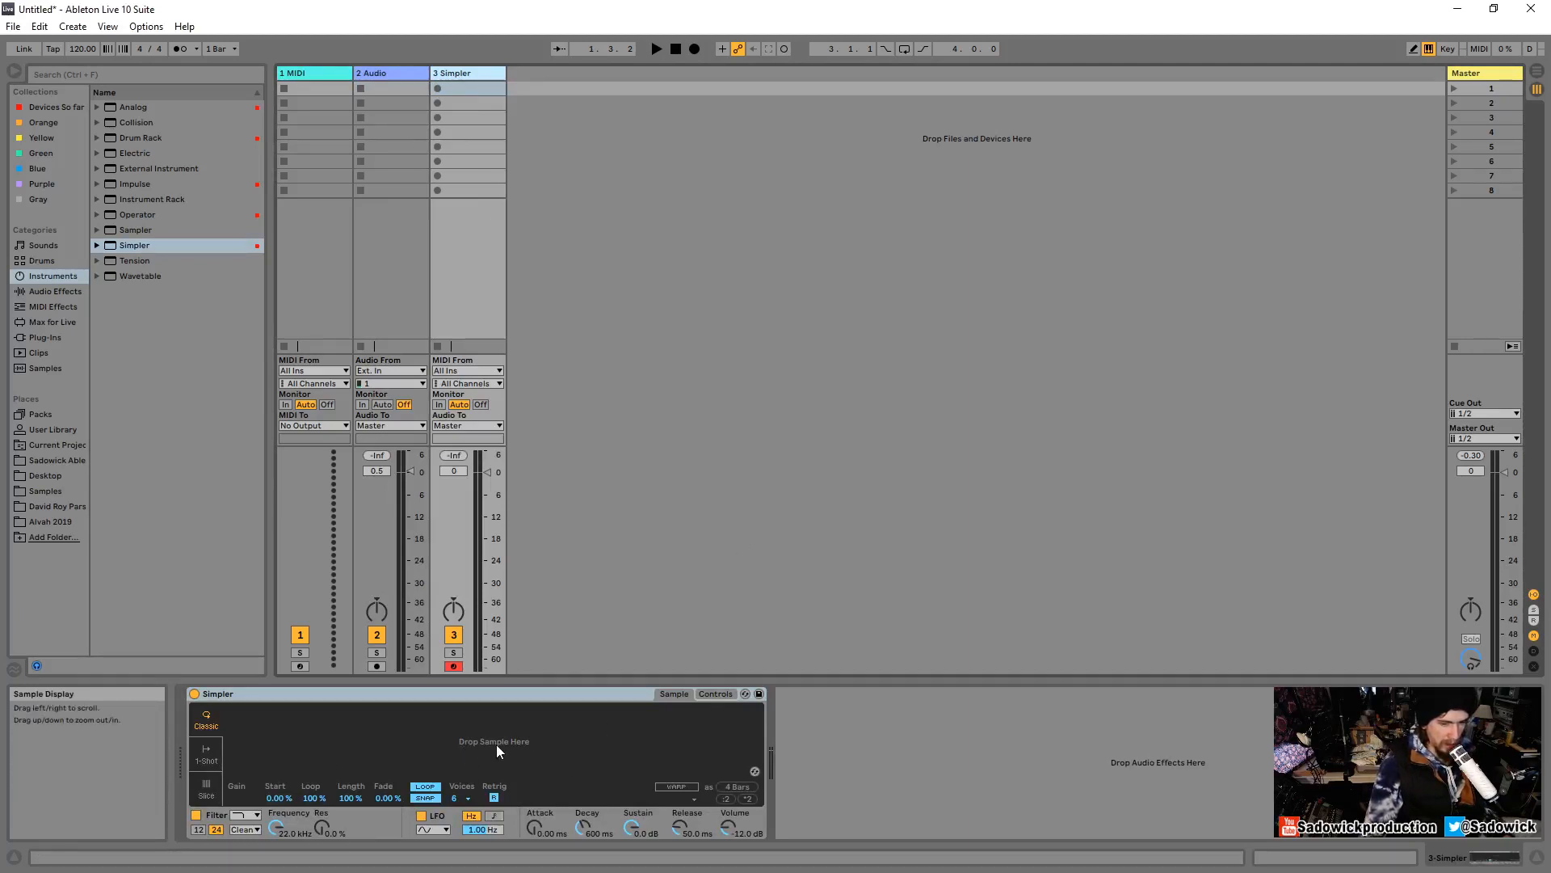
Load the sample 020.wav into the empty Simpler, select its track, and play a note to audition it.
{"action": "left_click", "coordinate": [46, 367]}
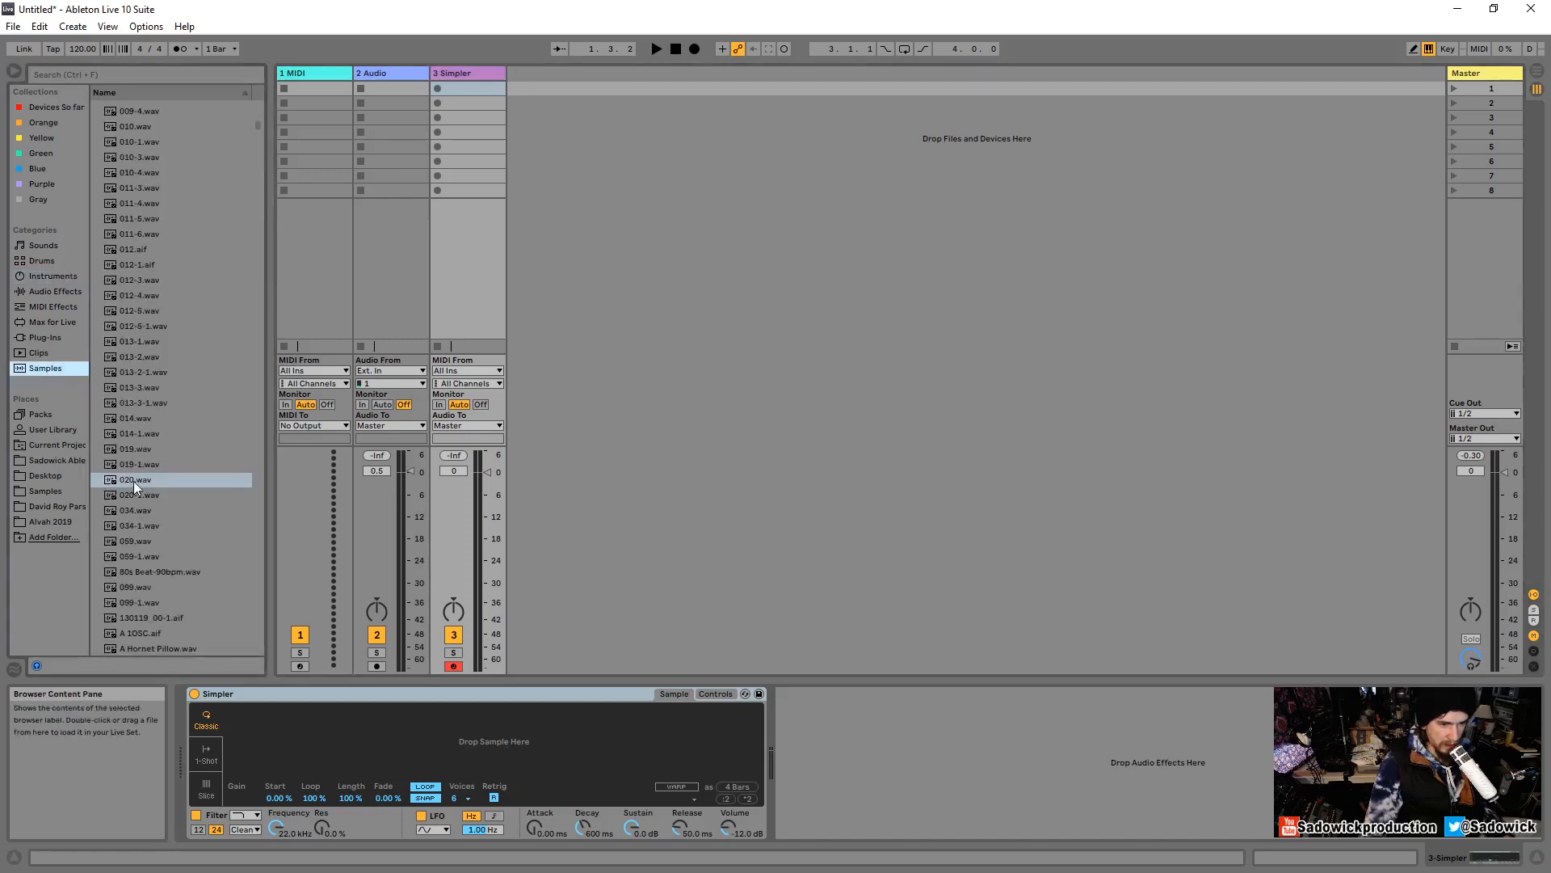
{"action": "left_click_drag", "start_coordinate": [133, 479], "coordinate": [393, 747]}
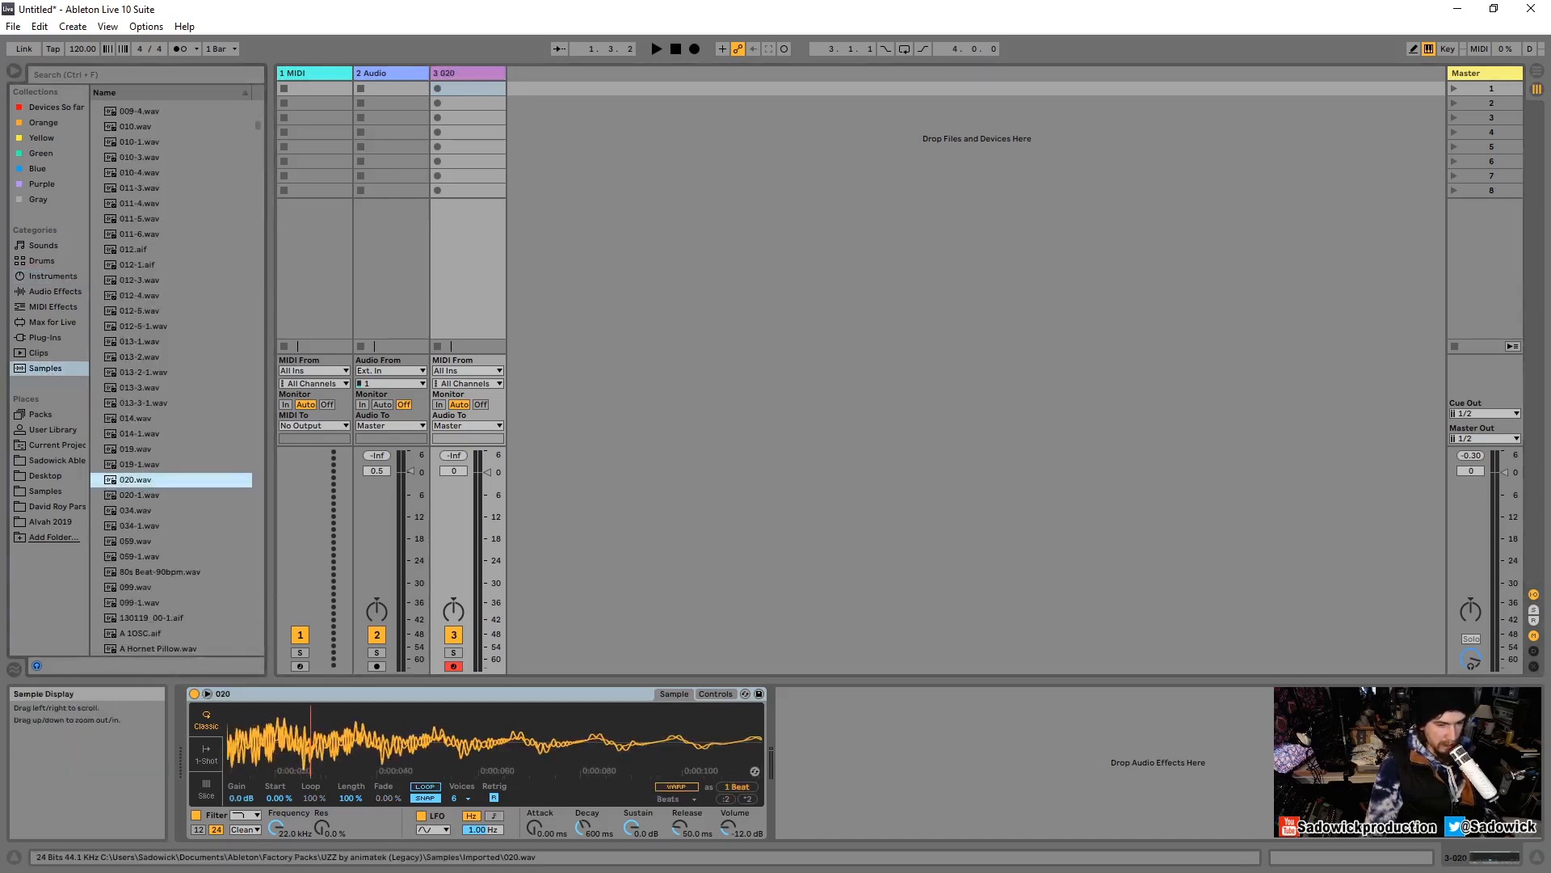
{"action": "left_click", "coordinate": [462, 76]}
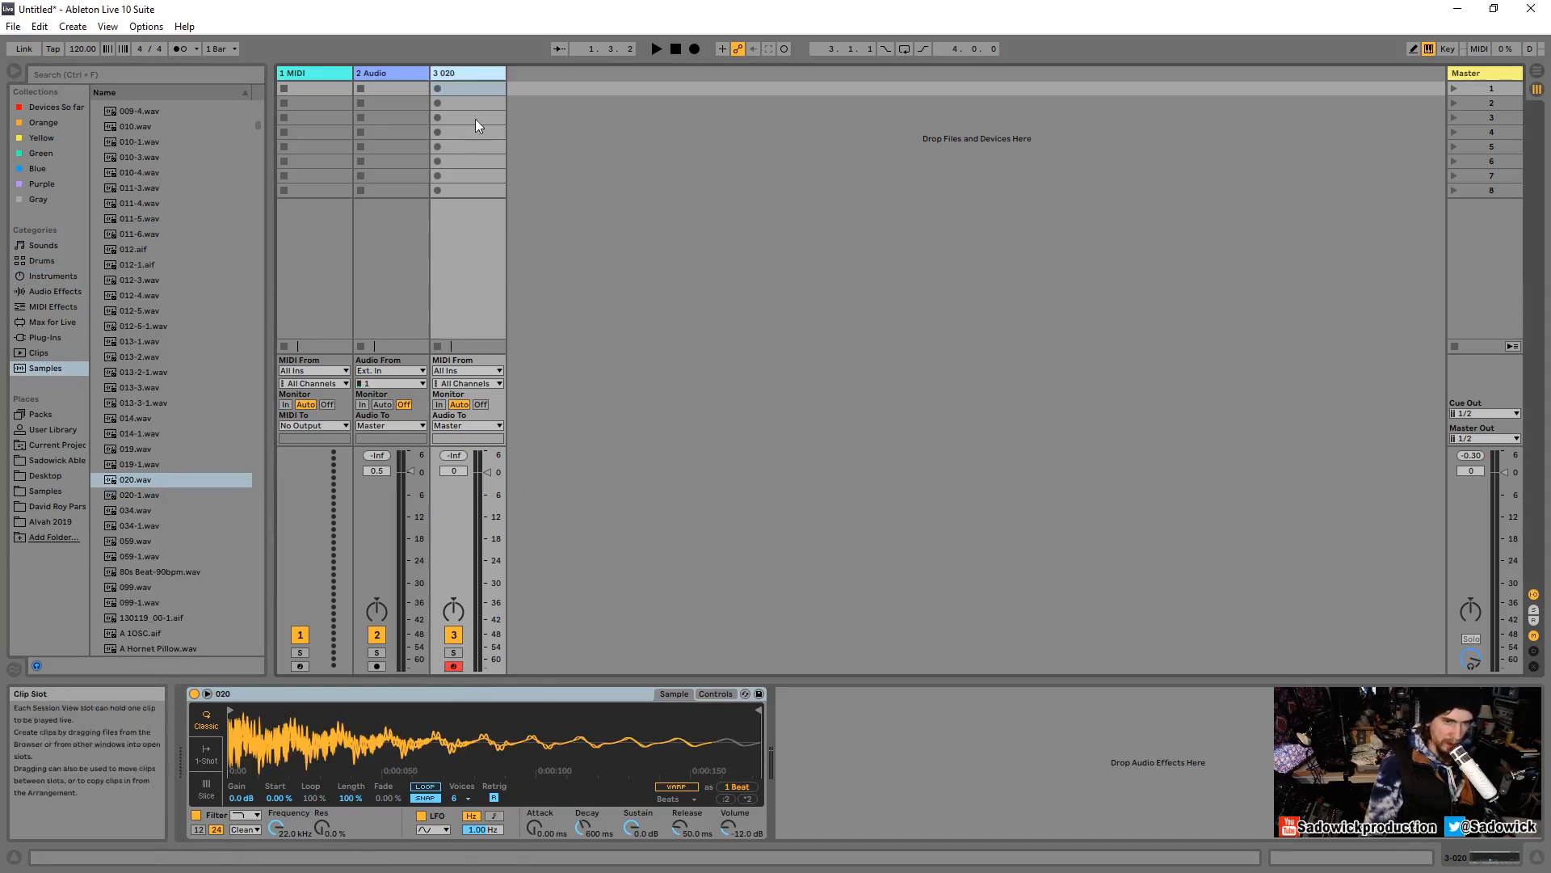
{"action": "key", "text": "a"}
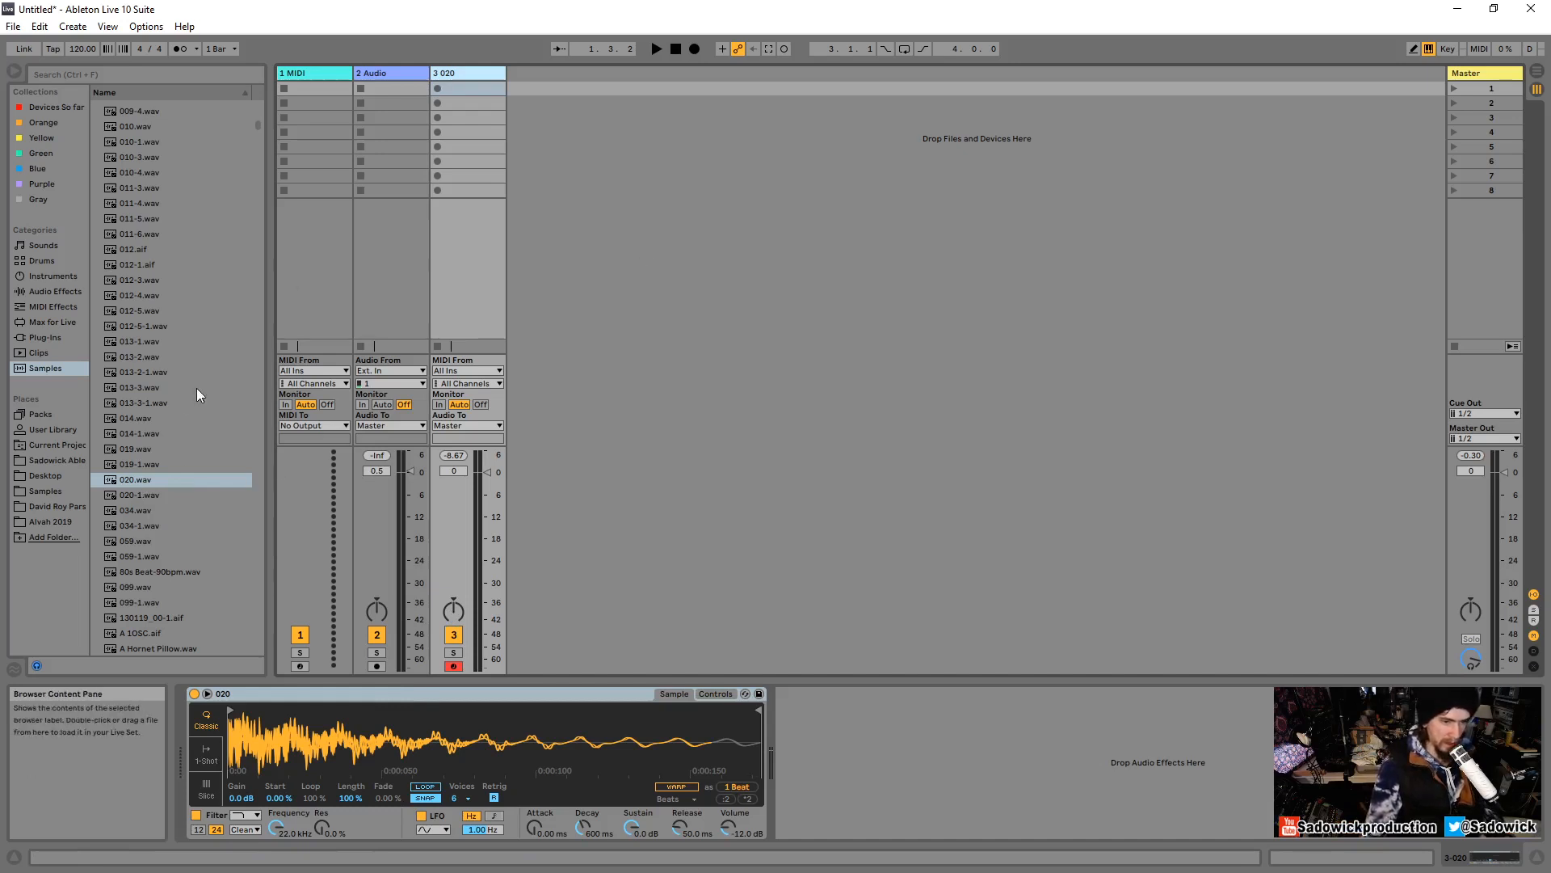
Add an Analog instrument on its own new track for comparison, and delete that track again.
{"action": "left_click", "coordinate": [36, 275]}
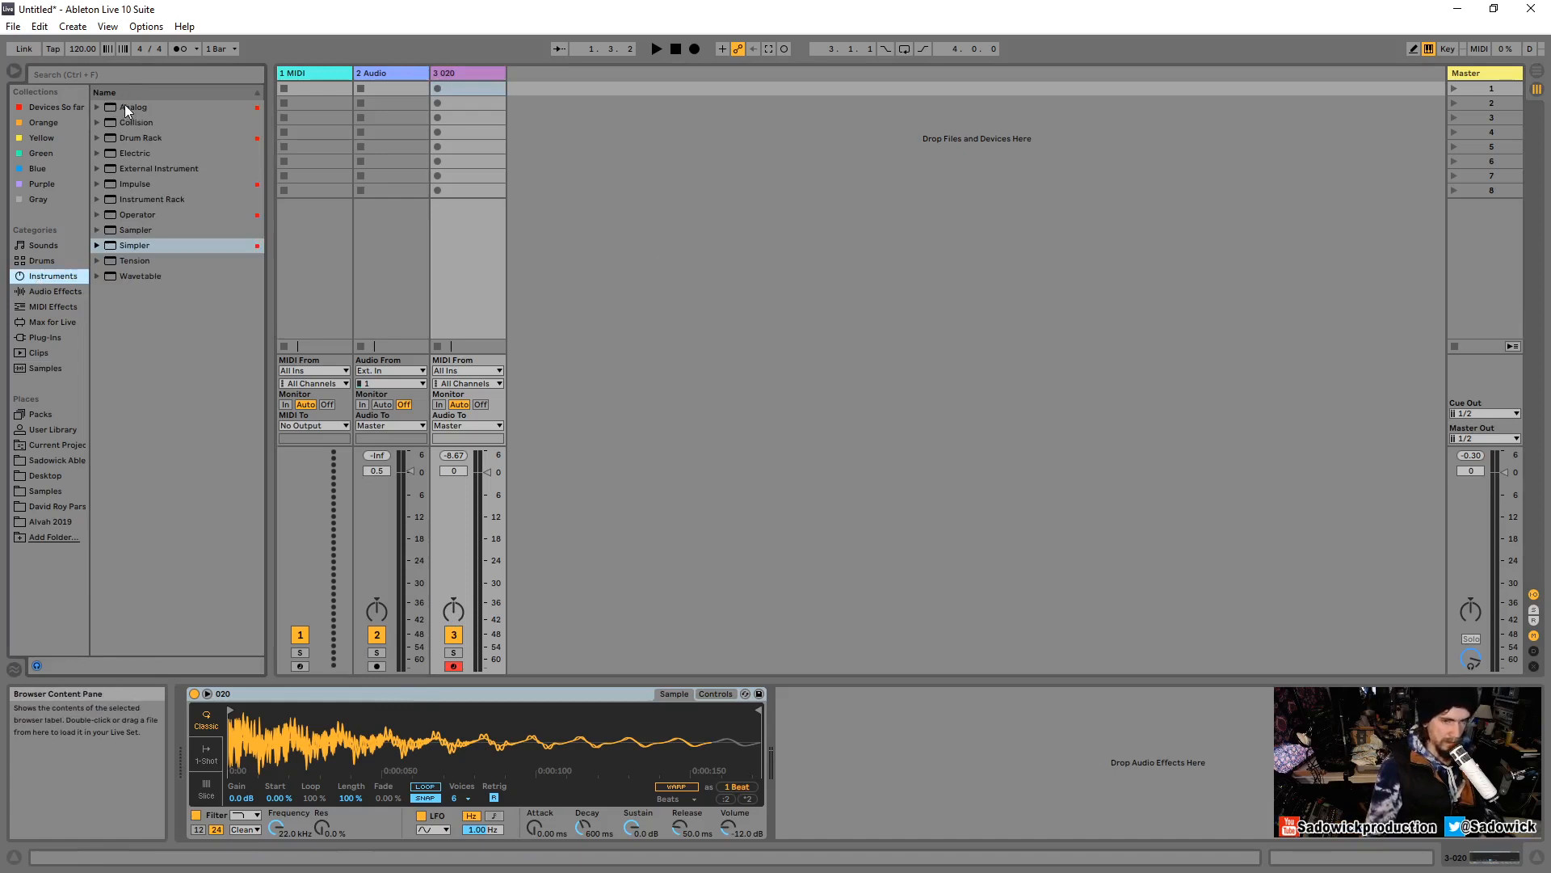
{"action": "left_click_drag", "start_coordinate": [127, 111], "coordinate": [598, 242]}
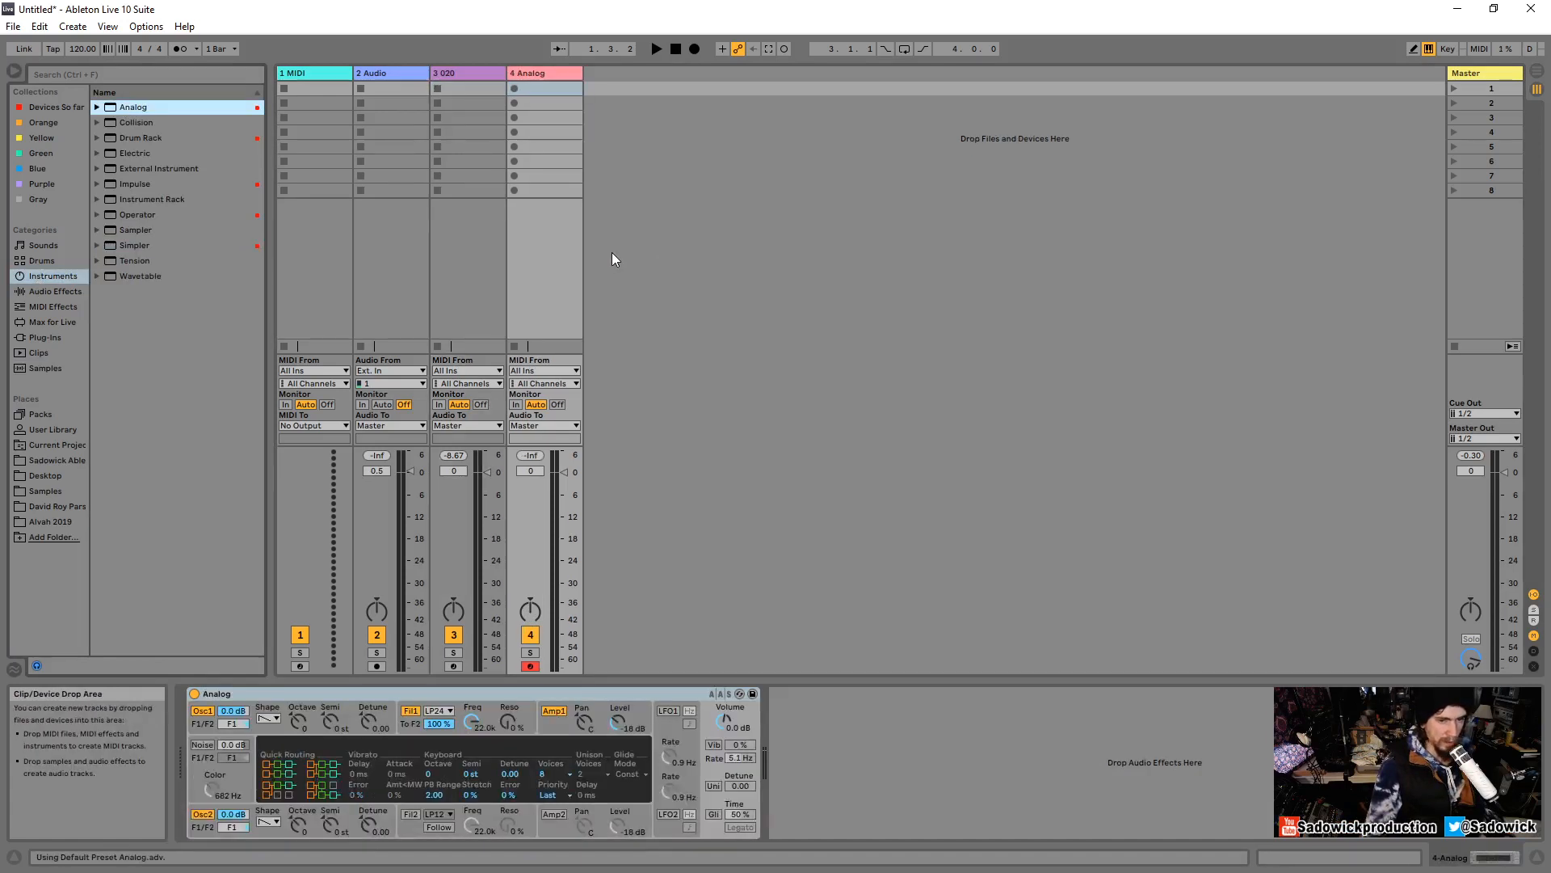
{"action": "left_click", "coordinate": [554, 69]}
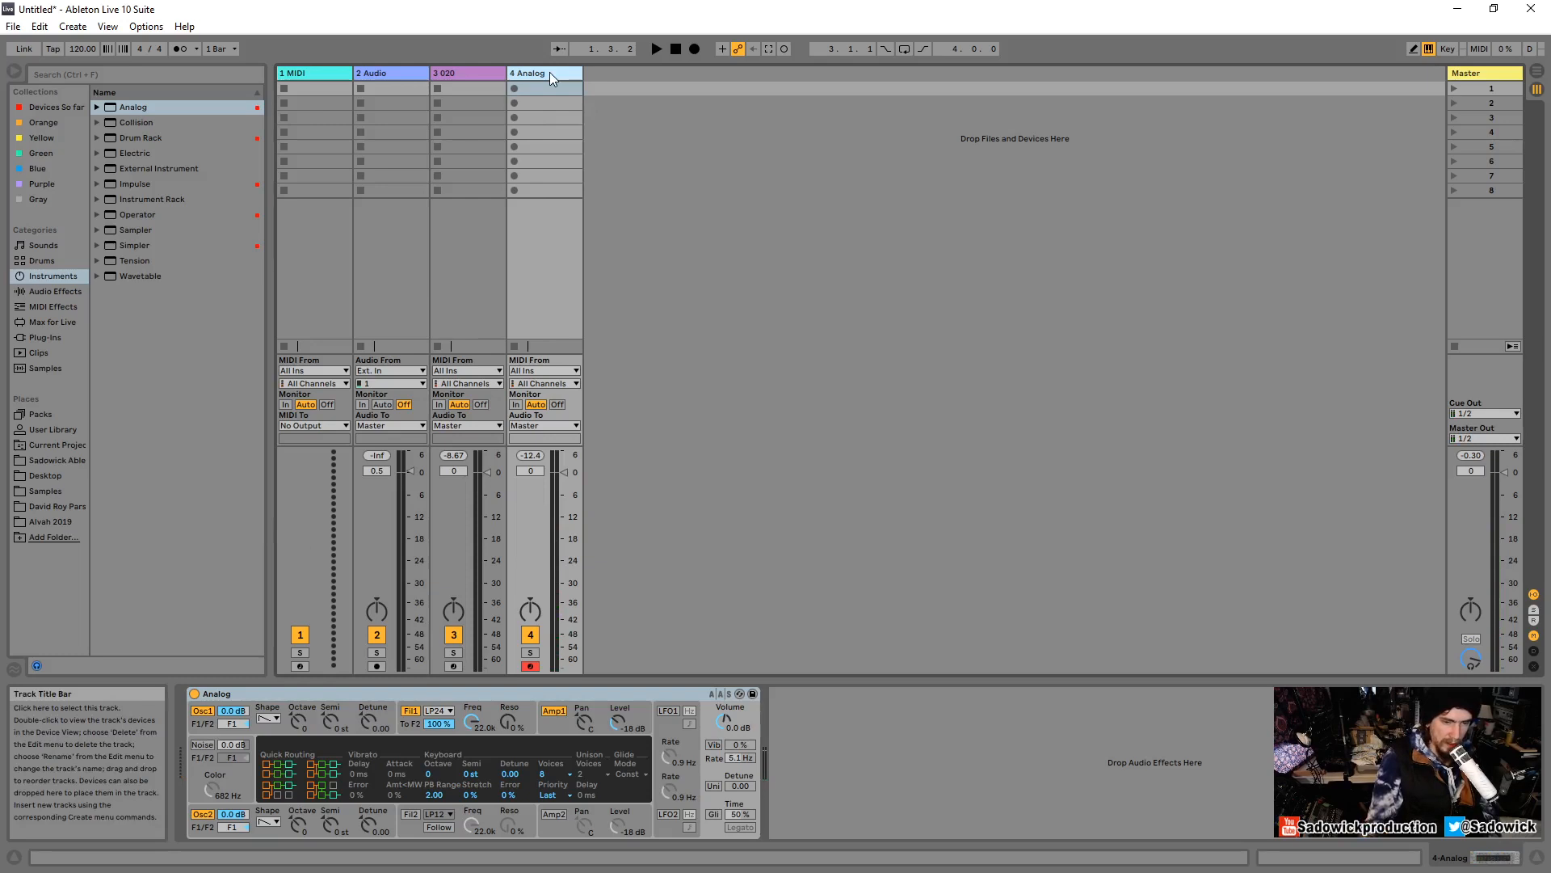
{"action": "key", "text": "Delete"}
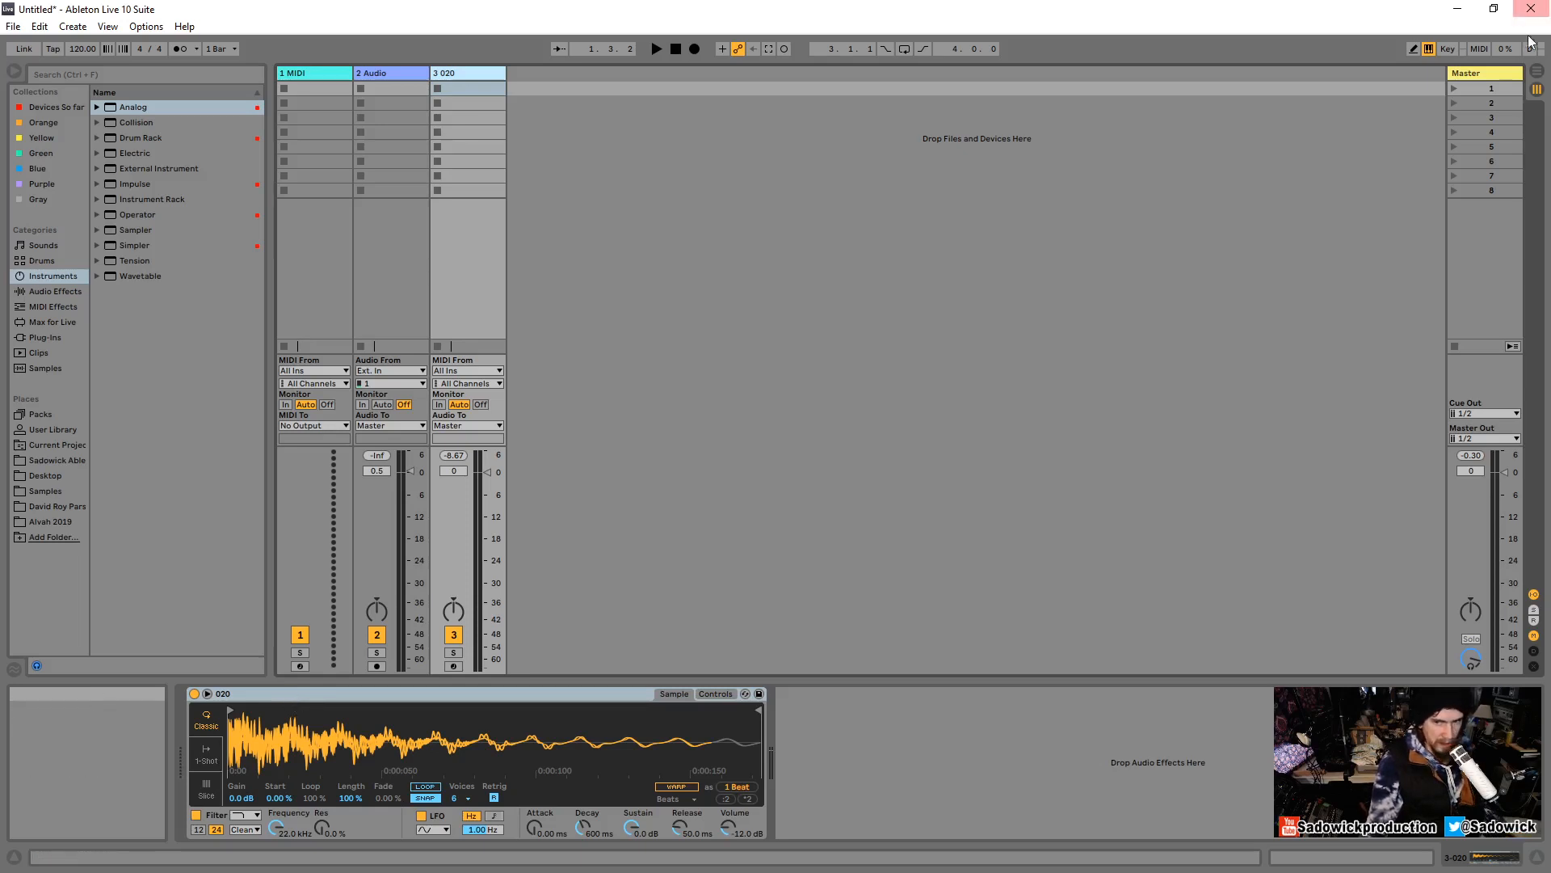
Place 020.wav on a new audio track at bar 17 in the Arrangement and transpose the clip to -10 st.
{"action": "key", "text": "Tab"}
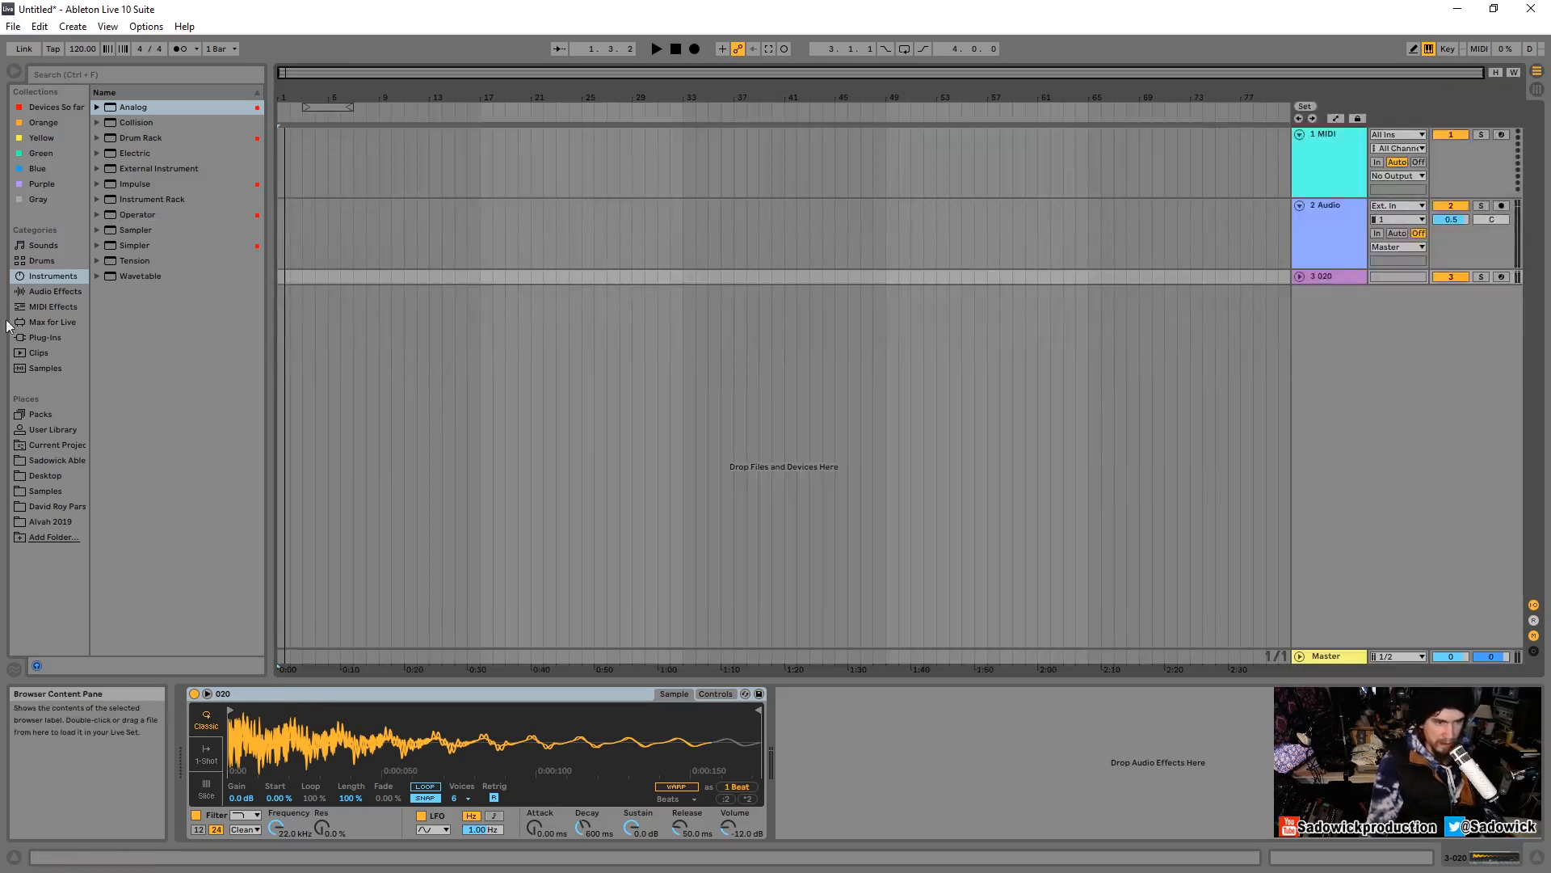
{"action": "left_click", "coordinate": [45, 491]}
{"action": "left_click", "coordinate": [31, 365]}
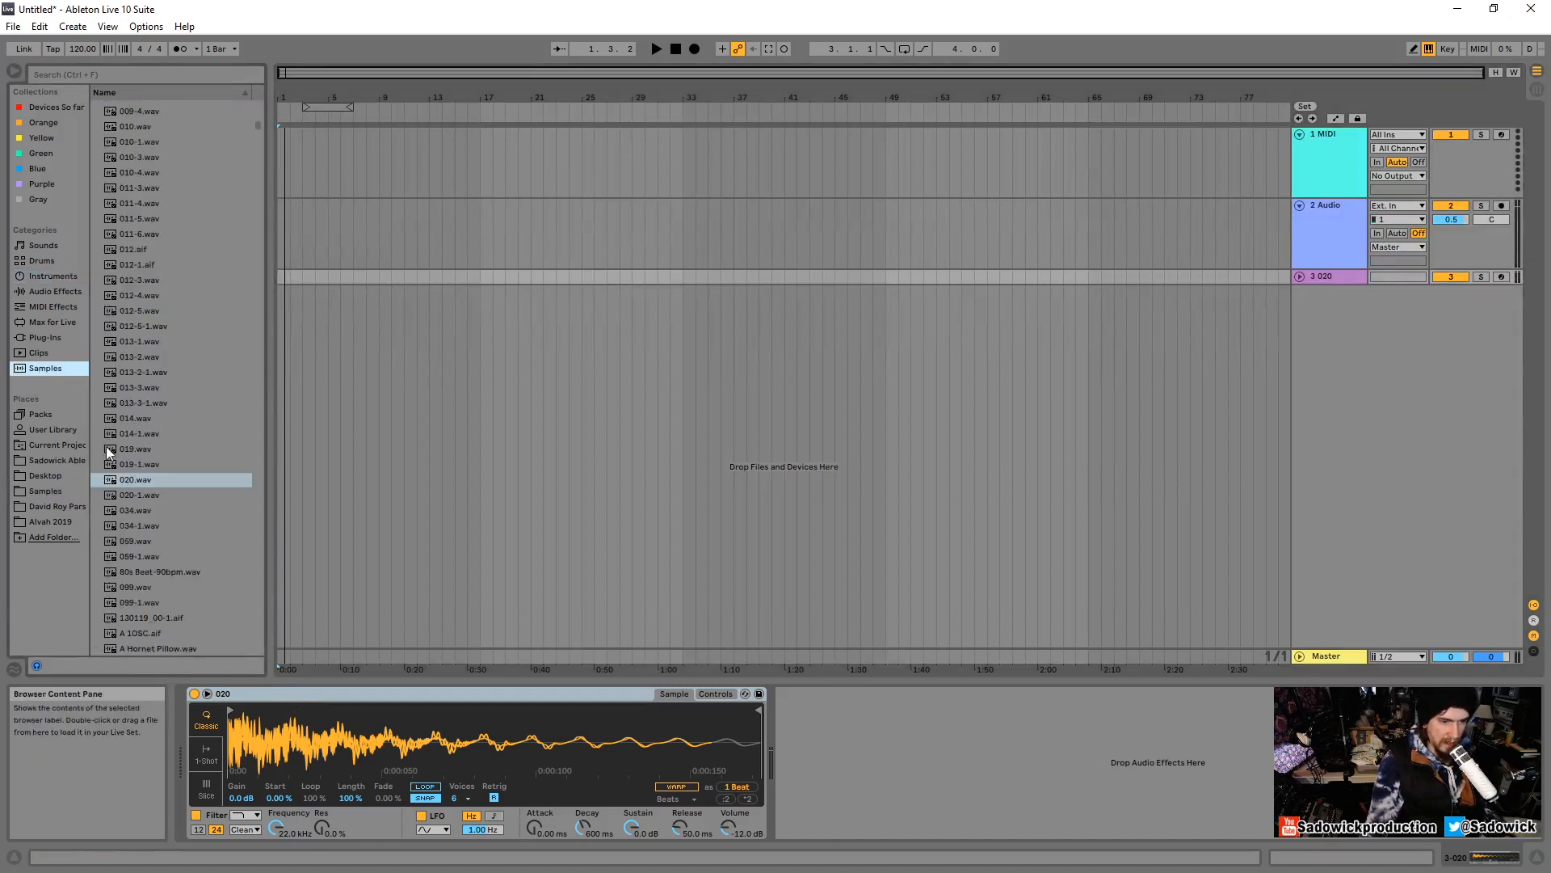
{"action": "left_click_drag", "start_coordinate": [123, 478], "coordinate": [481, 285]}
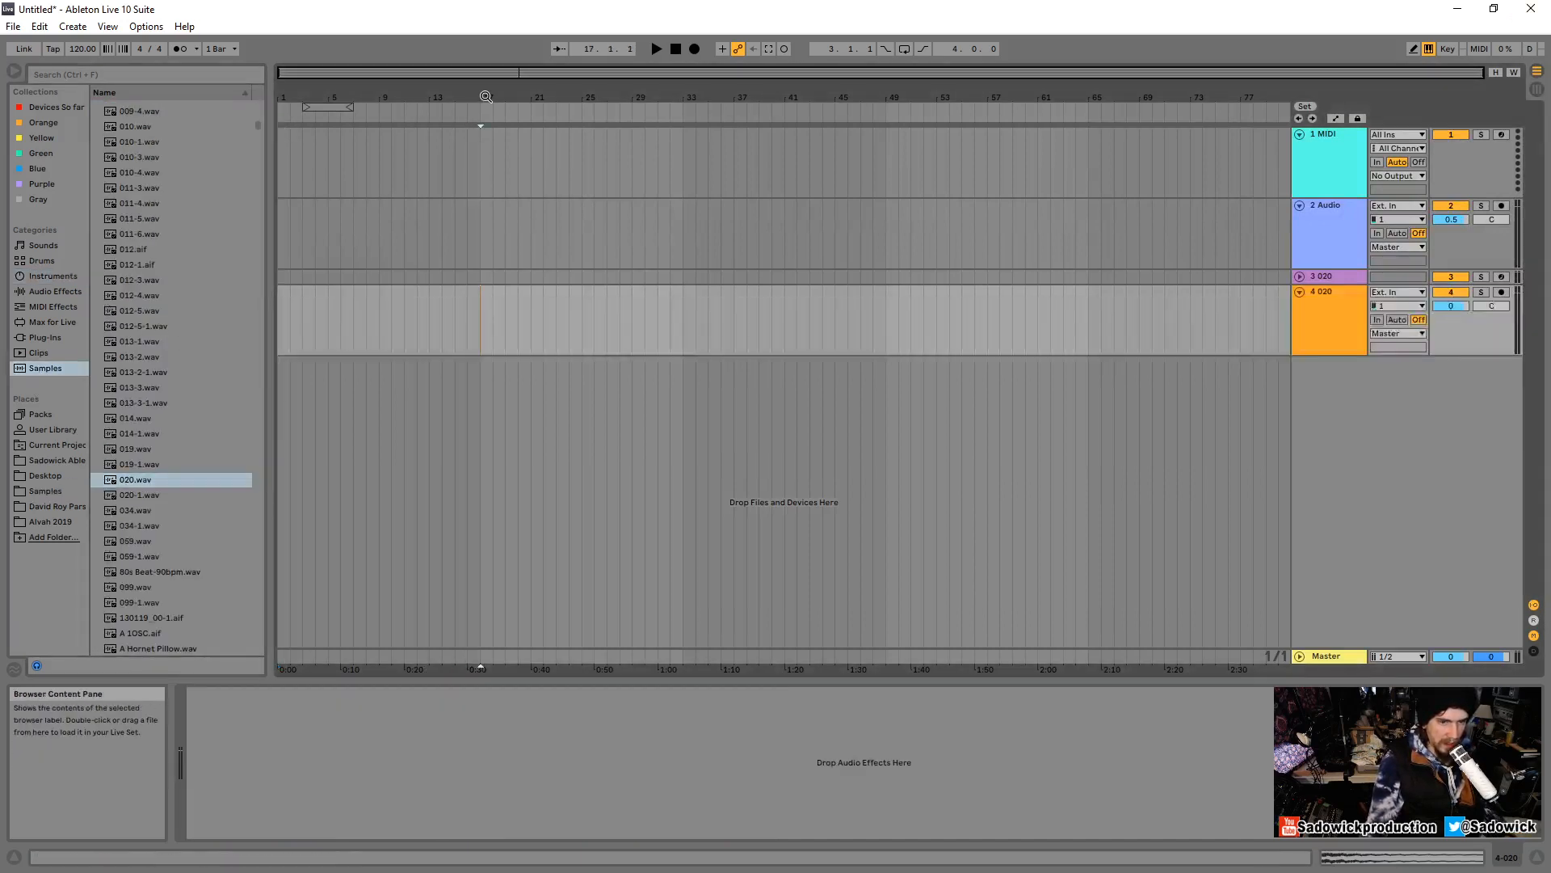
{"action": "key", "text": "z"}
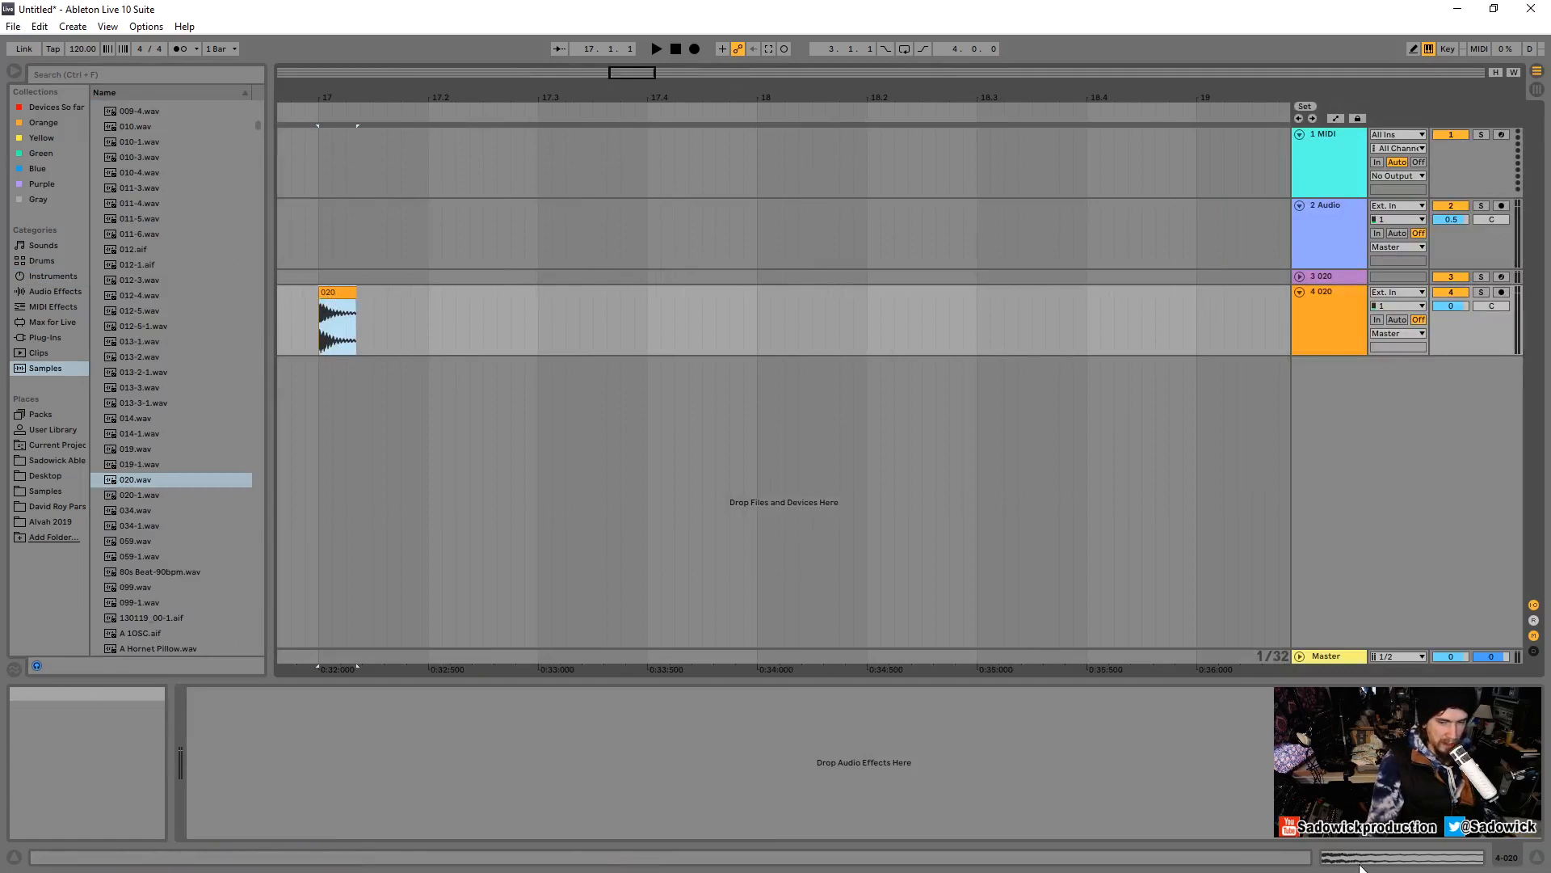
{"action": "left_click", "coordinate": [1360, 861]}
{"action": "mouse_move", "coordinate": [262, 446]}
{"action": "left_mouse_down"}
{"action": "mouse_move", "coordinate": [262, 500]}
{"action": "mouse_move", "coordinate": [263, 477]}
{"action": "left_mouse_up"}
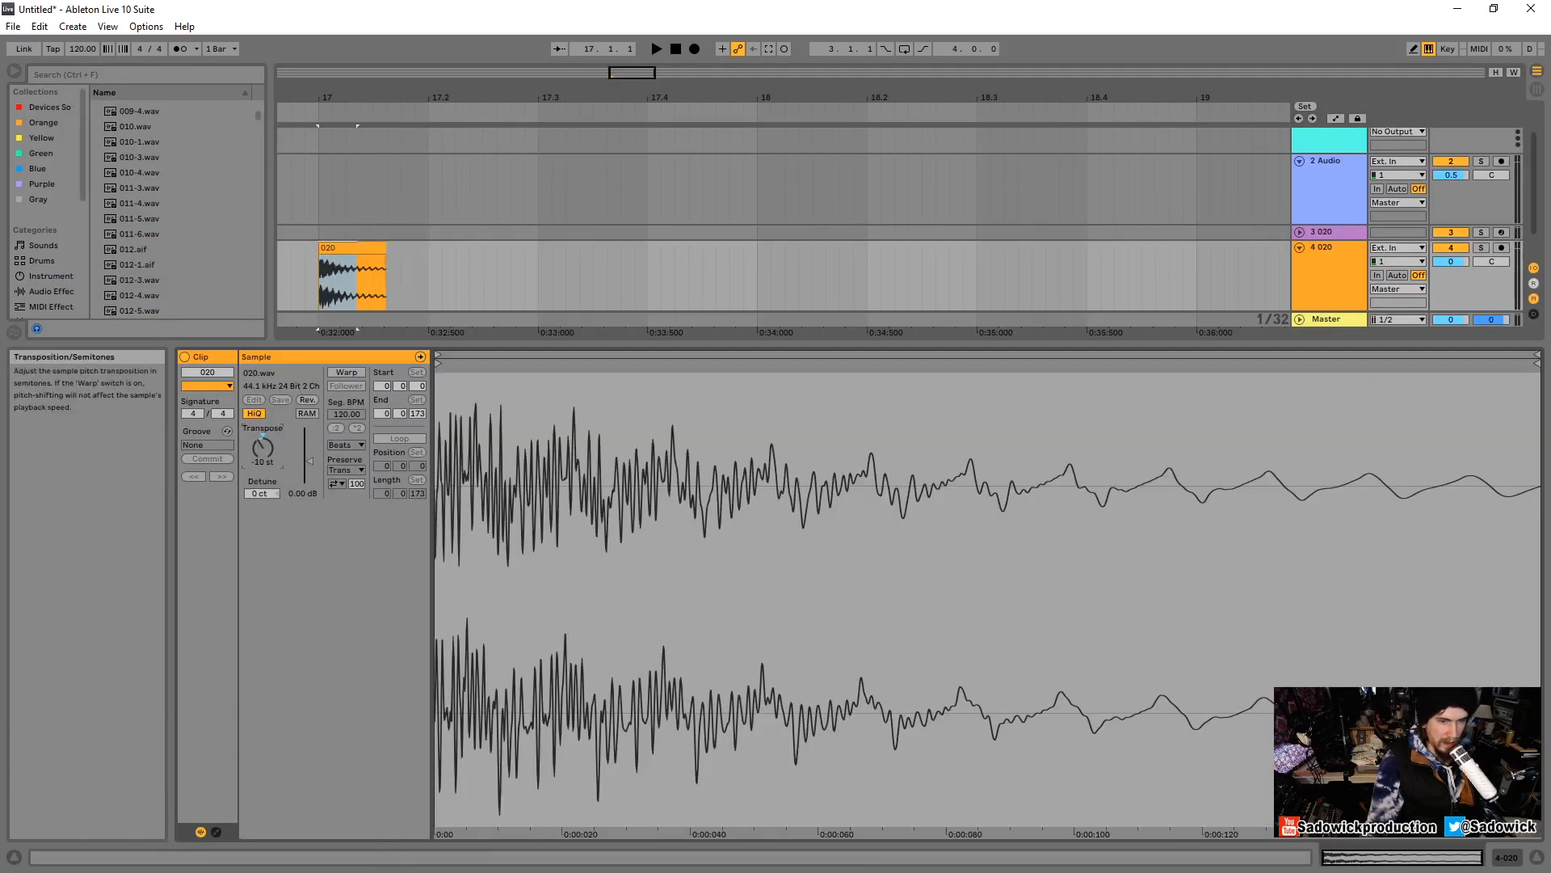
Duplicate the 020 clip, move the copy to 17.2, and transpose it to 1 st.
{"action": "left_click", "coordinate": [360, 256]}
{"action": "left_click", "coordinate": [374, 248]}
{"action": "key", "text": "ctrl+d"}
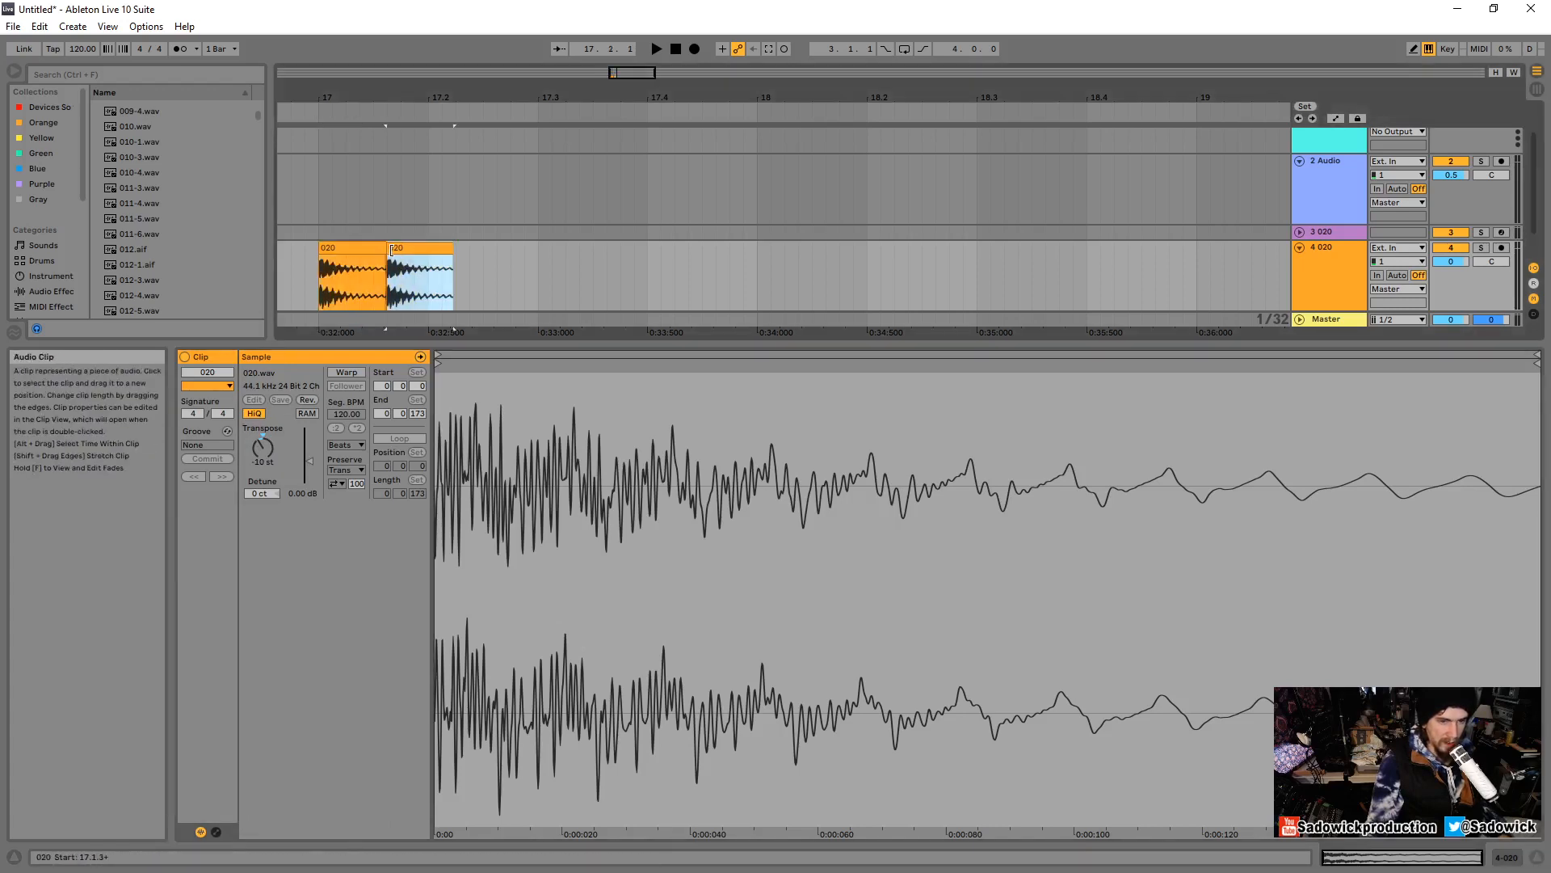
{"action": "left_click_drag", "start_coordinate": [390, 250], "coordinate": [462, 258]}
{"action": "key", "text": "ctrl+z"}
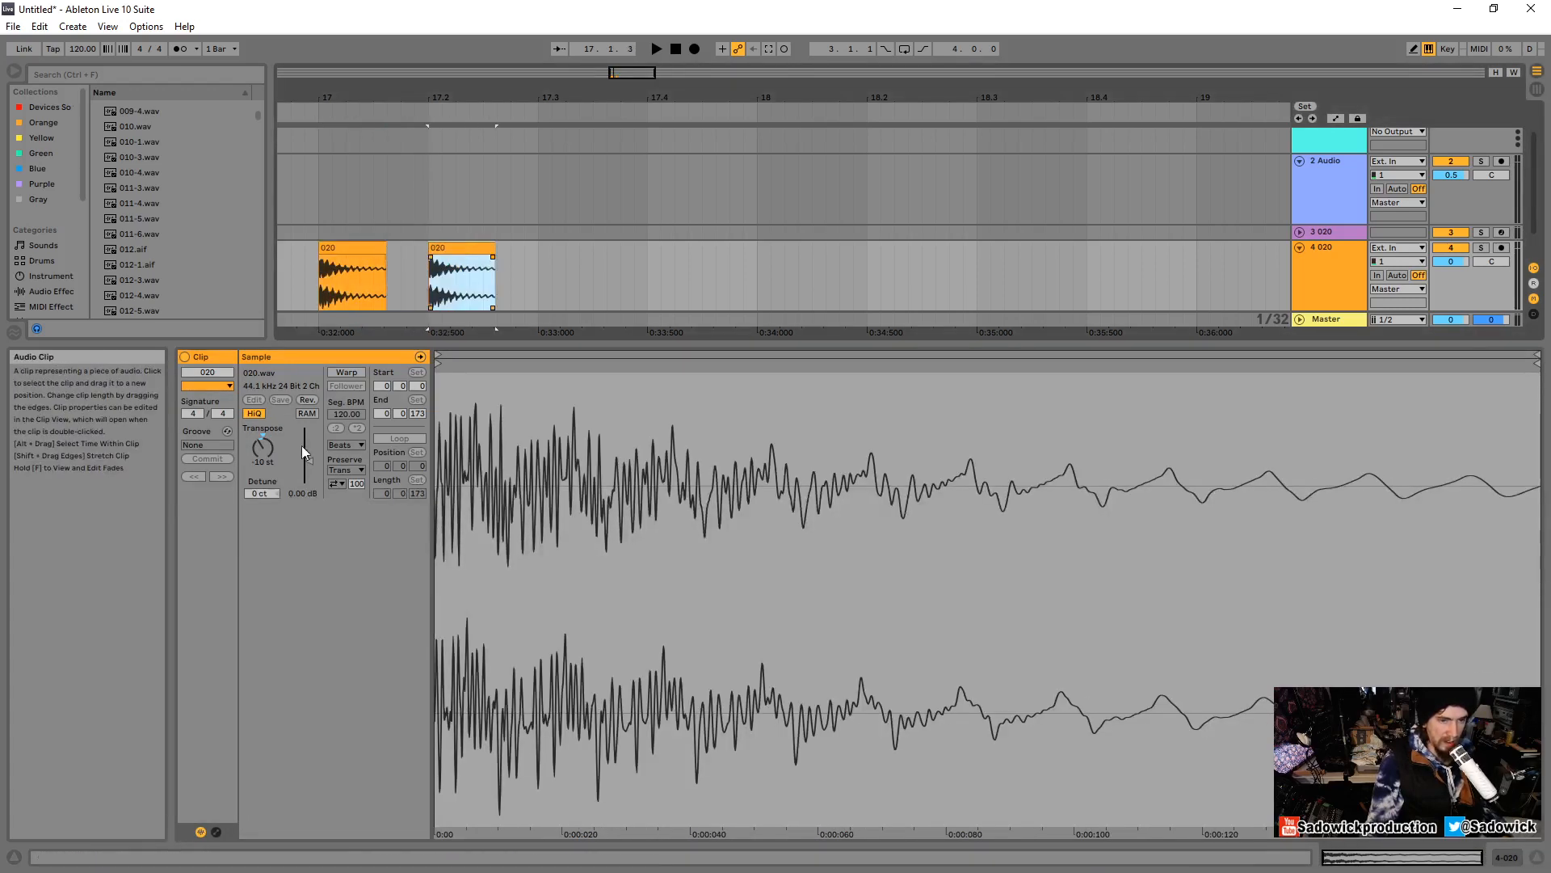
{"action": "left_click_drag", "start_coordinate": [263, 447], "coordinate": [263, 420]}
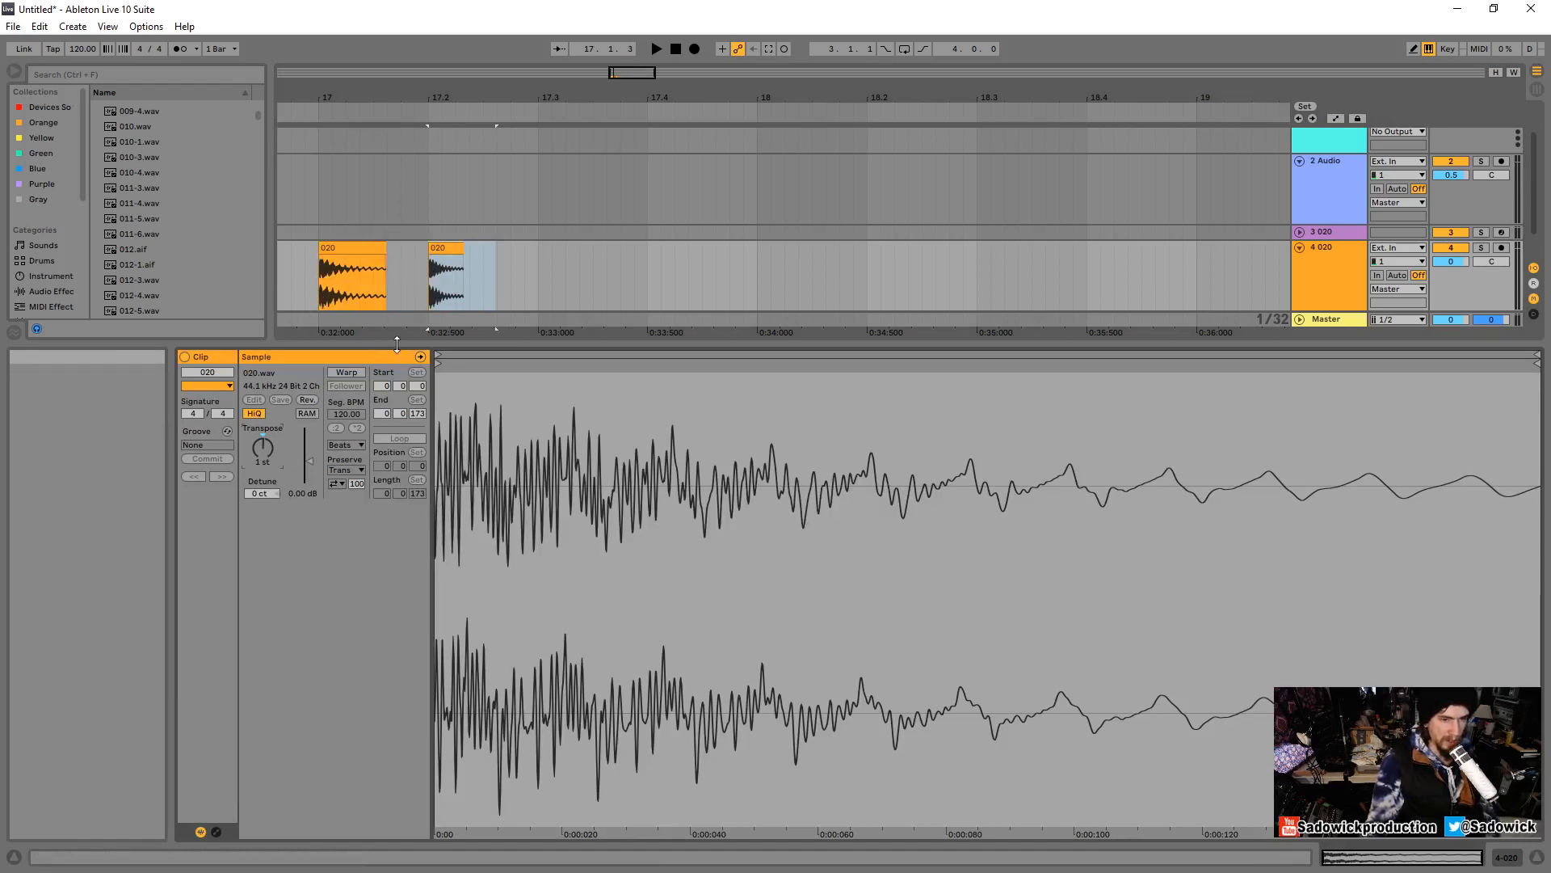
Delete the 020 audio track, return to Session View, restore the detail area's height, and show the Simpler device on the 020 track.
{"action": "left_click", "coordinate": [1338, 259]}
{"action": "key", "text": "Delete"}
{"action": "key", "text": "Tab"}
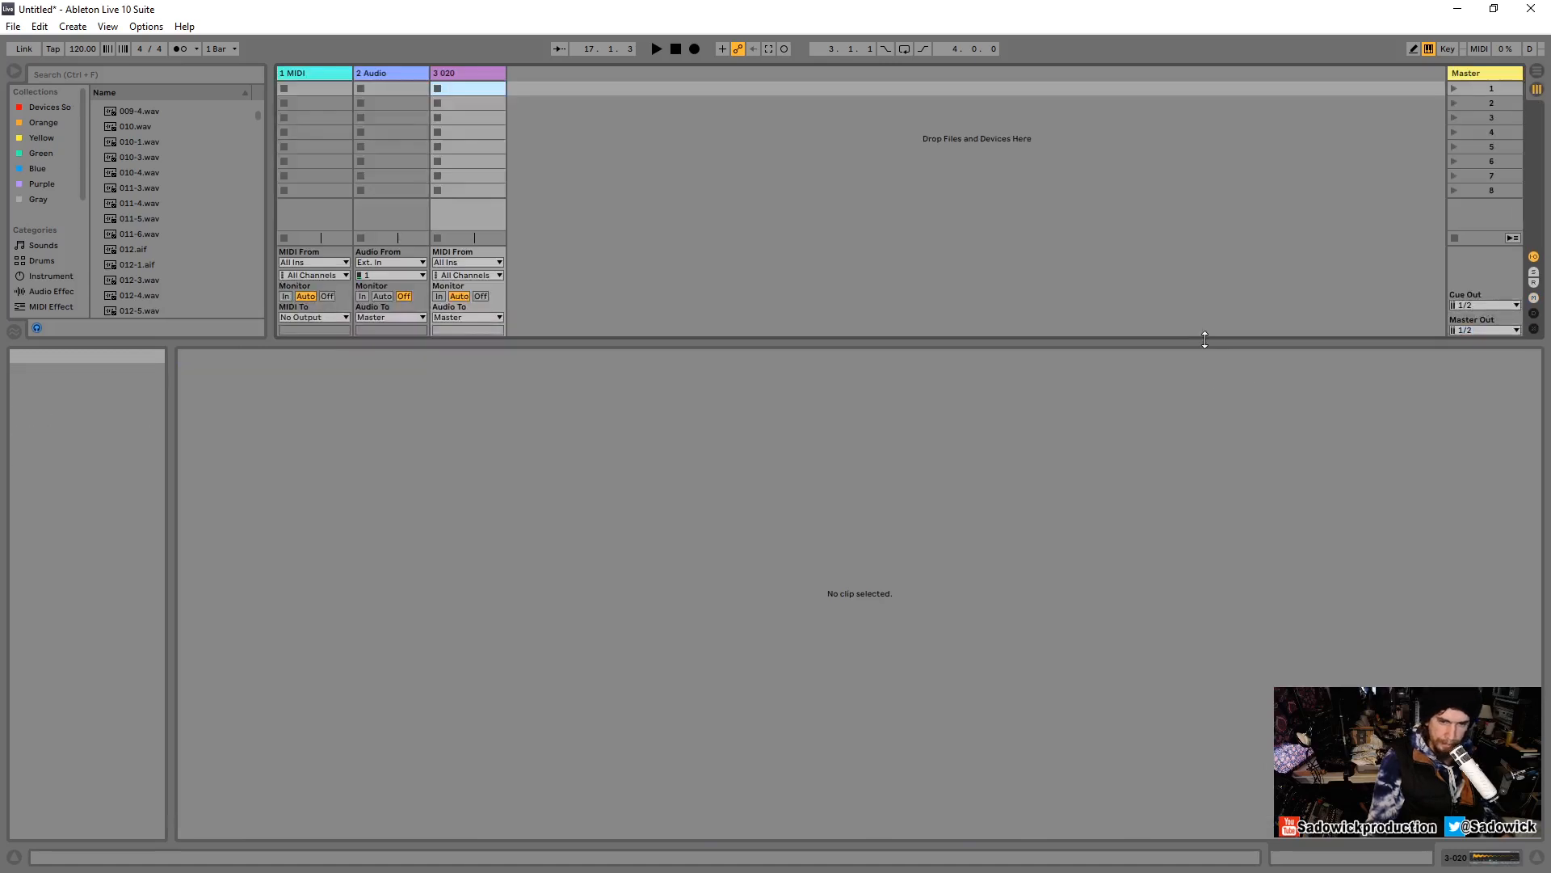
{"action": "left_click_drag", "start_coordinate": [1204, 339], "coordinate": [1204, 677]}
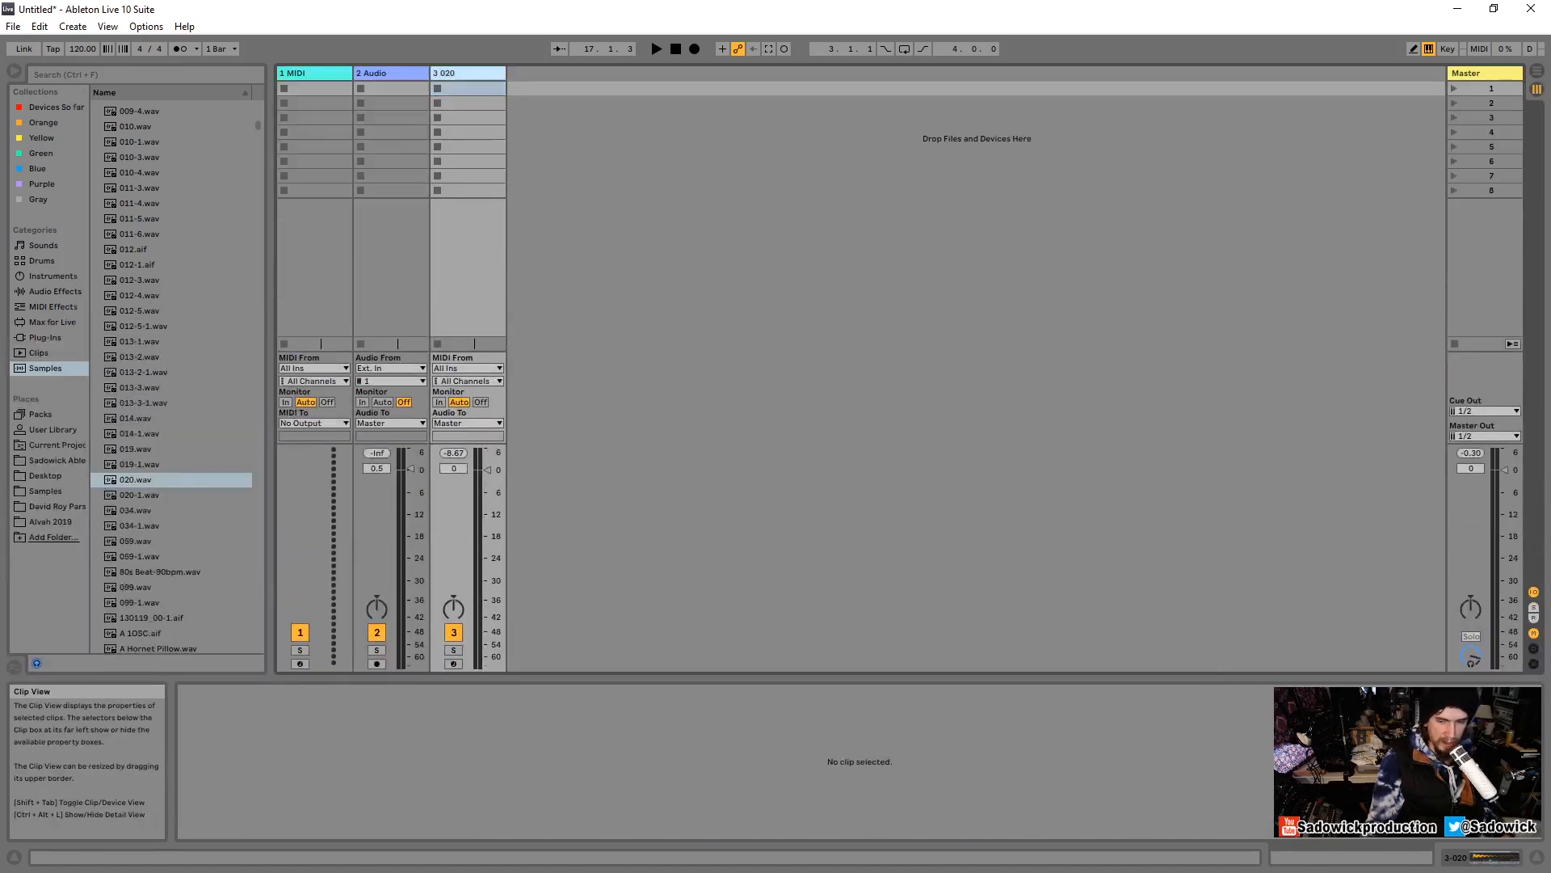
{"action": "left_click", "coordinate": [1469, 867]}
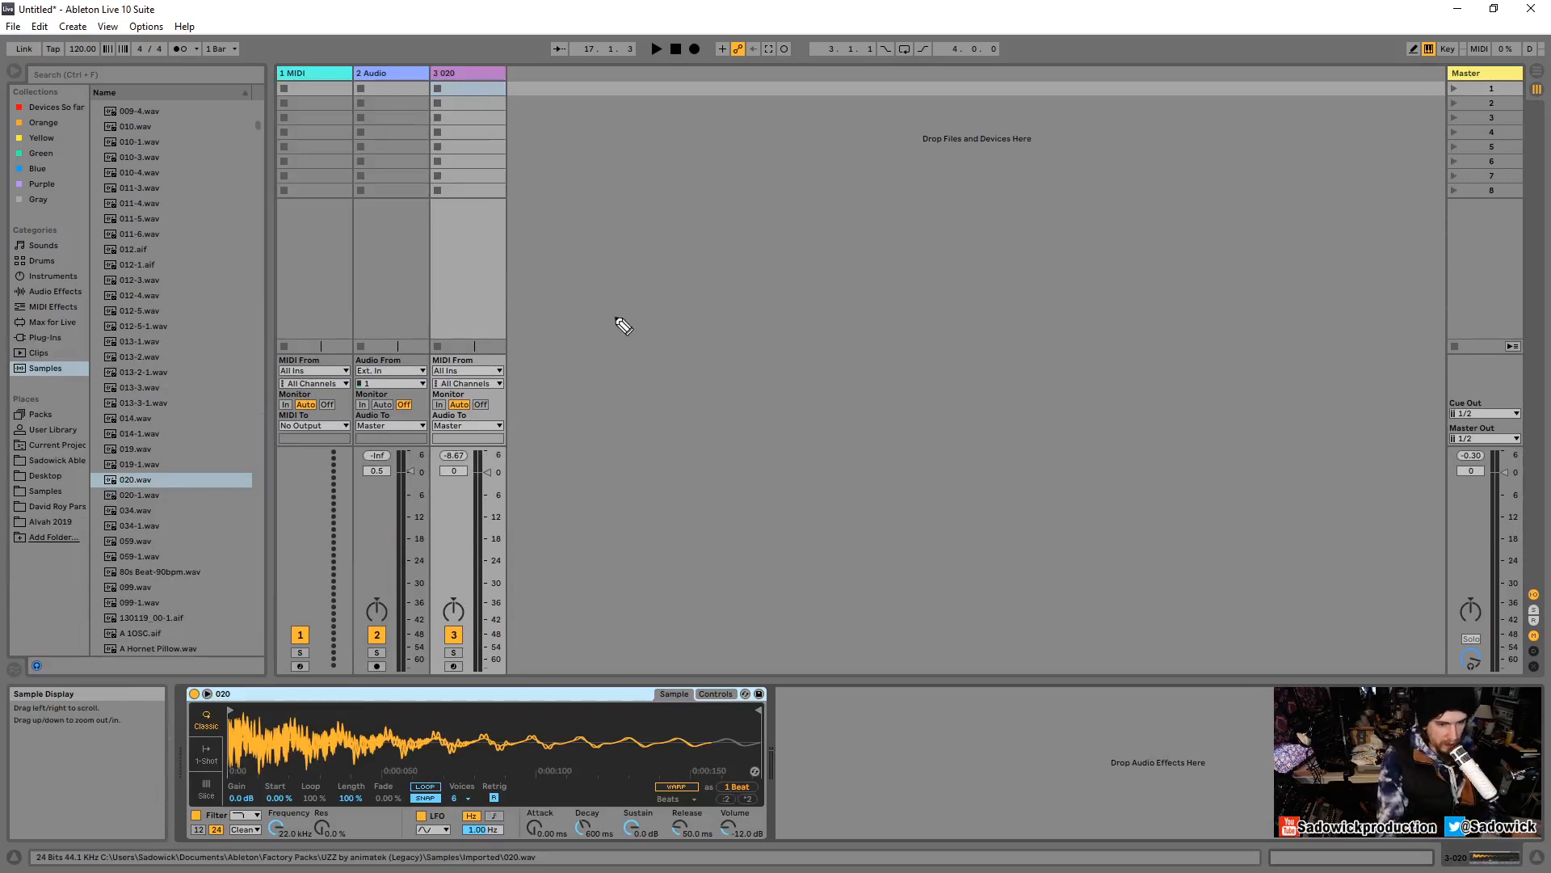
Write the file format labels .Wav, .Mp3 and .Flac as a stacked pink annotation over the empty session area.
{"action": "left_click_drag", "start_coordinate": [636, 268], "coordinate": [680, 290]}
{"action": "left_click_drag", "start_coordinate": [682, 279], "coordinate": [695, 271]}
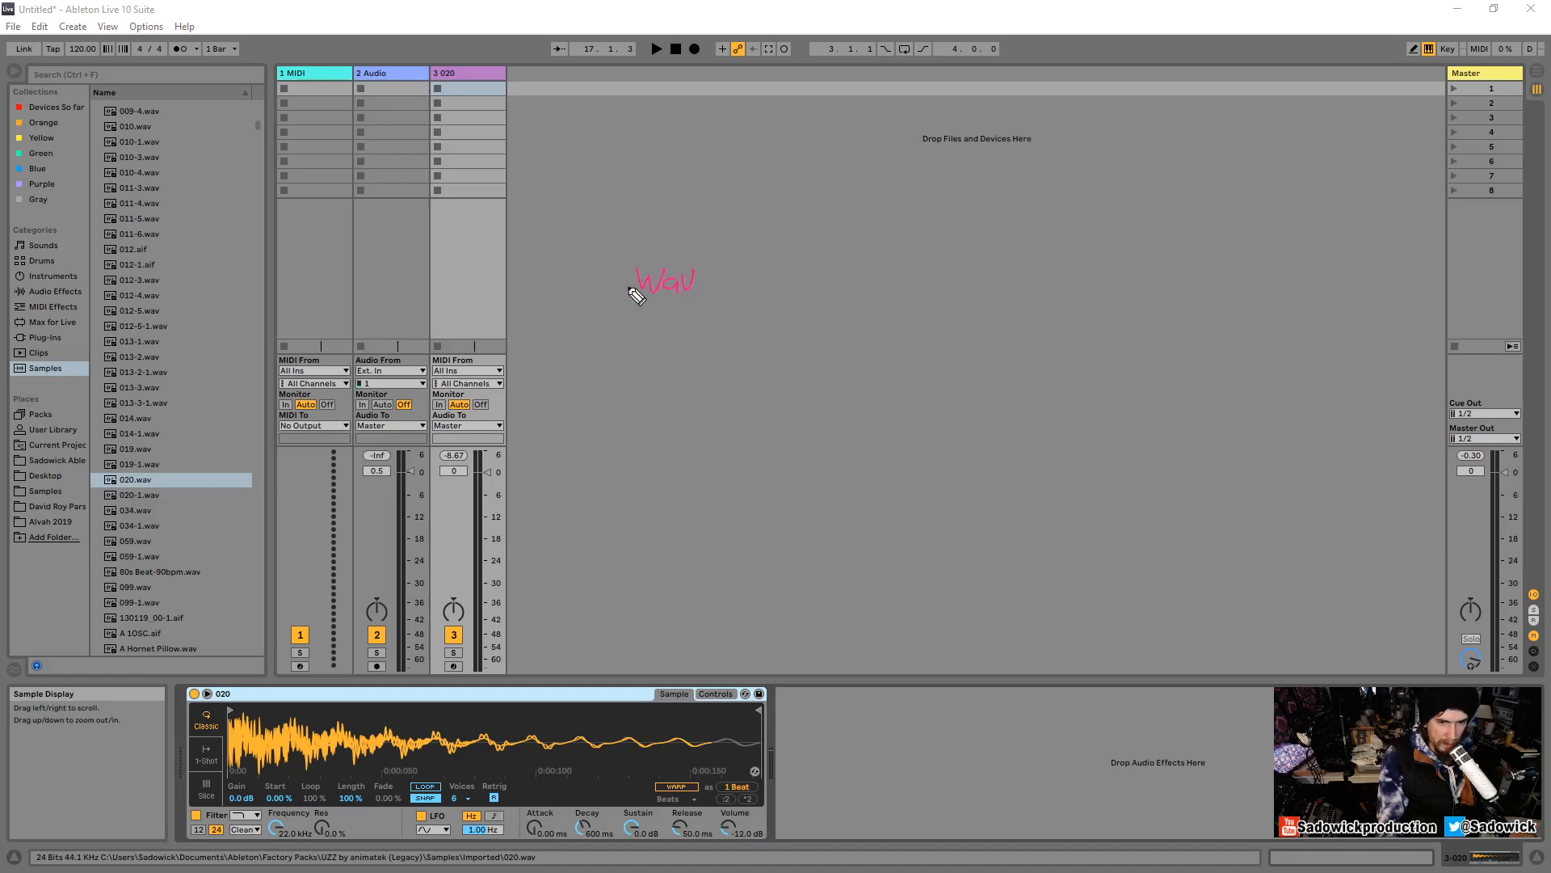
{"action": "left_click", "coordinate": [630, 288]}
{"action": "left_click", "coordinate": [629, 321]}
{"action": "mouse_move", "coordinate": [639, 324]}
{"action": "left_mouse_down"}
{"action": "mouse_move", "coordinate": [682, 322]}
{"action": "mouse_move", "coordinate": [639, 359]}
{"action": "mouse_move", "coordinate": [648, 331]}
{"action": "left_mouse_up"}
{"action": "left_click", "coordinate": [630, 352]}
{"action": "left_click_drag", "start_coordinate": [639, 346], "coordinate": [693, 356]}
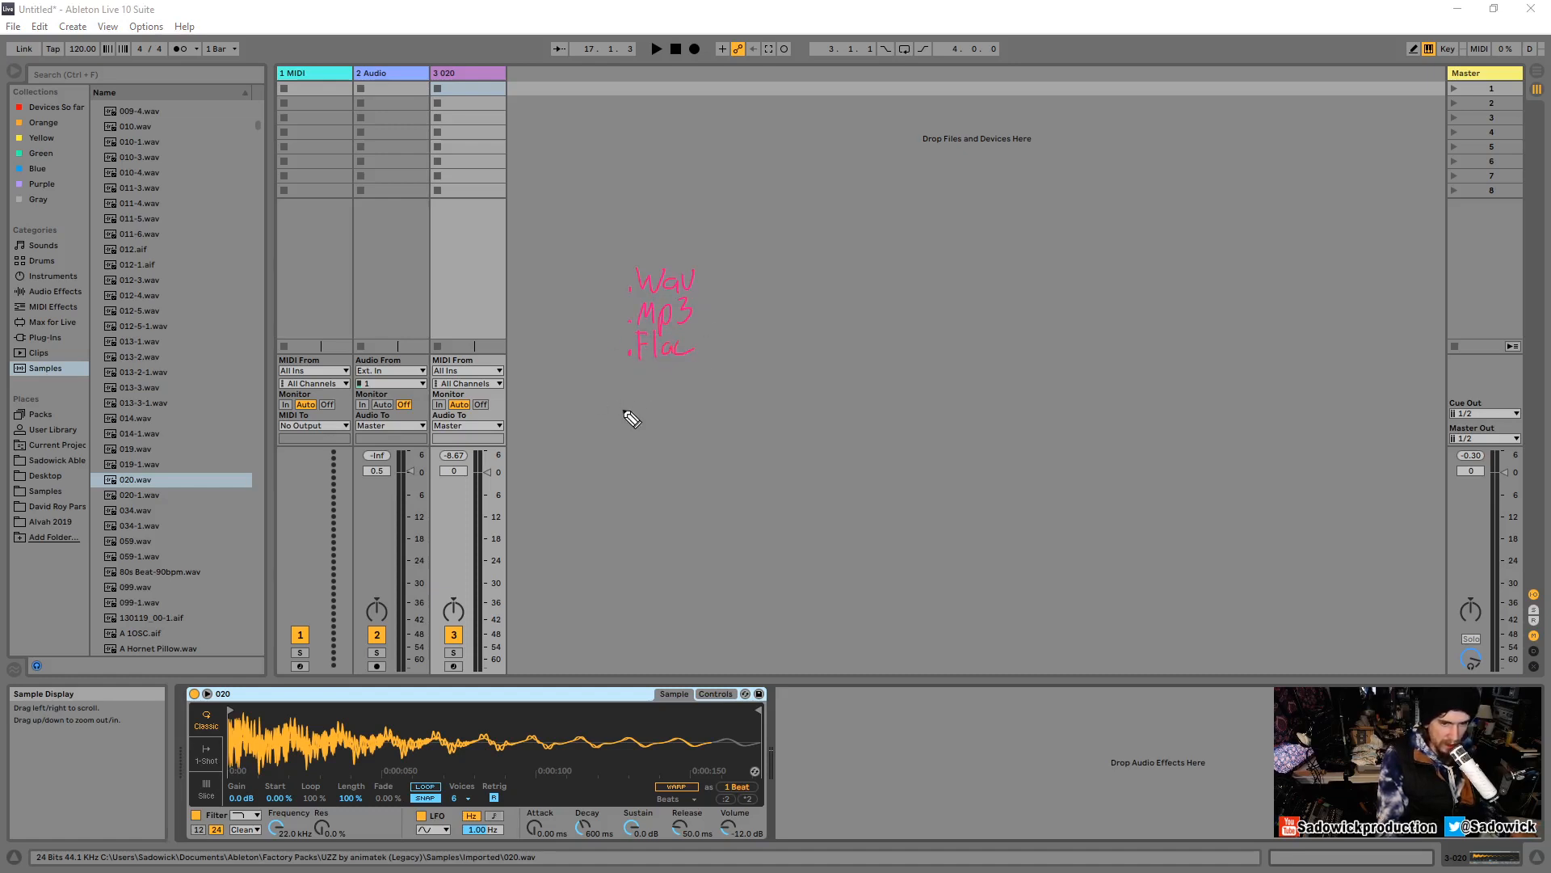
Sketch a decaying waveform below the format labels and circle the sample start and end markers in Simpler's waveform display.
{"action": "mouse_move", "coordinate": [624, 414]}
{"action": "left_mouse_down"}
{"action": "mouse_move", "coordinate": [627, 391]}
{"action": "mouse_move", "coordinate": [679, 400]}
{"action": "left_mouse_up"}
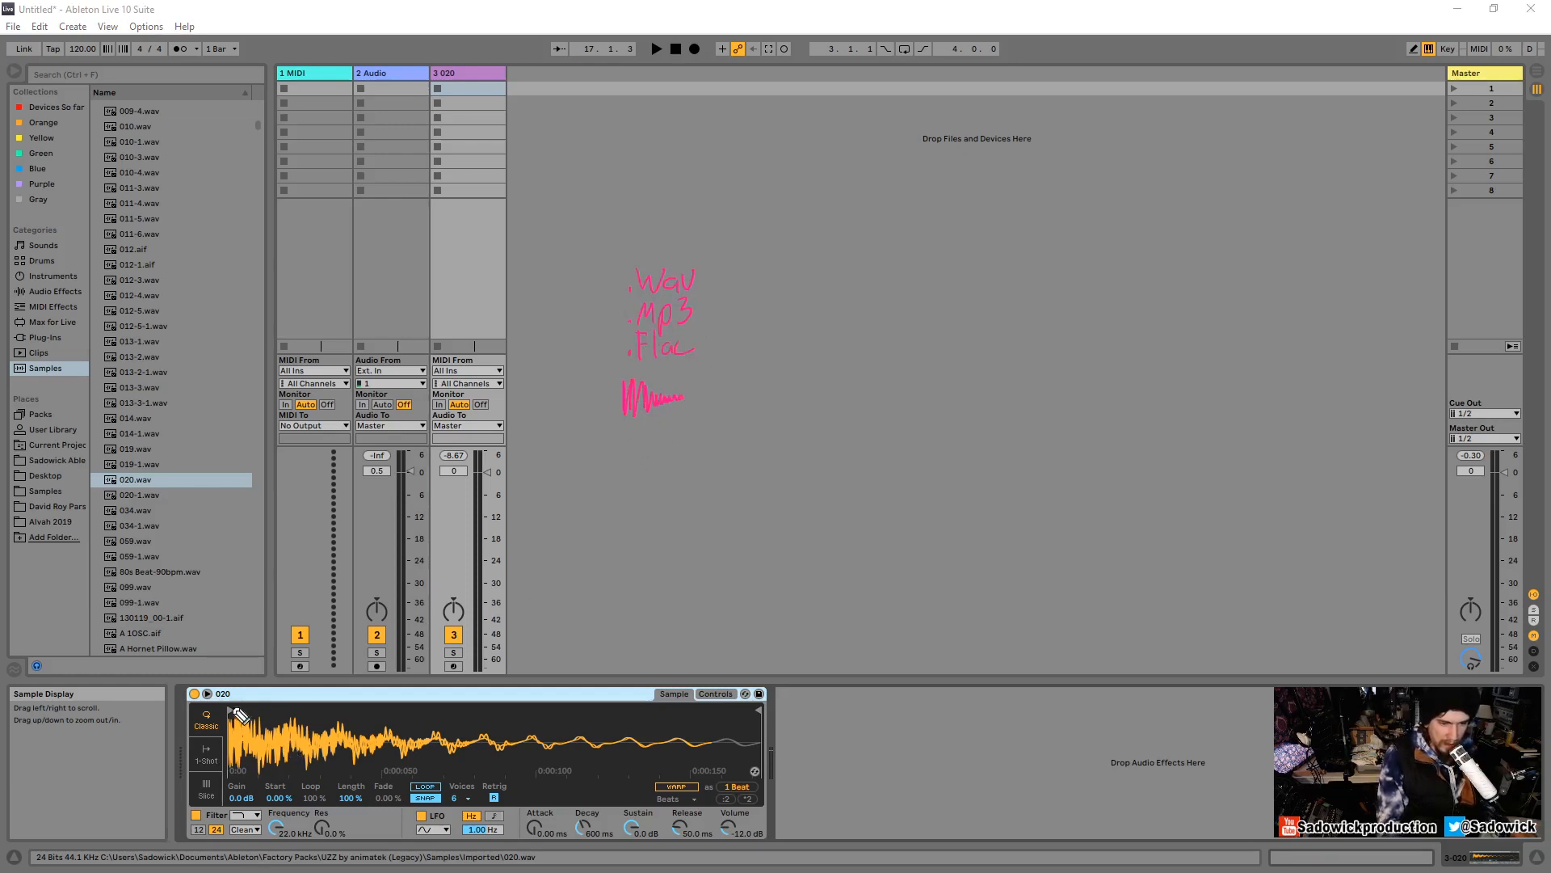
{"action": "left_click_drag", "start_coordinate": [243, 721], "coordinate": [235, 701]}
{"action": "left_click_drag", "start_coordinate": [768, 721], "coordinate": [769, 719]}
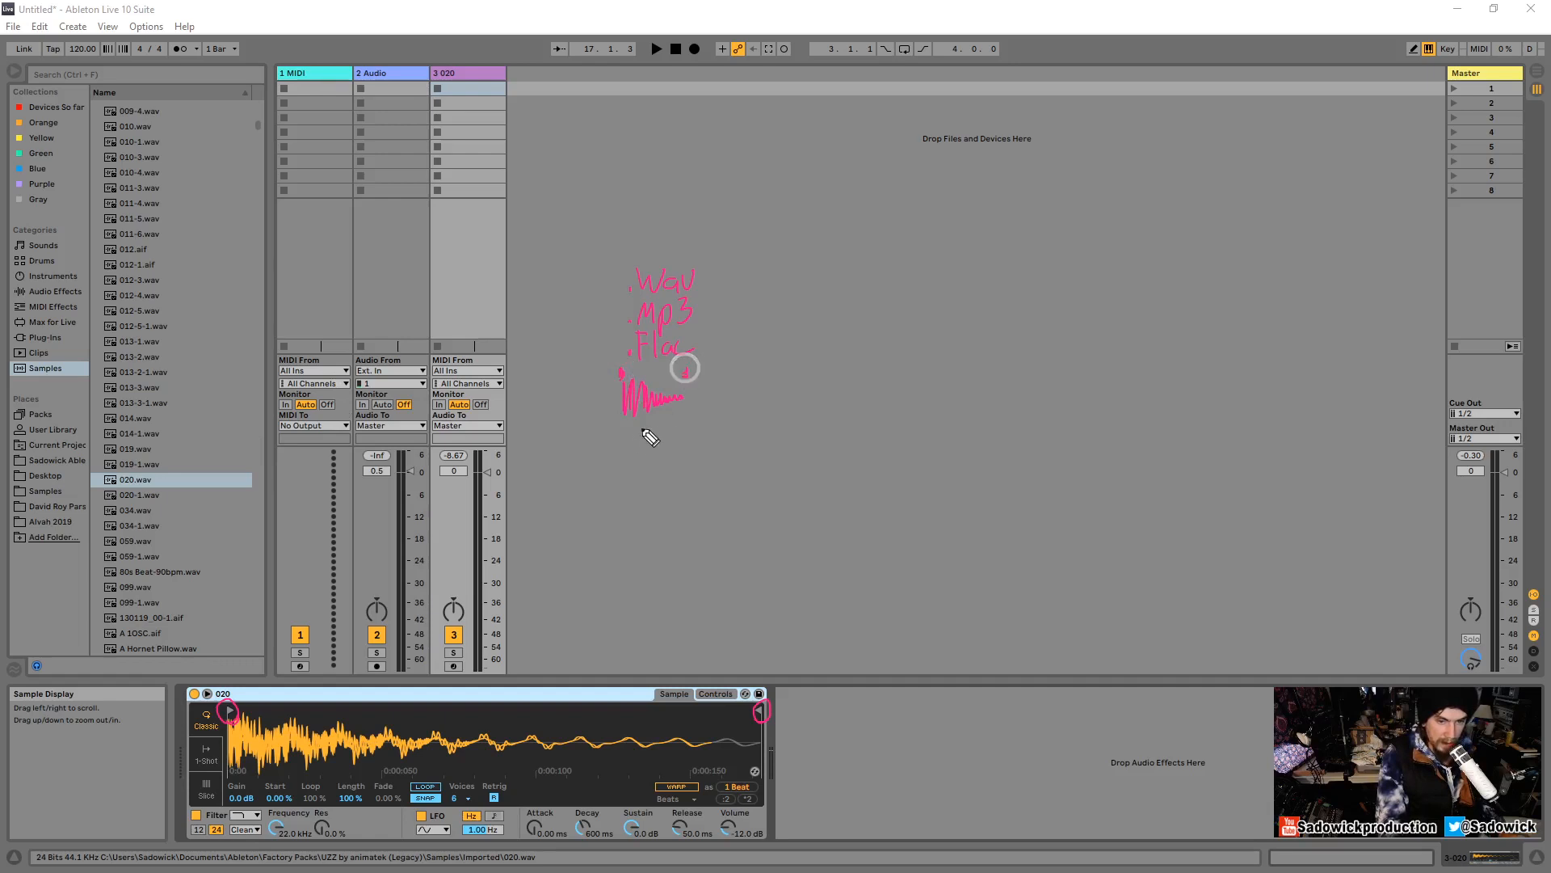
Draw an arrow from the waveform sketch to a low-pass curve with a dotted cutoff line, label it Filter, and underline Simpler's filter controls.
{"action": "mouse_move", "coordinate": [647, 428]}
{"action": "left_mouse_down"}
{"action": "mouse_move", "coordinate": [634, 428]}
{"action": "mouse_move", "coordinate": [744, 395]}
{"action": "mouse_move", "coordinate": [730, 412]}
{"action": "mouse_move", "coordinate": [759, 376]}
{"action": "mouse_move", "coordinate": [816, 373]}
{"action": "mouse_move", "coordinate": [869, 416]}
{"action": "left_mouse_up"}
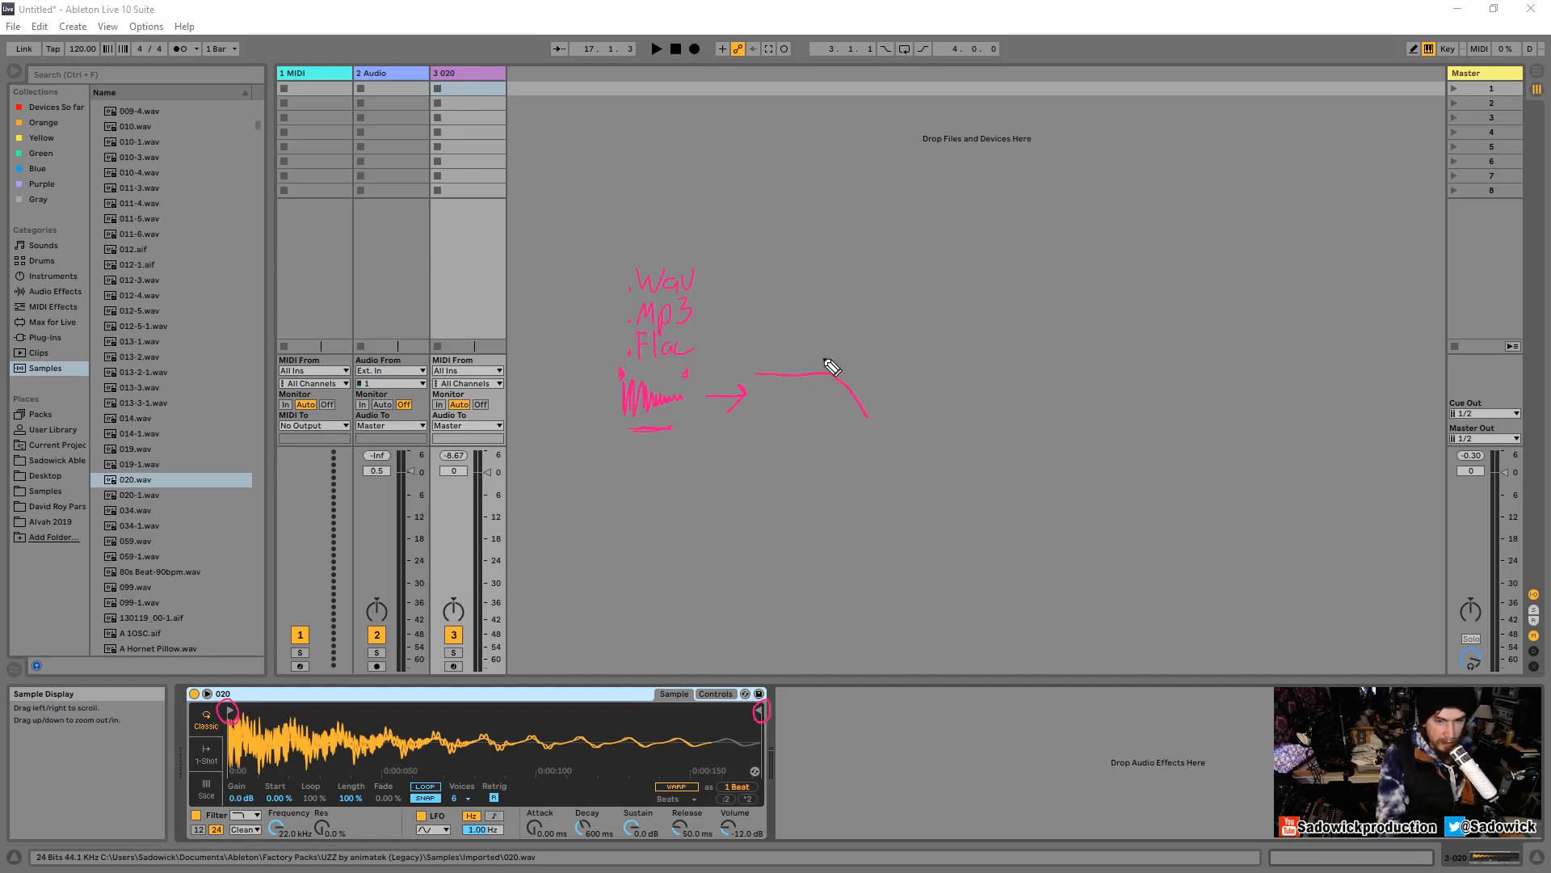
{"action": "left_click_drag", "start_coordinate": [830, 360], "coordinate": [830, 422]}
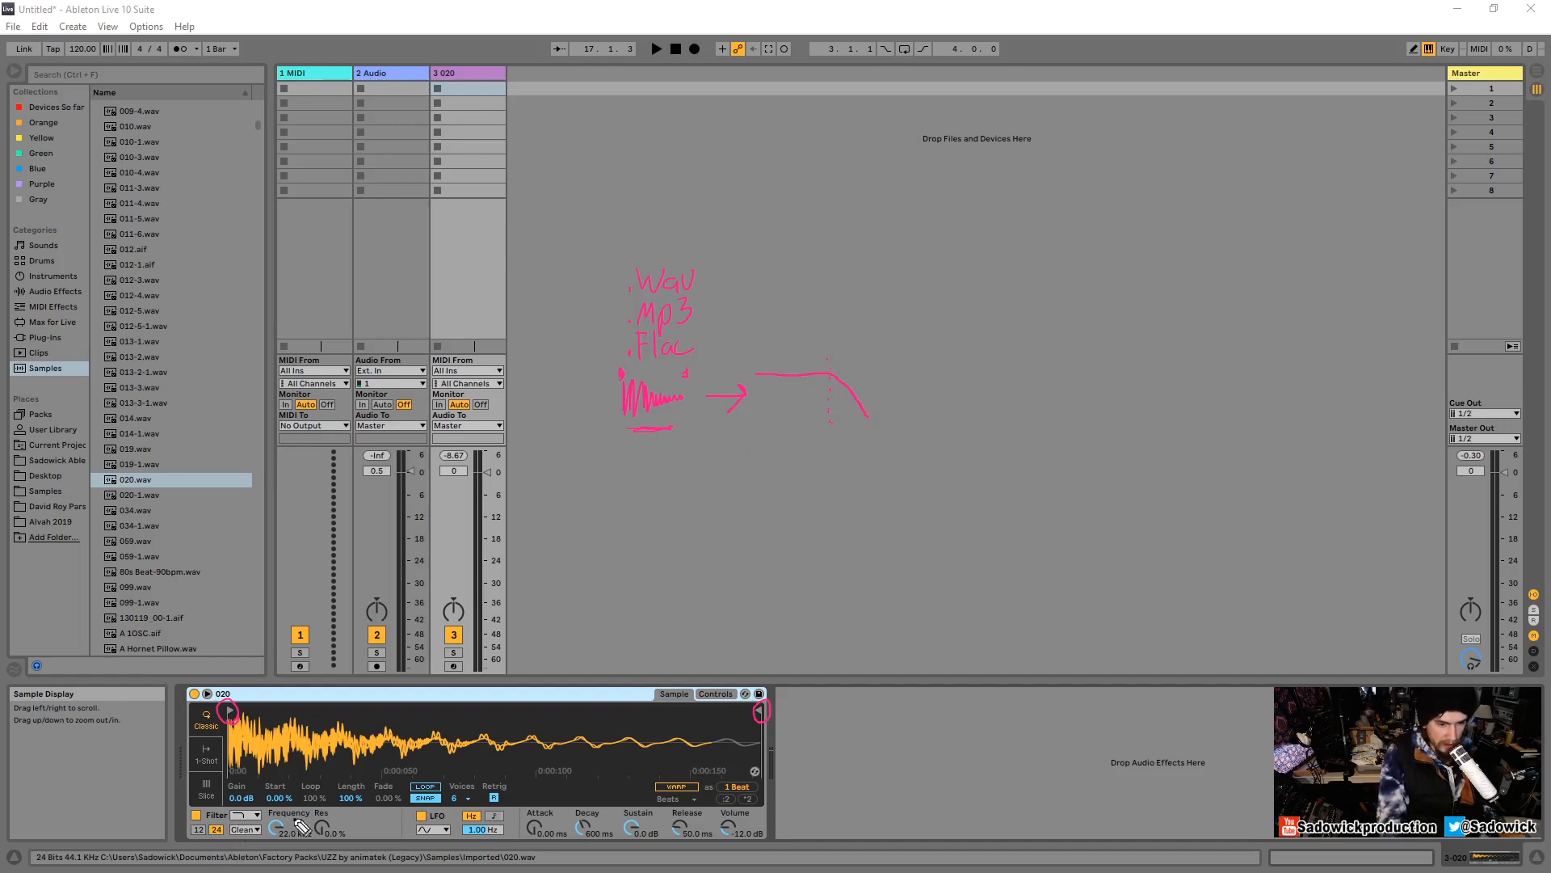
{"action": "left_click_drag", "start_coordinate": [212, 841], "coordinate": [277, 838]}
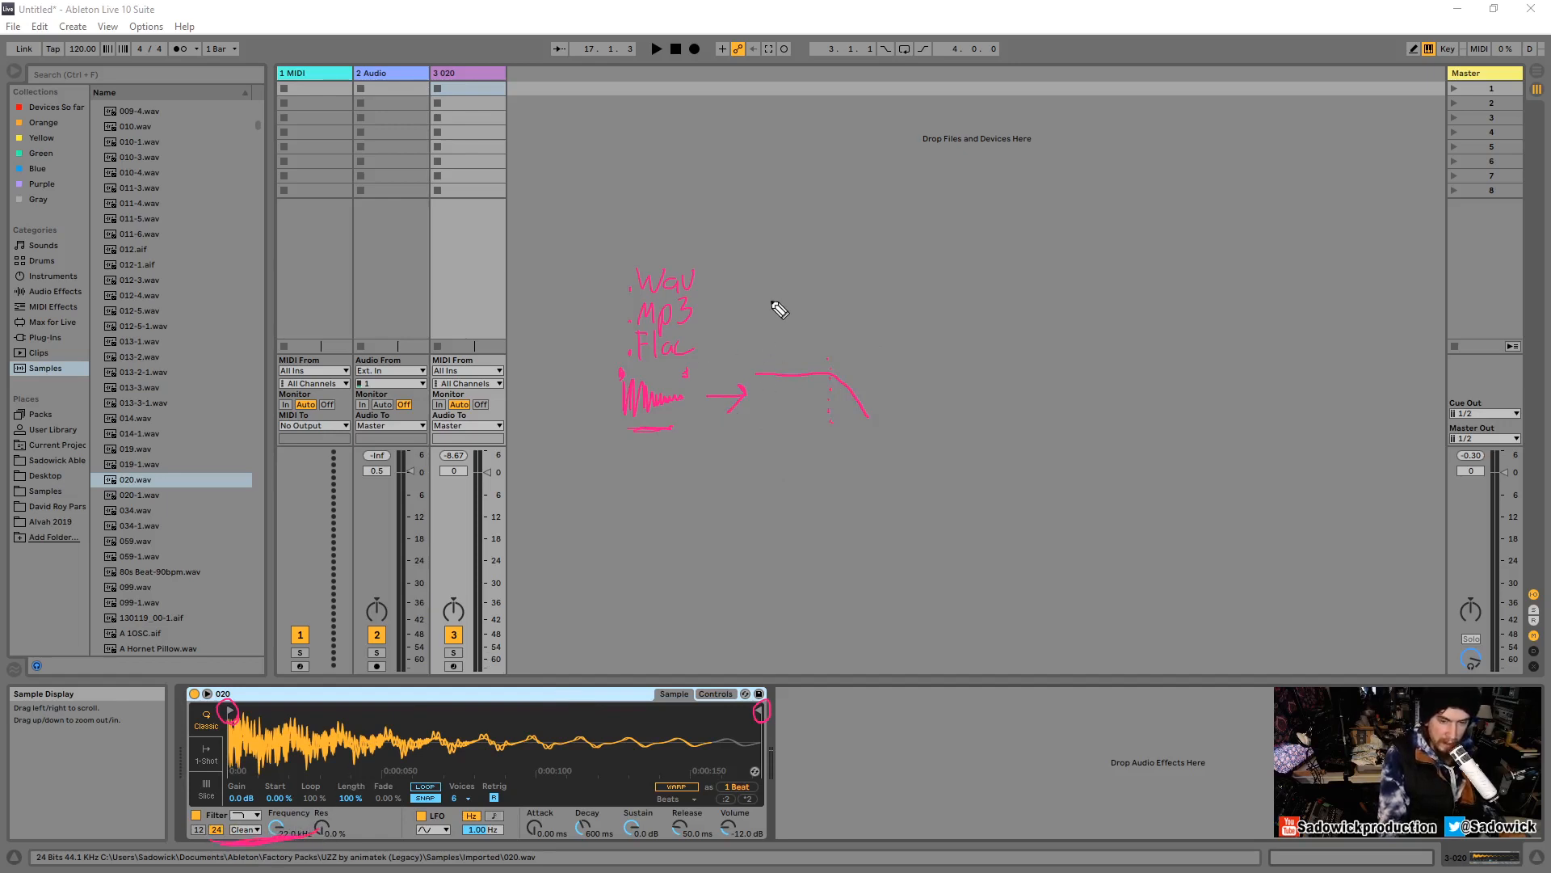
{"action": "mouse_move", "coordinate": [772, 299]}
{"action": "left_mouse_down"}
{"action": "mouse_move", "coordinate": [792, 315]}
{"action": "mouse_move", "coordinate": [807, 291]}
{"action": "mouse_move", "coordinate": [806, 311]}
{"action": "mouse_move", "coordinate": [839, 301]}
{"action": "left_mouse_up"}
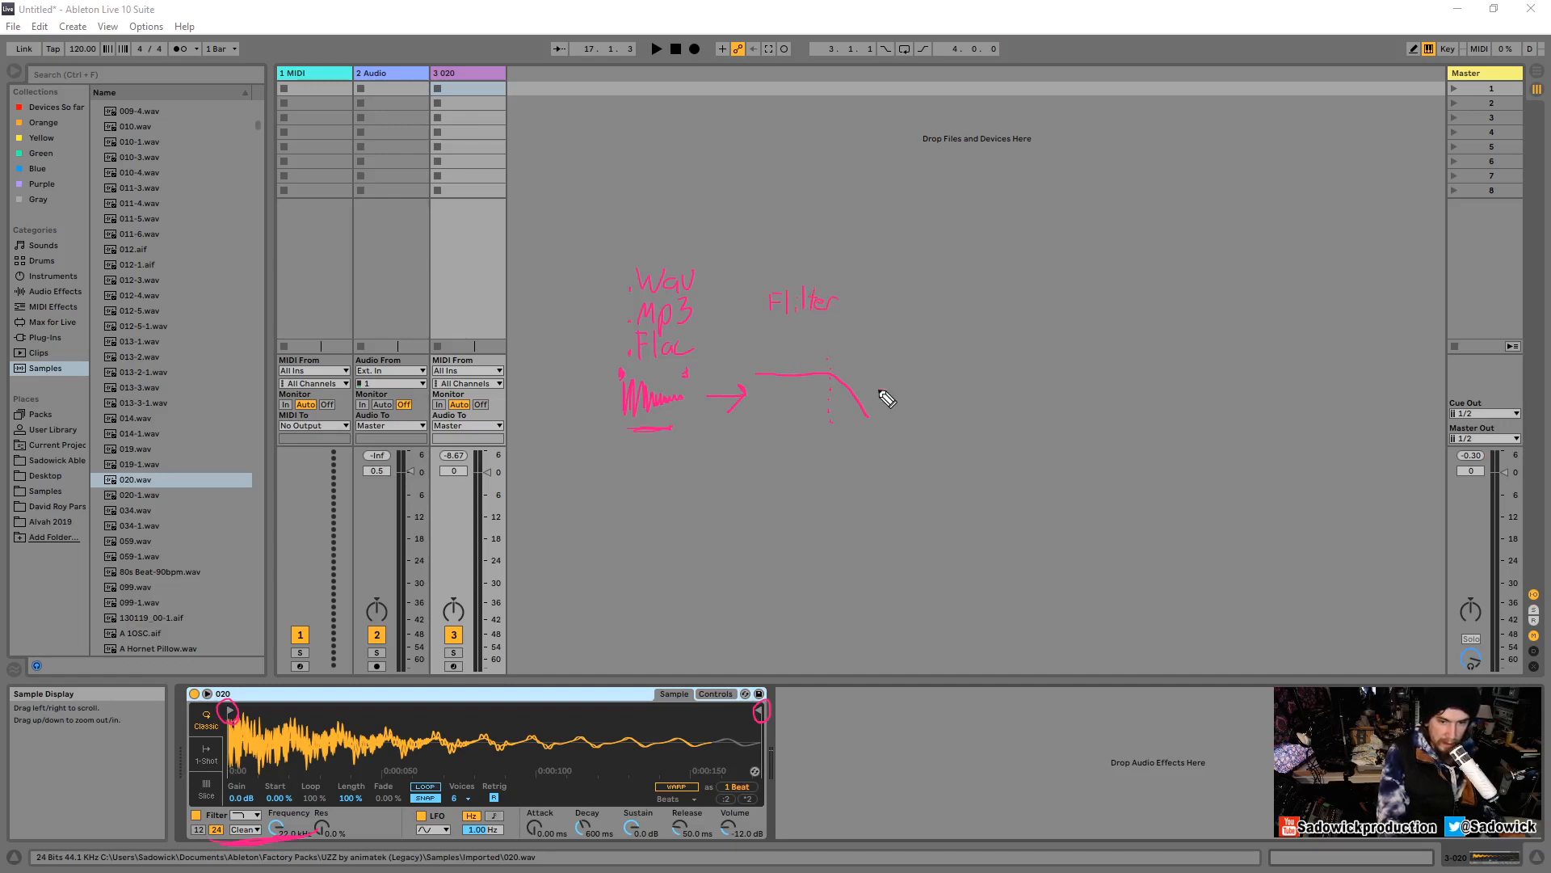
Draw an arrow onward from the filter curve, write Amp as the following stage, and bracket Simpler's Attack through Volume controls.
{"action": "left_click_drag", "start_coordinate": [879, 392], "coordinate": [918, 384]}
{"action": "left_click_drag", "start_coordinate": [909, 396], "coordinate": [906, 375]}
{"action": "left_click_drag", "start_coordinate": [944, 309], "coordinate": [1000, 301]}
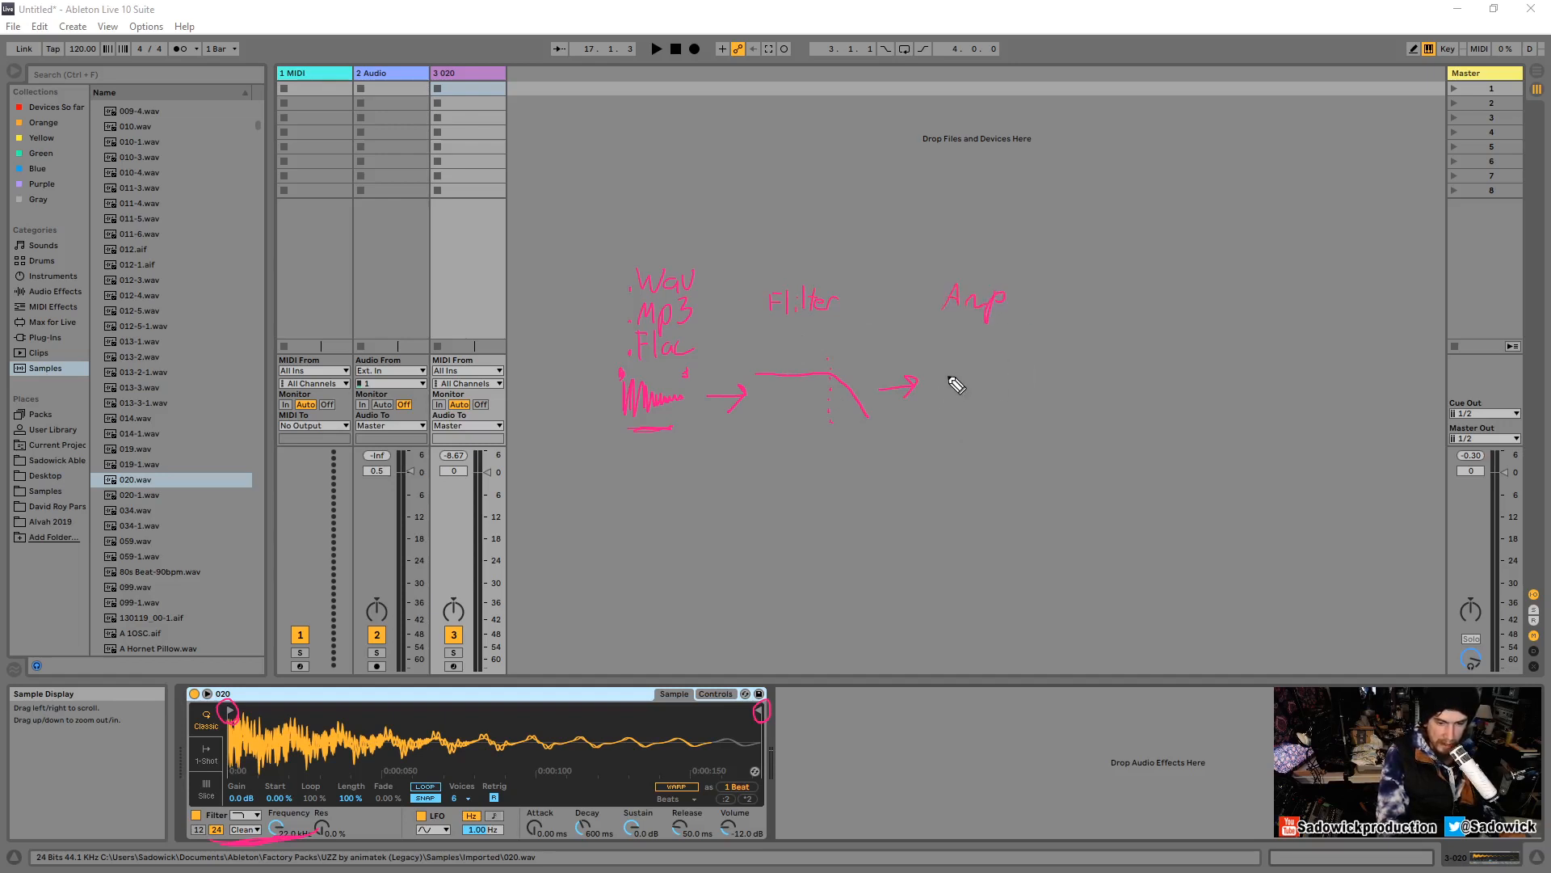
{"action": "left_click_drag", "start_coordinate": [544, 836], "coordinate": [748, 830]}
{"action": "mouse_move", "coordinate": [683, 843]}
{"action": "left_mouse_down"}
{"action": "mouse_move", "coordinate": [602, 838]}
{"action": "mouse_move", "coordinate": [703, 839]}
{"action": "left_mouse_up"}
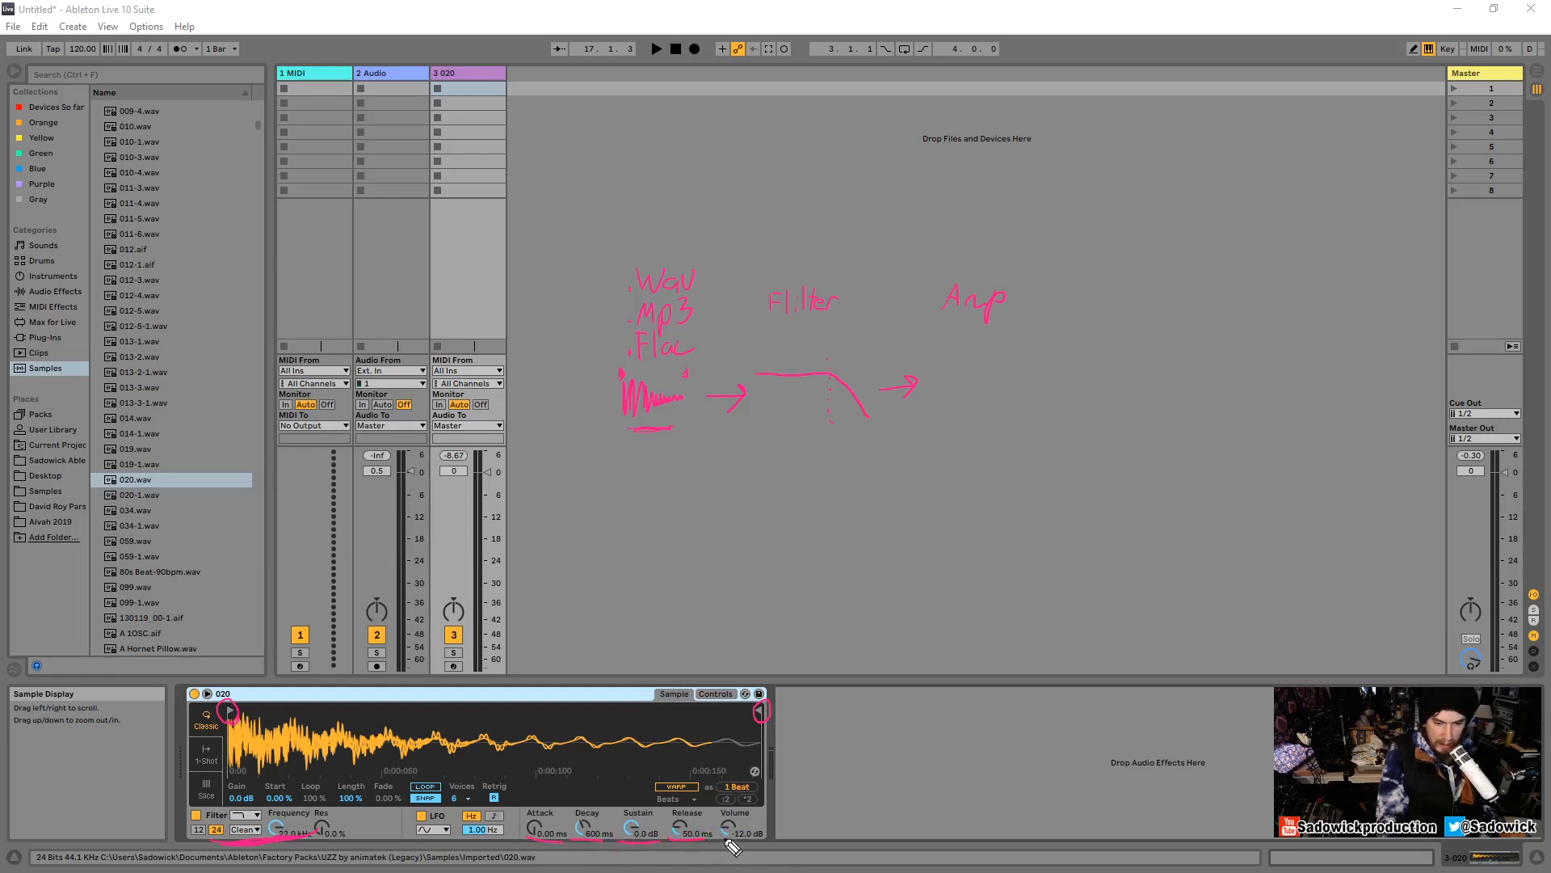
{"action": "left_click_drag", "start_coordinate": [522, 818], "coordinate": [523, 838]}
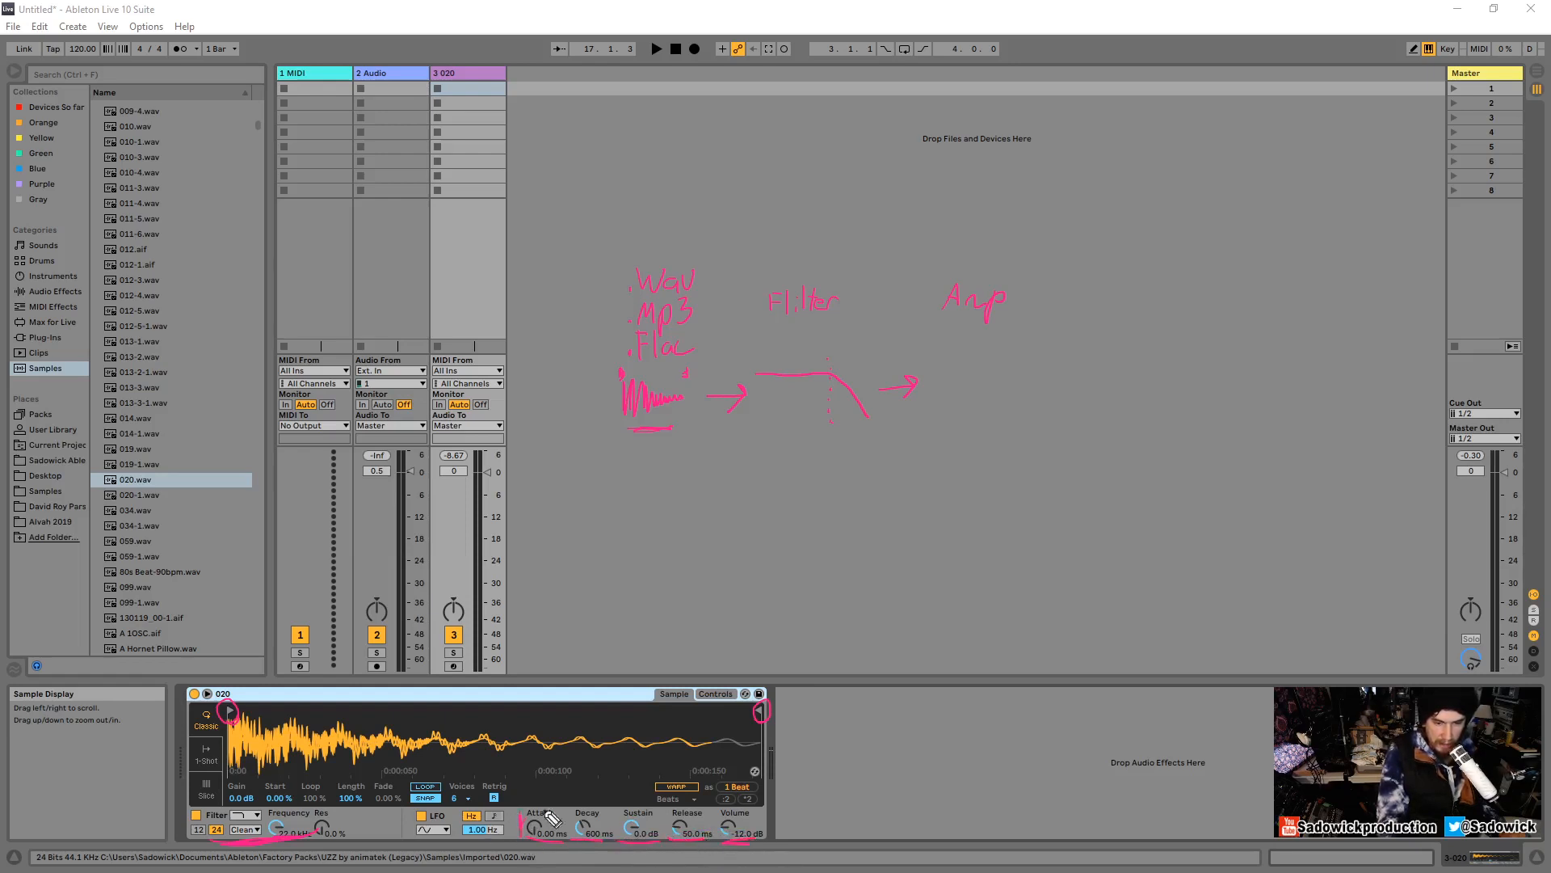
{"action": "left_click_drag", "start_coordinate": [721, 842], "coordinate": [763, 841]}
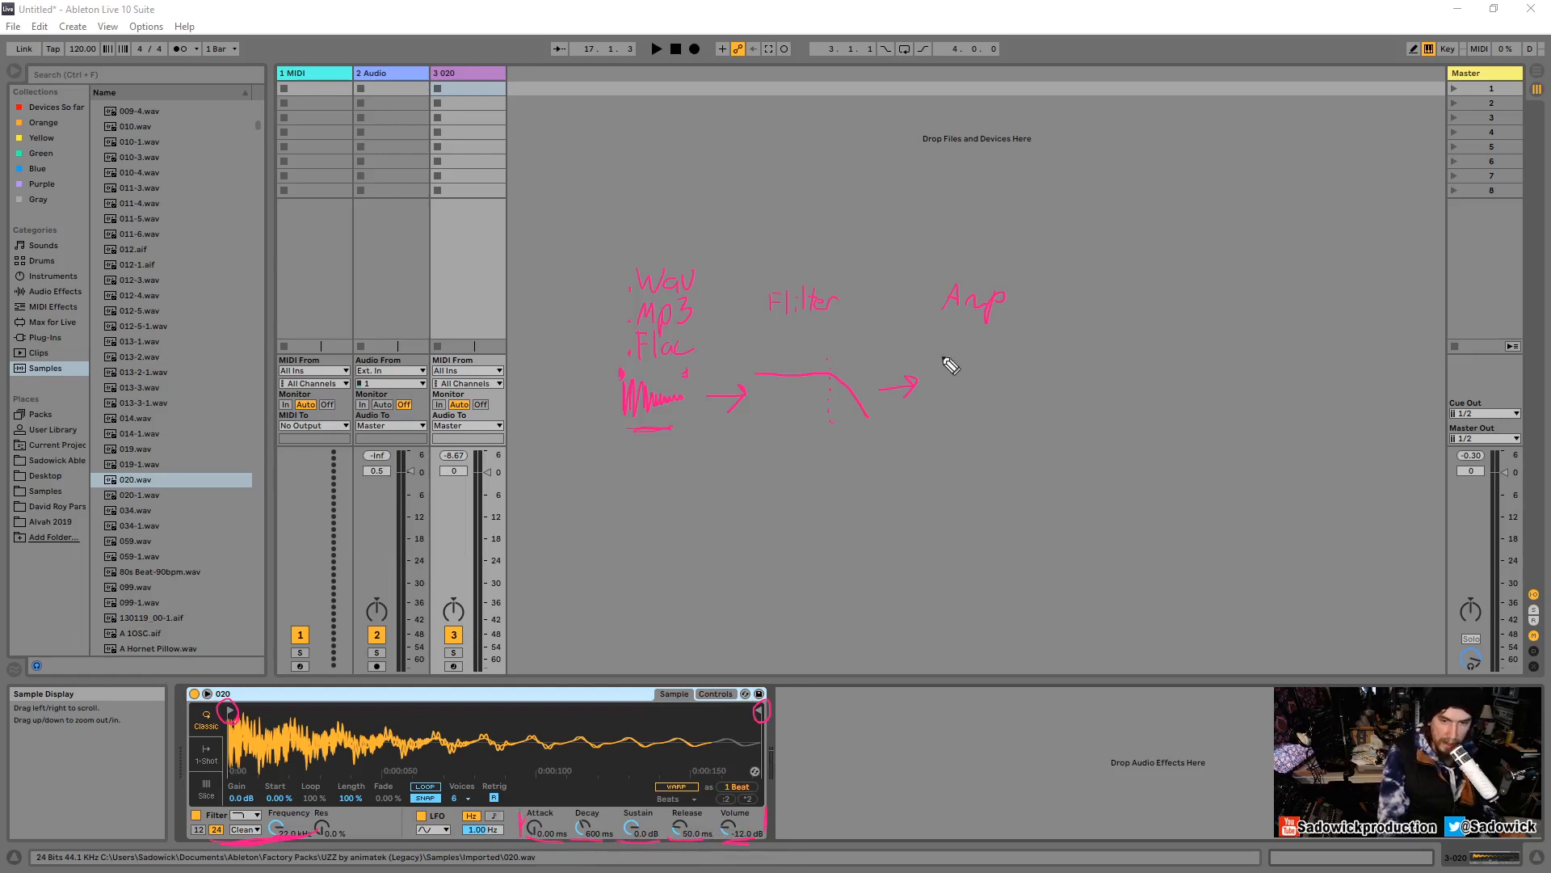
Sketch an amplitude envelope below the Amp label and mark its breakpoints with dots.
{"action": "mouse_move", "coordinate": [941, 403]}
{"action": "left_mouse_down"}
{"action": "mouse_move", "coordinate": [955, 362]}
{"action": "mouse_move", "coordinate": [983, 361]}
{"action": "mouse_move", "coordinate": [1022, 395]}
{"action": "left_mouse_up"}
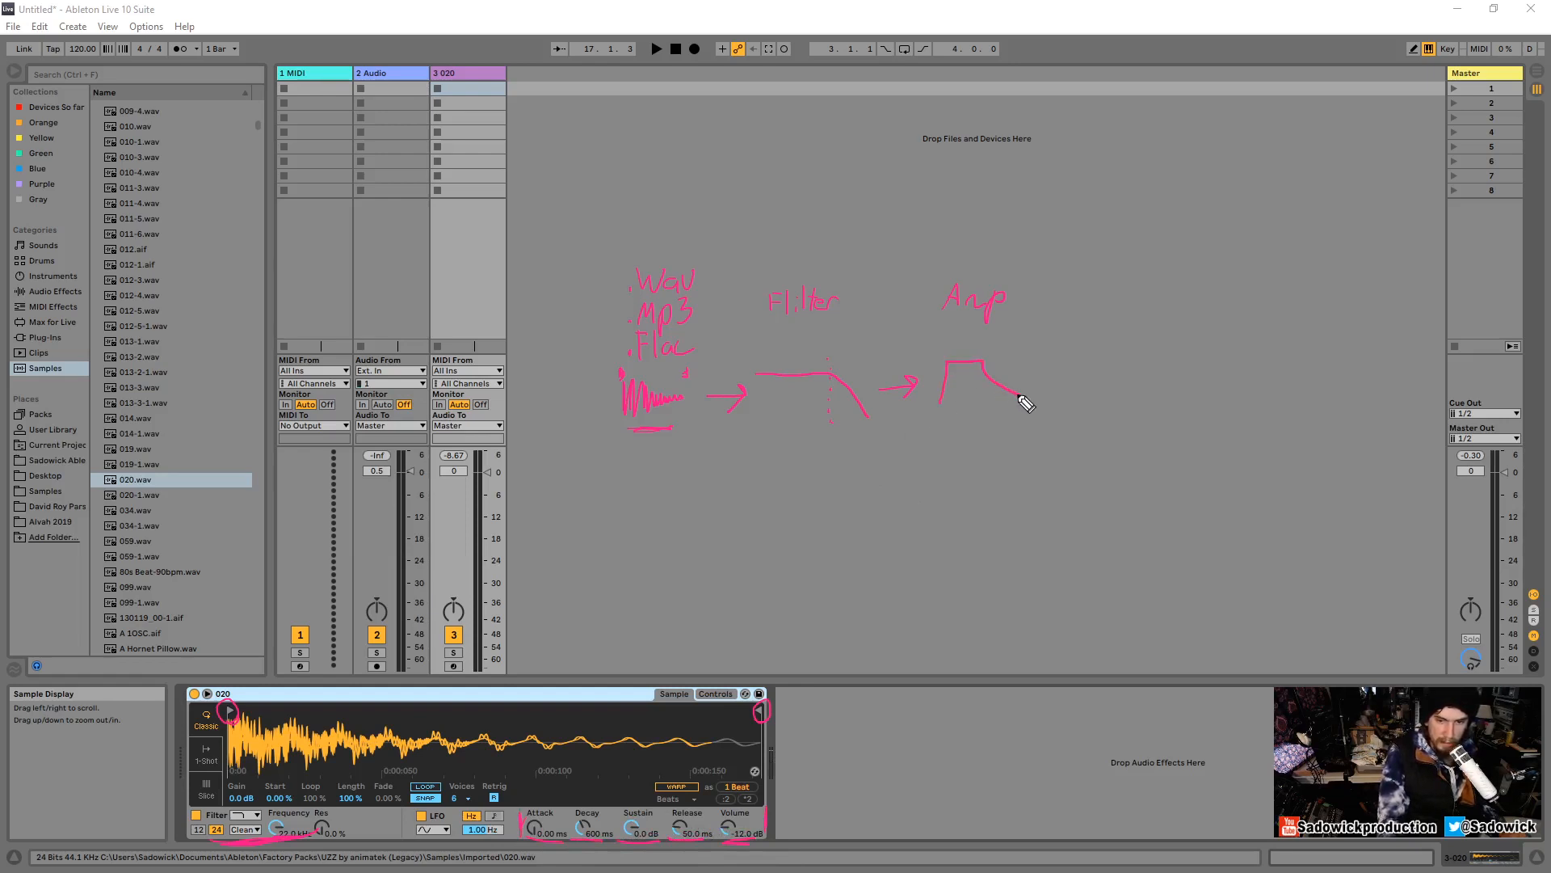
{"action": "left_click", "coordinate": [942, 401]}
{"action": "left_click_drag", "start_coordinate": [983, 362], "coordinate": [1020, 397]}
Underline Simpler's LFO section, sketch a sine wave labelled LFO below the filter curve, and draw arrows from it to the filter and waveform.
{"action": "left_click_drag", "start_coordinate": [419, 848], "coordinate": [521, 843]}
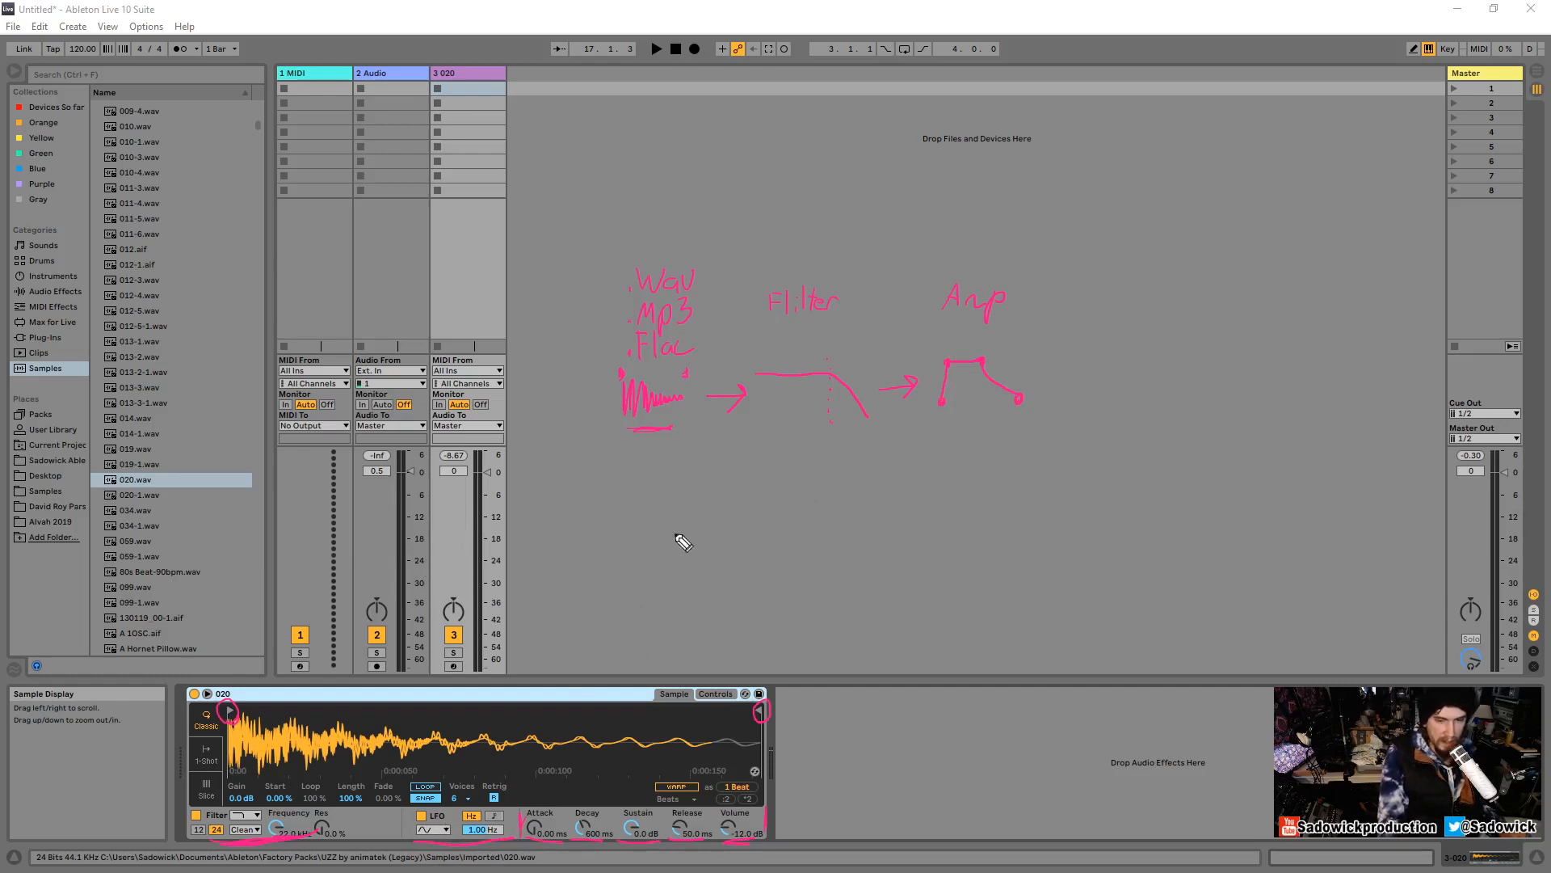
{"action": "mouse_move", "coordinate": [751, 534]}
{"action": "left_mouse_down"}
{"action": "mouse_move", "coordinate": [804, 513]}
{"action": "mouse_move", "coordinate": [841, 537]}
{"action": "mouse_move", "coordinate": [863, 509]}
{"action": "left_mouse_up"}
{"action": "mouse_move", "coordinate": [770, 558]}
{"action": "left_mouse_down"}
{"action": "mouse_move", "coordinate": [786, 591]}
{"action": "mouse_move", "coordinate": [796, 571]}
{"action": "mouse_move", "coordinate": [821, 589]}
{"action": "mouse_move", "coordinate": [828, 570]}
{"action": "left_mouse_up"}
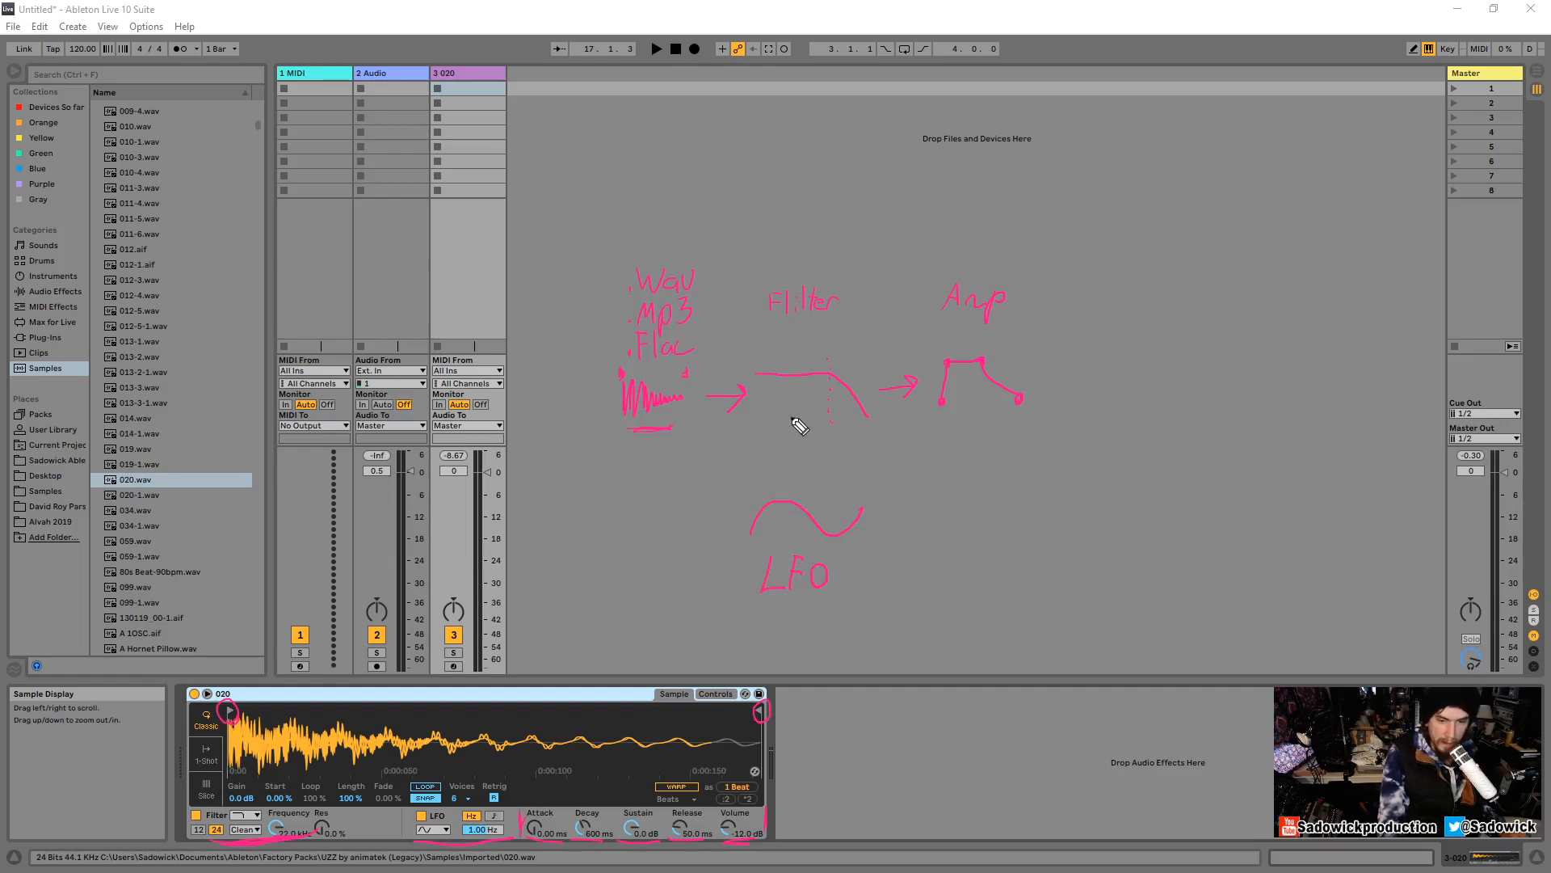
{"action": "mouse_move", "coordinate": [800, 483]}
{"action": "left_mouse_down"}
{"action": "mouse_move", "coordinate": [800, 443]}
{"action": "mouse_move", "coordinate": [810, 453]}
{"action": "left_mouse_up"}
{"action": "mouse_move", "coordinate": [753, 494]}
{"action": "left_mouse_down"}
{"action": "mouse_move", "coordinate": [706, 450]}
{"action": "mouse_move", "coordinate": [716, 441]}
{"action": "left_mouse_up"}
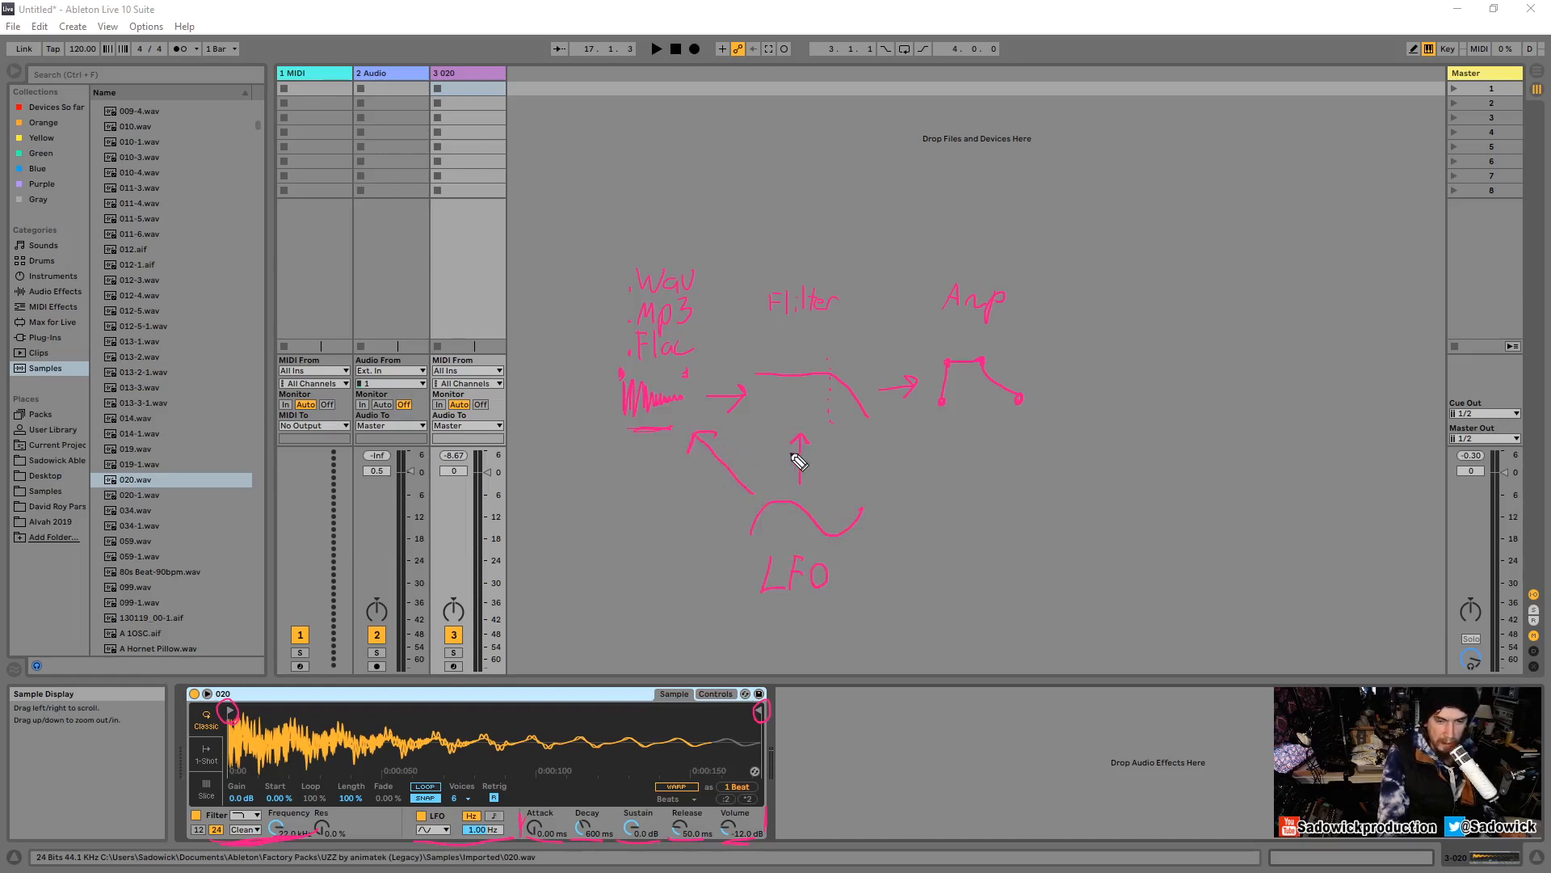
Draw arrows from the LFO to the amp envelope and from the envelope to a sketched ear, and clear all the annotations.
{"action": "left_click_drag", "start_coordinate": [862, 489], "coordinate": [913, 443]}
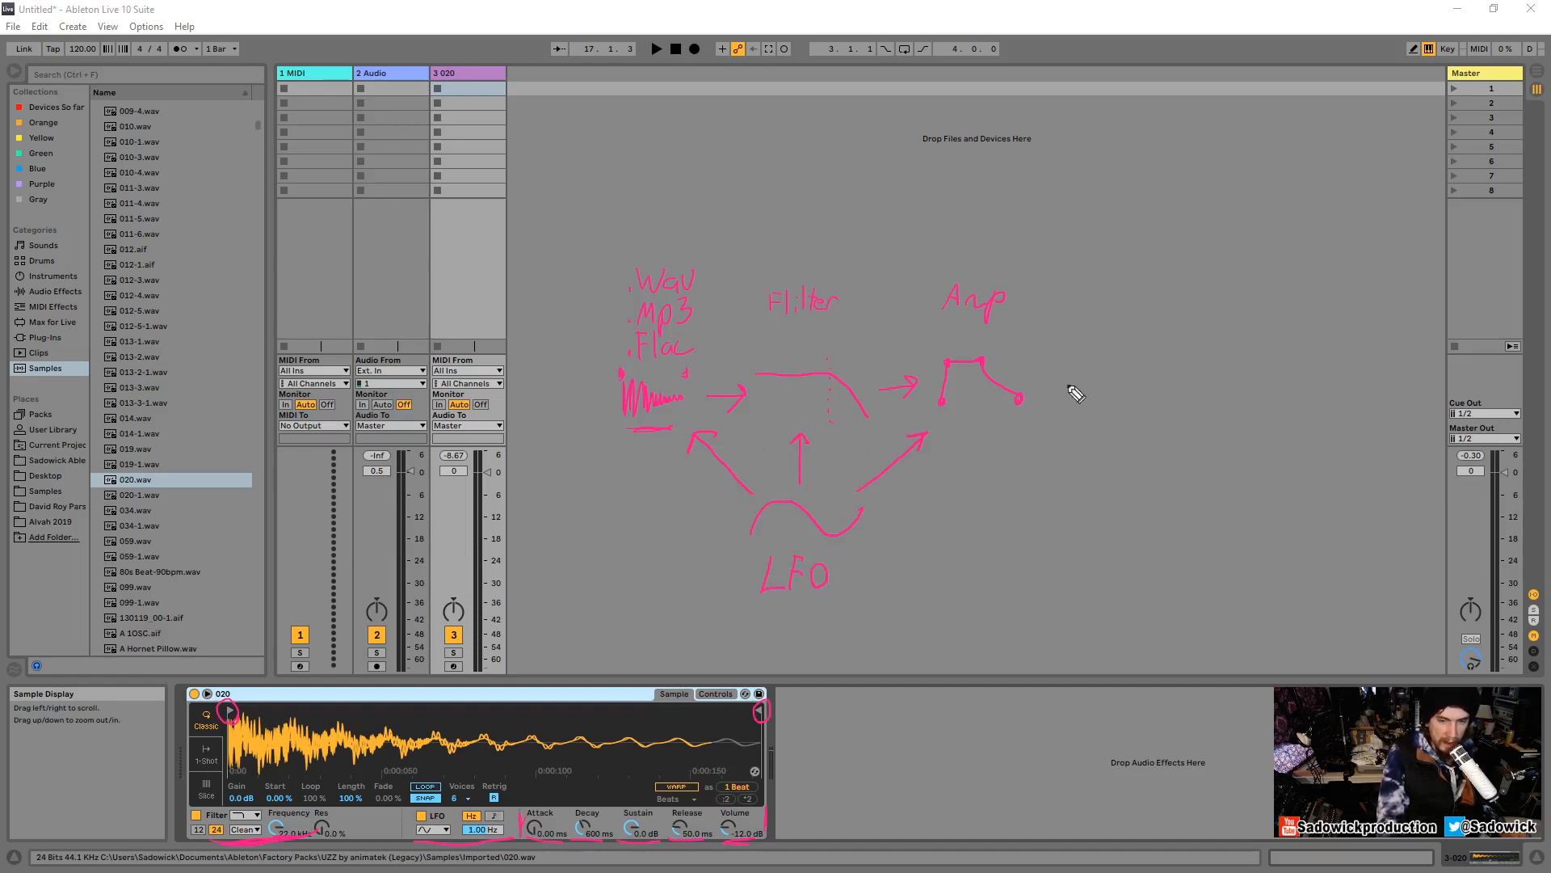
{"action": "mouse_move", "coordinate": [1044, 383]}
{"action": "left_mouse_down"}
{"action": "mouse_move", "coordinate": [1099, 384]}
{"action": "mouse_move", "coordinate": [1085, 396]}
{"action": "left_mouse_up"}
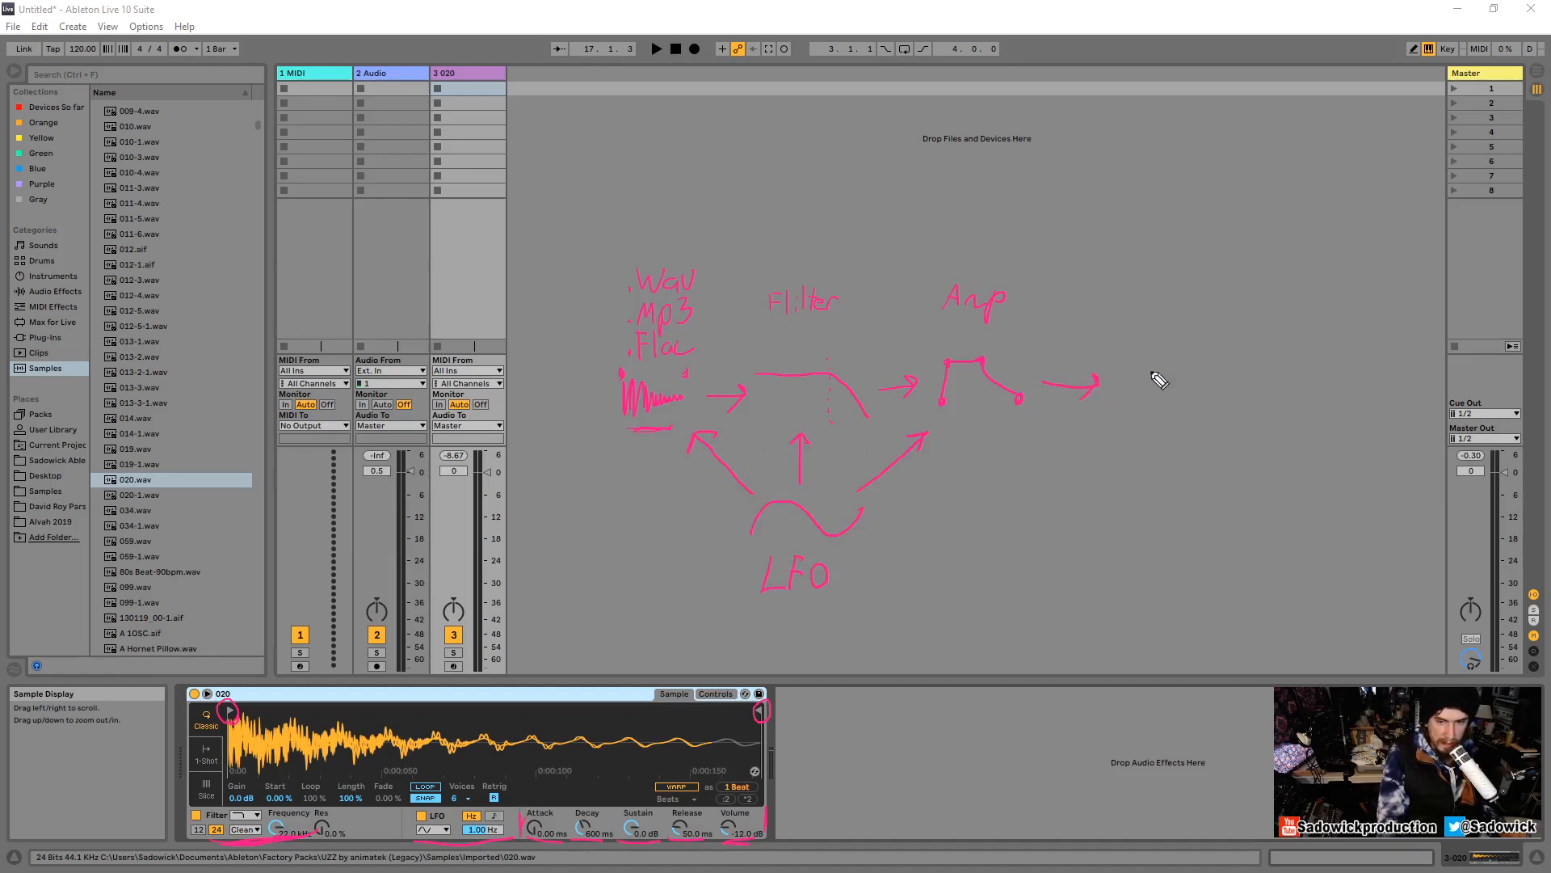
{"action": "mouse_move", "coordinate": [1135, 346]}
{"action": "left_mouse_down"}
{"action": "mouse_move", "coordinate": [1185, 336]}
{"action": "mouse_move", "coordinate": [1161, 416]}
{"action": "mouse_move", "coordinate": [1174, 350]}
{"action": "mouse_move", "coordinate": [1148, 394]}
{"action": "mouse_move", "coordinate": [1154, 372]}
{"action": "left_mouse_up"}
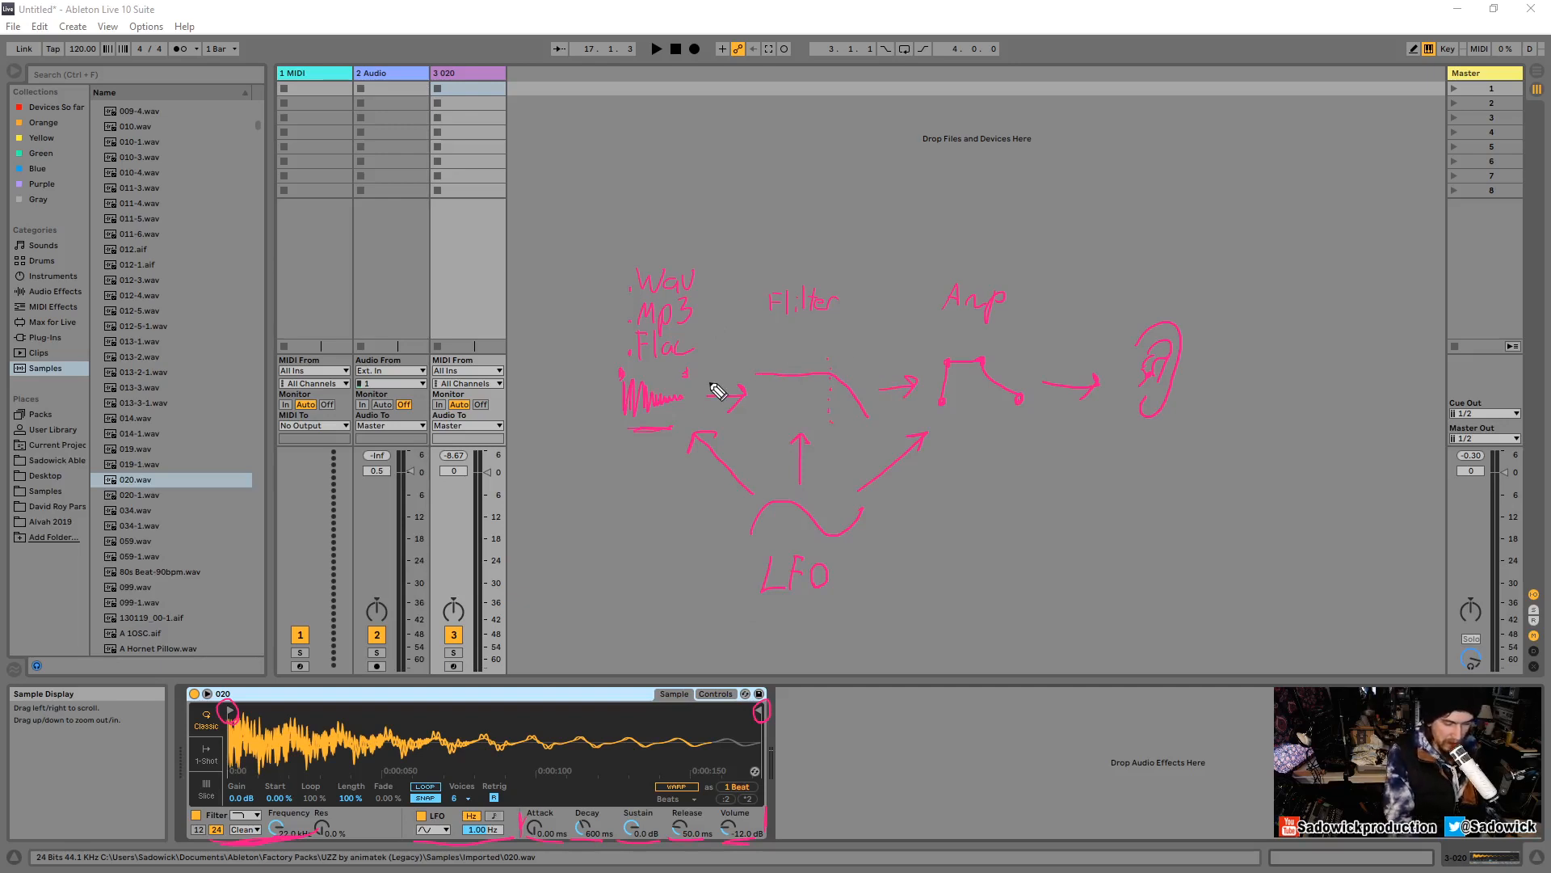
{"action": "key", "text": "e"}
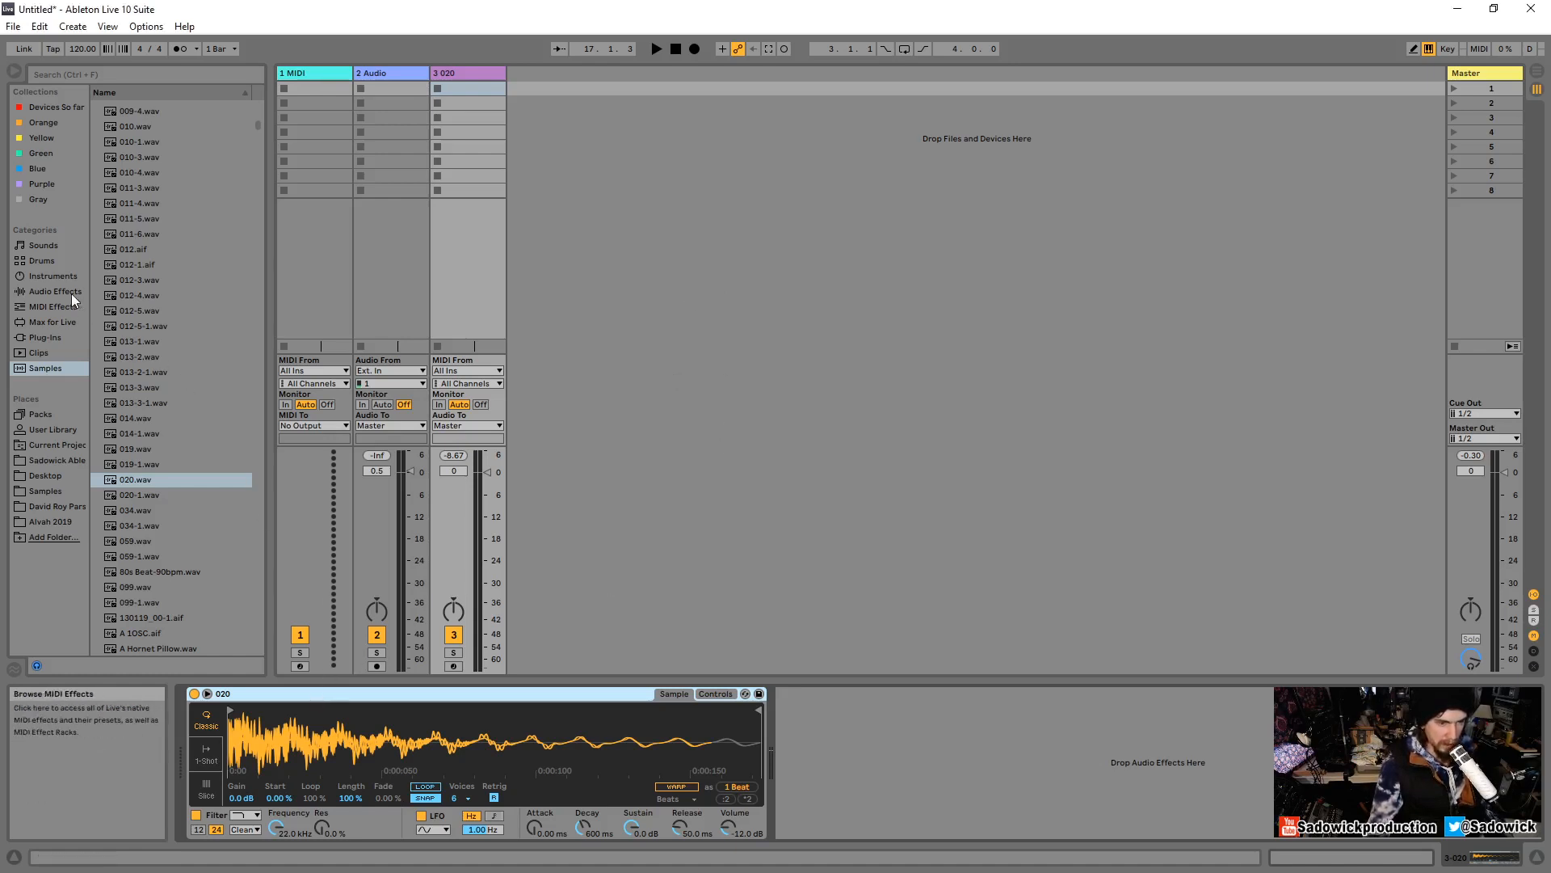
Load the Sampler instrument onto a new track beside the 020 Simpler track.
{"action": "left_click", "coordinate": [48, 276]}
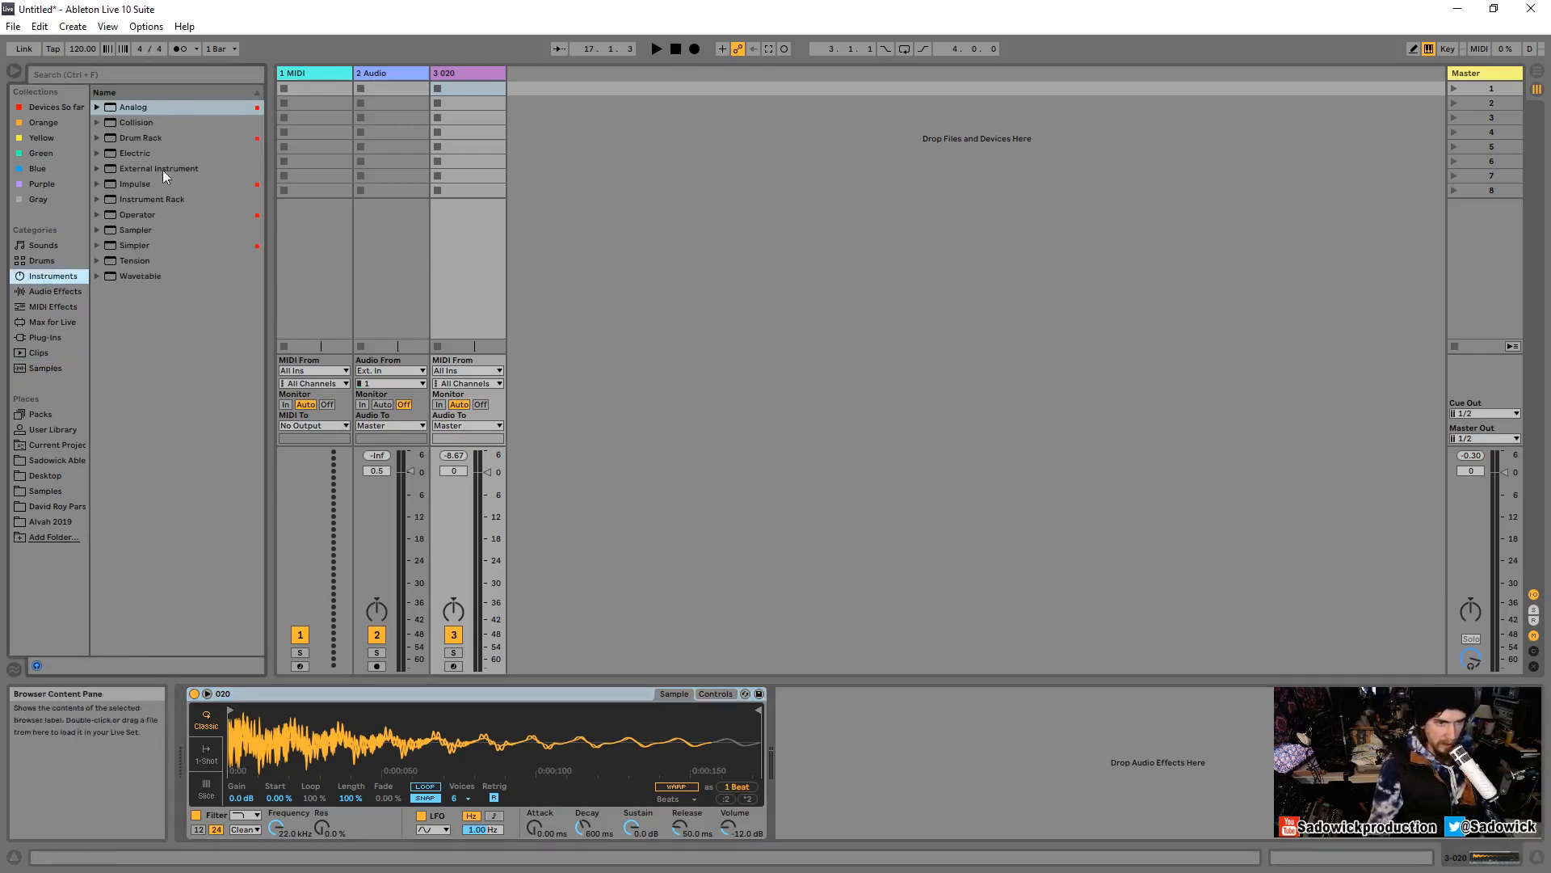
{"action": "left_click", "coordinate": [142, 245]}
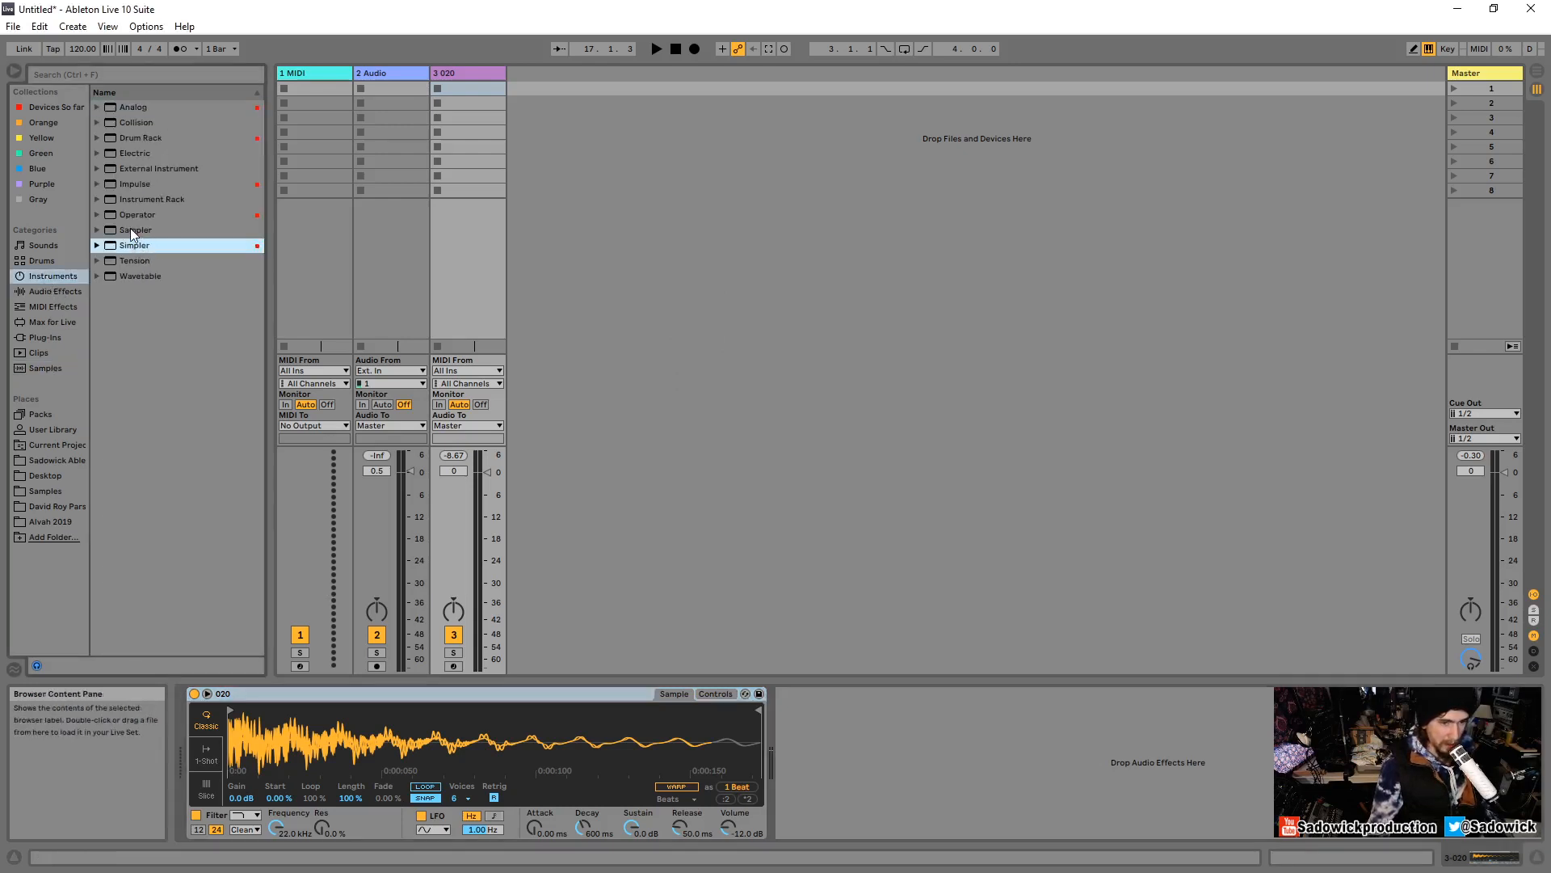
{"action": "left_click_drag", "start_coordinate": [129, 228], "coordinate": [627, 216]}
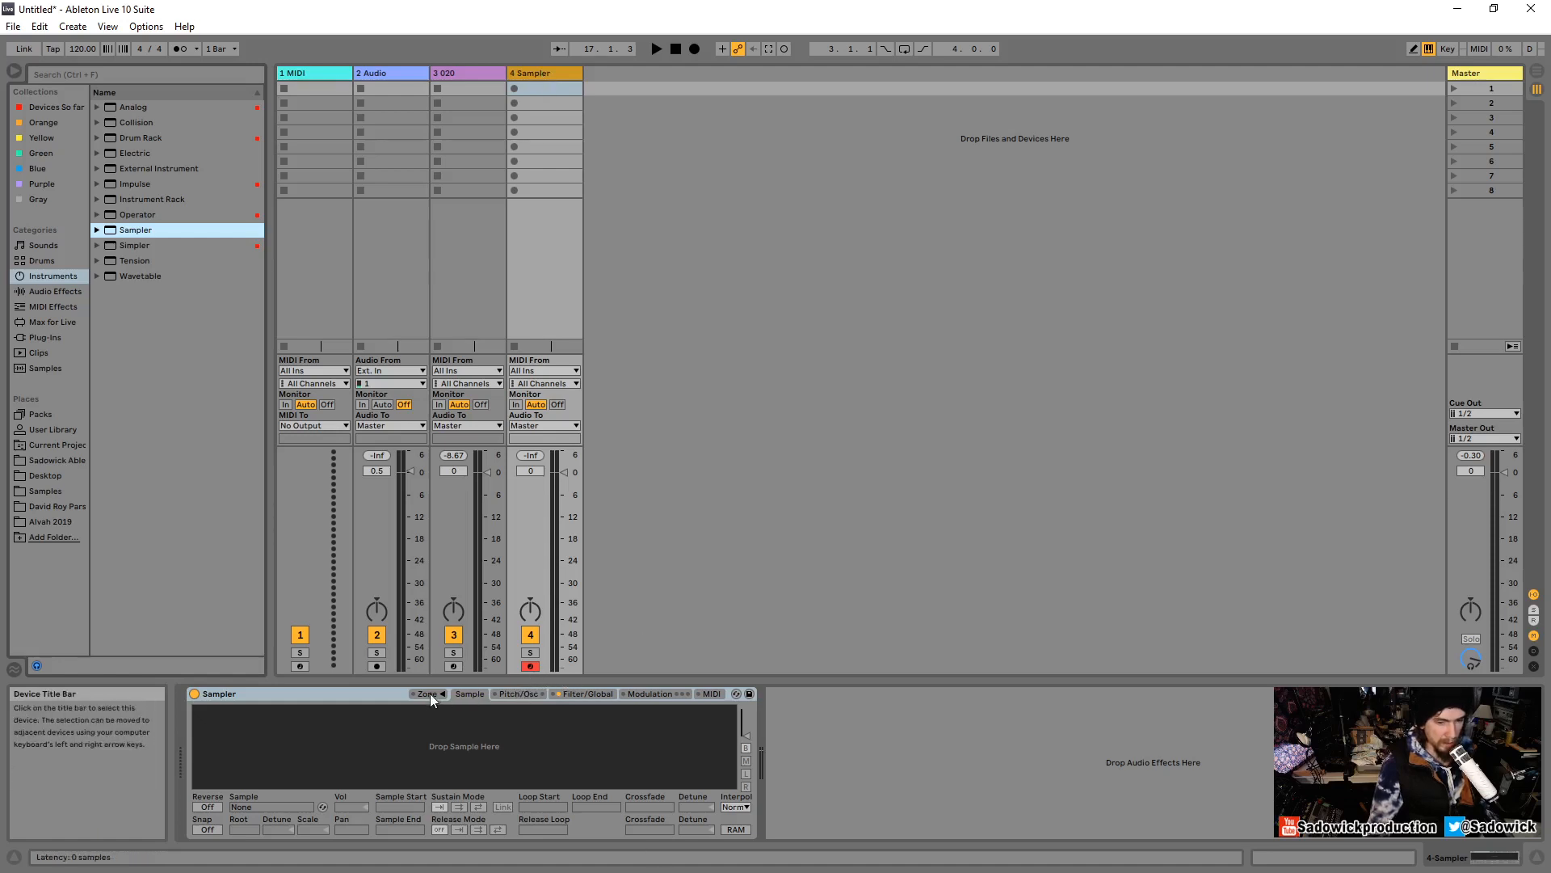
Examine Sampler's Pitch/Osc, Filter/Global, Modulation, MIDI and Zone pages, switching on the Aux envelope and LFO 1 along the way.
{"action": "left_click", "coordinate": [529, 694]}
{"action": "left_click", "coordinate": [579, 695]}
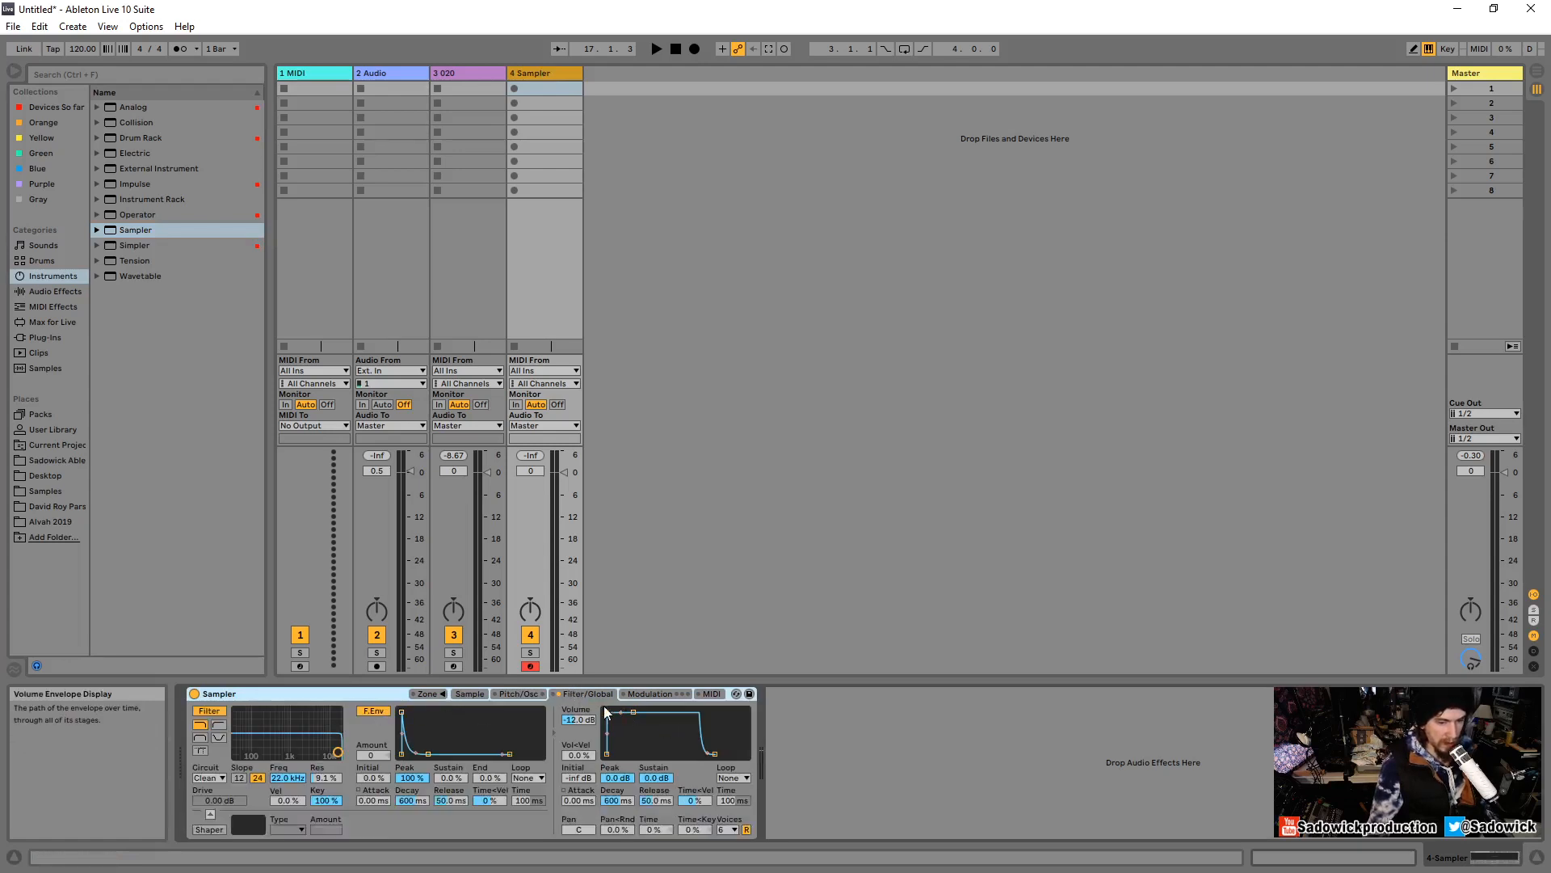
{"action": "left_click", "coordinate": [647, 694]}
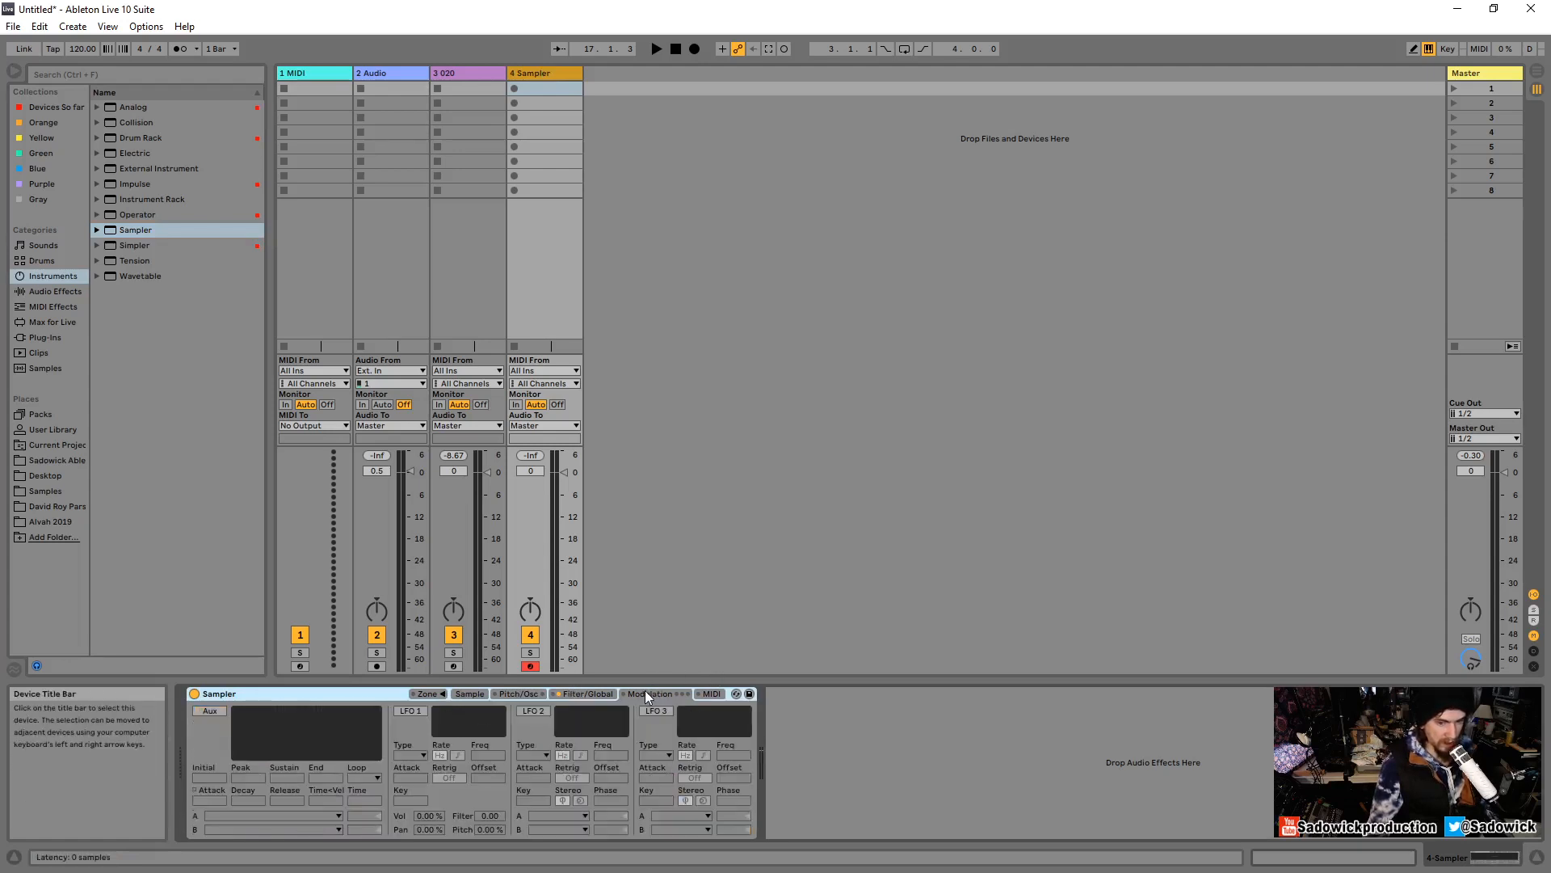
{"action": "left_click", "coordinate": [207, 711]}
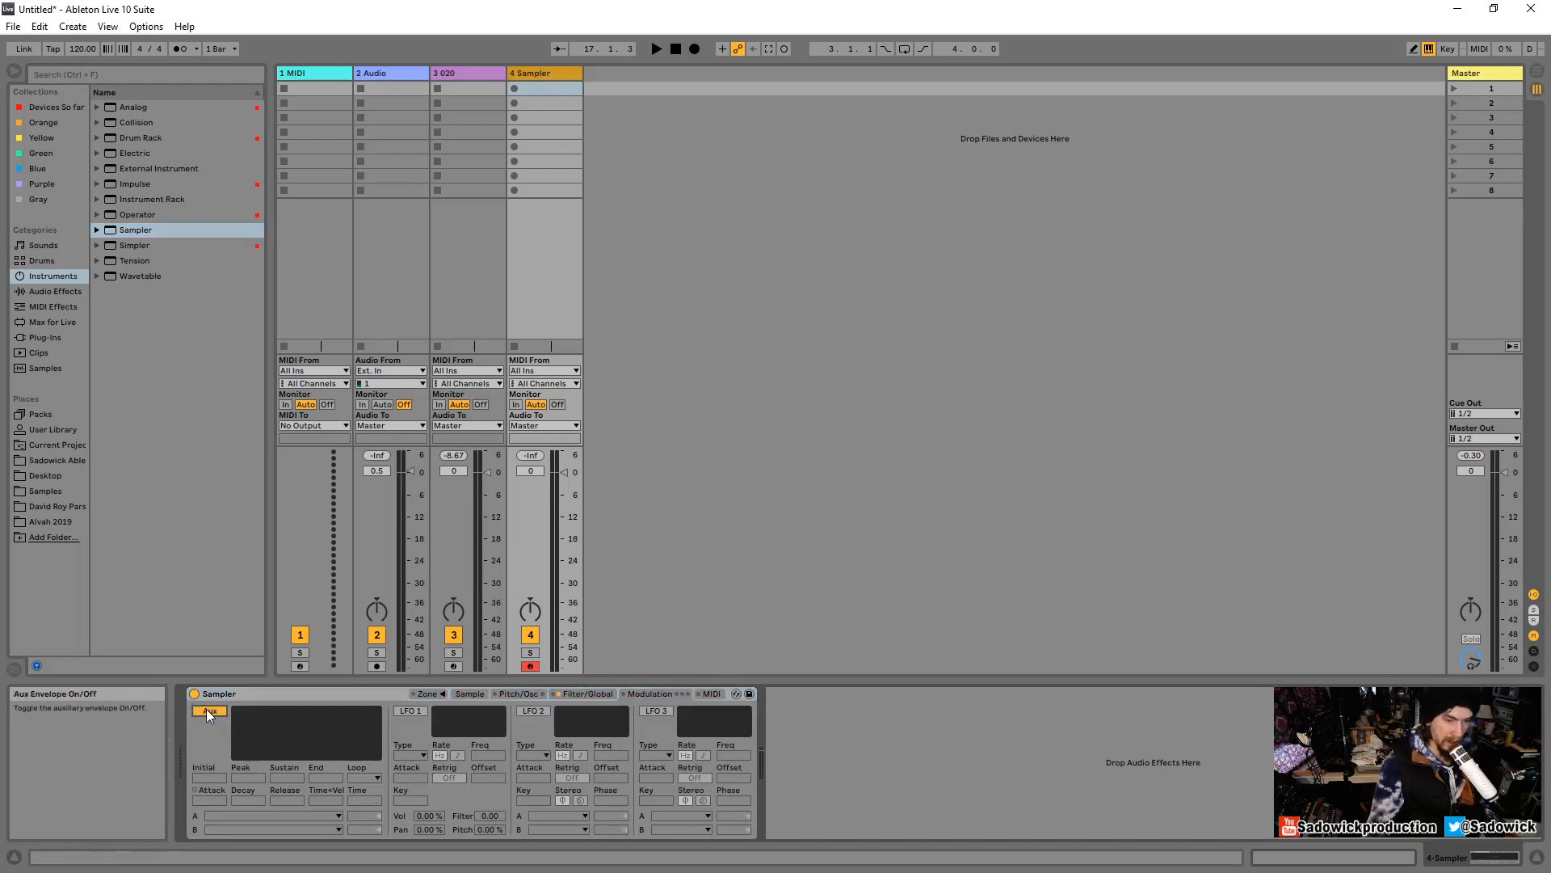
{"action": "left_click", "coordinate": [410, 711]}
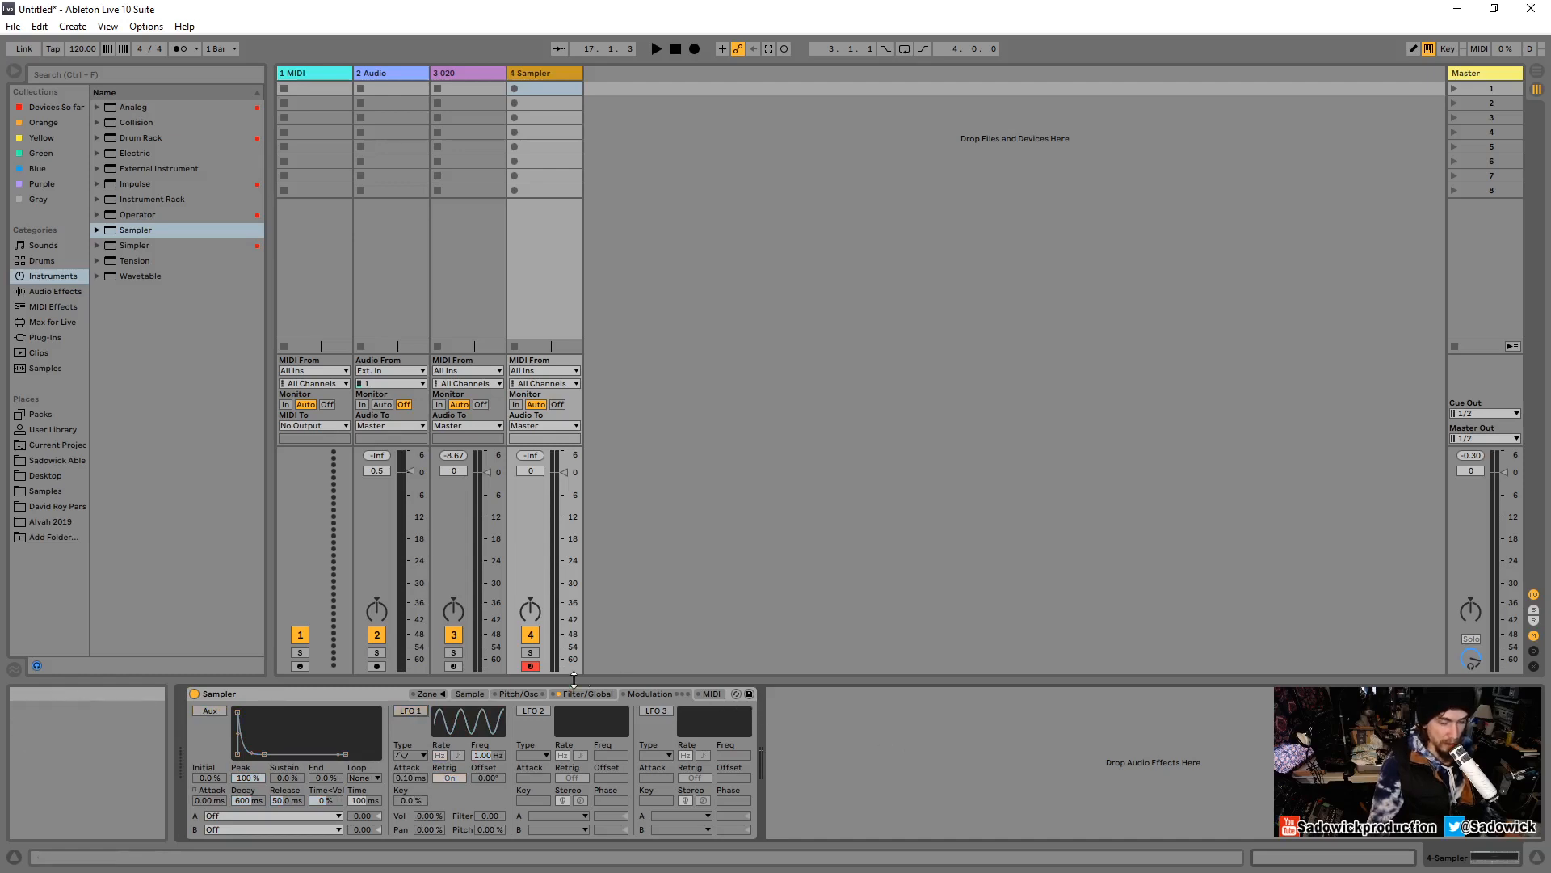
{"action": "left_click", "coordinate": [711, 693]}
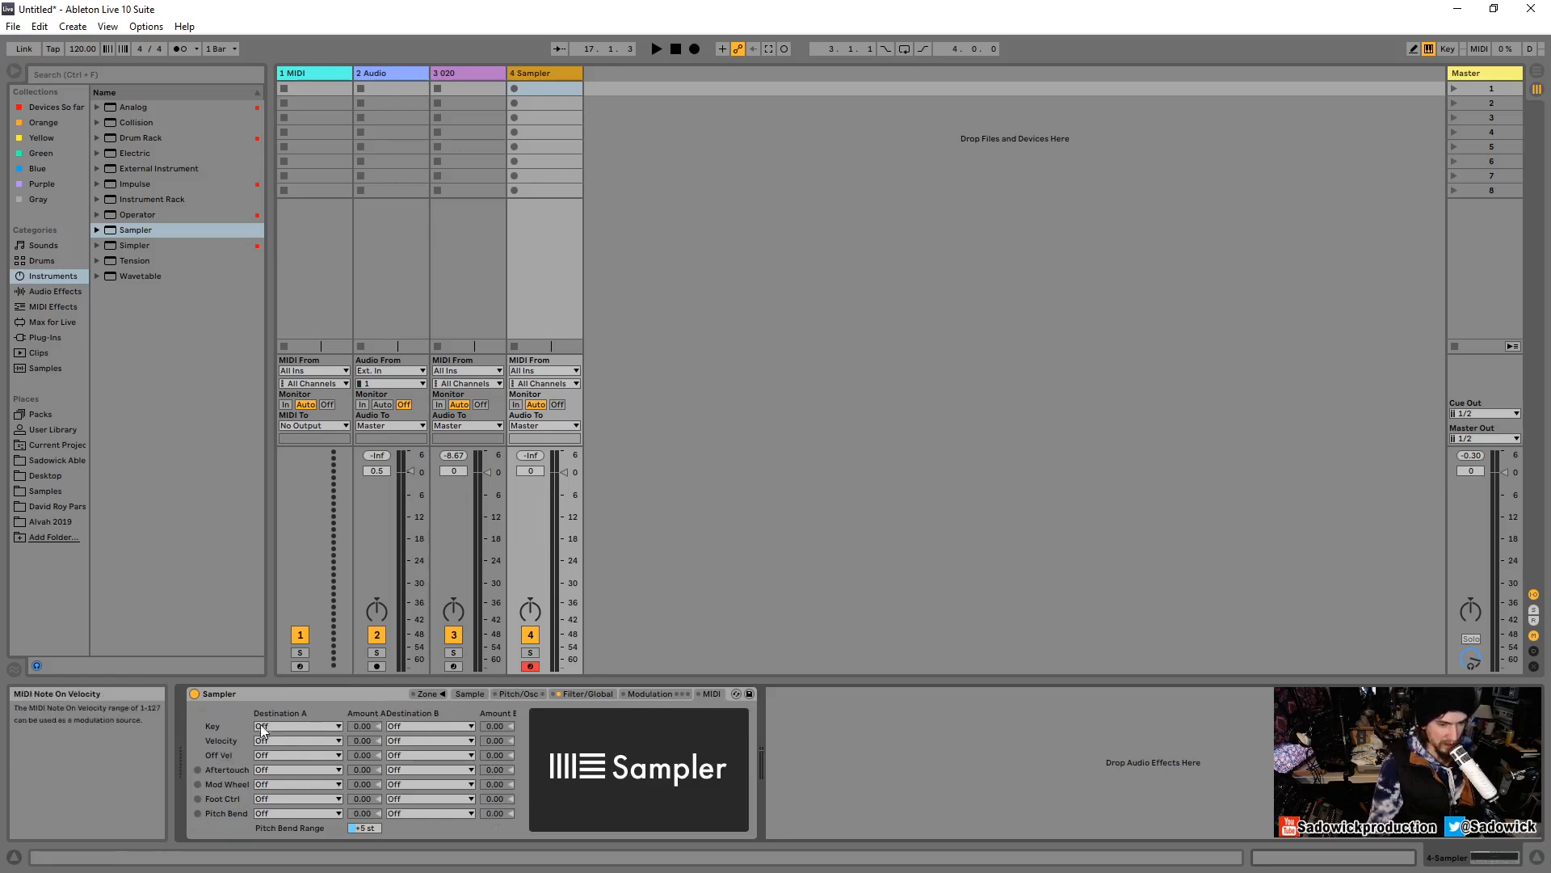
{"action": "left_click", "coordinate": [439, 694]}
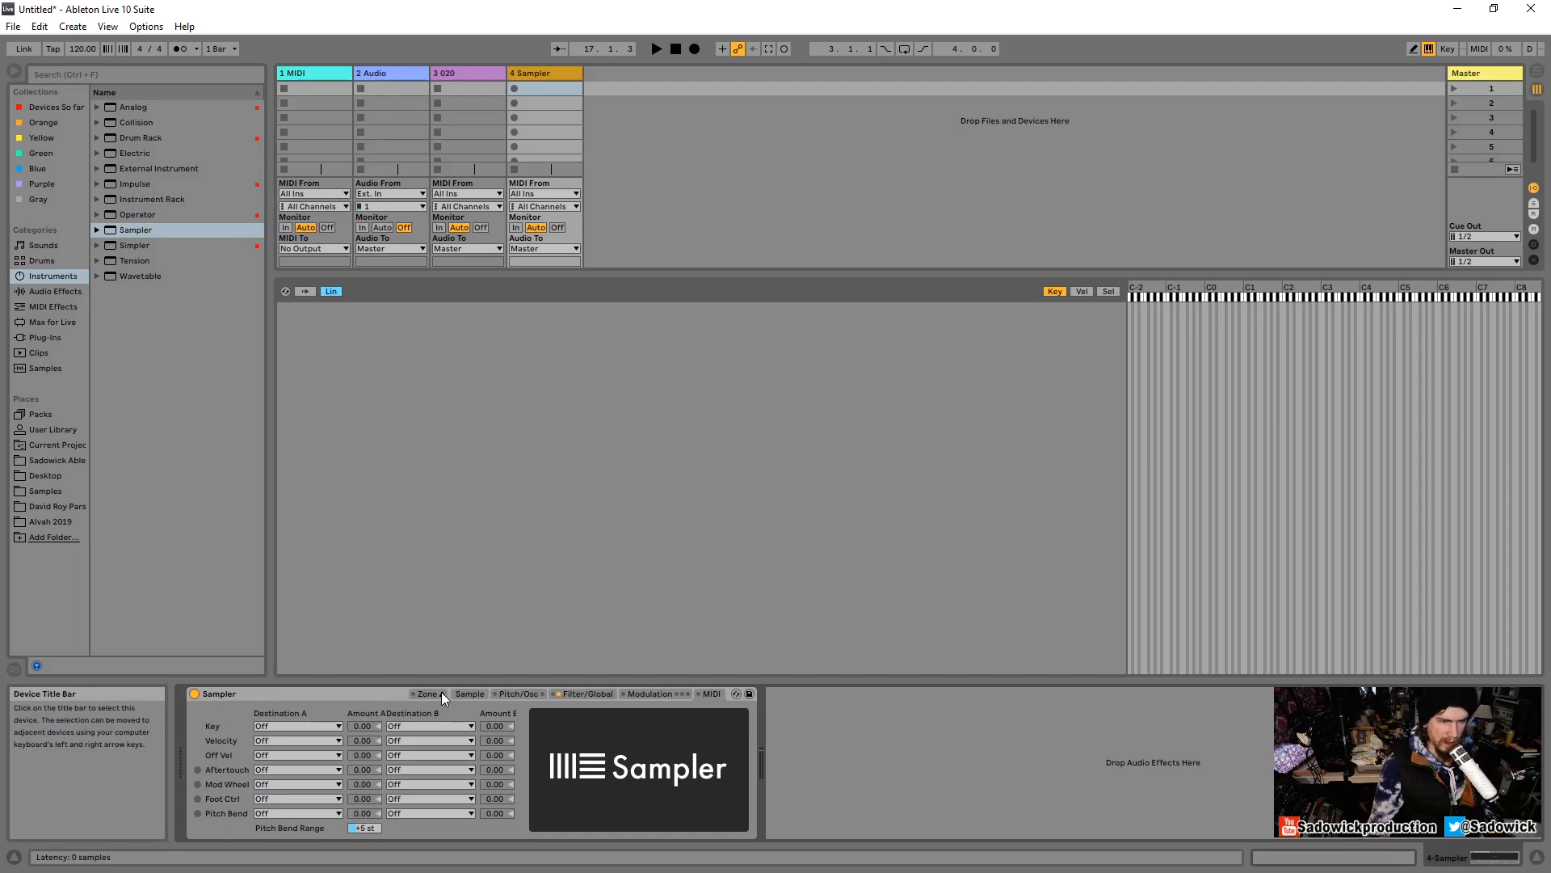
{"action": "left_click", "coordinate": [442, 693]}
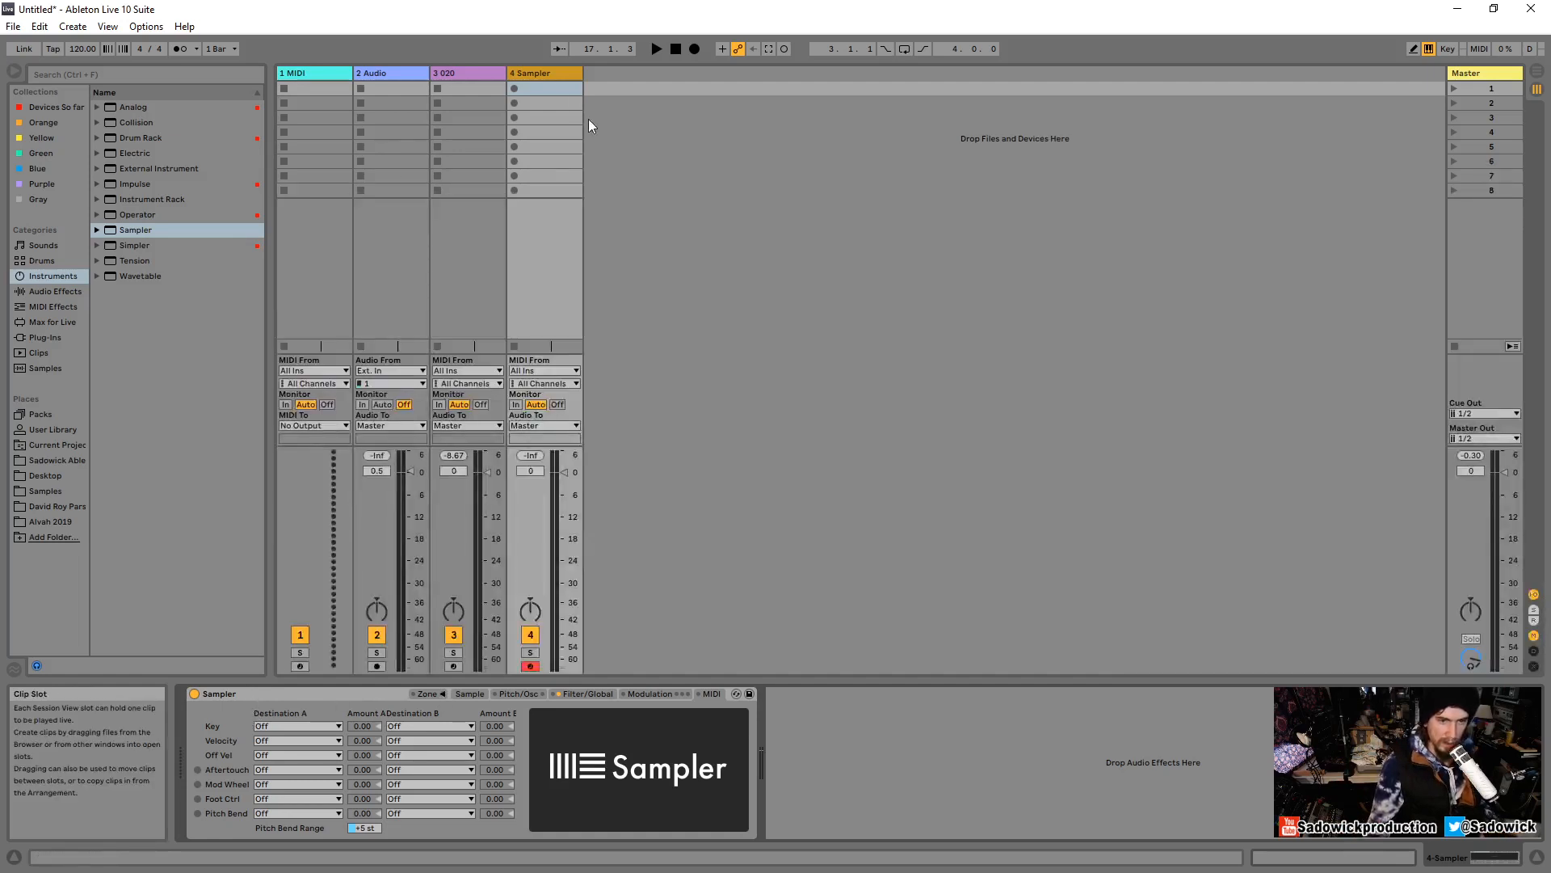
Compare the Simpler and Sampler tracks and delete the Sampler track.
{"action": "left_click", "coordinate": [459, 73]}
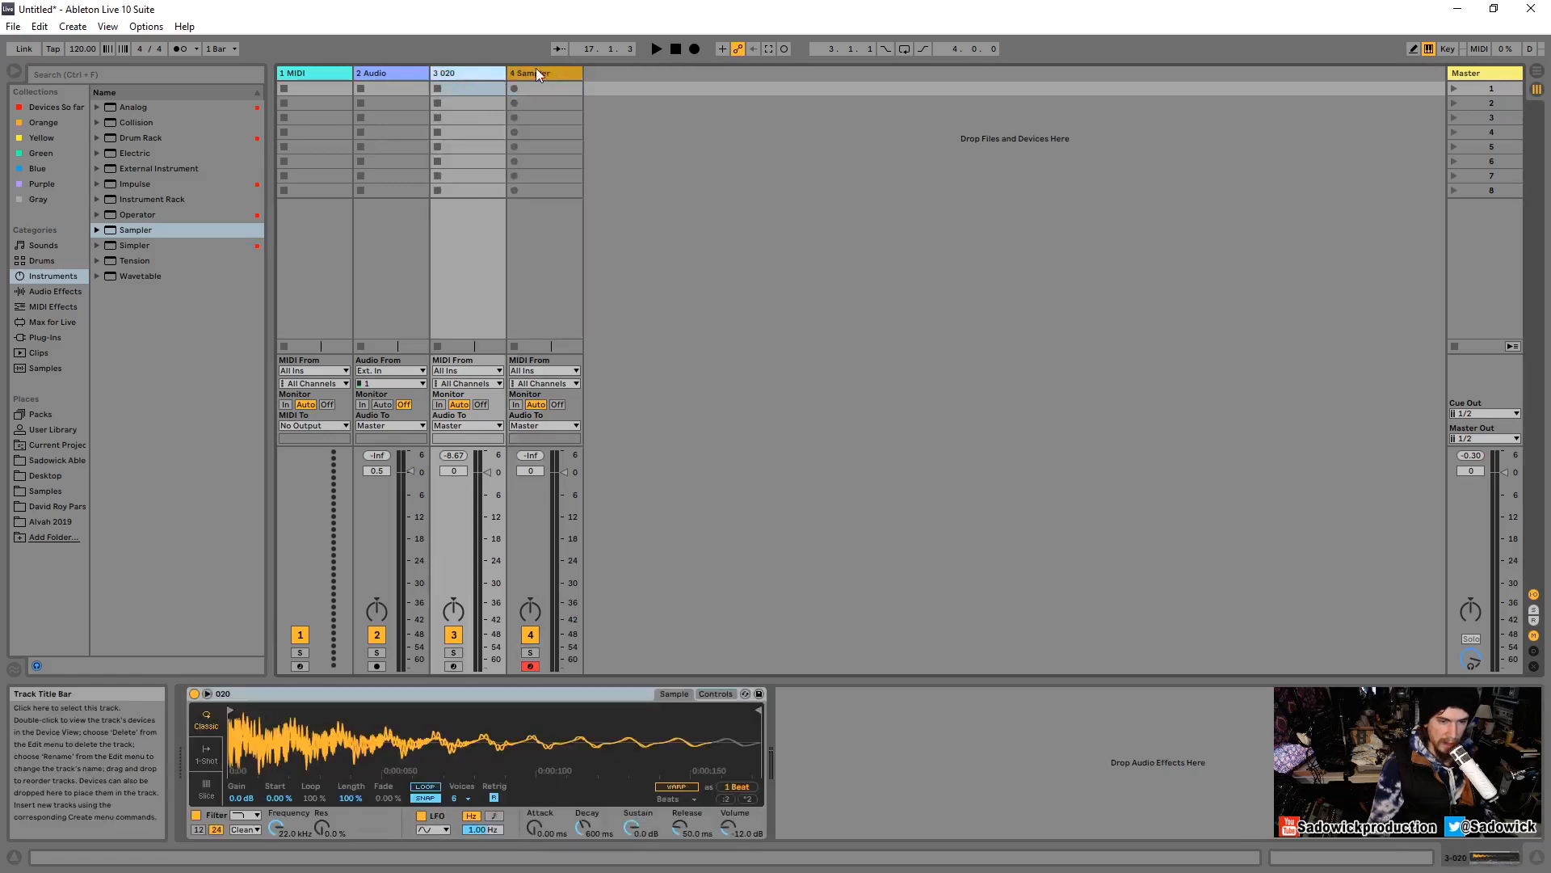
{"action": "left_click", "coordinate": [536, 72]}
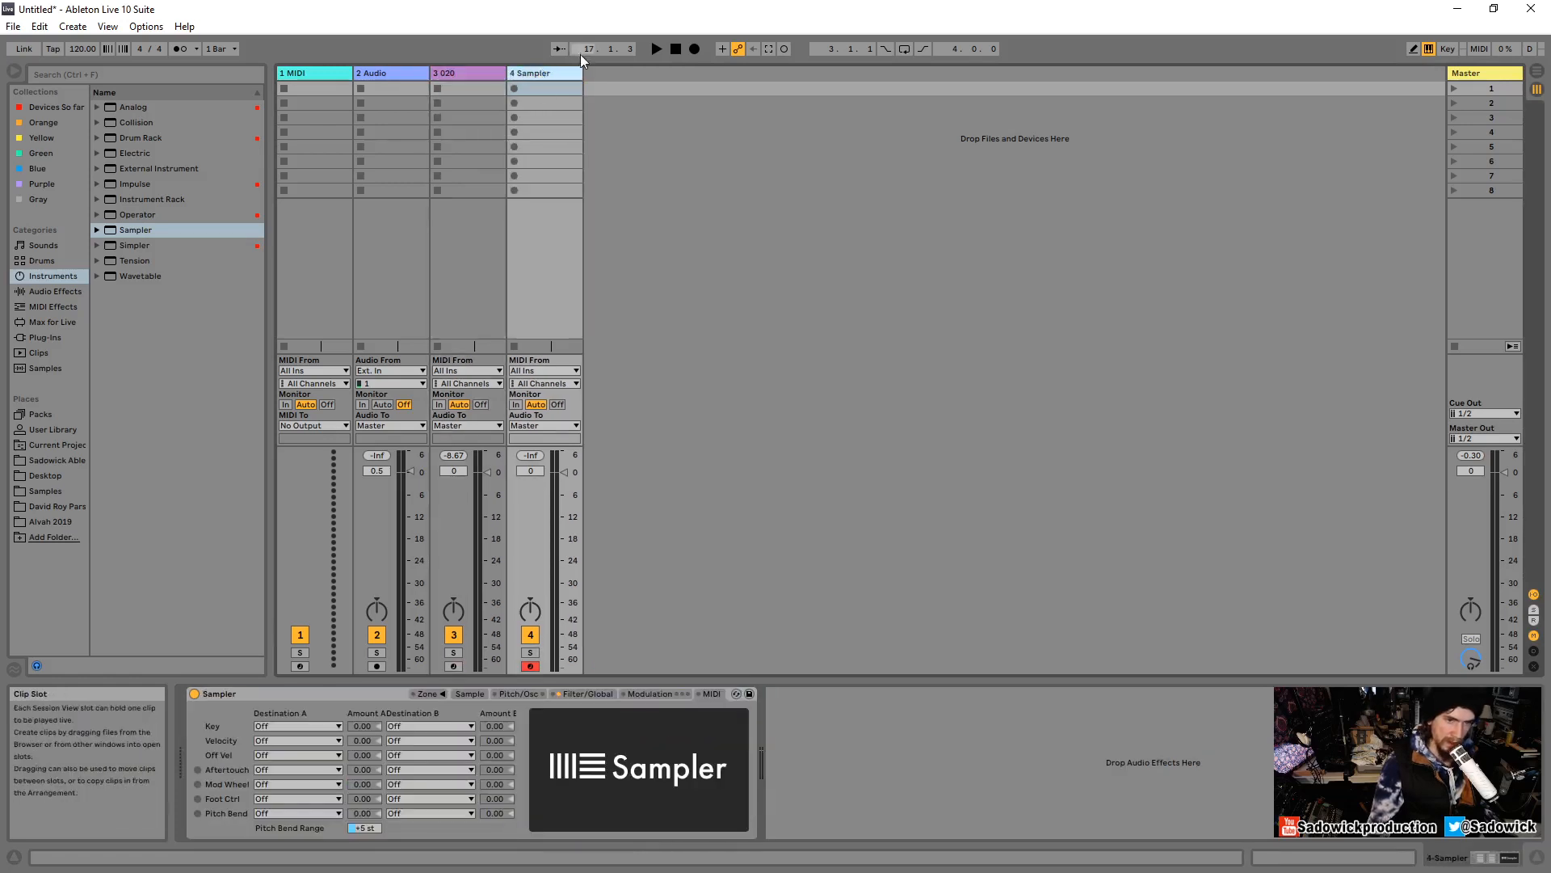
{"action": "right_click", "coordinate": [530, 71]}
{"action": "left_click", "coordinate": [558, 125]}
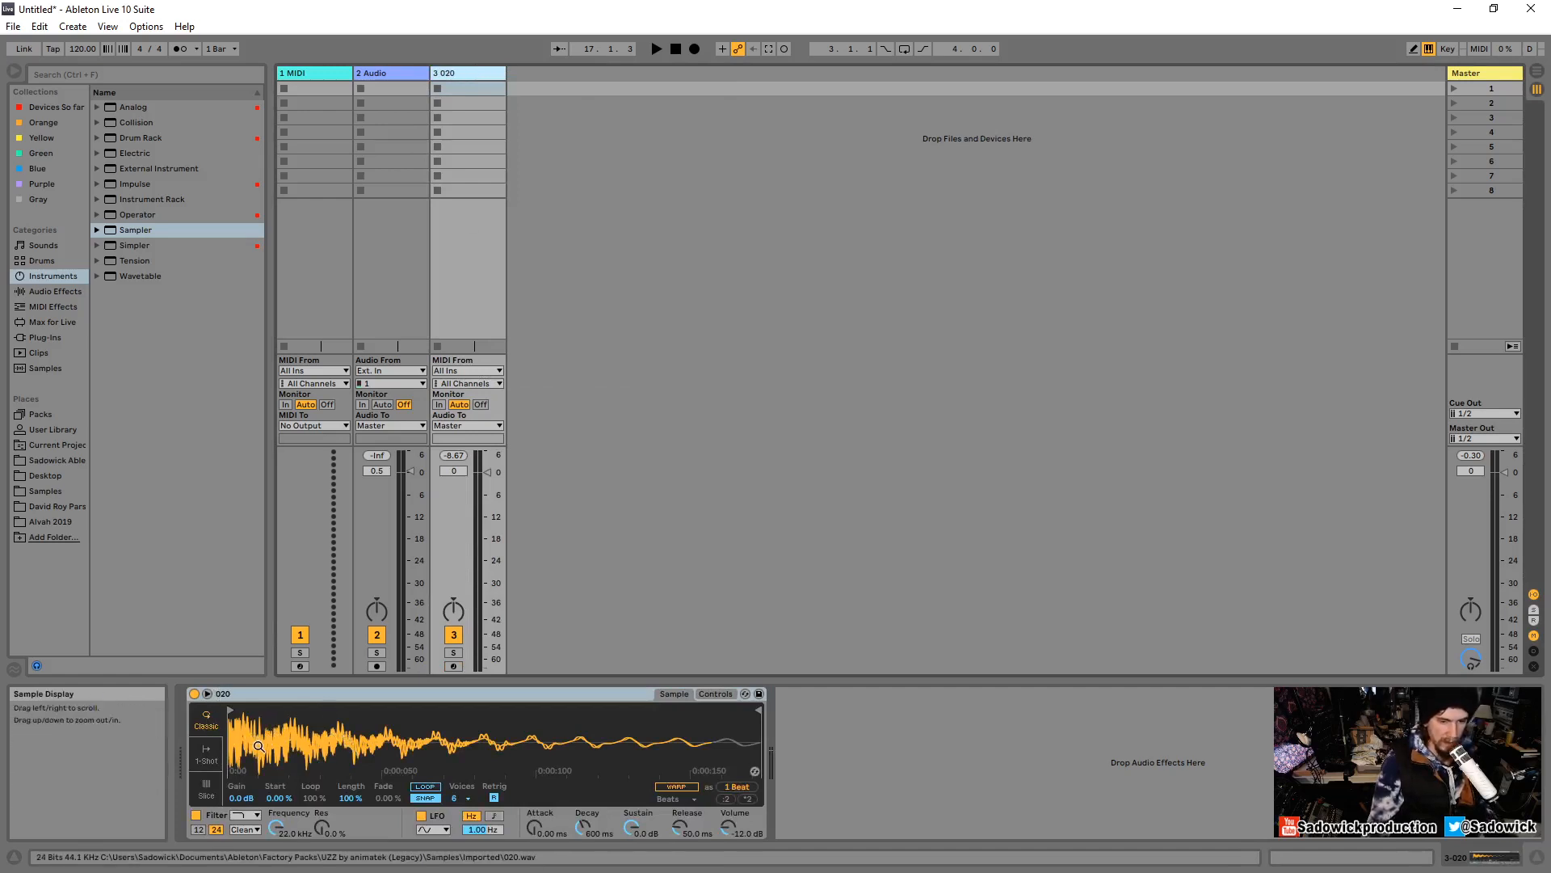
Return to the Simpler device and open the VEC1 Loops folder within club sounds 1 in the Samples location.
{"action": "left_click_drag", "start_coordinate": [258, 746], "coordinate": [308, 762]}
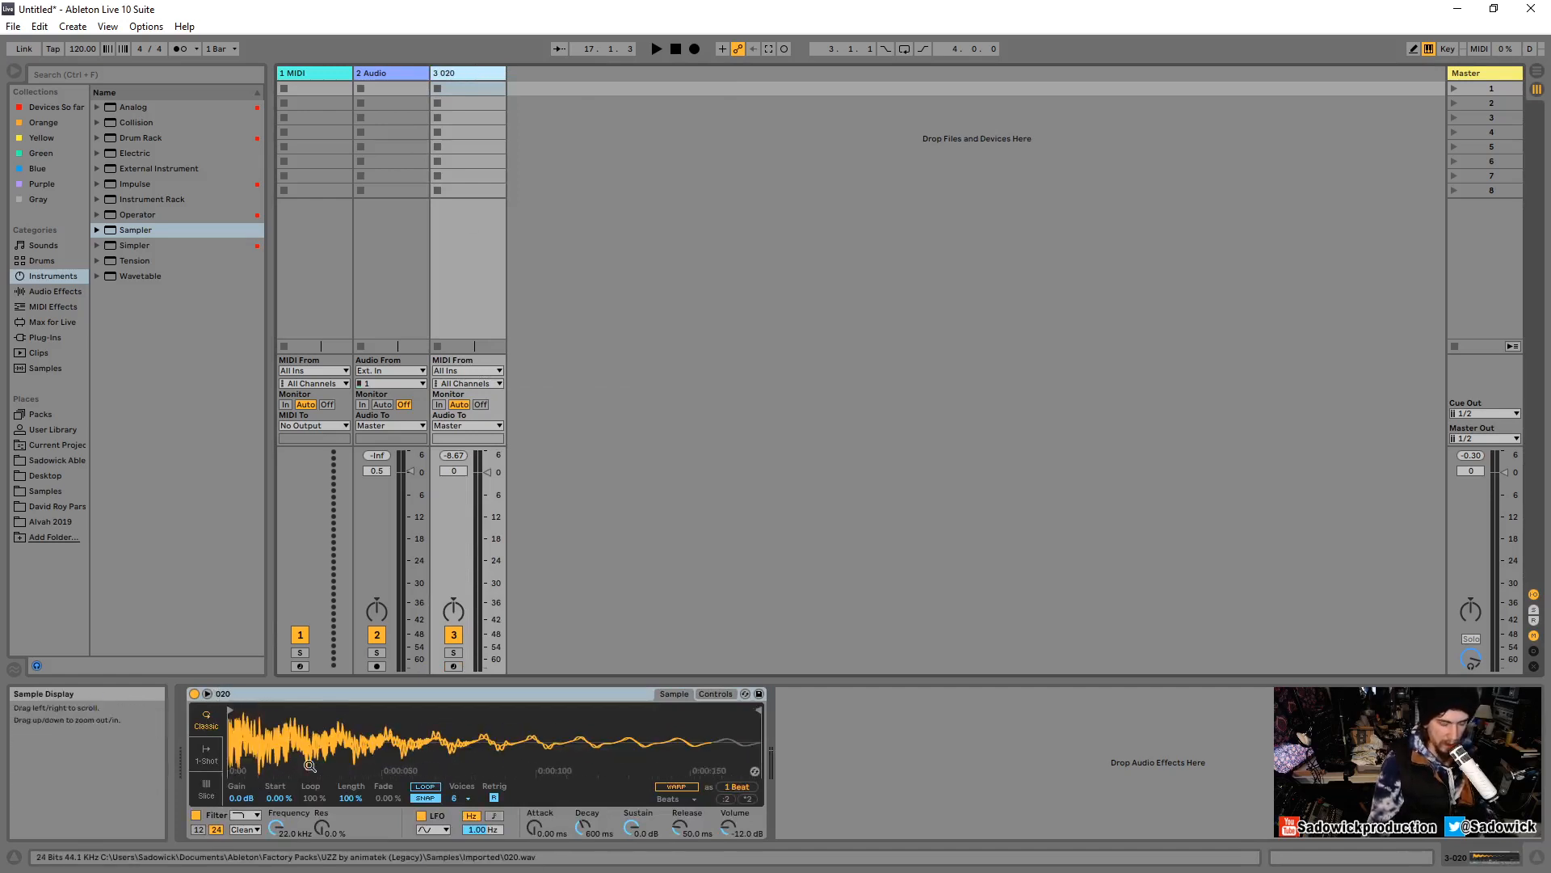
{"action": "left_click", "coordinate": [343, 693]}
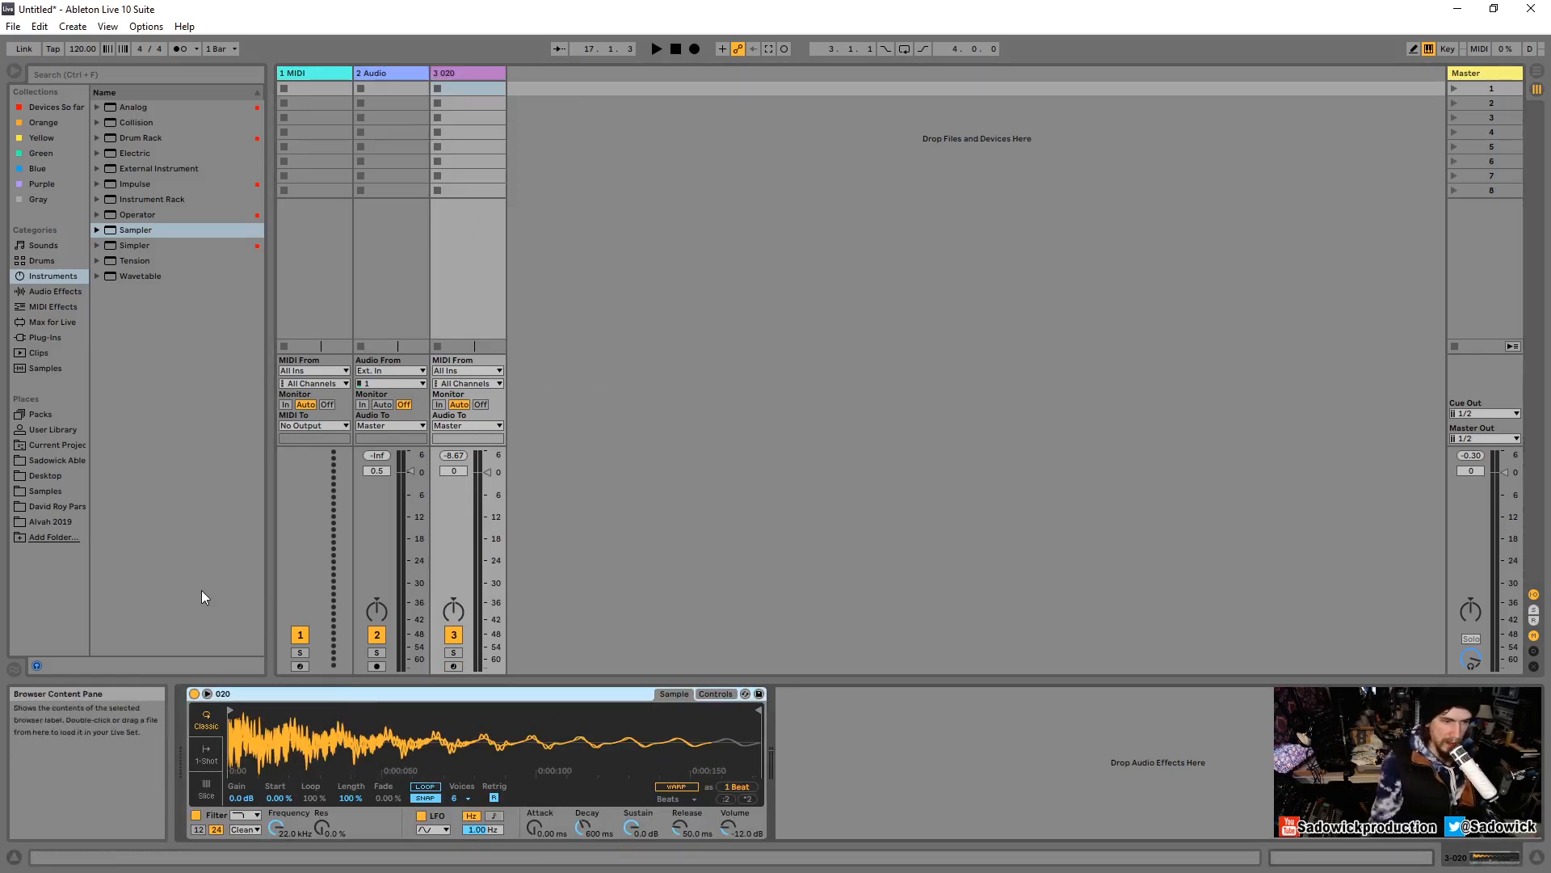
{"action": "left_click", "coordinate": [42, 491]}
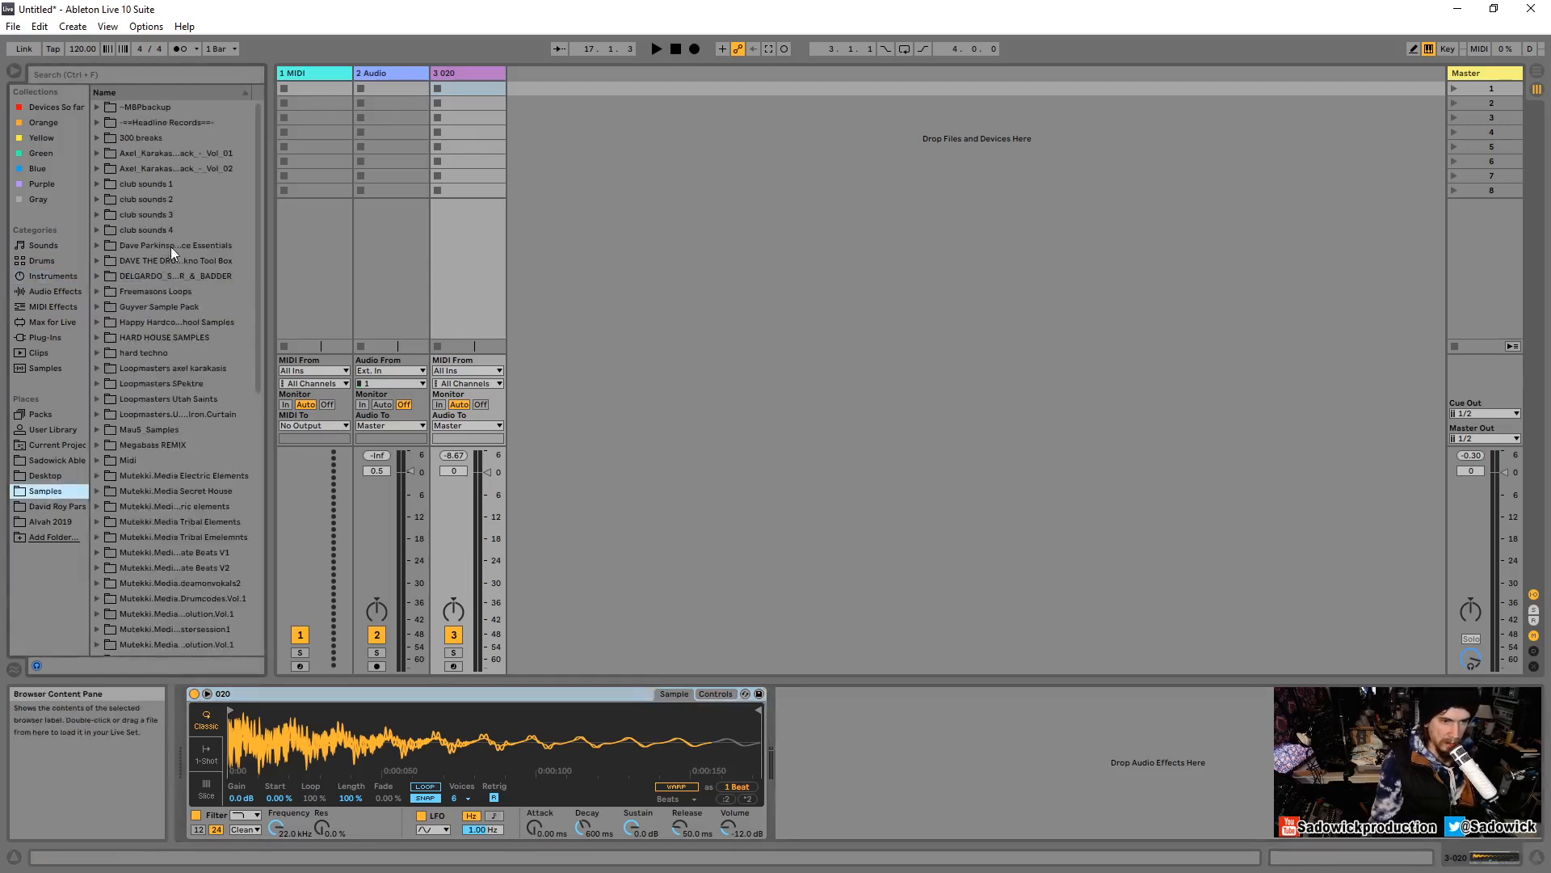
{"action": "left_click", "coordinate": [97, 184]}
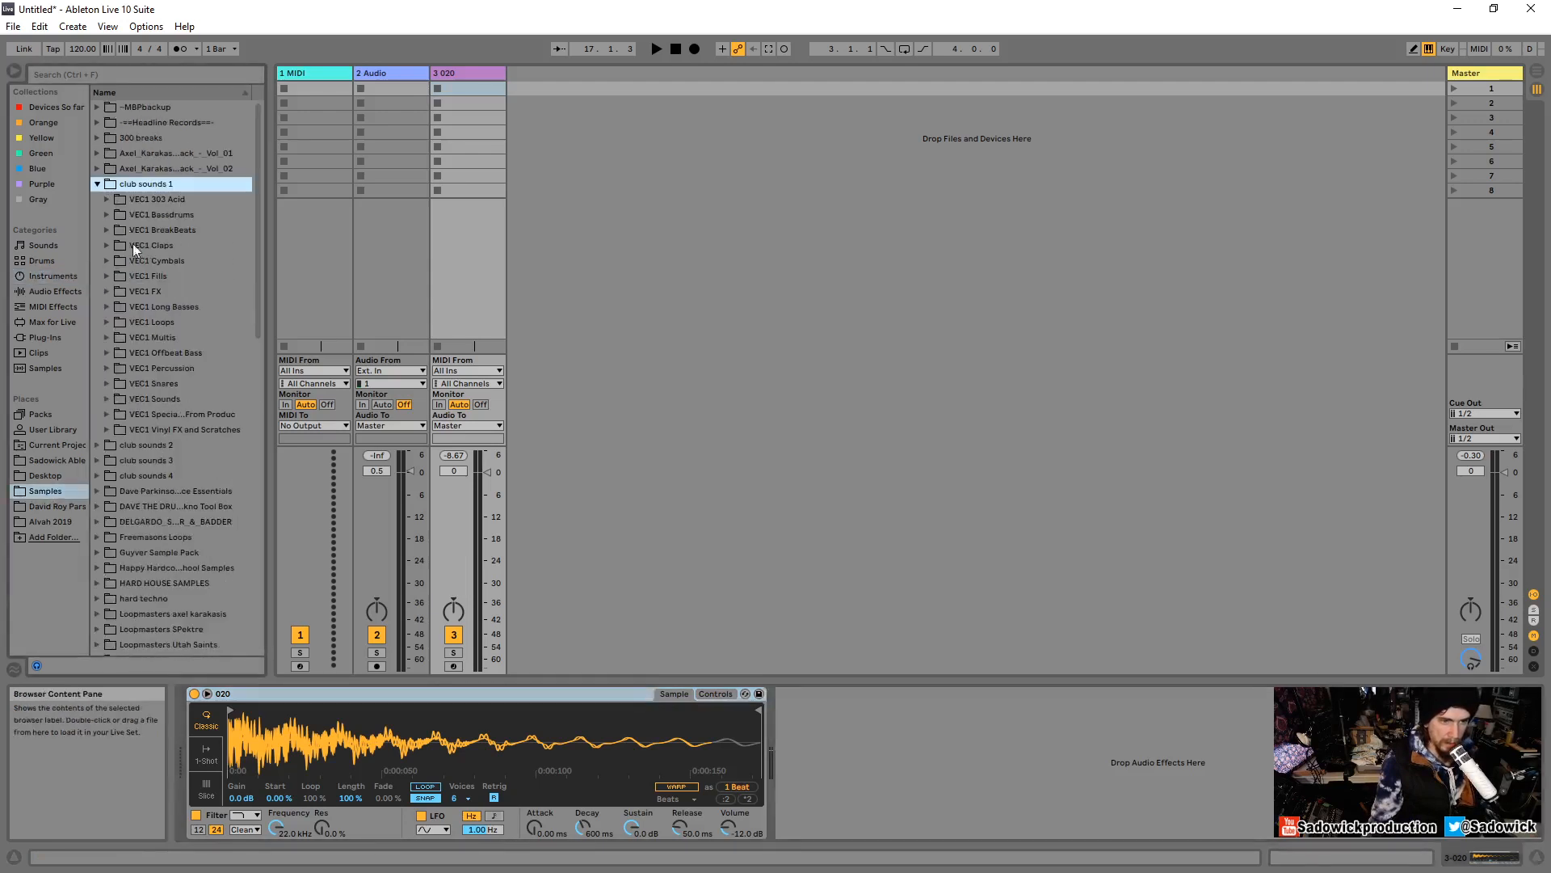
{"action": "left_click", "coordinate": [106, 322]}
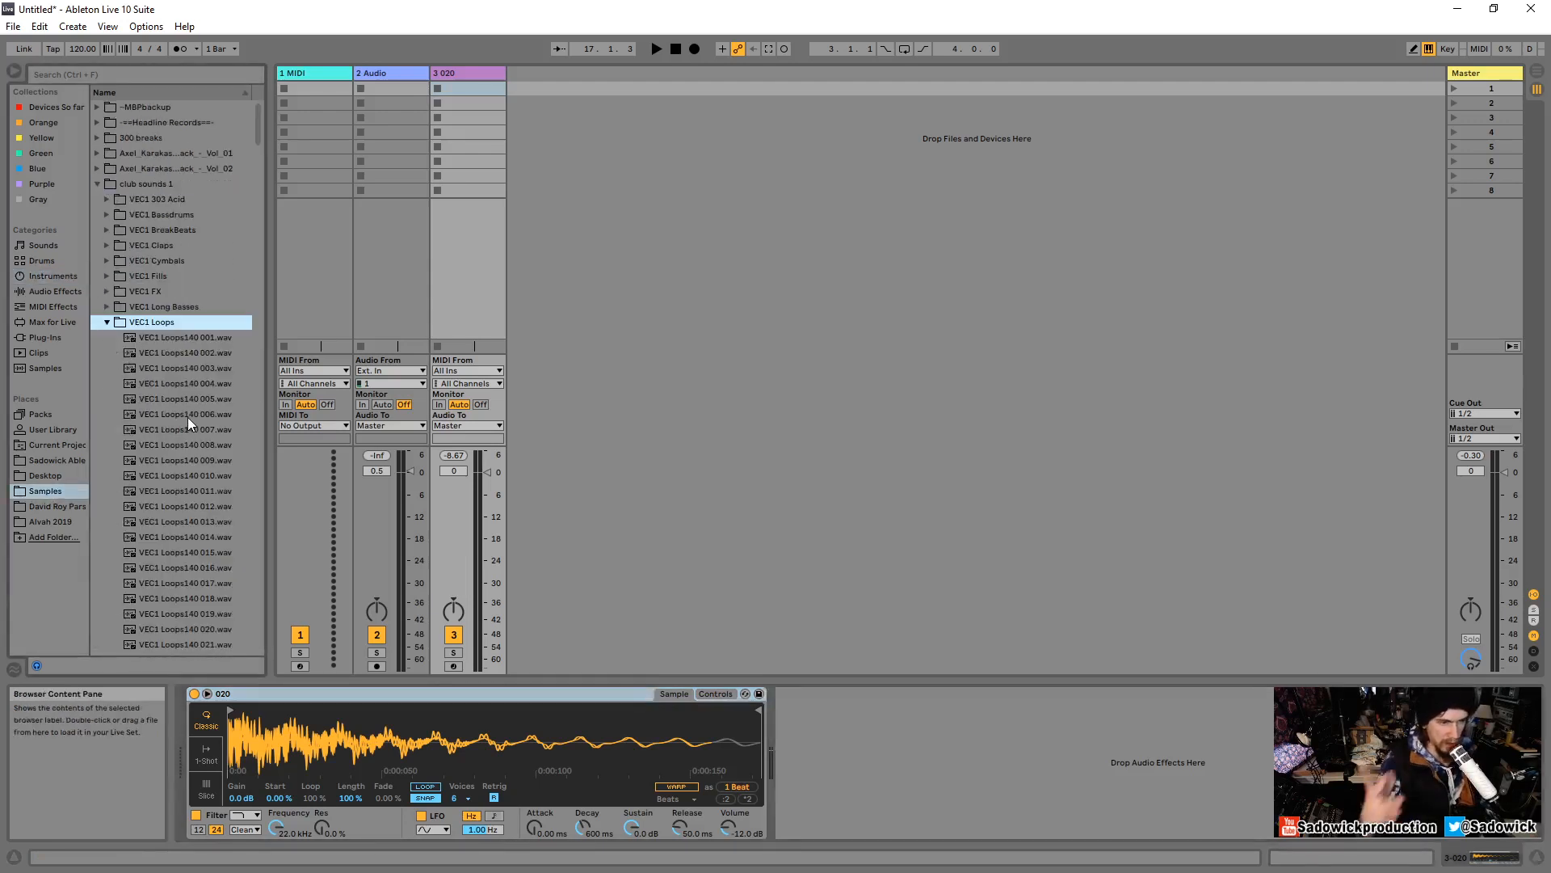
Audition several loops and load VEC1 Loops140 016.wav into Simpler in place of the current sample.
{"action": "left_click", "coordinate": [187, 417]}
{"action": "left_click", "coordinate": [182, 446]}
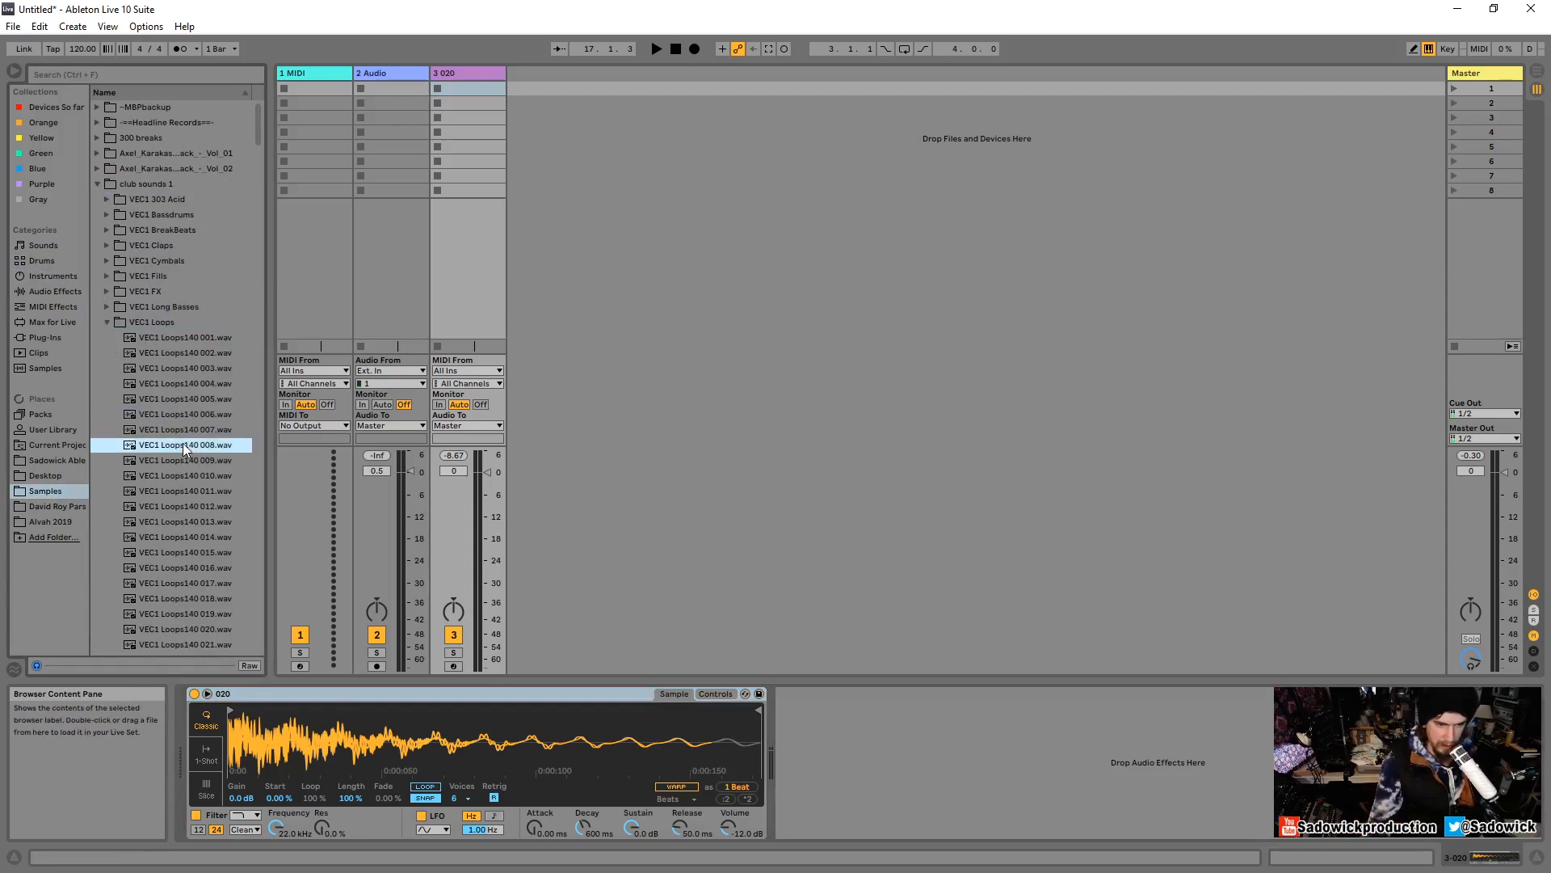
{"action": "scroll", "coordinate": [182, 443], "scroll_direction": "down", "scroll_amount": 3}
{"action": "left_click", "coordinate": [178, 442]}
{"action": "left_click", "coordinate": [172, 455]}
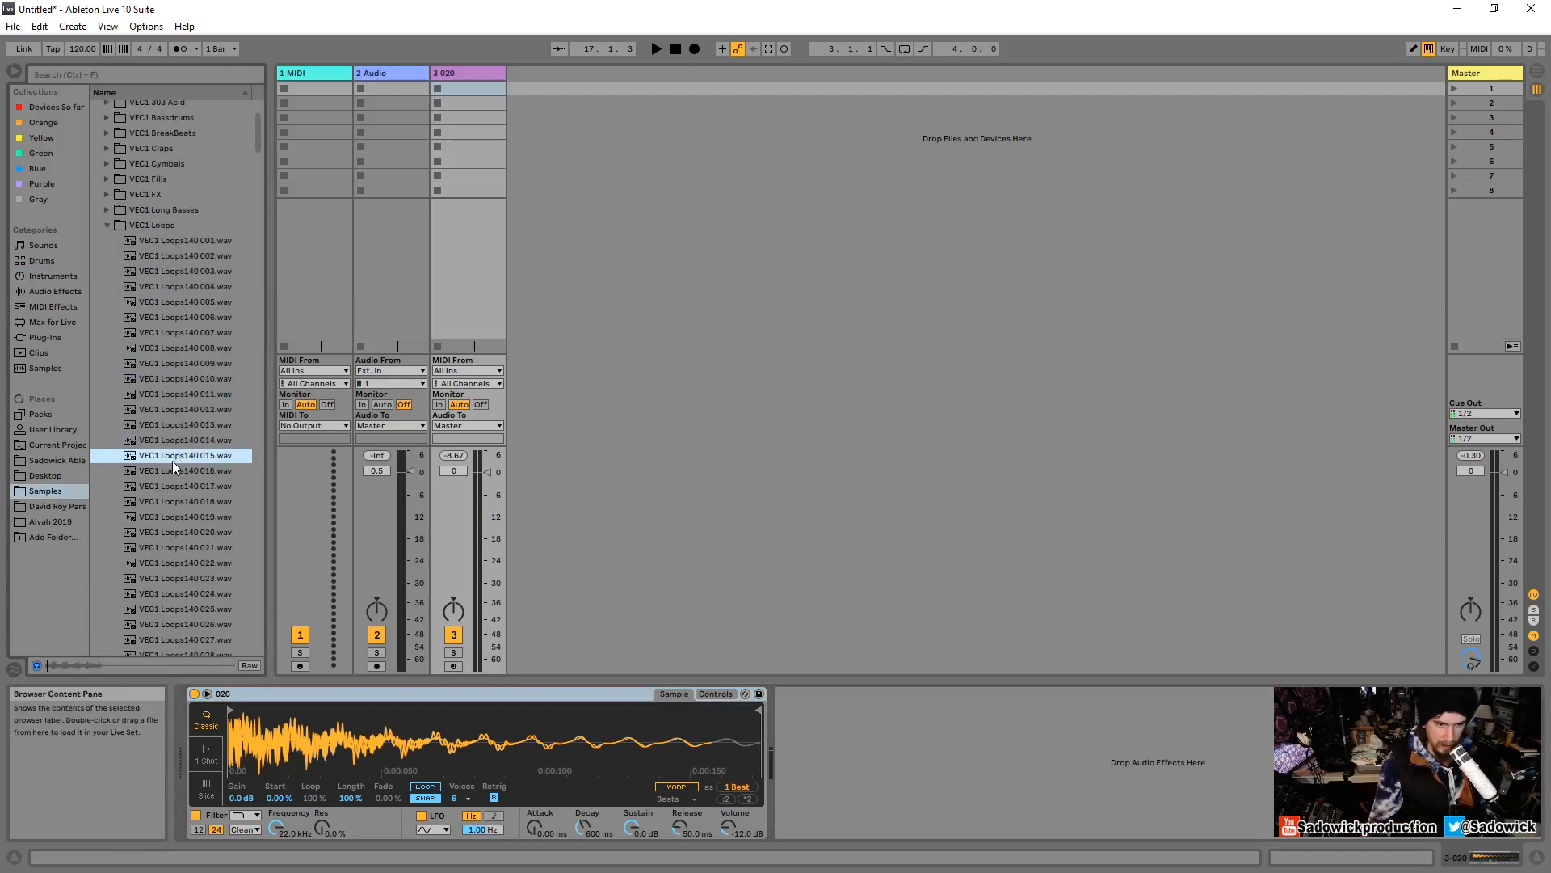
{"action": "left_click", "coordinate": [172, 472]}
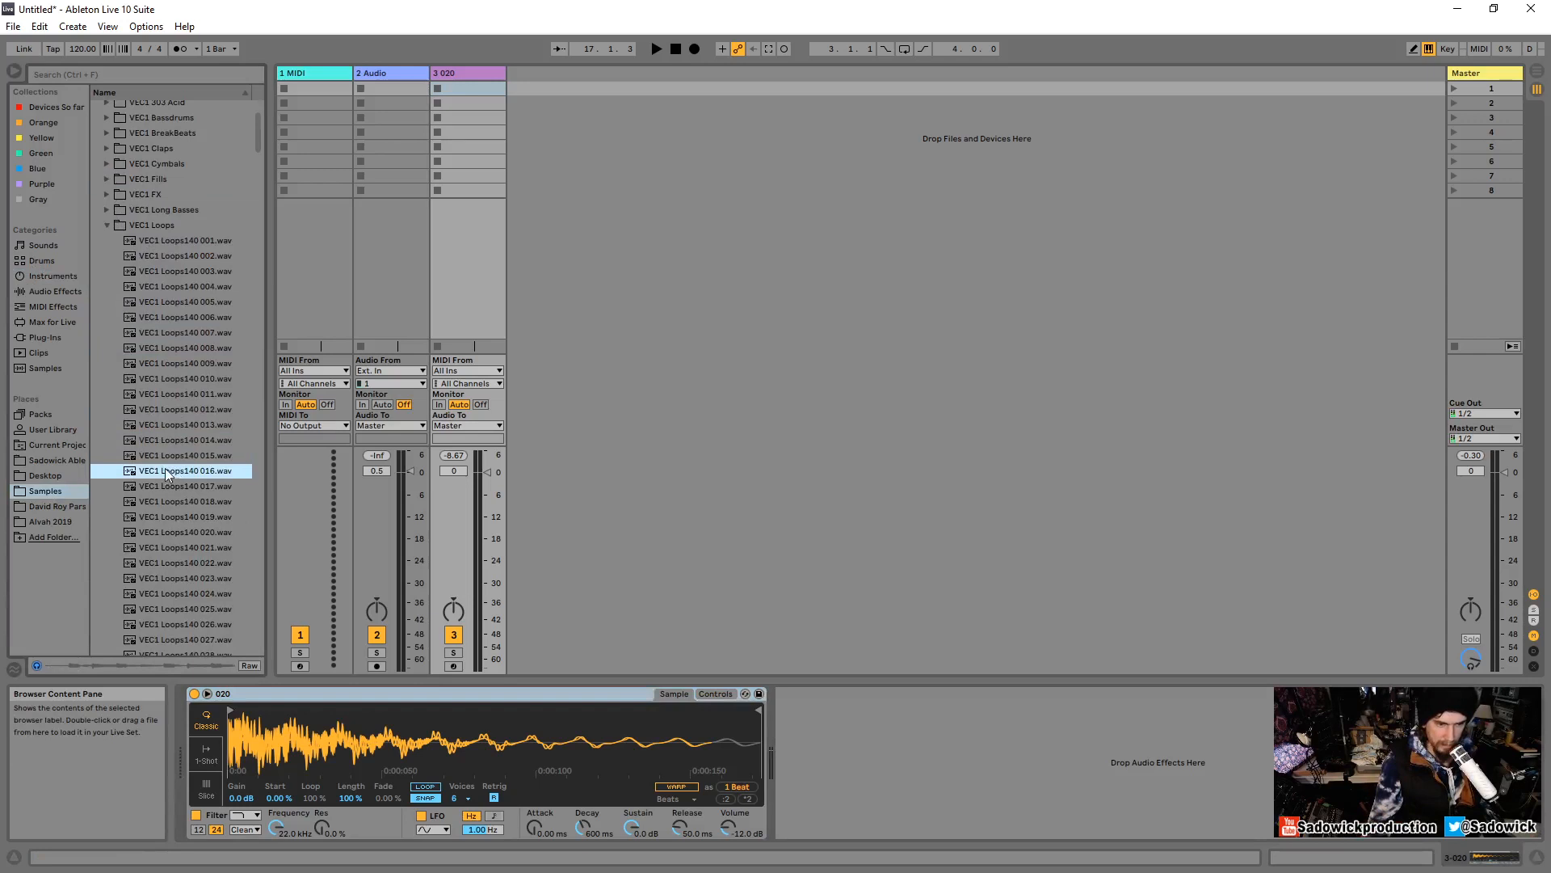
{"action": "left_click_drag", "start_coordinate": [389, 747], "coordinate": [387, 742]}
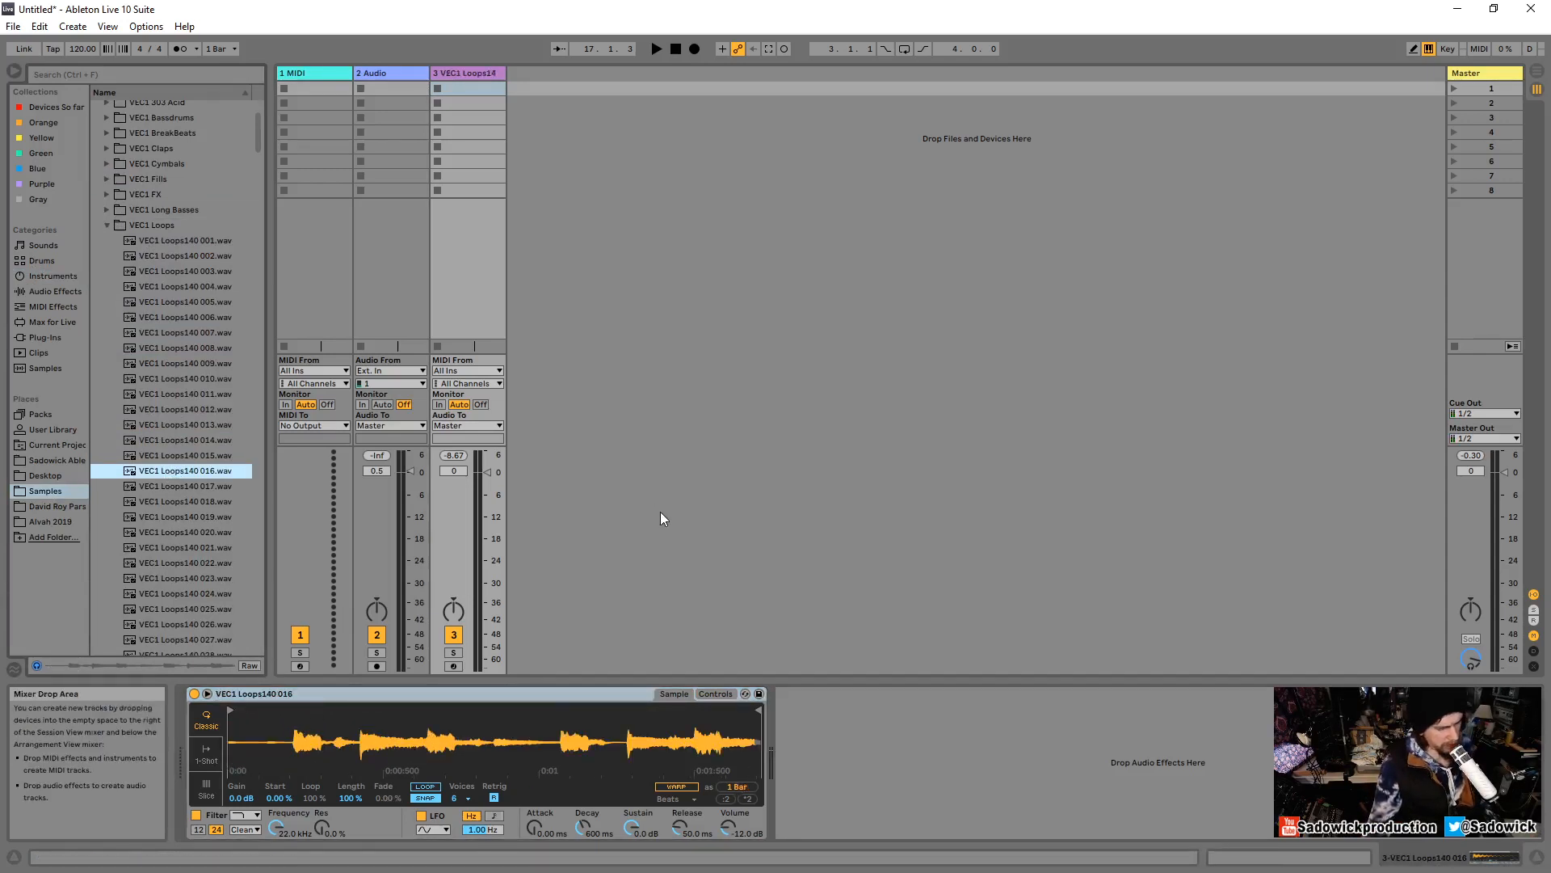
Set Simpler's volume to -1.14 dB and arm its track to play the loop with notes.
{"action": "left_click", "coordinate": [467, 73]}
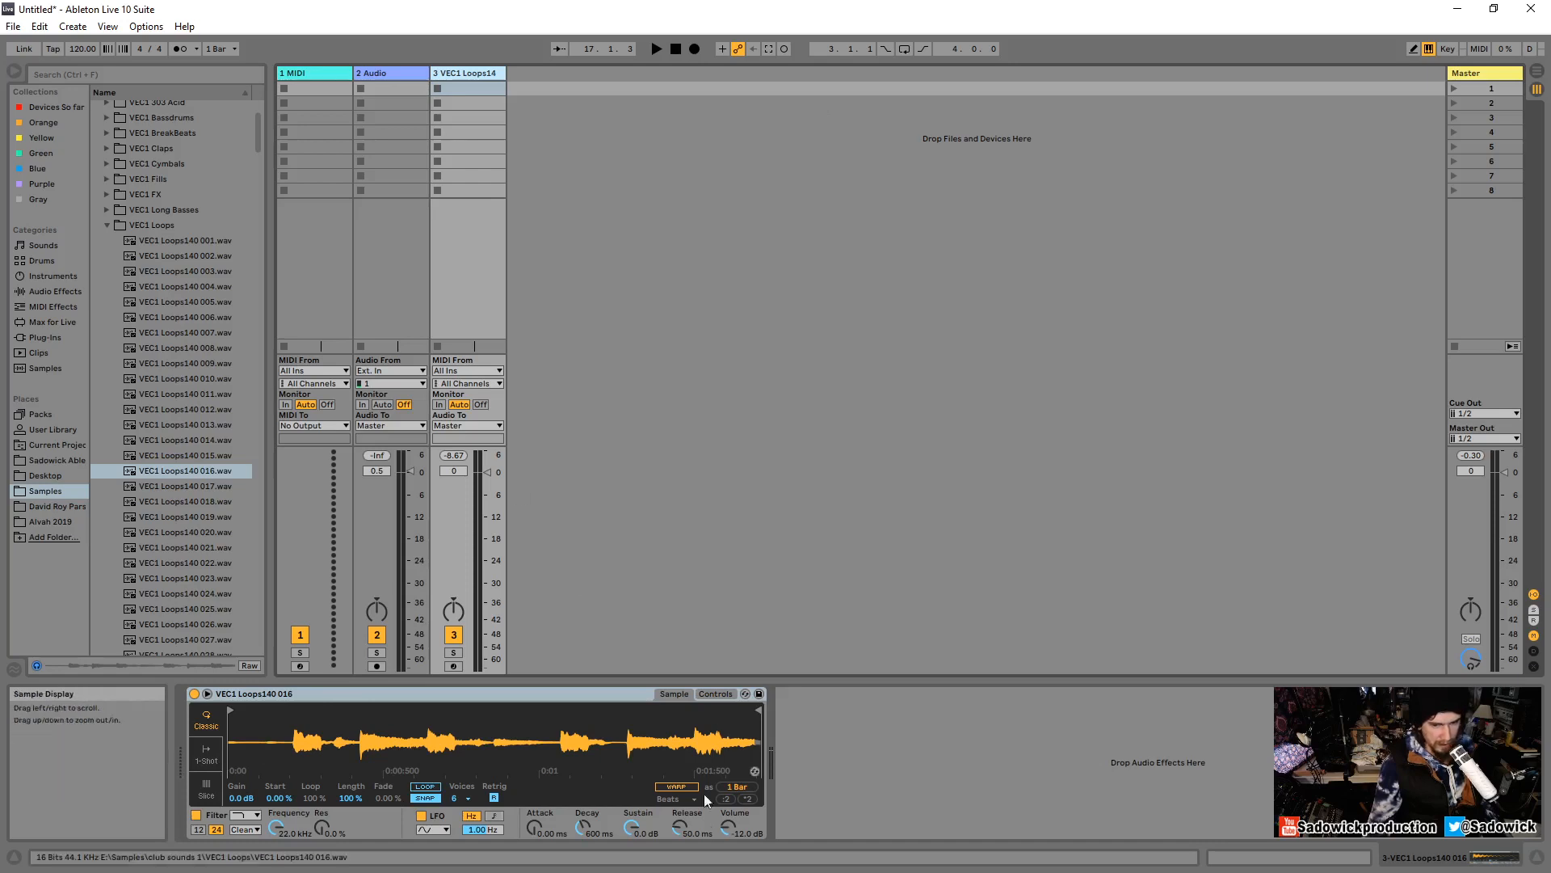
{"action": "left_click", "coordinate": [728, 826]}
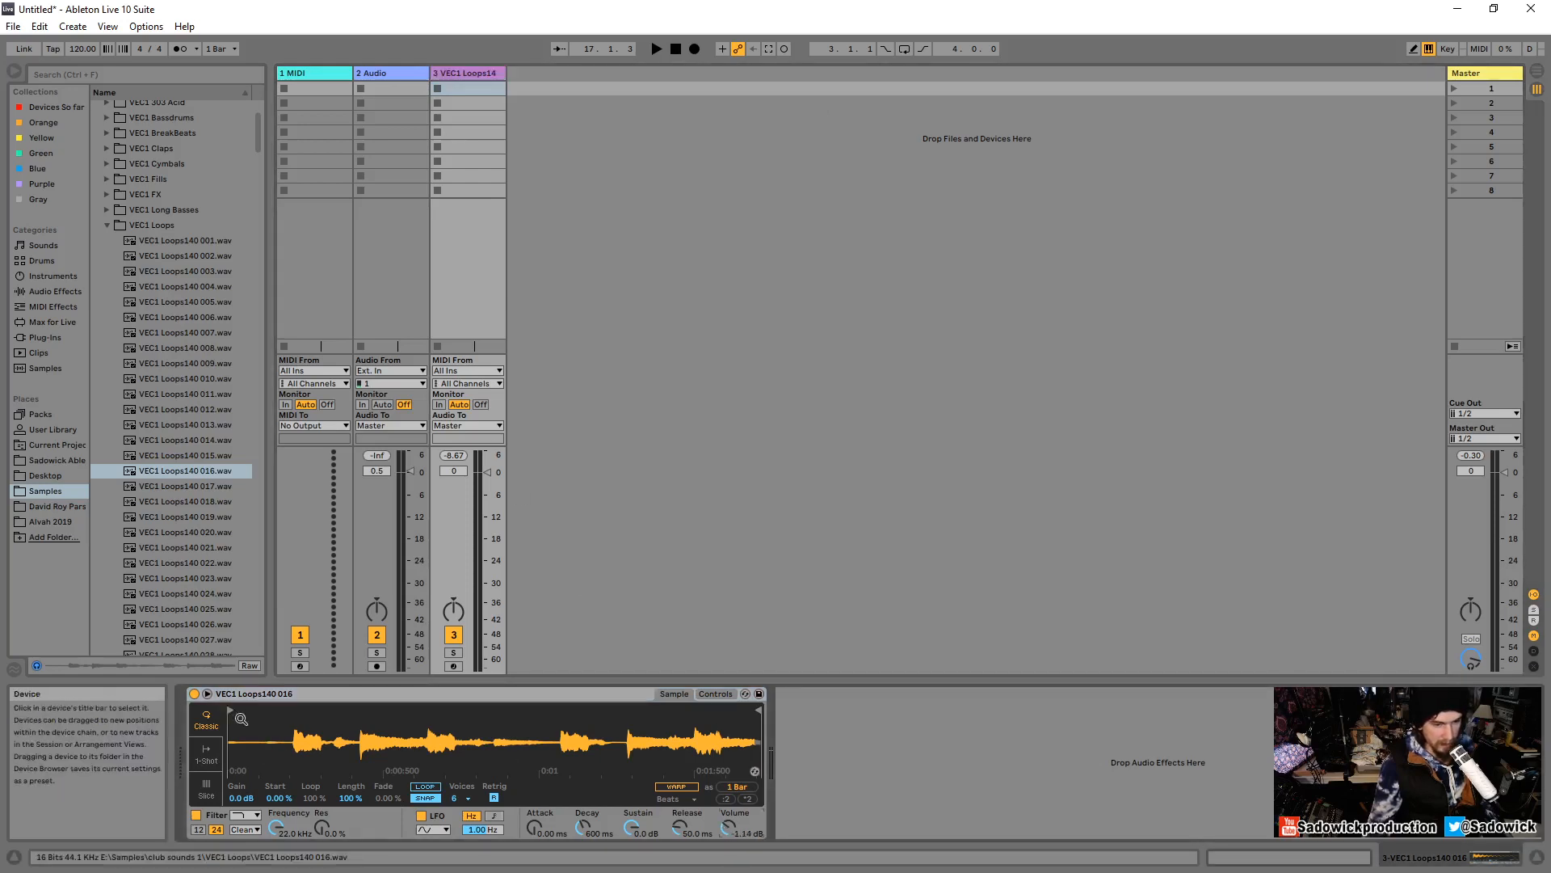
{"action": "left_click", "coordinate": [479, 75]}
{"action": "left_click", "coordinate": [454, 666]}
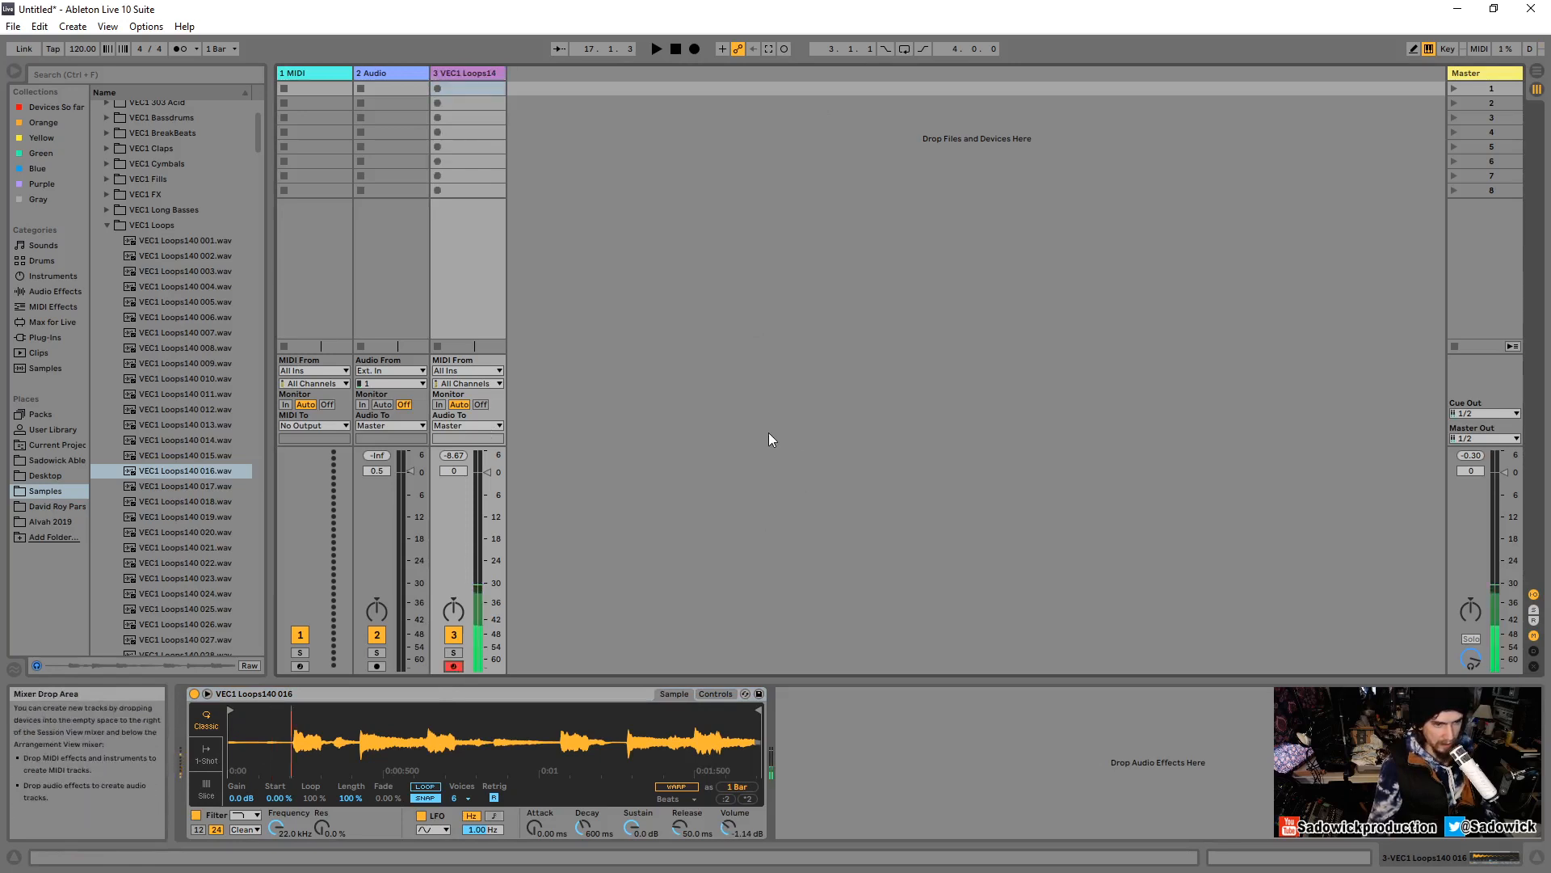
{"action": "key", "text": "x"}
{"action": "key", "text": "a"}
{"action": "key", "text": "a"}
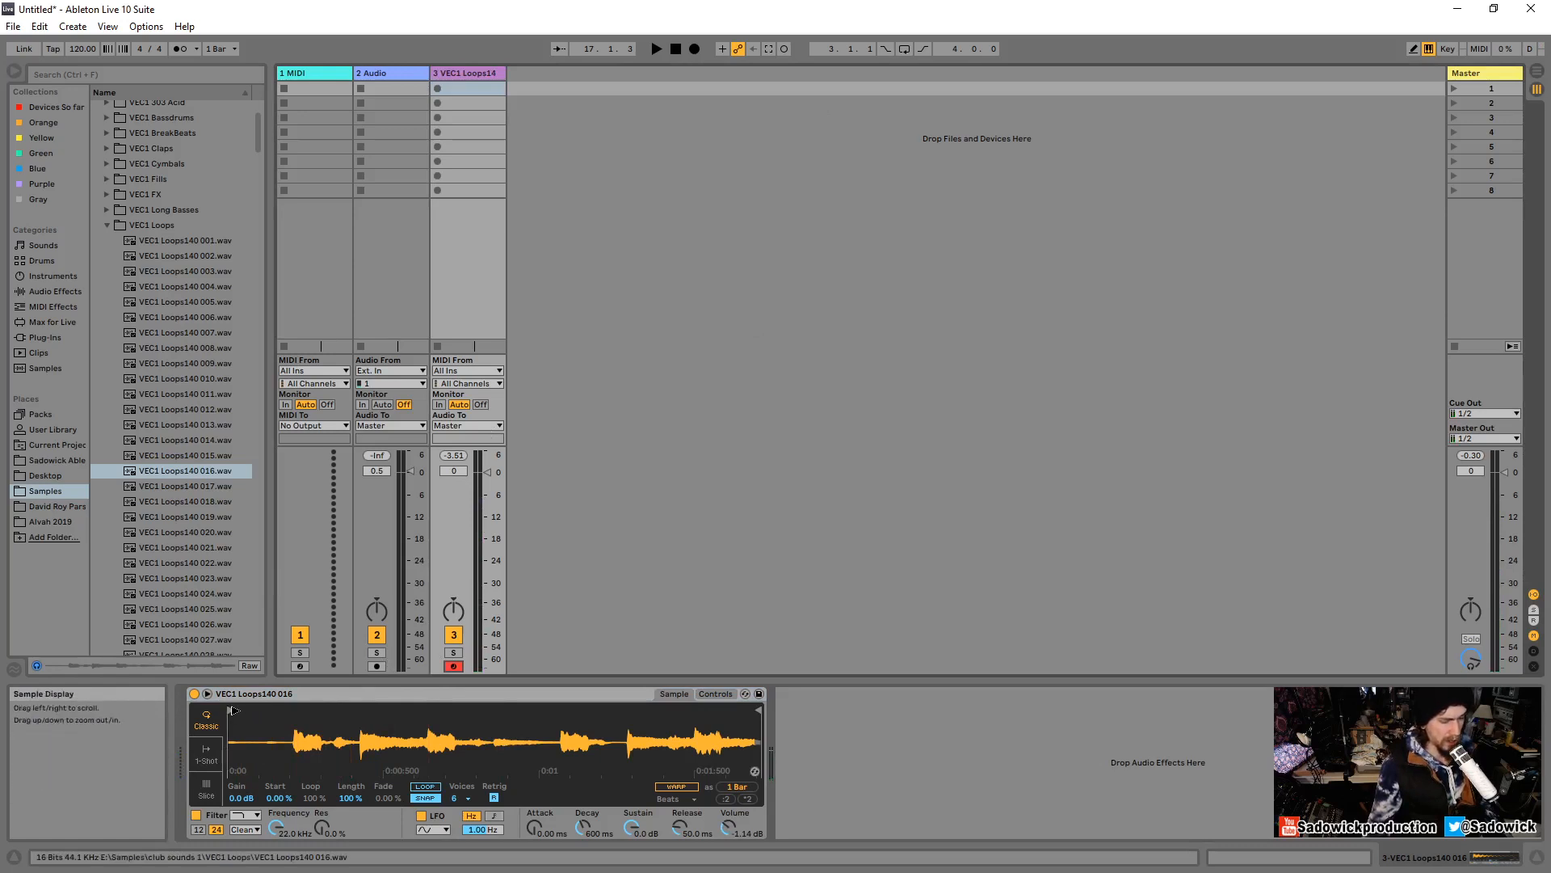
Move the sample's start marker to the loop's first hit and on to the second, aligning it precisely in the expanded waveform view.
{"action": "left_click_drag", "start_coordinate": [232, 709], "coordinate": [297, 708]}
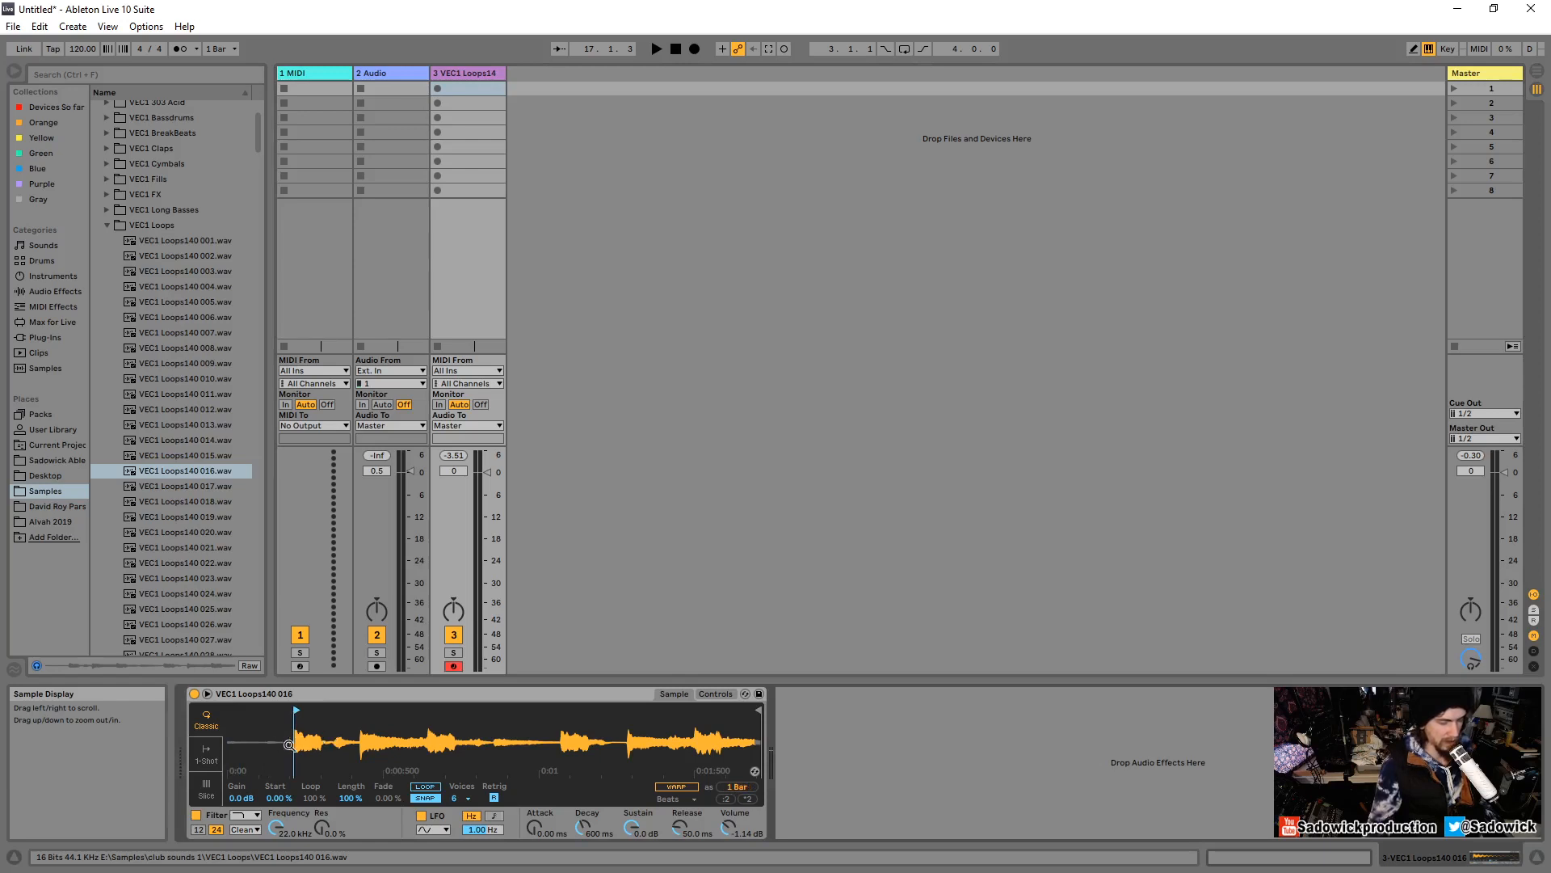
{"action": "mouse_move", "coordinate": [298, 710]}
{"action": "left_mouse_down"}
{"action": "mouse_move", "coordinate": [404, 714]}
{"action": "mouse_move", "coordinate": [368, 715]}
{"action": "left_mouse_up"}
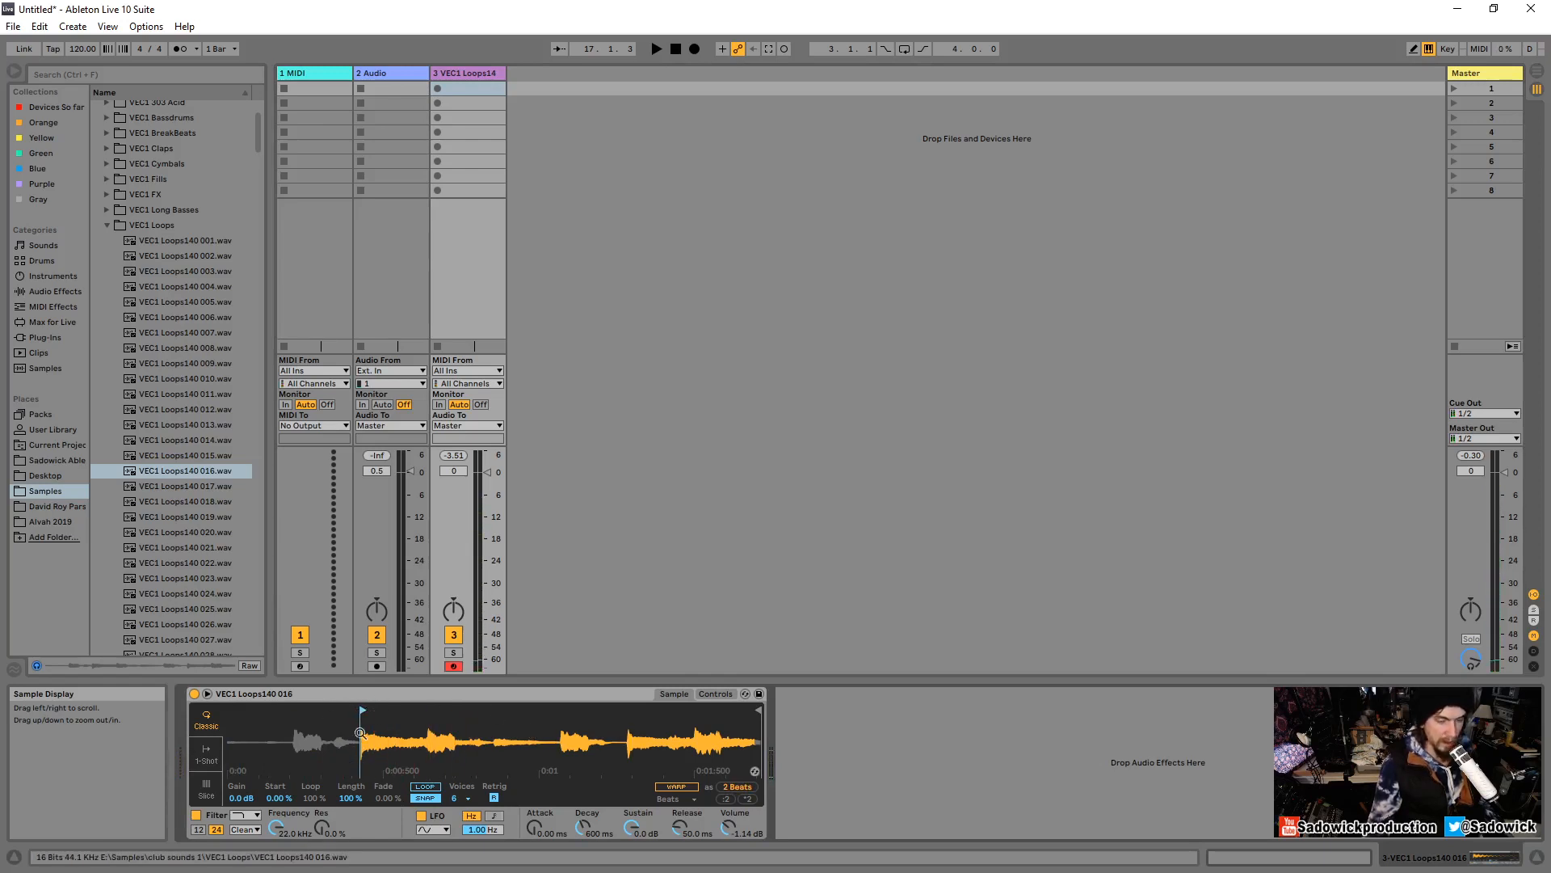
{"action": "mouse_move", "coordinate": [366, 723]}
{"action": "left_mouse_down"}
{"action": "mouse_move", "coordinate": [368, 759]}
{"action": "mouse_move", "coordinate": [369, 731]}
{"action": "left_mouse_up"}
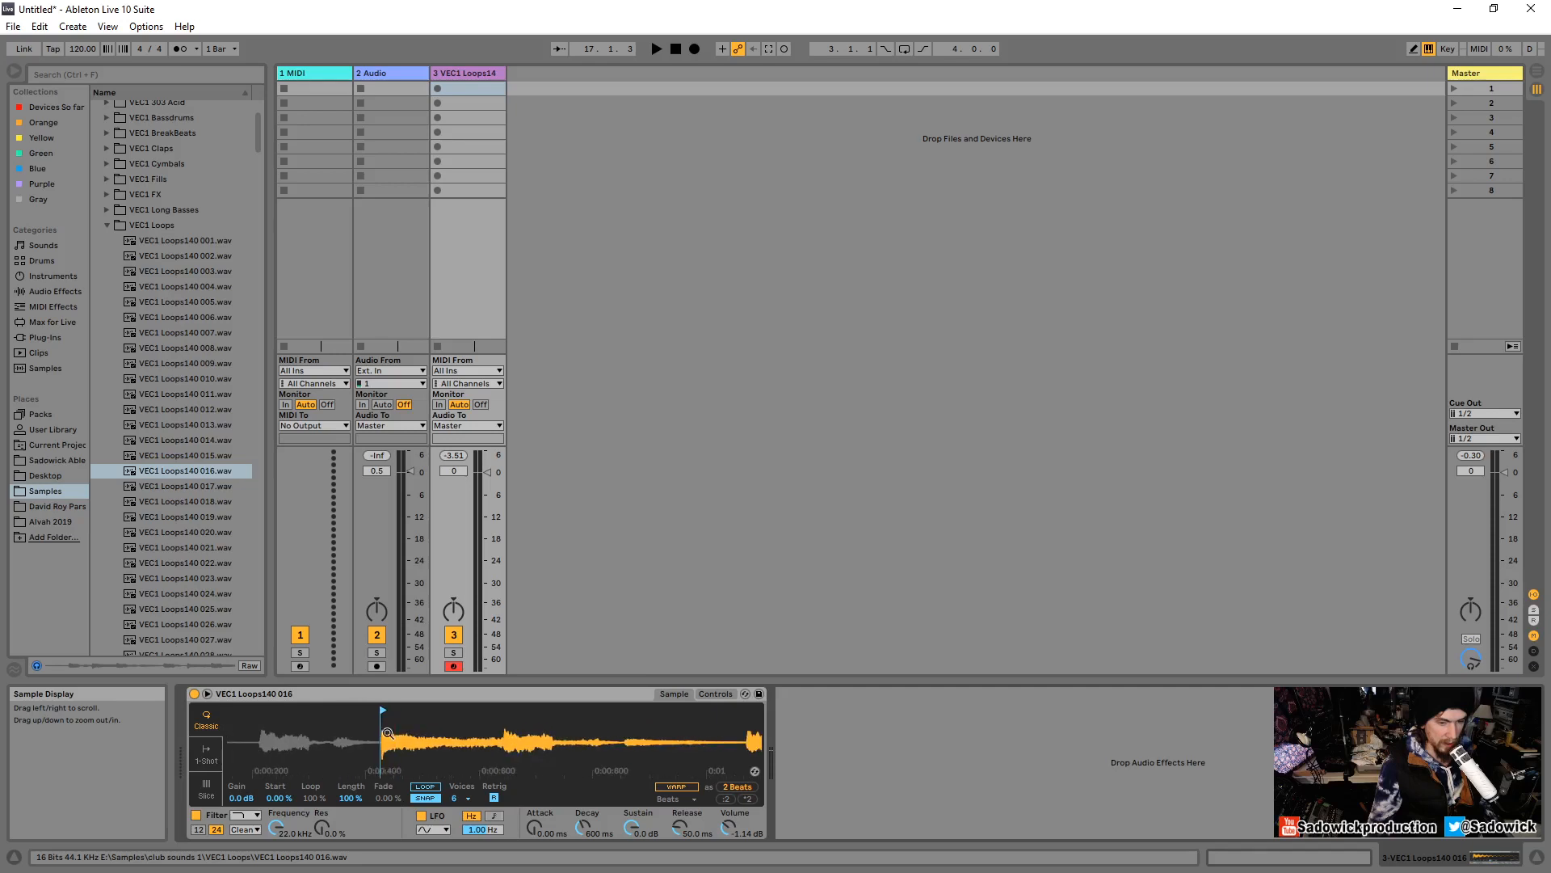
{"action": "left_click", "coordinate": [208, 694]}
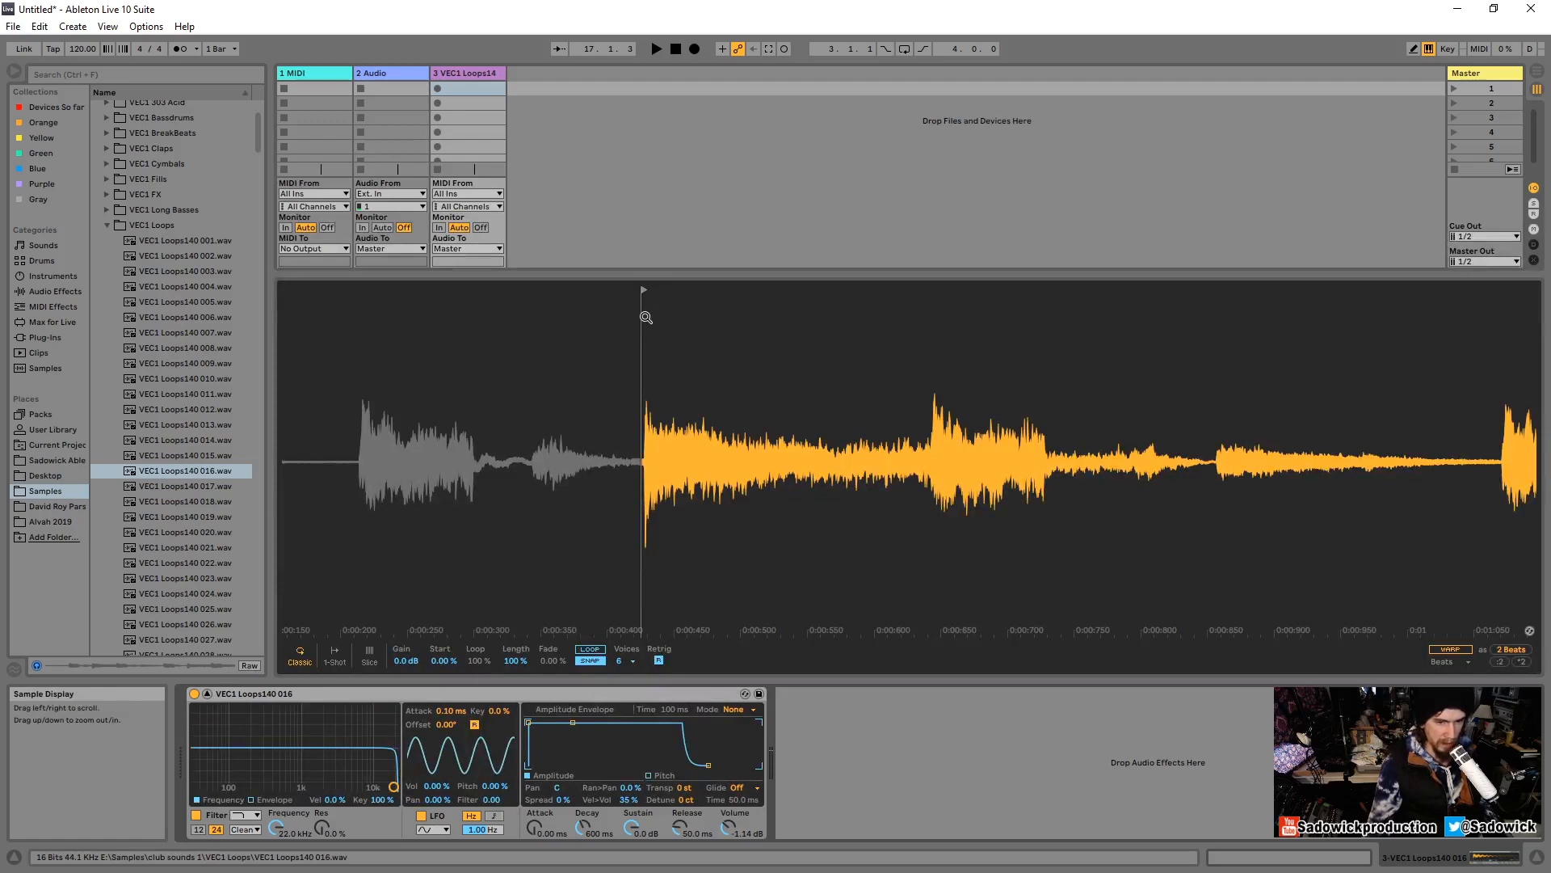
{"action": "mouse_move", "coordinate": [643, 315]}
{"action": "left_mouse_down"}
{"action": "mouse_move", "coordinate": [616, 308]}
{"action": "mouse_move", "coordinate": [629, 289]}
{"action": "left_mouse_up"}
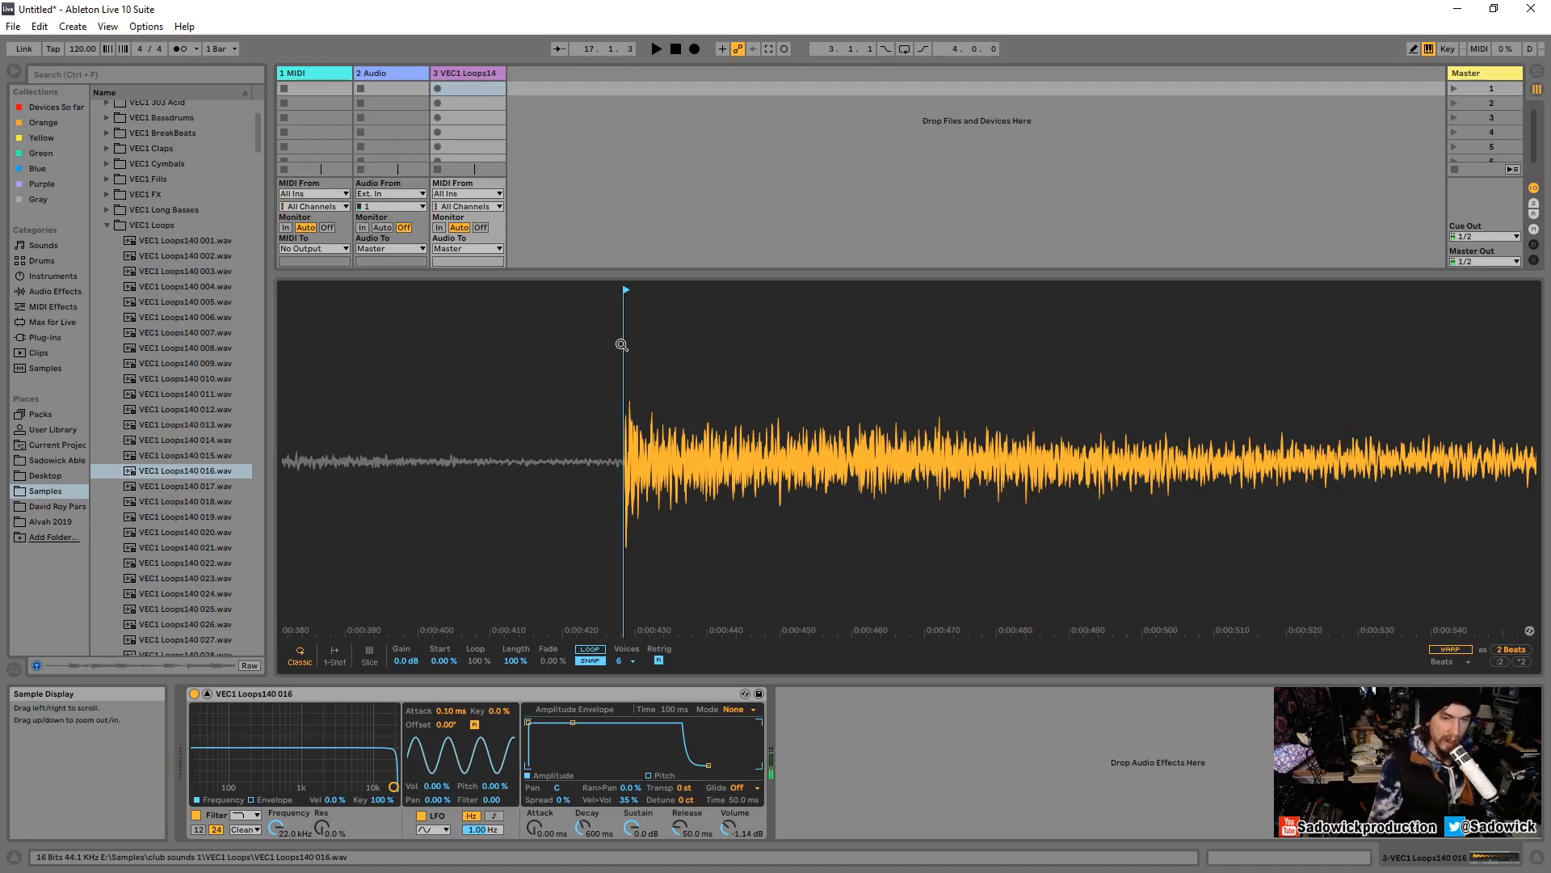
Move the sample's end marker back to just before the third hit so that only the second hit is selected.
{"action": "mouse_move", "coordinate": [655, 358]}
{"action": "left_mouse_down"}
{"action": "mouse_move", "coordinate": [544, 295]}
{"action": "mouse_move", "coordinate": [599, 293]}
{"action": "mouse_move", "coordinate": [312, 275]}
{"action": "mouse_move", "coordinate": [328, 255]}
{"action": "mouse_move", "coordinate": [352, 289]}
{"action": "mouse_move", "coordinate": [399, 289]}
{"action": "left_mouse_up"}
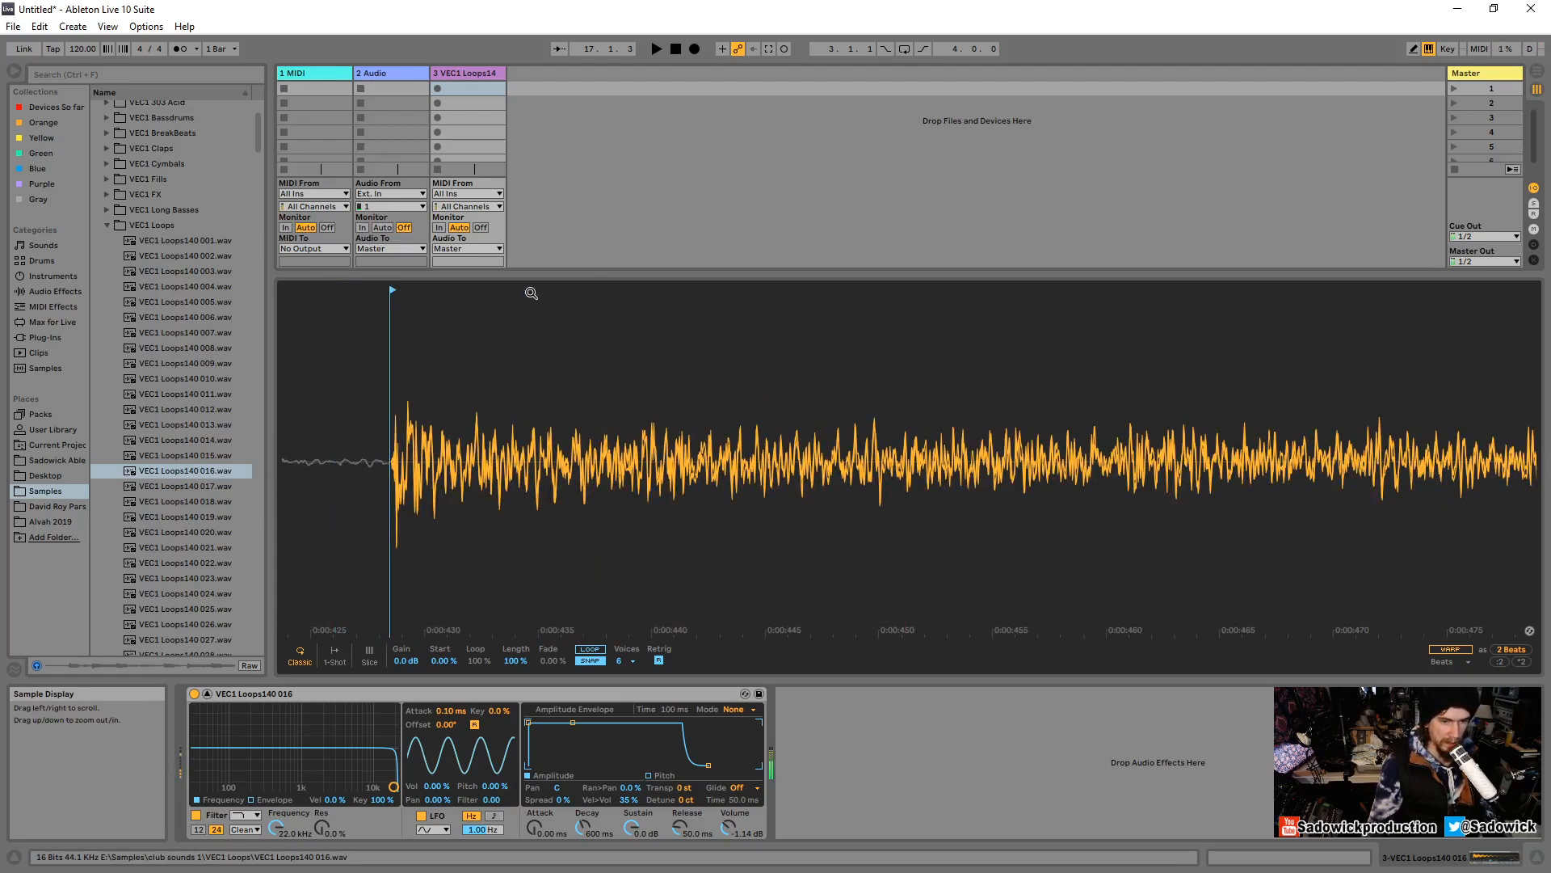
{"action": "mouse_move", "coordinate": [433, 366]}
{"action": "left_mouse_down"}
{"action": "mouse_move", "coordinate": [525, 339]}
{"action": "mouse_move", "coordinate": [611, 372]}
{"action": "left_mouse_up"}
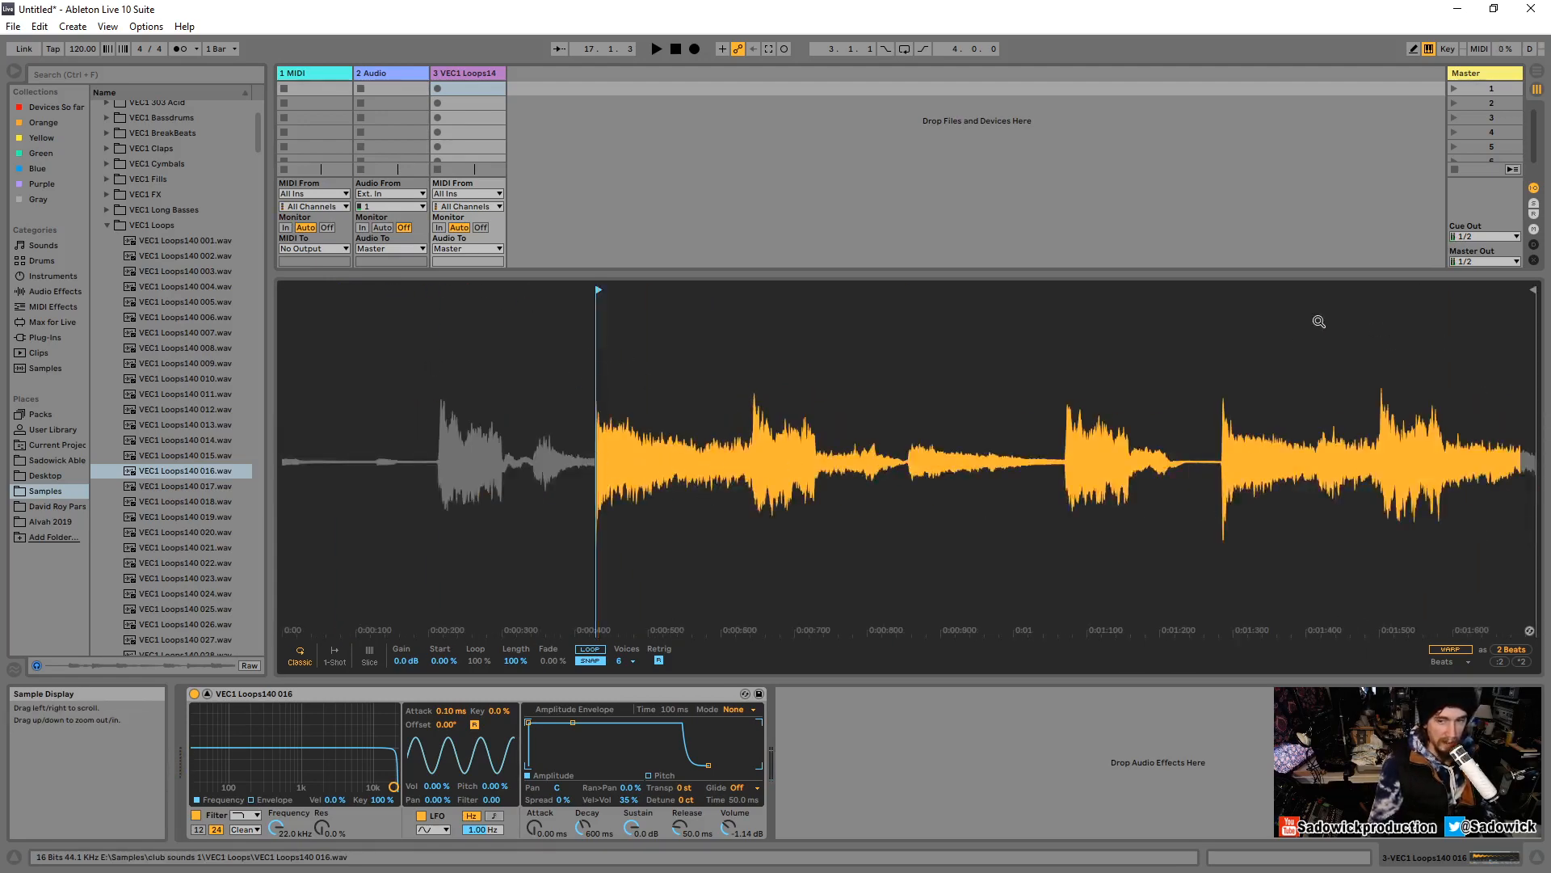
{"action": "mouse_move", "coordinate": [1533, 288]}
{"action": "left_mouse_down"}
{"action": "mouse_move", "coordinate": [752, 265]}
{"action": "mouse_move", "coordinate": [793, 275]}
{"action": "mouse_move", "coordinate": [751, 284]}
{"action": "left_mouse_up"}
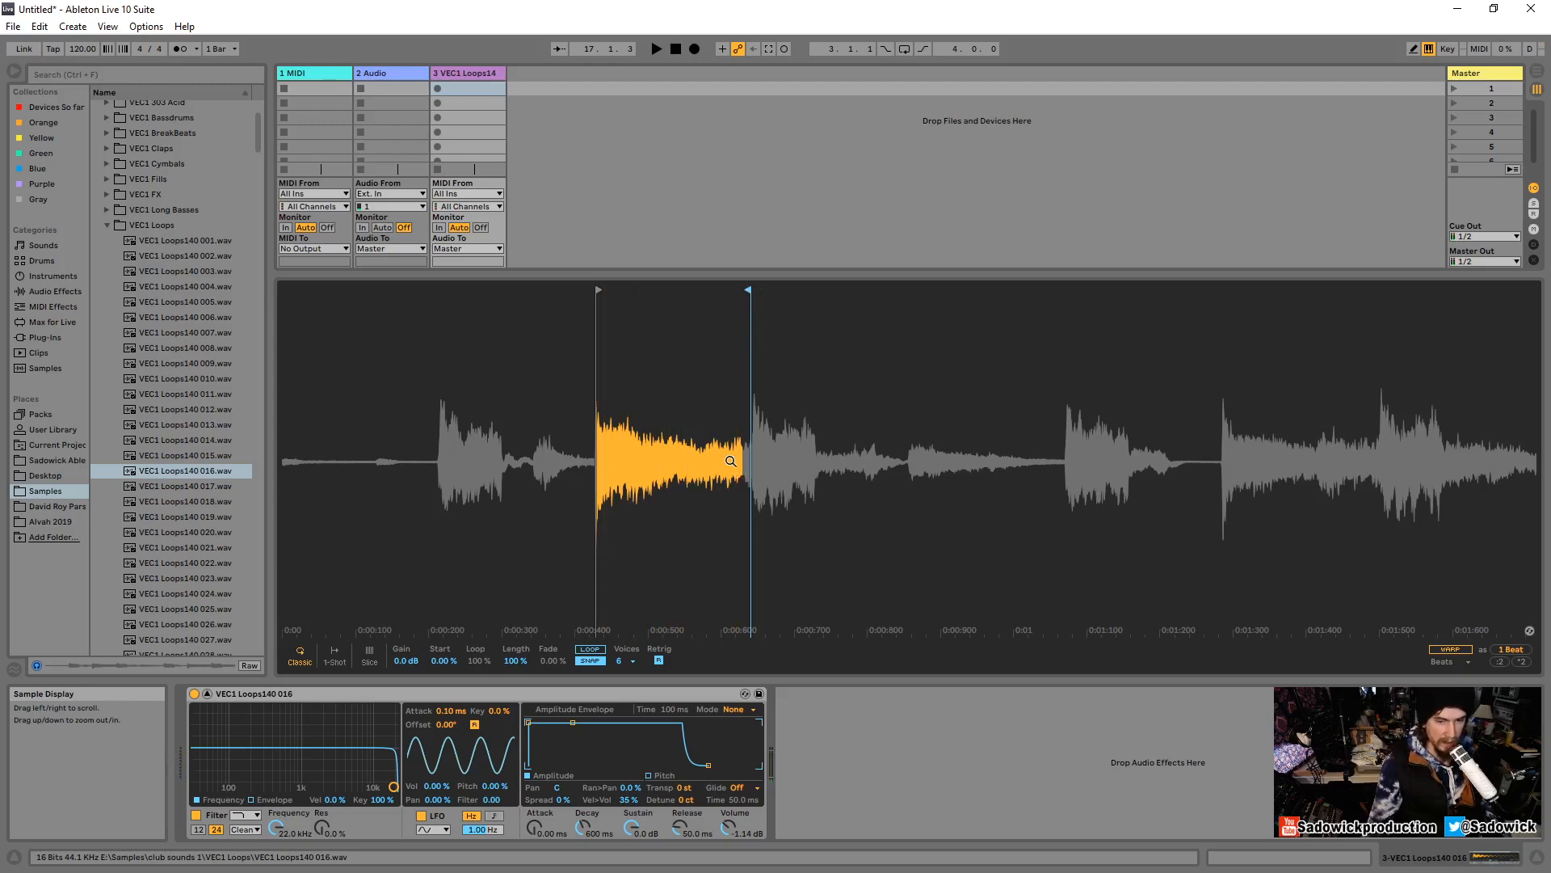
{"action": "mouse_move", "coordinate": [750, 435]}
{"action": "left_mouse_down"}
{"action": "mouse_move", "coordinate": [750, 517]}
{"action": "mouse_move", "coordinate": [739, 420]}
{"action": "mouse_move", "coordinate": [742, 452]}
{"action": "left_mouse_up"}
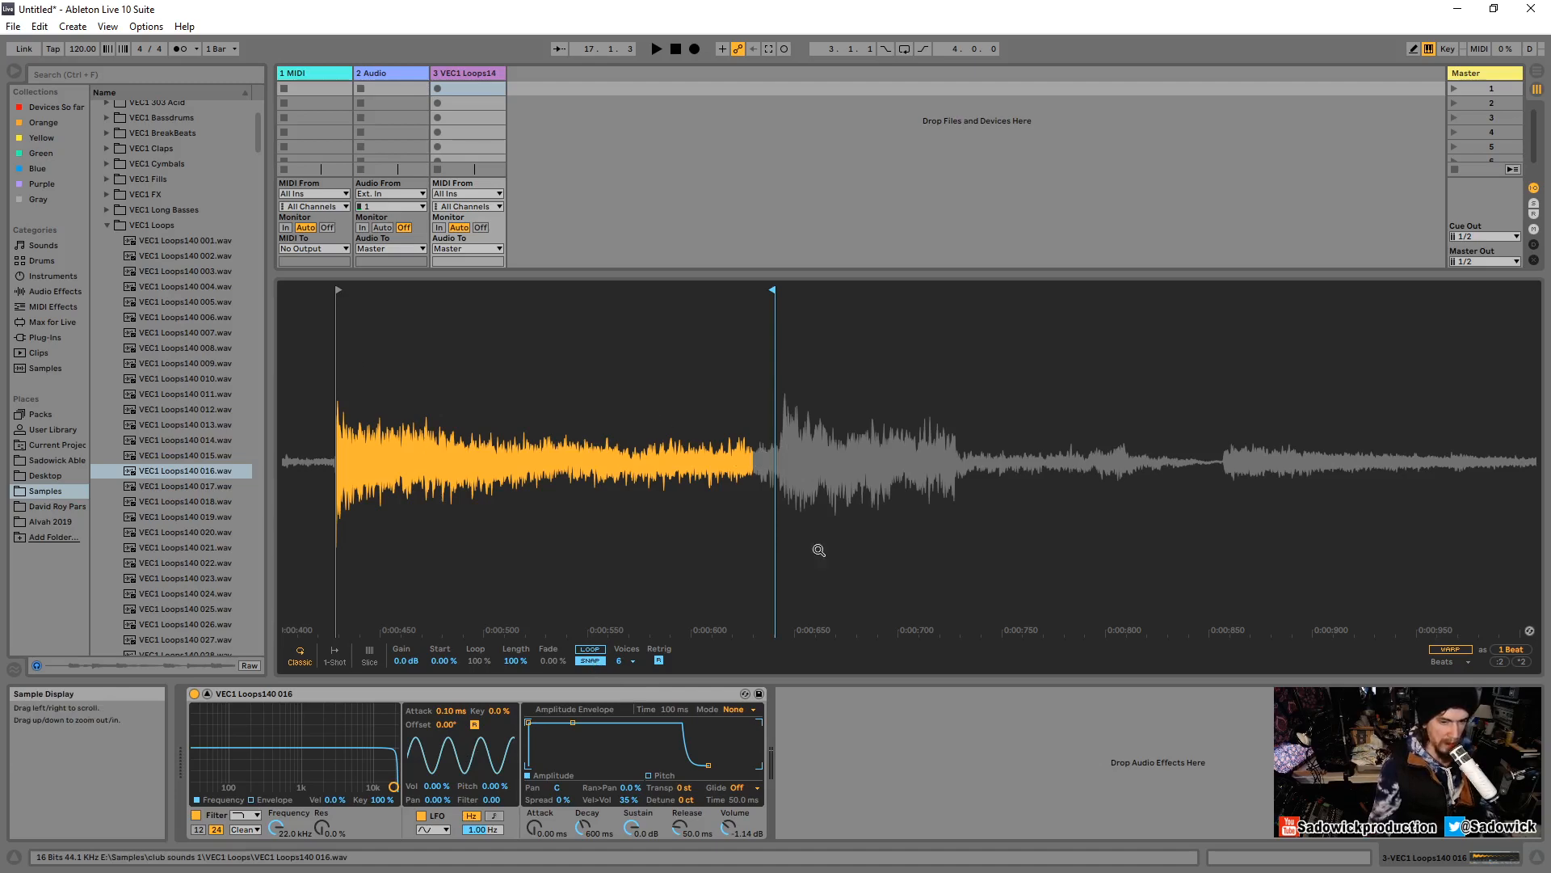
Examine the start marker's alignment with the onset of the second hit at sample level.
{"action": "left_click_drag", "start_coordinate": [340, 432], "coordinate": [340, 526]}
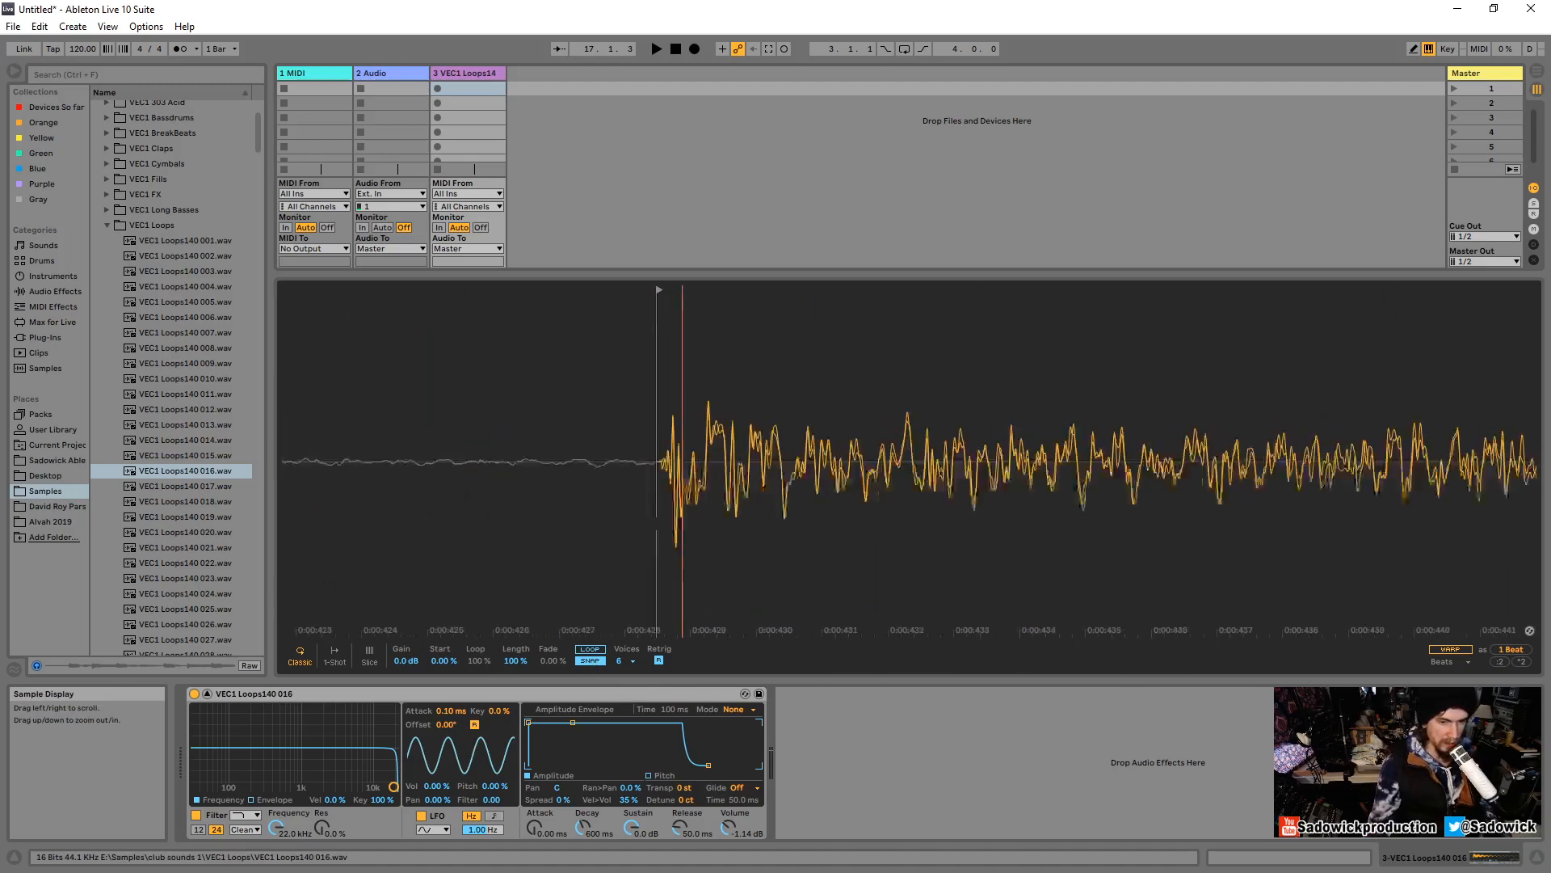
{"action": "left_click_drag", "start_coordinate": [683, 396], "coordinate": [682, 440]}
{"action": "left_click_drag", "start_coordinate": [544, 410], "coordinate": [651, 480]}
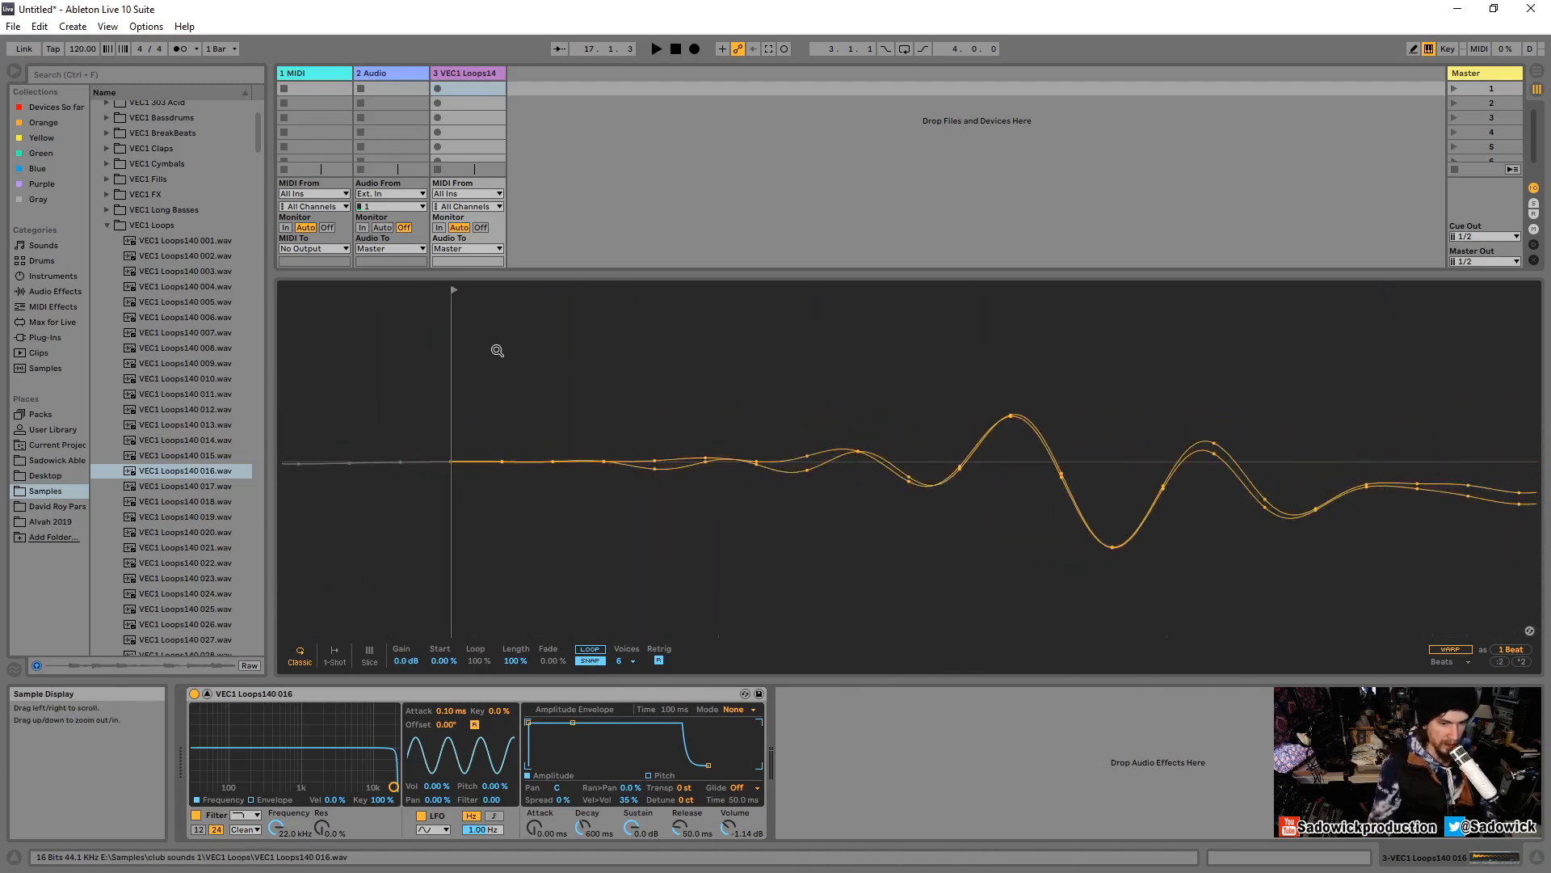
{"action": "left_click", "coordinate": [455, 289]}
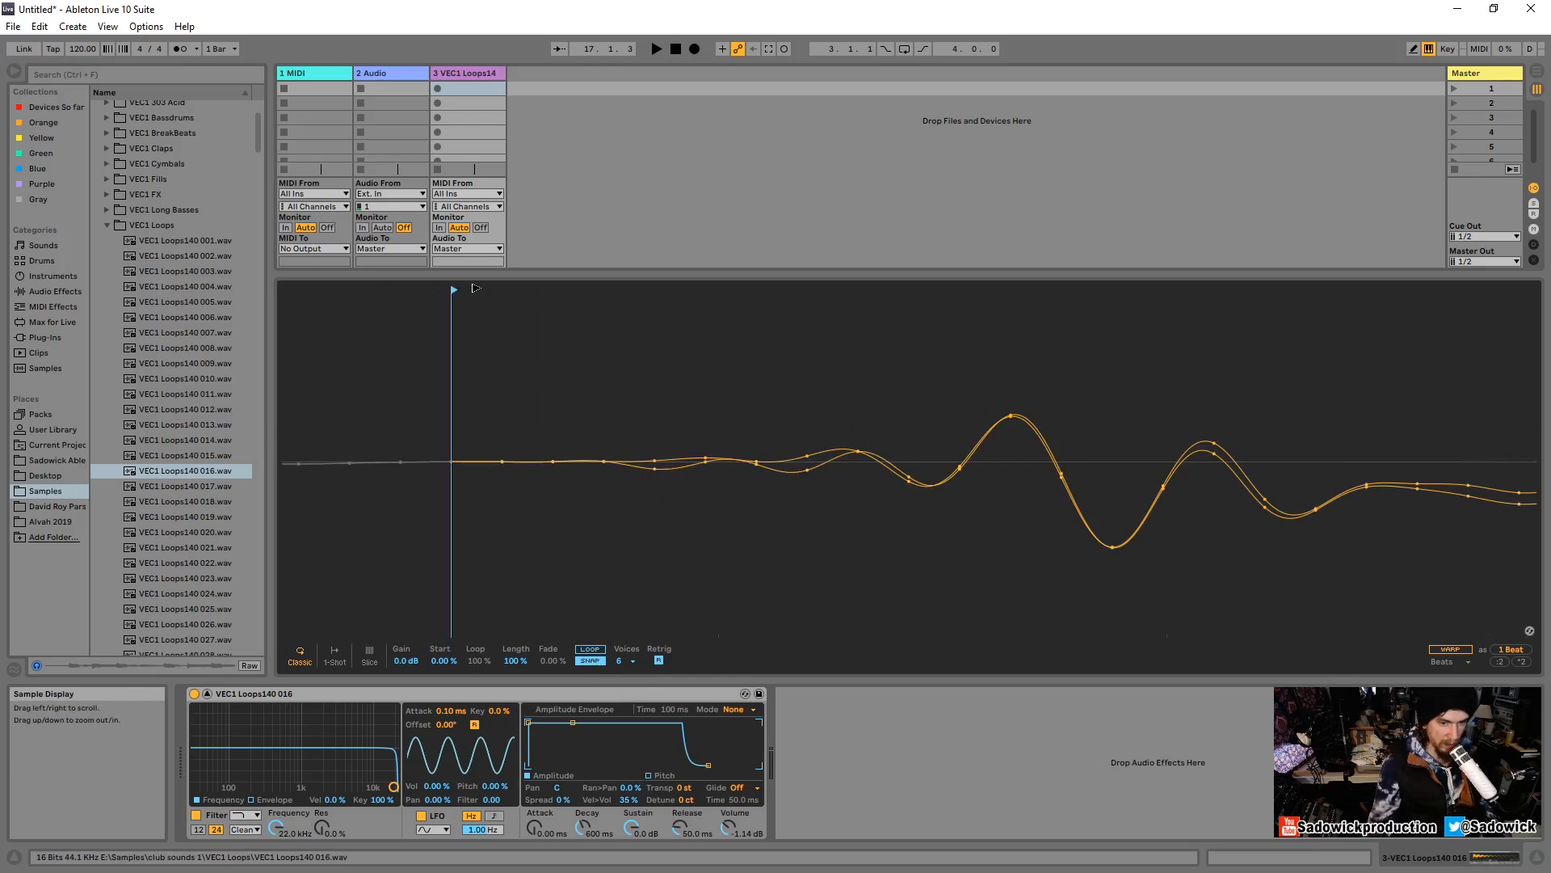
{"action": "left_click_drag", "start_coordinate": [596, 470], "coordinate": [599, 311]}
Turn off Snap and fine-tune the sample's end marker to the point just before the third hit begins.
{"action": "left_click_drag", "start_coordinate": [743, 469], "coordinate": [740, 517]}
{"action": "left_click", "coordinate": [593, 661]}
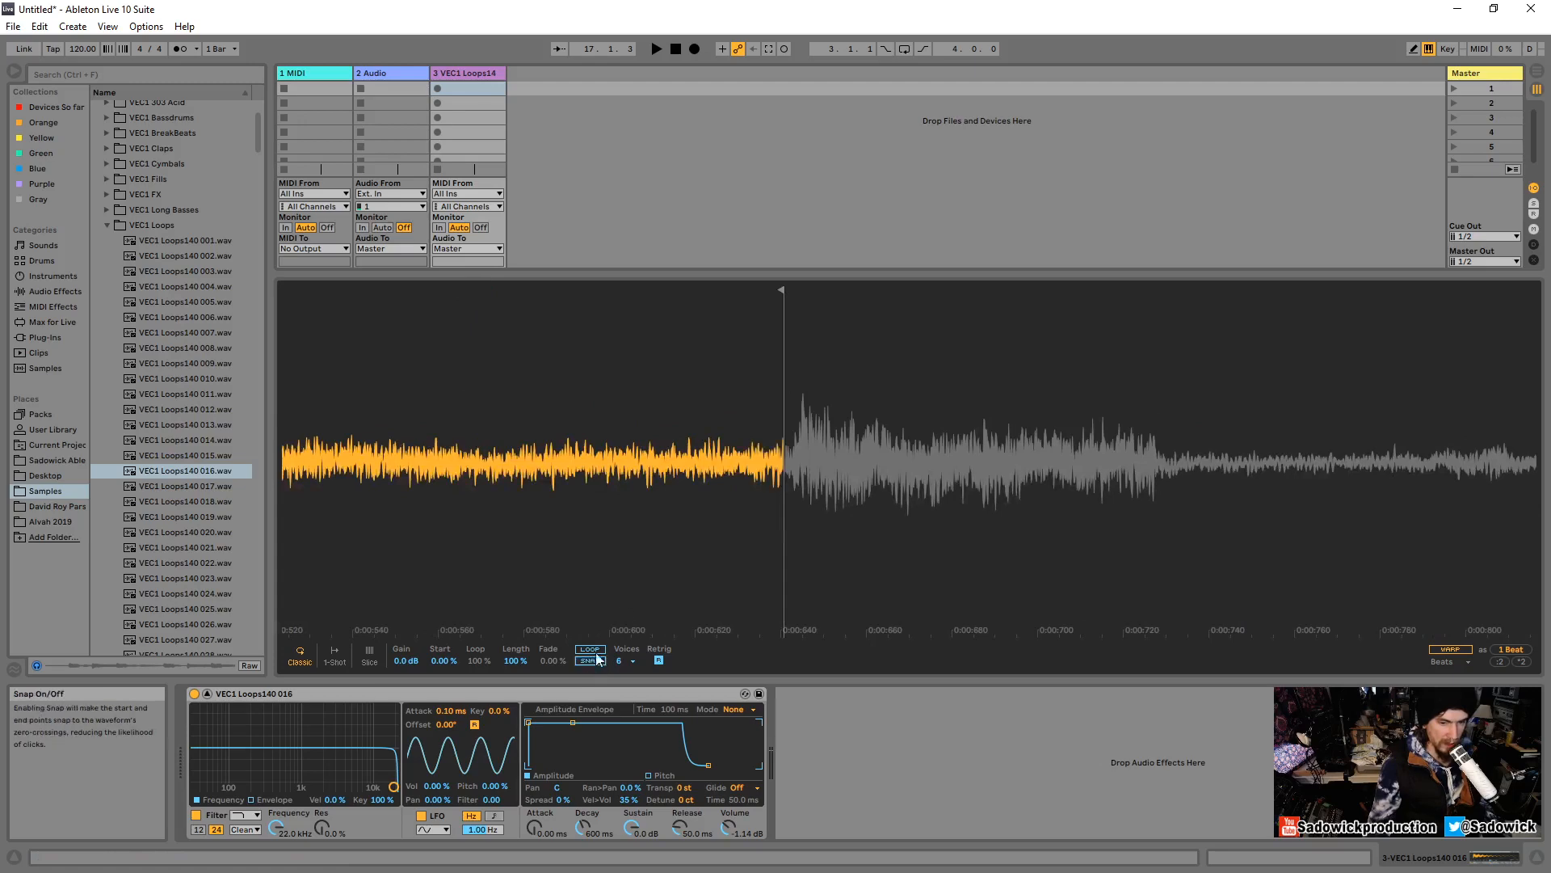
{"action": "left_click", "coordinate": [593, 661]}
{"action": "left_click_drag", "start_coordinate": [781, 420], "coordinate": [783, 485]}
{"action": "left_click_drag", "start_coordinate": [809, 291], "coordinate": [890, 291]}
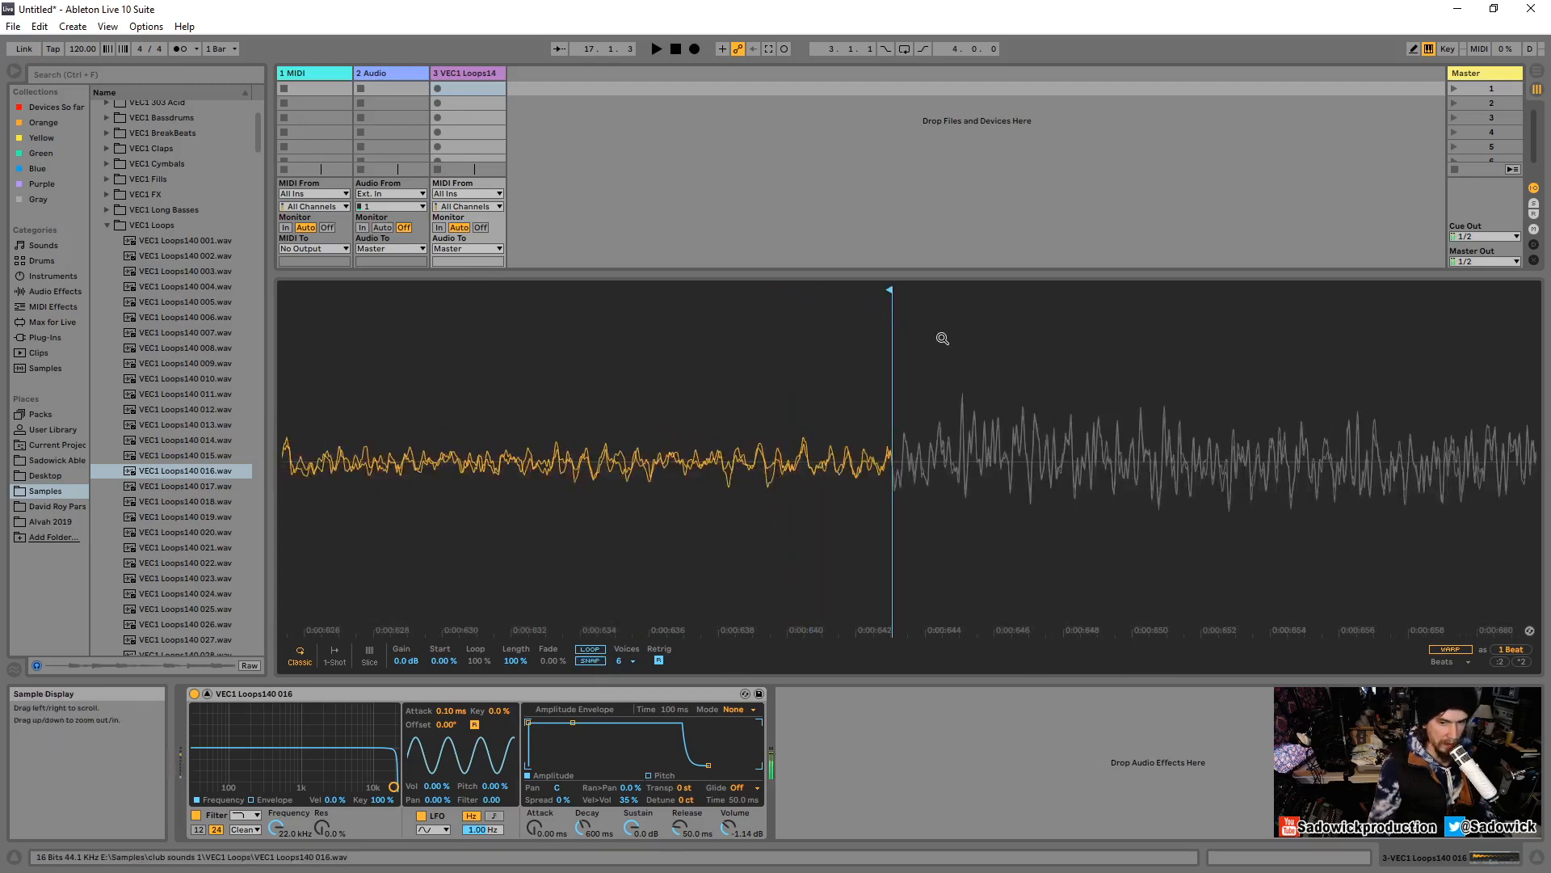
{"action": "left_click_drag", "start_coordinate": [943, 338], "coordinate": [952, 477]}
{"action": "mouse_move", "coordinate": [426, 429]}
{"action": "left_mouse_down"}
{"action": "mouse_move", "coordinate": [634, 429]}
{"action": "mouse_move", "coordinate": [808, 485]}
{"action": "left_mouse_up"}
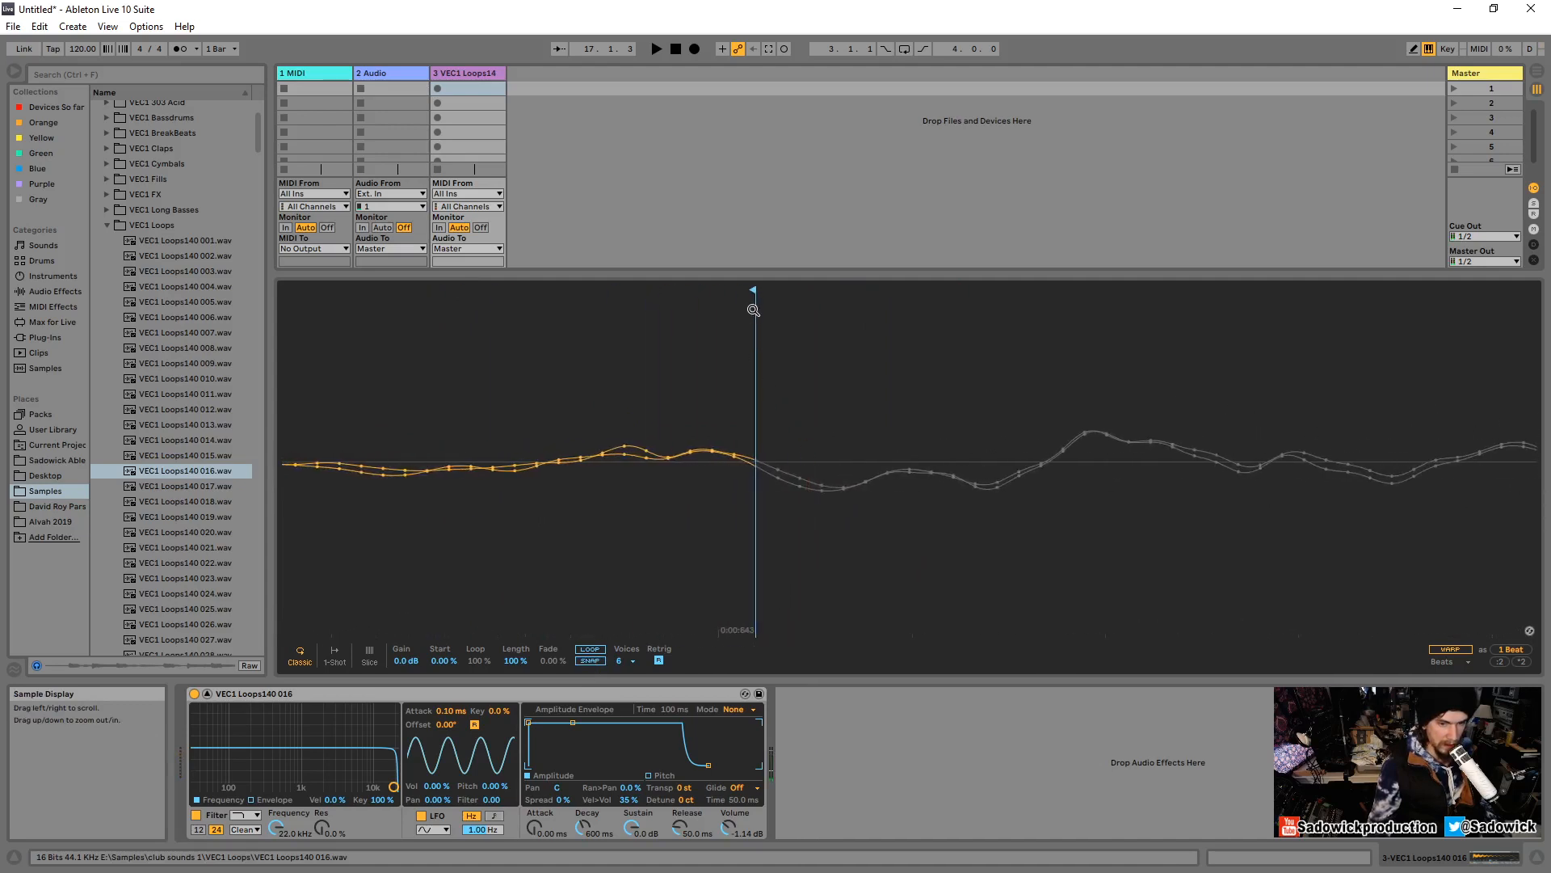
{"action": "mouse_move", "coordinate": [743, 286]}
{"action": "left_mouse_down"}
{"action": "mouse_move", "coordinate": [723, 289]}
{"action": "mouse_move", "coordinate": [753, 289]}
{"action": "left_mouse_up"}
{"action": "left_click_drag", "start_coordinate": [725, 418], "coordinate": [679, 499]}
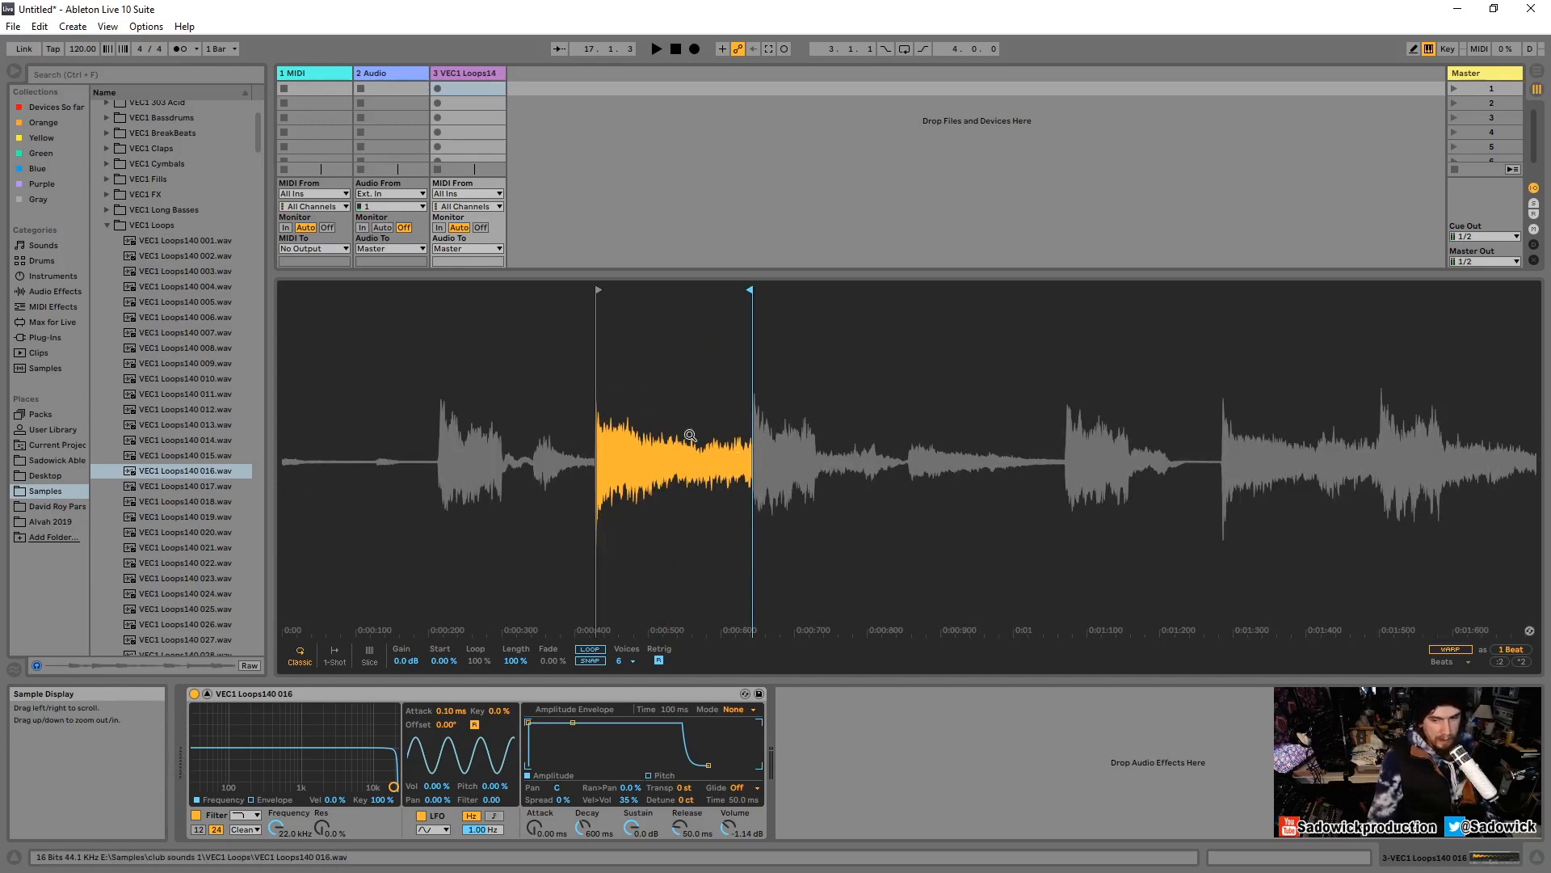
Crop the sample to the region between the markers and play a note to hear it.
{"action": "right_click", "coordinate": [663, 416]}
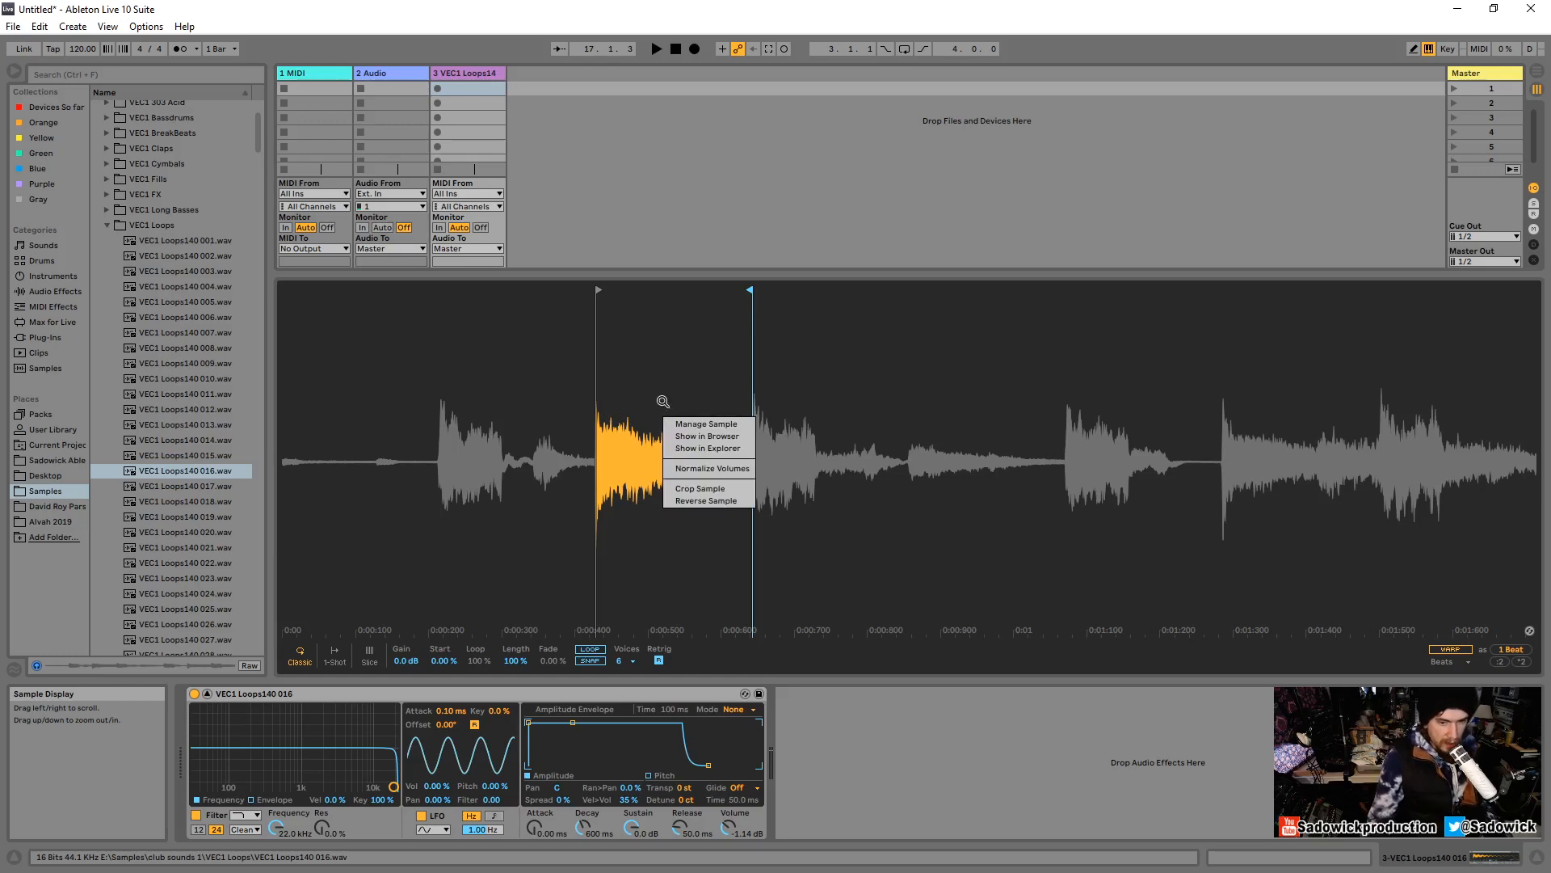
{"action": "left_click", "coordinate": [699, 489]}
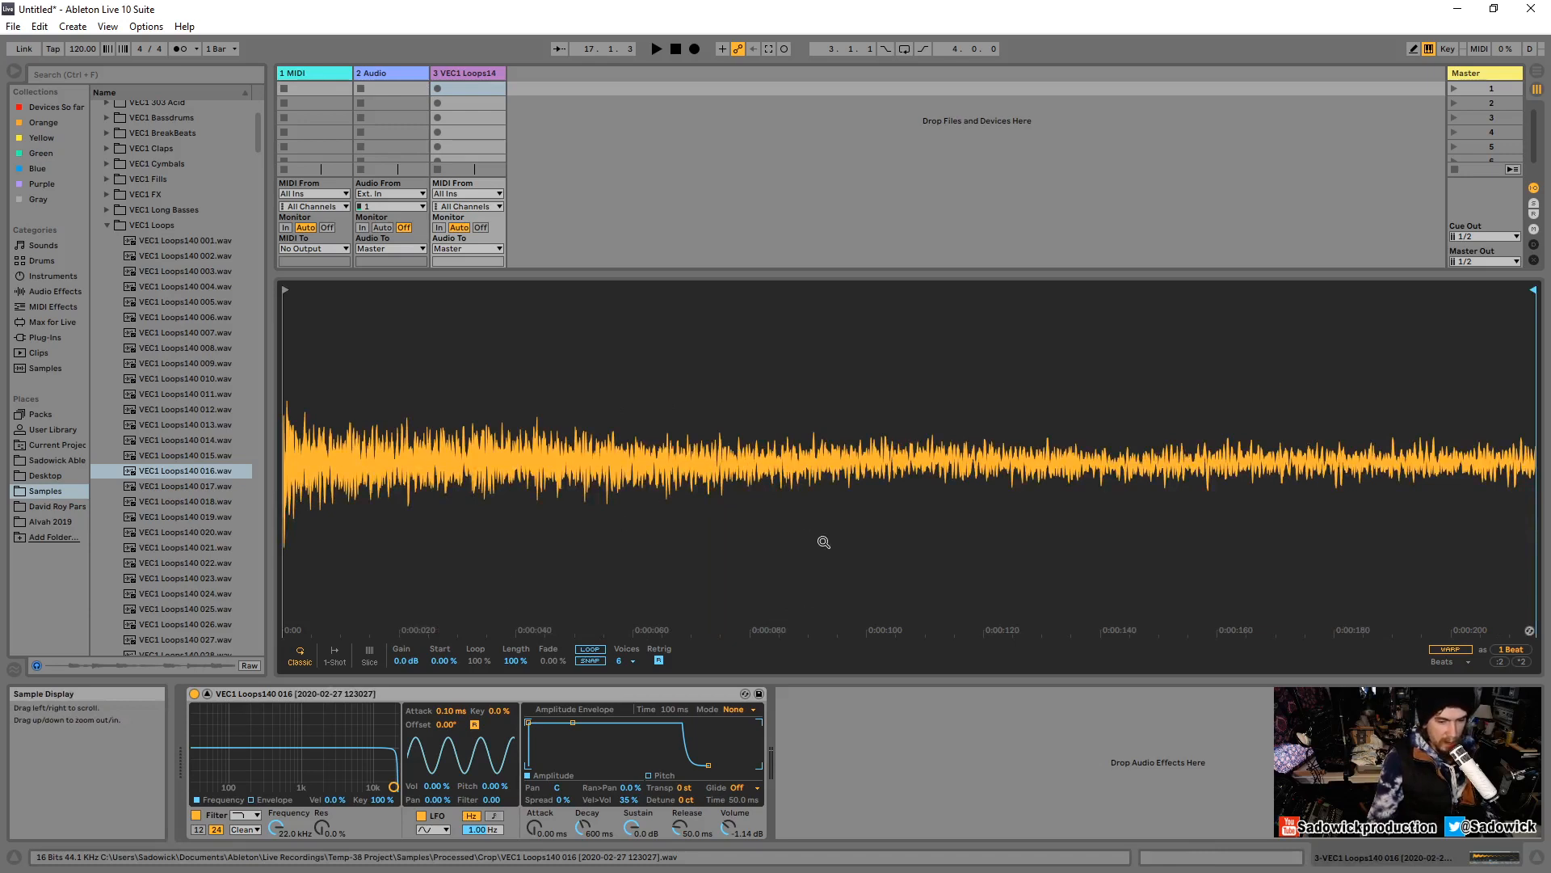
{"action": "key", "text": "a"}
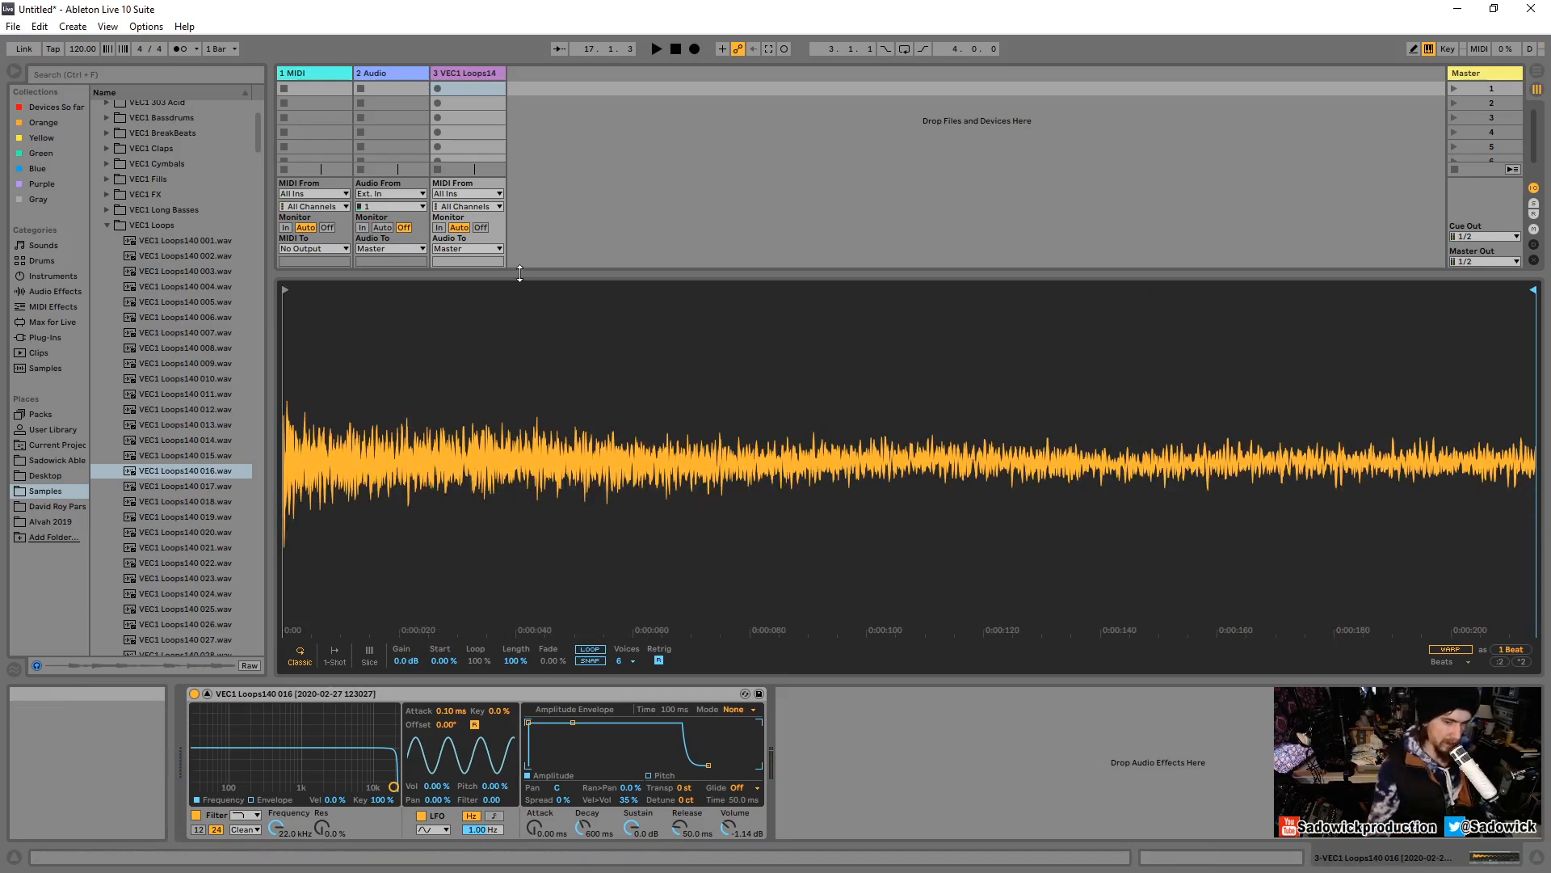
Reduce the height of the expanded waveform view and return Simpler to its compact view.
{"action": "left_click_drag", "start_coordinate": [520, 273], "coordinate": [531, 365]}
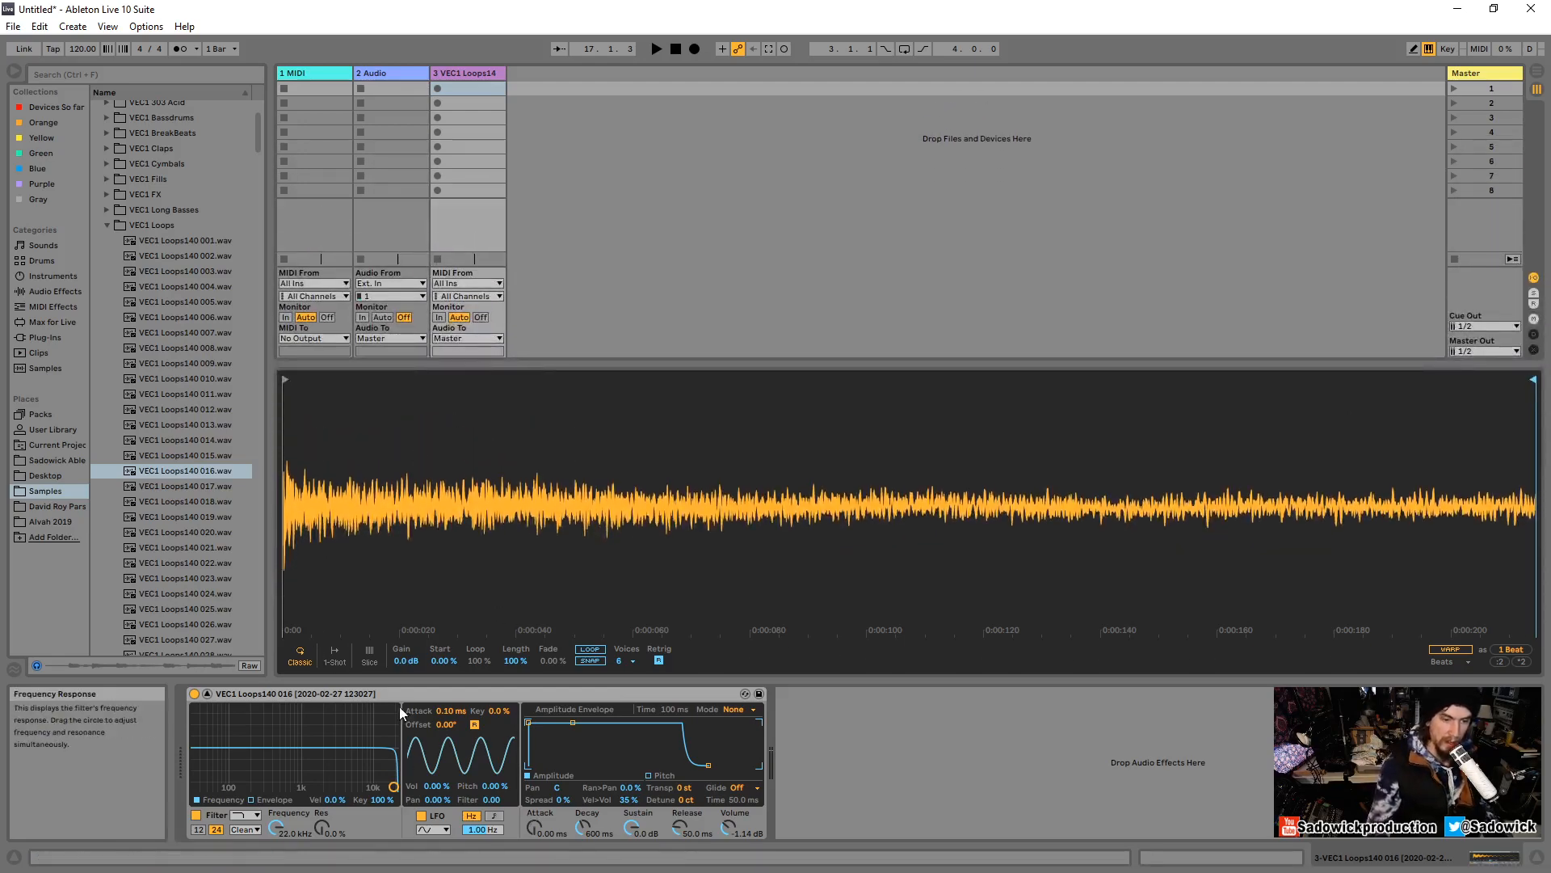
{"action": "left_click", "coordinate": [208, 695]}
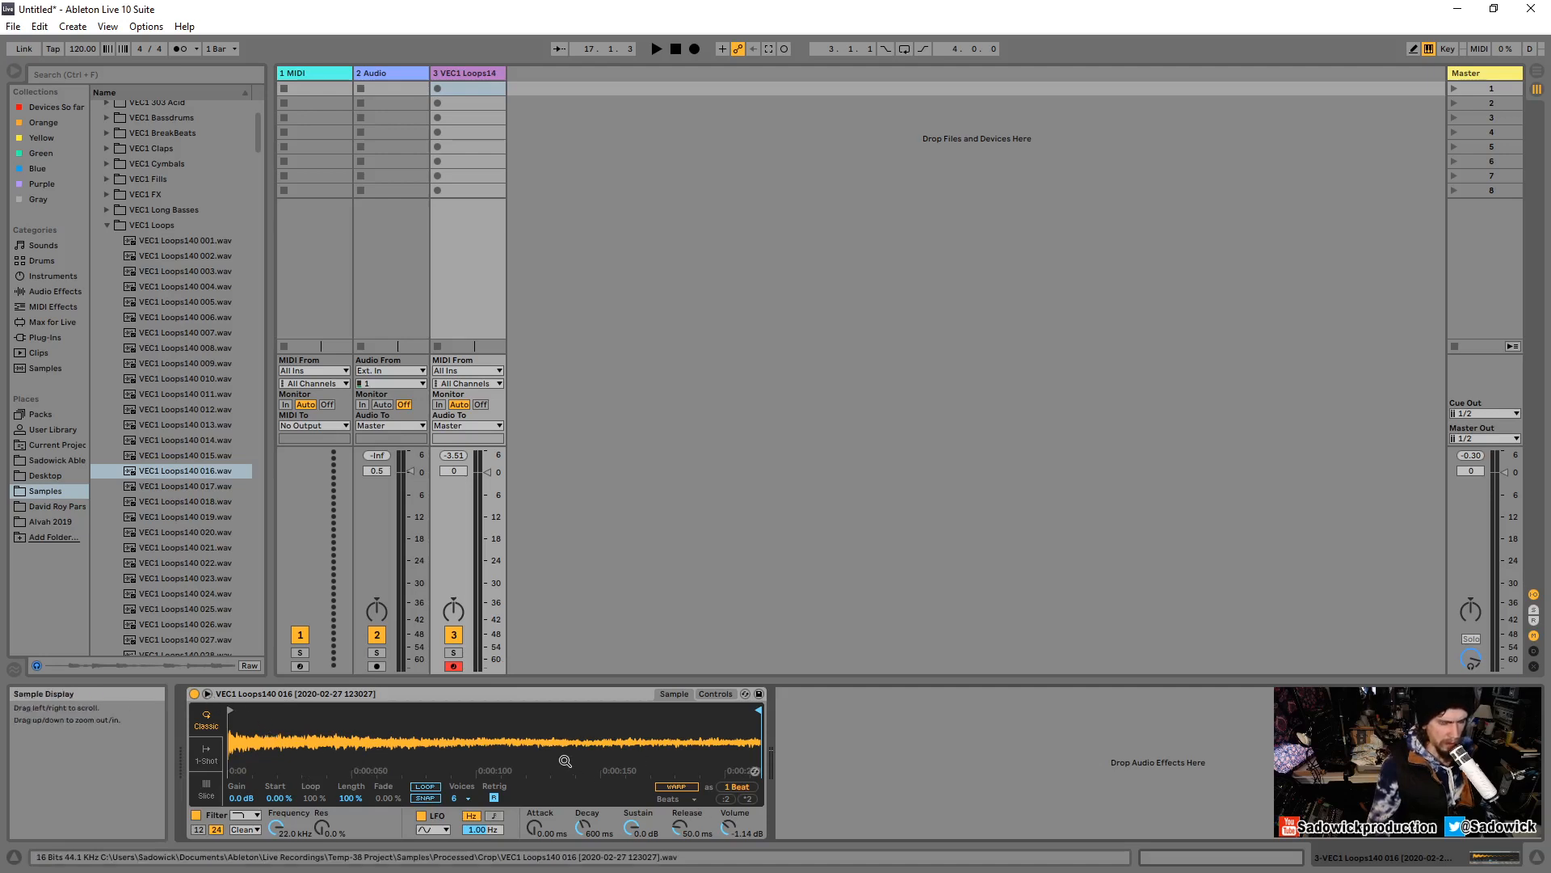
{"action": "left_click", "coordinate": [208, 695]}
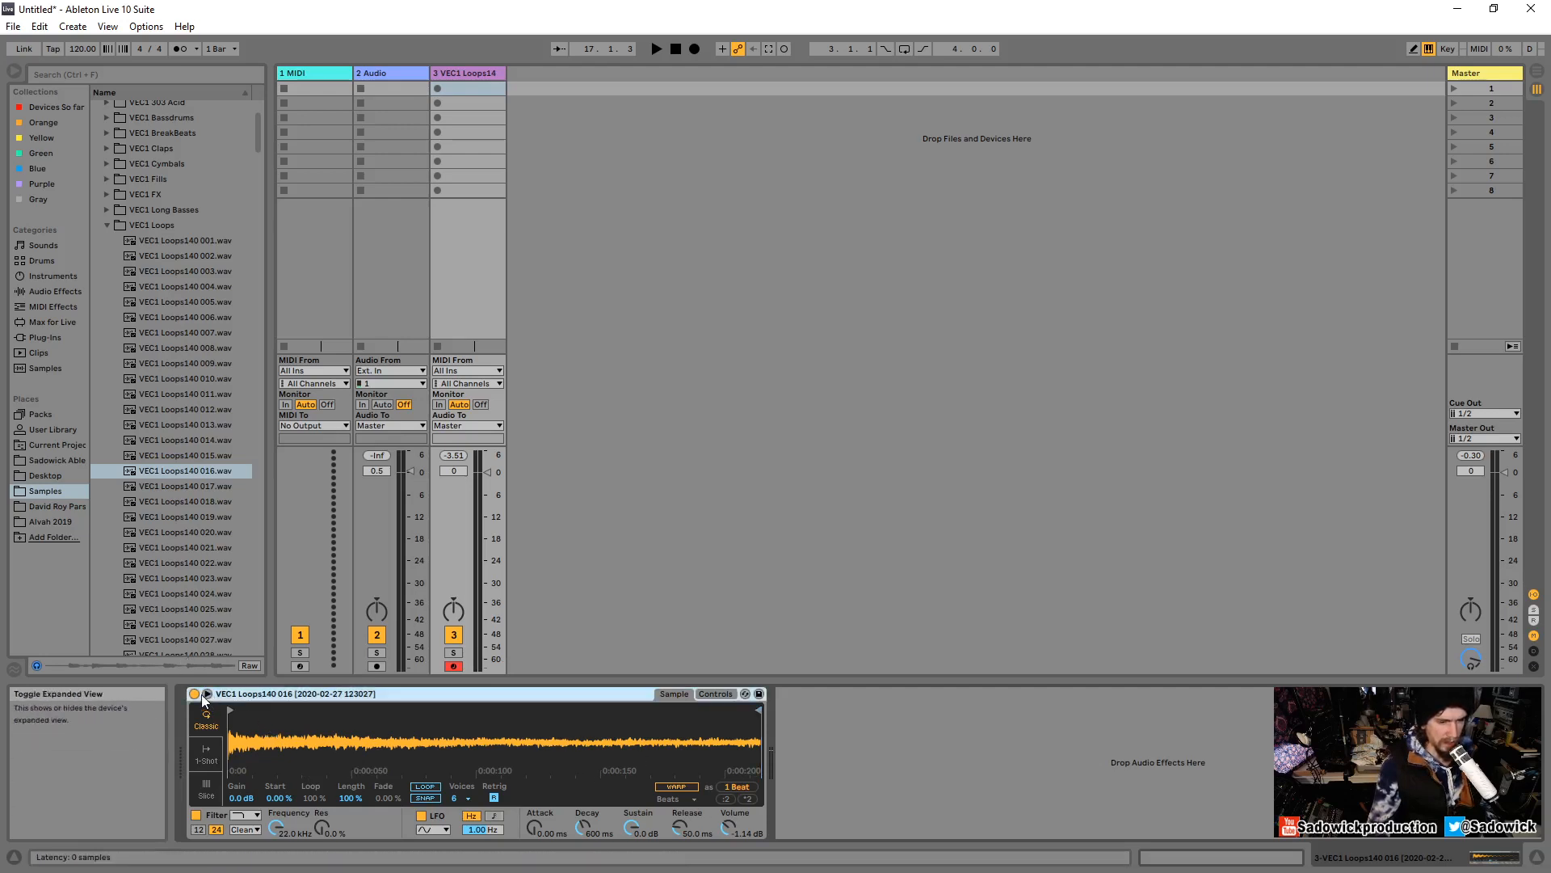
{"action": "left_click", "coordinate": [208, 695]}
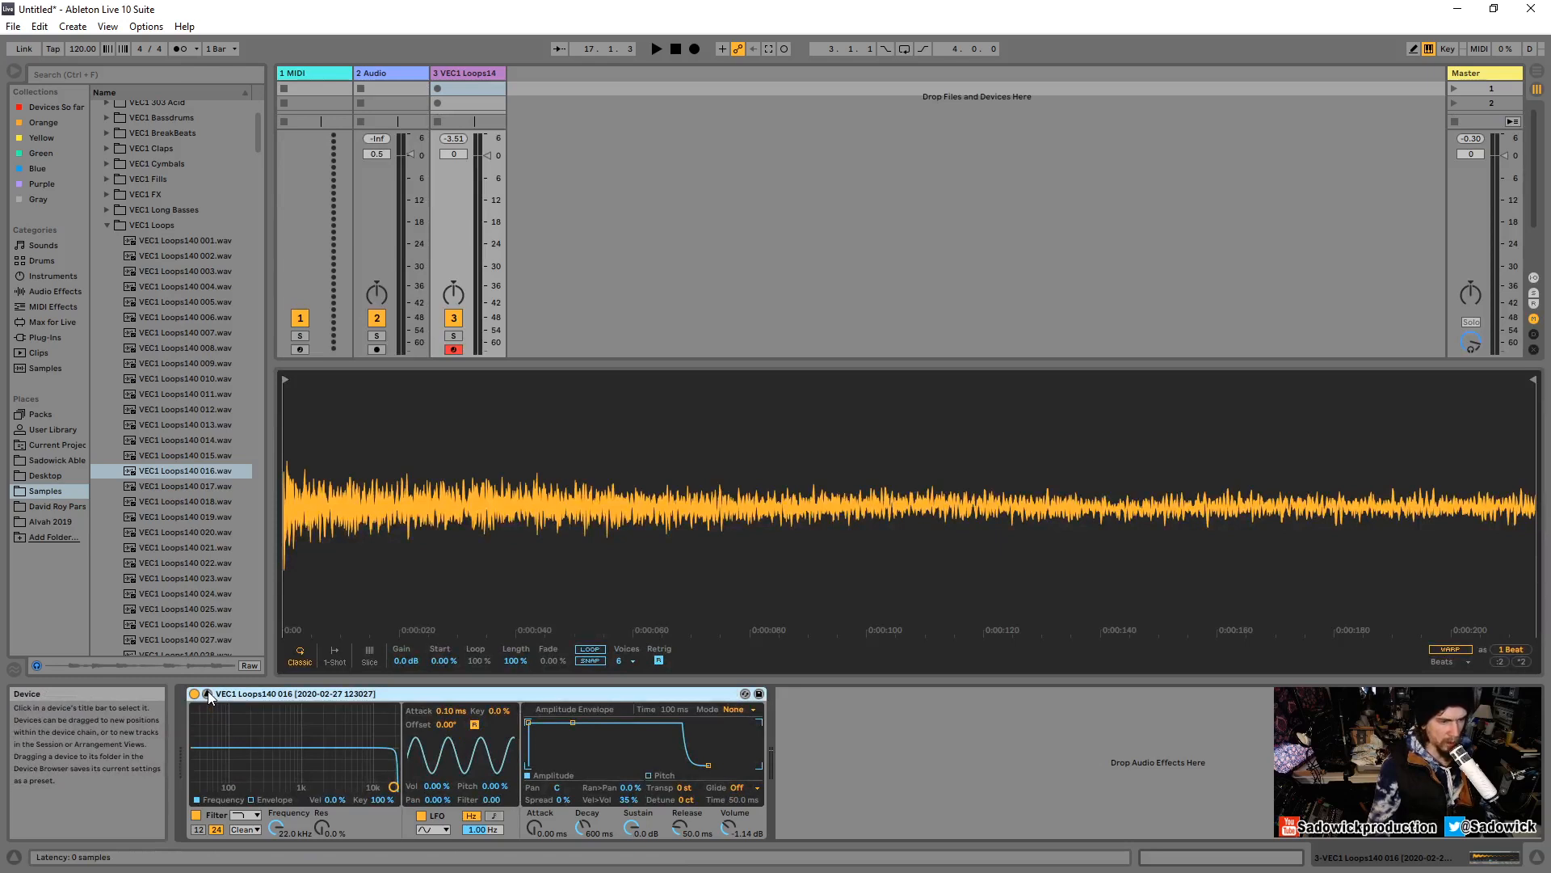
{"action": "left_click", "coordinate": [207, 695]}
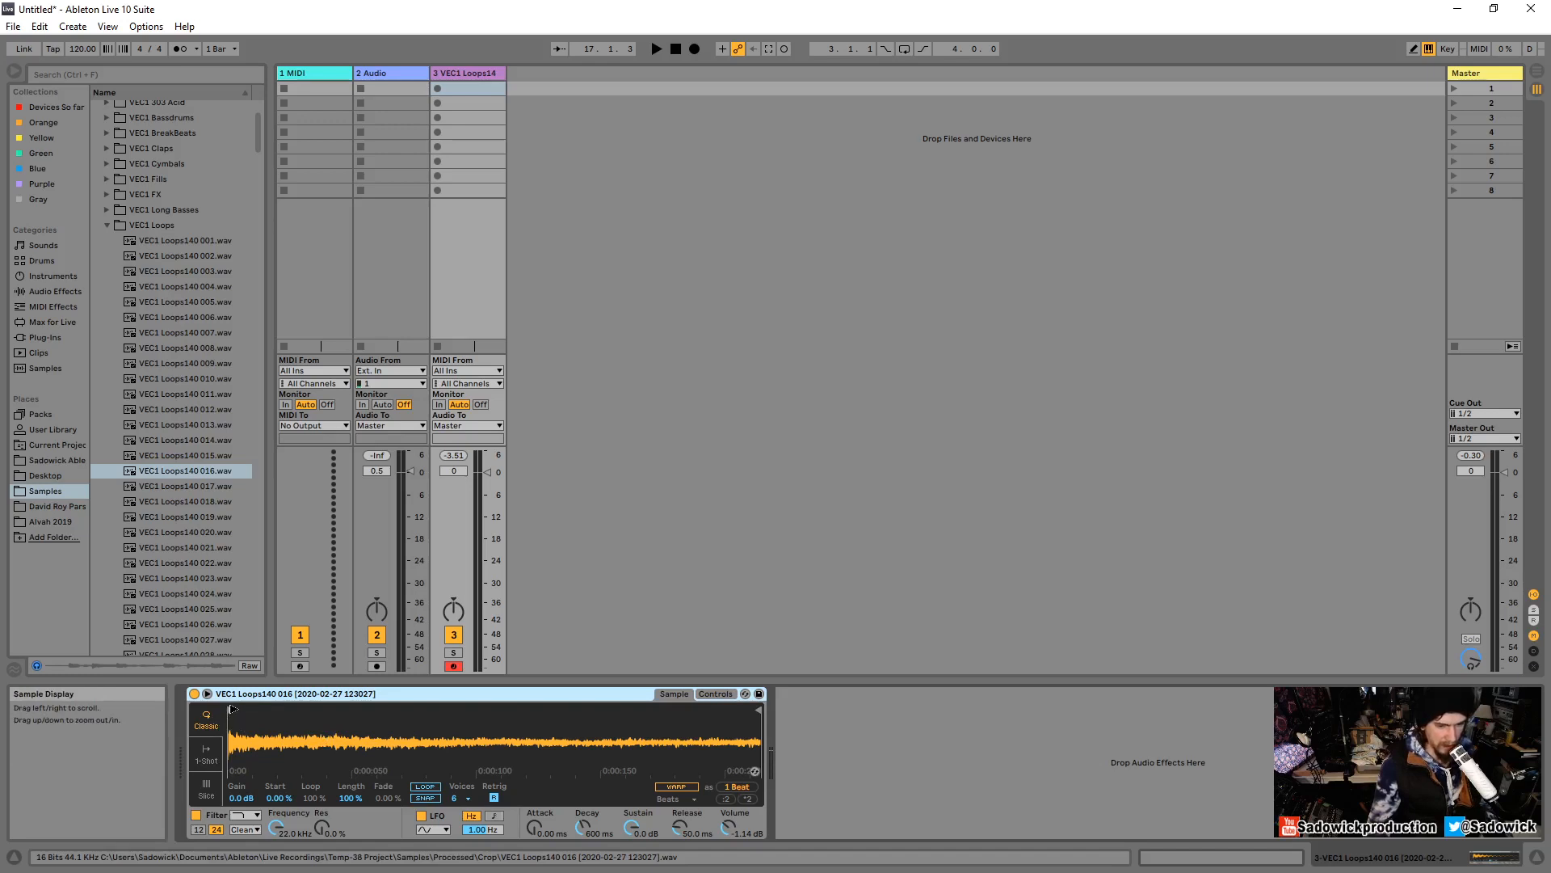
{"action": "left_click", "coordinate": [837, 709]}
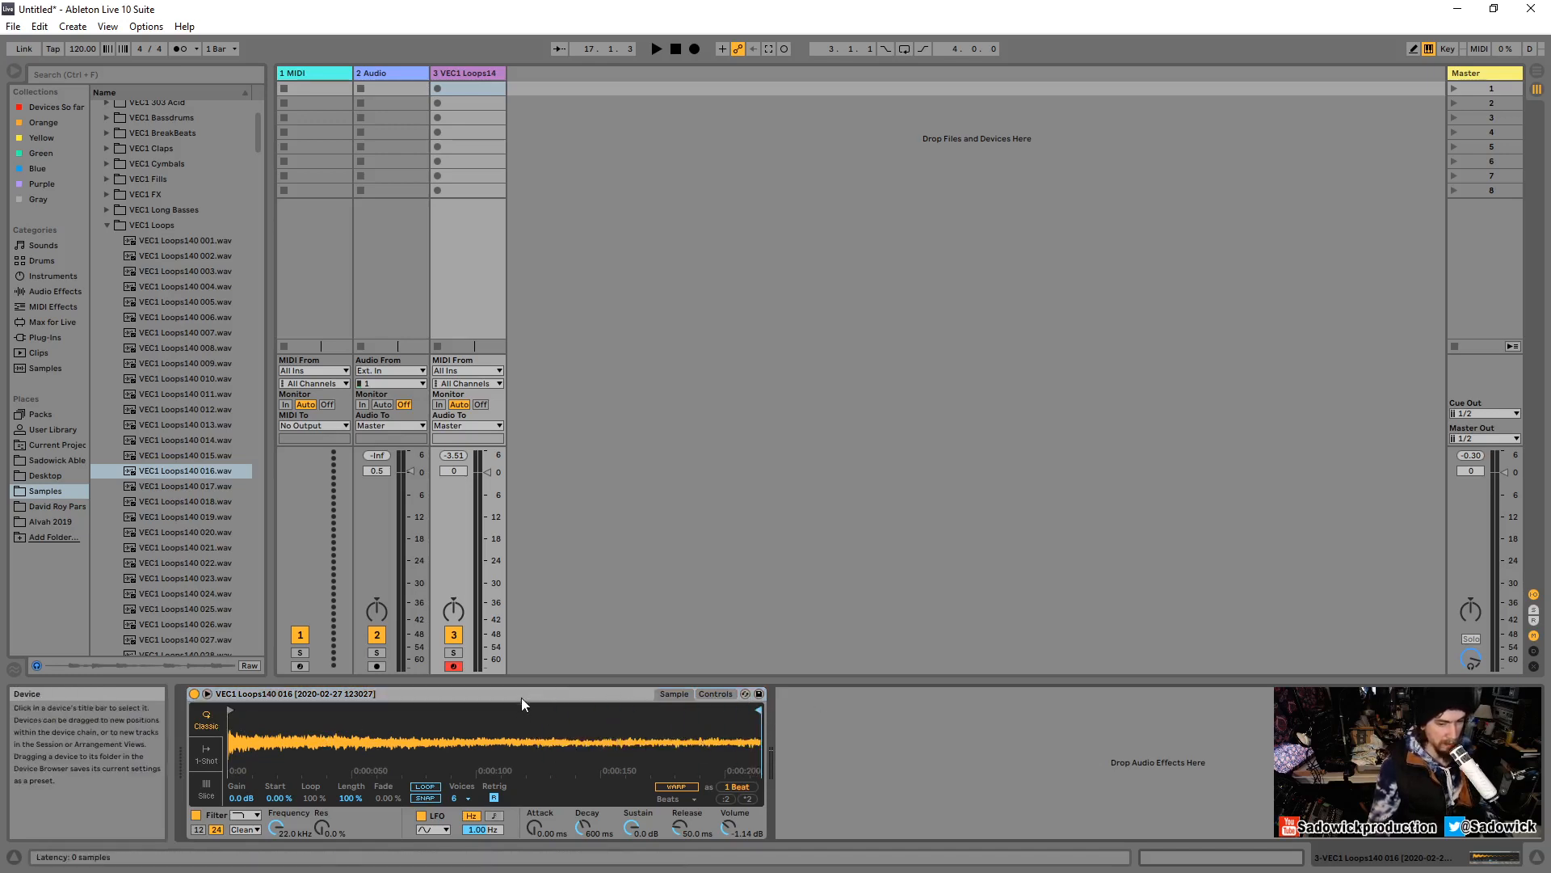
Try a higher sample Gain while playing notes and reset it to 0.0 dB.
{"action": "key", "text": "a"}
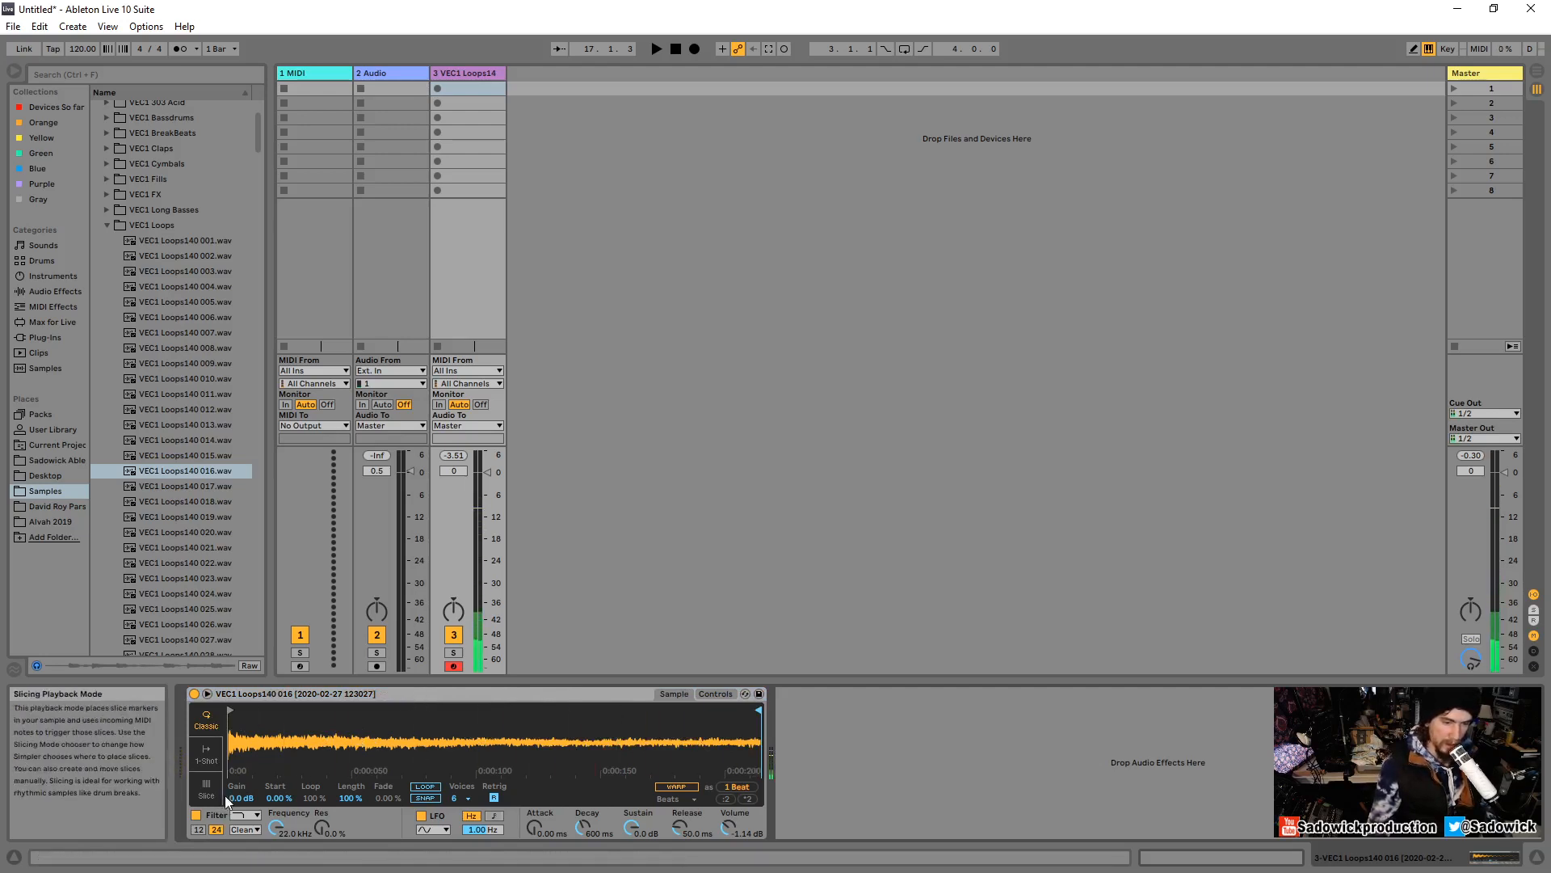
{"action": "mouse_move", "coordinate": [241, 798]}
{"action": "left_mouse_down"}
{"action": "mouse_move", "coordinate": [241, 756]}
{"action": "mouse_move", "coordinate": [236, 829]}
{"action": "mouse_move", "coordinate": [236, 812]}
{"action": "left_mouse_up"}
{"action": "key", "text": "a"}
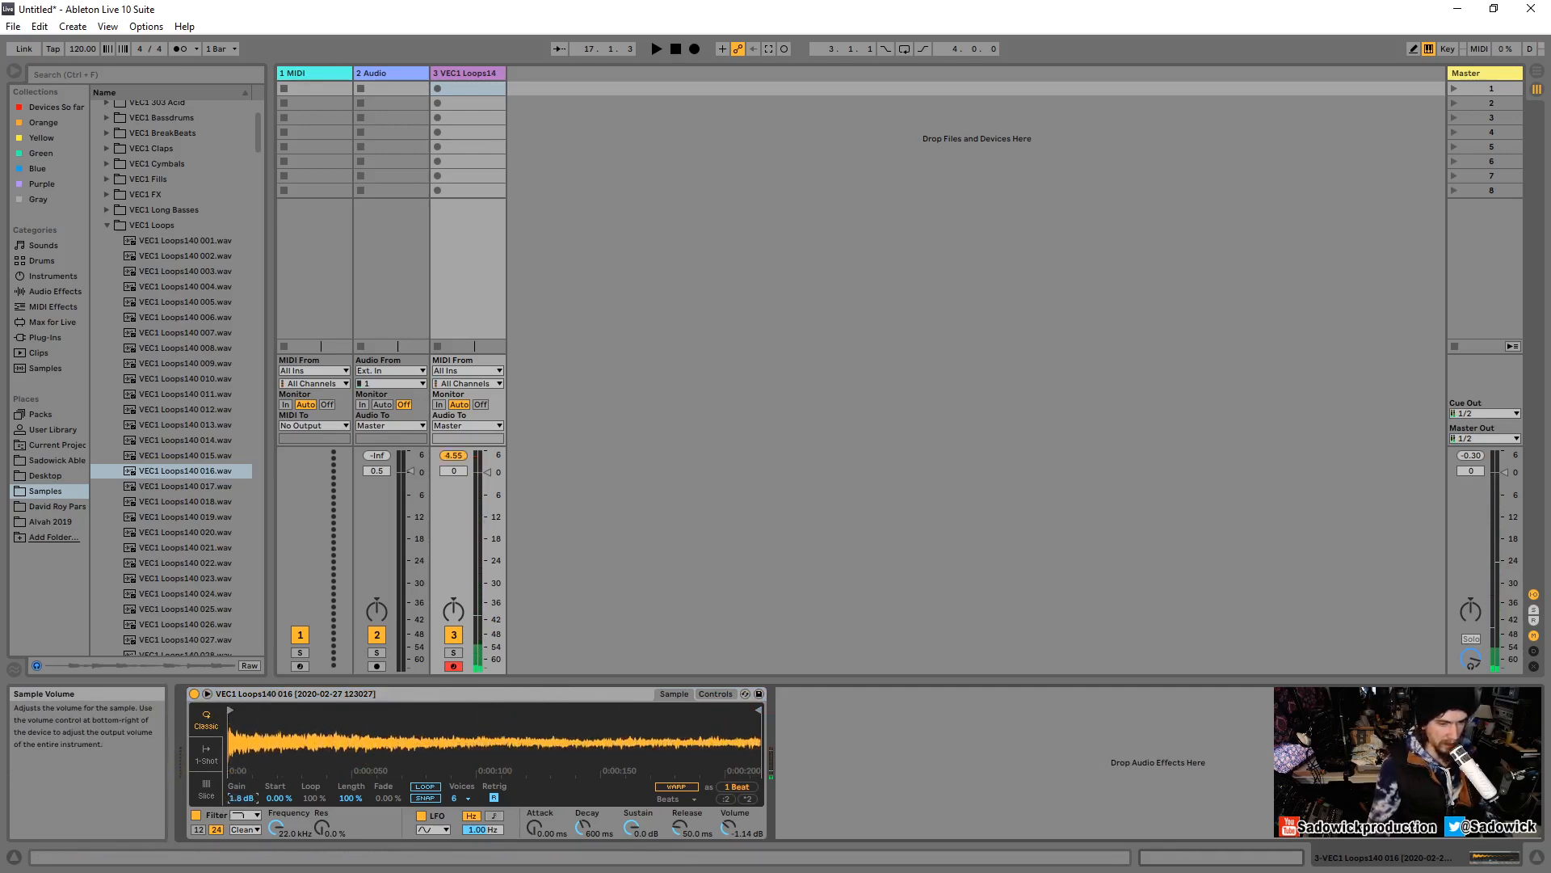
{"action": "key", "text": "Delete"}
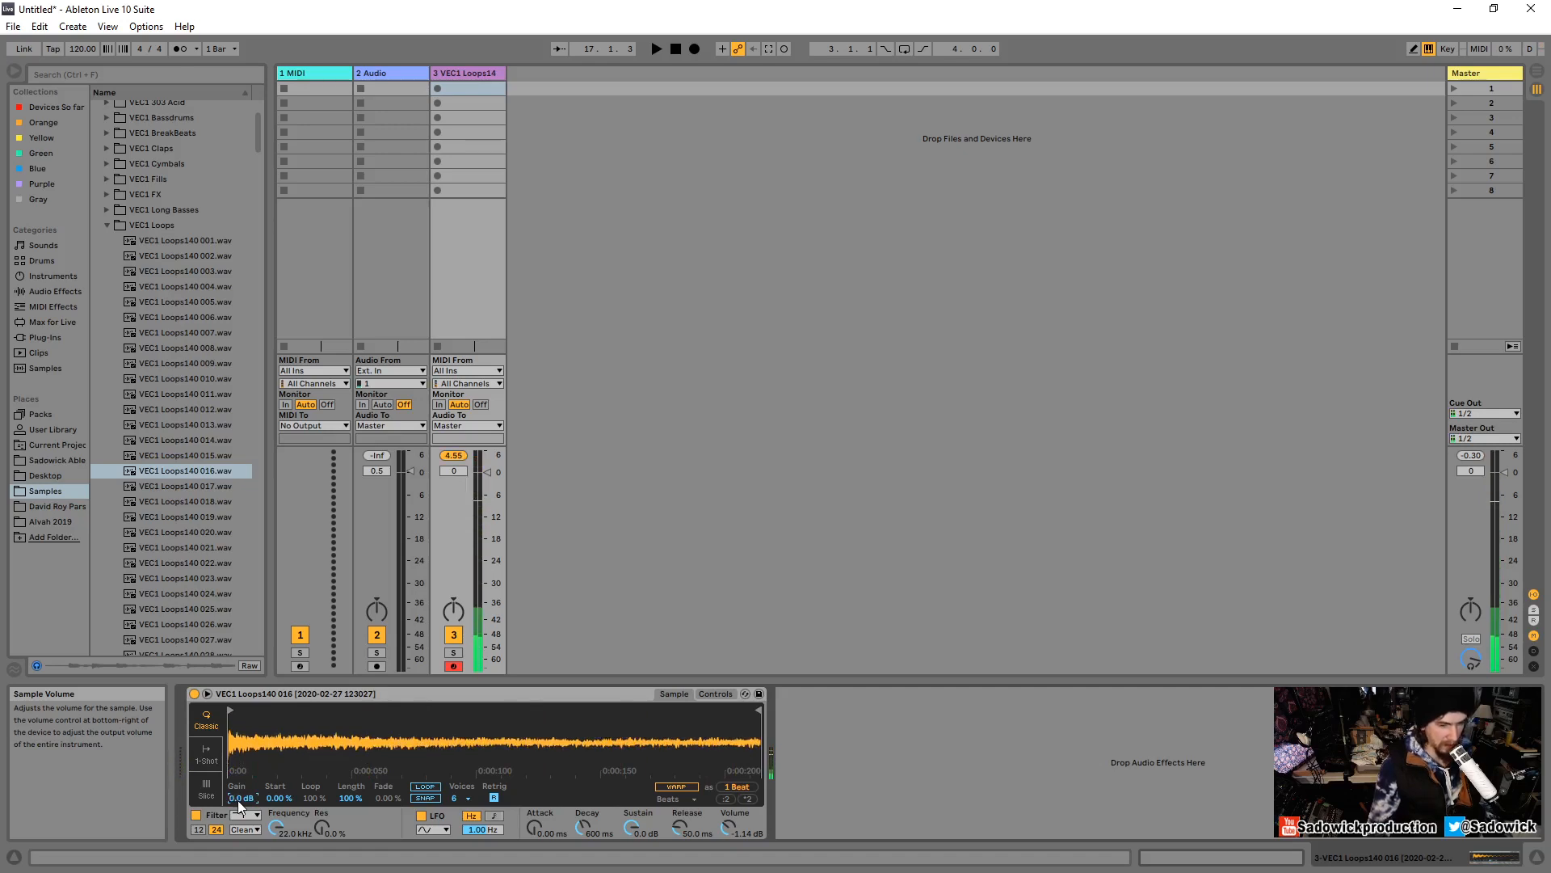
Try Start offsets such as 28.9 % and 49.2 % and different start marker positions, returning both to the sample's beginning.
{"action": "left_click", "coordinate": [274, 798]}
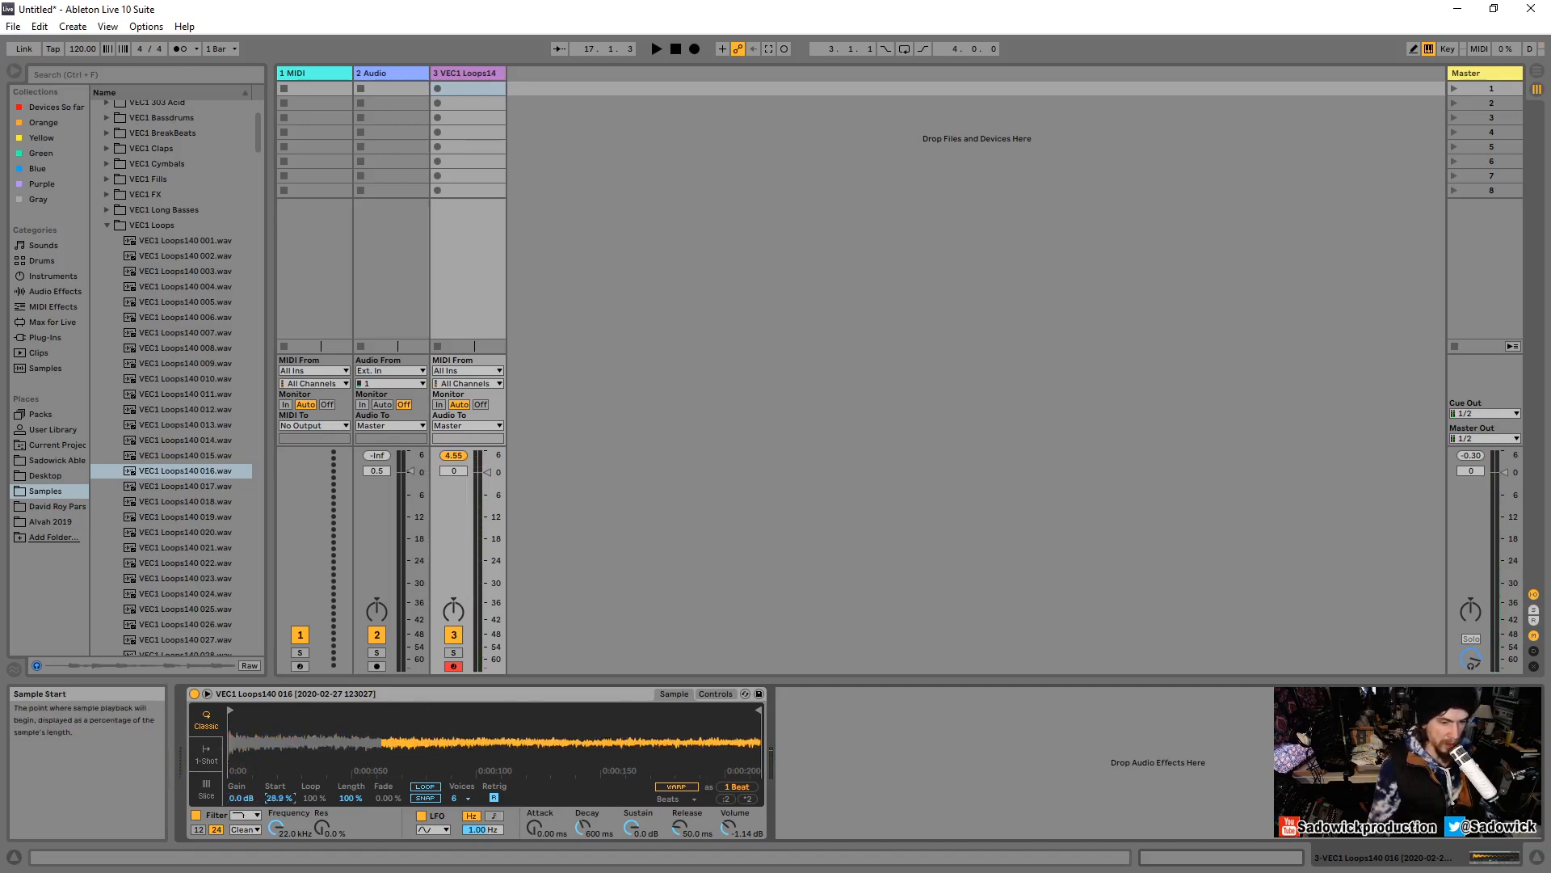
{"action": "mouse_move", "coordinate": [231, 711]}
{"action": "left_mouse_down"}
{"action": "mouse_move", "coordinate": [380, 719]}
{"action": "mouse_move", "coordinate": [347, 708]}
{"action": "left_mouse_up"}
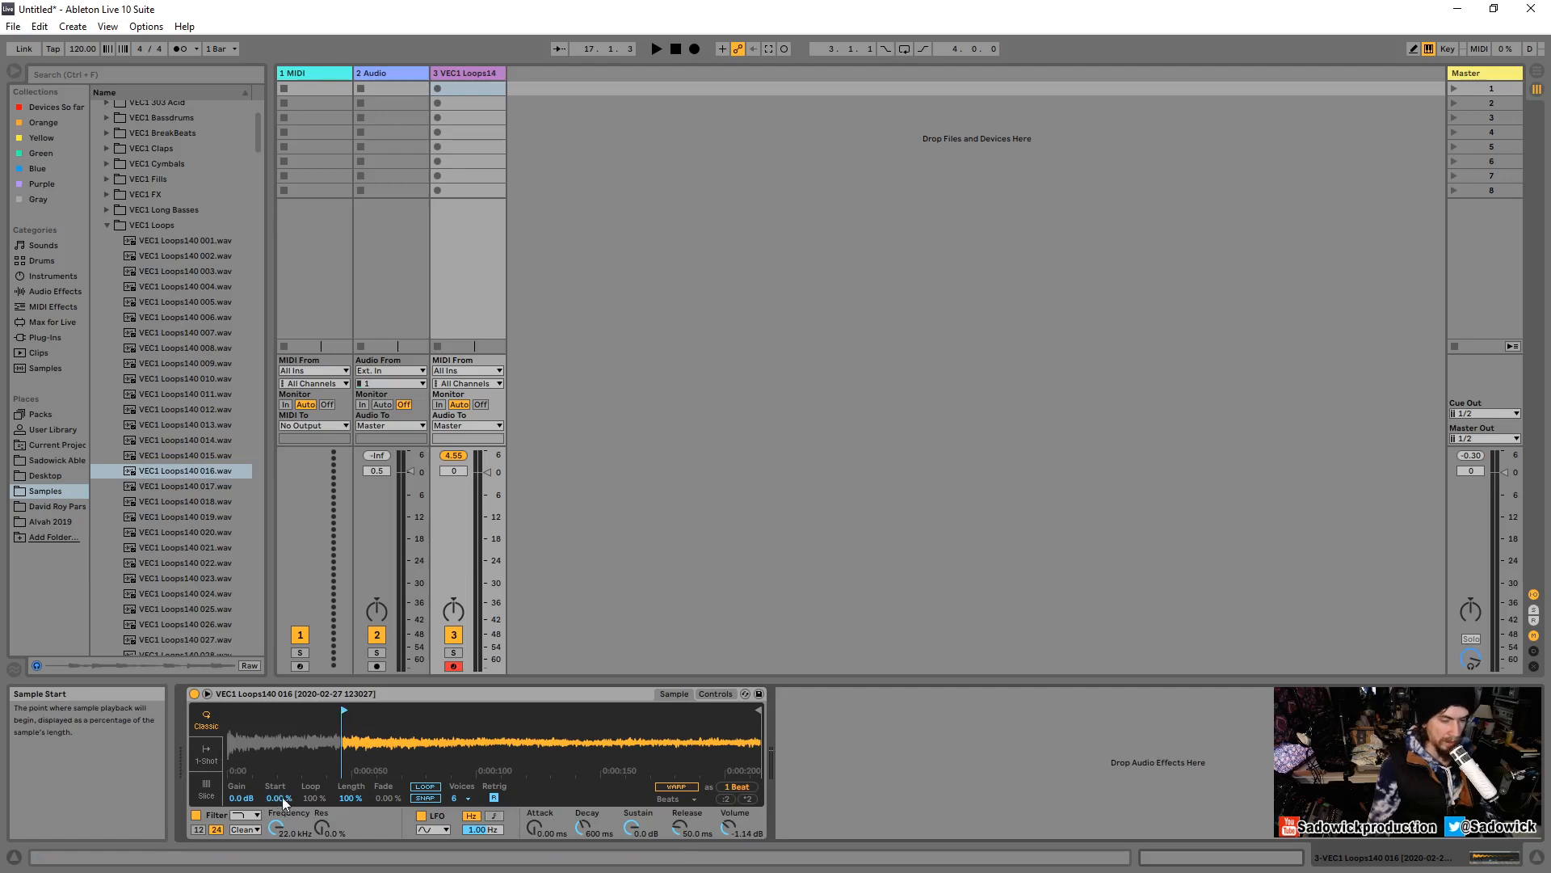
{"action": "mouse_move", "coordinate": [279, 799]}
{"action": "left_mouse_down"}
{"action": "mouse_move", "coordinate": [279, 782]}
{"action": "mouse_move", "coordinate": [280, 808]}
{"action": "left_mouse_up"}
{"action": "mouse_move", "coordinate": [348, 712]}
{"action": "left_mouse_down"}
{"action": "mouse_move", "coordinate": [368, 713]}
{"action": "mouse_move", "coordinate": [329, 712]}
{"action": "mouse_move", "coordinate": [364, 724]}
{"action": "left_mouse_up"}
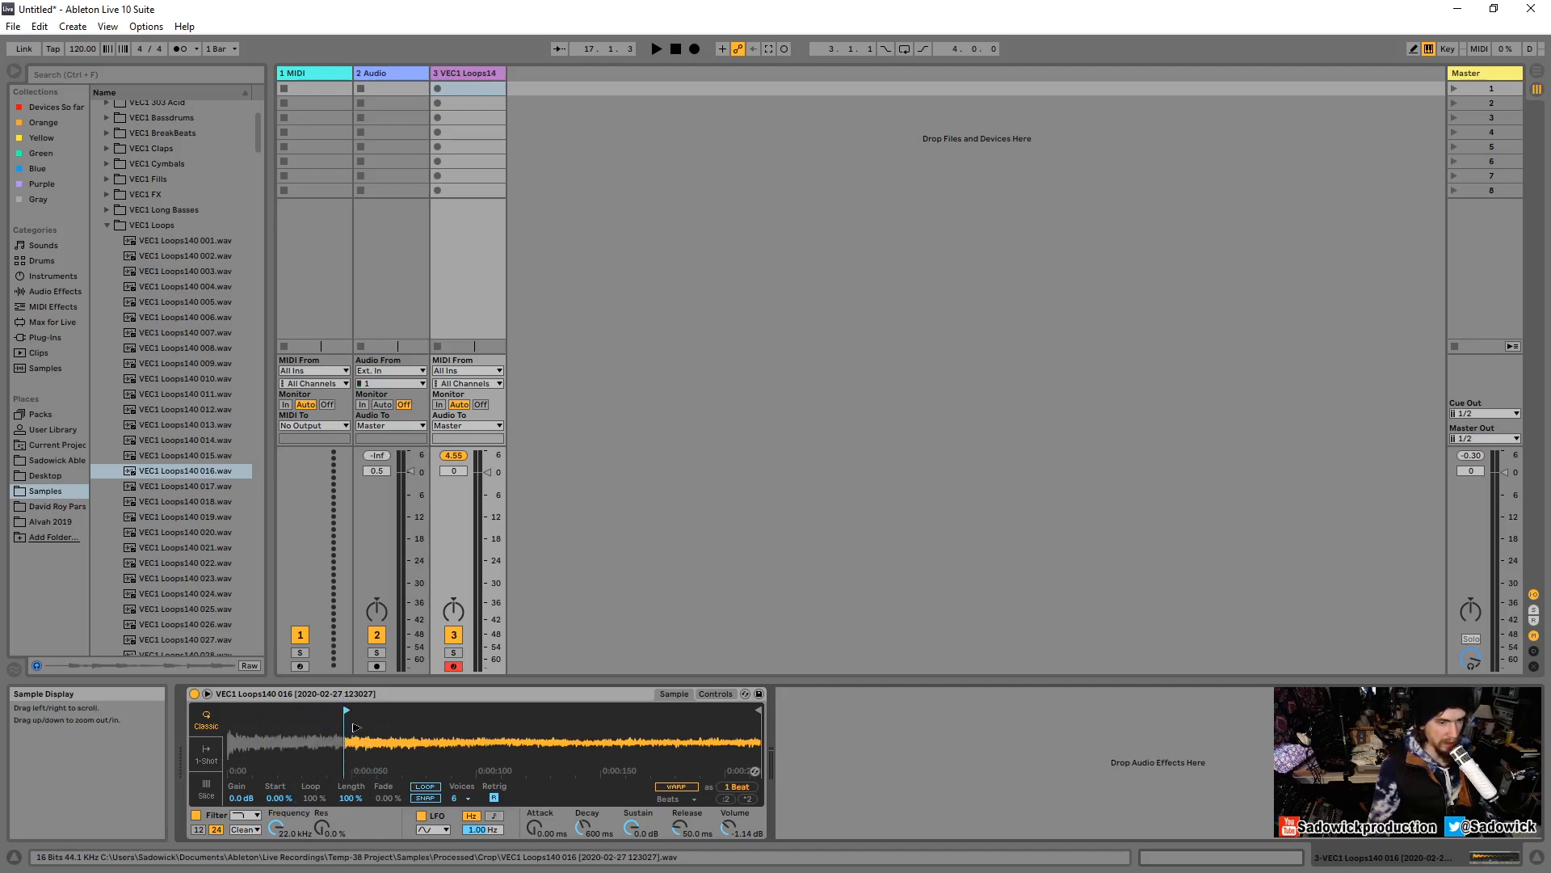
{"action": "mouse_move", "coordinate": [278, 797]}
{"action": "left_mouse_down"}
{"action": "mouse_move", "coordinate": [278, 768]}
{"action": "mouse_move", "coordinate": [279, 800]}
{"action": "left_mouse_up"}
{"action": "left_click_drag", "start_coordinate": [353, 712], "coordinate": [324, 714]}
{"action": "left_click_drag", "start_coordinate": [290, 789], "coordinate": [290, 725]}
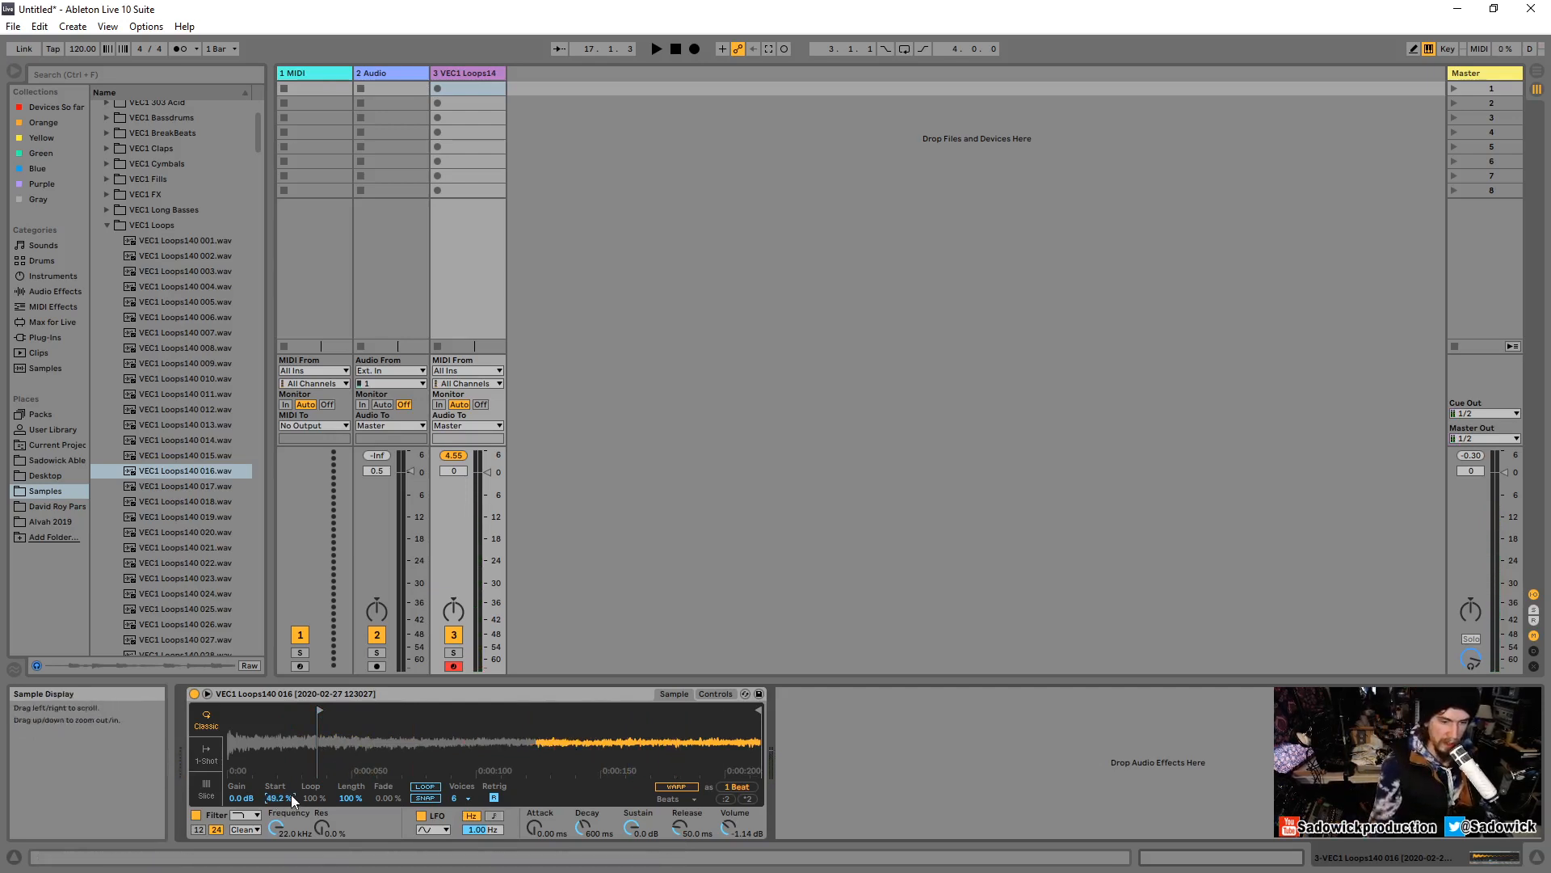
{"action": "left_click_drag", "start_coordinate": [279, 797], "coordinate": [279, 840]}
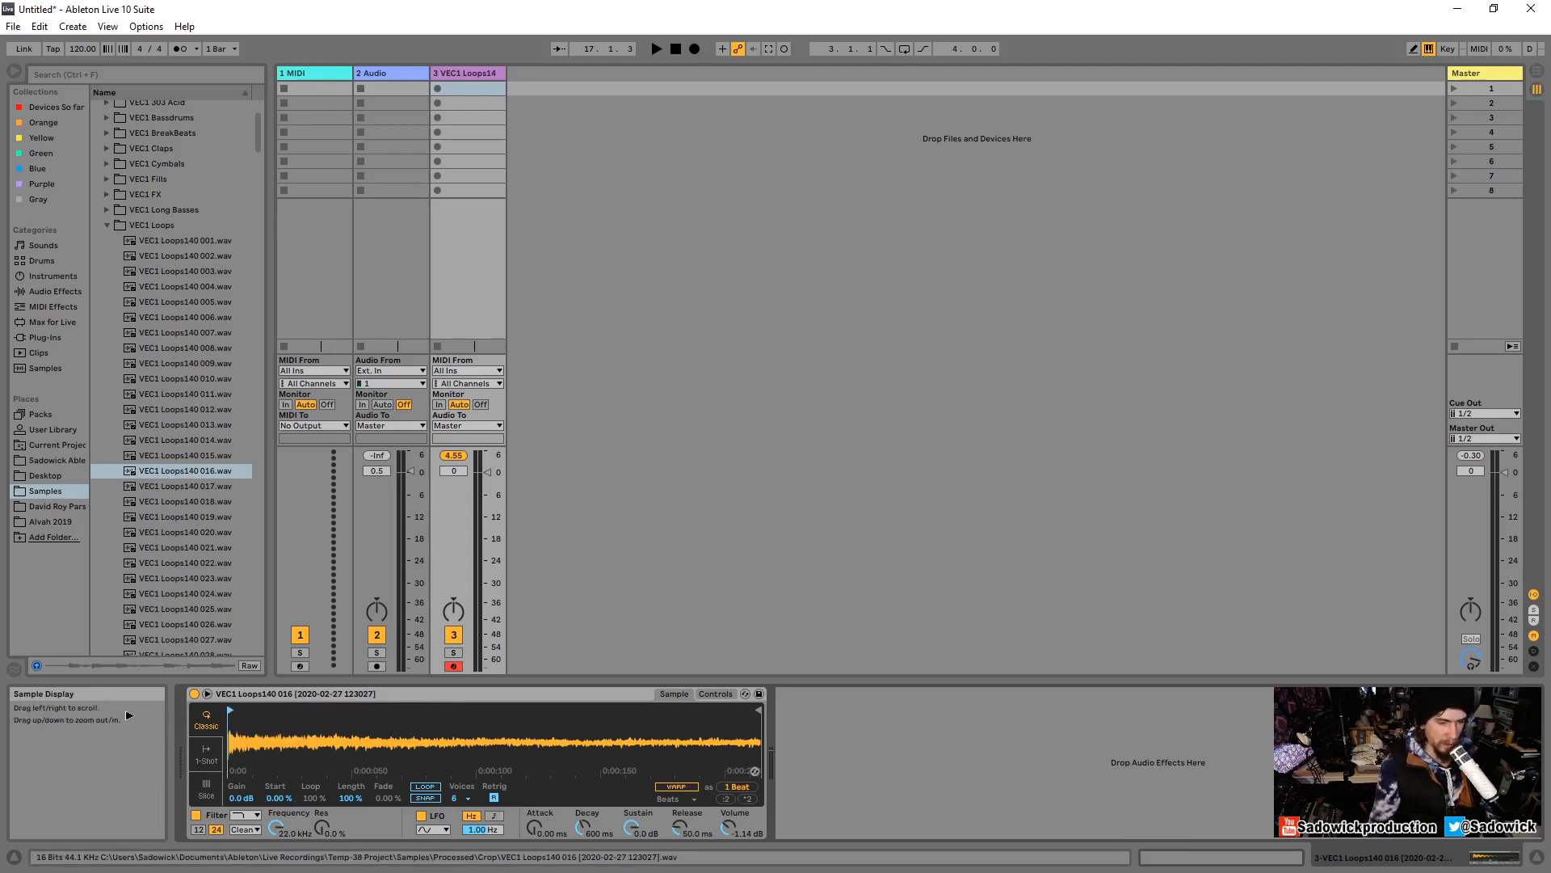
Sweep the sample's Start and Length values and return them to 0.00 % and 100 %.
{"action": "left_click_drag", "start_coordinate": [278, 800], "coordinate": [351, 759]}
{"action": "left_click", "coordinate": [279, 798]}
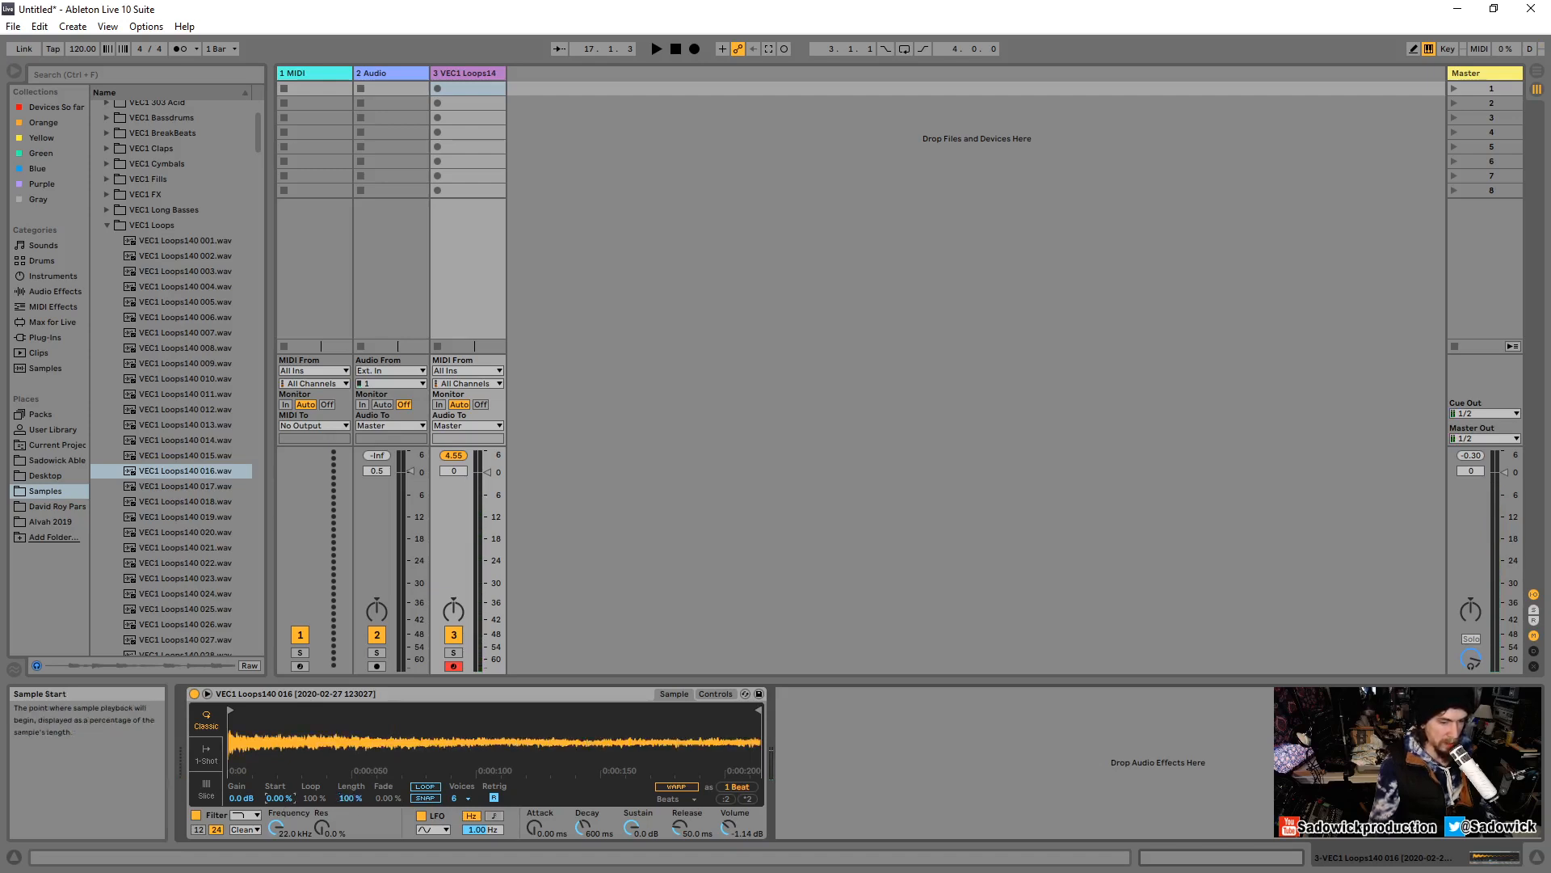
{"action": "left_click", "coordinate": [350, 798]}
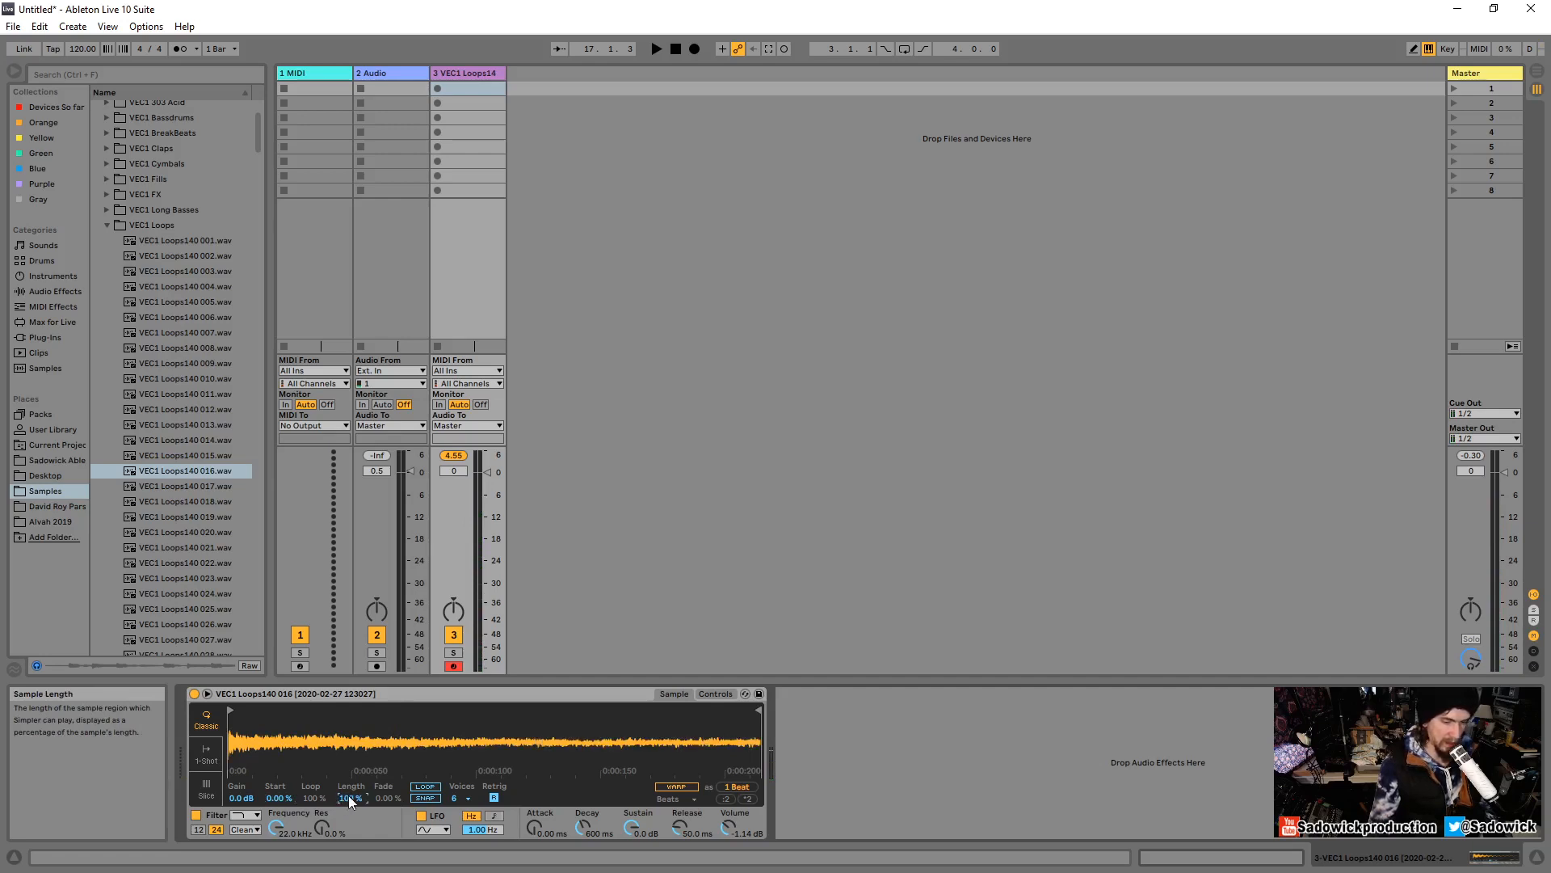
{"action": "mouse_move", "coordinate": [347, 795]}
{"action": "left_mouse_down"}
{"action": "mouse_move", "coordinate": [347, 816]}
{"action": "mouse_move", "coordinate": [348, 776]}
{"action": "left_mouse_up"}
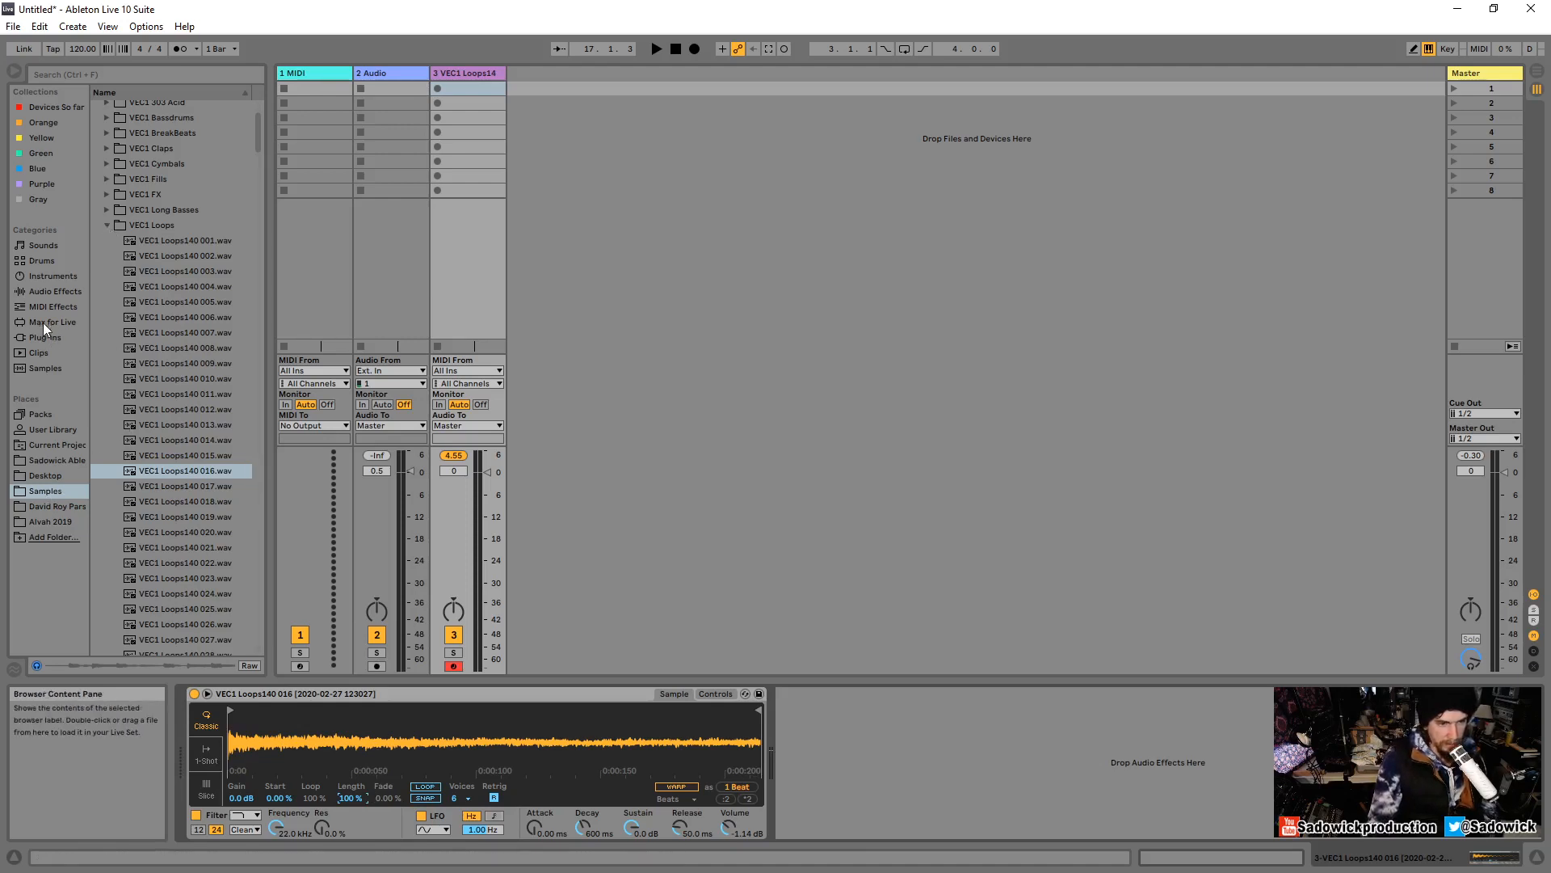
Audition several files in the Samples category, load A Hornet Pillow.wav into Simpler in place of the cropped loop, and test it with a note.
{"action": "left_click", "coordinate": [36, 368]}
{"action": "left_click", "coordinate": [148, 480]}
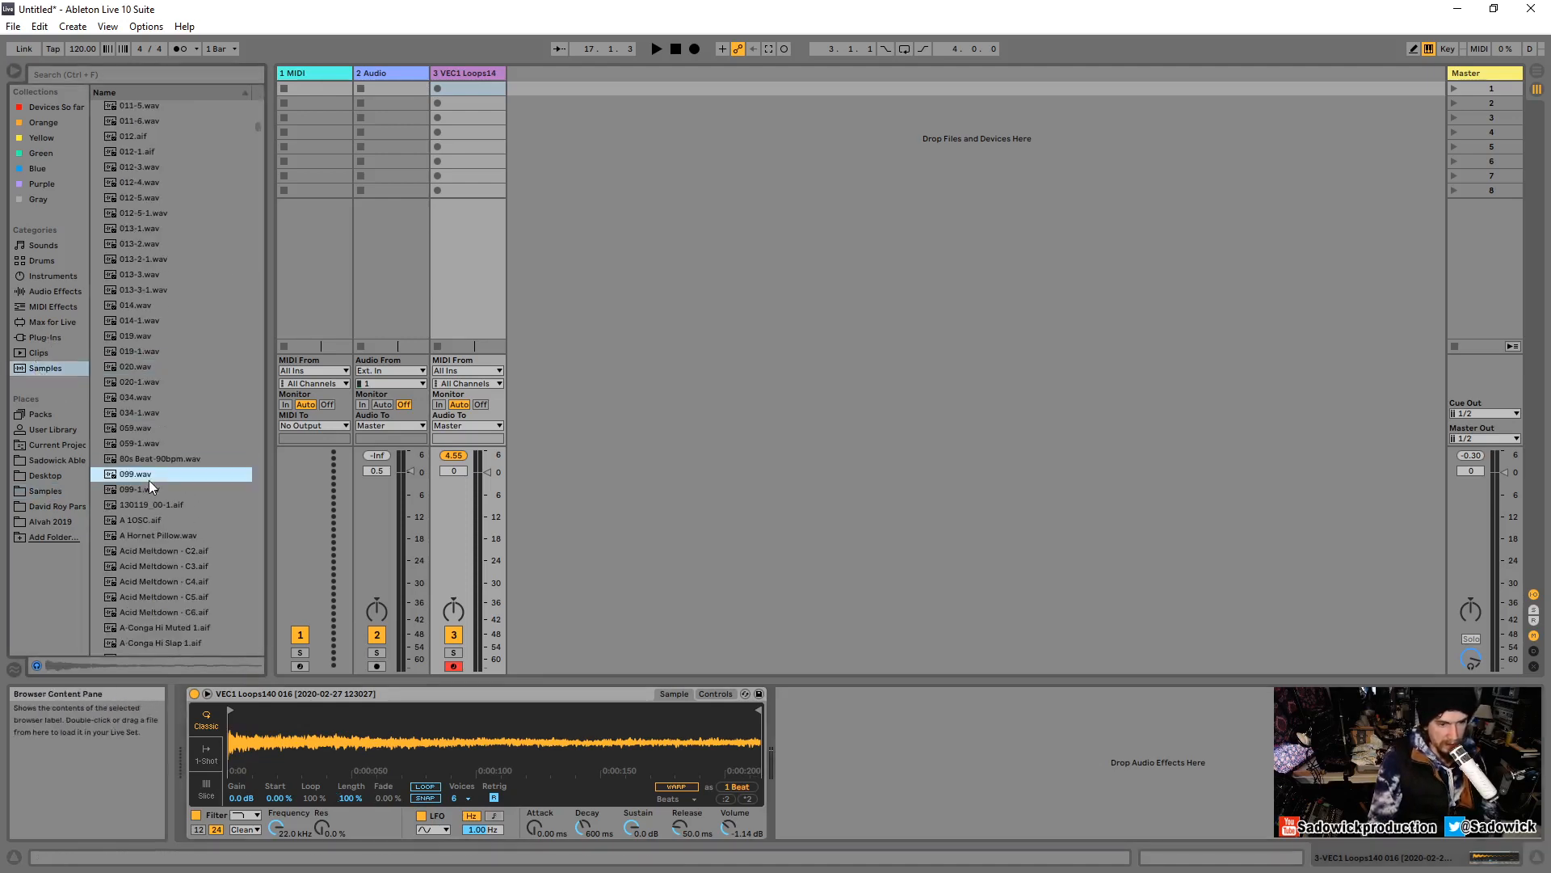
{"action": "key", "text": "Down"}
{"action": "key", "text": "Down"}
{"action": "key", "text": "Down"}
{"action": "left_click", "coordinate": [175, 535]}
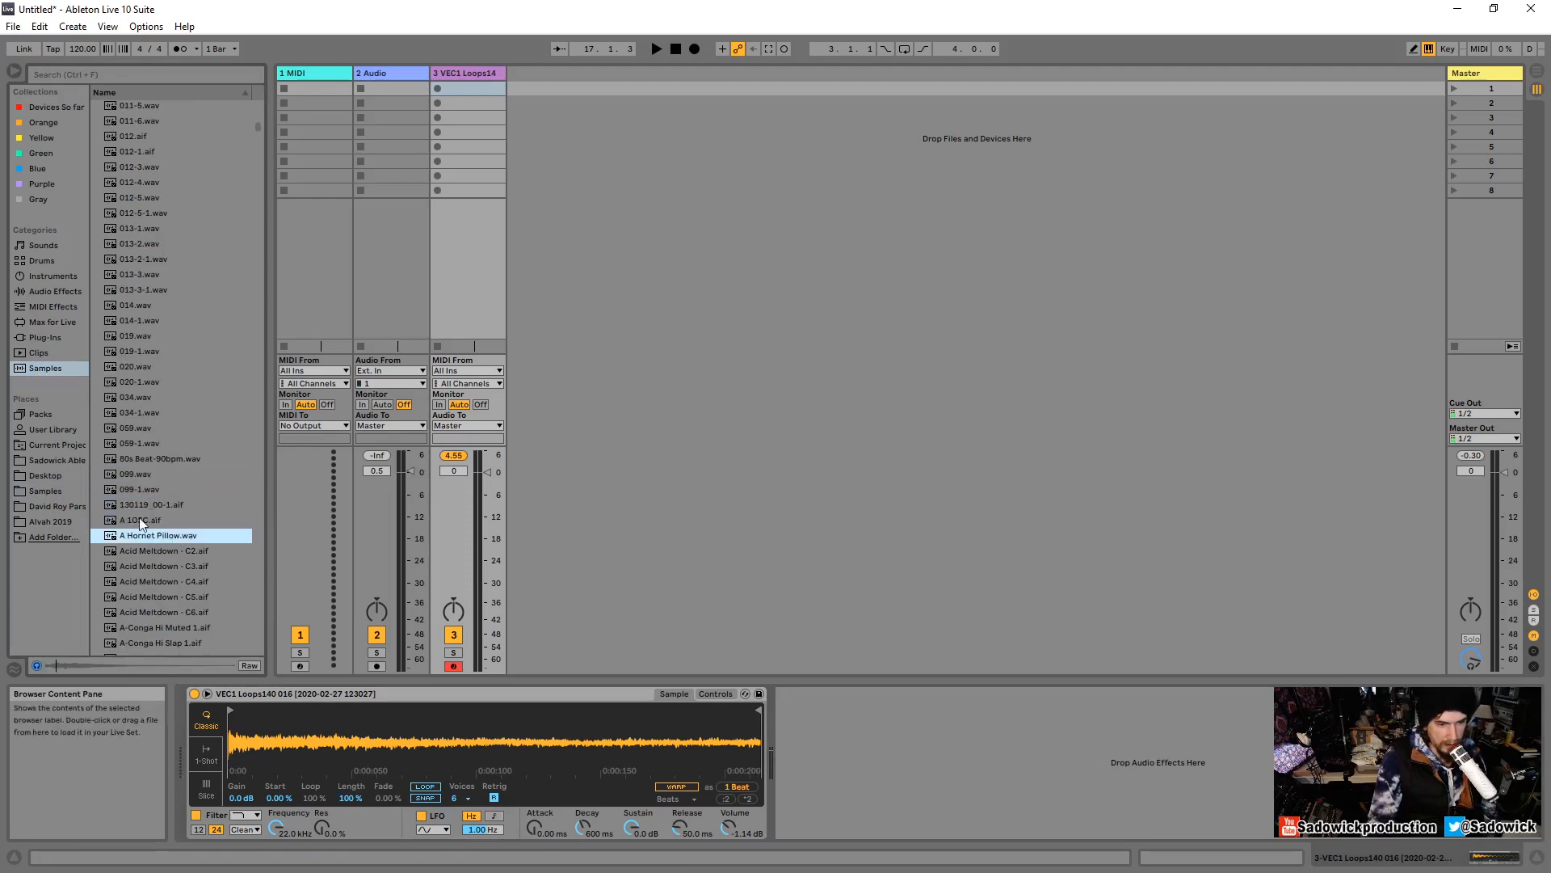
{"action": "left_click_drag", "start_coordinate": [139, 536], "coordinate": [416, 743]}
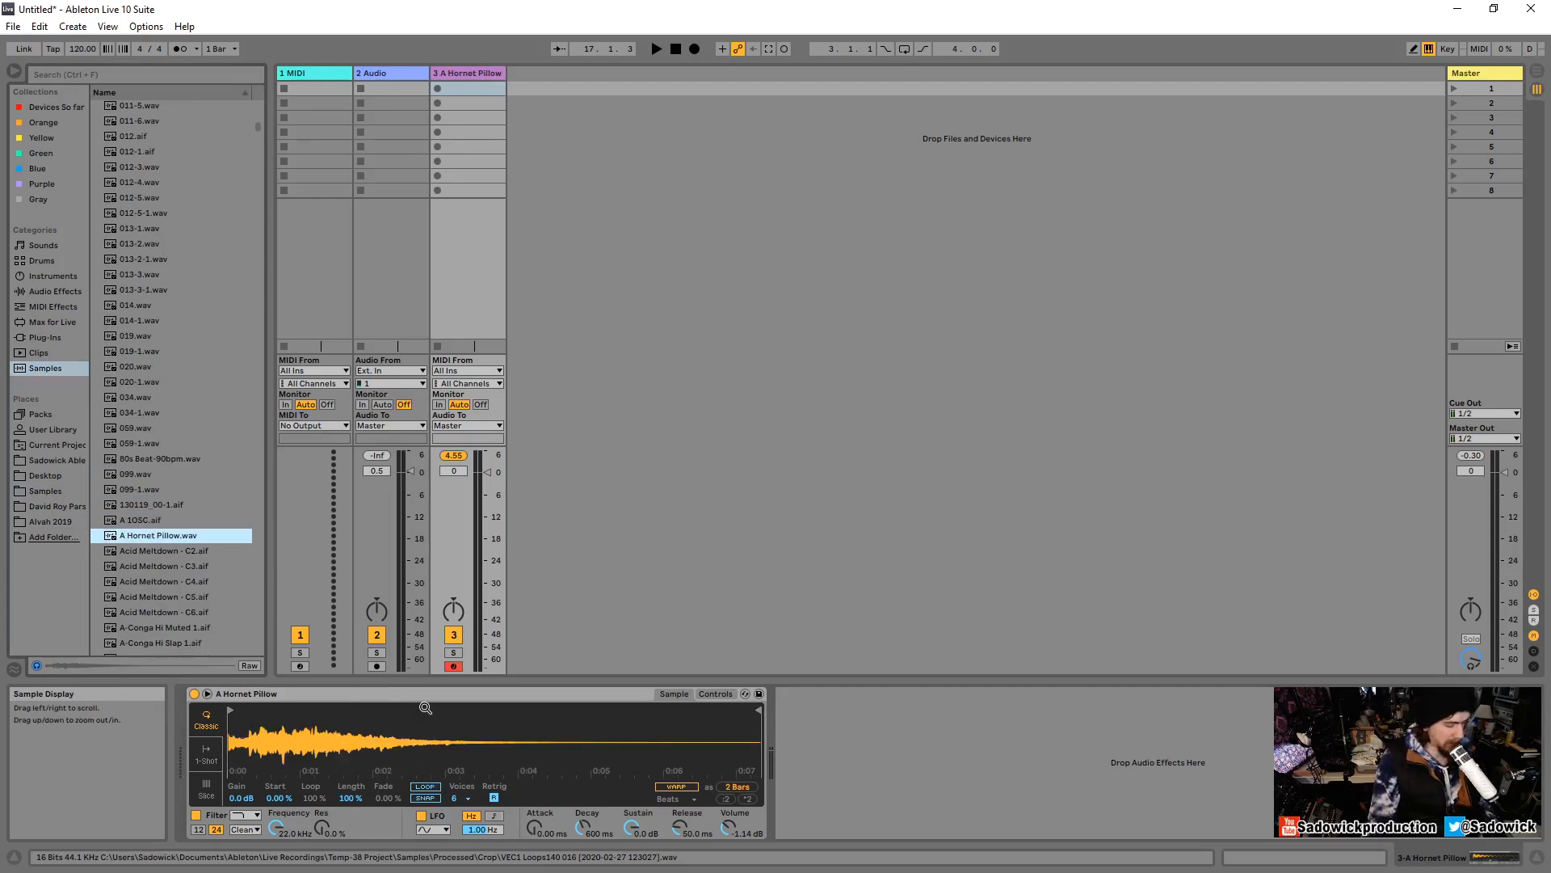
{"action": "key", "text": "a"}
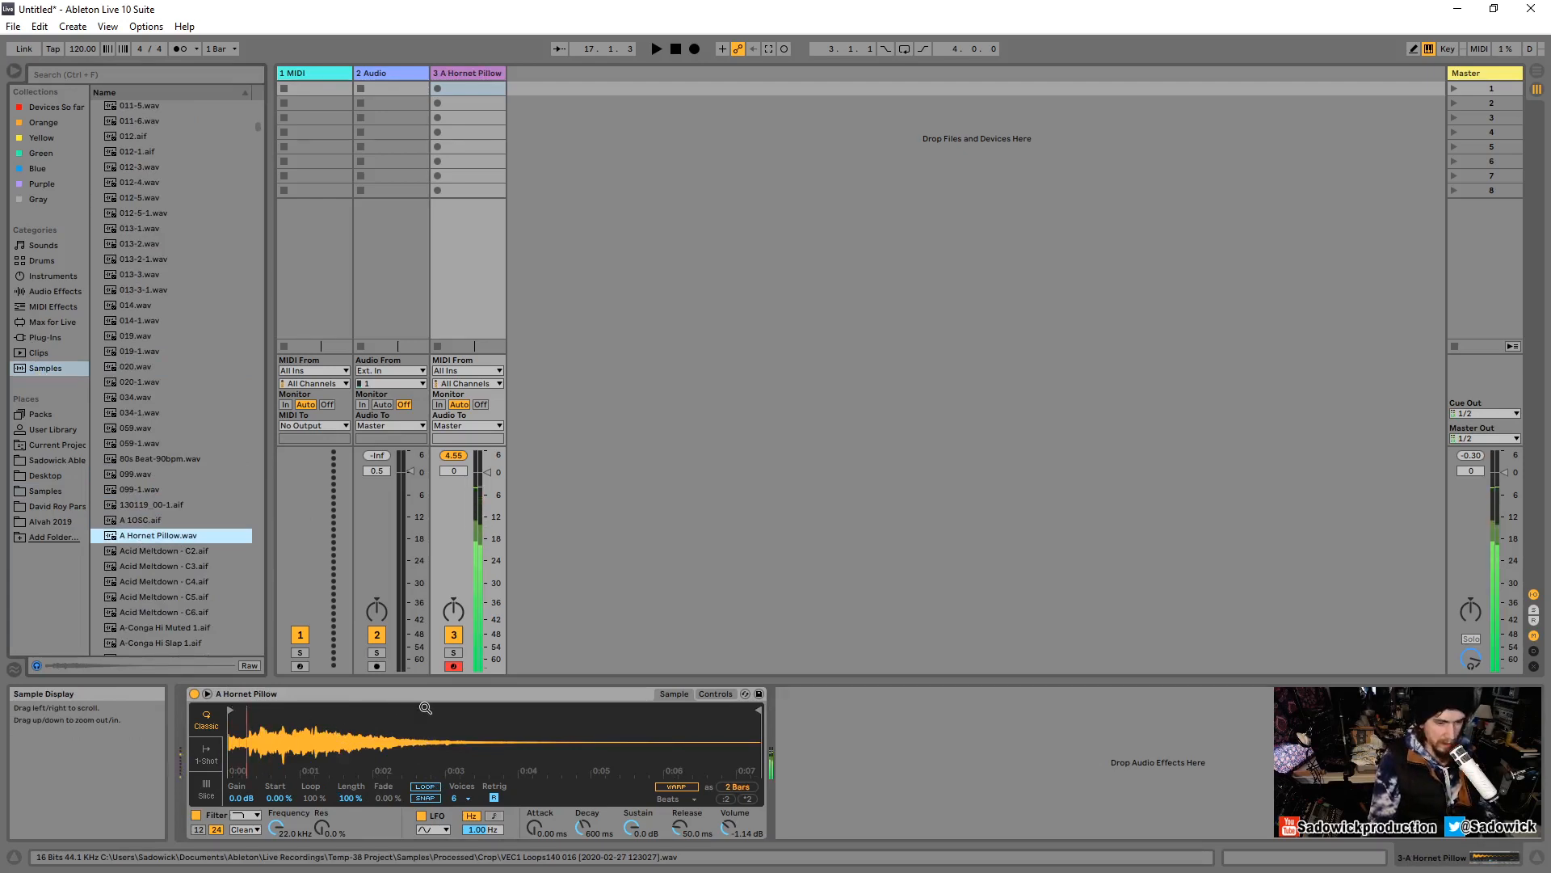
Try a Start offset of 24.2 % while playing a note, then reset it to 0.00 % and play again.
{"action": "left_click_drag", "start_coordinate": [278, 797], "coordinate": [277, 770]}
{"action": "key", "text": "a"}
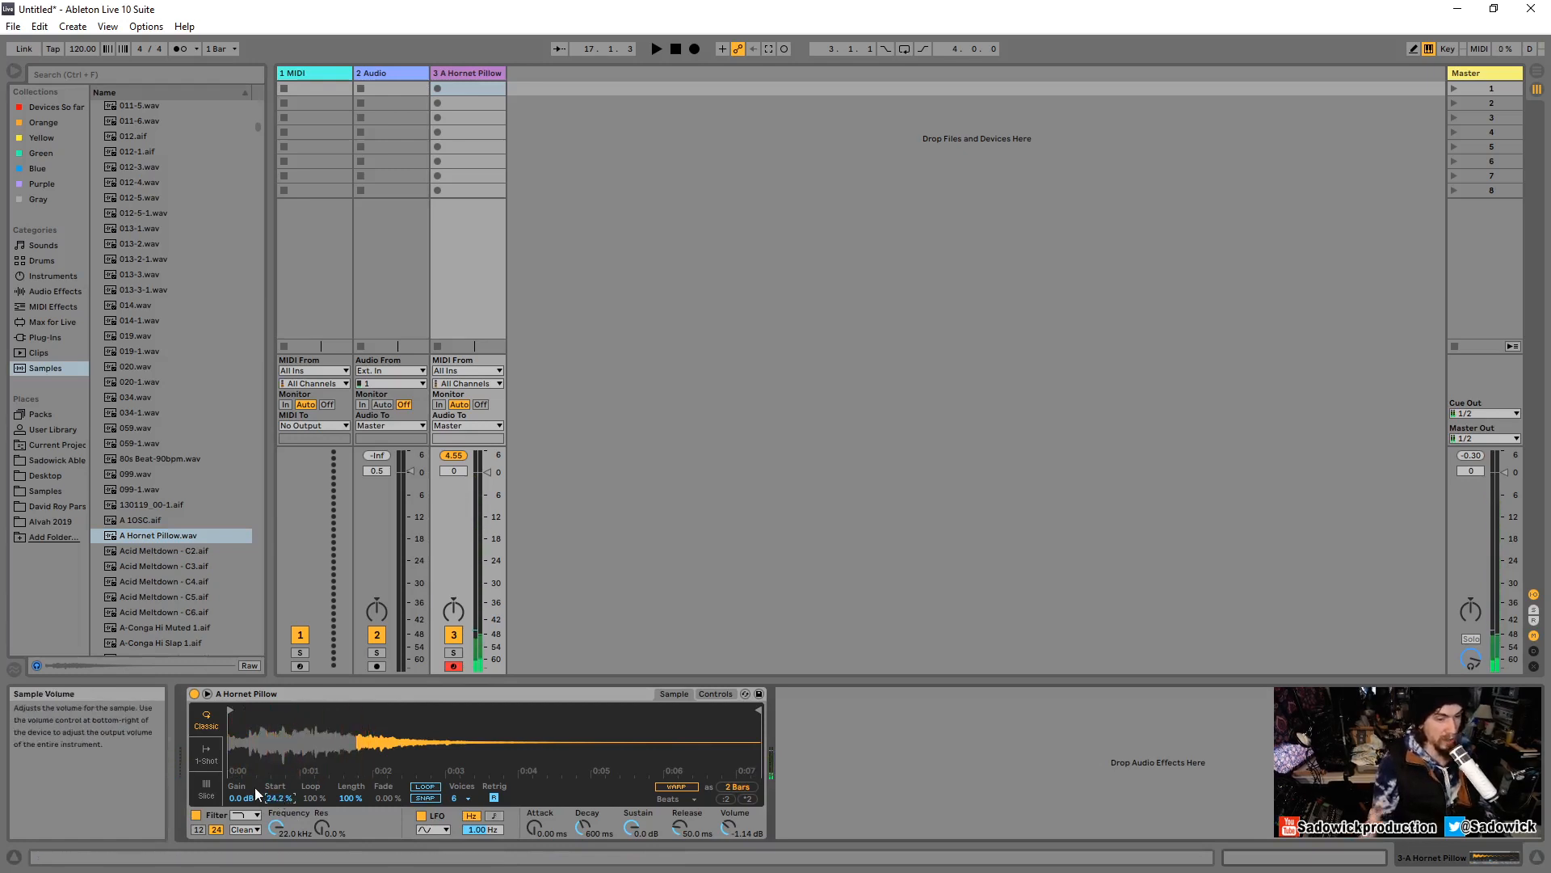
{"action": "key", "text": "Delete"}
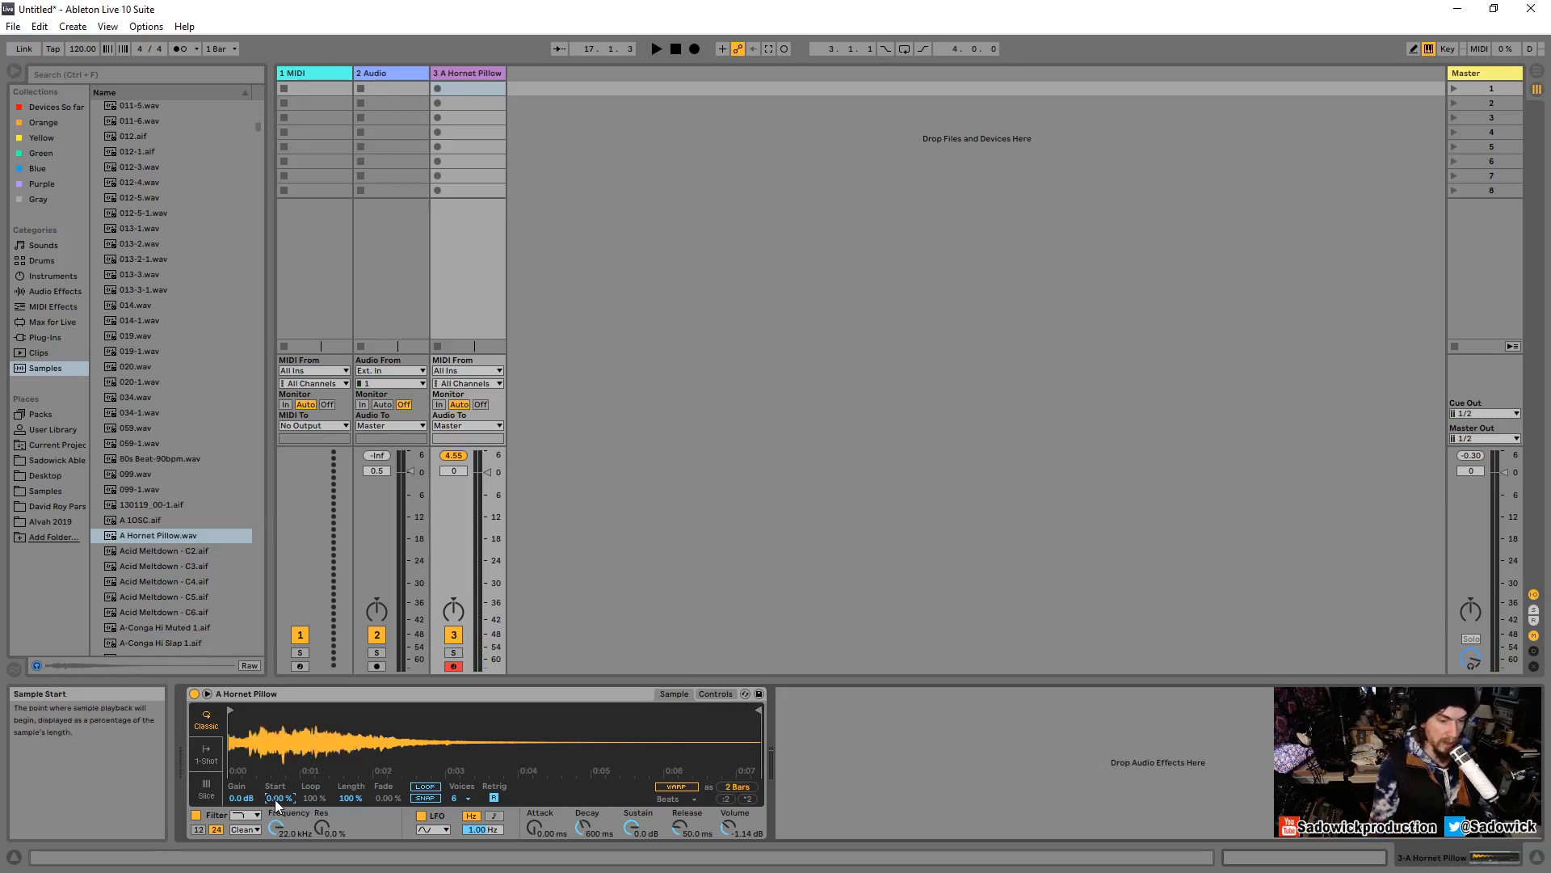
{"action": "key", "text": "a"}
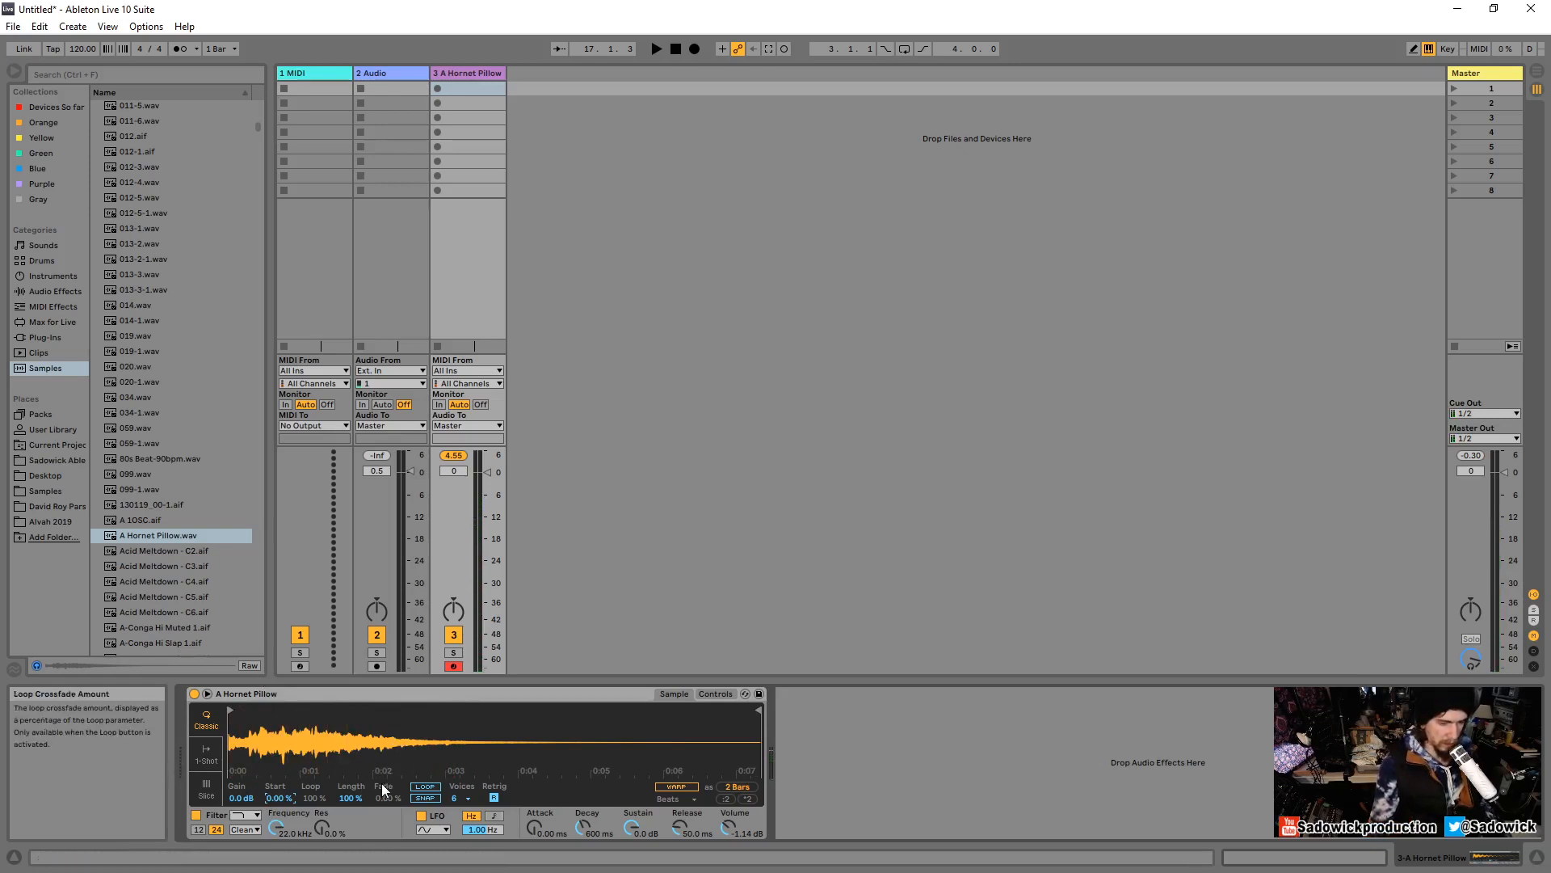
Turn on looping for the A Hornet Pillow sample, toggling it off and on to compare the display.
{"action": "left_click", "coordinate": [425, 787]}
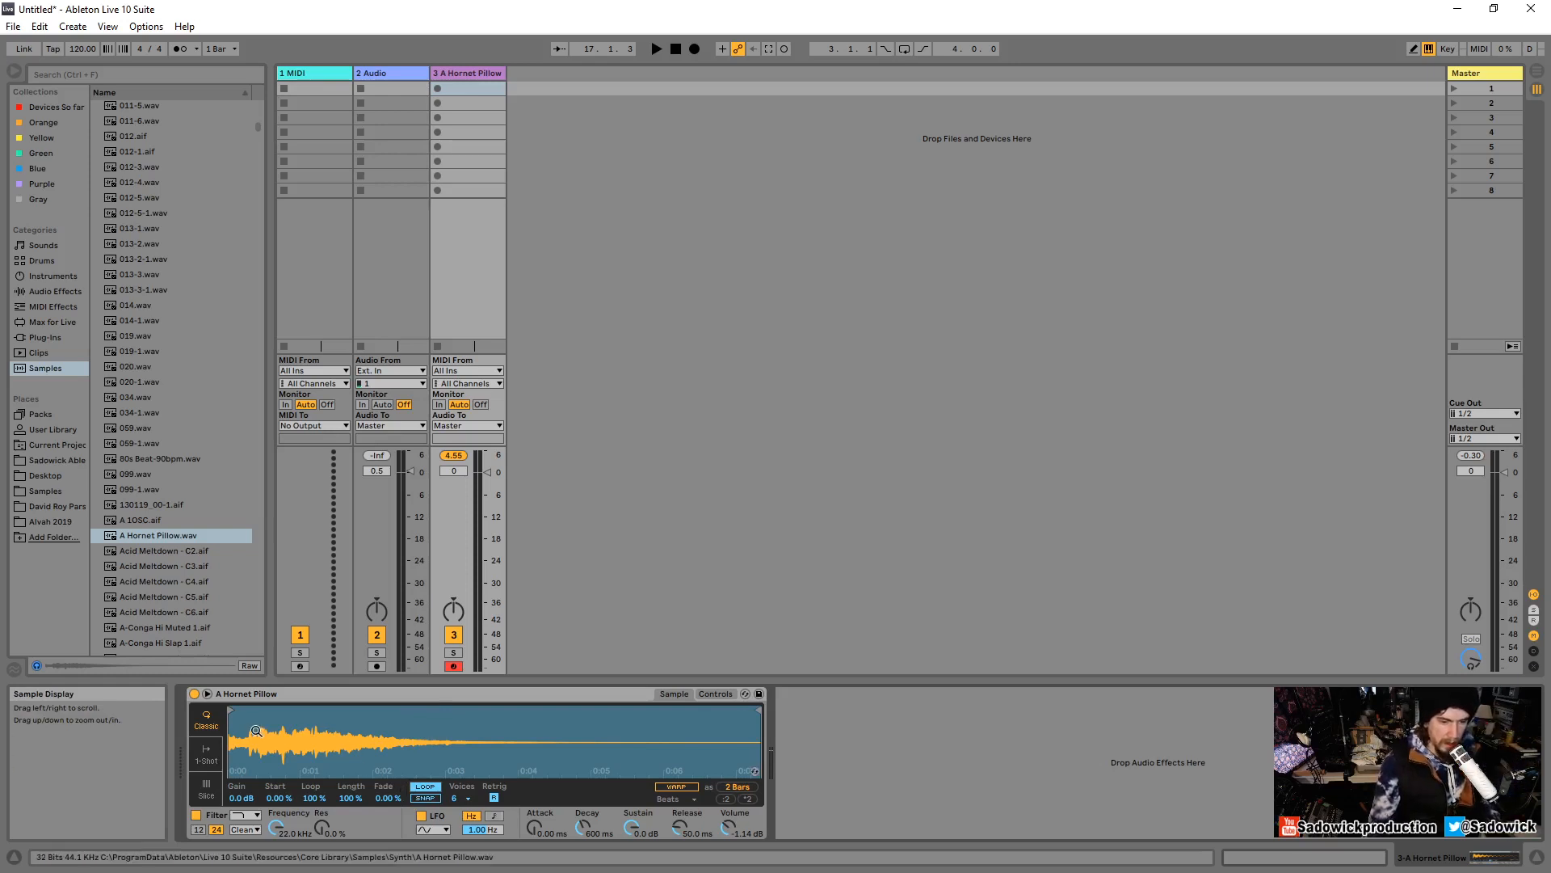
{"action": "left_click", "coordinate": [278, 797]}
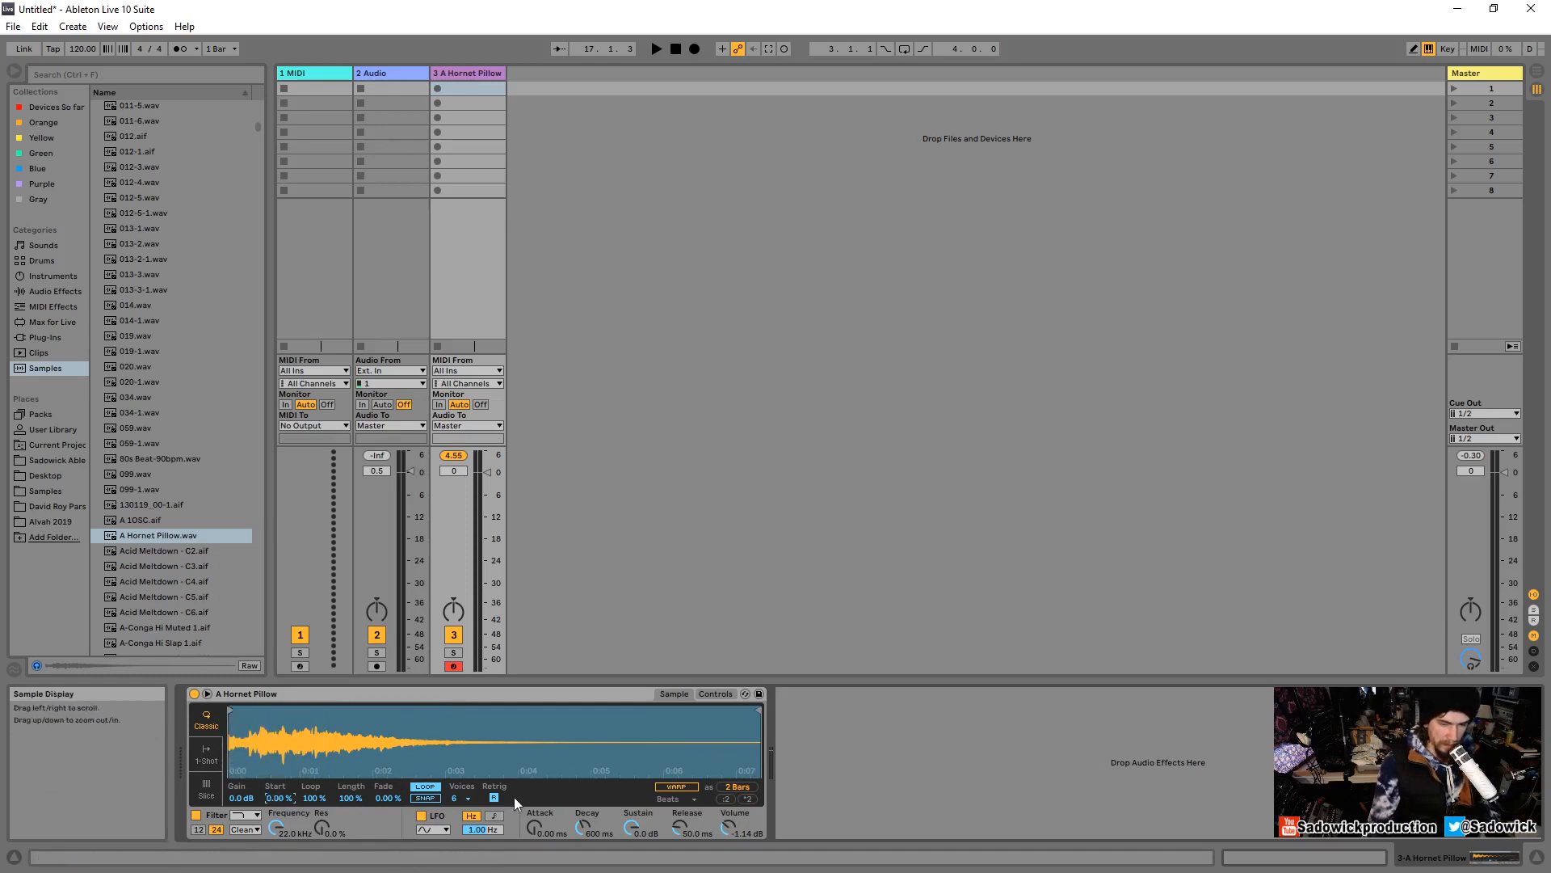
{"action": "left_click", "coordinate": [426, 789]}
{"action": "left_click", "coordinate": [425, 787]}
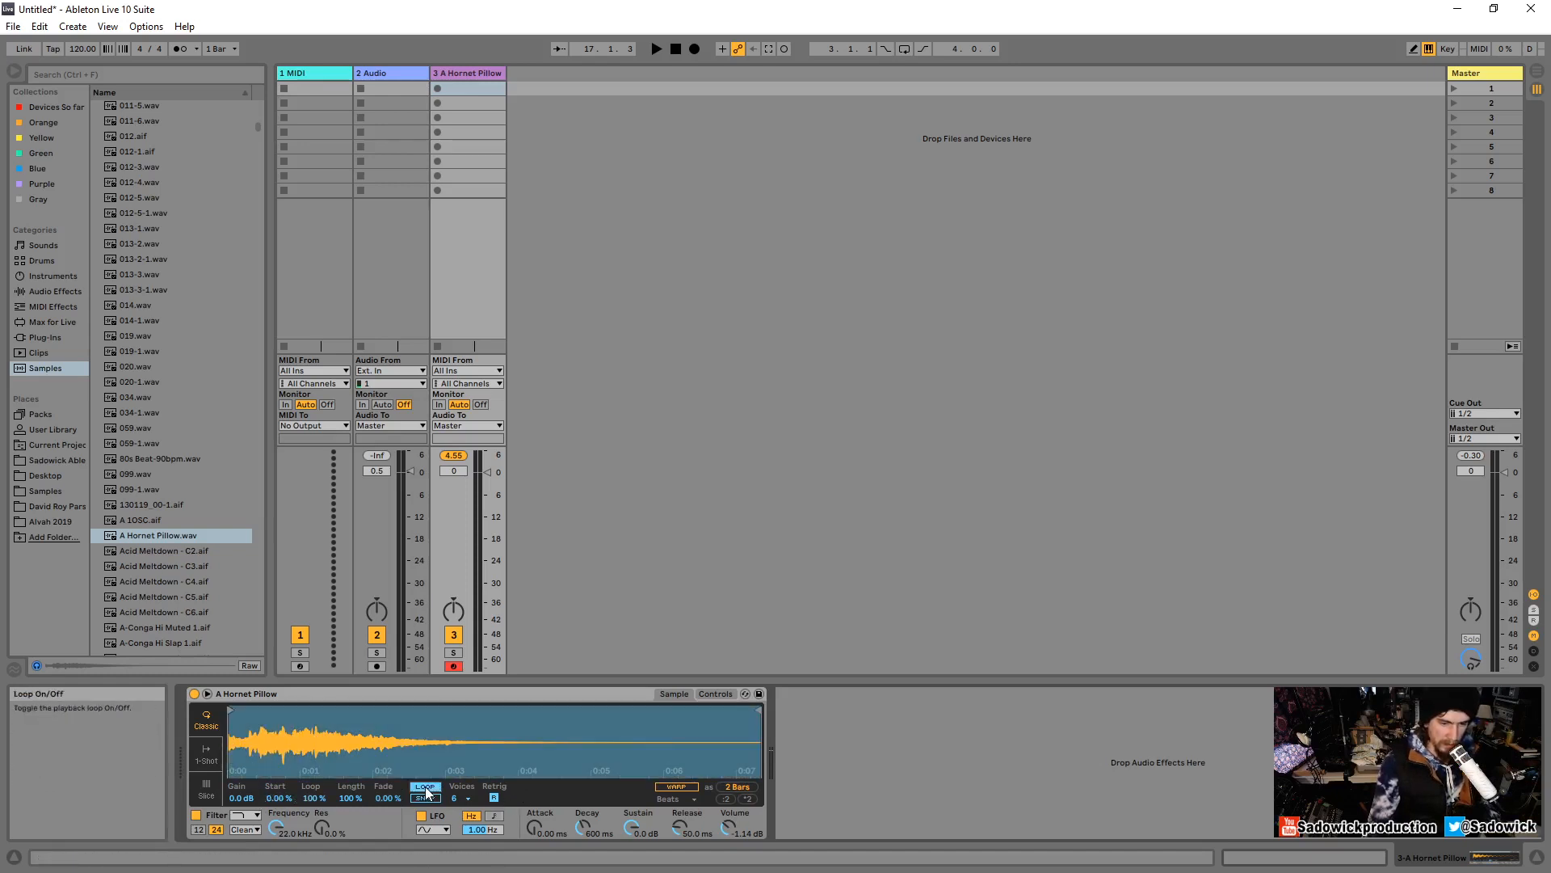
{"action": "left_click", "coordinate": [425, 787]}
{"action": "left_click", "coordinate": [425, 787]}
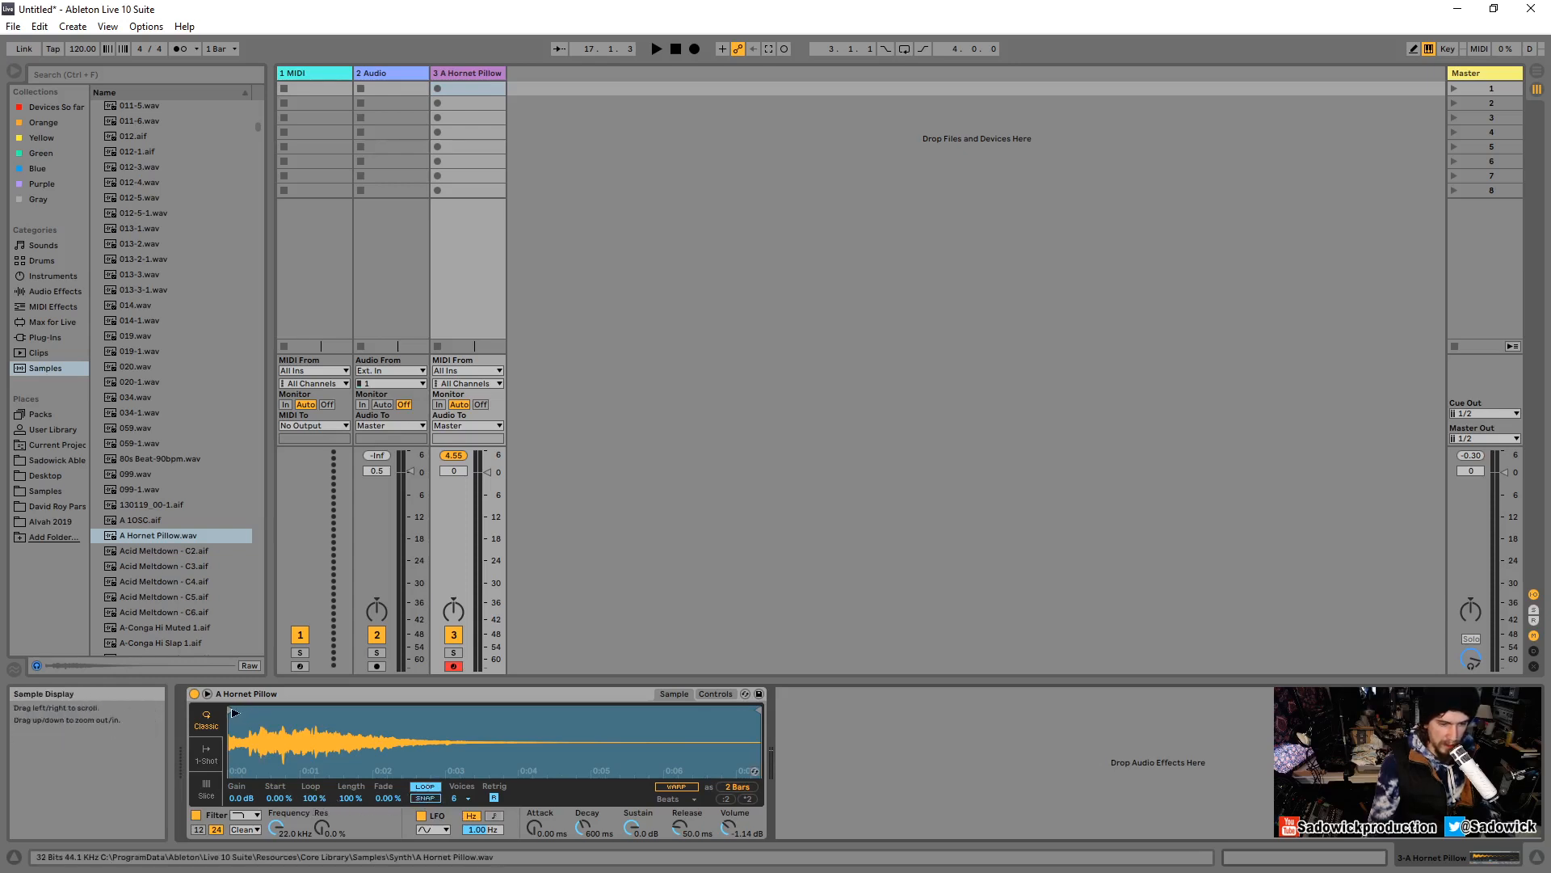
Narrow the looped region to a short section of the loud early part using the start and end markers, and test it with a note.
{"action": "mouse_move", "coordinate": [234, 712]}
{"action": "left_mouse_down"}
{"action": "mouse_move", "coordinate": [296, 712]}
{"action": "mouse_move", "coordinate": [278, 712]}
{"action": "left_mouse_up"}
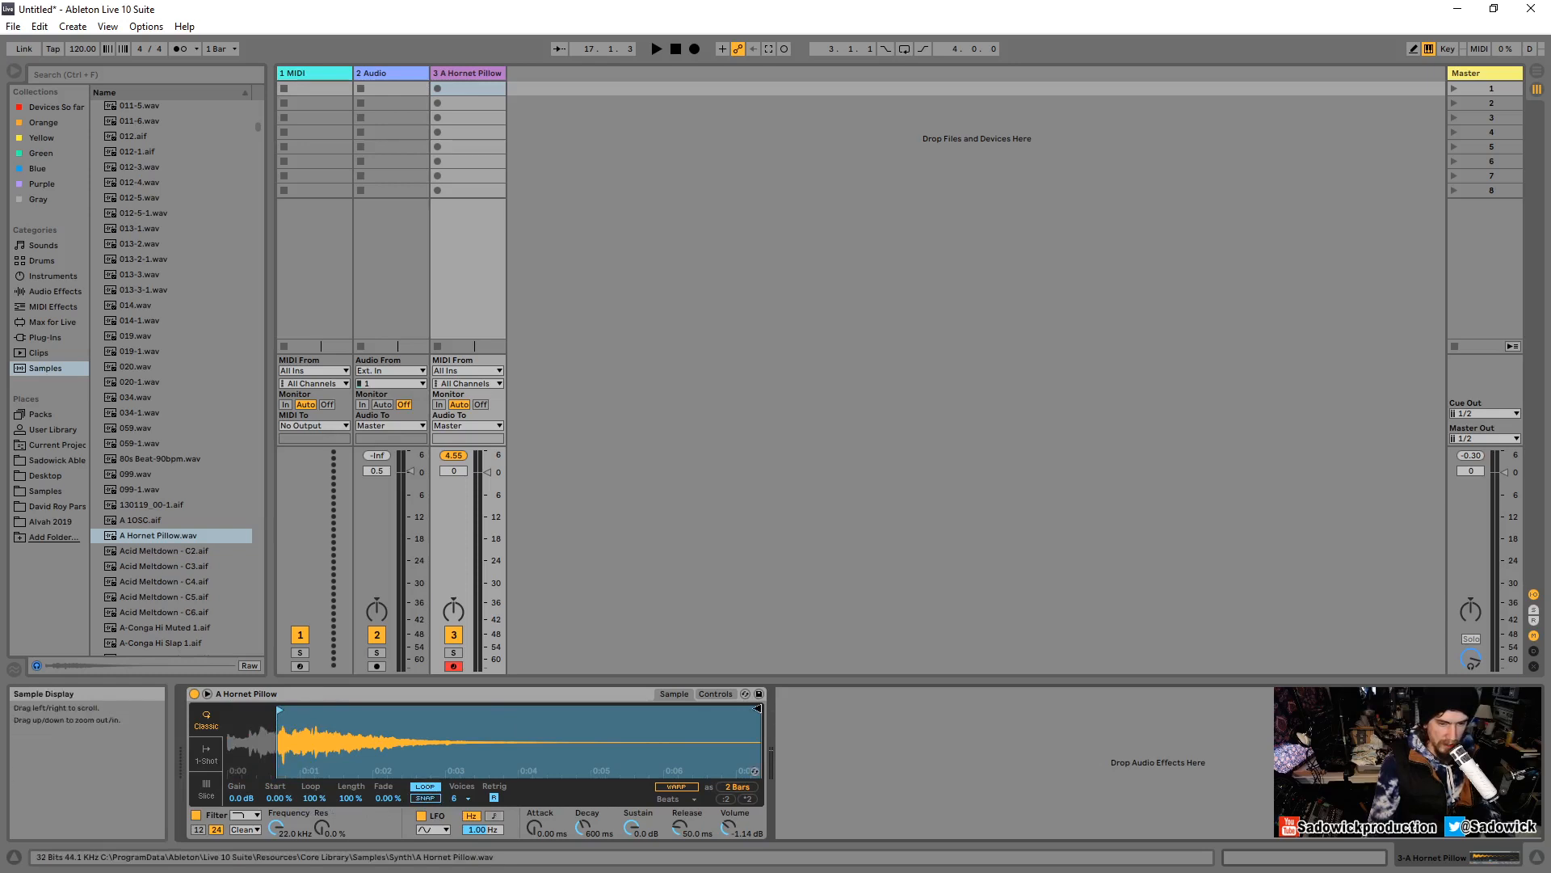
{"action": "mouse_move", "coordinate": [757, 708]}
{"action": "left_mouse_down"}
{"action": "mouse_move", "coordinate": [350, 709]}
{"action": "mouse_move", "coordinate": [318, 768]}
{"action": "left_mouse_up"}
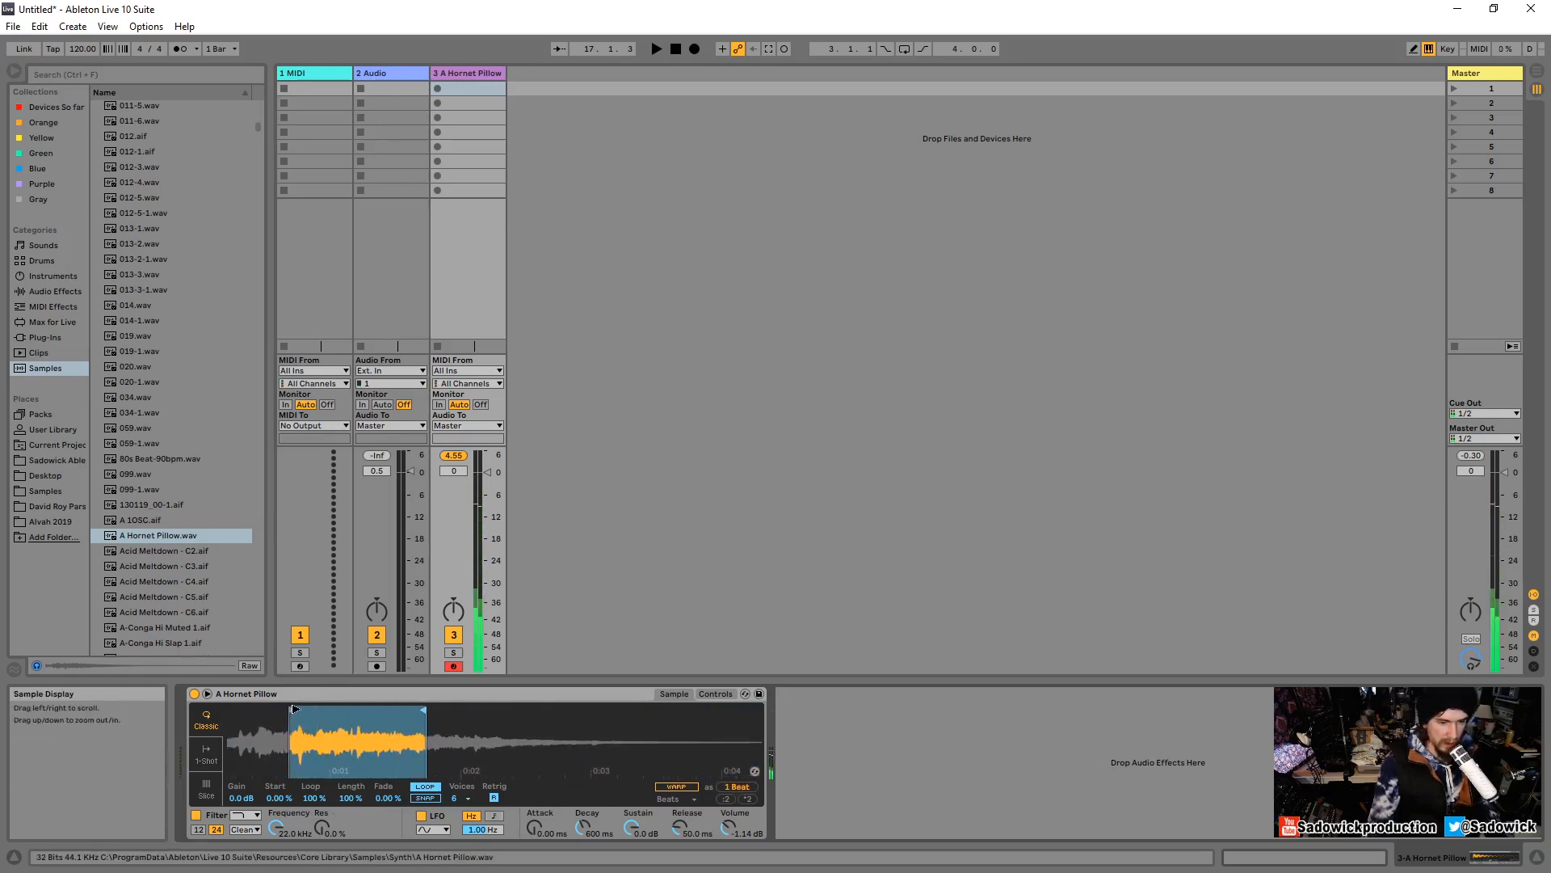
{"action": "left_click_drag", "start_coordinate": [295, 709], "coordinate": [323, 712]}
{"action": "key", "text": "a"}
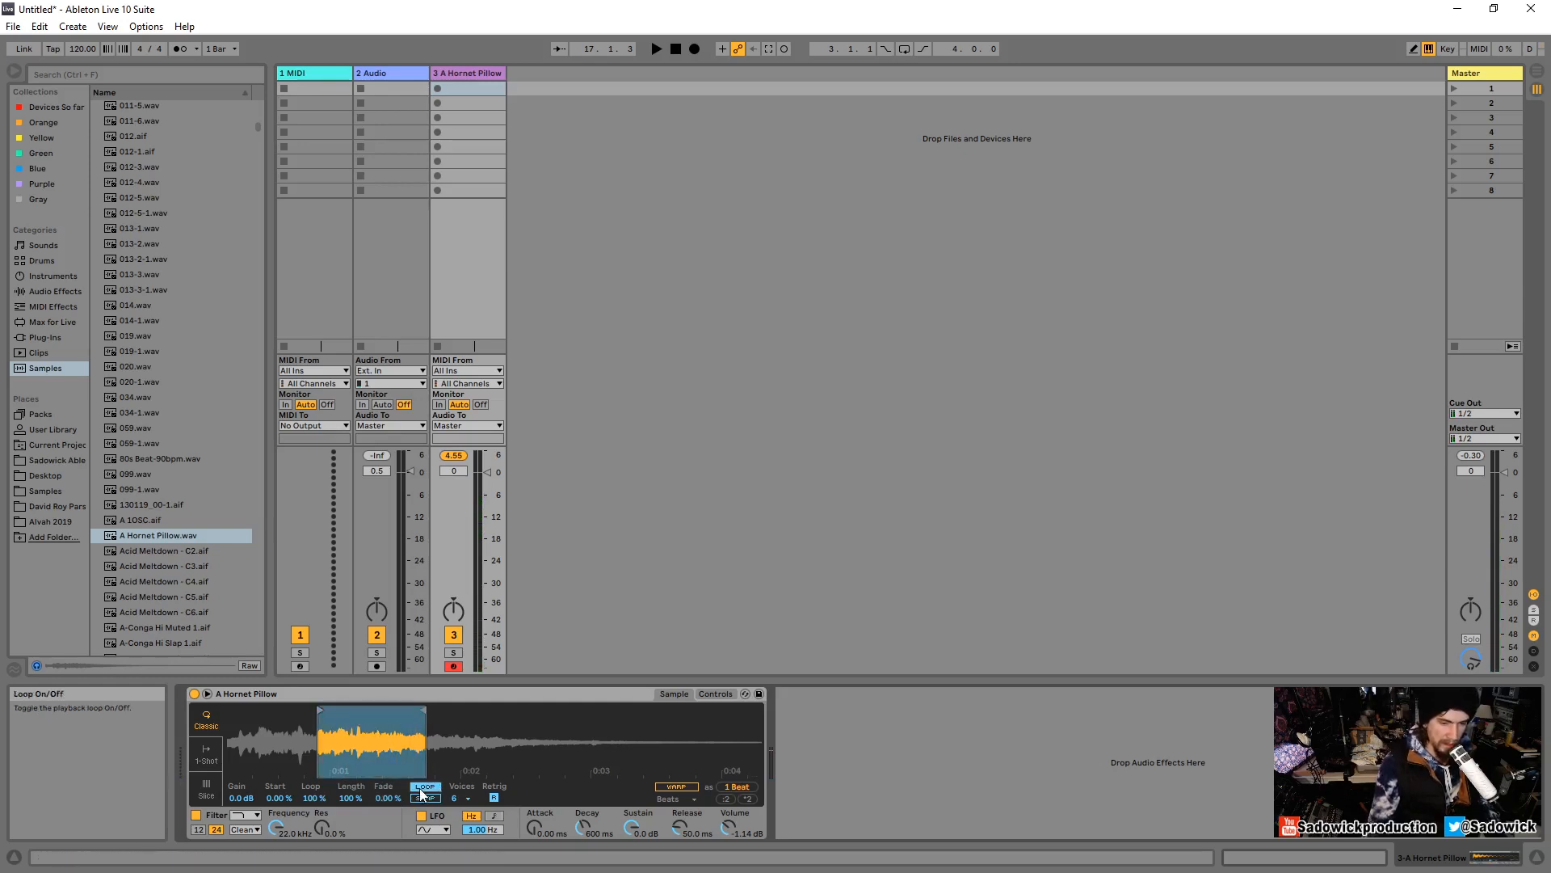
Try the loop length and crossfade controls together, bringing Loop to 64.8 % and Fade to 100 %.
{"action": "left_click_drag", "start_coordinate": [309, 802], "coordinate": [309, 767]}
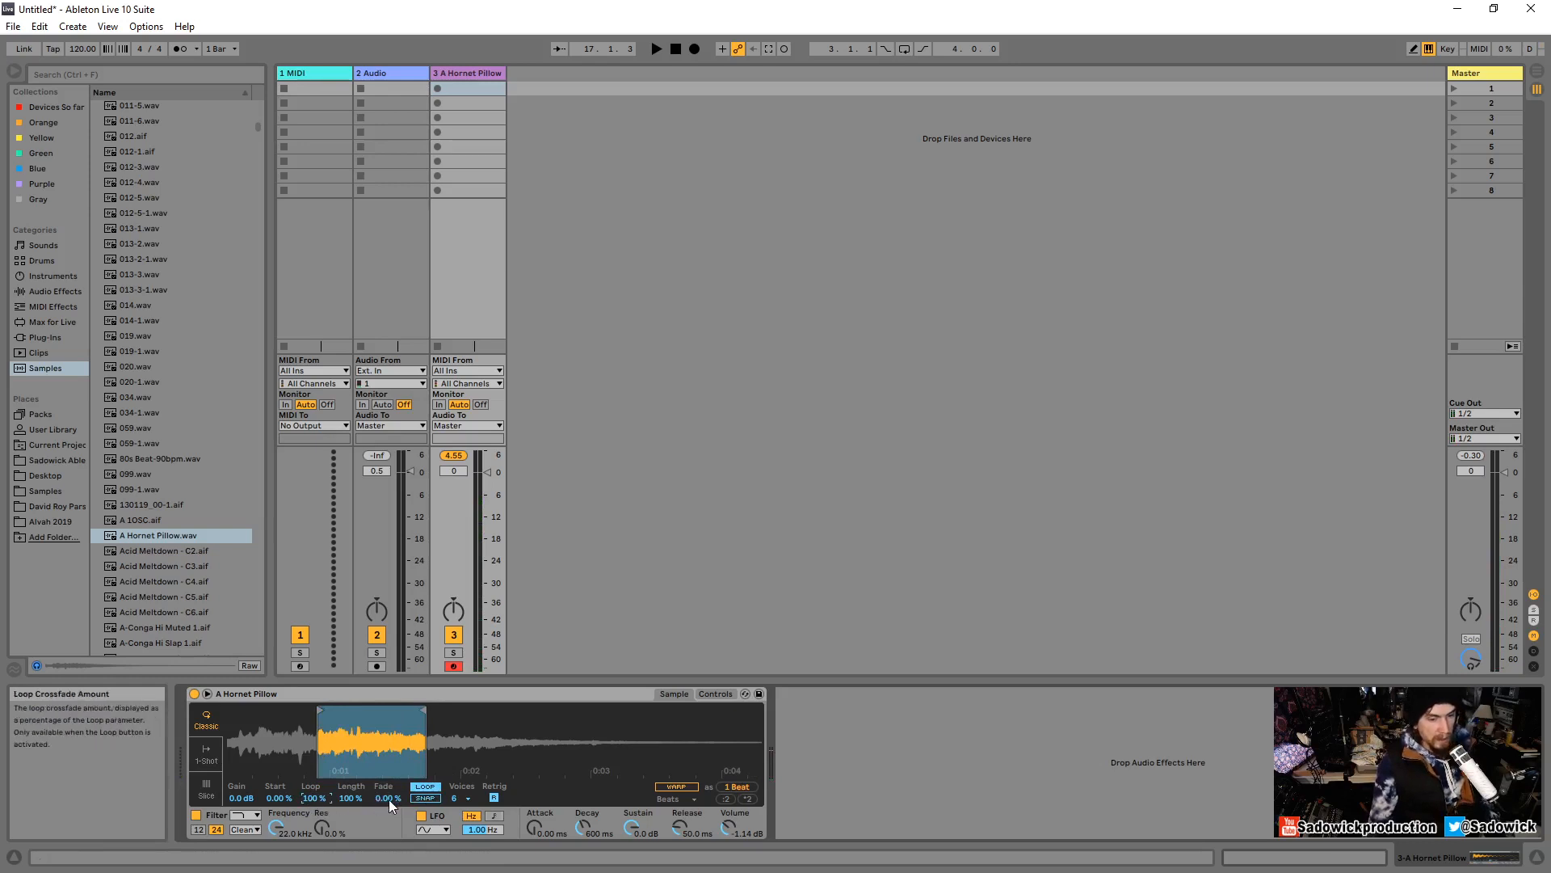
{"action": "mouse_move", "coordinate": [356, 798]}
{"action": "left_mouse_down"}
{"action": "mouse_move", "coordinate": [356, 856]}
{"action": "mouse_move", "coordinate": [380, 720]}
{"action": "left_mouse_up"}
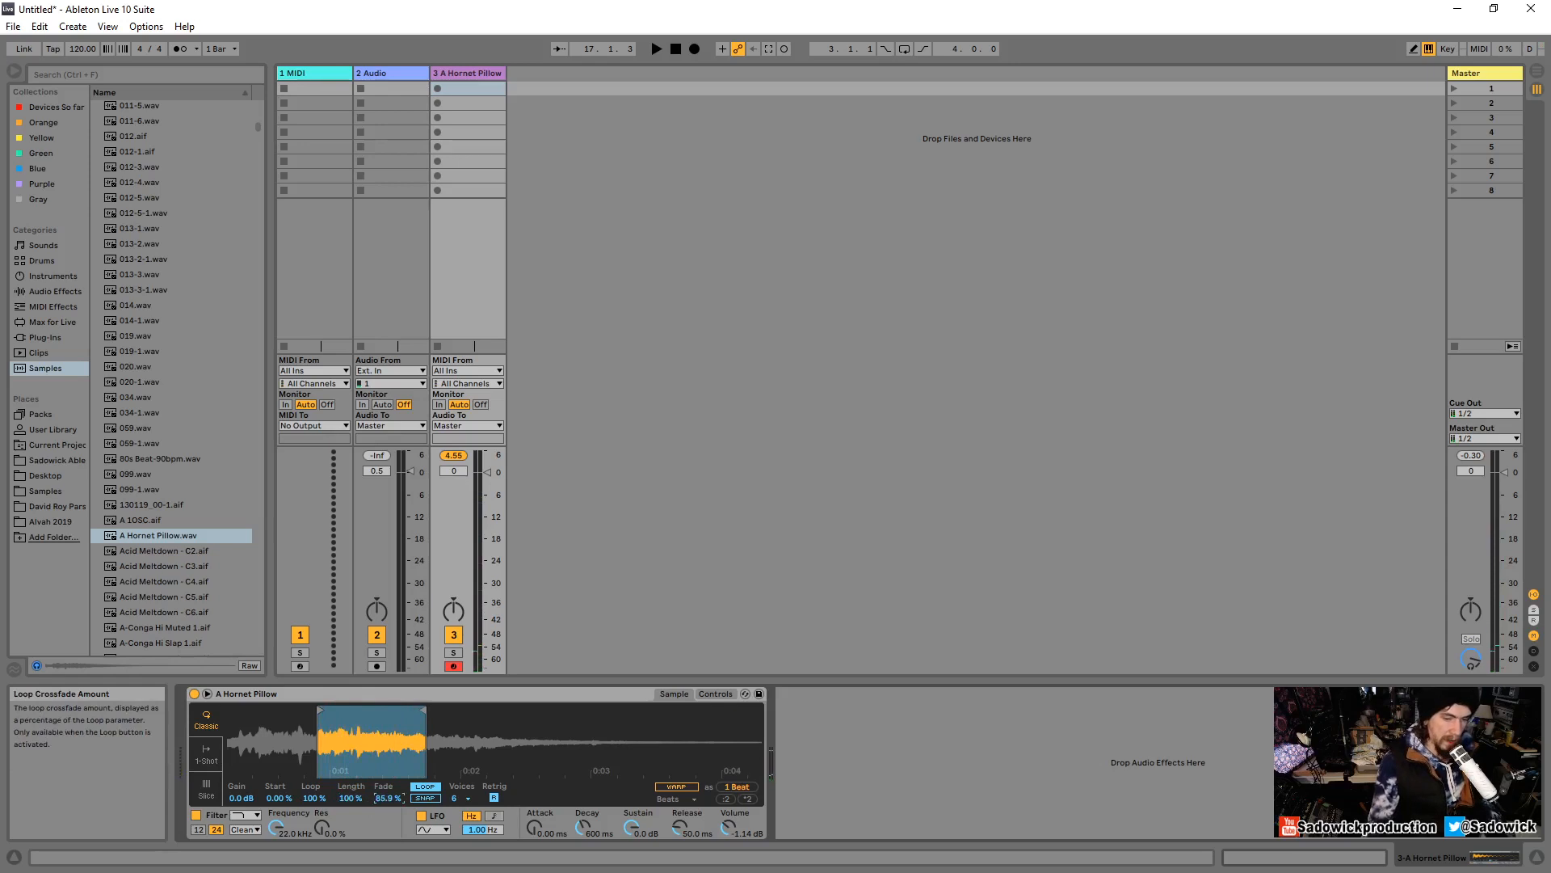
{"action": "left_click_drag", "start_coordinate": [388, 798], "coordinate": [430, 716]}
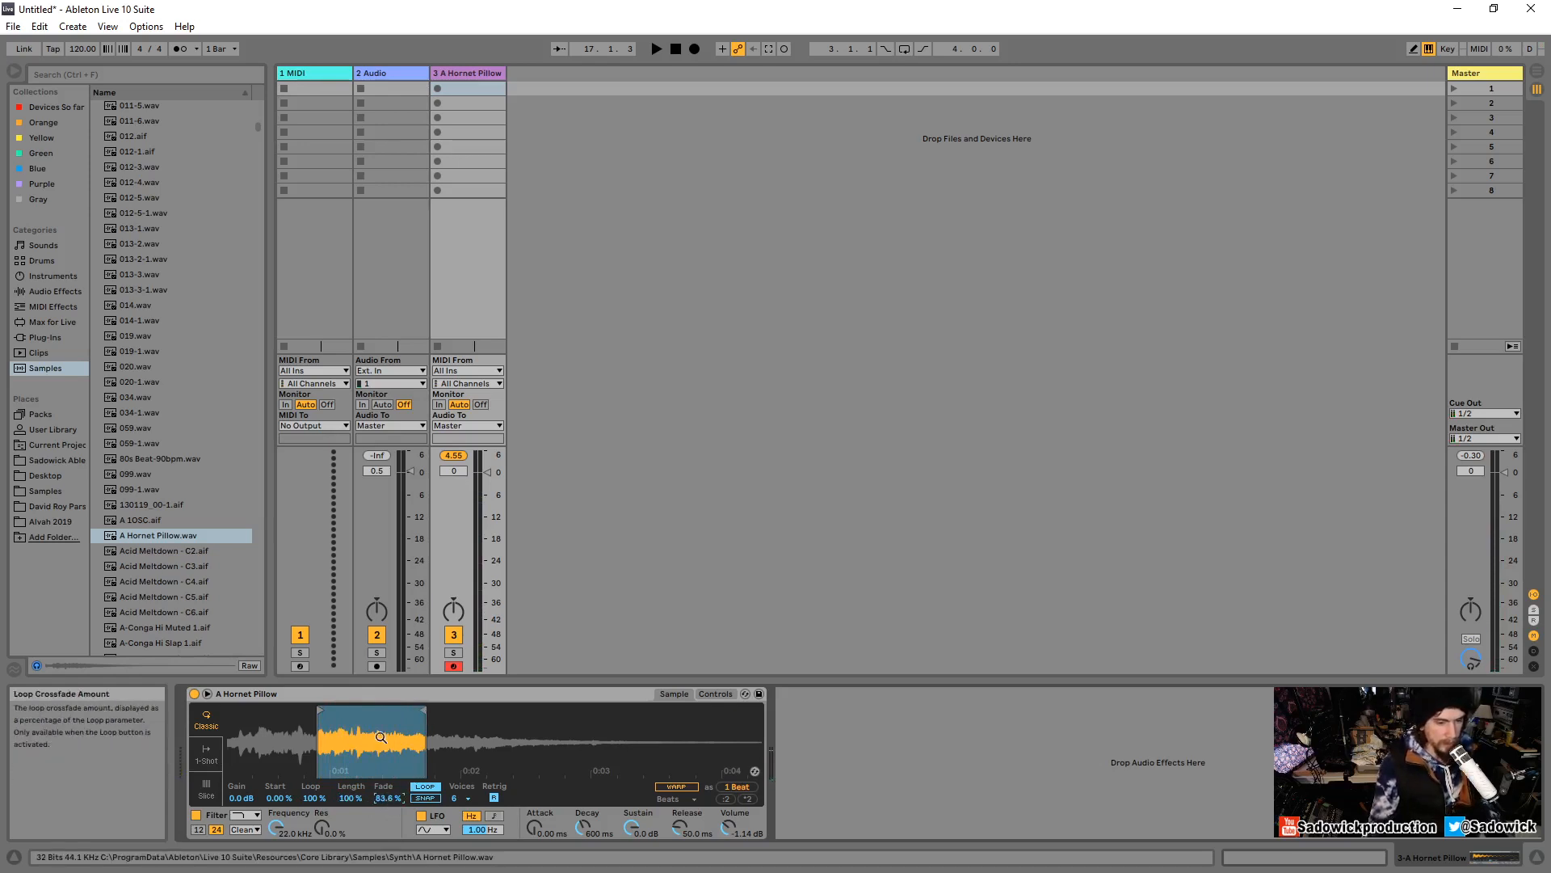
{"action": "left_click", "coordinate": [350, 797]}
{"action": "left_click", "coordinate": [313, 799]}
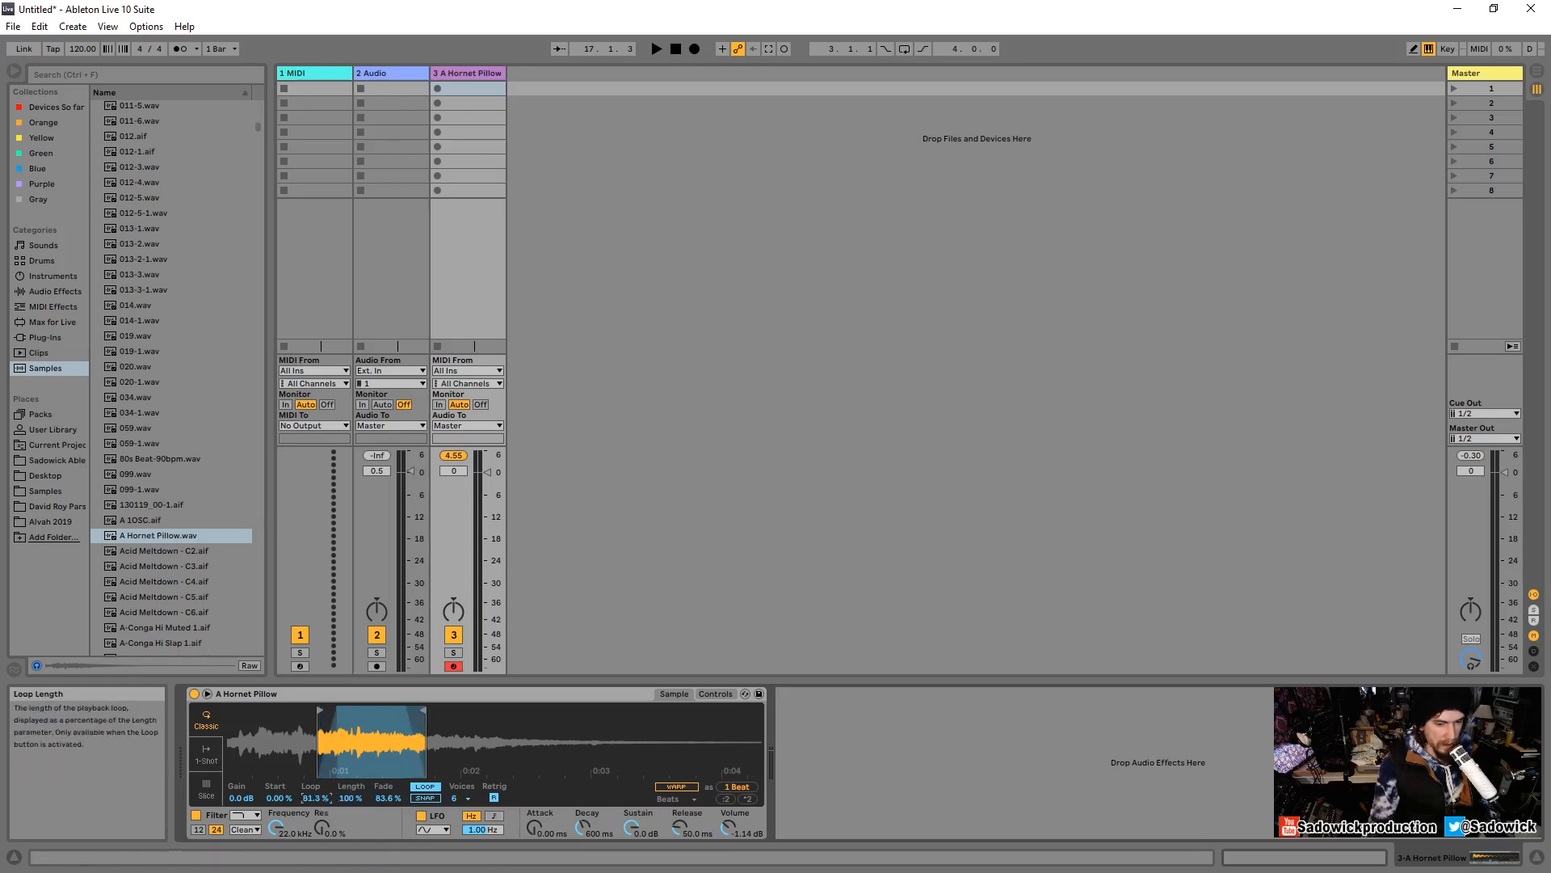
{"action": "left_click_drag", "start_coordinate": [312, 797], "coordinate": [387, 796]}
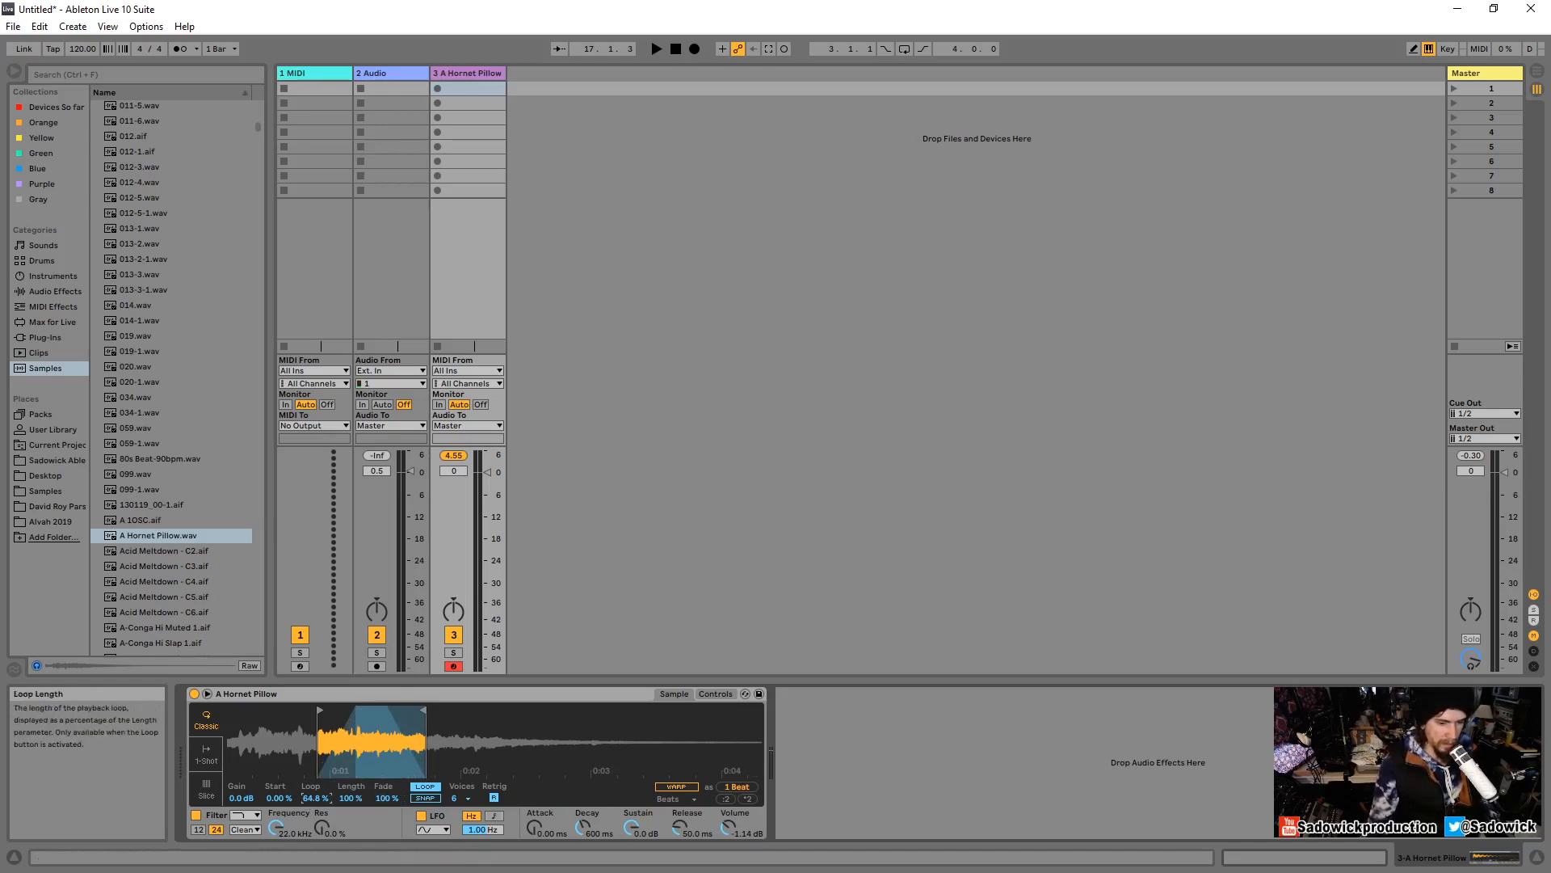
Set Loop to 46.9 %, widen the region with both sample markers, and lower Fade to 69.5 %.
{"action": "left_click_drag", "start_coordinate": [314, 798], "coordinate": [315, 751]}
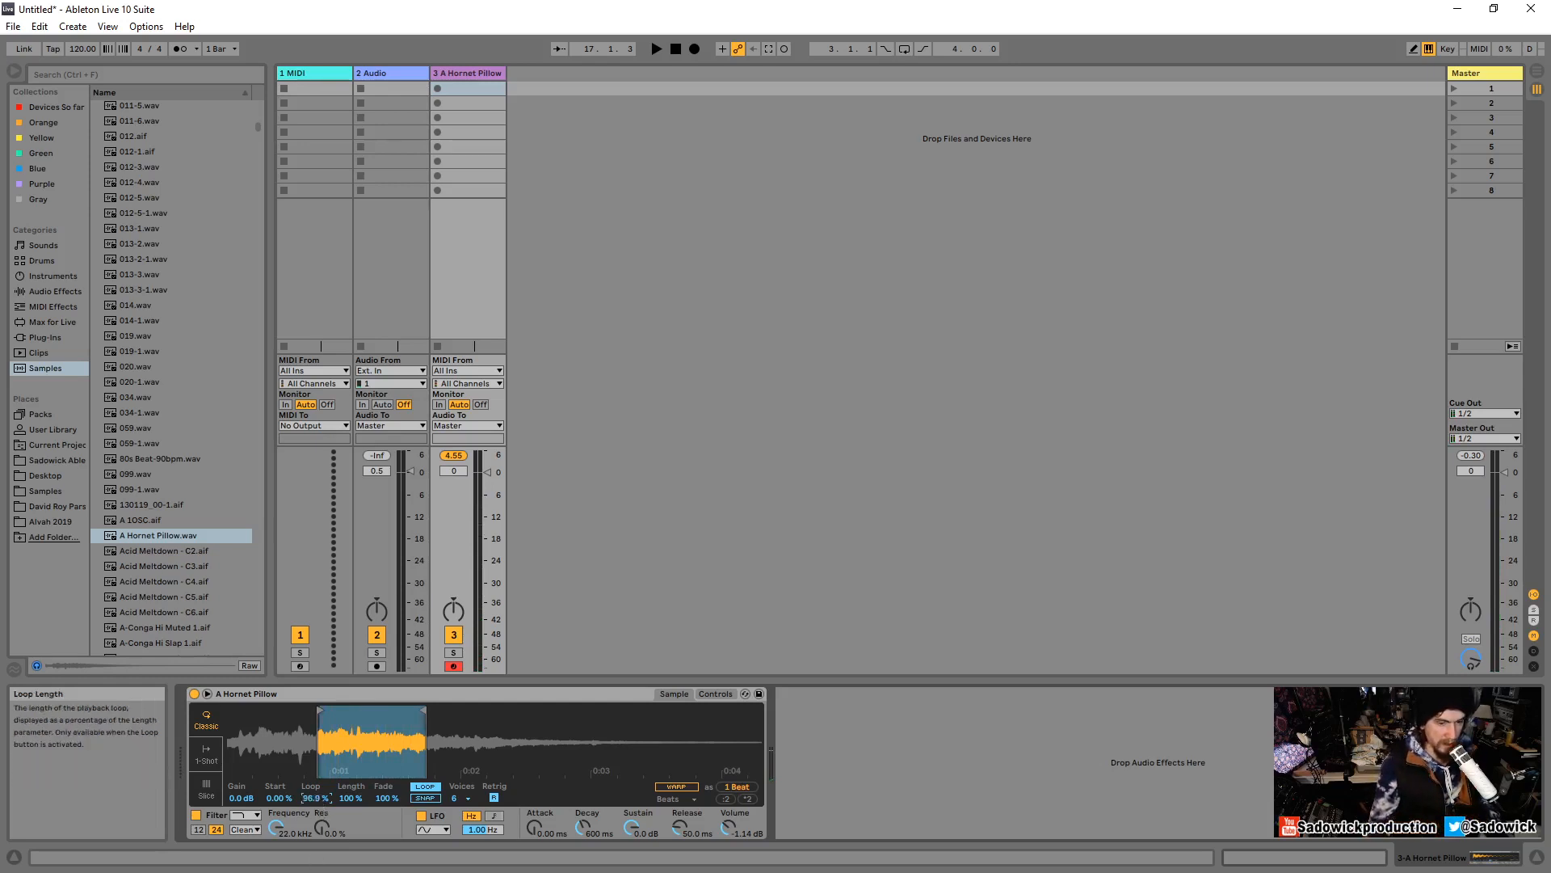
{"action": "mouse_move", "coordinate": [317, 798]}
{"action": "left_mouse_down"}
{"action": "mouse_move", "coordinate": [317, 833]}
{"action": "mouse_move", "coordinate": [316, 802]}
{"action": "left_mouse_up"}
{"action": "left_click_drag", "start_coordinate": [427, 711], "coordinate": [465, 711]}
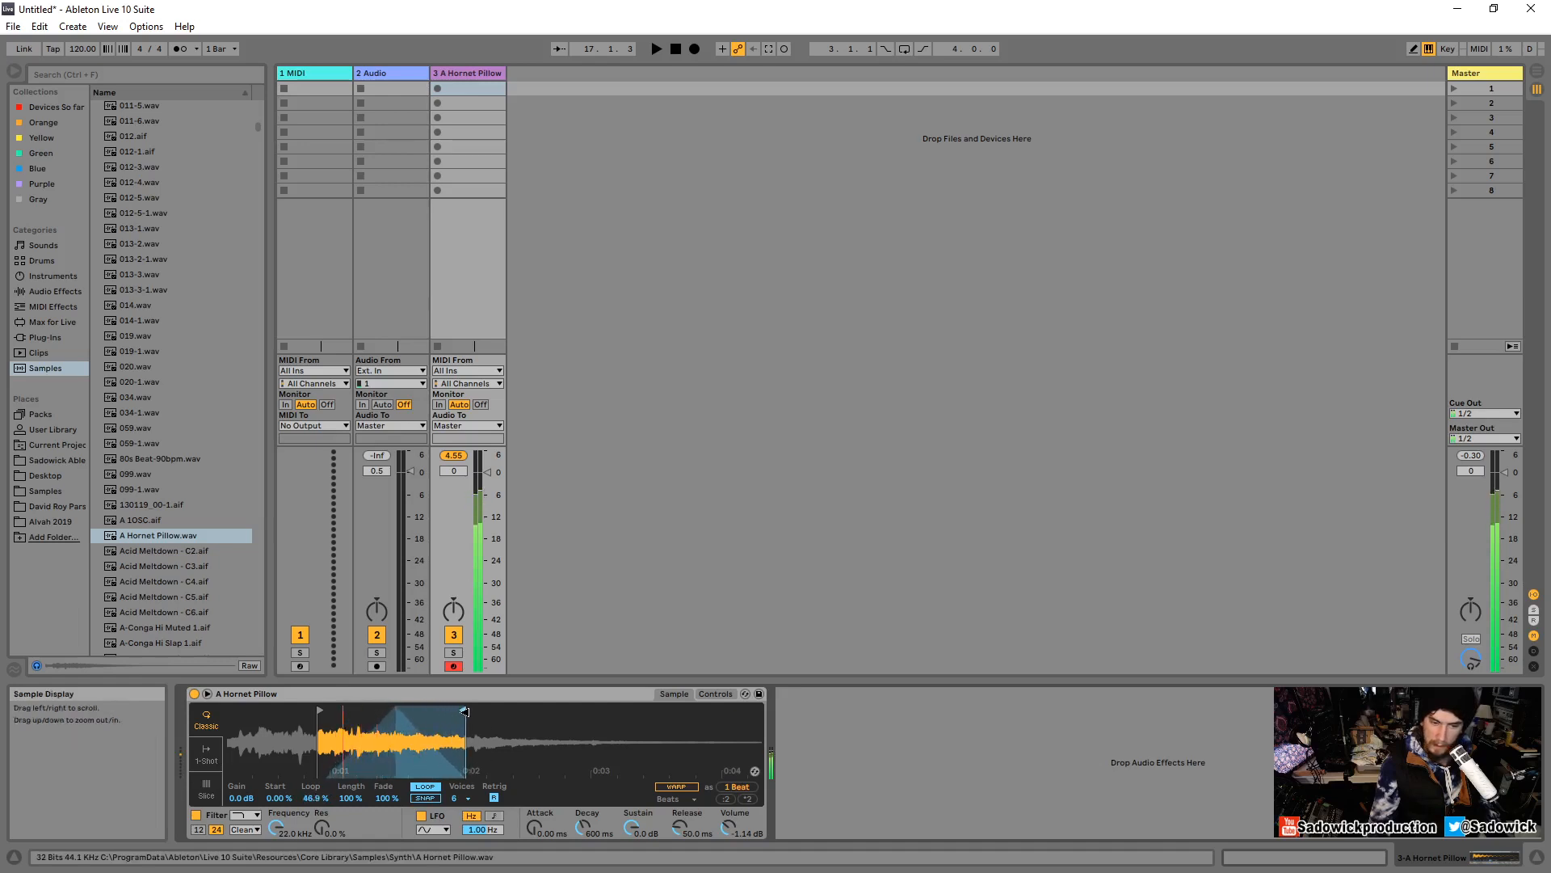
{"action": "left_click_drag", "start_coordinate": [302, 713], "coordinate": [255, 712]}
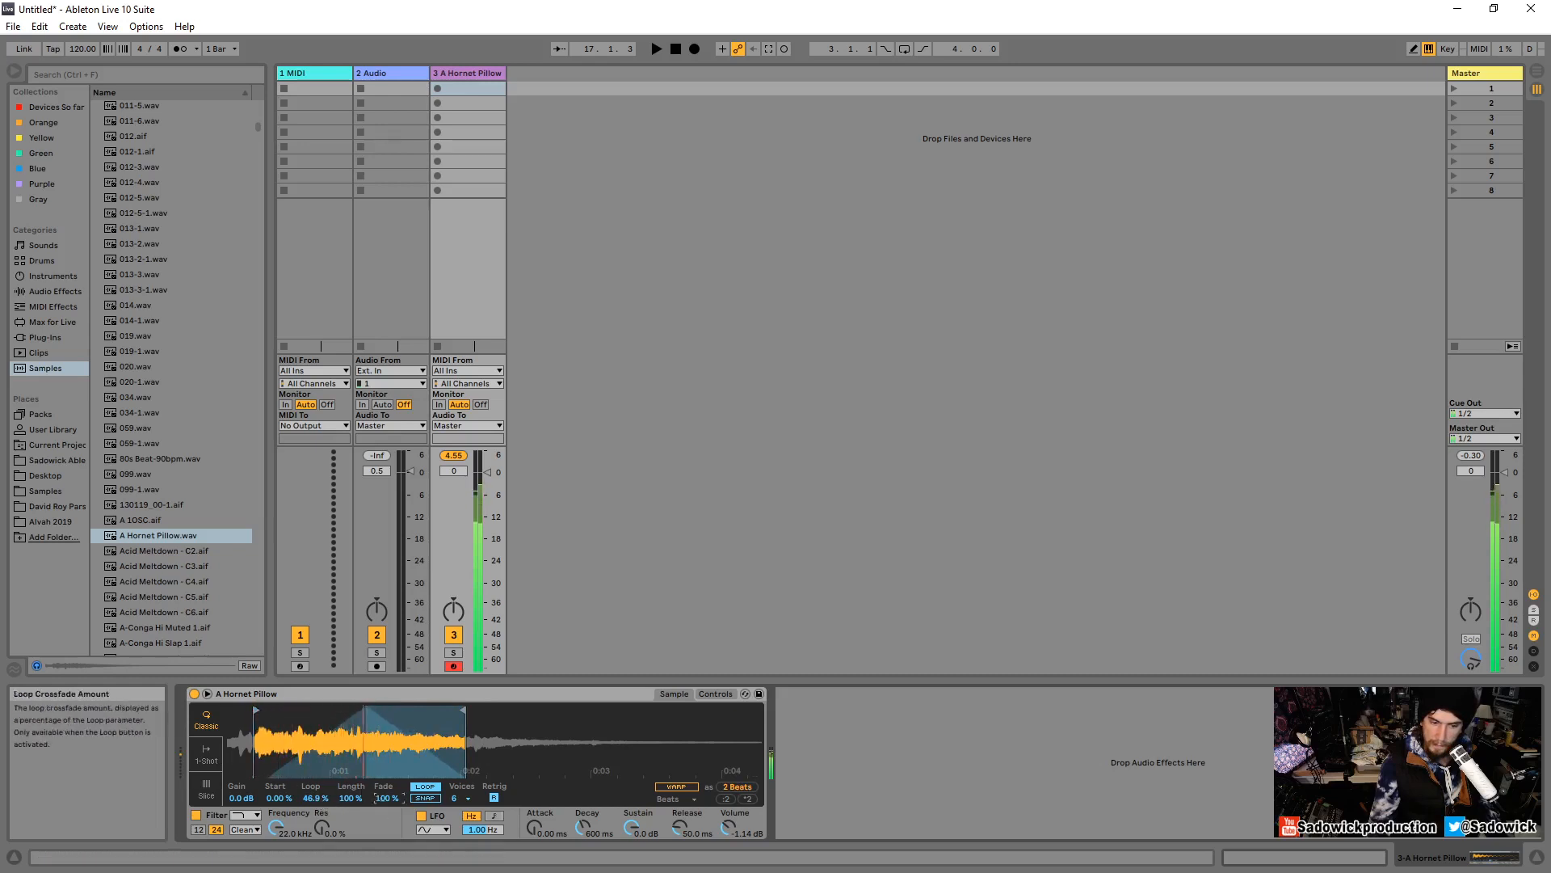
{"action": "left_click_drag", "start_coordinate": [387, 798], "coordinate": [387, 816]}
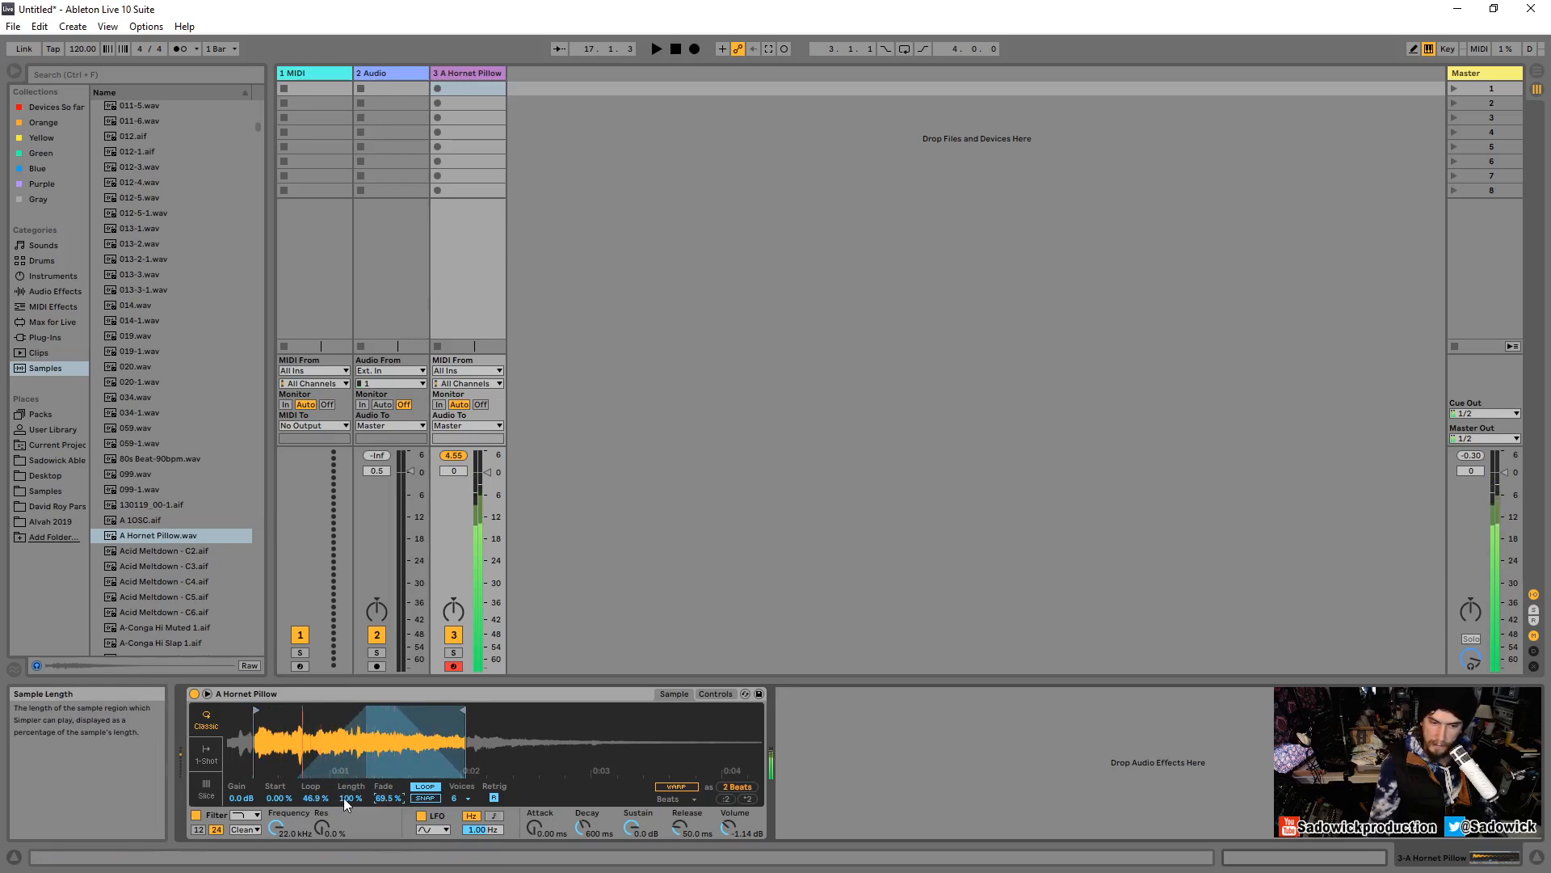
While sounding a note, try Loop at 29.7 % and 37.5 %, and Fade at 1.58 % and 50.0 %.
{"action": "key", "text": "z"}
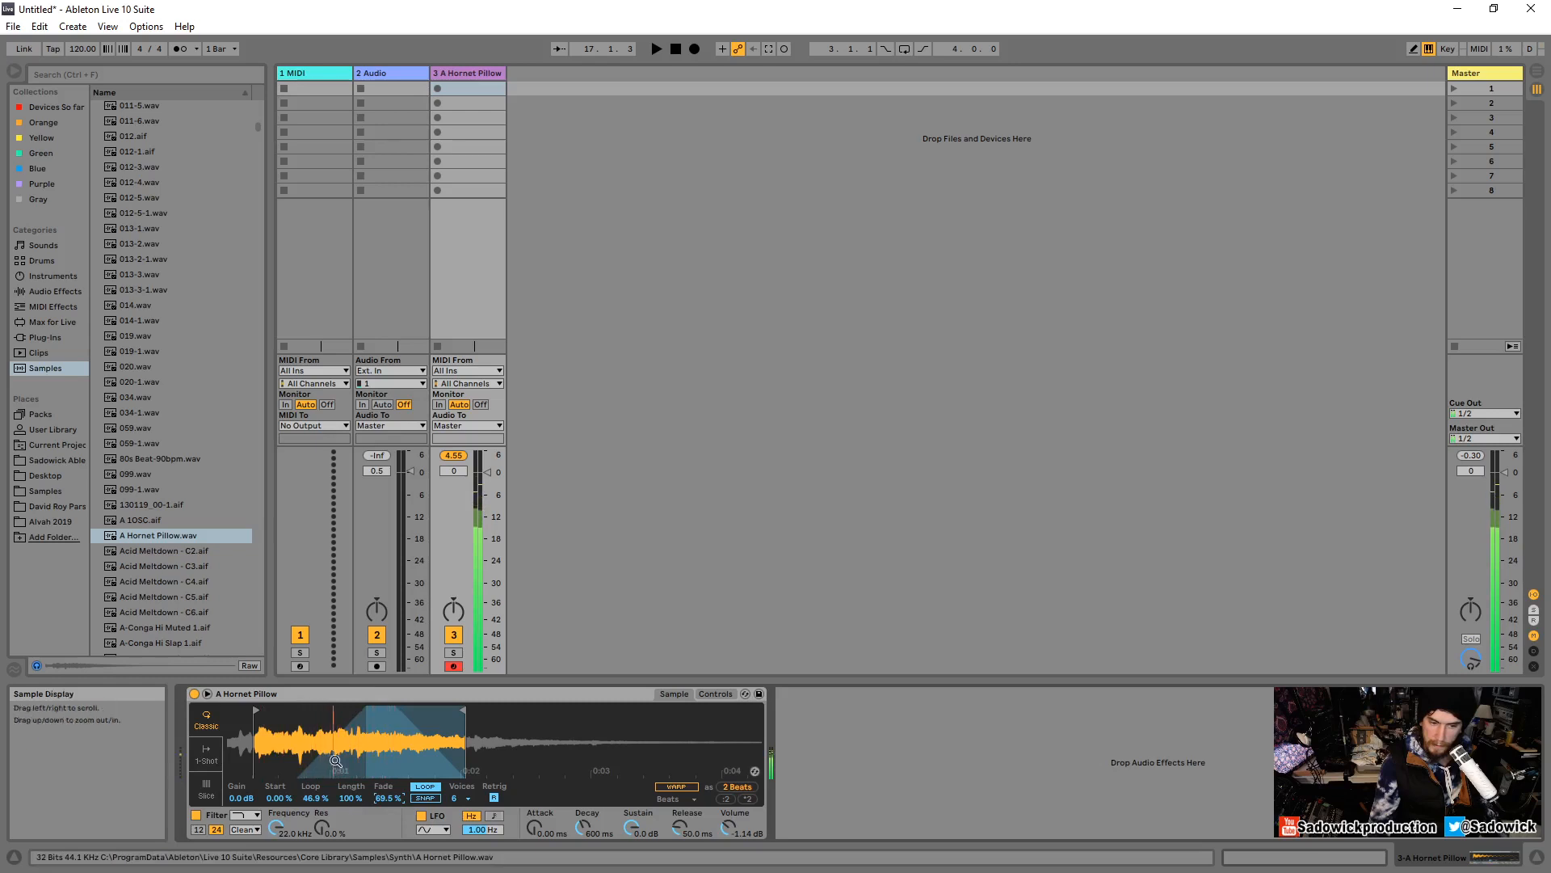
{"action": "left_click_drag", "start_coordinate": [318, 799], "coordinate": [318, 816]}
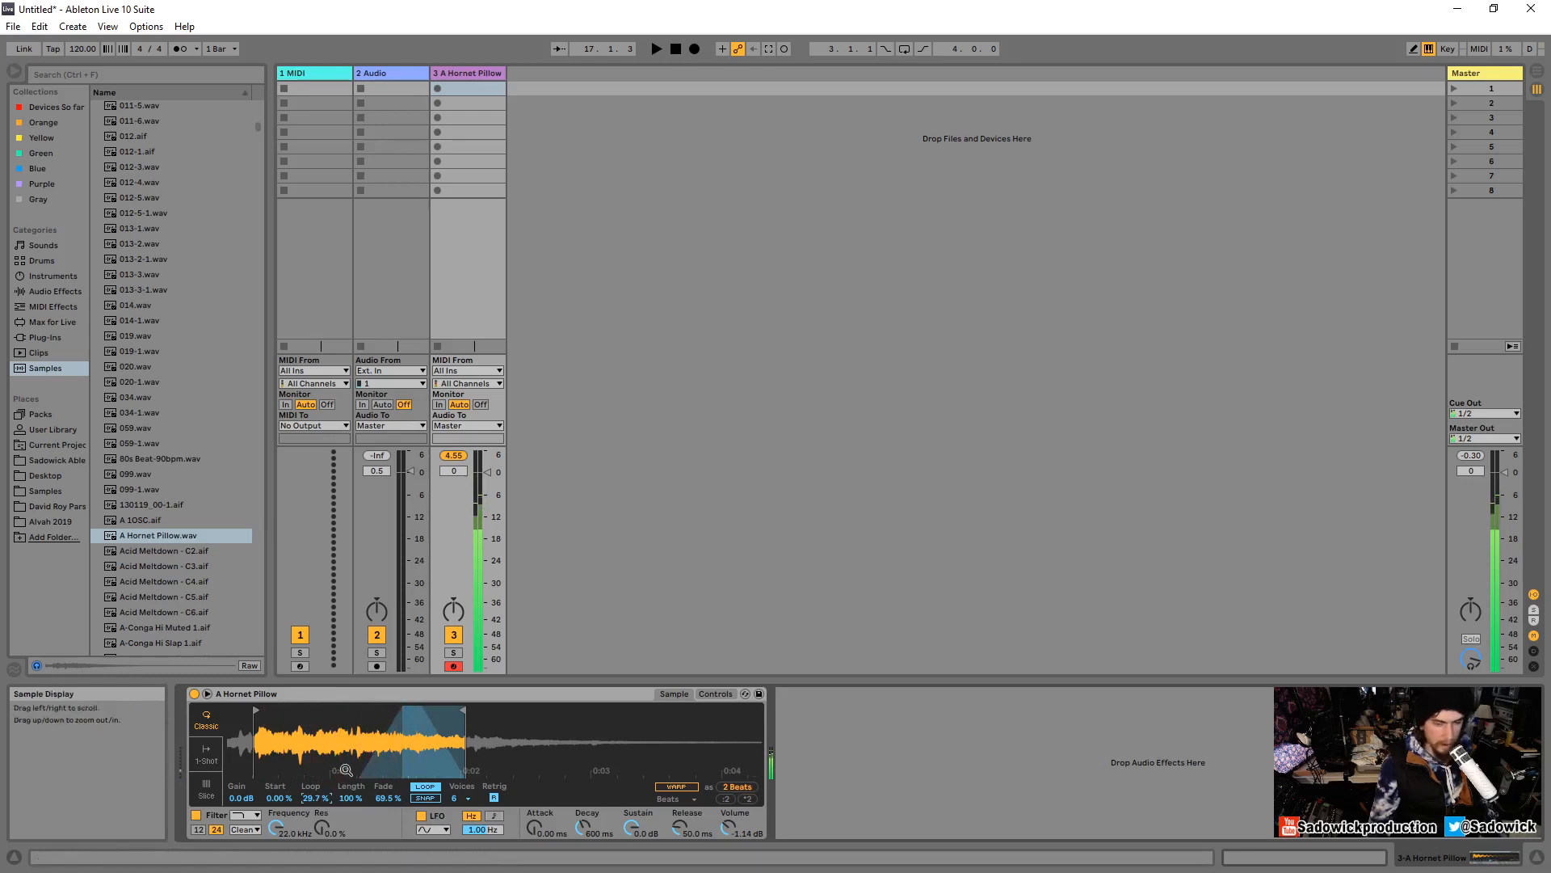
{"action": "left_click_drag", "start_coordinate": [322, 797], "coordinate": [386, 832]}
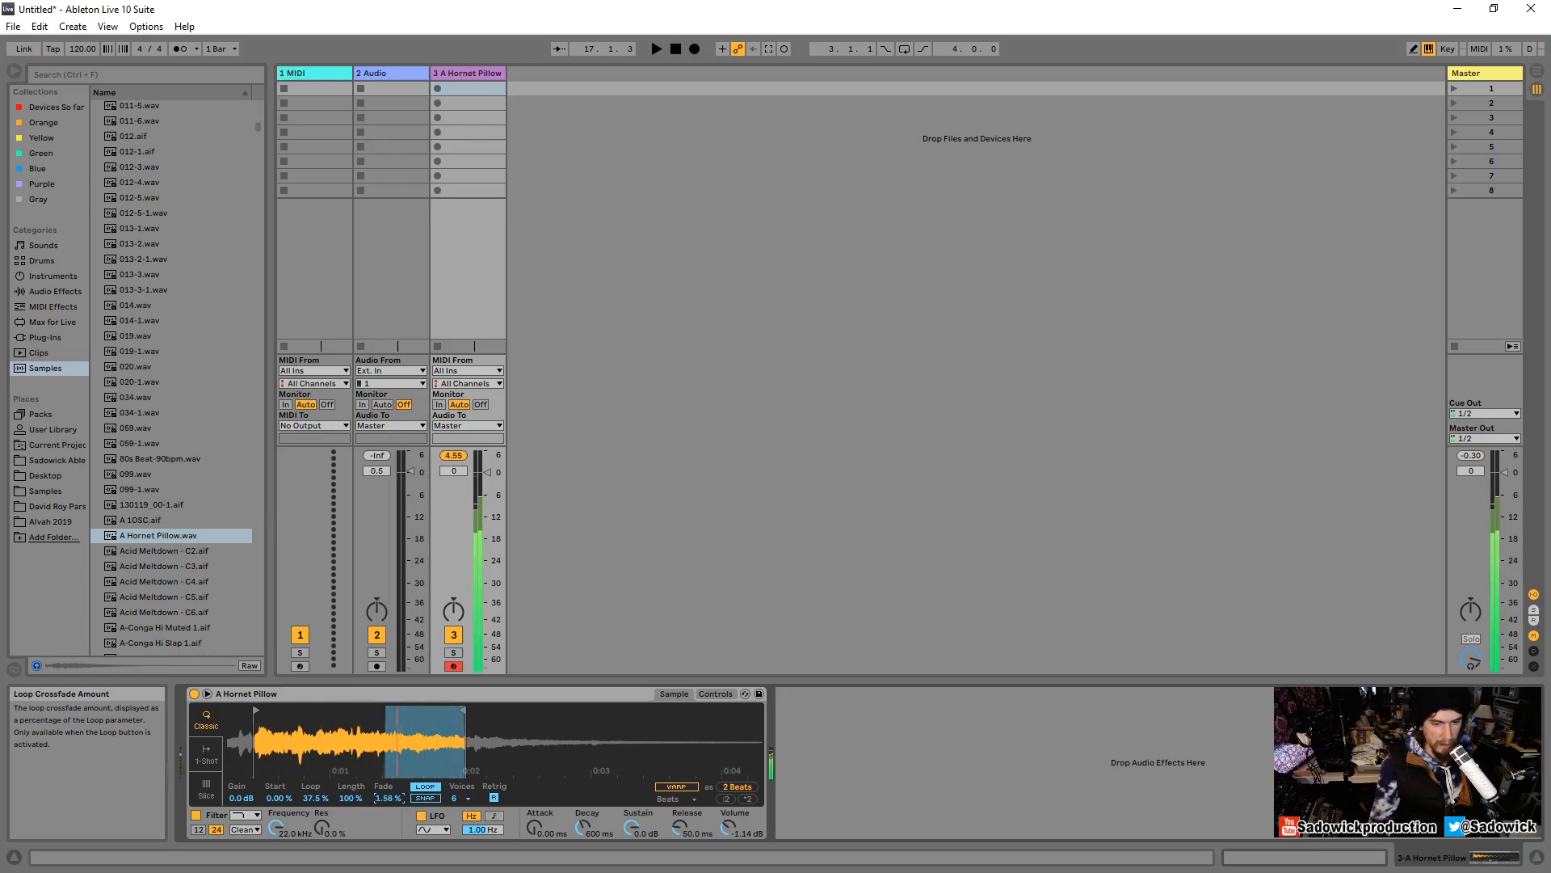
{"action": "left_click_drag", "start_coordinate": [388, 798], "coordinate": [388, 783]}
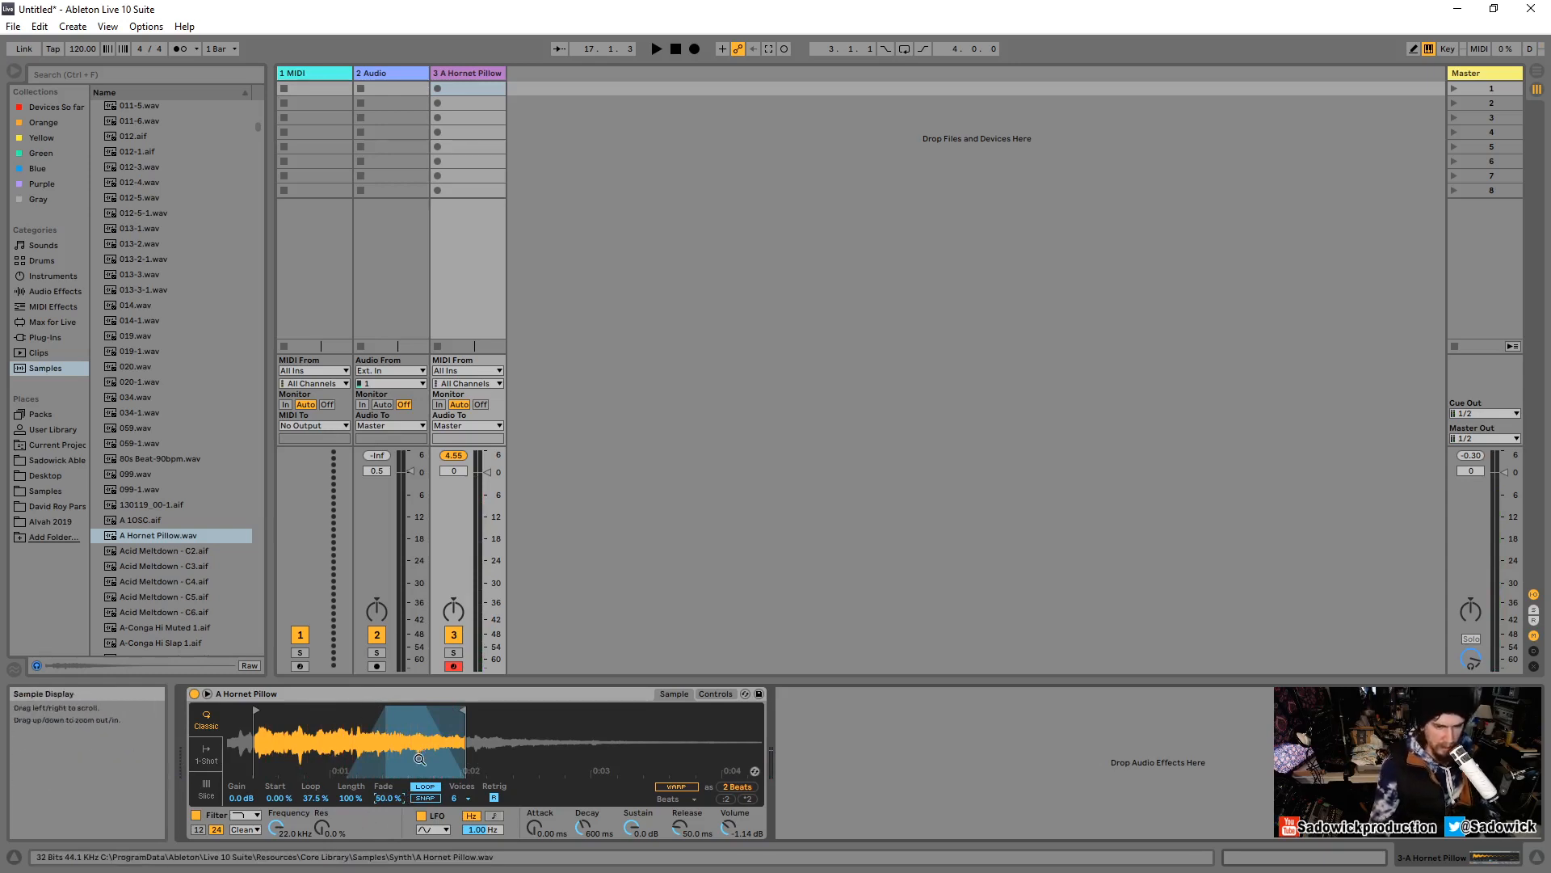
Try Start at 89.1 % with Length at 24.2 %, then restore Start to 0.00 %, Loop and Length to 100 %, and Fade to 0.00 %.
{"action": "mouse_move", "coordinate": [279, 797]}
{"action": "left_mouse_down"}
{"action": "mouse_move", "coordinate": [278, 686]}
{"action": "mouse_move", "coordinate": [279, 711]}
{"action": "left_mouse_up"}
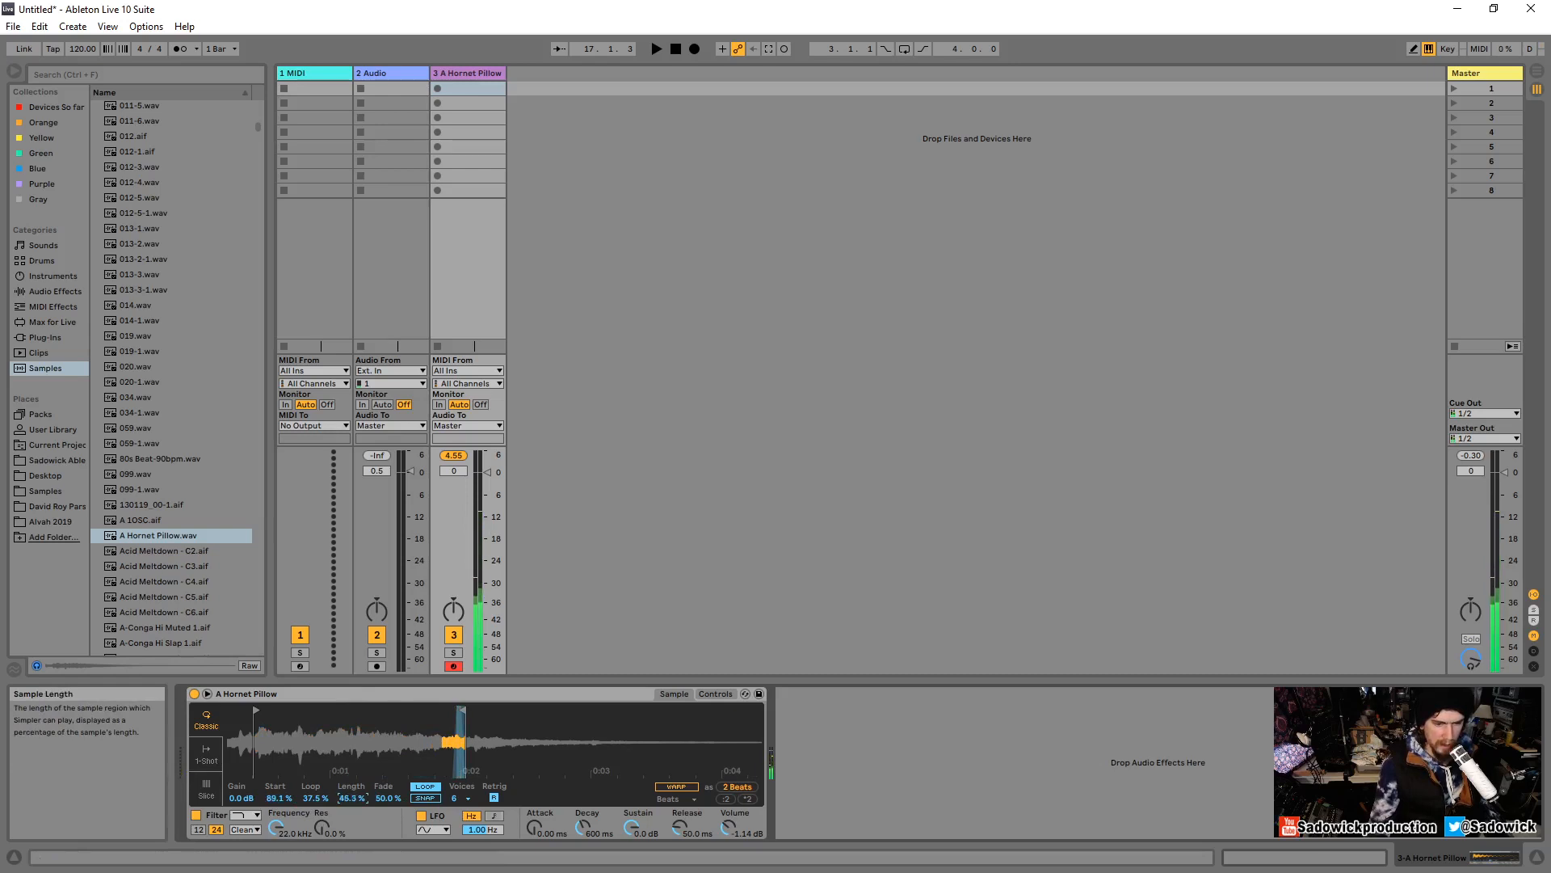
{"action": "left_click_drag", "start_coordinate": [316, 798], "coordinate": [316, 755]}
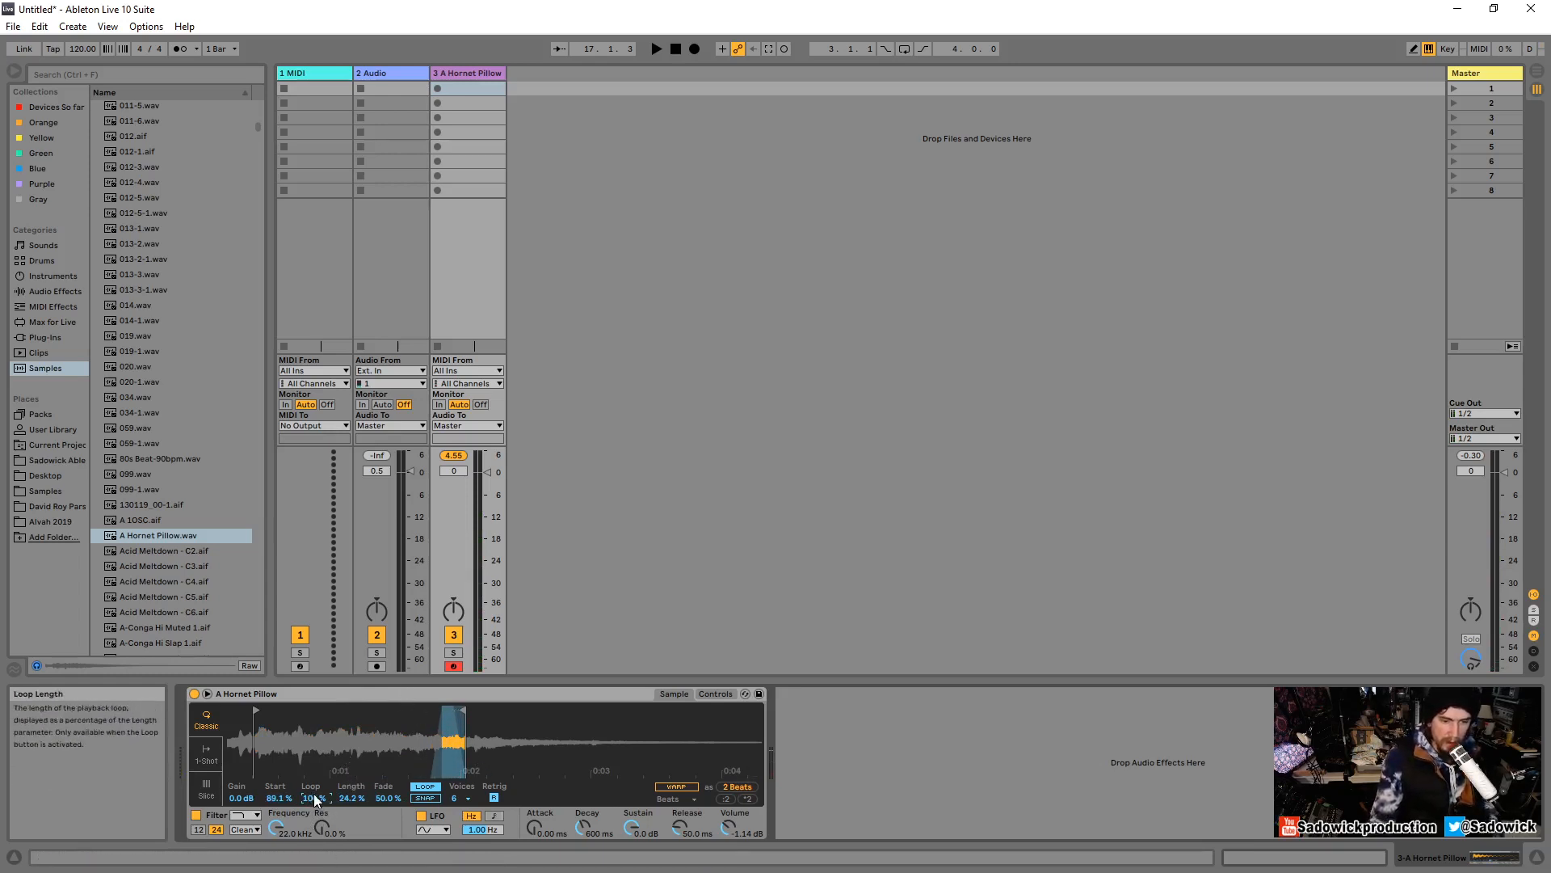
{"action": "left_click_drag", "start_coordinate": [351, 798], "coordinate": [352, 734]}
{"action": "left_click", "coordinate": [388, 798]}
{"action": "double_click", "coordinate": [388, 798]}
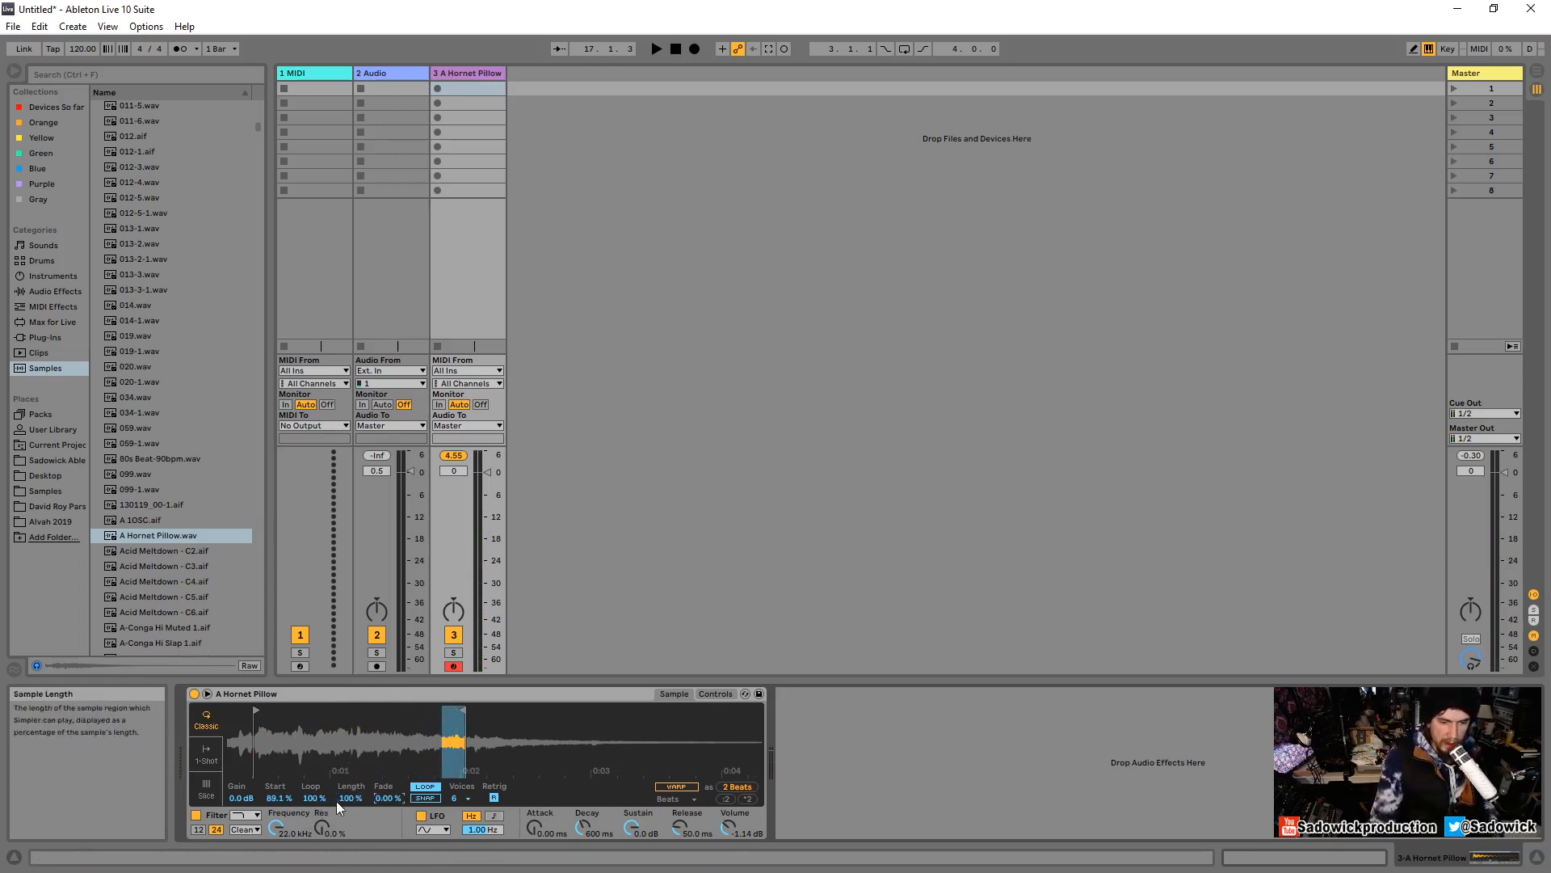
{"action": "double_click", "coordinate": [280, 798]}
{"action": "left_click", "coordinate": [241, 798]}
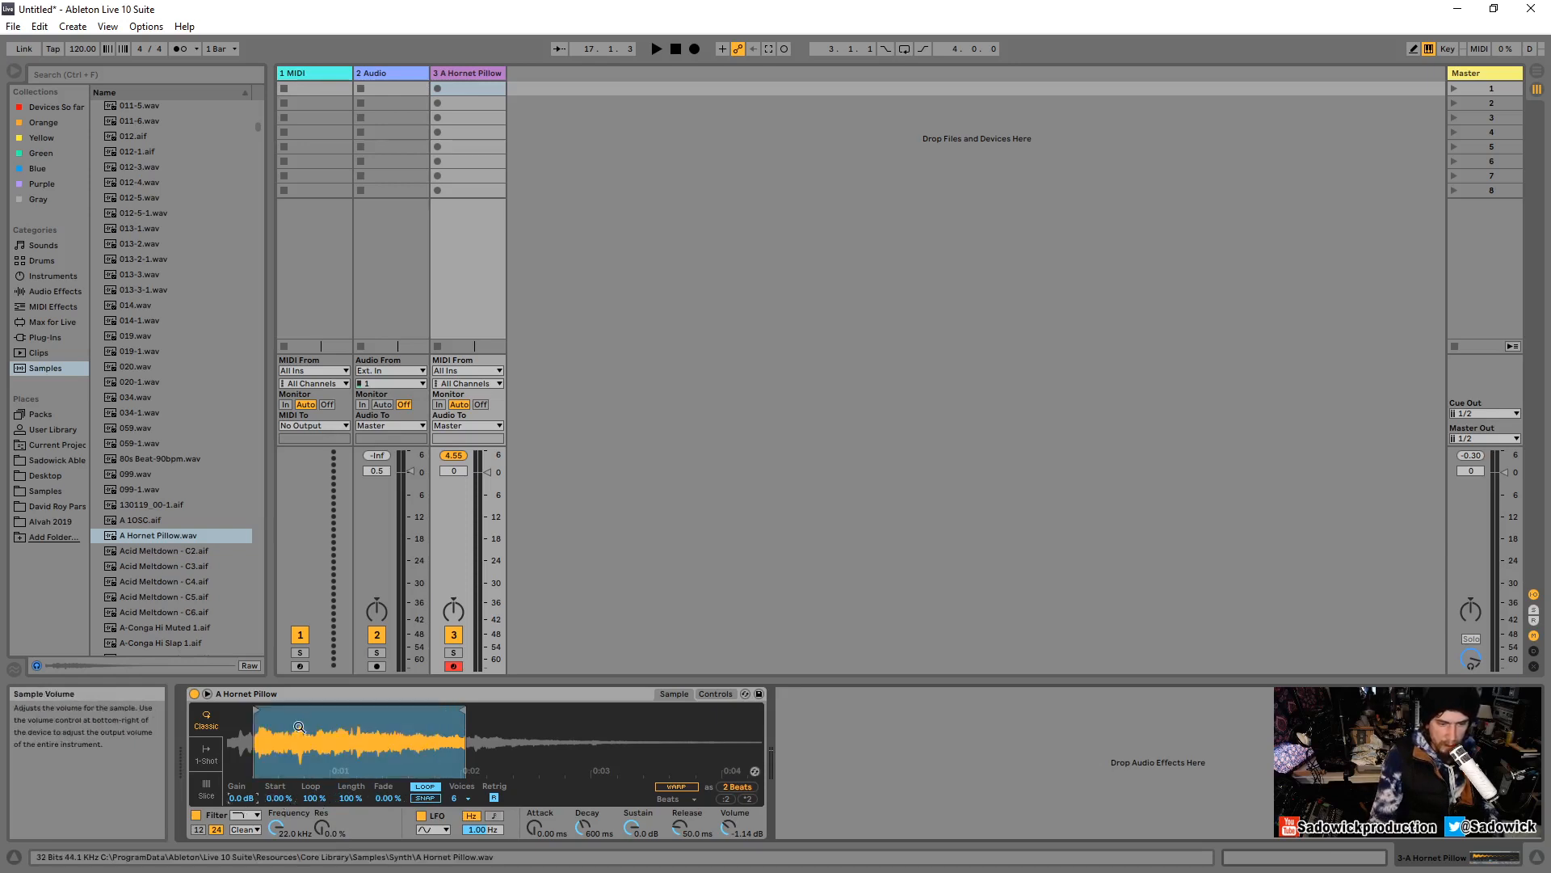
Raise Fade to 82.8 % and move the start and end markers back out to cover the full sample.
{"action": "mouse_move", "coordinate": [256, 710]}
{"action": "left_mouse_down"}
{"action": "mouse_move", "coordinate": [335, 711]}
{"action": "mouse_move", "coordinate": [282, 711]}
{"action": "left_mouse_up"}
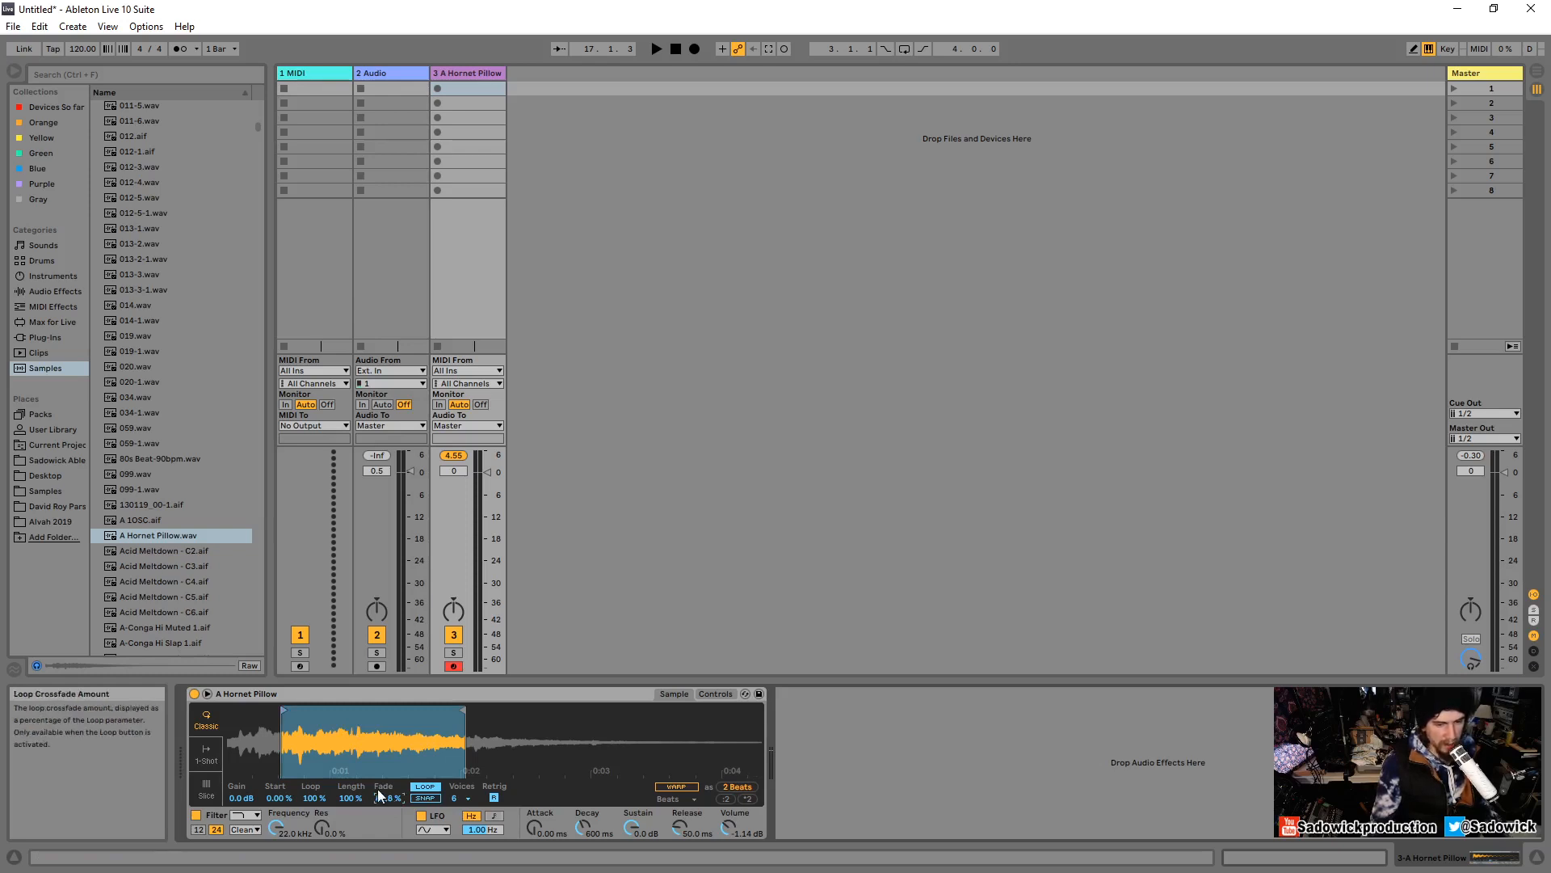
{"action": "left_click_drag", "start_coordinate": [283, 711], "coordinate": [173, 712]}
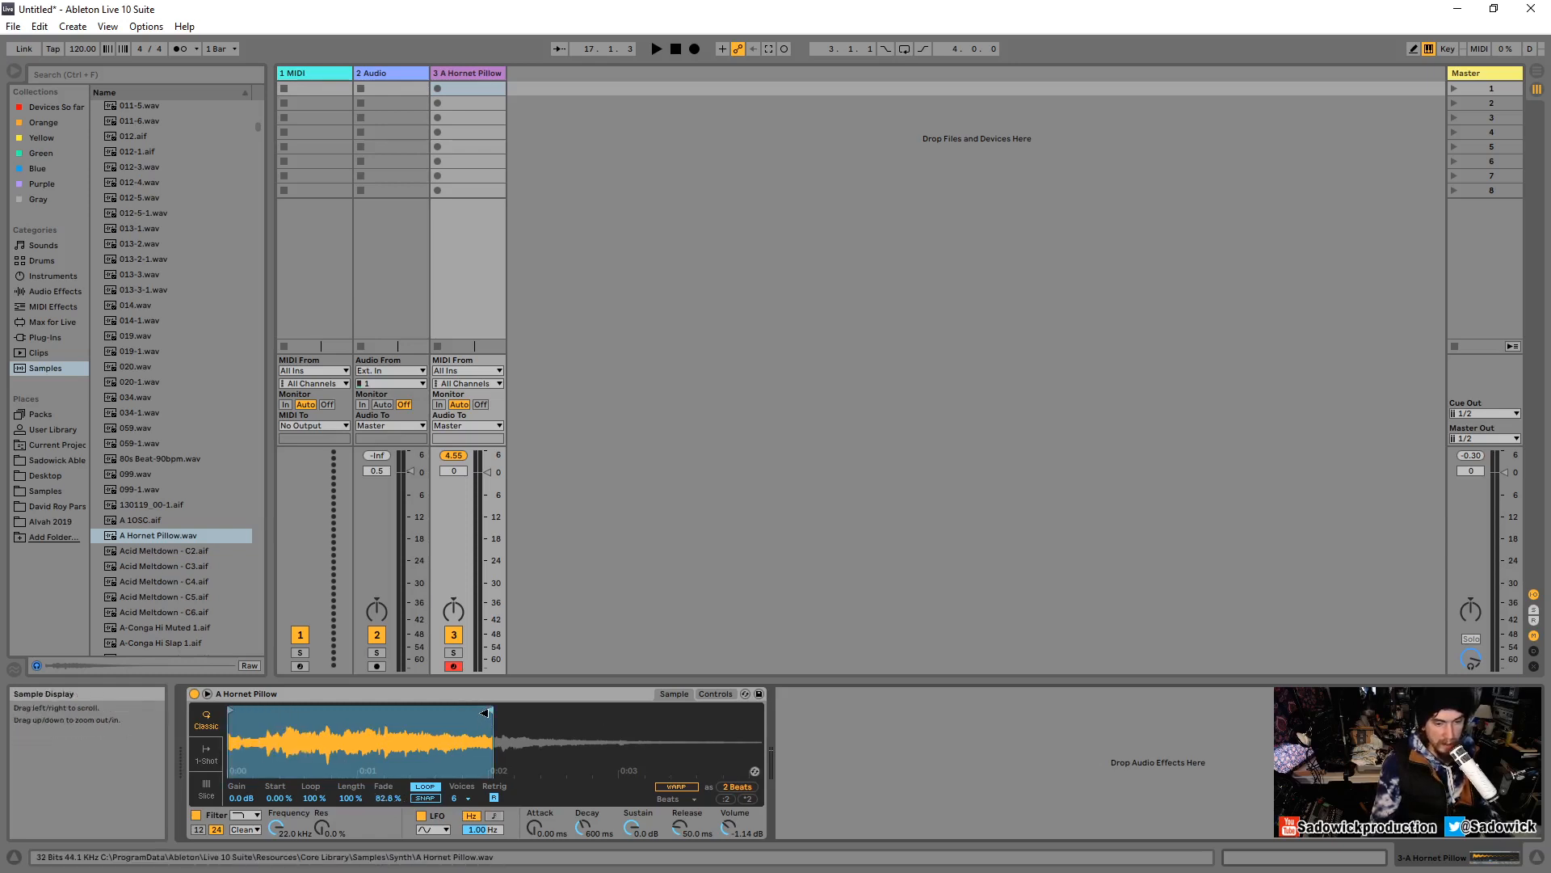
{"action": "left_click_drag", "start_coordinate": [484, 712], "coordinate": [727, 711]}
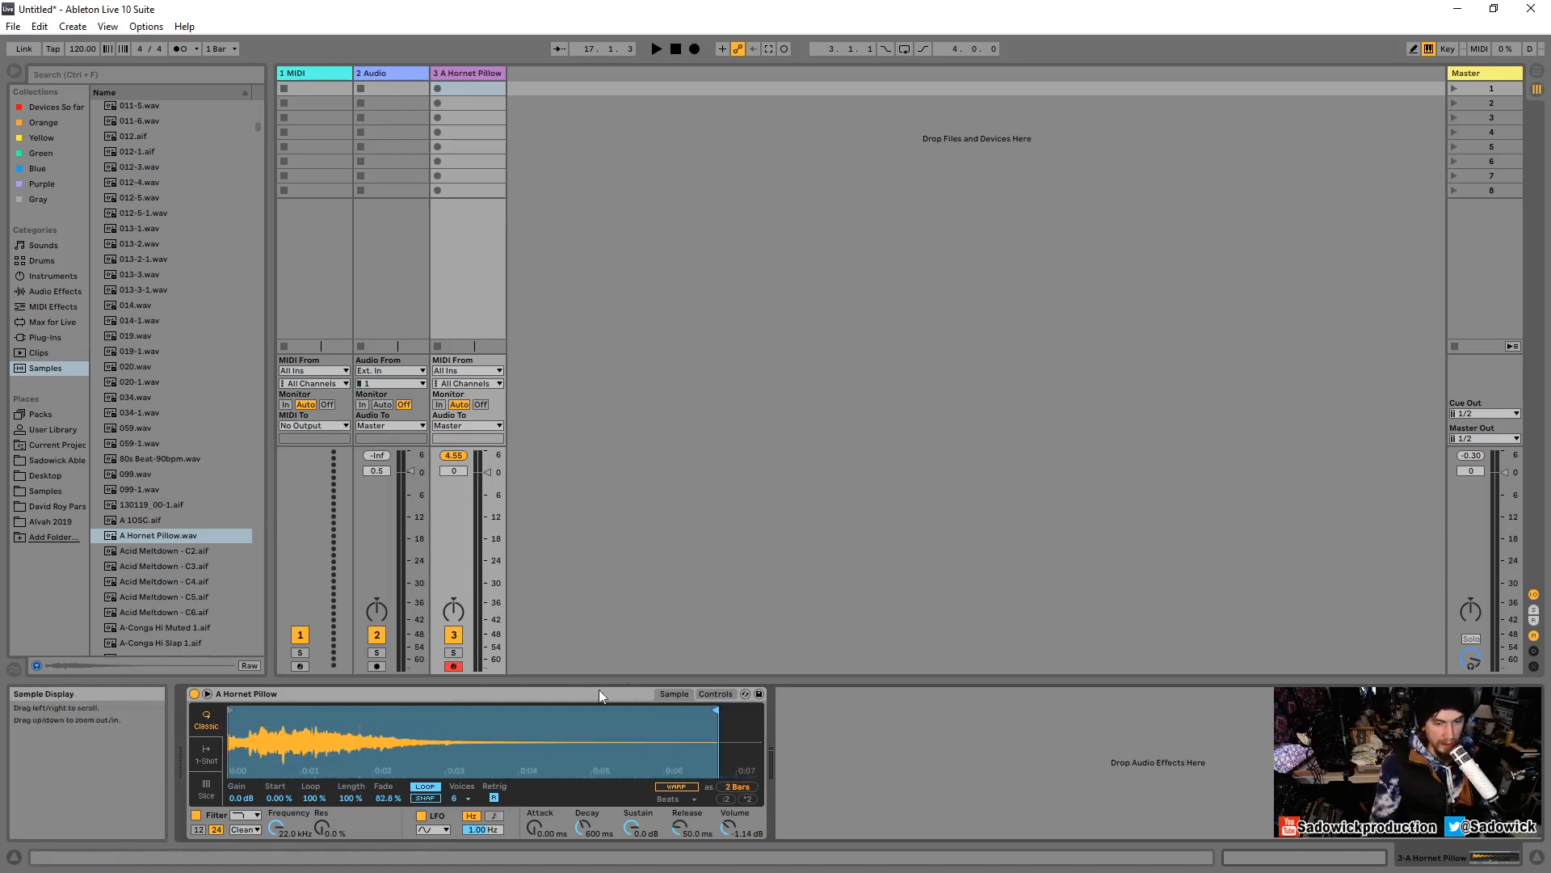
Convert the Simpler device holding A Hornet Pillow into a Sampler.
{"action": "right_click", "coordinate": [444, 694]}
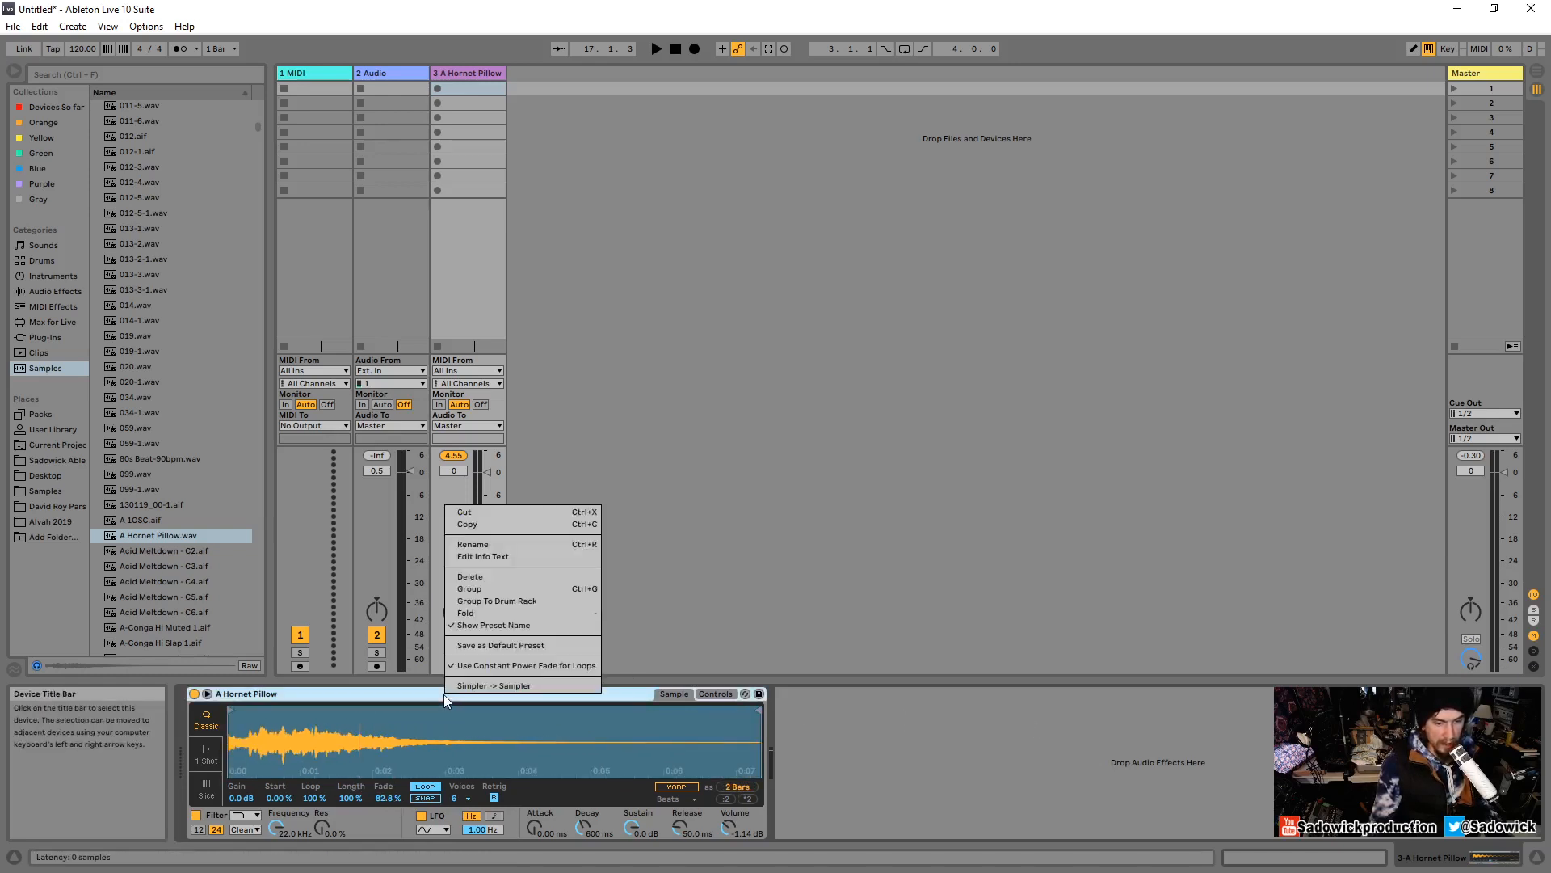
{"action": "left_click", "coordinate": [414, 693]}
{"action": "right_click", "coordinate": [357, 697]}
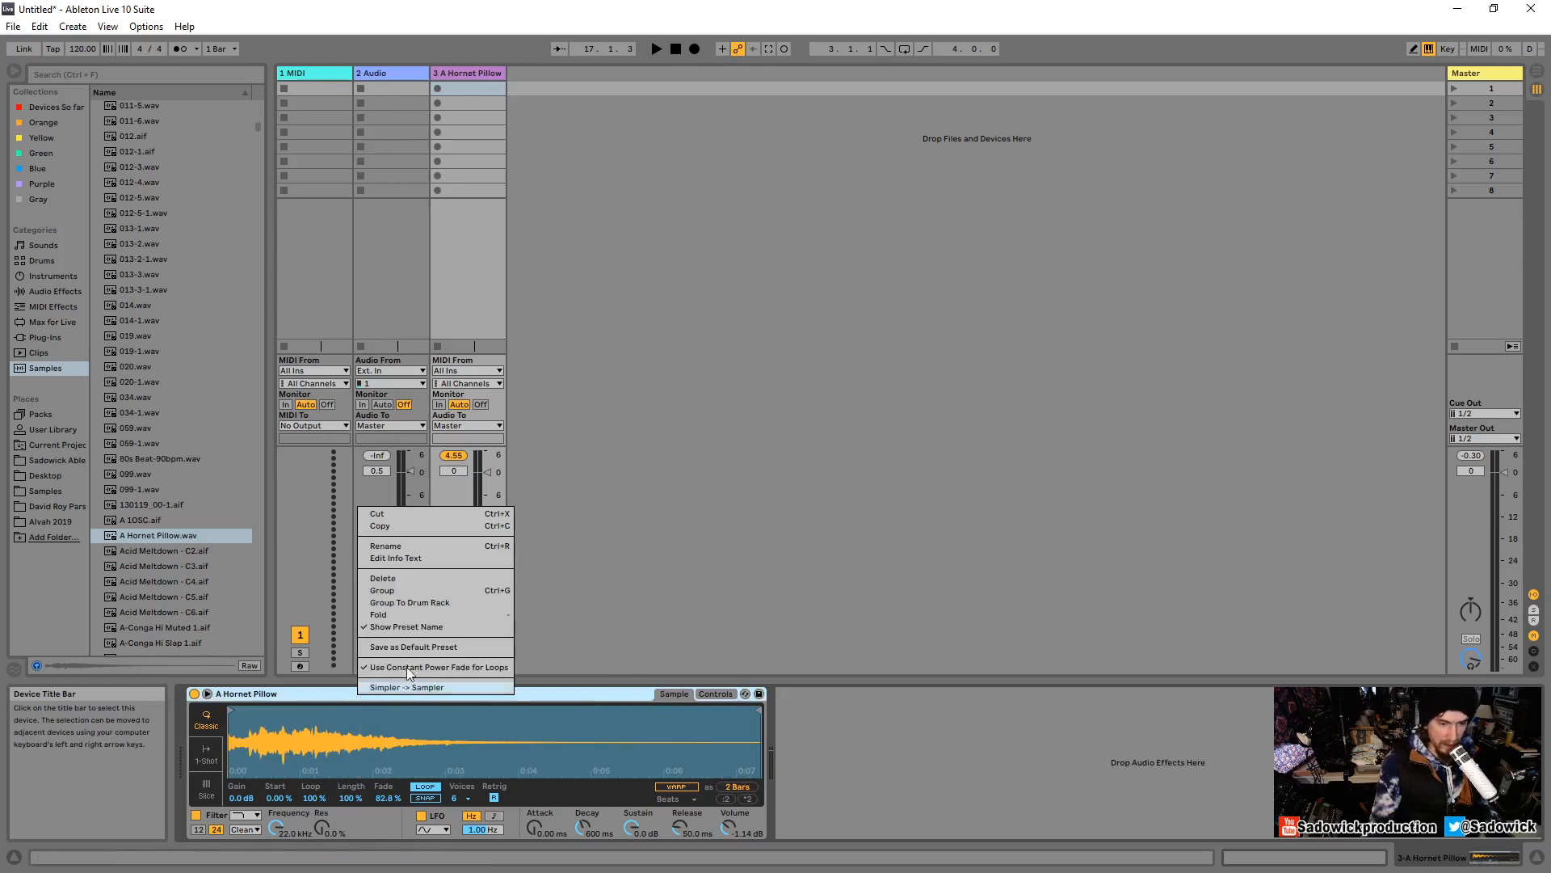
{"action": "left_click", "coordinate": [424, 687]}
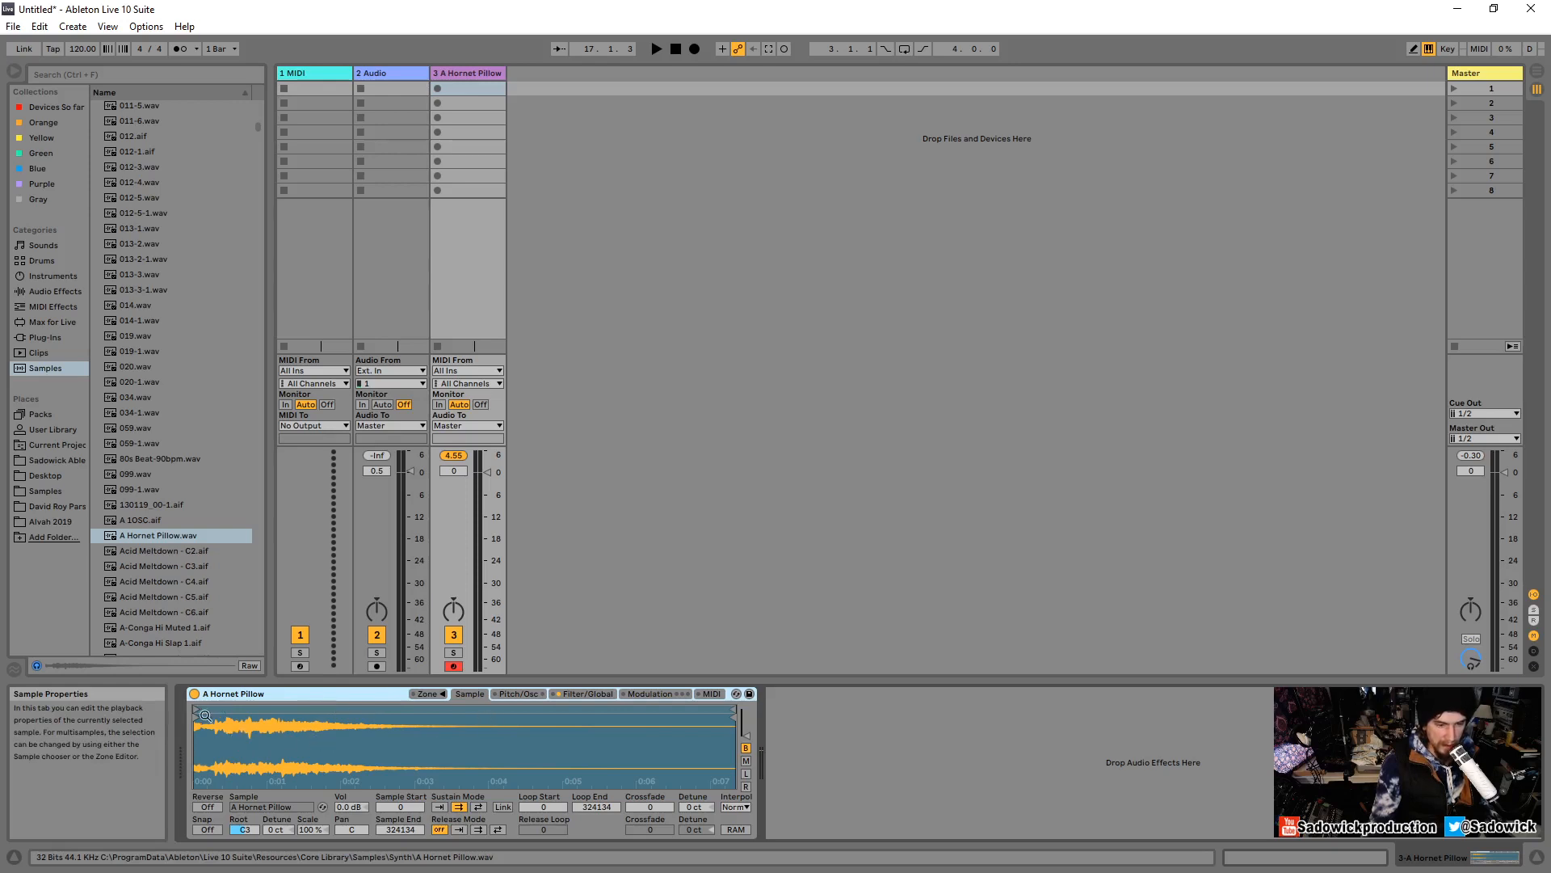
Set Sampler's sustain loop from 59240 to 107883 and switch its Sustain Mode to back-and-forth looping.
{"action": "left_click_drag", "start_coordinate": [201, 709], "coordinate": [294, 709]}
{"action": "left_click_drag", "start_coordinate": [733, 710], "coordinate": [372, 709]}
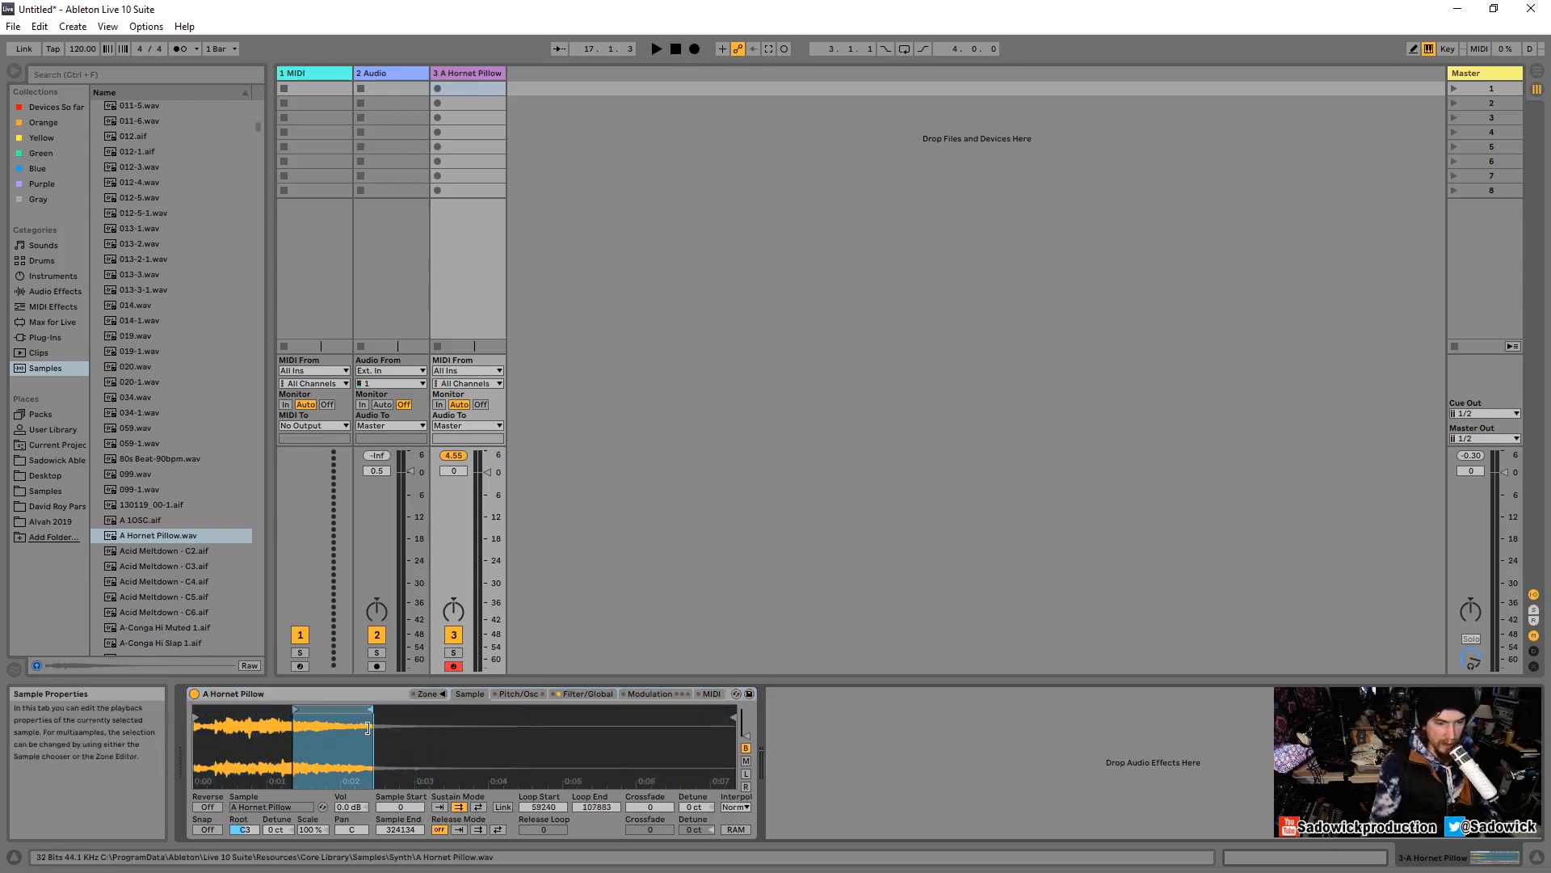
{"action": "left_click", "coordinate": [478, 806]}
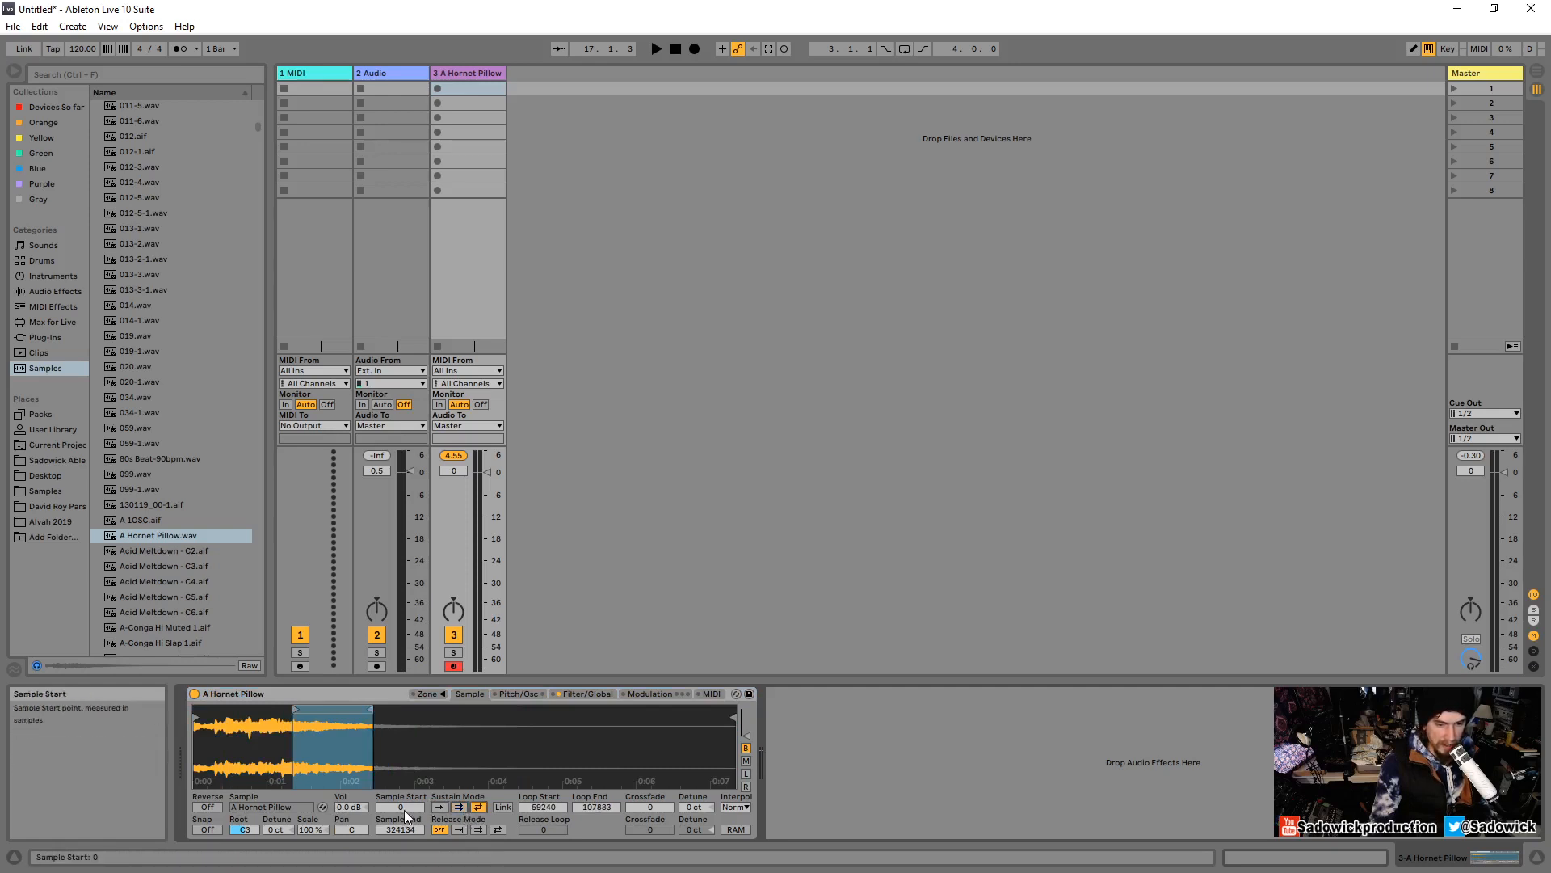
Set Sampler's loop Crossfade to 39462 and, while playing the sample, move its sustain loop to 36122 through 66463.
{"action": "left_click_drag", "start_coordinate": [404, 807], "coordinate": [401, 816]}
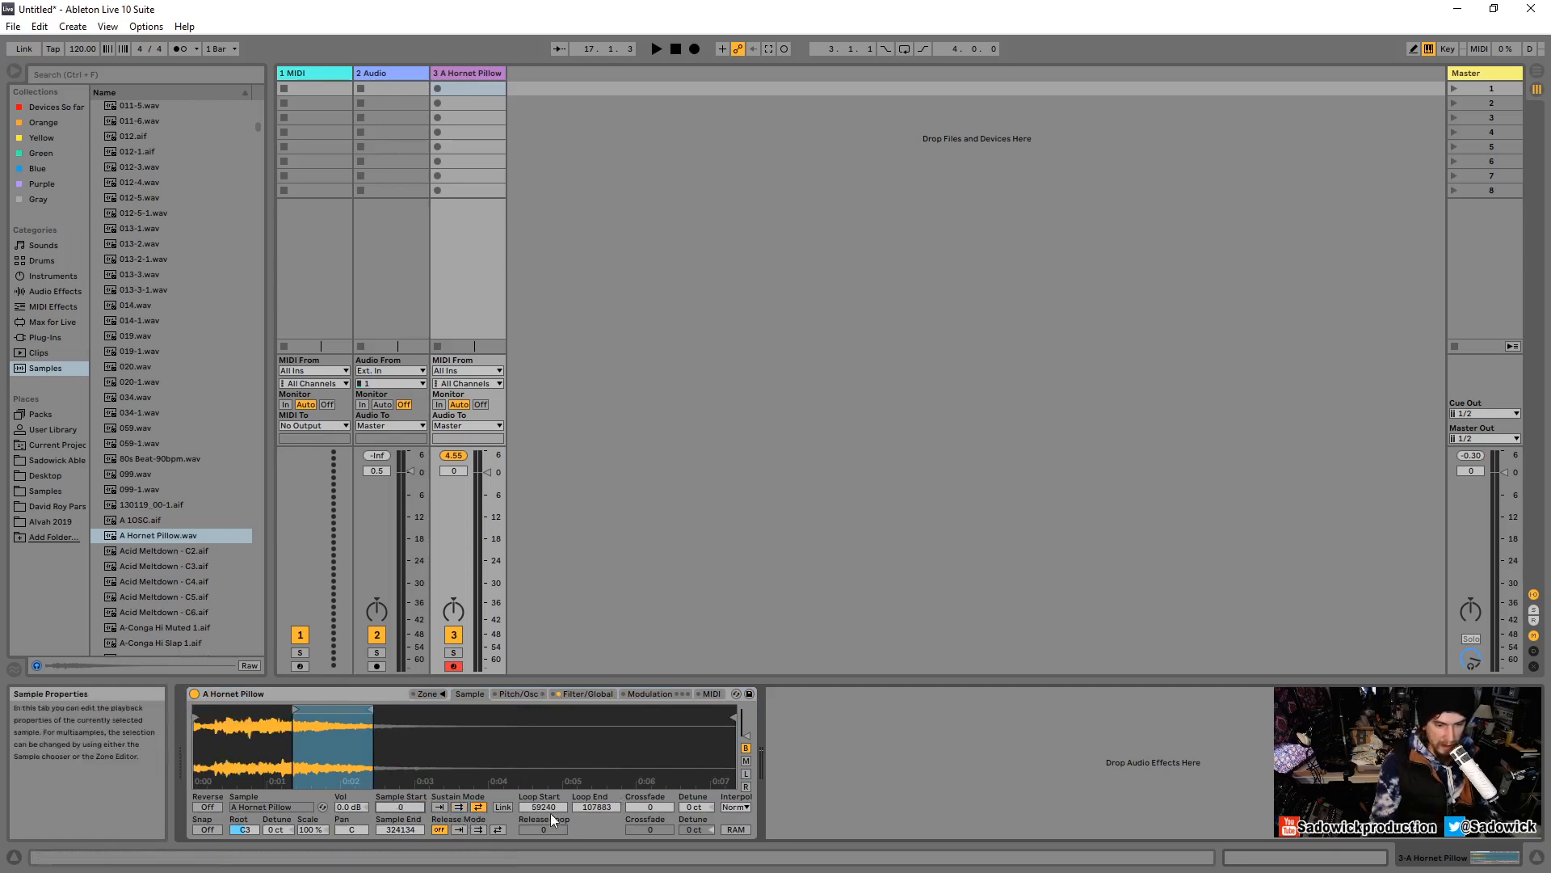
{"action": "left_click_drag", "start_coordinate": [651, 808], "coordinate": [651, 747]}
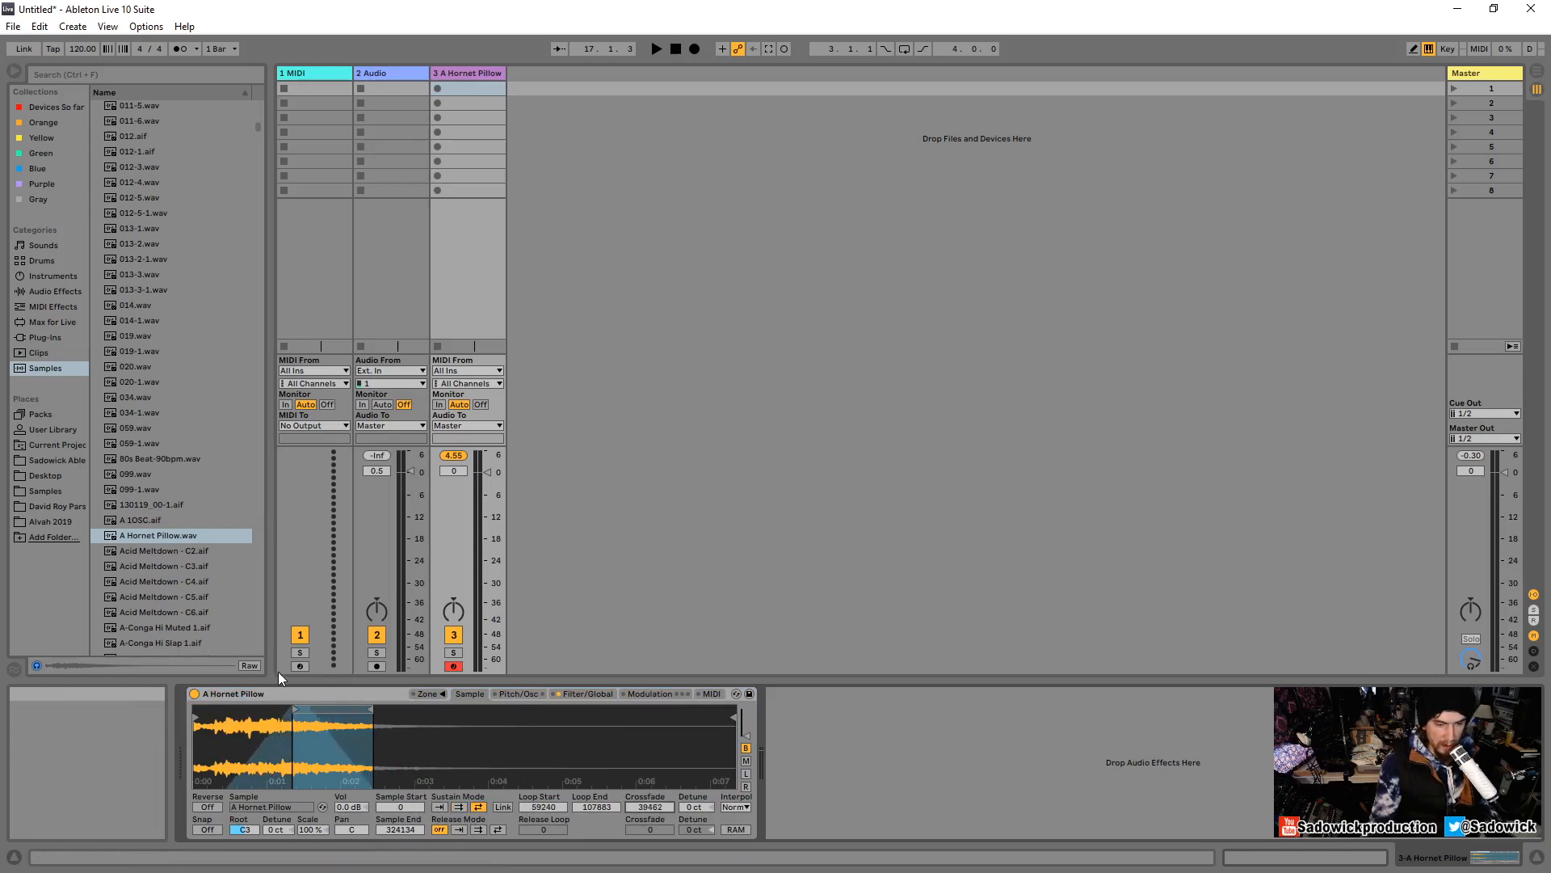
{"action": "key", "text": "a"}
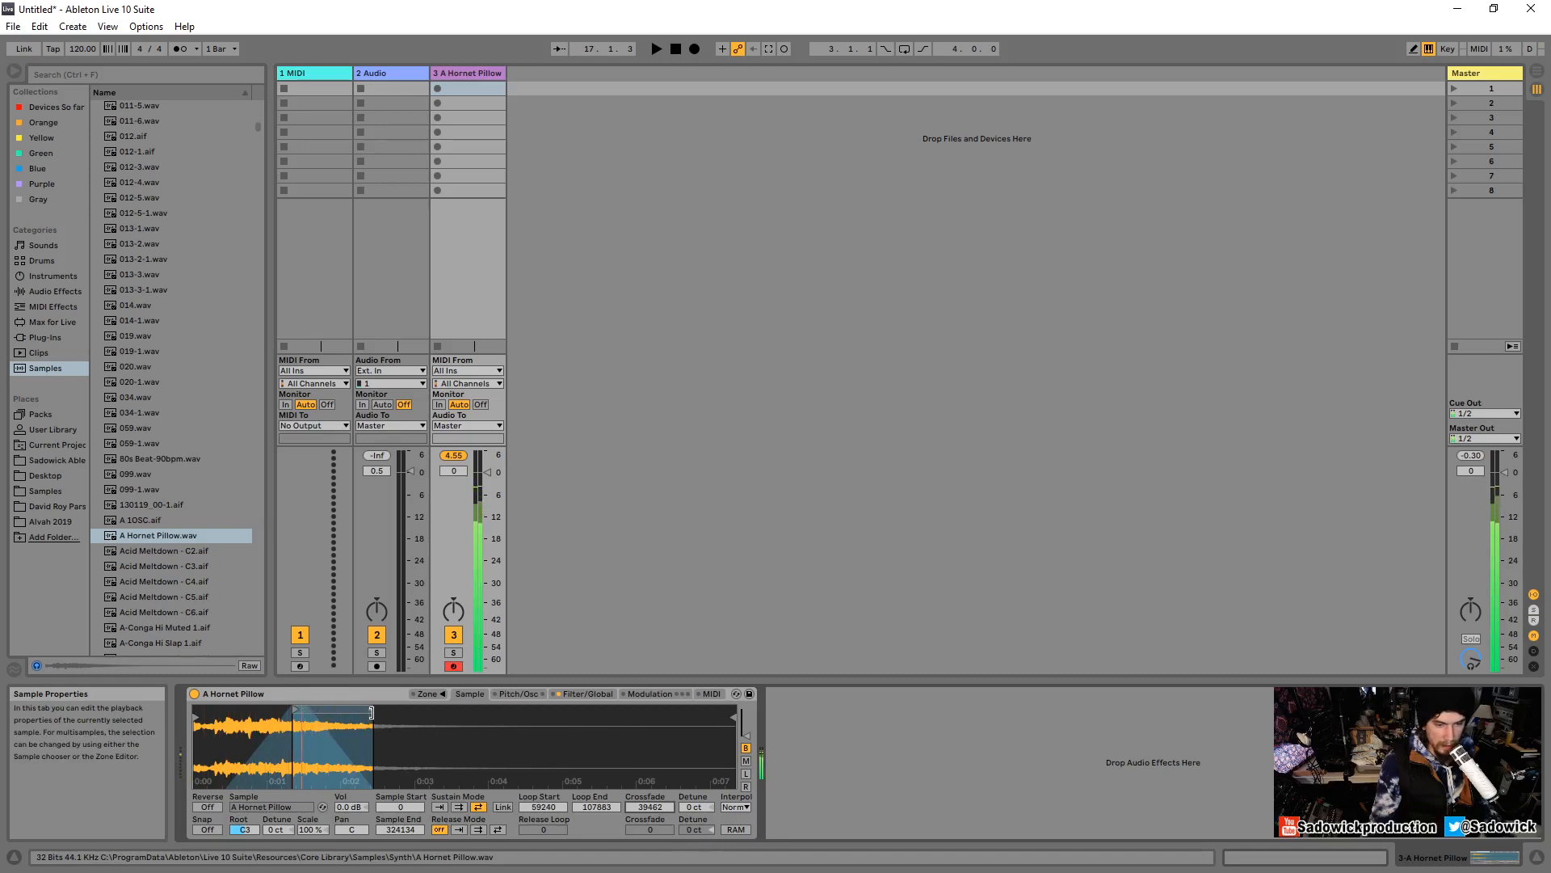
{"action": "left_click_drag", "start_coordinate": [372, 712], "coordinate": [280, 709]}
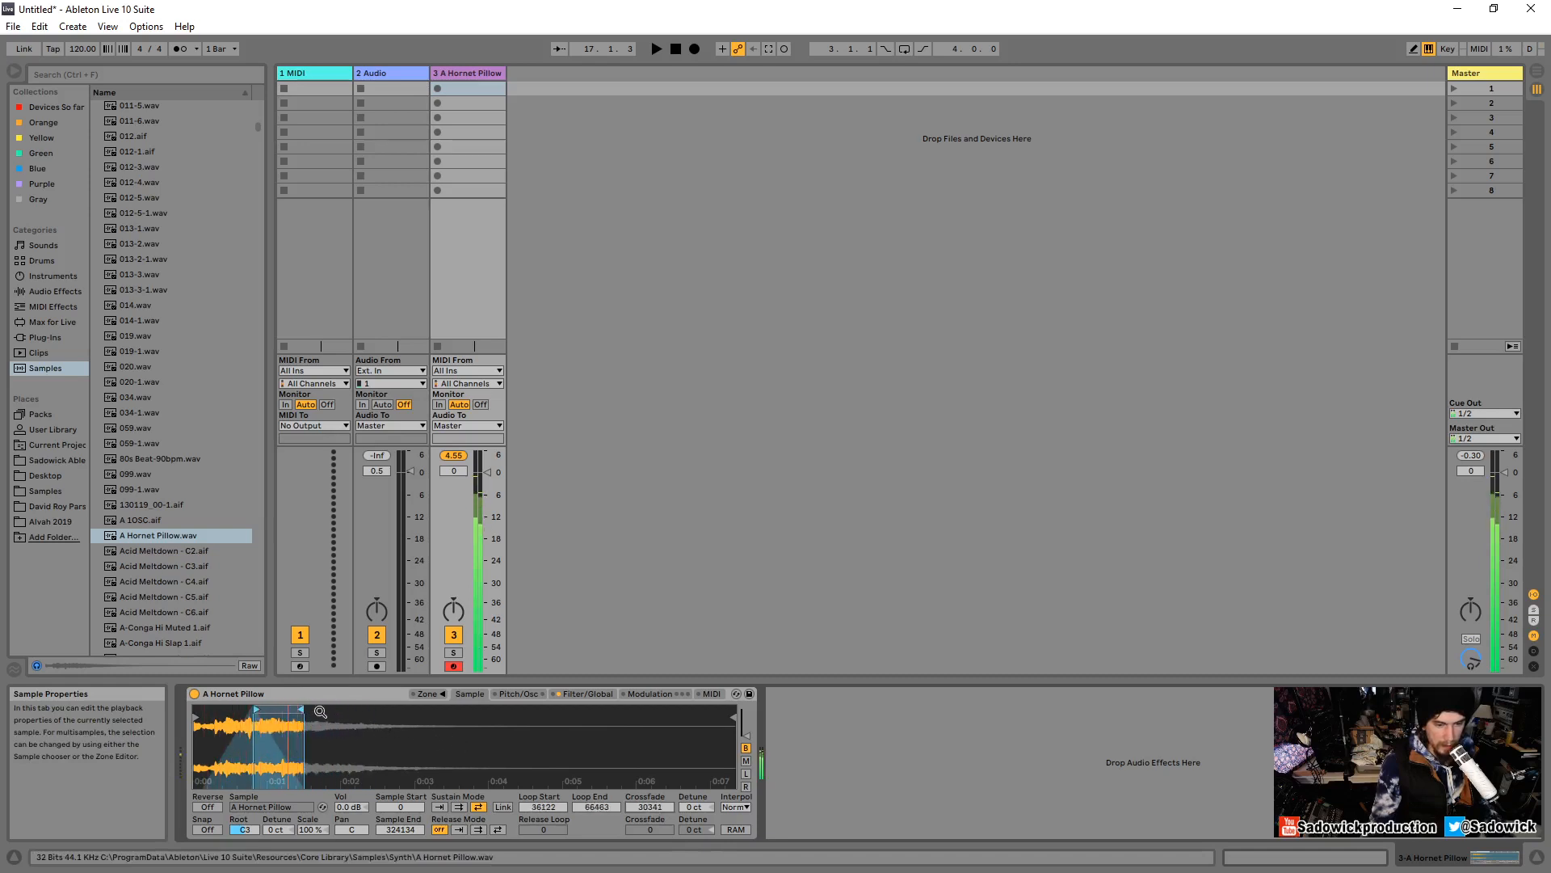
{"action": "key", "text": "z"}
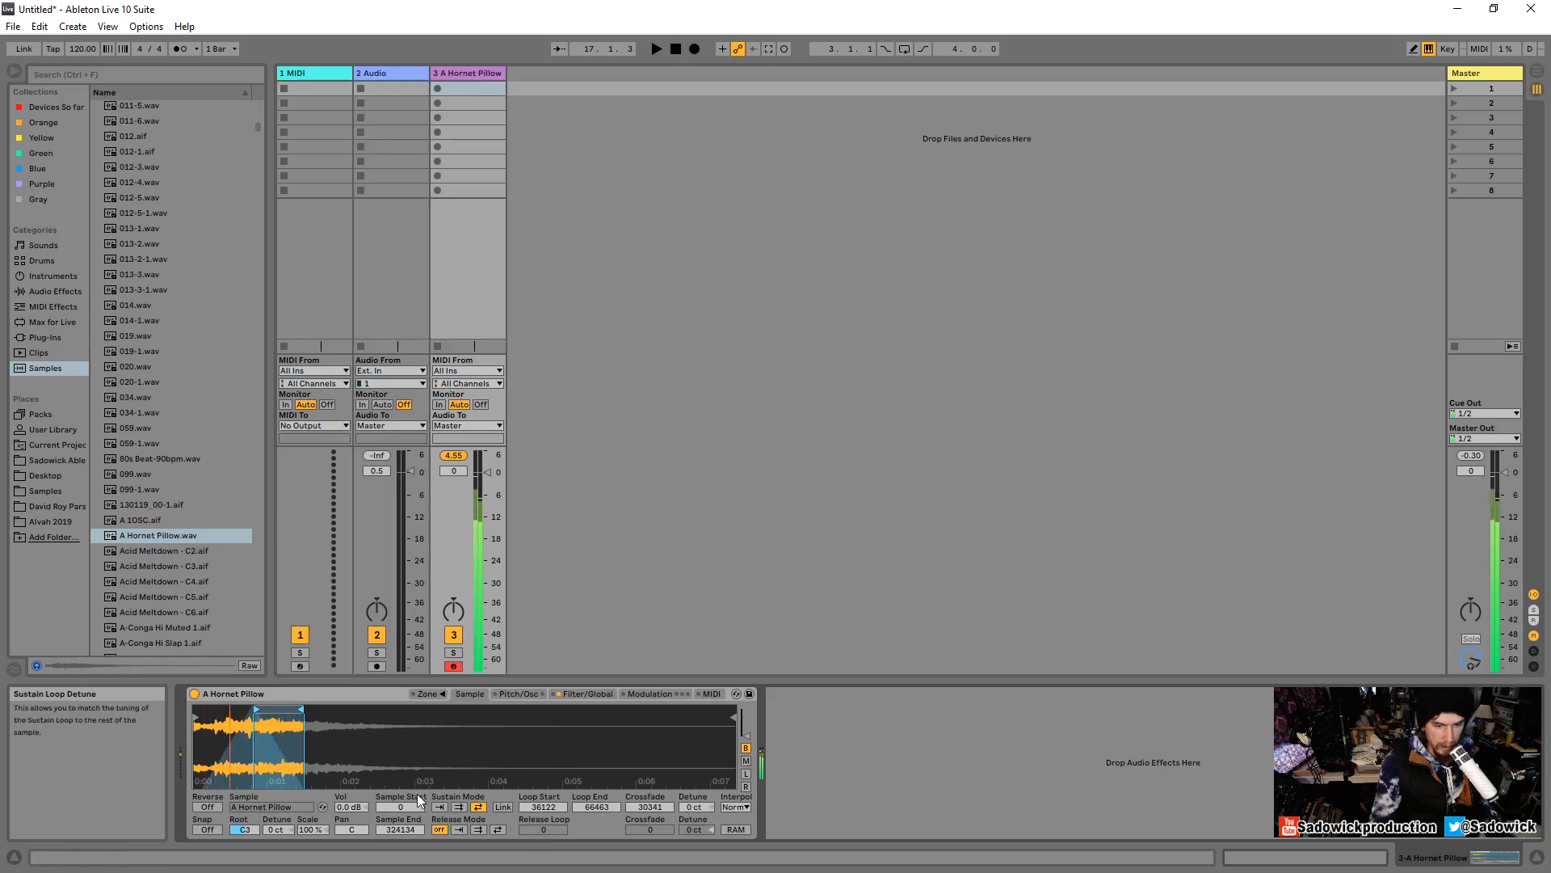
Delete the Sampler from track 3 and load Acid Meltdown - C2.aif into a new Simpler there.
{"action": "left_click", "coordinate": [328, 697]}
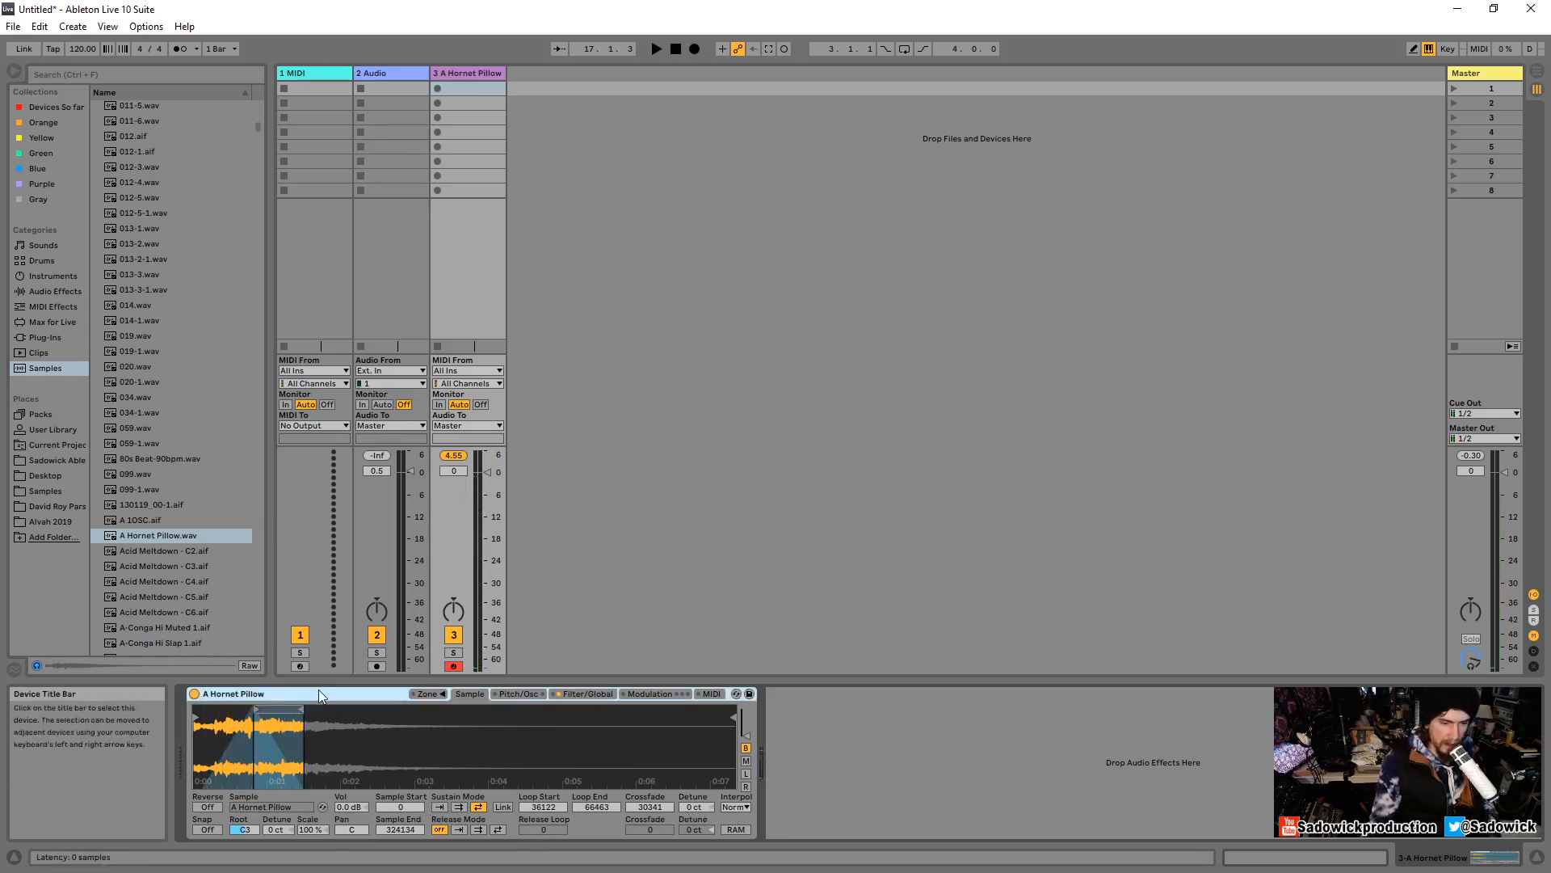
{"action": "key", "text": "Delete"}
{"action": "left_click", "coordinate": [146, 553]}
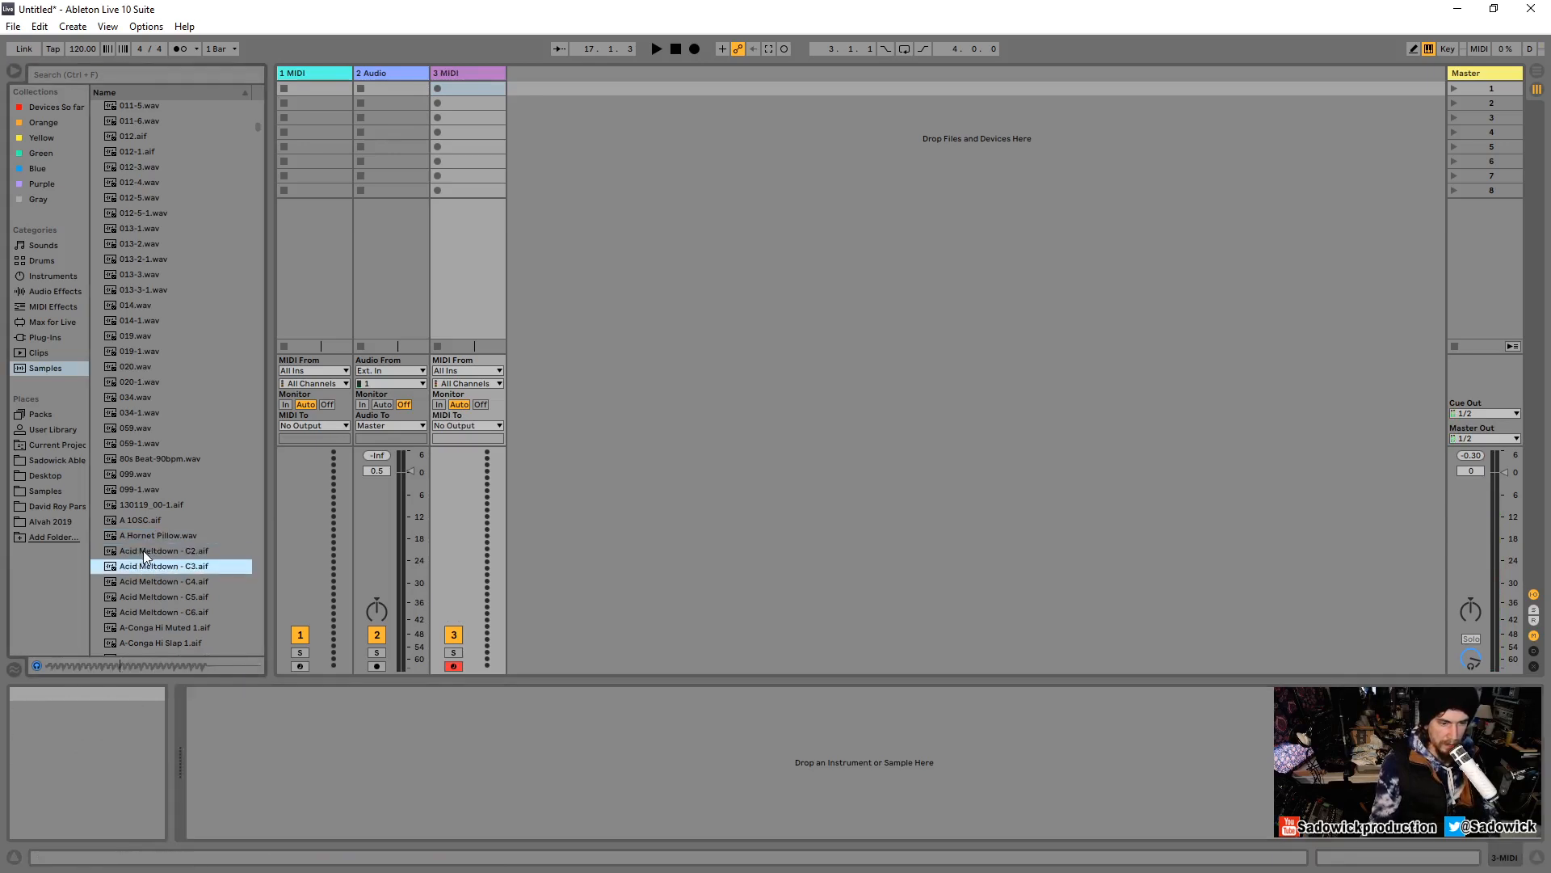
{"action": "left_click_drag", "start_coordinate": [371, 447], "coordinate": [248, 741]}
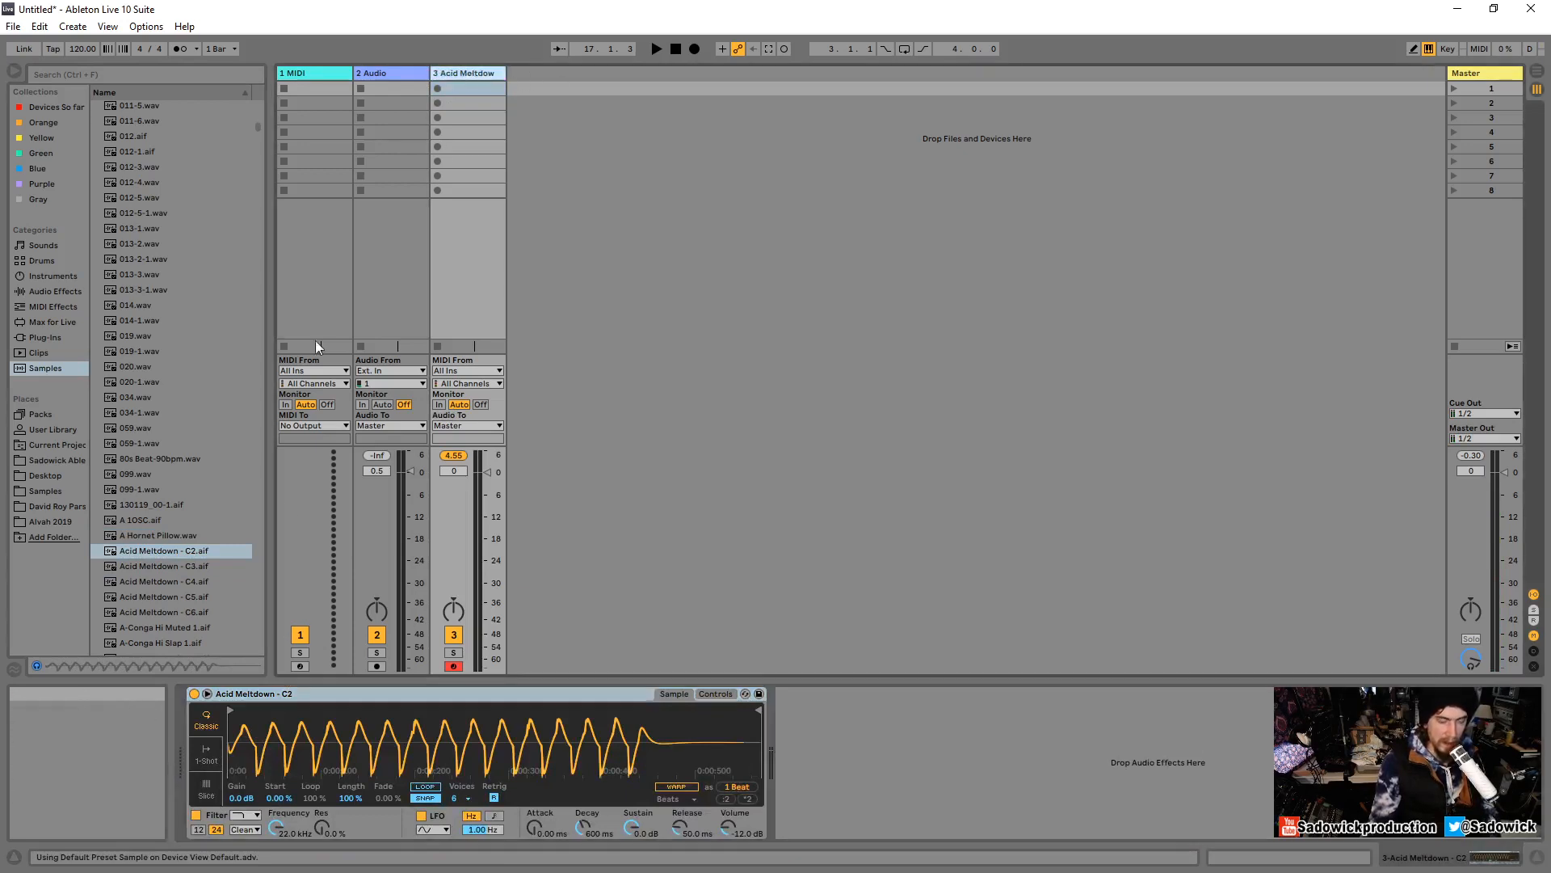
{"action": "left_click", "coordinate": [304, 695]}
{"action": "key", "text": "Delete"}
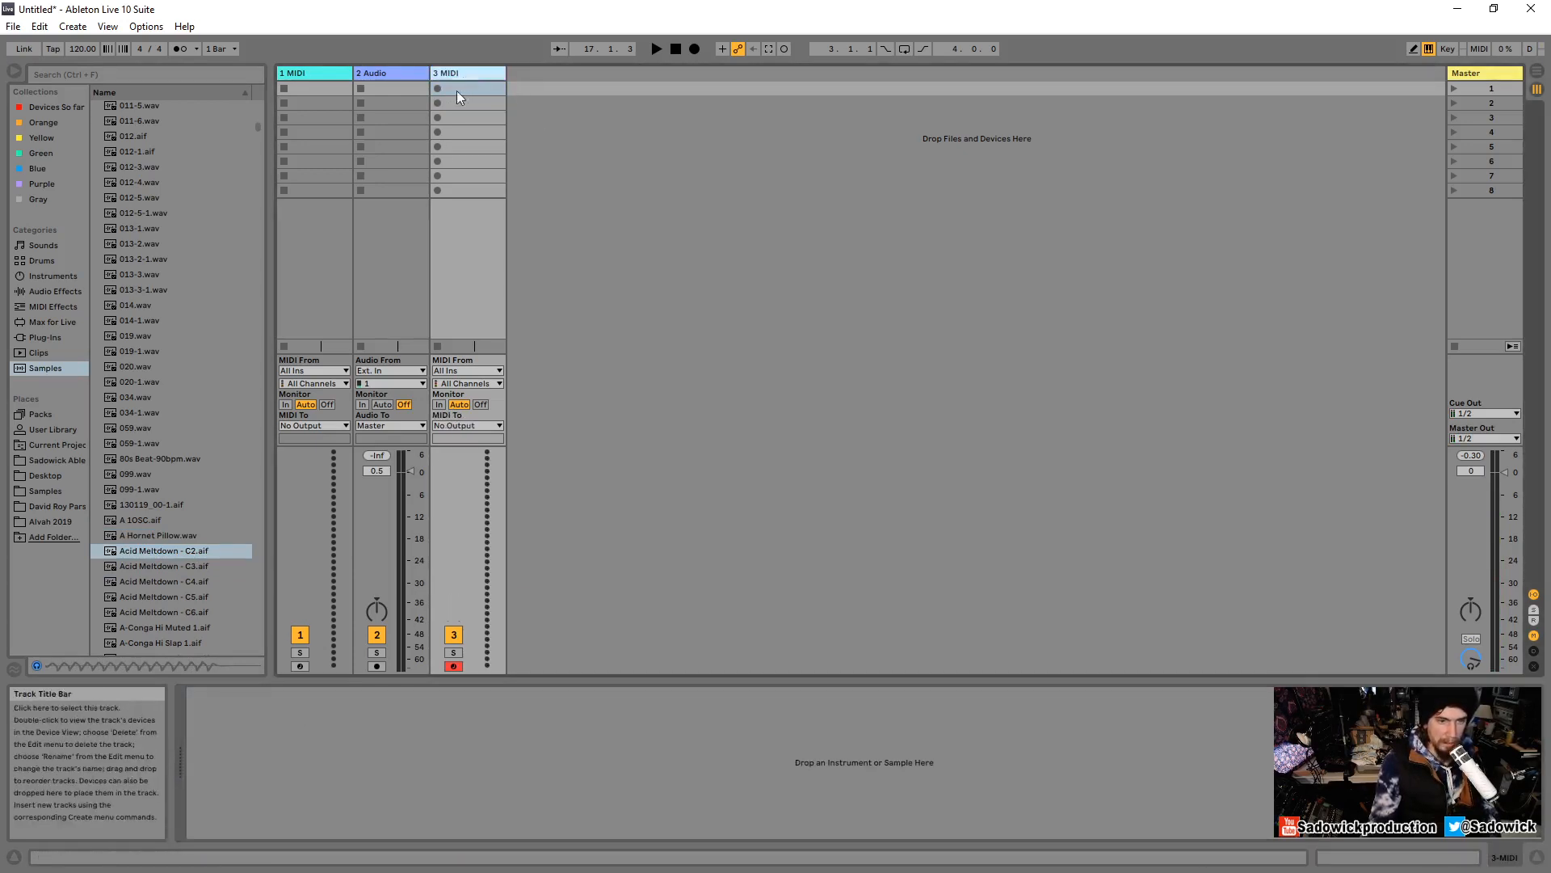
{"action": "left_click", "coordinate": [150, 555]}
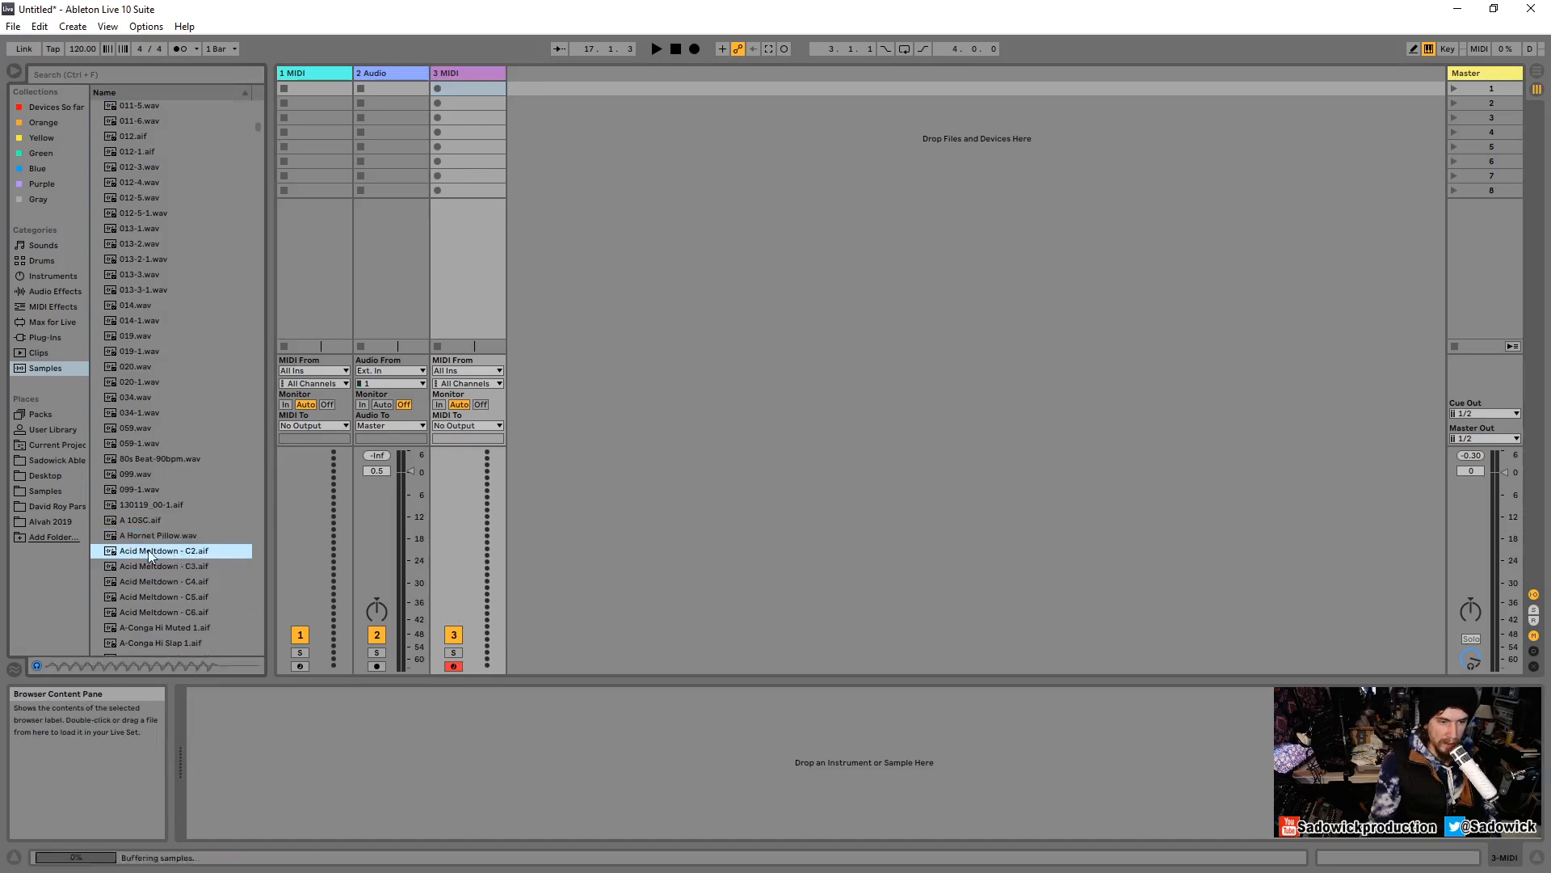
{"action": "left_click_drag", "start_coordinate": [150, 555], "coordinate": [250, 743]}
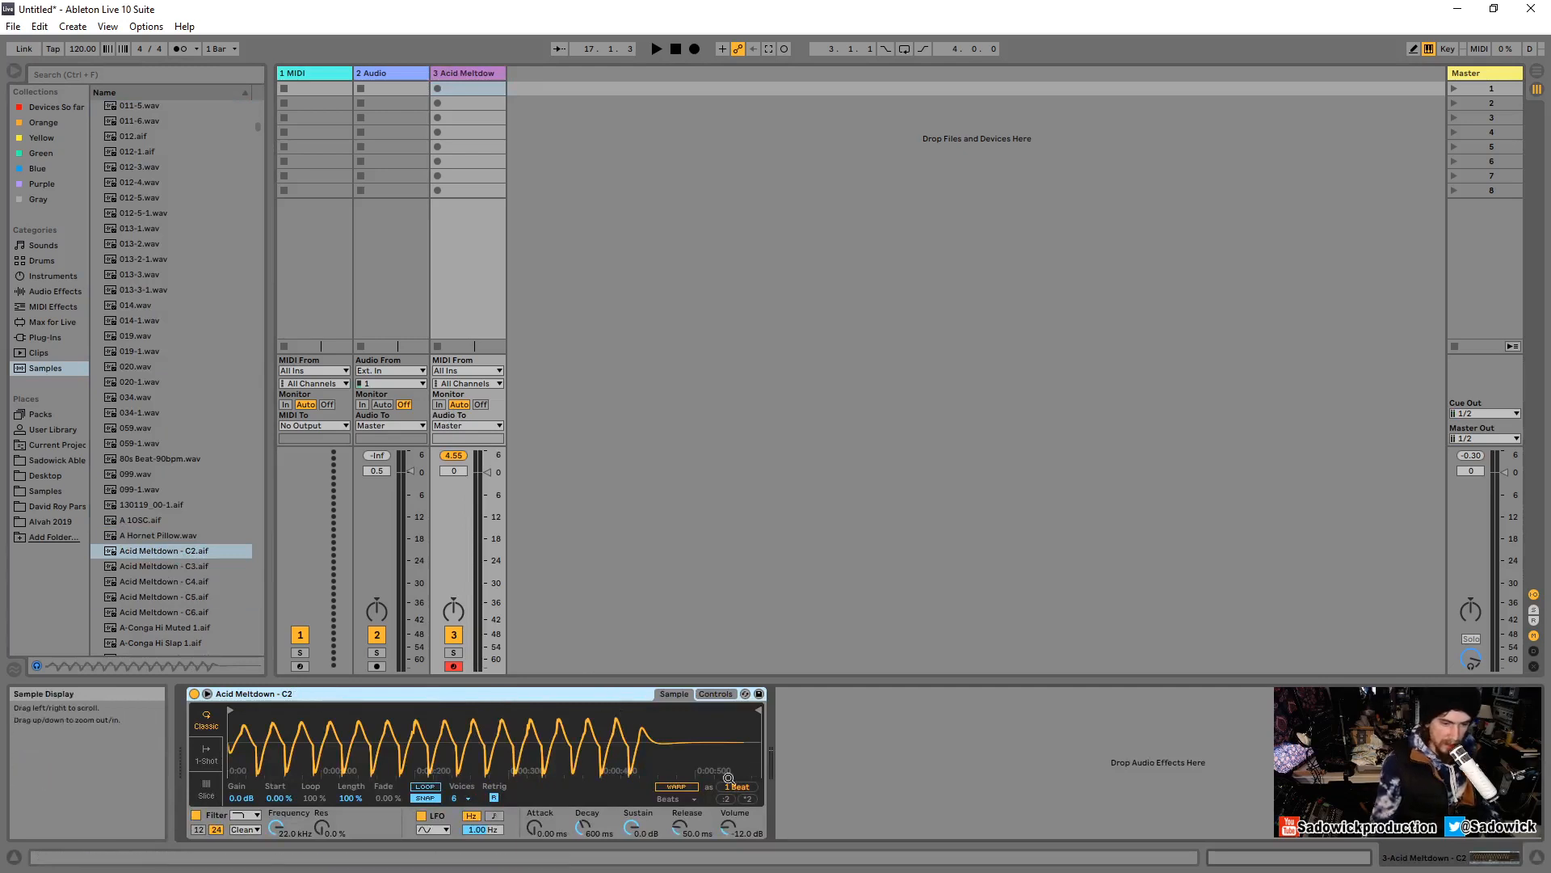
Audition the loaded sample in the C4 to D5 octave and raise Simpler's output volume to -6.86 dB.
{"action": "left_click", "coordinate": [839, 753]}
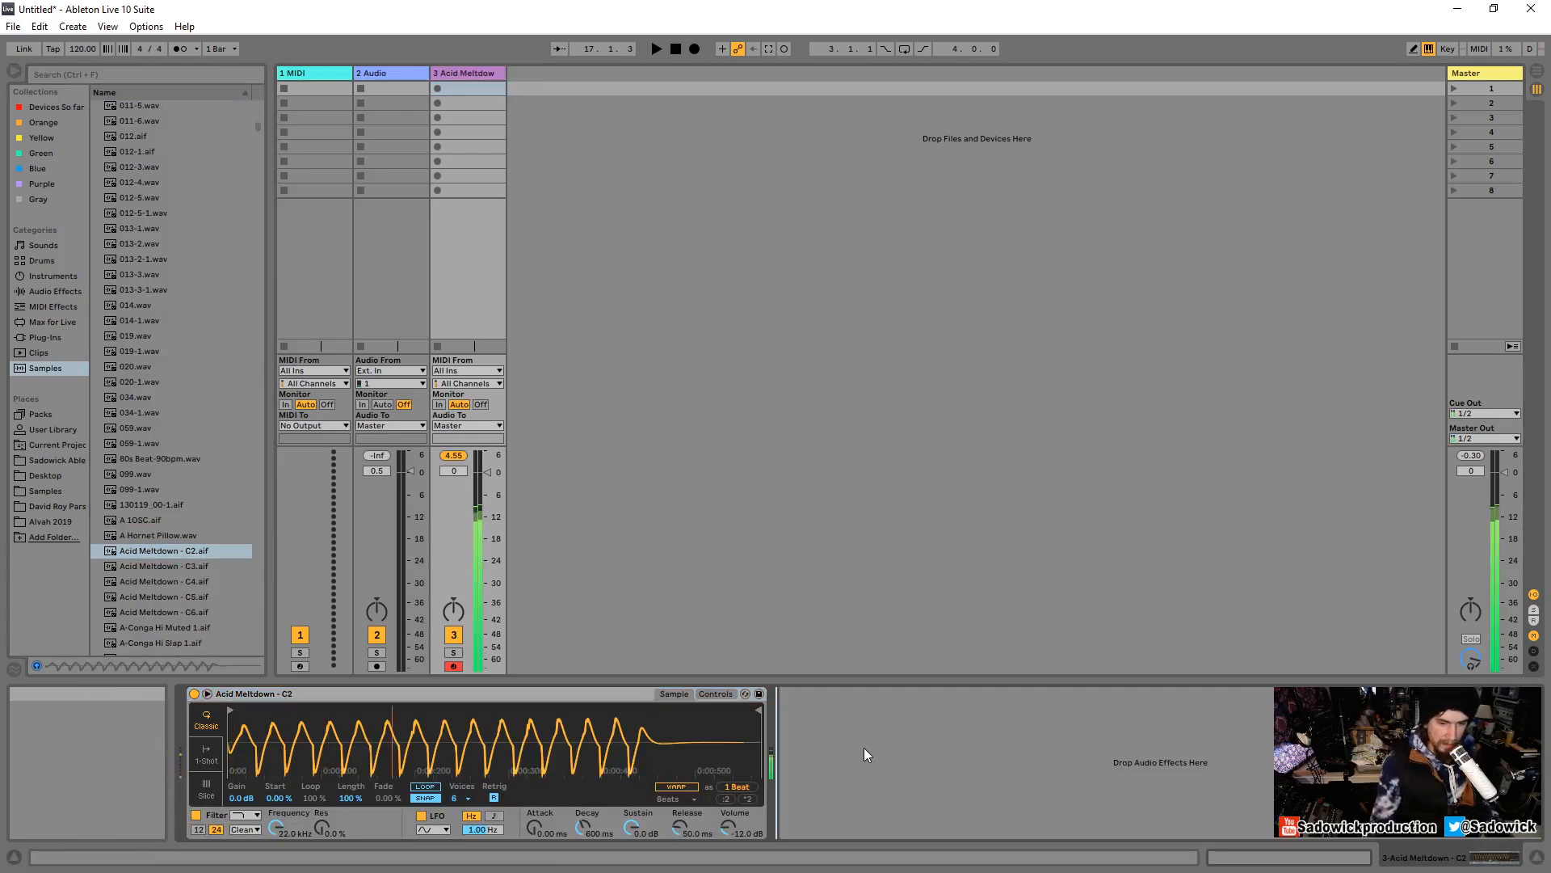
{"action": "key", "text": "x"}
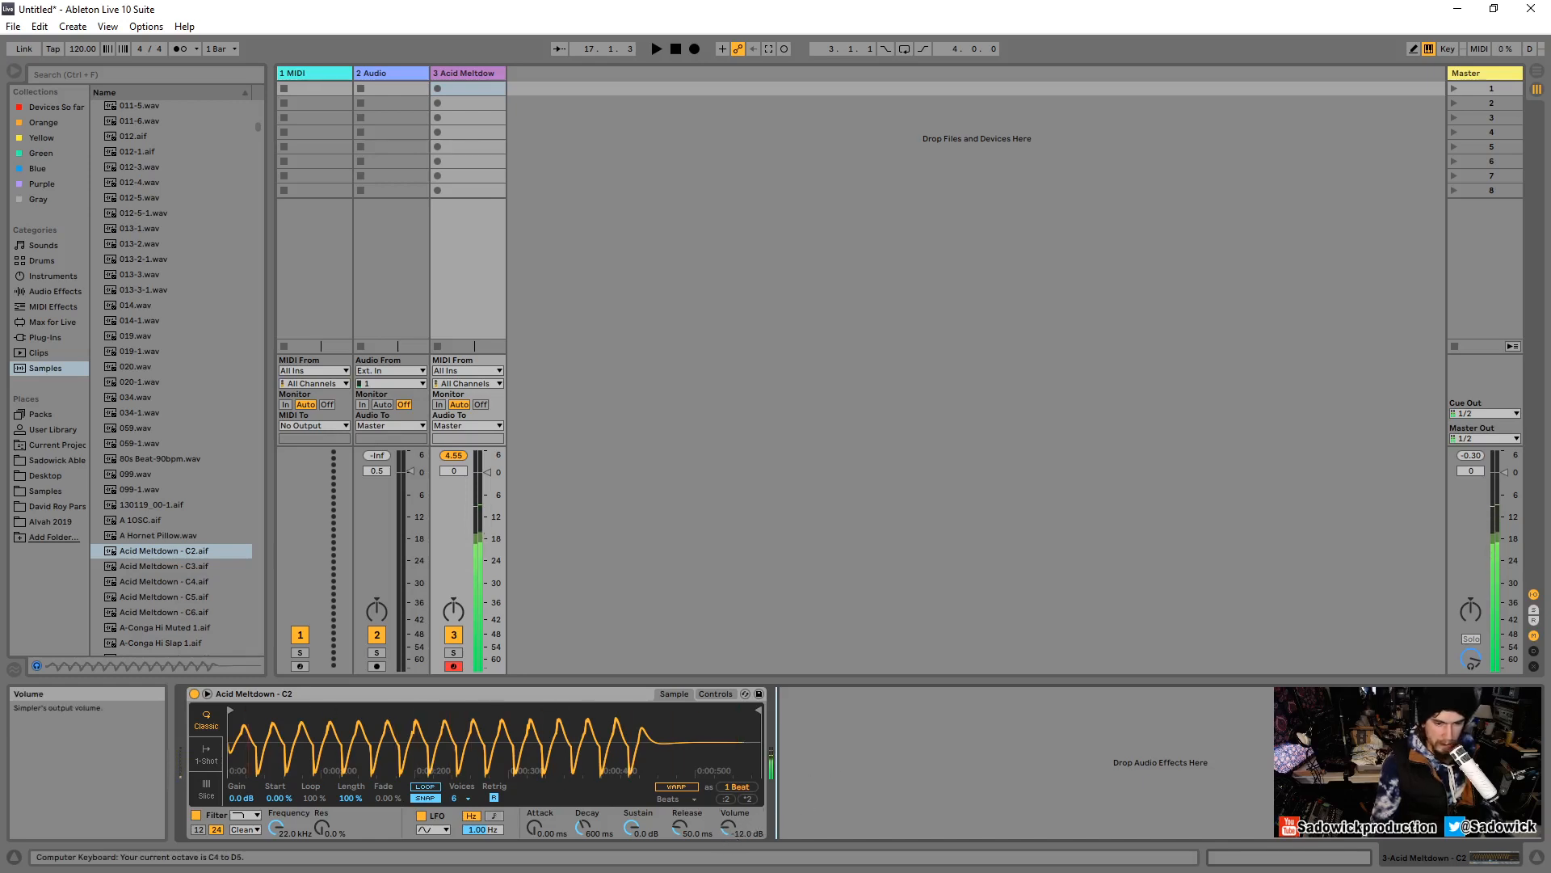
{"action": "left_click_drag", "start_coordinate": [726, 827], "coordinate": [726, 804]}
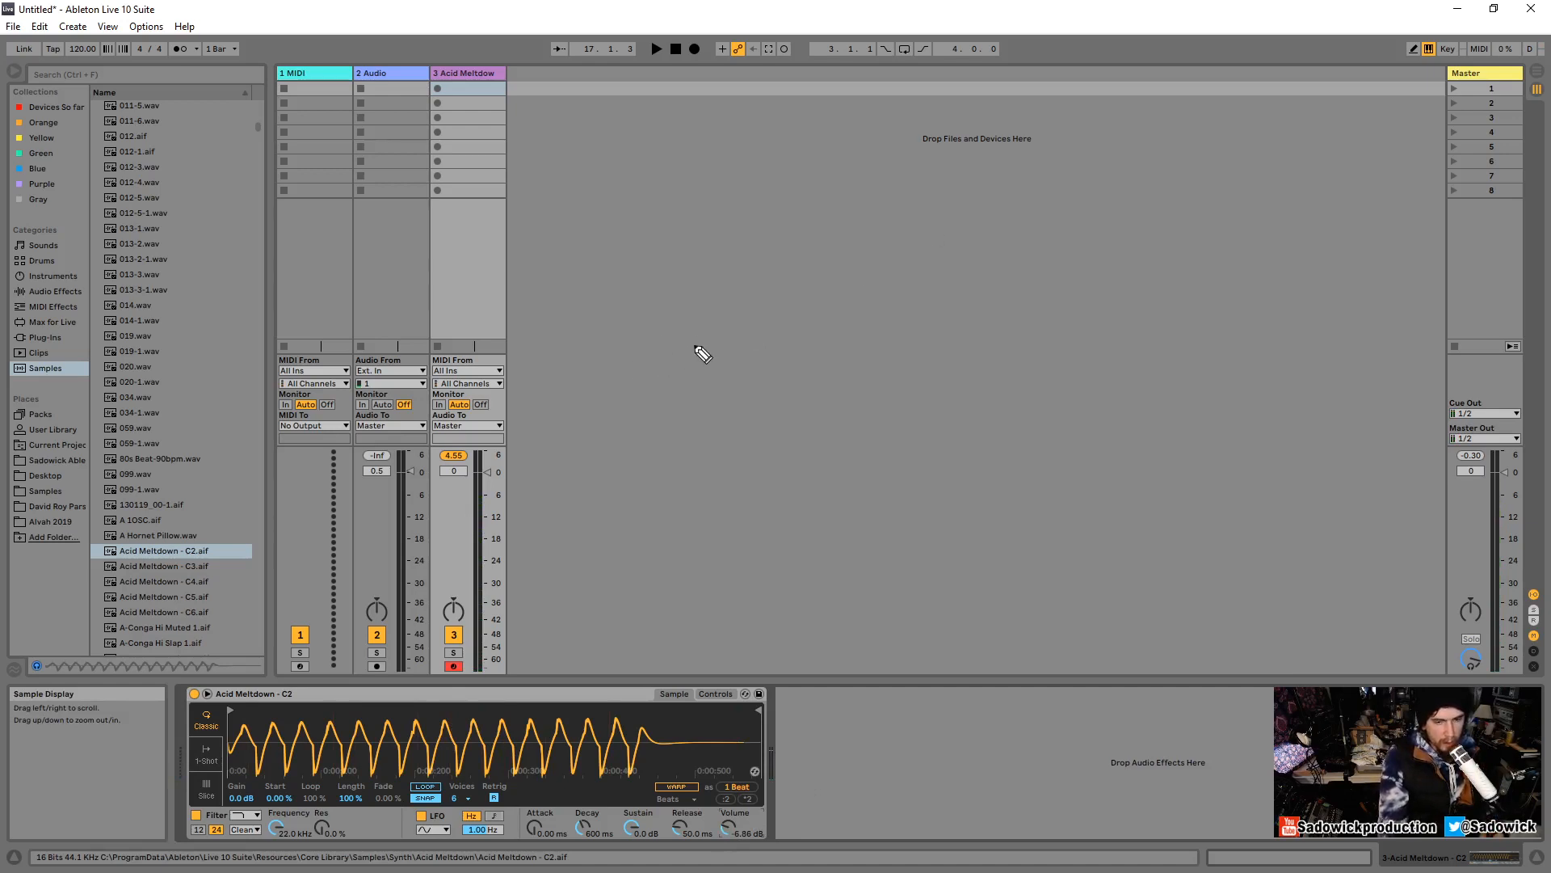
Sketch a signal flow over the empty session area, from a sawtooth oscillator through a filter and an envelope to an output.
{"action": "mouse_move", "coordinate": [696, 349]}
{"action": "left_mouse_down"}
{"action": "mouse_move", "coordinate": [697, 303]}
{"action": "mouse_move", "coordinate": [751, 304]}
{"action": "mouse_move", "coordinate": [796, 341]}
{"action": "mouse_move", "coordinate": [797, 301]}
{"action": "mouse_move", "coordinate": [848, 333]}
{"action": "mouse_move", "coordinate": [857, 293]}
{"action": "left_mouse_up"}
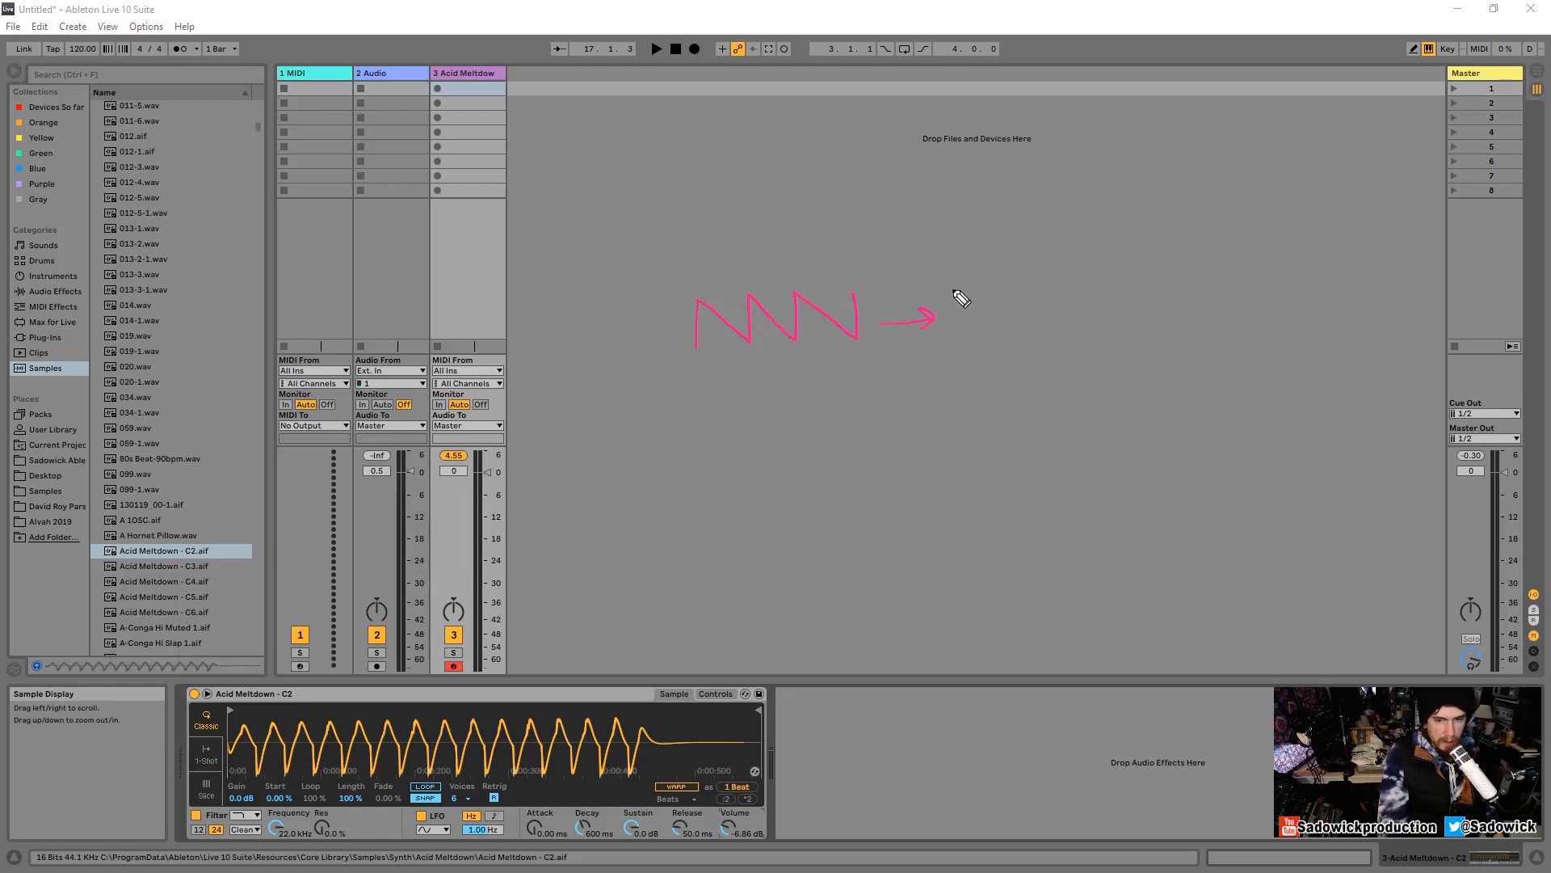
{"action": "left_click_drag", "start_coordinate": [955, 289], "coordinate": [1044, 322]}
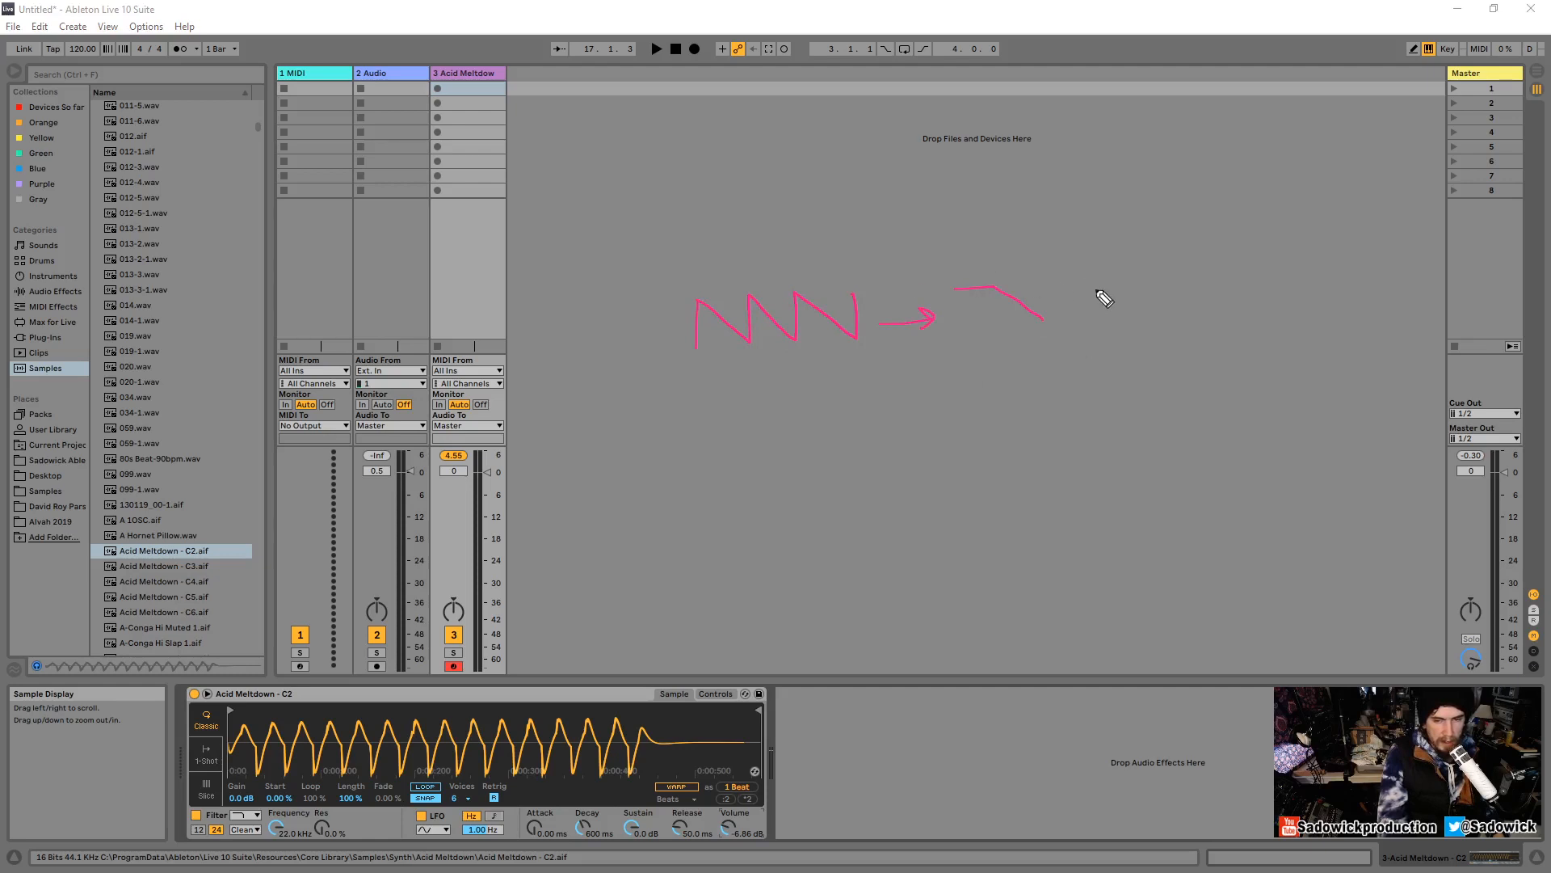
{"action": "mouse_move", "coordinate": [1129, 317]}
{"action": "left_mouse_down"}
{"action": "mouse_move", "coordinate": [1198, 272]}
{"action": "mouse_move", "coordinate": [1249, 315]}
{"action": "mouse_move", "coordinate": [1307, 282]}
{"action": "left_mouse_up"}
{"action": "left_click_drag", "start_coordinate": [1287, 276], "coordinate": [1361, 308]}
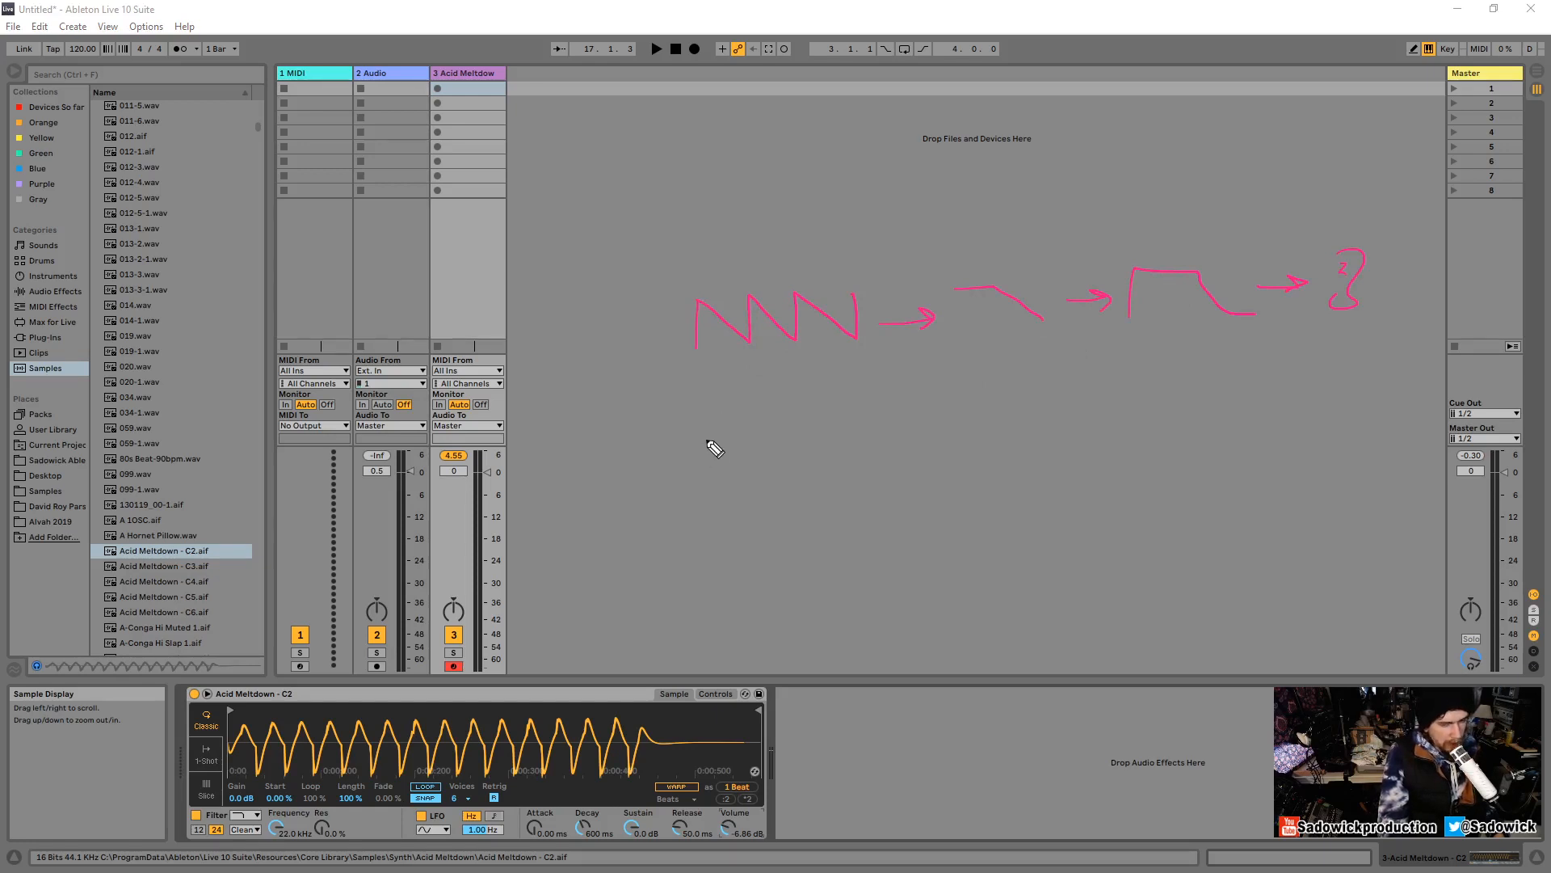
Sketch a second signal flow from a wav sample to the same output, link the sample to the oscillator, and clear the drawings.
{"action": "mouse_move", "coordinate": [706, 445]}
{"action": "left_mouse_down"}
{"action": "mouse_move", "coordinate": [769, 441]}
{"action": "mouse_move", "coordinate": [747, 476]}
{"action": "mouse_move", "coordinate": [762, 479]}
{"action": "left_mouse_up"}
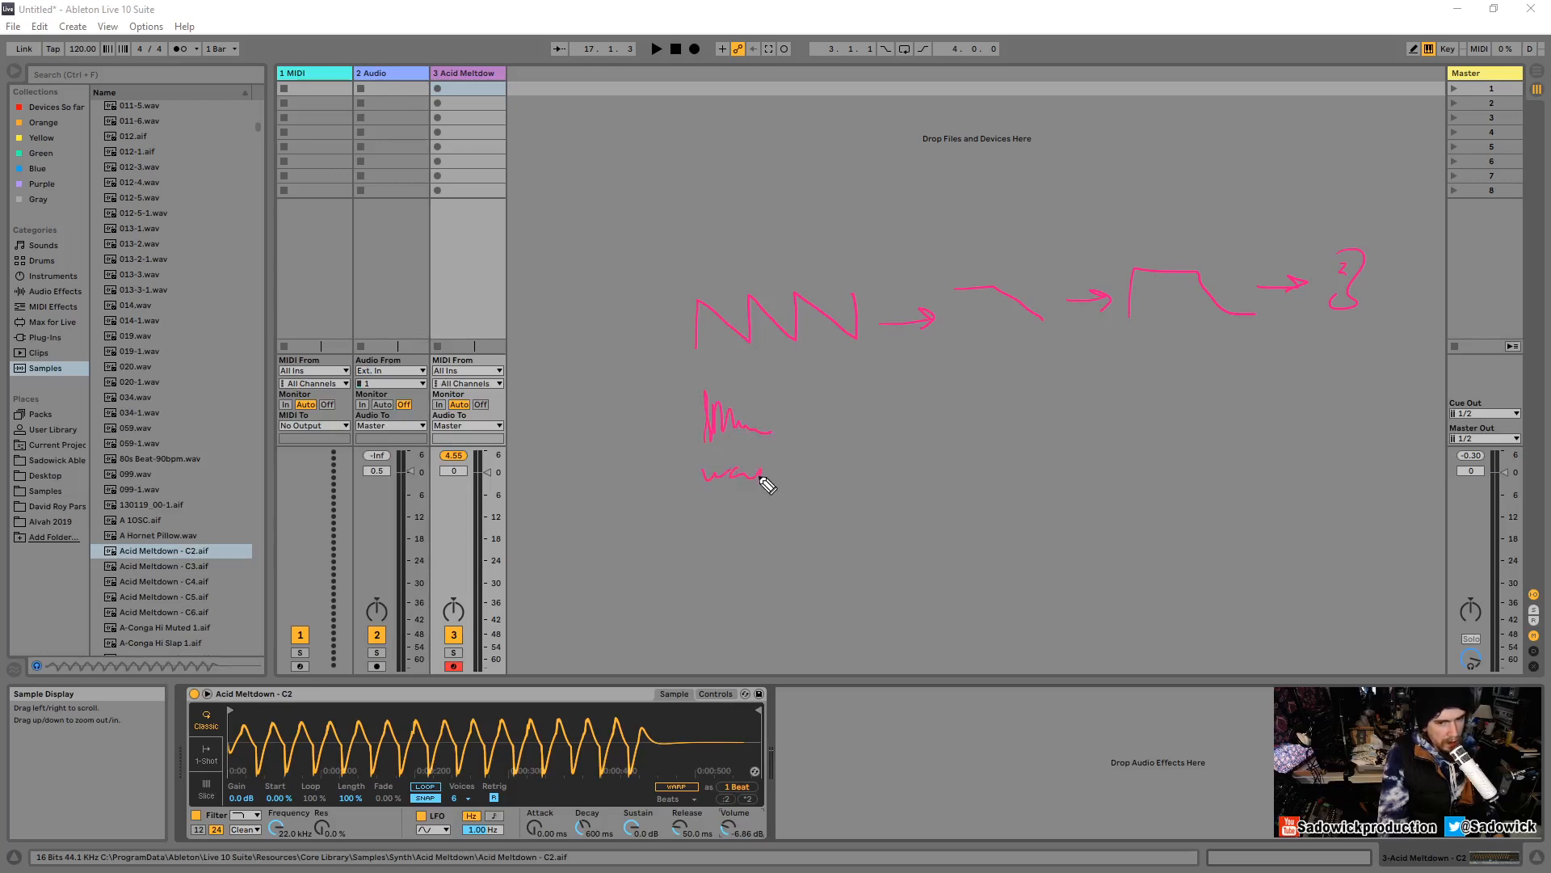
{"action": "left_click_drag", "start_coordinate": [834, 430], "coordinate": [945, 413]}
{"action": "mouse_move", "coordinate": [929, 405]}
{"action": "left_mouse_down"}
{"action": "mouse_move", "coordinate": [931, 420]}
{"action": "mouse_move", "coordinate": [1083, 417]}
{"action": "left_mouse_up"}
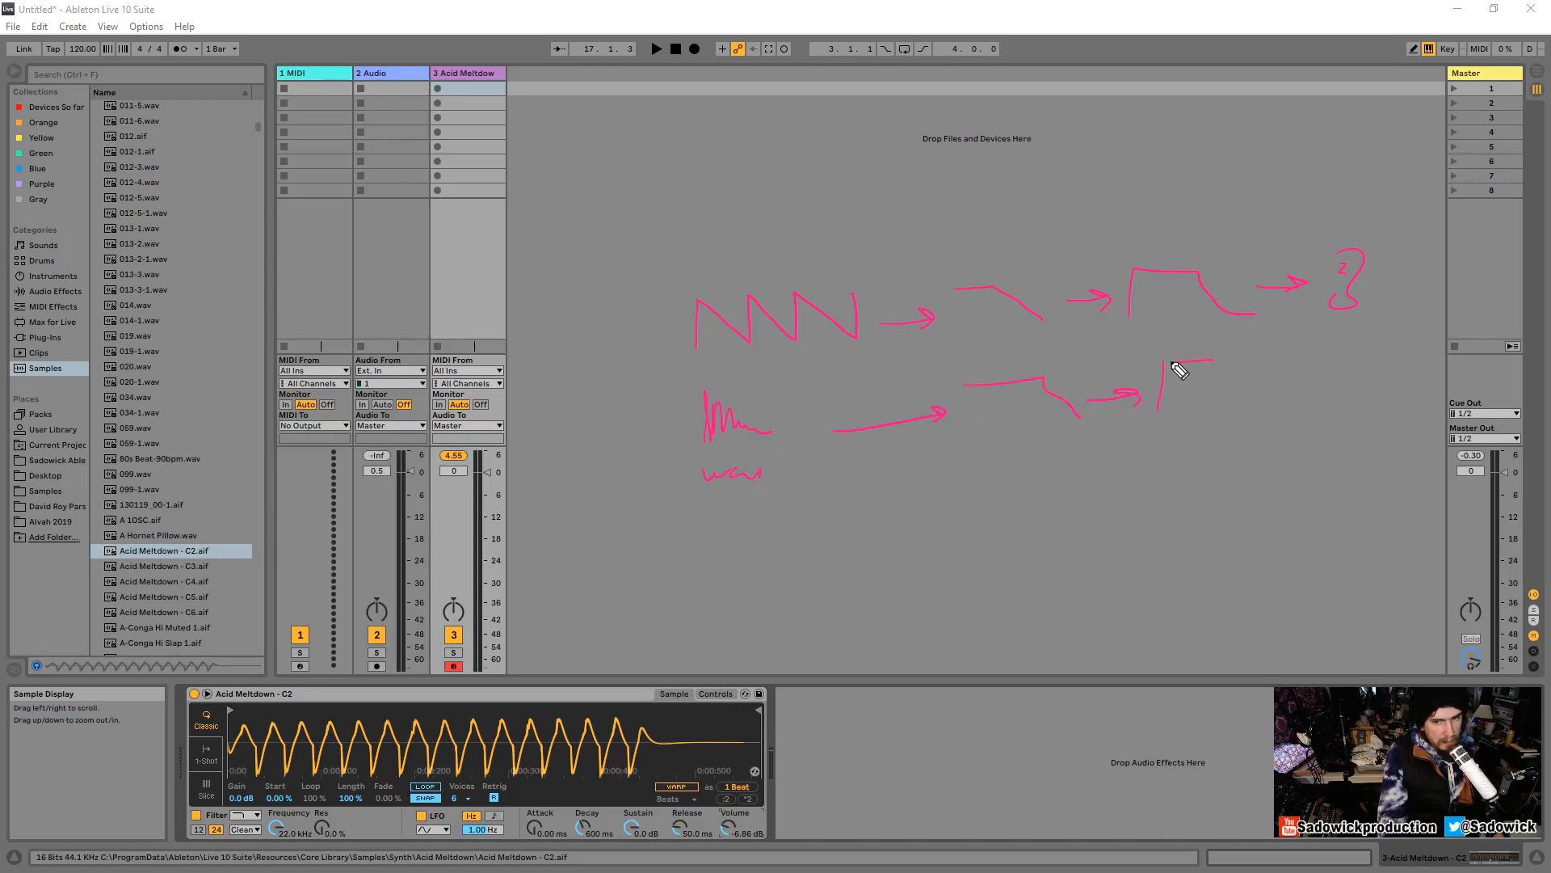
{"action": "mouse_move", "coordinate": [1212, 360]}
{"action": "left_mouse_down"}
{"action": "mouse_move", "coordinate": [1258, 394]}
{"action": "mouse_move", "coordinate": [1319, 318]}
{"action": "mouse_move", "coordinate": [1323, 331]}
{"action": "left_mouse_up"}
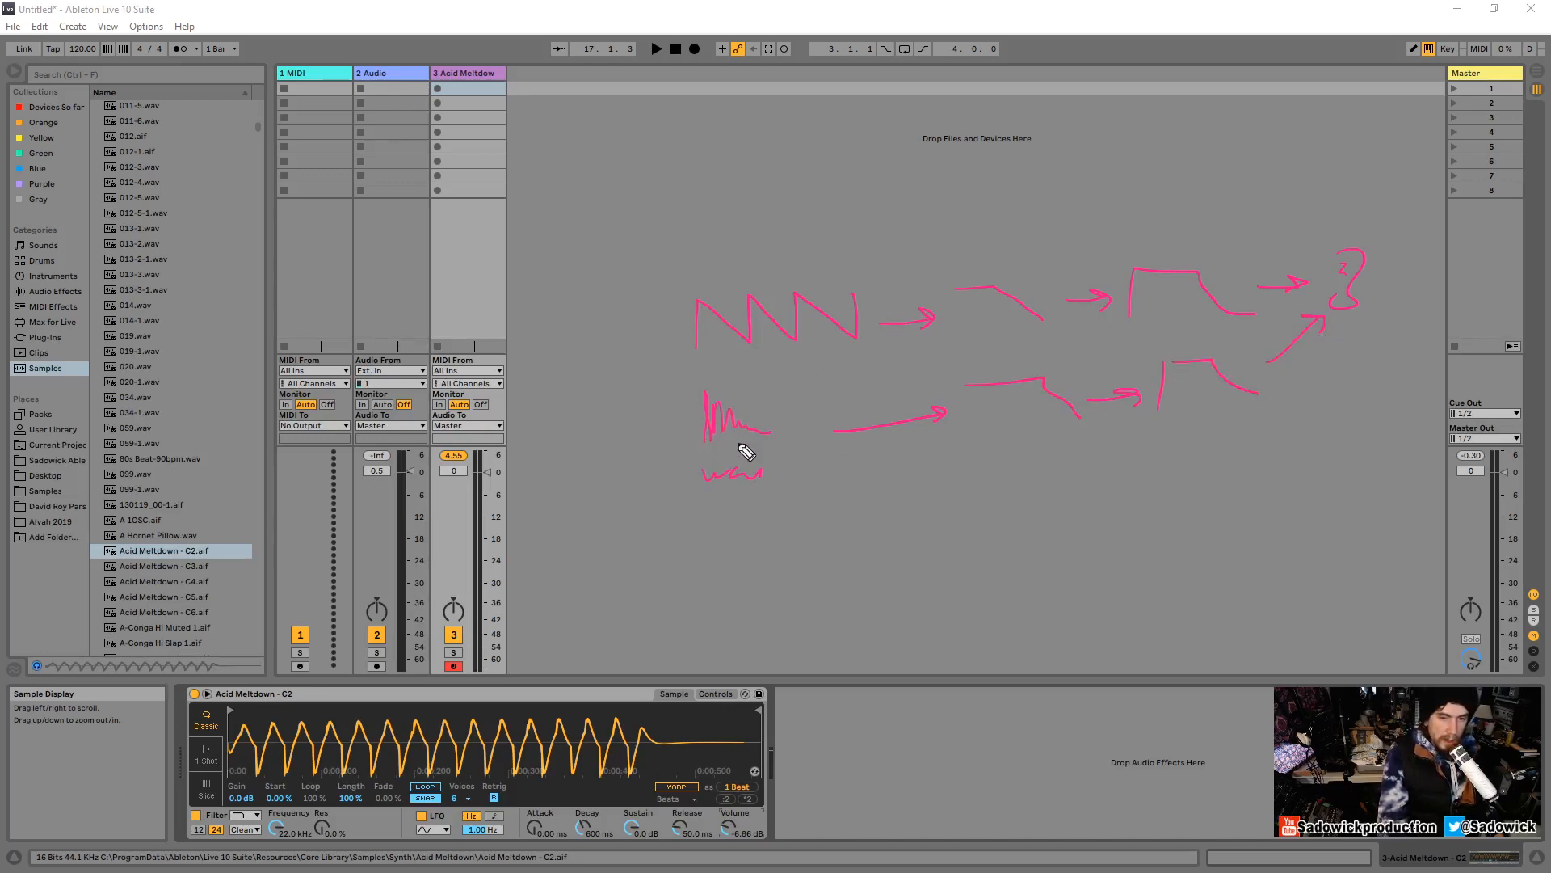
{"action": "mouse_move", "coordinate": [719, 465]}
{"action": "left_mouse_down"}
{"action": "mouse_move", "coordinate": [782, 401]}
{"action": "mouse_move", "coordinate": [755, 429]}
{"action": "mouse_move", "coordinate": [786, 350]}
{"action": "mouse_move", "coordinate": [799, 364]}
{"action": "left_mouse_up"}
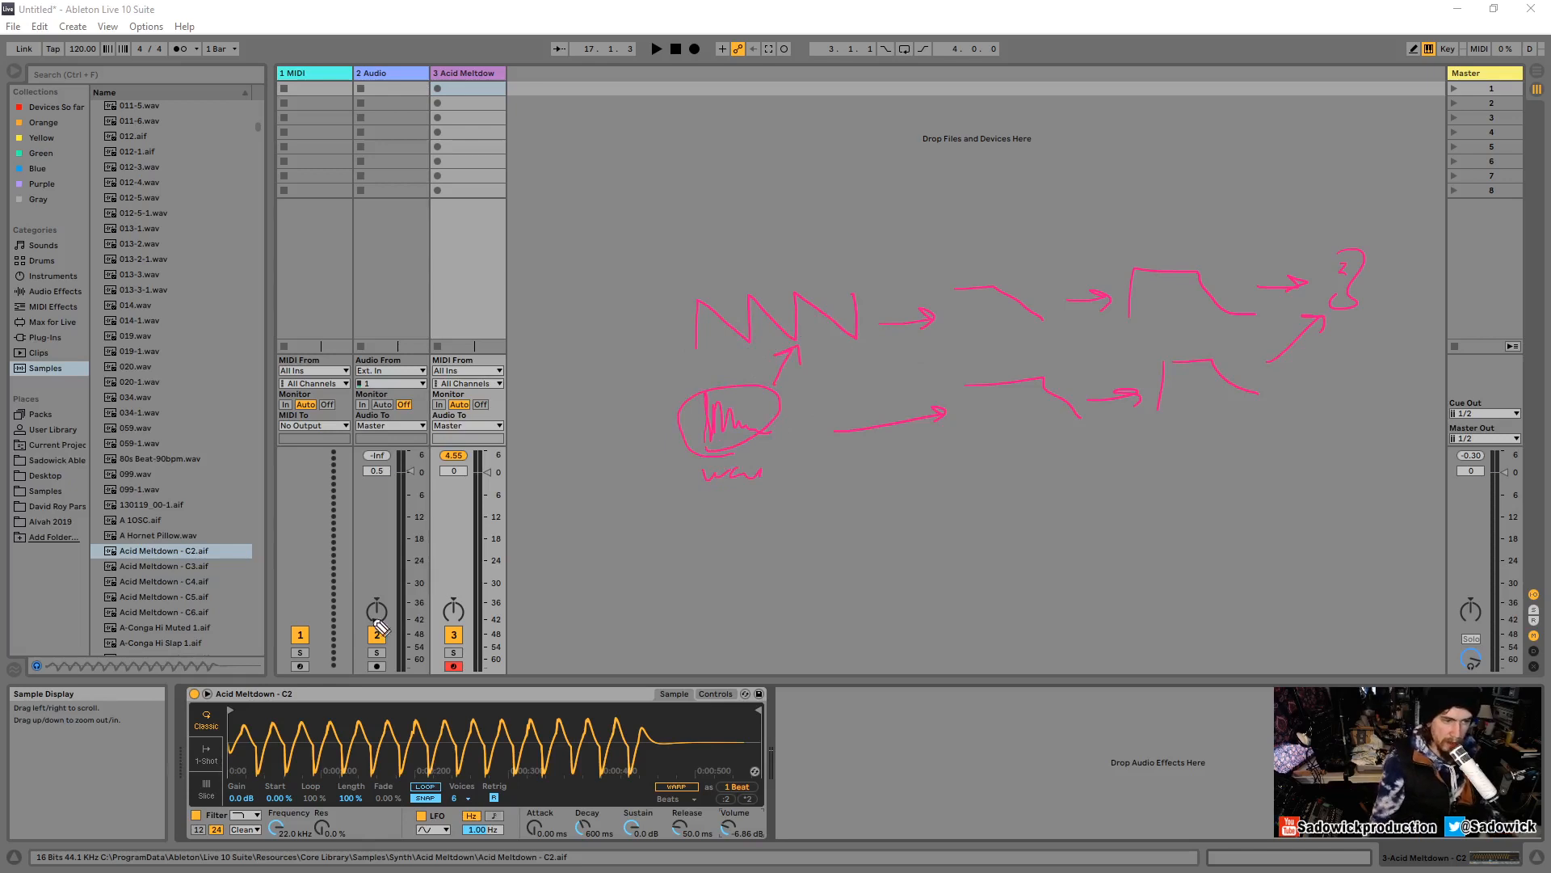
{"action": "key", "text": "Escape"}
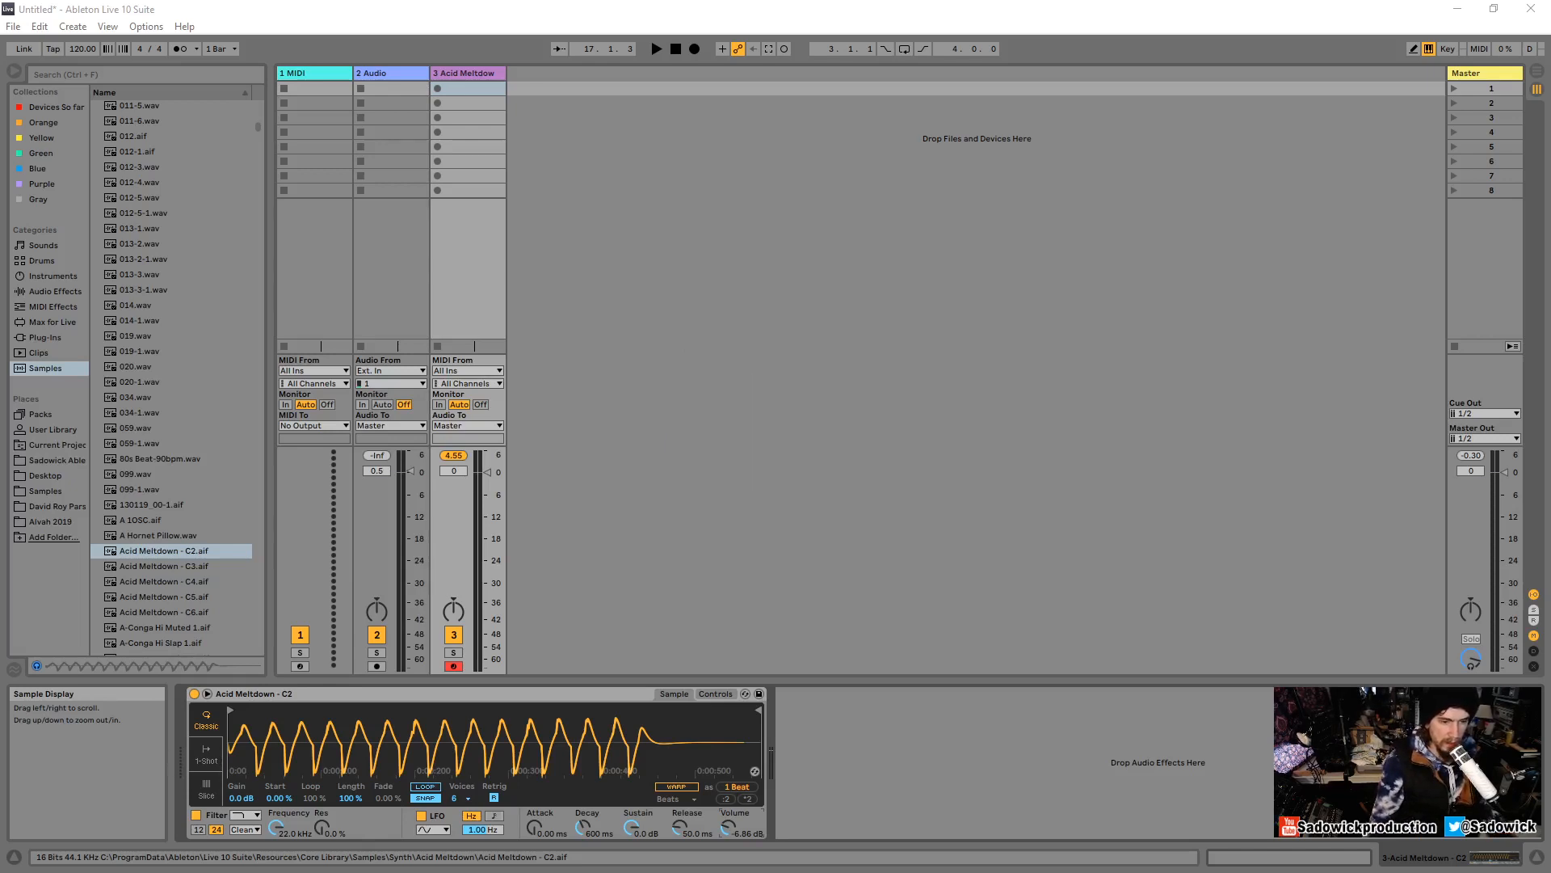
Enlarge Simpler's waveform display and place the start marker on the rising zero crossing at about 0:00:101.
{"action": "left_click", "coordinate": [207, 694]}
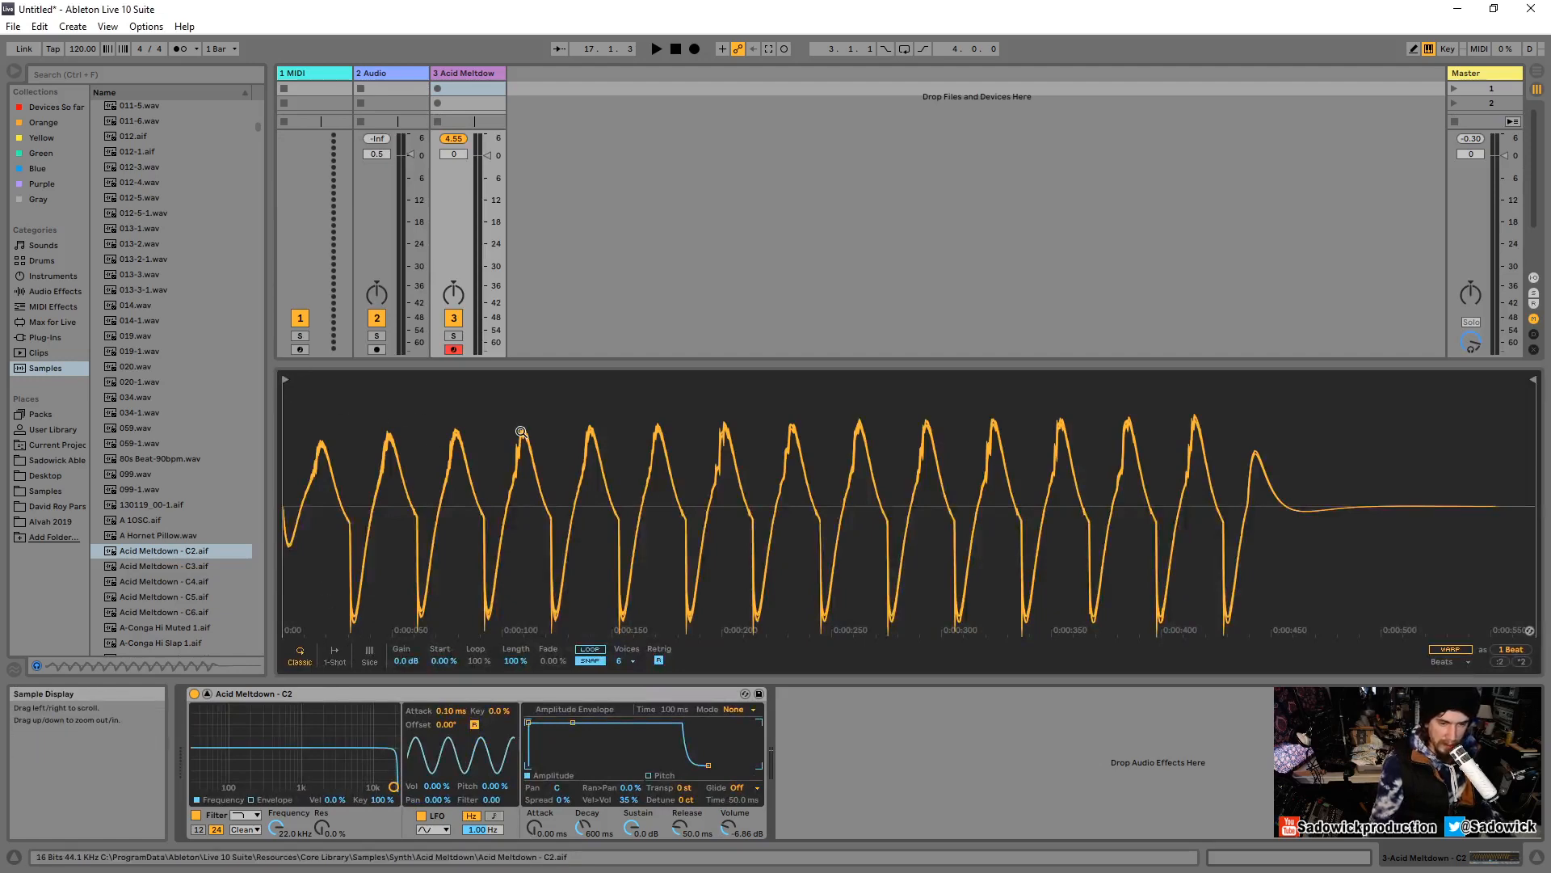
{"action": "left_click_drag", "start_coordinate": [521, 431], "coordinate": [484, 443]}
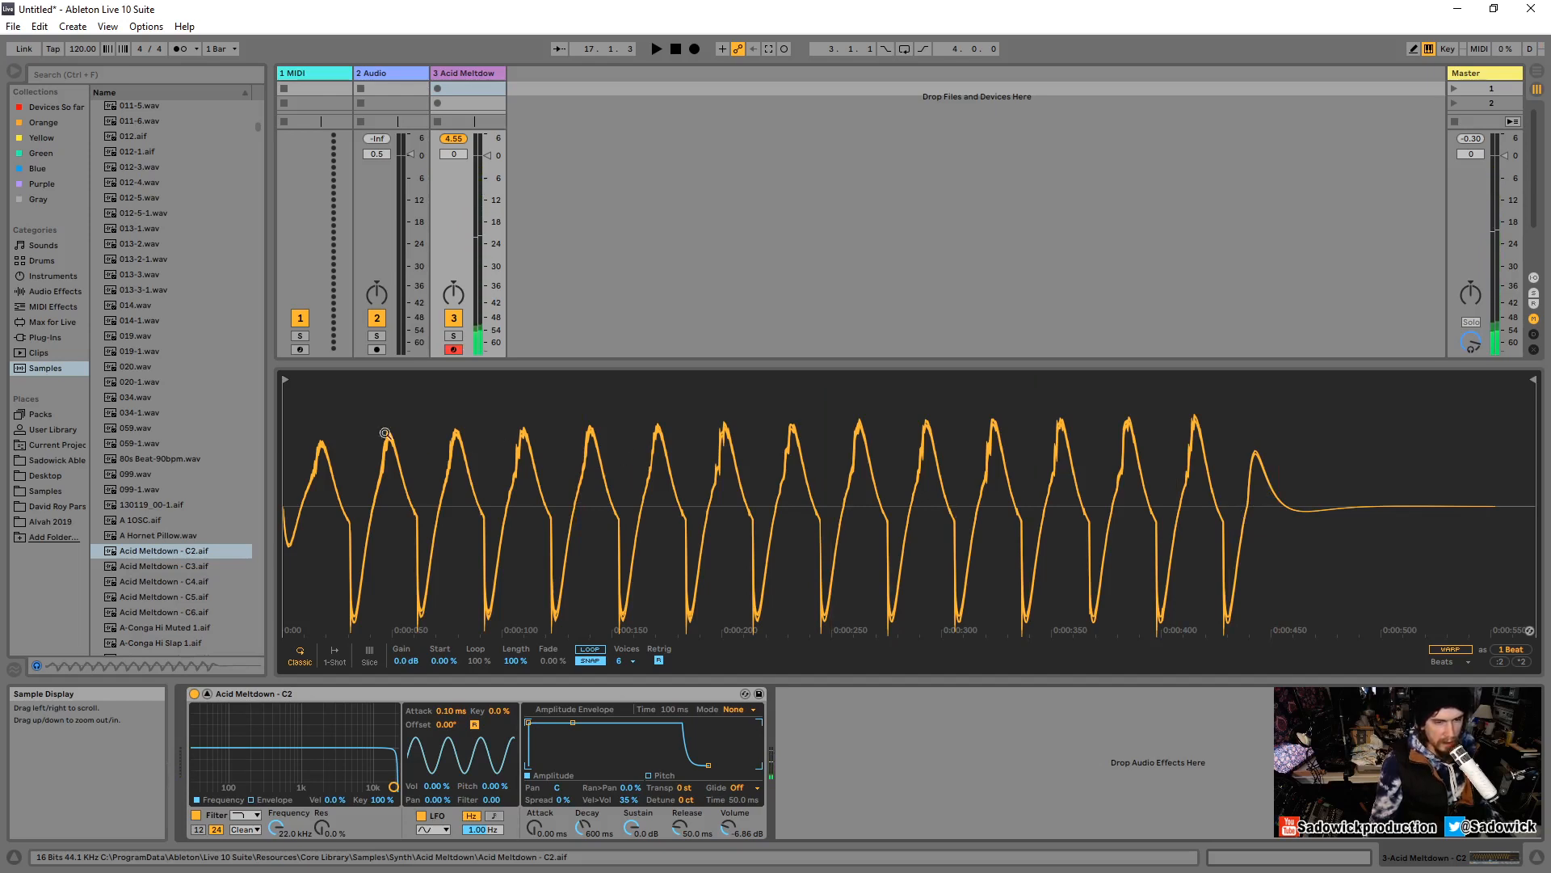
{"action": "left_click_drag", "start_coordinate": [286, 380], "coordinate": [512, 391]}
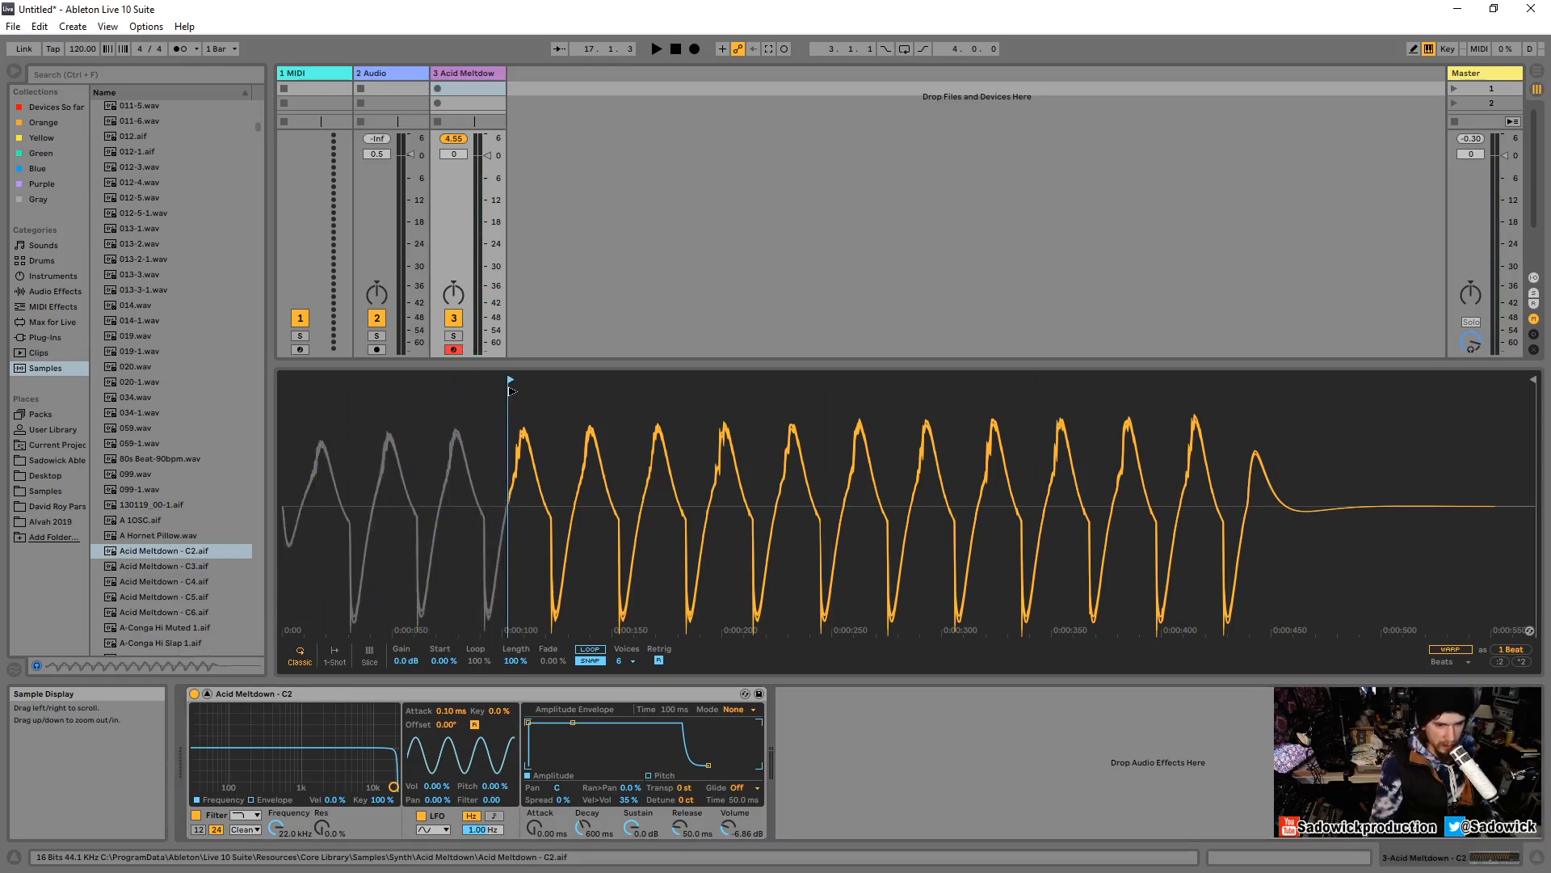
{"action": "scroll", "coordinate": [530, 450], "scroll_direction": "up", "scroll_amount": 5}
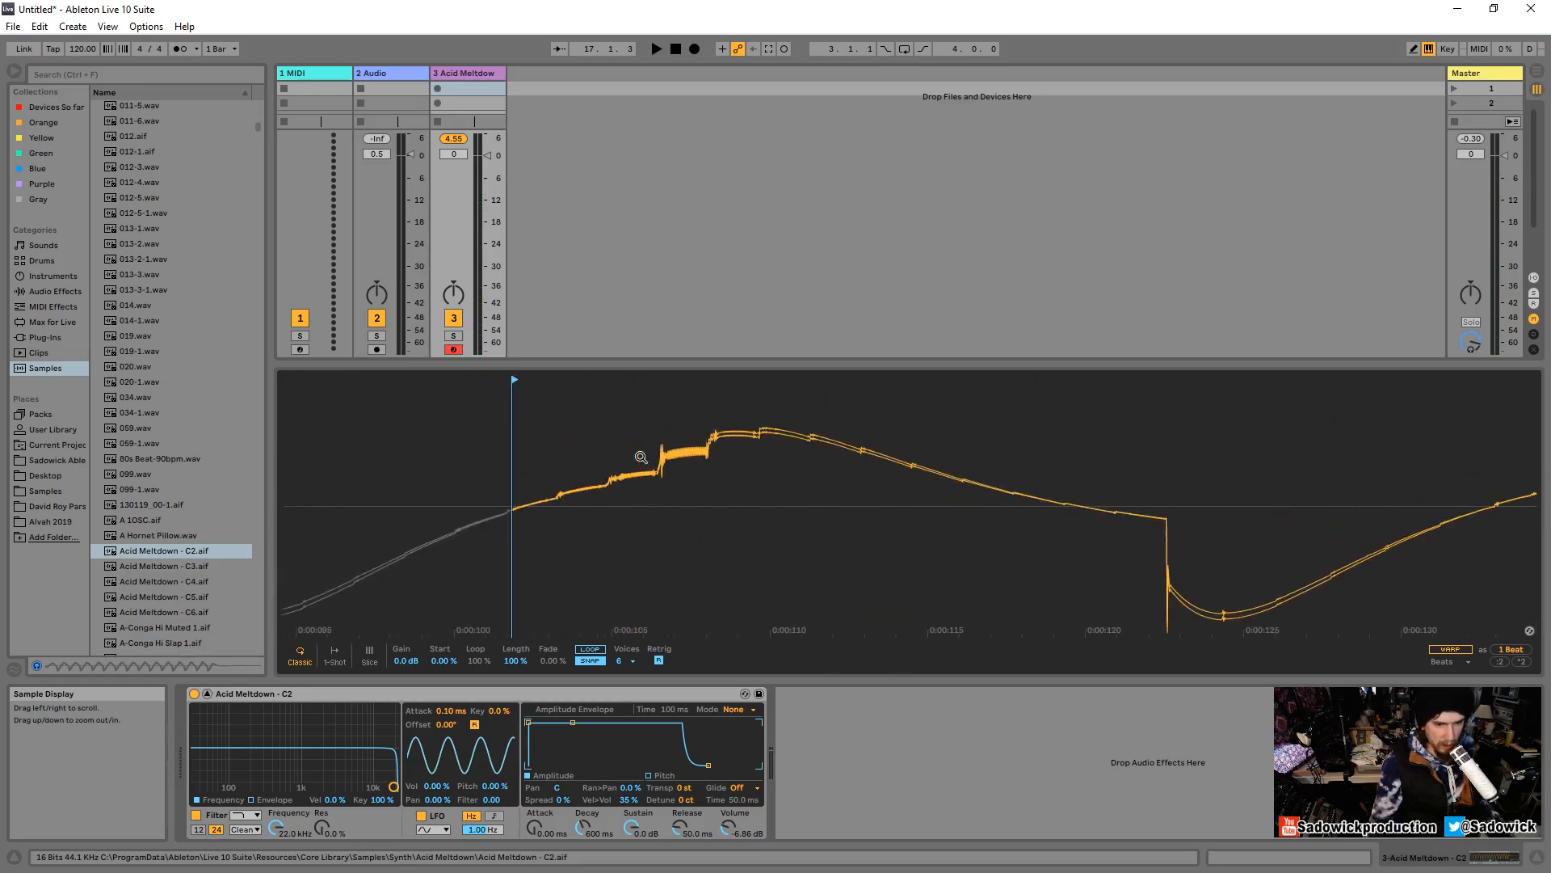
{"action": "mouse_move", "coordinate": [518, 379]}
{"action": "left_mouse_down"}
{"action": "mouse_move", "coordinate": [557, 408]}
{"action": "mouse_move", "coordinate": [533, 380]}
{"action": "left_mouse_up"}
{"action": "left_click_drag", "start_coordinate": [593, 501], "coordinate": [583, 388]}
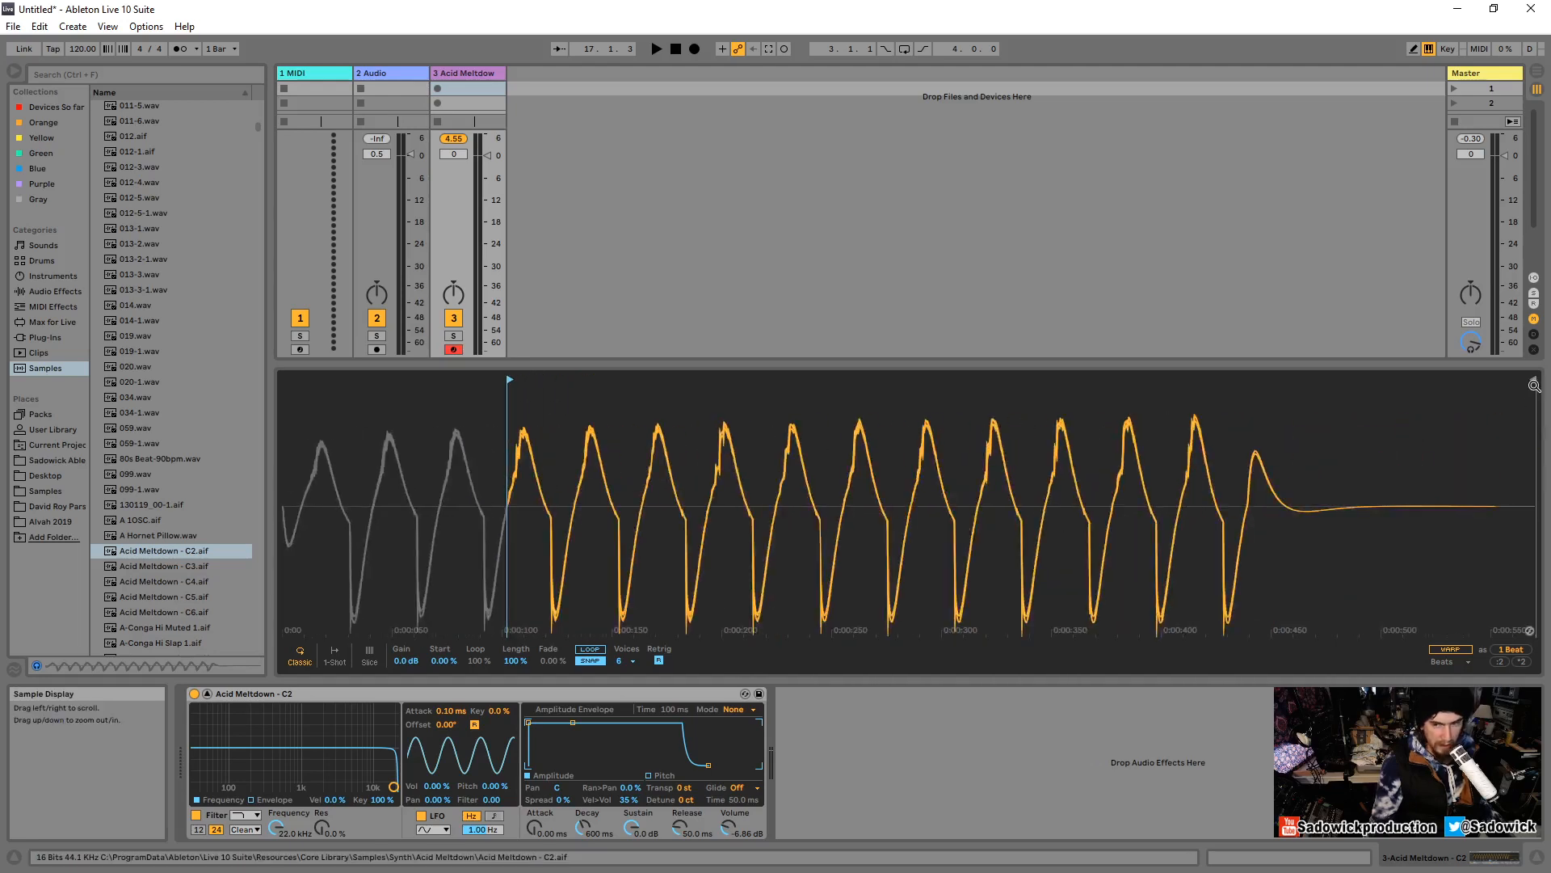
Place the end marker on the next rising zero crossing at about 0:00:132, isolating a single waveform cycle.
{"action": "mouse_move", "coordinate": [1537, 382]}
{"action": "left_mouse_down"}
{"action": "mouse_move", "coordinate": [575, 380]}
{"action": "mouse_move", "coordinate": [572, 456]}
{"action": "mouse_move", "coordinate": [615, 495]}
{"action": "left_mouse_up"}
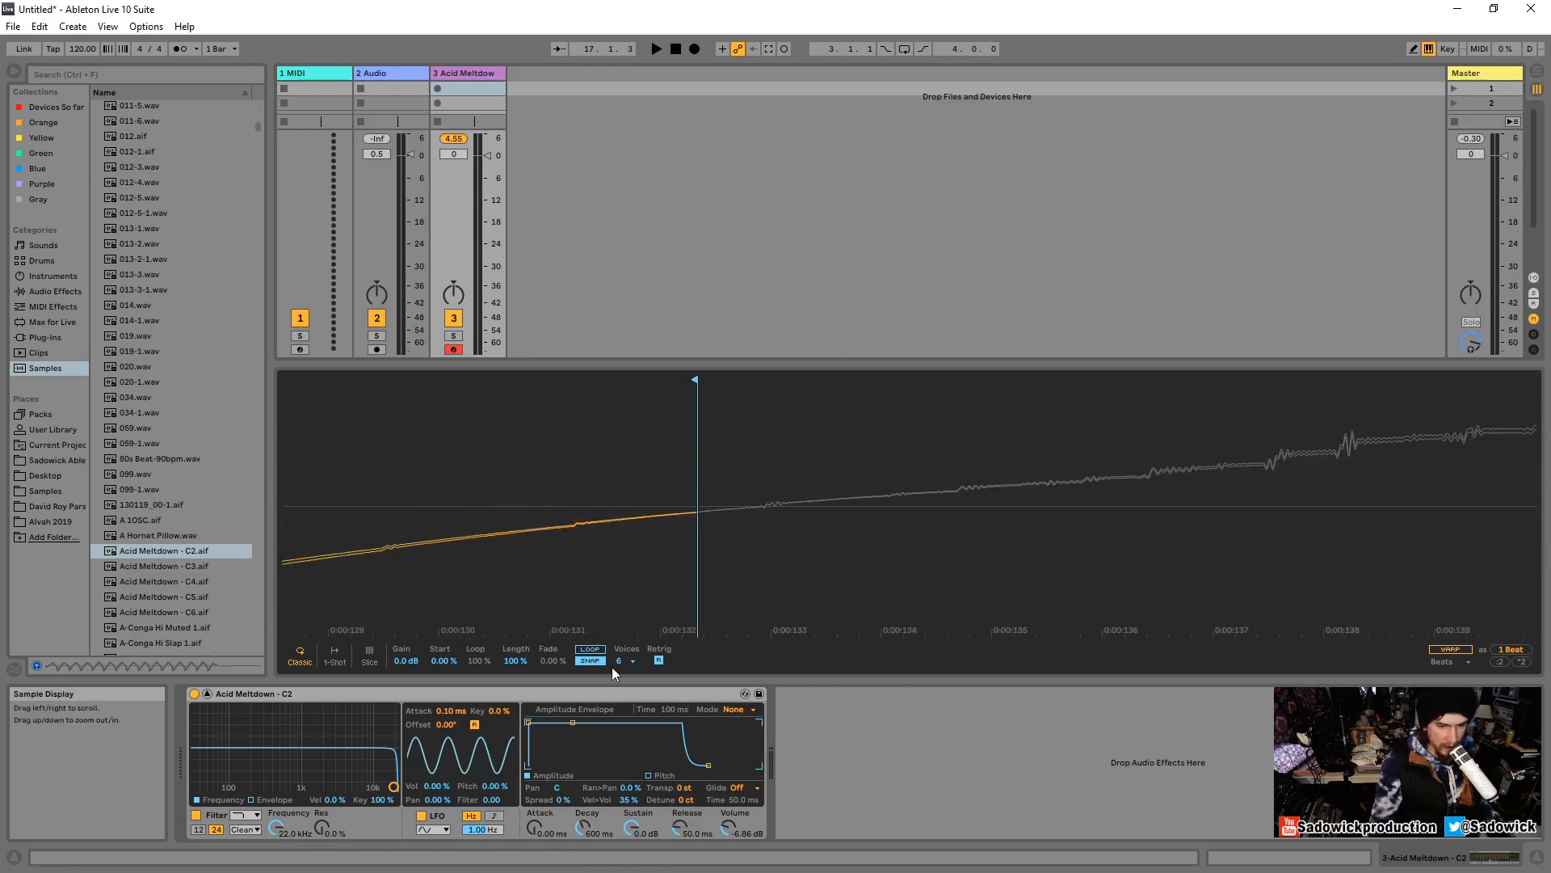
{"action": "left_click_drag", "start_coordinate": [692, 380], "coordinate": [764, 373]}
{"action": "left_click_drag", "start_coordinate": [635, 443], "coordinate": [635, 380]}
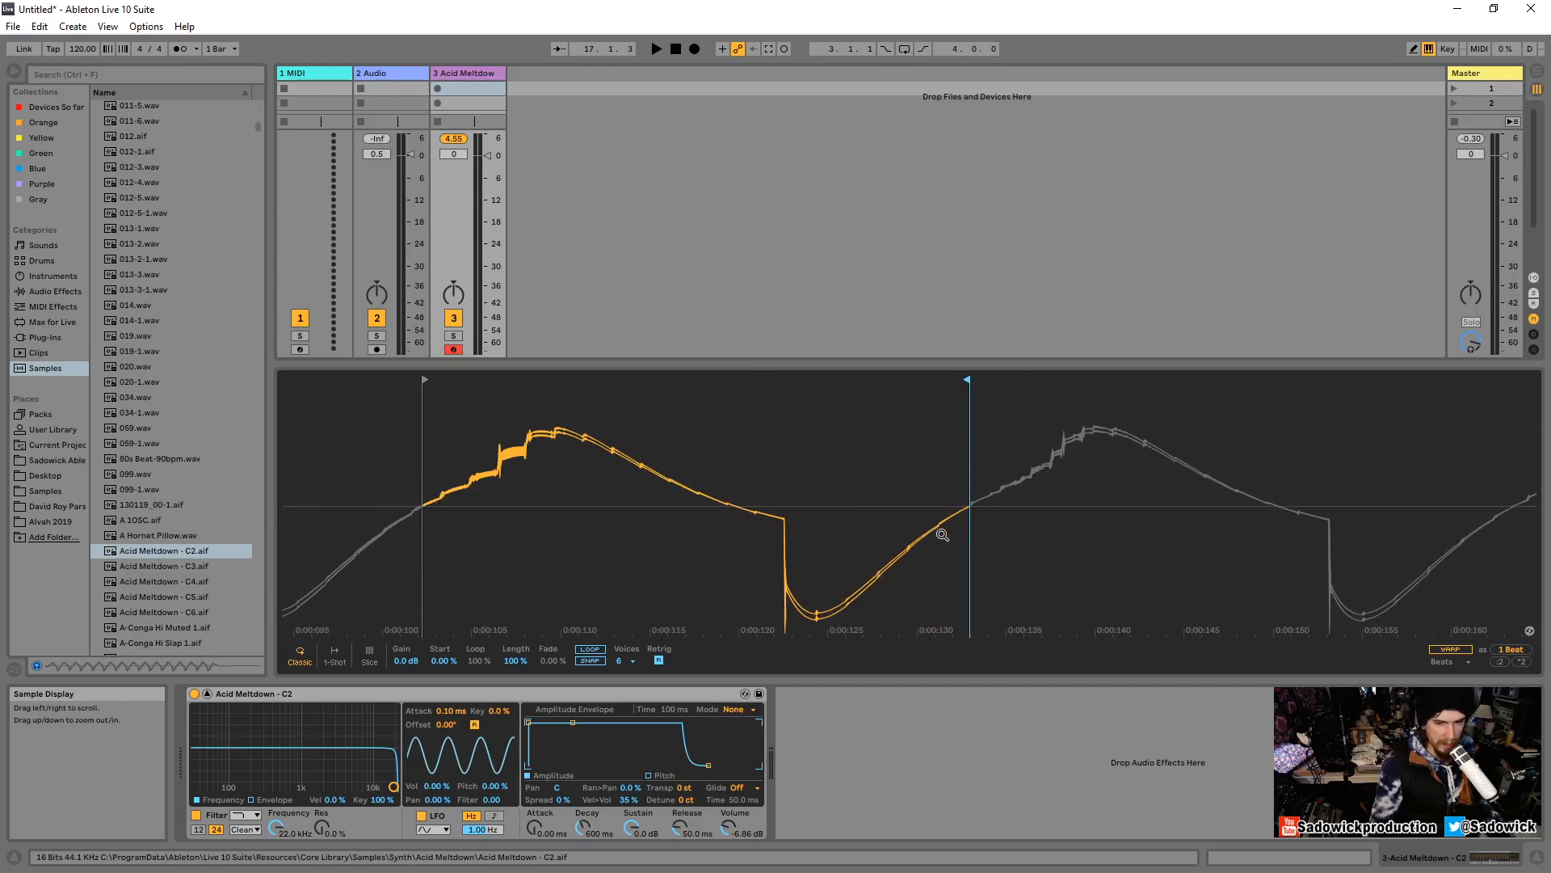
{"action": "left_click_drag", "start_coordinate": [942, 534], "coordinate": [598, 519]}
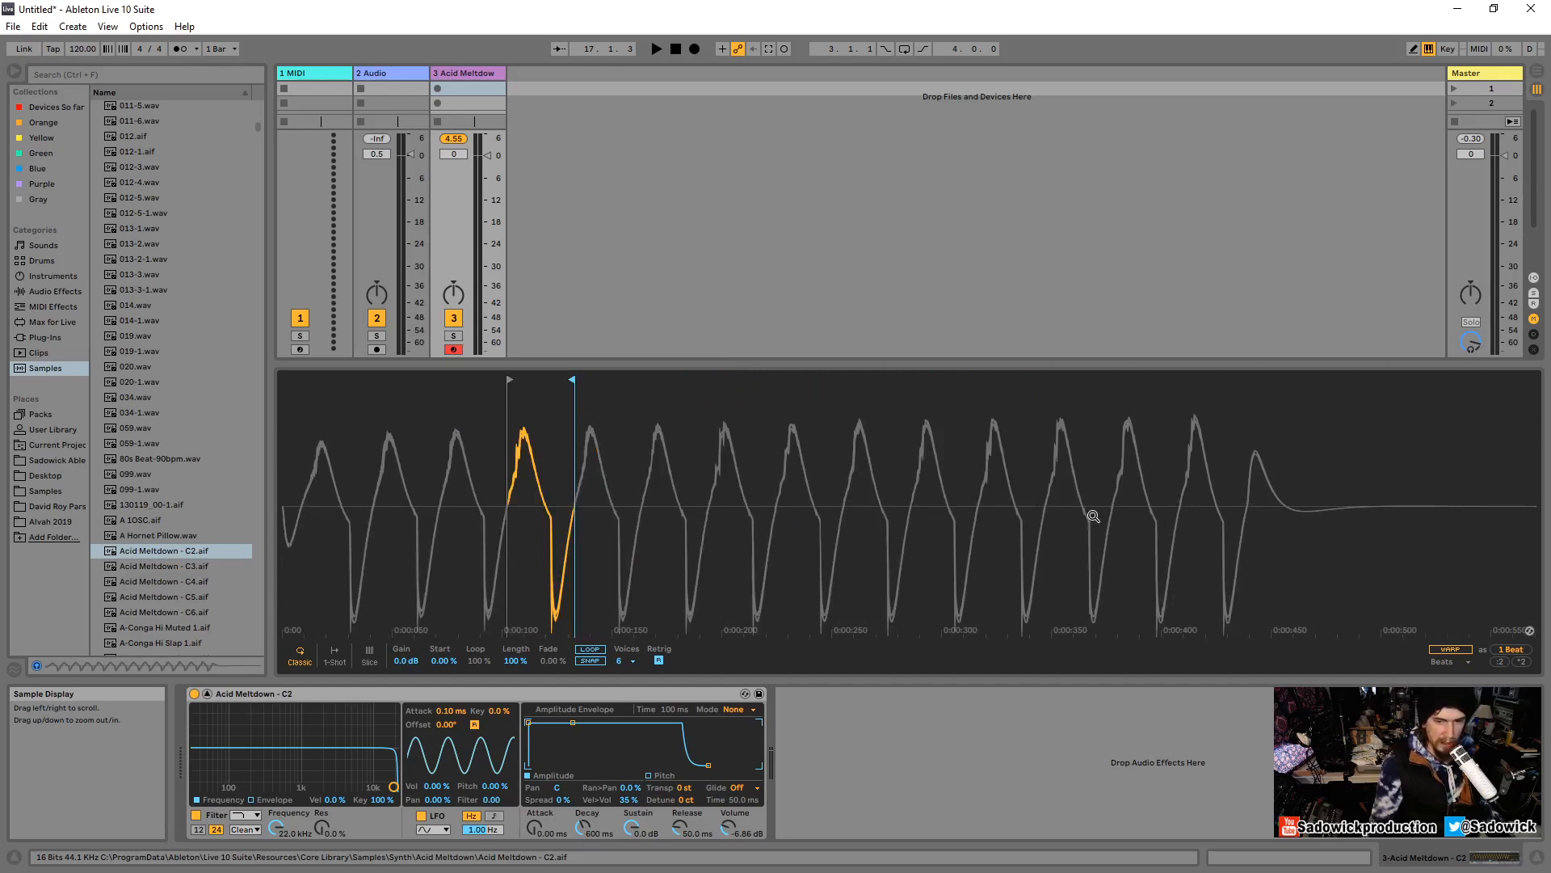
Audition the isolated single cycle, turn on Loop, and crop the sample to that cycle.
{"action": "left_click_drag", "start_coordinate": [521, 440], "coordinate": [710, 443]}
{"action": "right_click", "coordinate": [715, 479]}
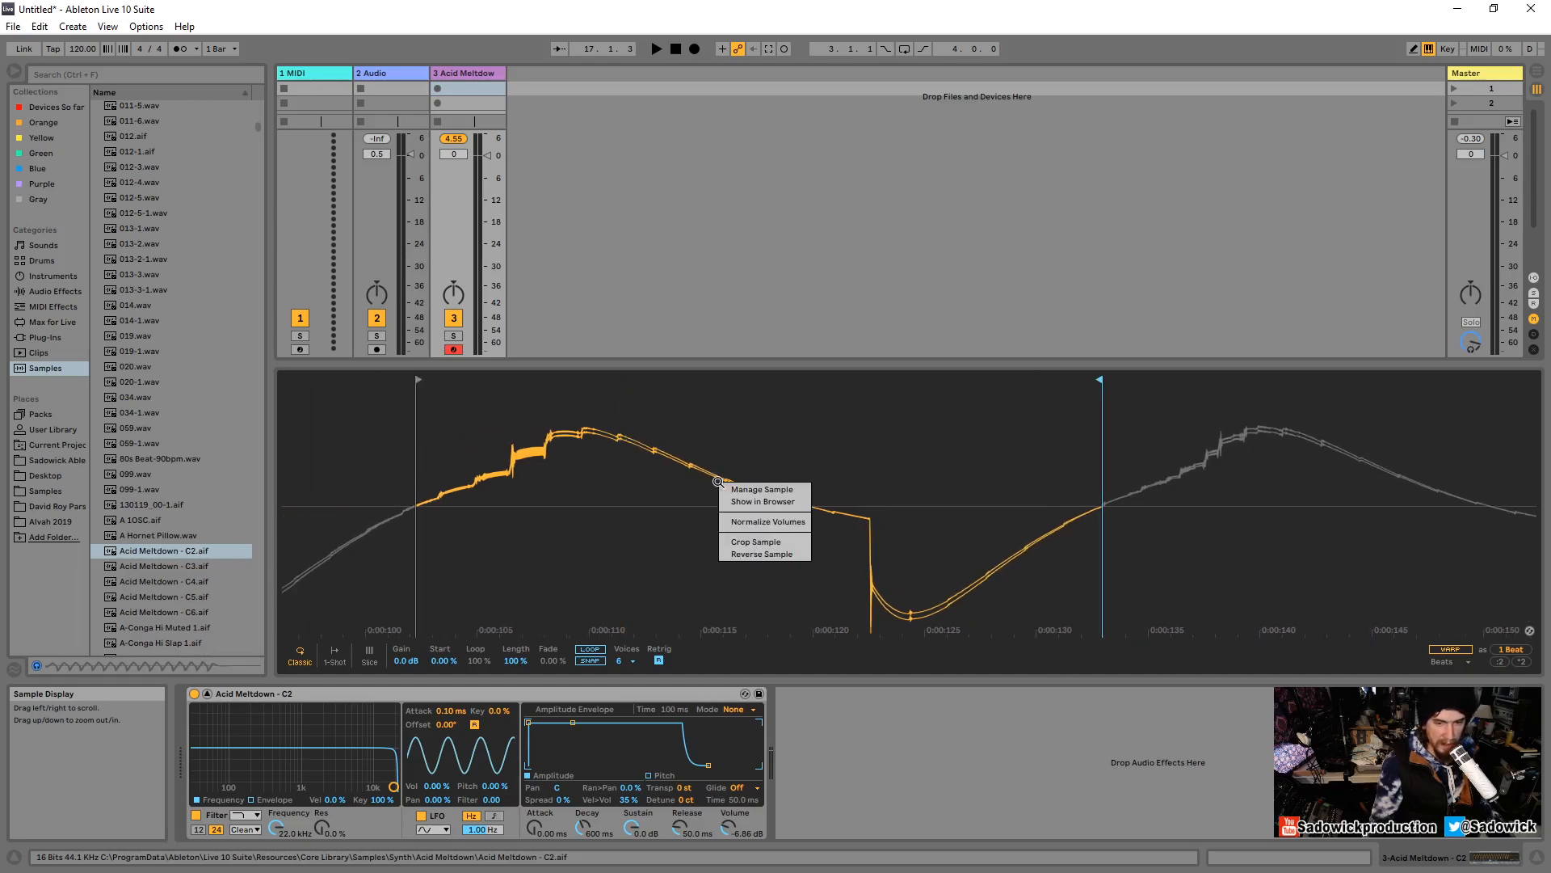
{"action": "left_click", "coordinate": [706, 469]}
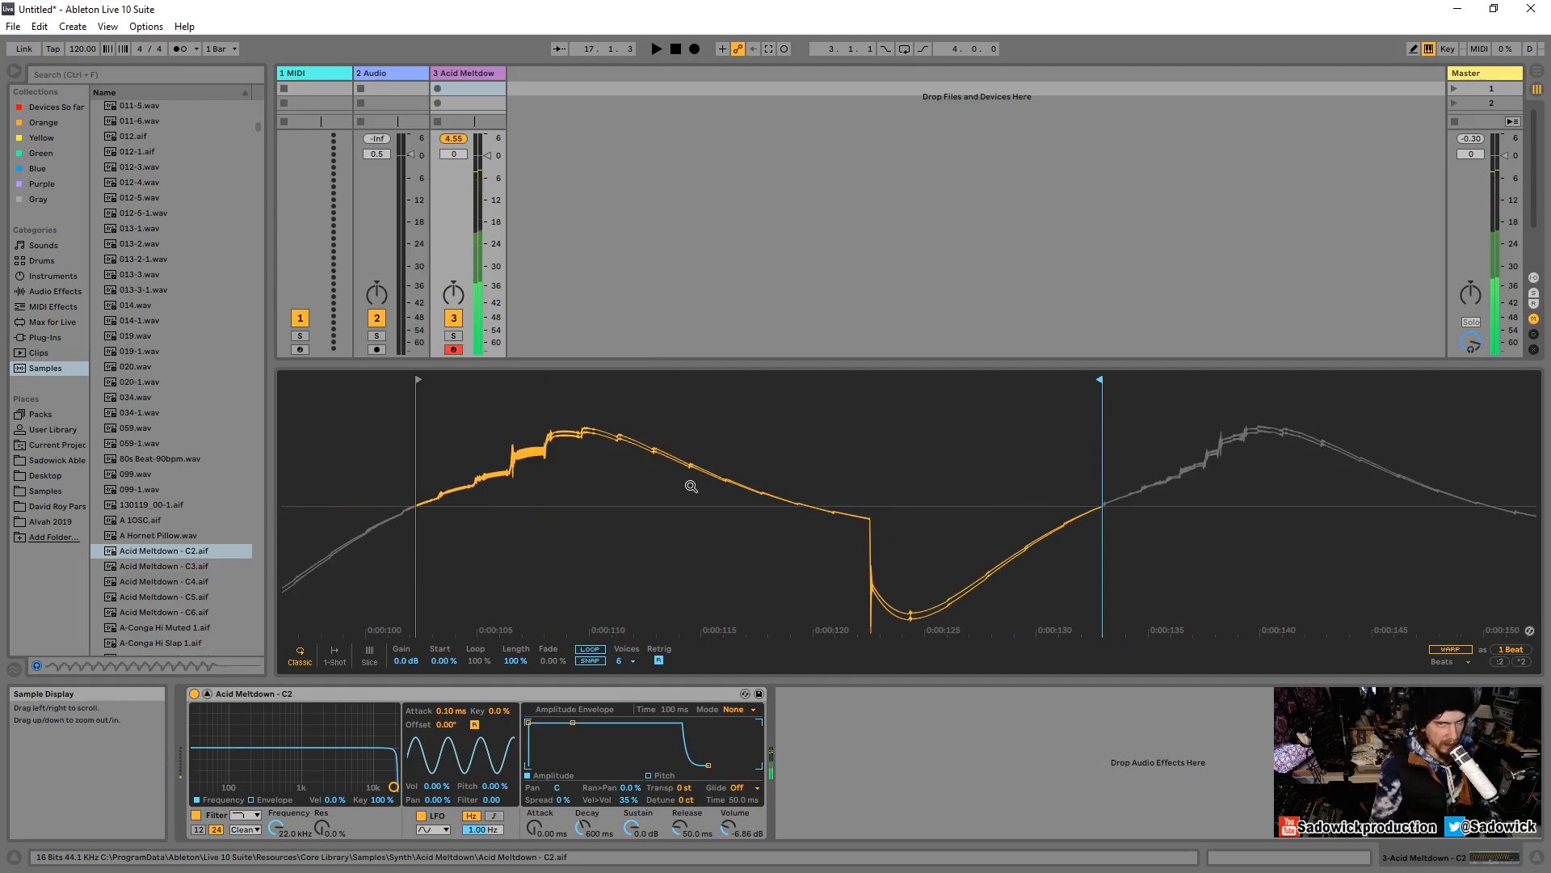
{"action": "left_click", "coordinate": [580, 652]}
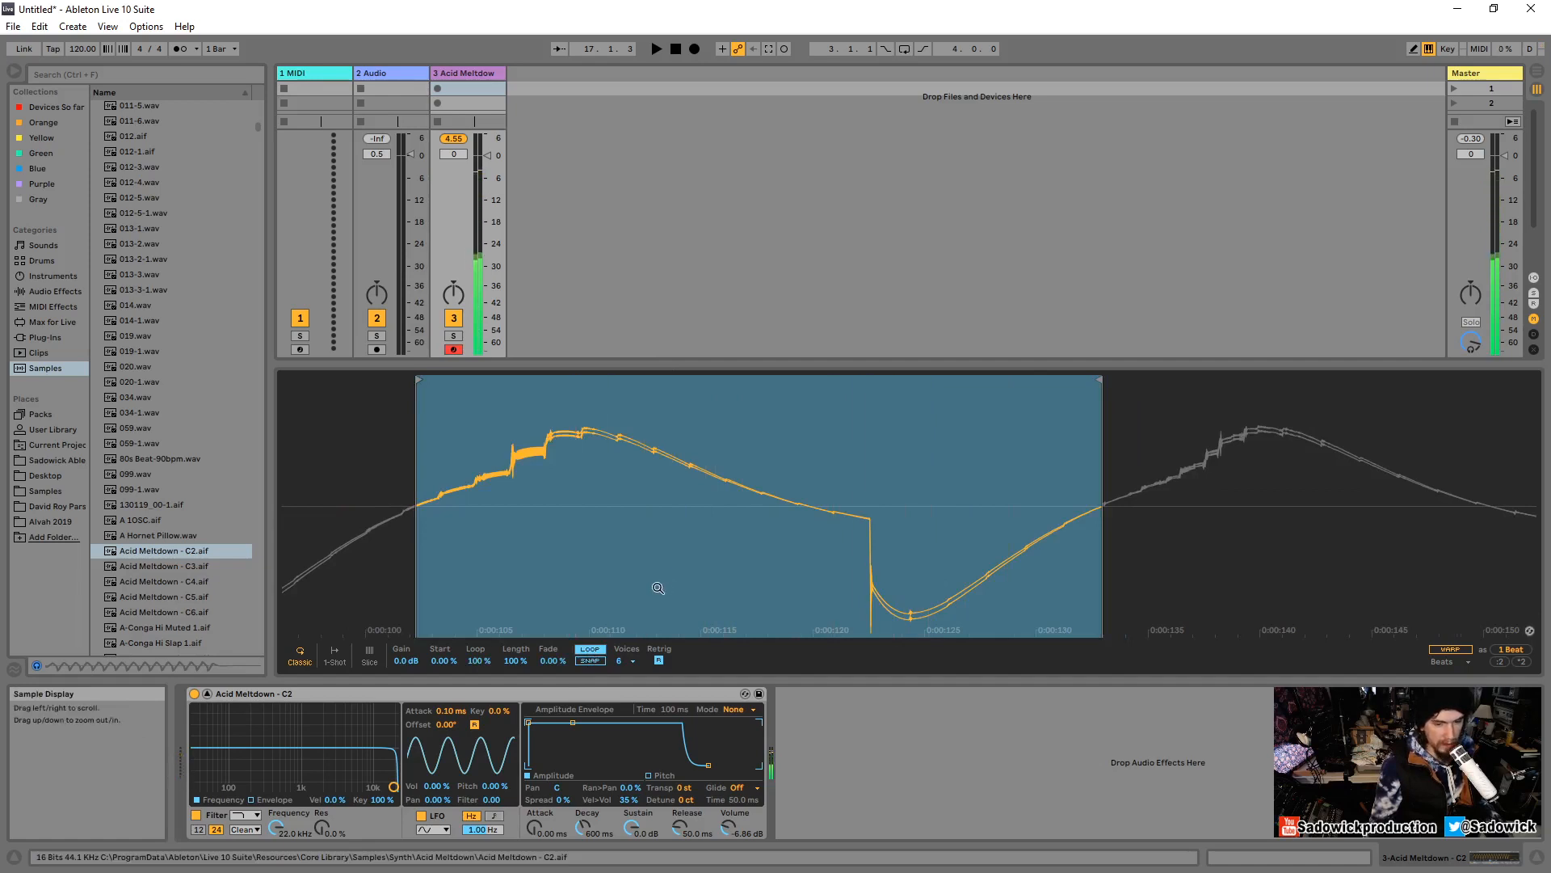
{"action": "left_click_drag", "start_coordinate": [634, 488], "coordinate": [535, 482]}
{"action": "right_click", "coordinate": [535, 482]}
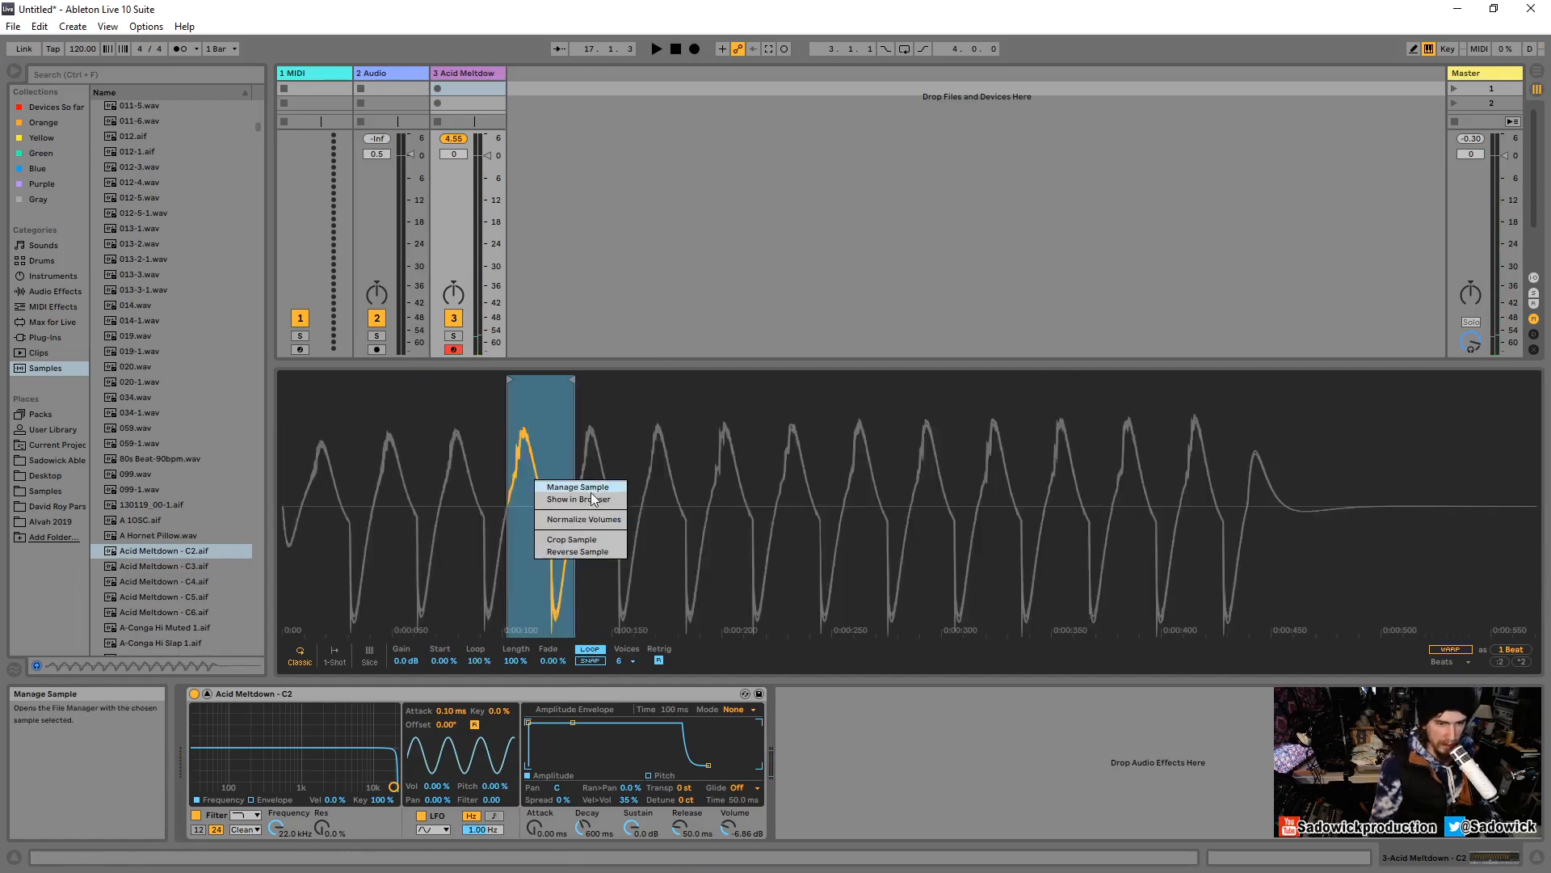
{"action": "left_click", "coordinate": [577, 539]}
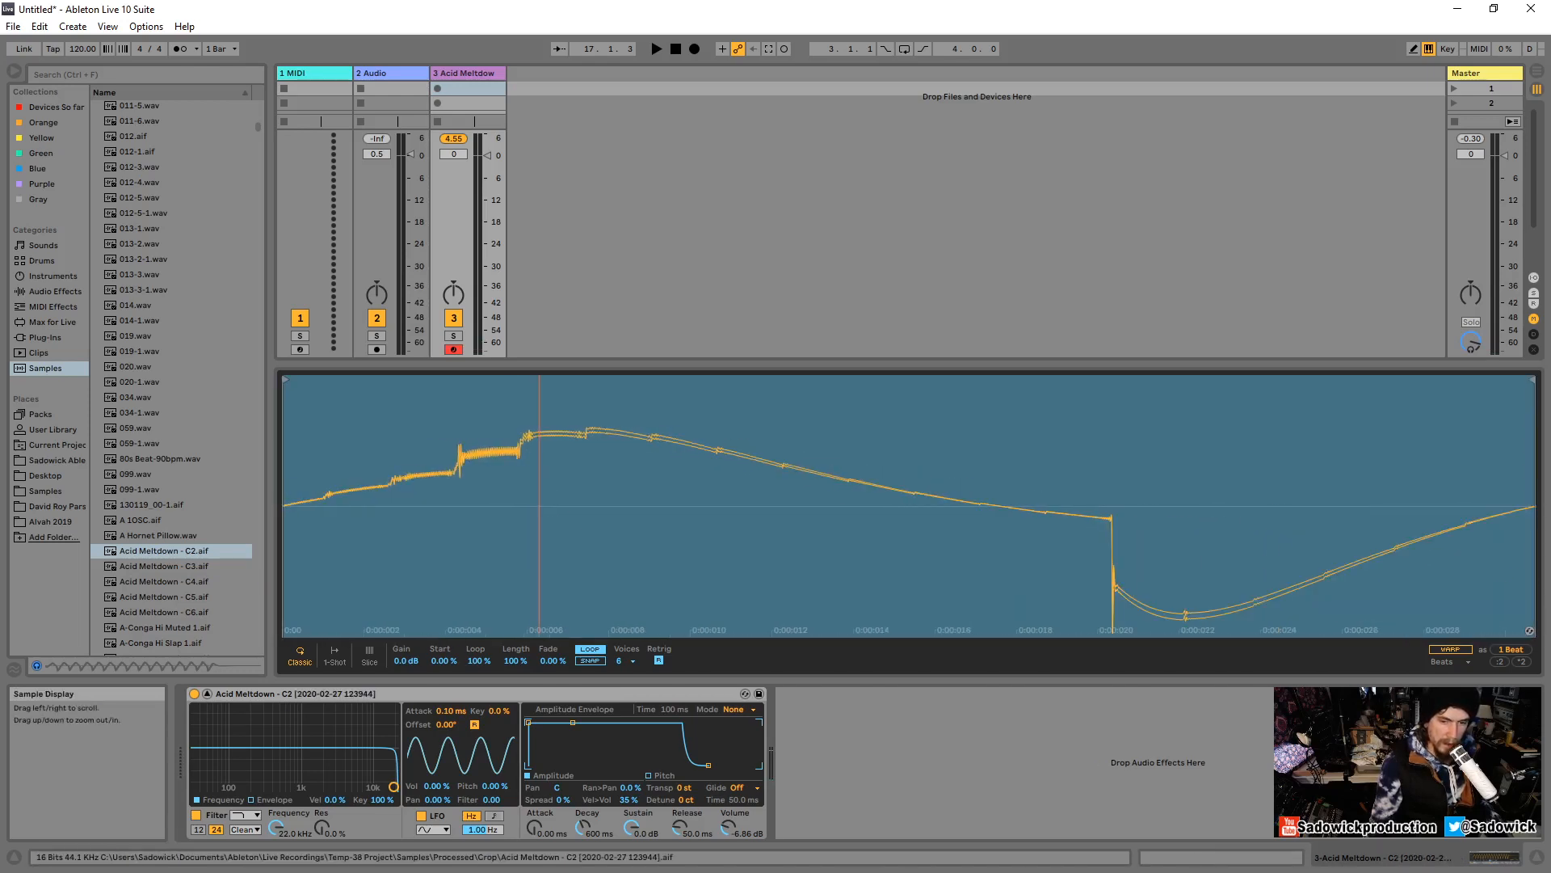
Return Simpler to its compact view and play the looped cycle at several pitches and octaves.
{"action": "left_click", "coordinate": [205, 695]}
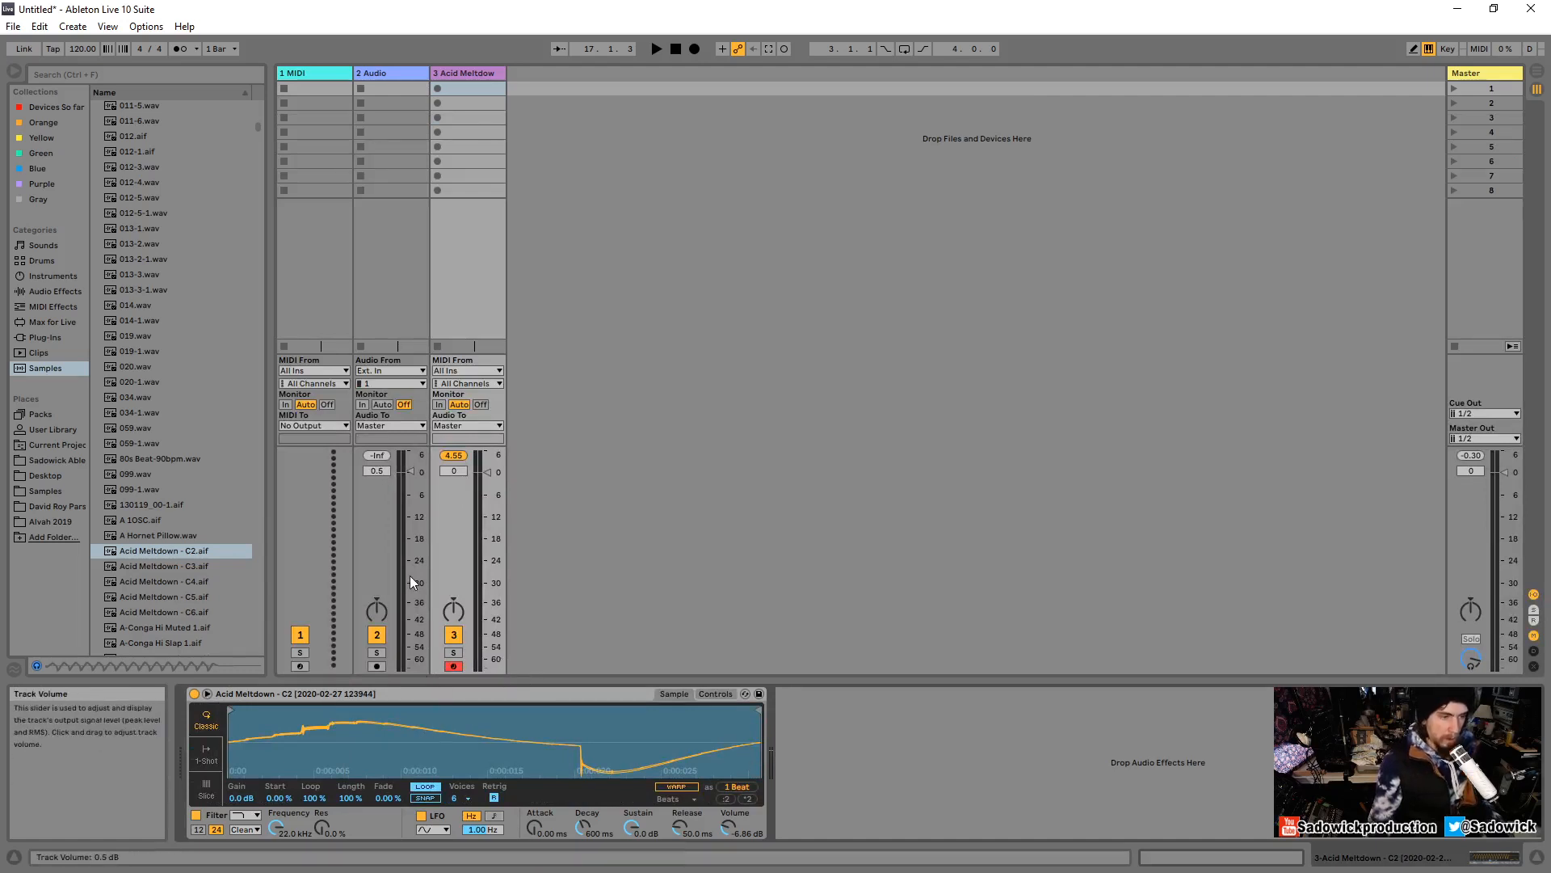
{"action": "left_click", "coordinate": [476, 689]}
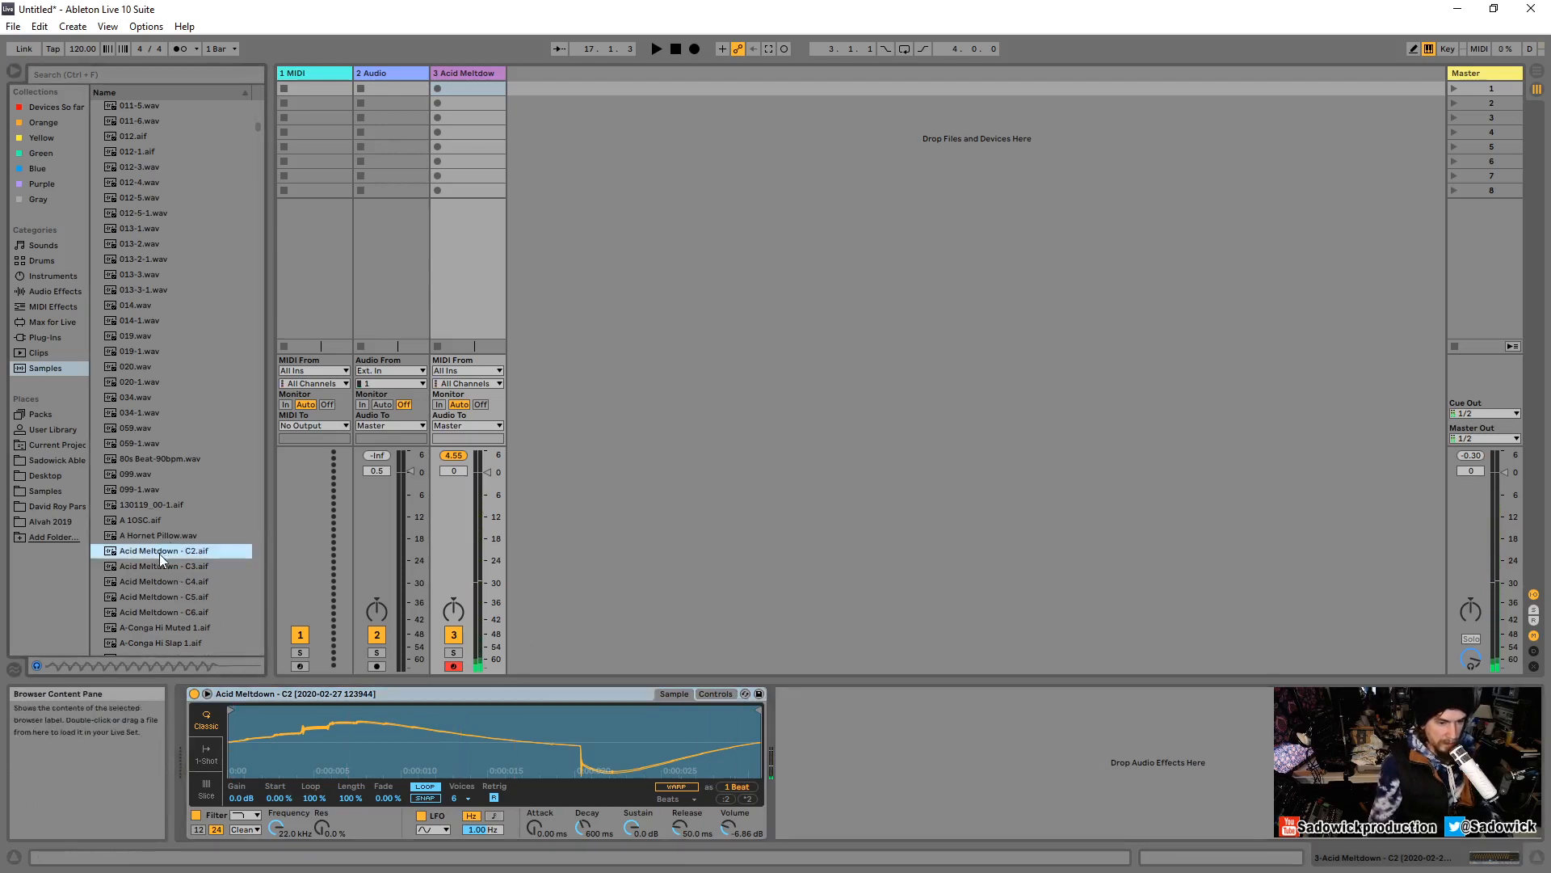
{"action": "key", "text": "a"}
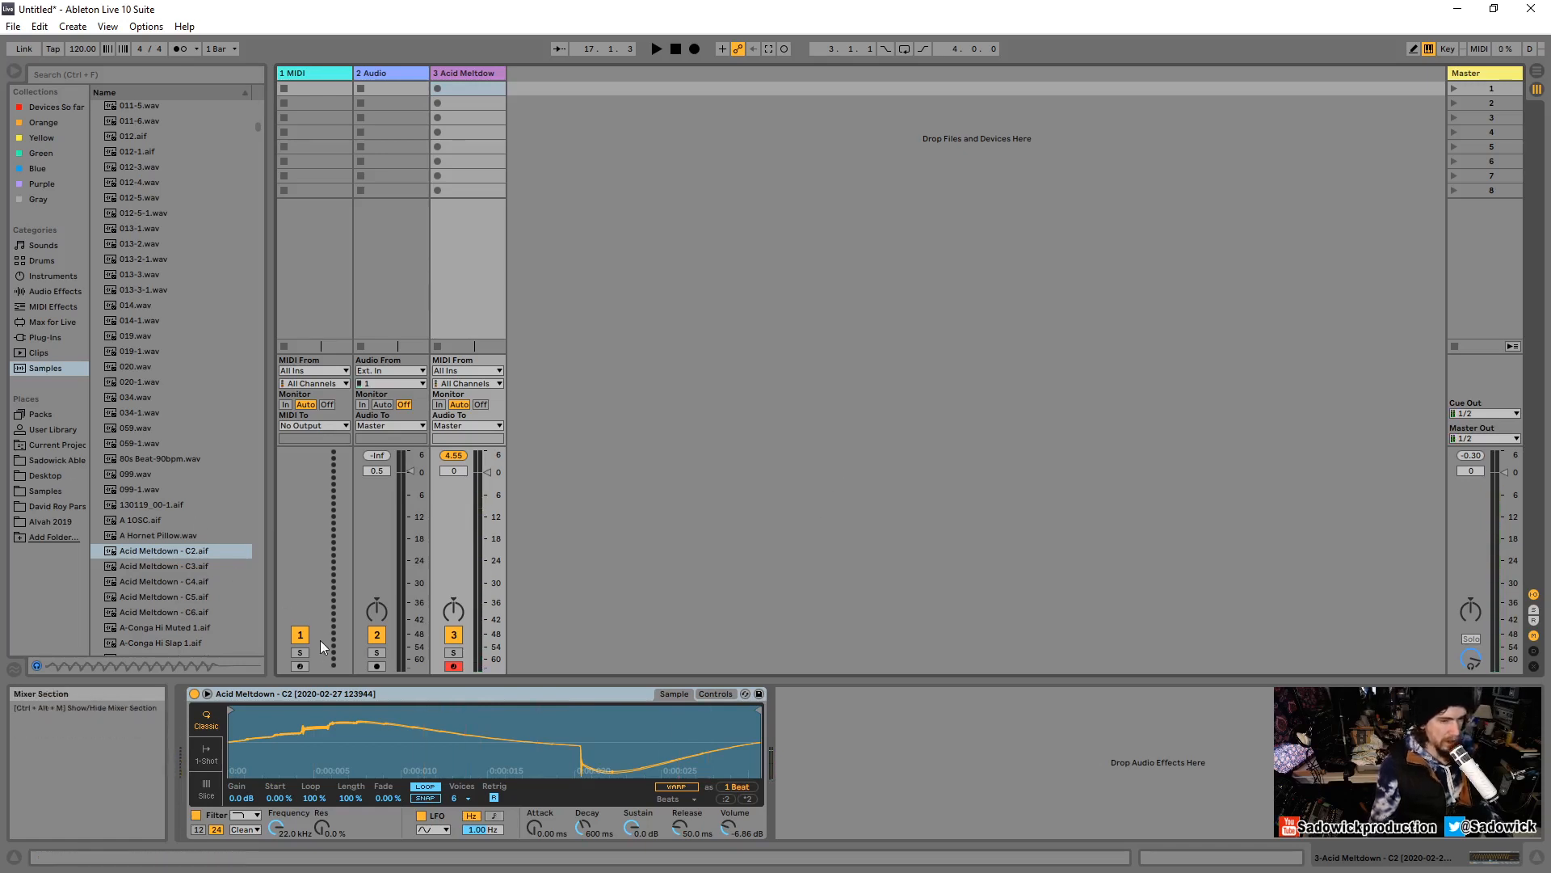
{"action": "key", "text": "a"}
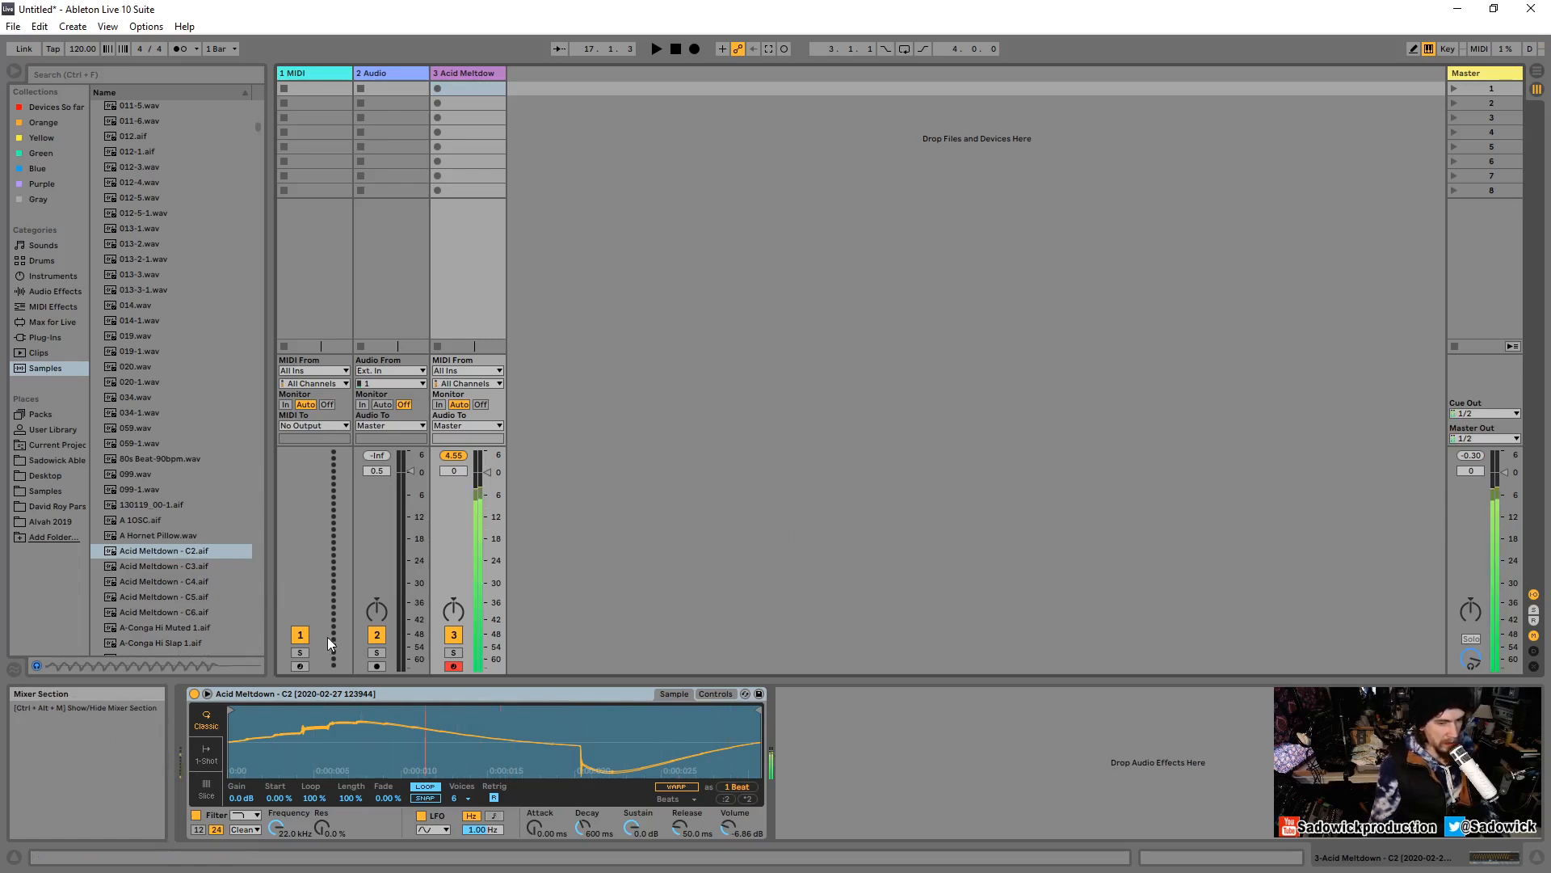
{"action": "key", "text": "z"}
{"action": "key", "text": "a"}
{"action": "key", "text": "x"}
{"action": "key", "text": "x"}
{"action": "key", "text": "z"}
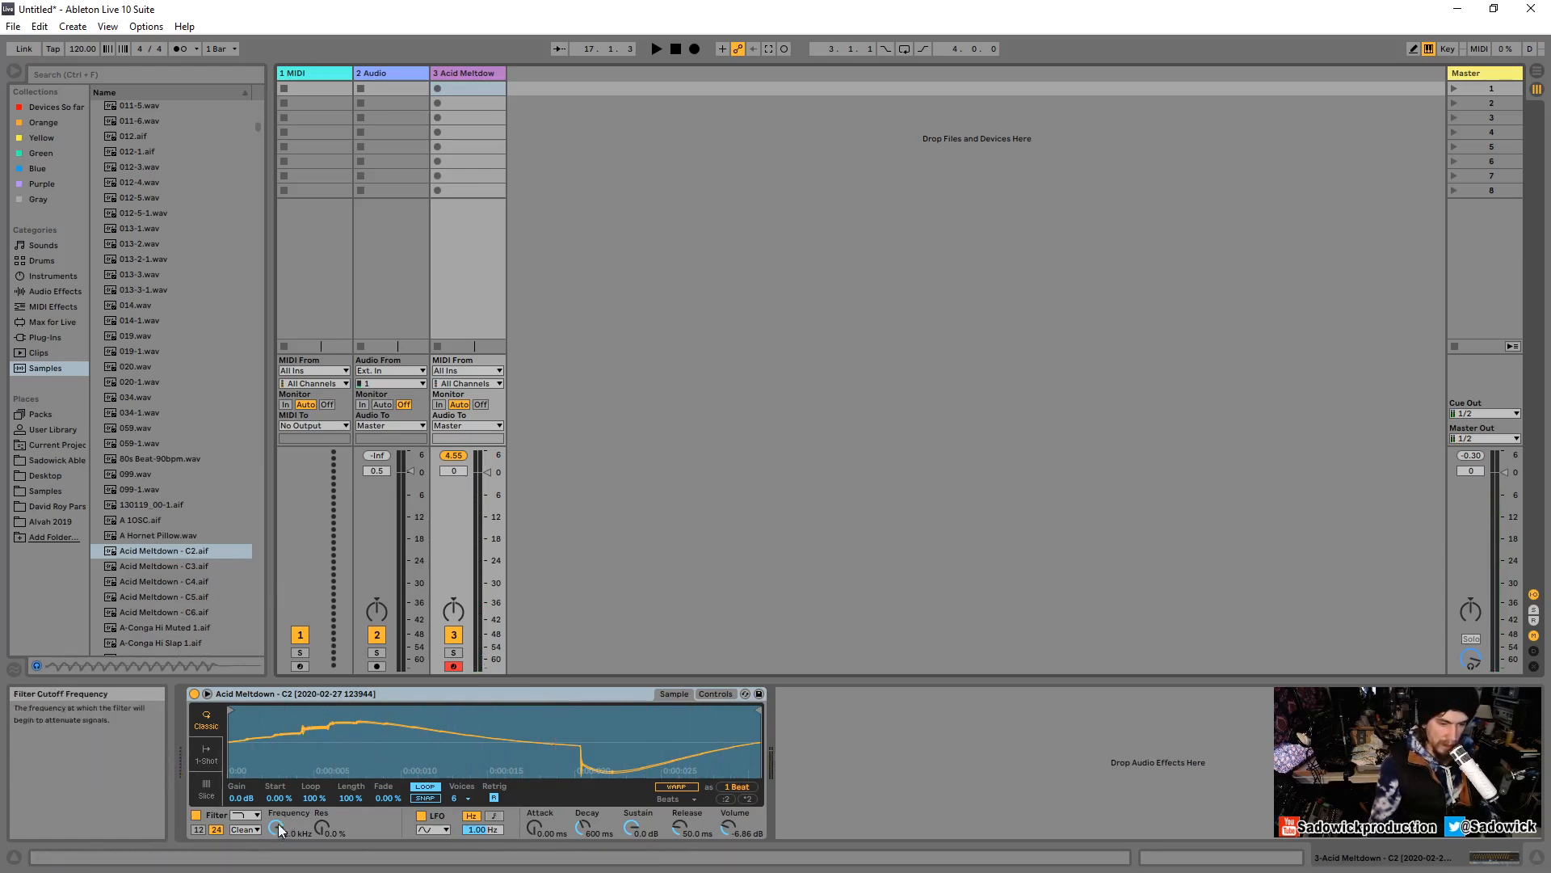
Set Simpler's Decay to 2.96 s, Sustain to -inf dB, Release to 224 ms and Volume to -2.86 dB while playing notes.
{"action": "mouse_move", "coordinate": [276, 827]}
{"action": "left_mouse_down"}
{"action": "mouse_move", "coordinate": [276, 871]}
{"action": "mouse_move", "coordinate": [276, 827]}
{"action": "left_mouse_up"}
{"action": "key", "text": "a"}
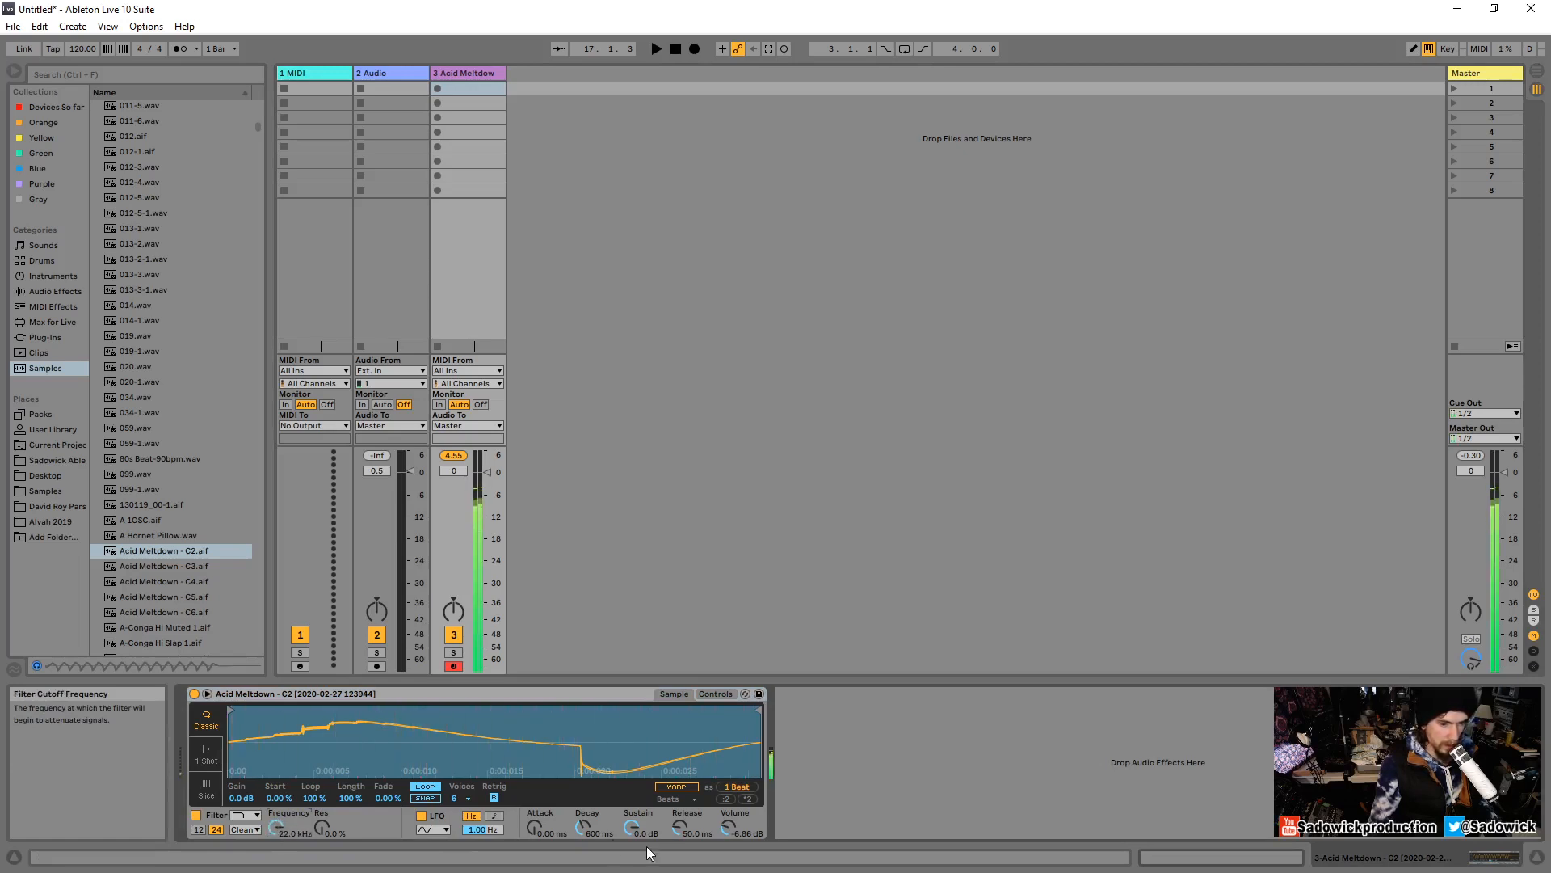
{"action": "left_click_drag", "start_coordinate": [679, 828], "coordinate": [729, 824]}
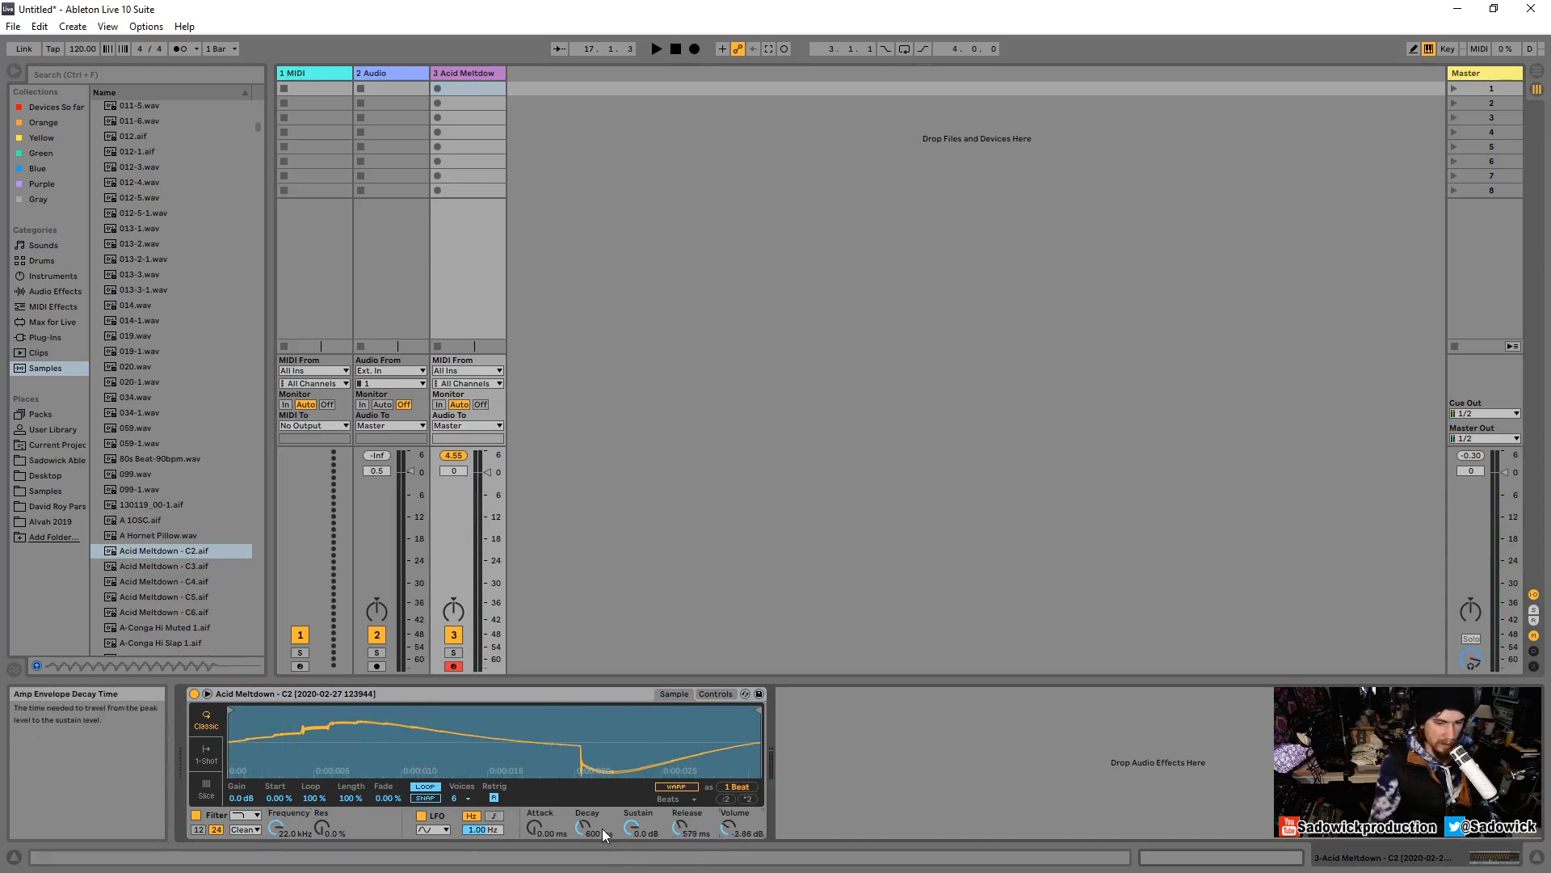
{"action": "left_click_drag", "start_coordinate": [631, 827], "coordinate": [583, 813]}
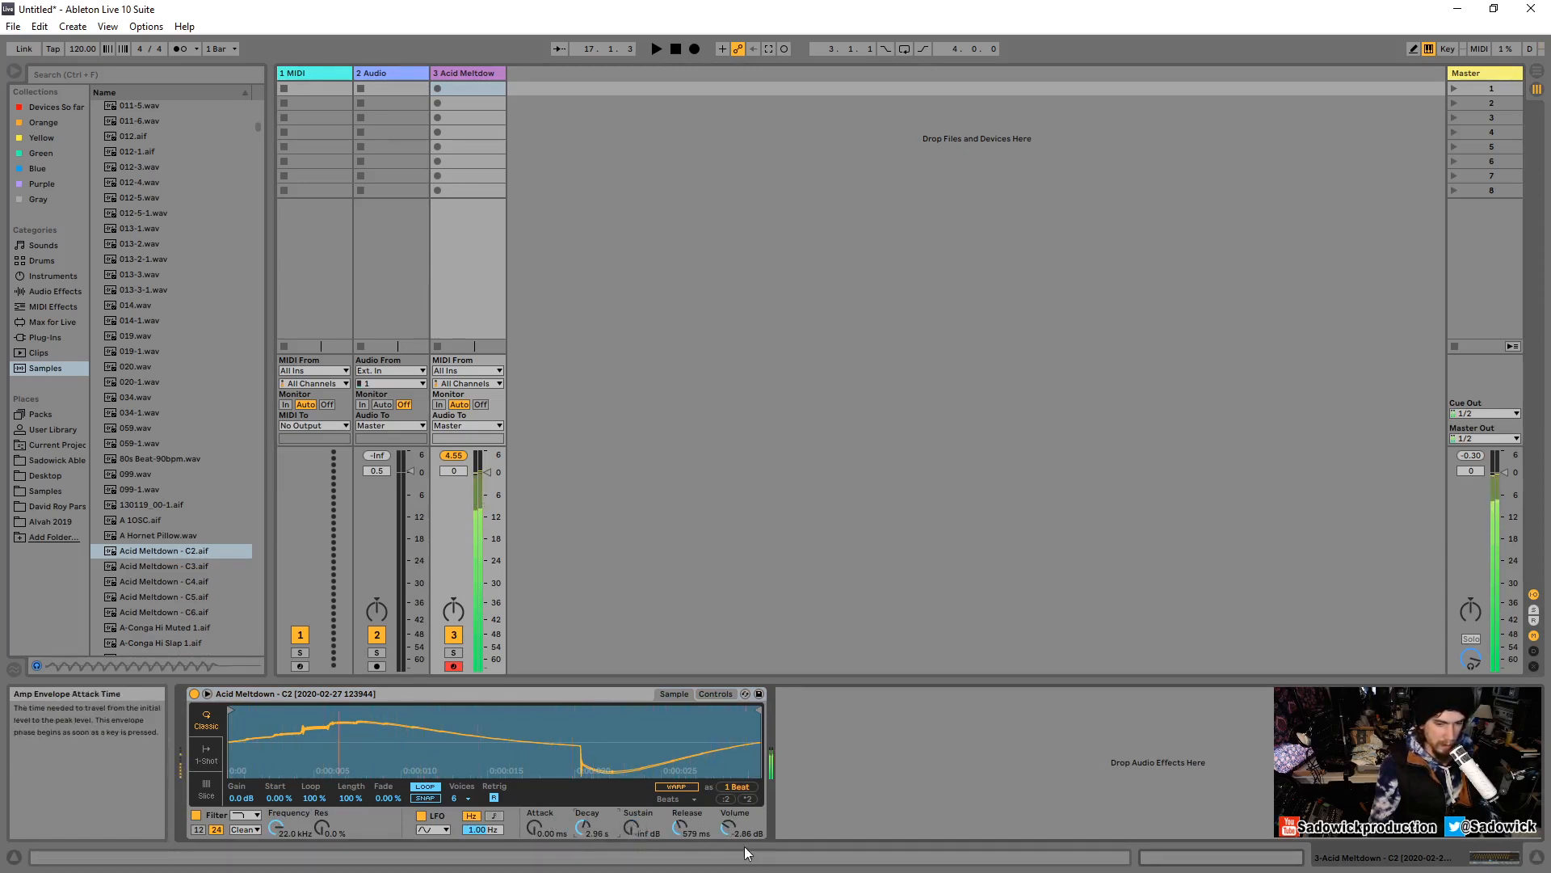
{"action": "left_click_drag", "start_coordinate": [678, 826], "coordinate": [677, 840]}
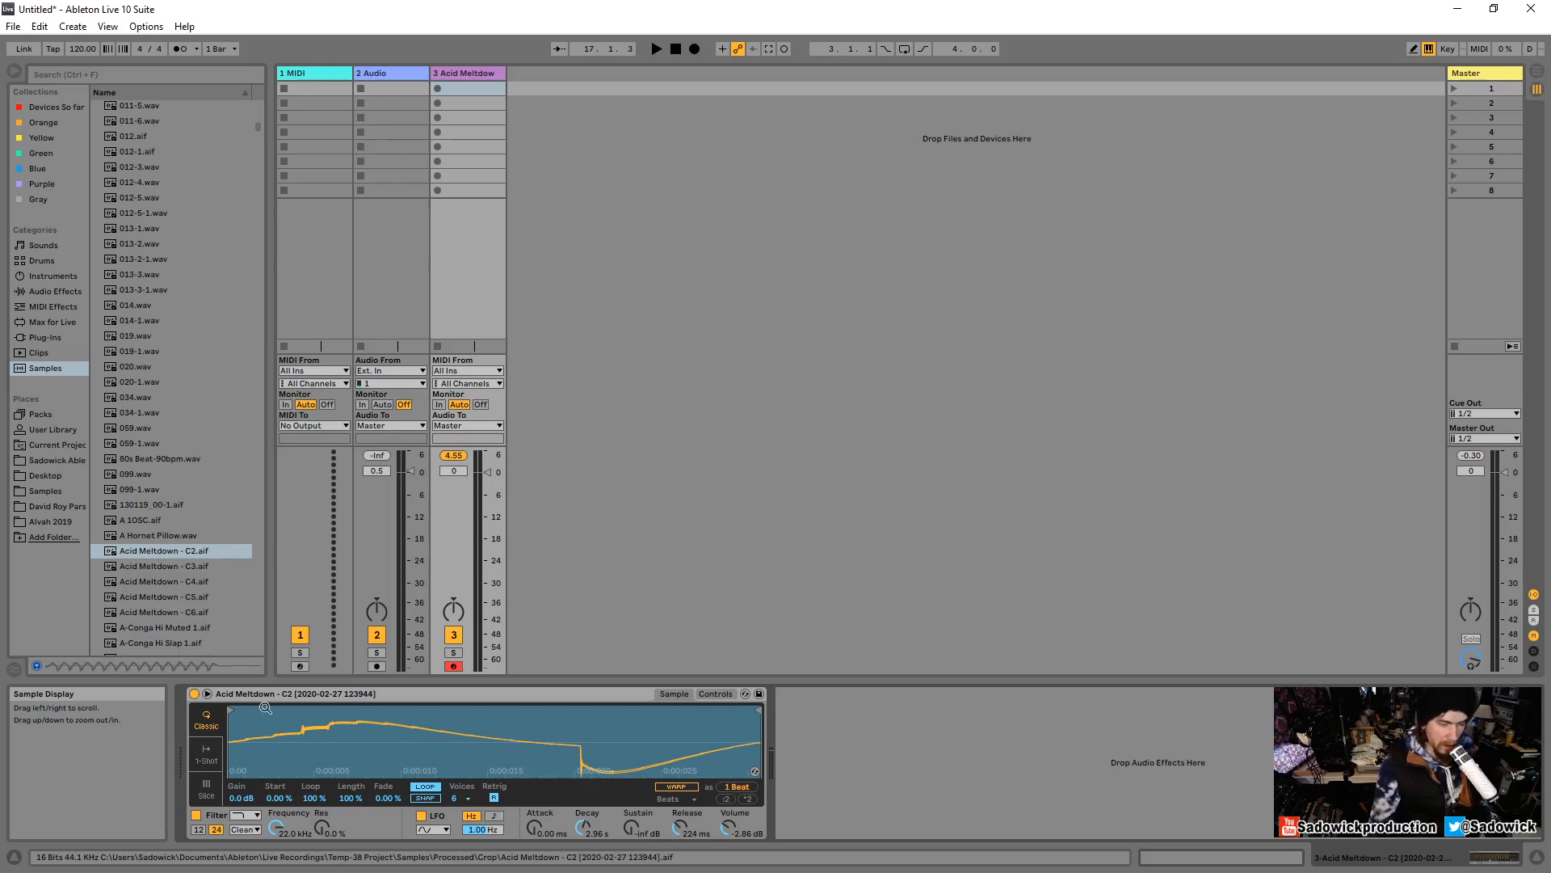
Examine the cropped cycle in the enlarged waveform display and return Simpler to its compact view.
{"action": "left_click", "coordinate": [207, 694]}
{"action": "left_click_drag", "start_coordinate": [908, 517], "coordinate": [867, 517]}
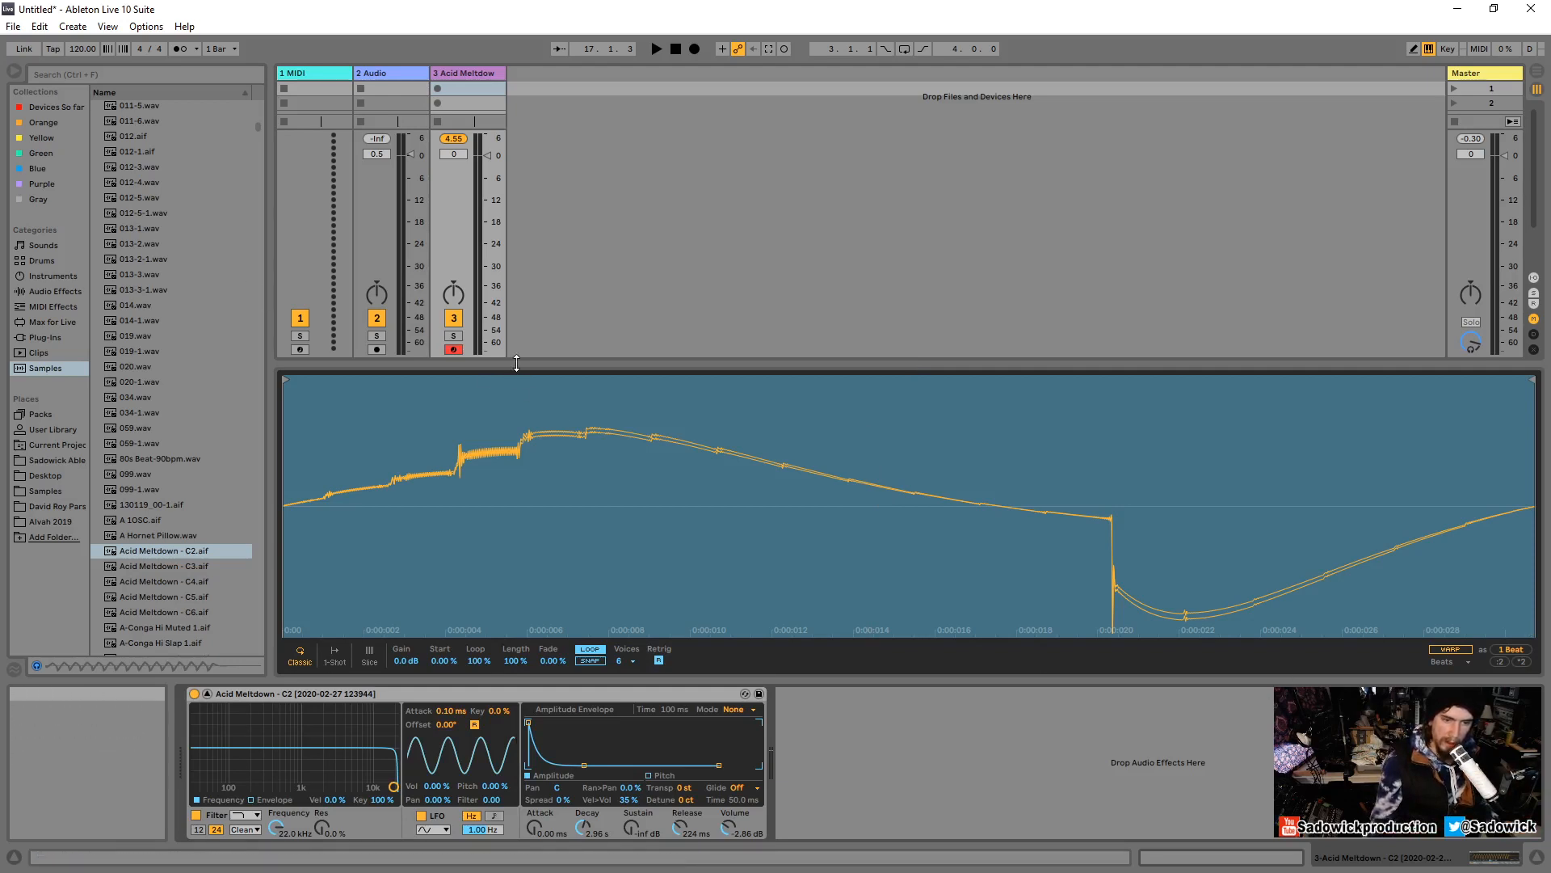
{"action": "left_click", "coordinate": [206, 694]}
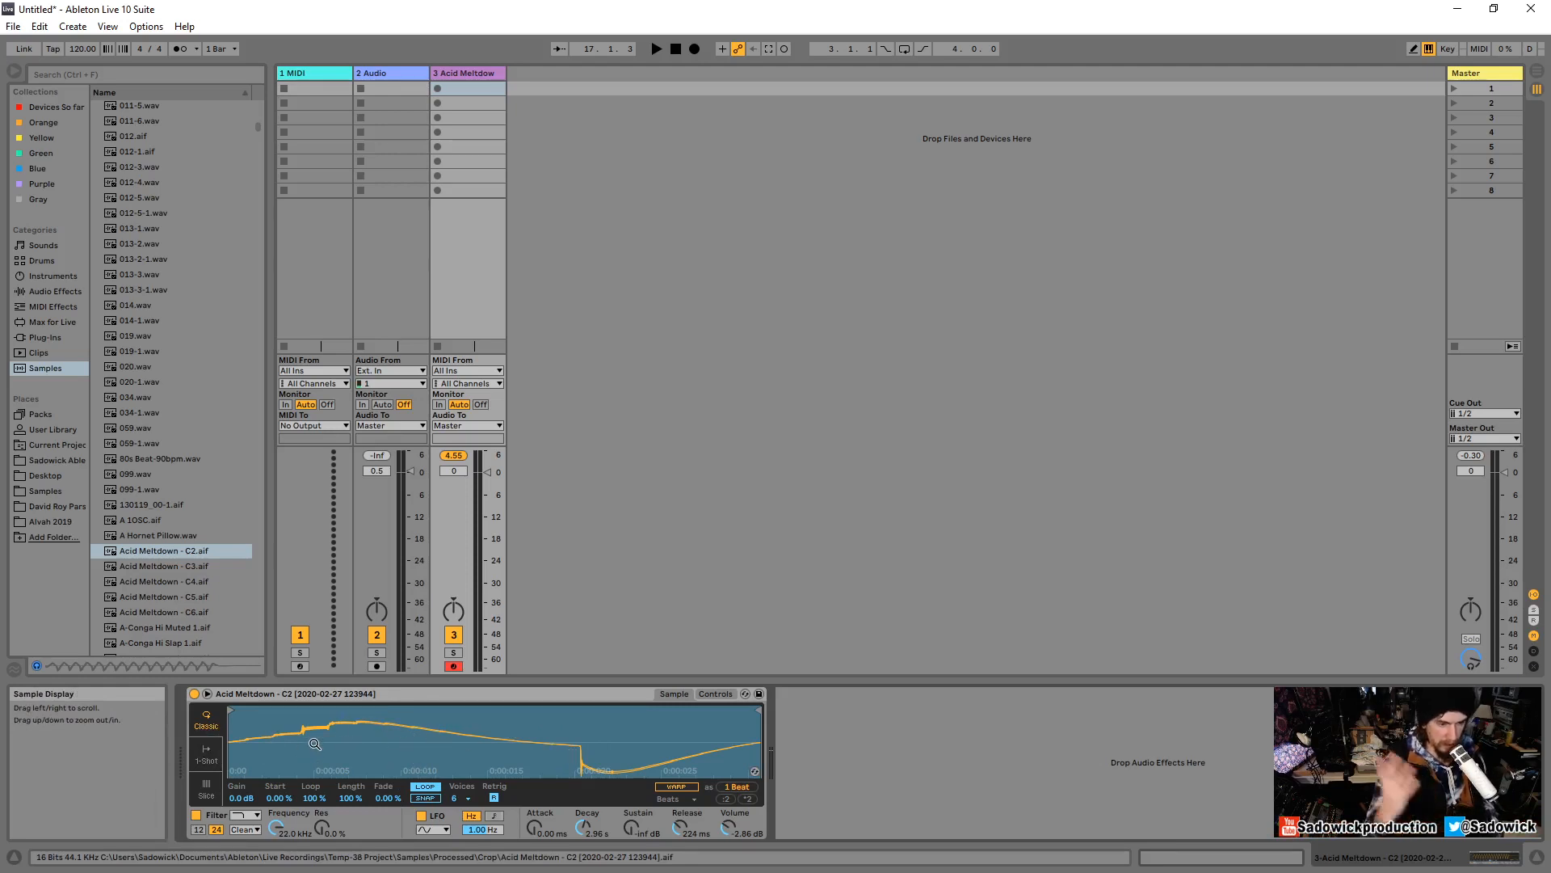
Replace the Simpler on track 3 with the sample 007-2-1.aif and set its Volume to -5.14 dB.
{"action": "left_click", "coordinate": [263, 691]}
{"action": "key", "text": "Delete"}
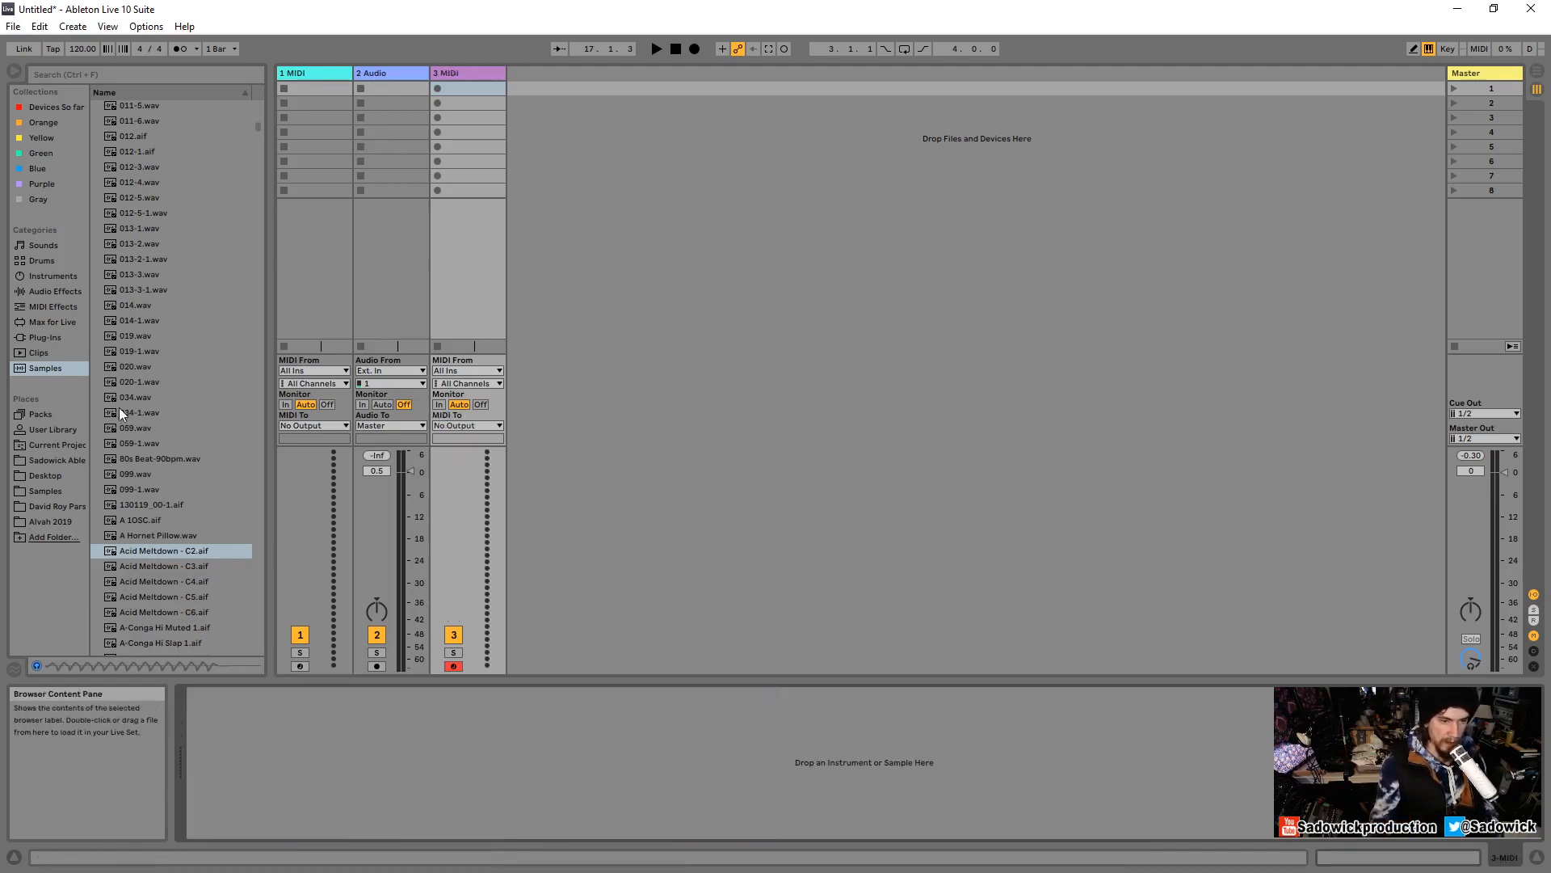
{"action": "scroll", "coordinate": [125, 364], "scroll_direction": "up", "scroll_amount": 7}
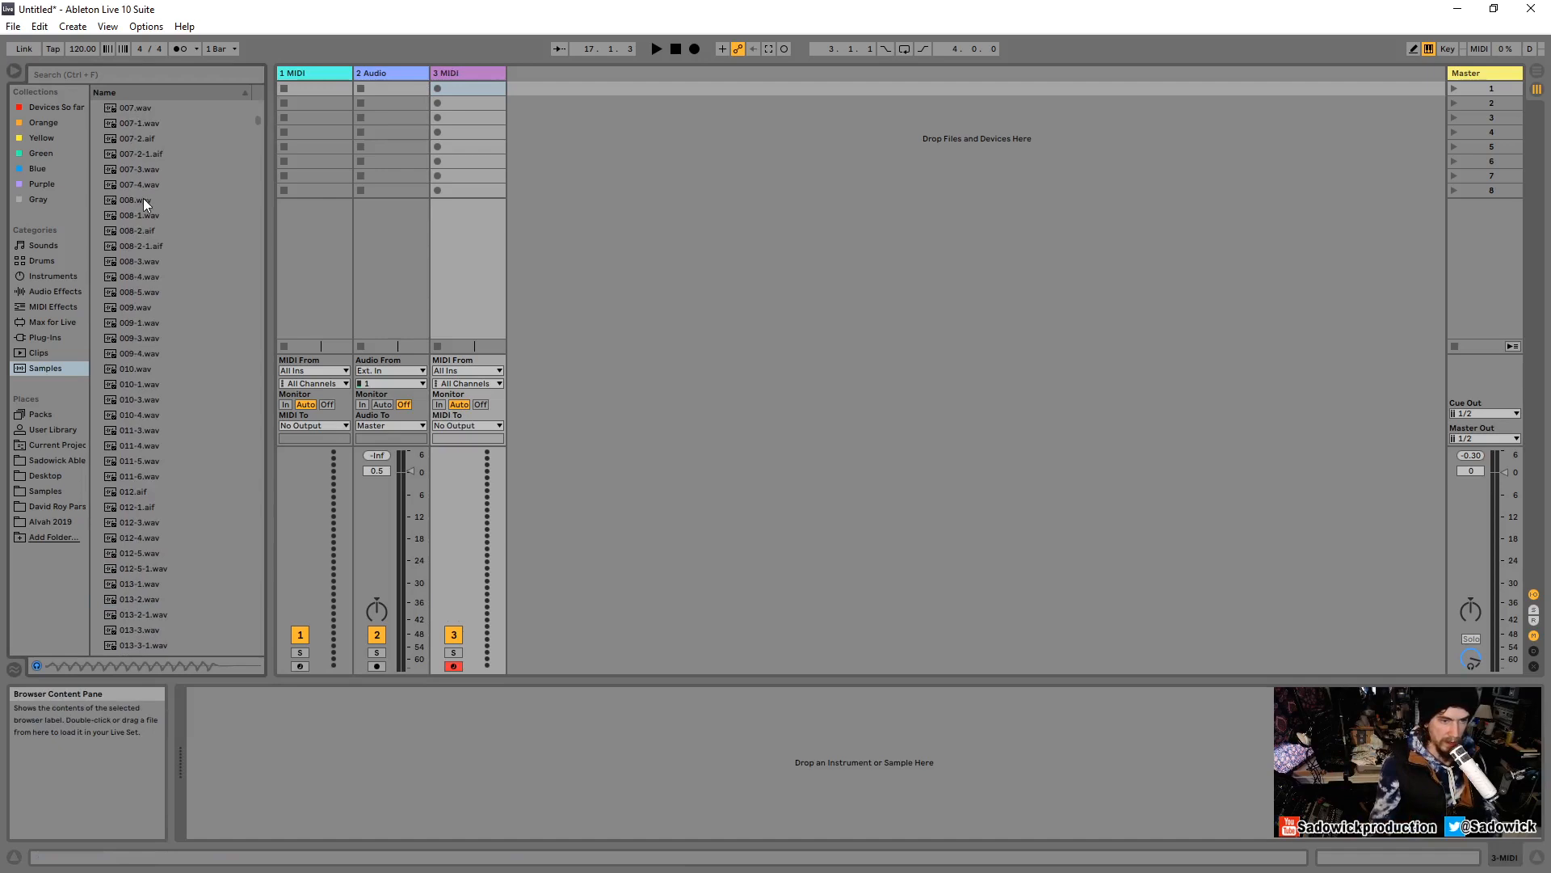
{"action": "left_click", "coordinate": [145, 202]}
{"action": "key", "text": "Up"}
{"action": "key", "text": "Up"}
{"action": "key", "text": "Up"}
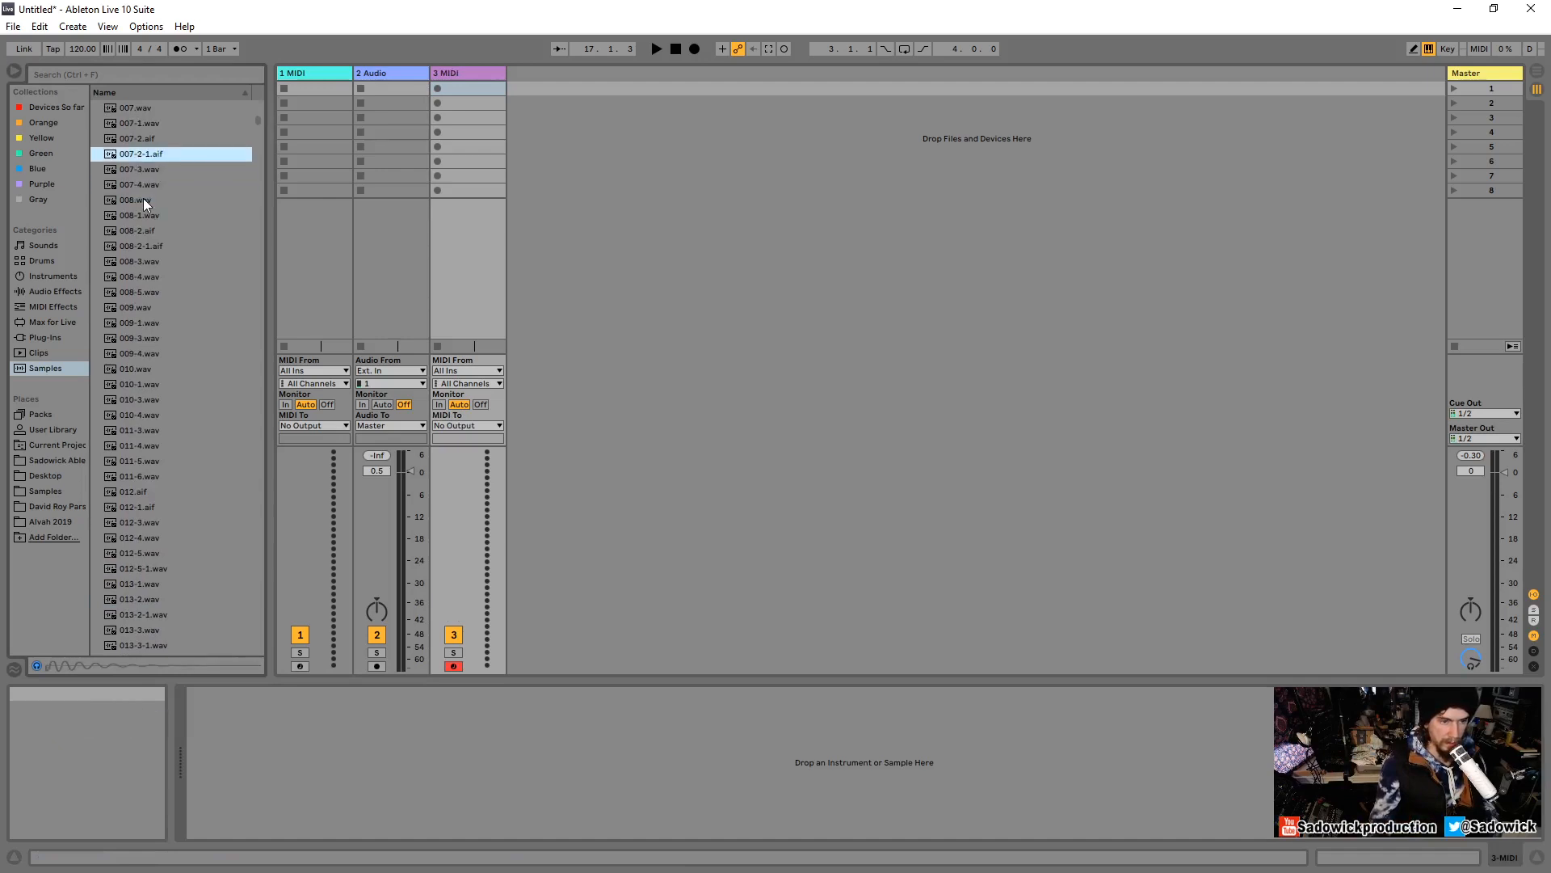
{"action": "left_click_drag", "start_coordinate": [137, 154], "coordinate": [476, 704]}
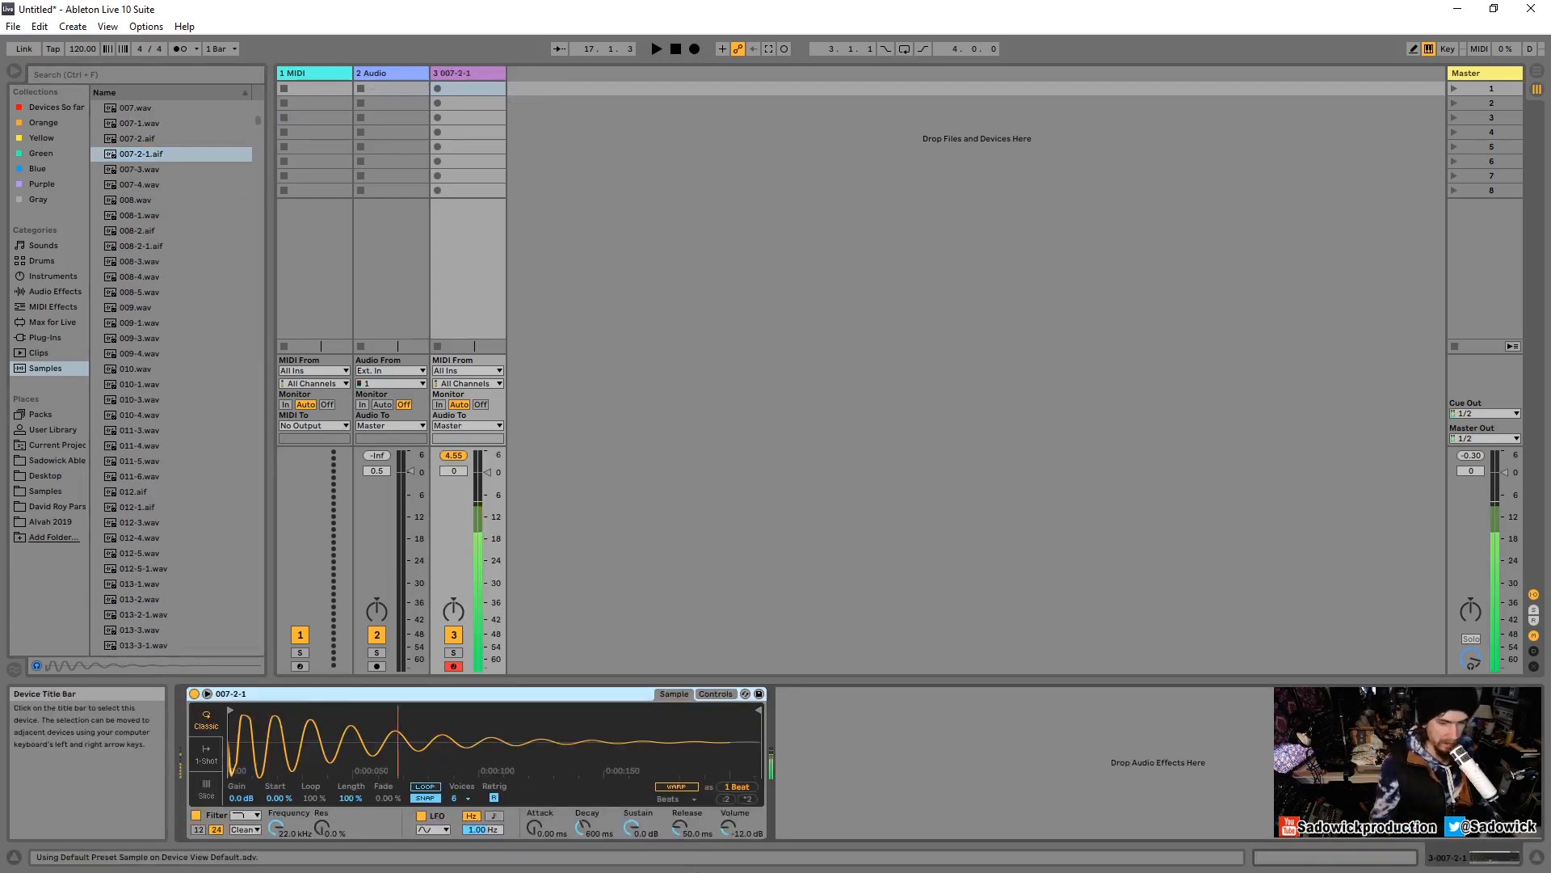
{"action": "mouse_move", "coordinate": [741, 827]}
{"action": "left_mouse_down"}
{"action": "mouse_move", "coordinate": [740, 756]}
{"action": "mouse_move", "coordinate": [729, 829]}
{"action": "left_mouse_up"}
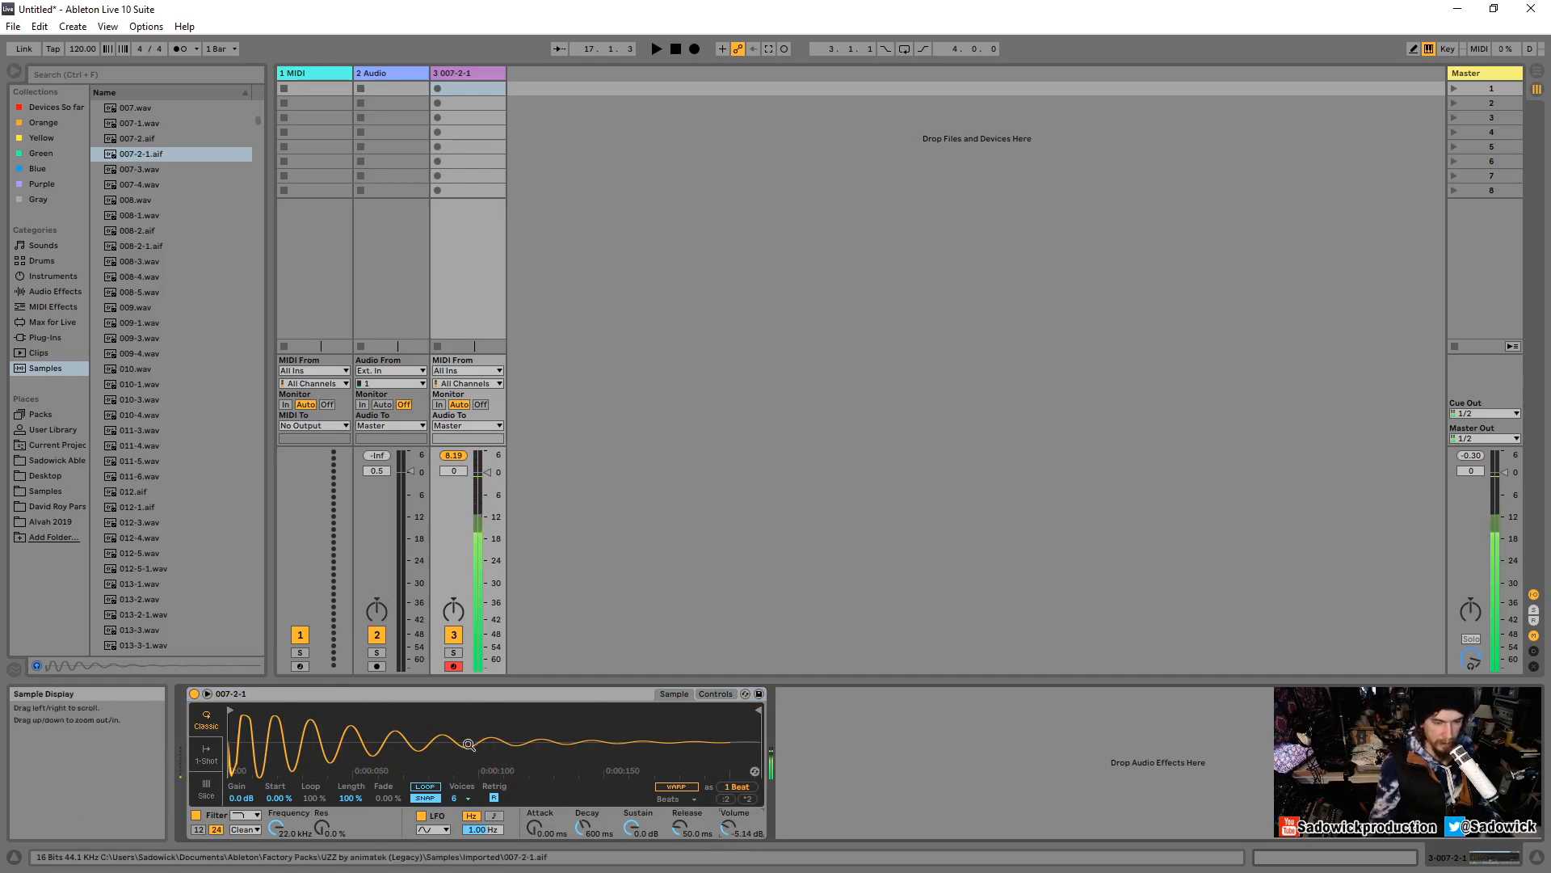
Compare Simpler's Classic and 1-Shot playback modes on the new sample, leaving it in 1-Shot.
{"action": "left_click", "coordinate": [206, 754]}
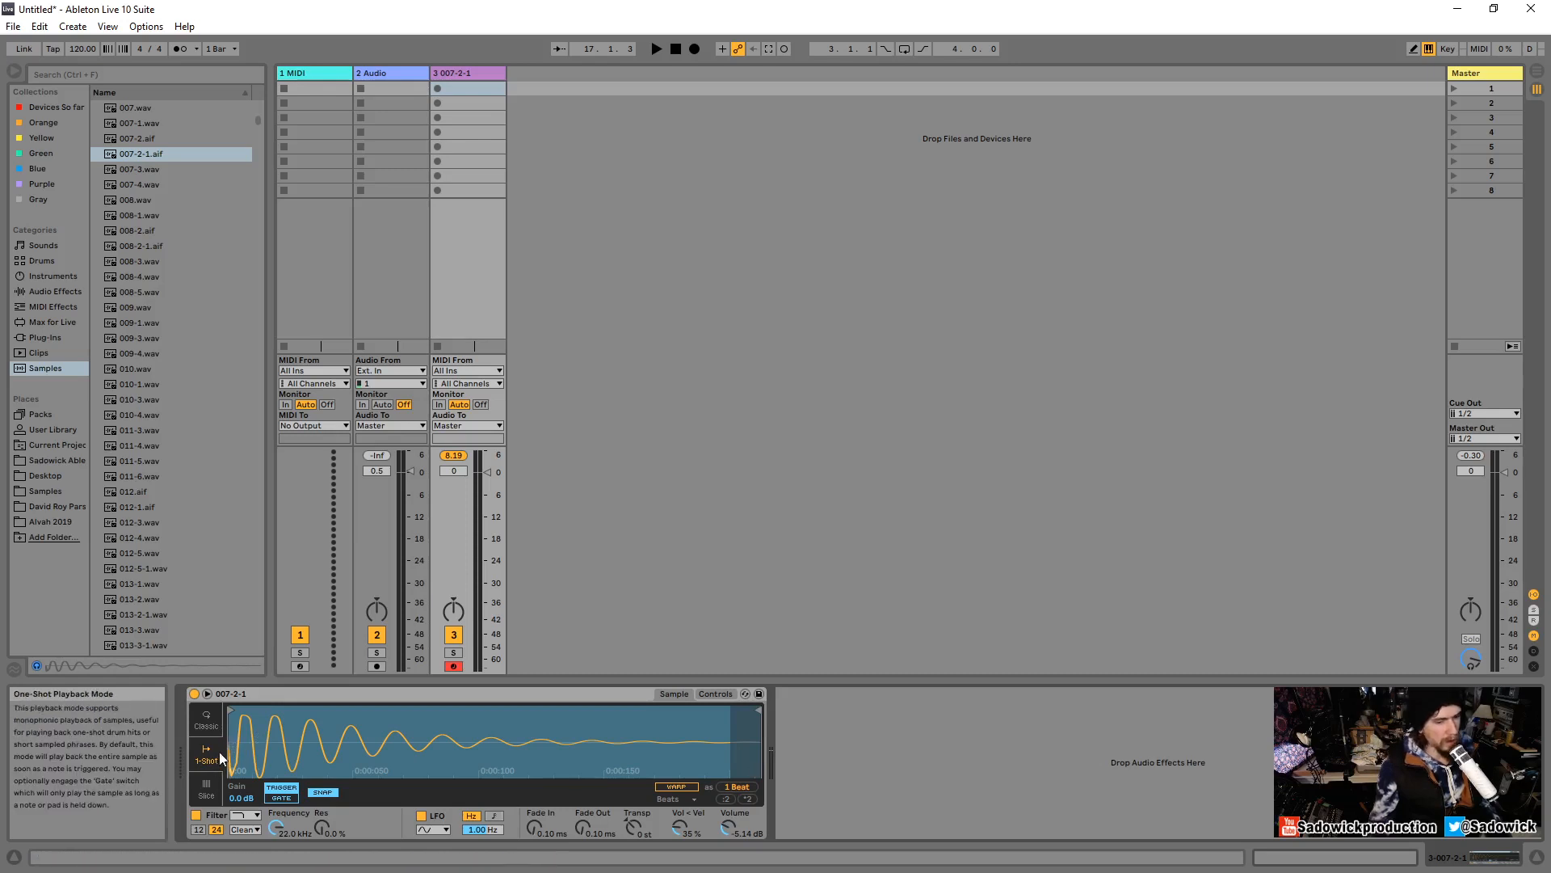
{"action": "left_click", "coordinate": [210, 726]}
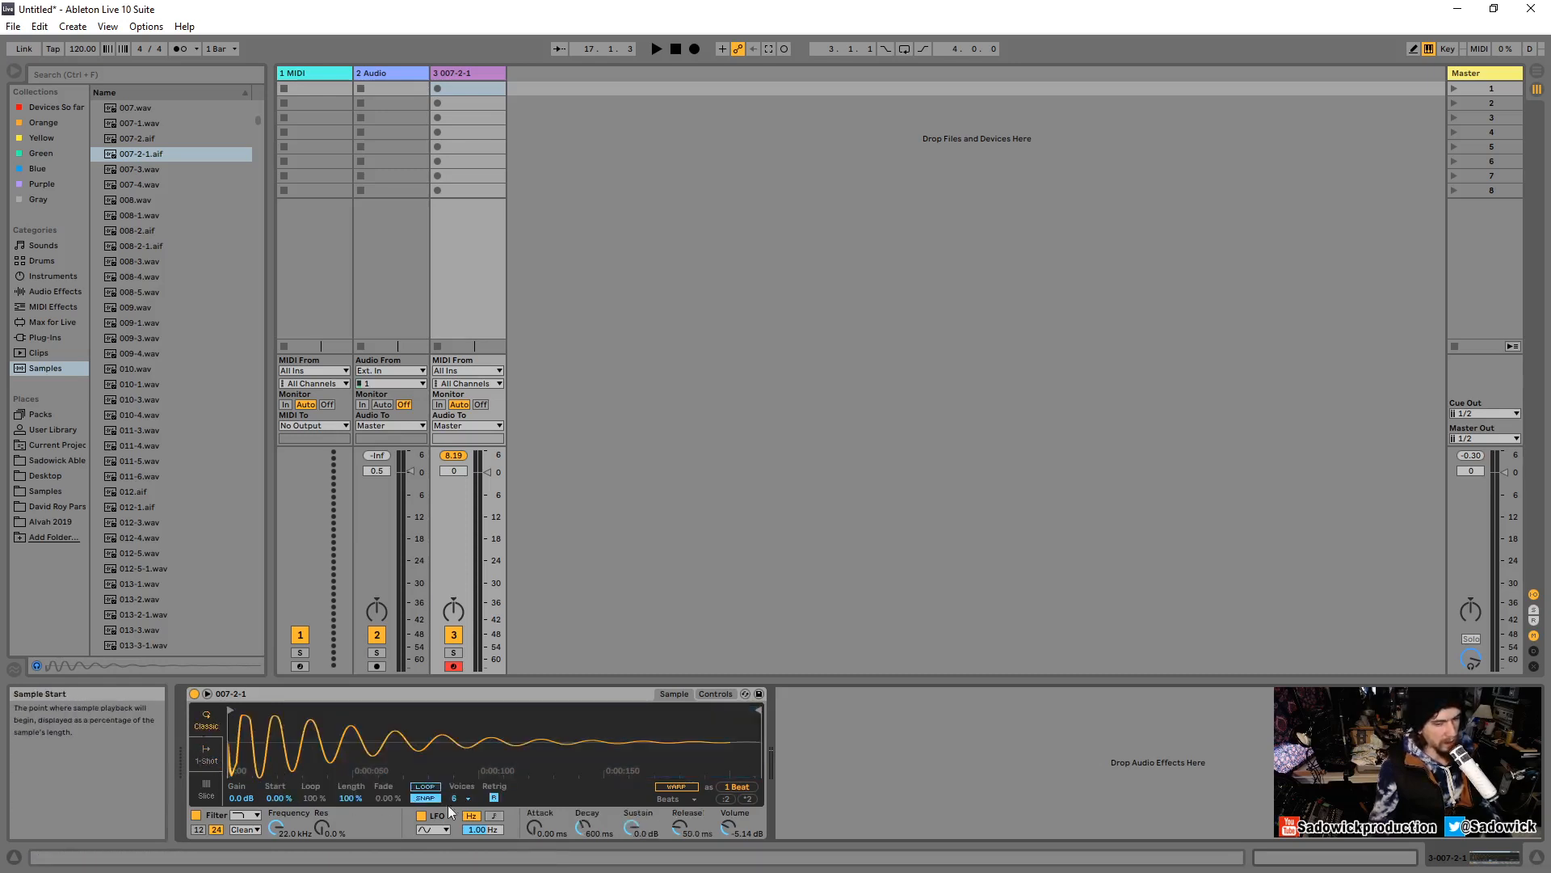
{"action": "left_click", "coordinate": [206, 754]}
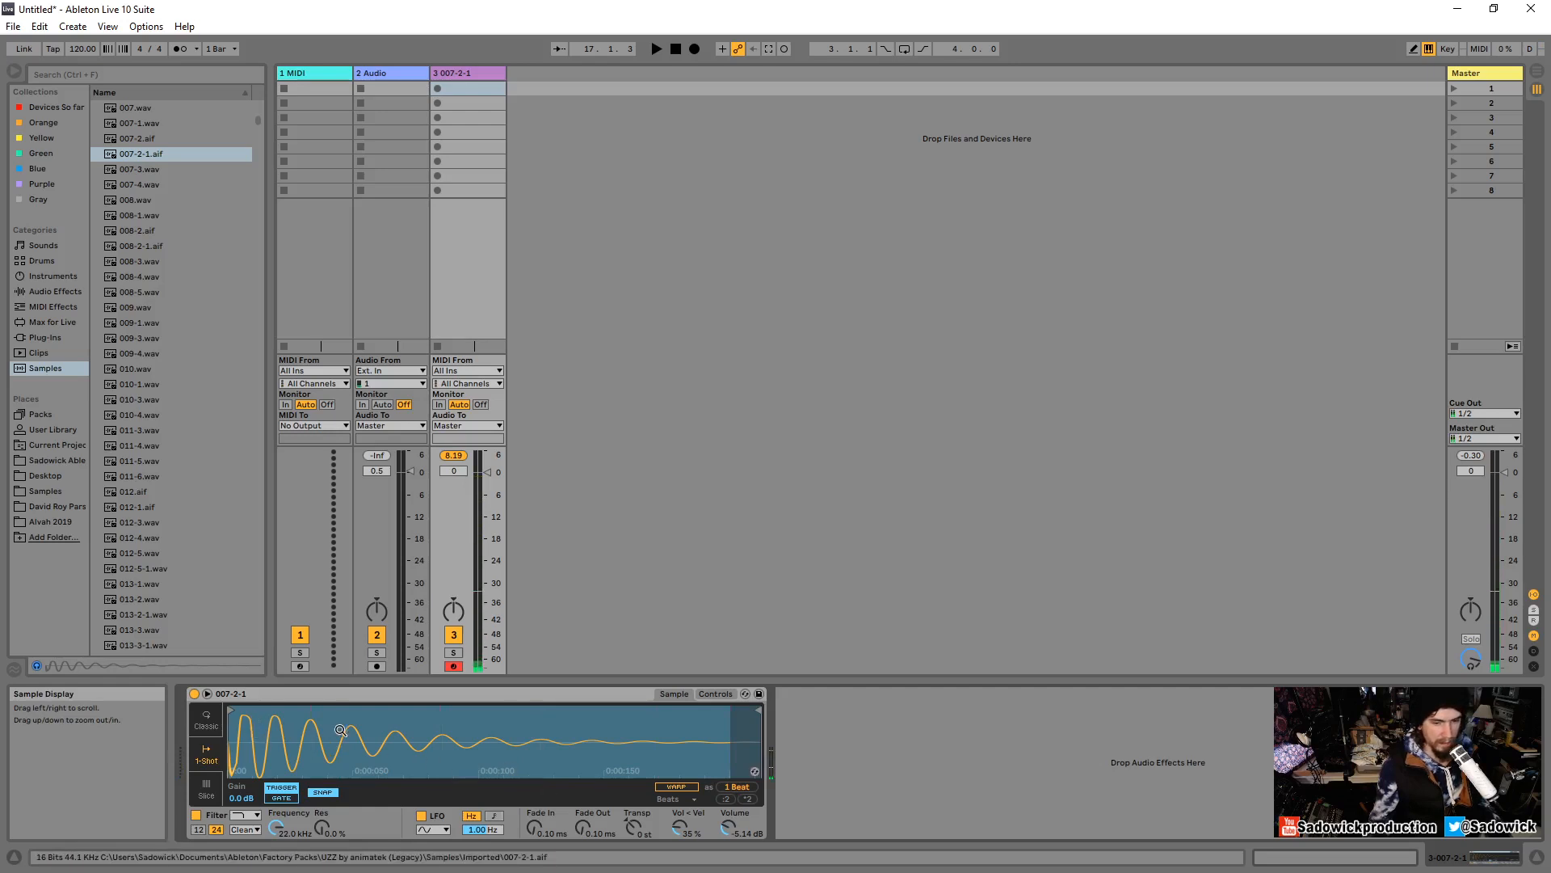
{"action": "left_click", "coordinate": [206, 718]}
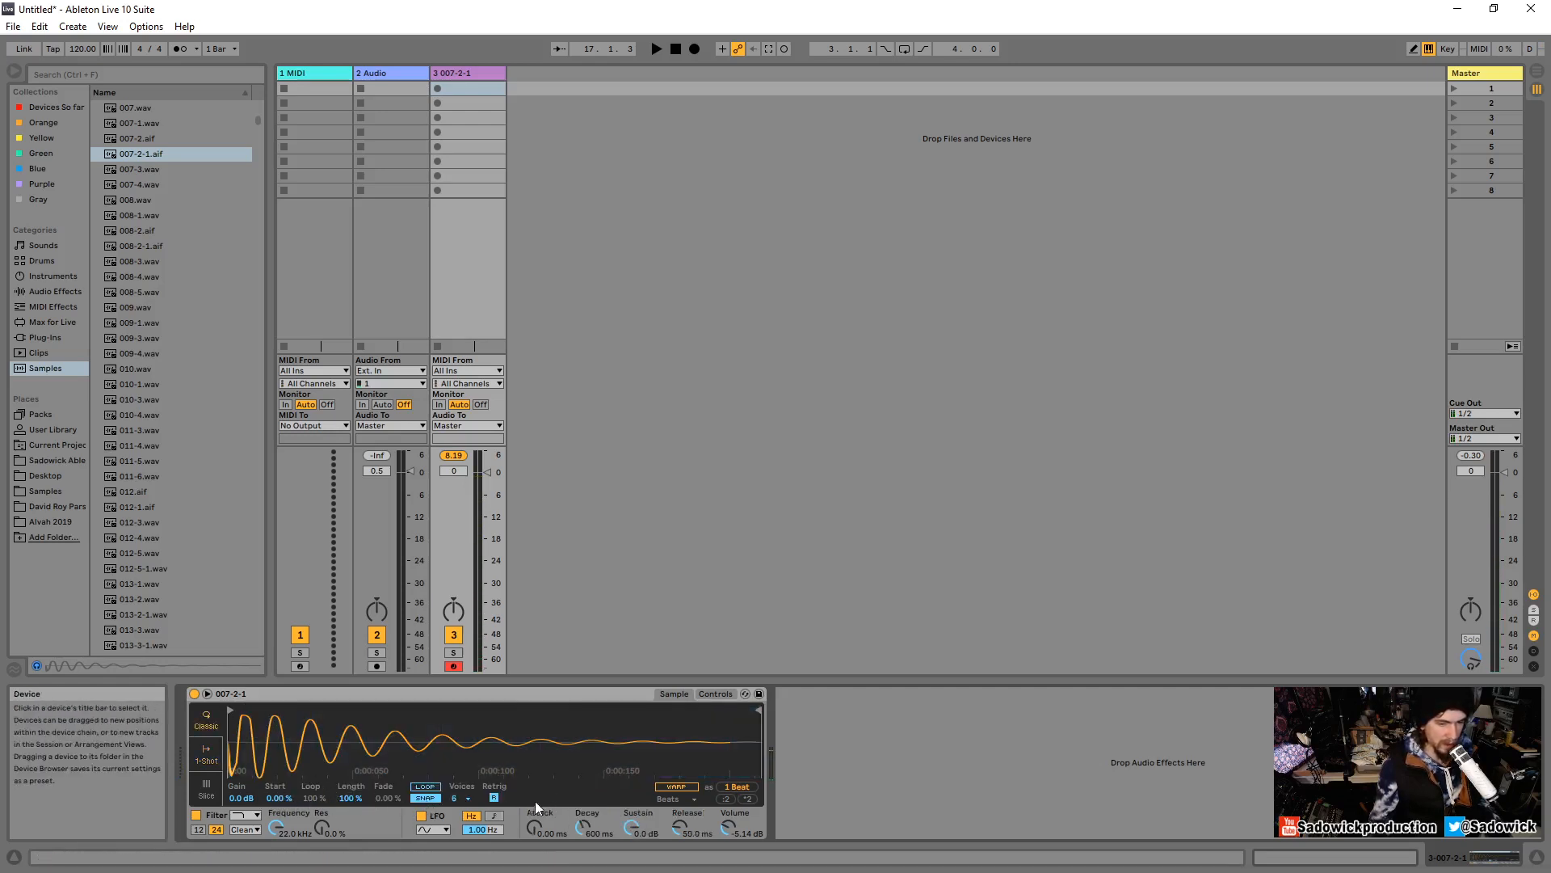
{"action": "left_click", "coordinate": [216, 750]}
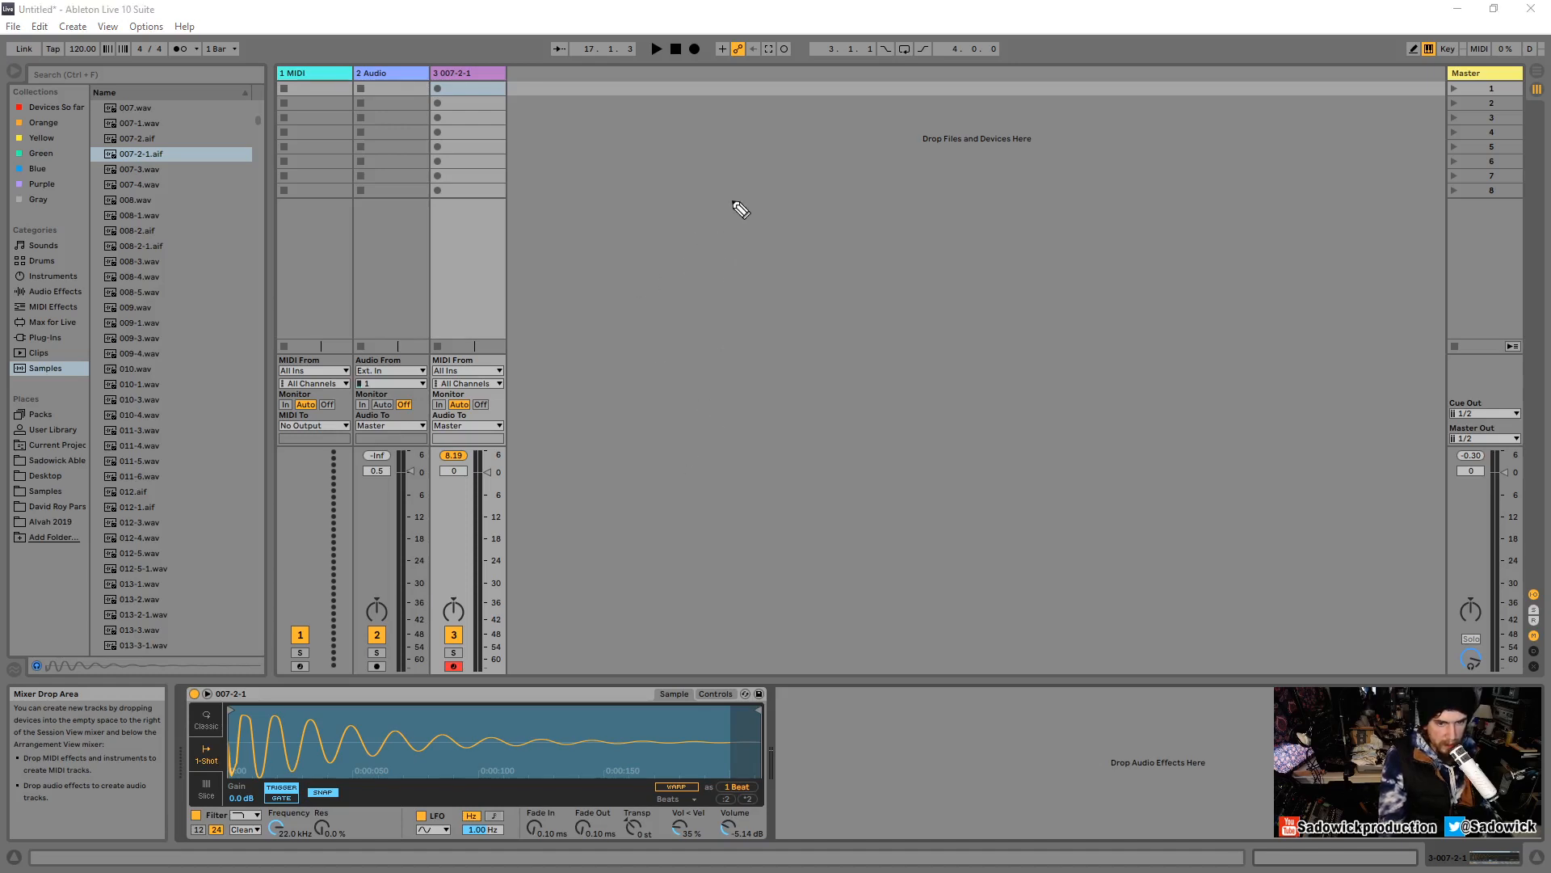
Sketch and clear a small decaying waveform in the empty track area, and enlarge Simpler's waveform display.
{"action": "mouse_move", "coordinate": [737, 208]}
{"action": "left_mouse_down"}
{"action": "mouse_move", "coordinate": [741, 267]}
{"action": "mouse_move", "coordinate": [738, 215]}
{"action": "mouse_move", "coordinate": [763, 257]}
{"action": "mouse_move", "coordinate": [795, 240]}
{"action": "left_mouse_up"}
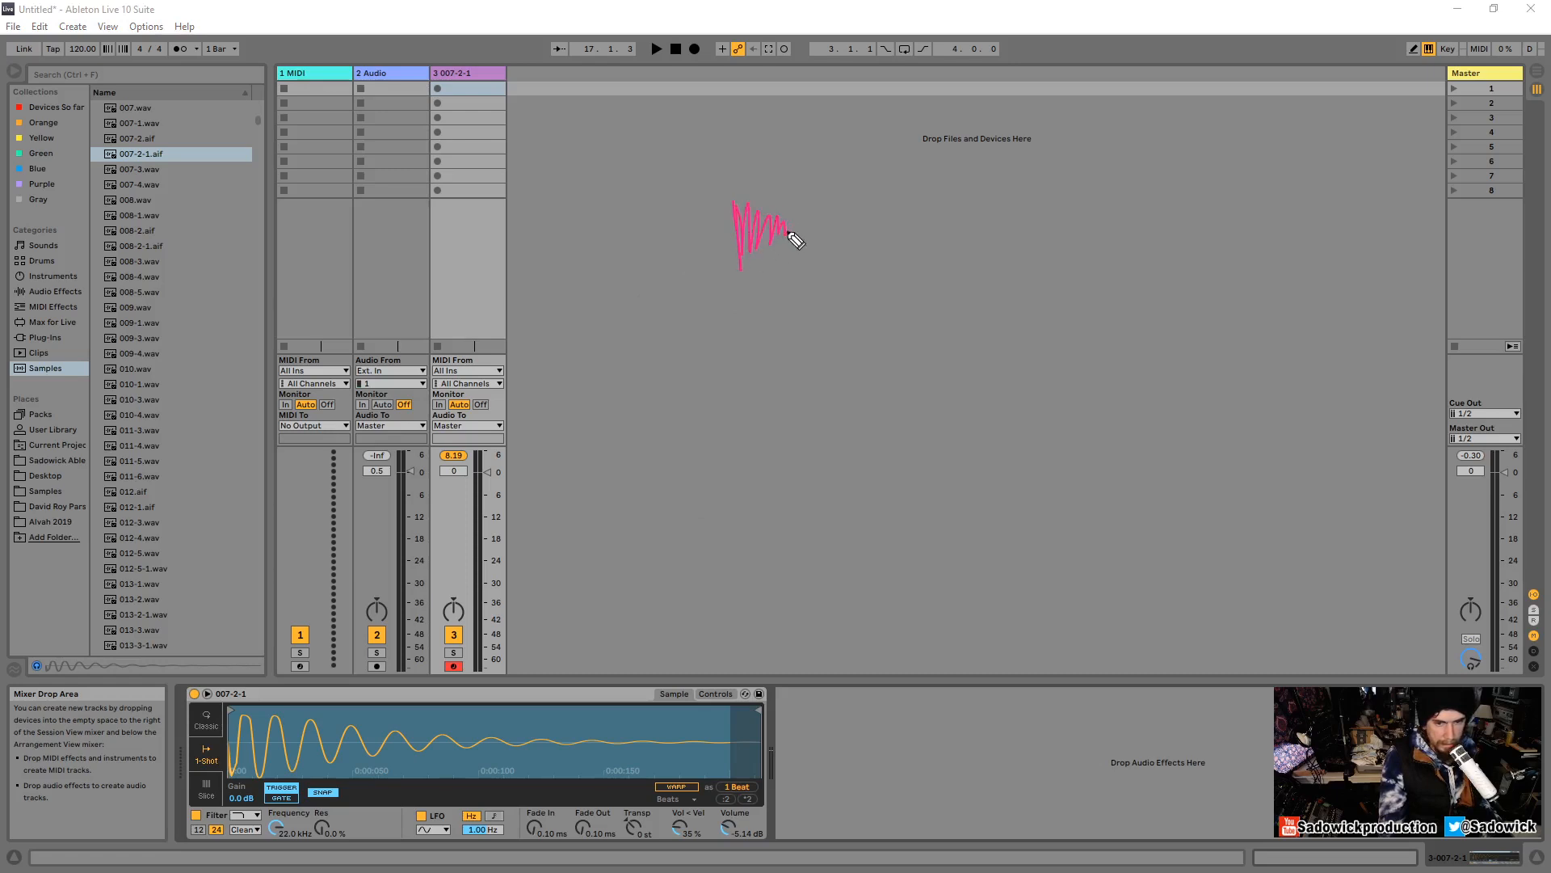
{"action": "key", "text": "ctrl+shift+6"}
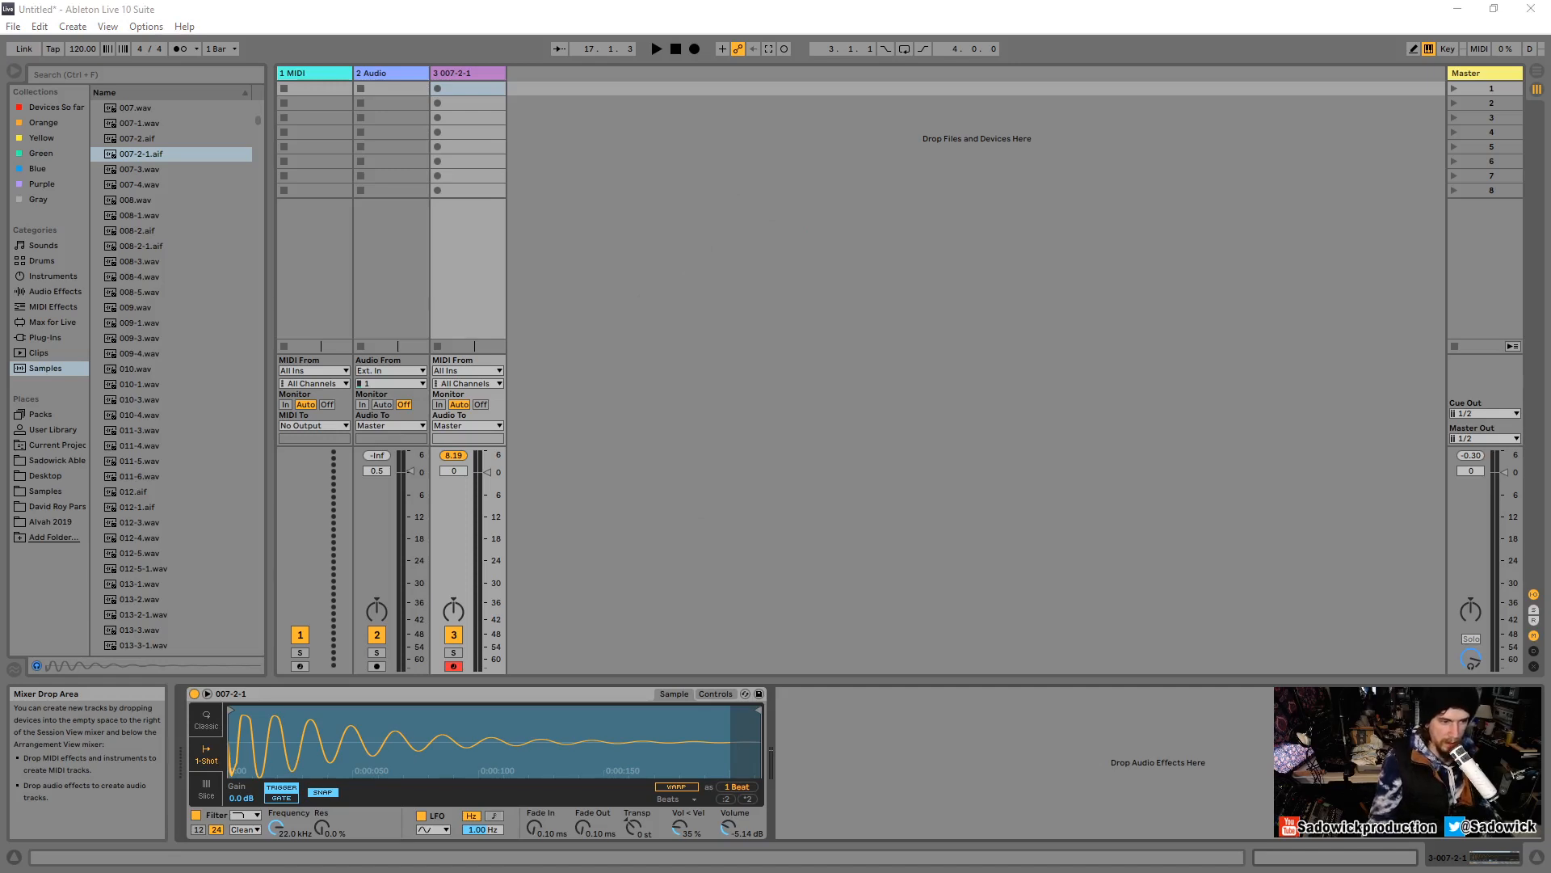
{"action": "left_click", "coordinate": [207, 693]}
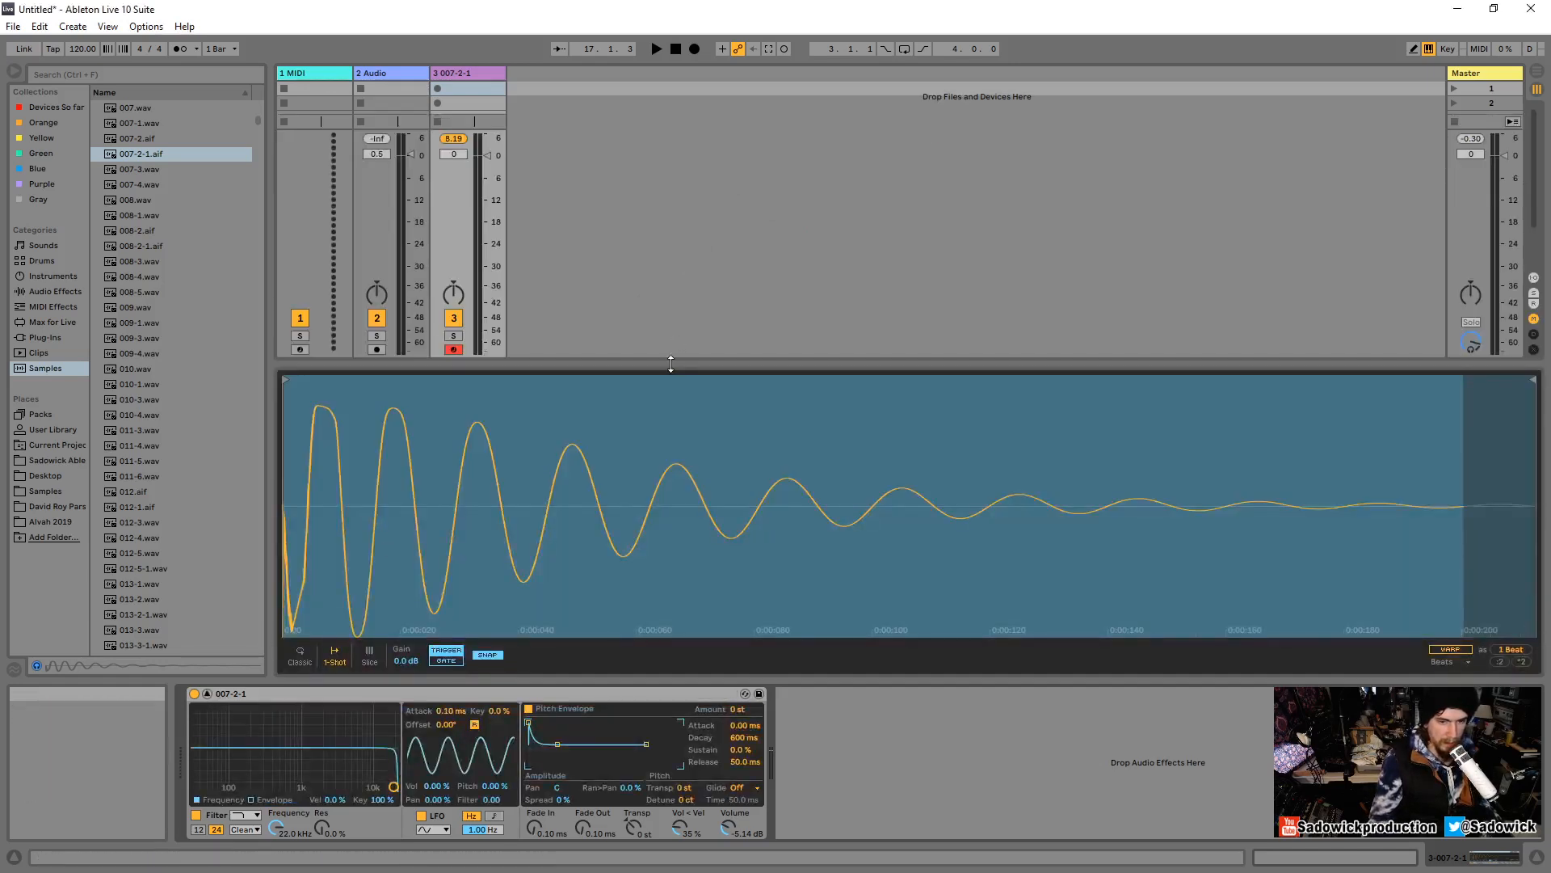
{"action": "left_click_drag", "start_coordinate": [671, 364], "coordinate": [671, 293]}
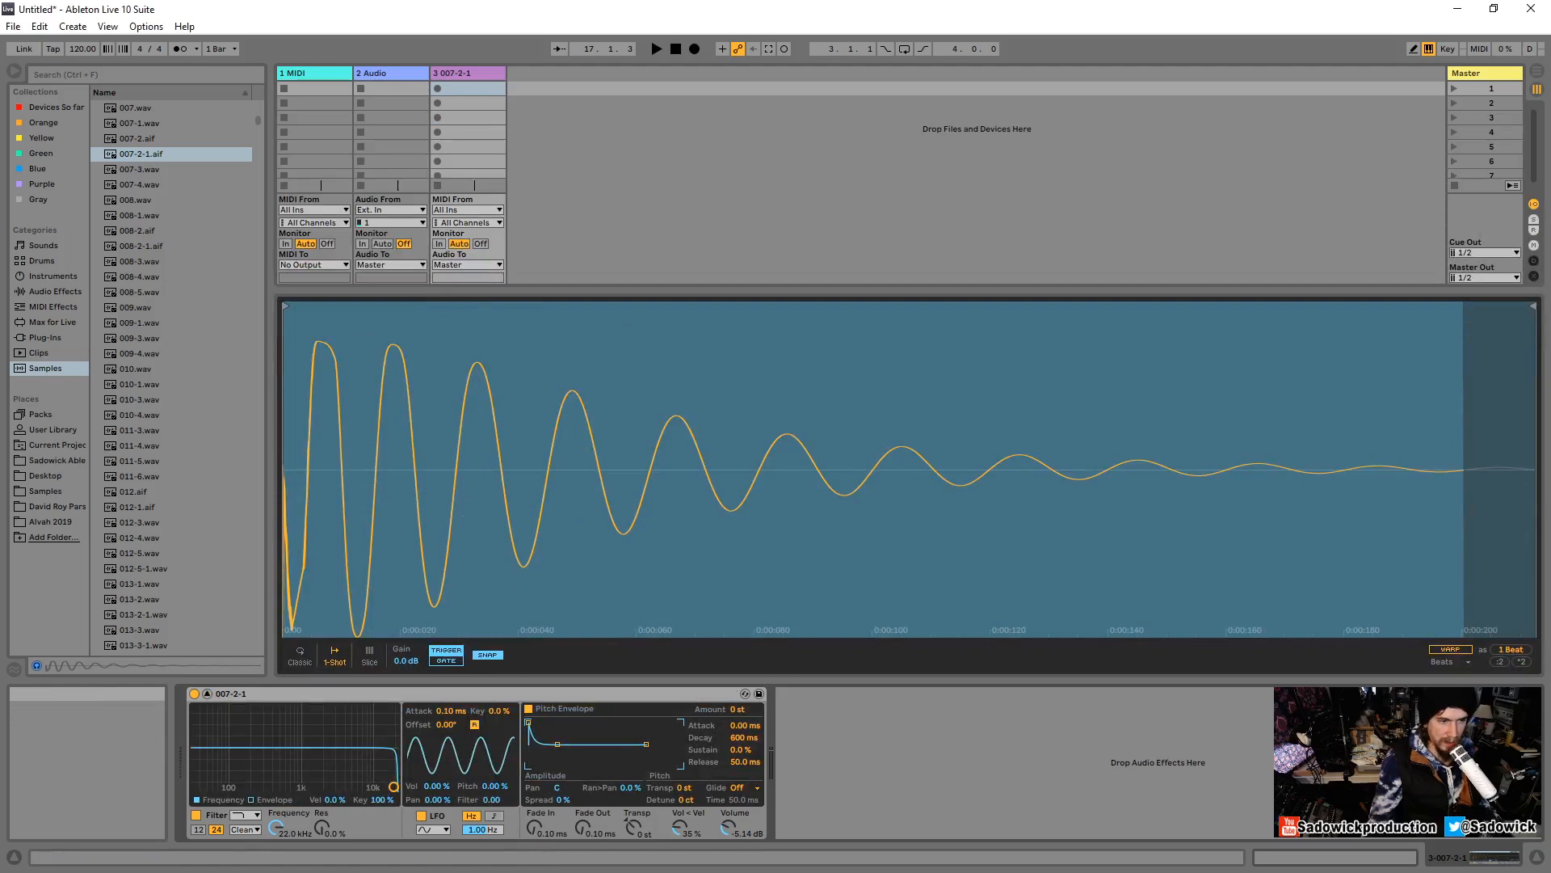
Circle the start marker, draw an arrow along the whole waveform to the end marker, and undo the arrow.
{"action": "key", "text": "ctrl+shift+3"}
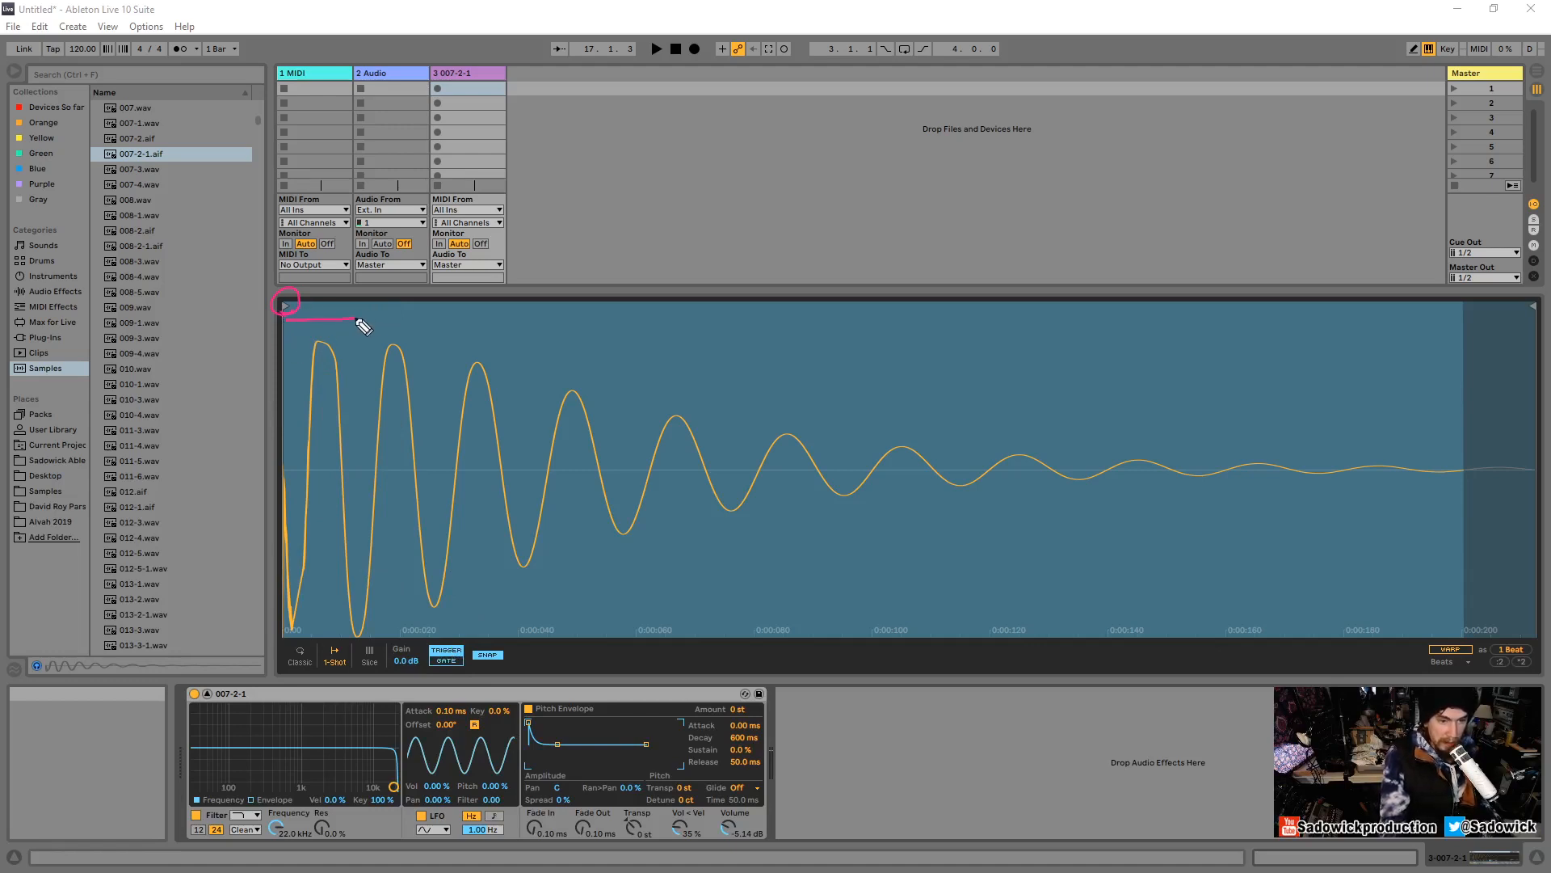
{"action": "left_click_drag", "start_coordinate": [358, 320], "coordinate": [503, 315]}
{"action": "left_click_drag", "start_coordinate": [794, 351], "coordinate": [1103, 334]}
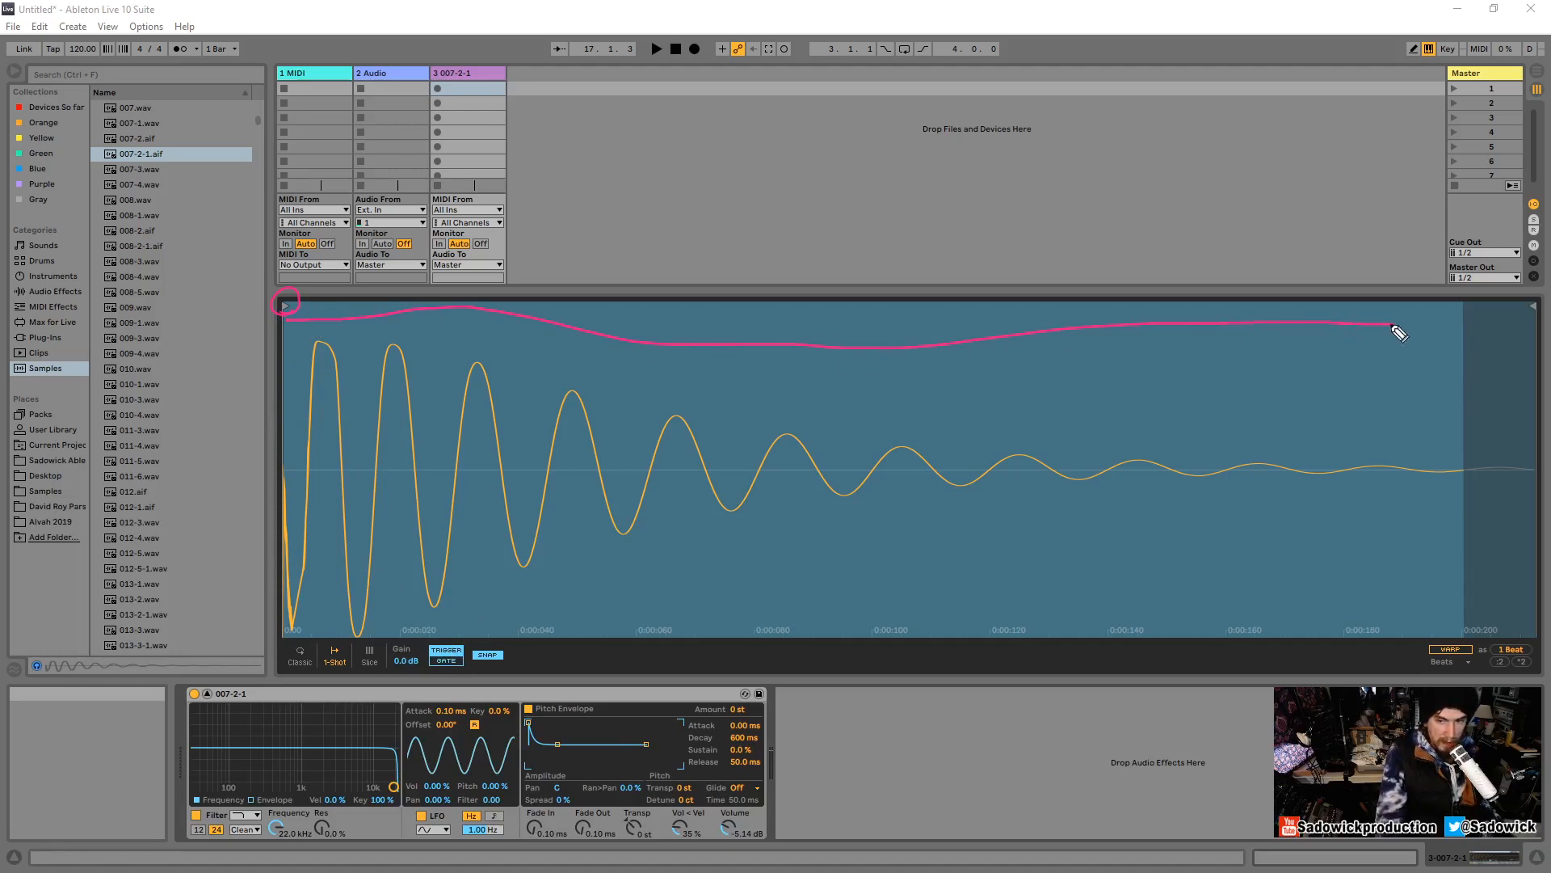
{"action": "mouse_move", "coordinate": [1393, 326]}
{"action": "left_mouse_down"}
{"action": "mouse_move", "coordinate": [1519, 325]}
{"action": "mouse_move", "coordinate": [1504, 337]}
{"action": "left_mouse_up"}
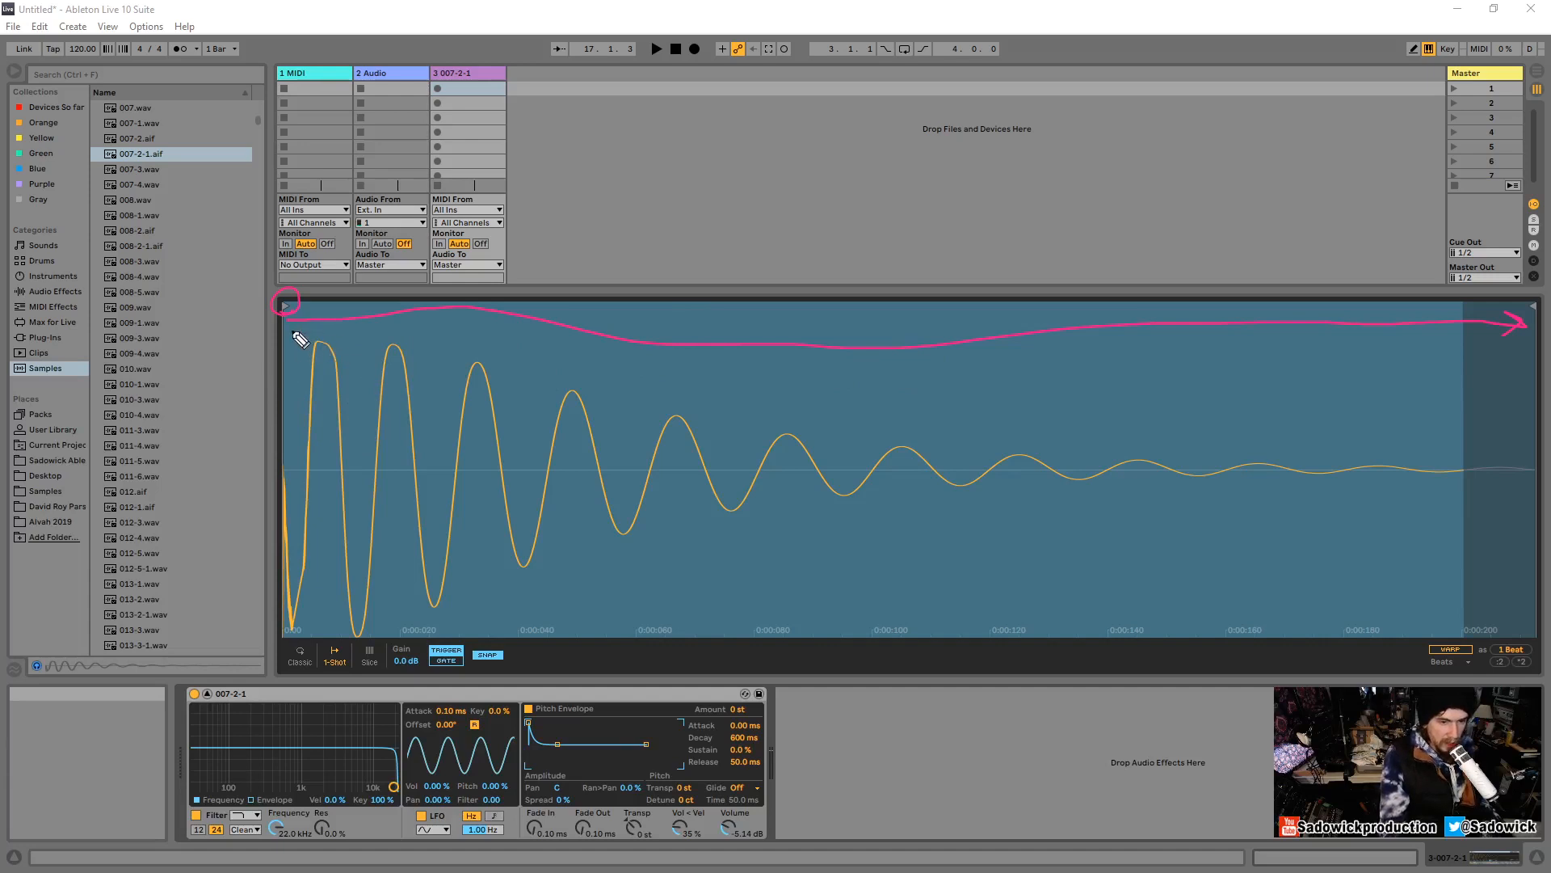
{"action": "key", "text": "ctrl+z"}
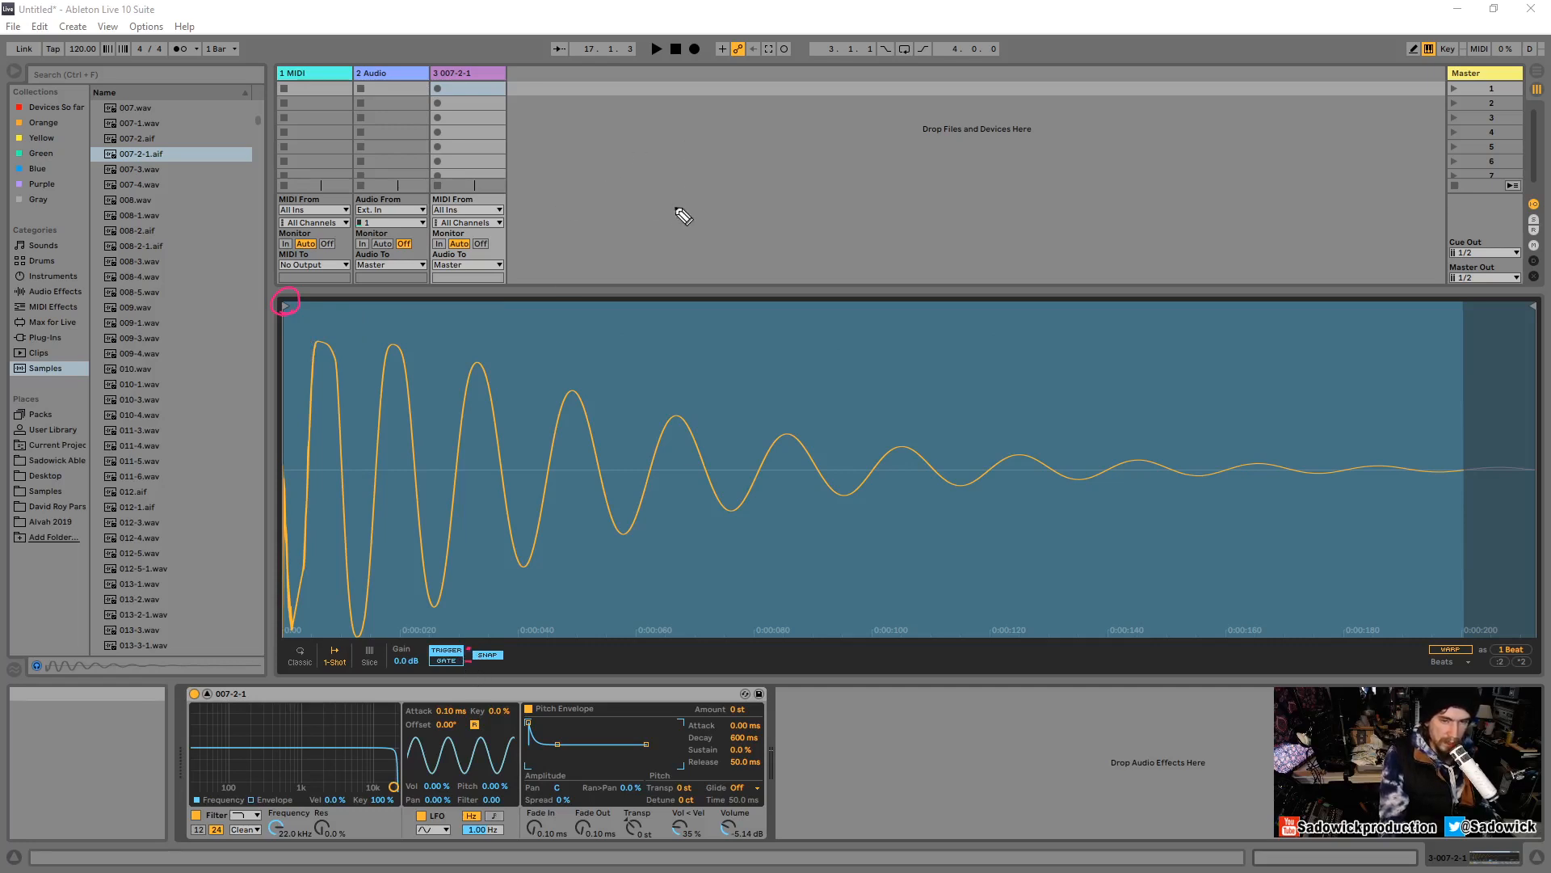
Sketch a two-pulse gate signal above the waveform, labelling each high level 1 and each low level 0.
{"action": "mouse_move", "coordinate": [673, 223]}
{"action": "left_mouse_down"}
{"action": "mouse_move", "coordinate": [713, 167]}
{"action": "mouse_move", "coordinate": [711, 218]}
{"action": "mouse_move", "coordinate": [880, 214]}
{"action": "mouse_move", "coordinate": [905, 179]}
{"action": "mouse_move", "coordinate": [959, 160]}
{"action": "mouse_move", "coordinate": [956, 215]}
{"action": "mouse_move", "coordinate": [1197, 221]}
{"action": "left_mouse_up"}
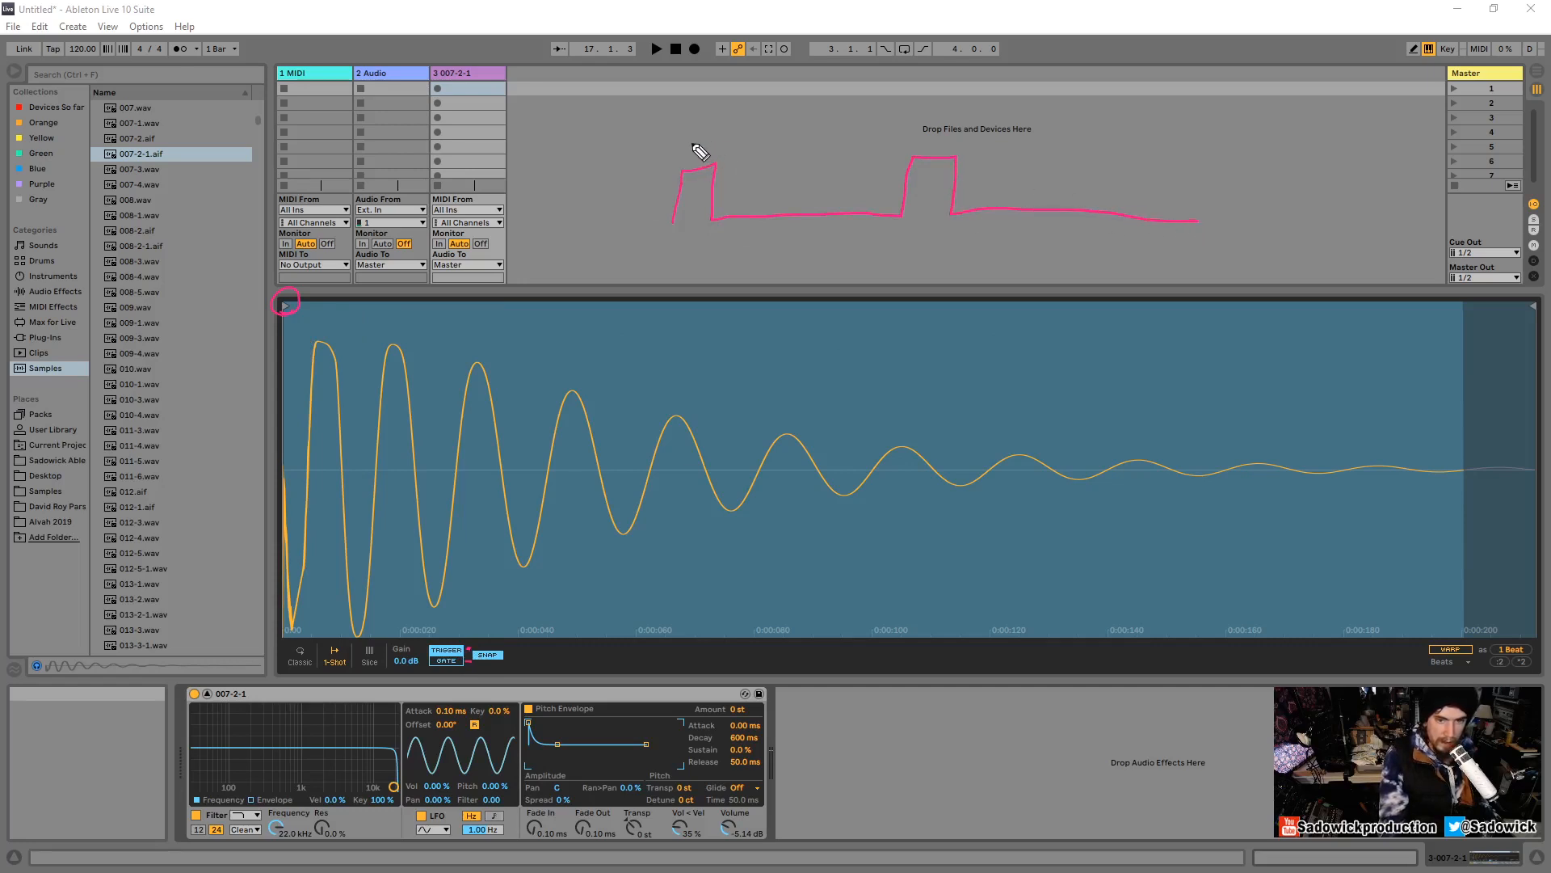
{"action": "left_click_drag", "start_coordinate": [692, 147], "coordinate": [725, 206]}
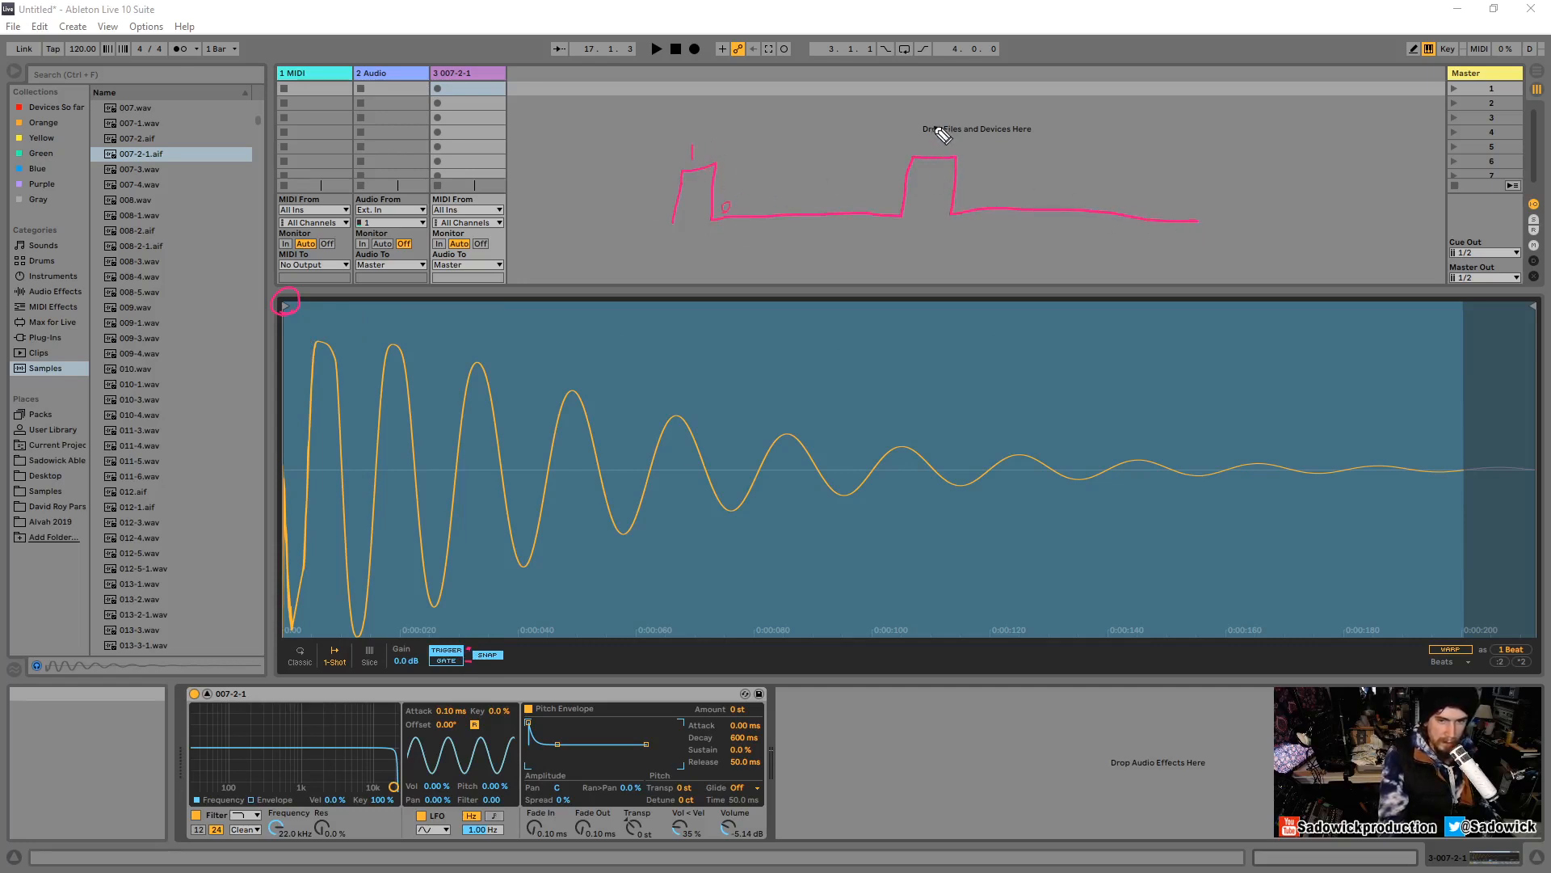
{"action": "left_click_drag", "start_coordinate": [934, 138], "coordinate": [931, 150]}
{"action": "left_click_drag", "start_coordinate": [972, 200], "coordinate": [967, 204]}
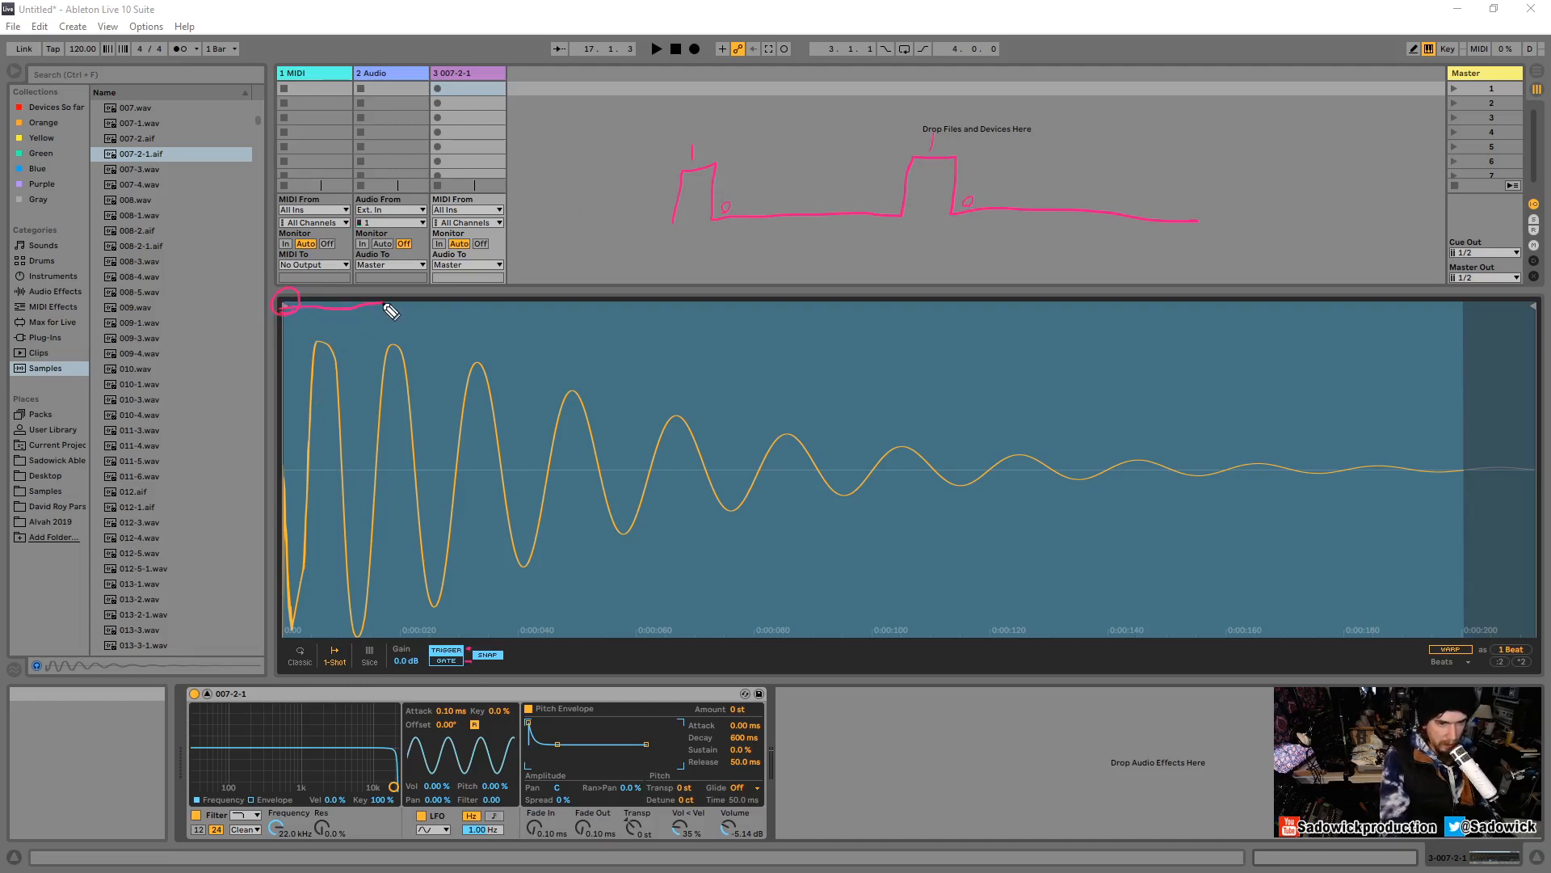
Sketch playback from the start marker cutting off at about 0:00:030 down to the Trigger/Gate switch, and clear all drawings.
{"action": "left_click_drag", "start_coordinate": [419, 302], "coordinate": [449, 301]}
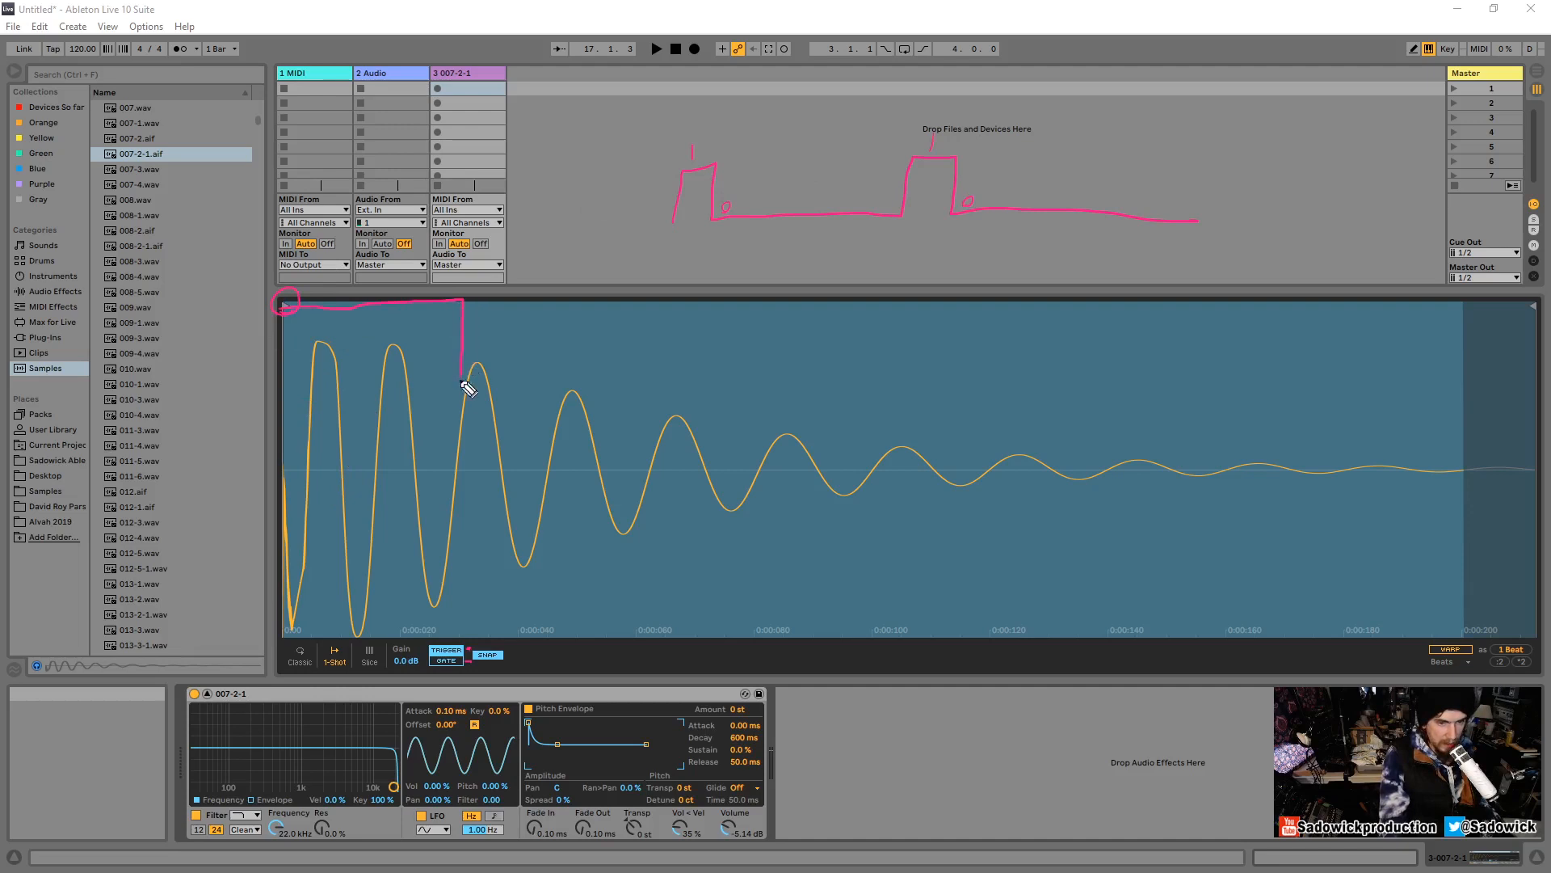
{"action": "left_click_drag", "start_coordinate": [464, 380], "coordinate": [473, 656]}
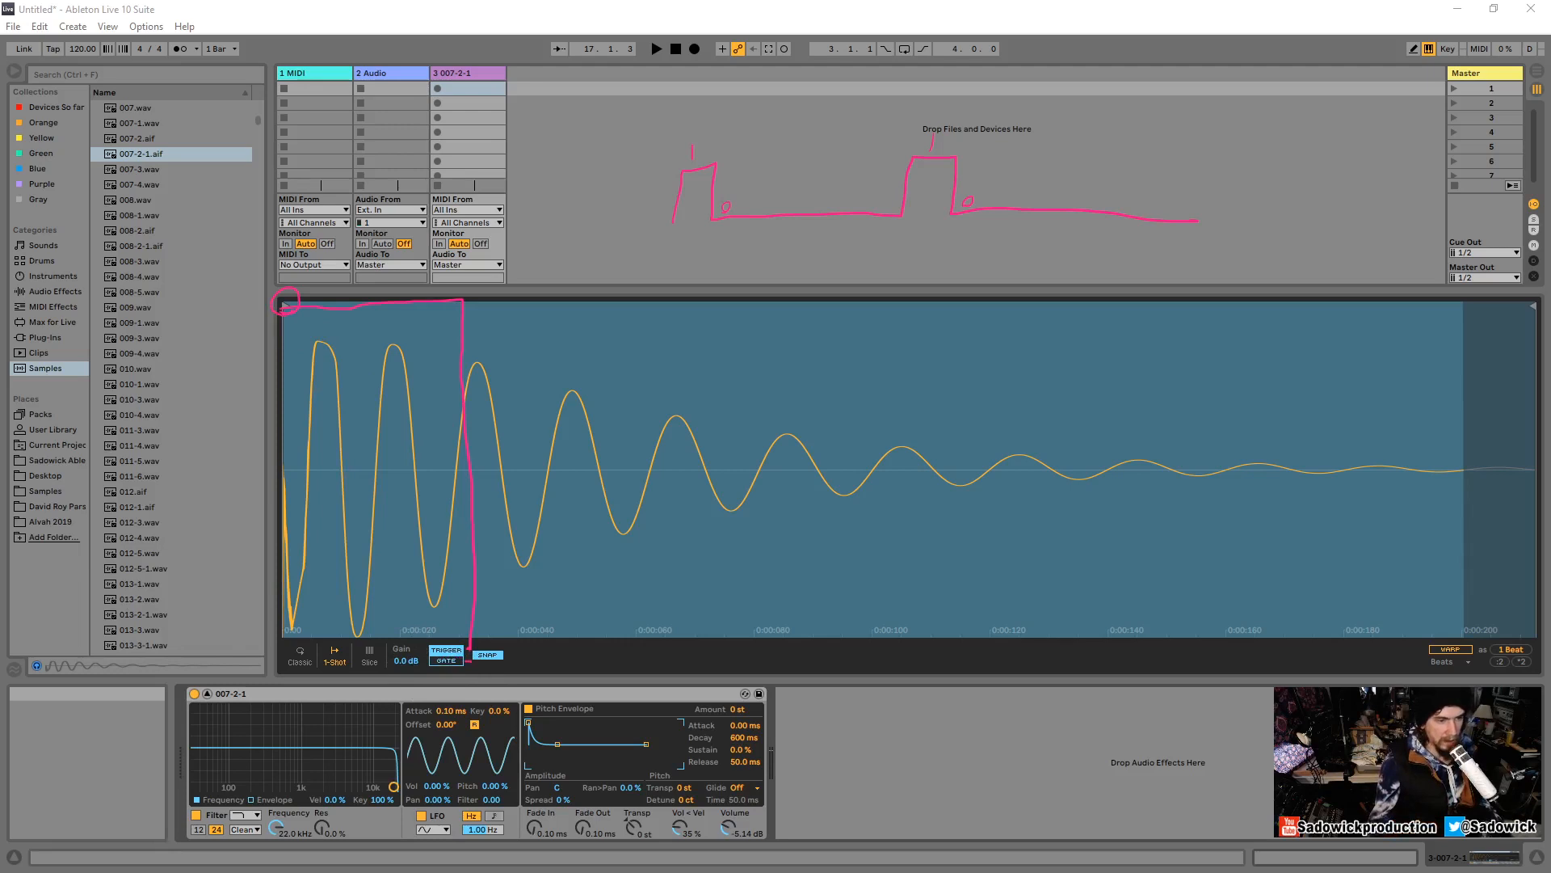
{"action": "key", "text": "Escape"}
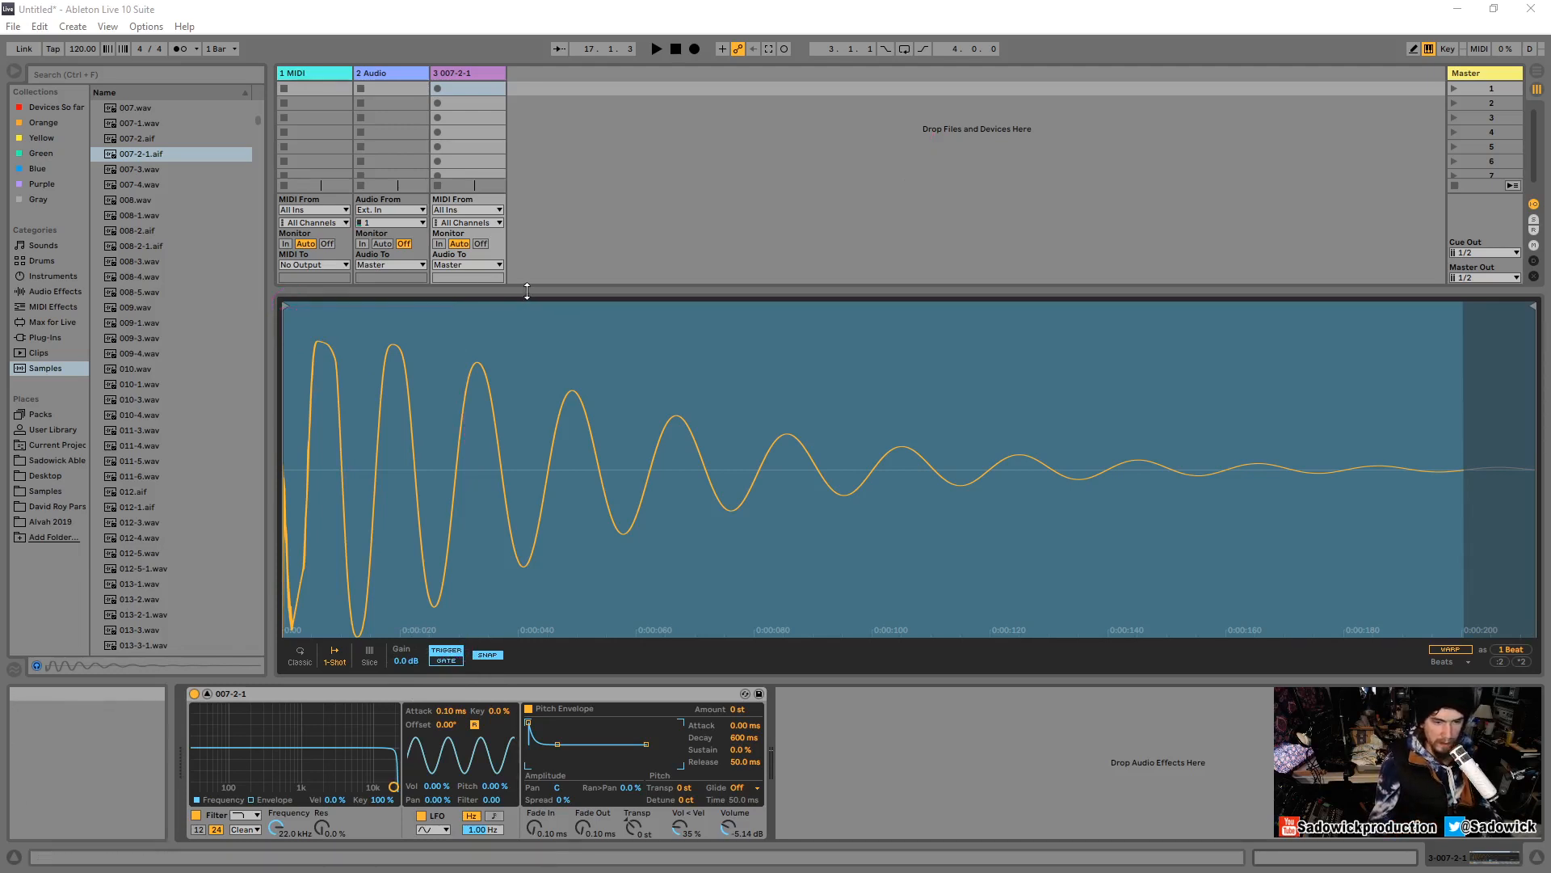
Create a MIDI clip in the third track's first slot and add a C2 note at its start.
{"action": "left_click_drag", "start_coordinate": [526, 291], "coordinate": [512, 440]}
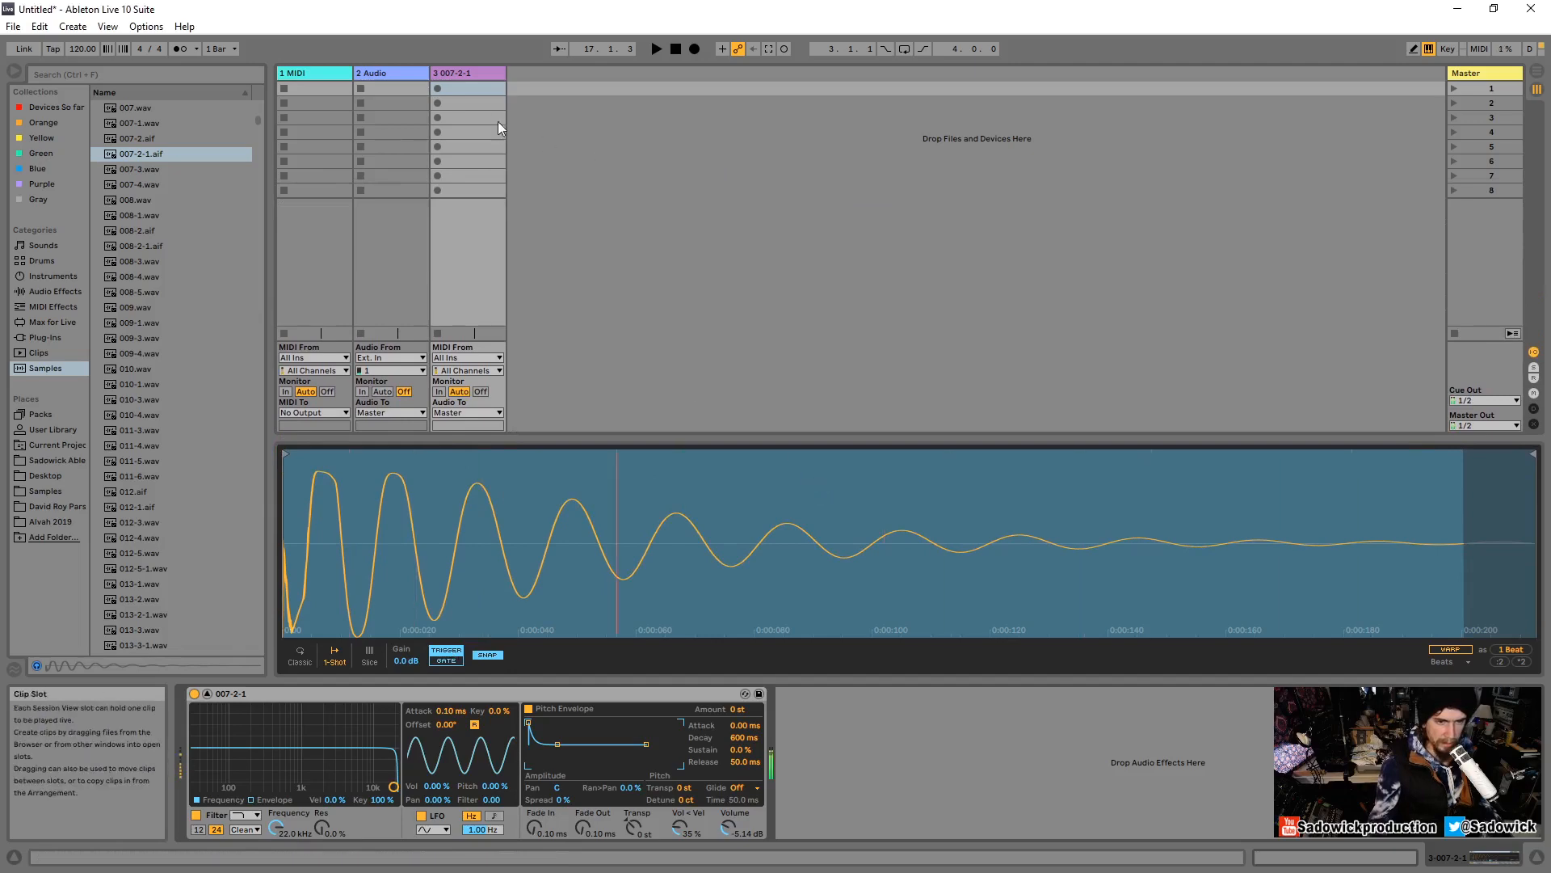
{"action": "double_click", "coordinate": [478, 89]}
{"action": "left_click_drag", "start_coordinate": [428, 680], "coordinate": [418, 290]}
{"action": "scroll", "coordinate": [412, 647], "scroll_direction": "down", "scroll_amount": 5}
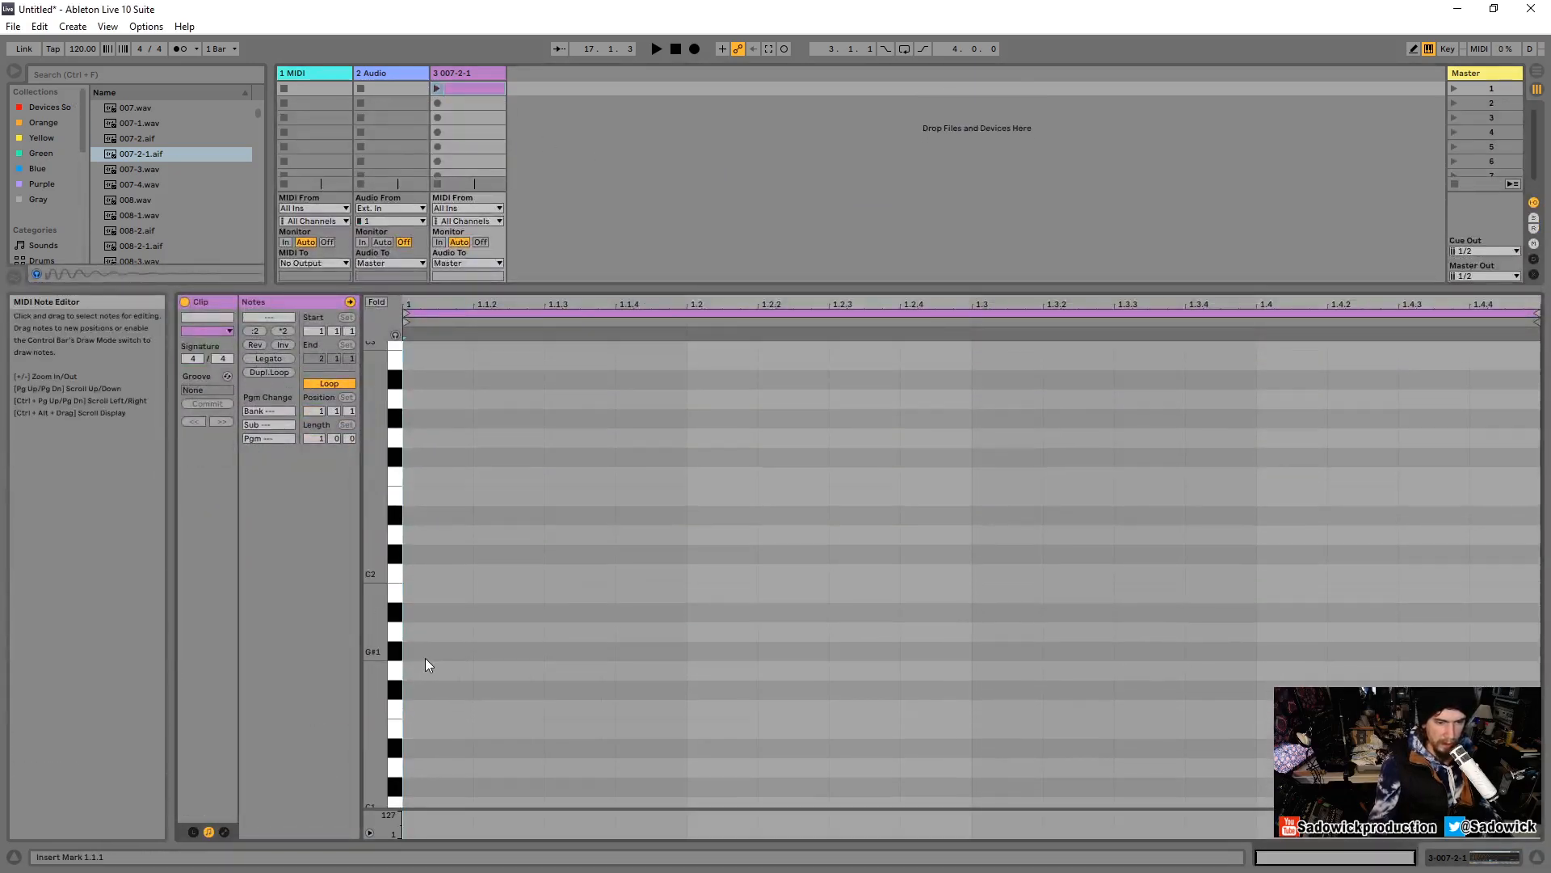
{"action": "scroll", "coordinate": [440, 614], "scroll_direction": "down", "scroll_amount": 2}
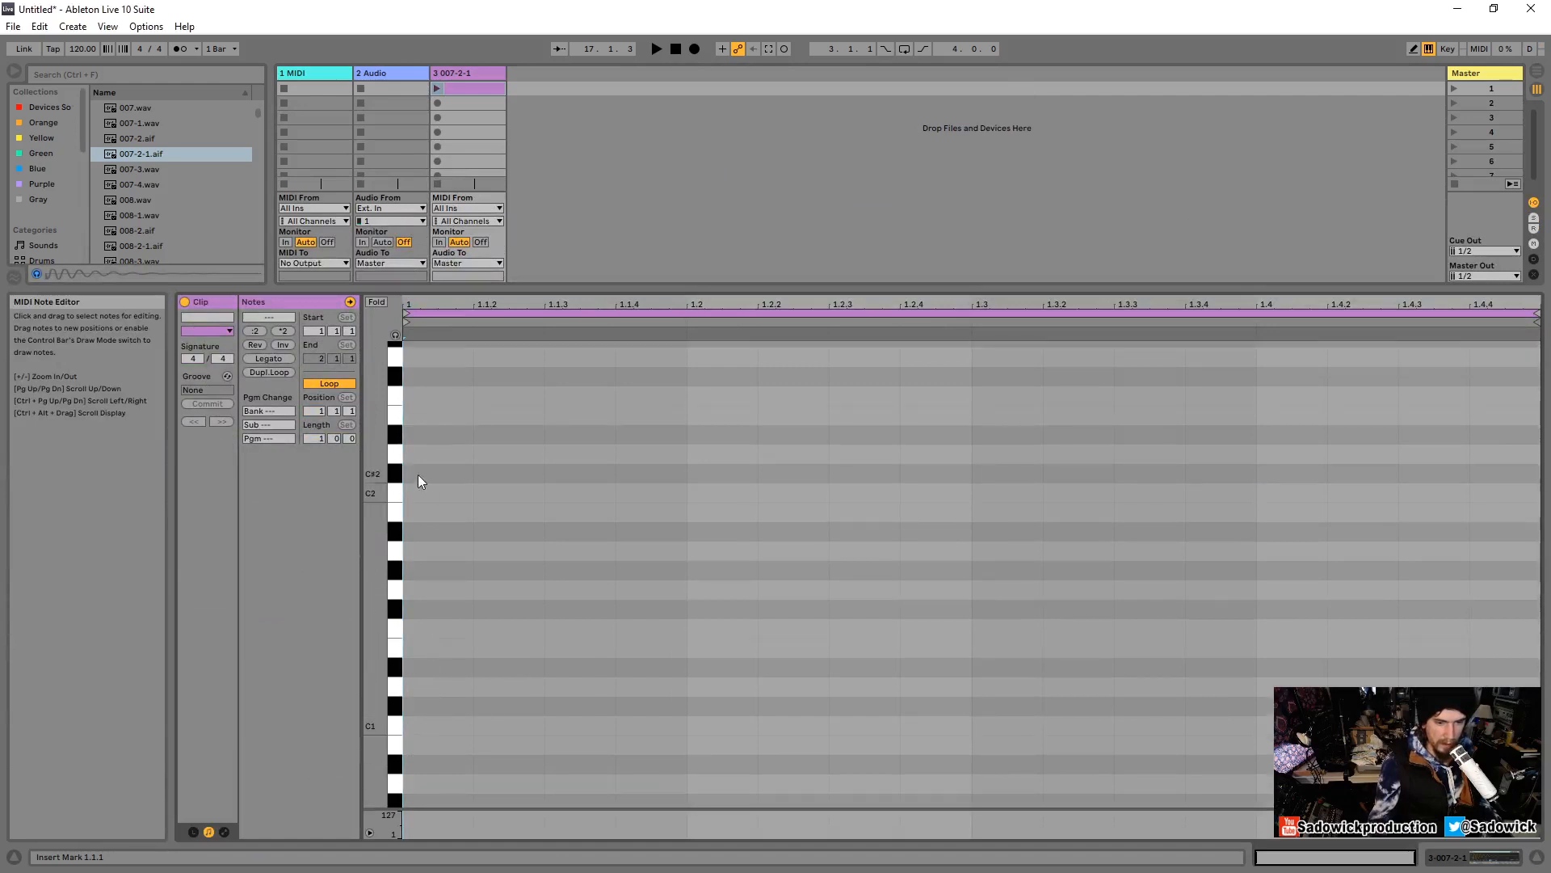
{"action": "double_click", "coordinate": [417, 496]}
Raise the note an octave to C3 during clip playback, stop playback, and shorten the note to about a third of a sixteenth.
{"action": "left_click", "coordinate": [437, 88]}
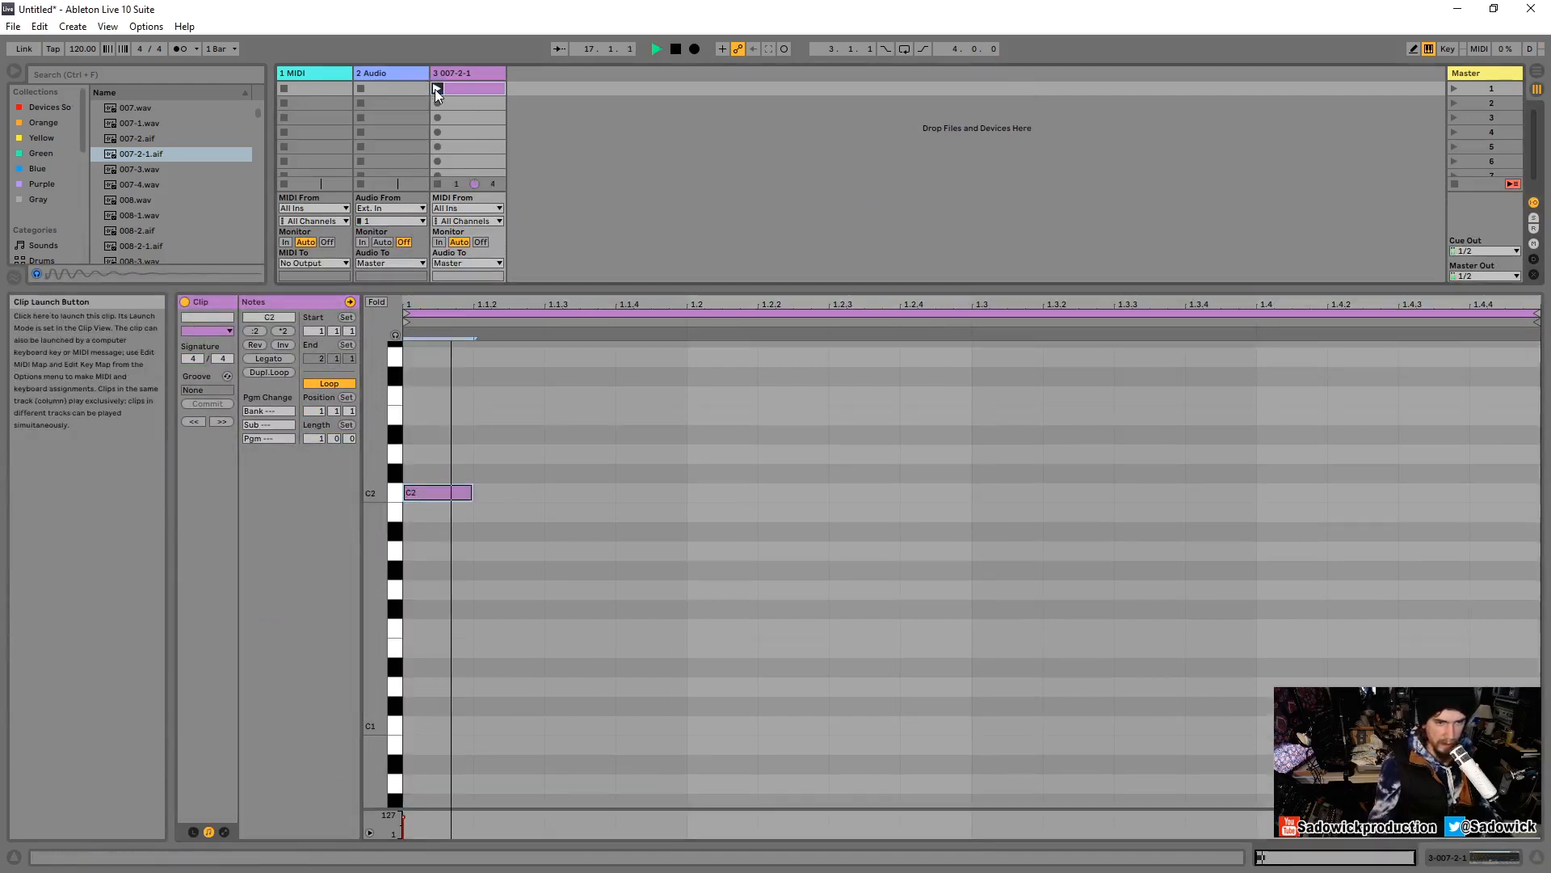
{"action": "key", "text": "shift+Up"}
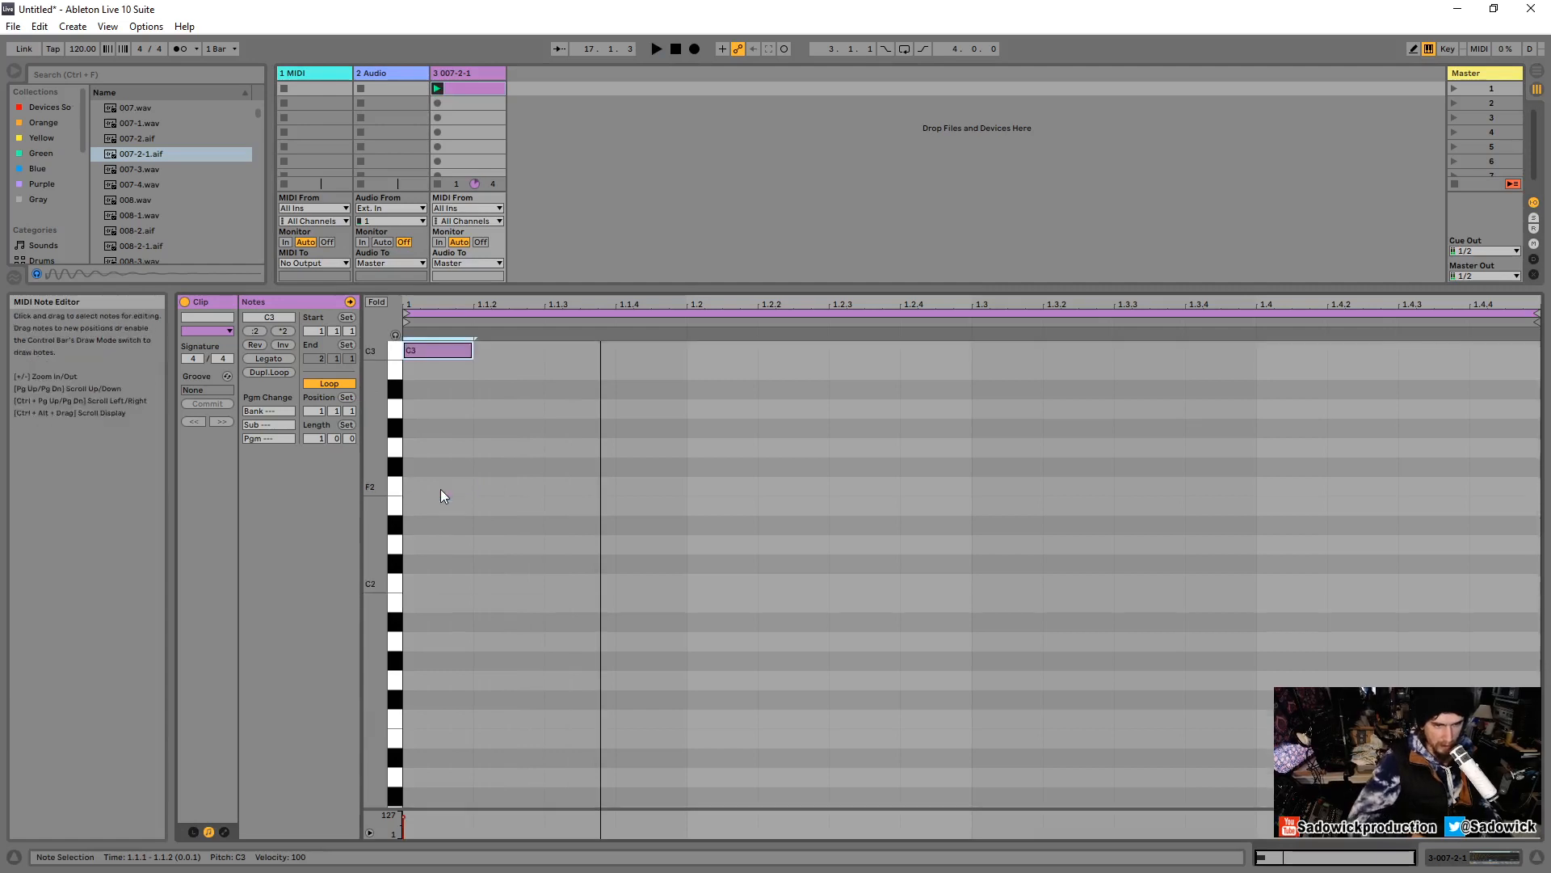
{"action": "key", "text": "space"}
{"action": "scroll", "coordinate": [444, 485], "scroll_direction": "up", "scroll_amount": 2}
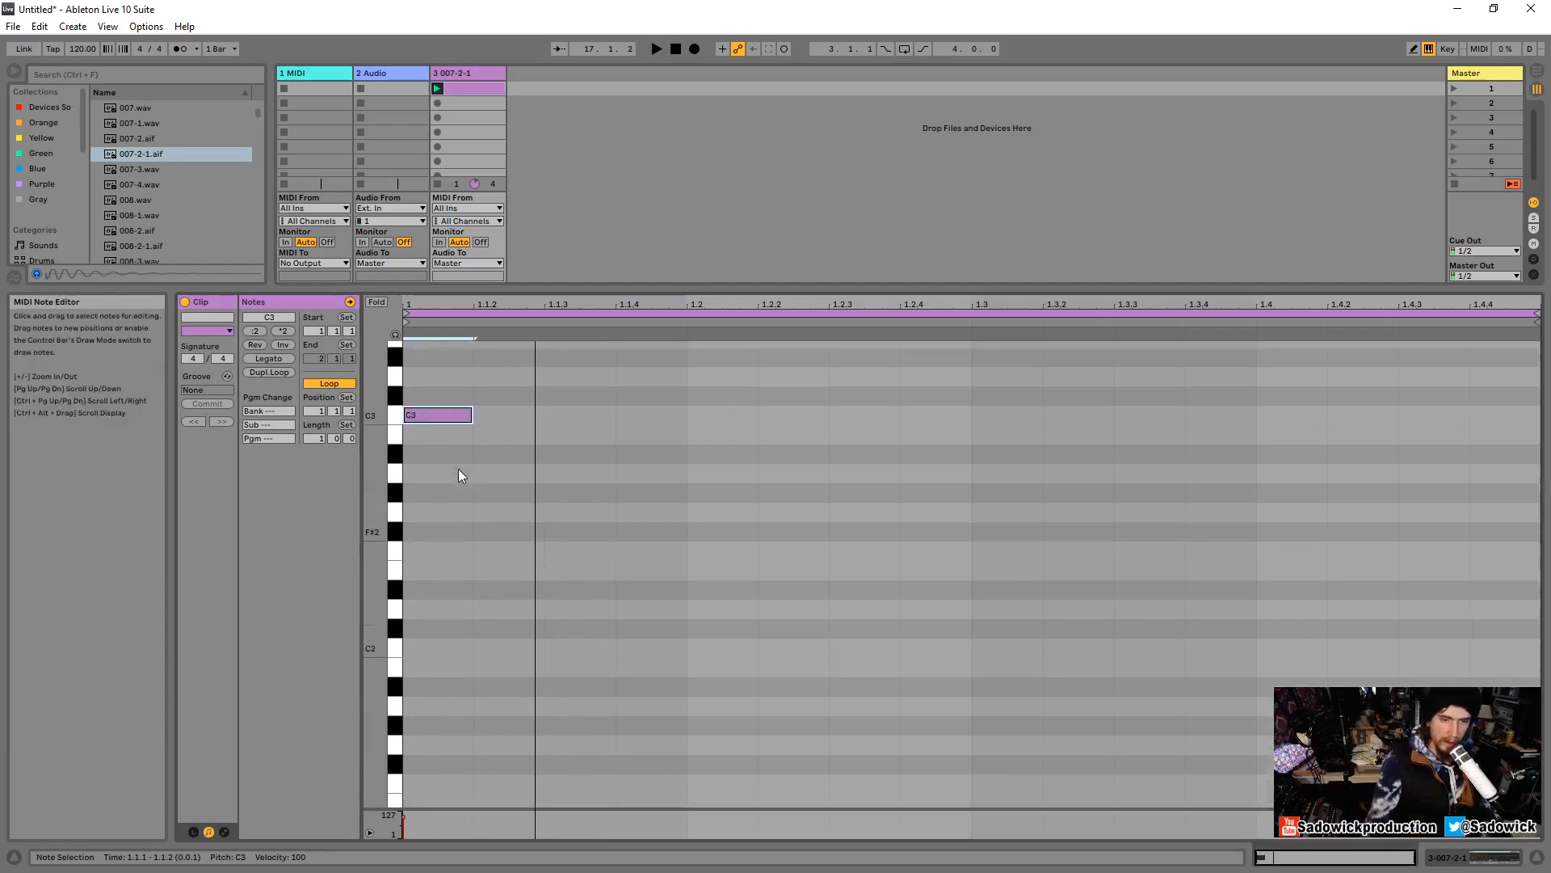
{"action": "left_click_drag", "start_coordinate": [472, 416], "coordinate": [426, 416]}
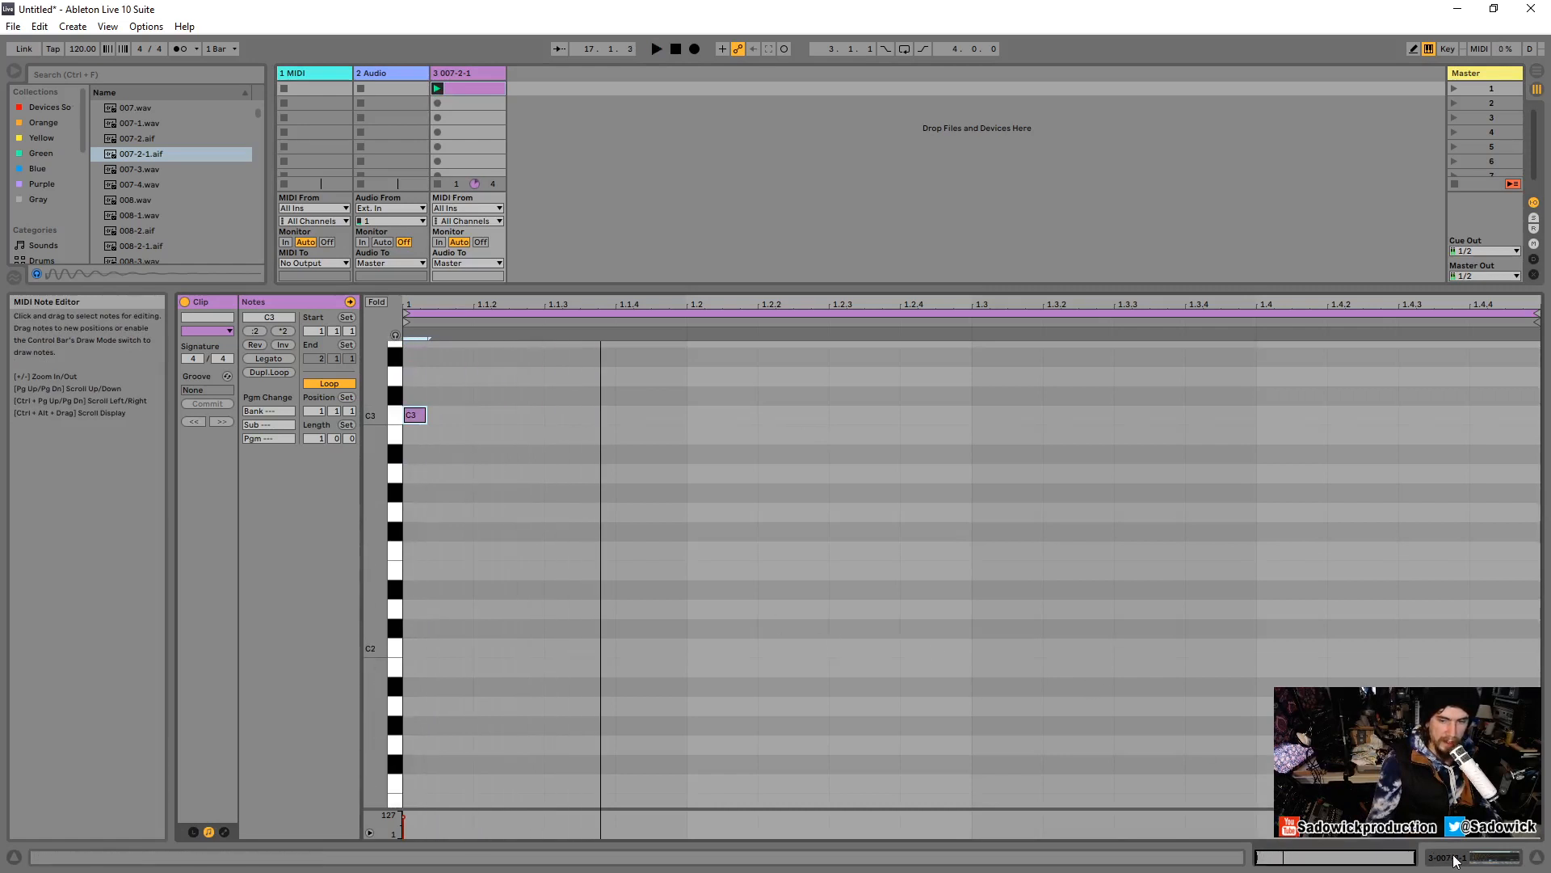
Return Simpler's waveform display to its compact device view and play the clip briefly.
{"action": "key", "text": "shift+Tab"}
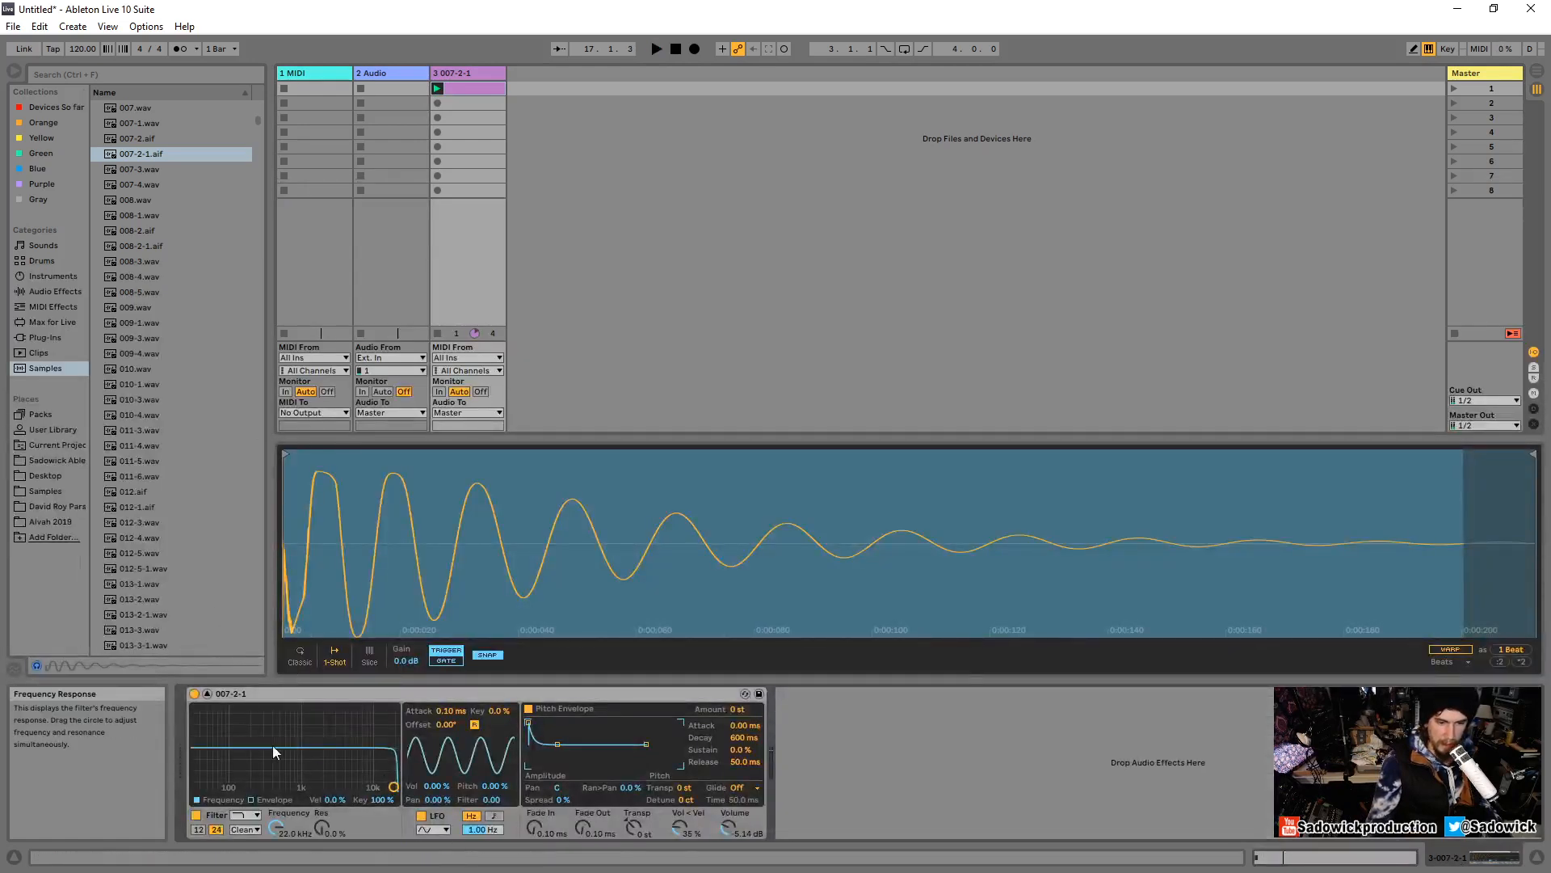
{"action": "left_click", "coordinate": [206, 692]}
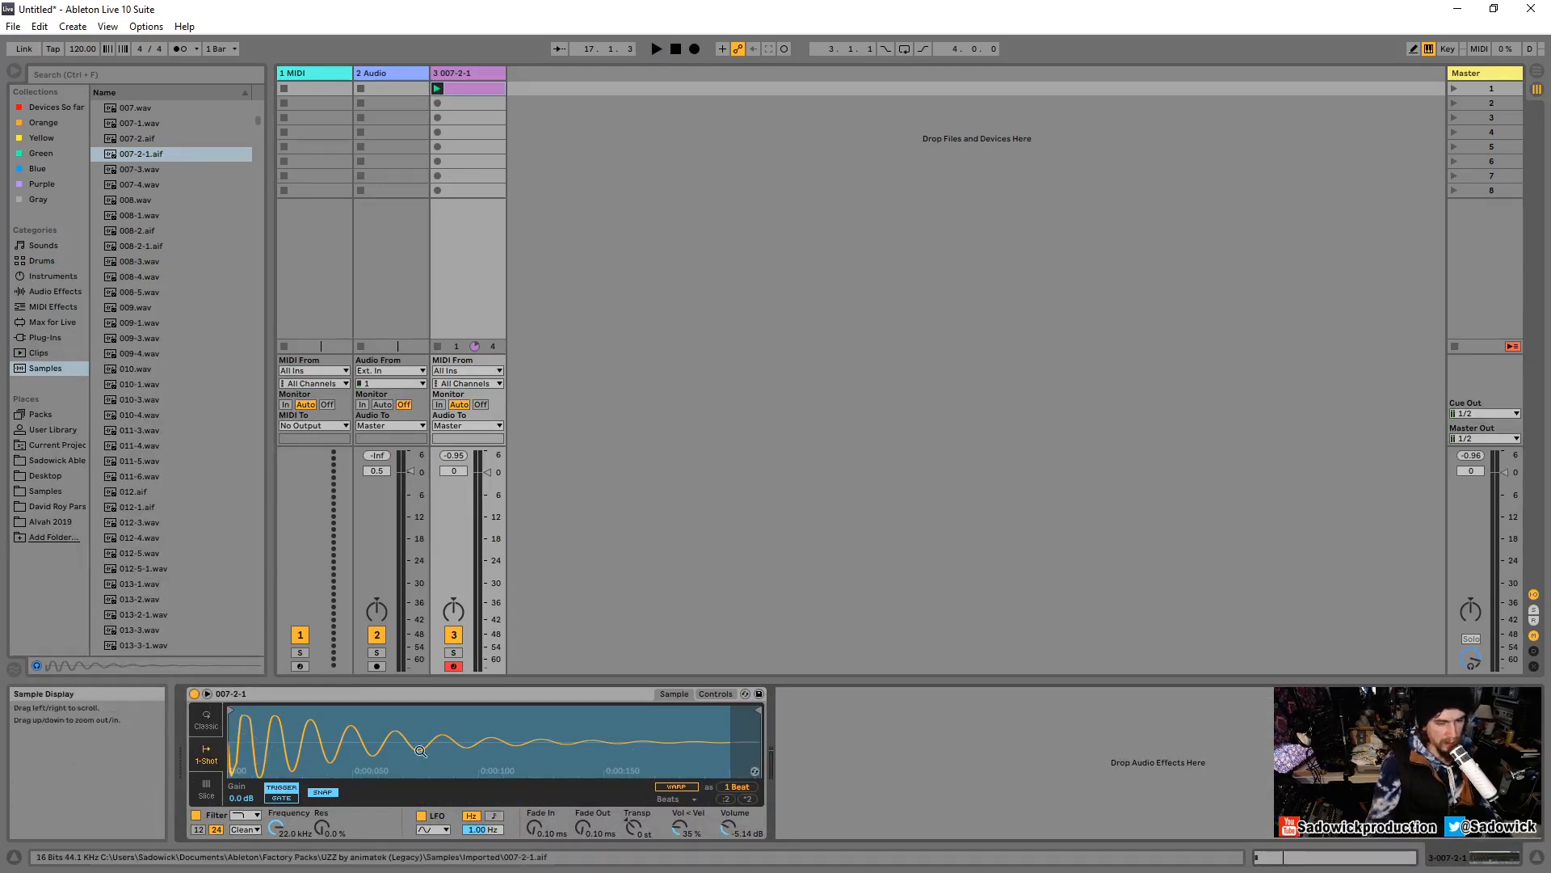
{"action": "double_click", "coordinate": [467, 89]}
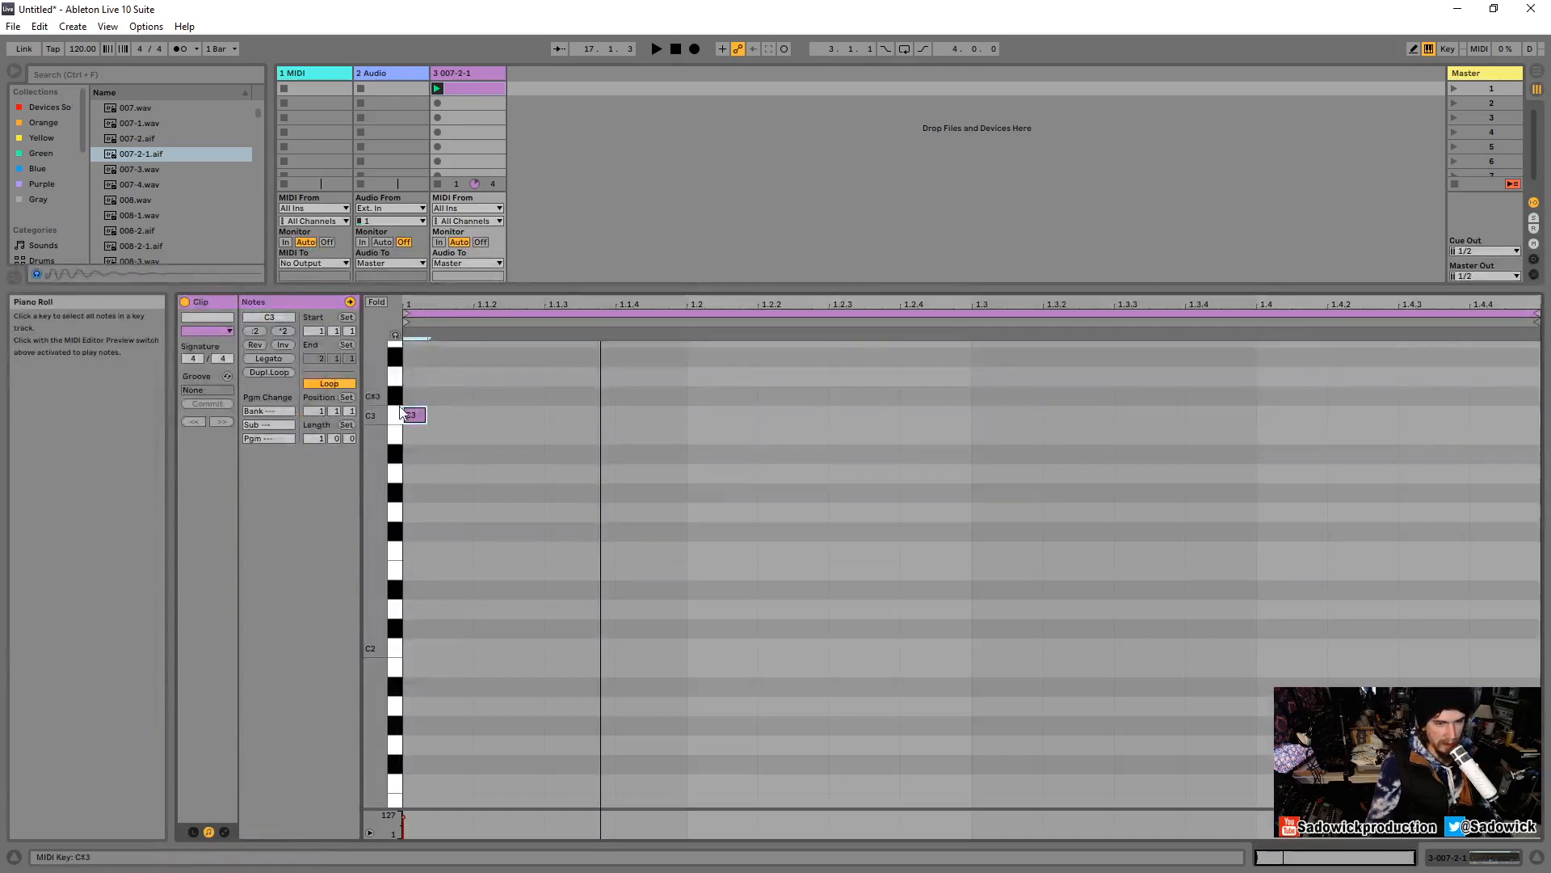
{"action": "left_click", "coordinate": [1458, 859]}
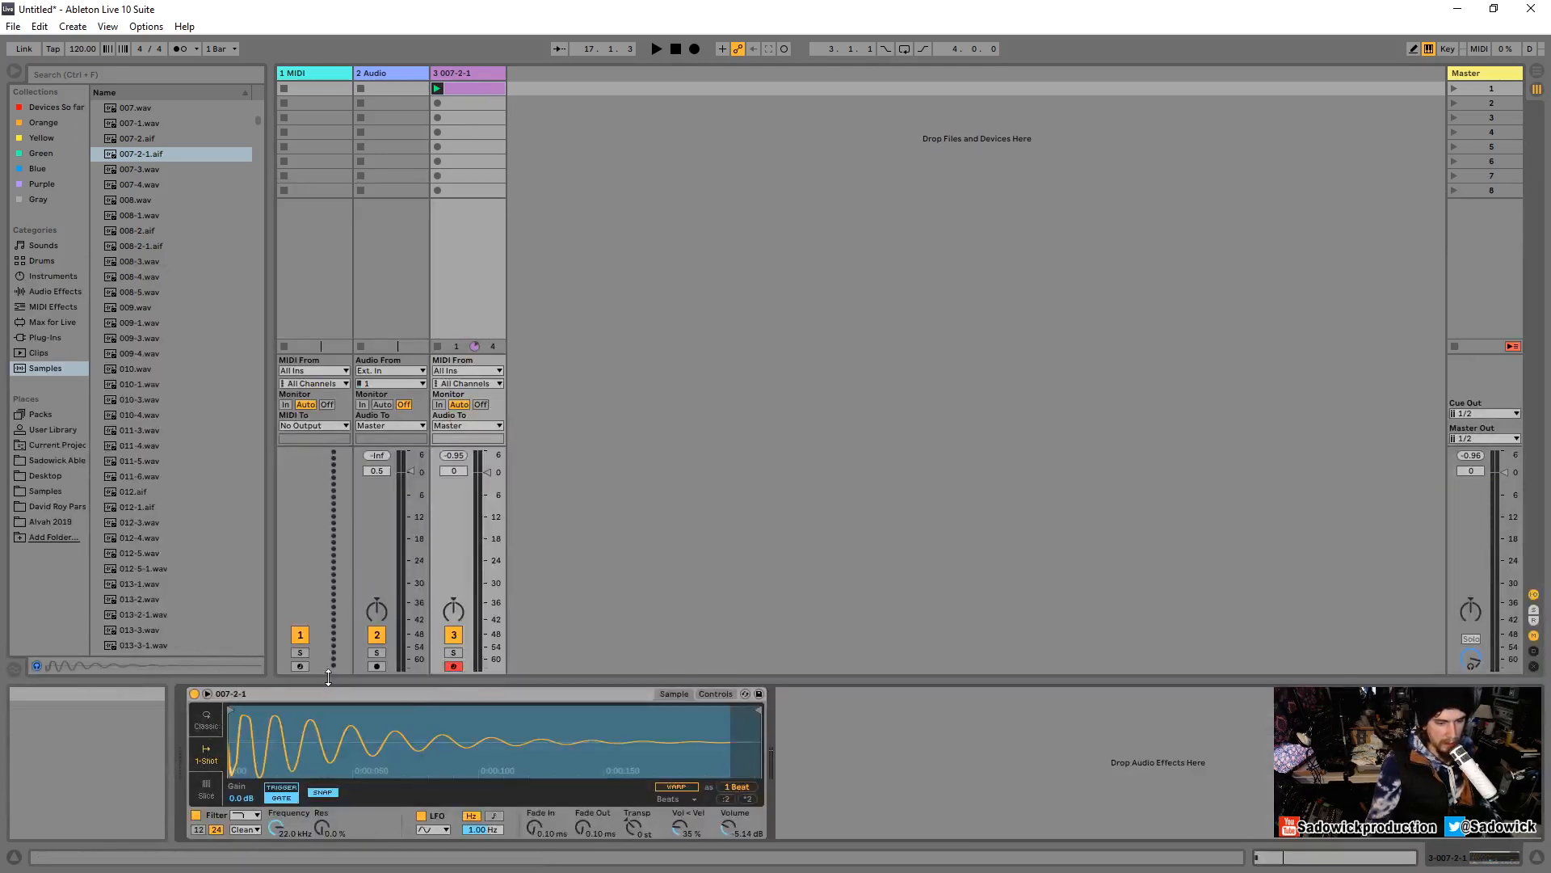
{"action": "key", "text": "space"}
{"action": "key", "text": "space"}
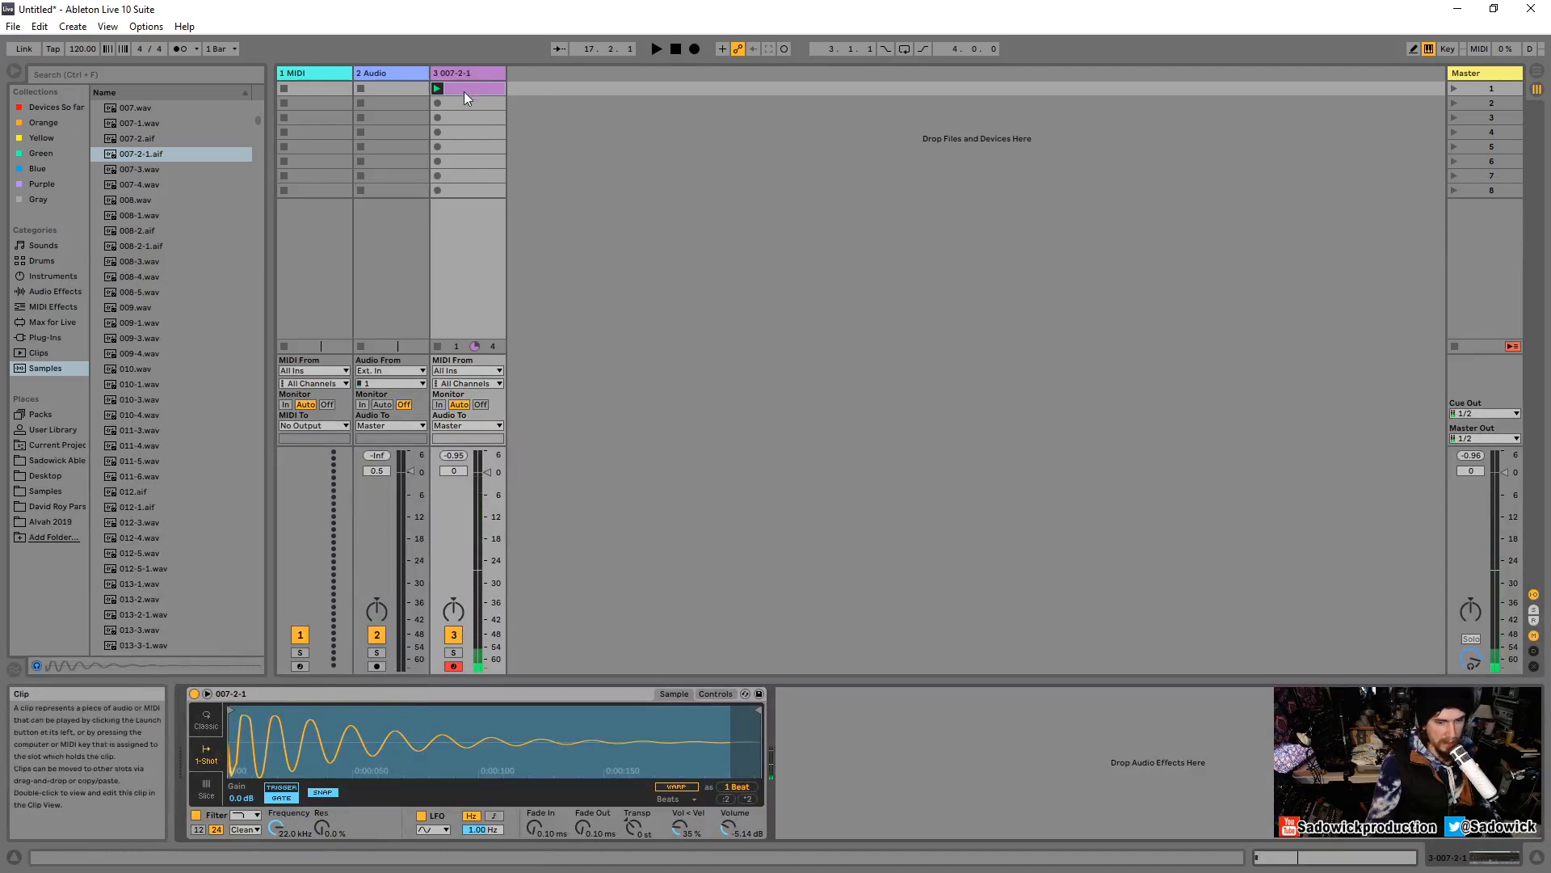
Lengthen the C3 note to one sixteenth, ending at 1.1.2, and reduce the note editor's height.
{"action": "double_click", "coordinate": [462, 91]}
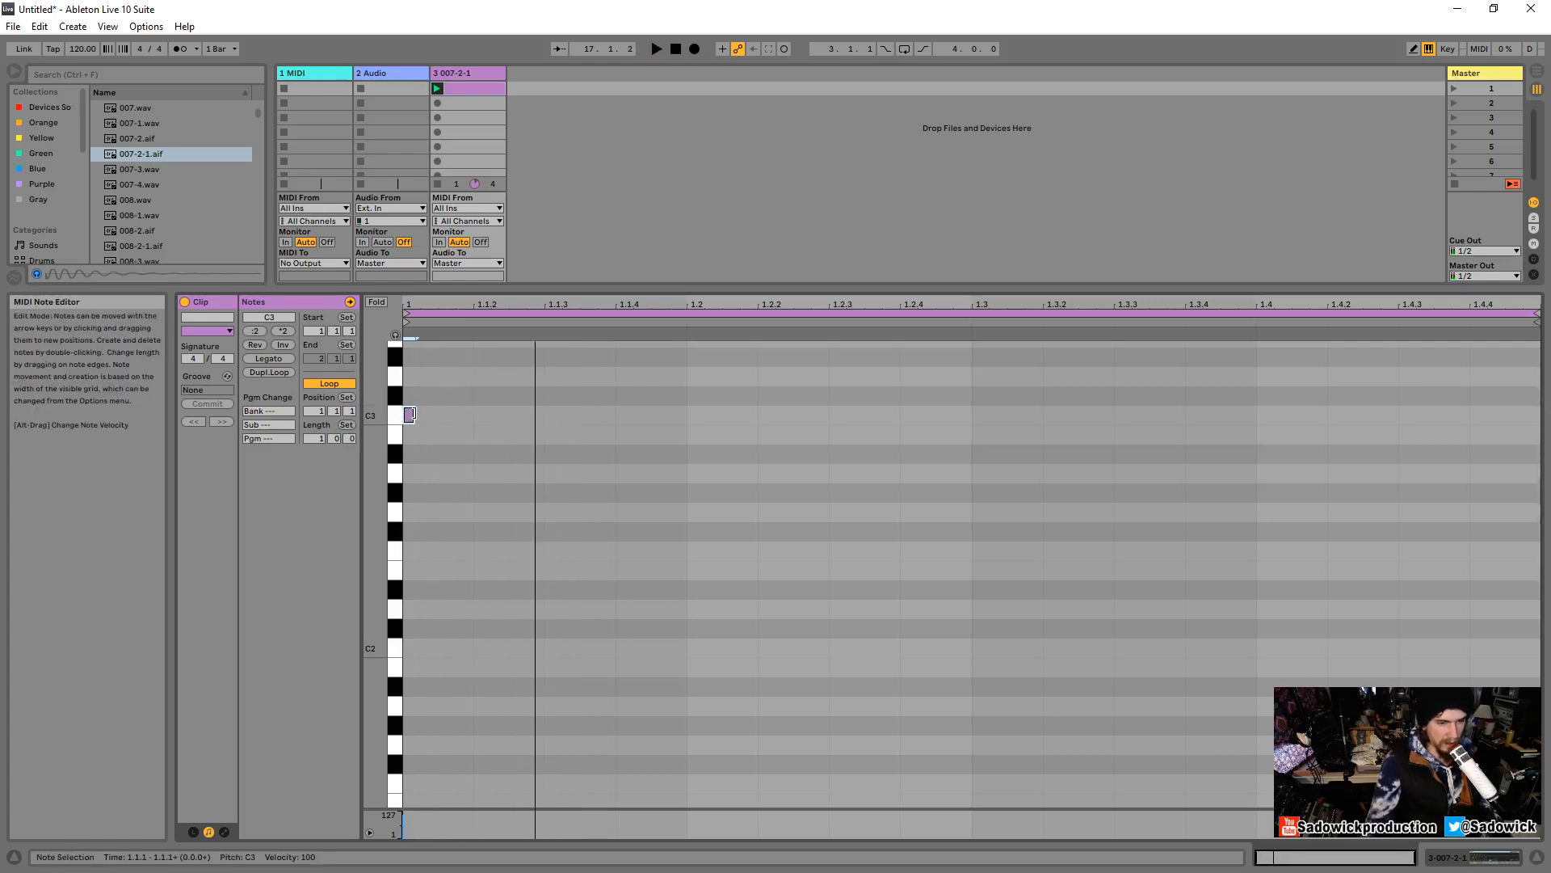
{"action": "left_click_drag", "start_coordinate": [412, 418], "coordinate": [650, 419]}
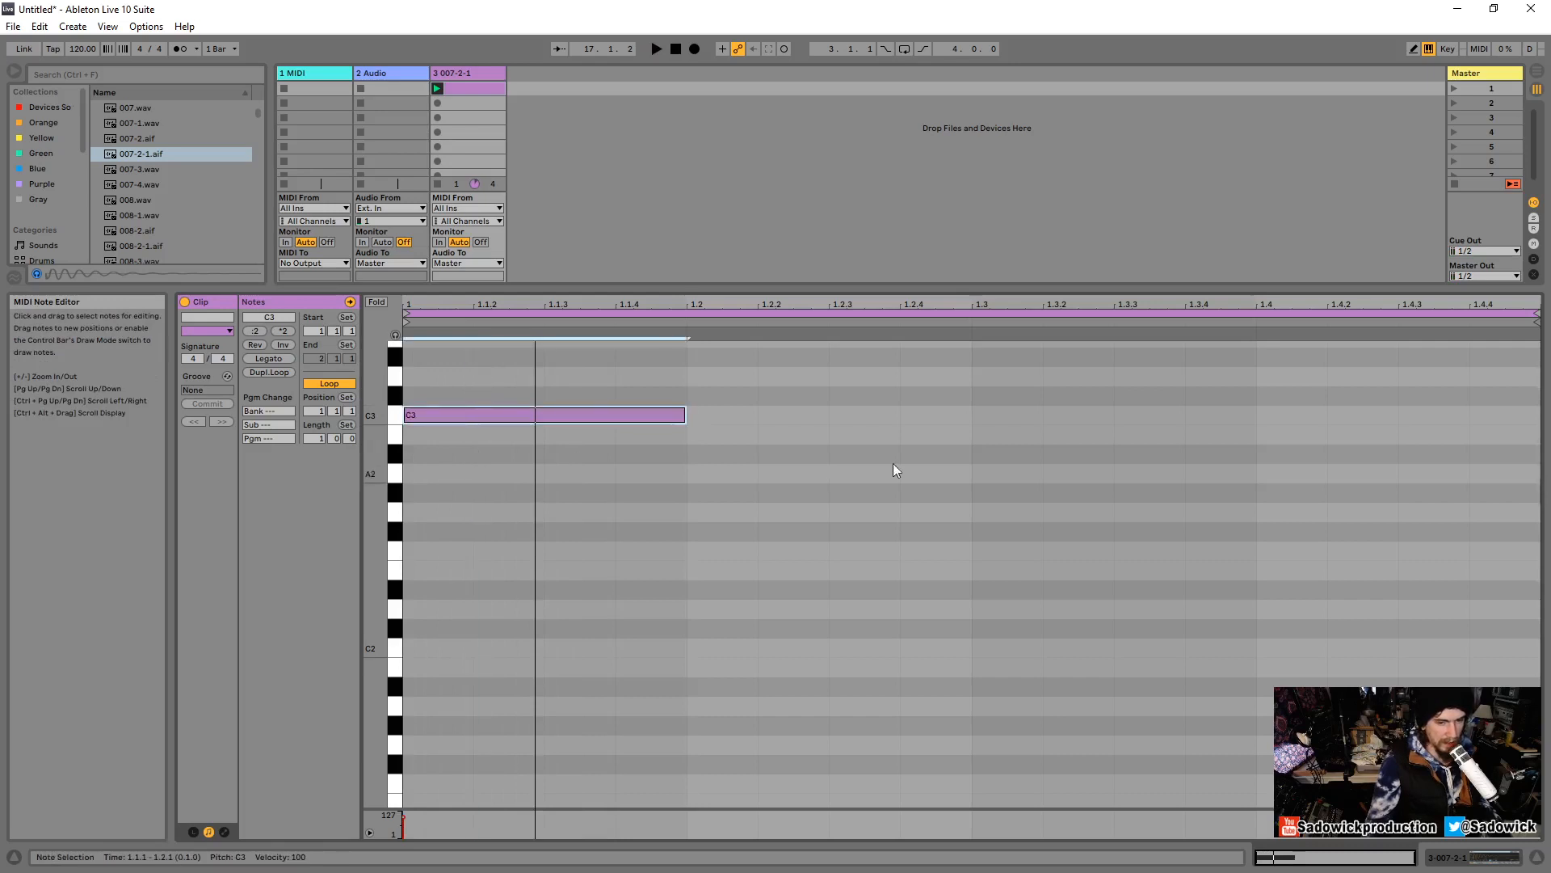
{"action": "key", "text": "ctrl+z"}
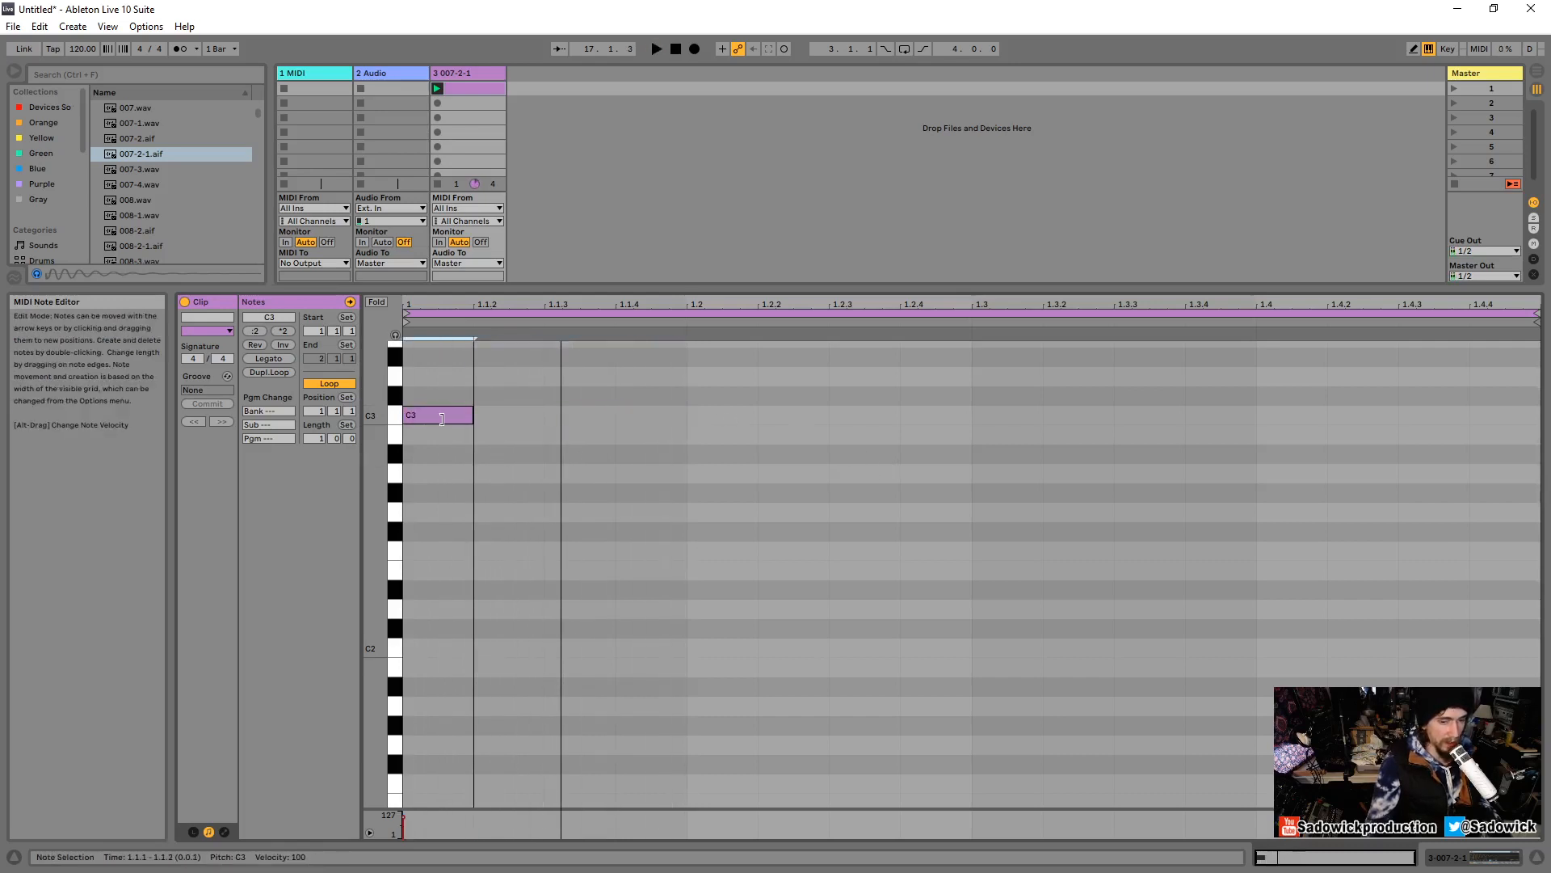
{"action": "right_click", "coordinate": [464, 399]}
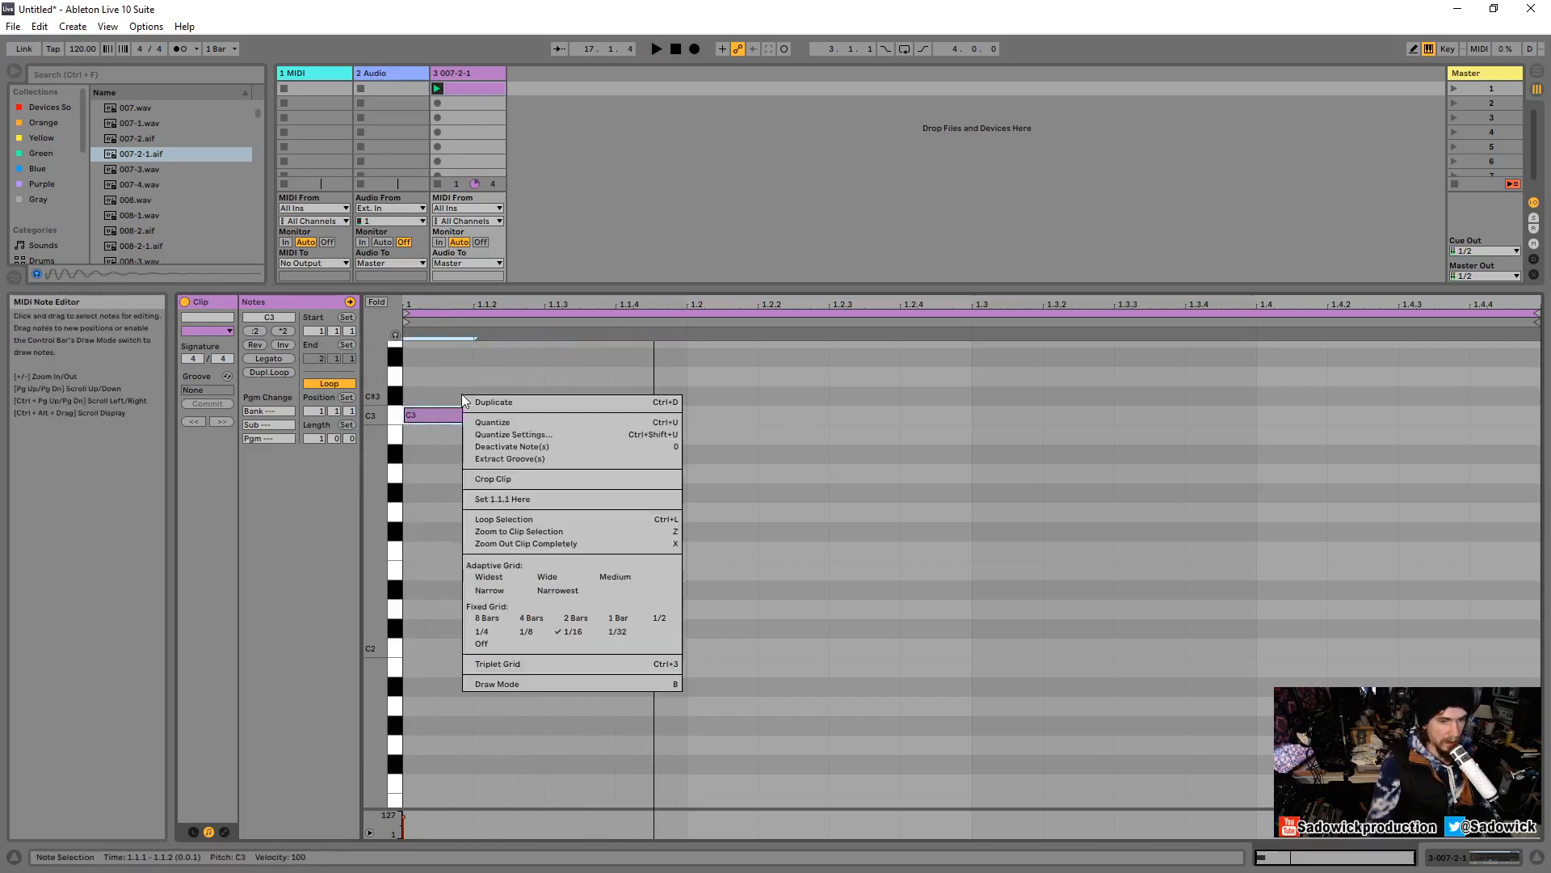
{"action": "left_click", "coordinate": [449, 376]}
{"action": "left_click_drag", "start_coordinate": [729, 288], "coordinate": [731, 625]}
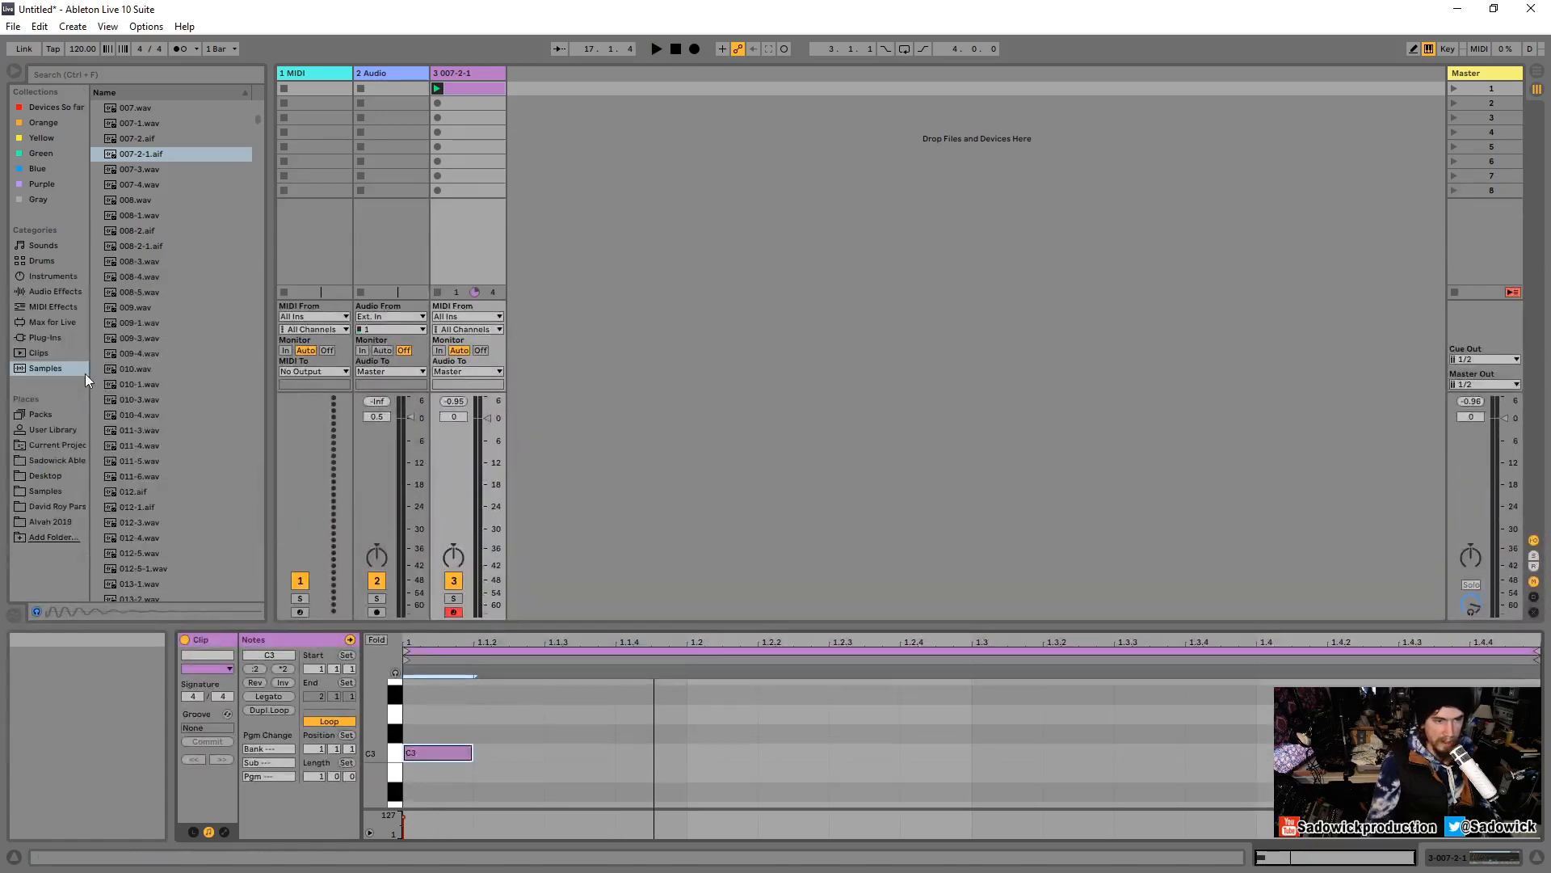
Audition the samples listed above 007-2-1.aif in the browser and select 006-4.wav.
{"action": "scroll", "coordinate": [130, 223], "scroll_direction": "up", "scroll_amount": 2}
{"action": "left_click", "coordinate": [143, 216]}
{"action": "key", "text": "Up"}
{"action": "key", "text": "Up"}
{"action": "key", "text": "Up"}
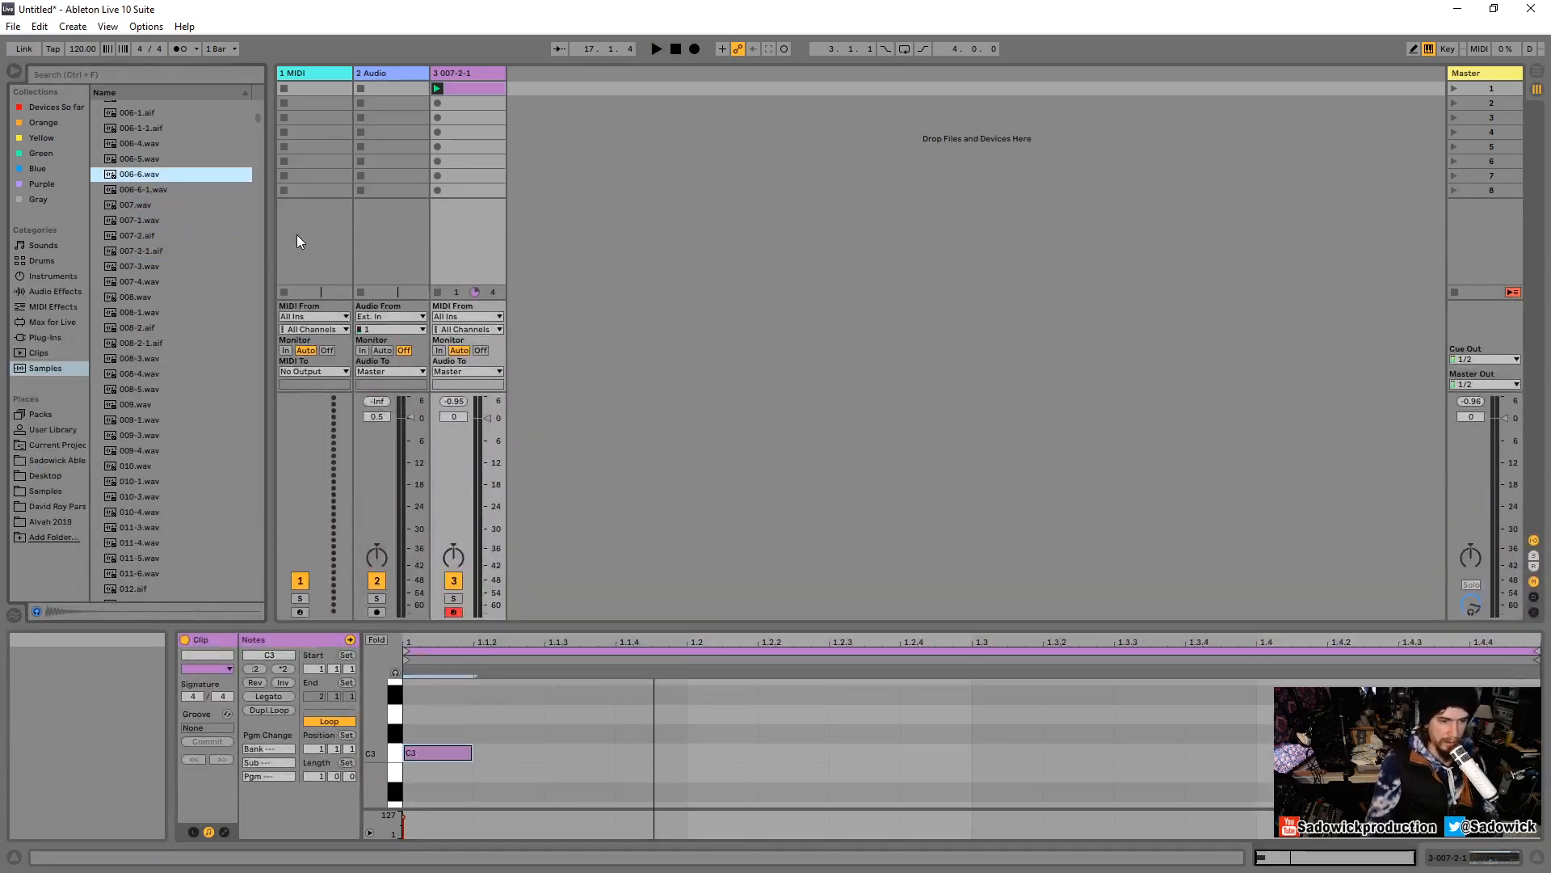
{"action": "key", "text": "Up"}
{"action": "key", "text": "Up"}
{"action": "key", "text": "Up"}
{"action": "key", "text": "Up"}
{"action": "key", "text": "Down"}
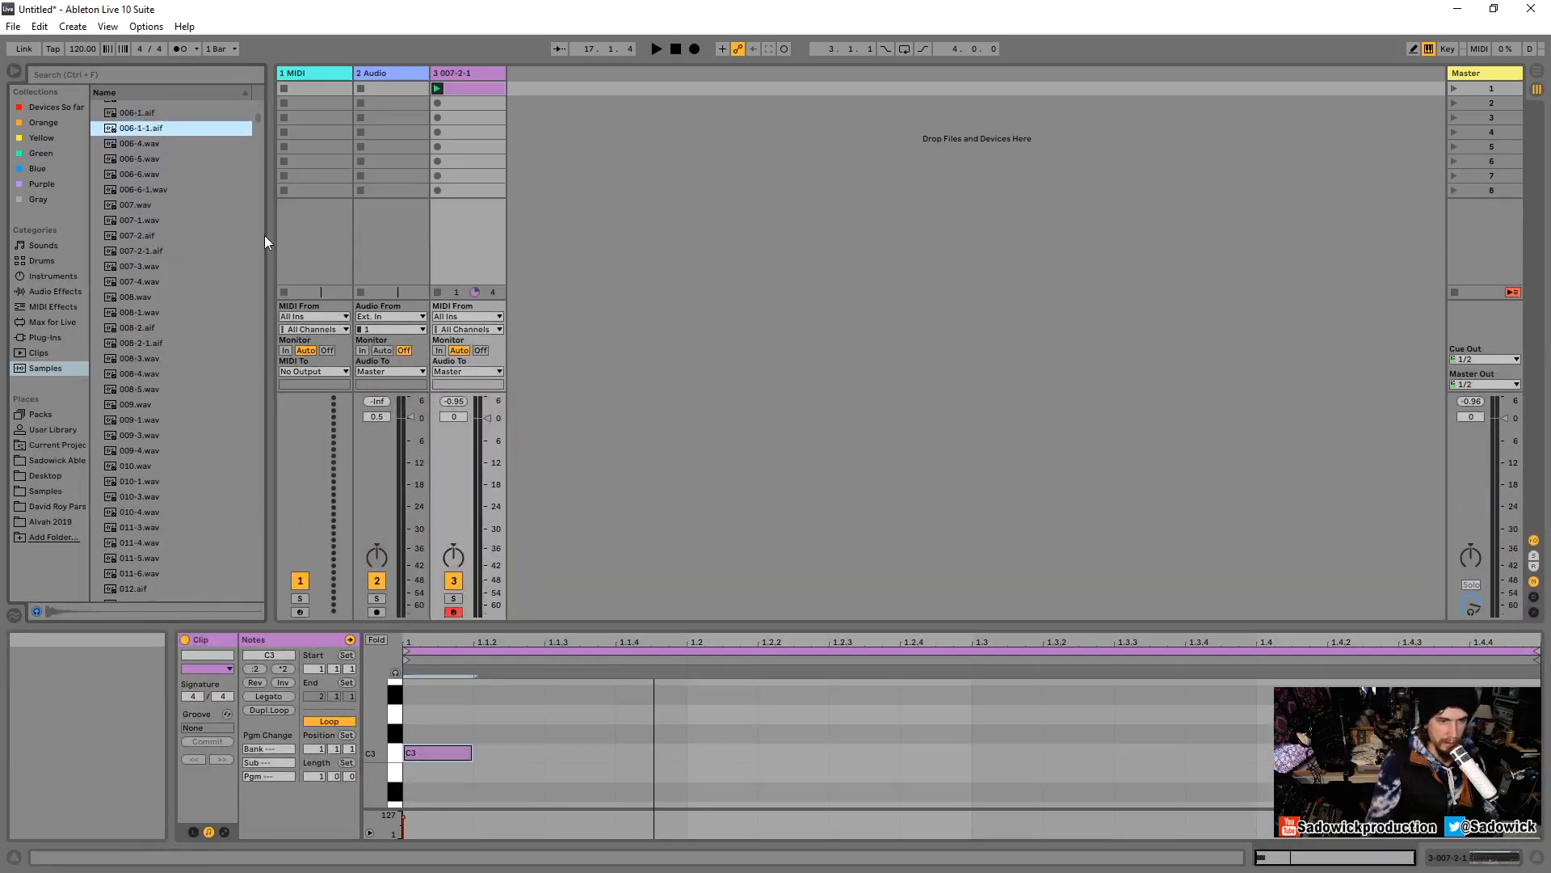
{"action": "left_click", "coordinate": [152, 144]}
Load 006-4.wav into Simpler in place of the current sample, with Gate mode on and Snap off.
{"action": "left_click", "coordinate": [446, 71]}
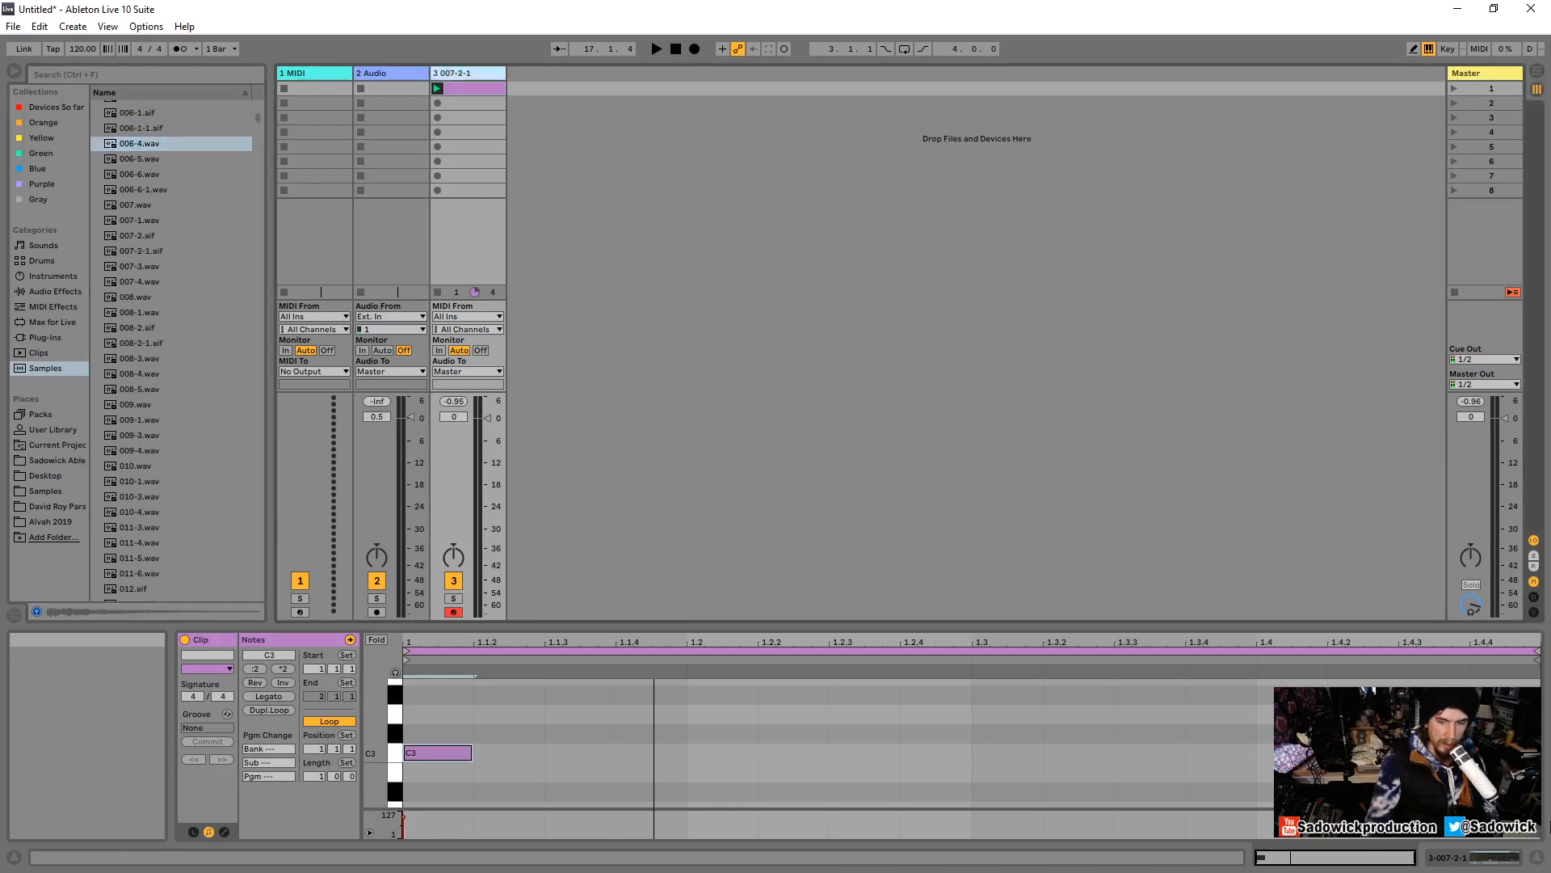
{"action": "left_click", "coordinate": [127, 150]}
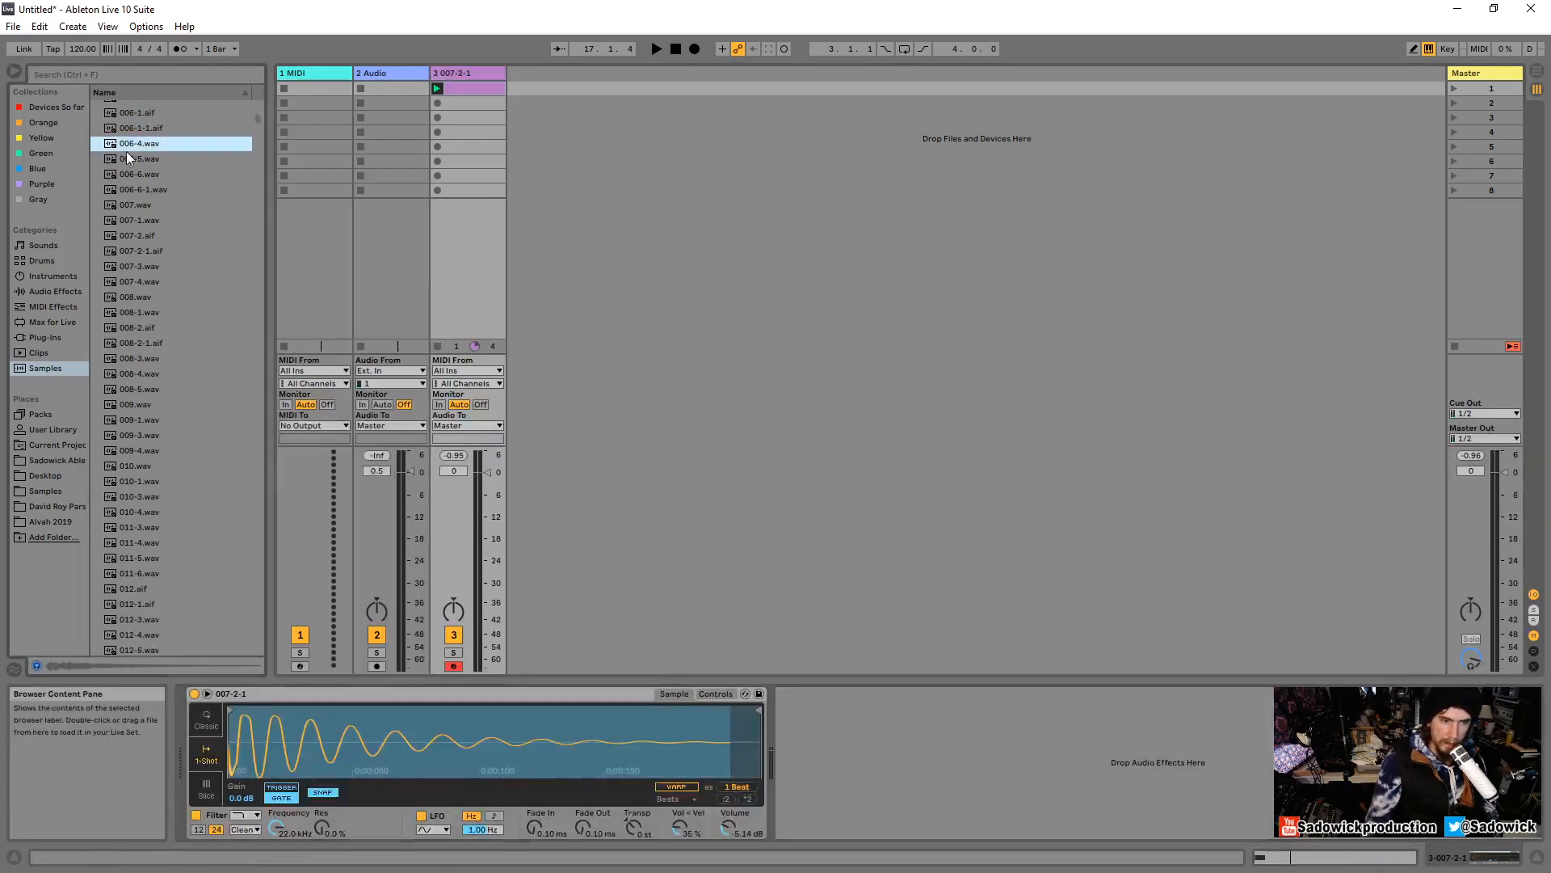
{"action": "left_click_drag", "start_coordinate": [338, 753], "coordinate": [336, 749]}
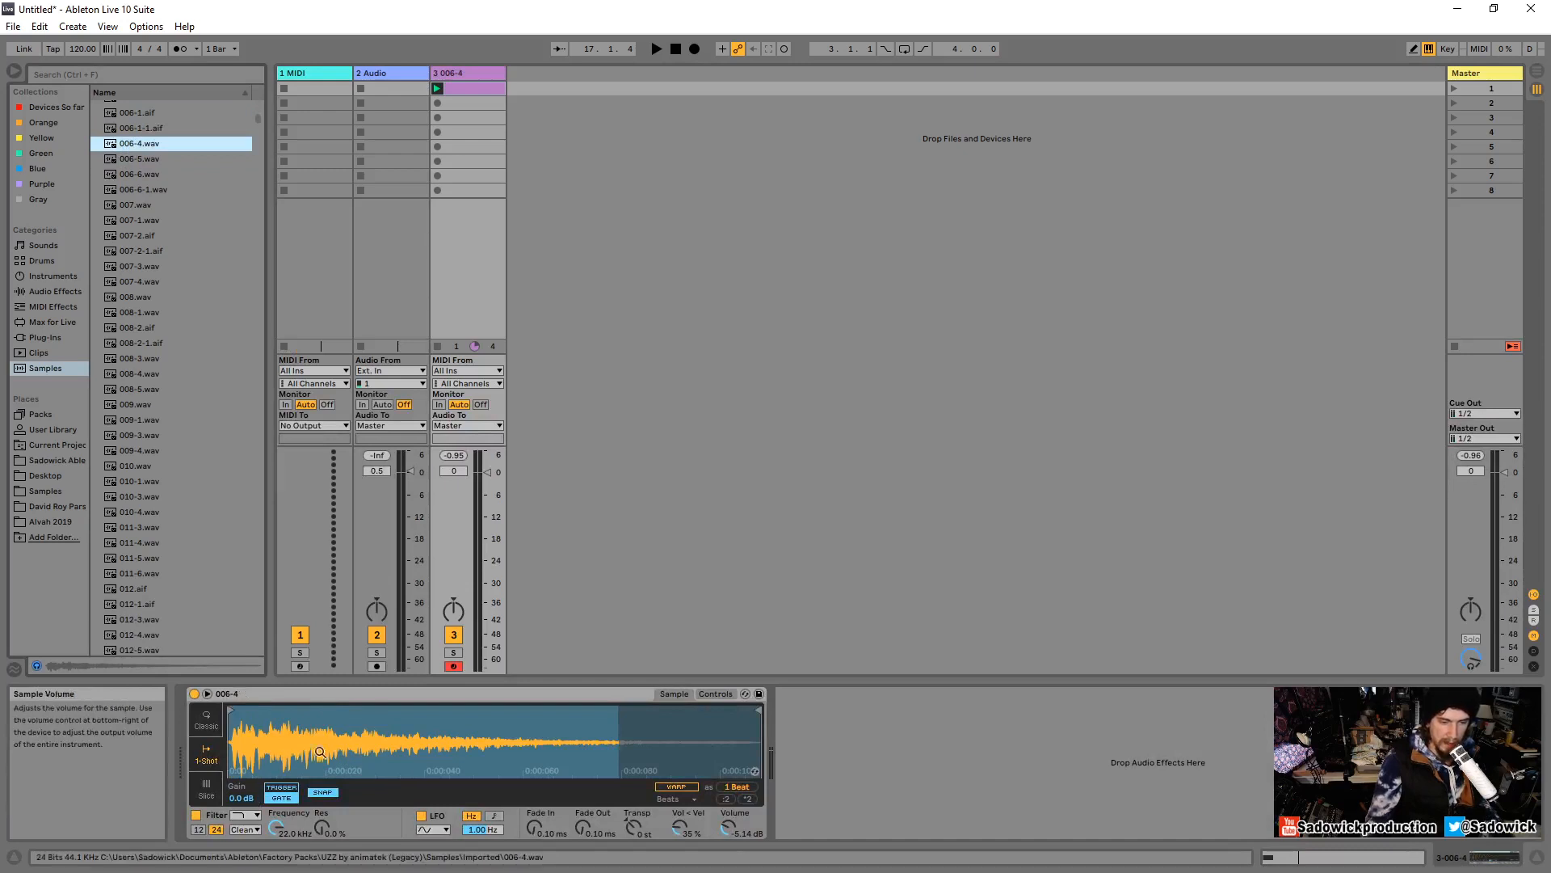
{"action": "left_click", "coordinate": [279, 798]}
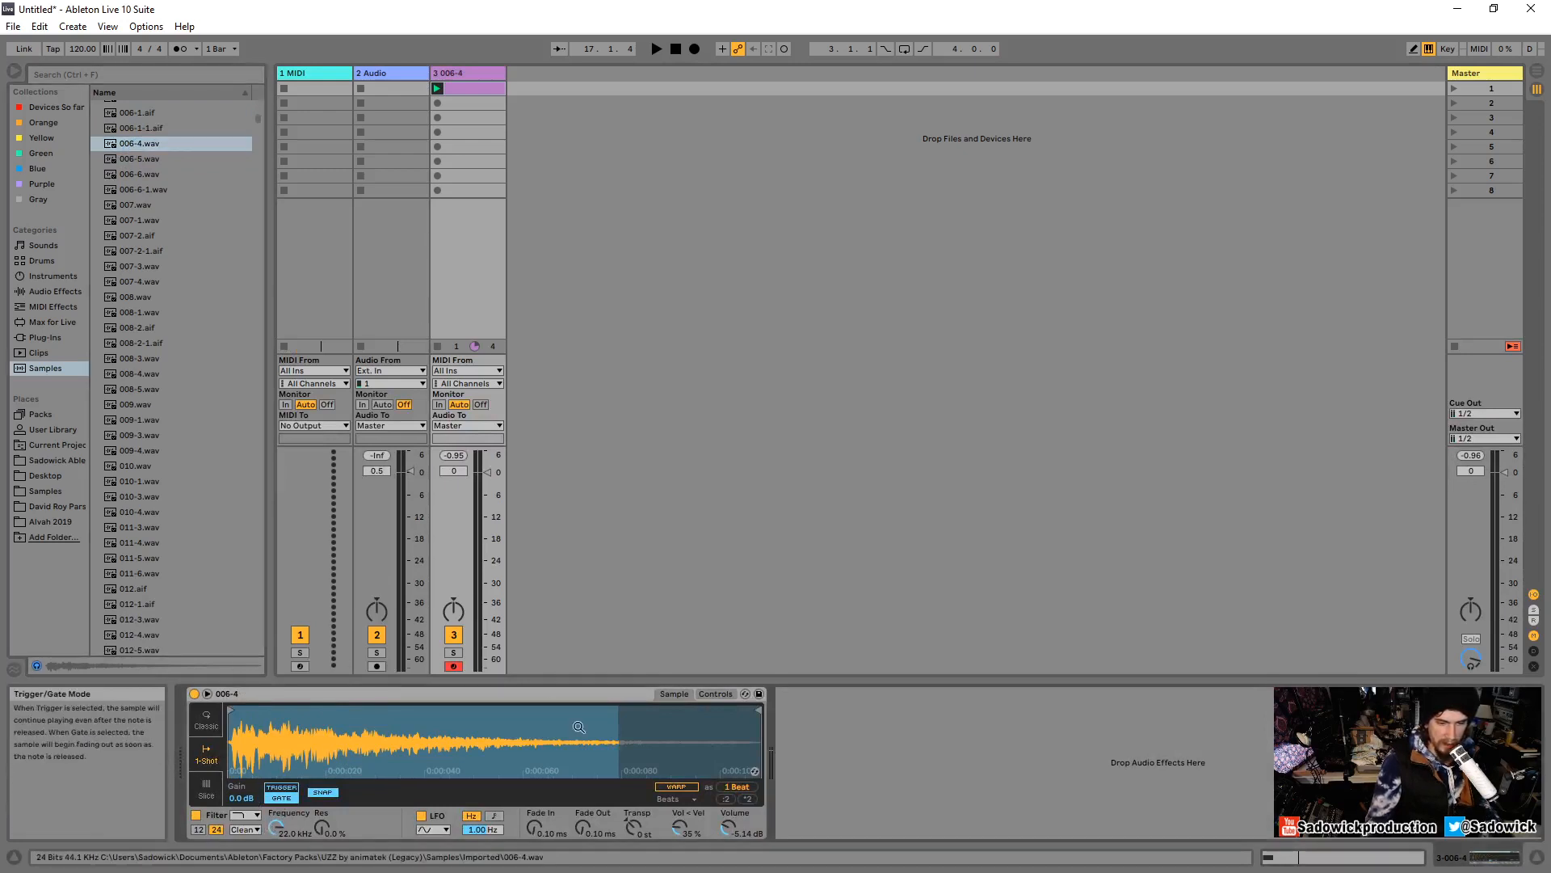
{"action": "left_click", "coordinate": [325, 796]}
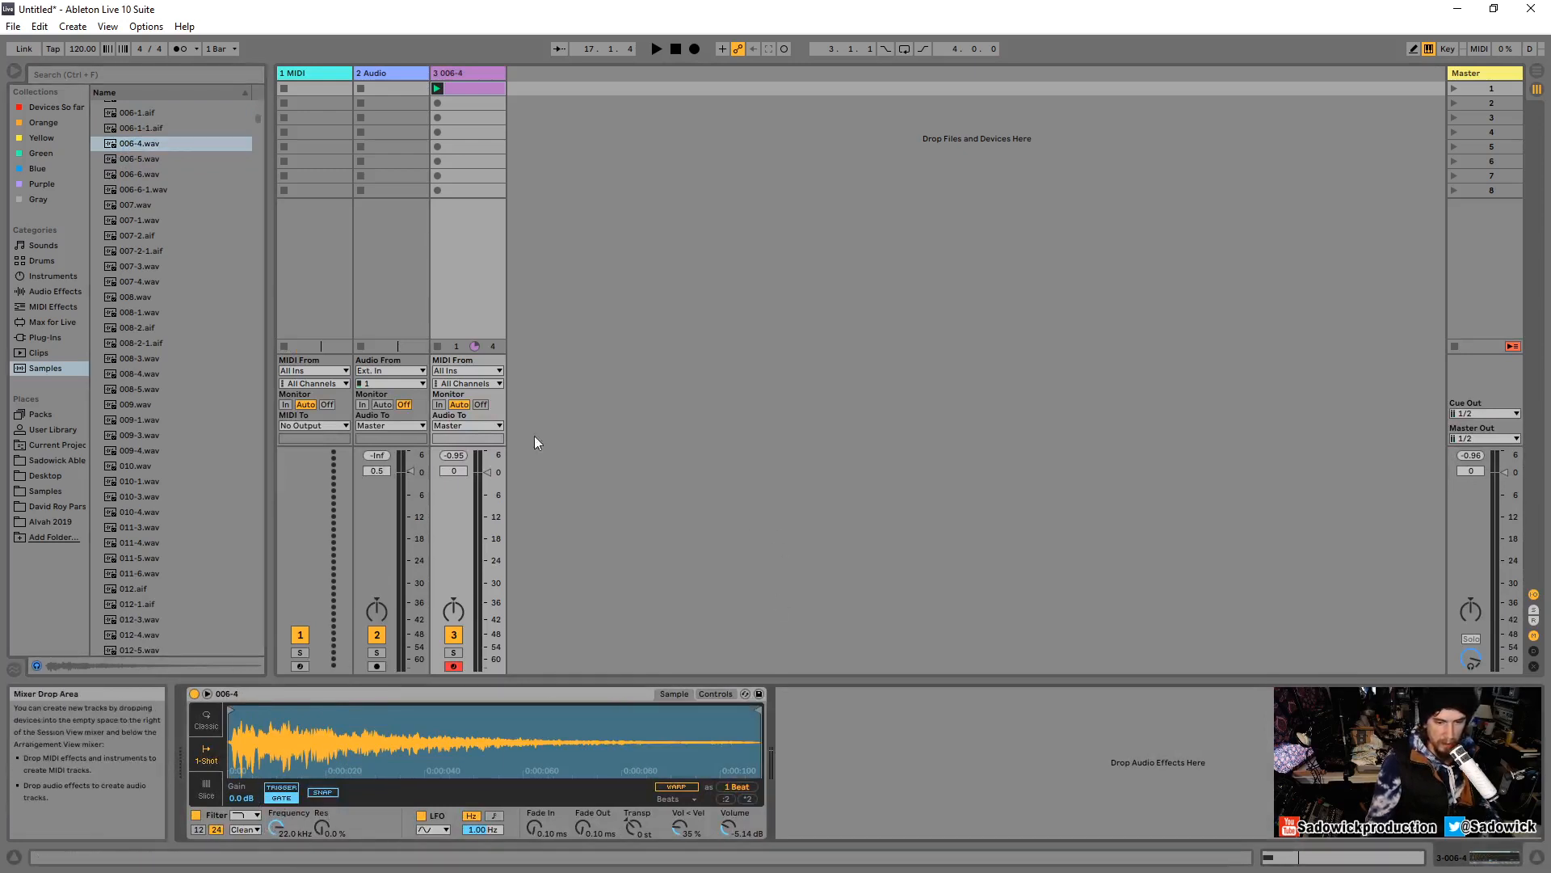
Duplicate the clip's C3 note three times to fill the first beat with sixteenth notes.
{"action": "double_click", "coordinate": [463, 85]}
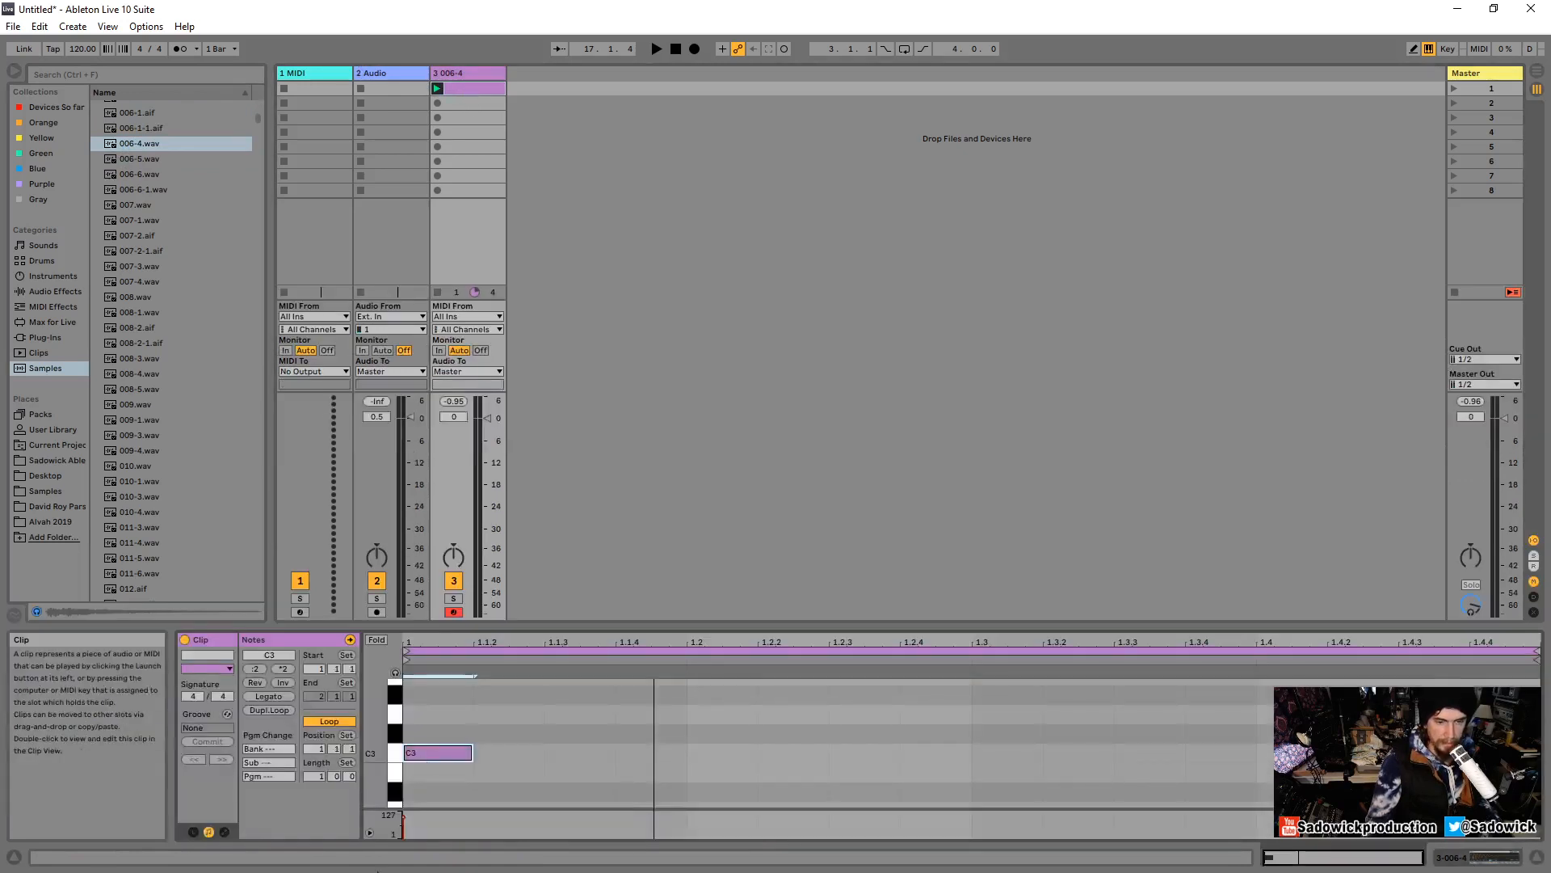
{"action": "left_click", "coordinate": [1472, 863]}
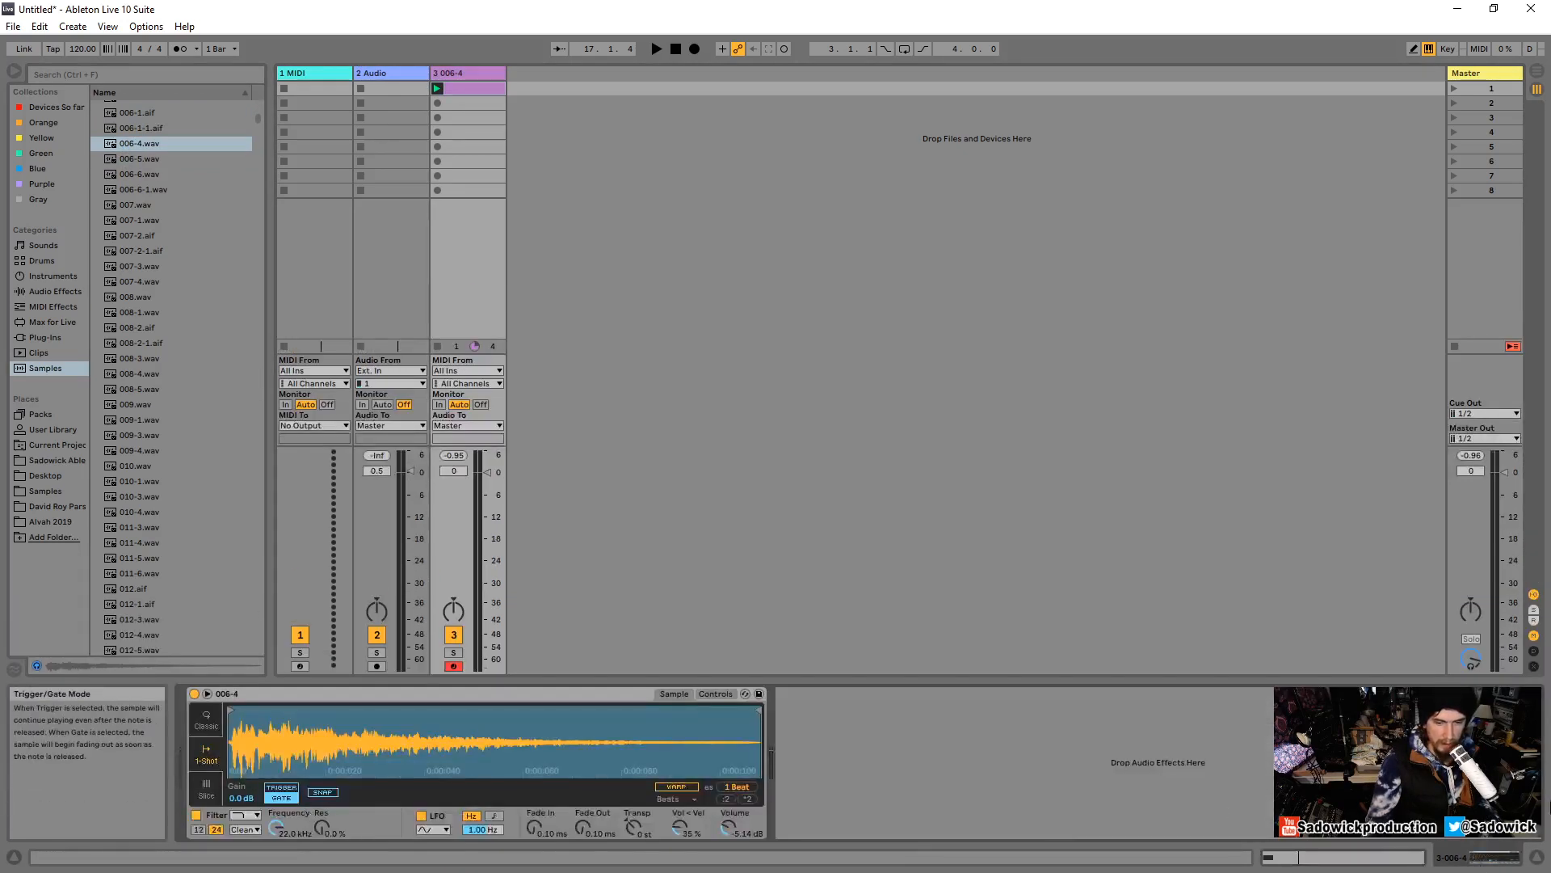
{"action": "key", "text": "shift+Tab"}
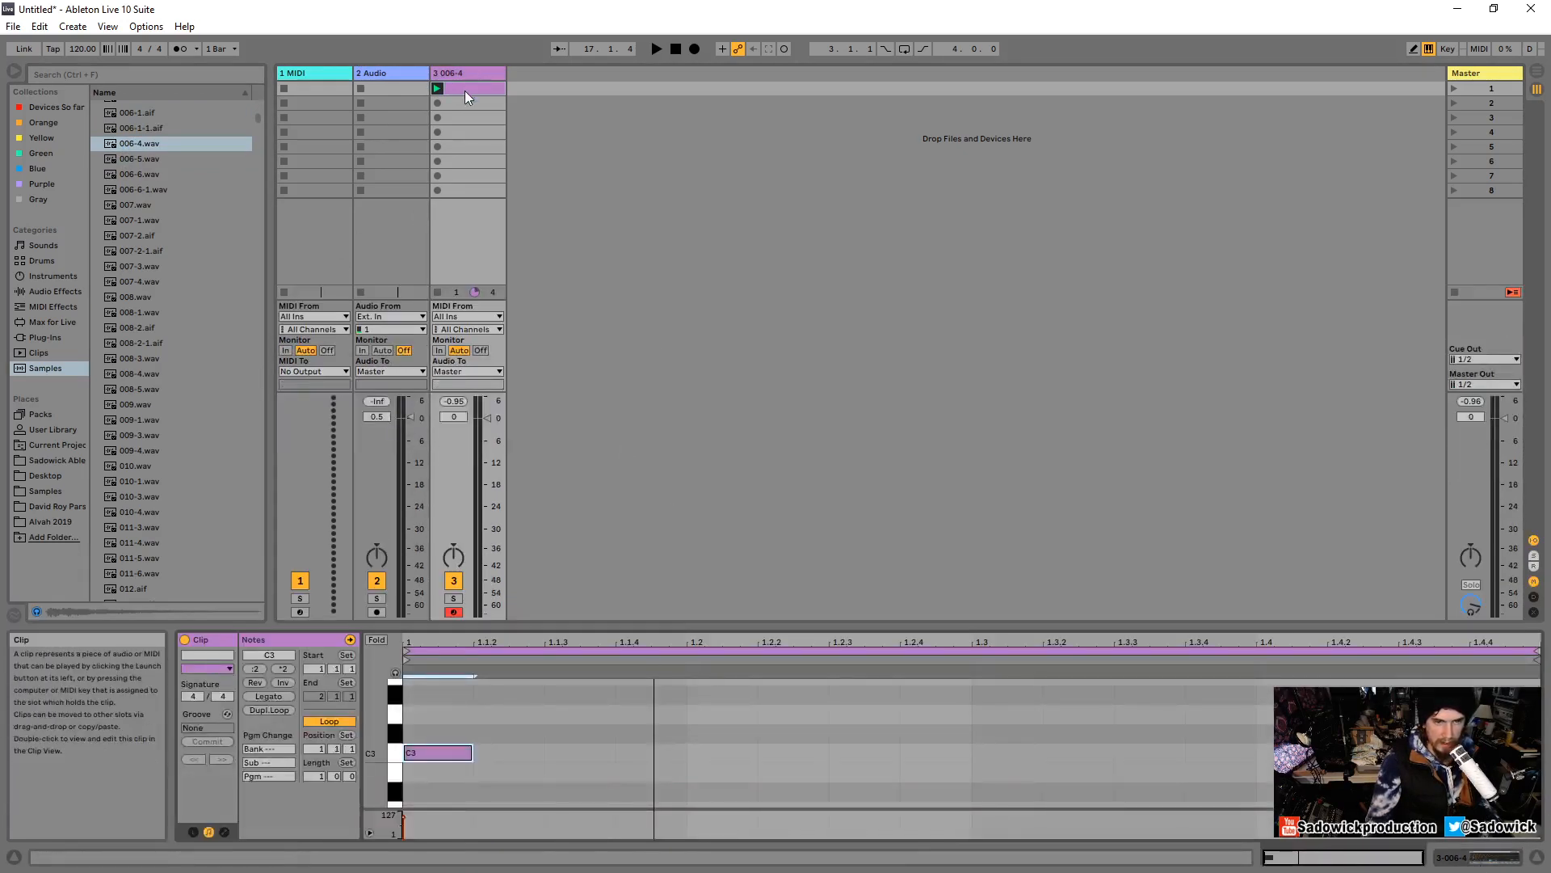
{"action": "left_click_drag", "start_coordinate": [588, 619], "coordinate": [485, 348]}
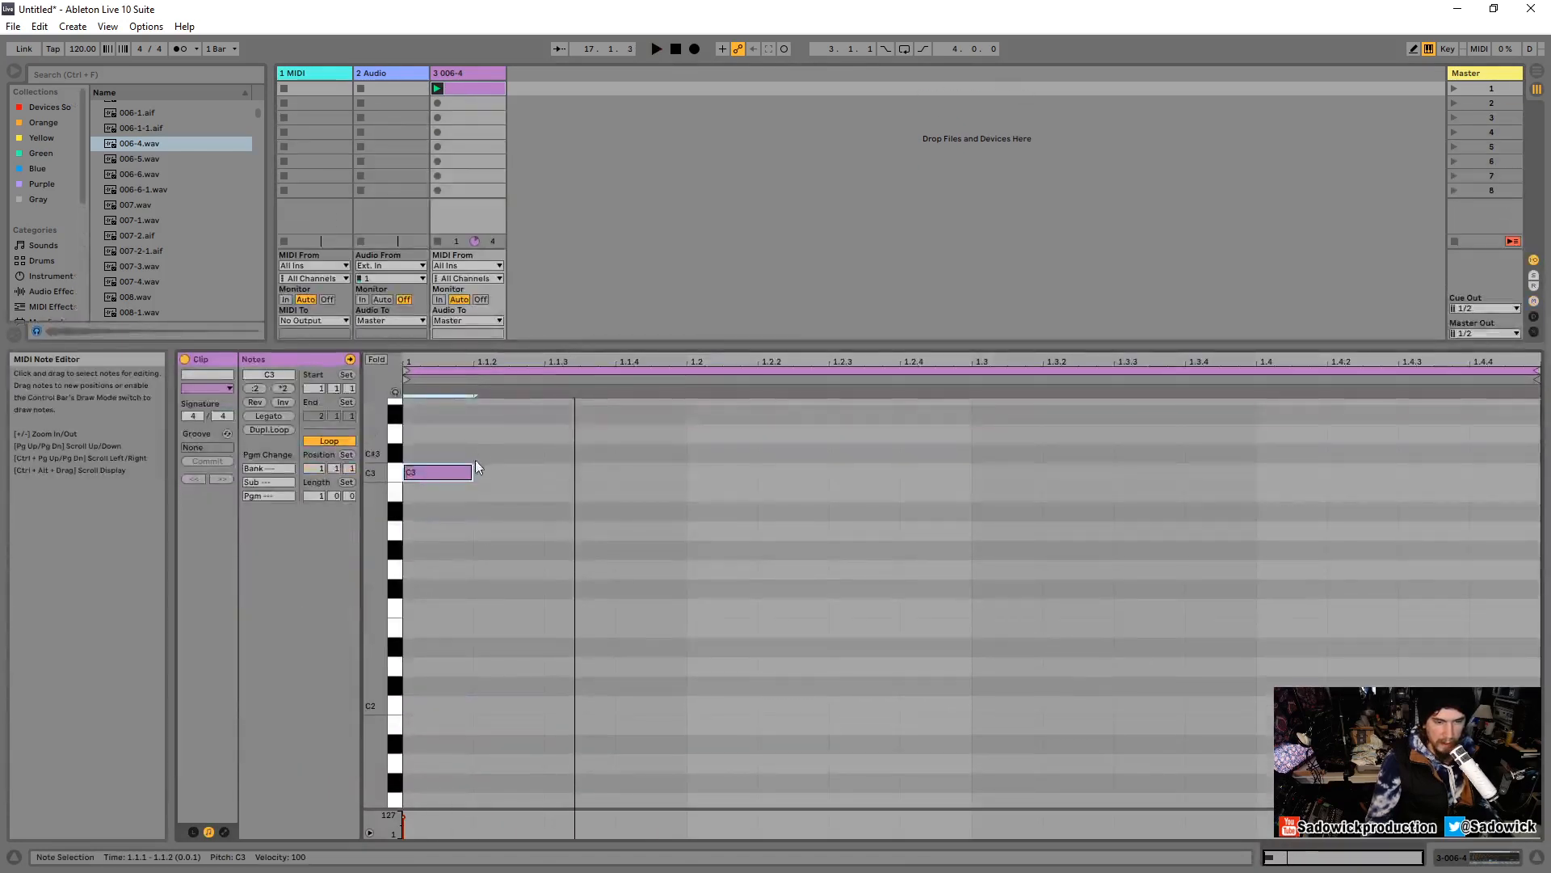
{"action": "key", "text": "ctrl+d"}
{"action": "key", "text": "ctrl+d"}
{"action": "key", "text": "ctrl+d"}
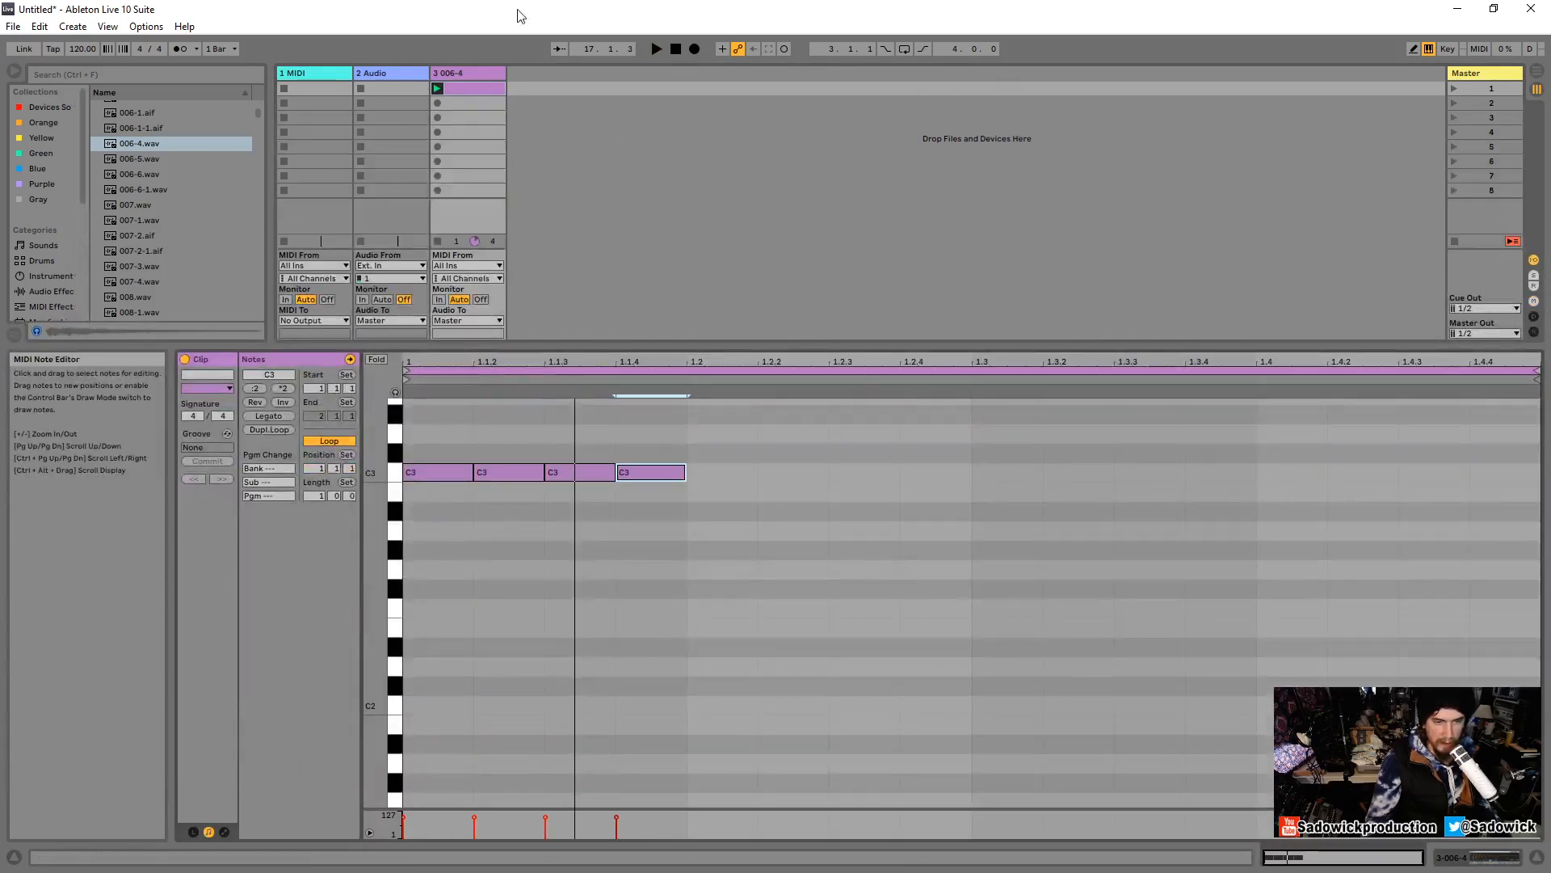
Shorten the second and third C3 notes to about a quarter of a sixteenth, playing the clip before and after.
{"action": "key", "text": "space"}
{"action": "key", "text": "space"}
{"action": "left_click_drag", "start_coordinate": [513, 428], "coordinate": [565, 473]}
{"action": "key", "text": "space"}
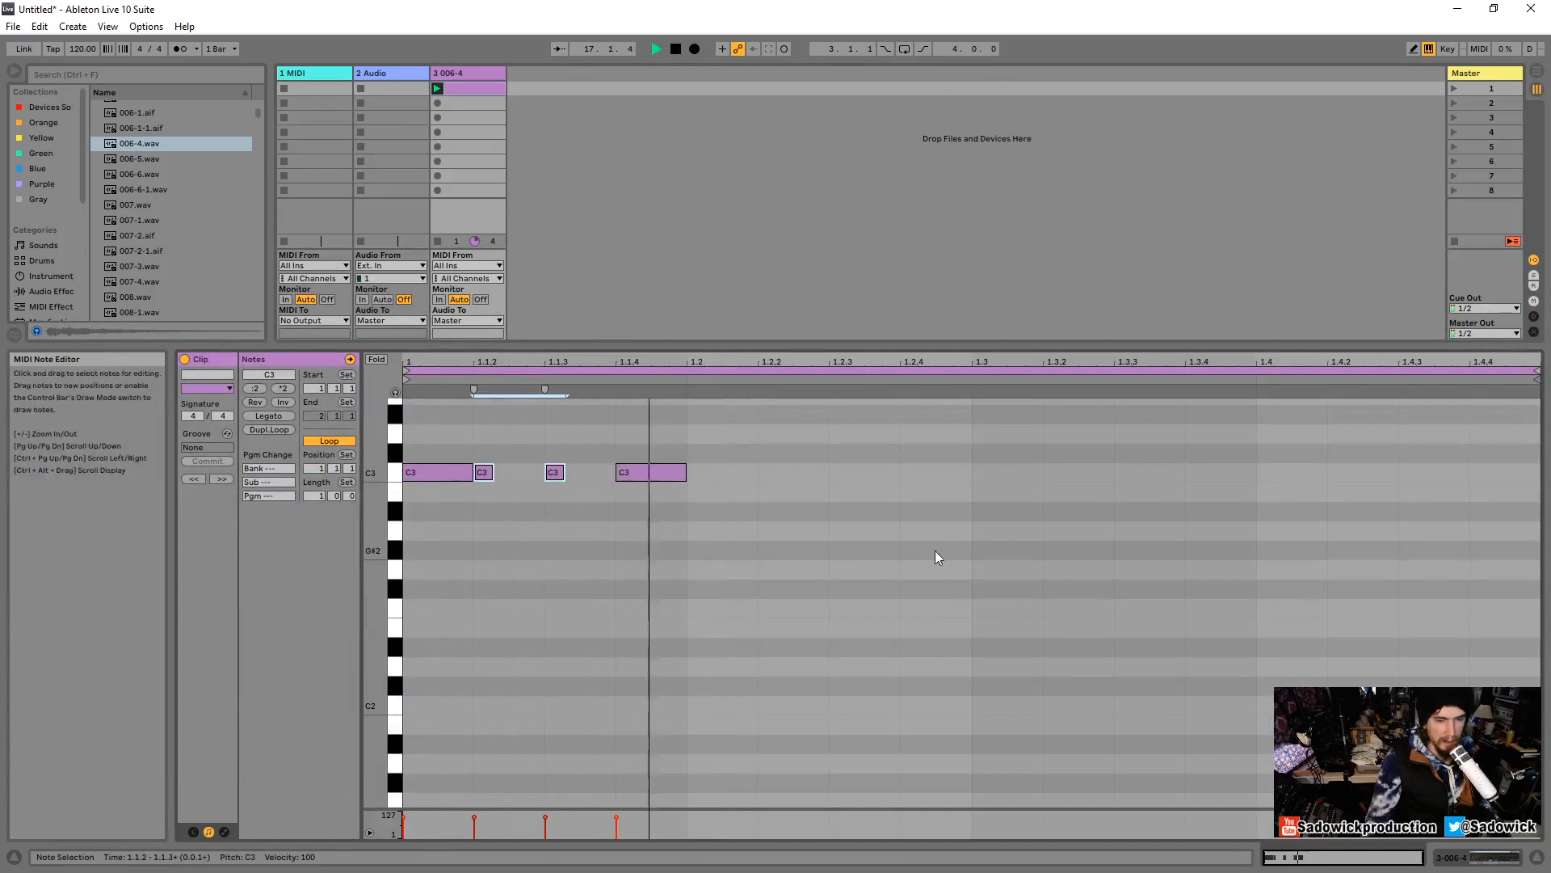
{"action": "key", "text": "space"}
Duplicate the four-note pattern into the second beat and shorten the copy's first note to about two thirds of a sixteenth.
{"action": "left_click_drag", "start_coordinate": [660, 434], "coordinate": [388, 509]}
{"action": "key", "text": "ctrl+d"}
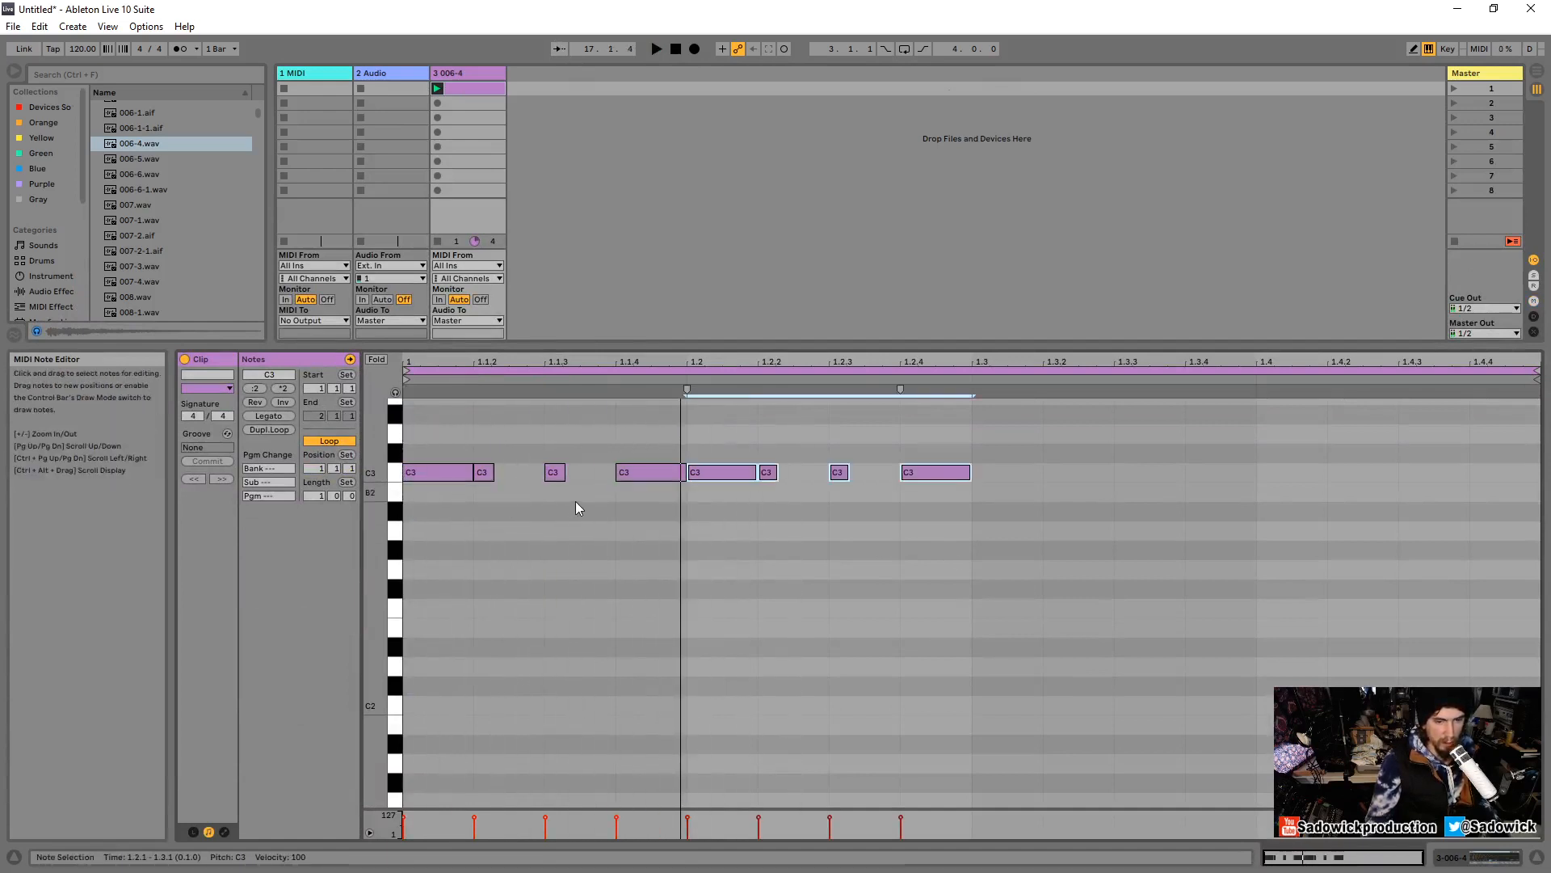
{"action": "left_click", "coordinate": [693, 472]}
{"action": "left_click_drag", "start_coordinate": [754, 475], "coordinate": [730, 475]}
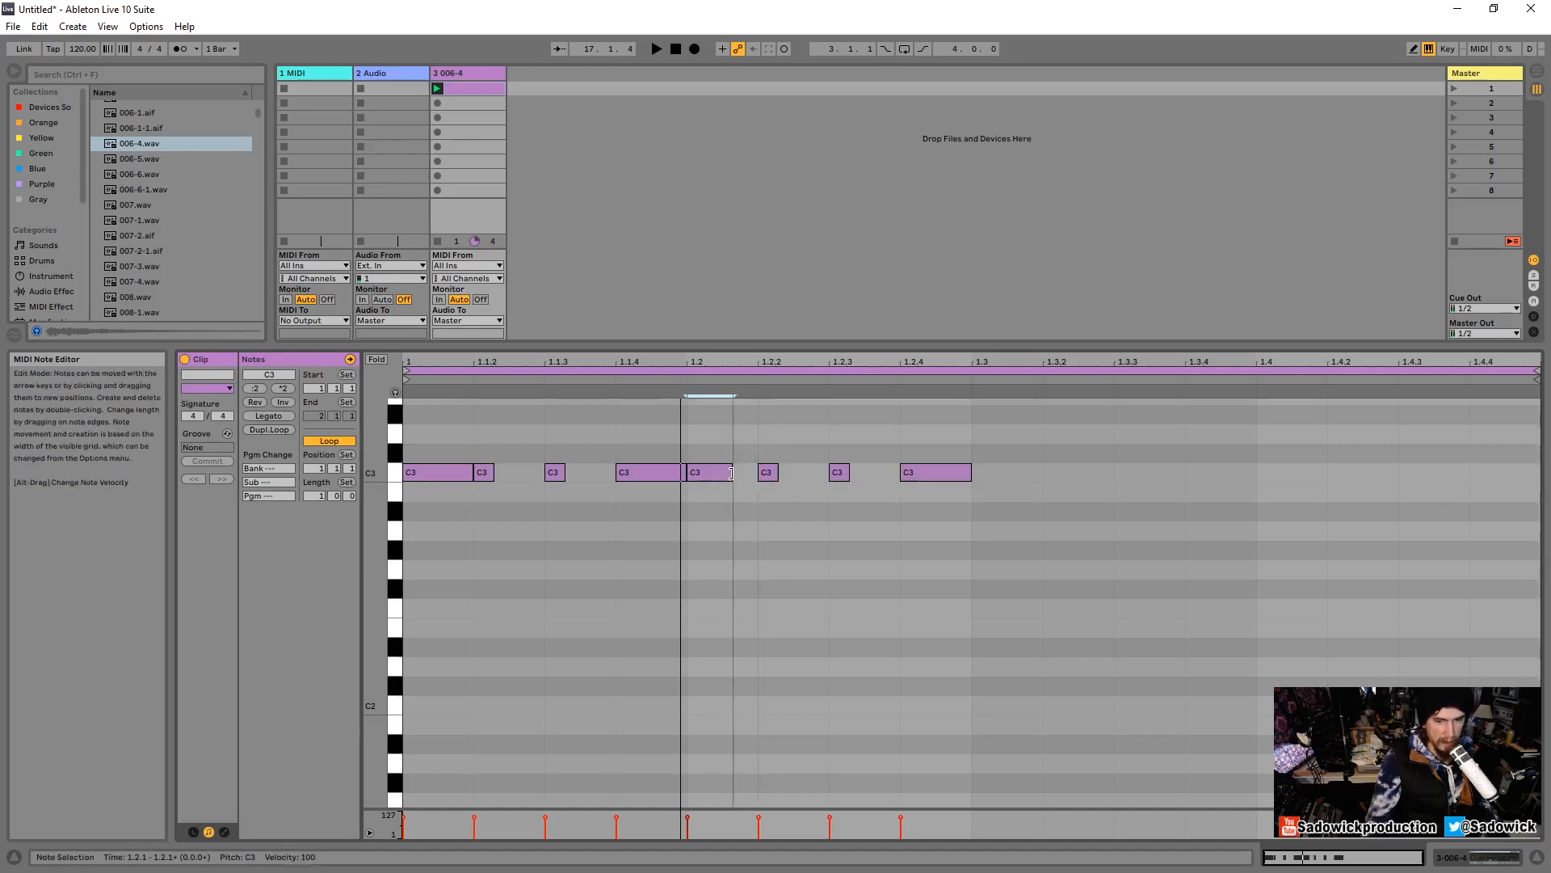
Play the clip while watching Simpler's playback position in Gate mode, and reopen the clip's notes.
{"action": "left_click", "coordinate": [1475, 862]}
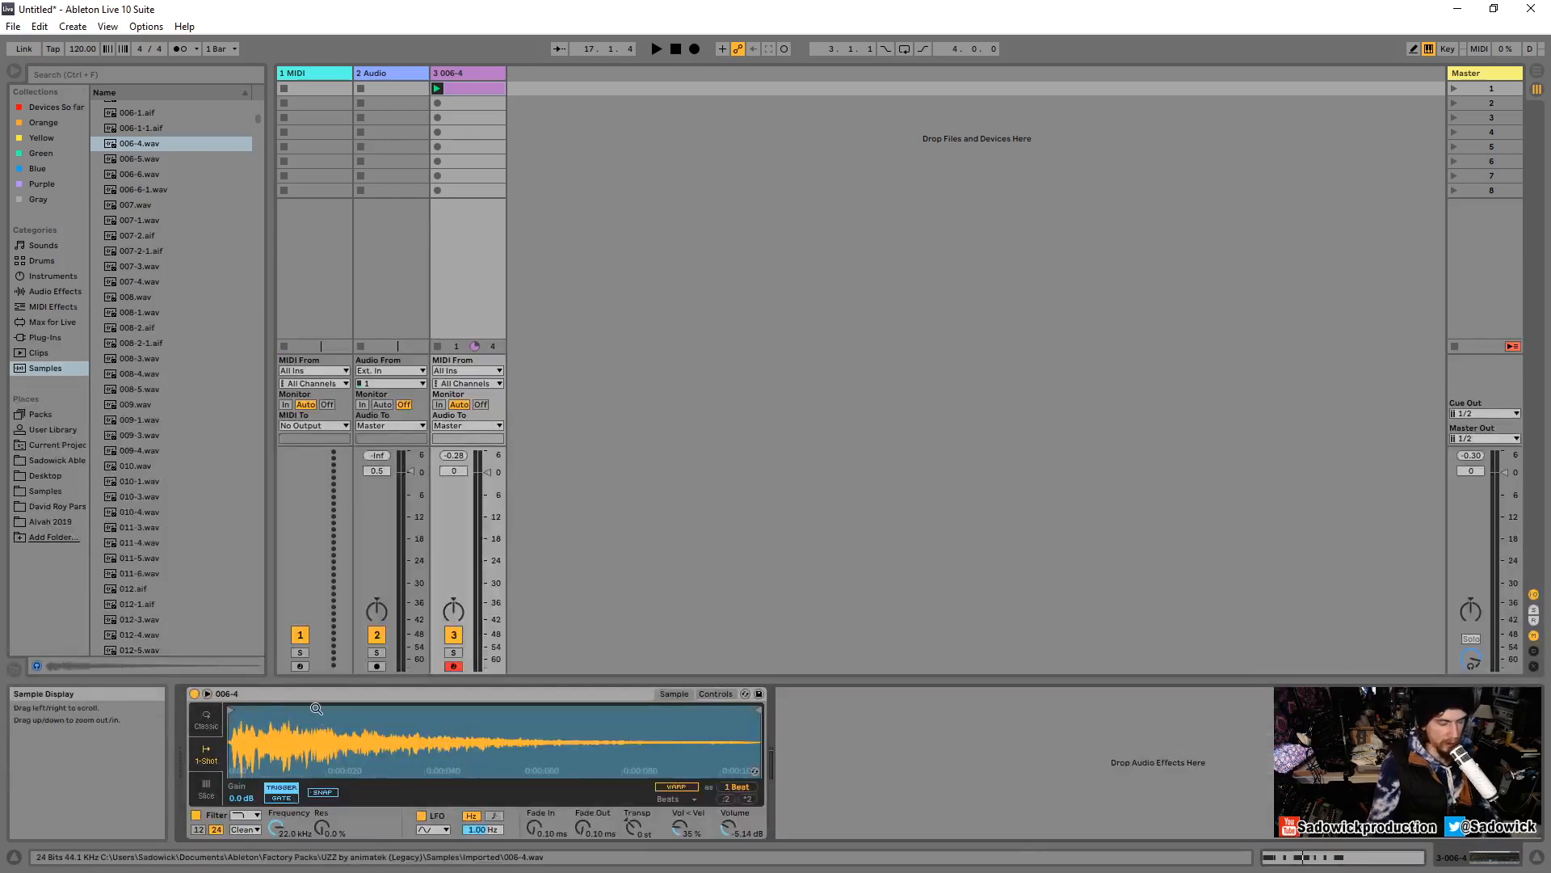
{"action": "key", "text": "space"}
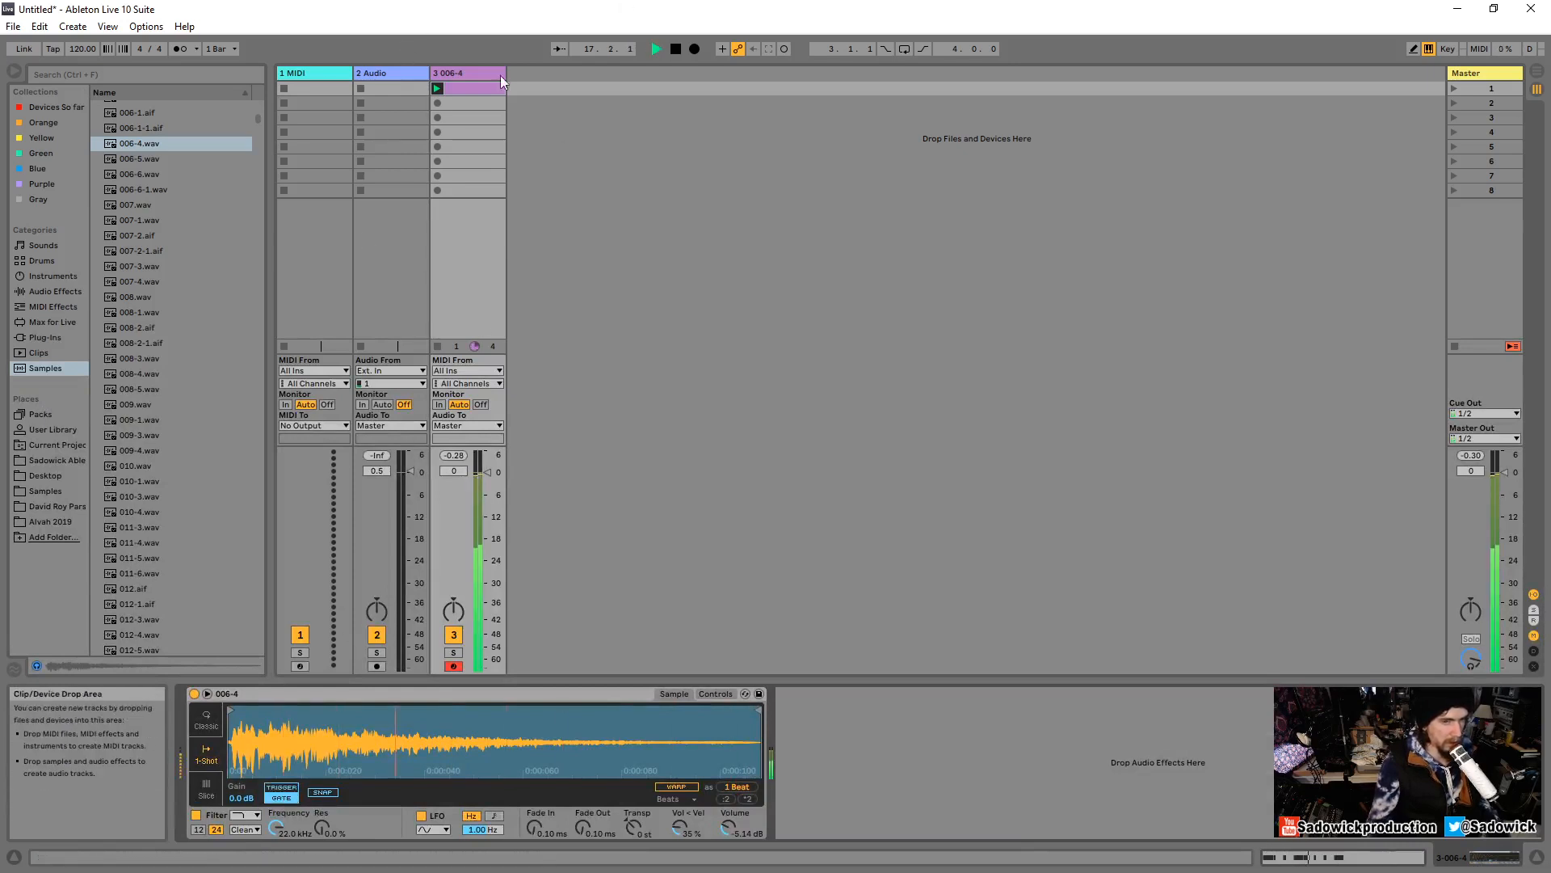
{"action": "key", "text": "space"}
{"action": "left_click", "coordinate": [468, 89]}
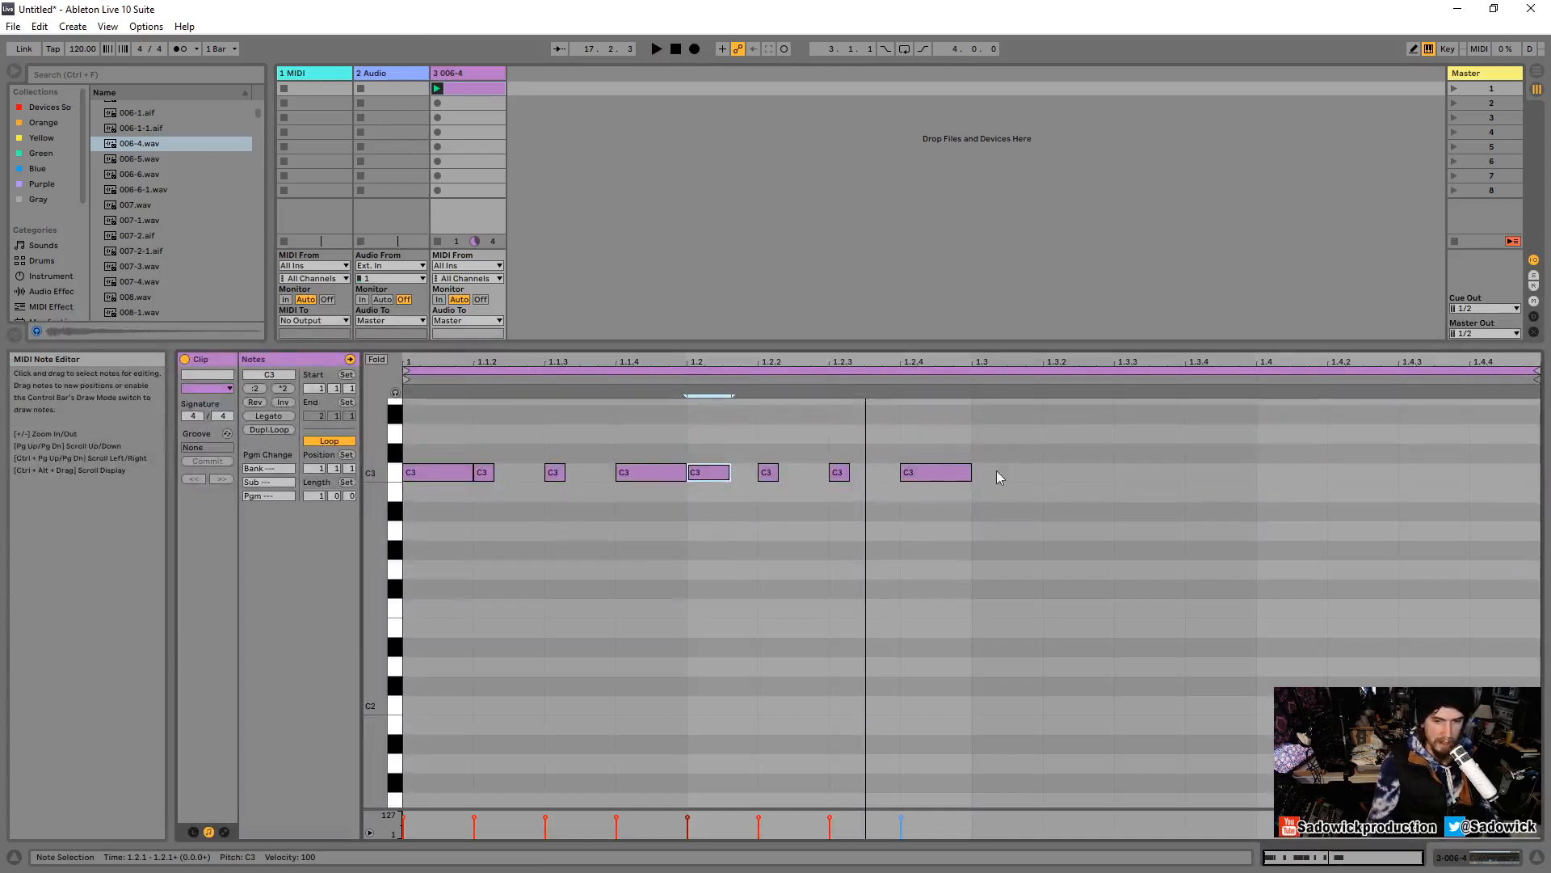
Add two sixteenth C3 notes at the start of the third beat, shorten the first to about a quarter of its length, and play the clip.
{"action": "double_click", "coordinate": [1084, 484]}
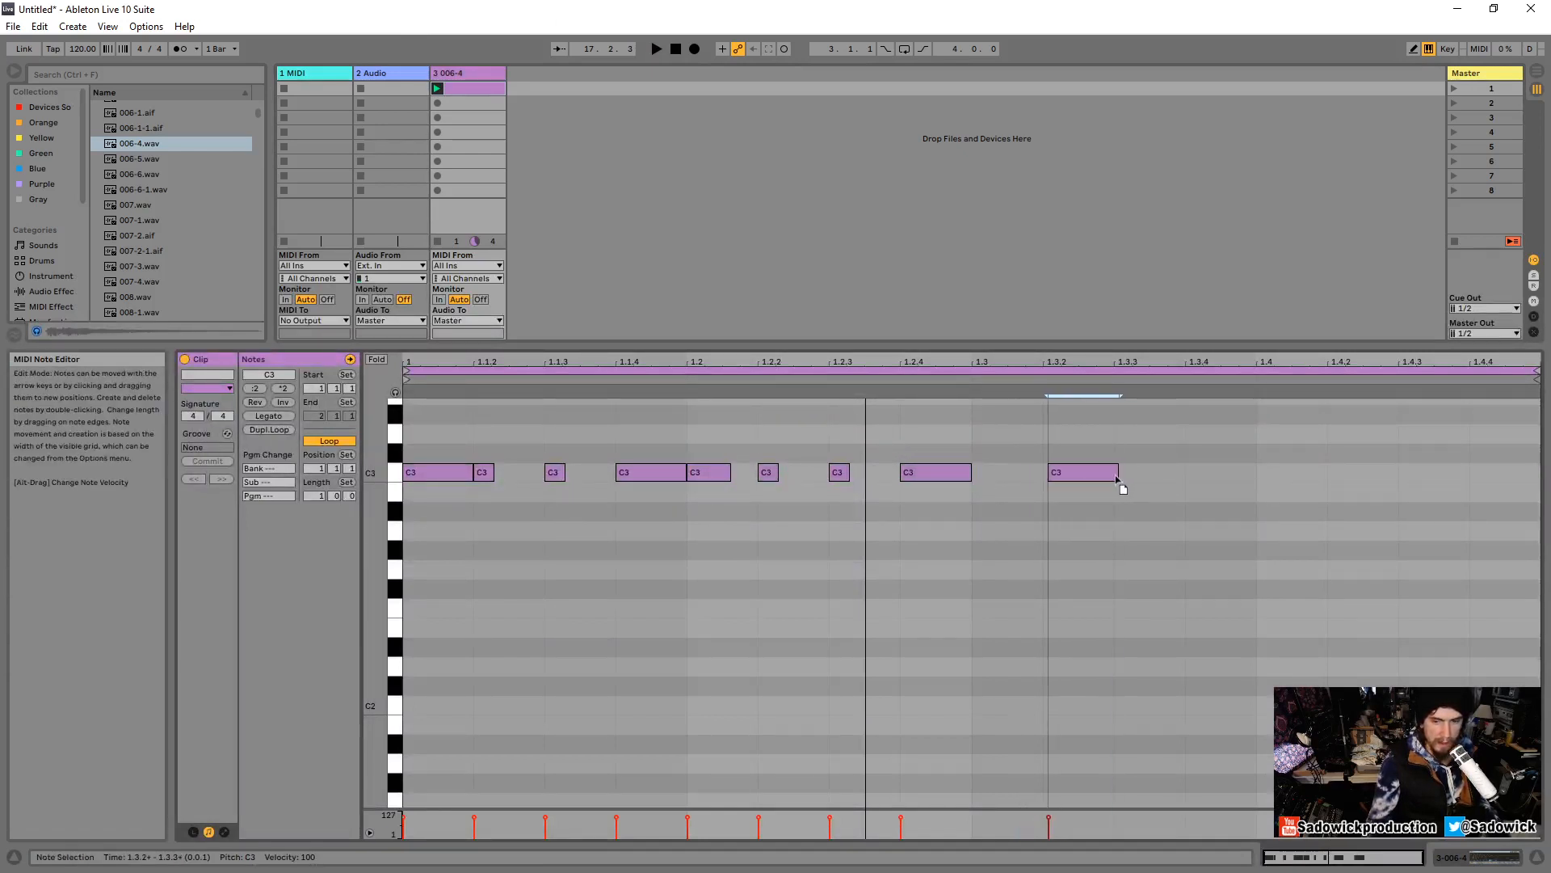
{"action": "double_click", "coordinate": [1031, 478]}
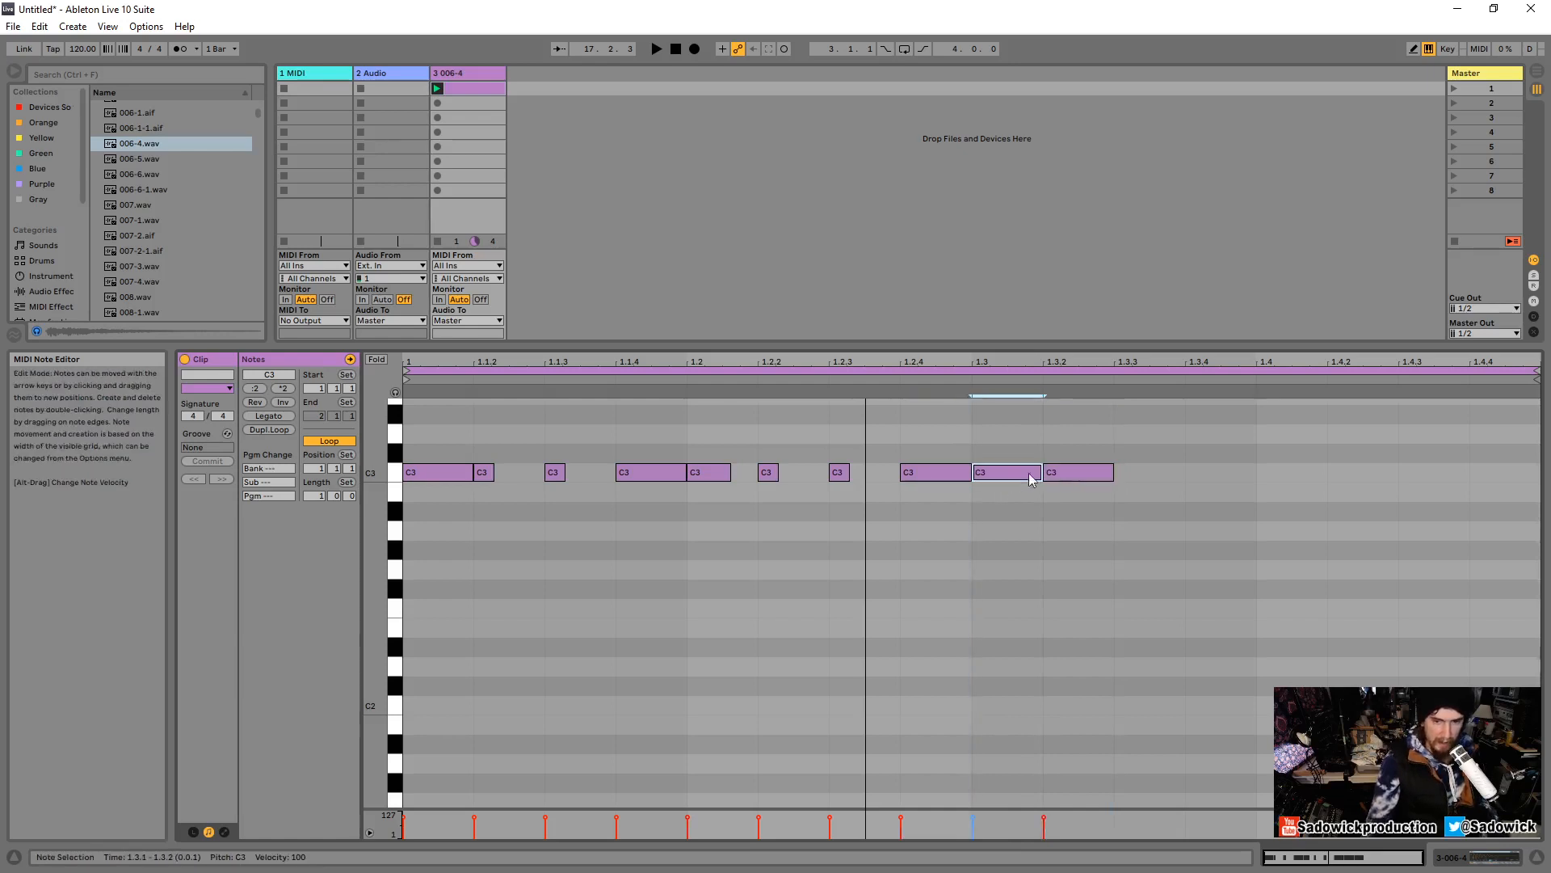
{"action": "left_click_drag", "start_coordinate": [1040, 474], "coordinate": [995, 473]}
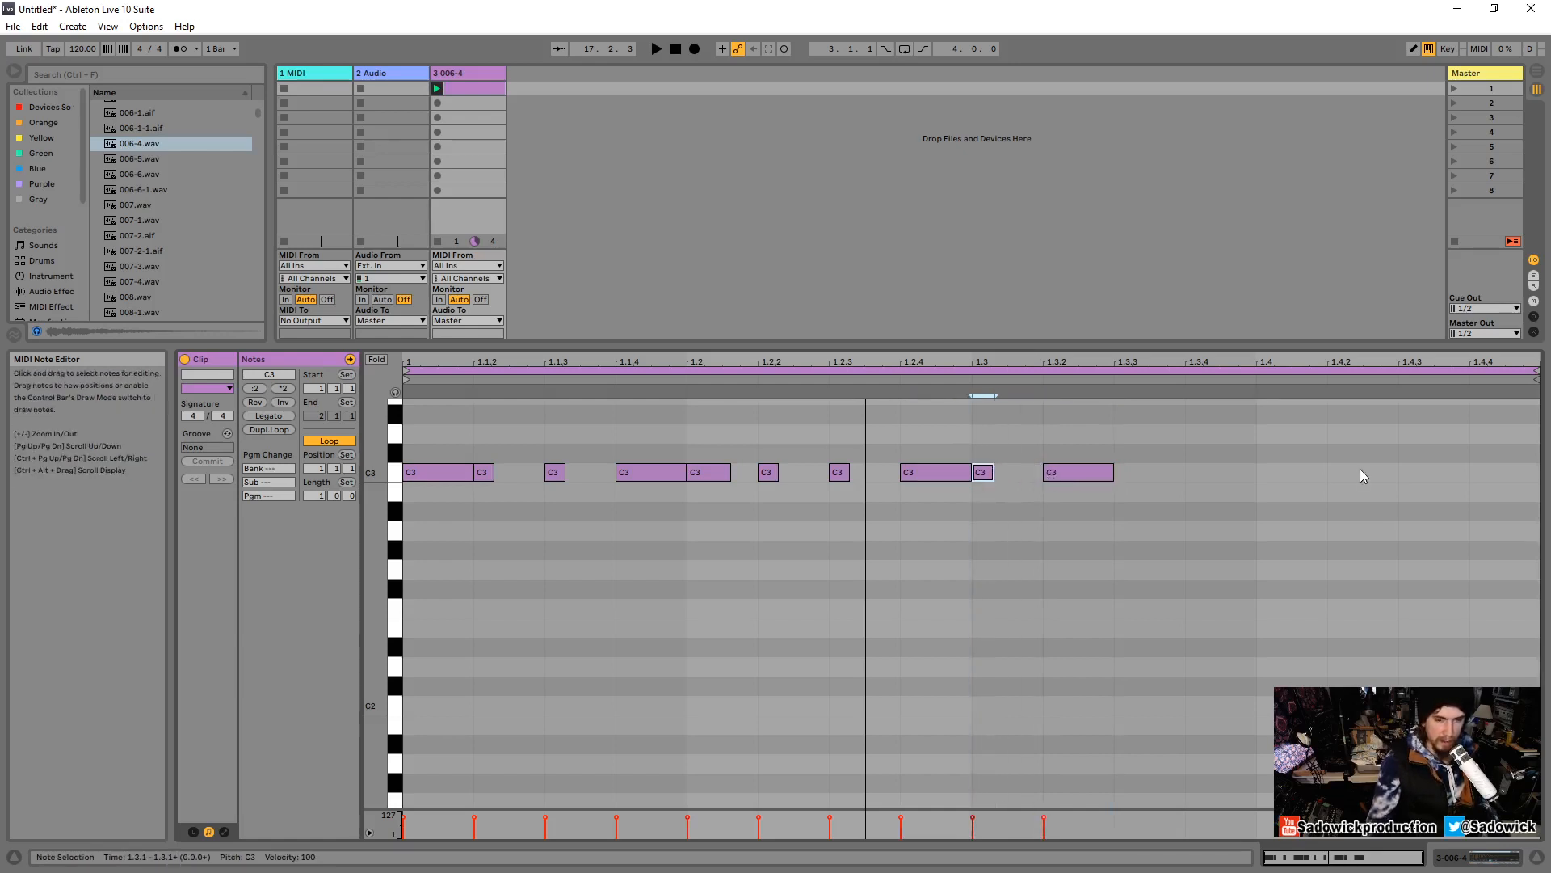
{"action": "key", "text": "space"}
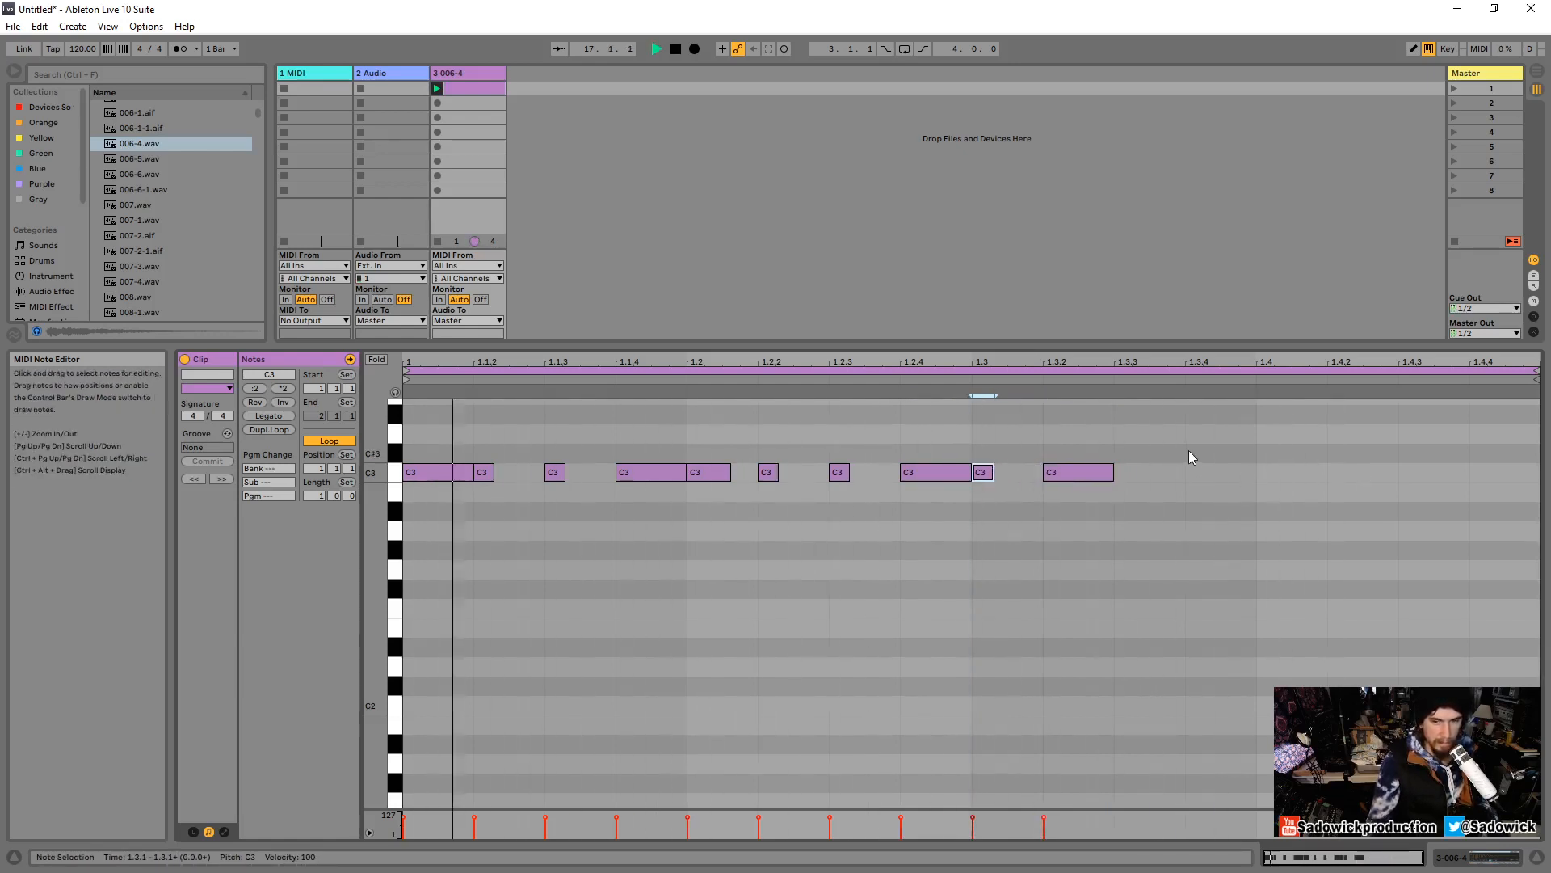
{"action": "key", "text": "space"}
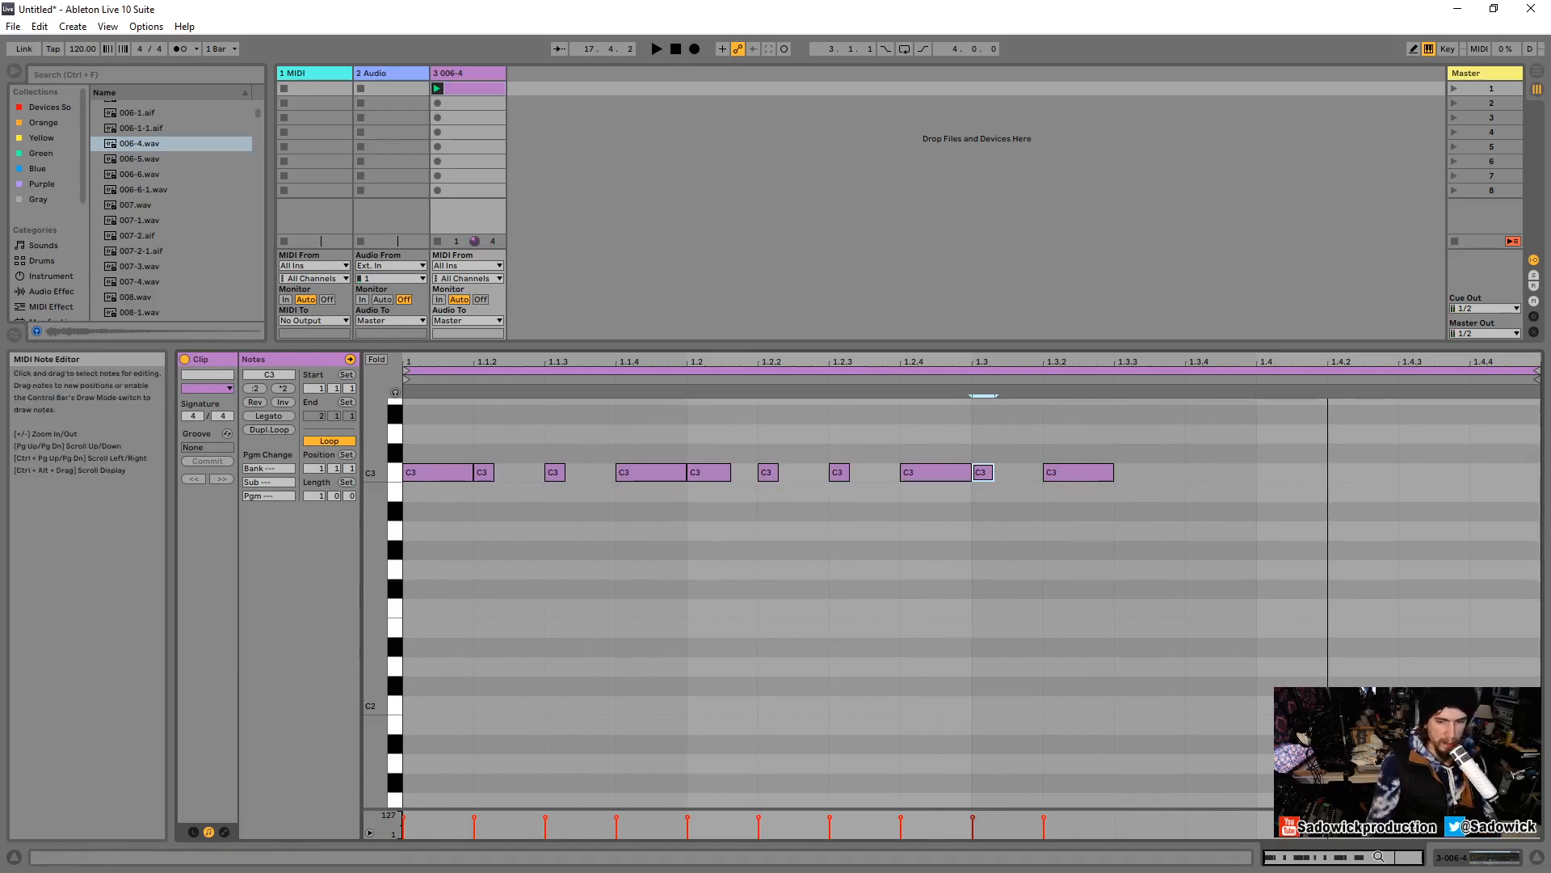
{"action": "left_click", "coordinate": [1490, 863]}
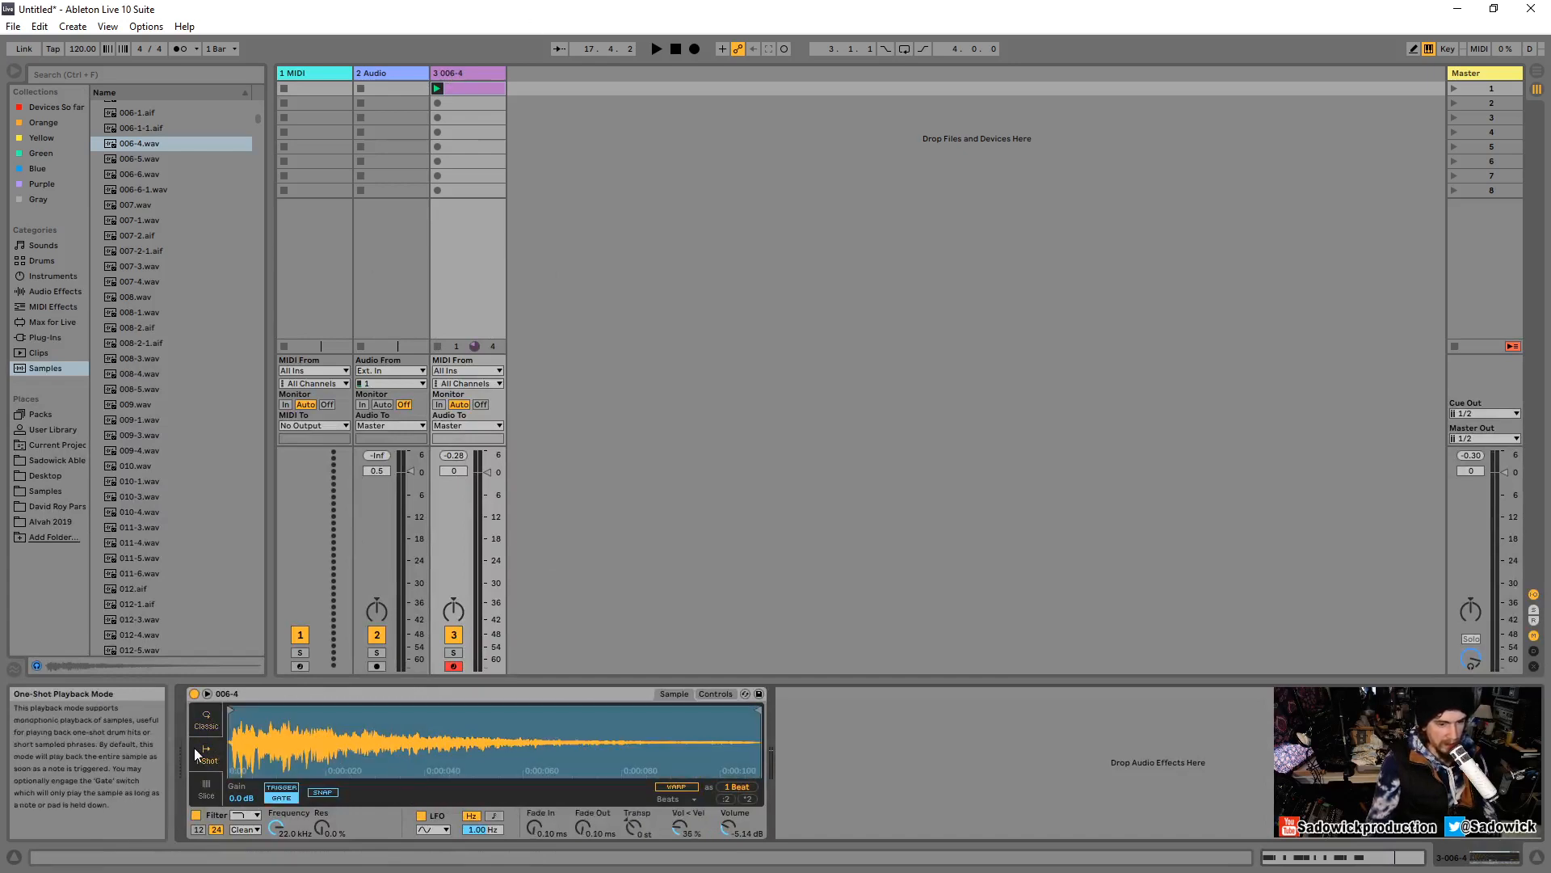
{"action": "left_click", "coordinate": [475, 72]}
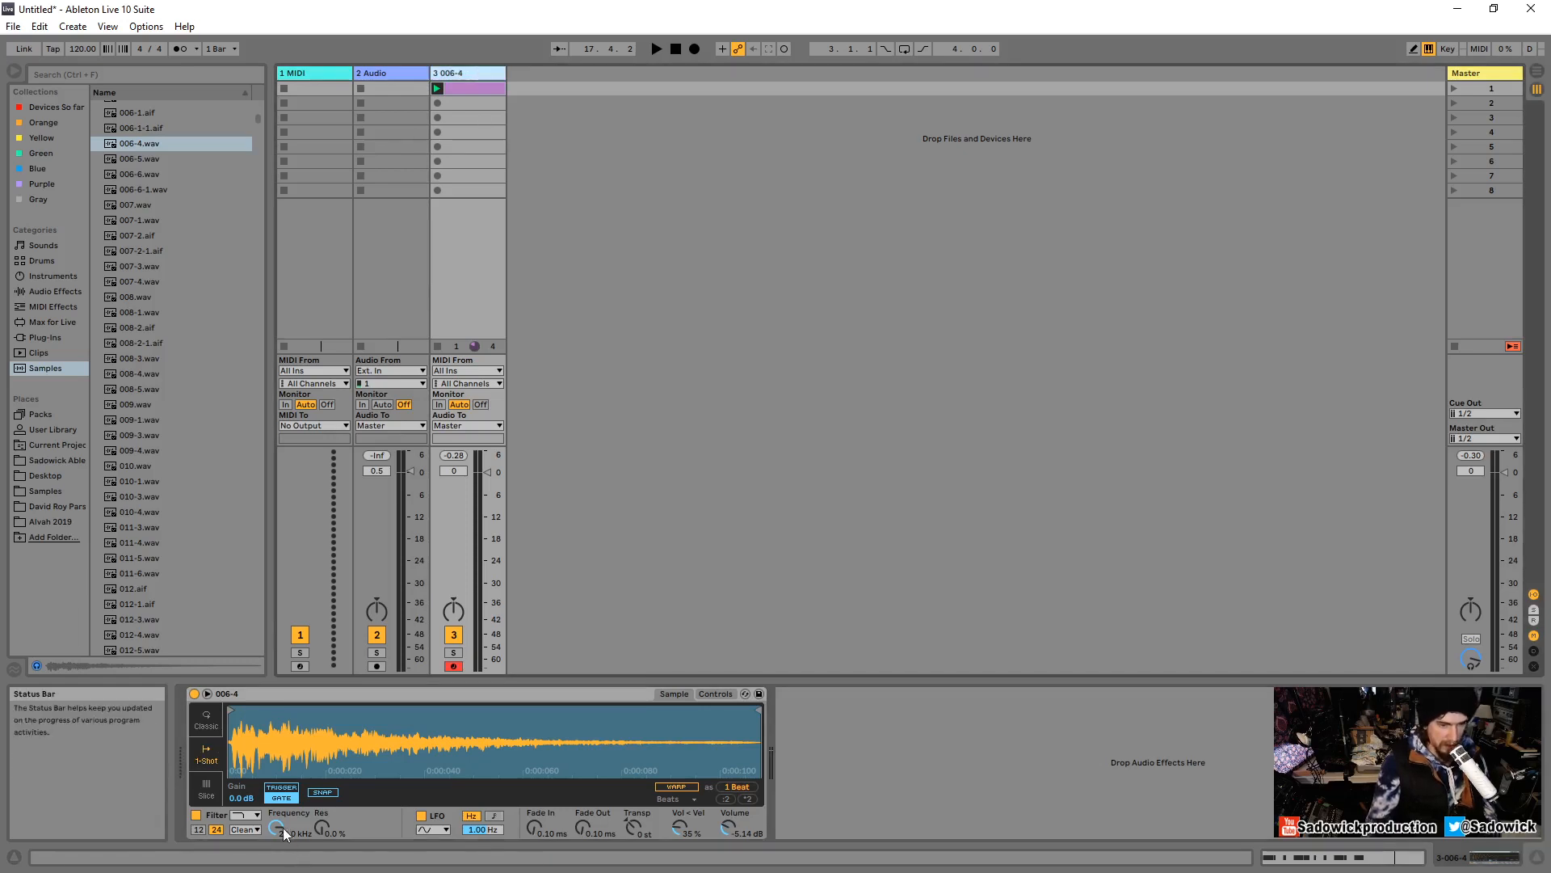
{"action": "left_click_drag", "start_coordinate": [276, 827], "coordinate": [276, 857]}
Delete the 006-4 track and insert a new MIDI track in its place.
{"action": "left_click", "coordinate": [480, 74]}
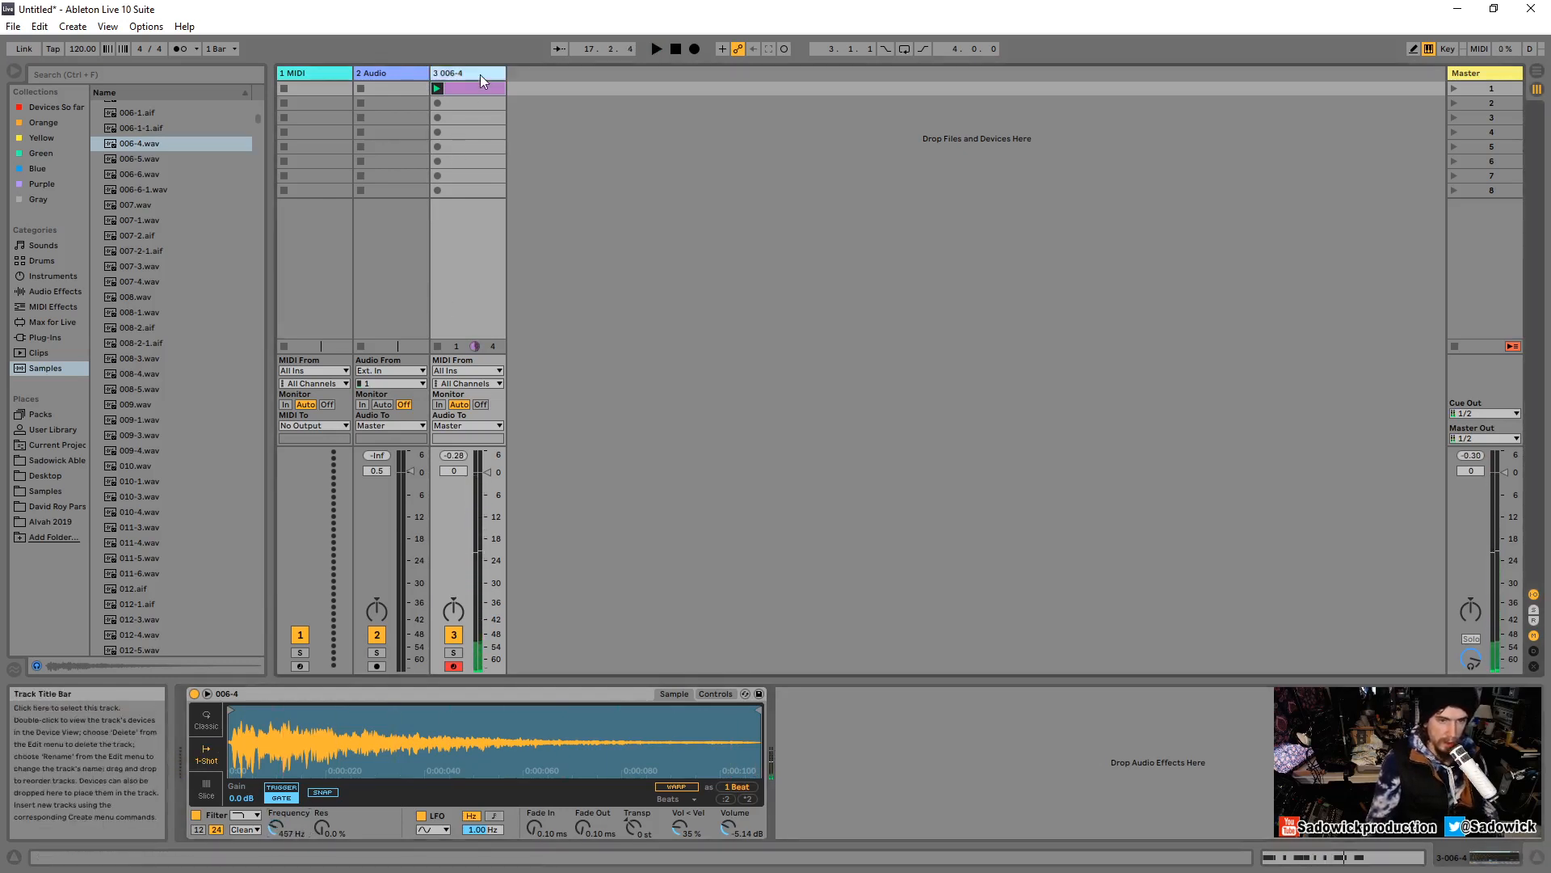
{"action": "key", "text": "Delete"}
{"action": "right_click", "coordinate": [504, 232]}
{"action": "left_click", "coordinate": [558, 249]}
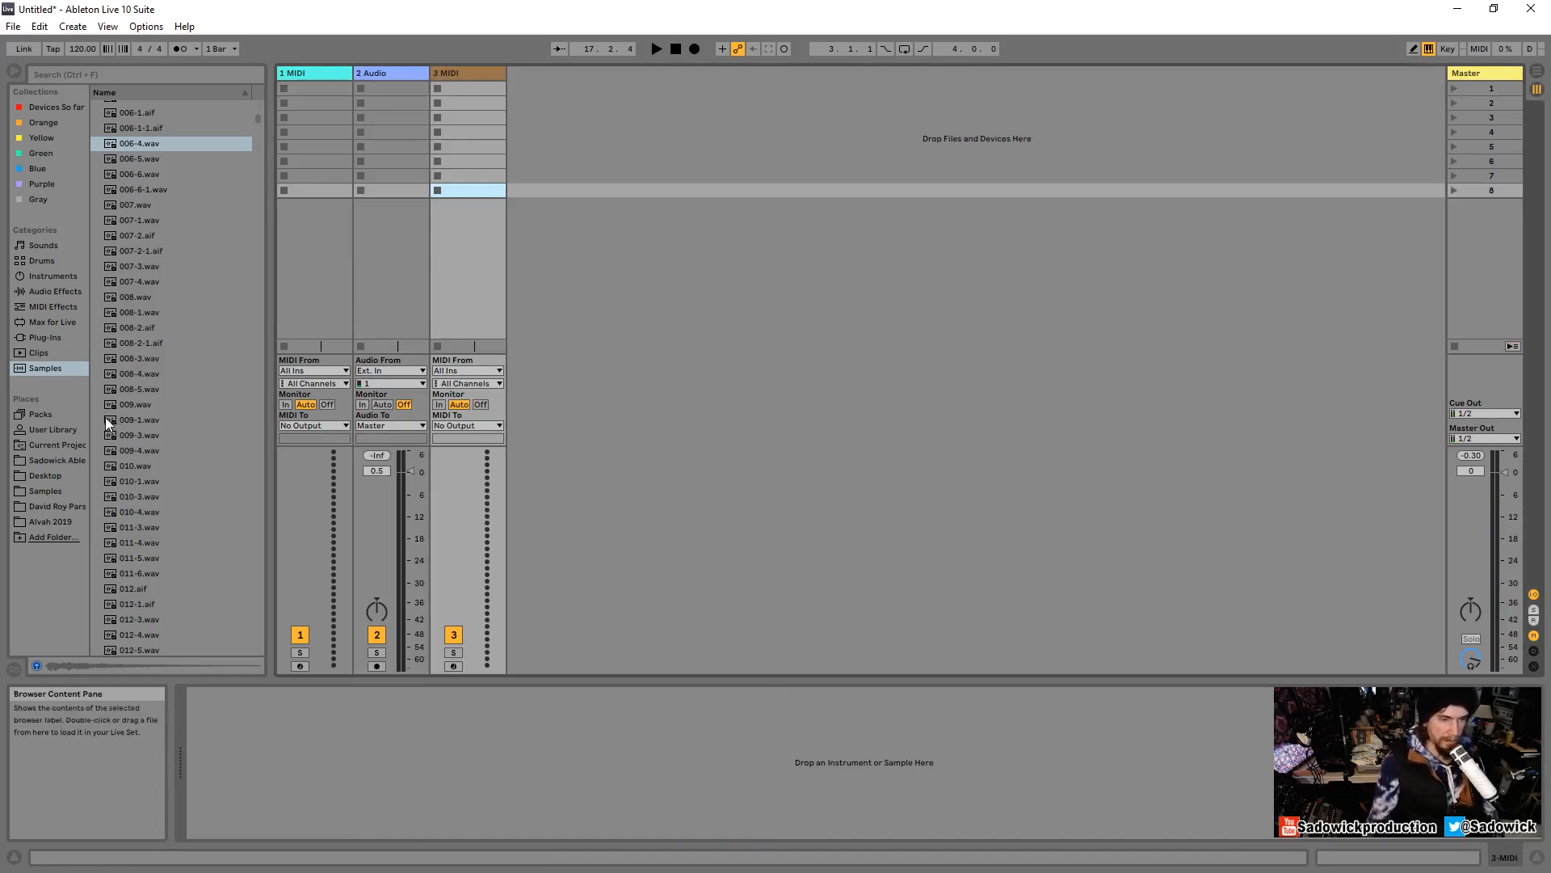
Preview consecutive samples in the sample library down to 019-1.wav.
{"action": "scroll", "coordinate": [130, 453], "scroll_direction": "down", "scroll_amount": 5}
{"action": "left_click", "coordinate": [137, 469]}
{"action": "key", "text": "Down"}
{"action": "key", "text": "Down"}
{"action": "key", "text": "Down"}
{"action": "key", "text": "Down"}
{"action": "key", "text": "Down"}
{"action": "key", "text": "Down"}
{"action": "key", "text": "Down"}
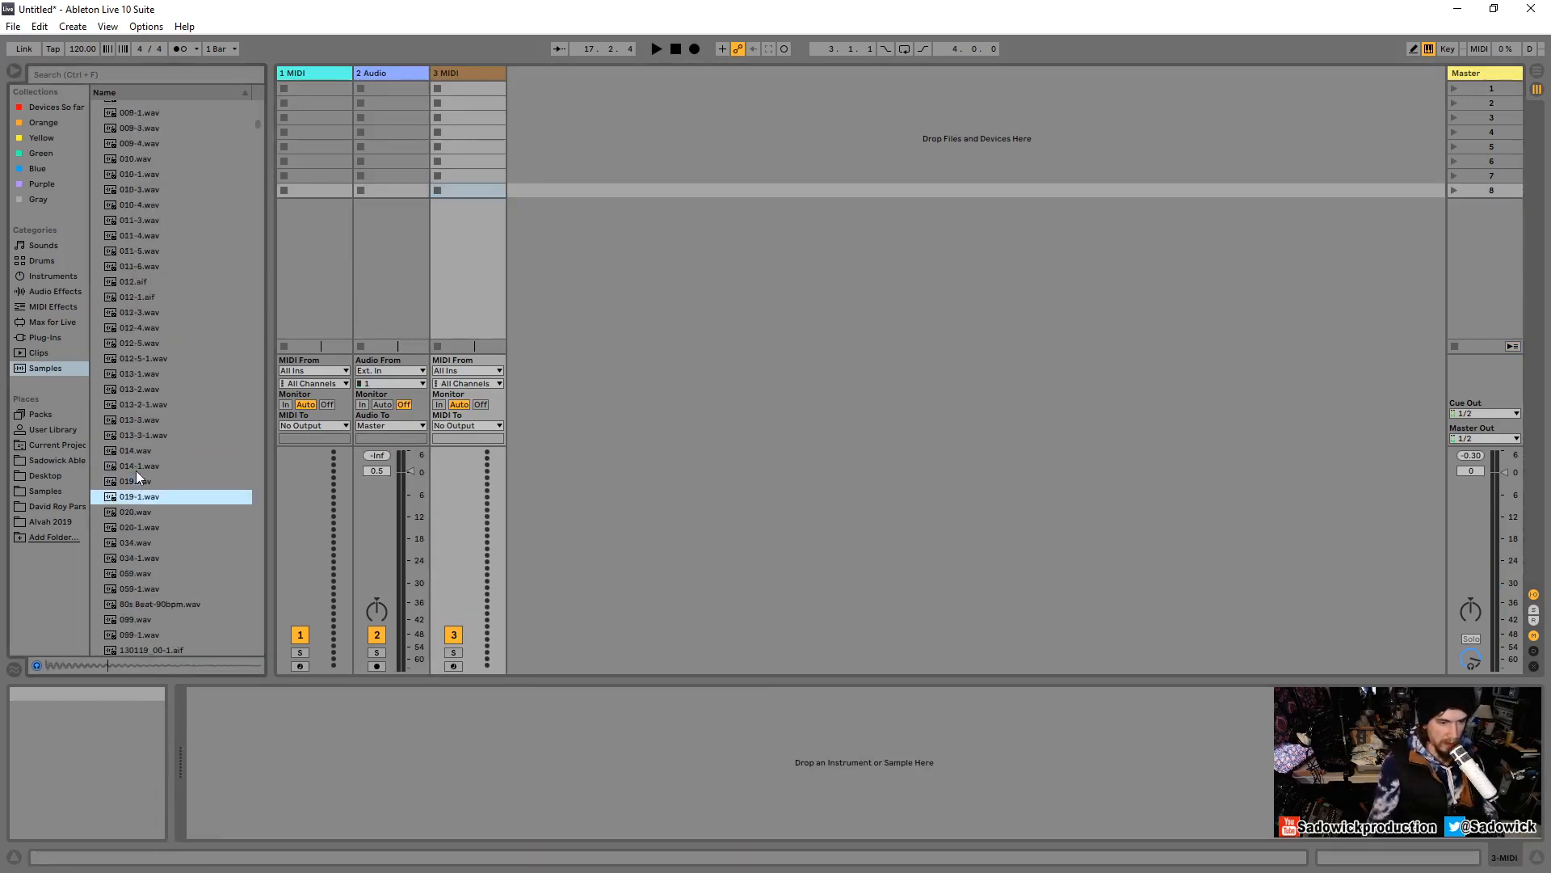
Load VEC1 Loops140 018.wav from the Samples folder into the new MIDI track and switch Simpler to Slice mode.
{"action": "left_click", "coordinate": [46, 491]}
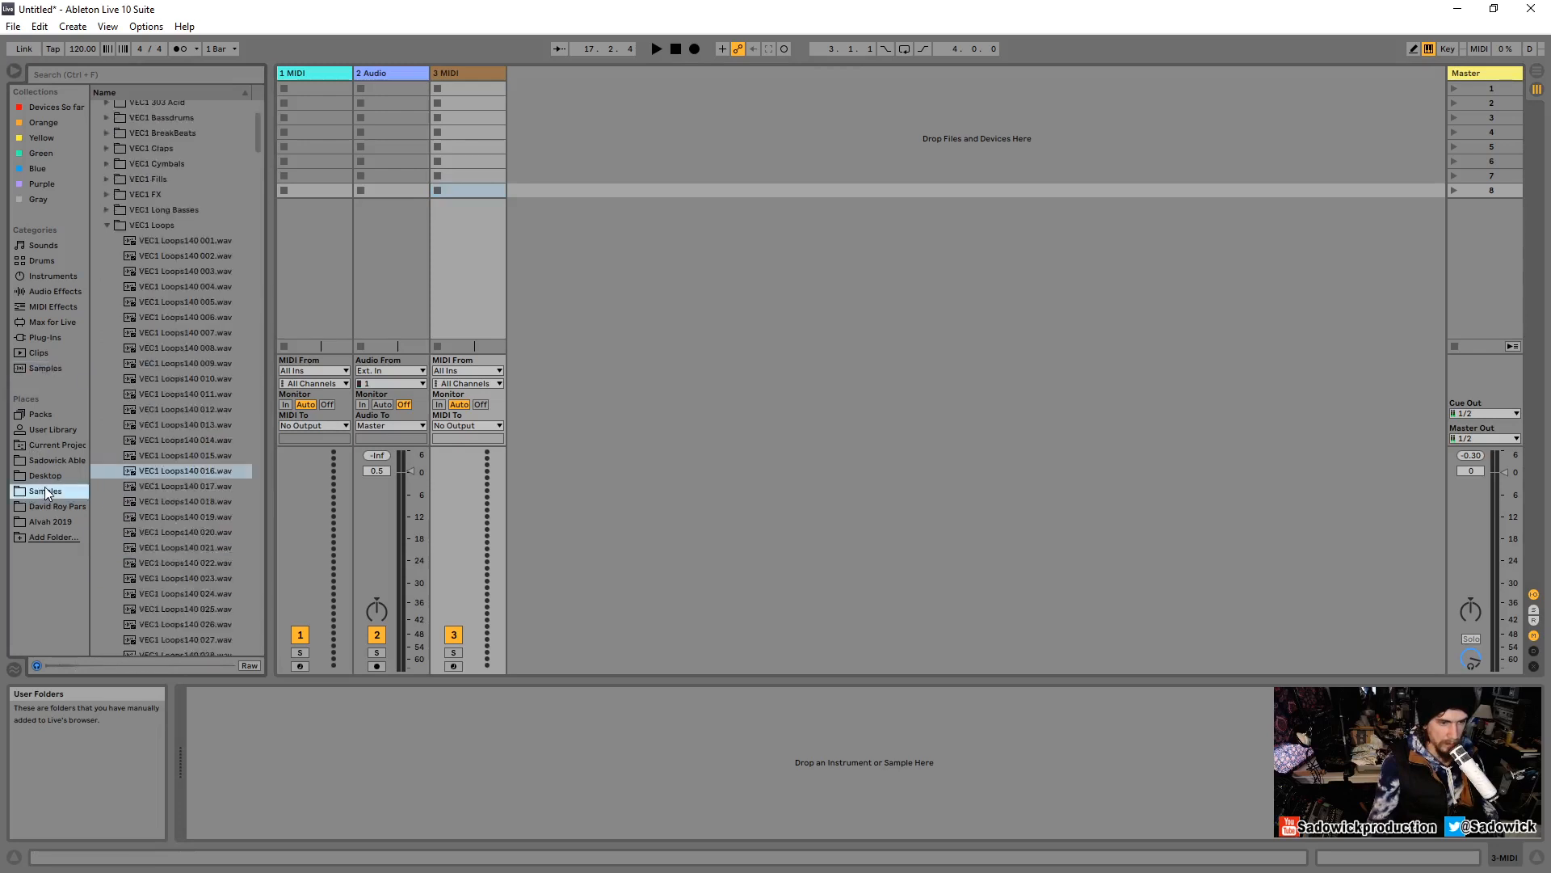
{"action": "left_click", "coordinate": [164, 501]}
{"action": "scroll", "coordinate": [161, 469], "scroll_direction": "down", "scroll_amount": 2}
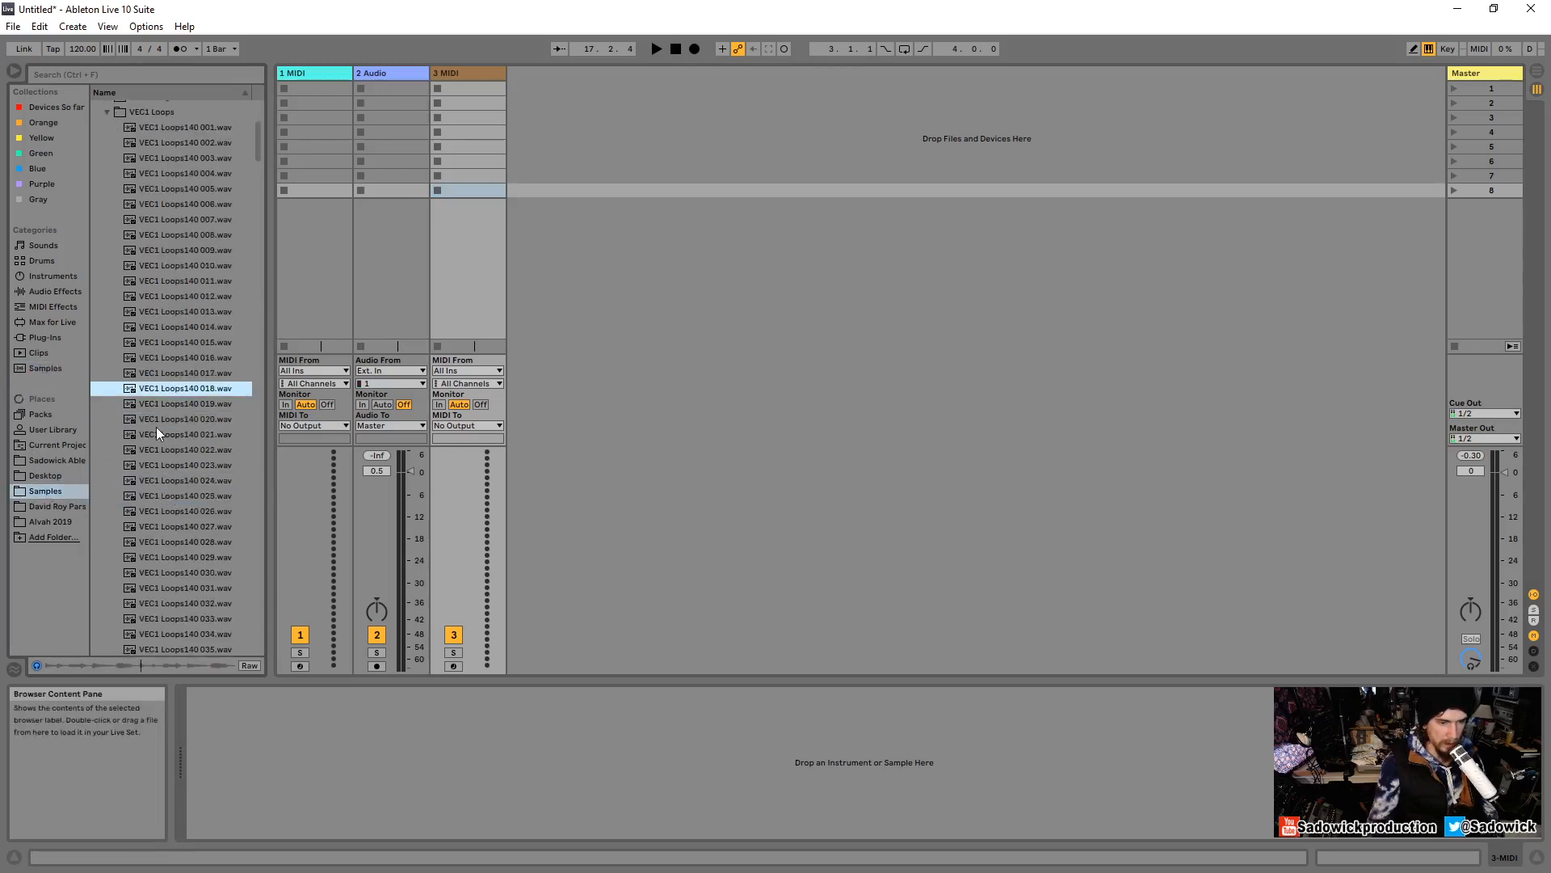
{"action": "left_click_drag", "start_coordinate": [477, 99], "coordinate": [423, 768]}
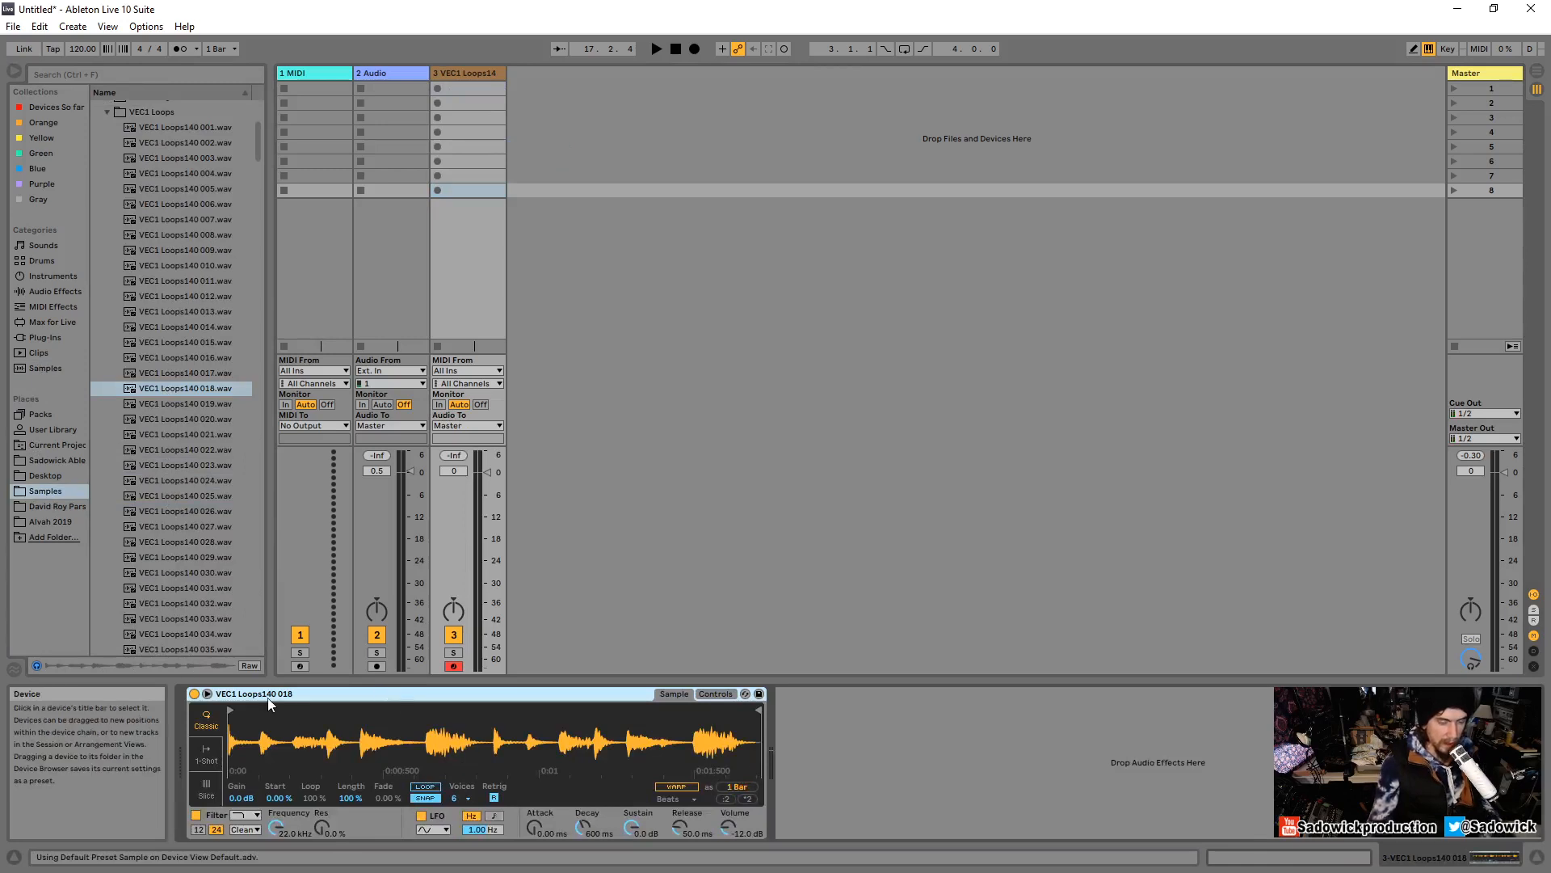
{"action": "left_click", "coordinate": [201, 789]}
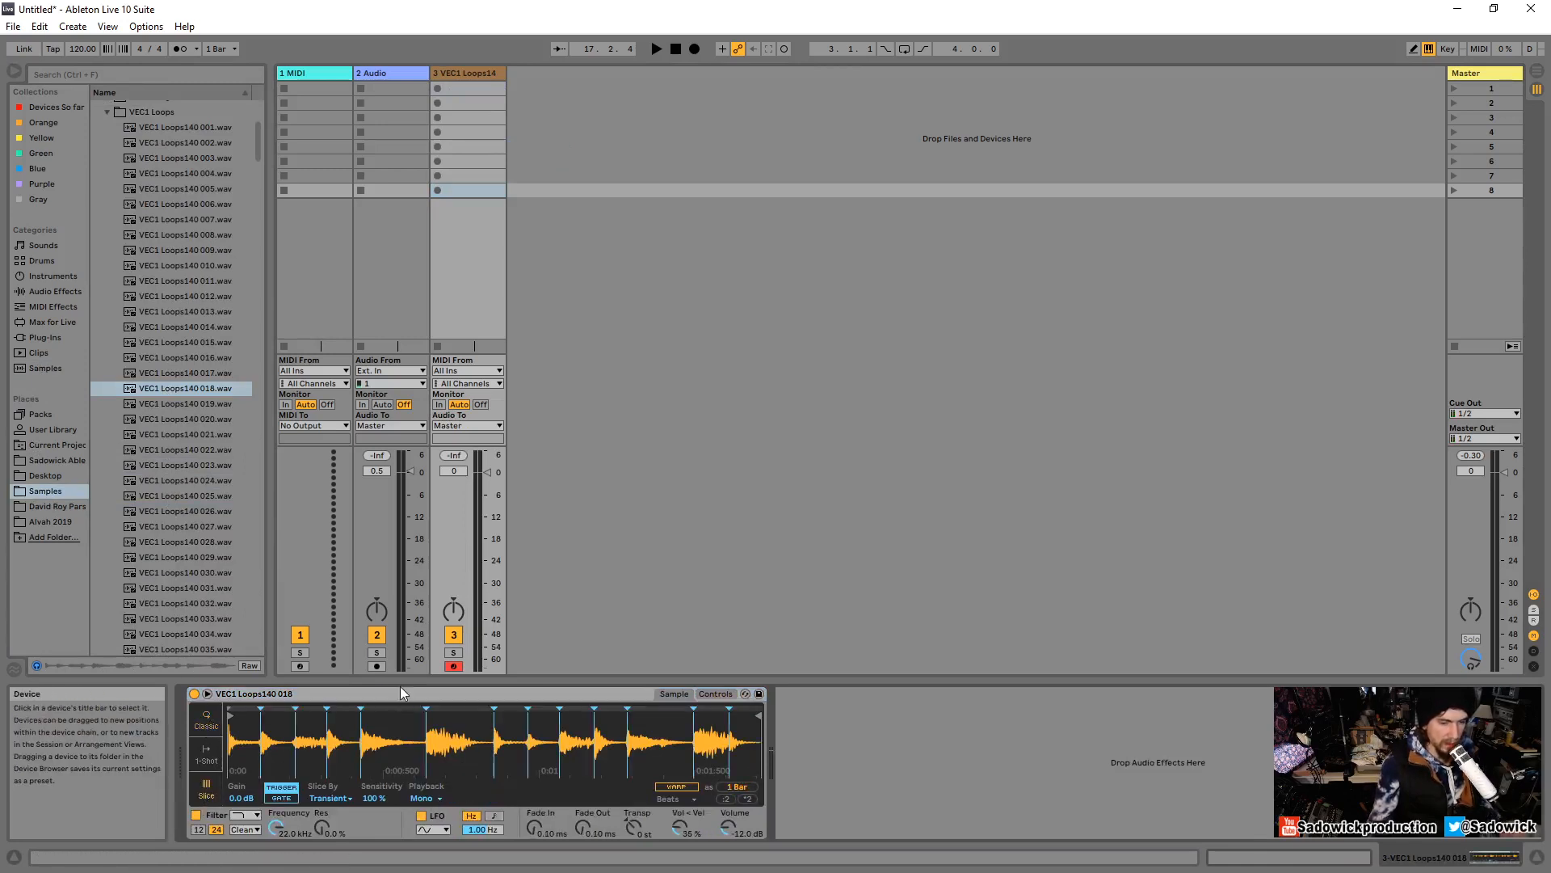
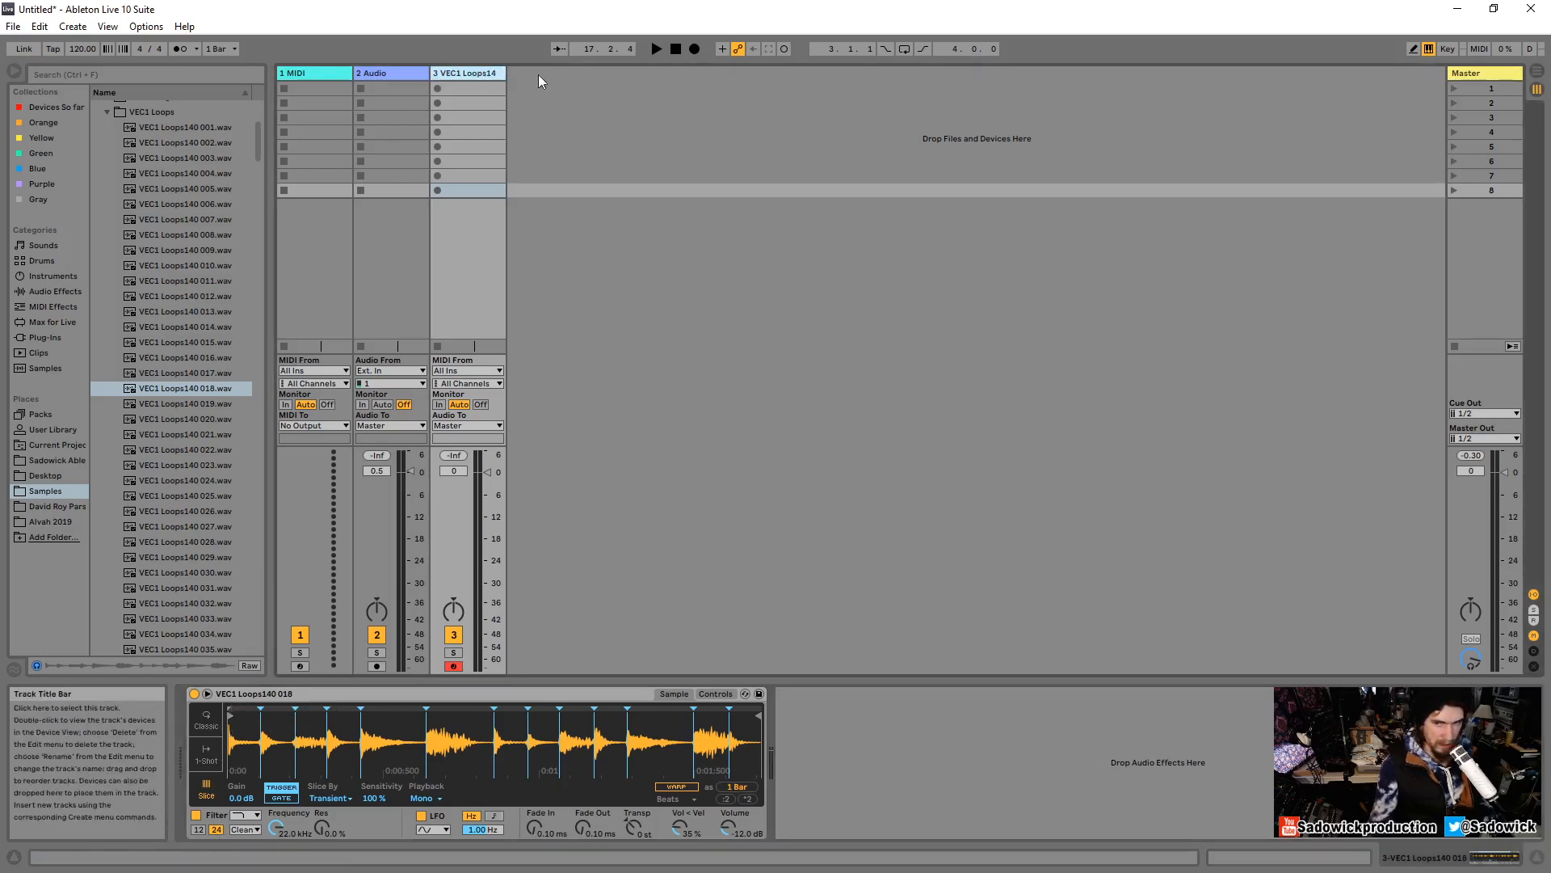
{"action": "left_click", "coordinate": [645, 308]}
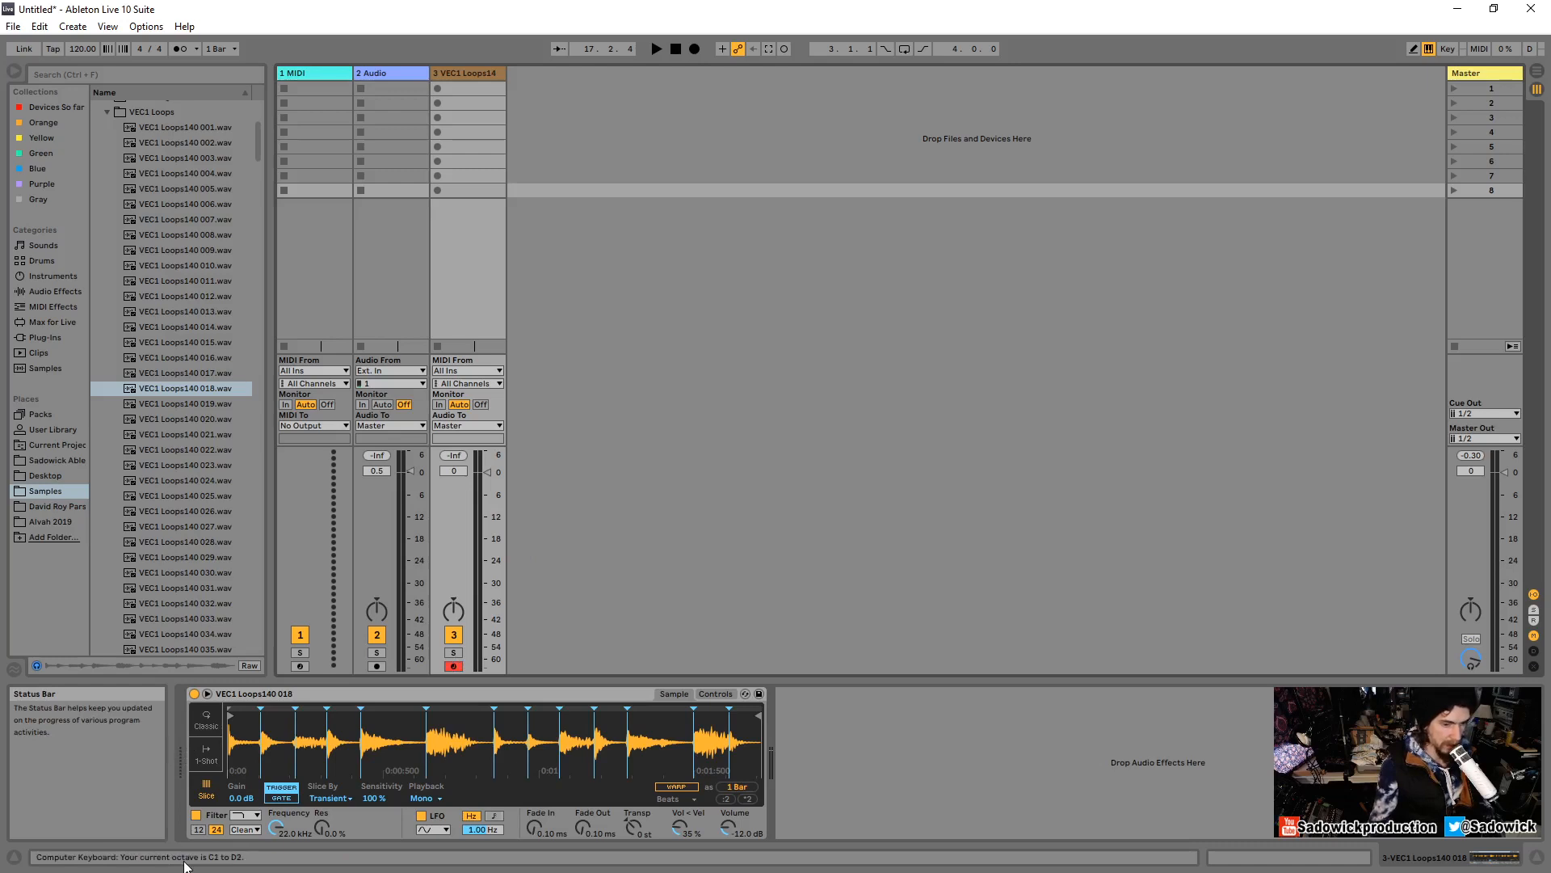
Audition the loop's slices by playing the notes C1, D1, E1 and F1.
{"action": "key", "text": "f"}
{"action": "key", "text": "f"}
{"action": "key", "text": "f"}
{"action": "key", "text": "f"}
{"action": "key", "text": "f"}
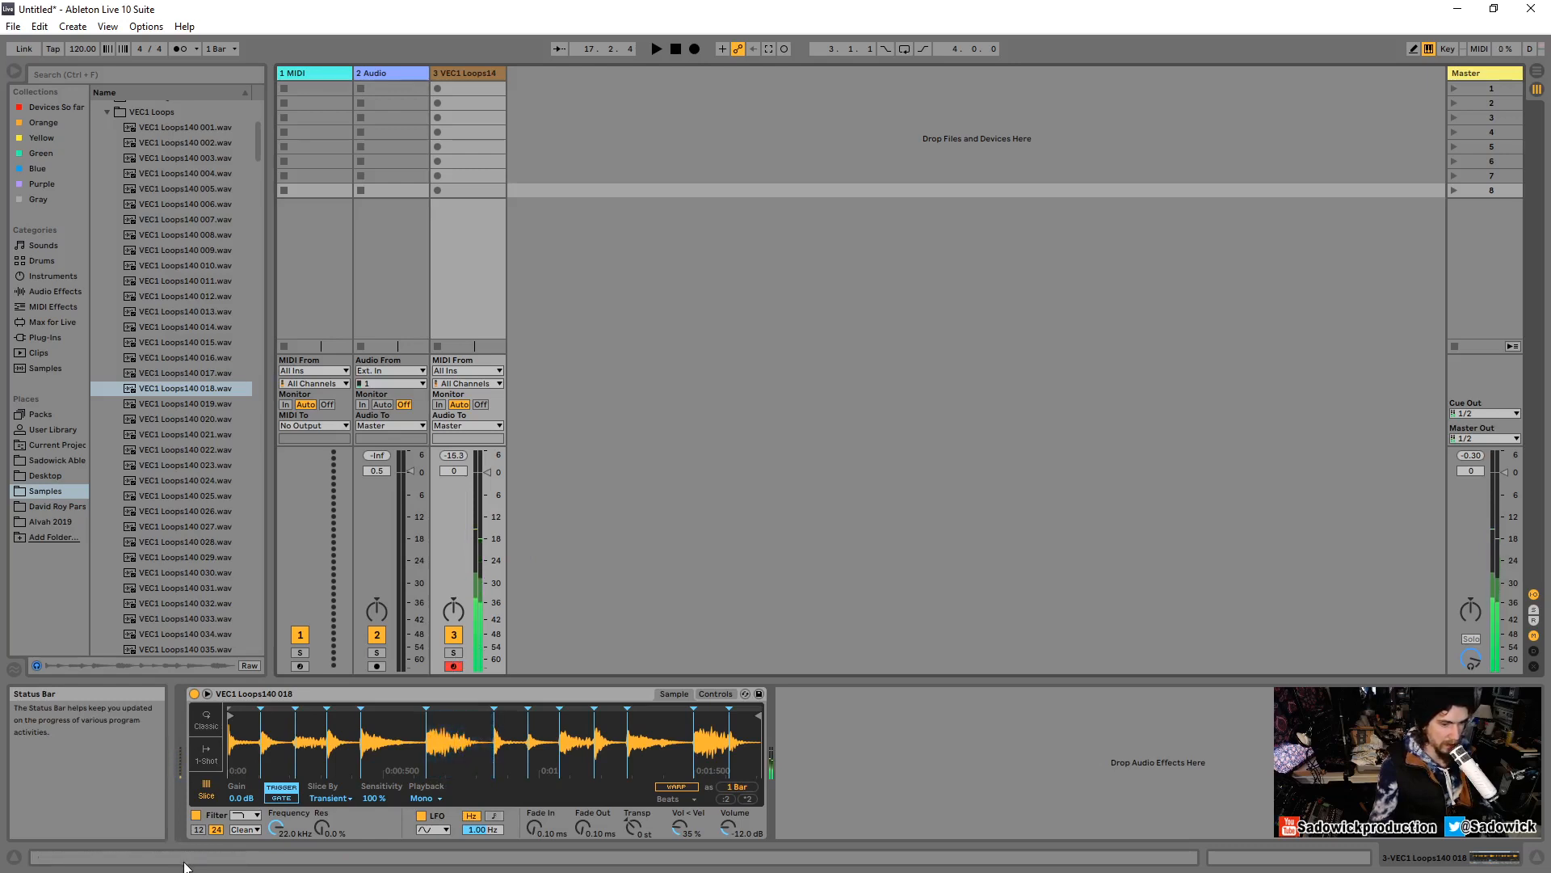
{"action": "key", "text": "a"}
{"action": "key", "text": "s"}
{"action": "key", "text": "d"}
{"action": "key", "text": "f"}
{"action": "key", "text": "f"}
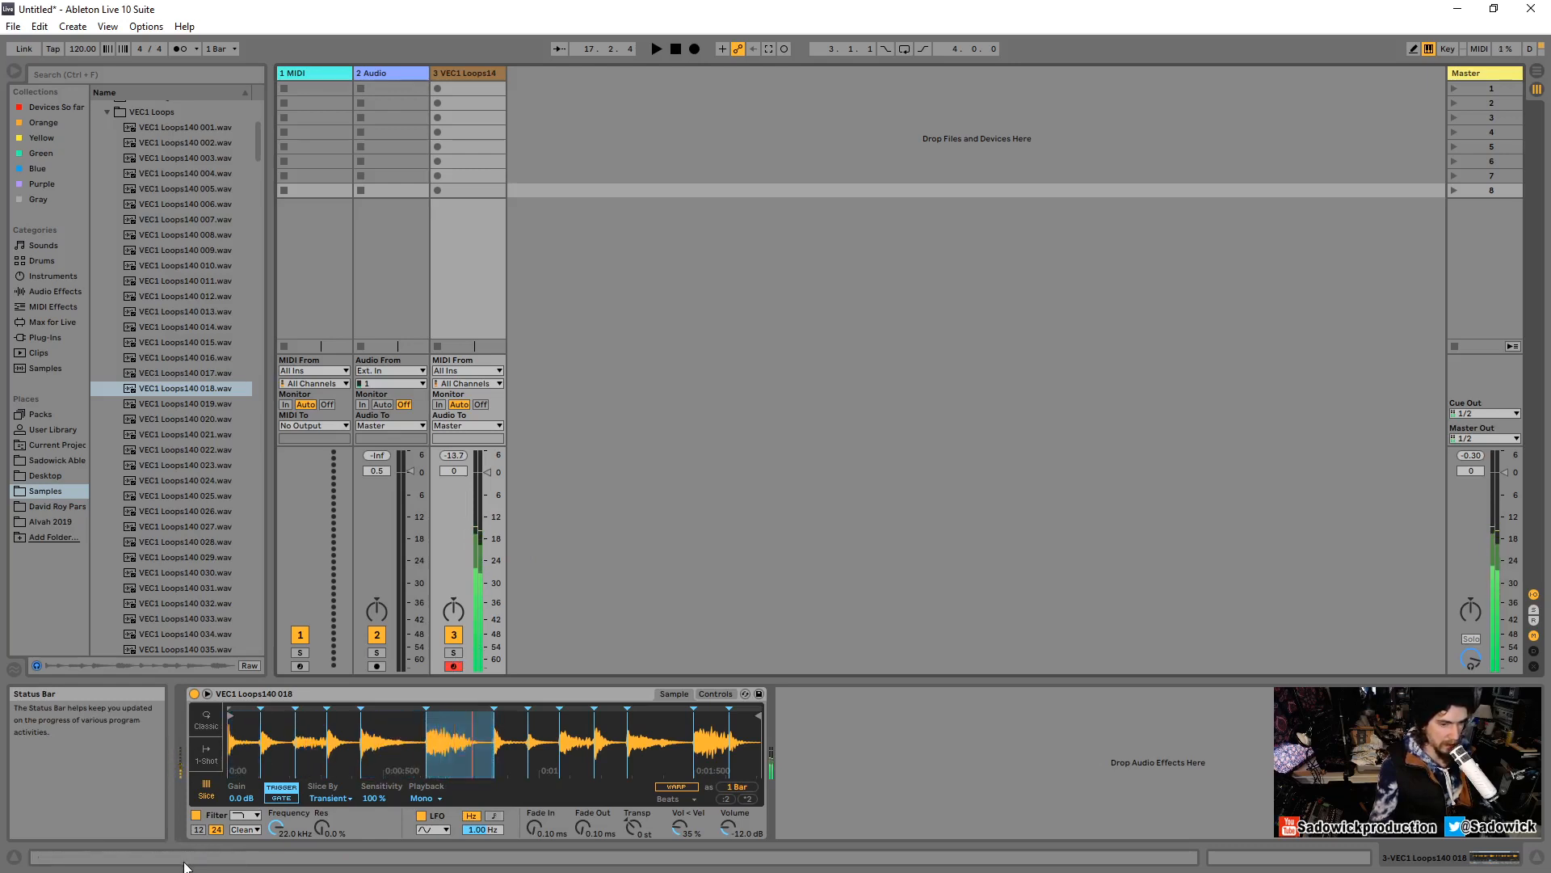
{"action": "key", "text": "a"}
{"action": "key", "text": "a"}
{"action": "key", "text": "s"}
{"action": "key", "text": "d"}
Raise Simpler's volume to 0.57 dB and play the slices on C1, D1, E1 and F1 in repeated patterns.
{"action": "left_click_drag", "start_coordinate": [727, 818], "coordinate": [728, 826]}
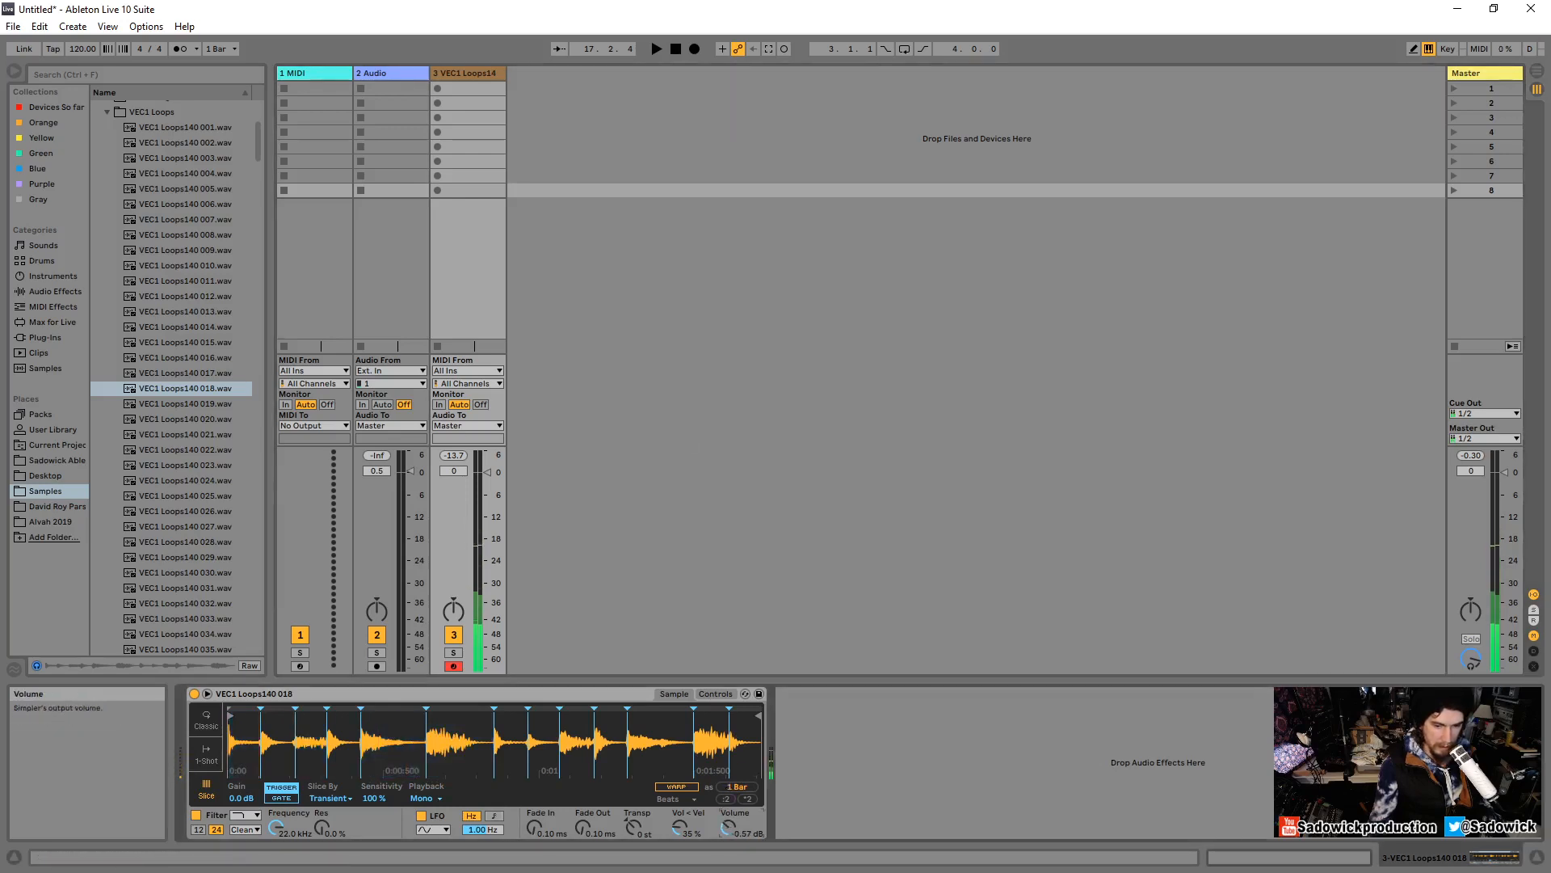
{"action": "key", "text": "a"}
{"action": "key", "text": "s"}
{"action": "key", "text": "d"}
{"action": "key", "text": "f"}
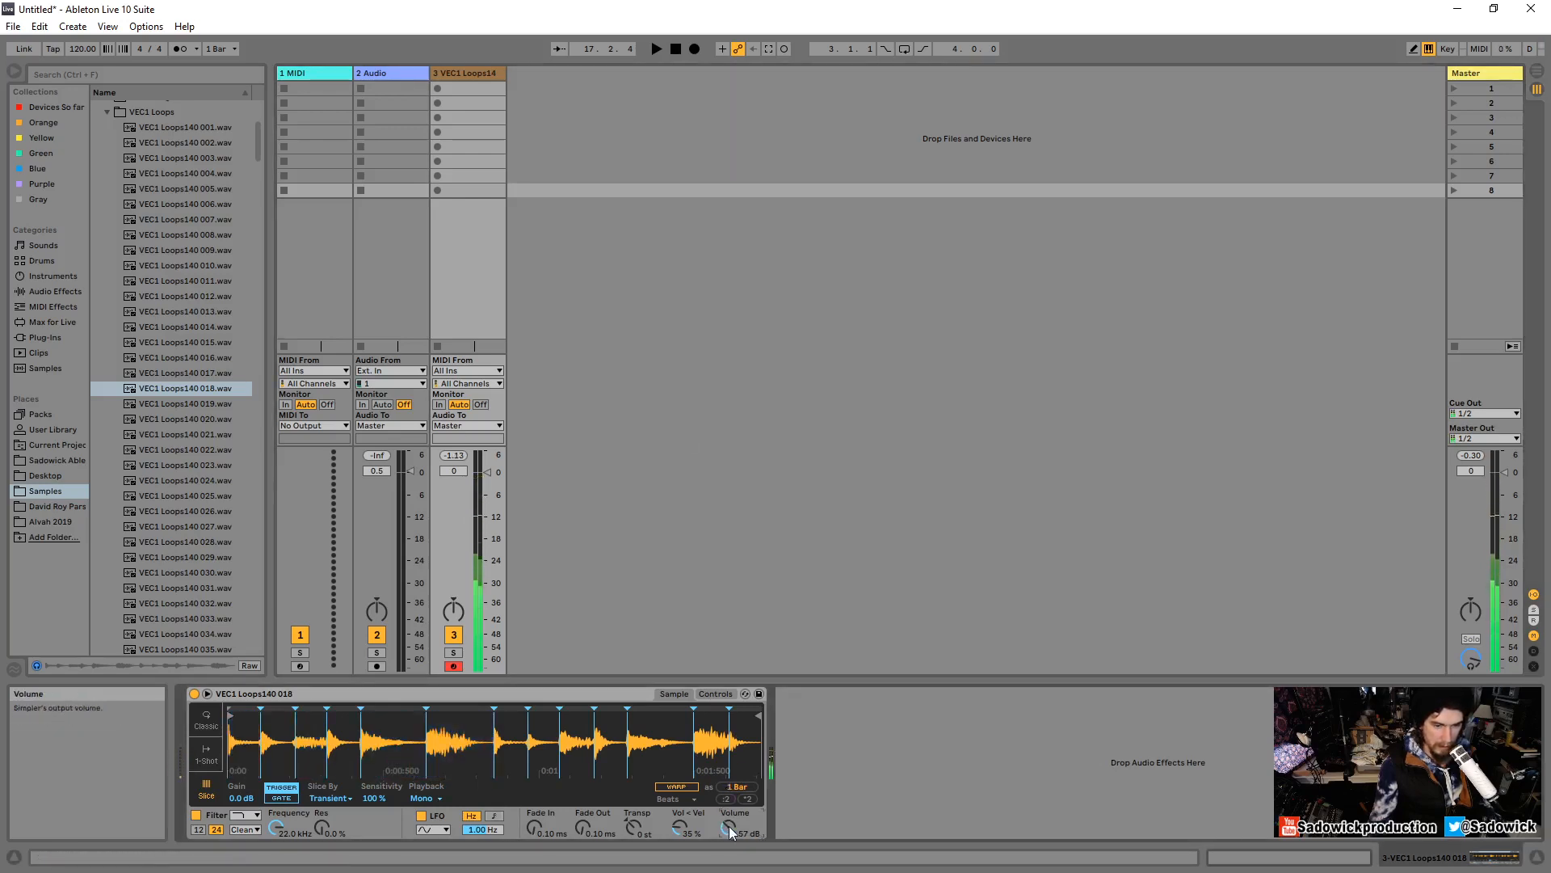
{"action": "key", "text": "a"}
{"action": "key", "text": "s"}
{"action": "key", "text": "d"}
{"action": "key", "text": "a"}
{"action": "key", "text": "s"}
{"action": "key", "text": "d"}
{"action": "key", "text": "a"}
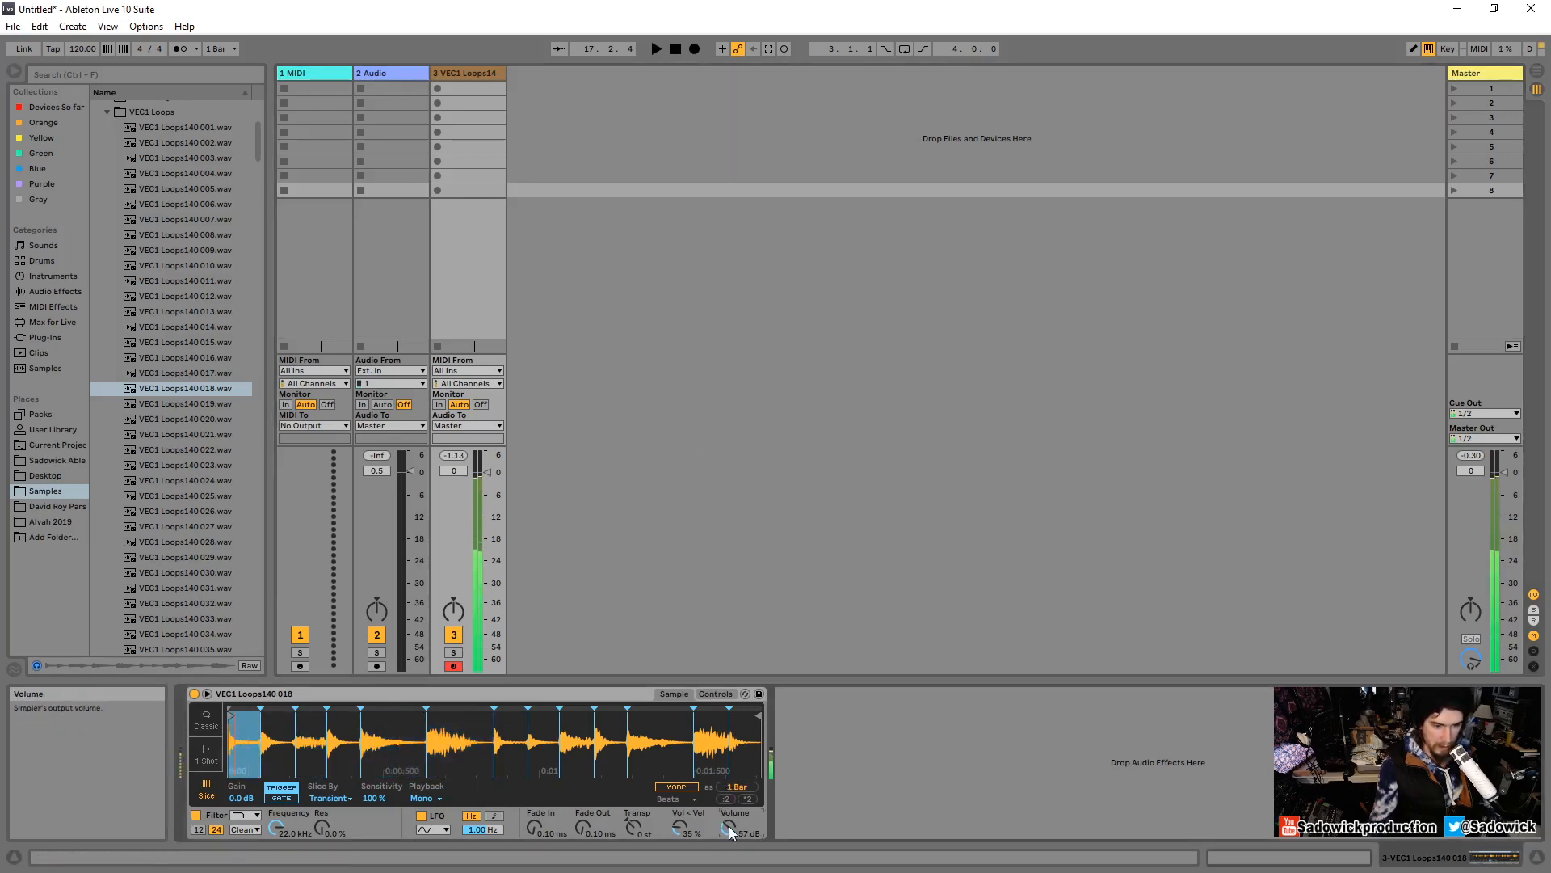
{"action": "key", "text": "s"}
{"action": "key", "text": "d"}
{"action": "key", "text": "a"}
{"action": "key", "text": "s"}
{"action": "key", "text": "d"}
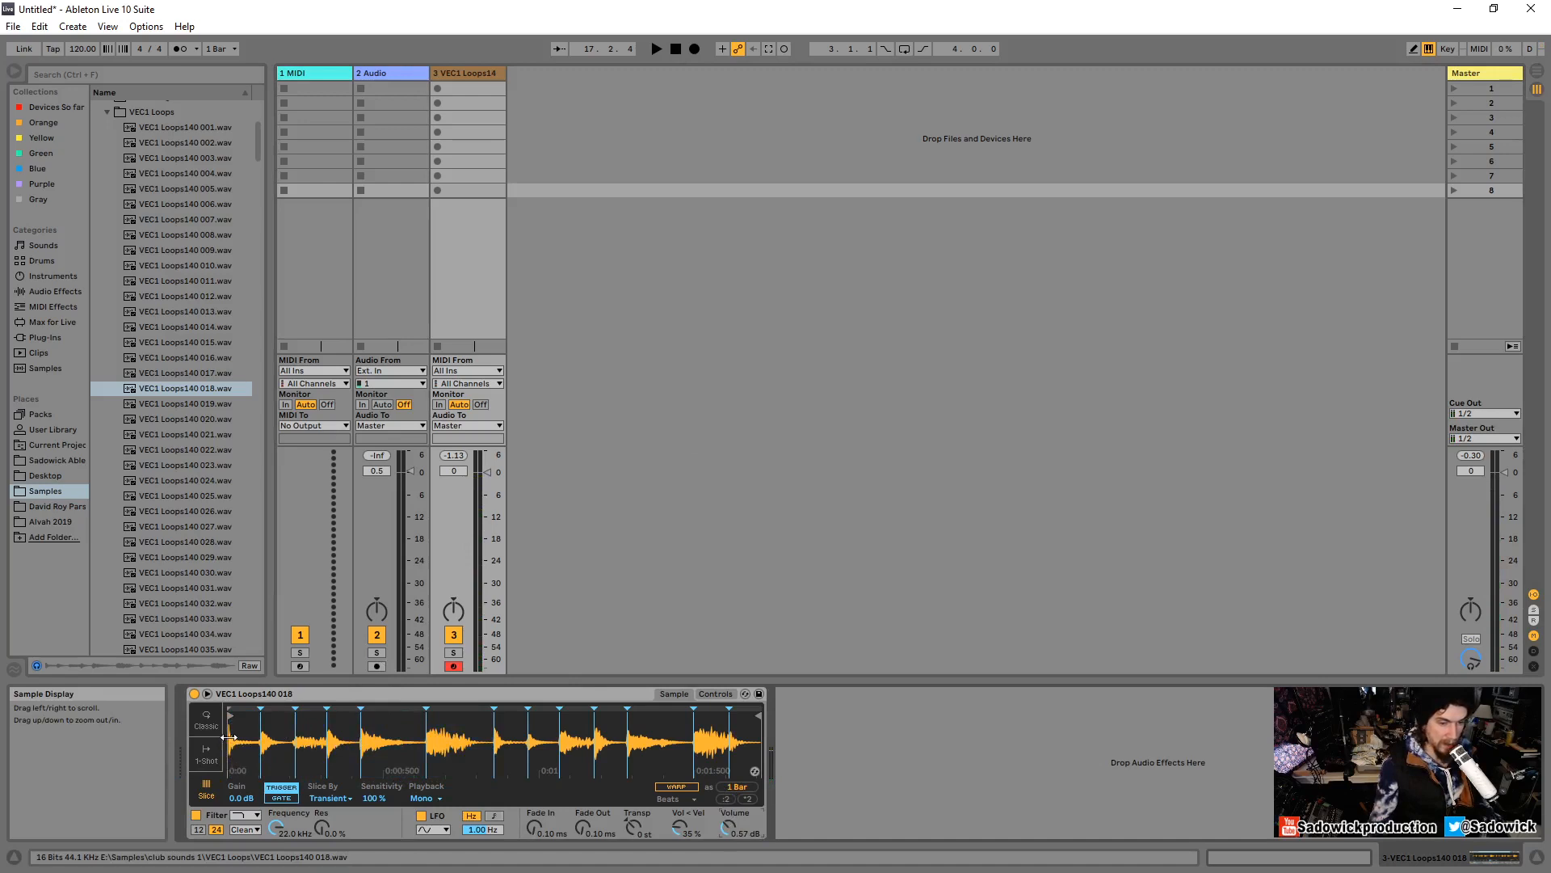
Shift the third slice's start marker slightly closer to its transient in the magnified waveform.
{"action": "left_click_drag", "start_coordinate": [244, 737], "coordinate": [244, 826]}
{"action": "left_click_drag", "start_coordinate": [406, 713], "coordinate": [408, 714]}
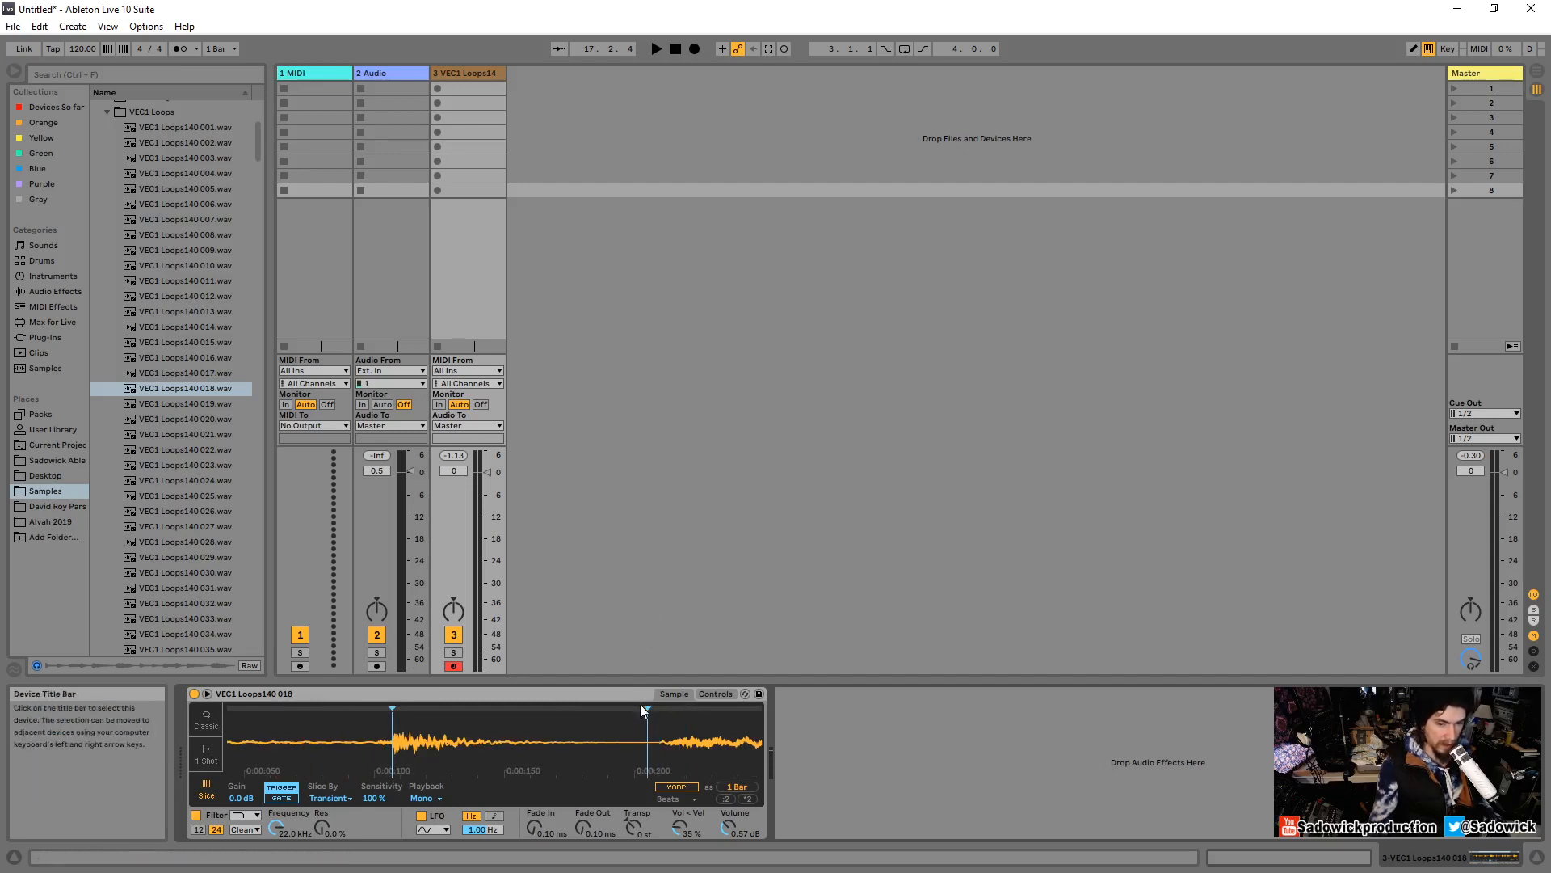
{"action": "left_click_drag", "start_coordinate": [648, 707], "coordinate": [663, 707]}
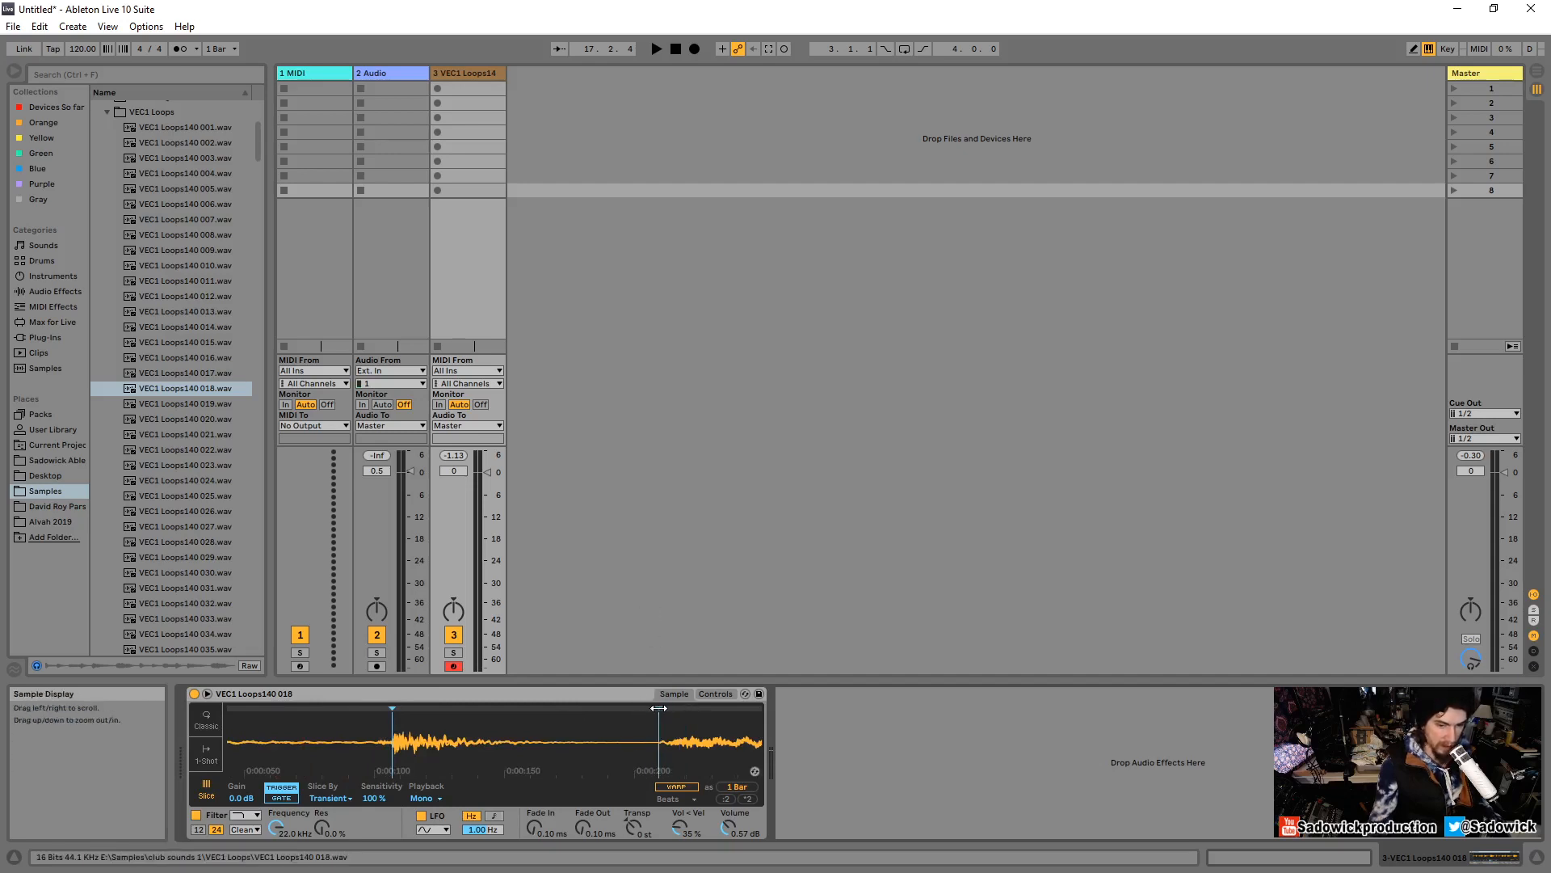
Examine the second and fifth slice markers against their transients in Simpler's expanded sample display, and return to the compact view.
{"action": "left_click", "coordinate": [206, 694]}
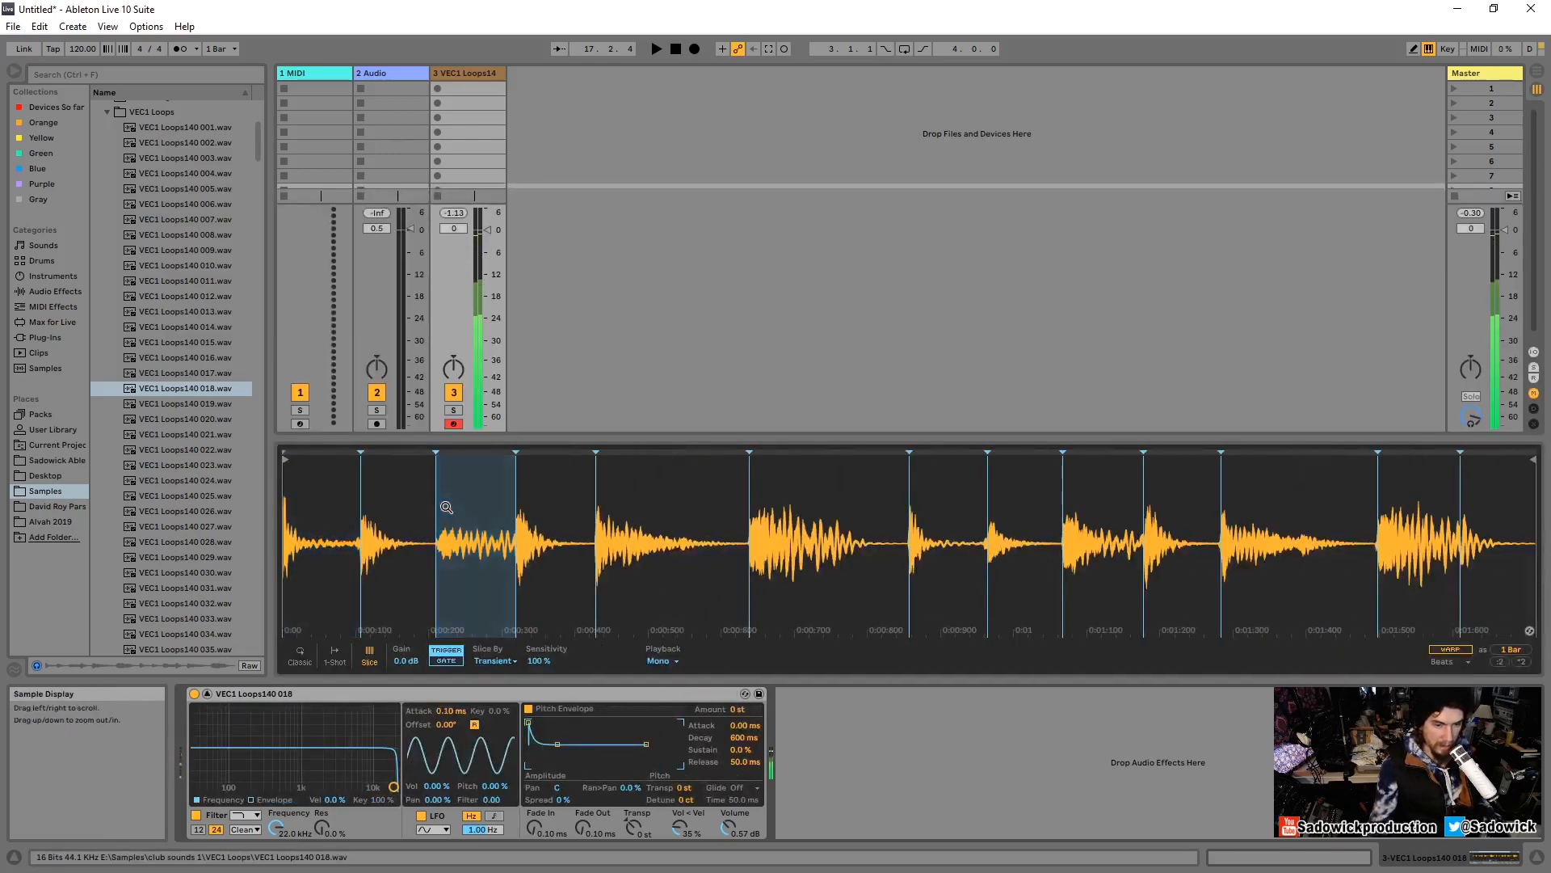
{"action": "left_click_drag", "start_coordinate": [395, 507], "coordinate": [955, 587]}
{"action": "left_click_drag", "start_coordinate": [748, 499], "coordinate": [748, 549]}
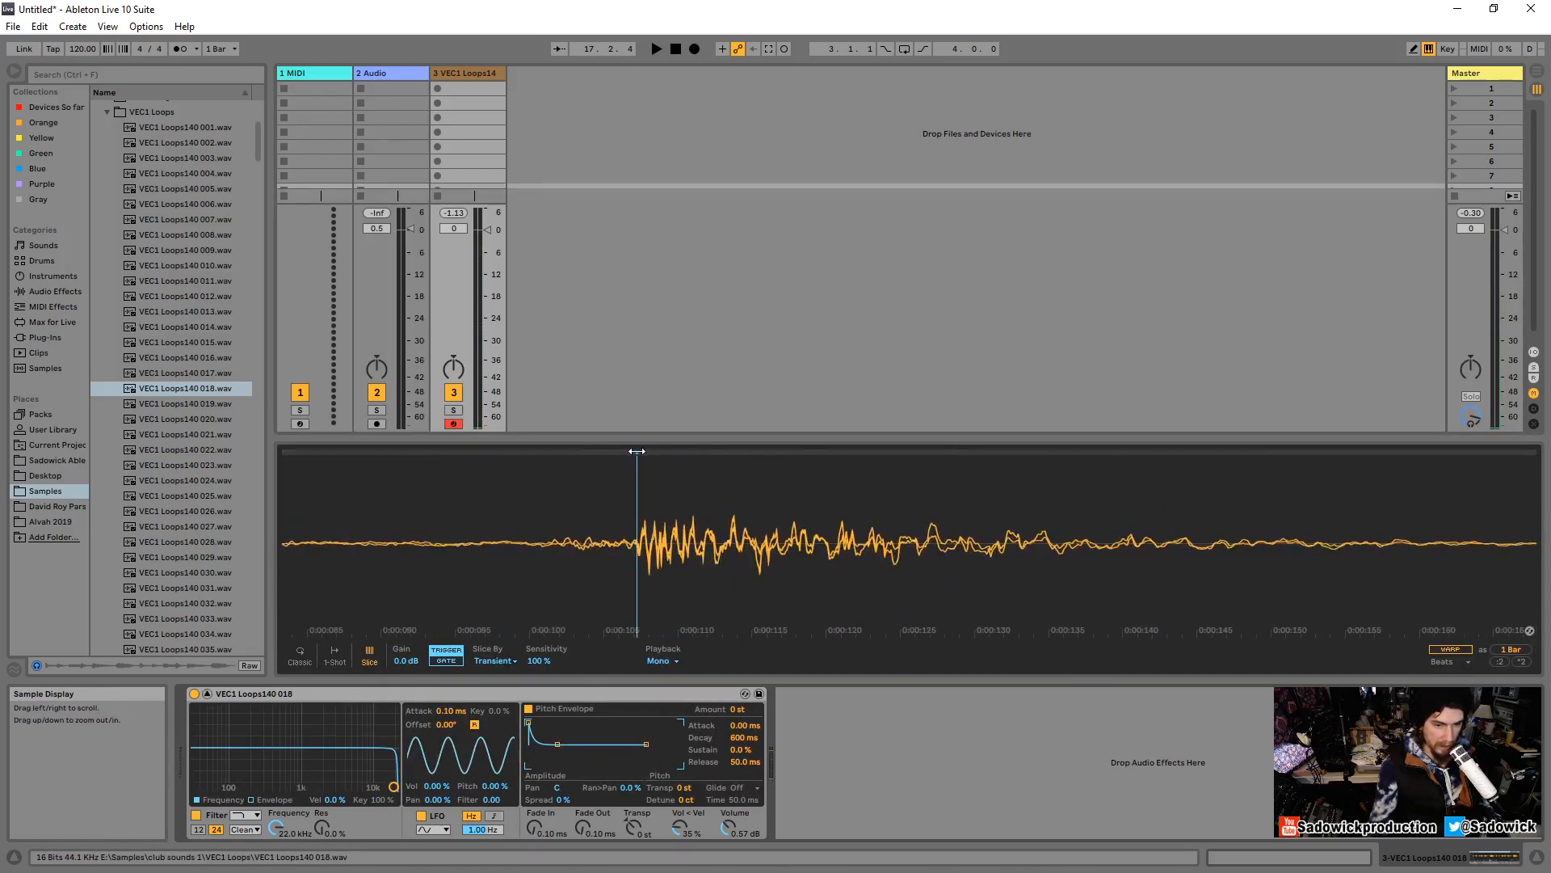
{"action": "left_click_drag", "start_coordinate": [636, 451], "coordinate": [637, 380]}
{"action": "mouse_move", "coordinate": [594, 493]}
{"action": "left_mouse_down"}
{"action": "mouse_move", "coordinate": [579, 566]}
{"action": "mouse_move", "coordinate": [598, 649]}
{"action": "left_mouse_up"}
{"action": "left_click_drag", "start_coordinate": [612, 485], "coordinate": [1190, 485]}
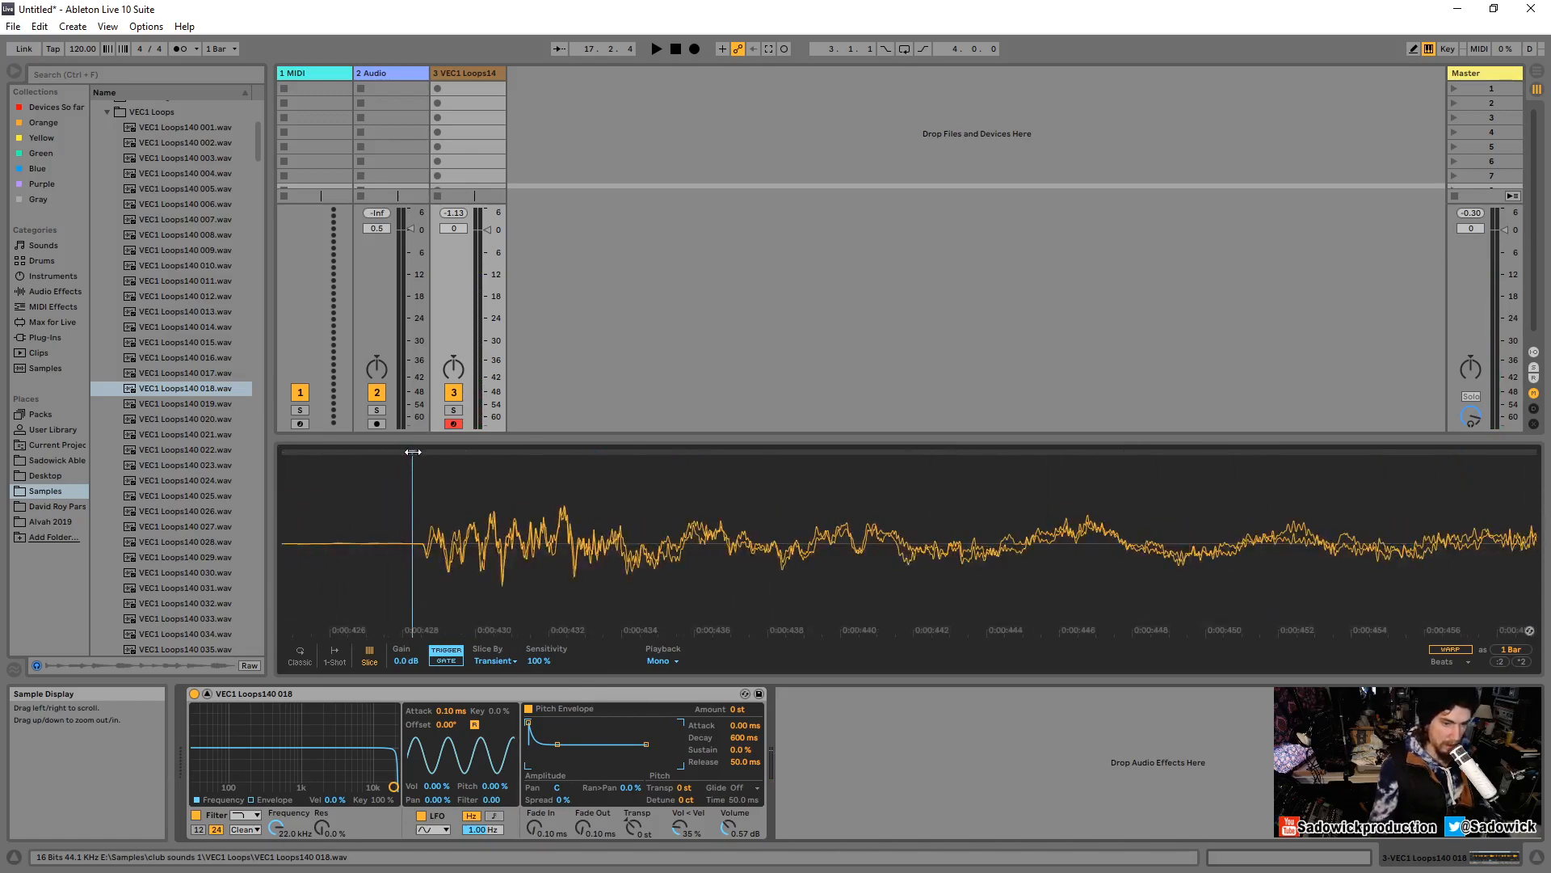
{"action": "left_click_drag", "start_coordinate": [582, 563], "coordinate": [606, 606]}
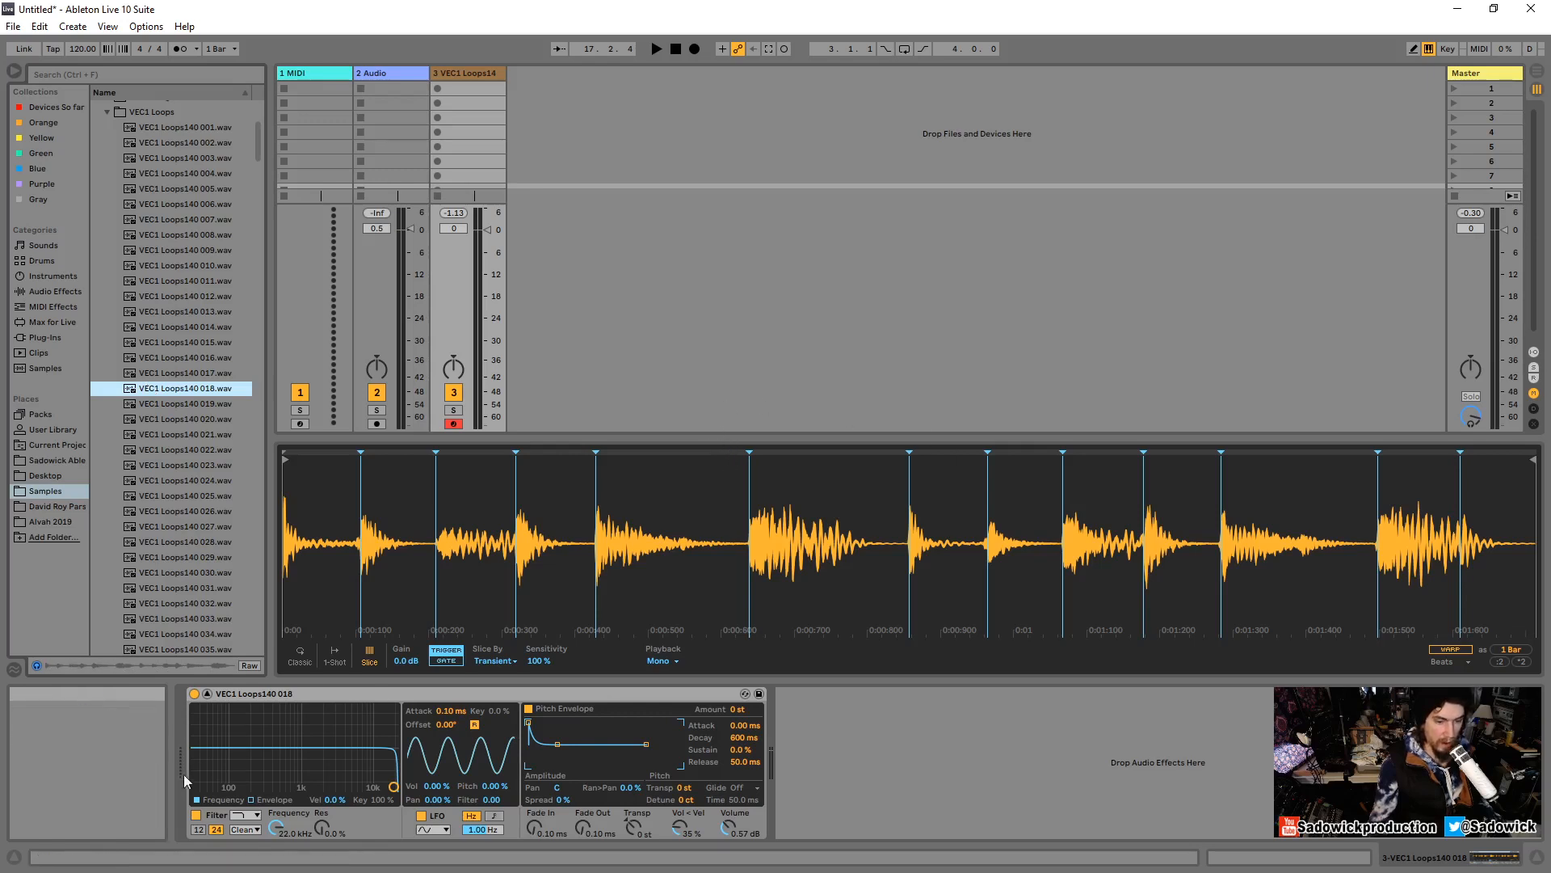
{"action": "left_click", "coordinate": [207, 694]}
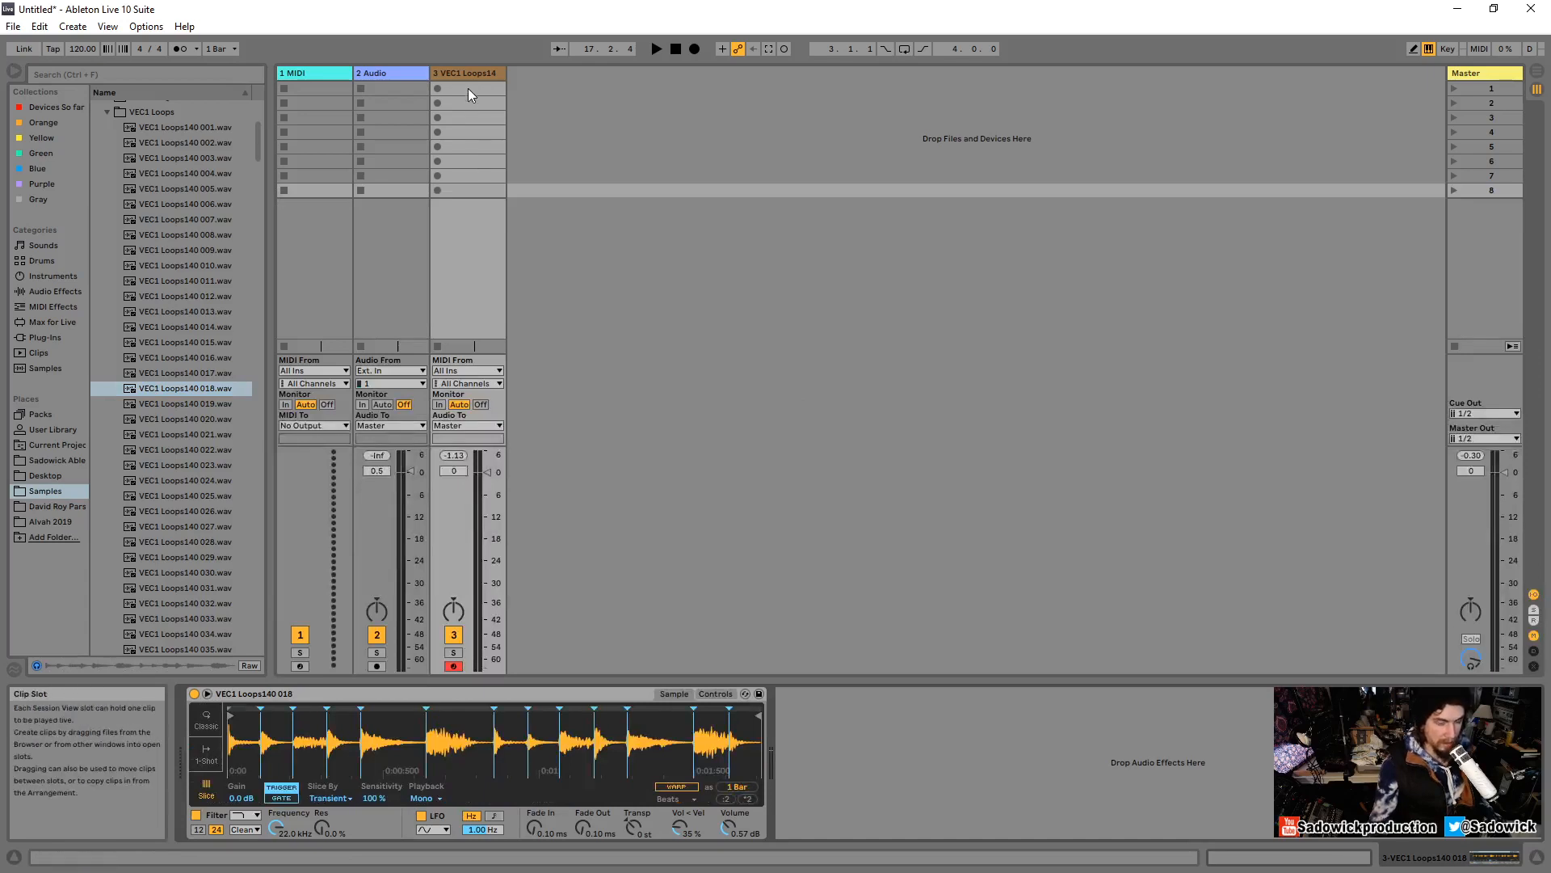
Set the tempo to 127 BPM and create an empty one-bar MIDI clip in the VEC1 Loops track's first slot, showing its C1 octave.
{"action": "left_click_drag", "start_coordinate": [83, 48], "coordinate": [83, 40]}
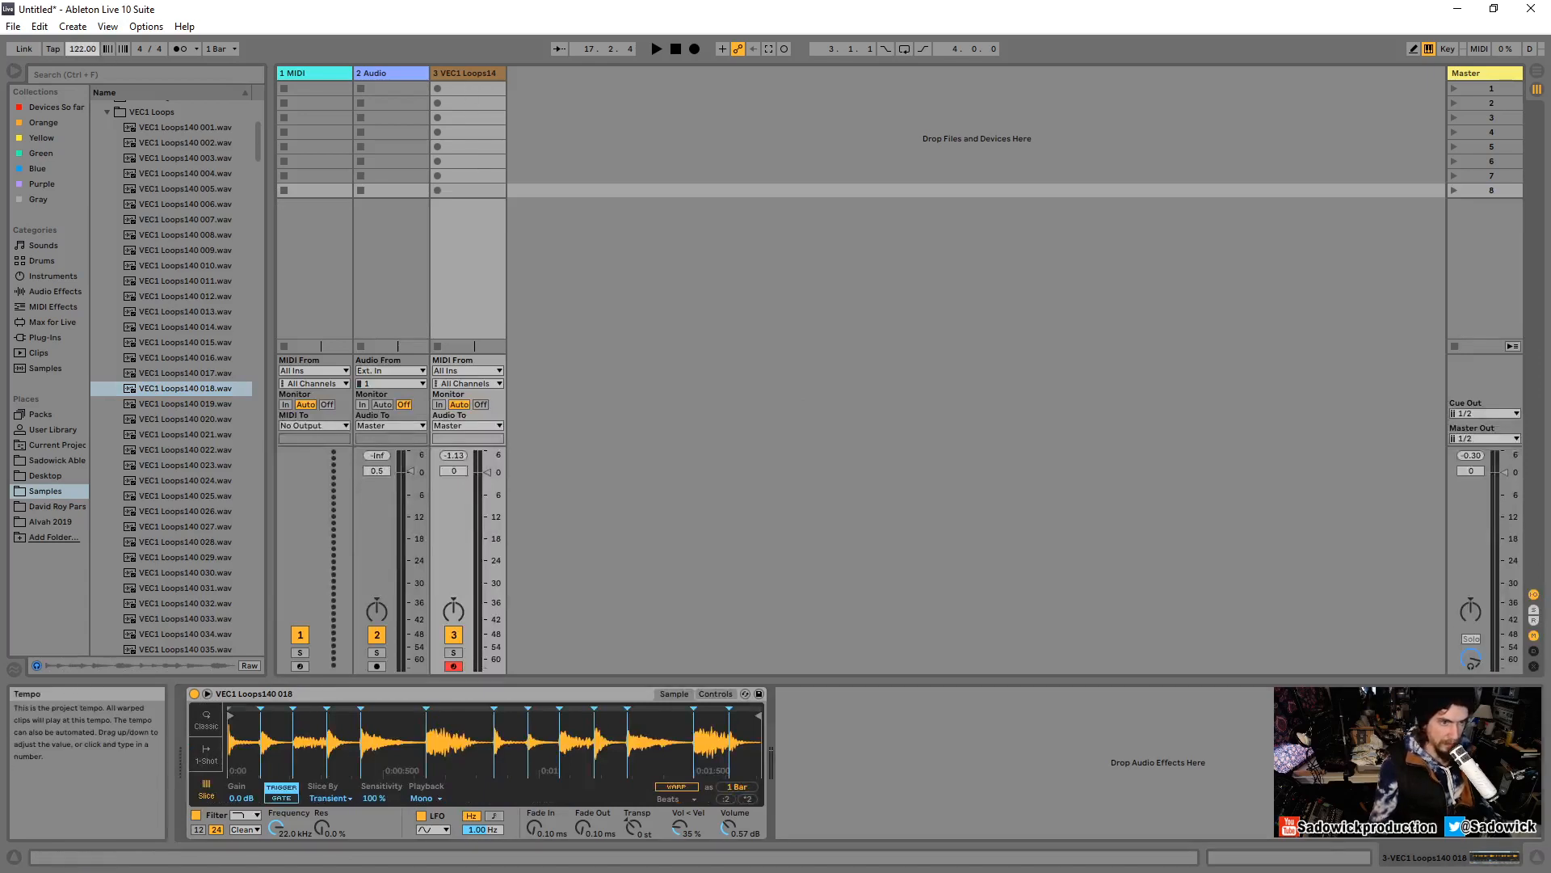
{"action": "double_click", "coordinate": [490, 90]}
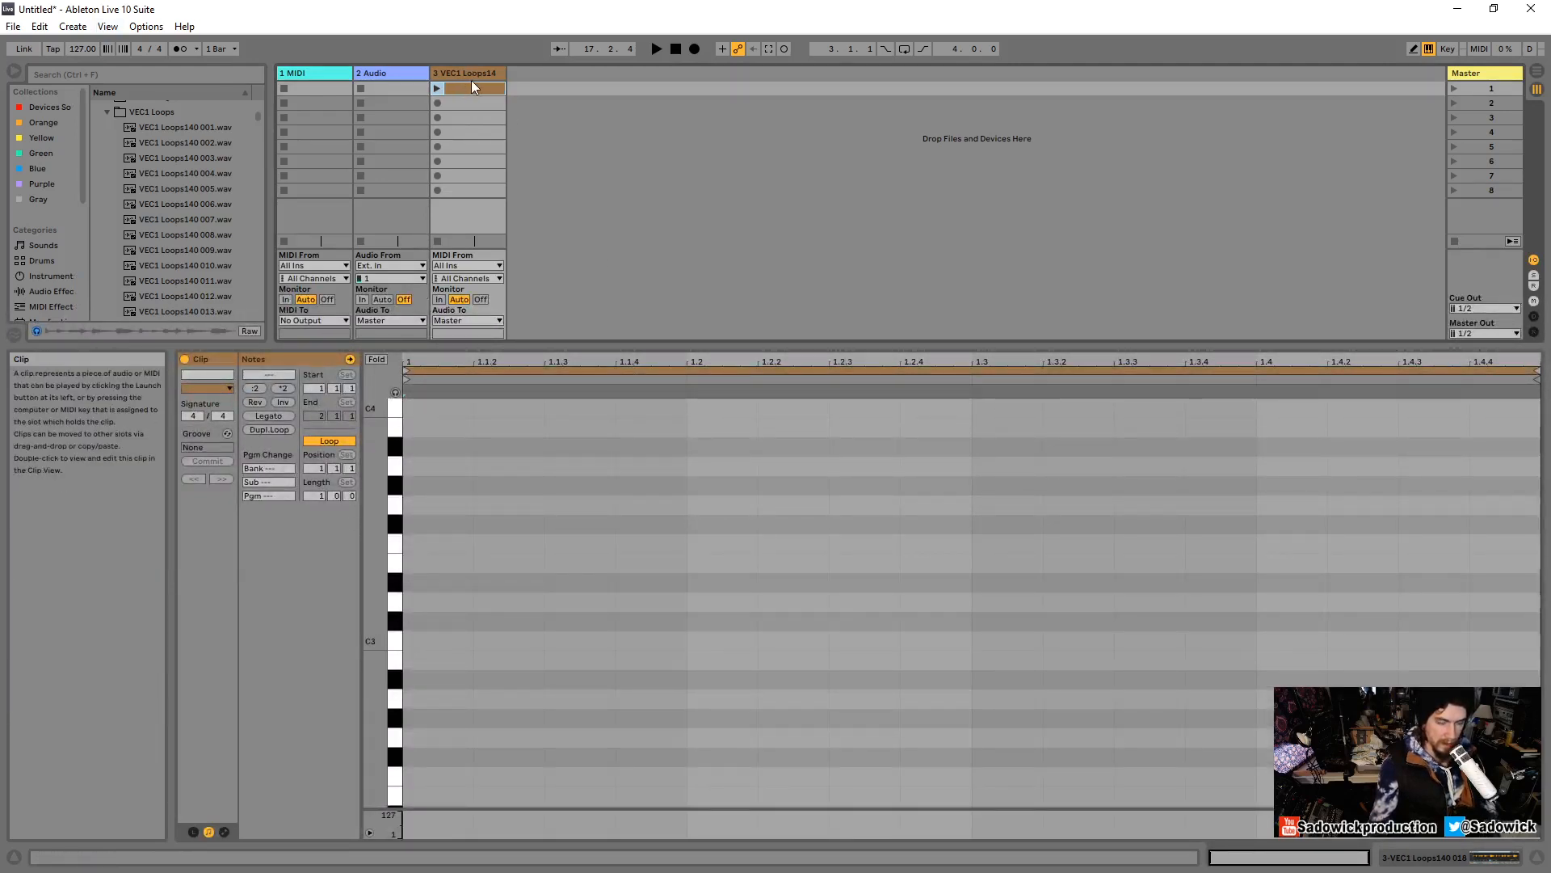
{"action": "key", "text": "Delete"}
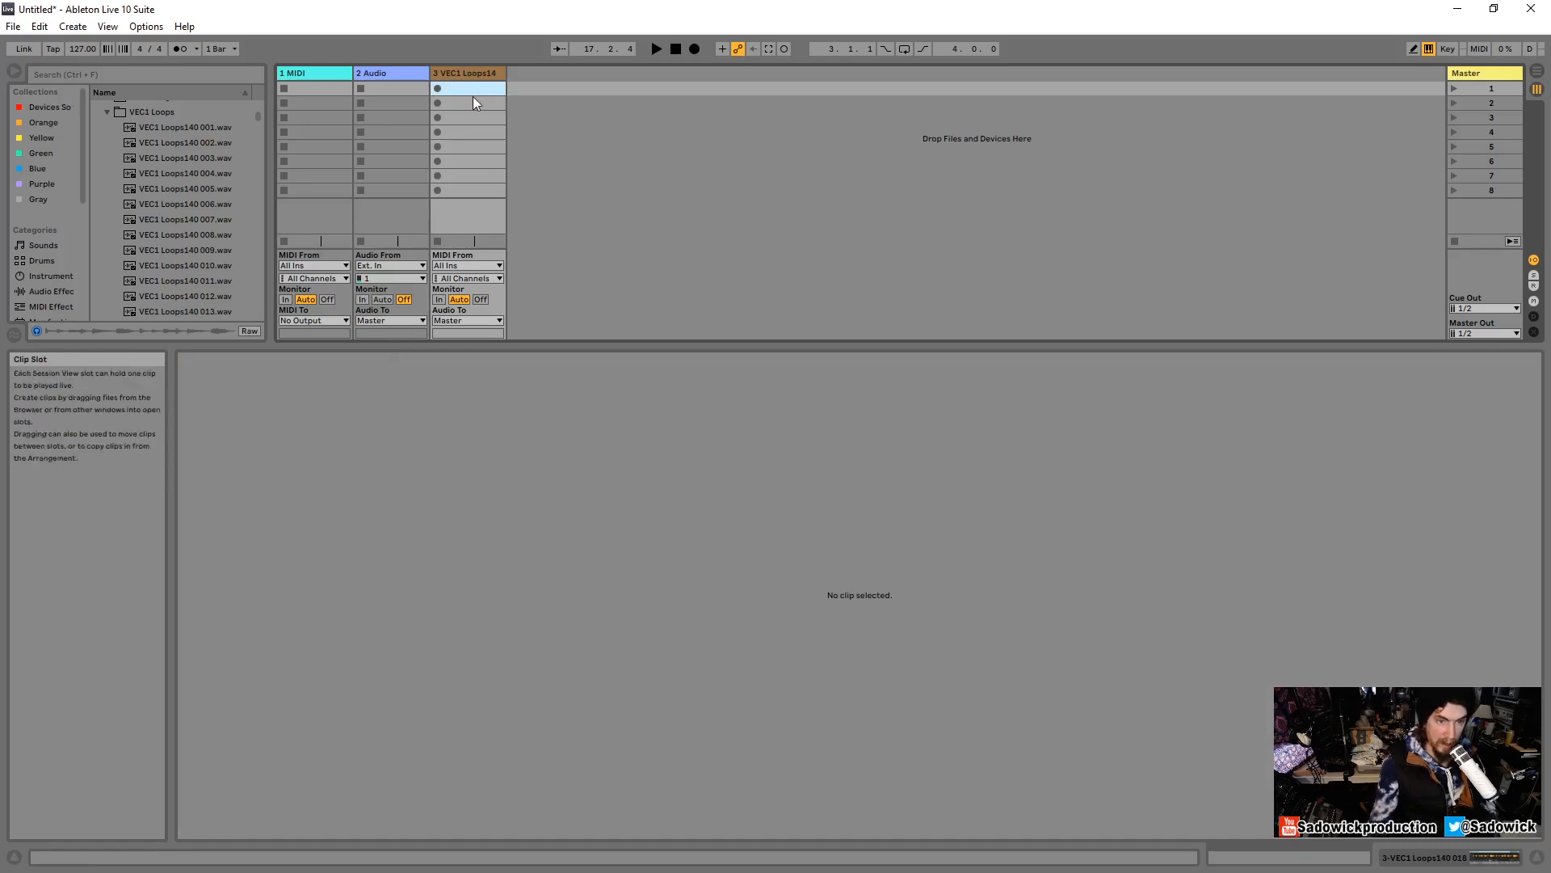
{"action": "double_click", "coordinate": [472, 90]}
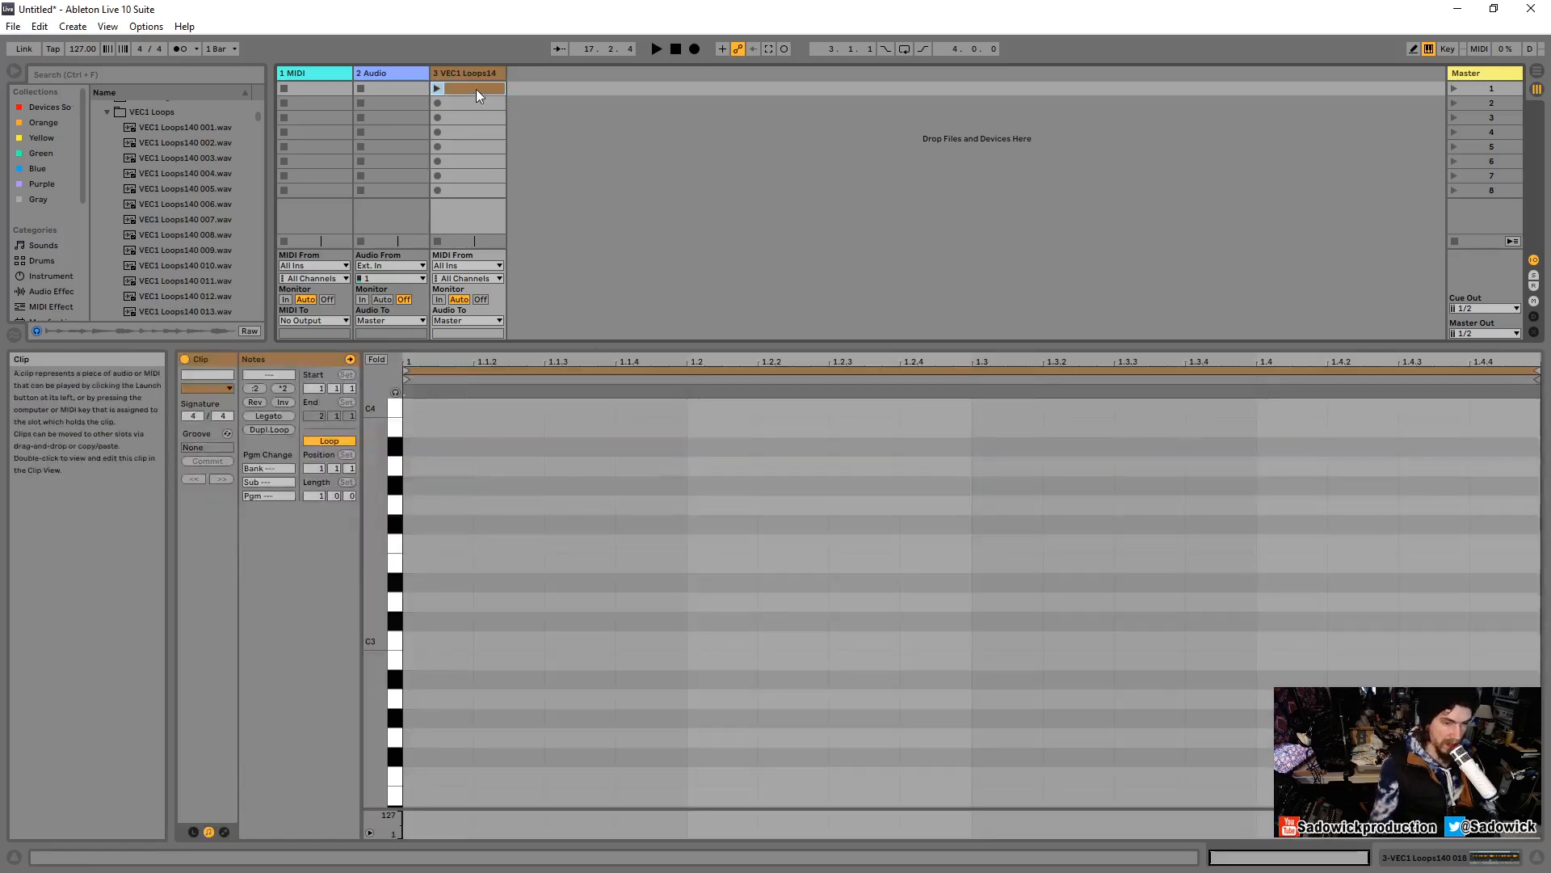
{"action": "scroll", "coordinate": [402, 646], "scroll_direction": "down", "scroll_amount": 4}
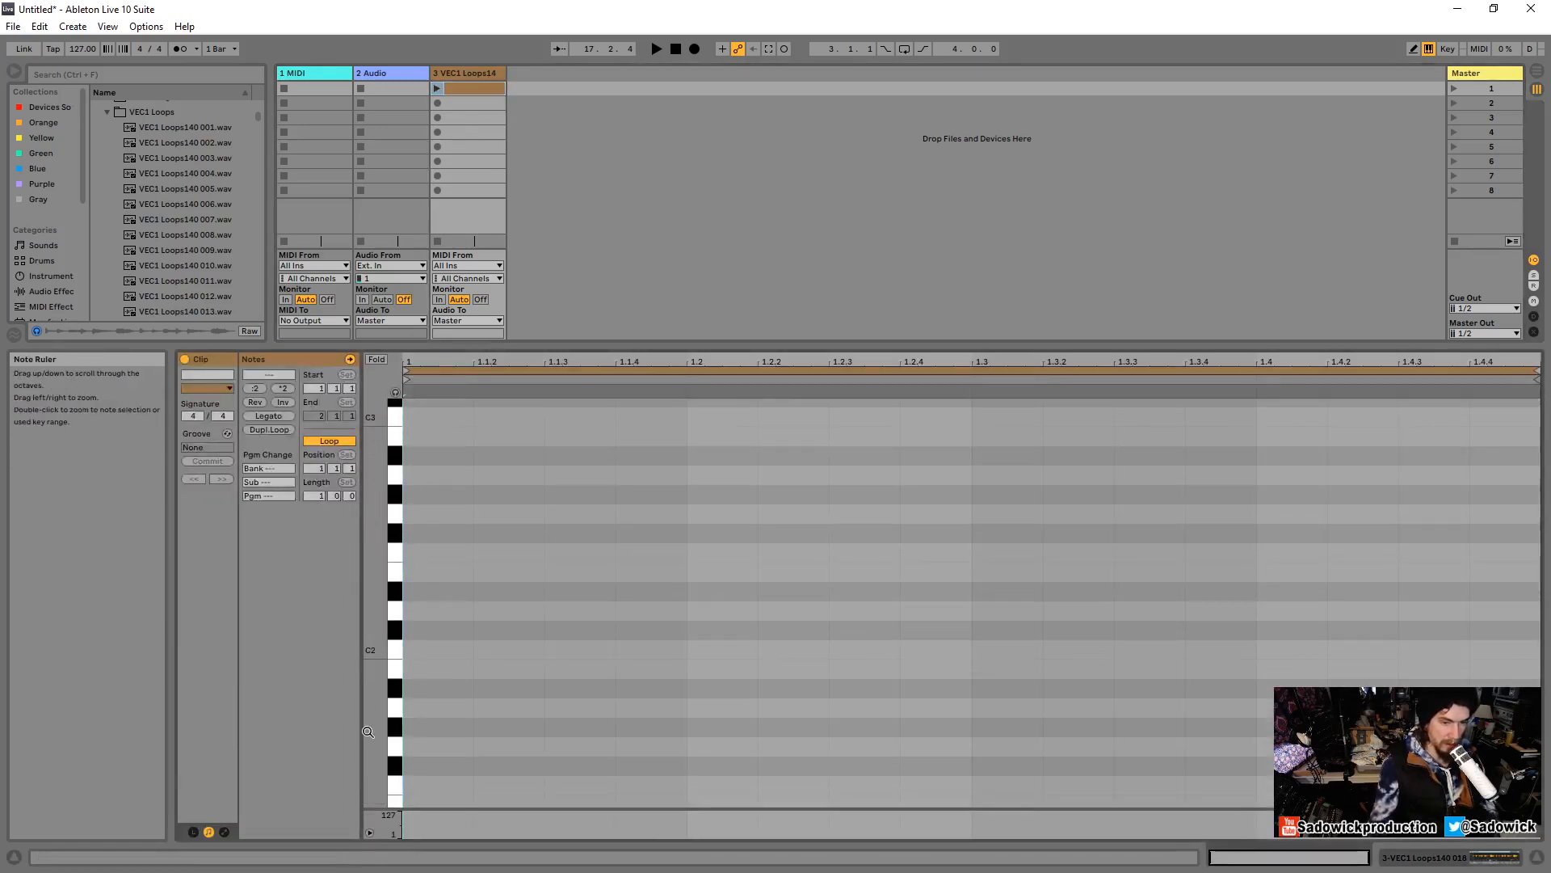
{"action": "scroll", "coordinate": [397, 723], "scroll_direction": "down", "scroll_amount": 4}
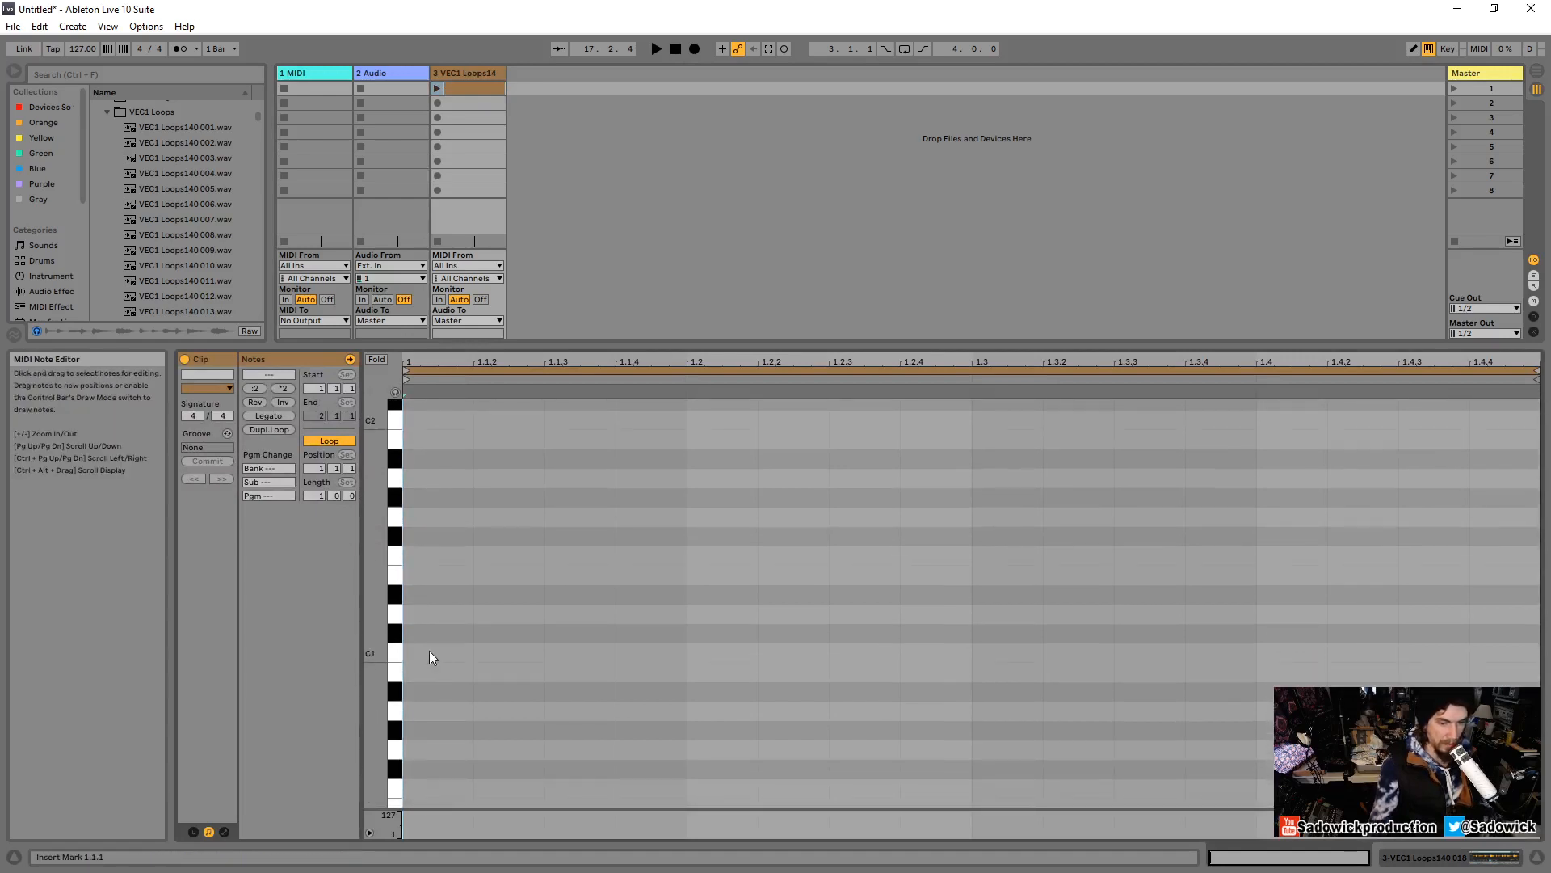
Add sixteenth-length C1 notes on all four beats of the one-bar clip and play the clip.
{"action": "double_click", "coordinate": [432, 654]}
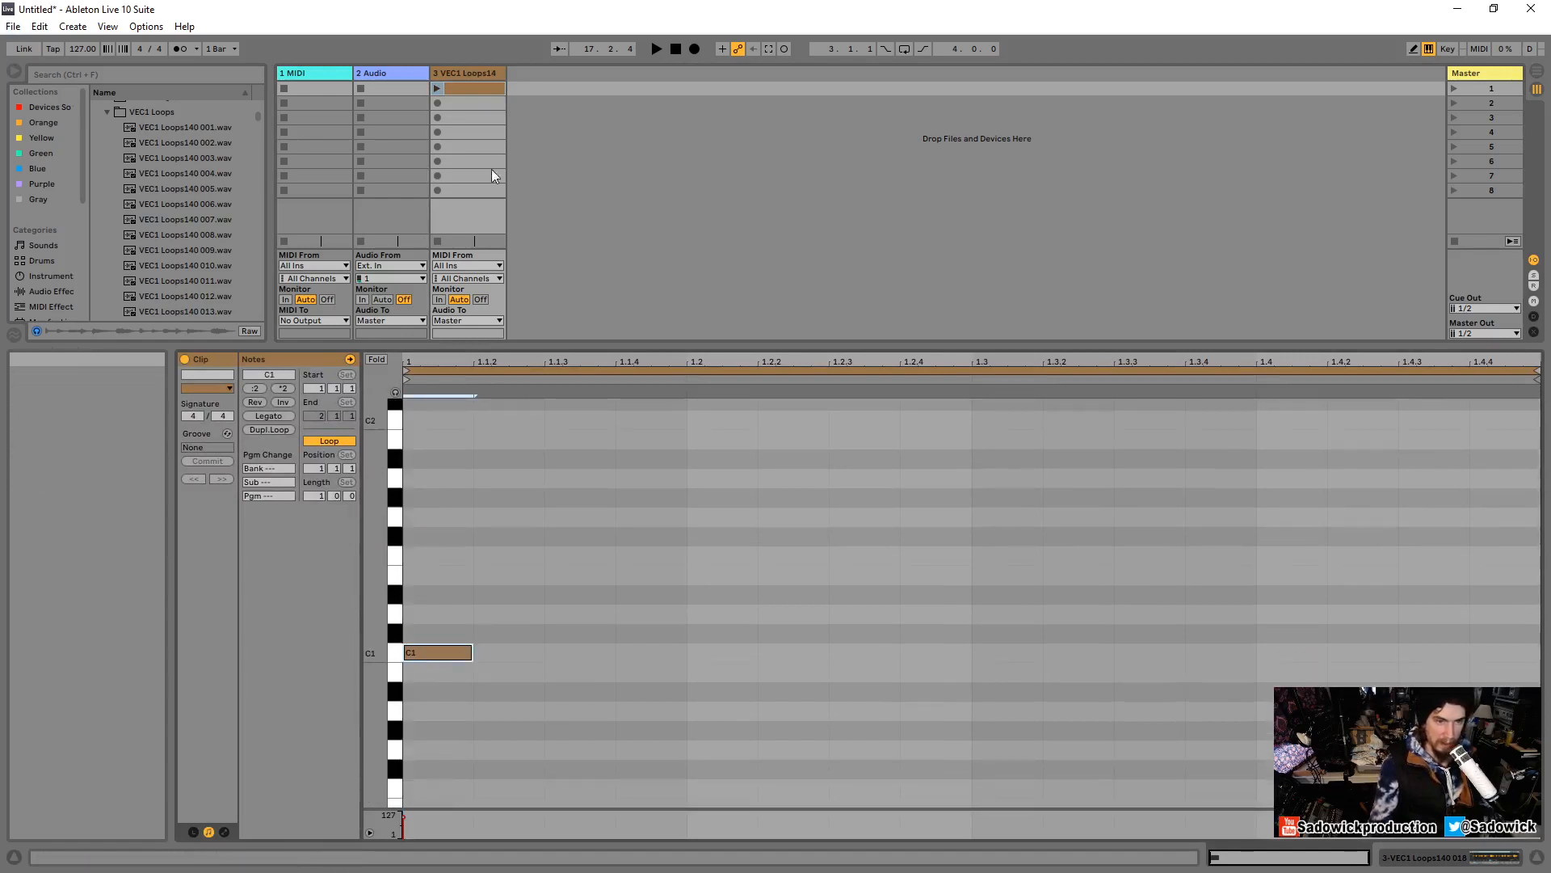
{"action": "key", "text": "space"}
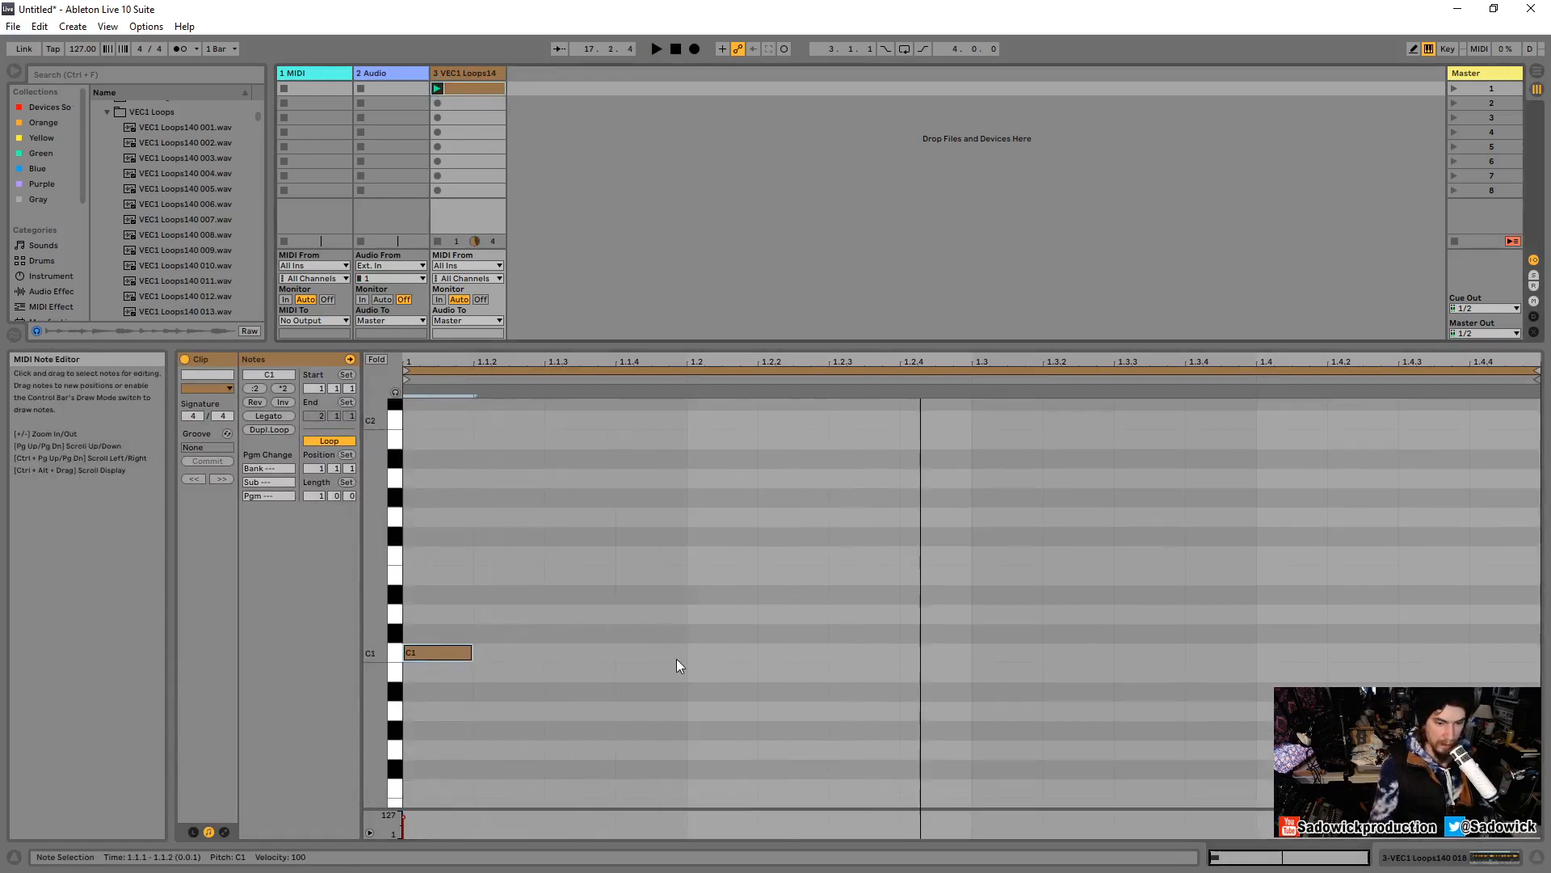
{"action": "double_click", "coordinate": [706, 652]}
{"action": "double_click", "coordinate": [1004, 652]}
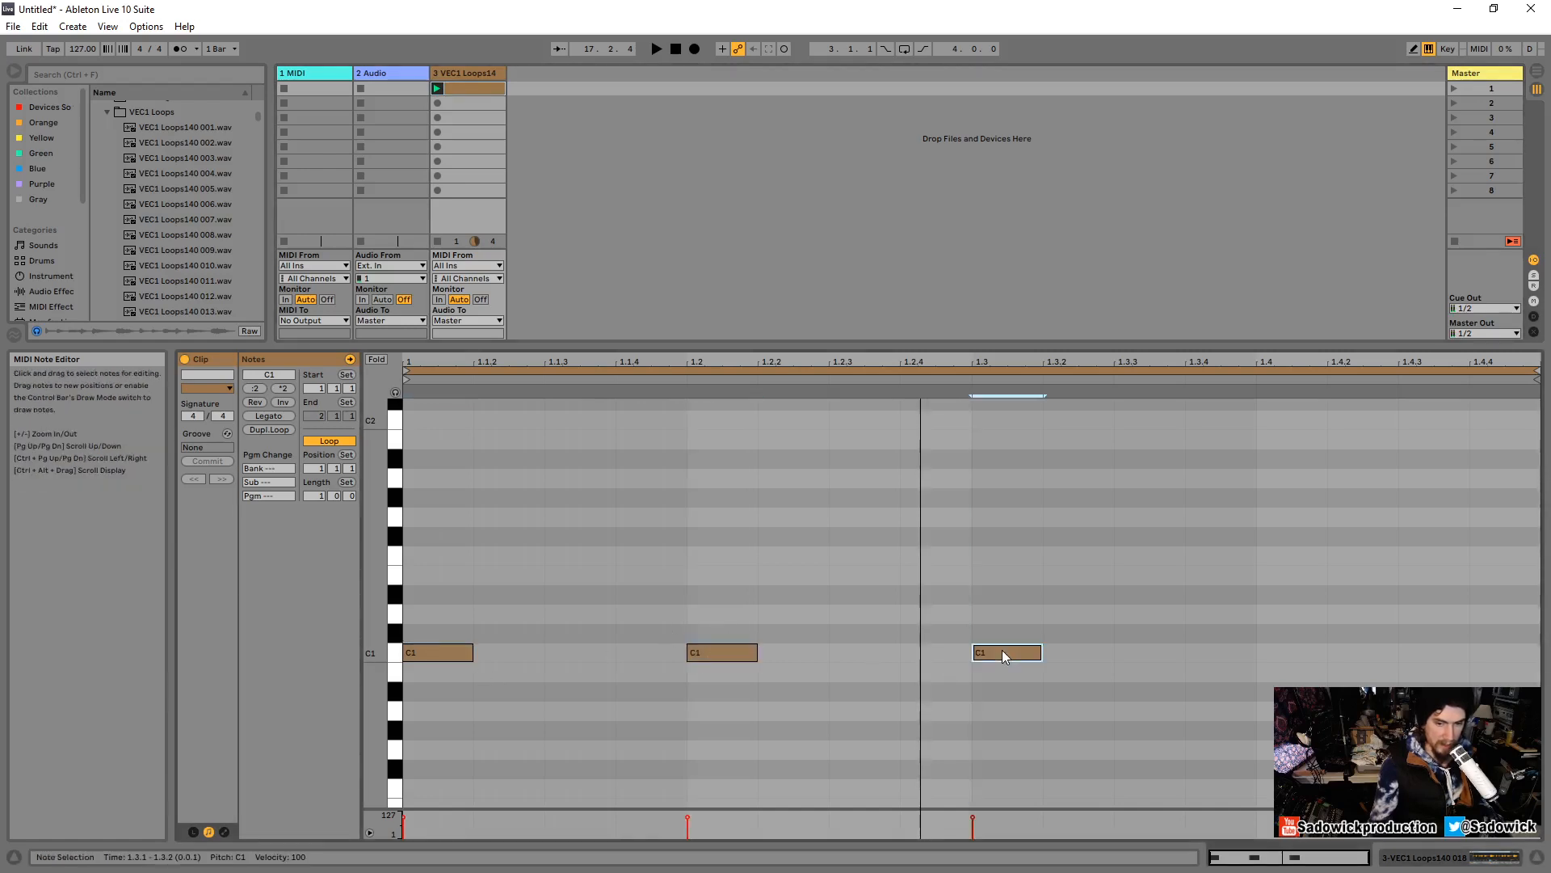
{"action": "double_click", "coordinate": [1273, 653]}
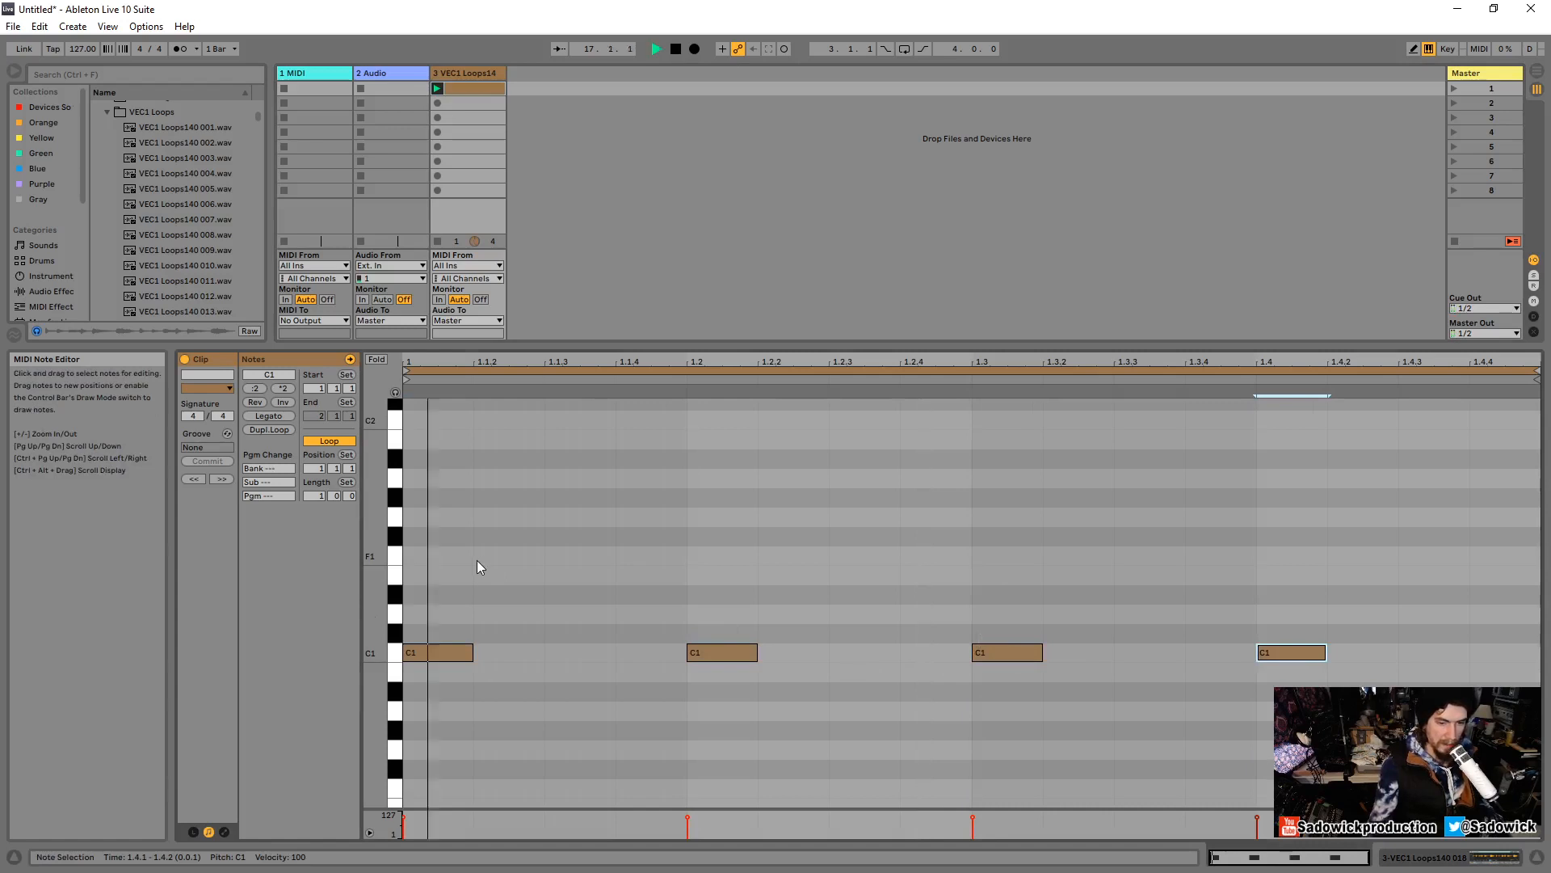
Fill the rest of the first beat with D1 at 1.1.2, C#1 at 1.1.3 and D1 at 1.1.4.
{"action": "left_click", "coordinate": [544, 616]}
{"action": "double_click", "coordinate": [544, 617]}
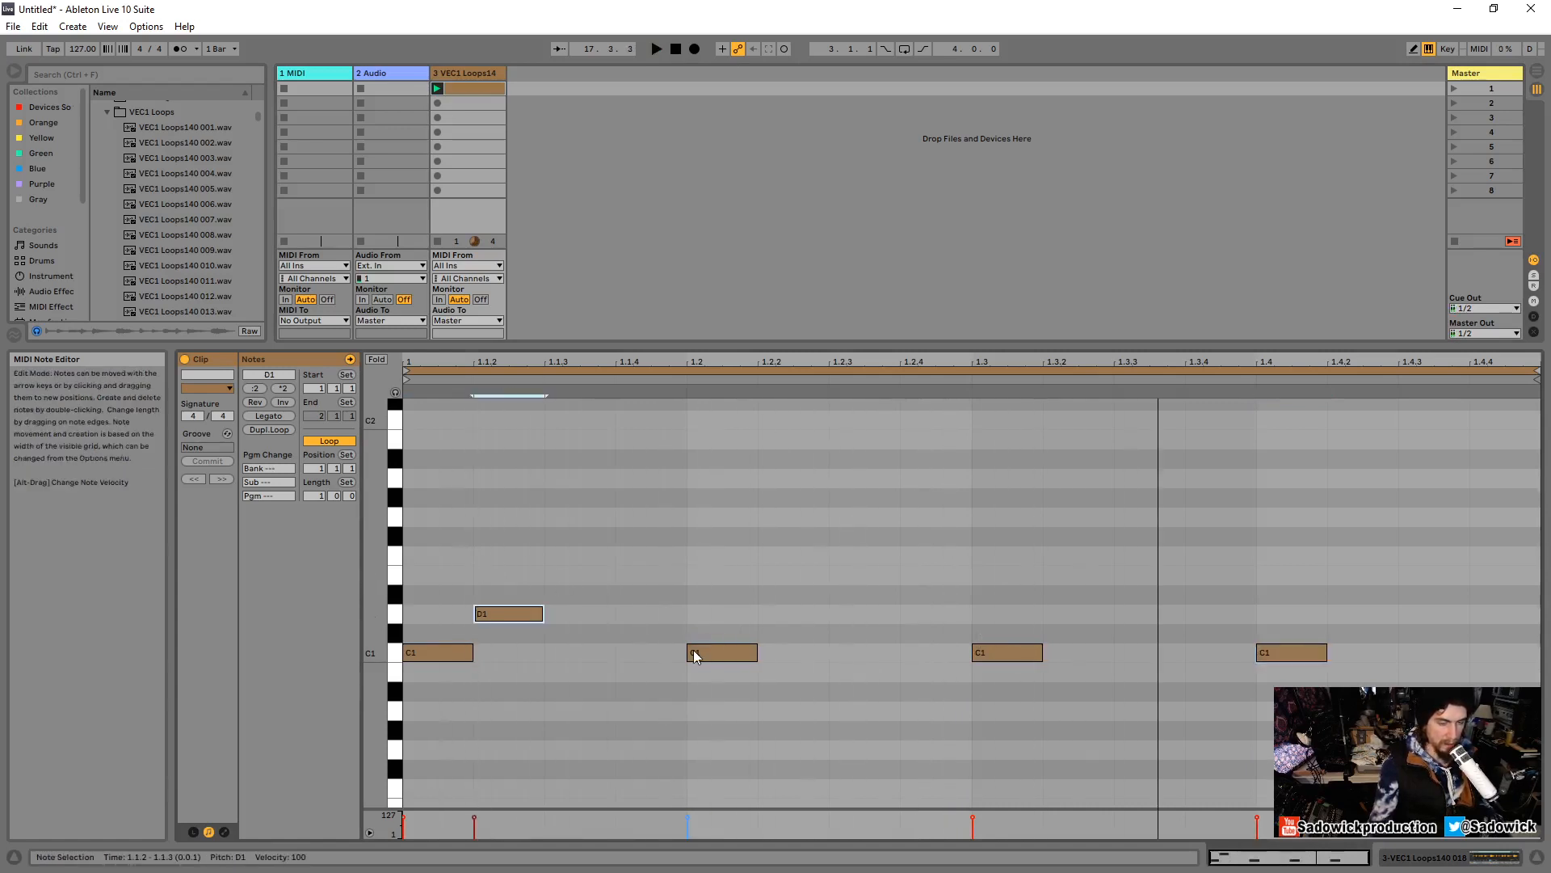
{"action": "key", "text": "space"}
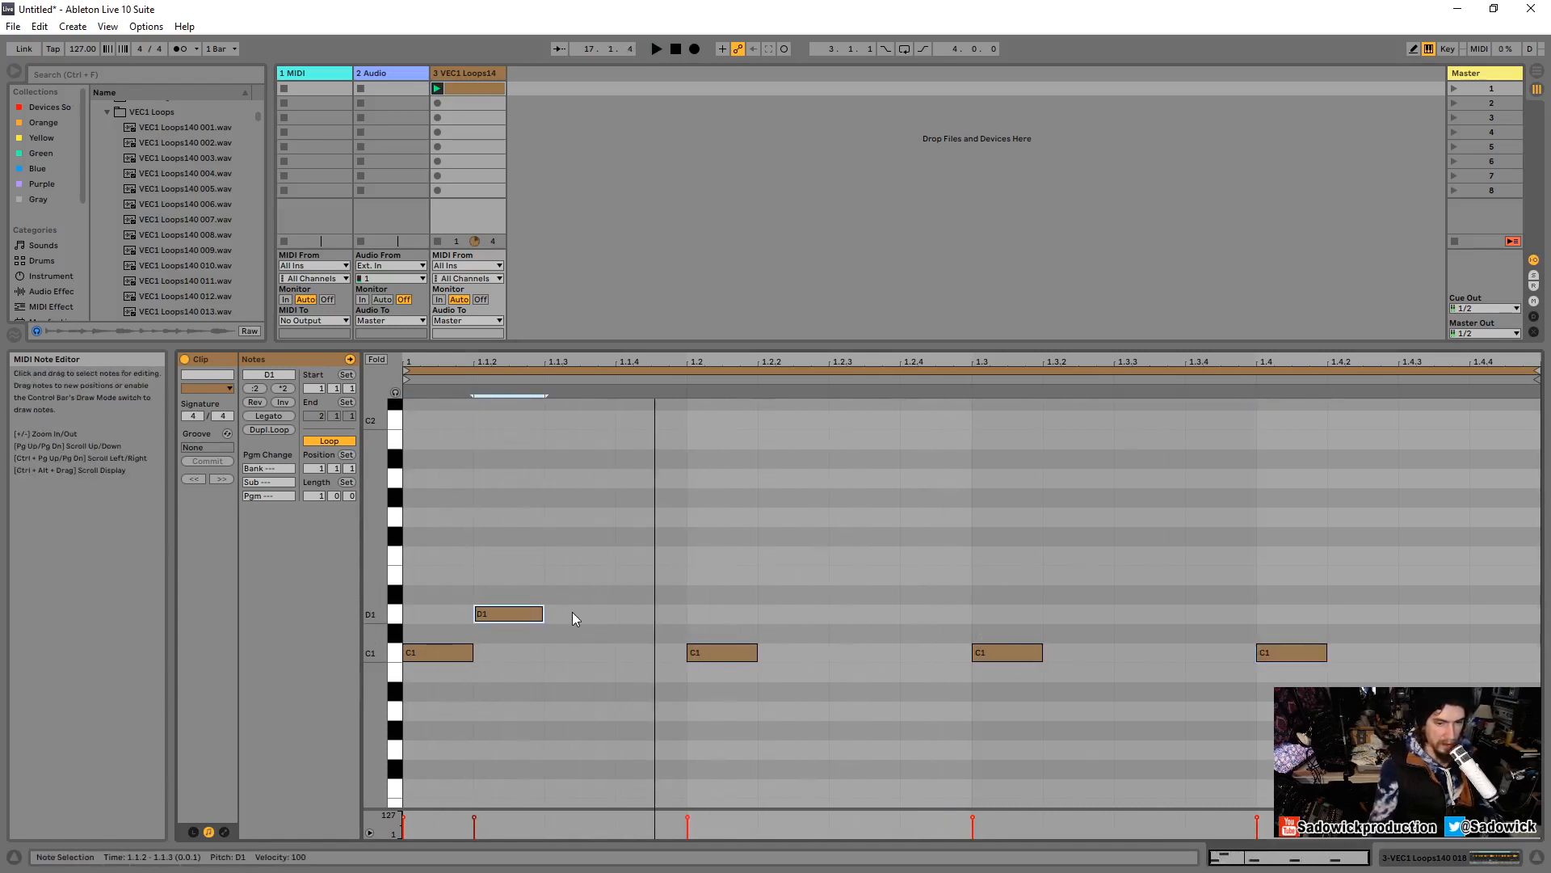
{"action": "double_click", "coordinate": [647, 614]}
{"action": "double_click", "coordinate": [580, 577]}
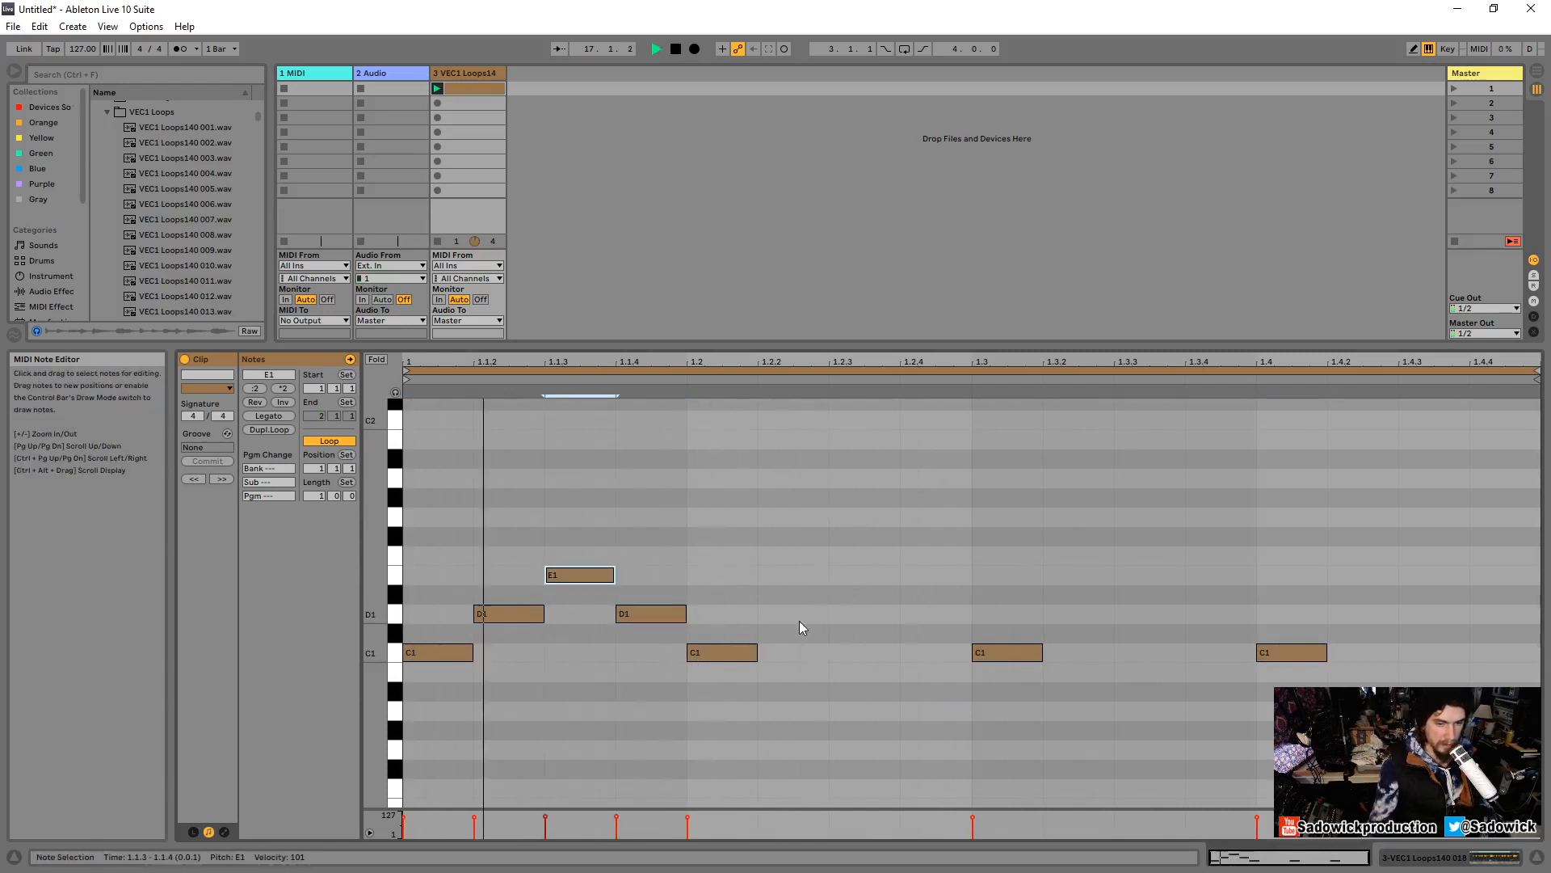
{"action": "left_click_drag", "start_coordinate": [580, 575], "coordinate": [586, 635]}
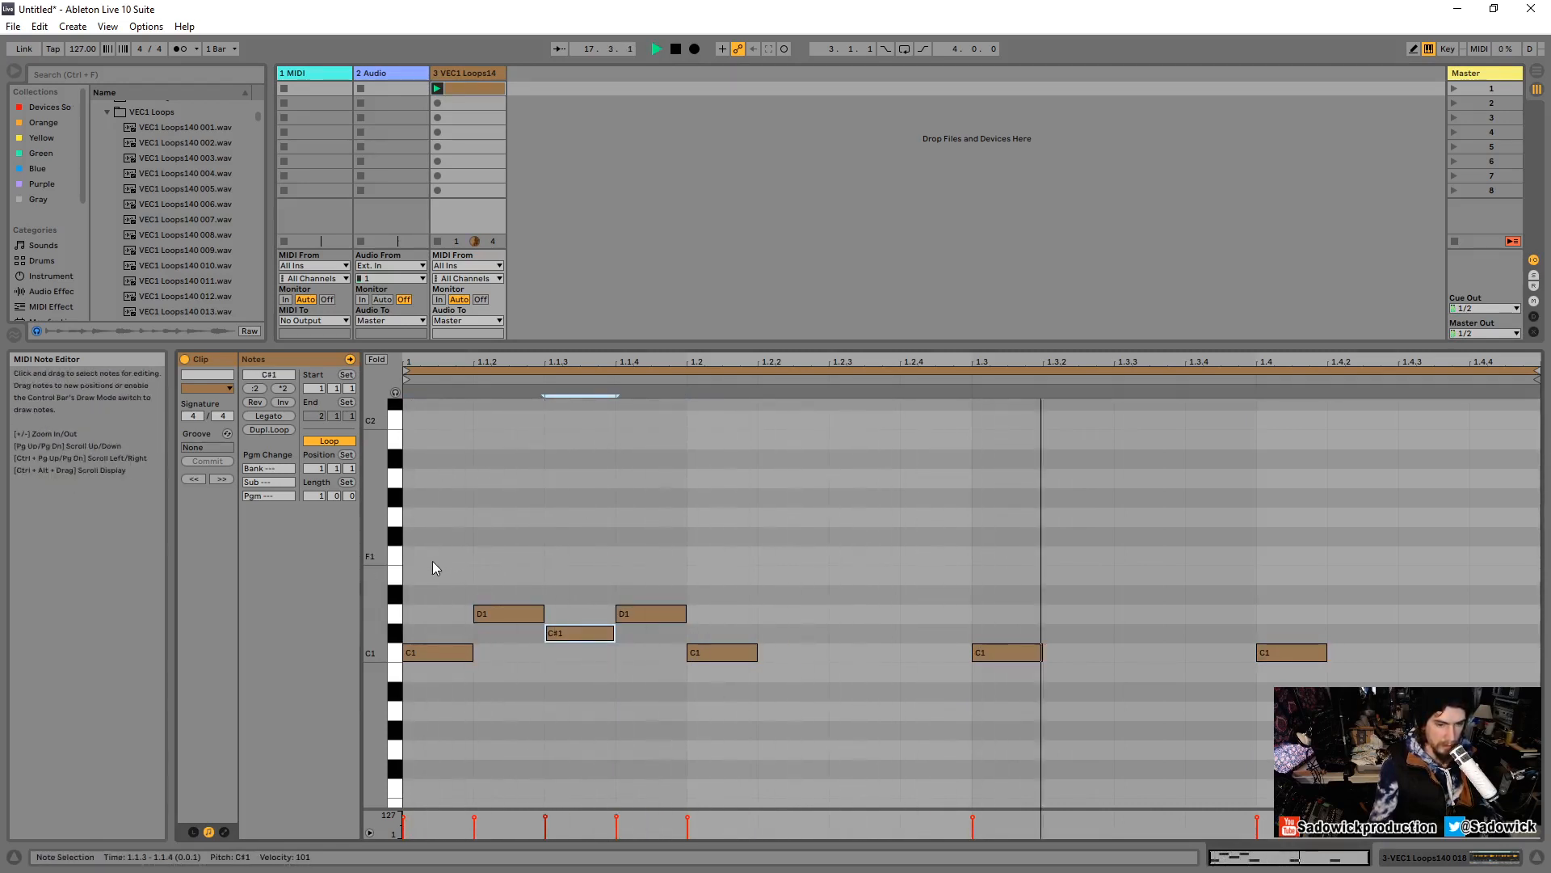
{"action": "left_click_drag", "start_coordinate": [489, 572], "coordinate": [683, 651]}
{"action": "key", "text": "ctrl+d"}
{"action": "key", "text": "ctrl+z"}
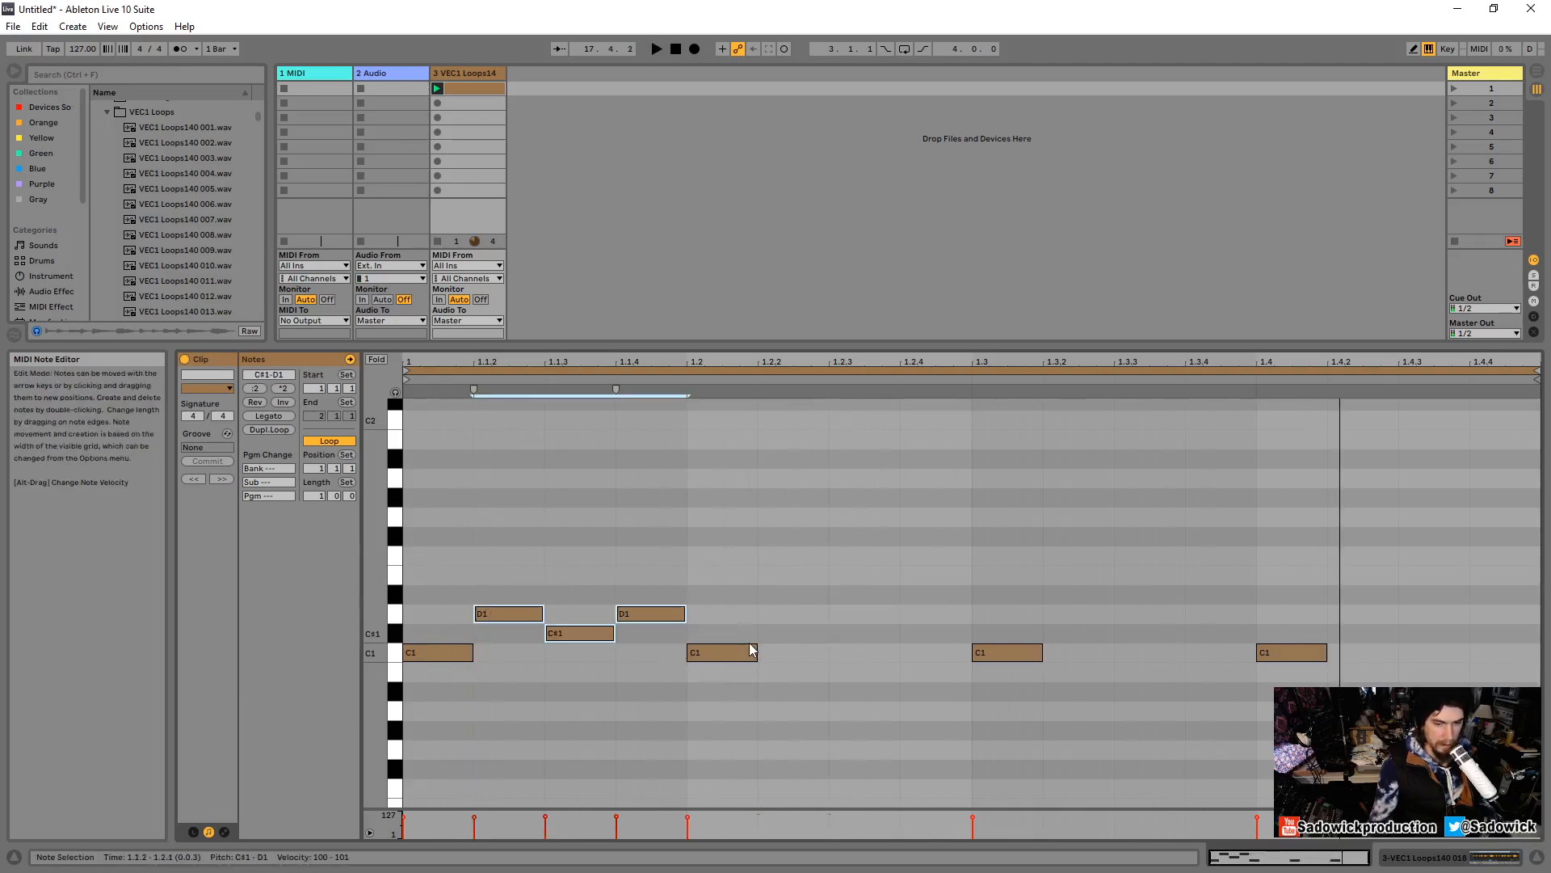
Duplicate the first beat's four-note pattern onto the second beat and play the clip.
{"action": "left_click_drag", "start_coordinate": [646, 569], "coordinate": [510, 646]}
{"action": "left_click_drag", "start_coordinate": [659, 580], "coordinate": [414, 675]}
{"action": "key", "text": "ctrl+d"}
{"action": "key", "text": "space"}
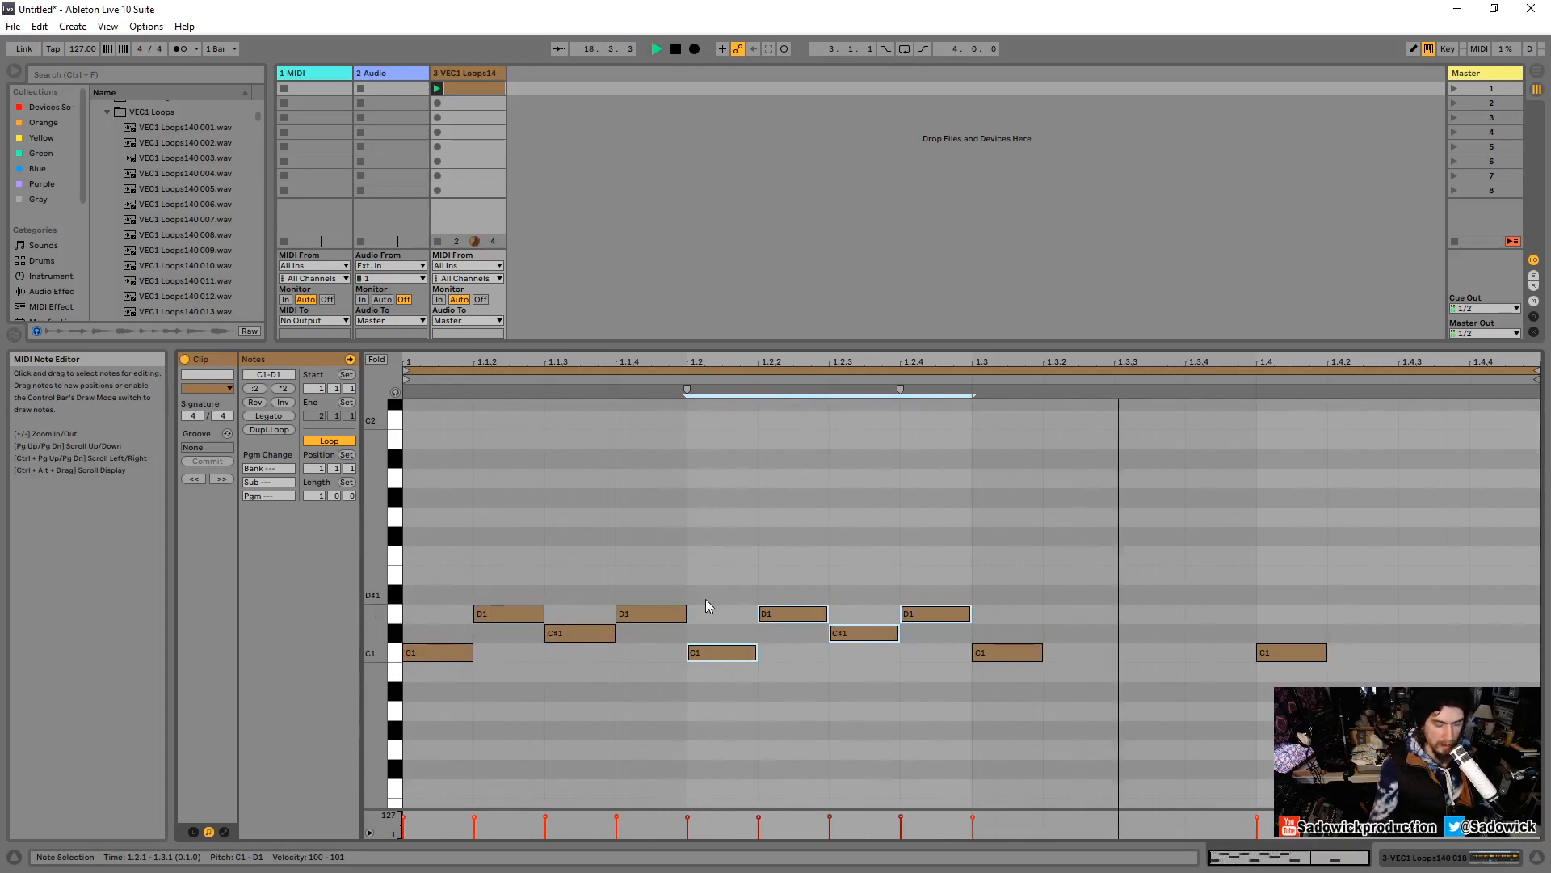
Raise the D1 note at 1.1.4 to F1 and repeat the revised pattern on the second beat, replacing the D1 at 1.2.4.
{"action": "left_click_drag", "start_coordinate": [628, 614], "coordinate": [633, 574]}
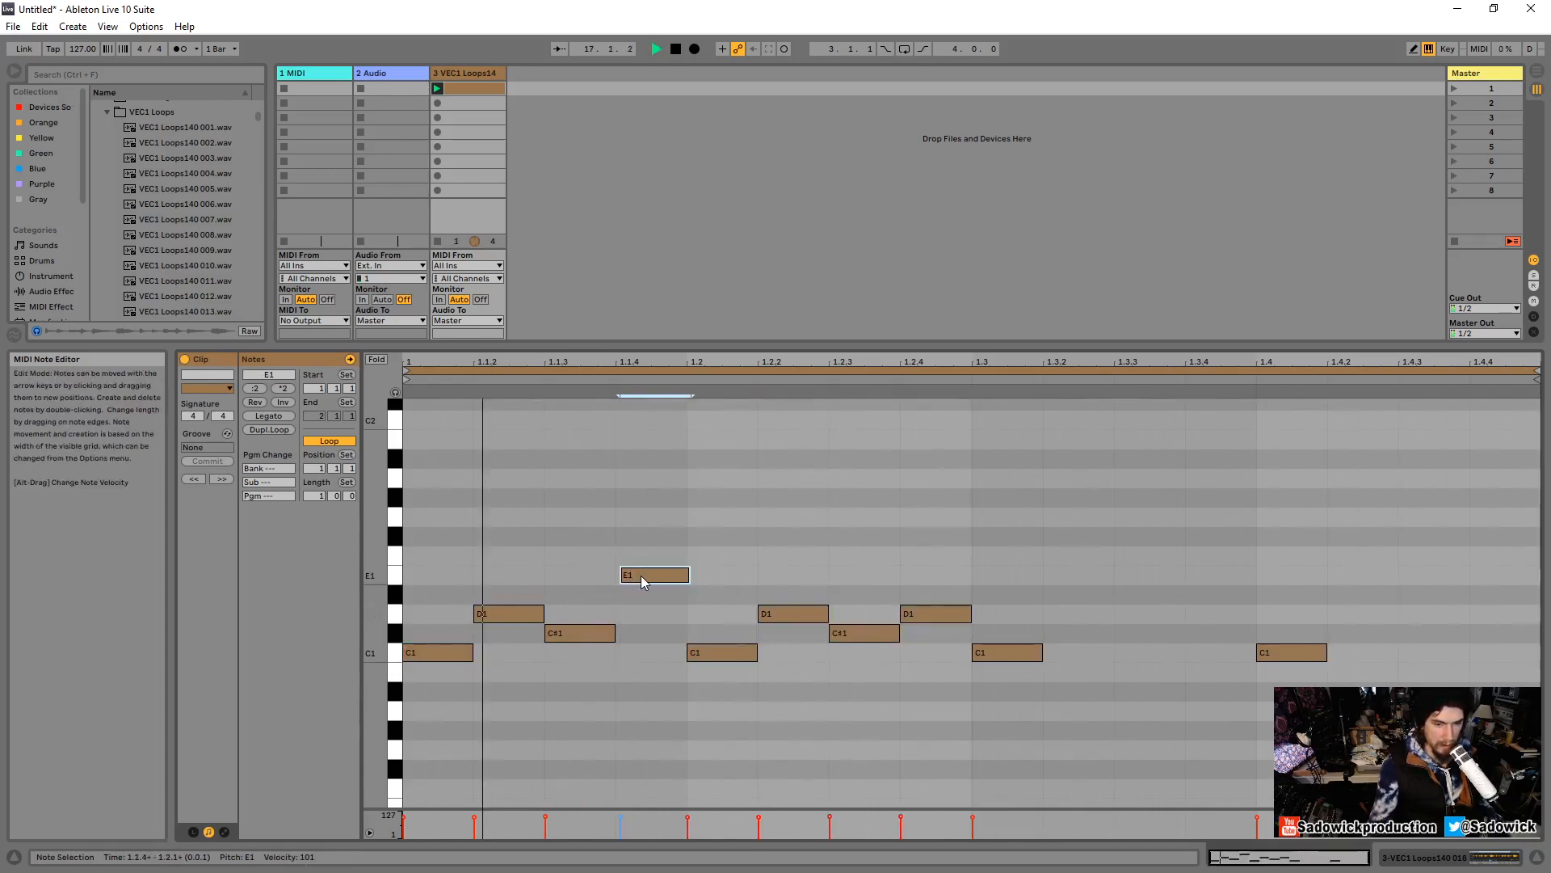
{"action": "key", "text": "Up"}
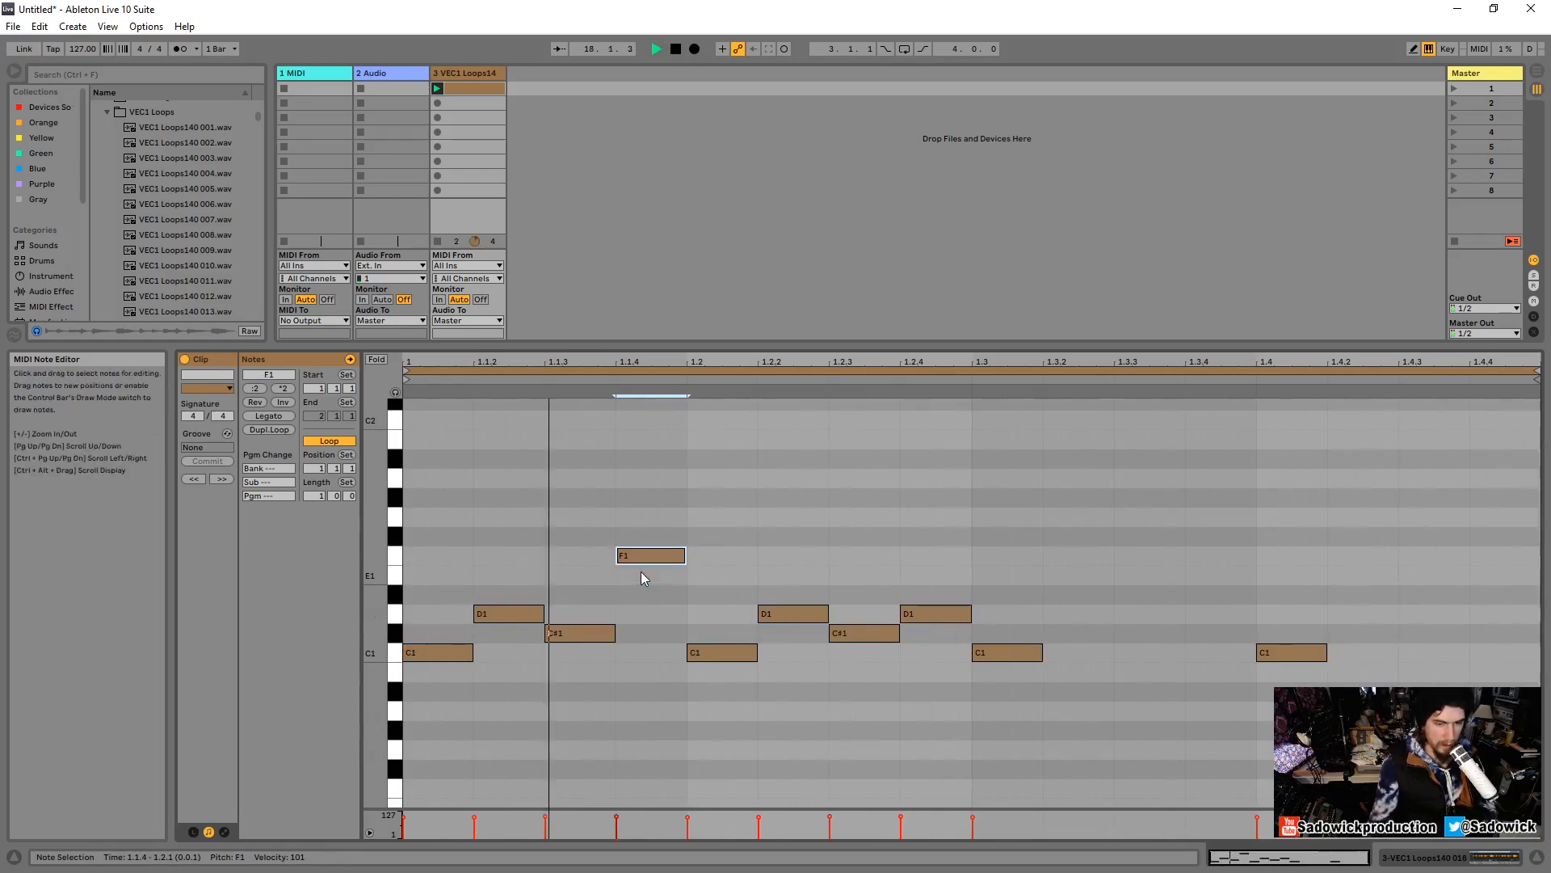
{"action": "left_click_drag", "start_coordinate": [419, 509], "coordinate": [668, 721]}
{"action": "key", "text": "ctrl+d"}
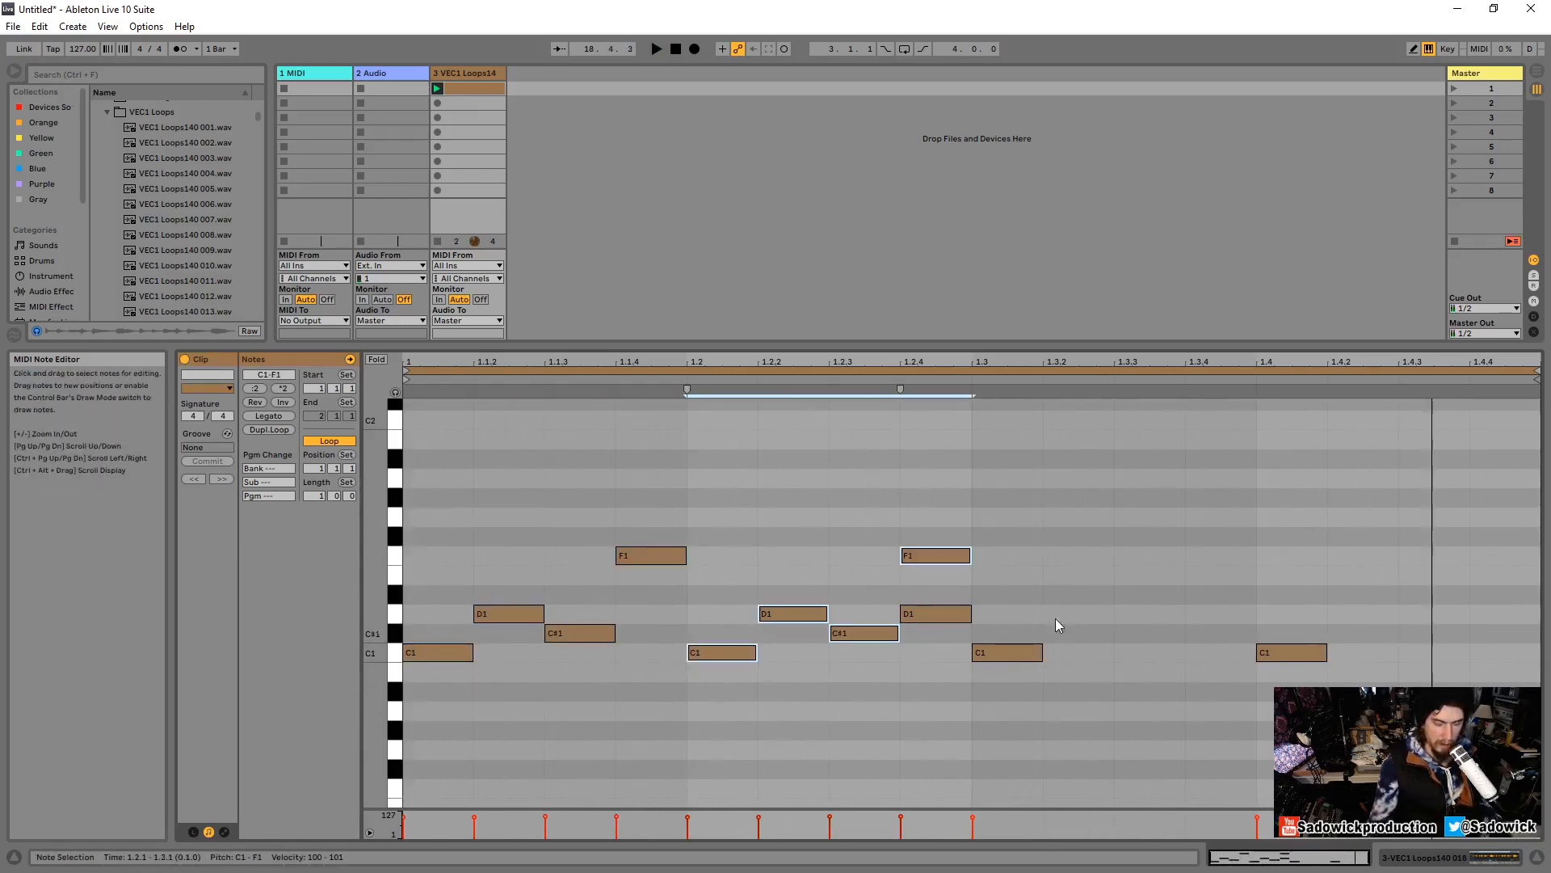
{"action": "left_click", "coordinate": [953, 617]}
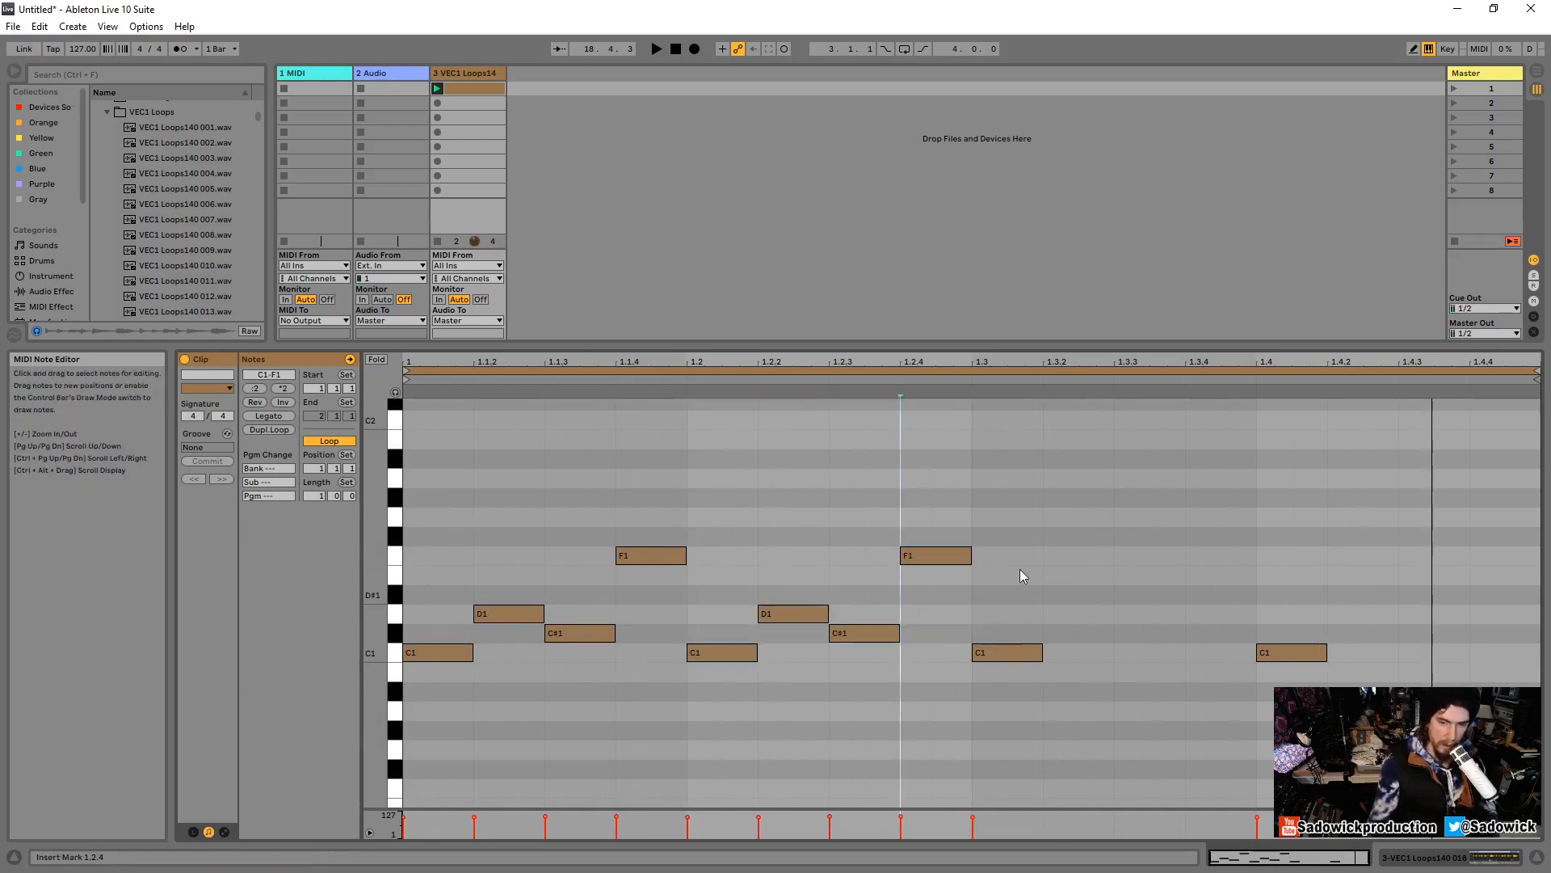
Delete the notes from beat 3 onward and duplicate the second beat's four-note pattern into beats 3 and 4.
{"action": "left_click_drag", "start_coordinate": [996, 597], "coordinate": [1435, 747]}
{"action": "key", "text": "Delete"}
{"action": "left_click_drag", "start_coordinate": [719, 513], "coordinate": [954, 682]}
{"action": "key", "text": "ctrl+d"}
{"action": "key", "text": "ctrl+d"}
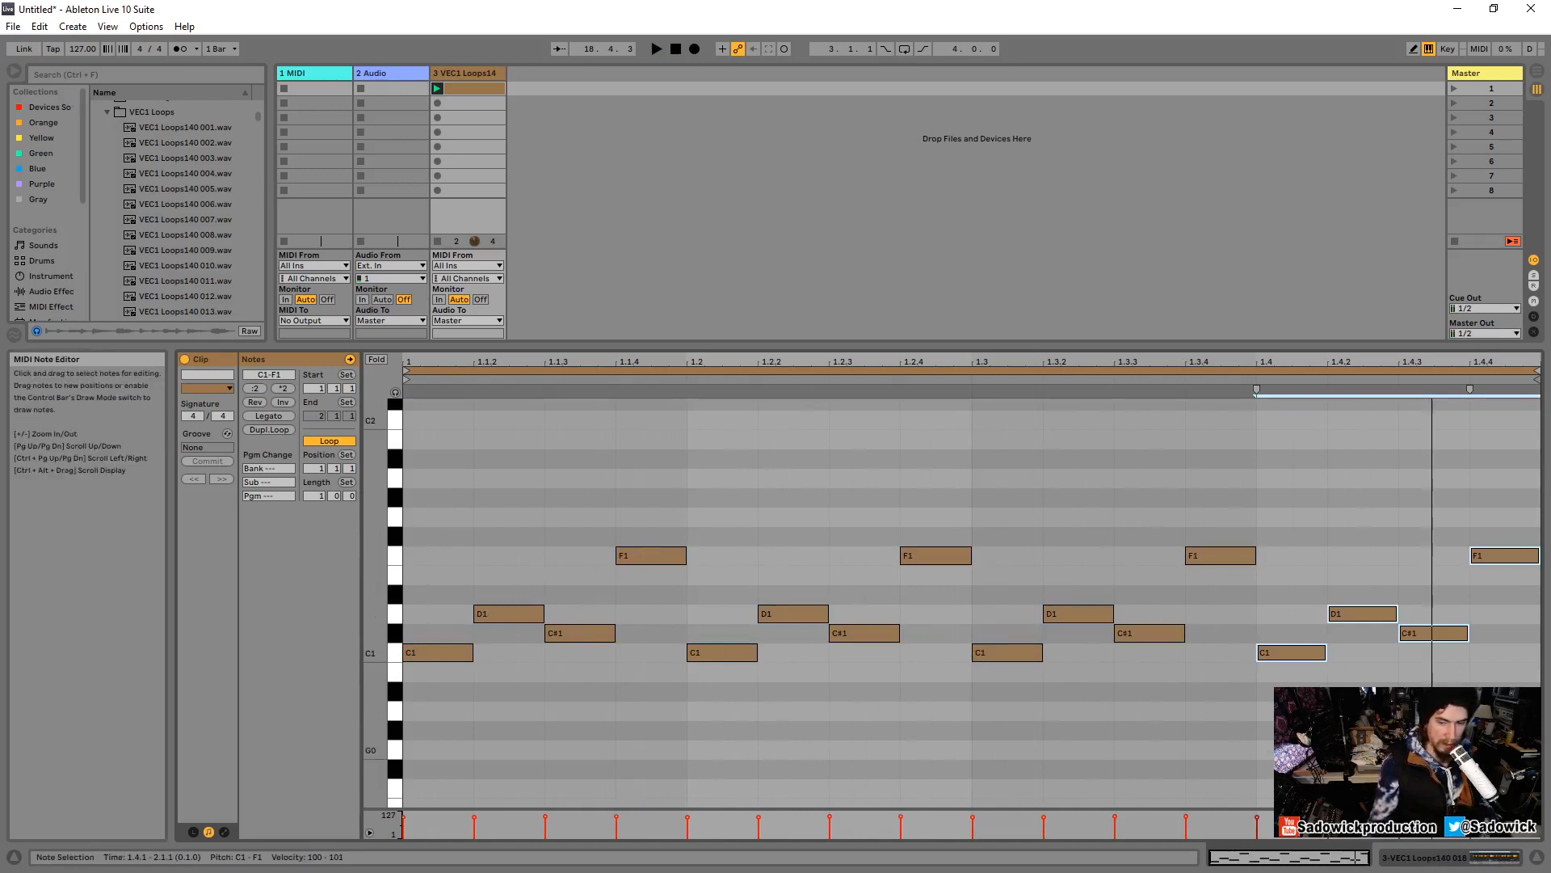
Play back the looped pattern while viewing the slices in Simpler, and return to the clip's notes.
{"action": "key", "text": "shift+Tab"}
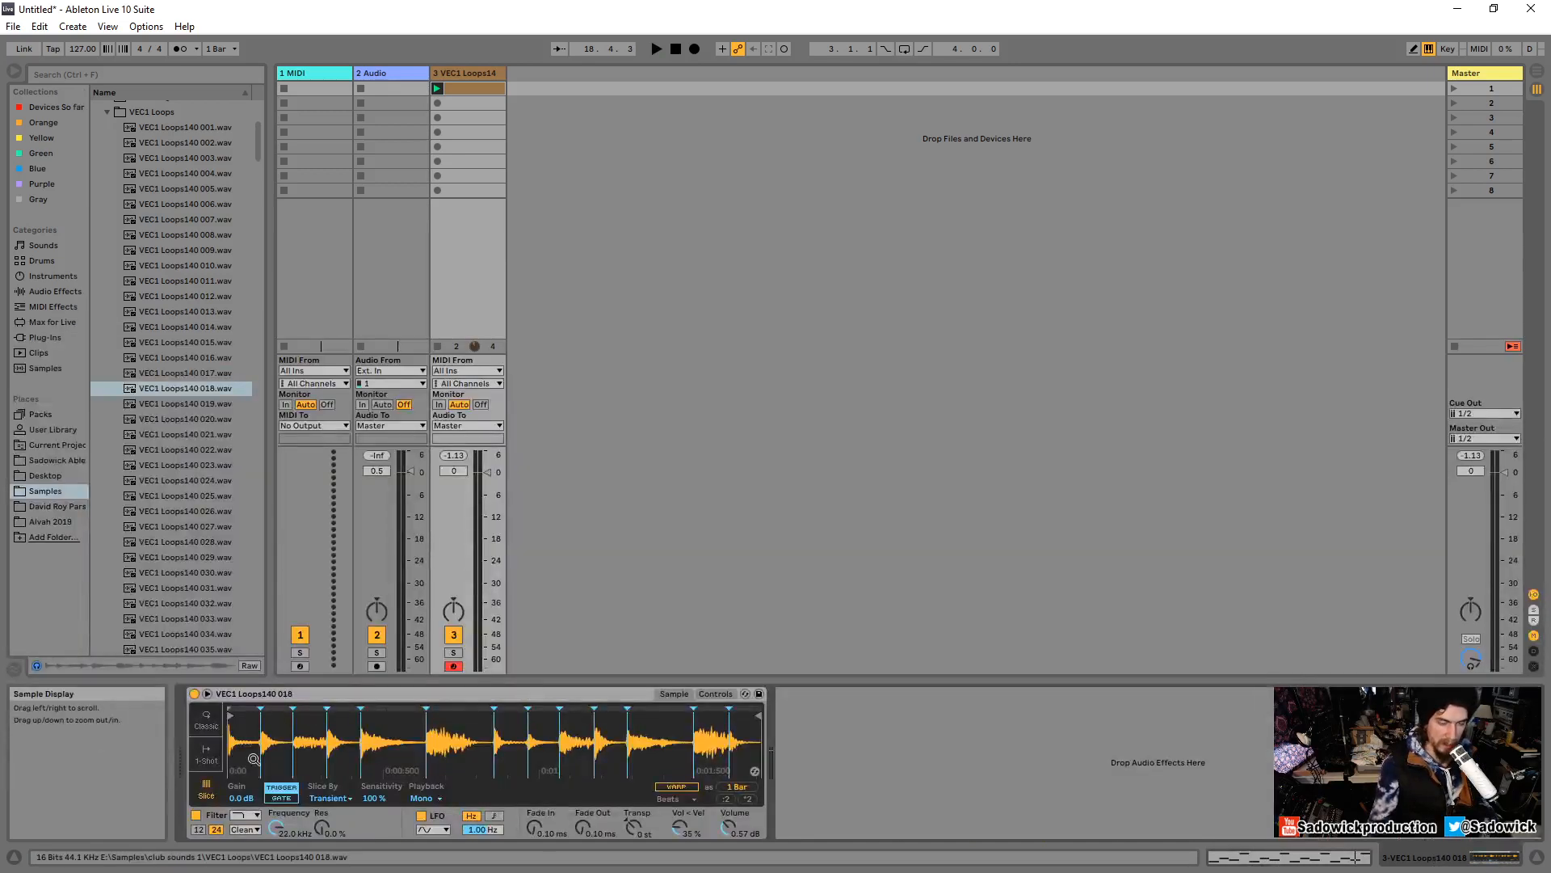
{"action": "key", "text": "space"}
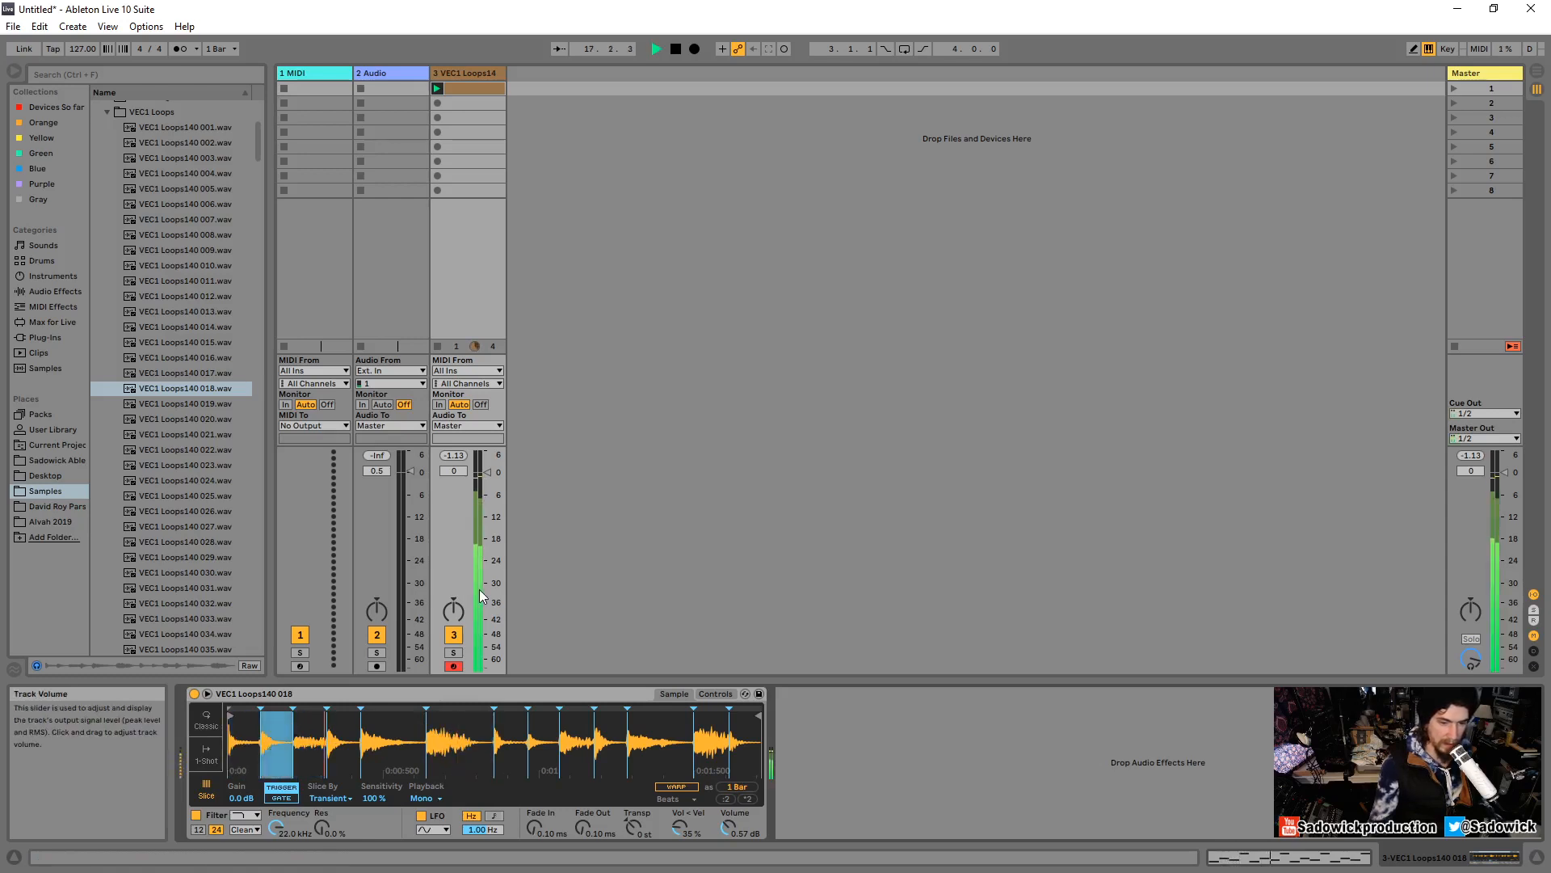
{"action": "left_click", "coordinate": [471, 86]}
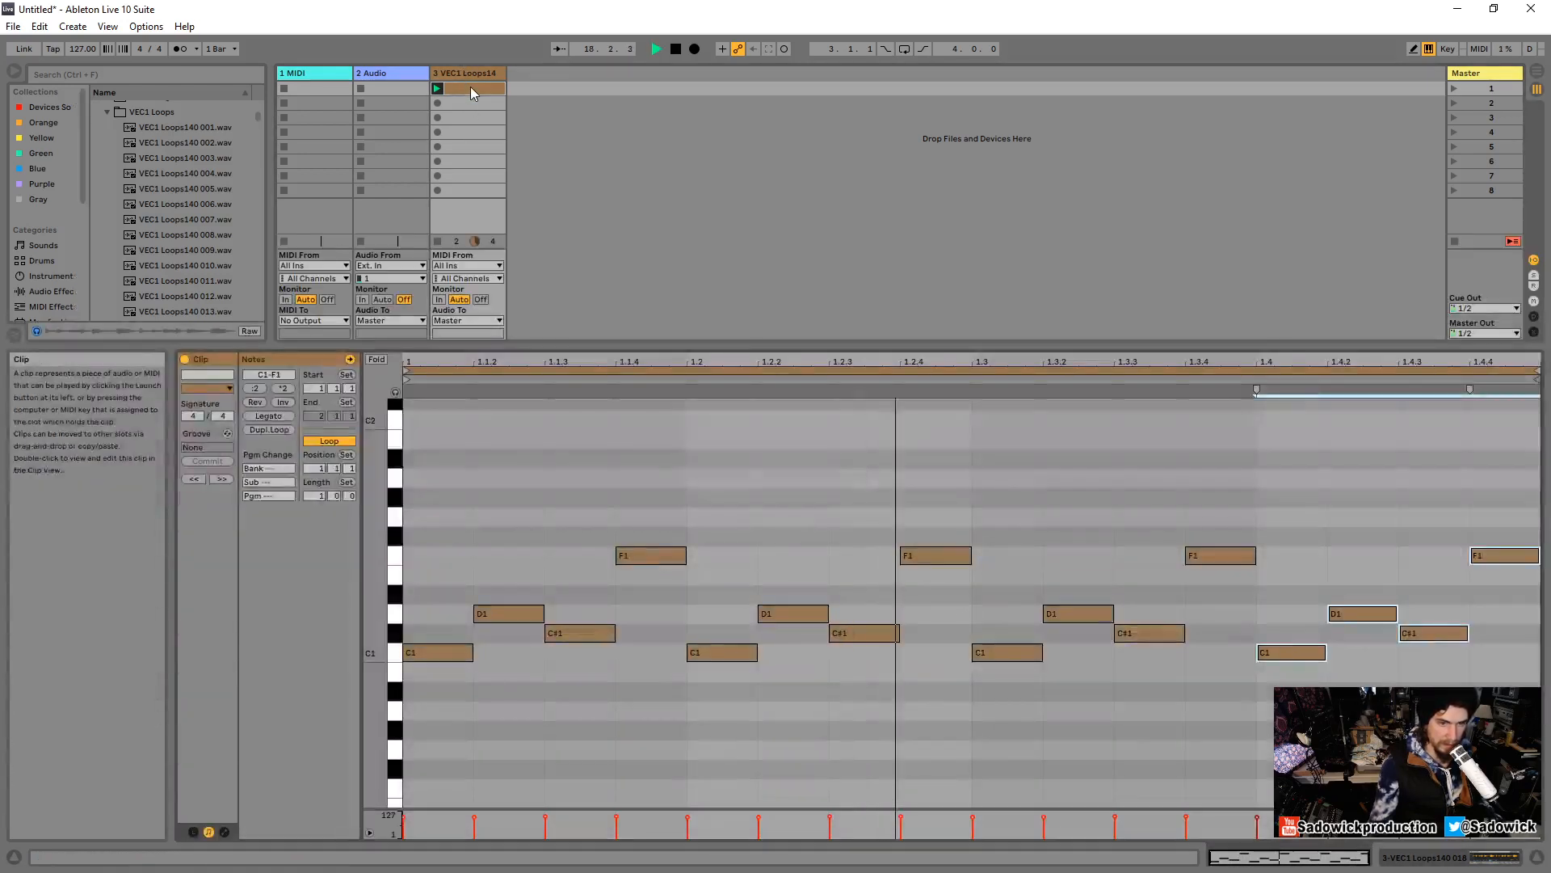
{"action": "key", "text": "space"}
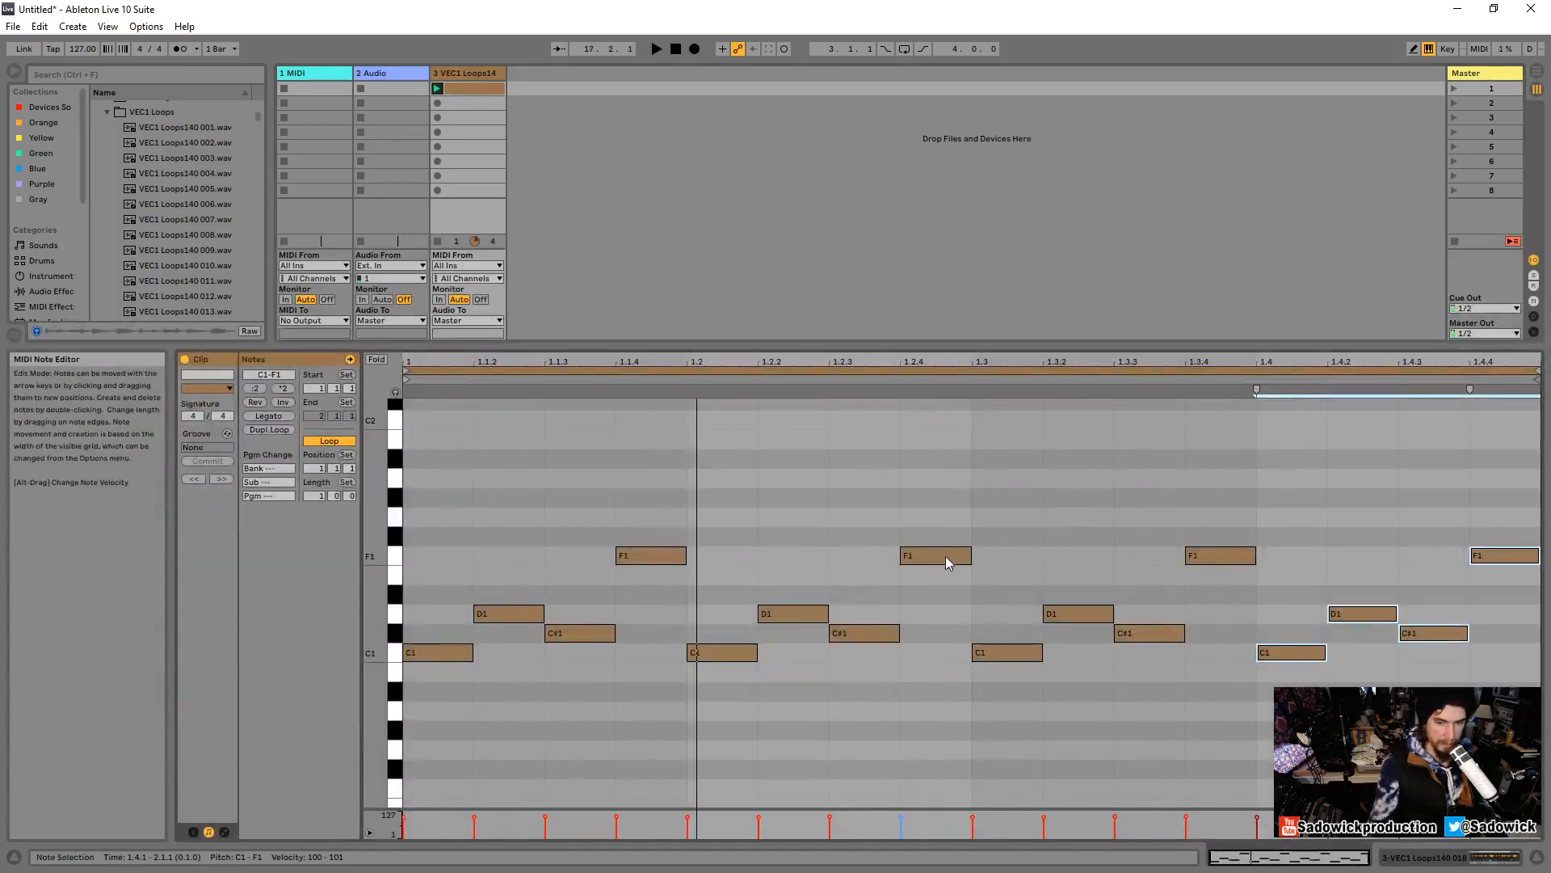
Move the F1 notes at 1.2.4 and 1.4.4 up to G1 and play the clip.
{"action": "left_click_drag", "start_coordinate": [944, 555], "coordinate": [943, 523]}
{"action": "key", "text": "Up"}
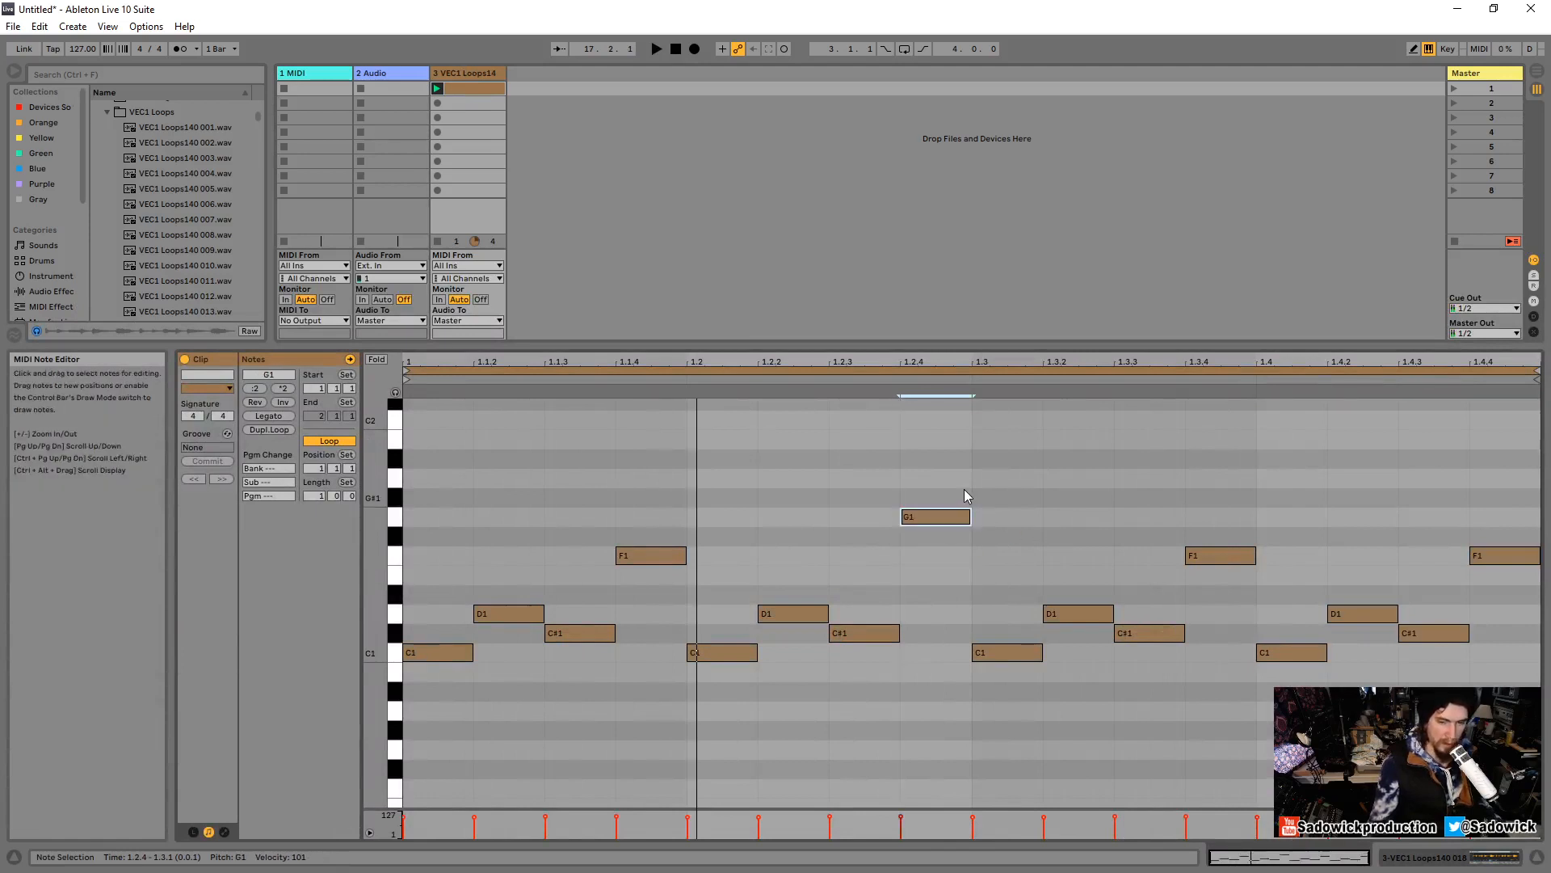
{"action": "key", "text": "space"}
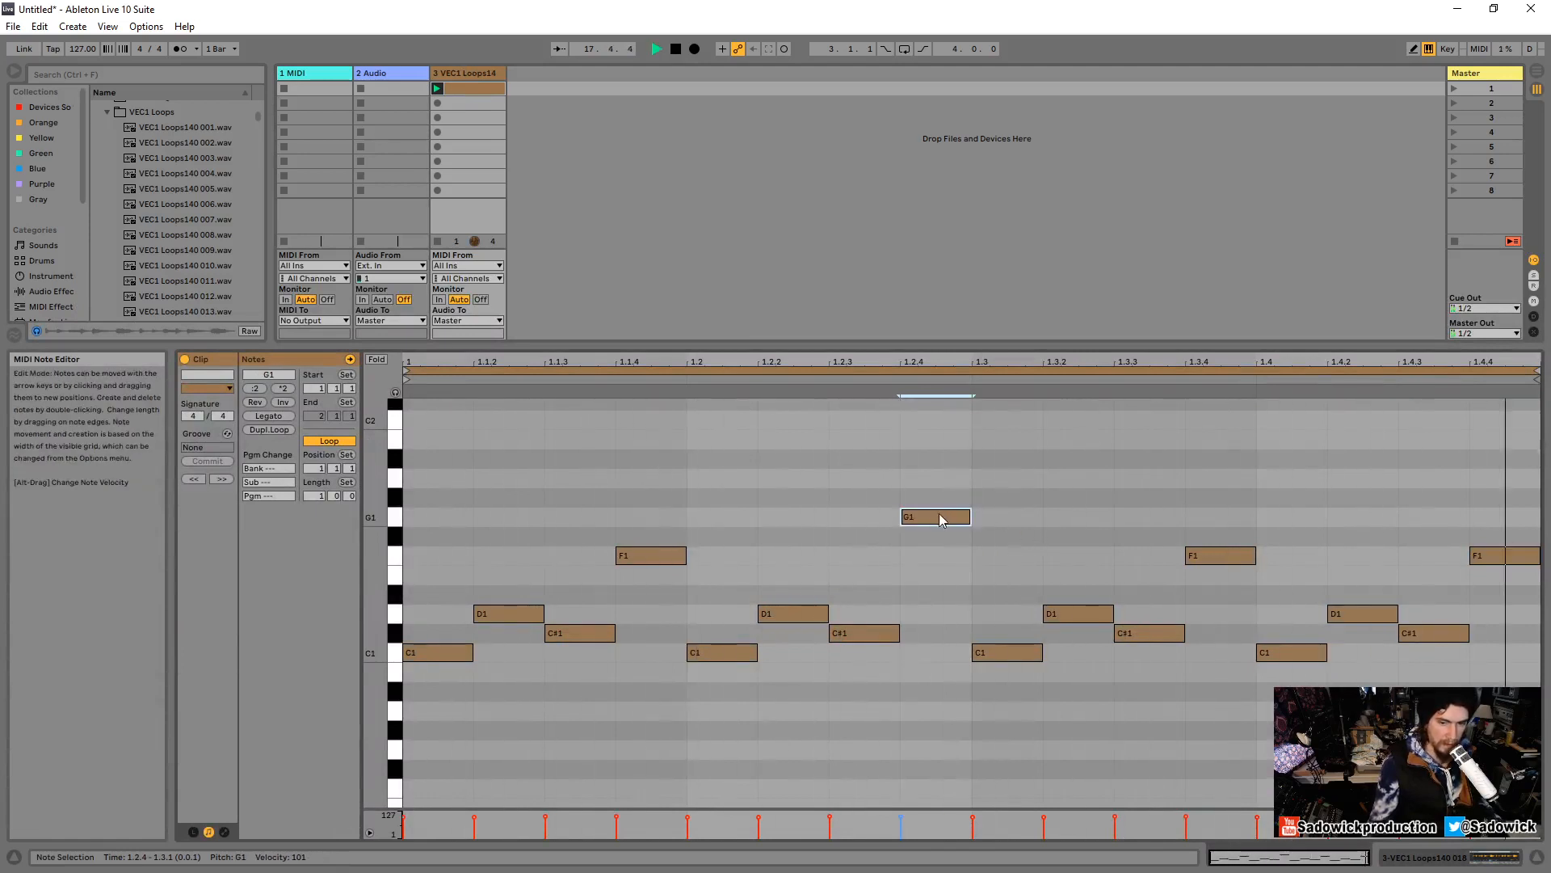
{"action": "left_click_drag", "start_coordinate": [1485, 556], "coordinate": [1491, 525]}
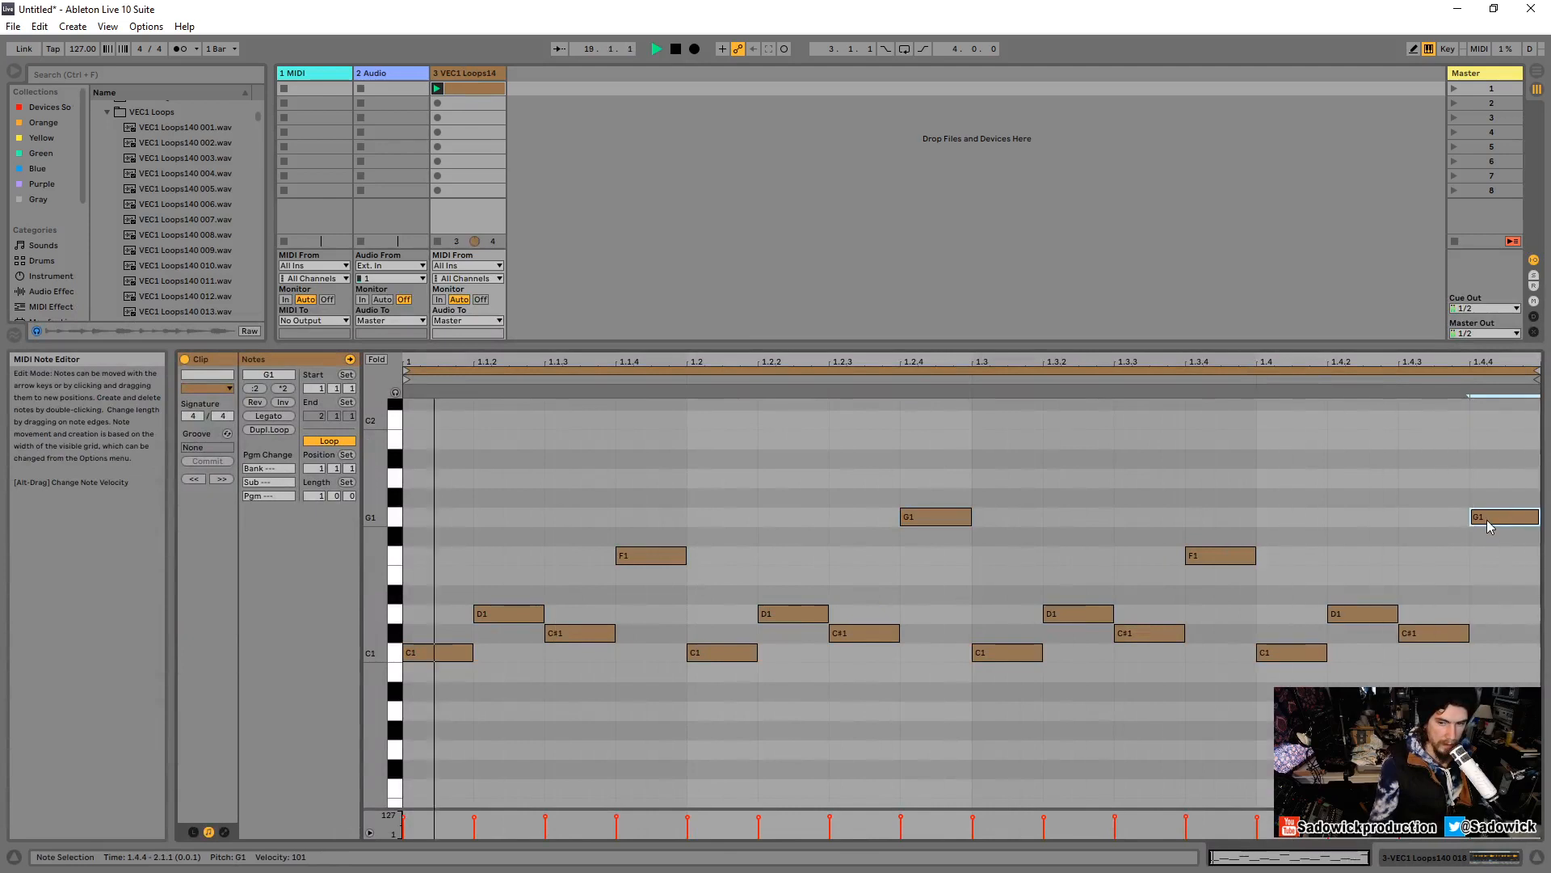
Show the track's Simpler device and set its slice playback to Trigger while auditioning the loop.
{"action": "left_click", "coordinate": [1490, 863]}
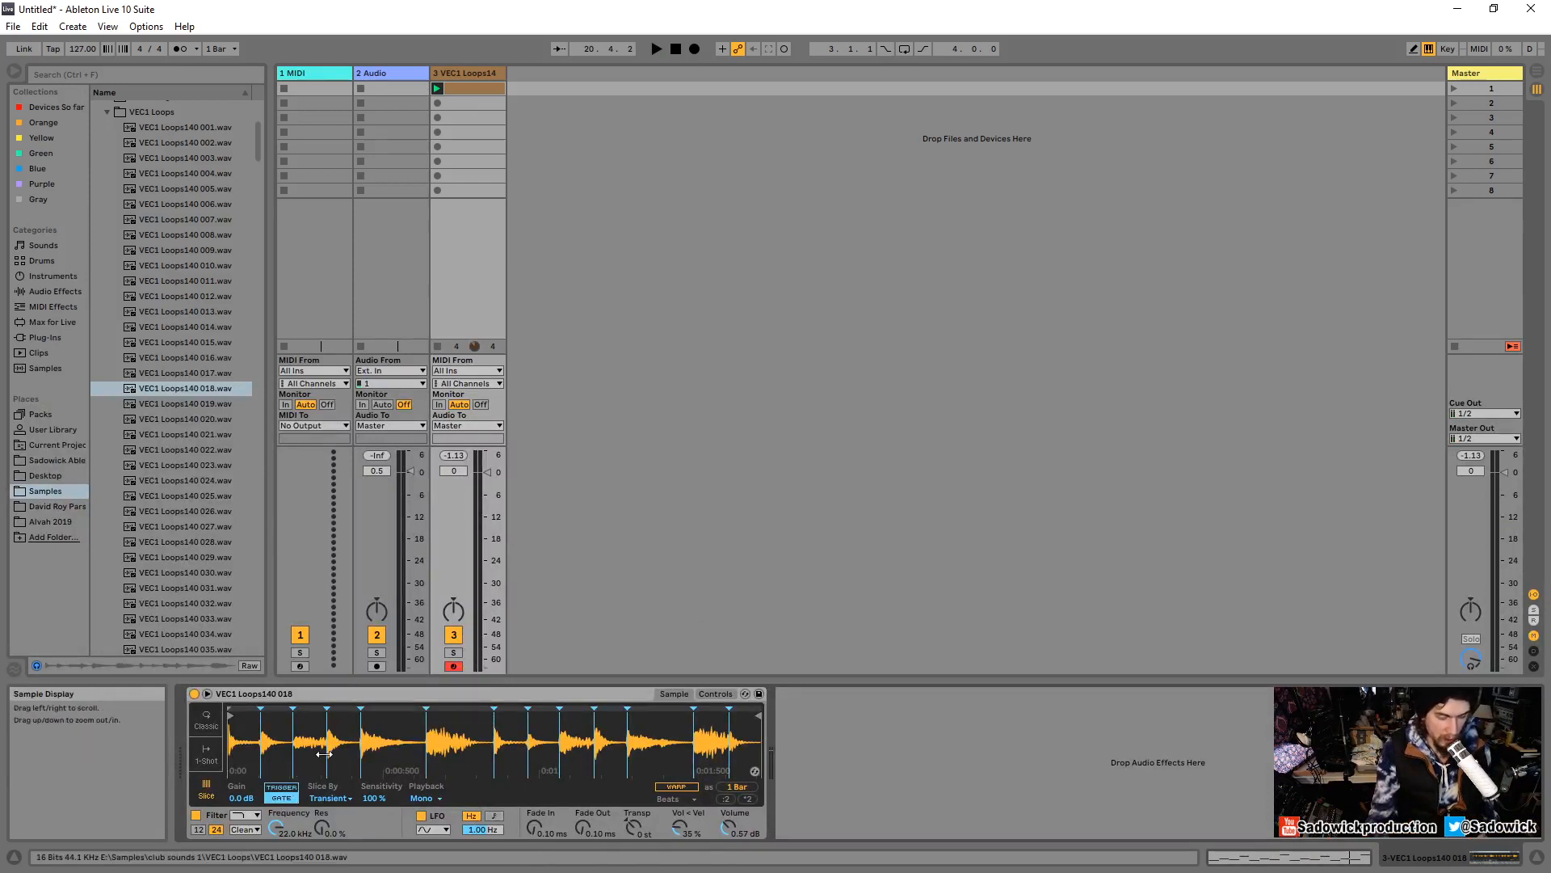
{"action": "key", "text": "space"}
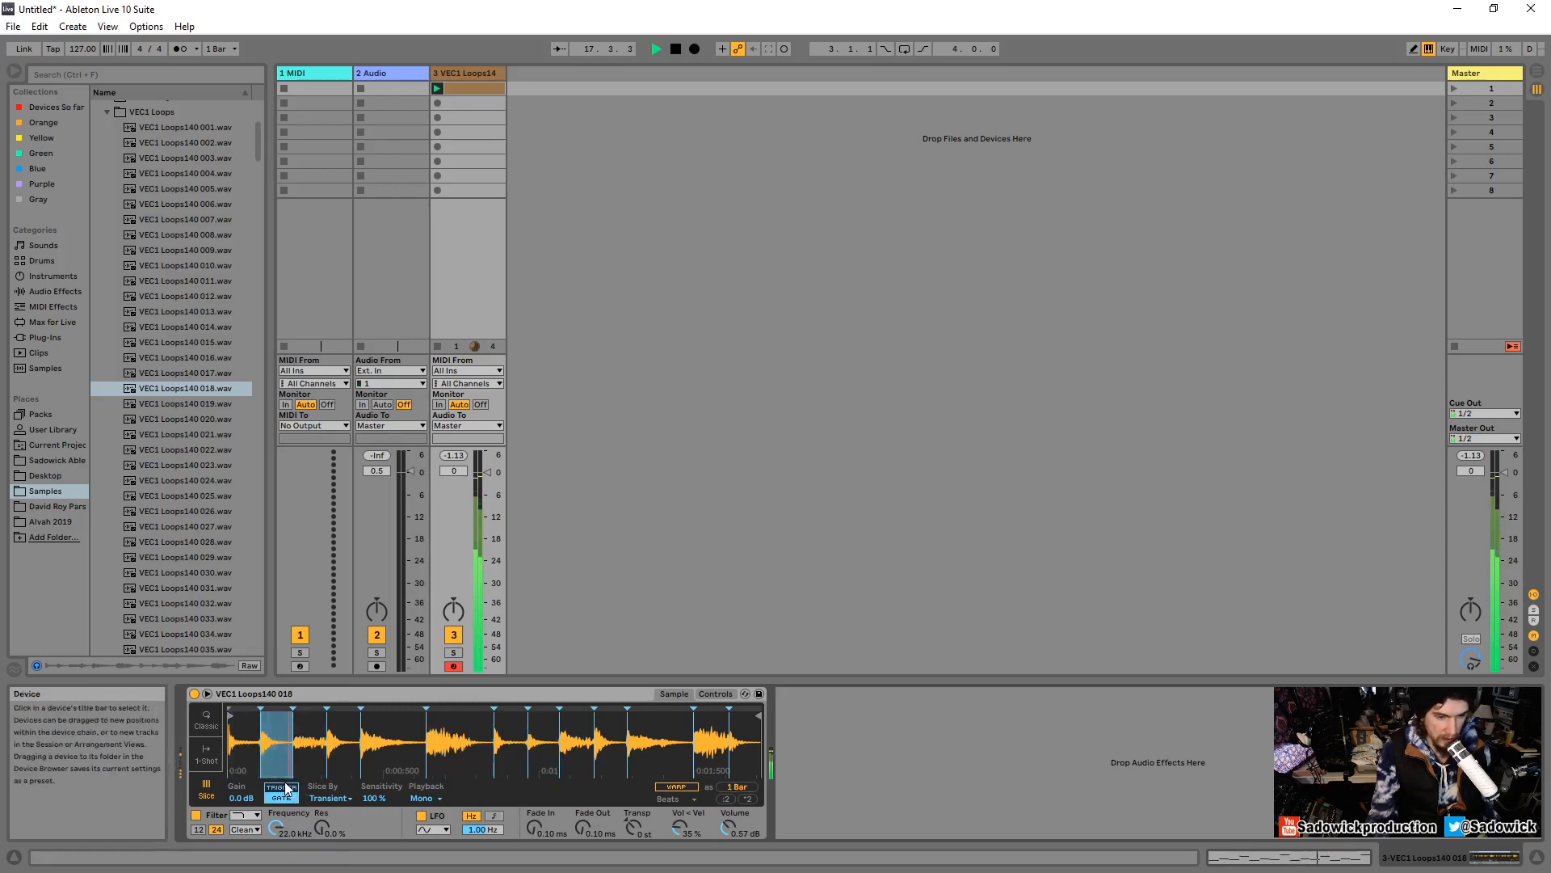
{"action": "left_click", "coordinate": [282, 788]}
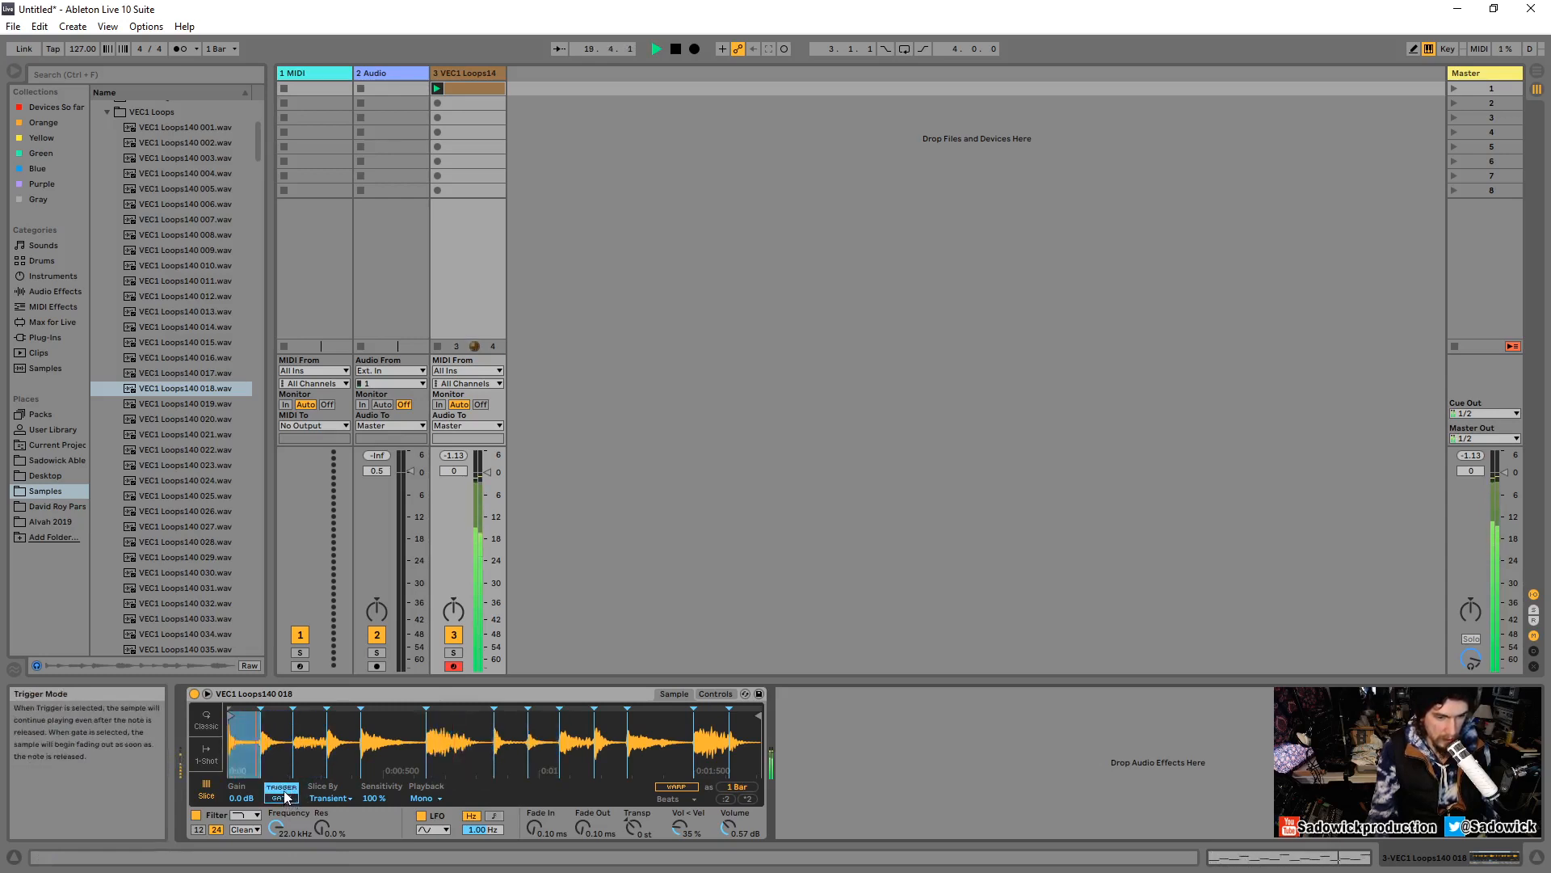
{"action": "key", "text": "space"}
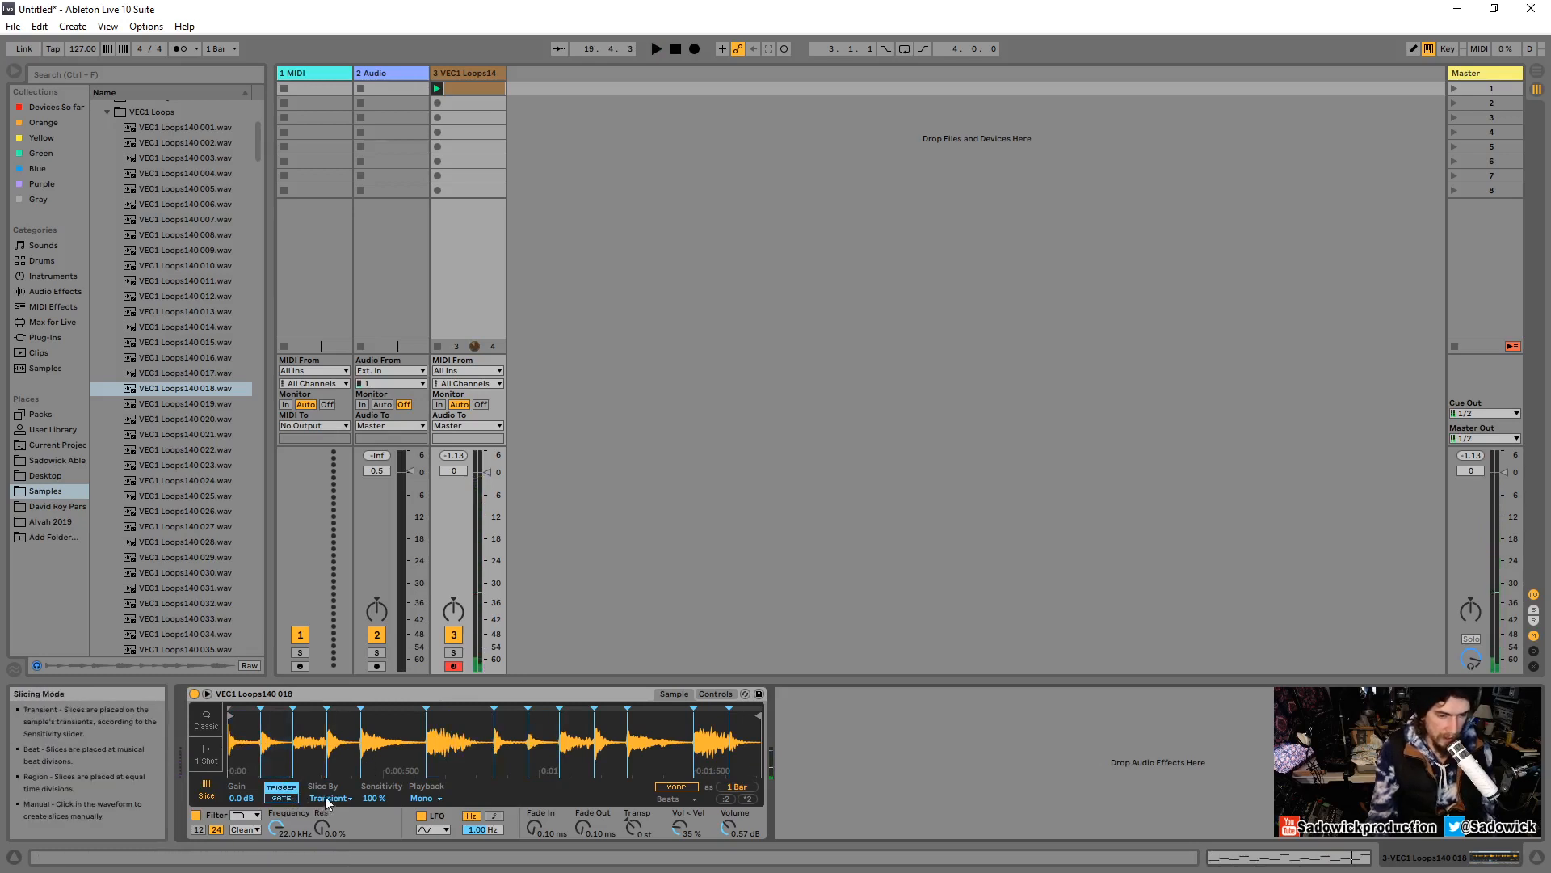
Lower the transient slicing sensitivity to 0 % and raise it back to 100 %.
{"action": "left_click", "coordinate": [331, 798]}
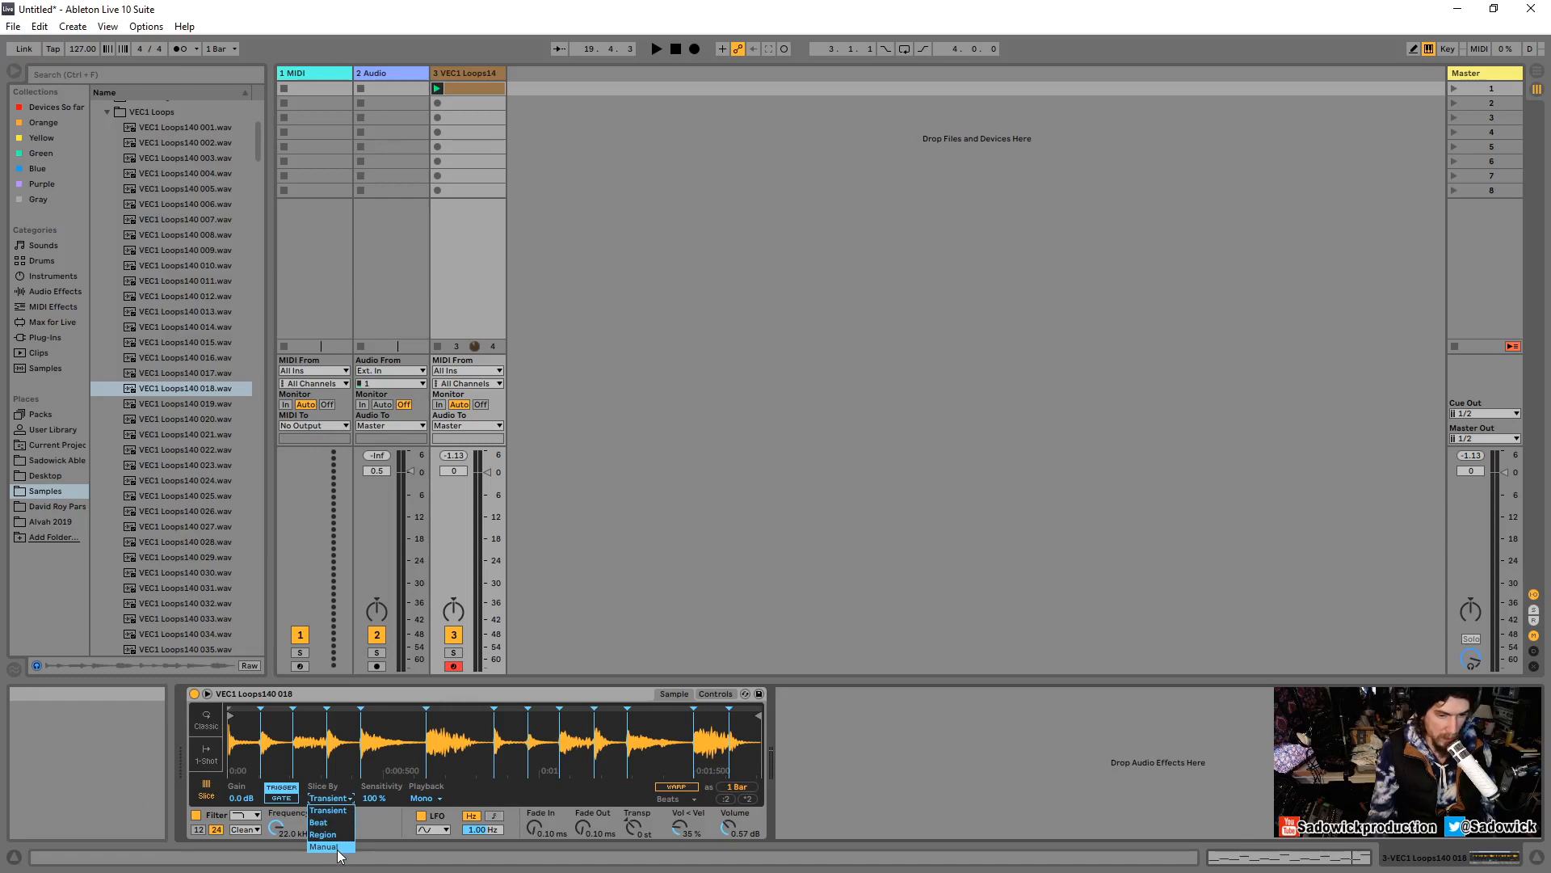
{"action": "left_click", "coordinate": [377, 795]}
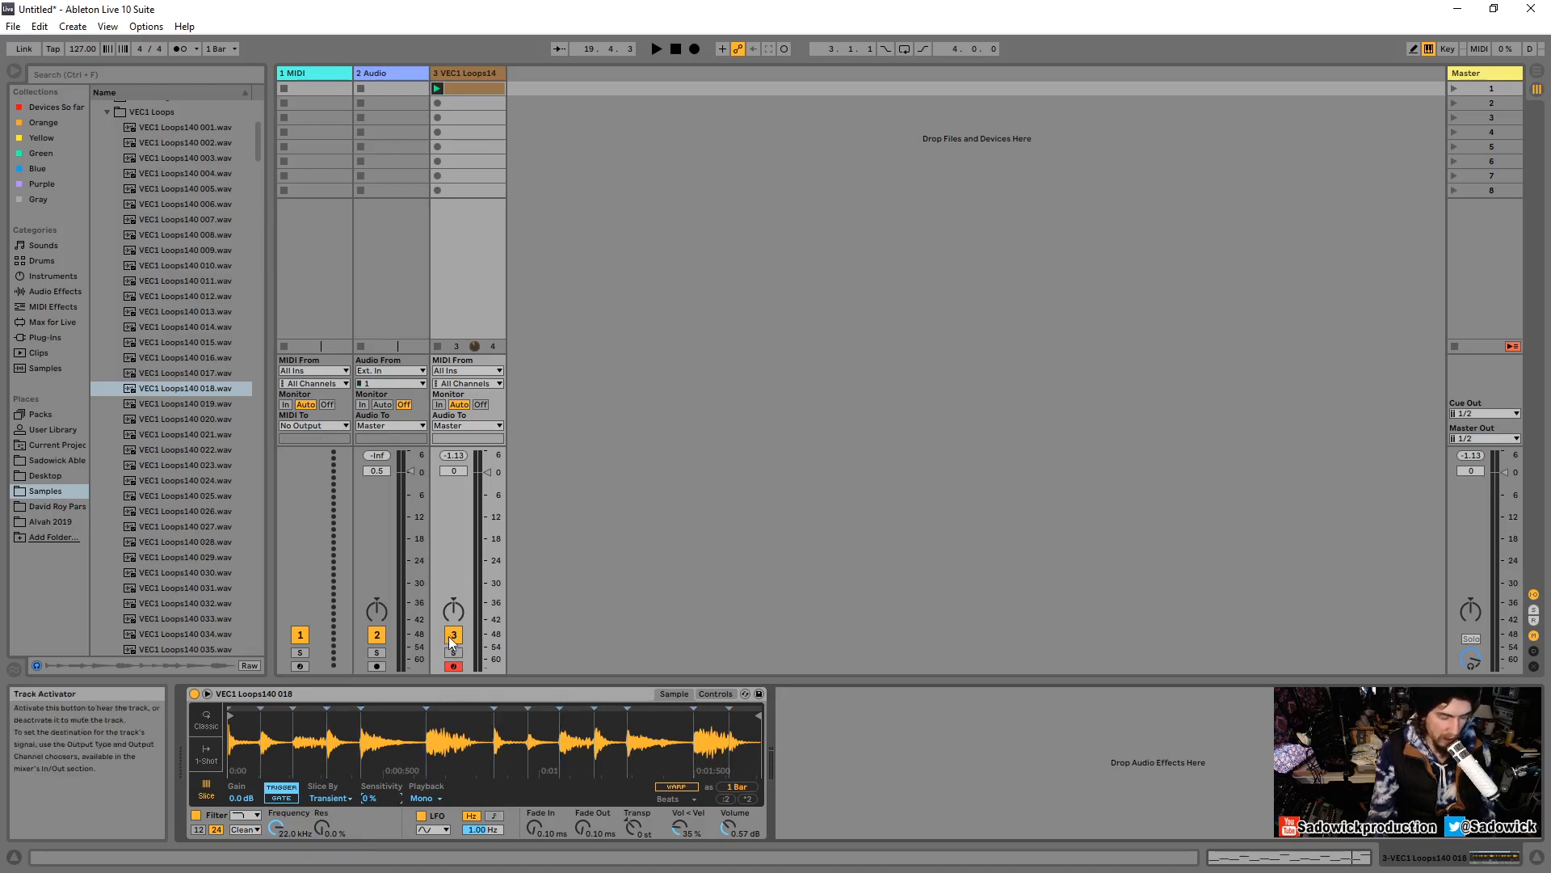
{"action": "left_click_drag", "start_coordinate": [372, 800], "coordinate": [372, 727]}
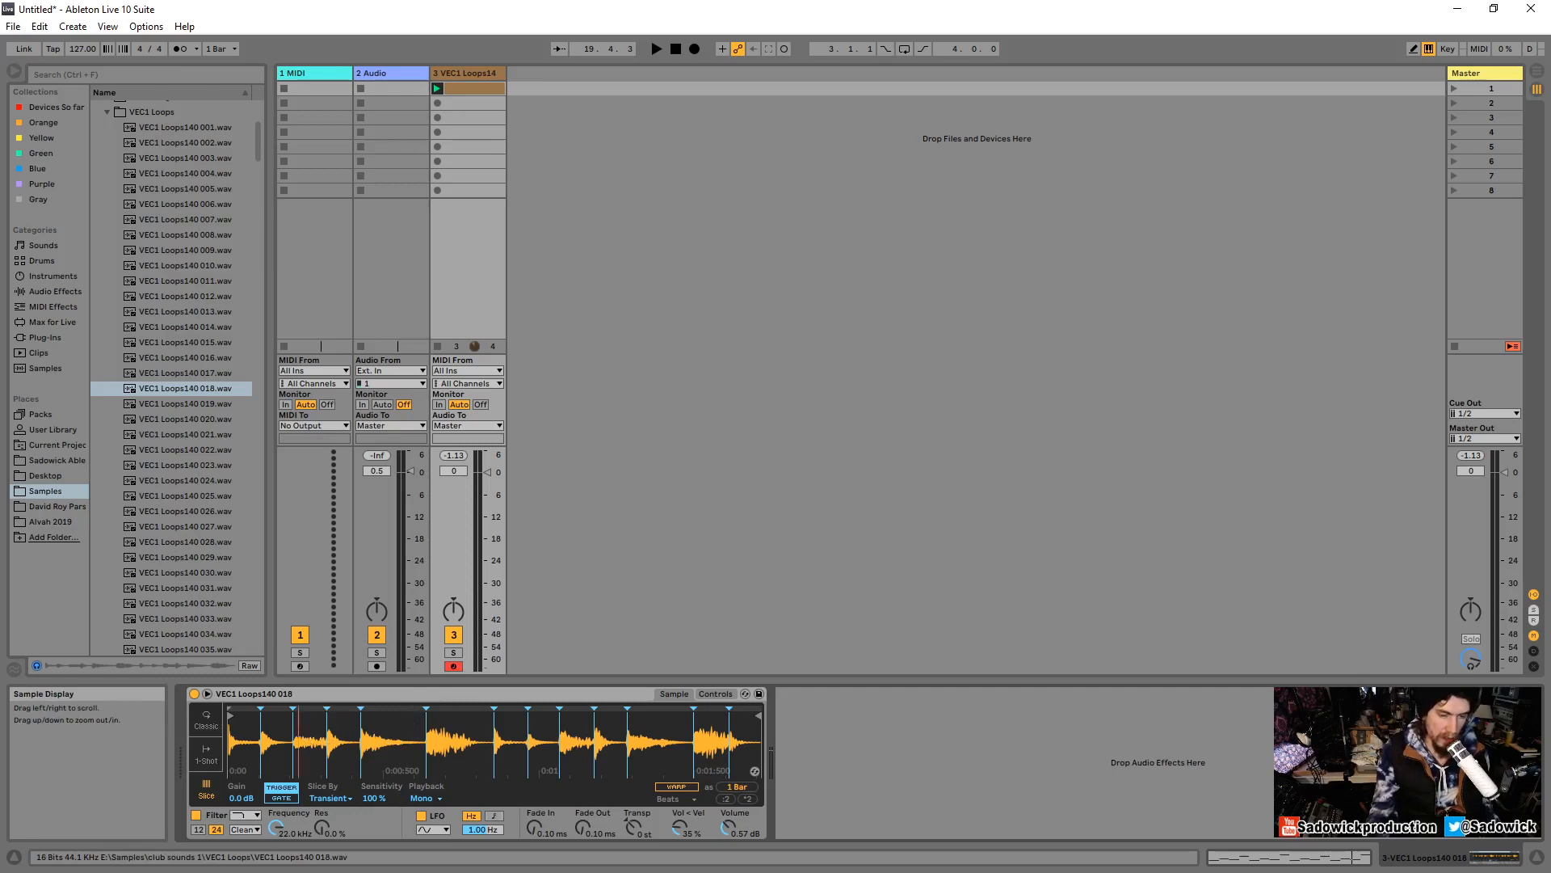
Try slicing the sample by Beat and return the slicing mode to Transient.
{"action": "left_click_drag", "start_coordinate": [301, 734], "coordinate": [348, 740]}
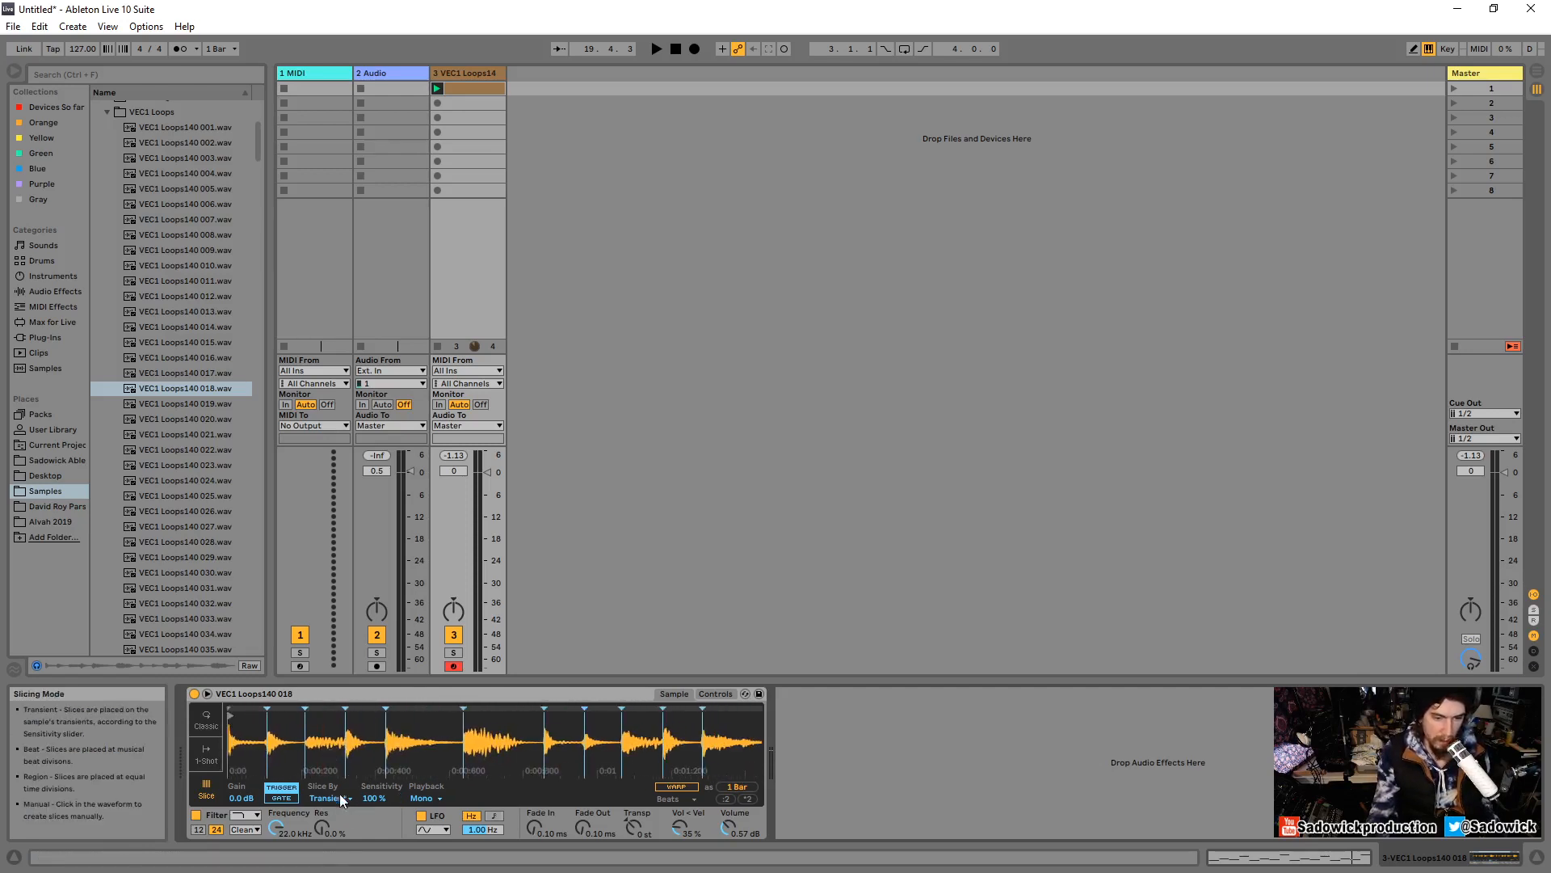
{"action": "left_click", "coordinate": [330, 798]}
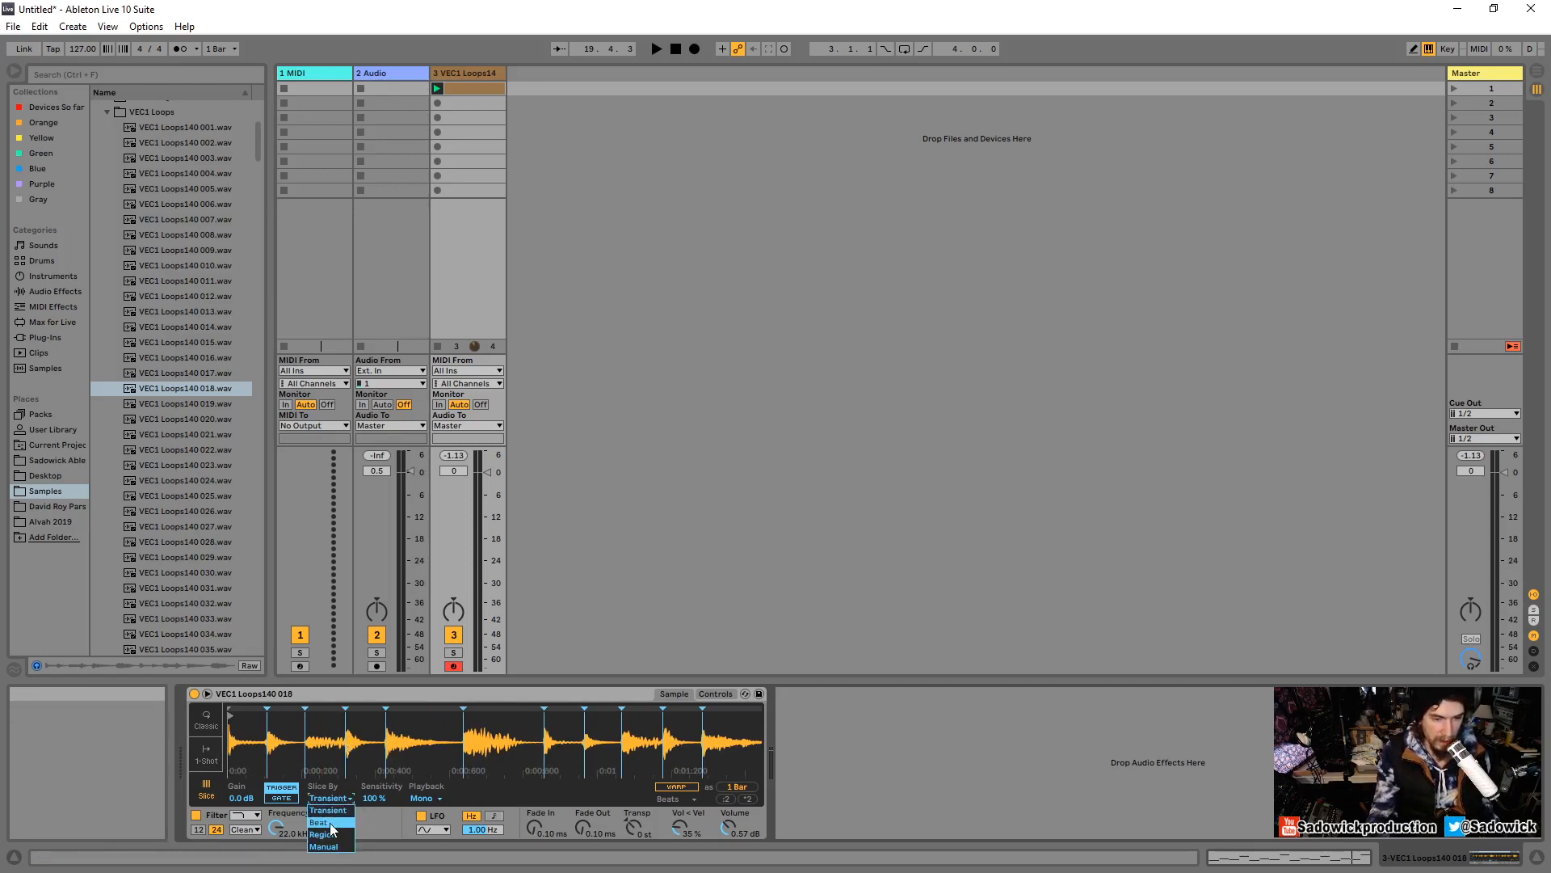
{"action": "left_click", "coordinate": [328, 822]}
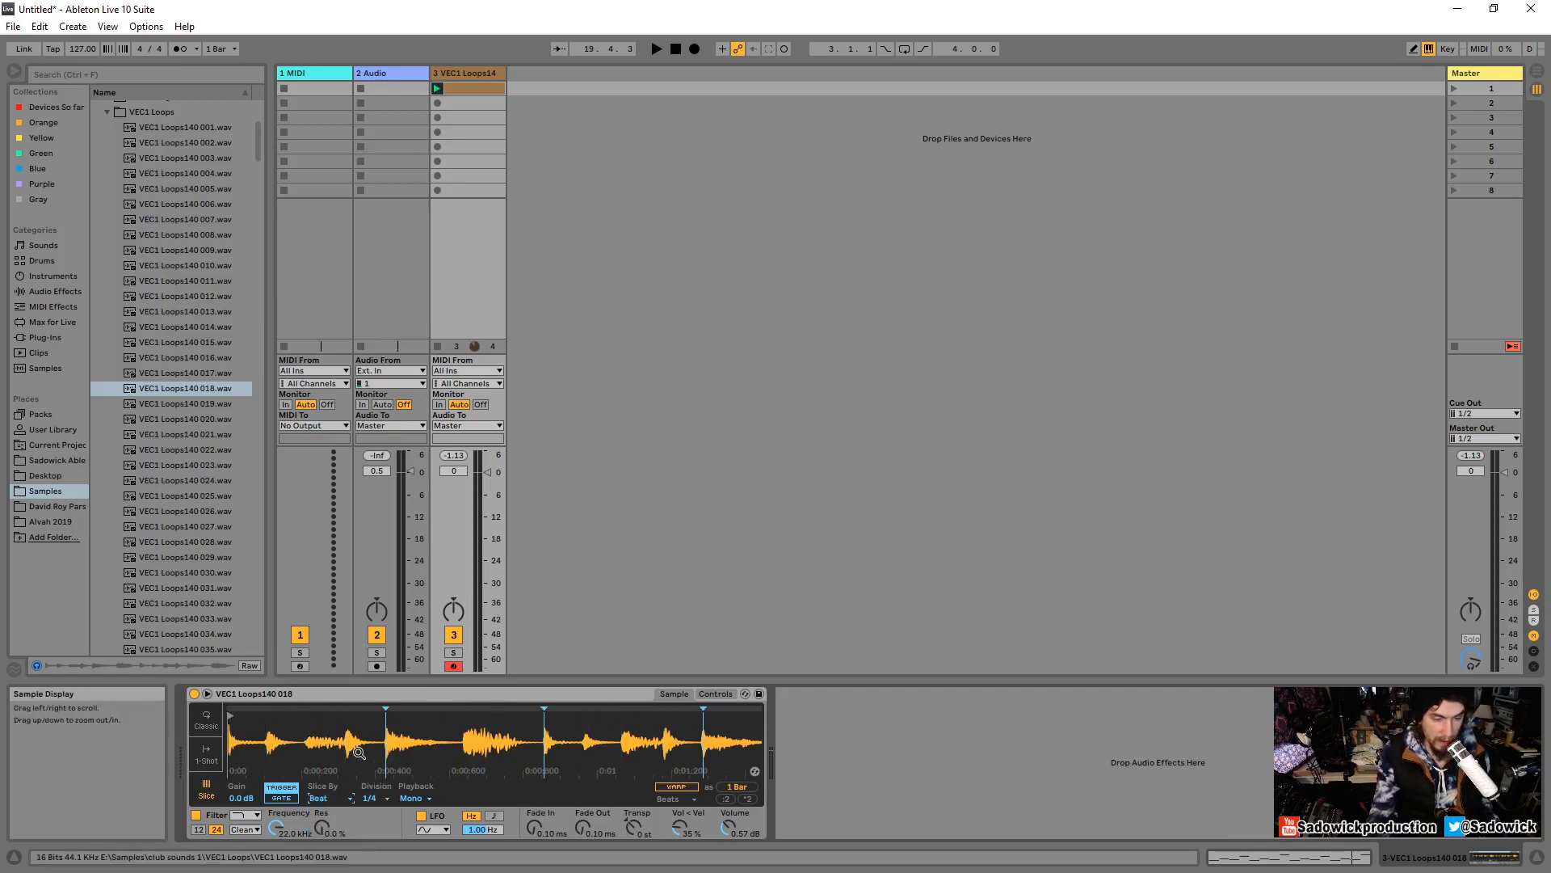
{"action": "left_click", "coordinate": [330, 797]}
{"action": "left_click", "coordinate": [327, 809]}
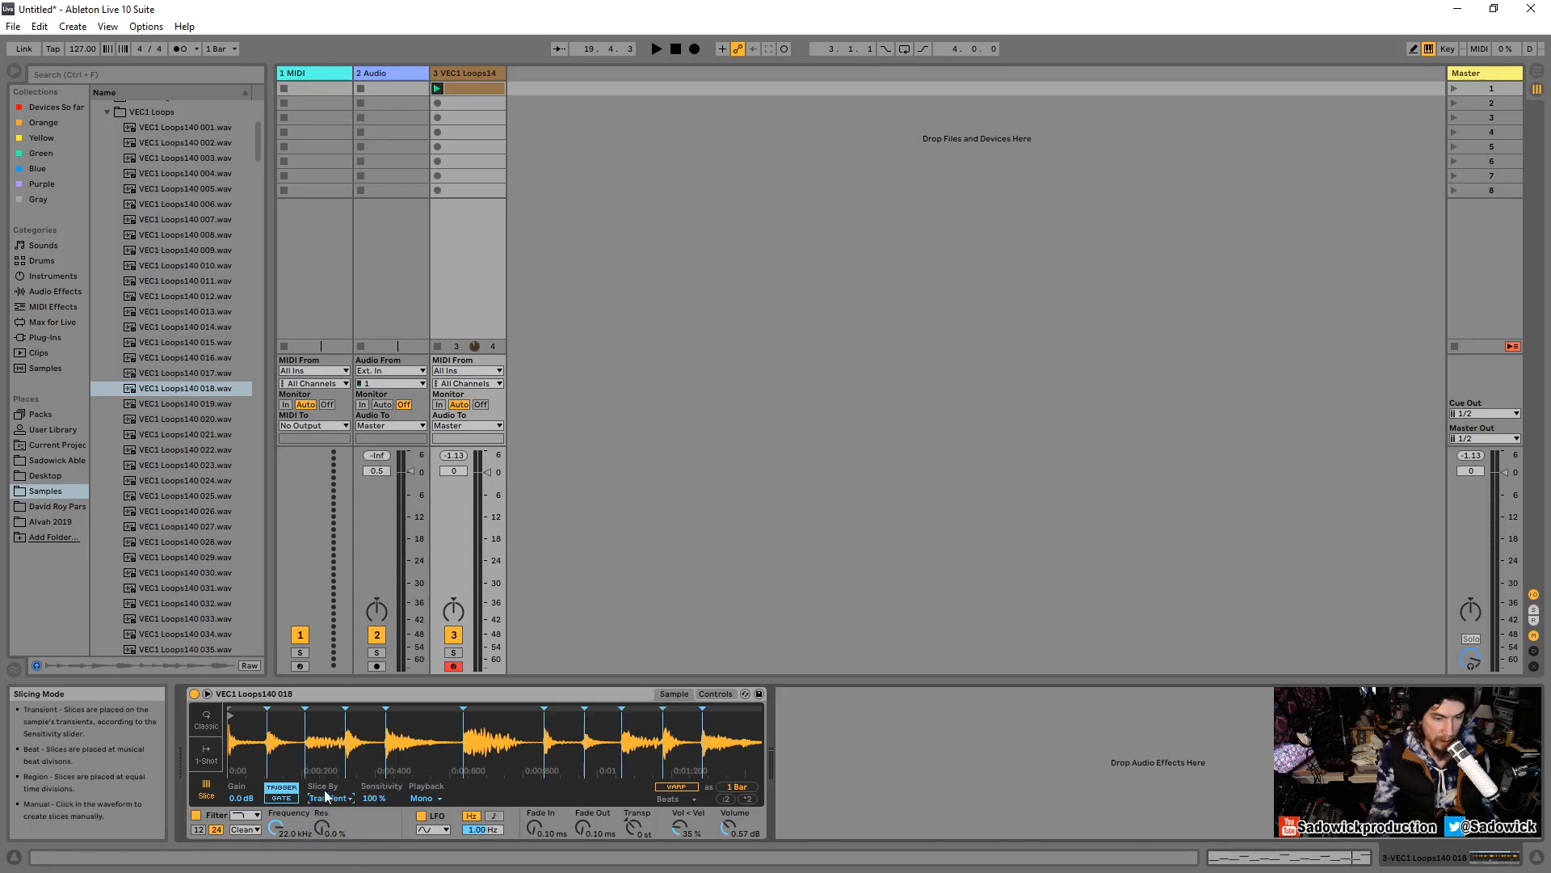
Slice the sample by Beat with a 1/16 division and audition the loop.
{"action": "left_click_drag", "start_coordinate": [303, 743], "coordinate": [303, 724]}
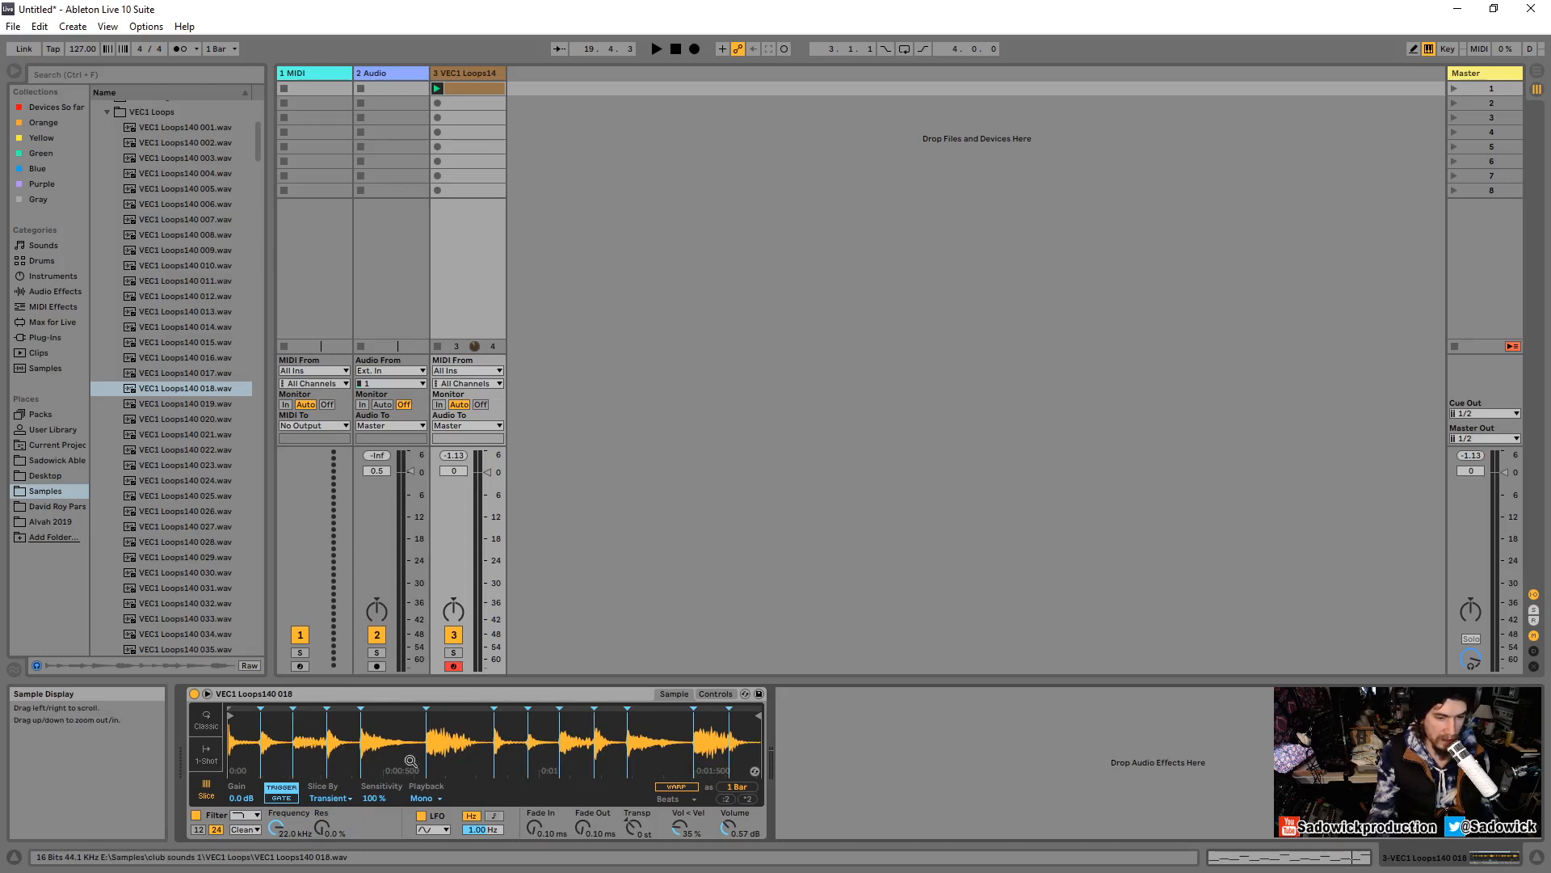
{"action": "left_click", "coordinate": [330, 797]}
{"action": "left_click", "coordinate": [332, 820]}
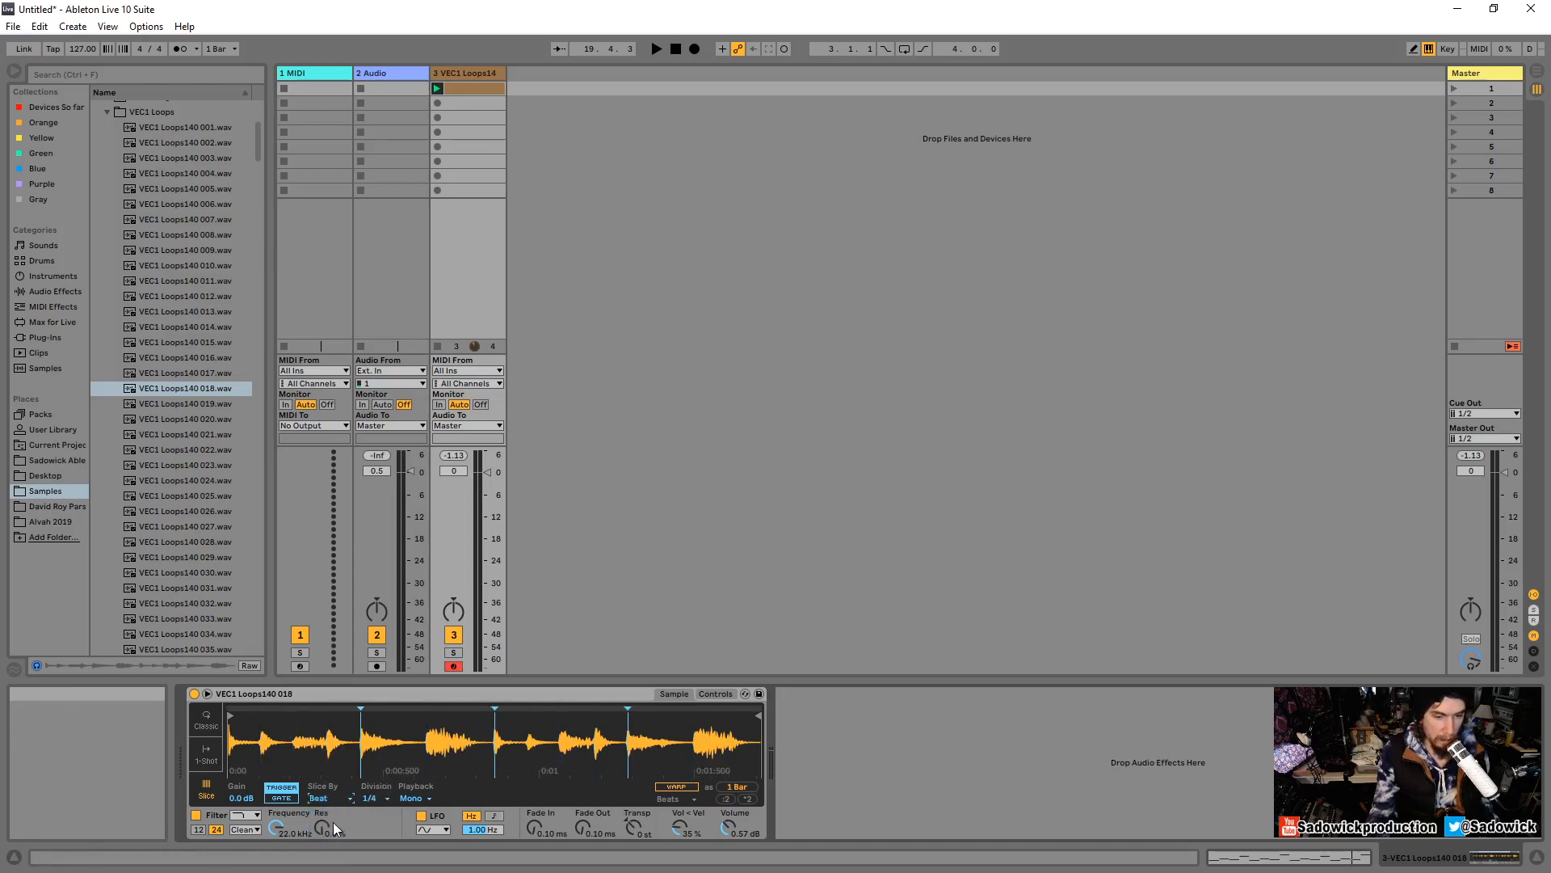
{"action": "left_click", "coordinate": [378, 797]}
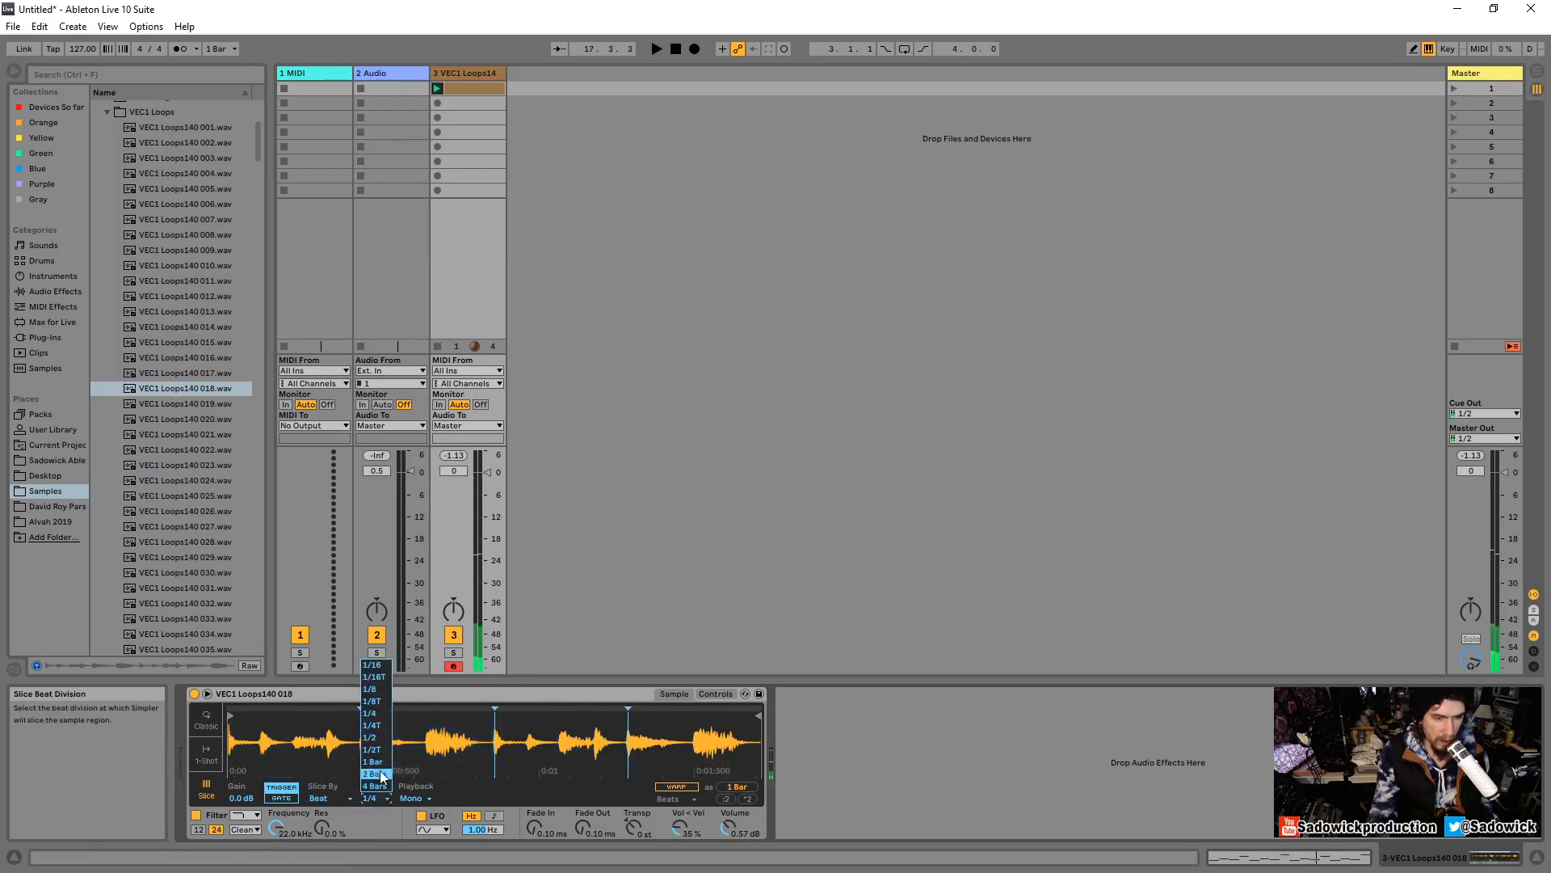
{"action": "left_click", "coordinate": [380, 668]}
{"action": "key", "text": "space"}
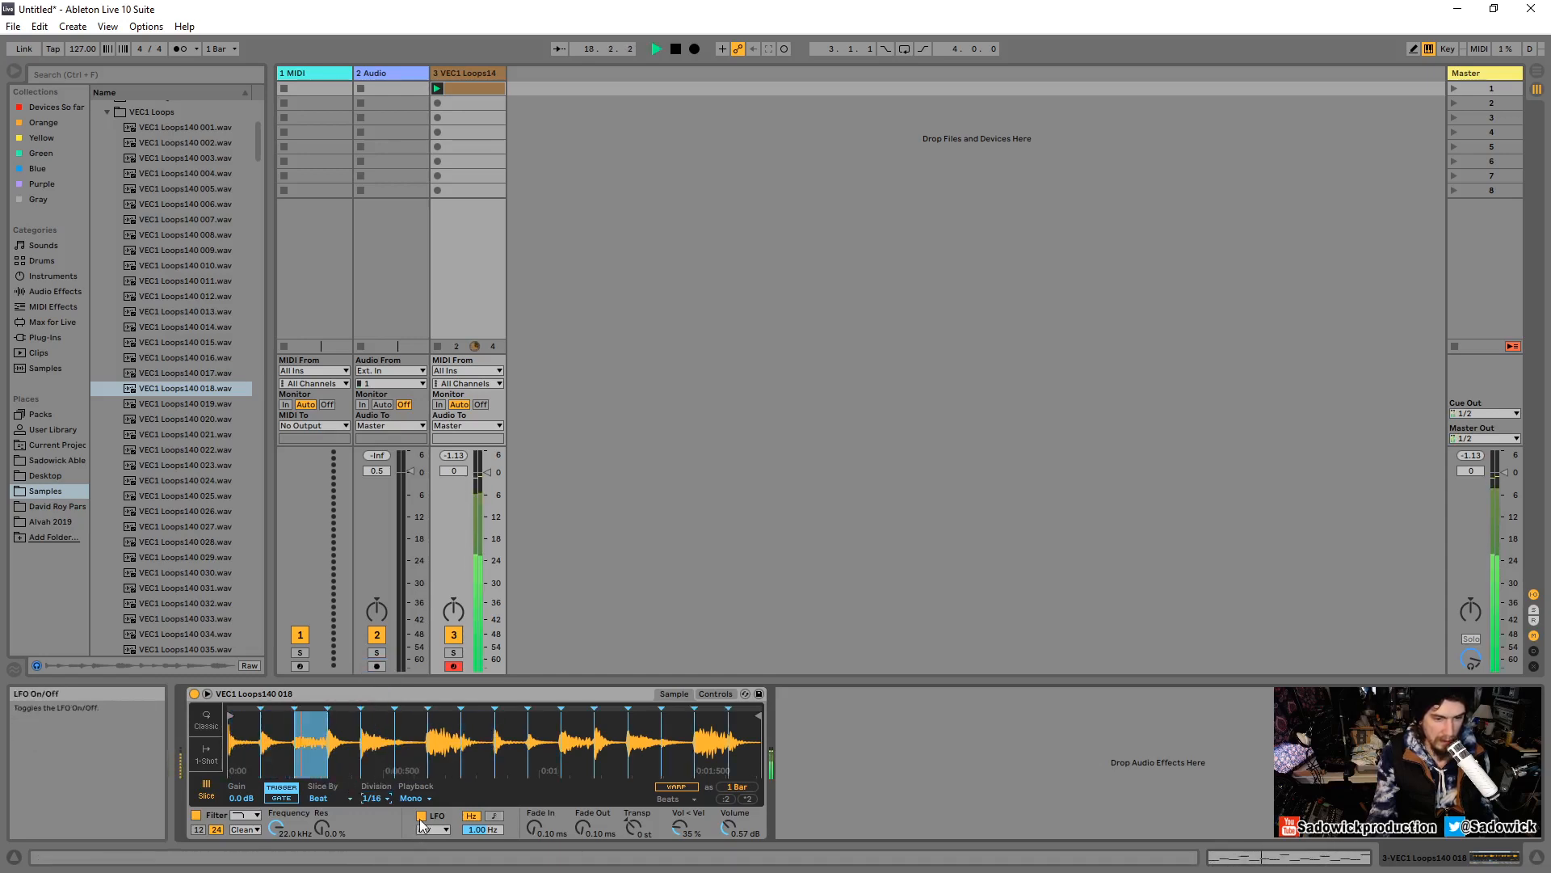
{"action": "key", "text": "space"}
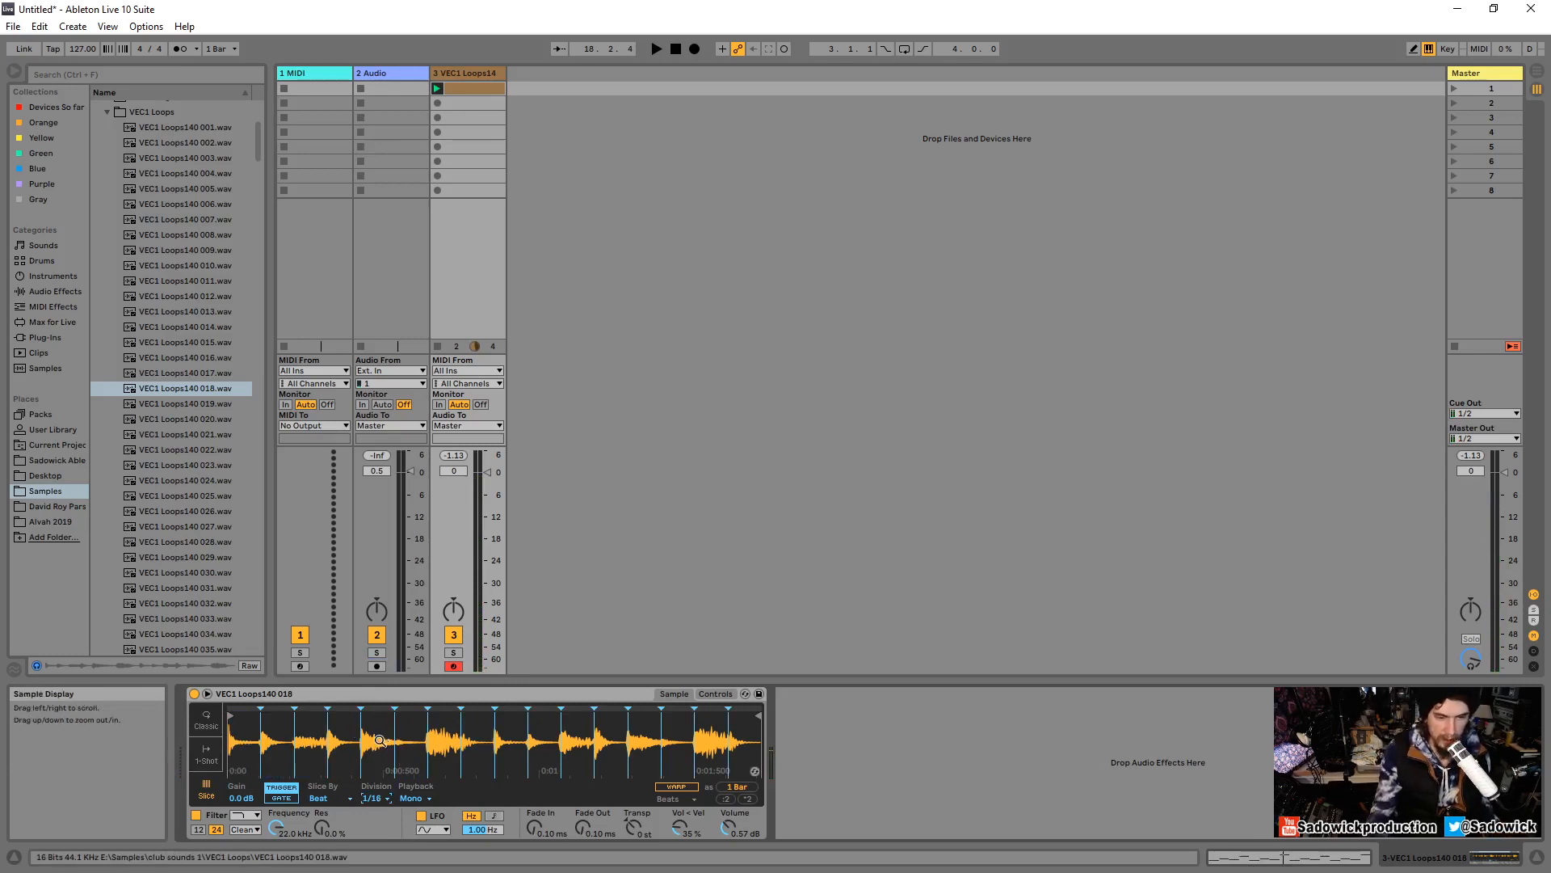
{"action": "left_click", "coordinate": [379, 802]}
{"action": "left_click", "coordinate": [376, 798]}
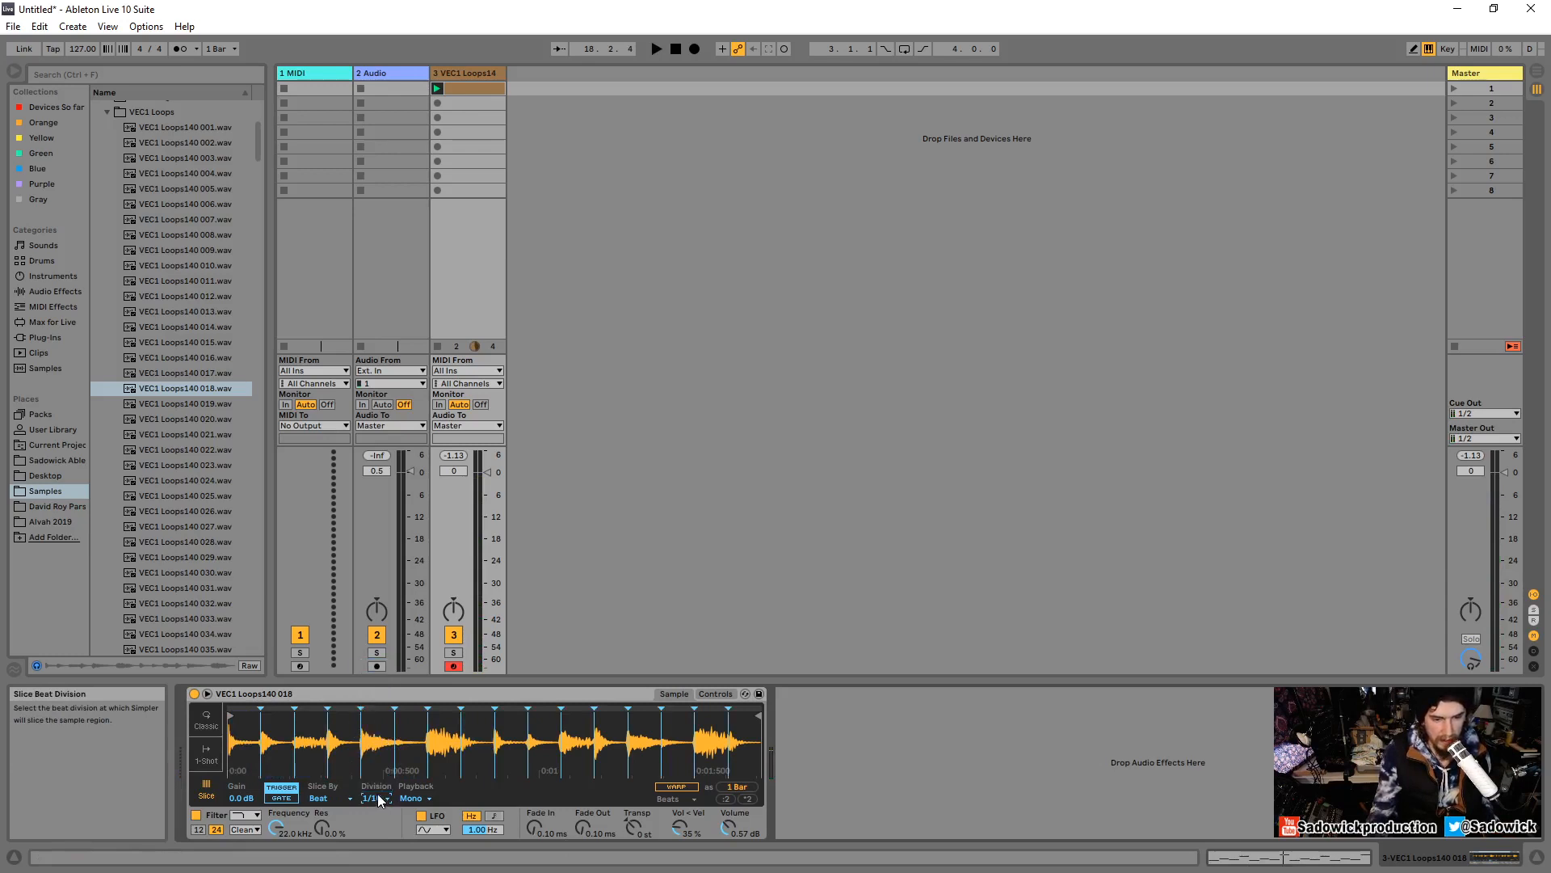
Set the slicing mode to Manual and expand the Simpler waveform view.
{"action": "left_click", "coordinate": [328, 799]}
{"action": "left_click", "coordinate": [324, 846]}
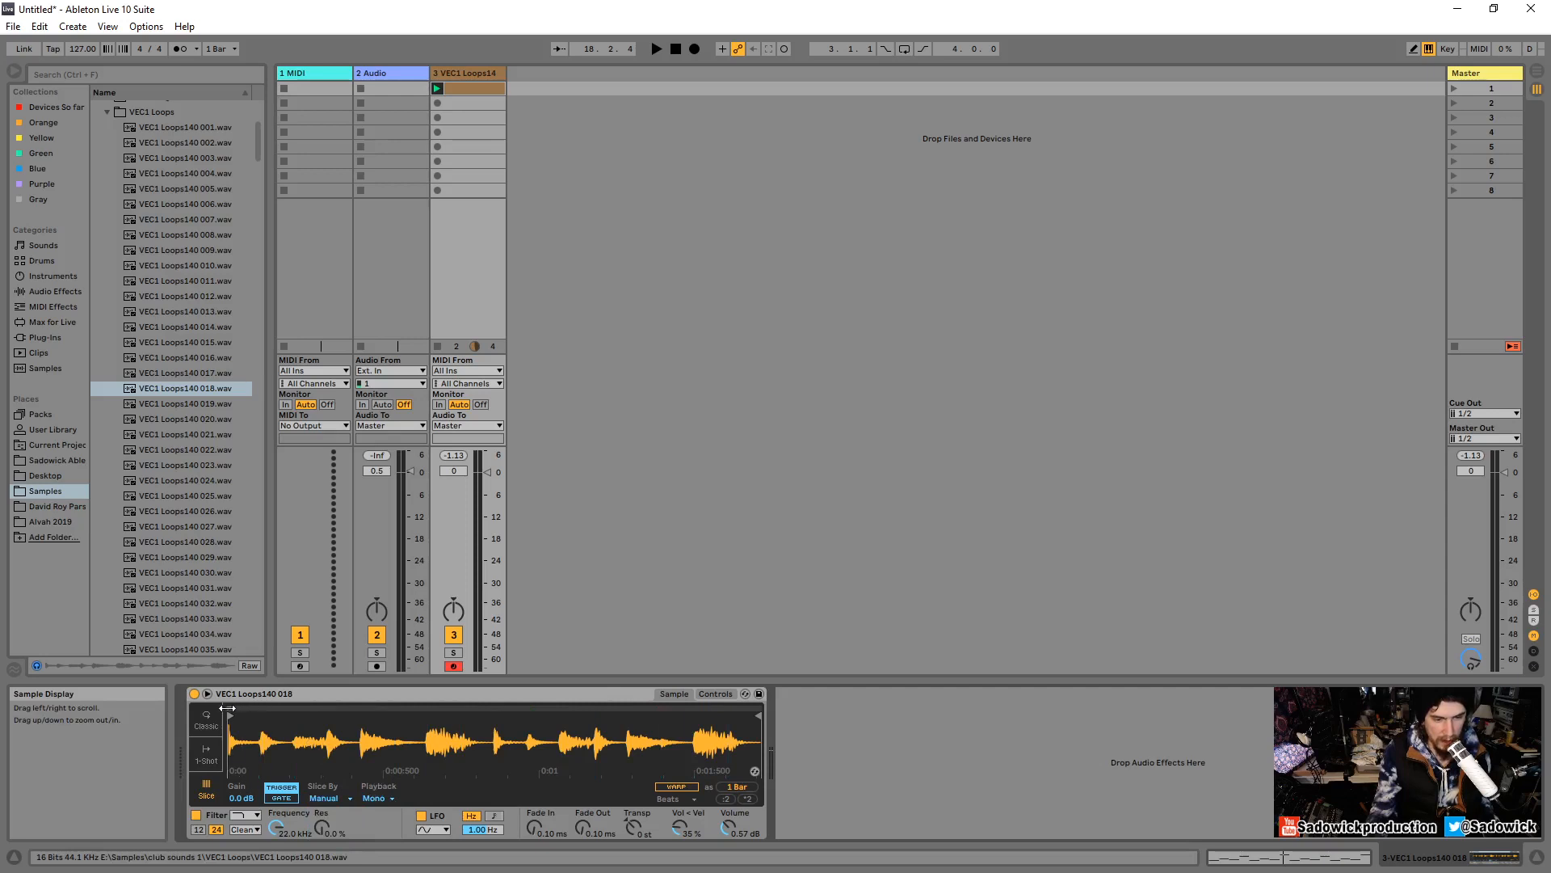
{"action": "left_click", "coordinate": [207, 694]}
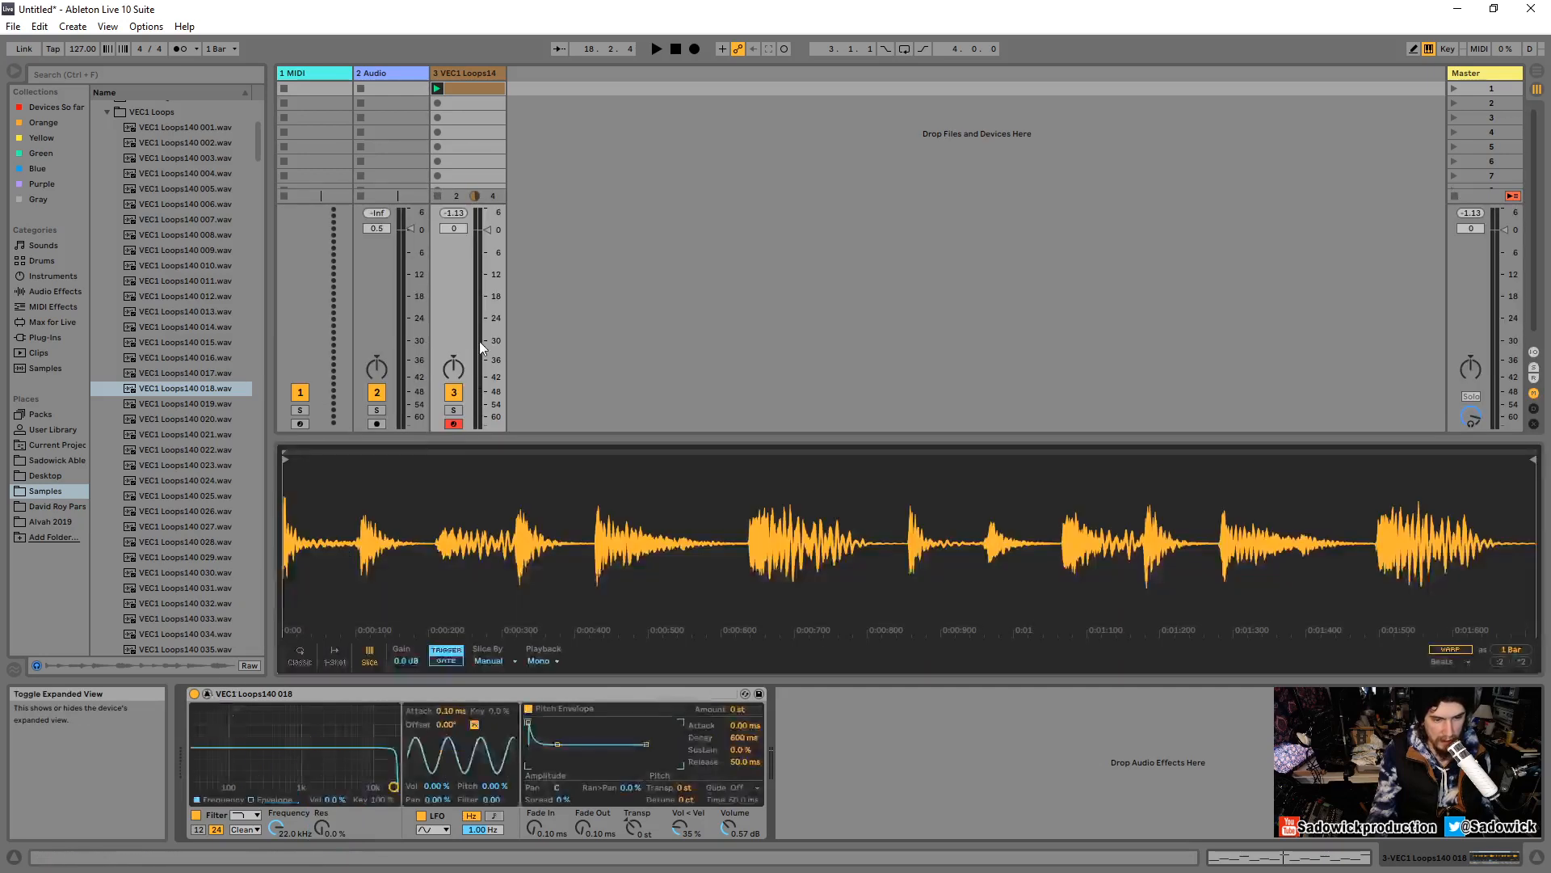
Insert manual slice markers at the starts of the second to fifth hits and audition the loop.
{"action": "left_click_drag", "start_coordinate": [335, 463], "coordinate": [362, 481]}
{"action": "double_click", "coordinate": [462, 470]}
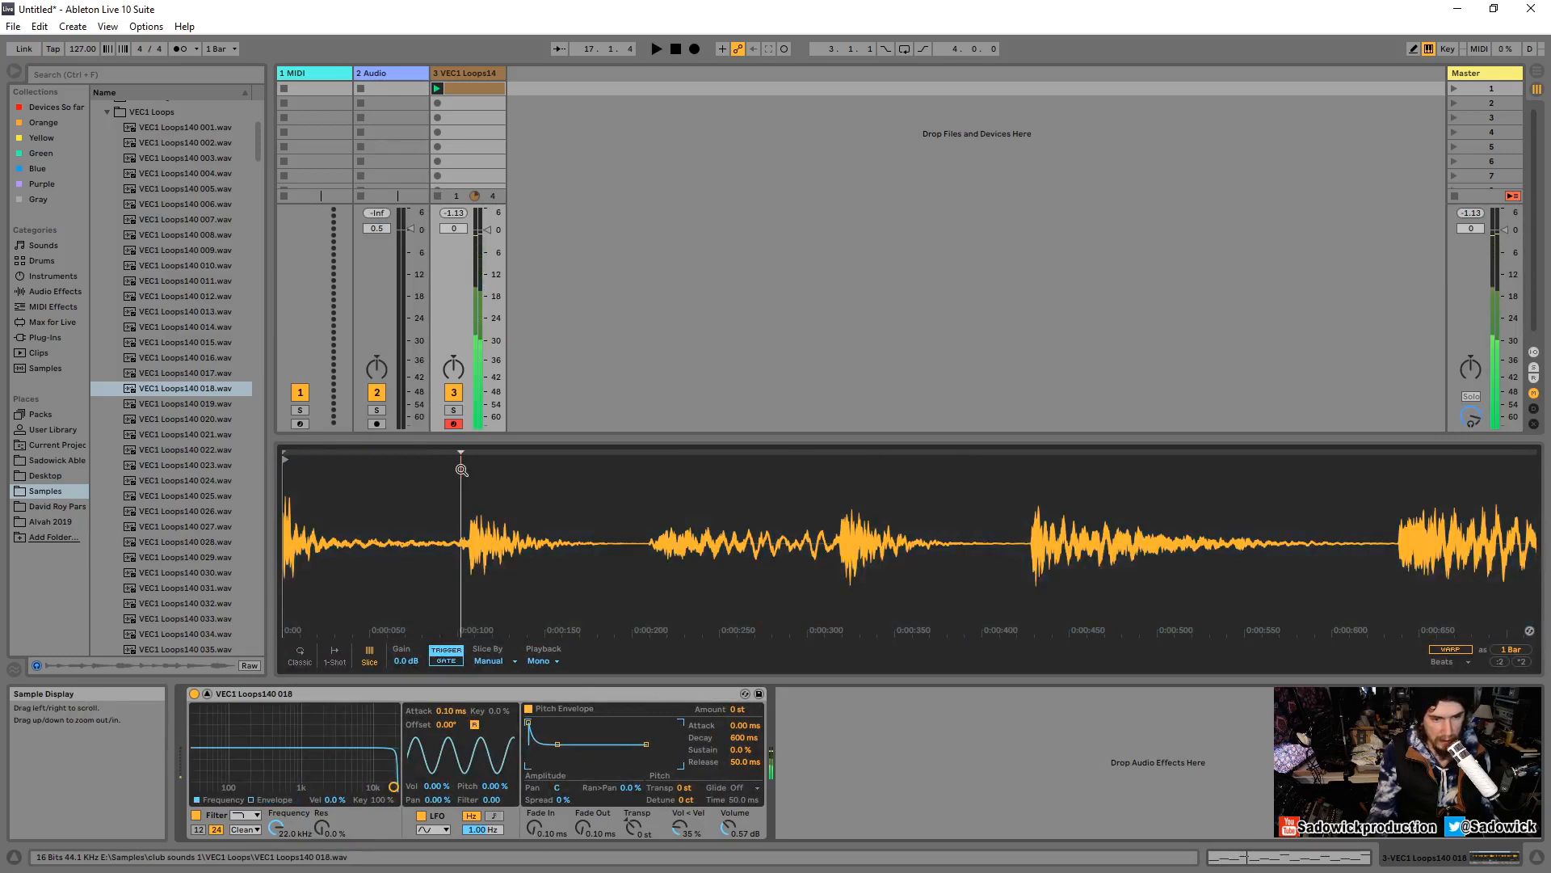
{"action": "left_click_drag", "start_coordinate": [461, 454], "coordinate": [469, 454]}
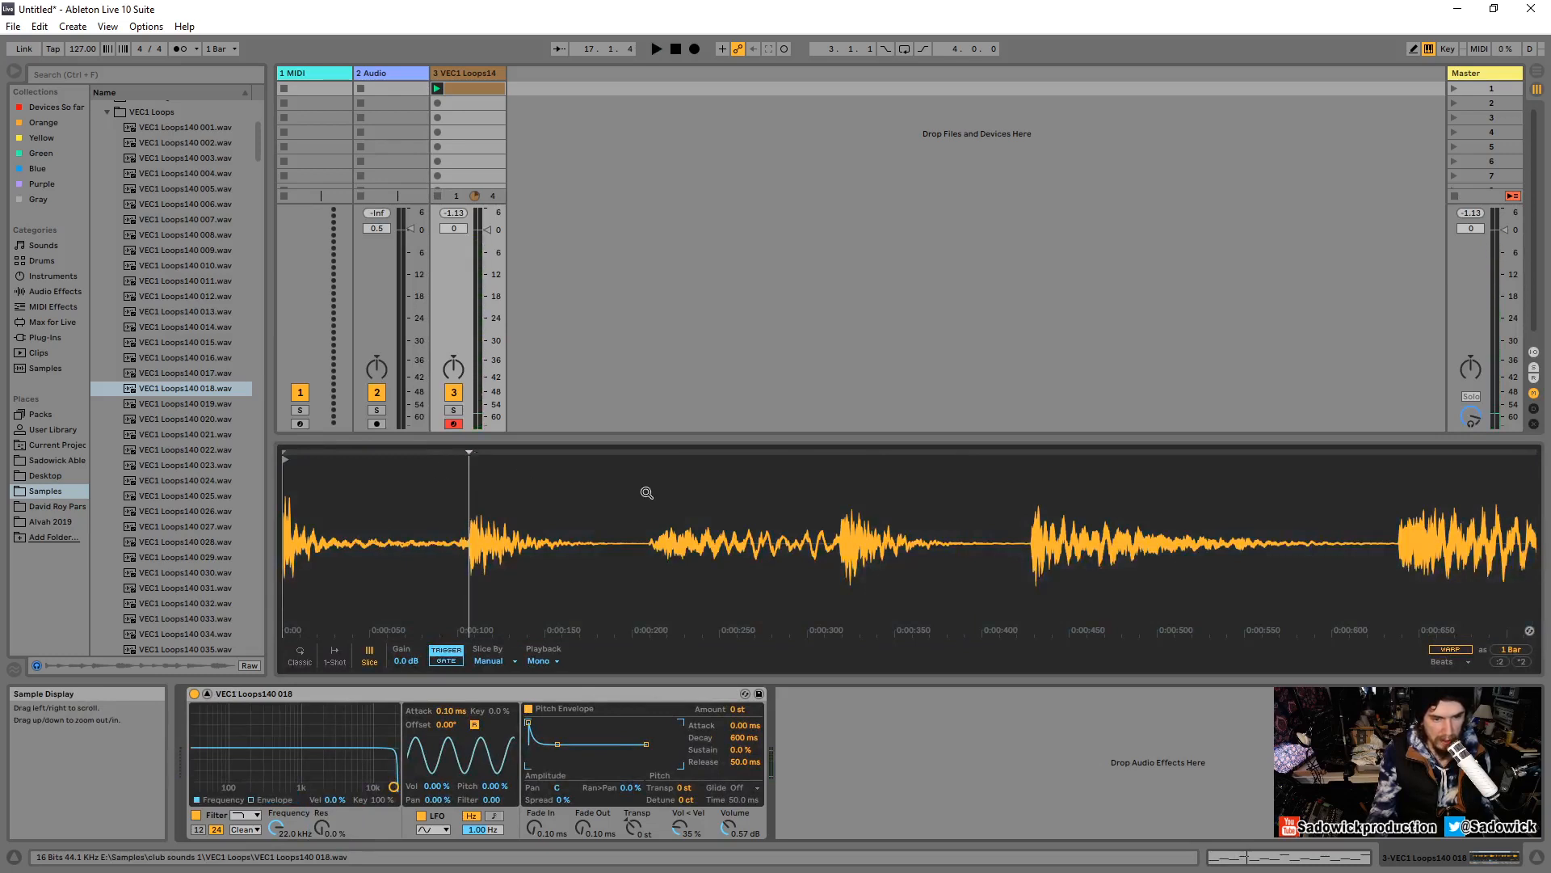
{"action": "left_click_drag", "start_coordinate": [647, 492], "coordinate": [642, 477]}
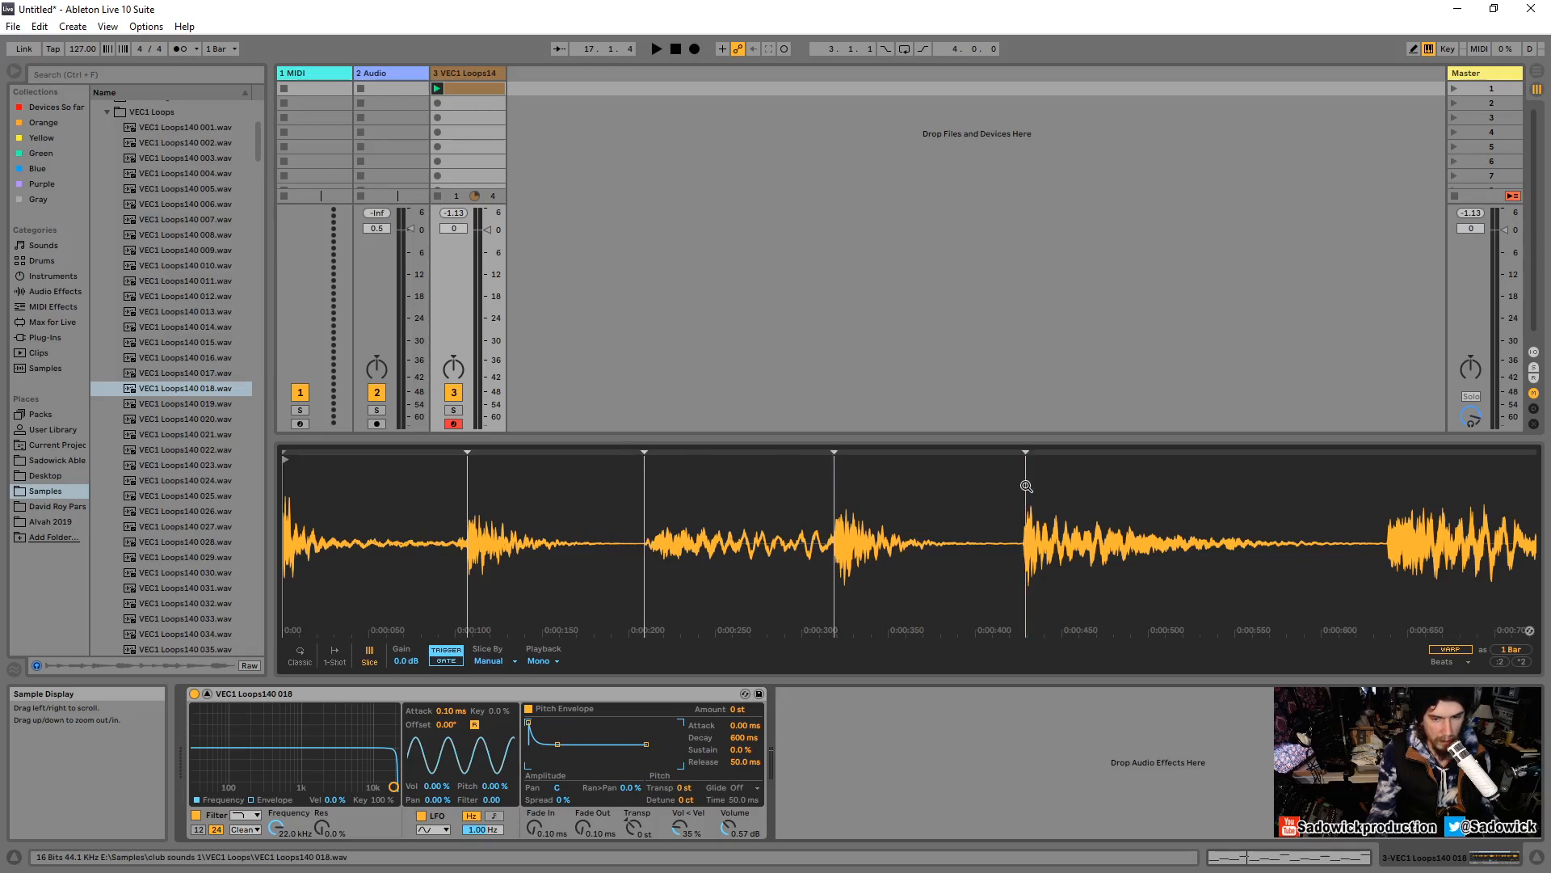
{"action": "key", "text": "space"}
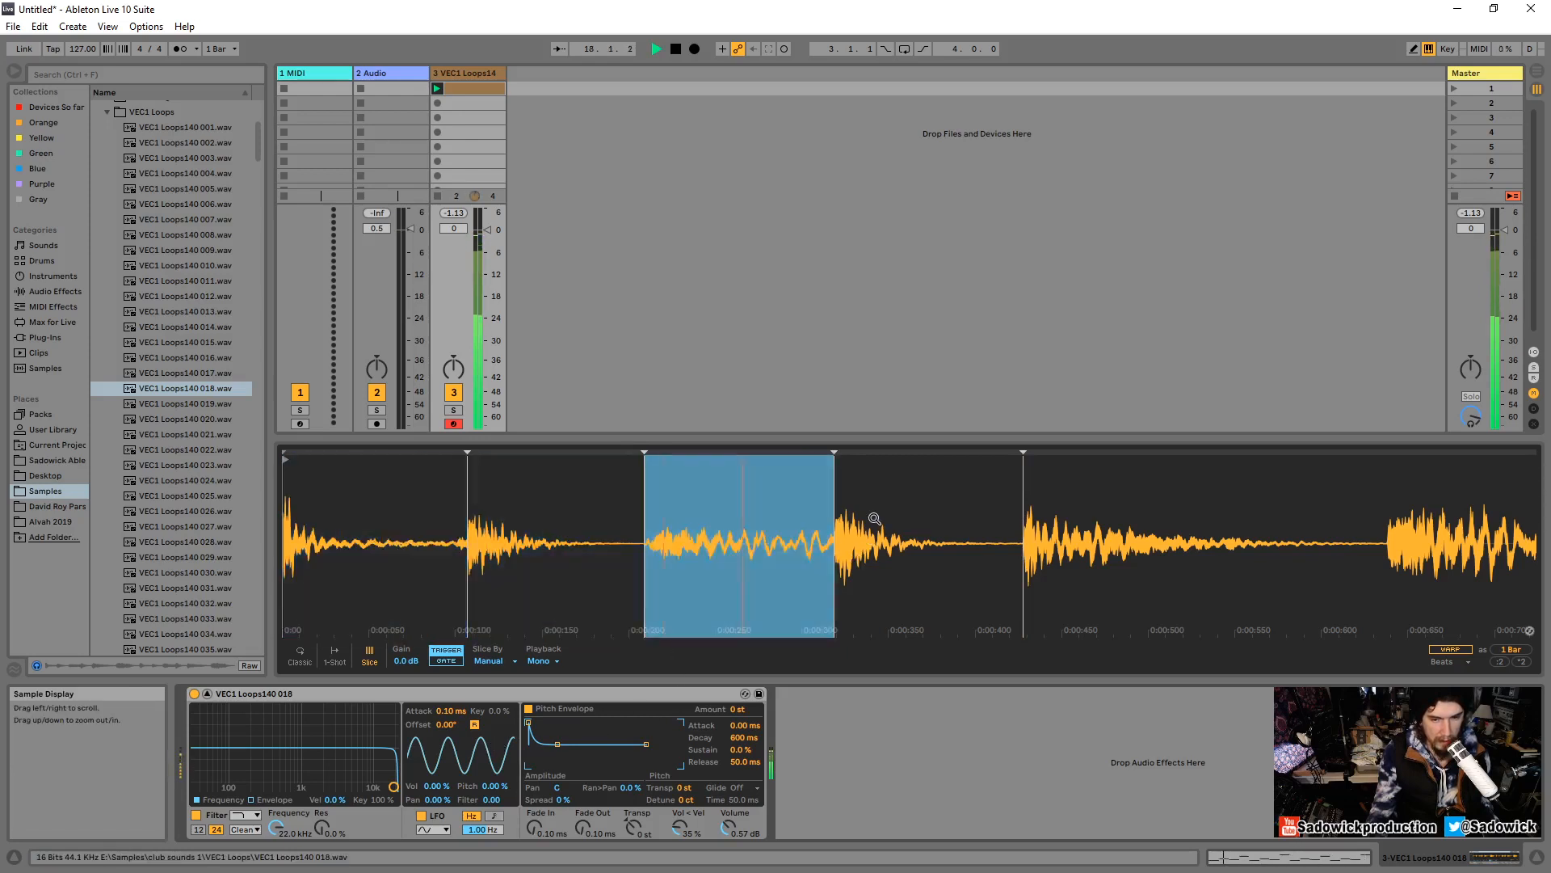
{"action": "key", "text": "space"}
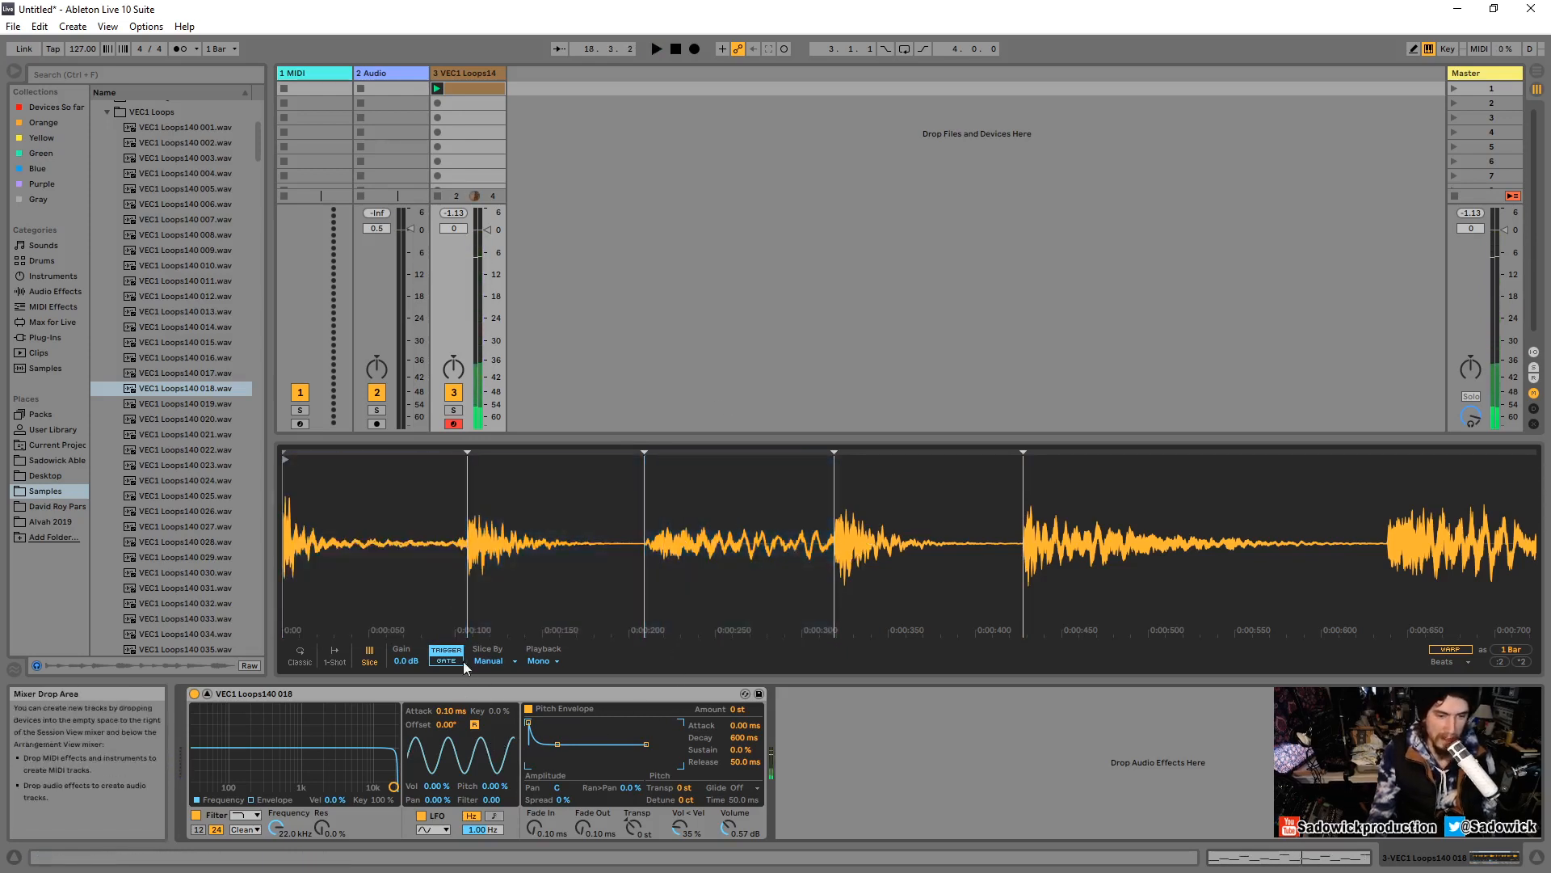
Set the slicing mode to Transient and audition the loop.
{"action": "left_click", "coordinate": [489, 660]}
{"action": "left_click", "coordinate": [494, 672]}
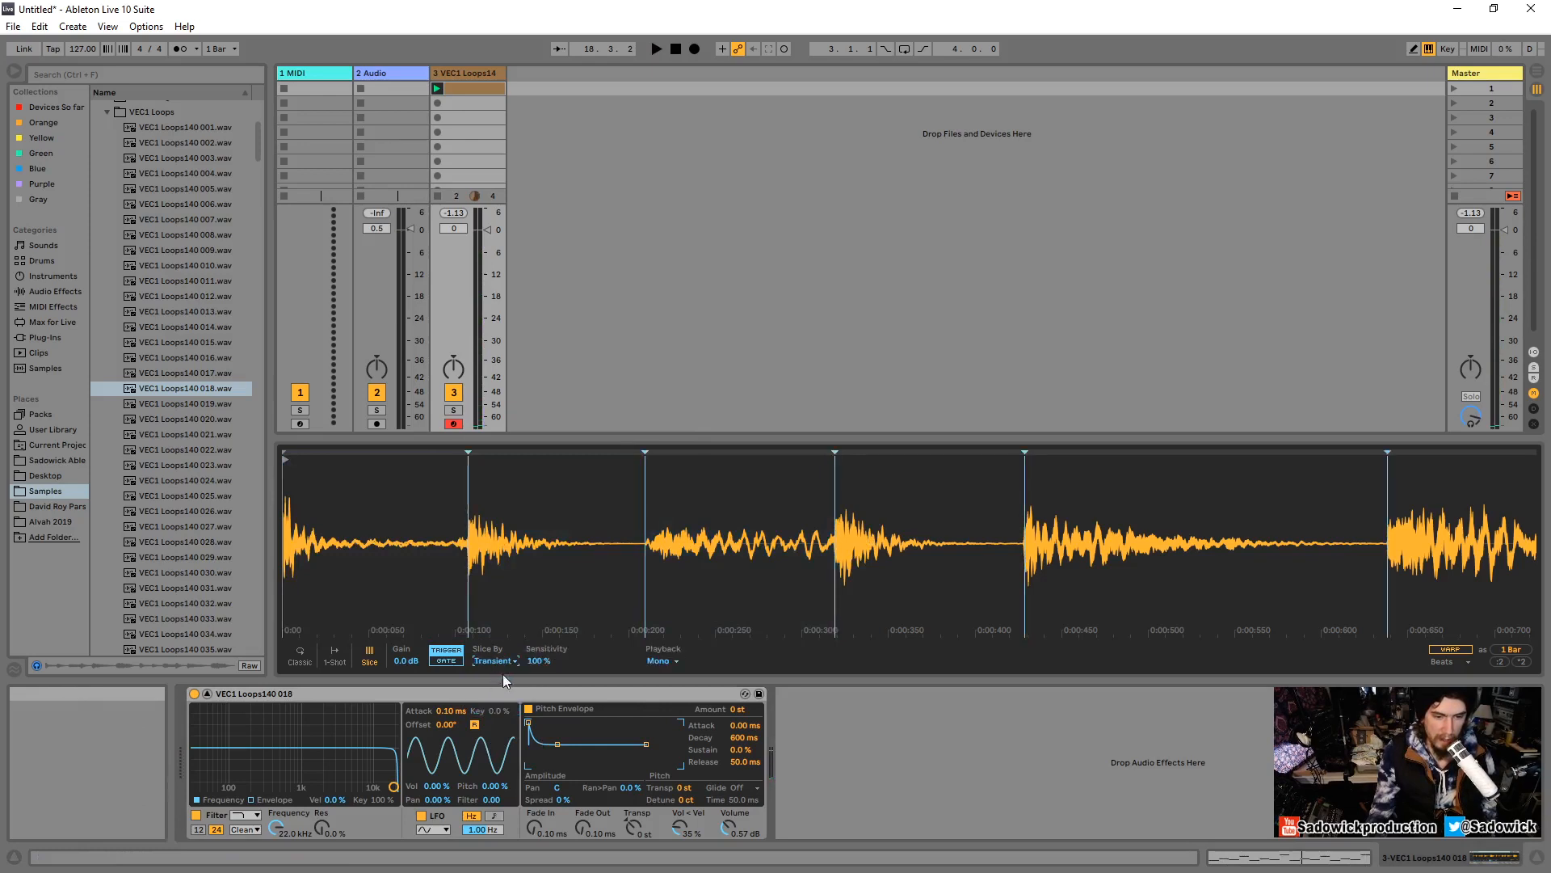
{"action": "key", "text": "space"}
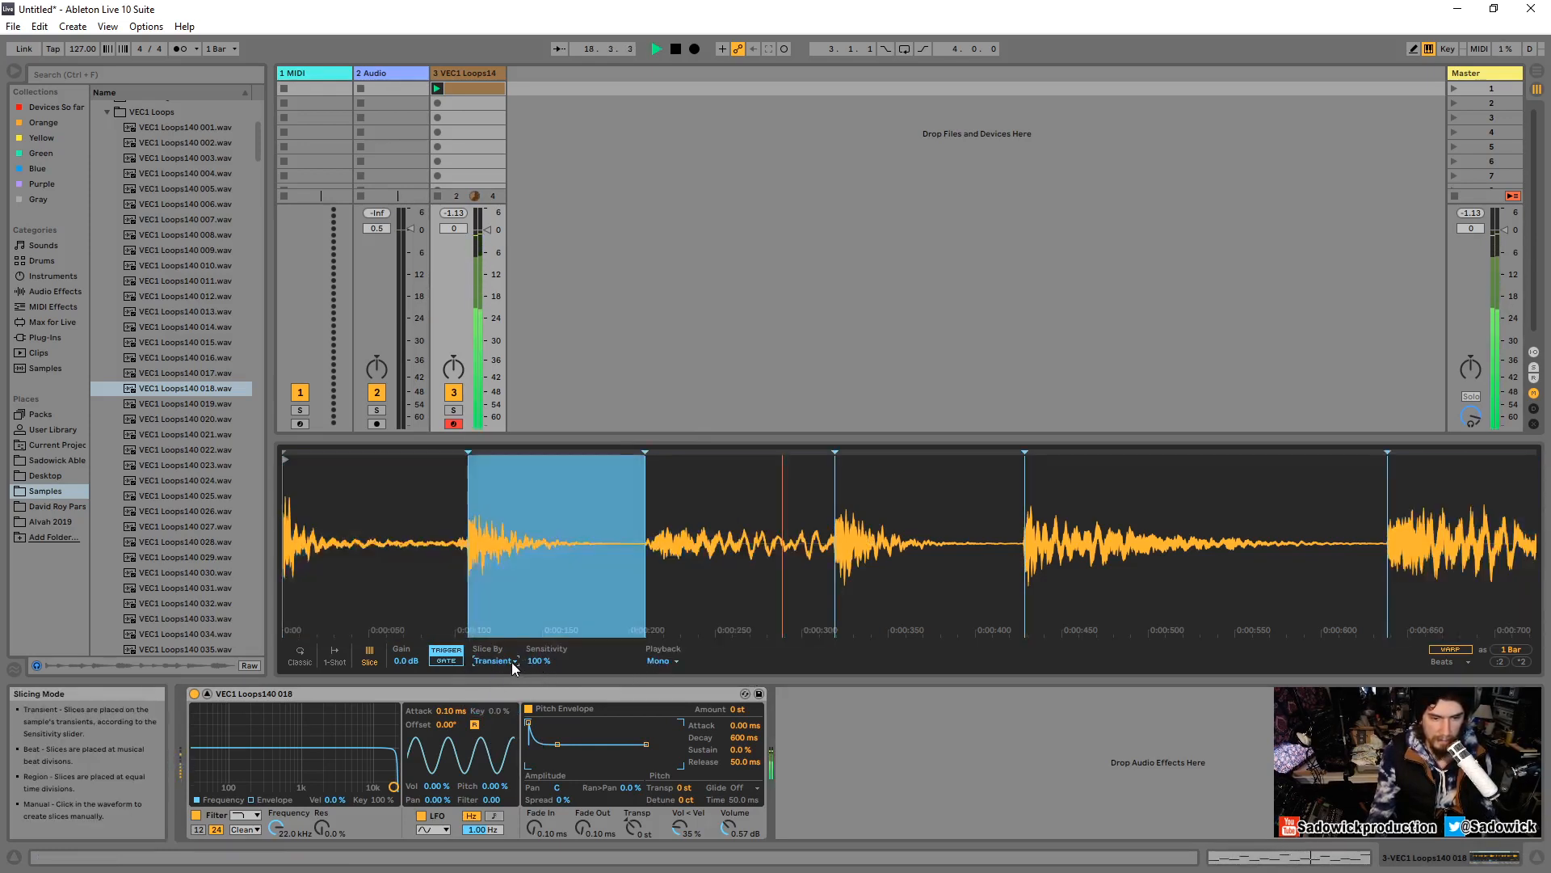
{"action": "key", "text": "space"}
Check the slice playback options, keep Mono, and turn Warp on for the sample and back off.
{"action": "left_click", "coordinate": [677, 661]}
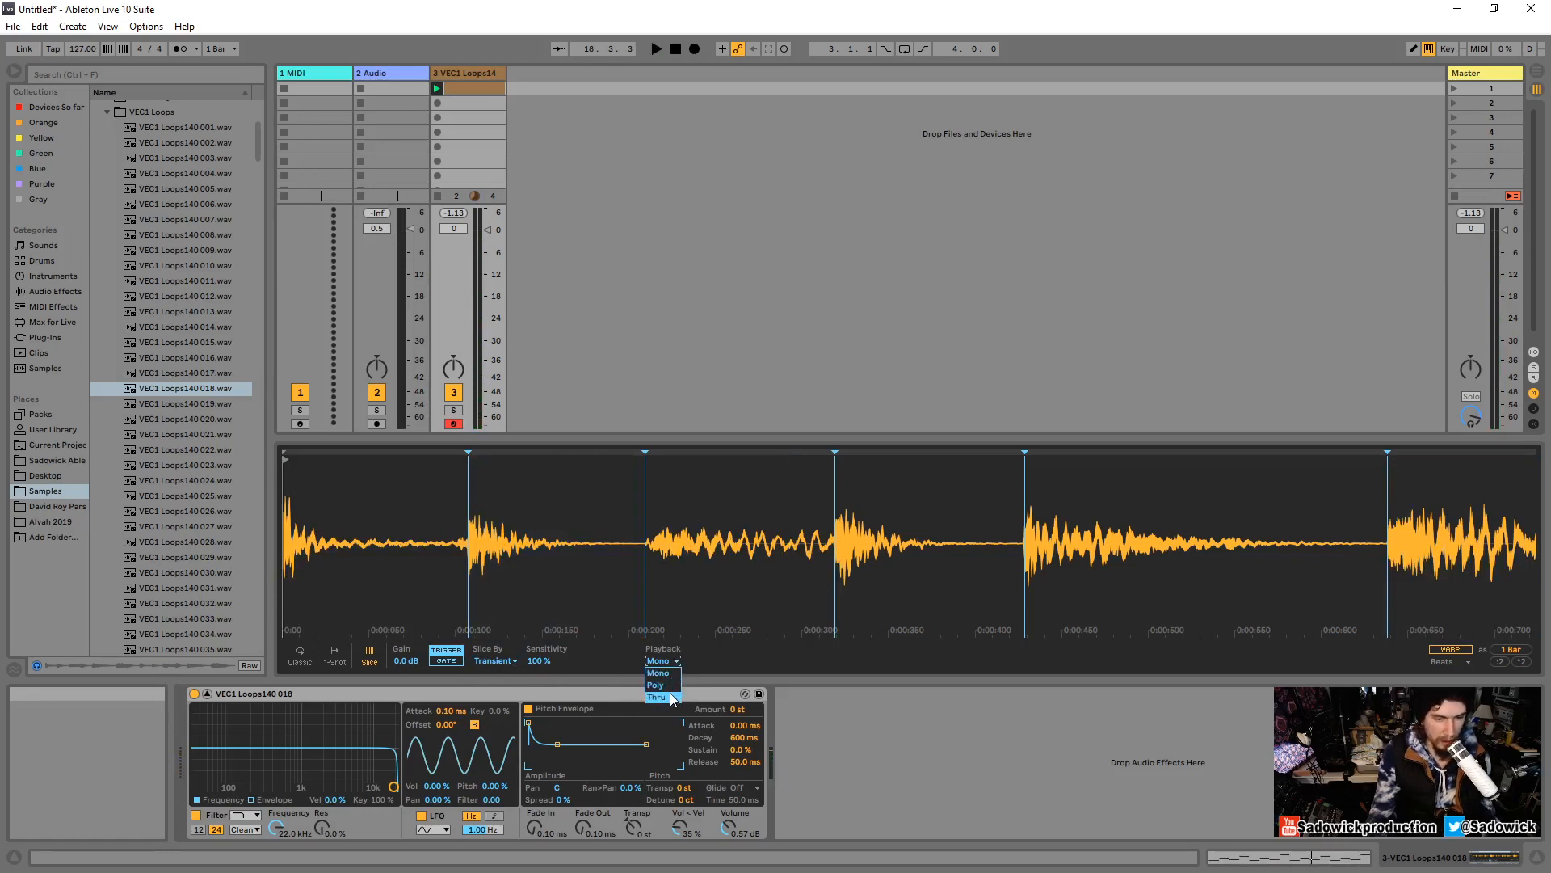
{"action": "left_click", "coordinate": [659, 672]}
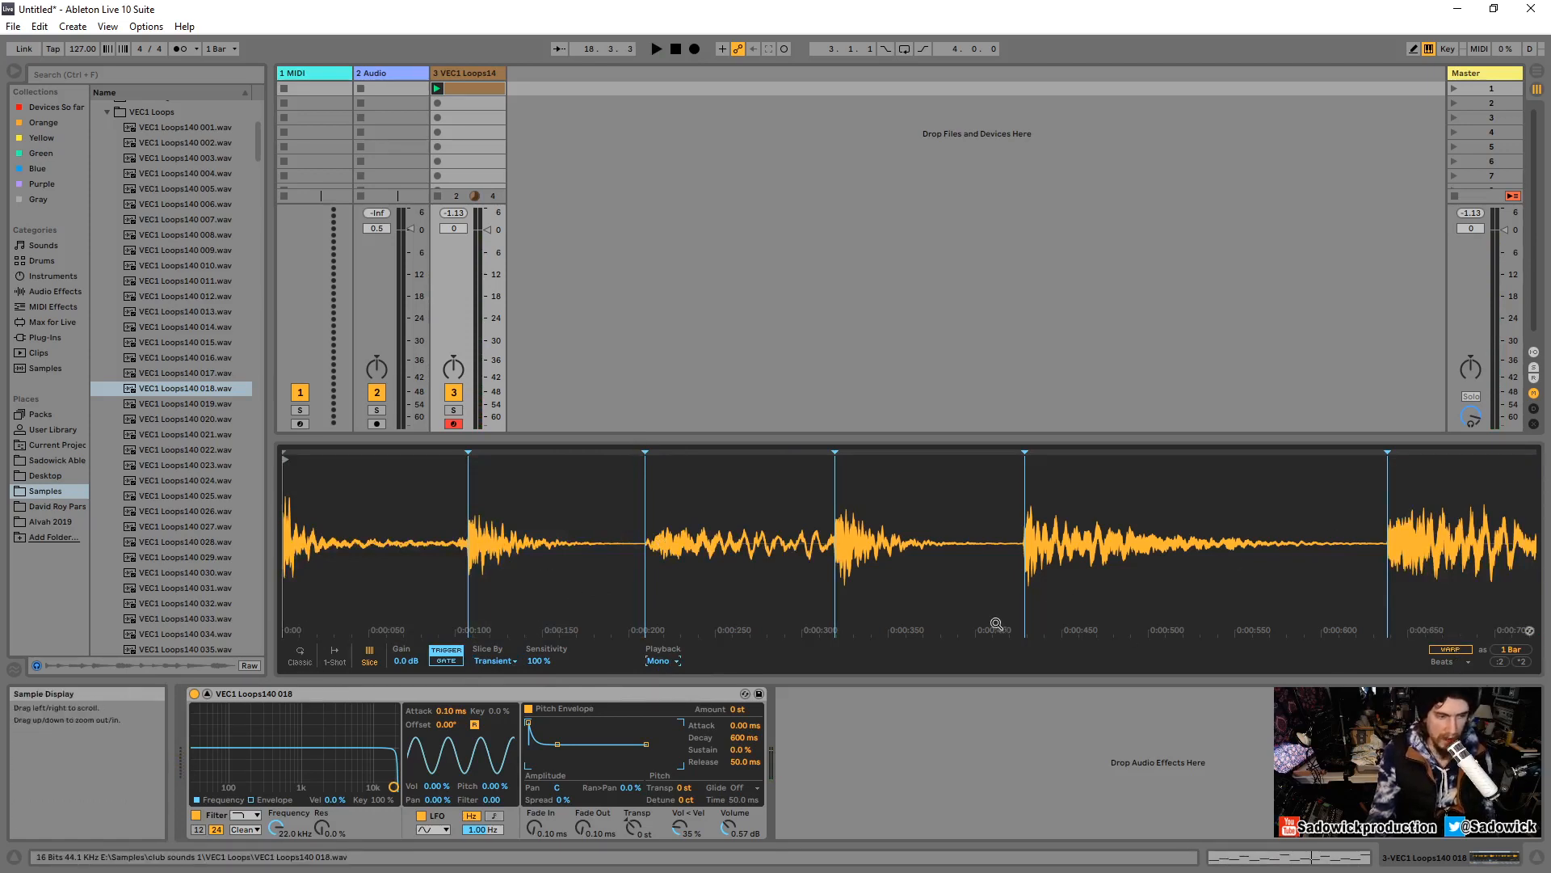
{"action": "left_click", "coordinate": [1456, 650]}
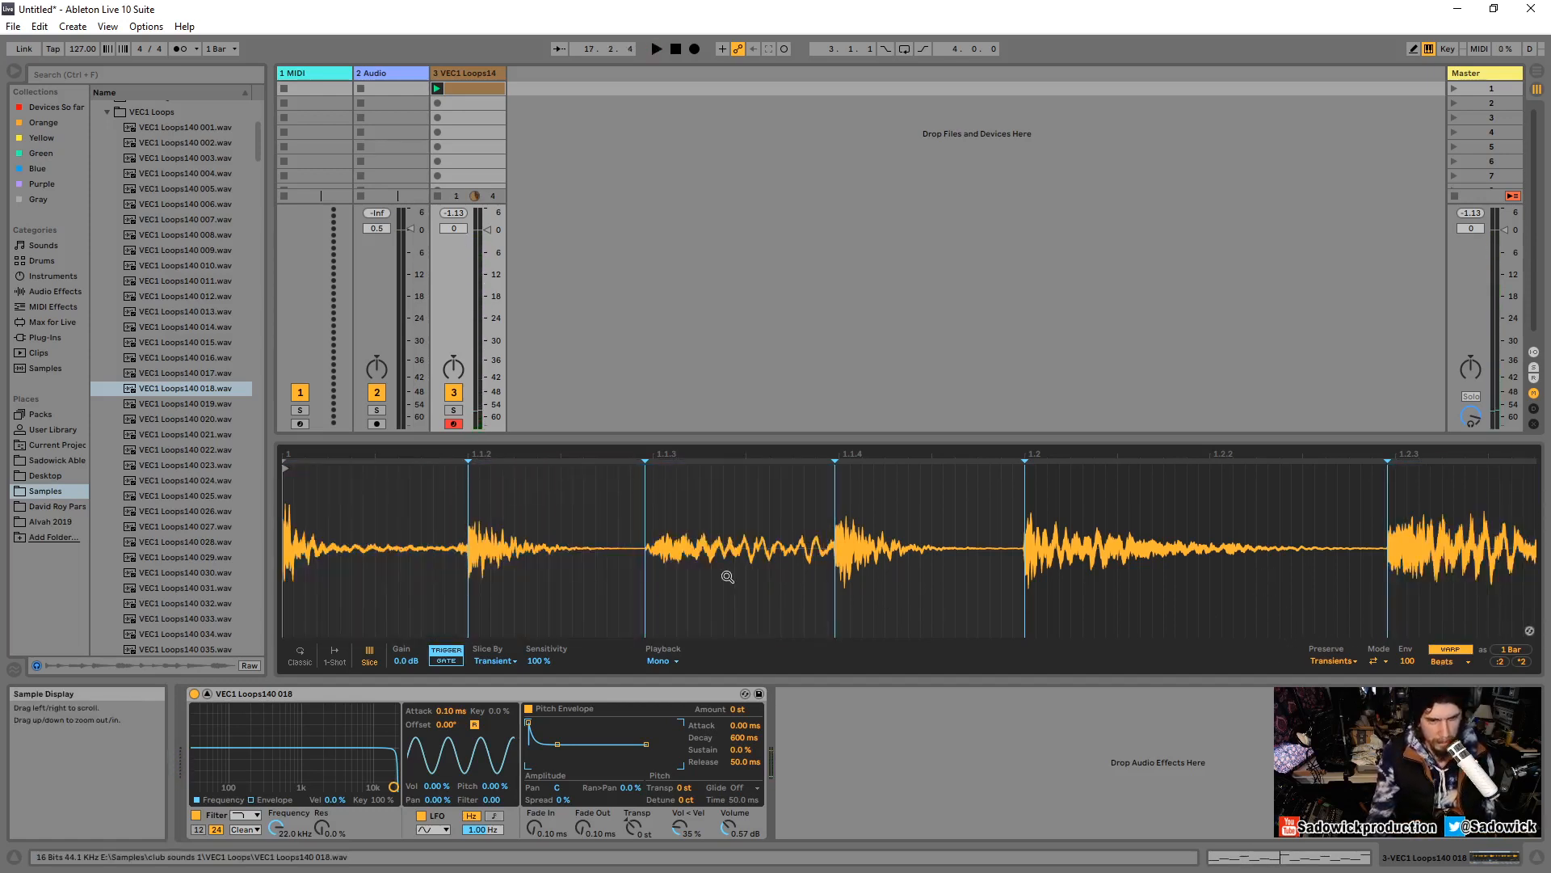
{"action": "left_click", "coordinate": [1456, 647]}
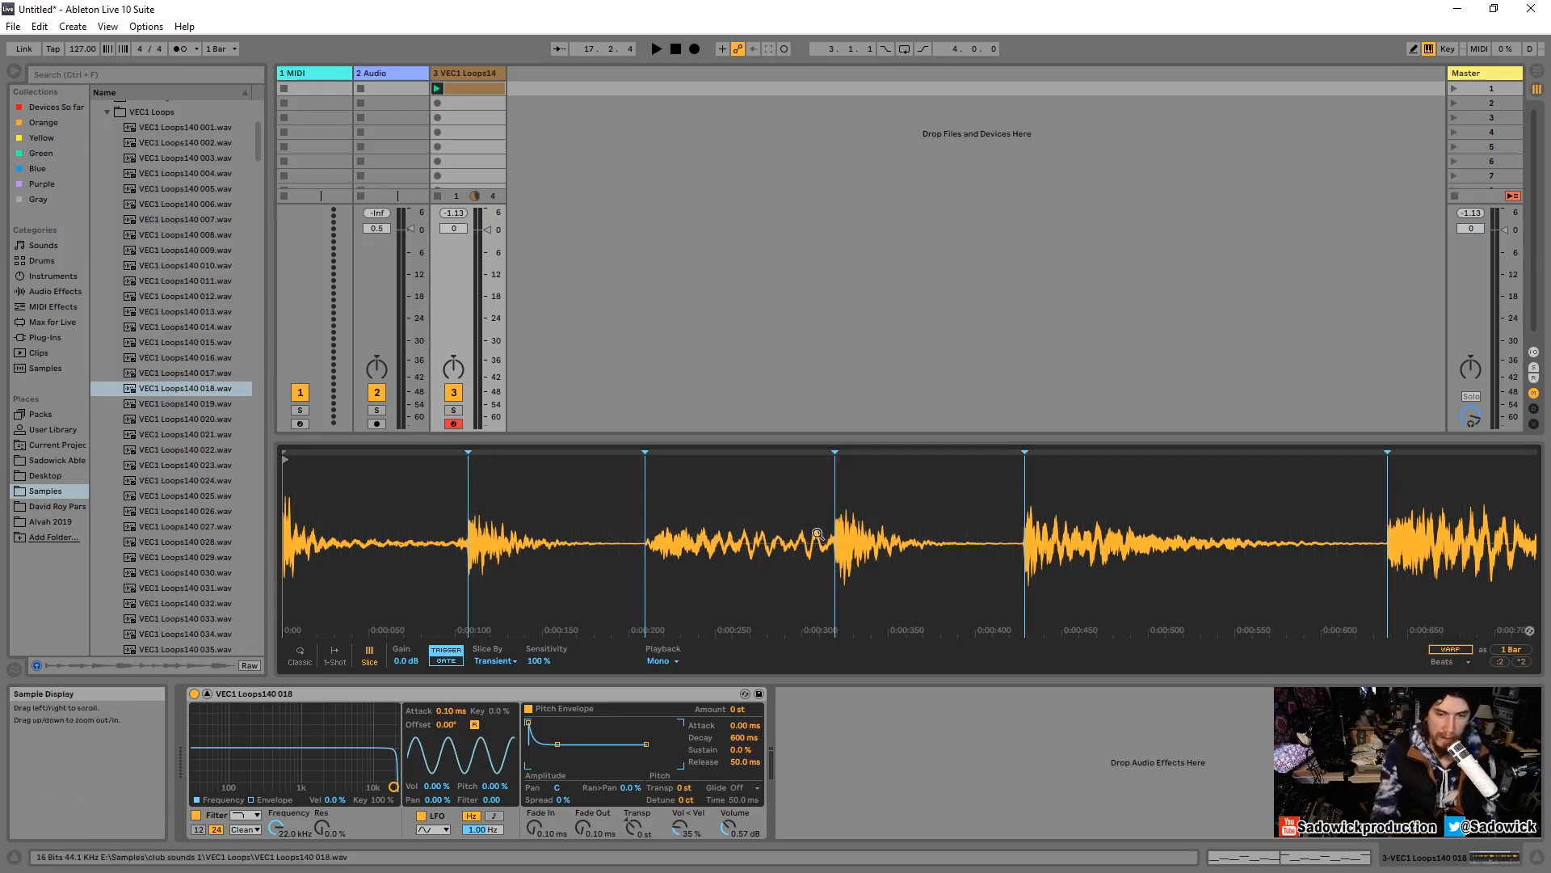
Play and stop the sliced loop with the whole sample in view.
{"action": "left_click_drag", "start_coordinate": [1057, 603], "coordinate": [1057, 581]}
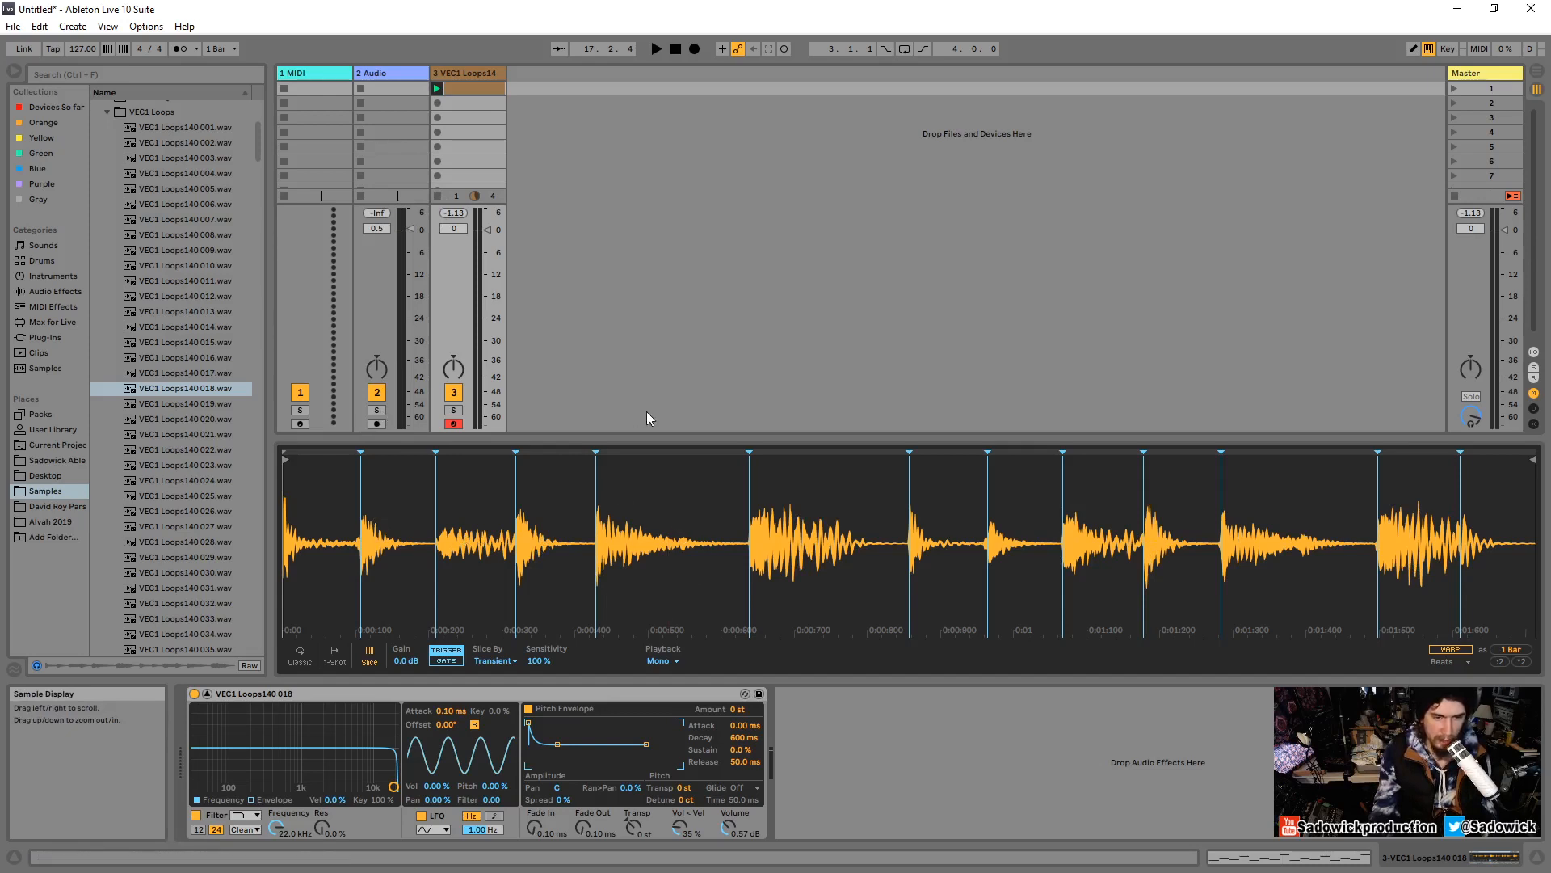
{"action": "key", "text": "space"}
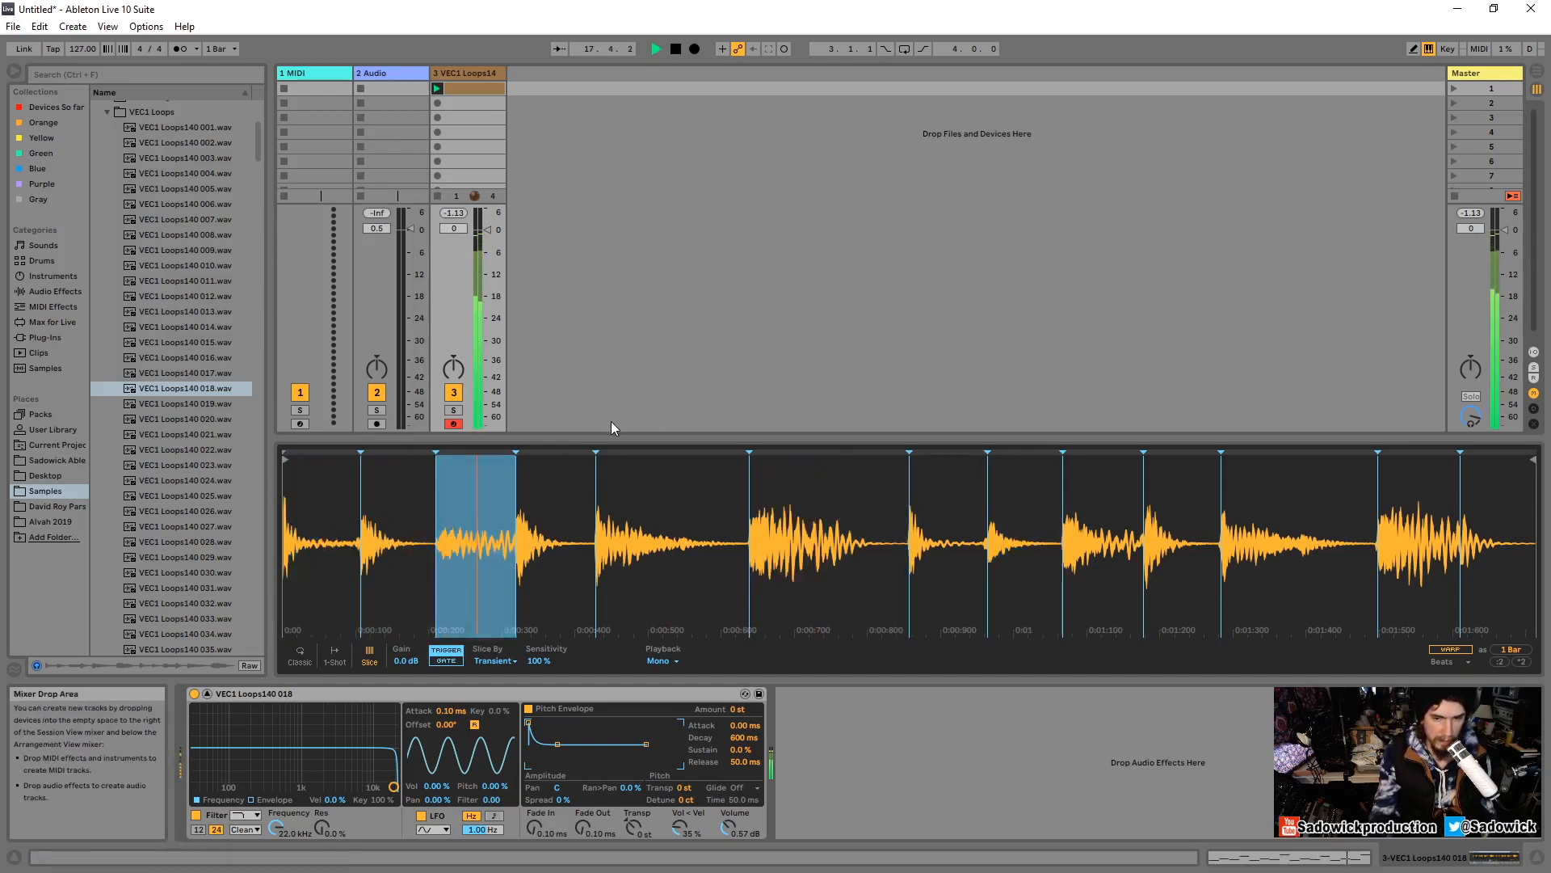
{"action": "key", "text": "space"}
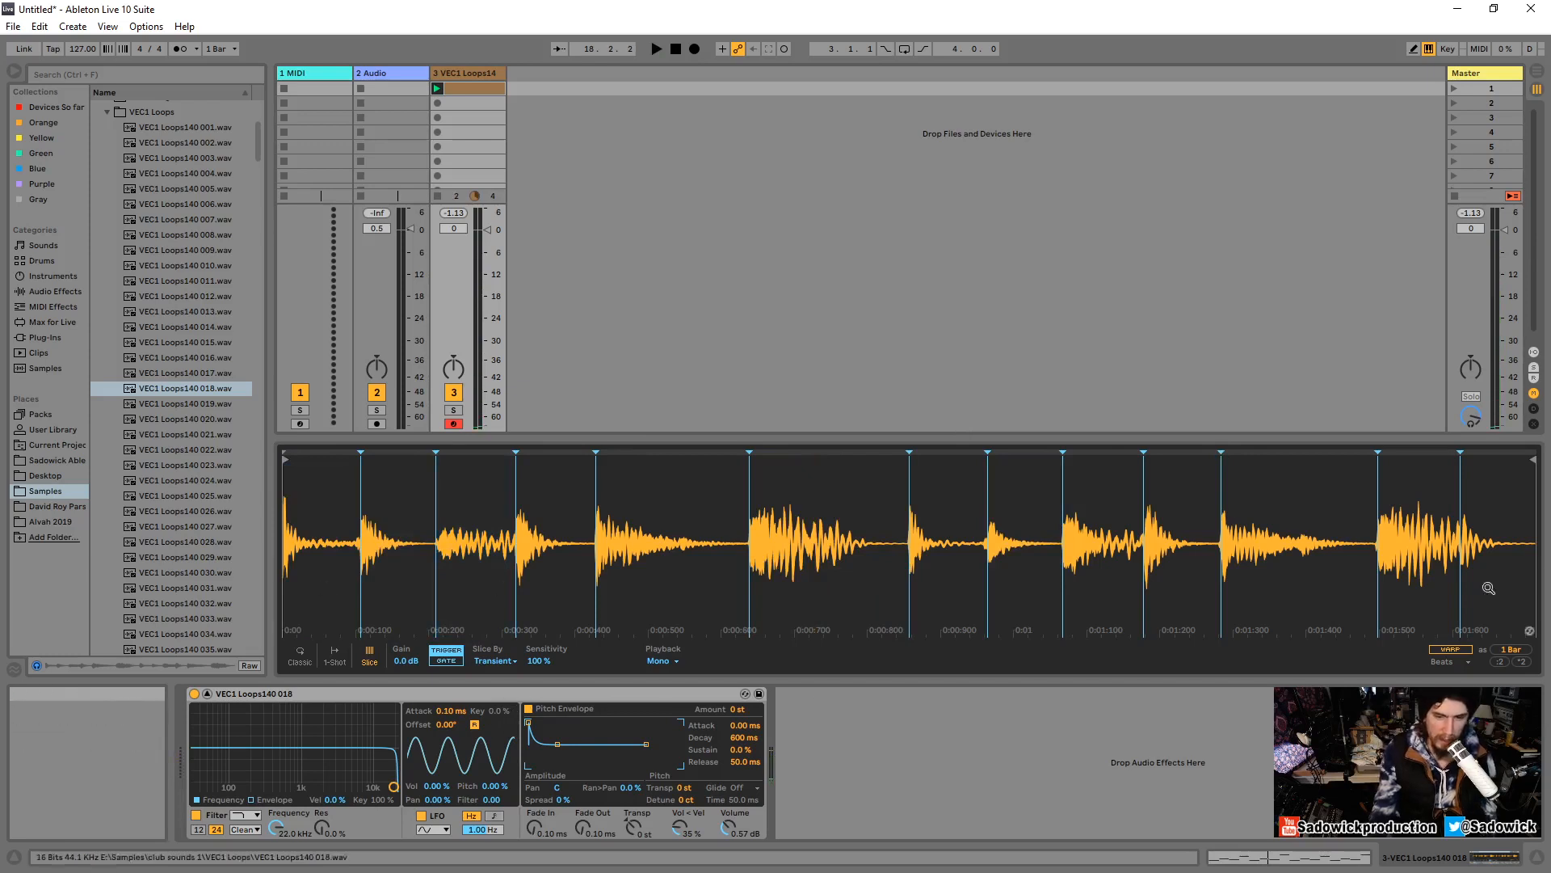
Collapse Simpler's expanded waveform view and lower the filter cutoff frequency during loop playback.
{"action": "left_click", "coordinate": [207, 694]}
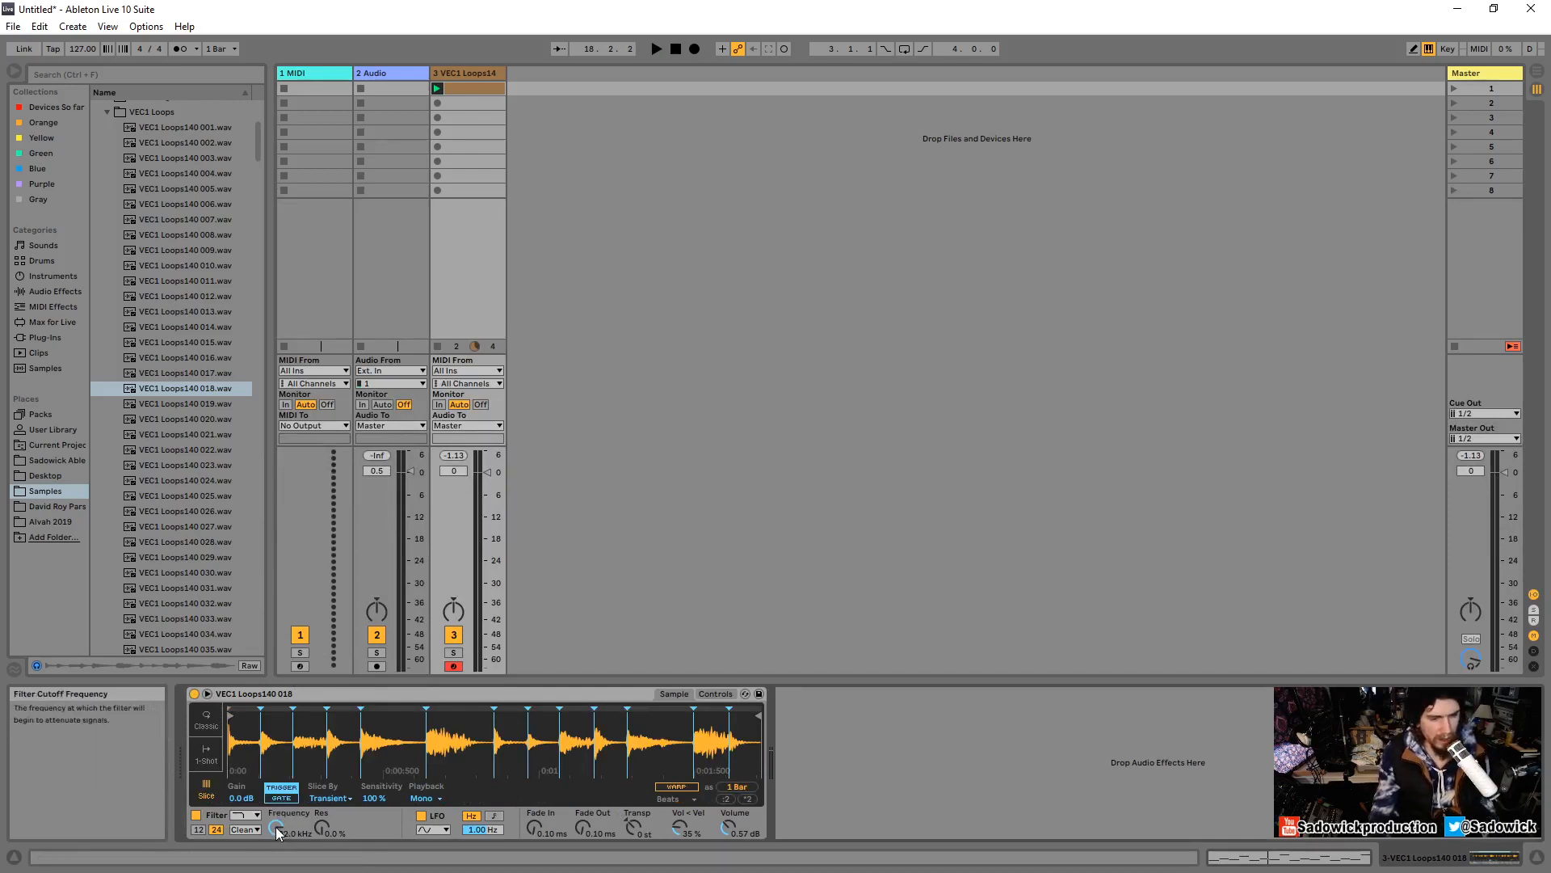
{"action": "key", "text": "space"}
{"action": "mouse_move", "coordinate": [276, 830]}
{"action": "left_mouse_down"}
{"action": "mouse_move", "coordinate": [276, 868]}
{"action": "mouse_move", "coordinate": [275, 803]}
{"action": "left_mouse_up"}
{"action": "key", "text": "space"}
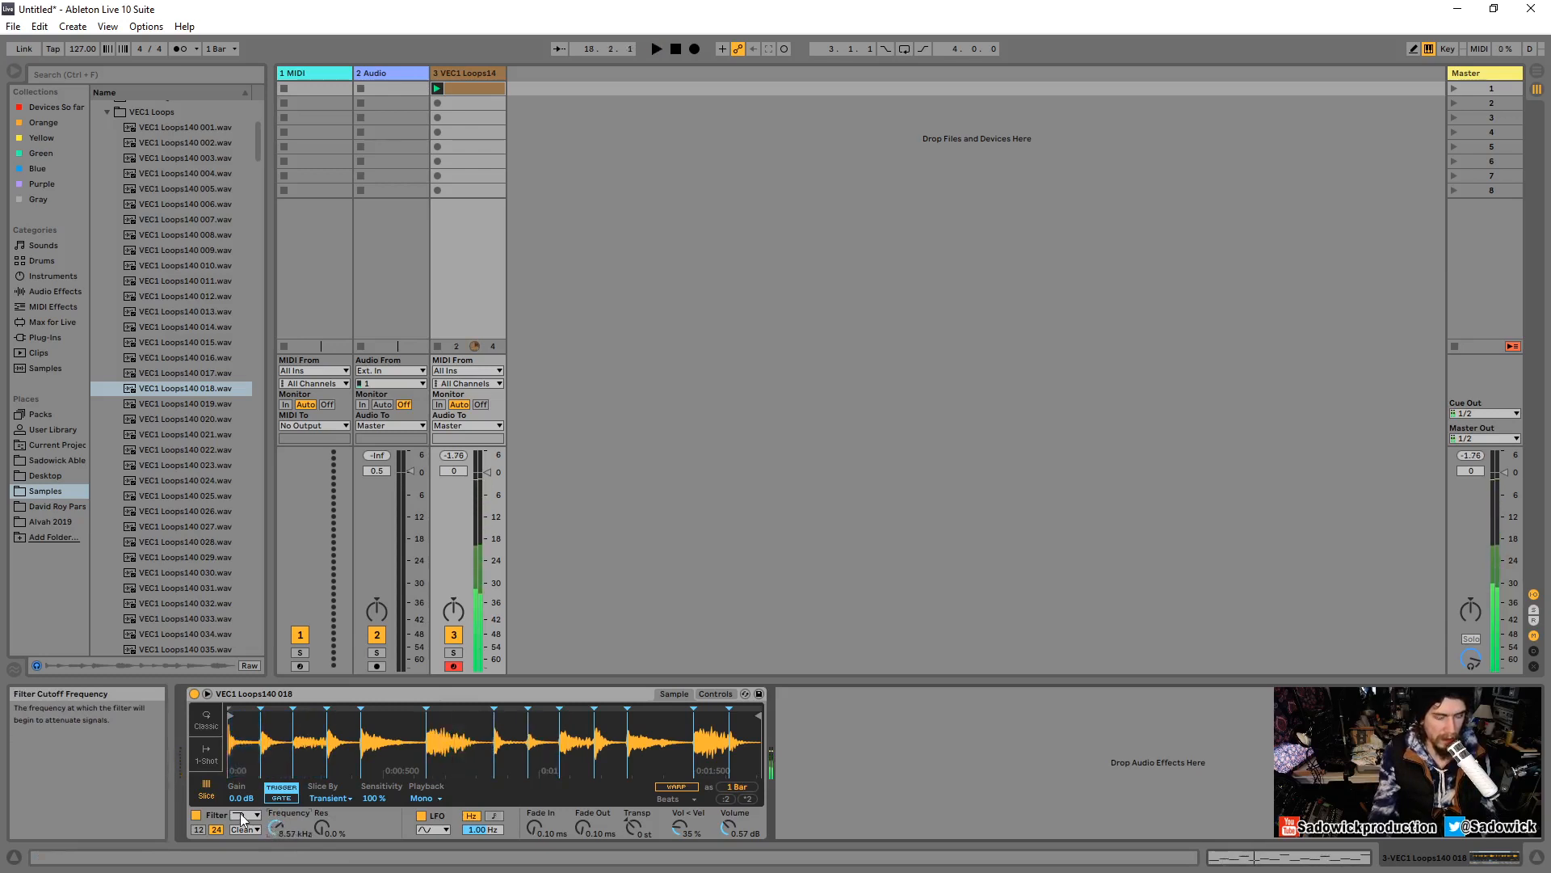
Set the filter circuit type to OSR and adjust its cutoff frequency while listening.
{"action": "left_click", "coordinate": [241, 830]}
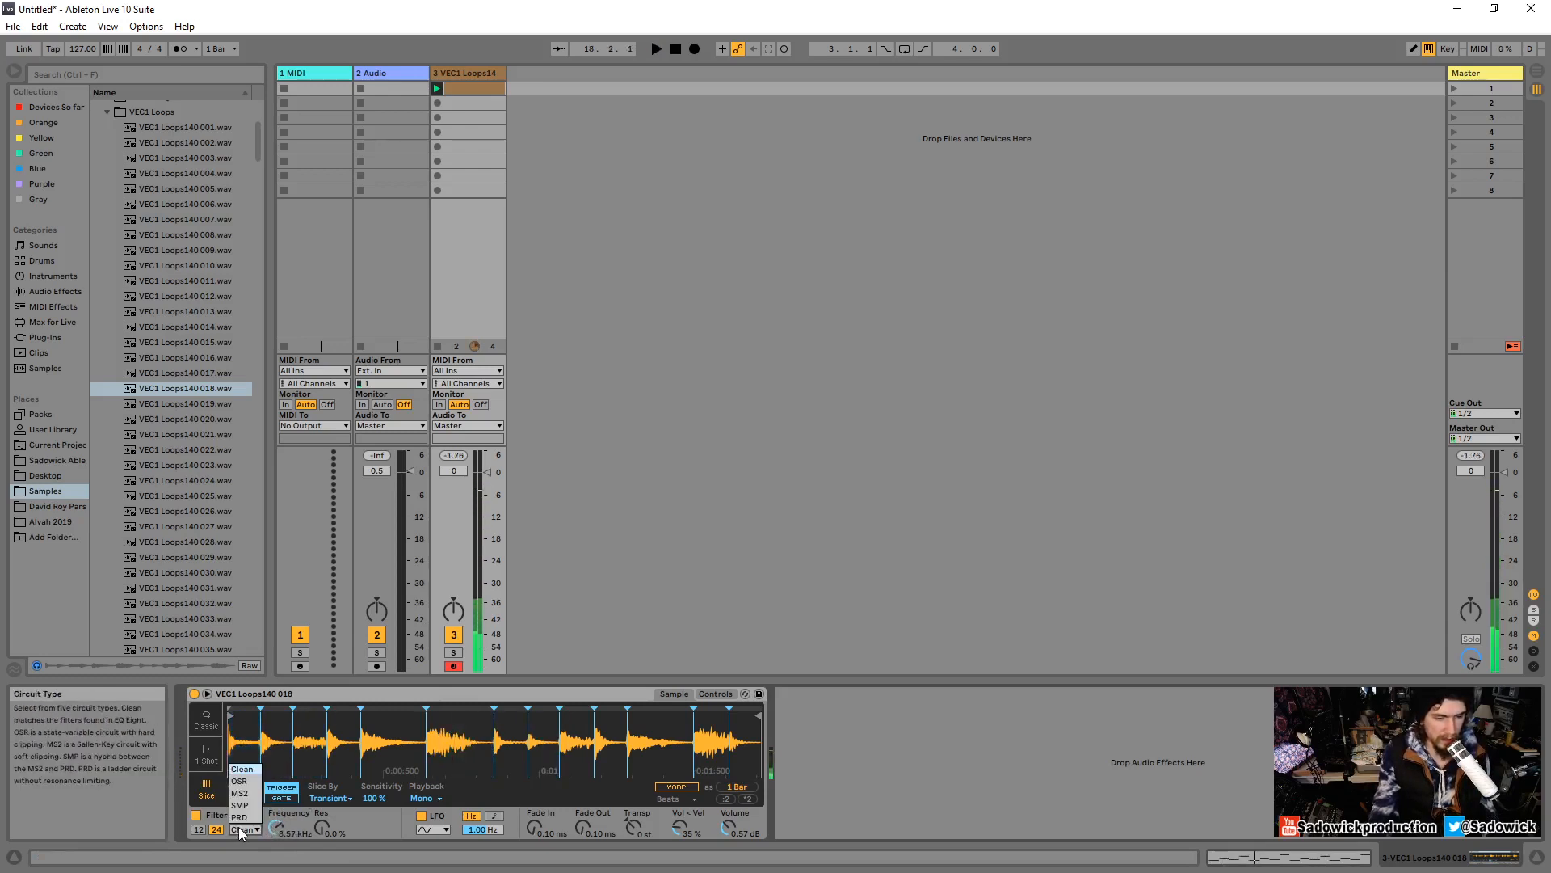
{"action": "left_click", "coordinate": [243, 782]}
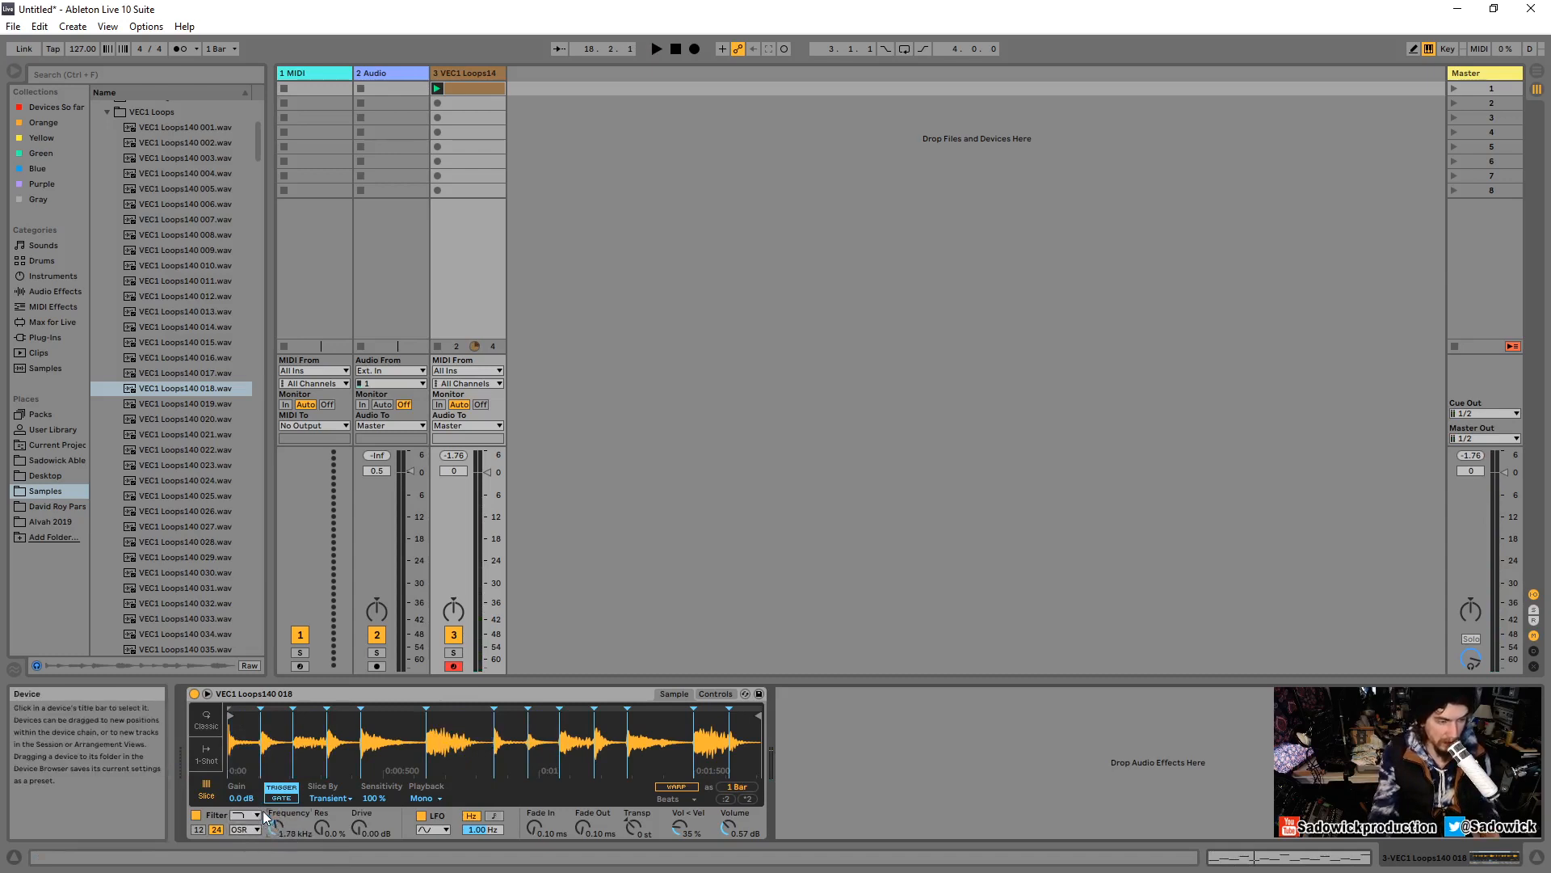
{"action": "left_click_drag", "start_coordinate": [278, 829], "coordinate": [278, 844]}
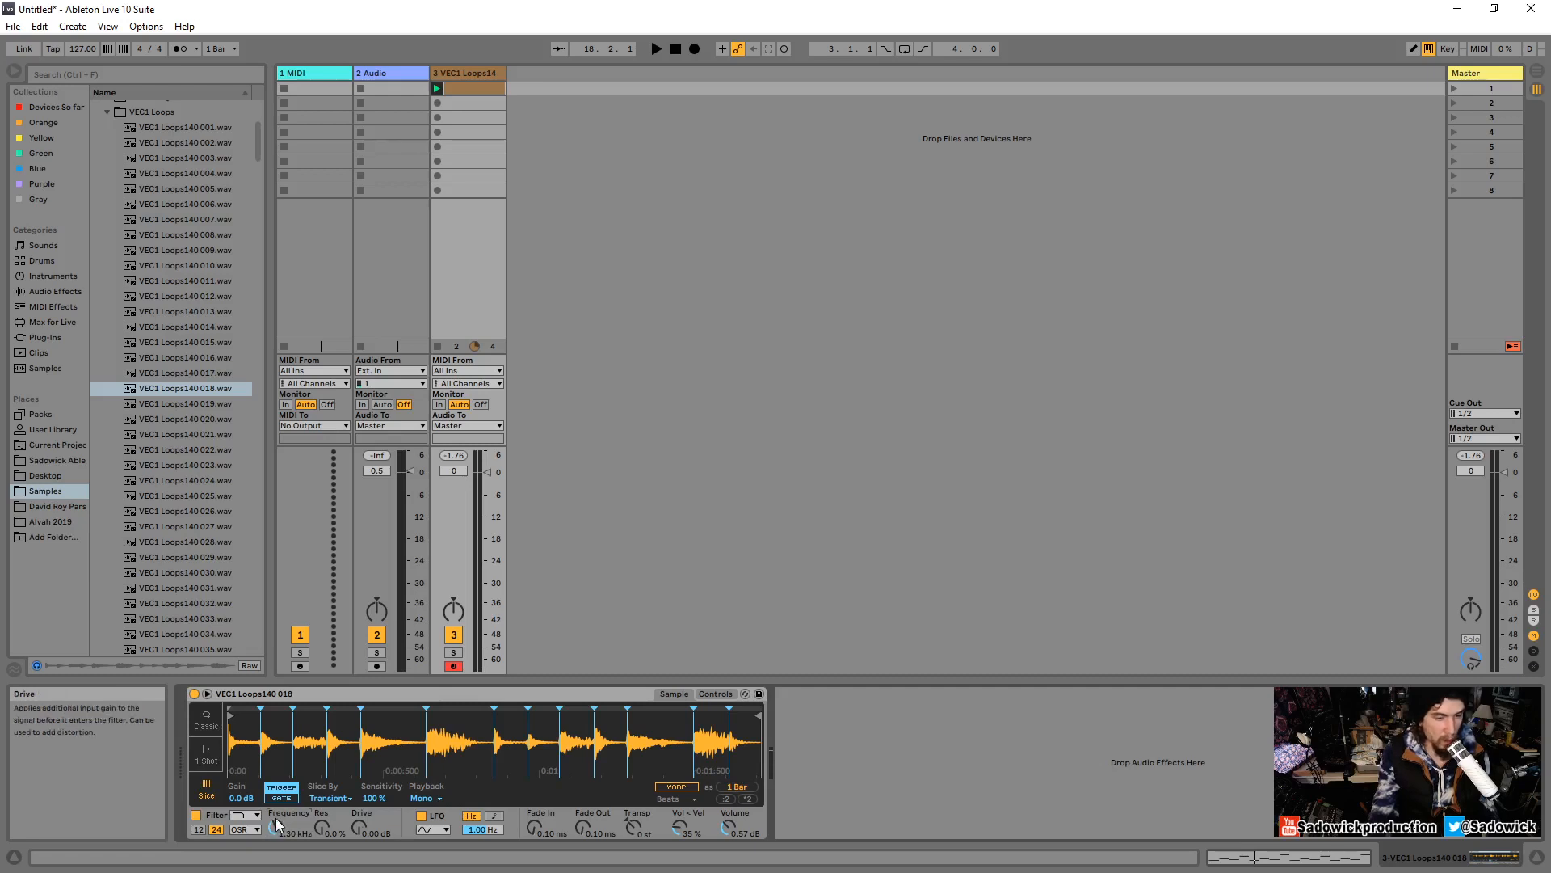
{"action": "left_click_drag", "start_coordinate": [274, 825], "coordinate": [243, 834]}
Set the filter circuit to PRD with 2.08 kHz cutoff, 49% resonance and 5.90 dB drive, lower Simpler's volume to -2.29 dB, and audition.
{"action": "left_click", "coordinate": [242, 832]}
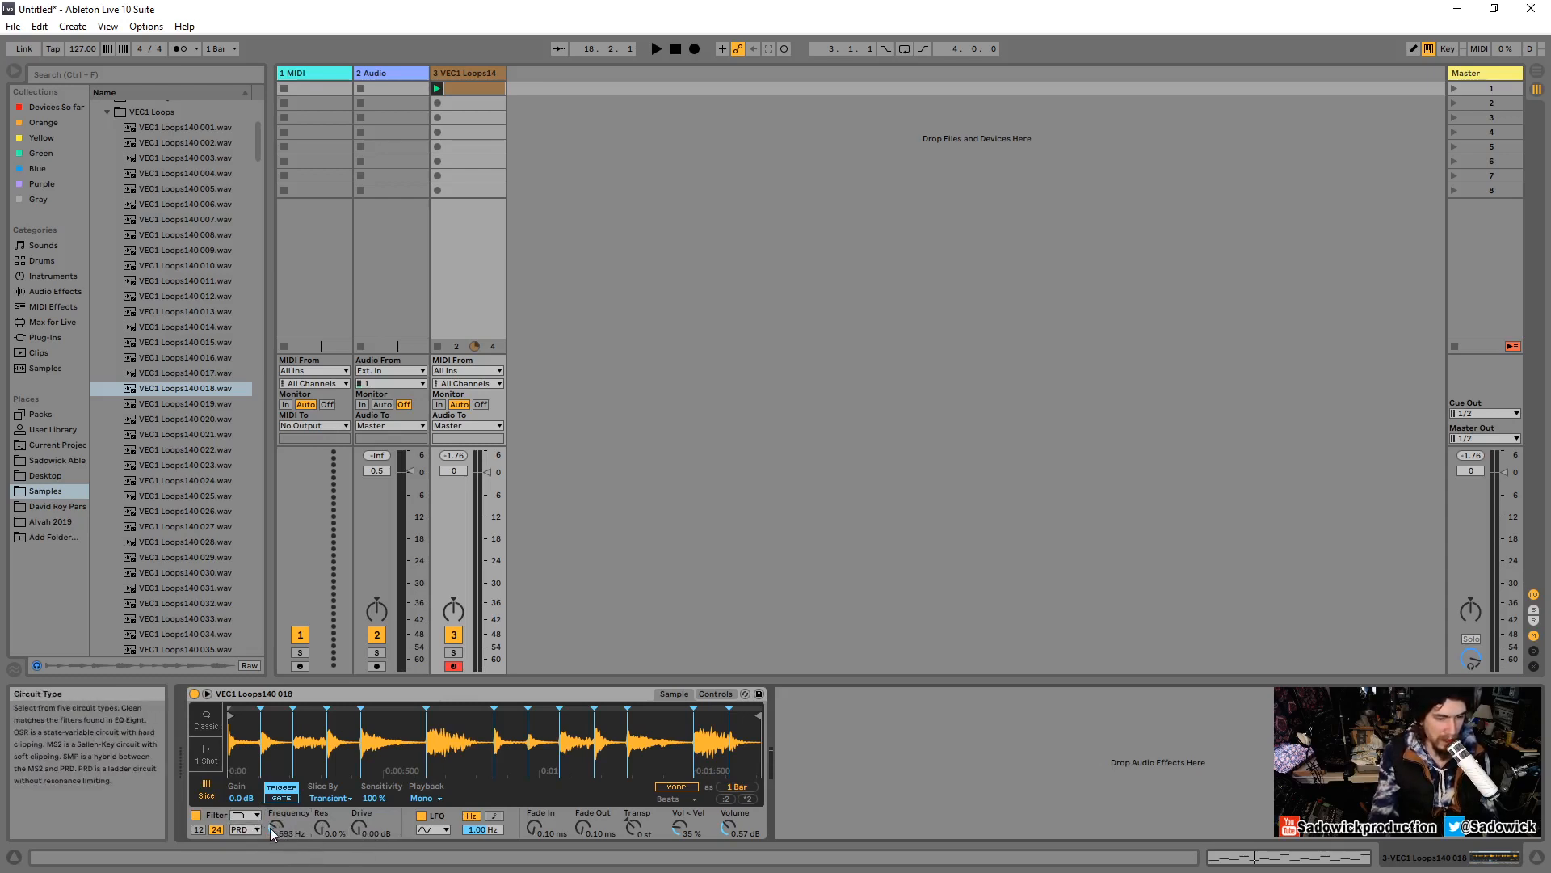
{"action": "key", "text": "space"}
{"action": "mouse_move", "coordinate": [276, 829]}
{"action": "left_mouse_down"}
{"action": "mouse_move", "coordinate": [354, 811]}
{"action": "mouse_move", "coordinate": [276, 816]}
{"action": "left_mouse_up"}
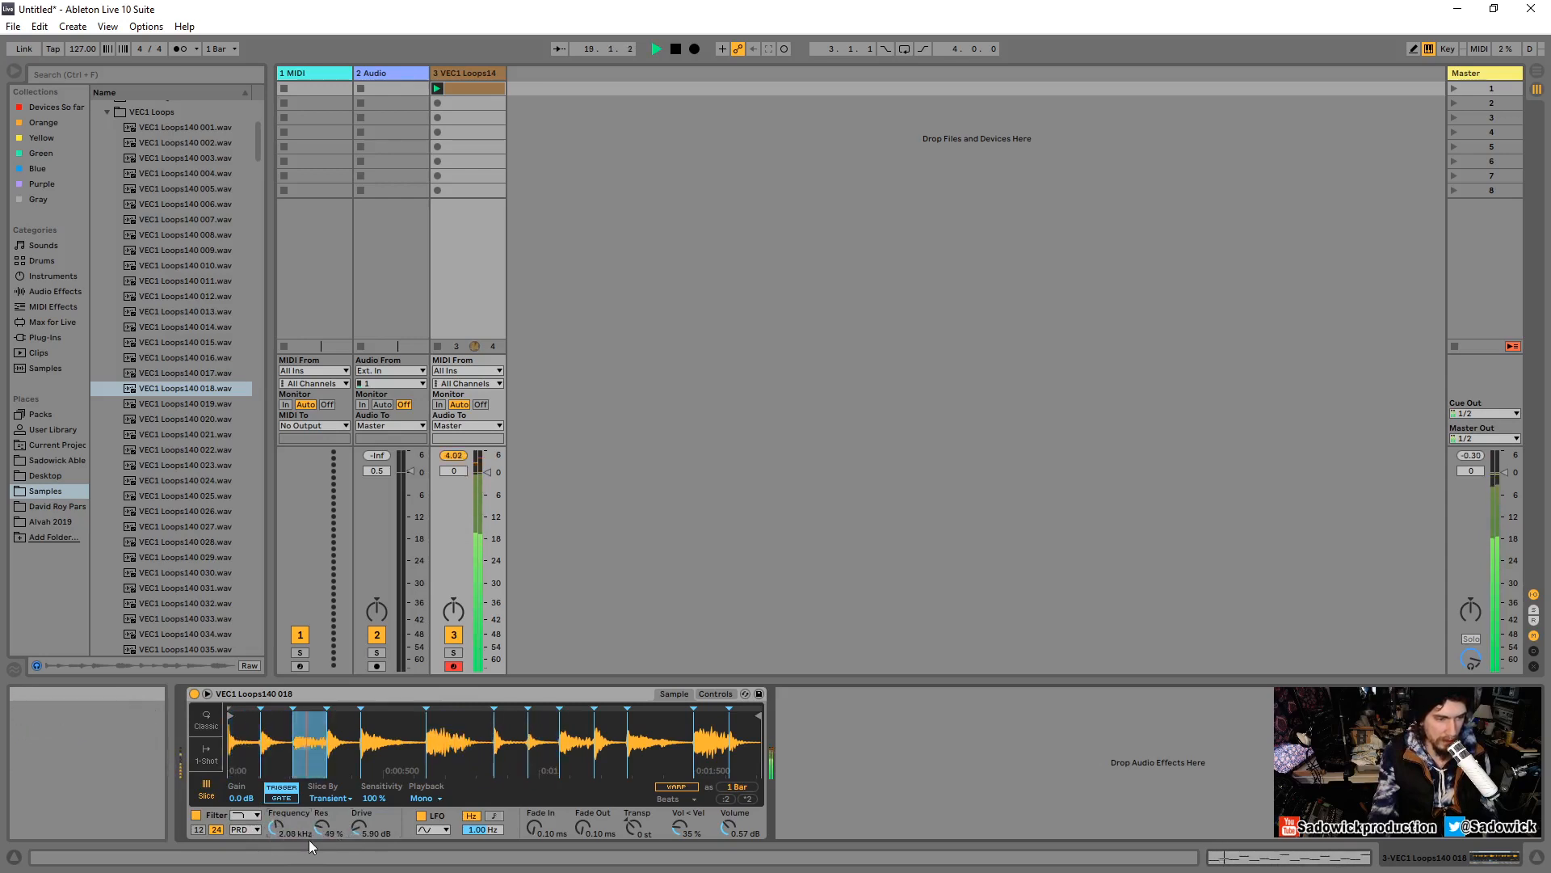
{"action": "key", "text": "space"}
{"action": "left_click_drag", "start_coordinate": [728, 826], "coordinate": [728, 814]}
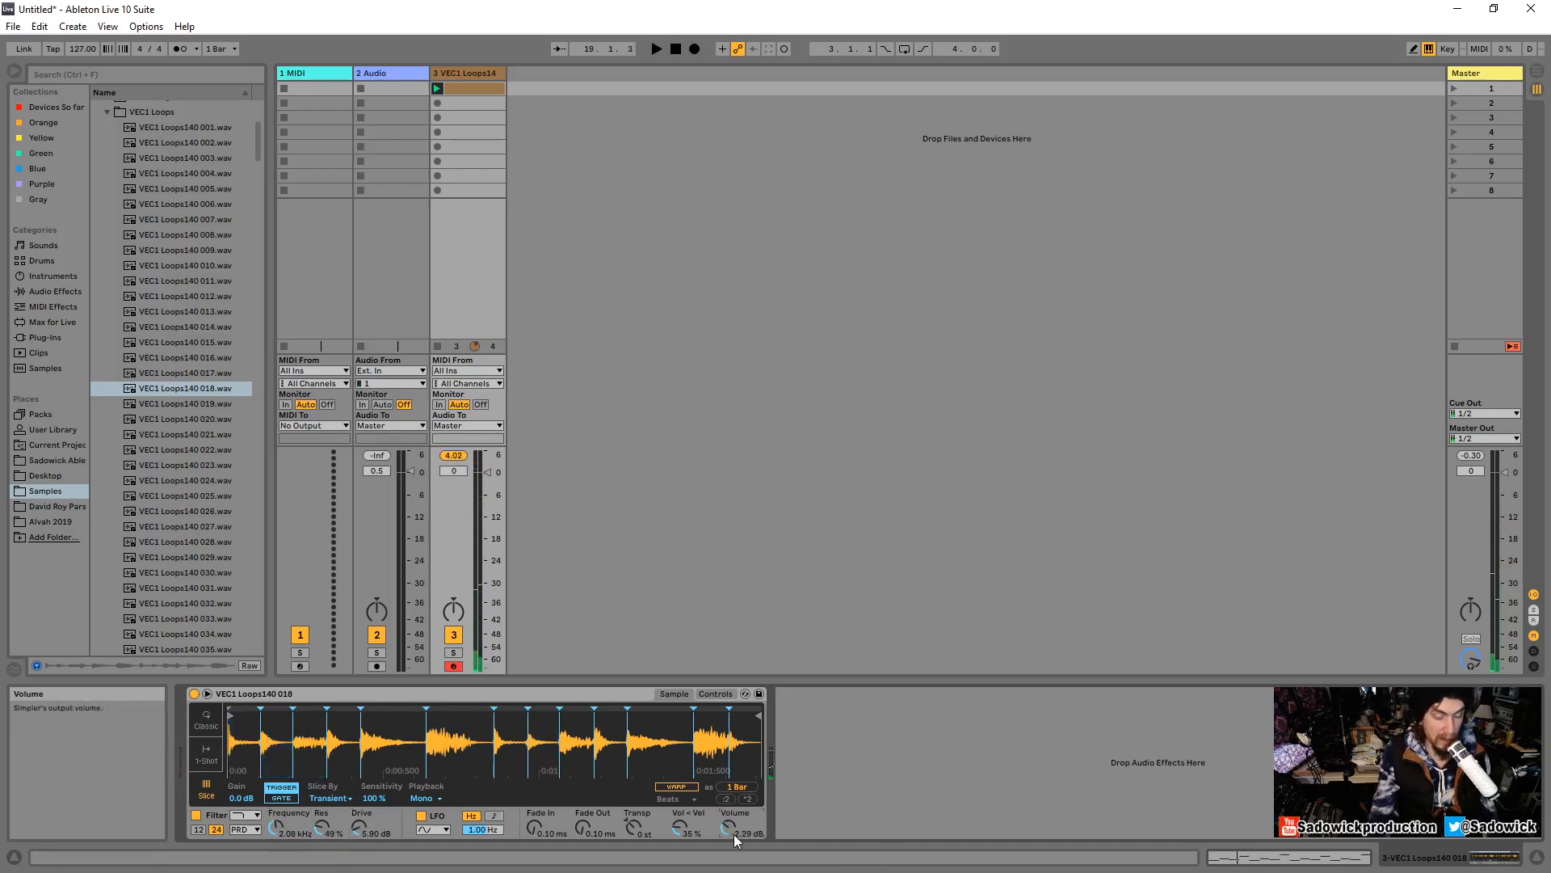
{"action": "key", "text": "space"}
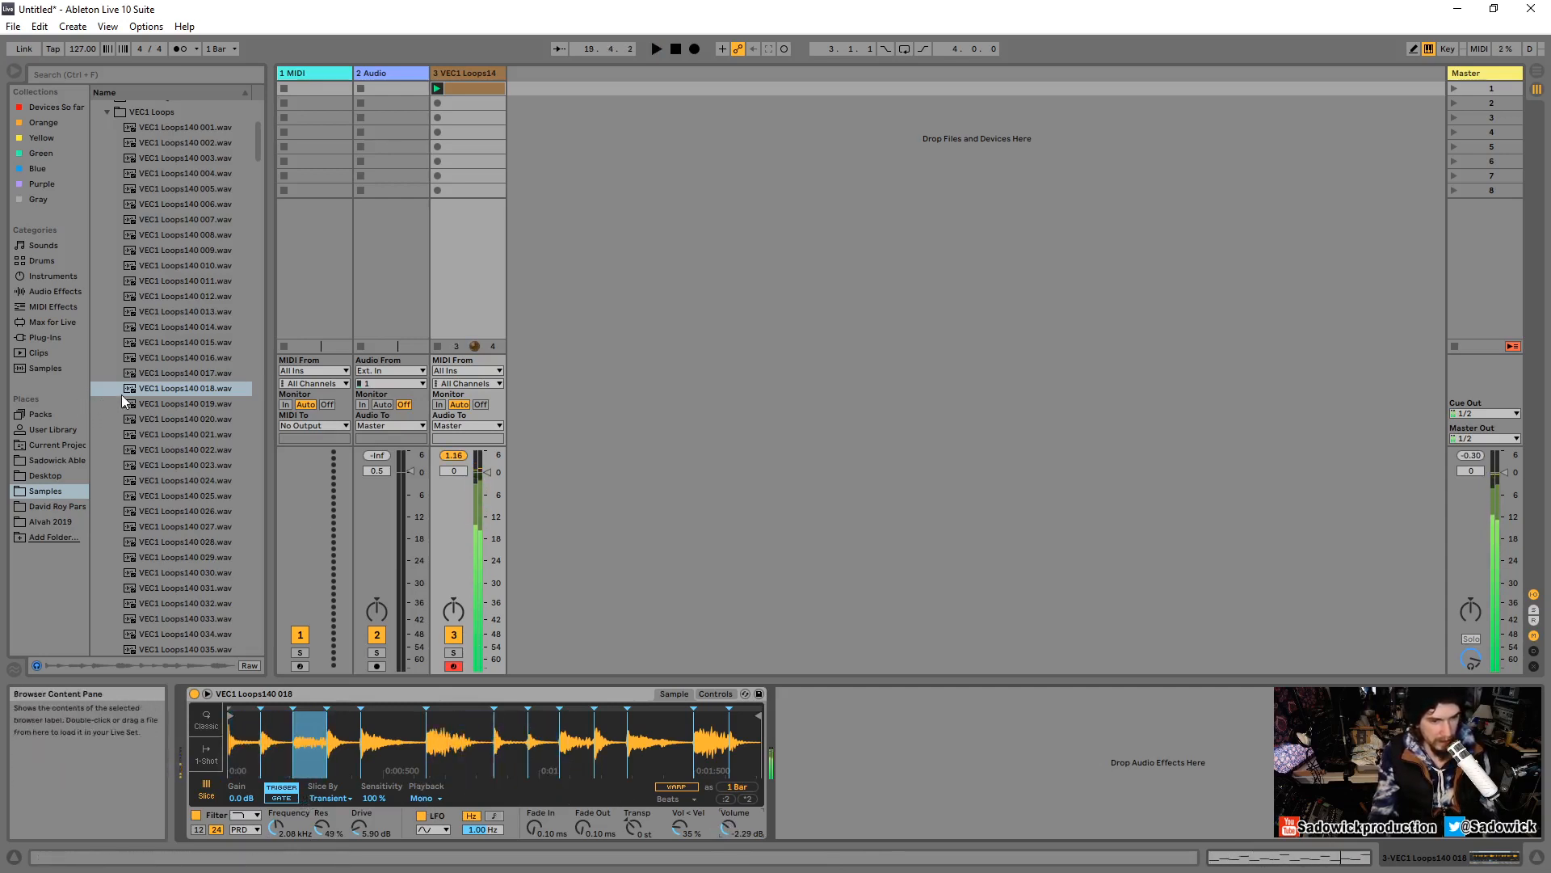
Add the Delay audio effect after Simpler, with 2 sixteenths on the left, 3 on the right and 24% dry/wet.
{"action": "left_click", "coordinate": [54, 291]}
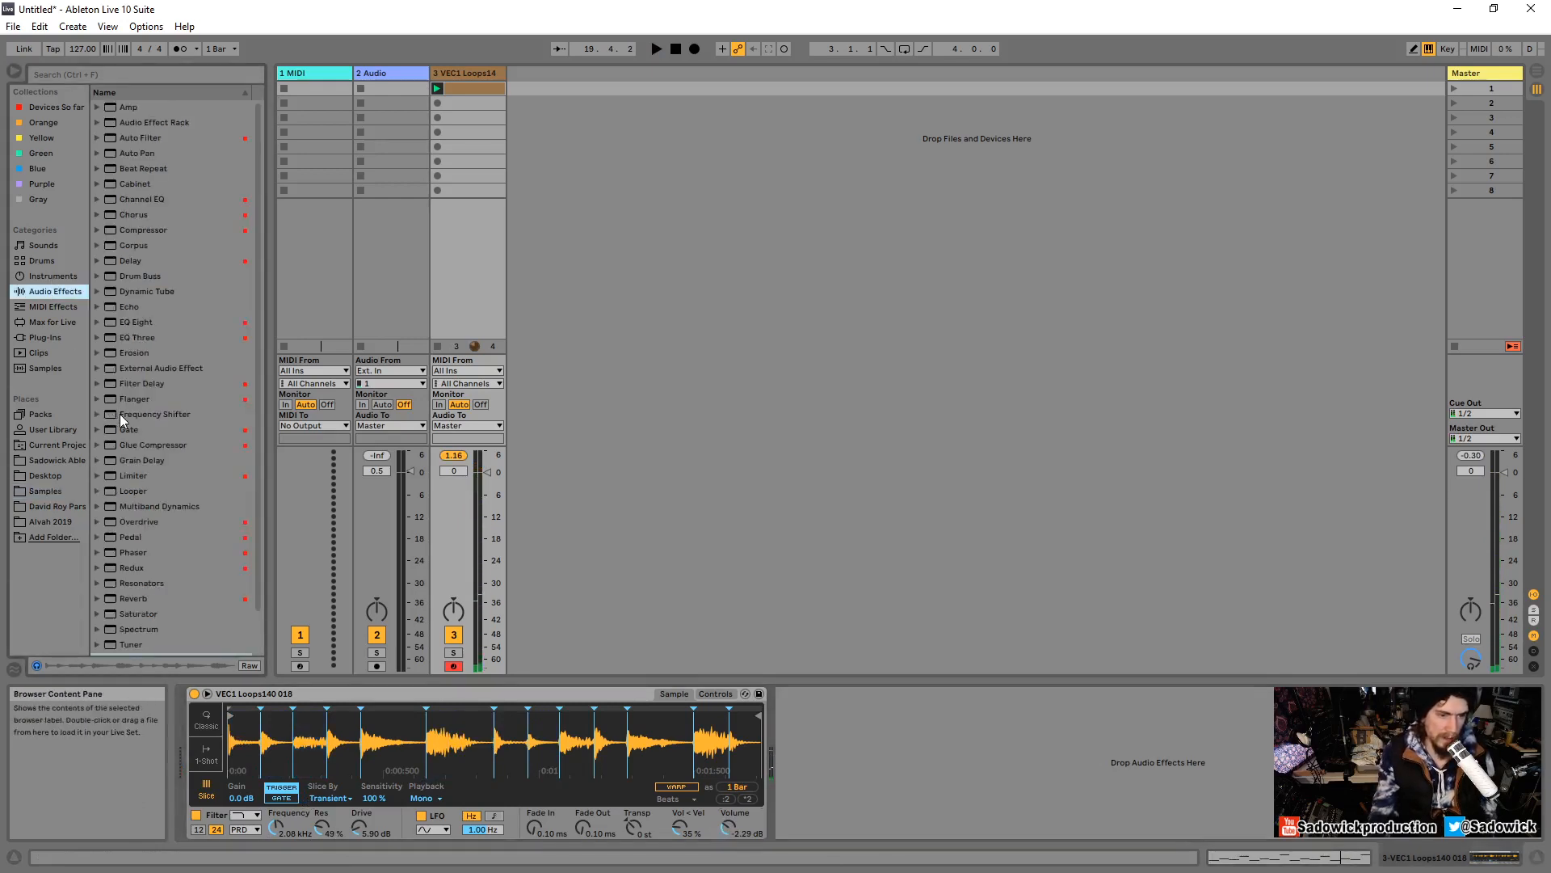
{"action": "left_click_drag", "start_coordinate": [123, 261], "coordinate": [772, 696]}
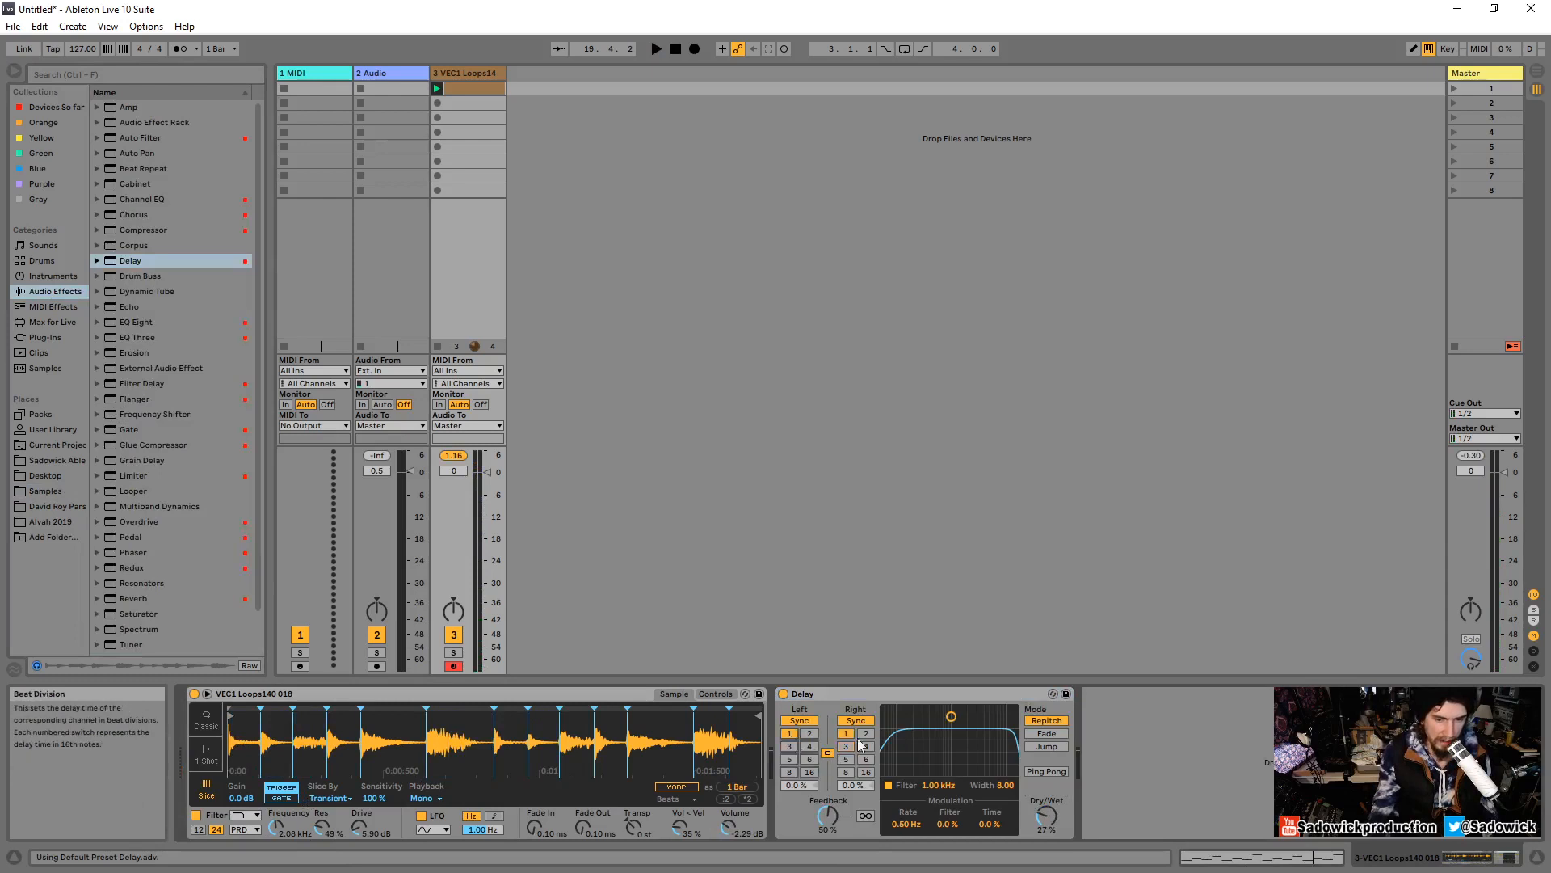
{"action": "key", "text": "space"}
{"action": "left_click", "coordinate": [846, 746]}
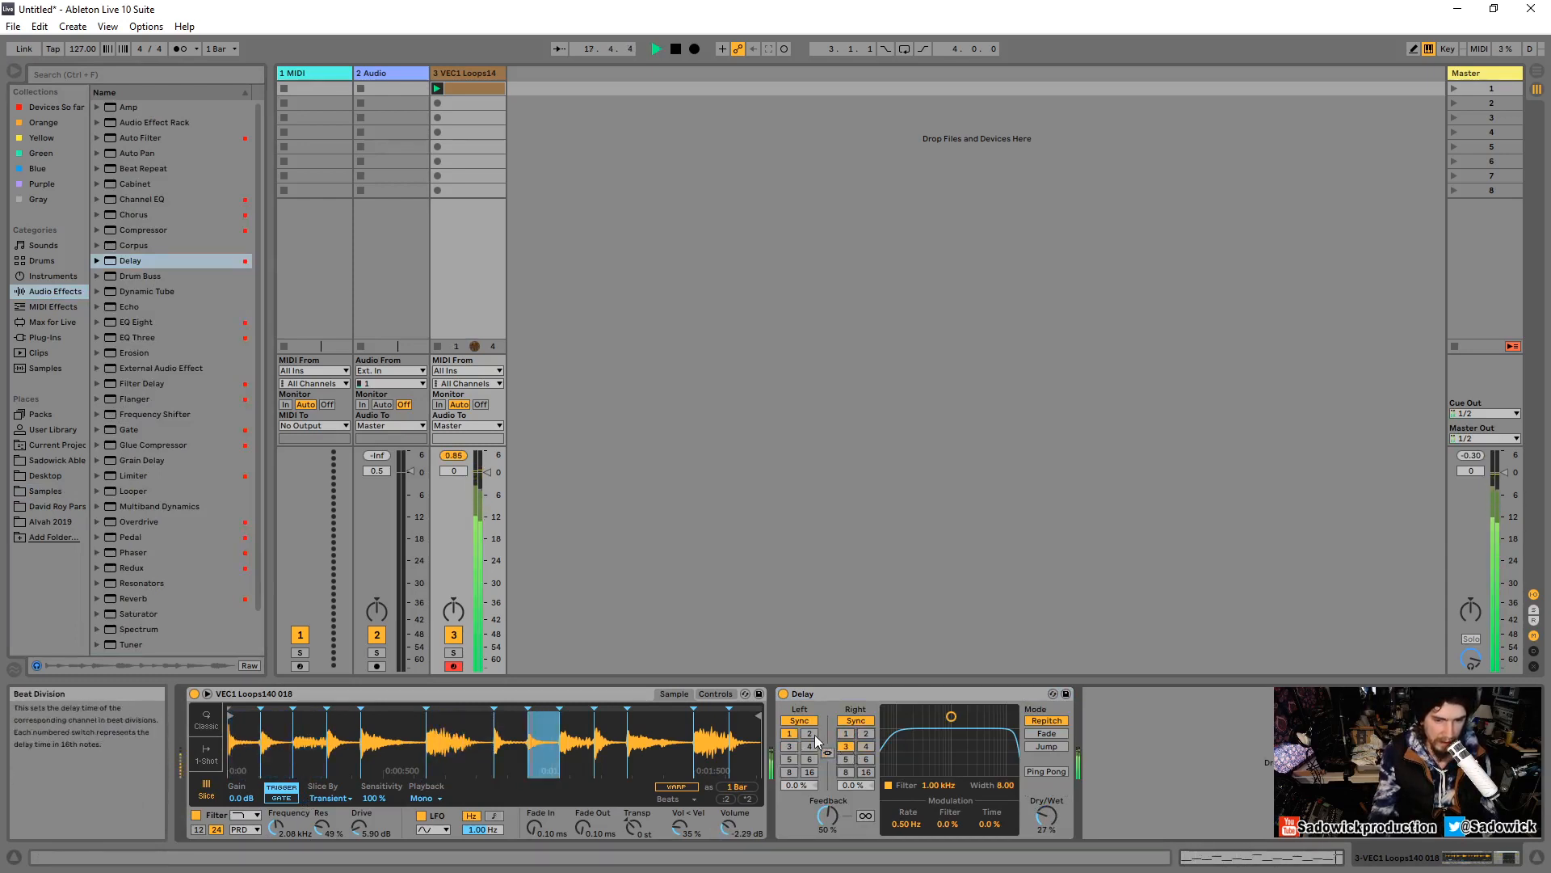
{"action": "left_click", "coordinate": [812, 734]}
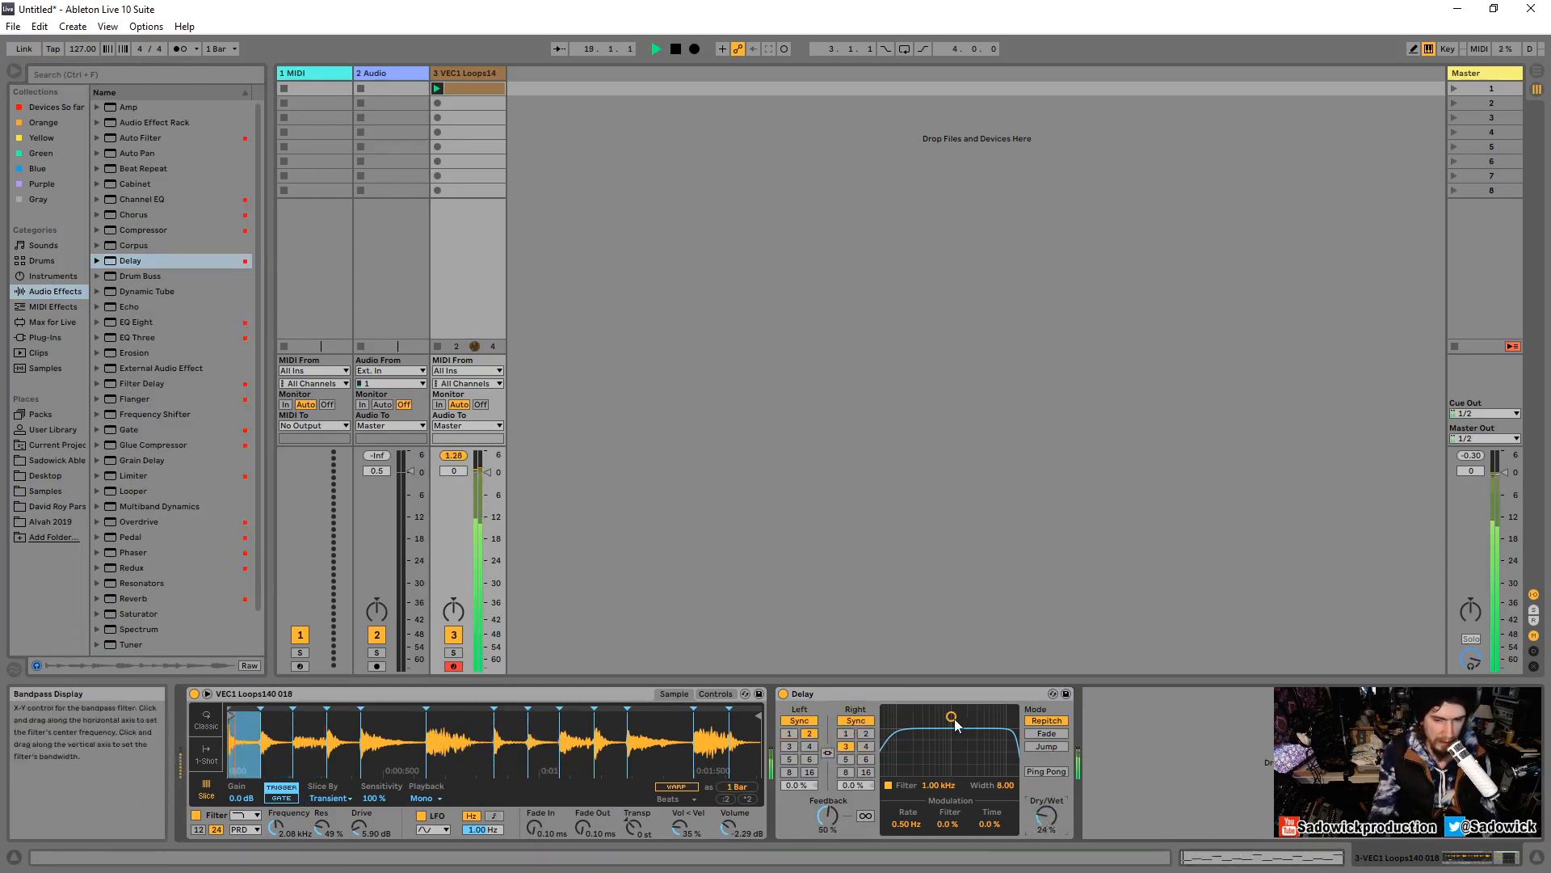
Set the Delay's filter to about 776 Hz and raise Simpler's filter cutoff to 6.95 kHz during playback.
{"action": "left_click_drag", "start_coordinate": [954, 718], "coordinate": [946, 732]}
{"action": "left_click_drag", "start_coordinate": [277, 827], "coordinate": [277, 800]}
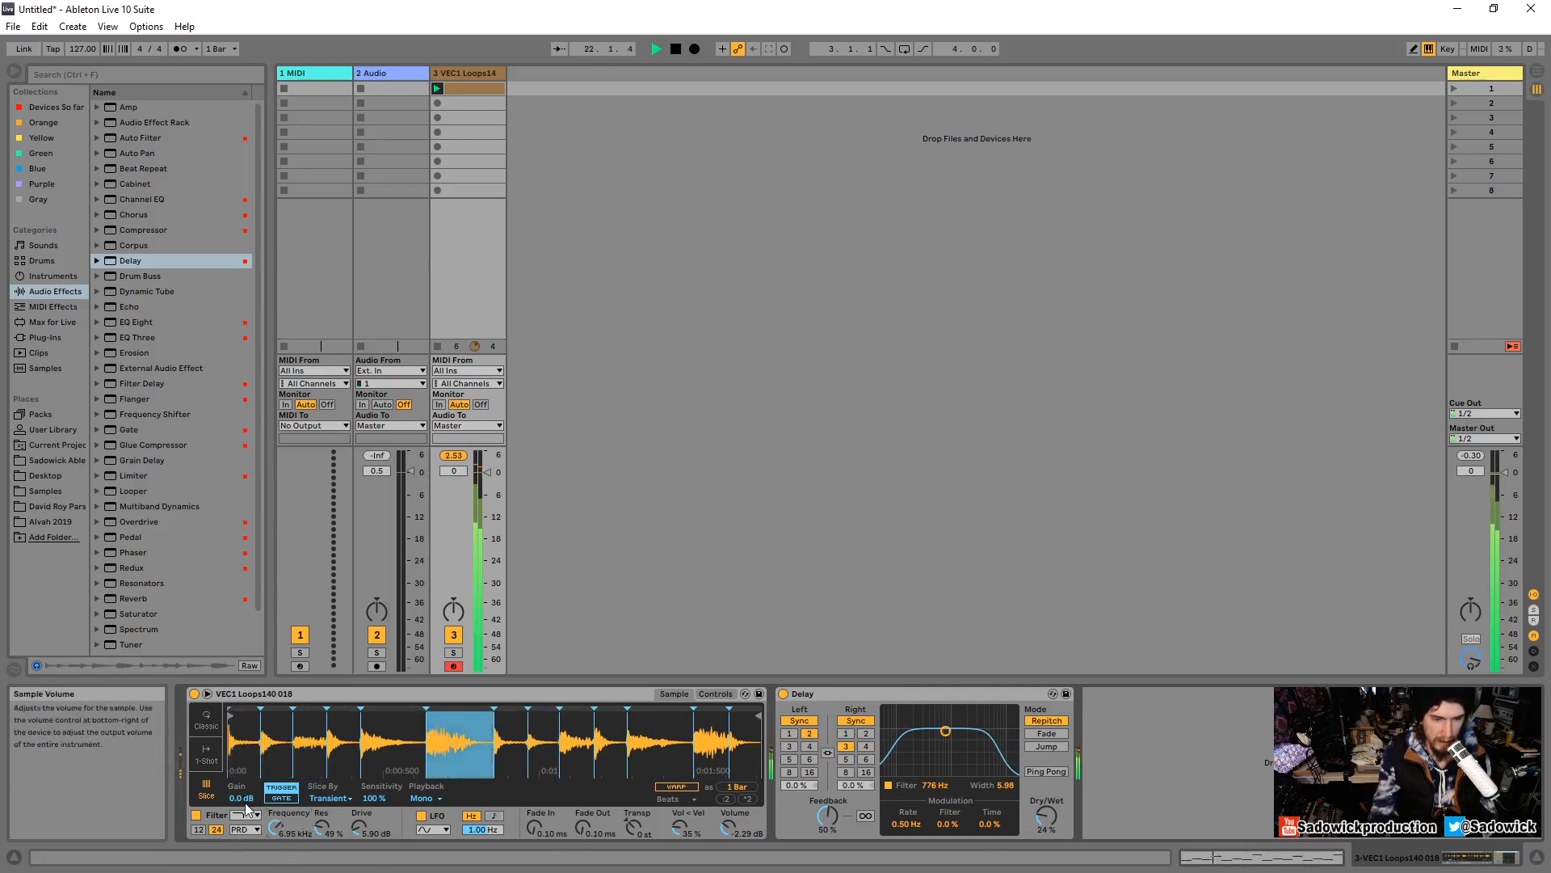
{"action": "key", "text": "space"}
Remove the Delay effect and delete the VEC1 Loops track.
{"action": "left_click", "coordinate": [783, 695]}
{"action": "left_click", "coordinate": [804, 695]}
{"action": "key", "text": "Delete"}
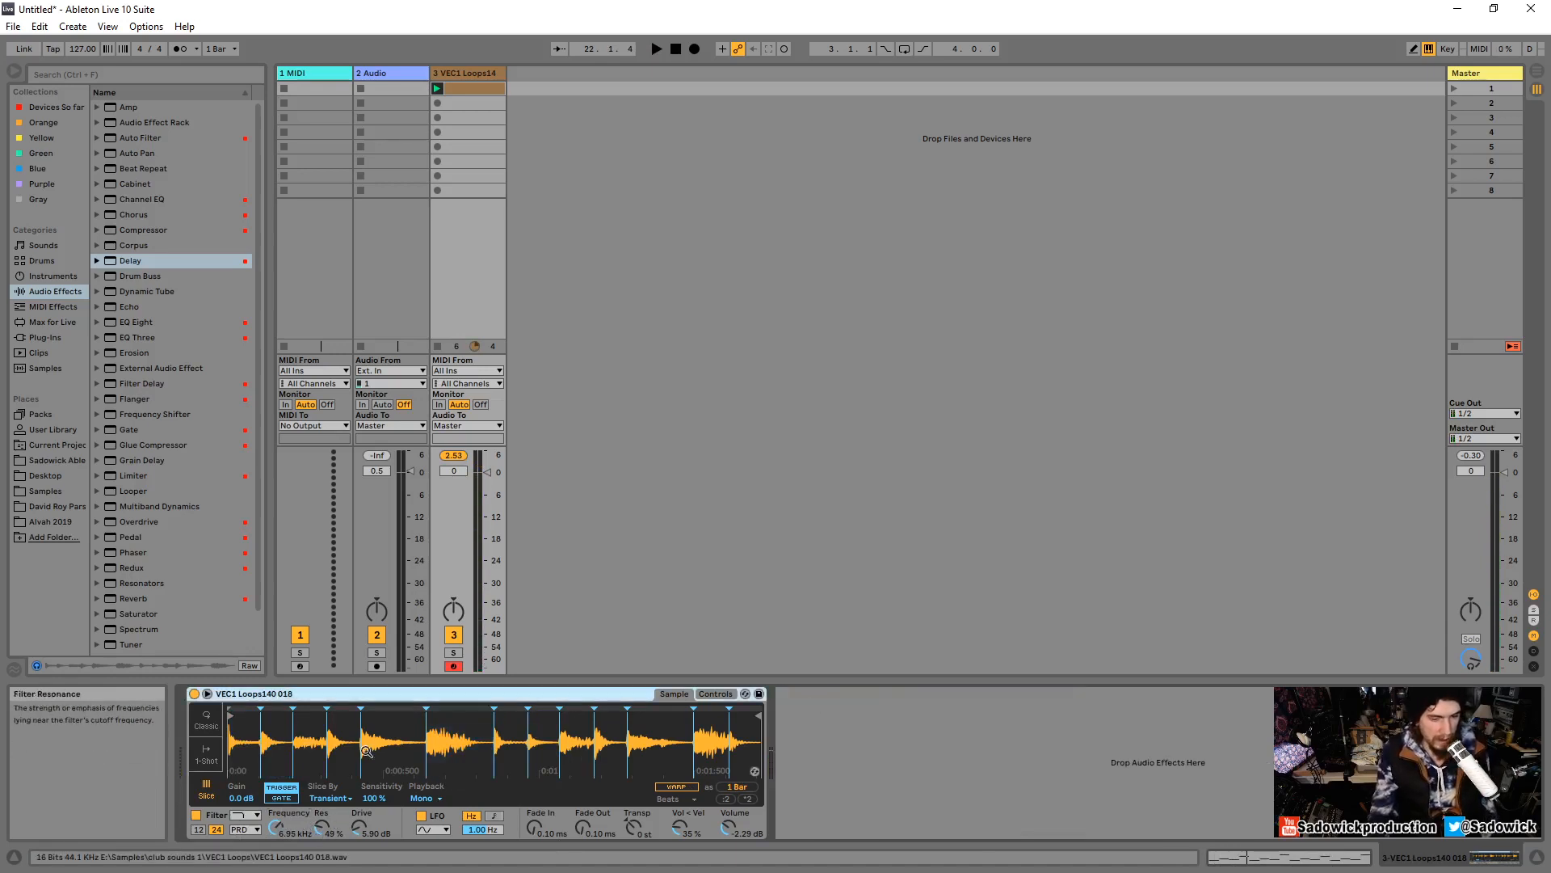
{"action": "left_click", "coordinate": [464, 74]}
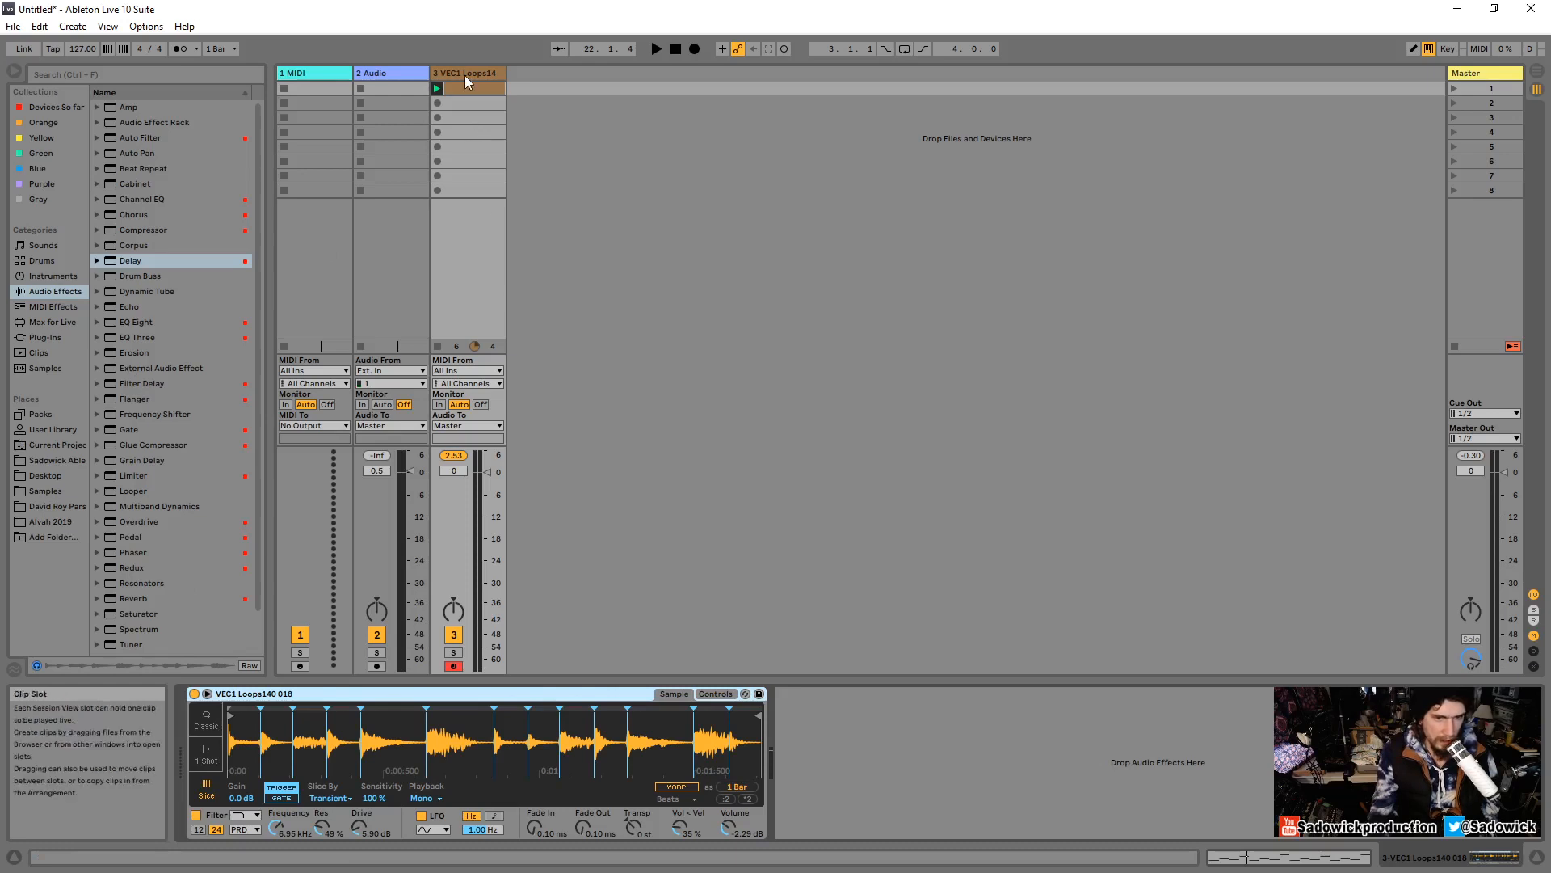
{"action": "key", "text": "Delete"}
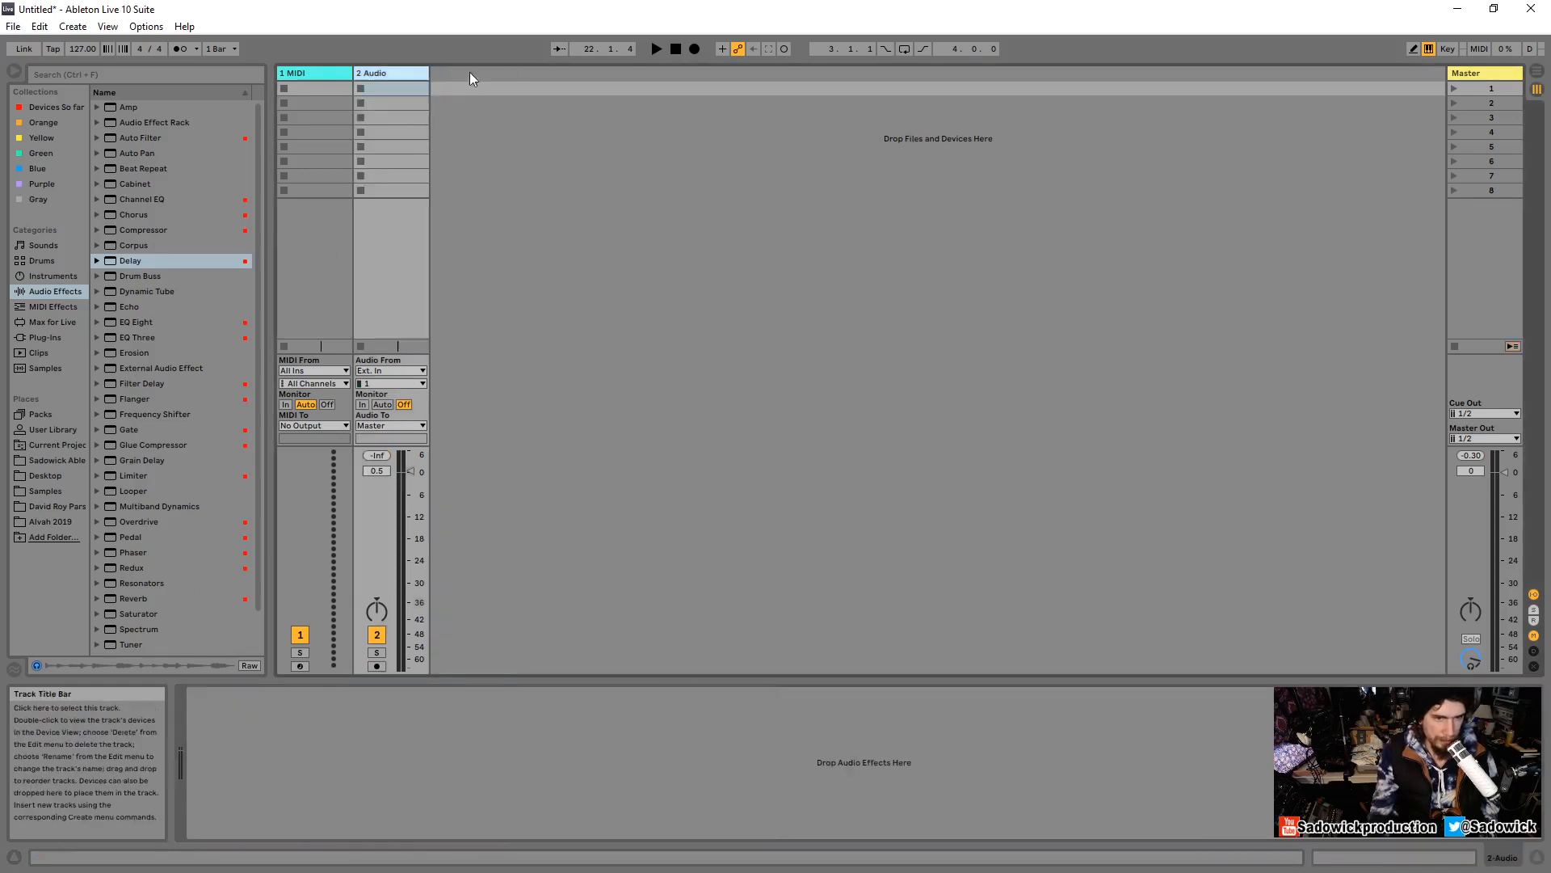
Audition samples in the Samples library, from 130119_00-1.aif down to A-Kick Remo 1 A.aif.
{"action": "left_click", "coordinate": [44, 246]}
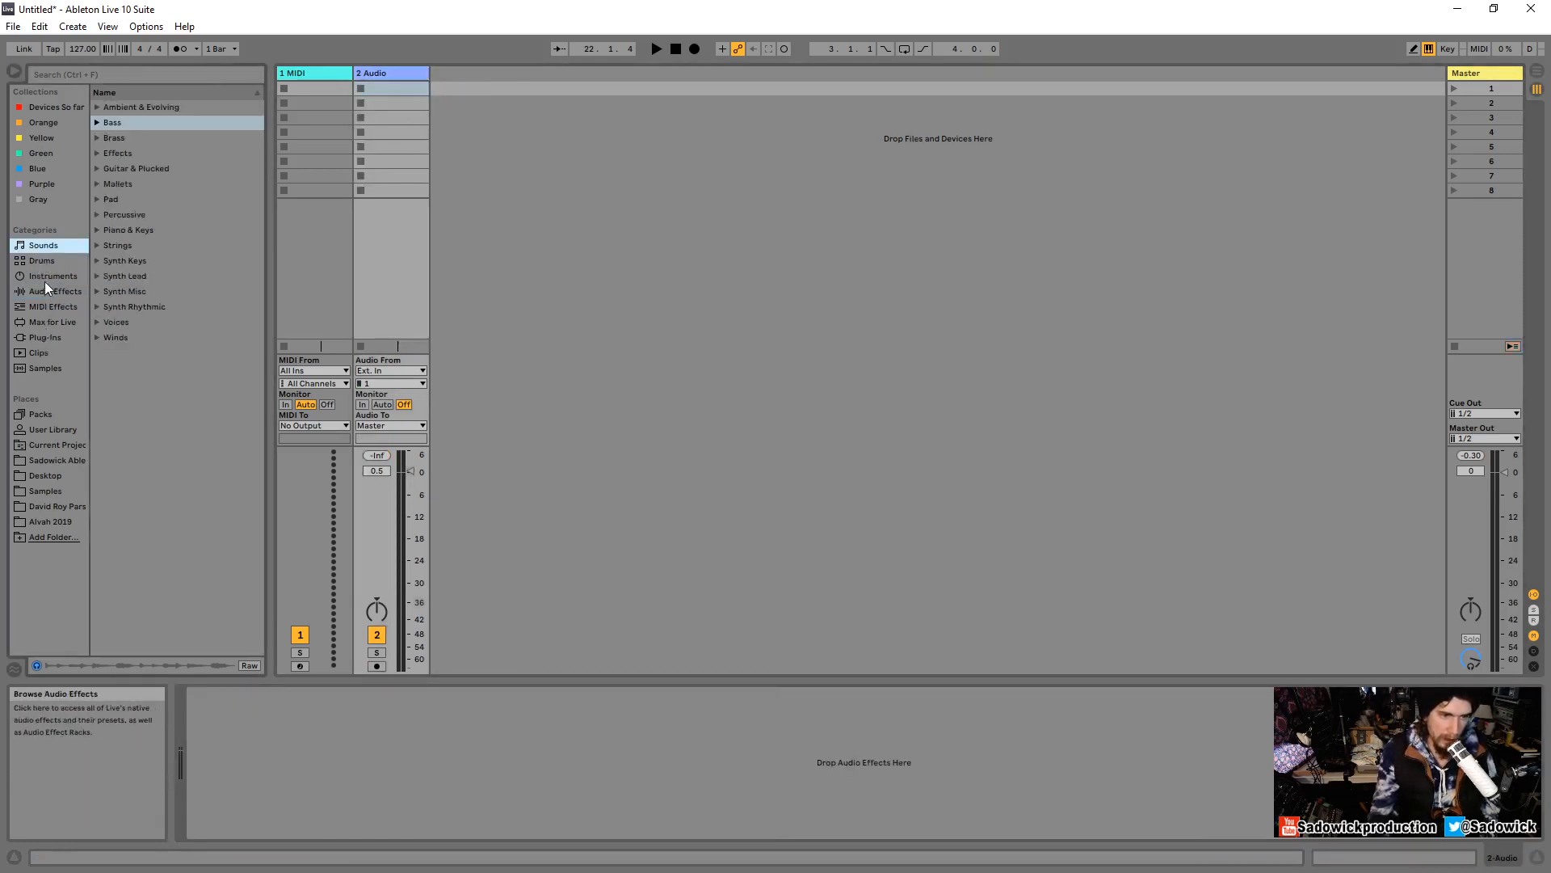
{"action": "left_click", "coordinate": [44, 368]}
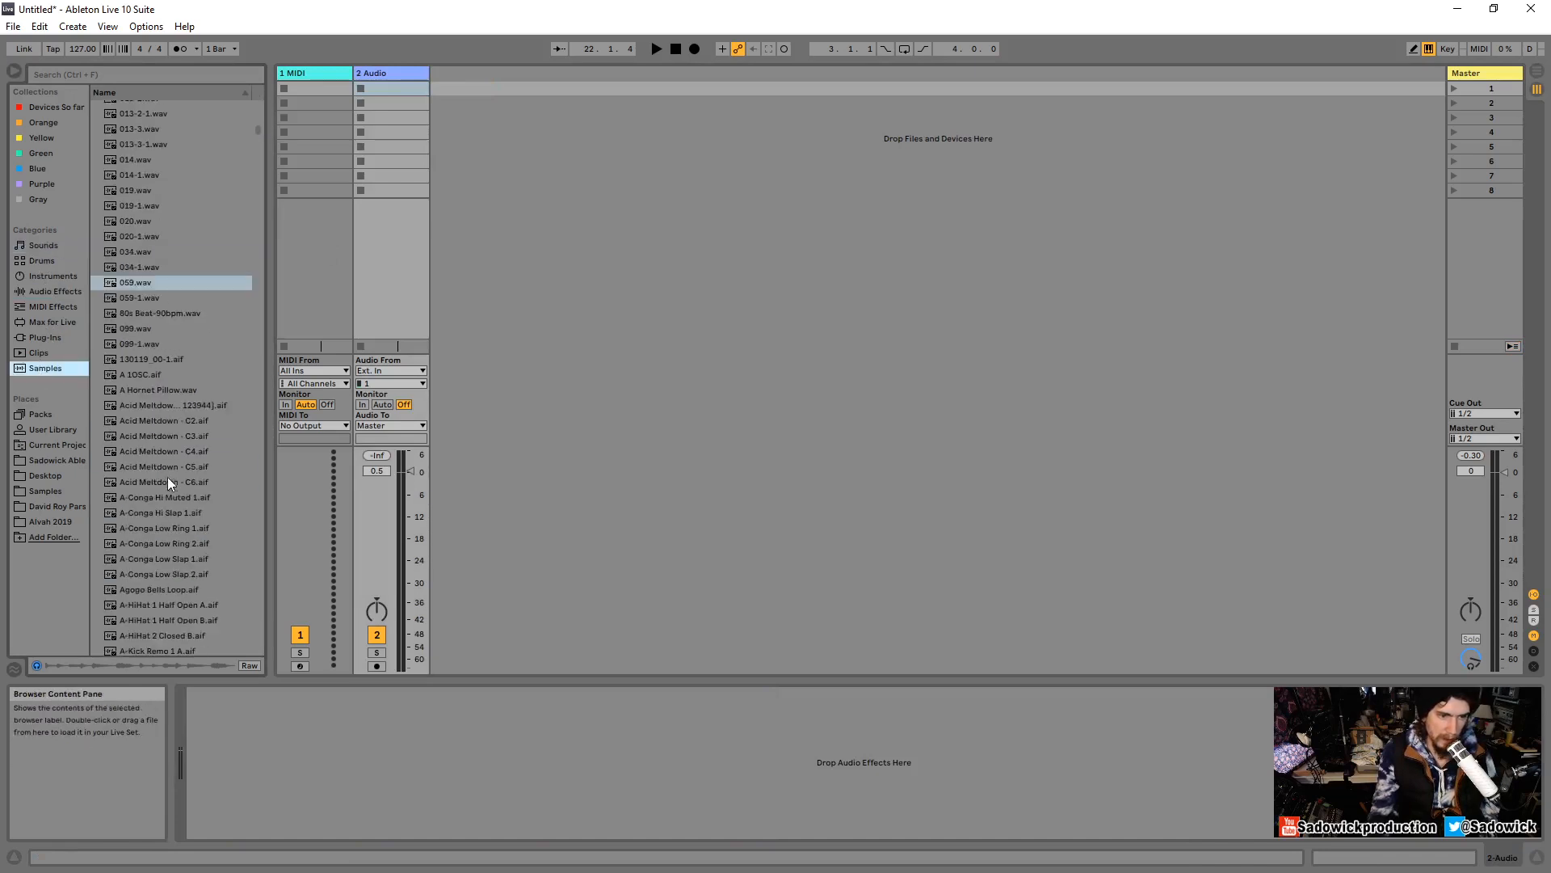
{"action": "left_click", "coordinate": [158, 359]}
{"action": "left_click", "coordinate": [171, 421]}
{"action": "left_click", "coordinate": [174, 451]}
{"action": "left_click", "coordinate": [176, 481]}
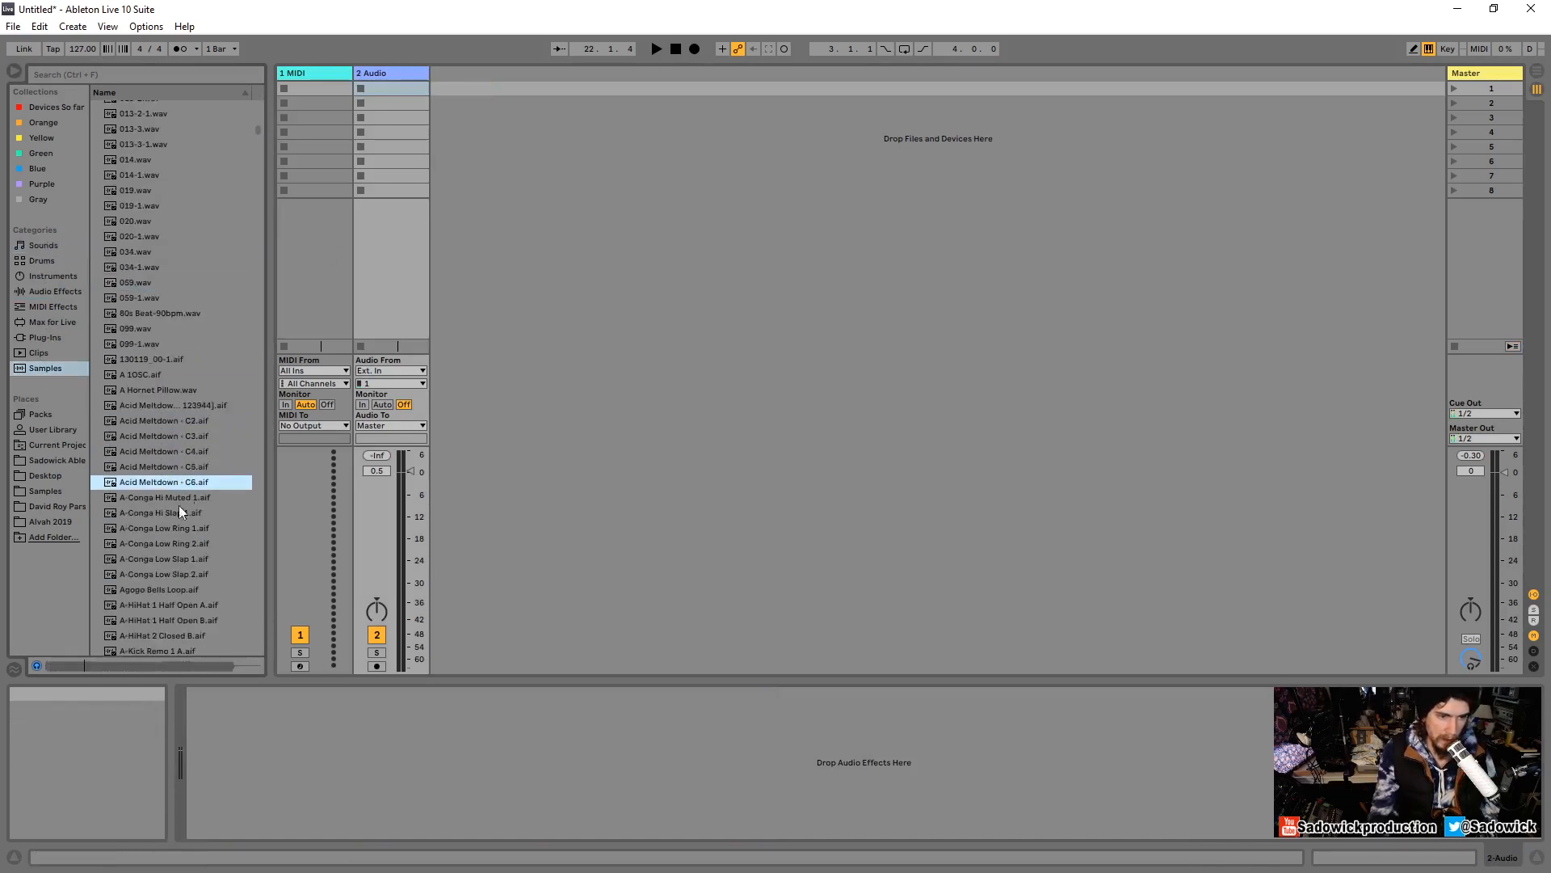
{"action": "left_click", "coordinate": [165, 530]}
{"action": "key", "text": "Down"}
{"action": "key", "text": "Down"}
{"action": "key", "text": "Down"}
{"action": "key", "text": "Down"}
{"action": "scroll", "coordinate": [170, 529], "scroll_direction": "down", "scroll_amount": 1}
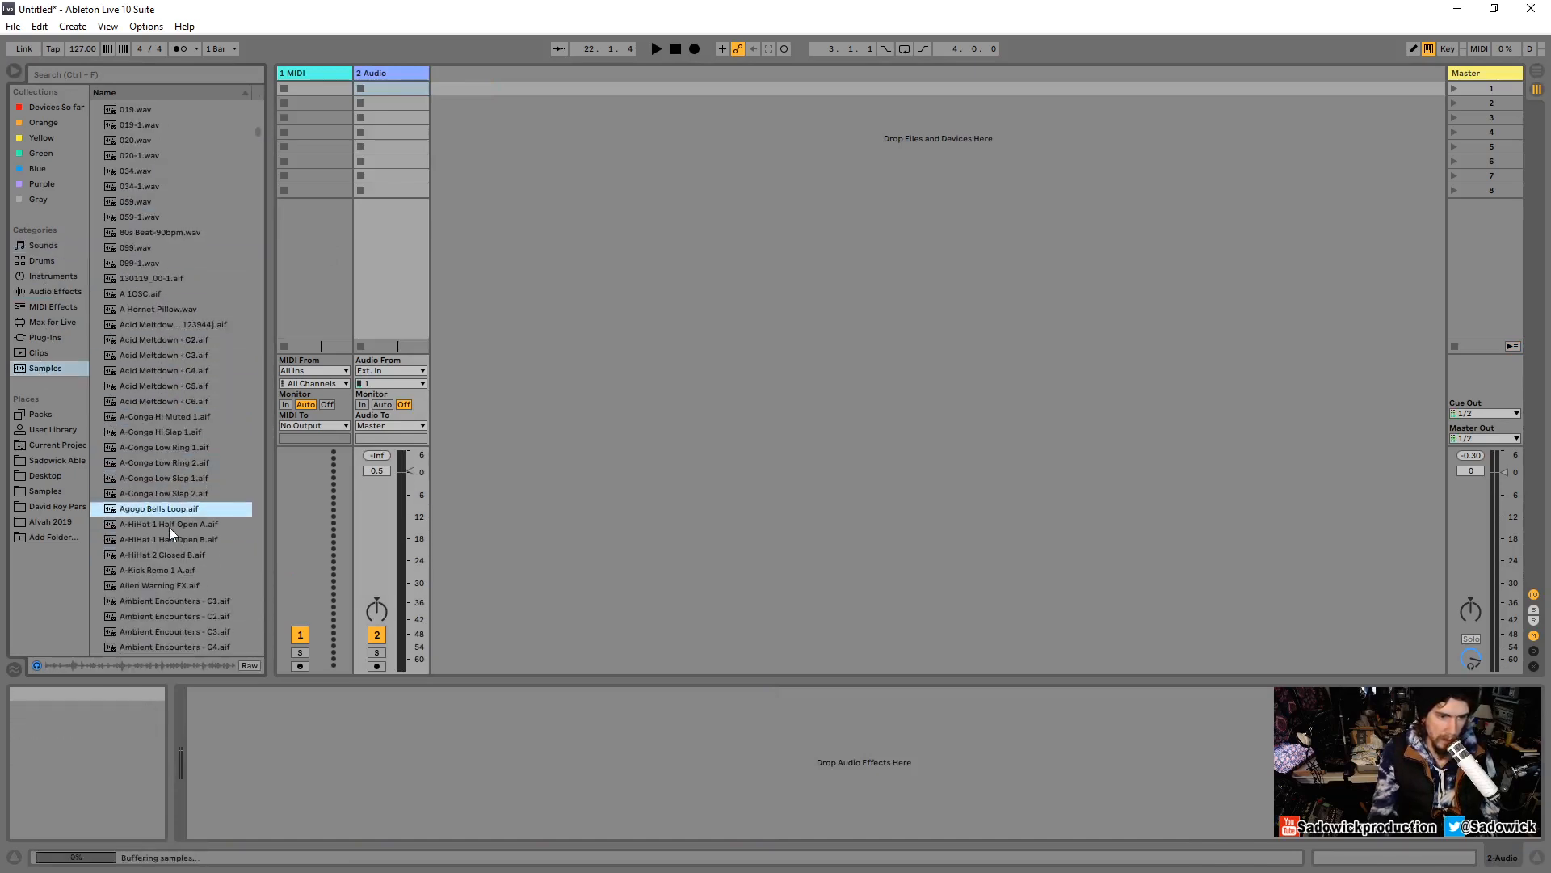
{"action": "key", "text": "Down"}
{"action": "key", "text": "Down"}
{"action": "key", "text": "Down"}
{"action": "key", "text": "Down"}
{"action": "scroll", "coordinate": [174, 485], "scroll_direction": "down", "scroll_amount": 3}
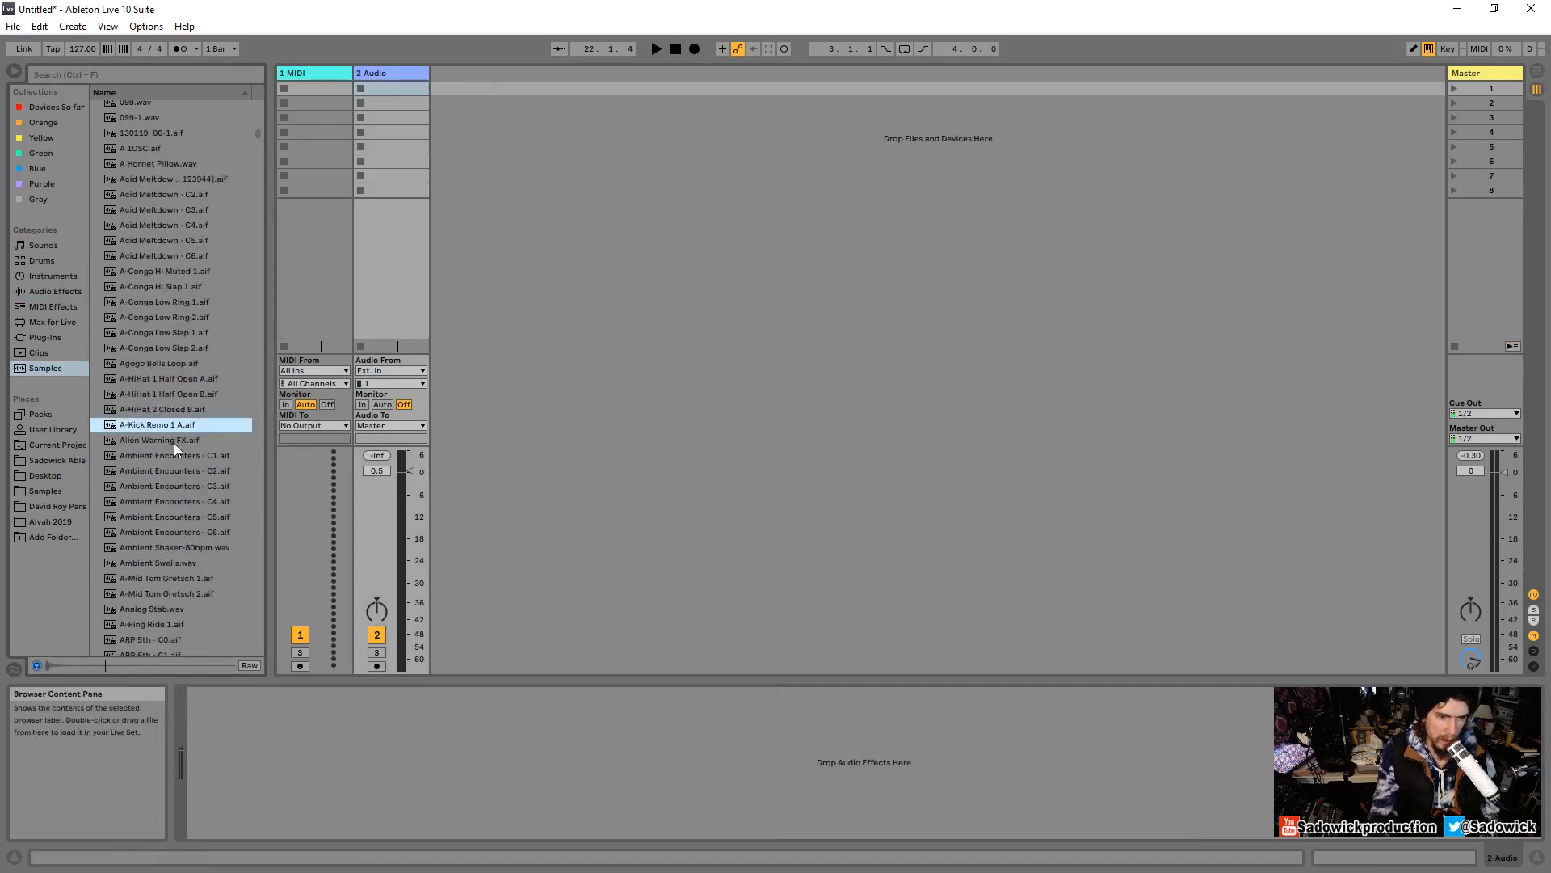
Insert a new MIDI track after the audio track and load the Acid Meltdown - C3.aif sample into it as a Simpler.
{"action": "left_click", "coordinate": [183, 211]}
{"action": "left_click_drag", "start_coordinate": [575, 206], "coordinate": [467, 73]}
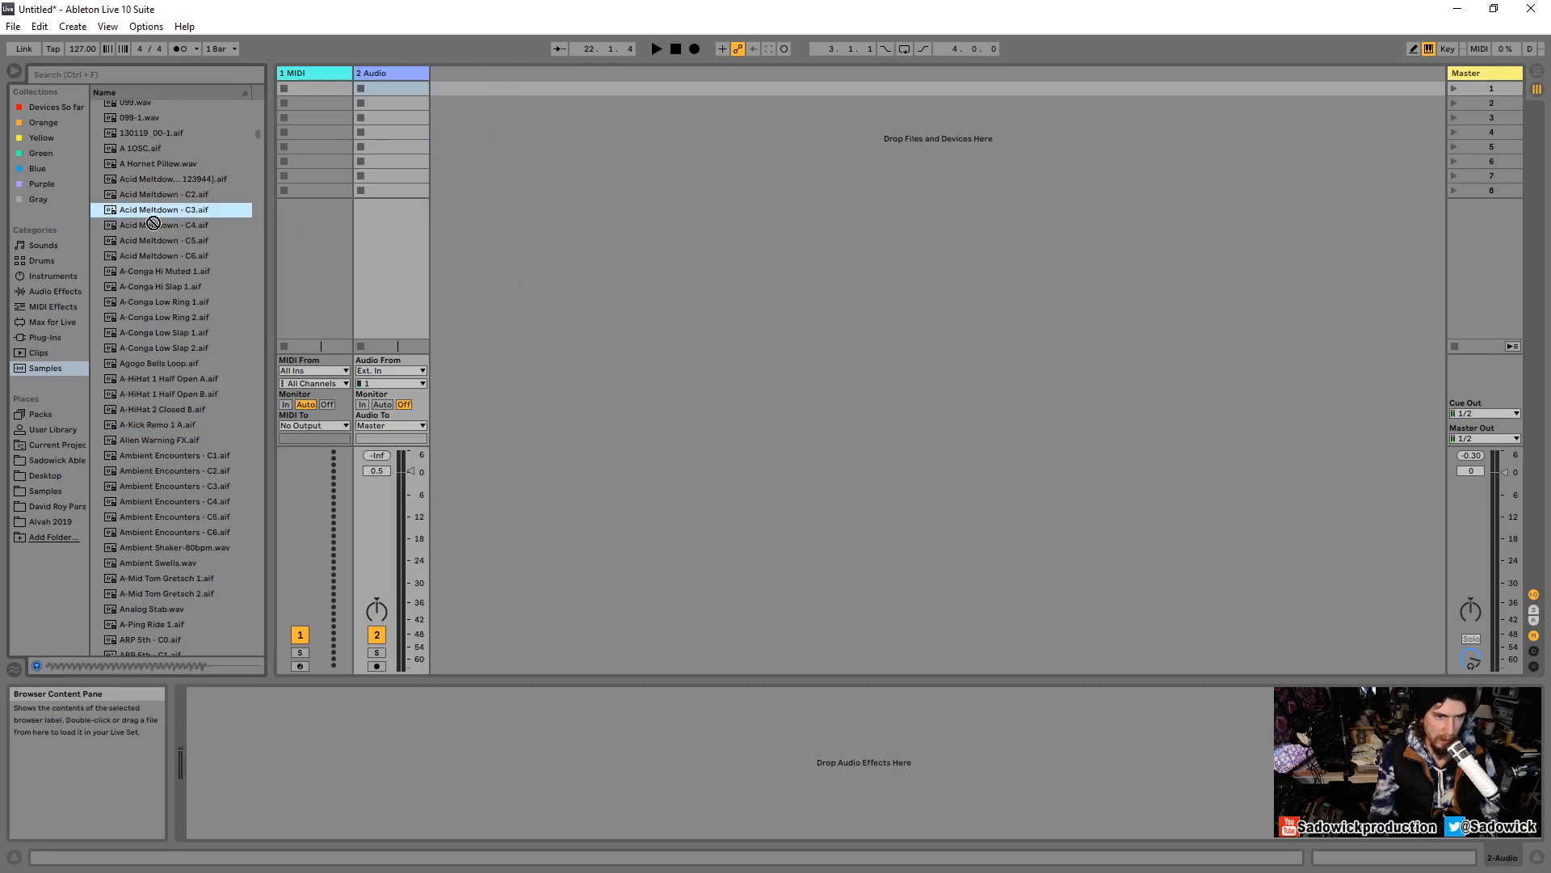
{"action": "right_click", "coordinate": [457, 68]}
{"action": "left_click", "coordinate": [480, 85]}
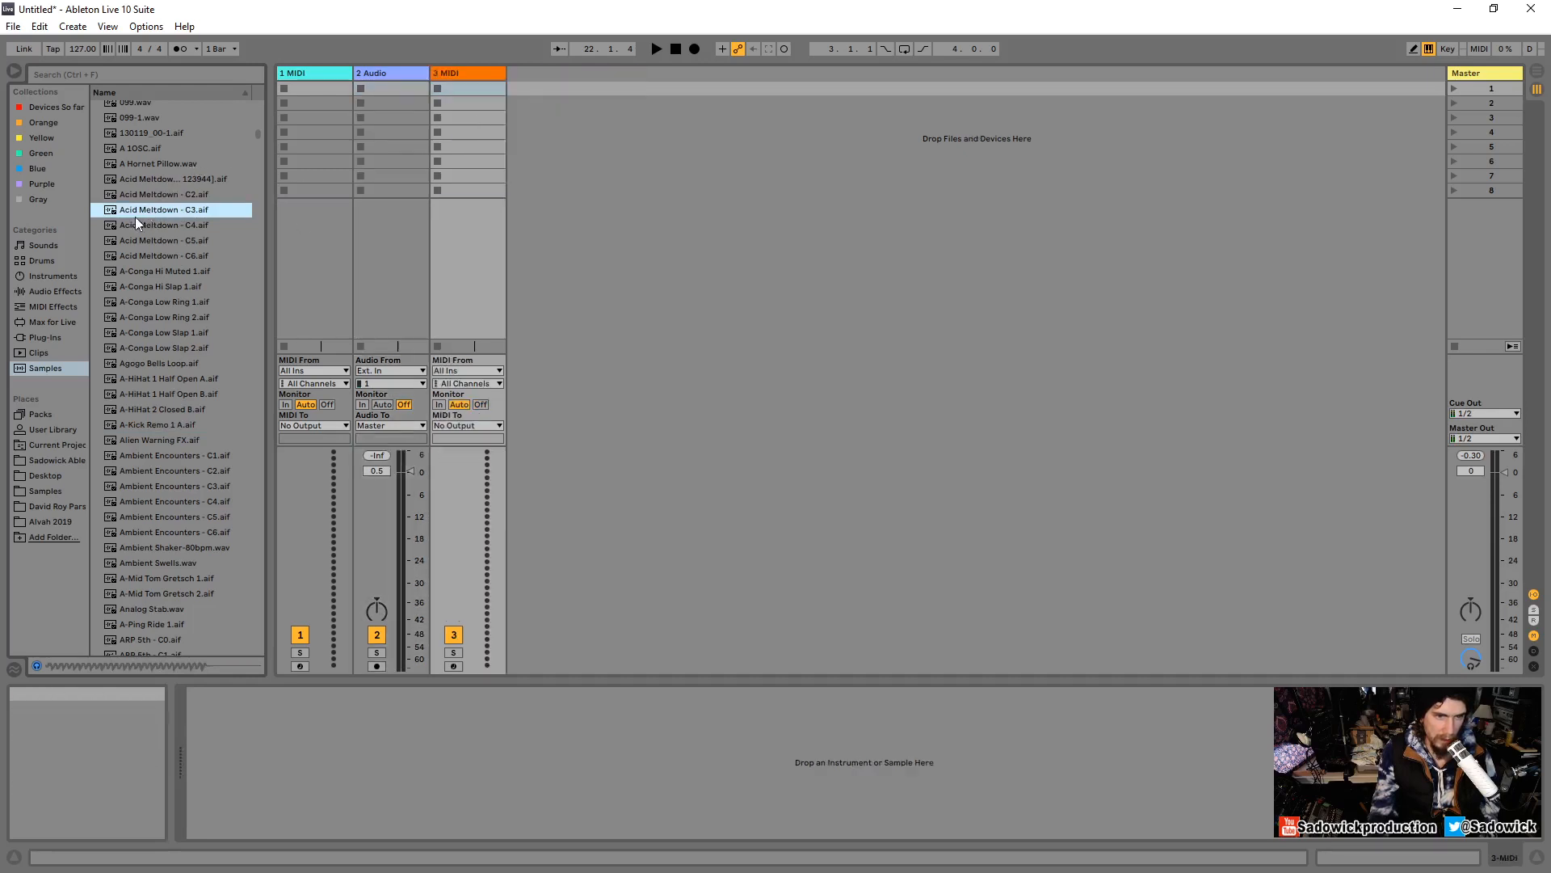
{"action": "left_click_drag", "start_coordinate": [287, 757], "coordinate": [286, 757]}
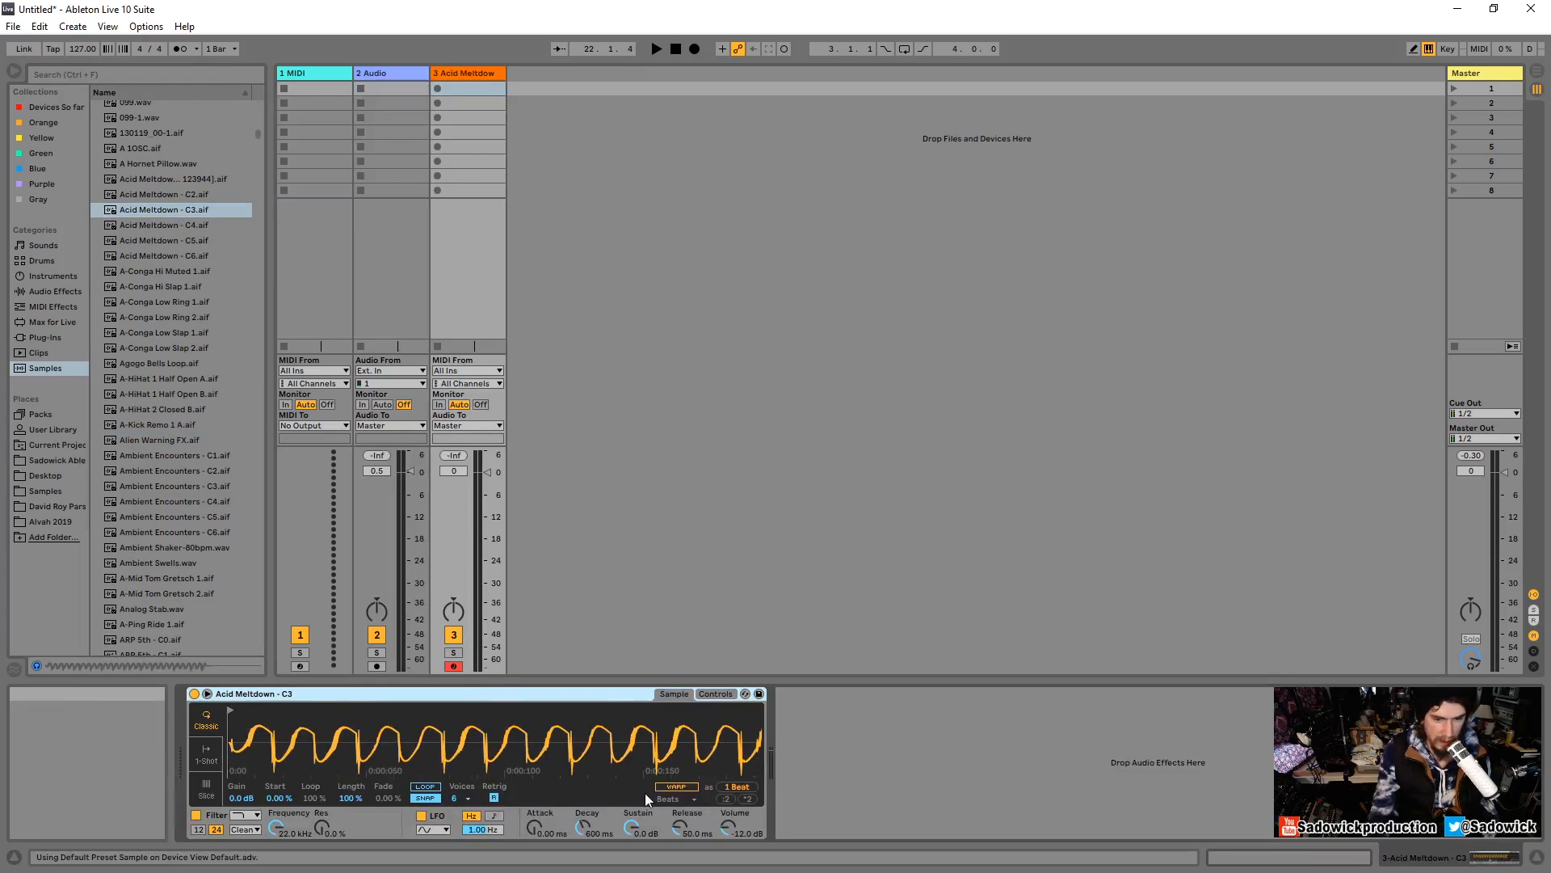
Turn Loop on and Snap off for the Acid Meltdown sample, and trim its start and end to a short looped section.
{"action": "left_click", "coordinate": [425, 787]}
{"action": "left_click", "coordinate": [425, 798]}
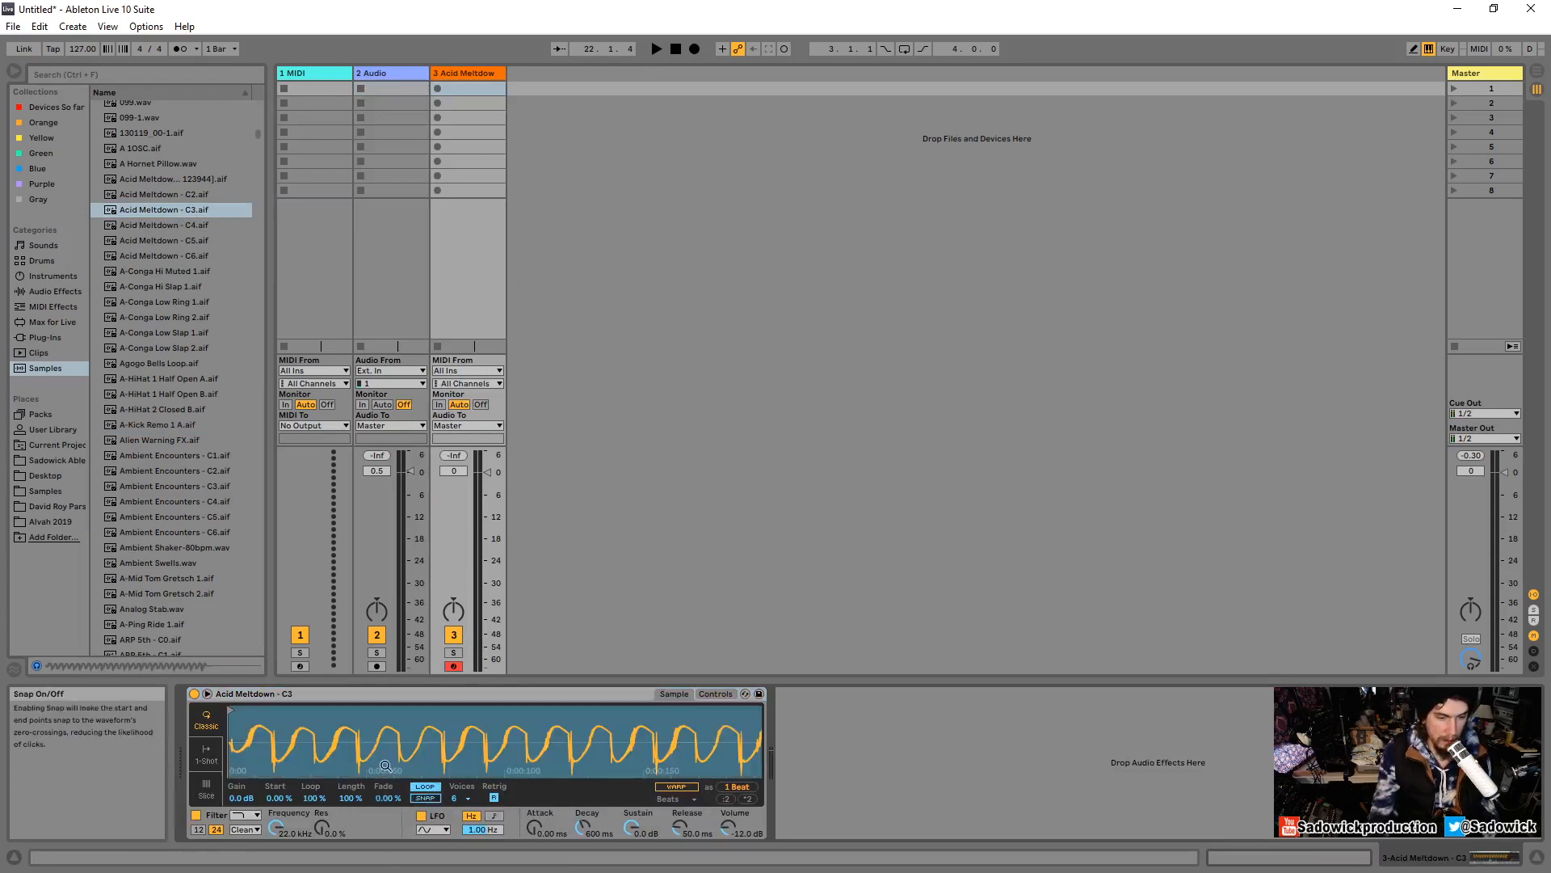
{"action": "left_click_drag", "start_coordinate": [230, 711], "coordinate": [316, 730]}
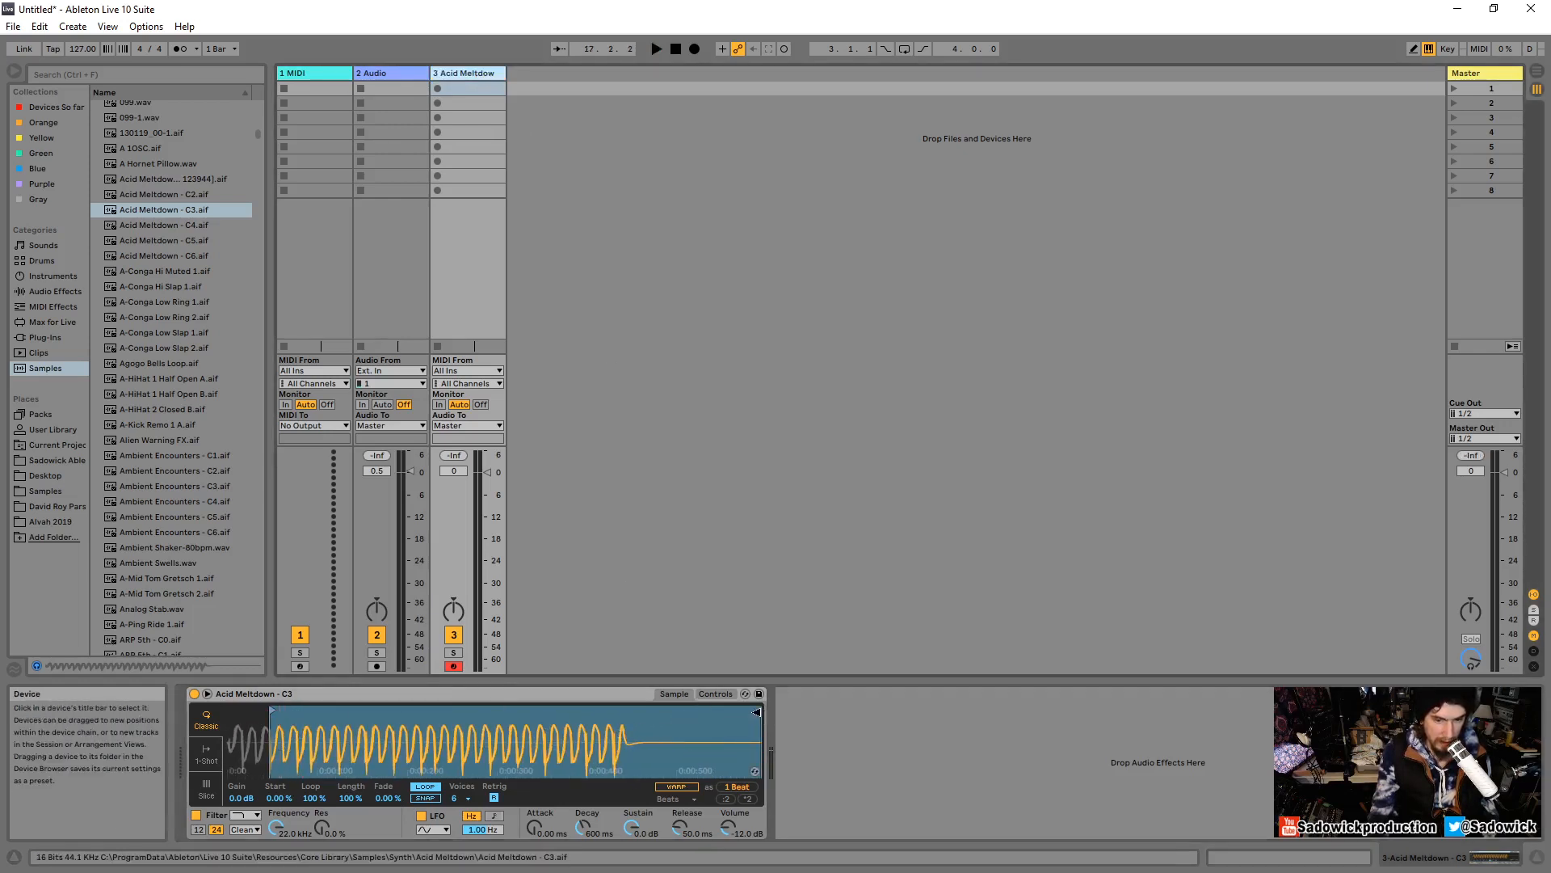
{"action": "mouse_move", "coordinate": [757, 717]}
{"action": "left_mouse_down"}
{"action": "mouse_move", "coordinate": [323, 735]}
{"action": "mouse_move", "coordinate": [294, 750]}
{"action": "mouse_move", "coordinate": [404, 763]}
{"action": "mouse_move", "coordinate": [551, 739]}
{"action": "mouse_move", "coordinate": [568, 766]}
{"action": "left_mouse_up"}
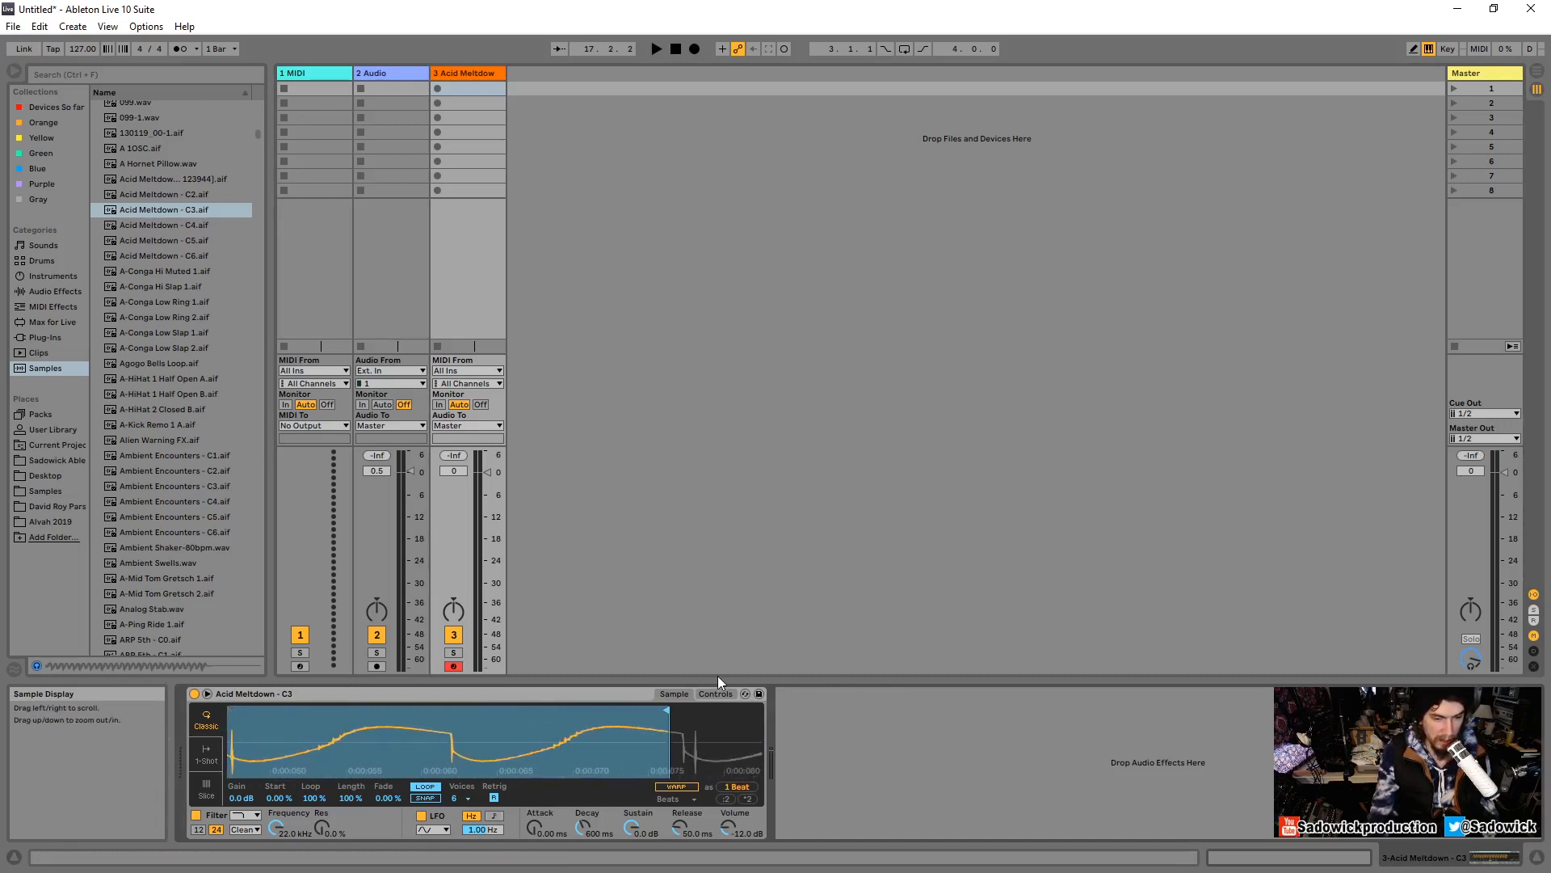
Narrow the Acid Meltdown sample's looped region to a single waveform cycle by adjusting its start and end, and audition it.
{"action": "mouse_move", "coordinate": [663, 712]}
{"action": "left_mouse_down"}
{"action": "mouse_move", "coordinate": [453, 746]}
{"action": "mouse_move", "coordinate": [741, 722]}
{"action": "left_mouse_up"}
{"action": "left_click_drag", "start_coordinate": [614, 739], "coordinate": [588, 717]}
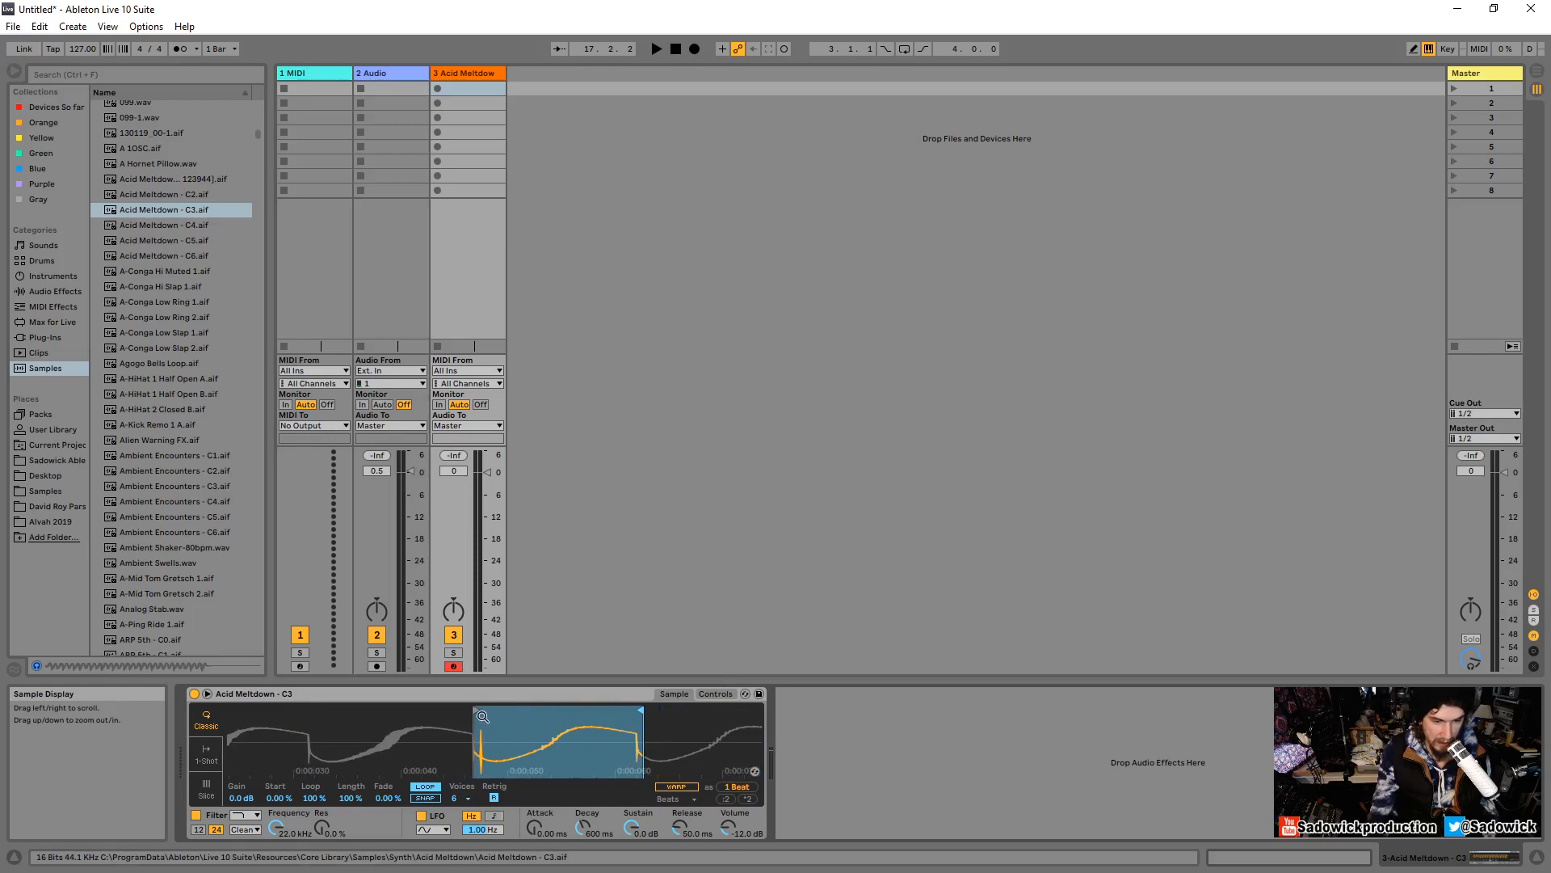
{"action": "left_click_drag", "start_coordinate": [404, 749], "coordinate": [449, 714]}
{"action": "key", "text": "x"}
{"action": "key", "text": "a"}
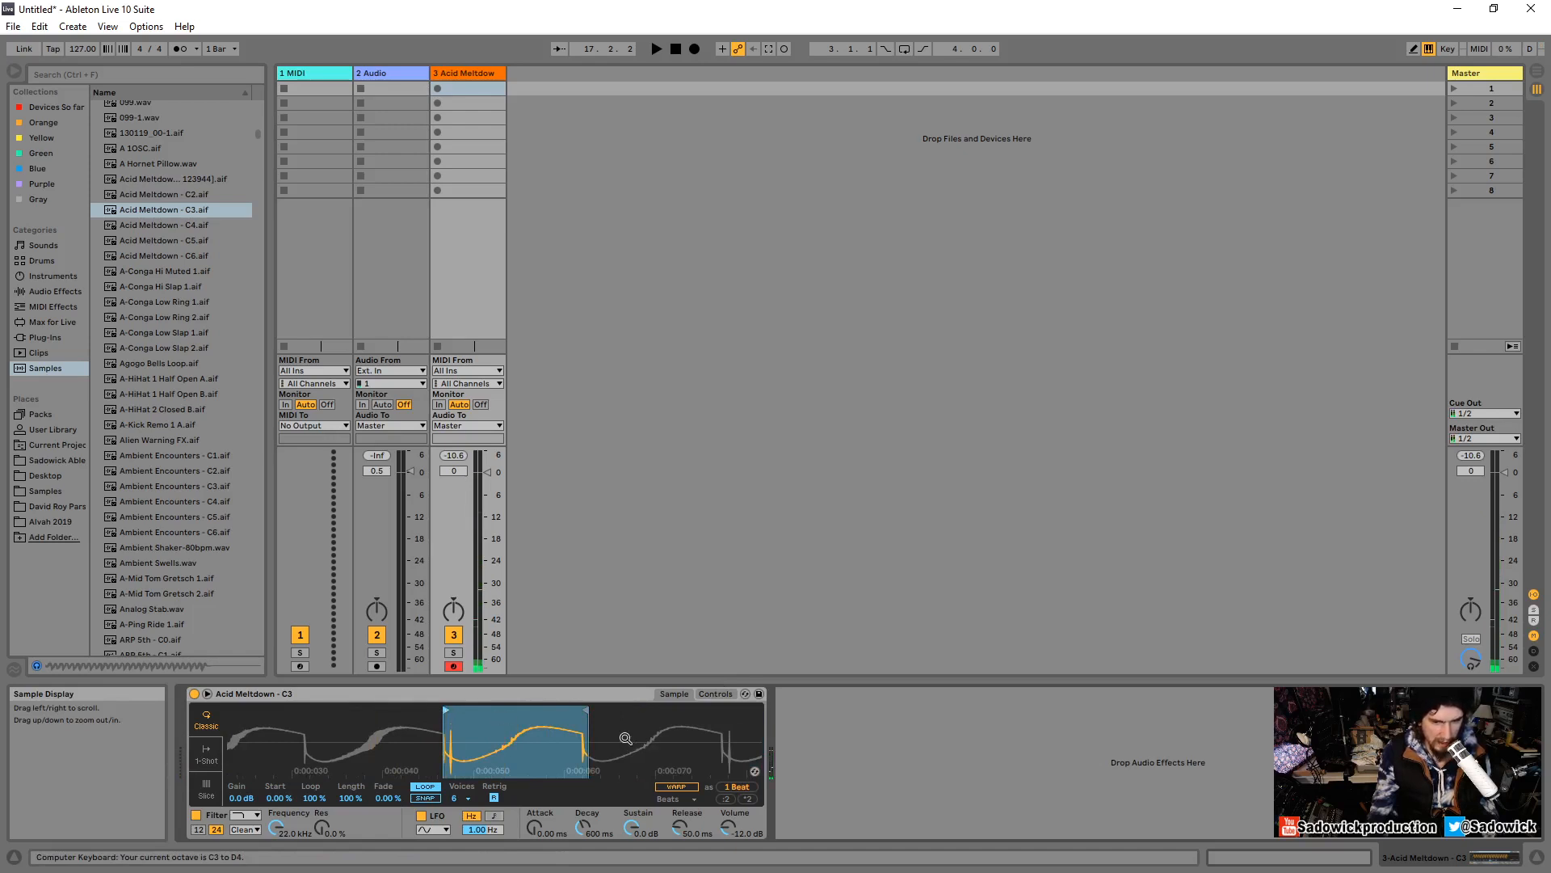
{"action": "mouse_move", "coordinate": [626, 738]}
{"action": "left_mouse_down"}
{"action": "mouse_move", "coordinate": [404, 710]}
{"action": "mouse_move", "coordinate": [463, 710]}
{"action": "left_mouse_up"}
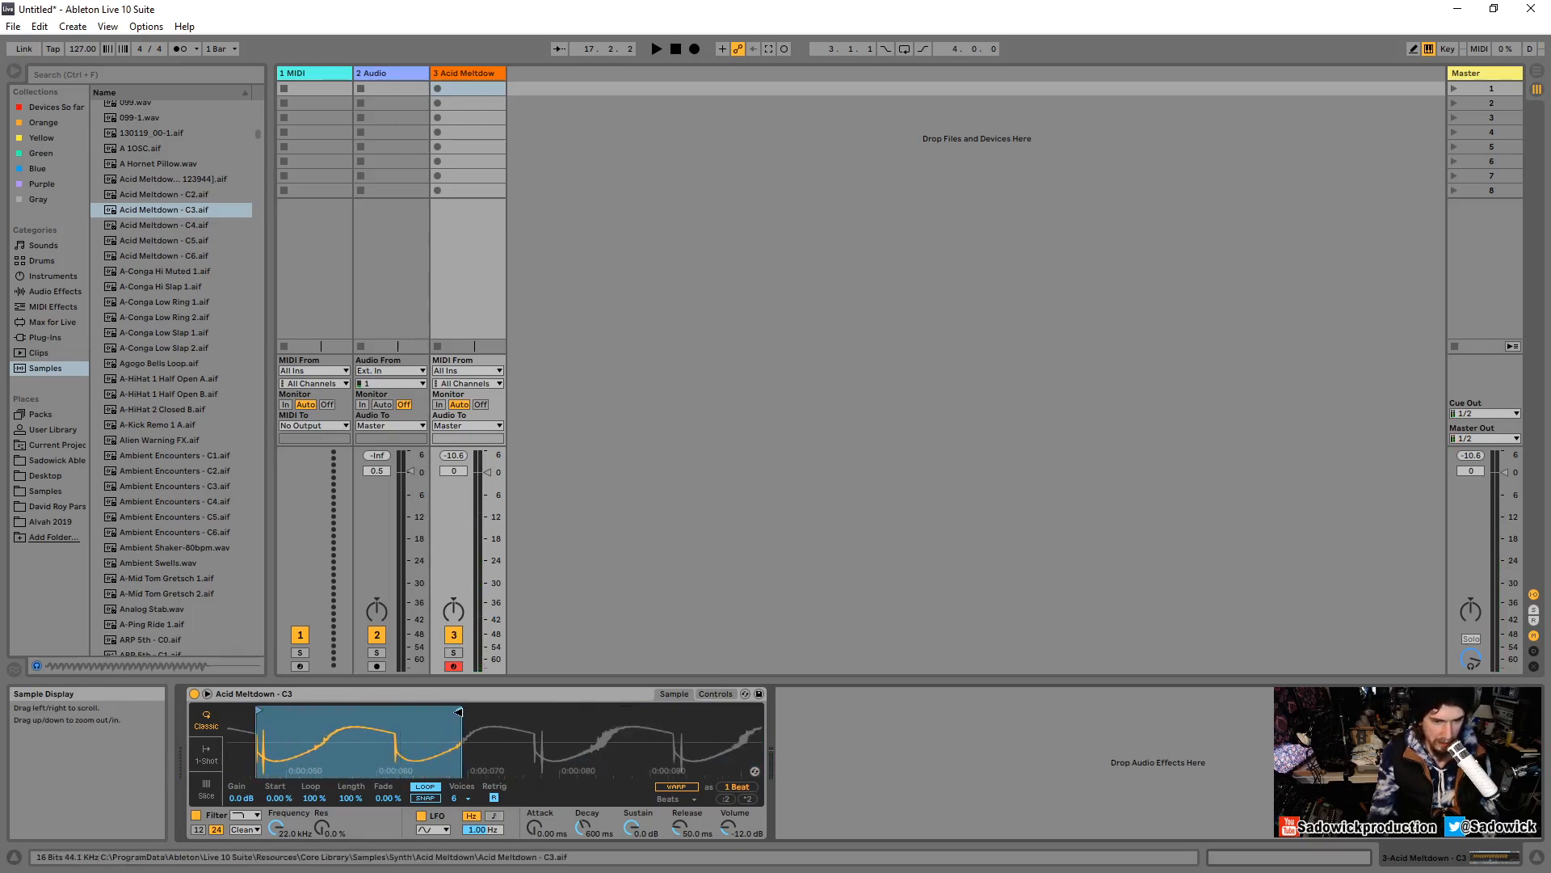
{"action": "left_click_drag", "start_coordinate": [274, 709], "coordinate": [328, 713]}
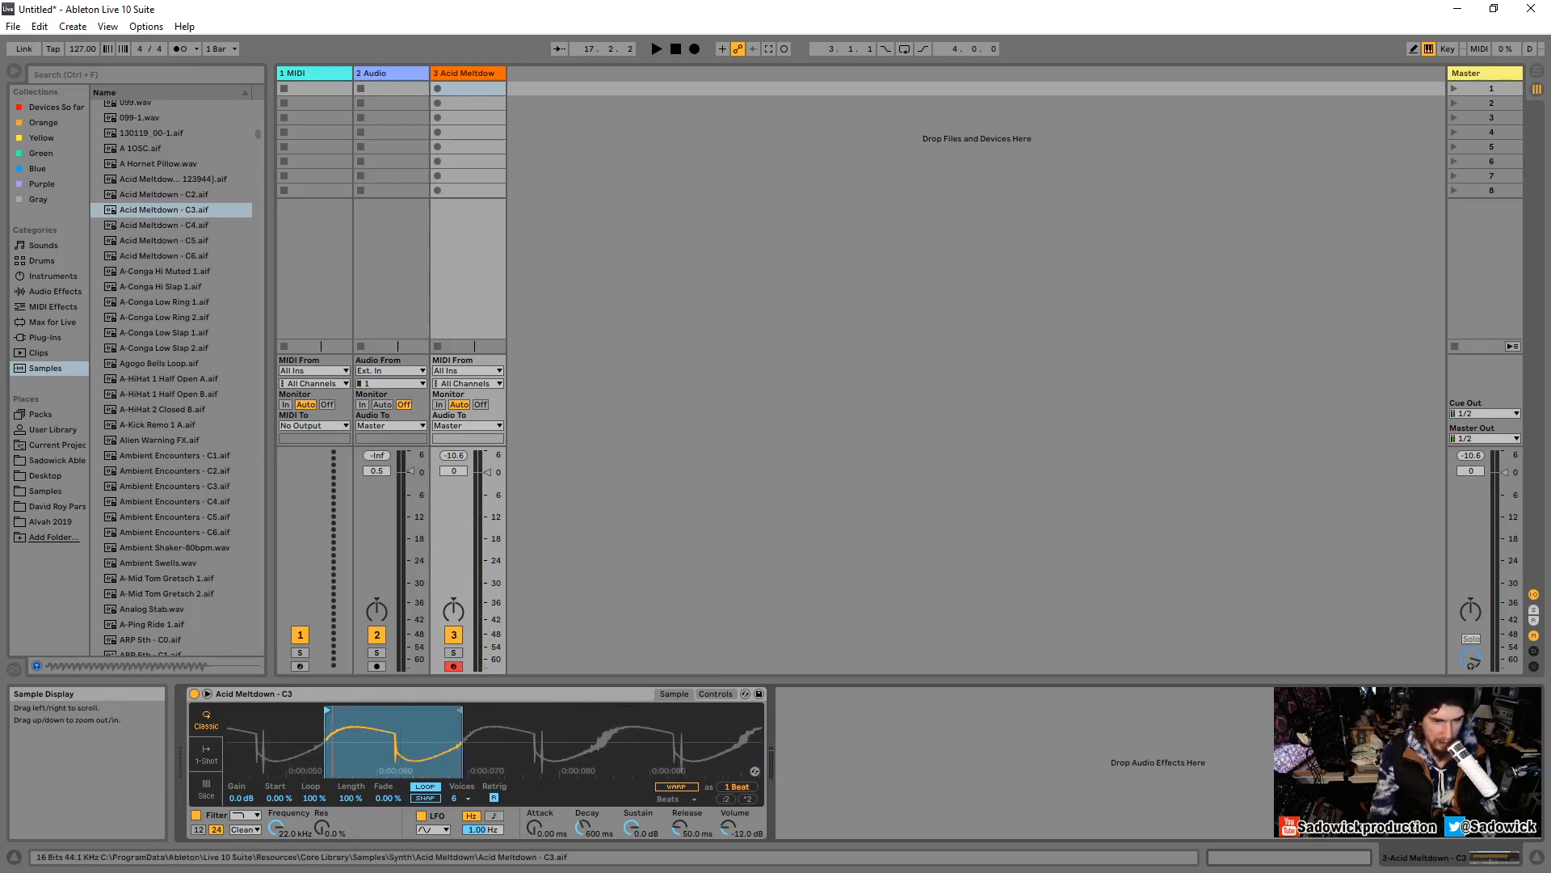
Open Simpler's expanded view and fine-tune the looped region's start and end to the waveform's zero crossings.
{"action": "left_click", "coordinate": [745, 694]}
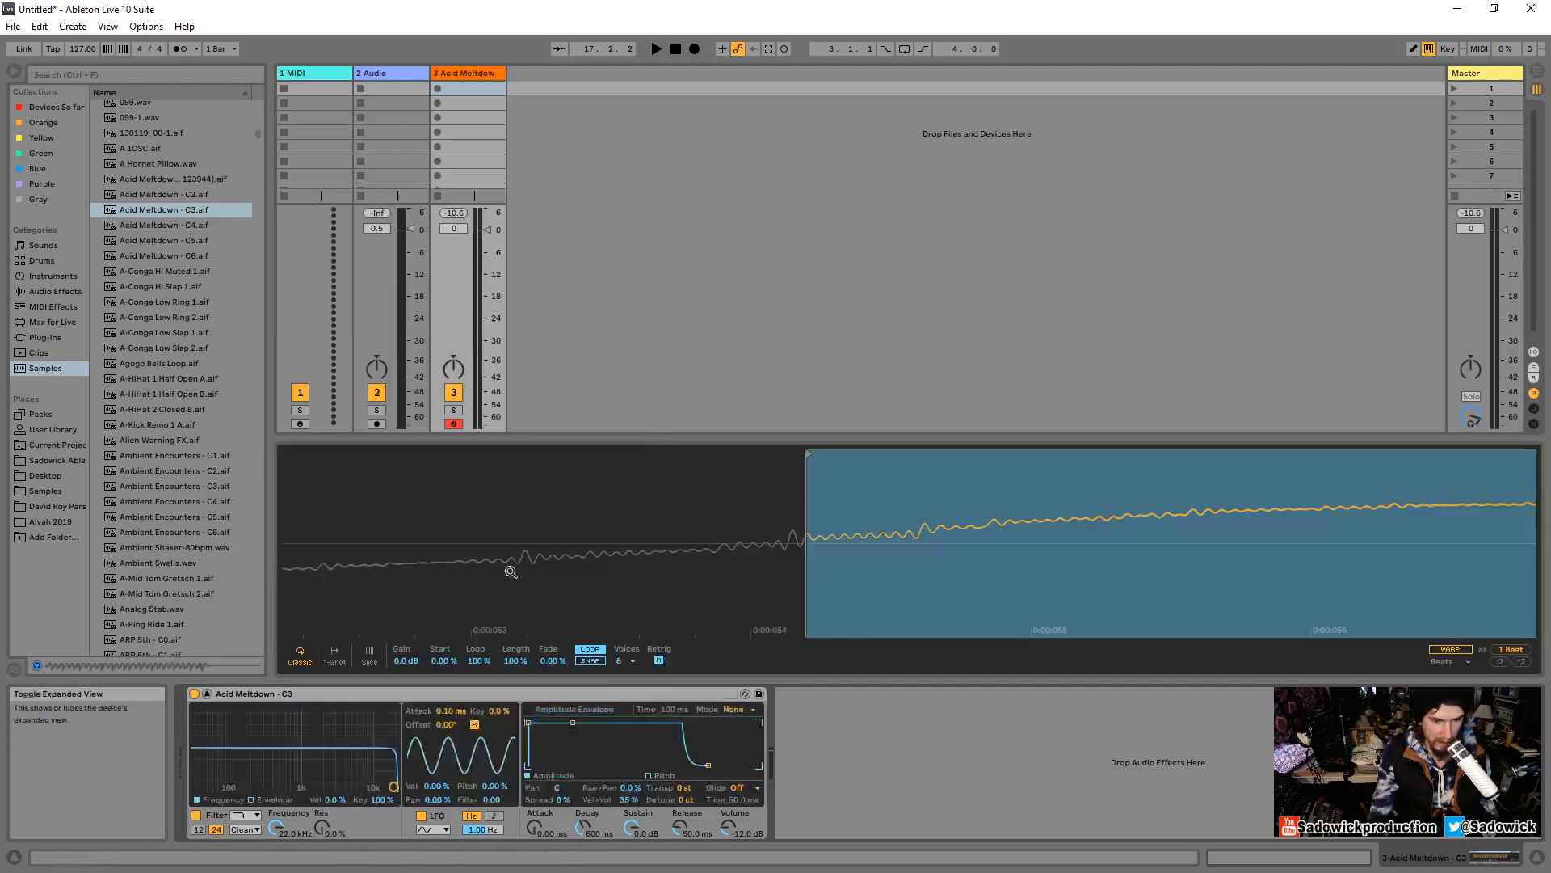
{"action": "left_click_drag", "start_coordinate": [811, 527], "coordinate": [810, 596]}
{"action": "left_click_drag", "start_coordinate": [774, 454], "coordinate": [729, 455]}
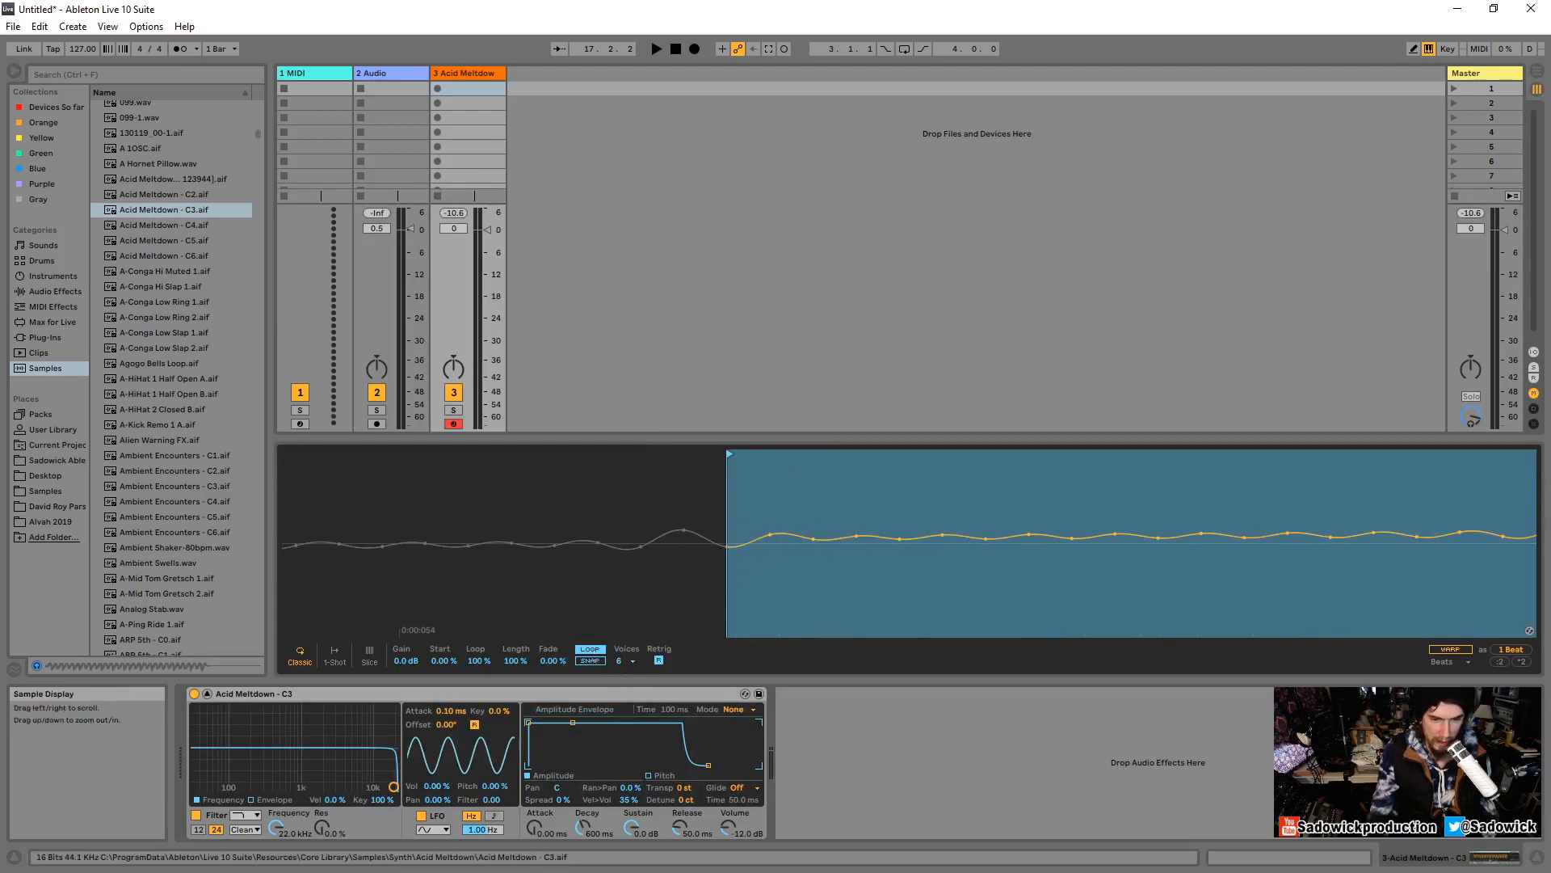
{"action": "mouse_move", "coordinate": [487, 528]}
{"action": "left_mouse_down"}
{"action": "mouse_move", "coordinate": [487, 501]}
{"action": "mouse_move", "coordinate": [488, 529]}
{"action": "left_mouse_up"}
{"action": "left_click_drag", "start_coordinate": [606, 517], "coordinate": [614, 485]}
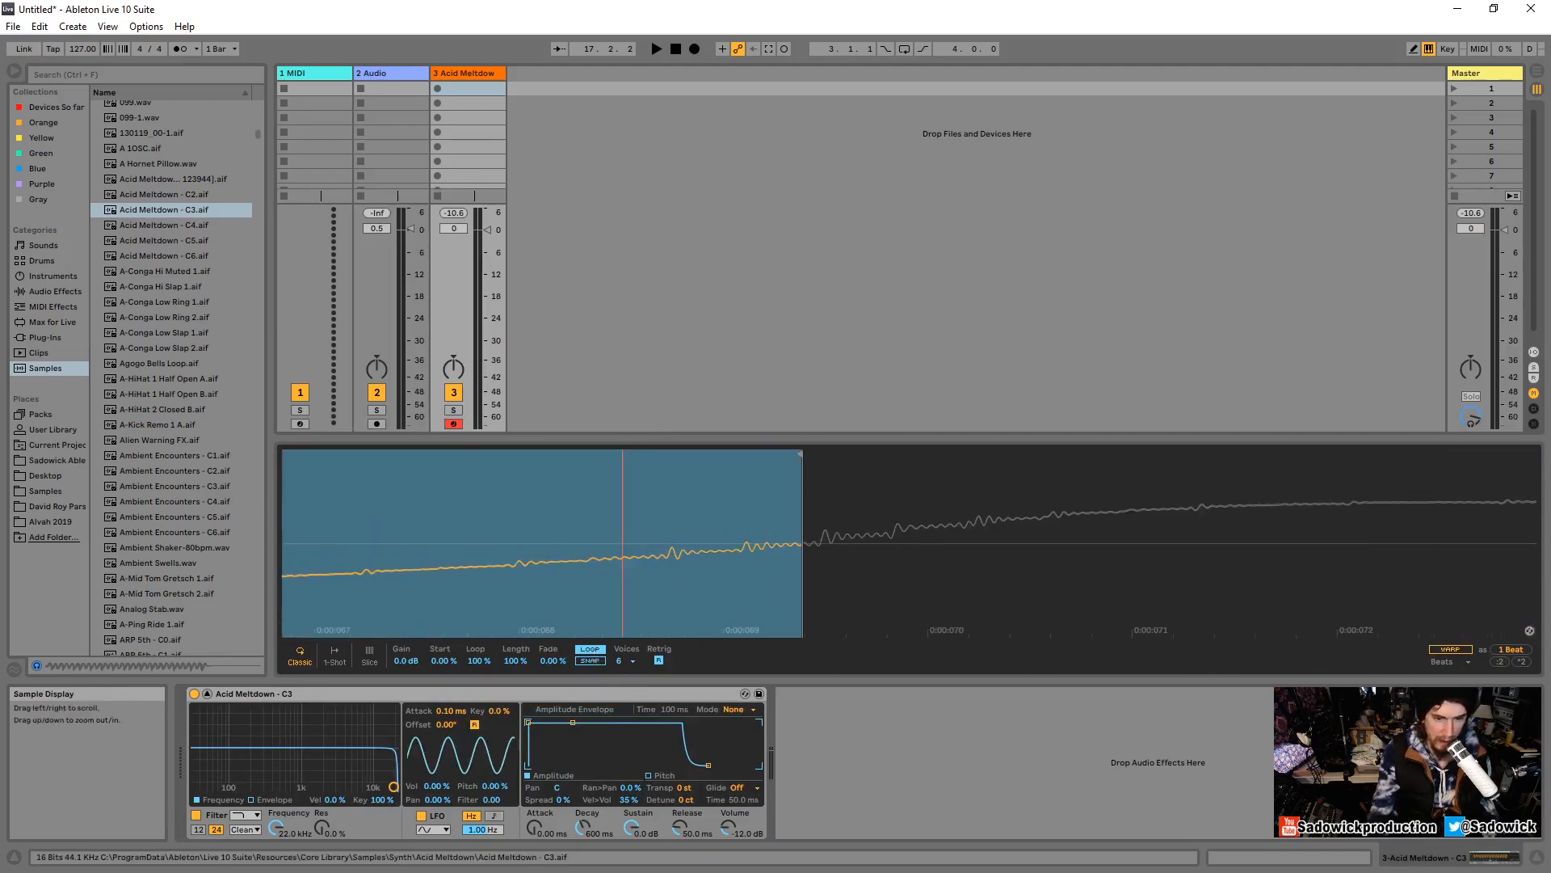
{"action": "left_click_drag", "start_coordinate": [837, 473], "coordinate": [836, 501]}
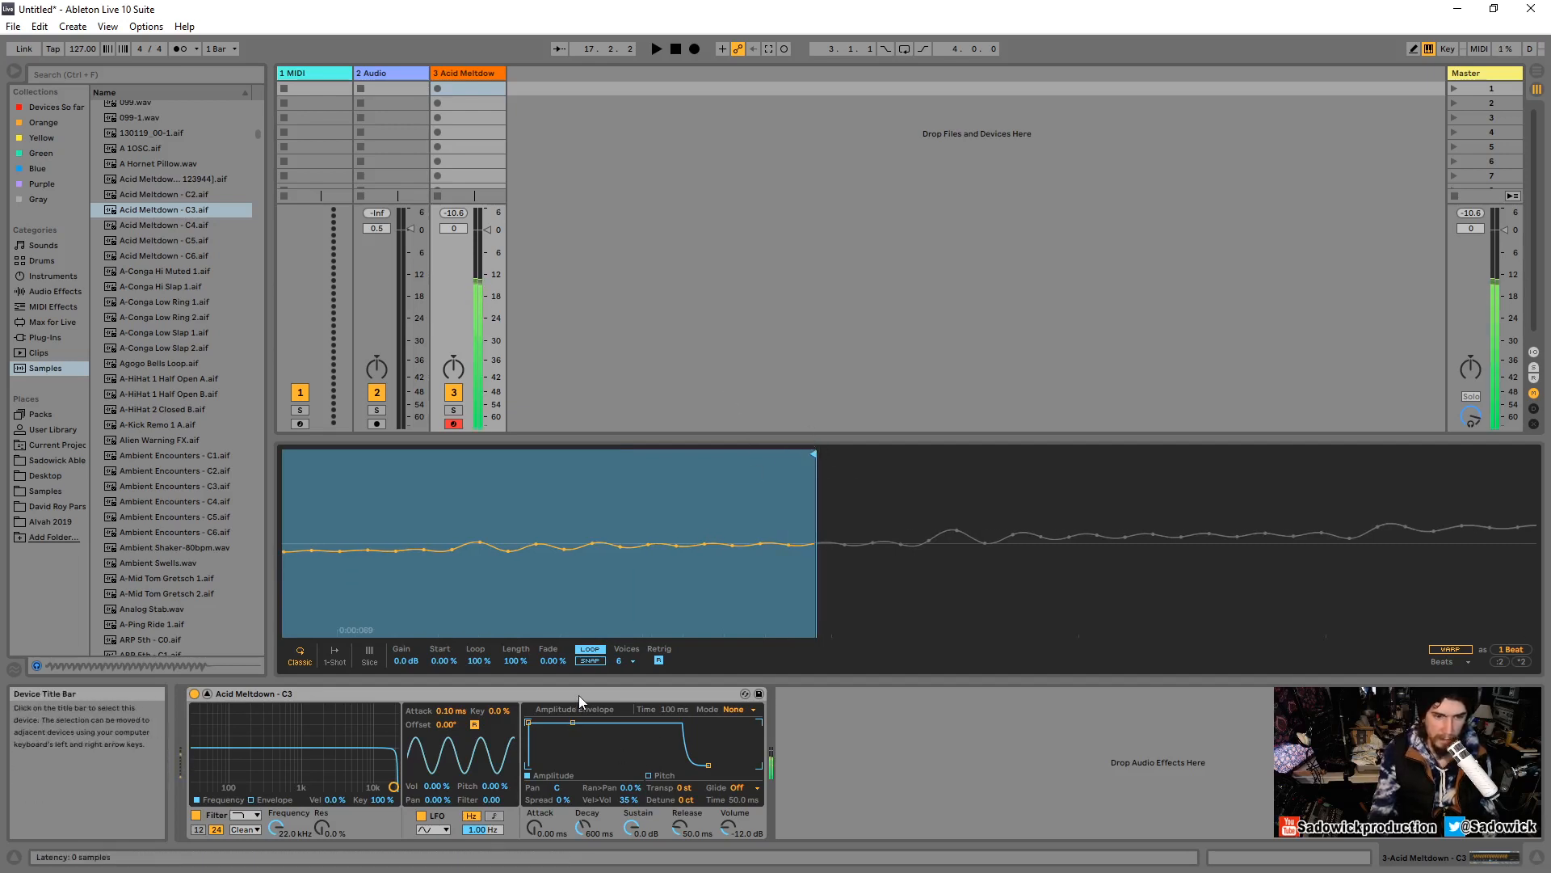
Audition the looped cycle an octave lower and set Simpler's volume to -5.71 dB.
{"action": "left_click_drag", "start_coordinate": [627, 578], "coordinate": [429, 526]}
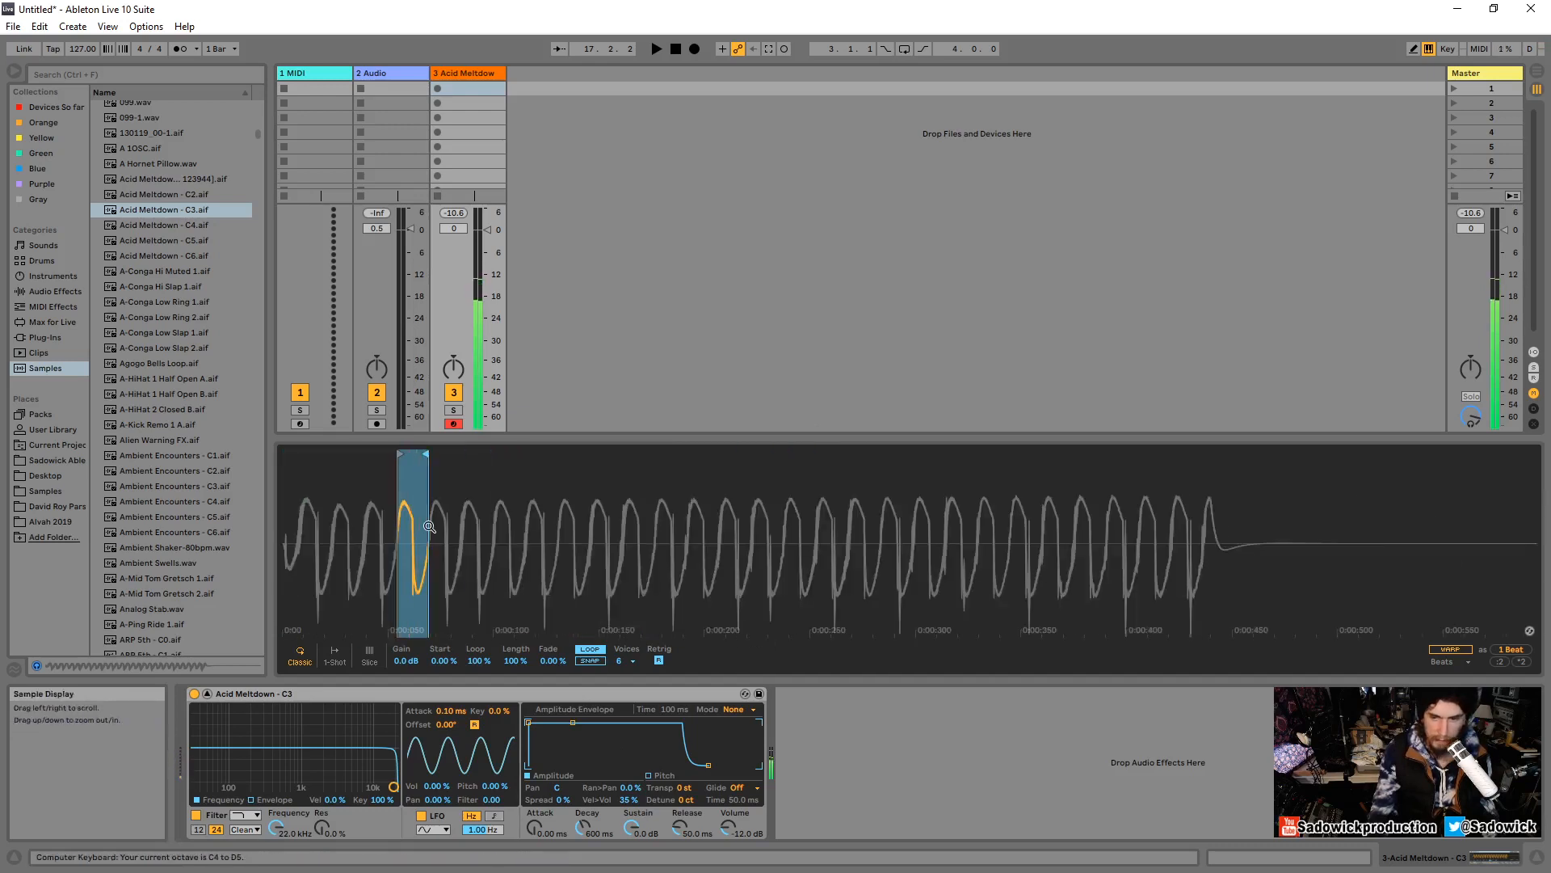
{"action": "key", "text": "z"}
{"action": "left_click_drag", "start_coordinate": [729, 829], "coordinate": [731, 833]}
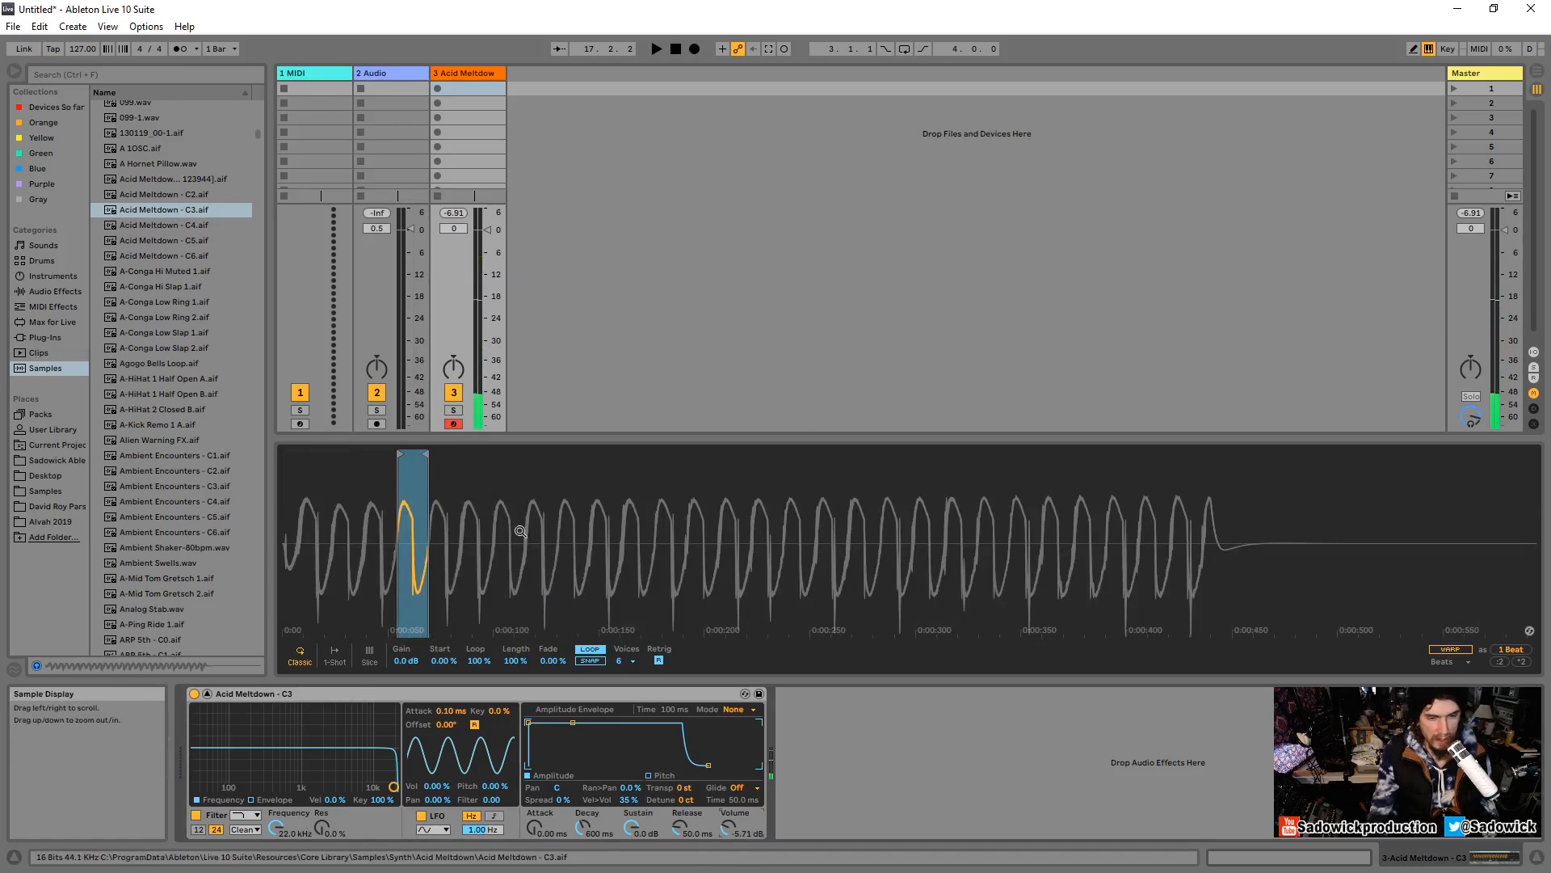
Collapse Simpler's expanded view and crop the Acid Meltdown sample to the looped cycle.
{"action": "left_click", "coordinate": [208, 693]}
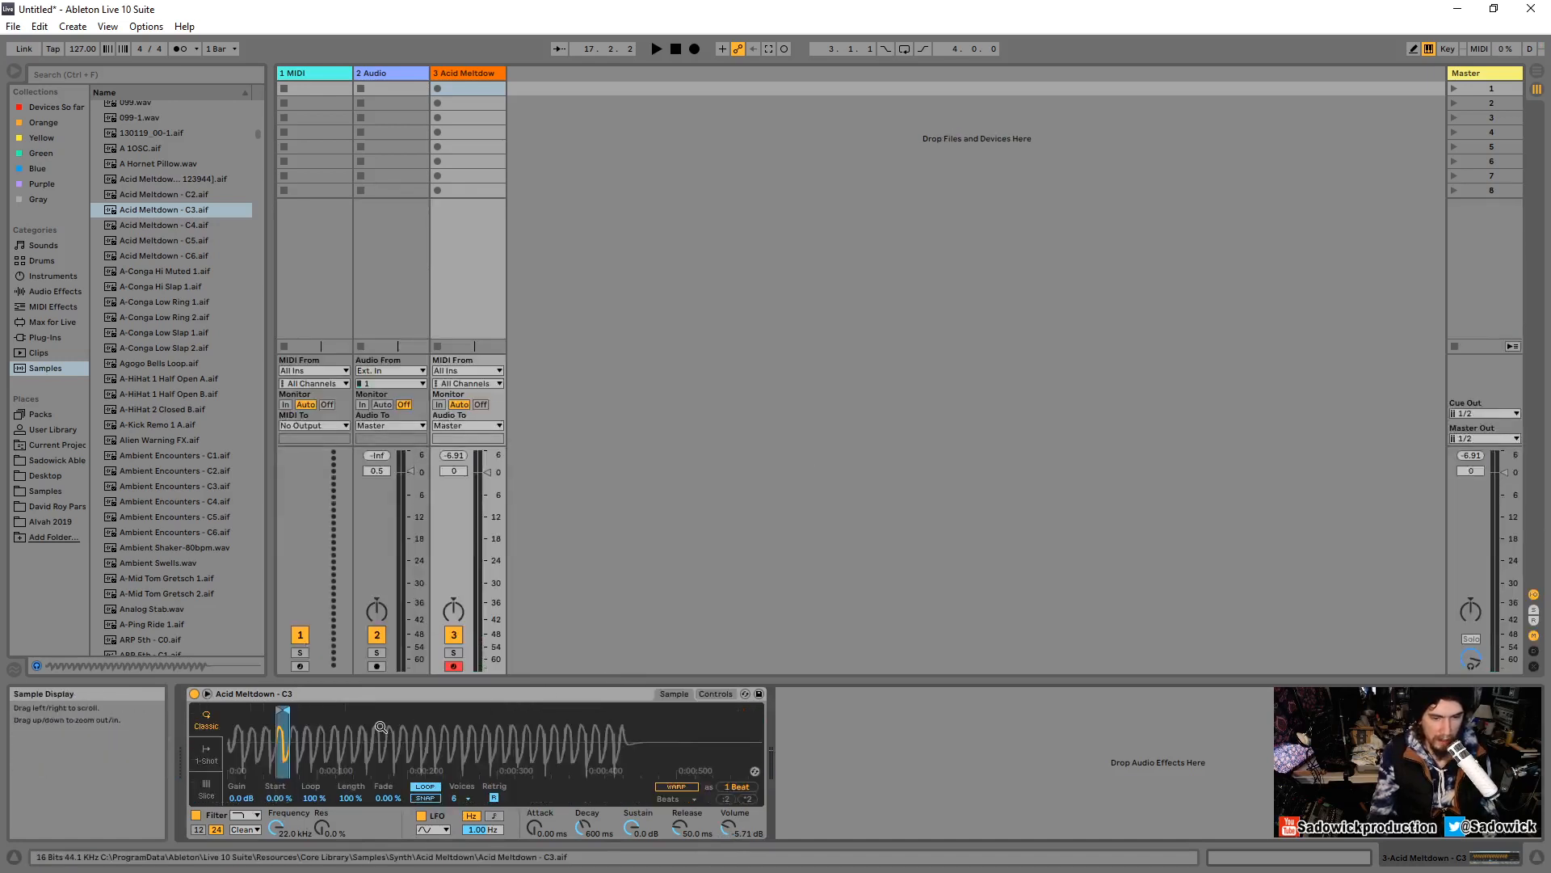
{"action": "right_click", "coordinate": [287, 743]}
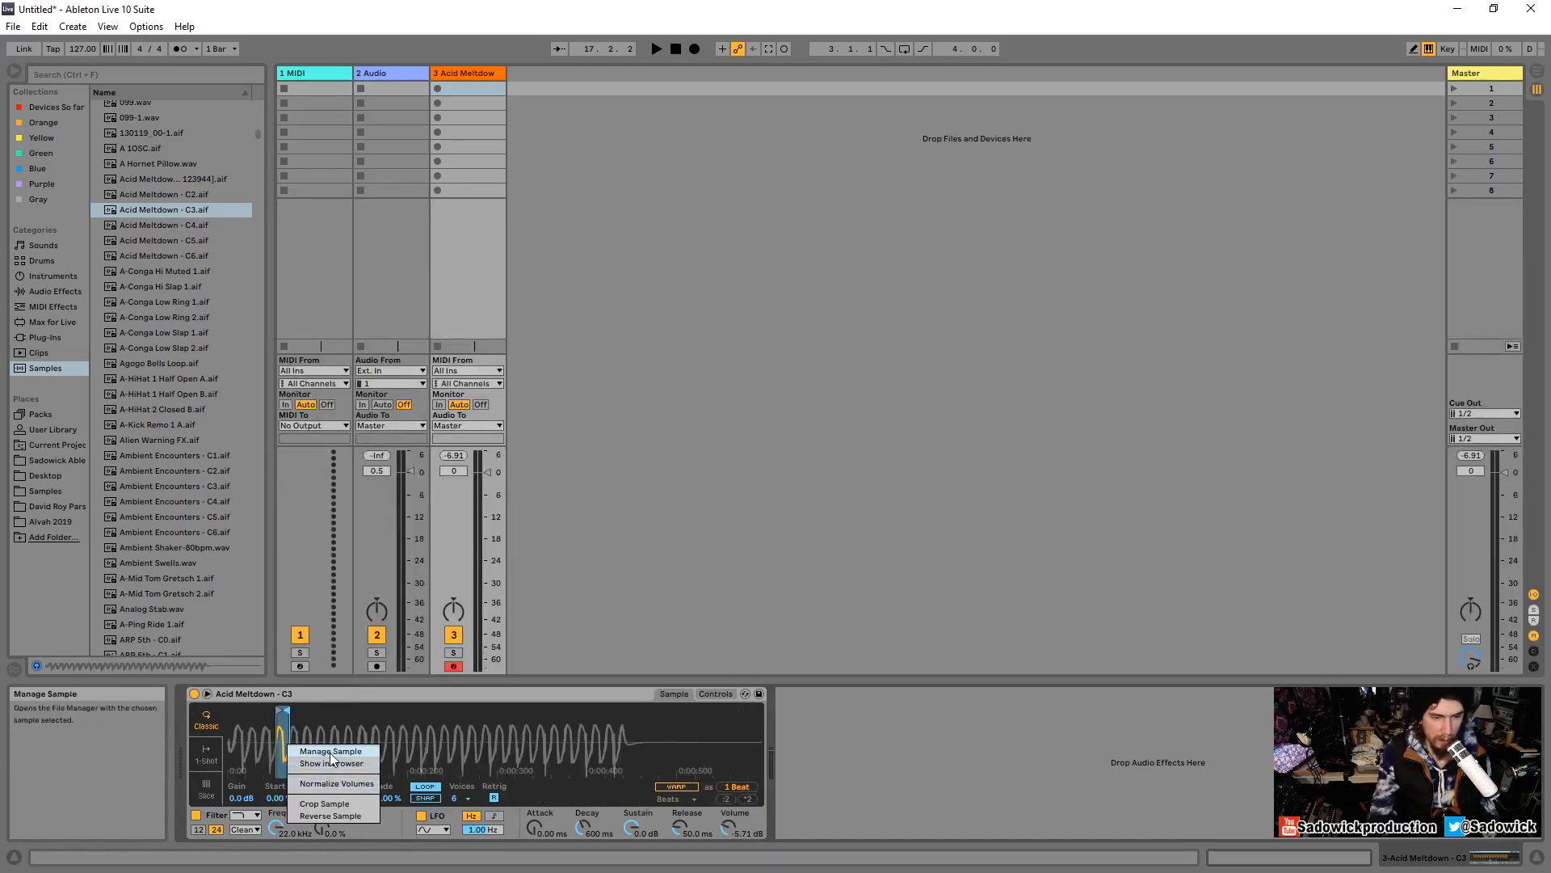
{"action": "left_click", "coordinate": [327, 805]}
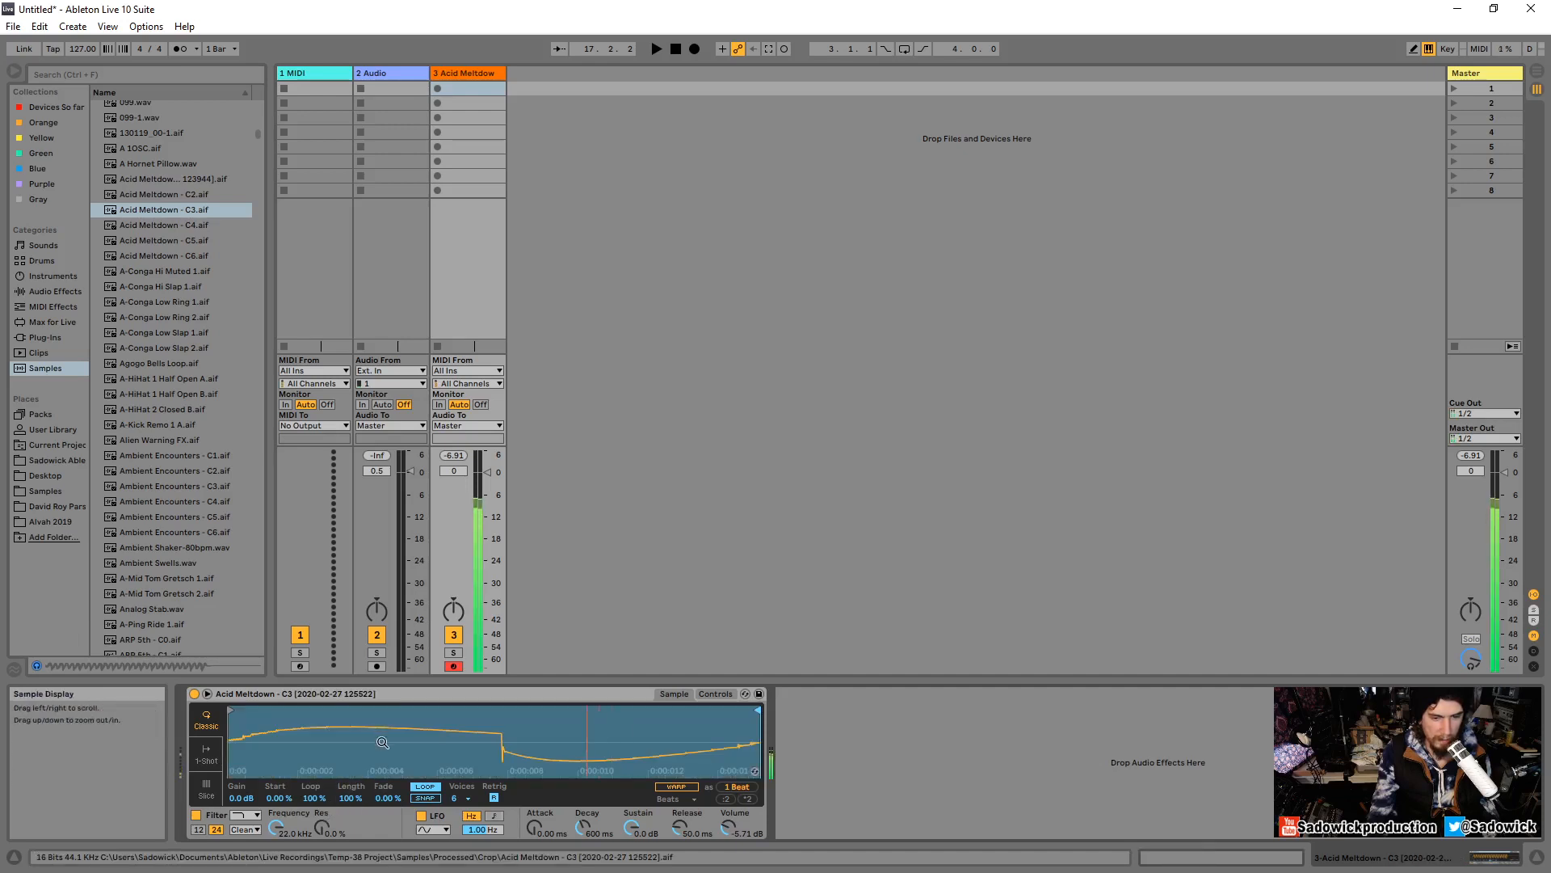
Switch Simpler's filter circuit to PRD, with resonance at 30% and the cutoff frequency at 22.0 kHz.
{"action": "scroll", "coordinate": [276, 827], "scroll_direction": "down", "scroll_amount": 2}
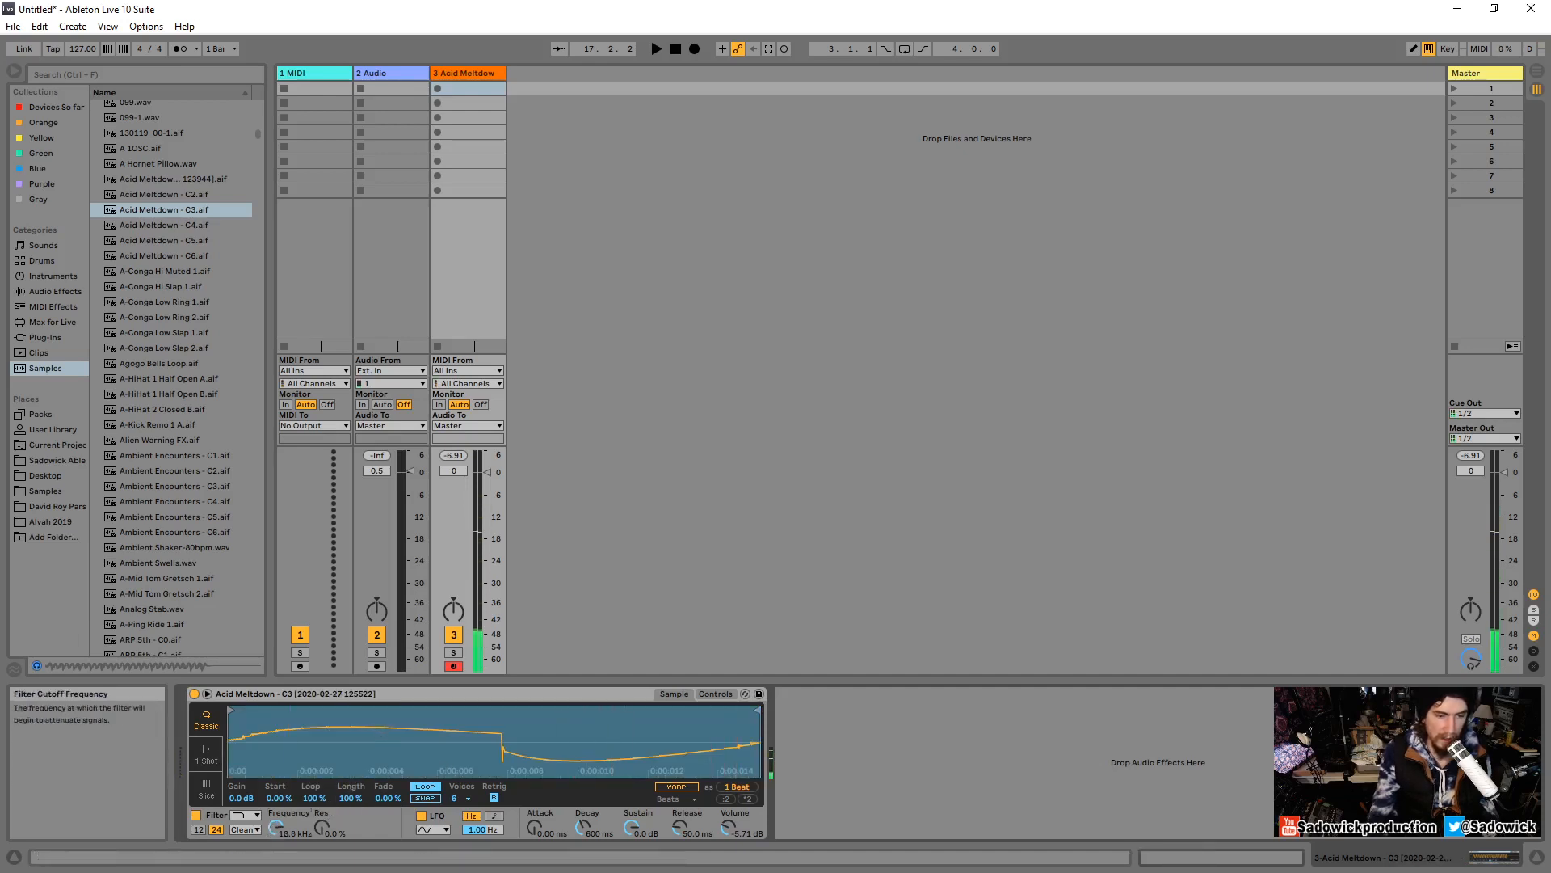
{"action": "left_click", "coordinate": [243, 821]}
{"action": "left_click", "coordinate": [246, 829]}
{"action": "left_click", "coordinate": [246, 829]}
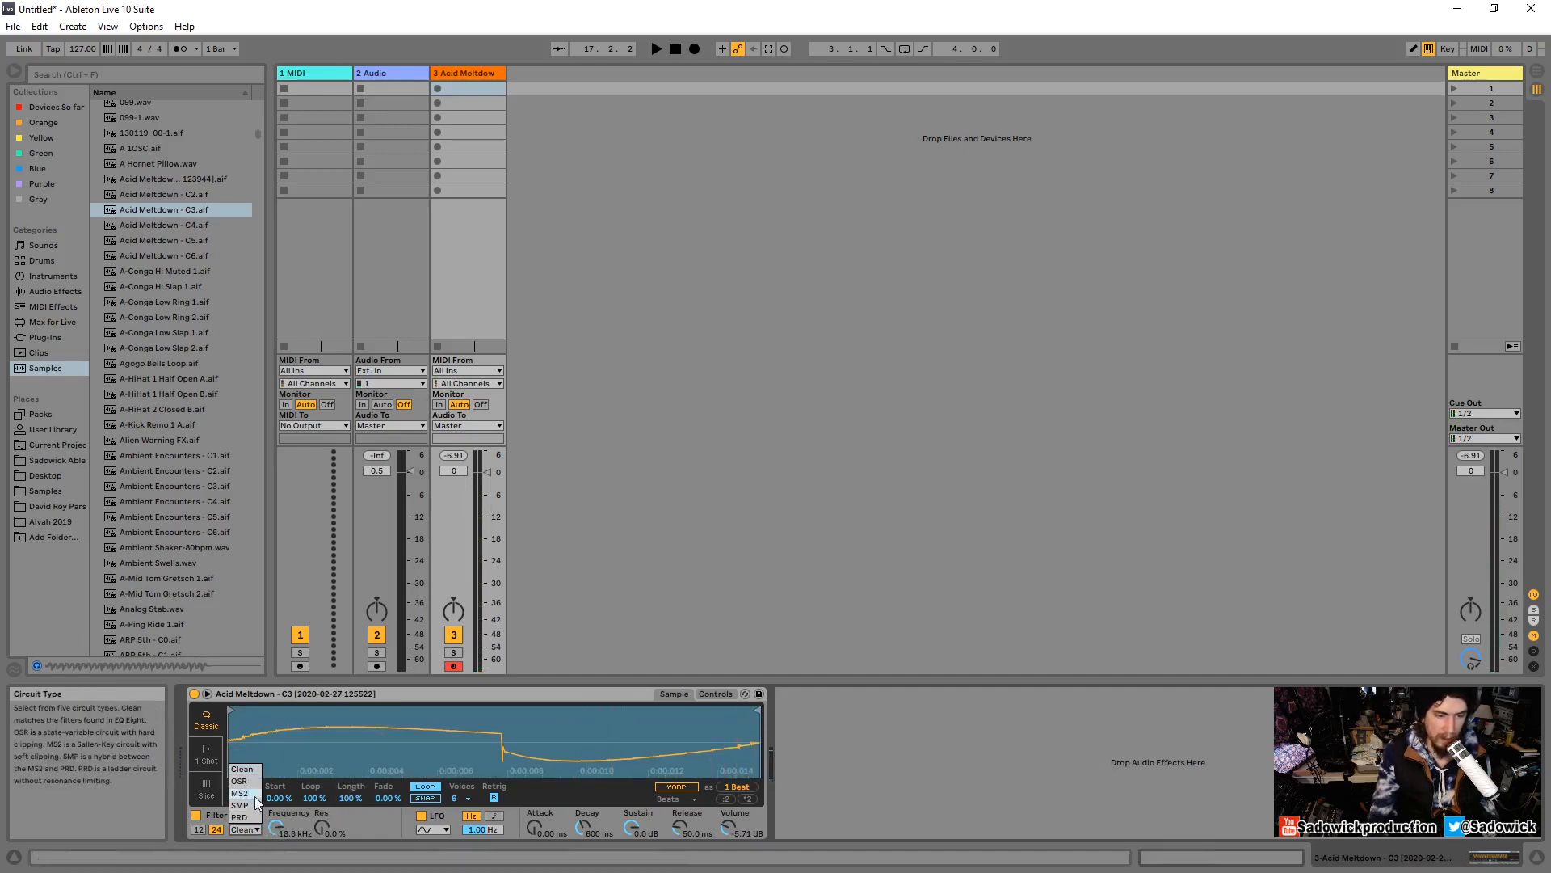
{"action": "left_click", "coordinate": [239, 817]}
{"action": "left_click_drag", "start_coordinate": [277, 827], "coordinate": [321, 831]}
{"action": "mouse_move", "coordinate": [276, 827]}
{"action": "left_mouse_down"}
{"action": "mouse_move", "coordinate": [276, 848]}
{"action": "mouse_move", "coordinate": [277, 800]}
{"action": "mouse_move", "coordinate": [273, 832]}
{"action": "left_mouse_up"}
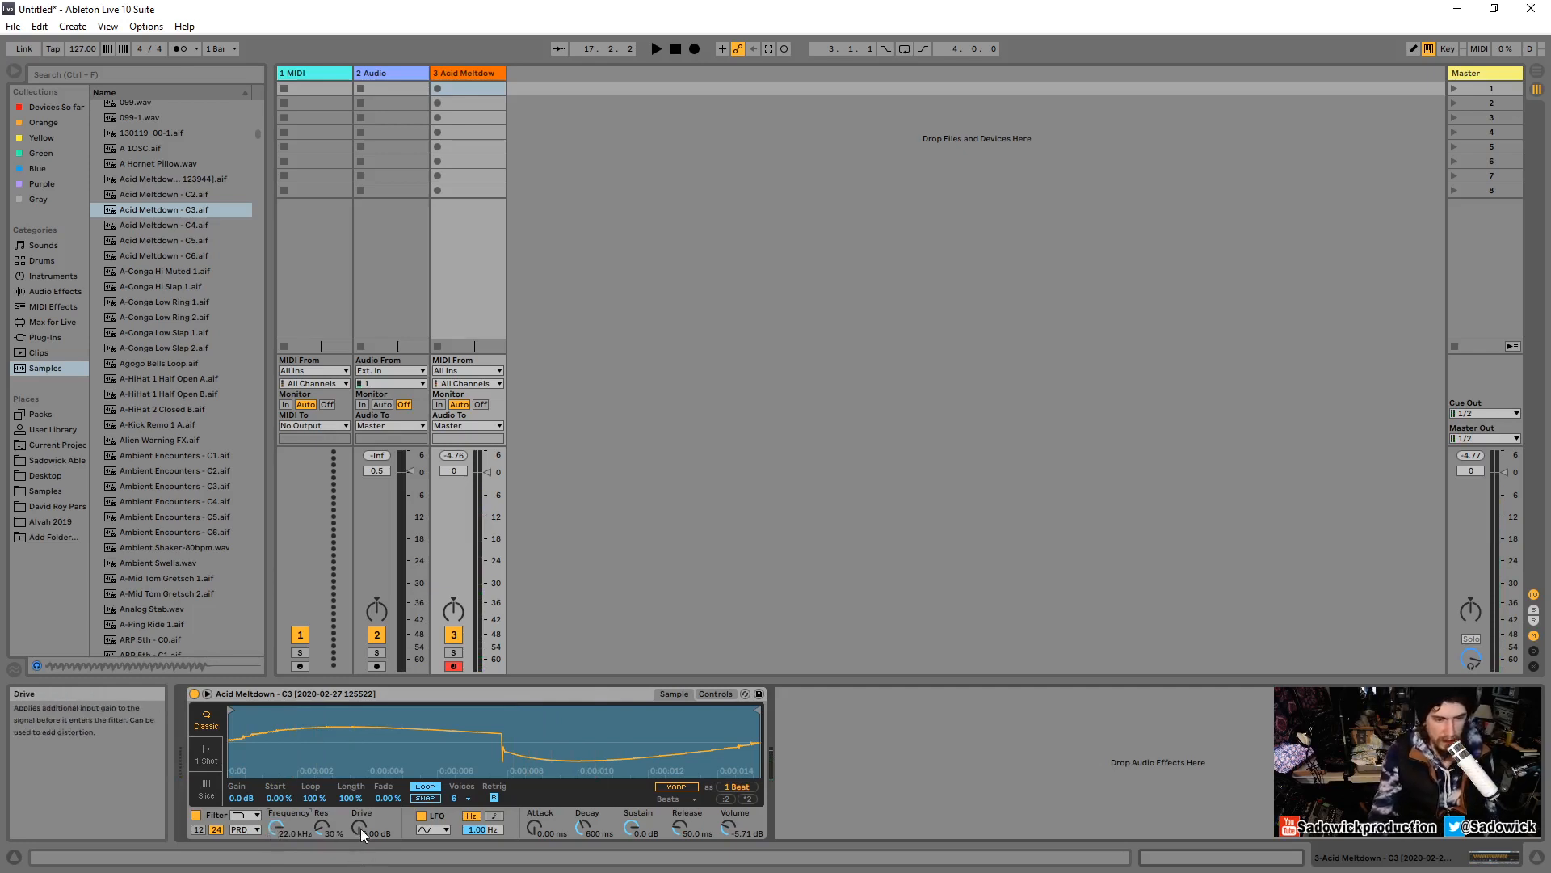
Set the filter Drive to 6.86 dB, Simpler's volume to -8.57 dB and the filter frequency to 4.69 kHz.
{"action": "left_click_drag", "start_coordinate": [360, 827], "coordinate": [360, 808]}
{"action": "mouse_move", "coordinate": [728, 826]}
{"action": "left_mouse_down"}
{"action": "mouse_move", "coordinate": [728, 840]}
{"action": "mouse_move", "coordinate": [740, 816]}
{"action": "left_mouse_up"}
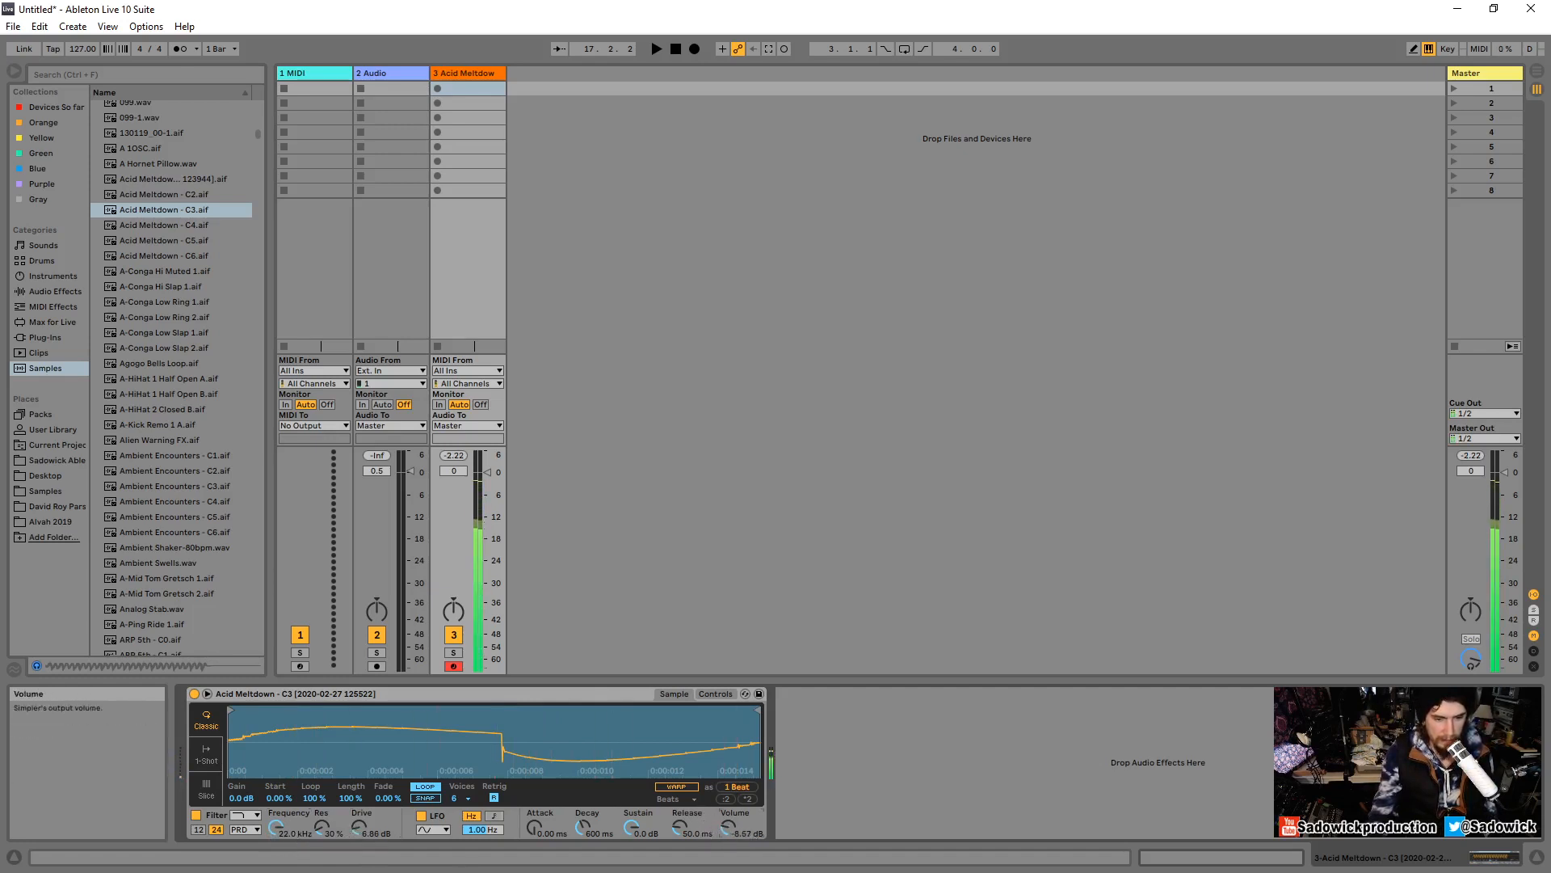
{"action": "left_click_drag", "start_coordinate": [276, 826], "coordinate": [276, 844]}
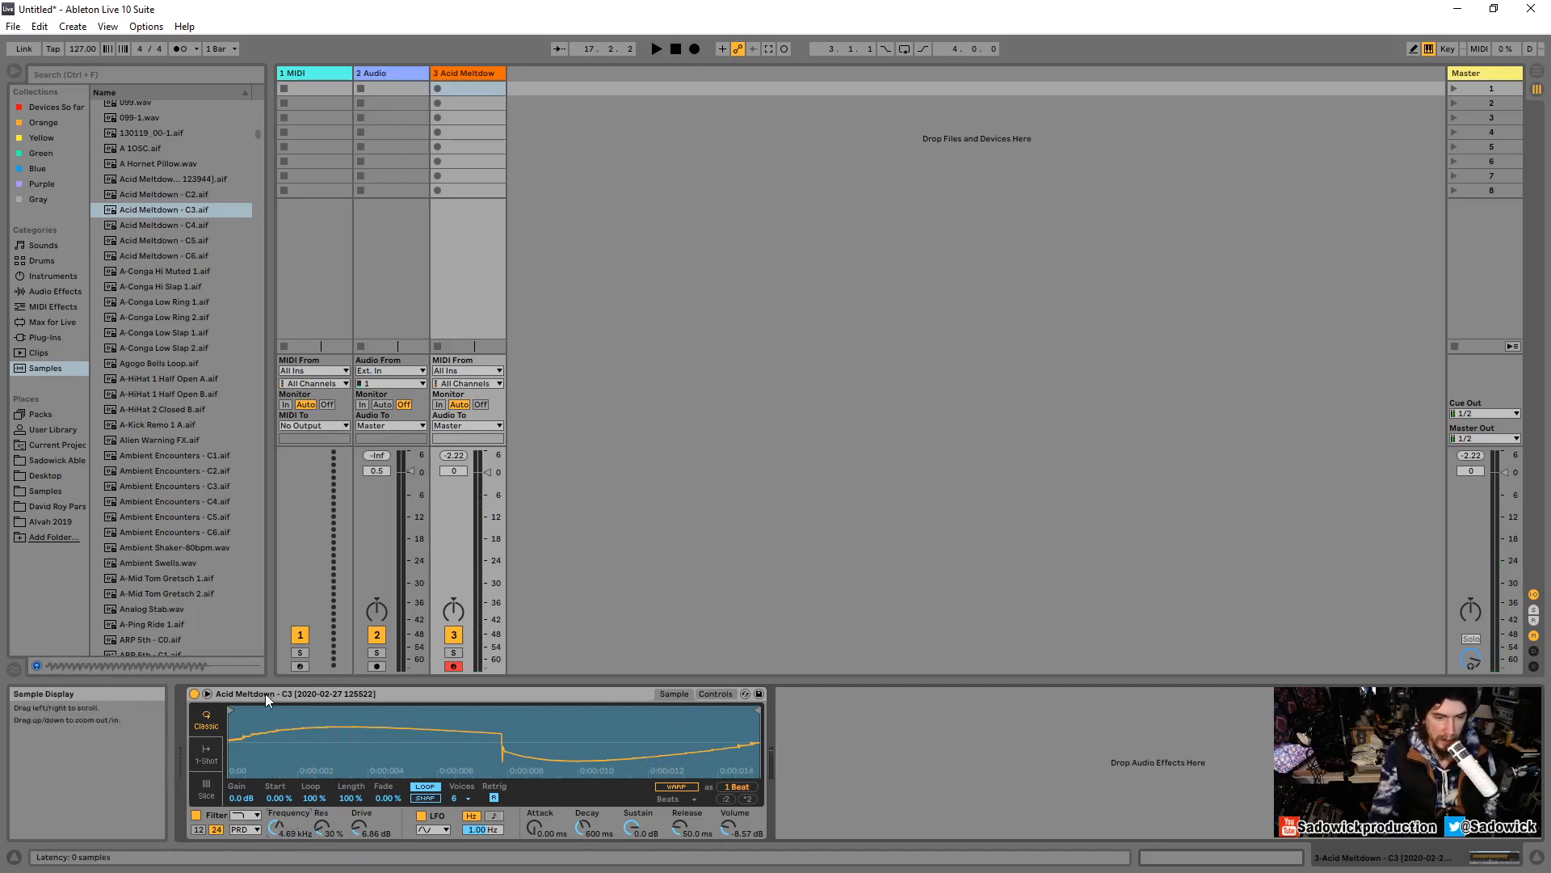
Show Simpler's controls with an enlarged expanded sample view, and set the filter to 1.75 kHz with 45% resonance.
{"action": "left_click", "coordinate": [714, 694]}
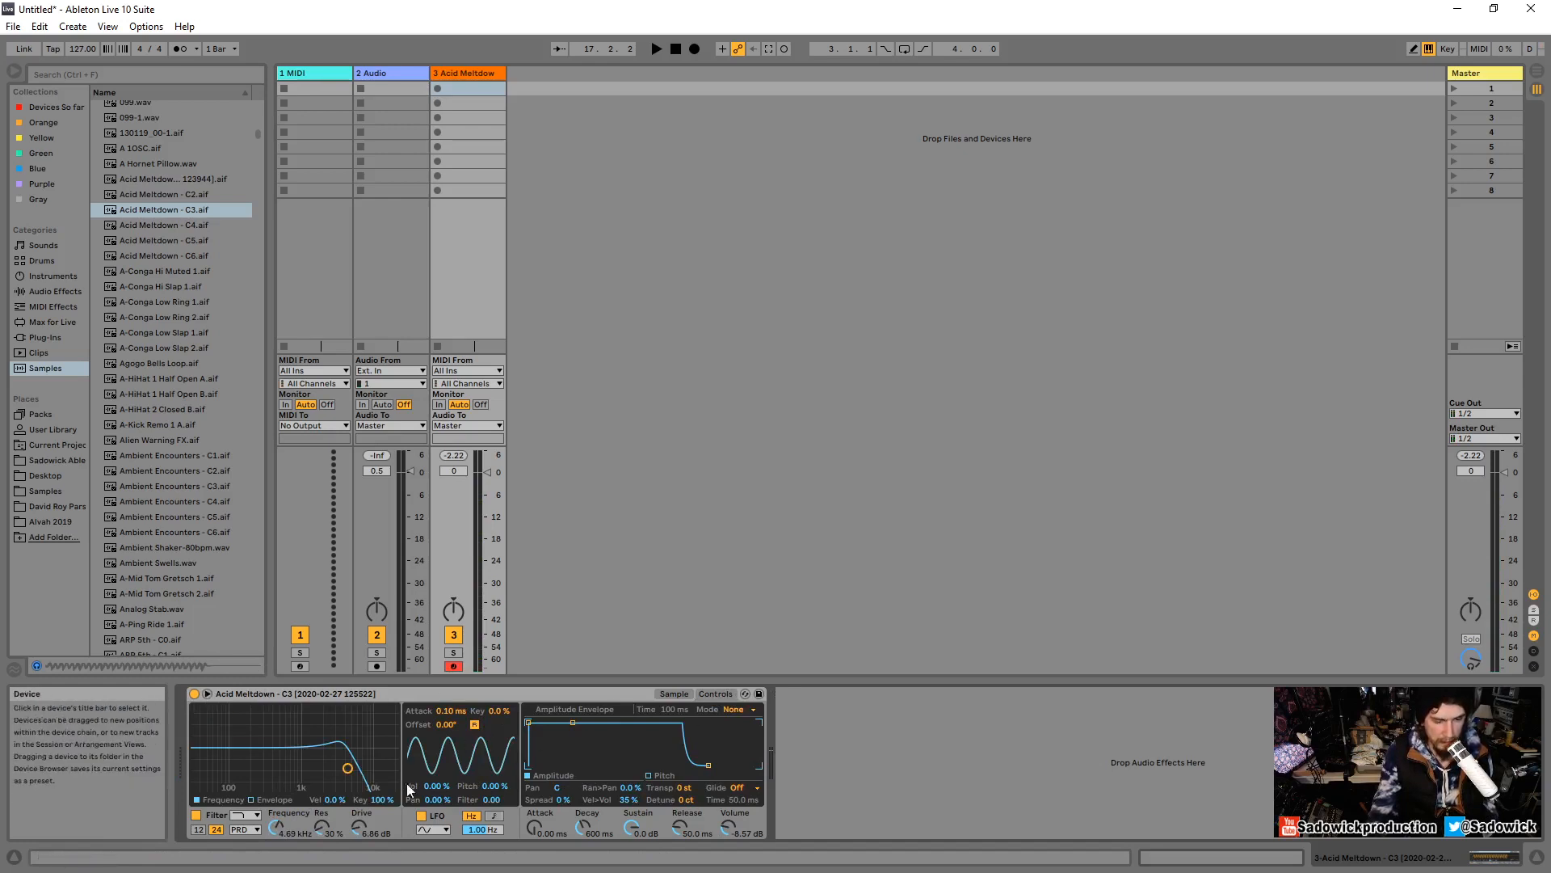
{"action": "left_click", "coordinate": [207, 695]}
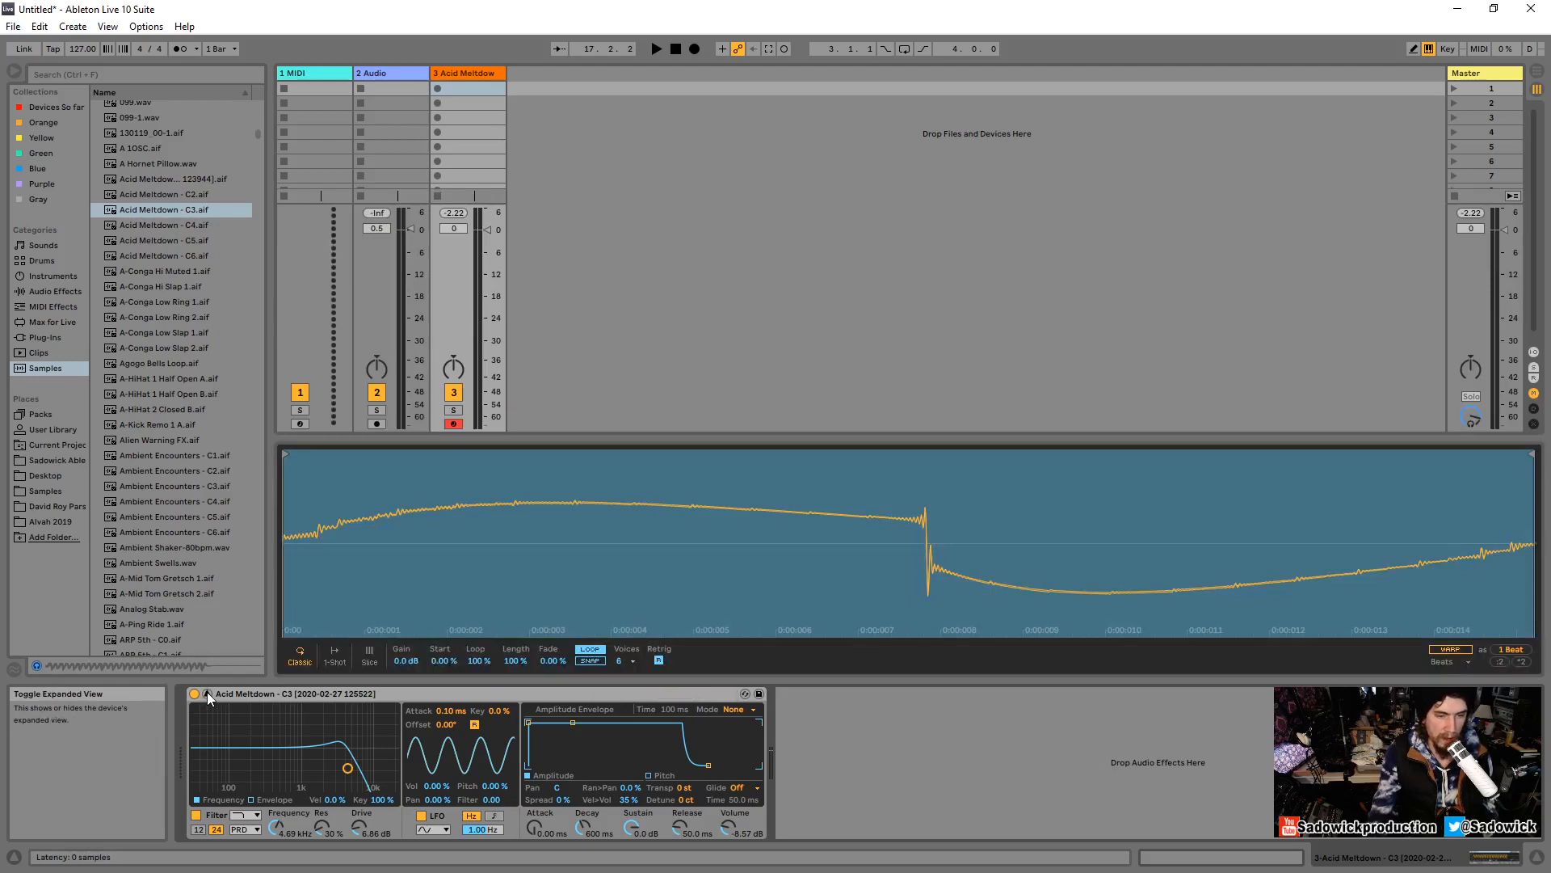
{"action": "left_click", "coordinate": [208, 694]}
{"action": "left_click", "coordinate": [208, 694]}
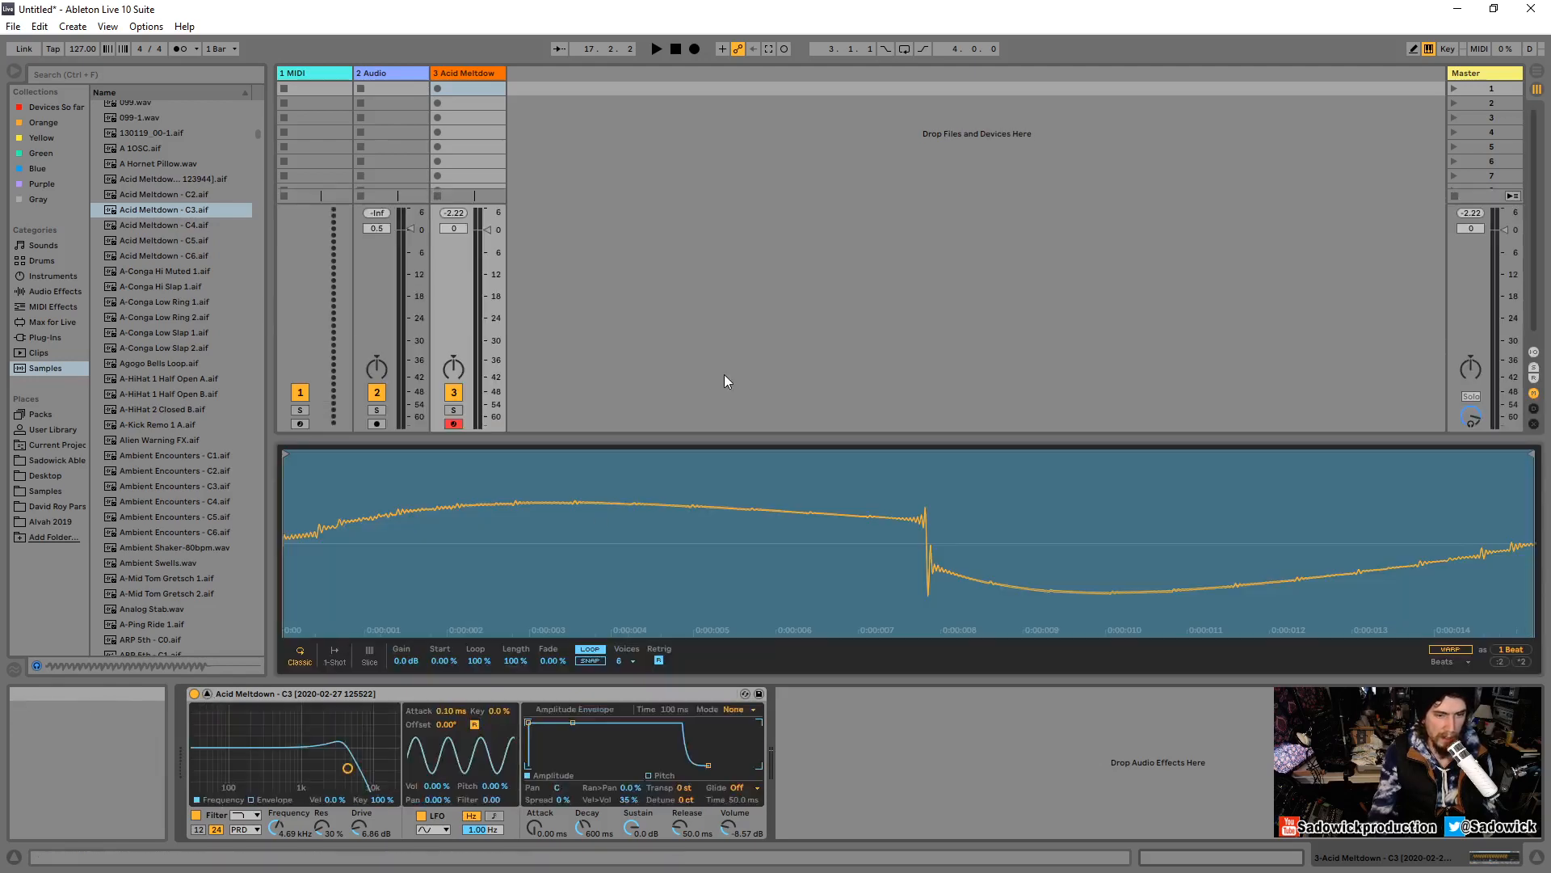
{"action": "left_click_drag", "start_coordinate": [644, 441], "coordinate": [644, 406]}
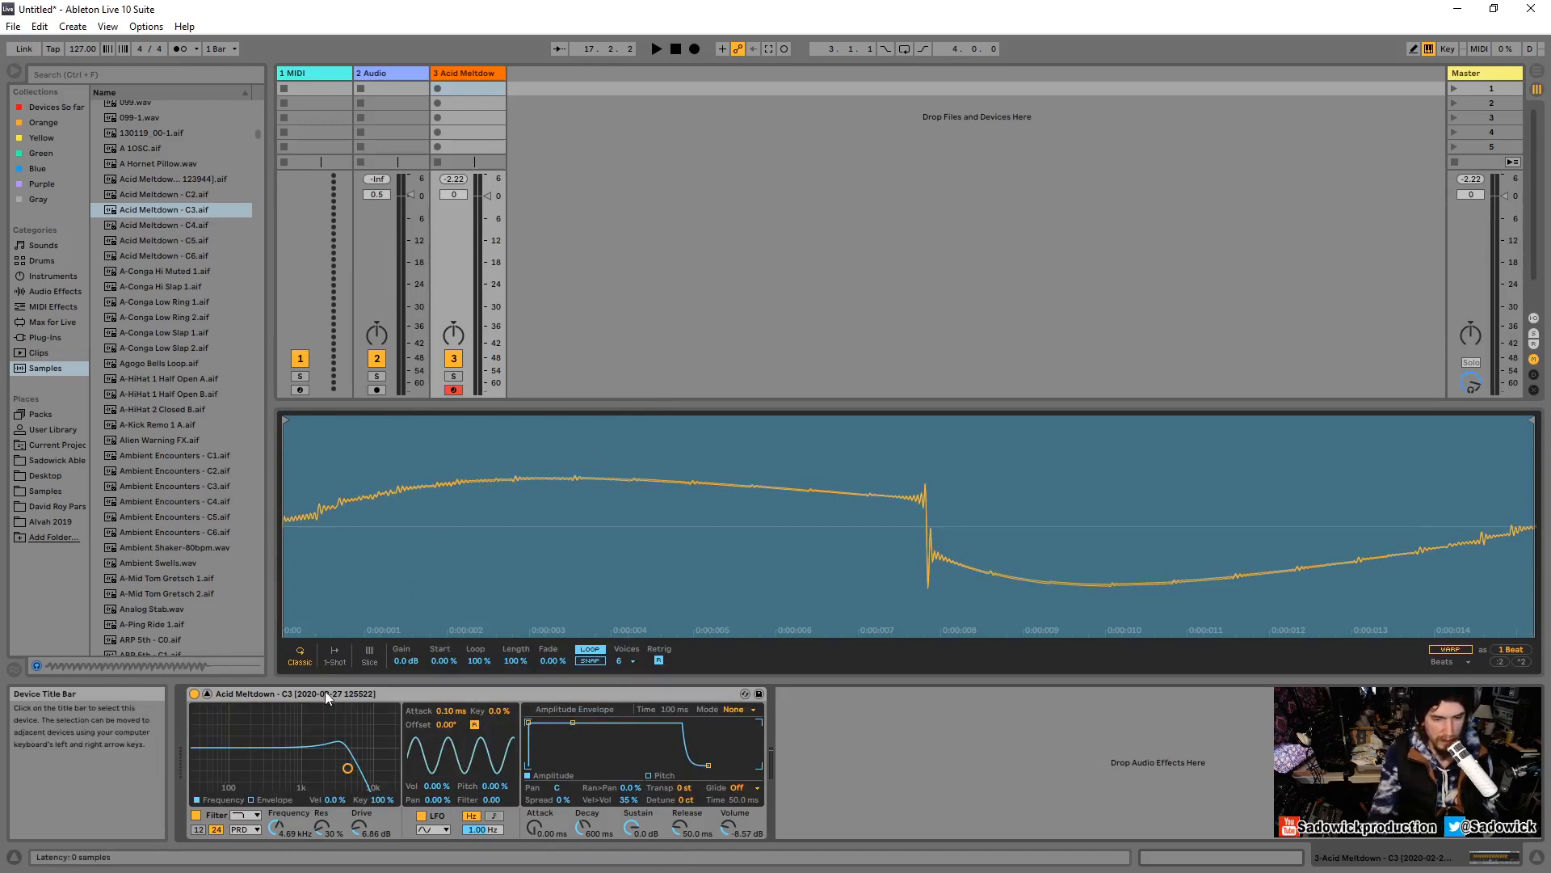
{"action": "left_click_drag", "start_coordinate": [347, 768], "coordinate": [317, 758]}
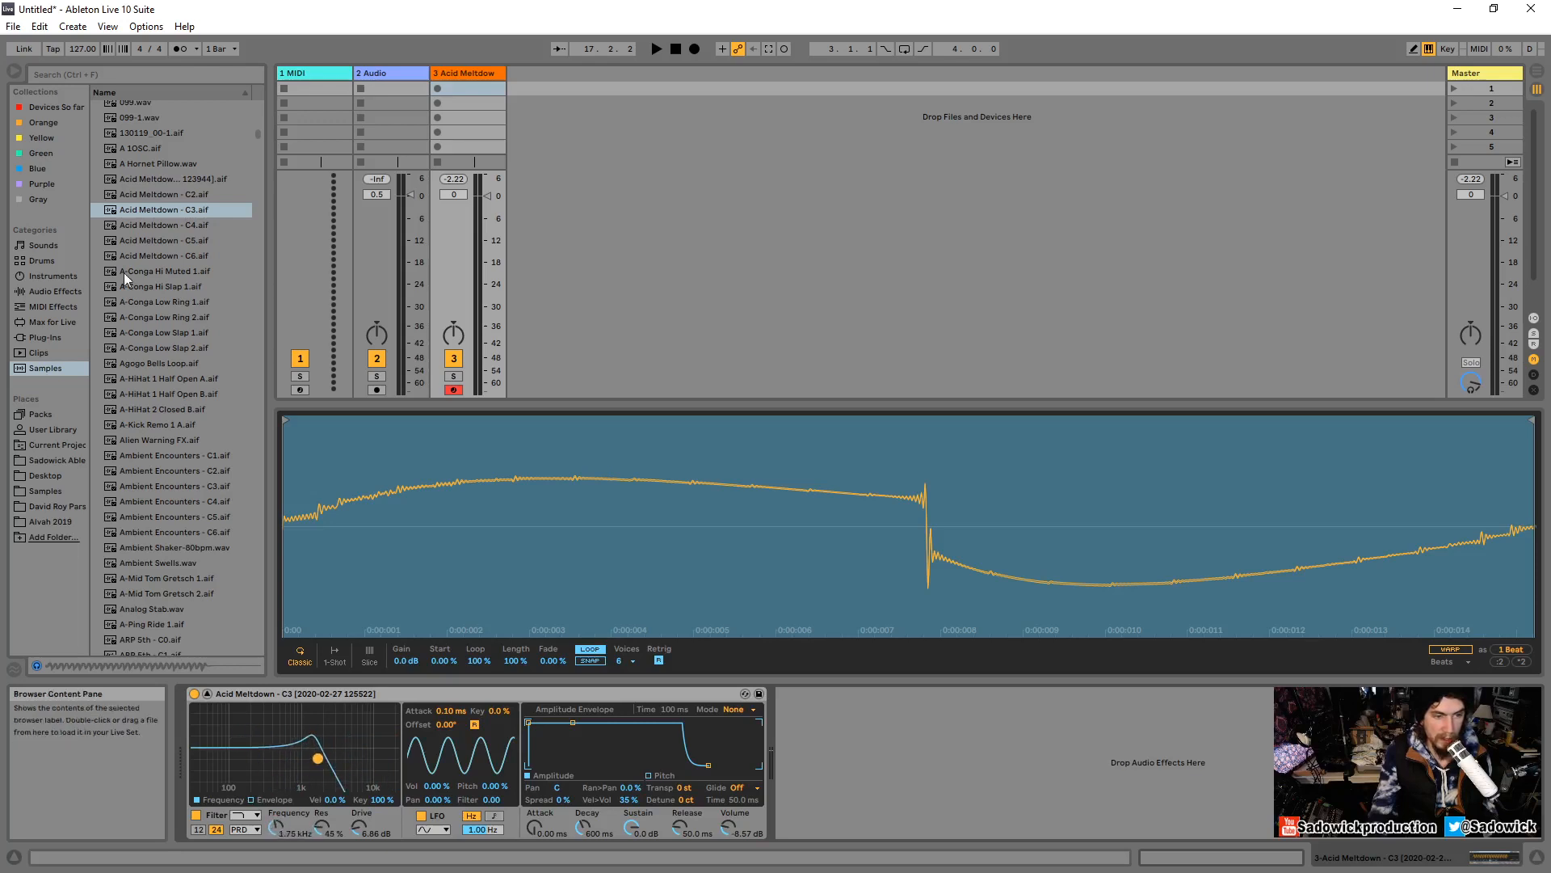
Add an Auto Filter from the audio effects after the Simpler to look at its controls, and delete it.
{"action": "left_click", "coordinate": [41, 287]}
{"action": "left_click_drag", "start_coordinate": [157, 136], "coordinate": [827, 718]}
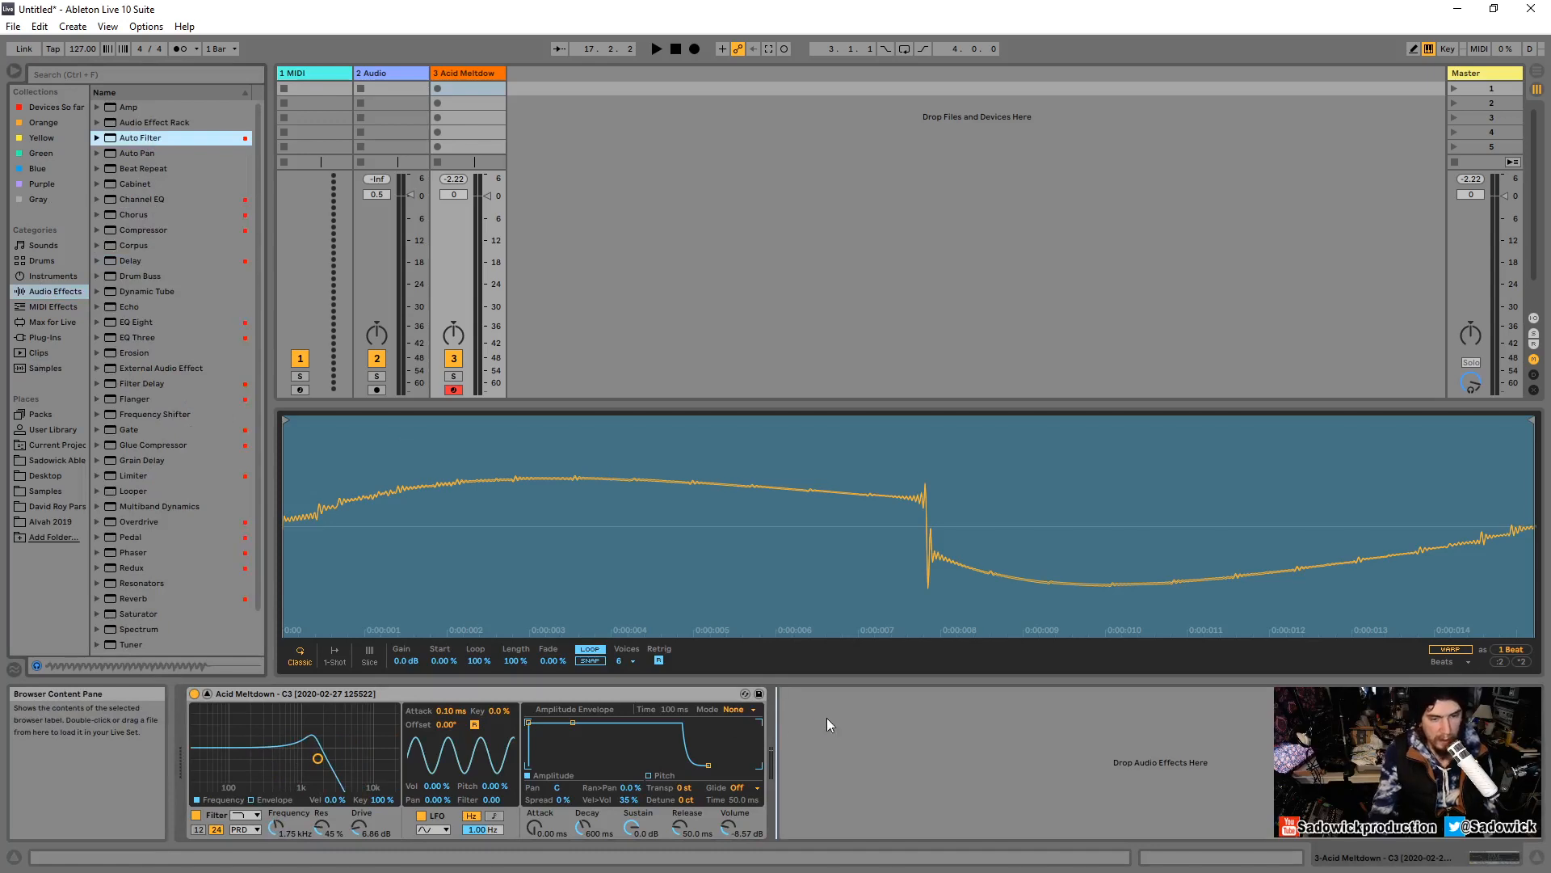
{"action": "left_click_drag", "start_coordinate": [960, 780], "coordinate": [937, 716]}
{"action": "right_click", "coordinate": [931, 695]}
{"action": "left_click", "coordinate": [952, 706]}
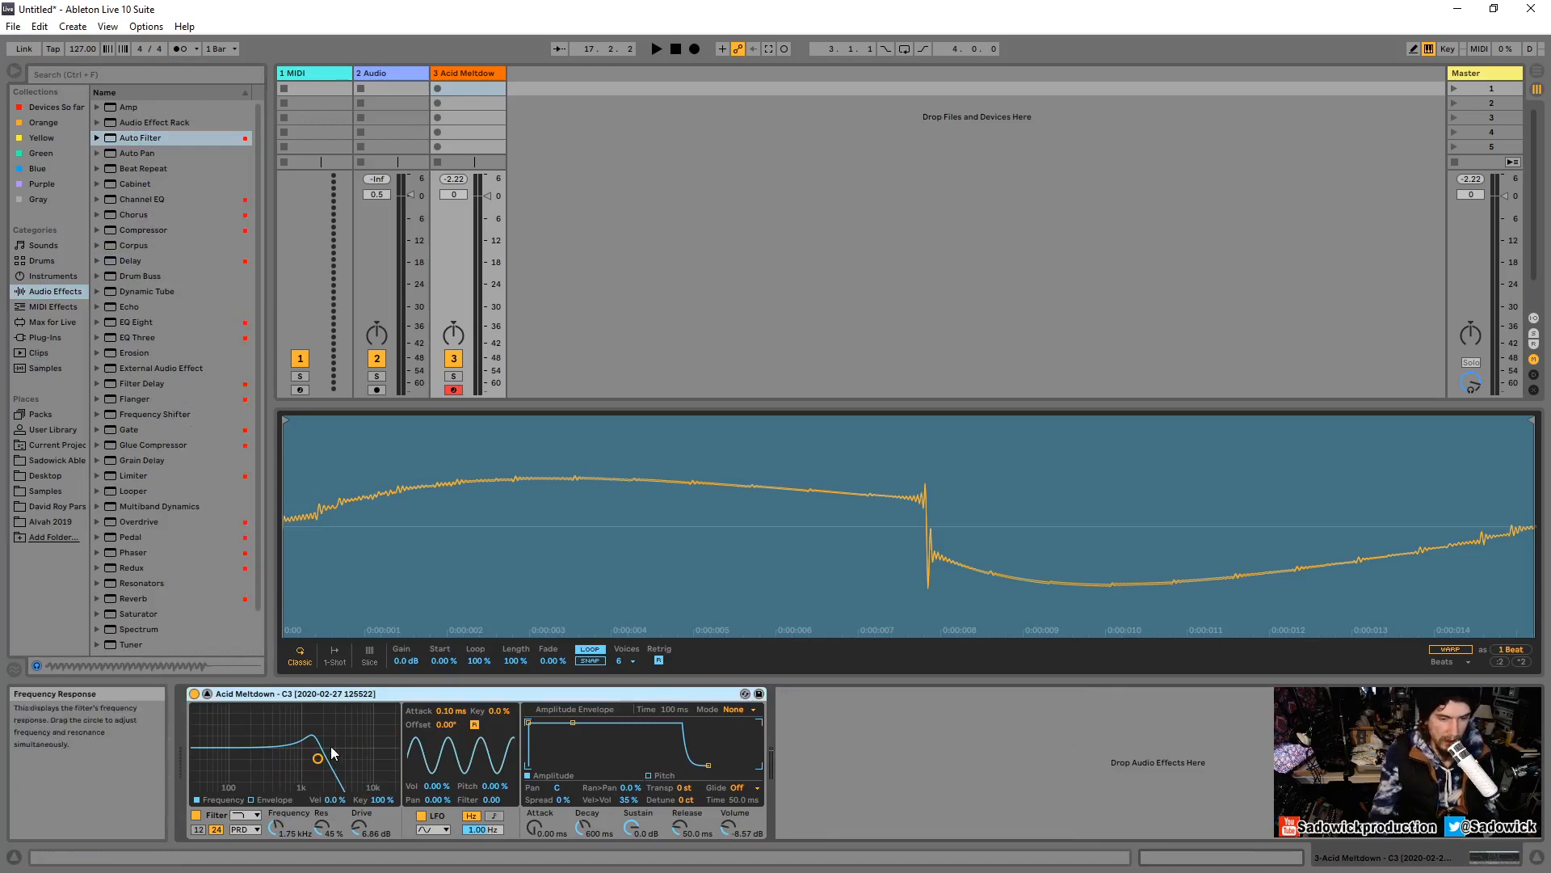
Set Simpler's filter to 1.53 kHz with 34% resonance, and set the filter envelope Amount to -72.
{"action": "left_click_drag", "start_coordinate": [318, 758], "coordinate": [314, 765]}
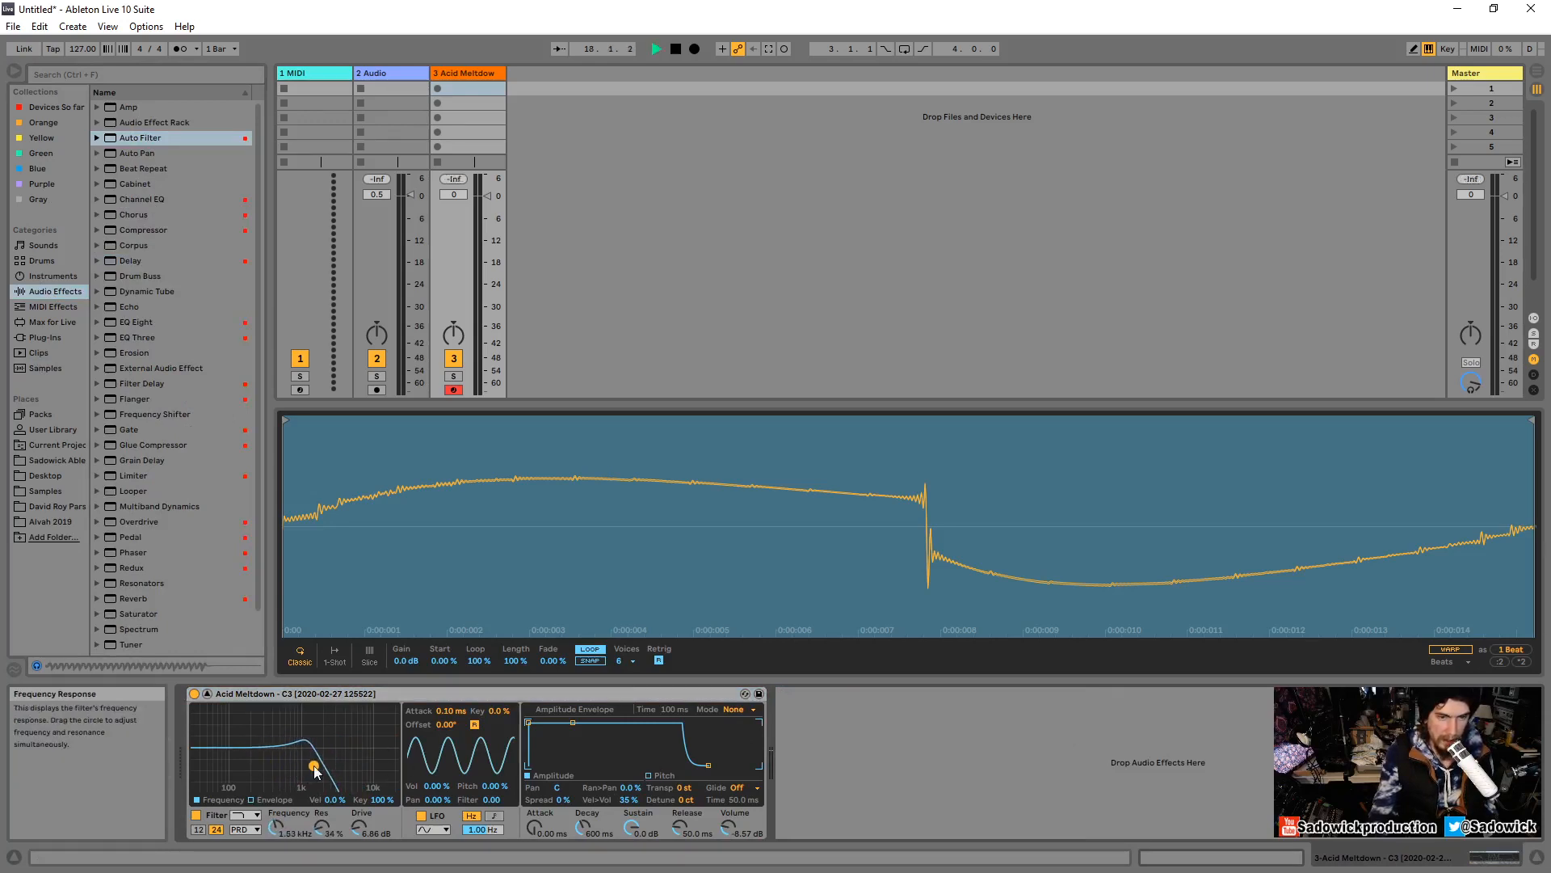
{"action": "key", "text": "space"}
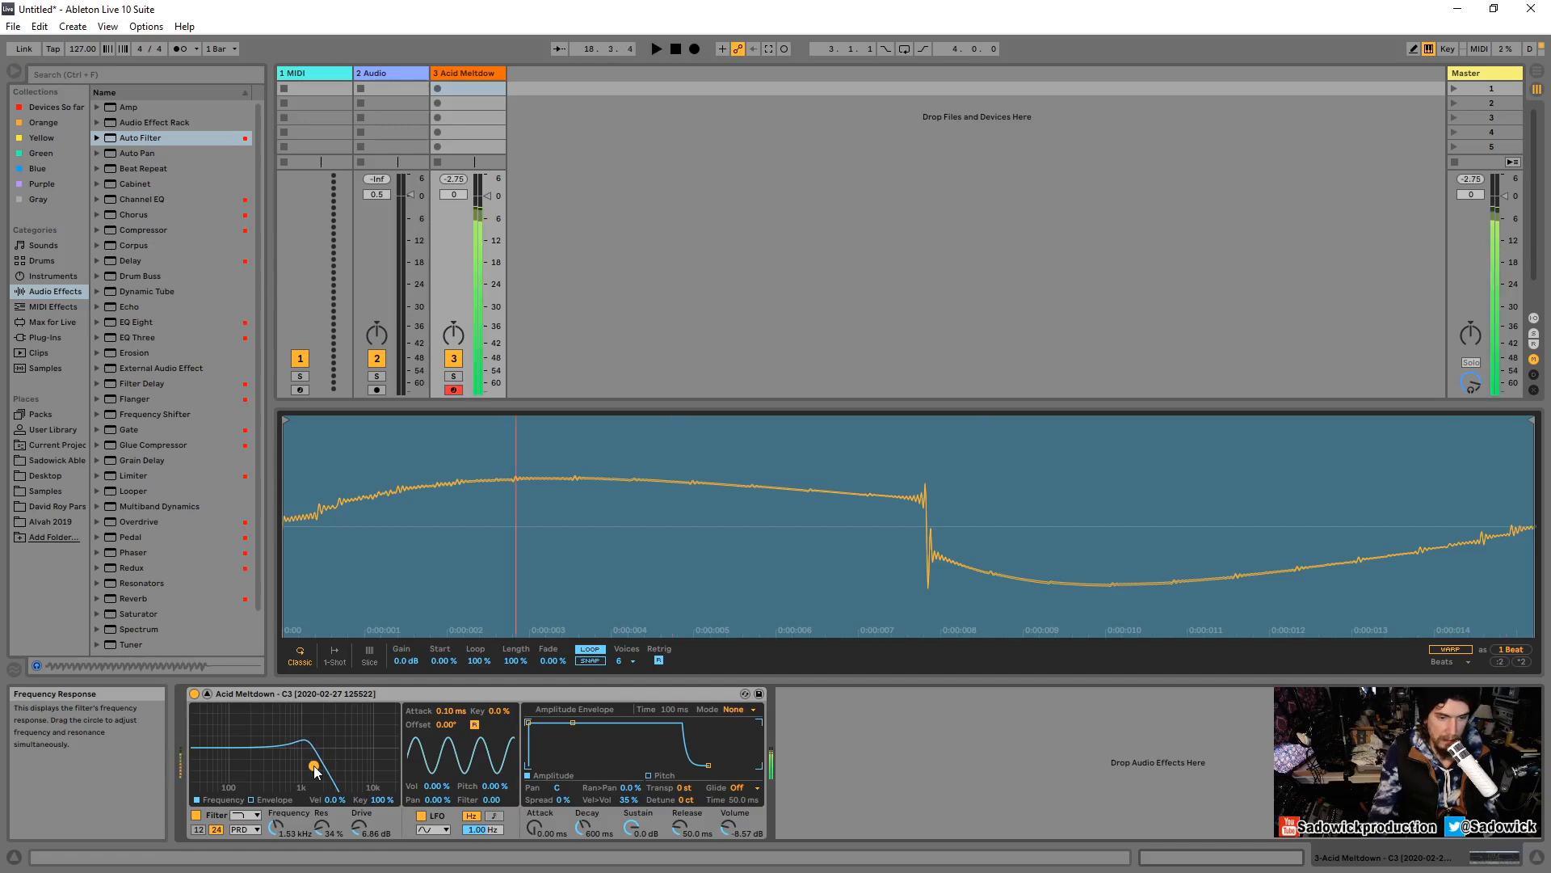
{"action": "left_click", "coordinate": [250, 798]}
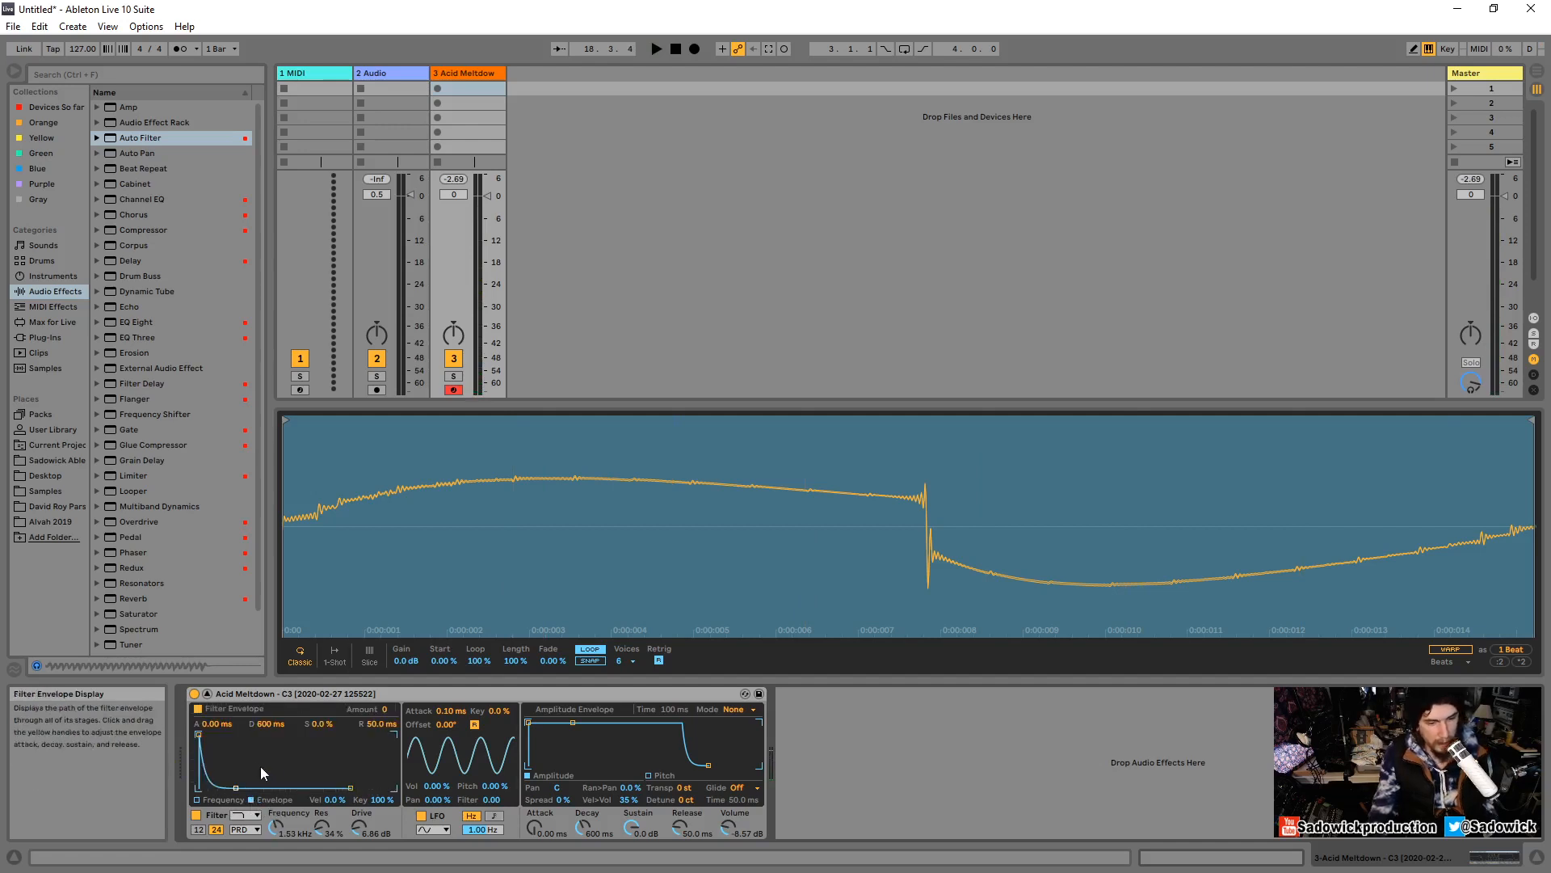
{"action": "left_click", "coordinate": [207, 799]}
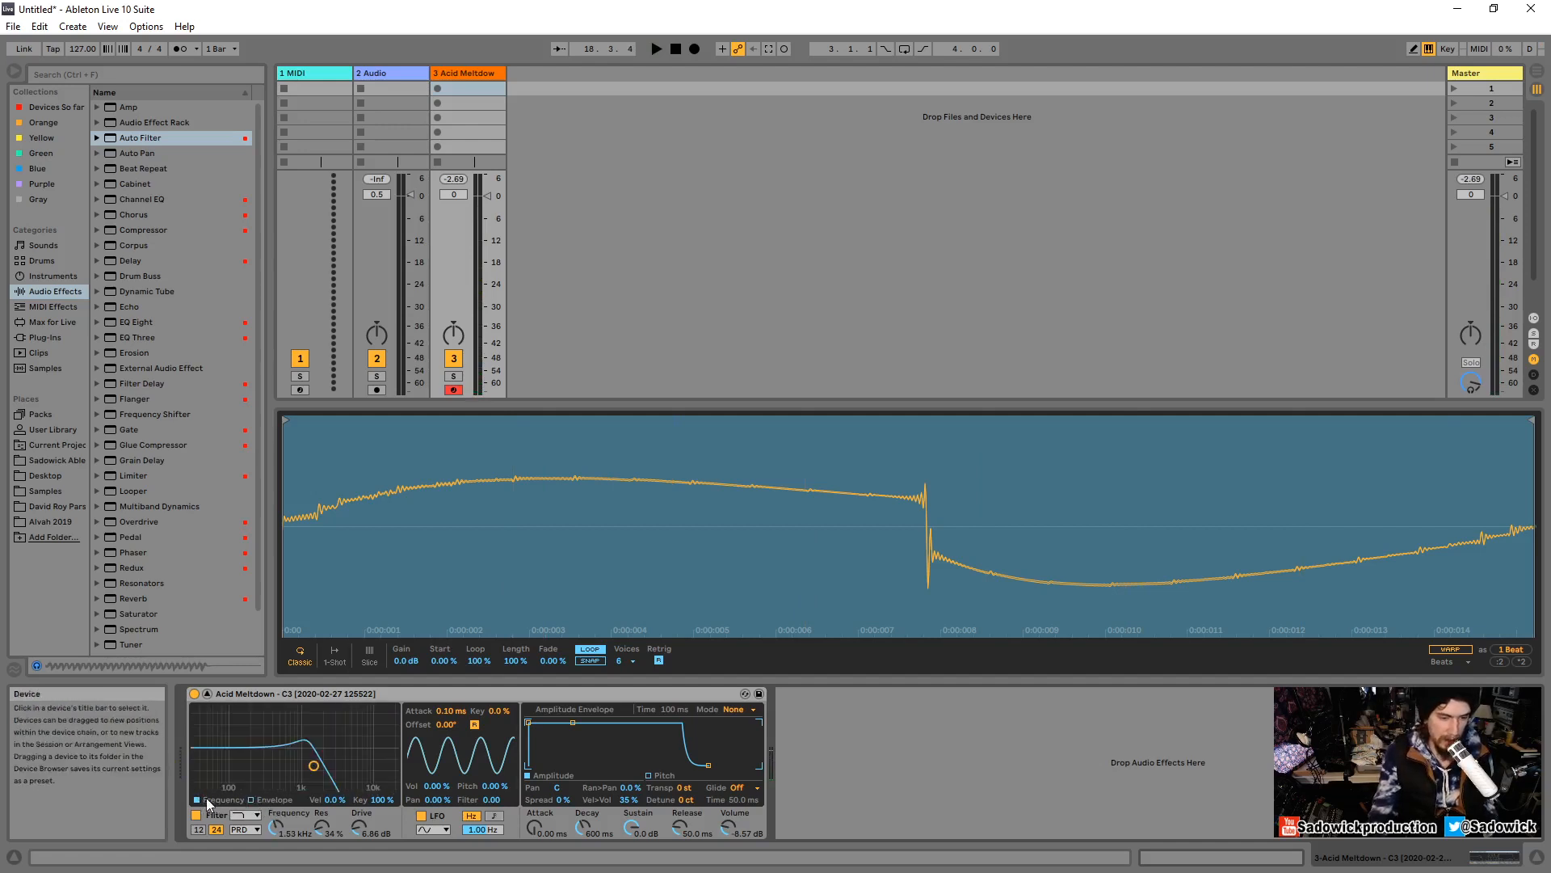
{"action": "left_click", "coordinate": [252, 799]}
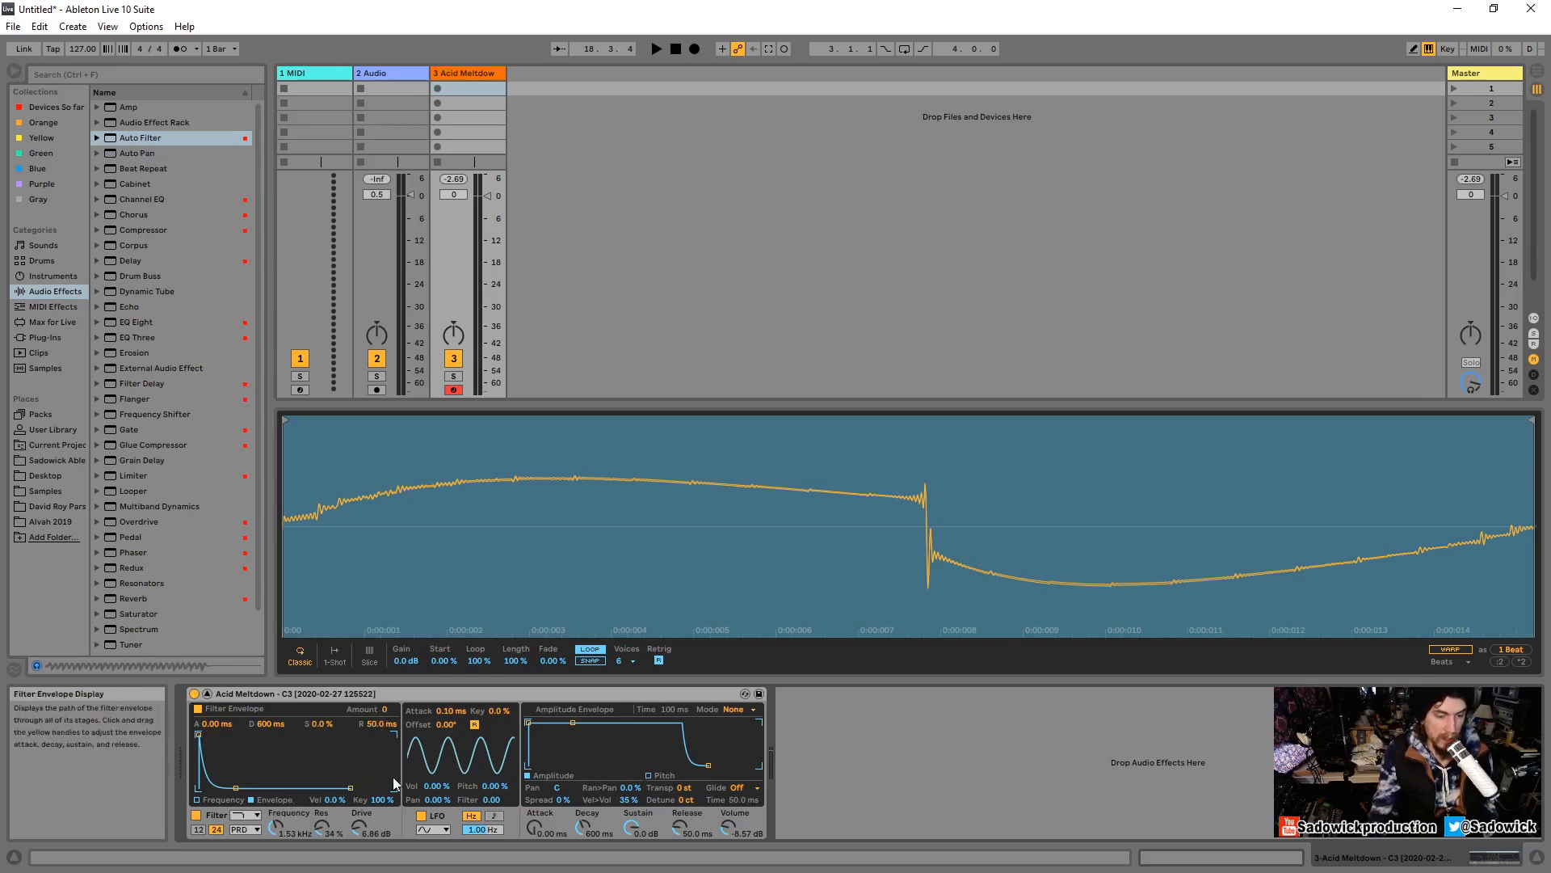
{"action": "left_click", "coordinate": [384, 709]}
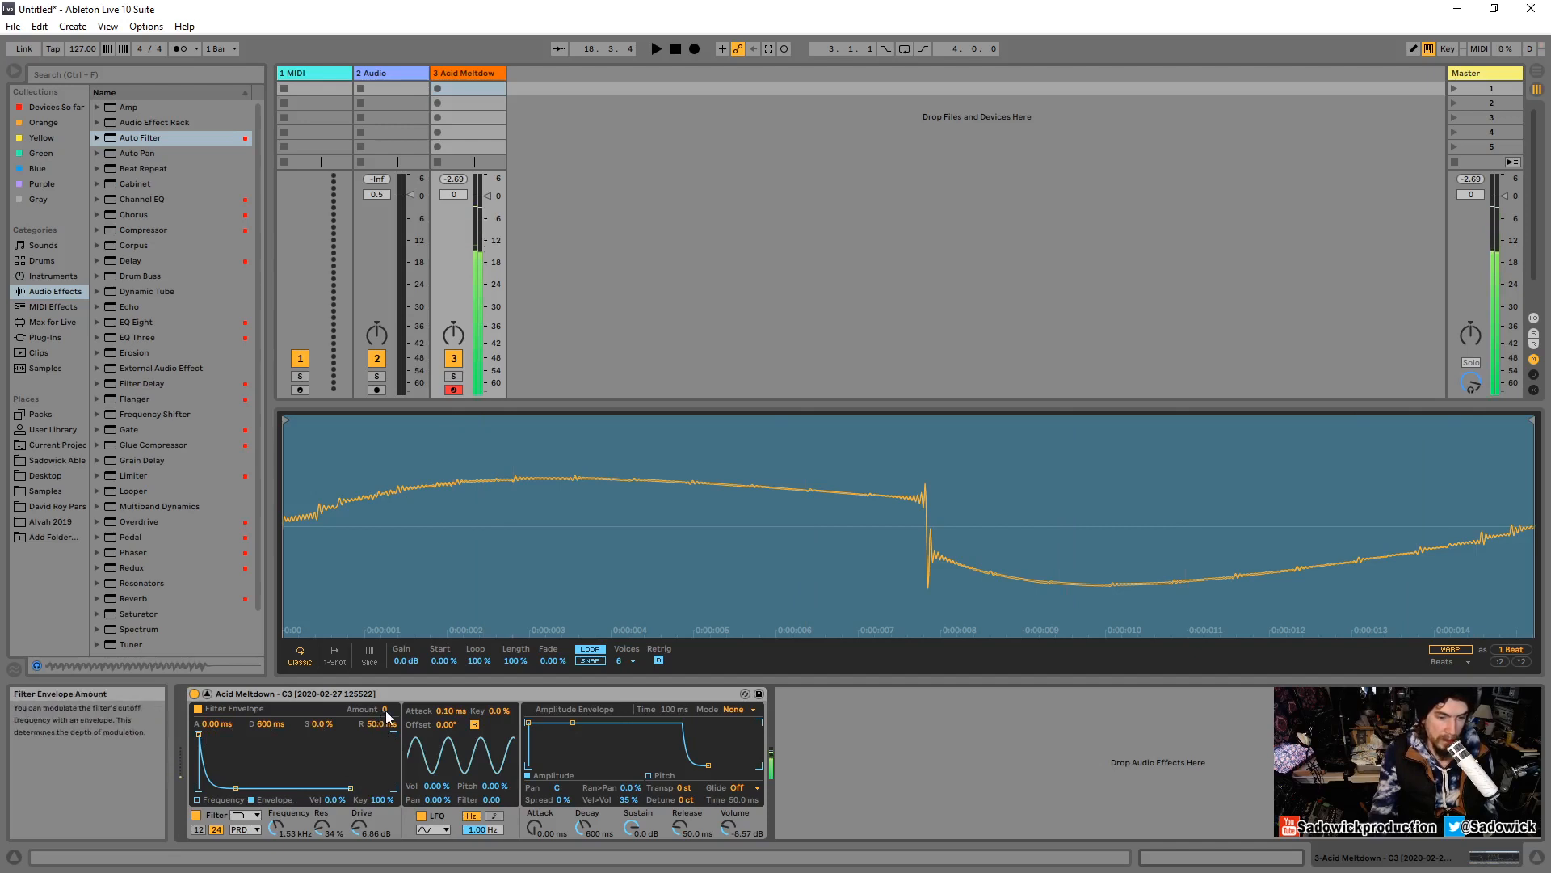
{"action": "left_click_drag", "start_coordinate": [385, 708], "coordinate": [385, 694]}
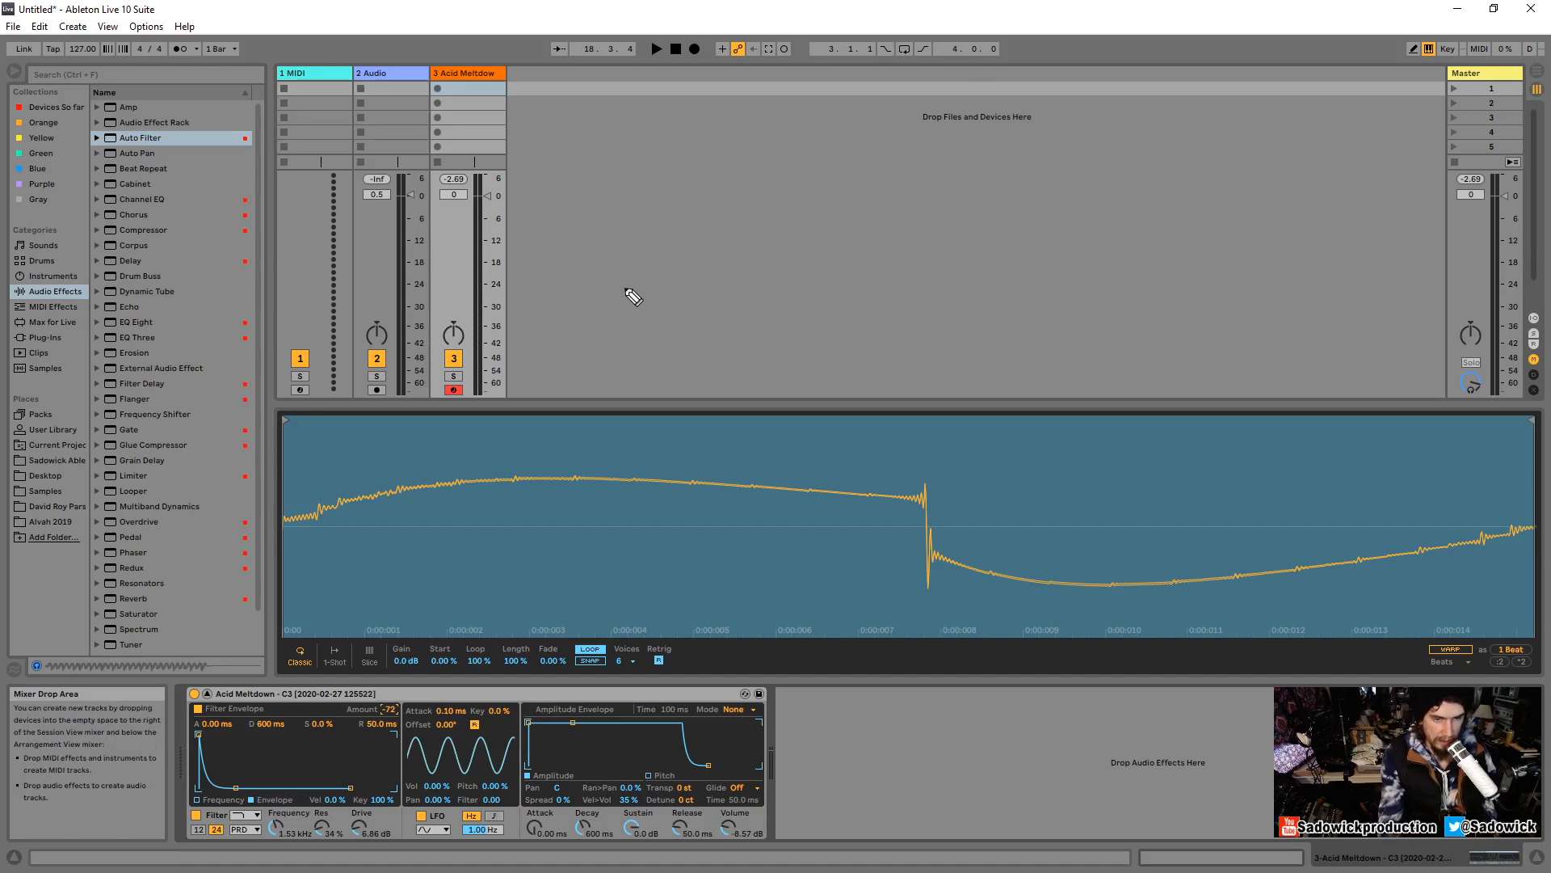
Annotate the empty area beside the tracks with a hand-drawn, roughly horizontal line labelled "Freq".
{"action": "left_click_drag", "start_coordinate": [628, 286], "coordinate": [1028, 271]}
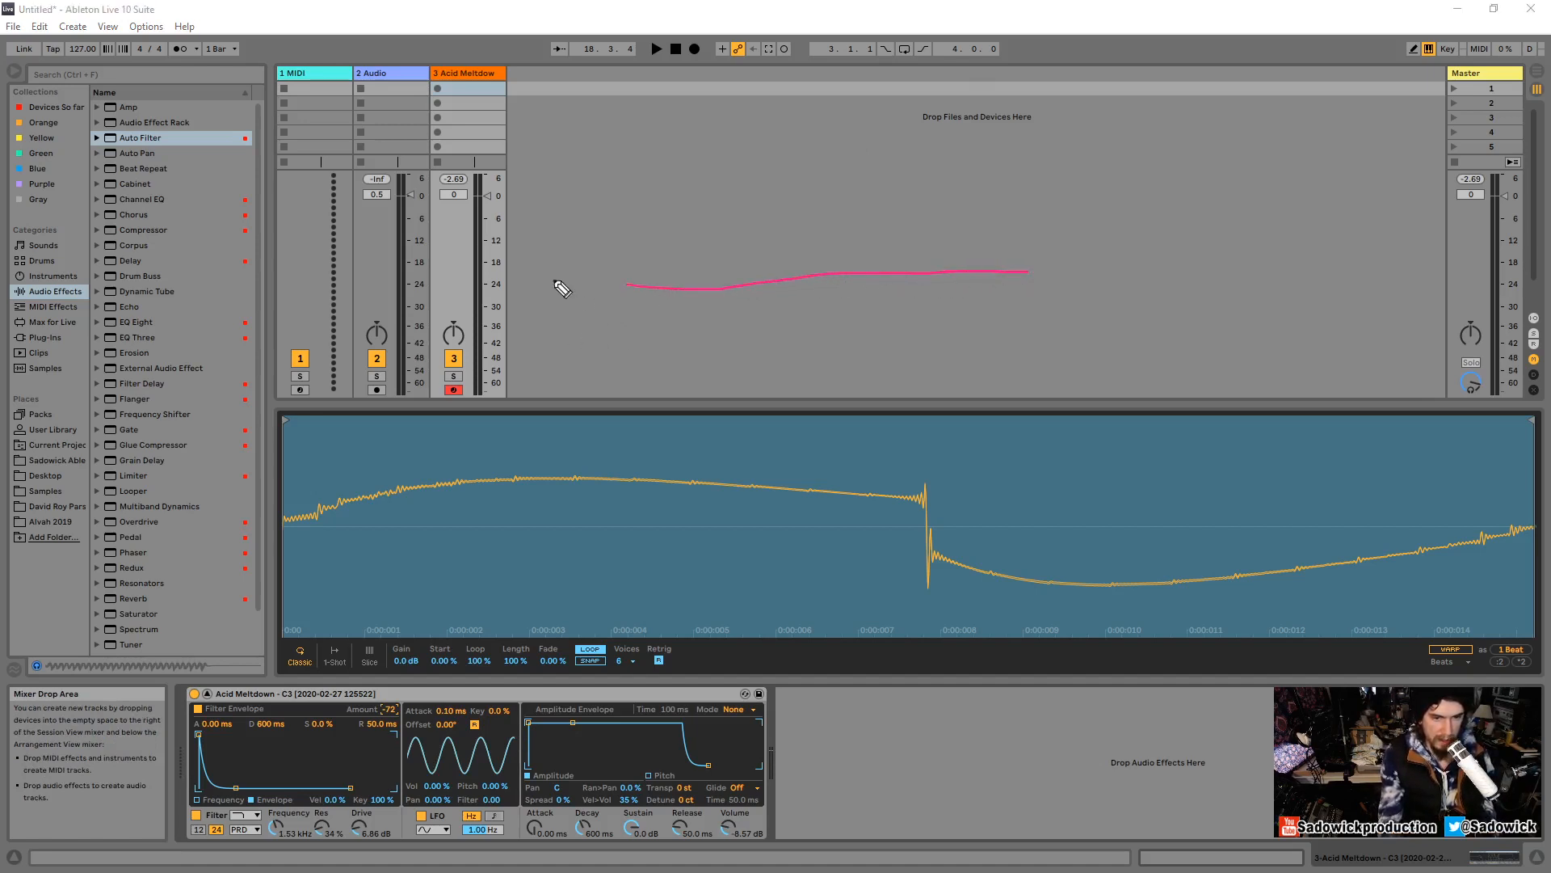
{"action": "left_click_drag", "start_coordinate": [569, 270], "coordinate": [576, 282]}
{"action": "left_click_drag", "start_coordinate": [607, 286], "coordinate": [603, 288]}
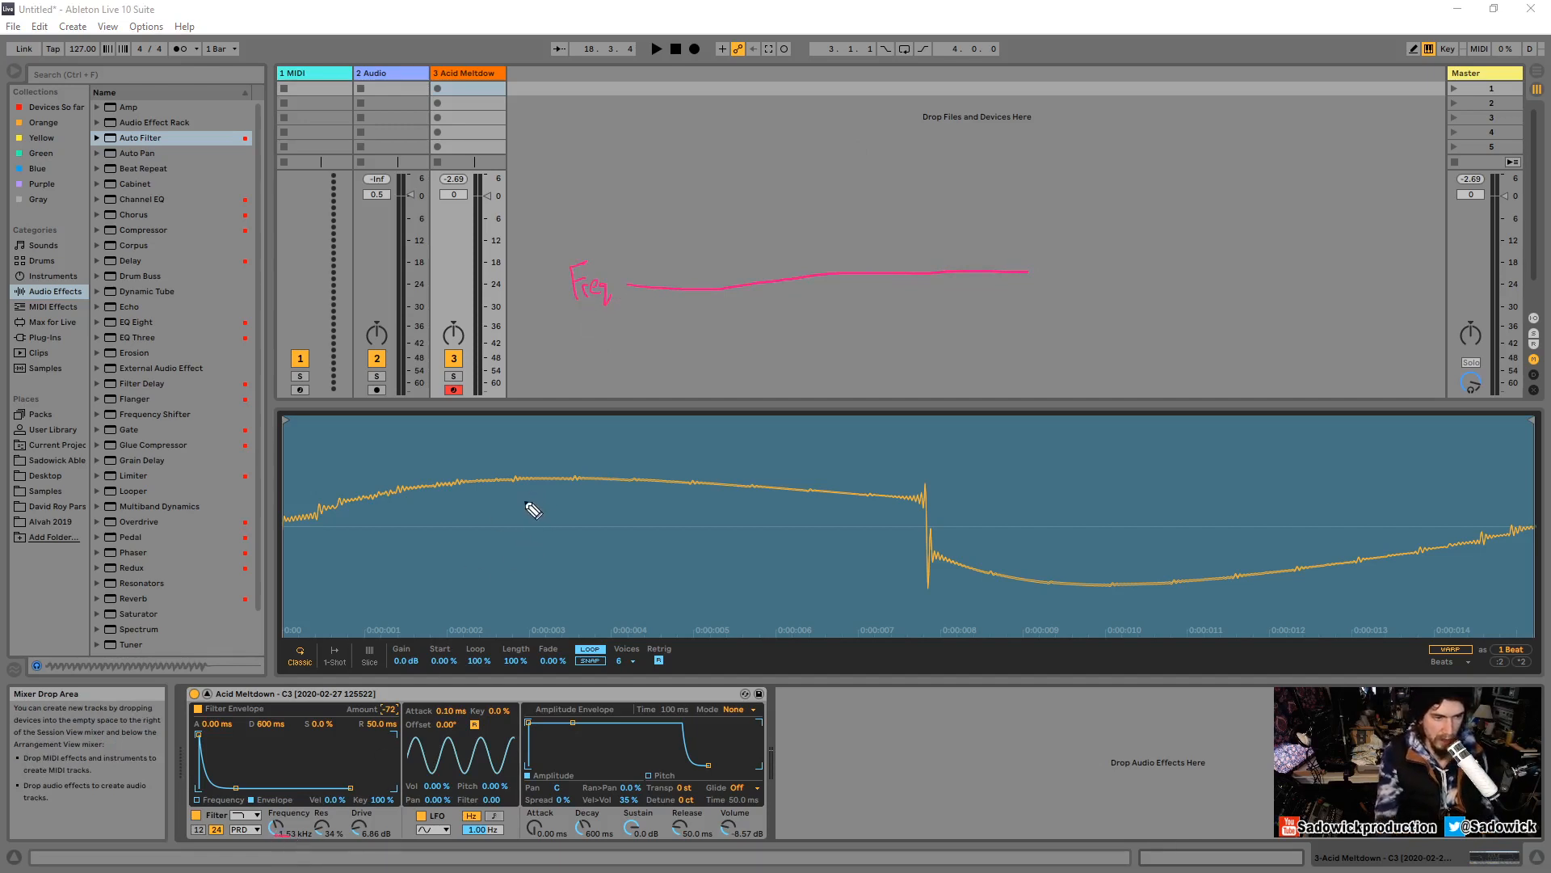
{"action": "left_click", "coordinate": [662, 194]}
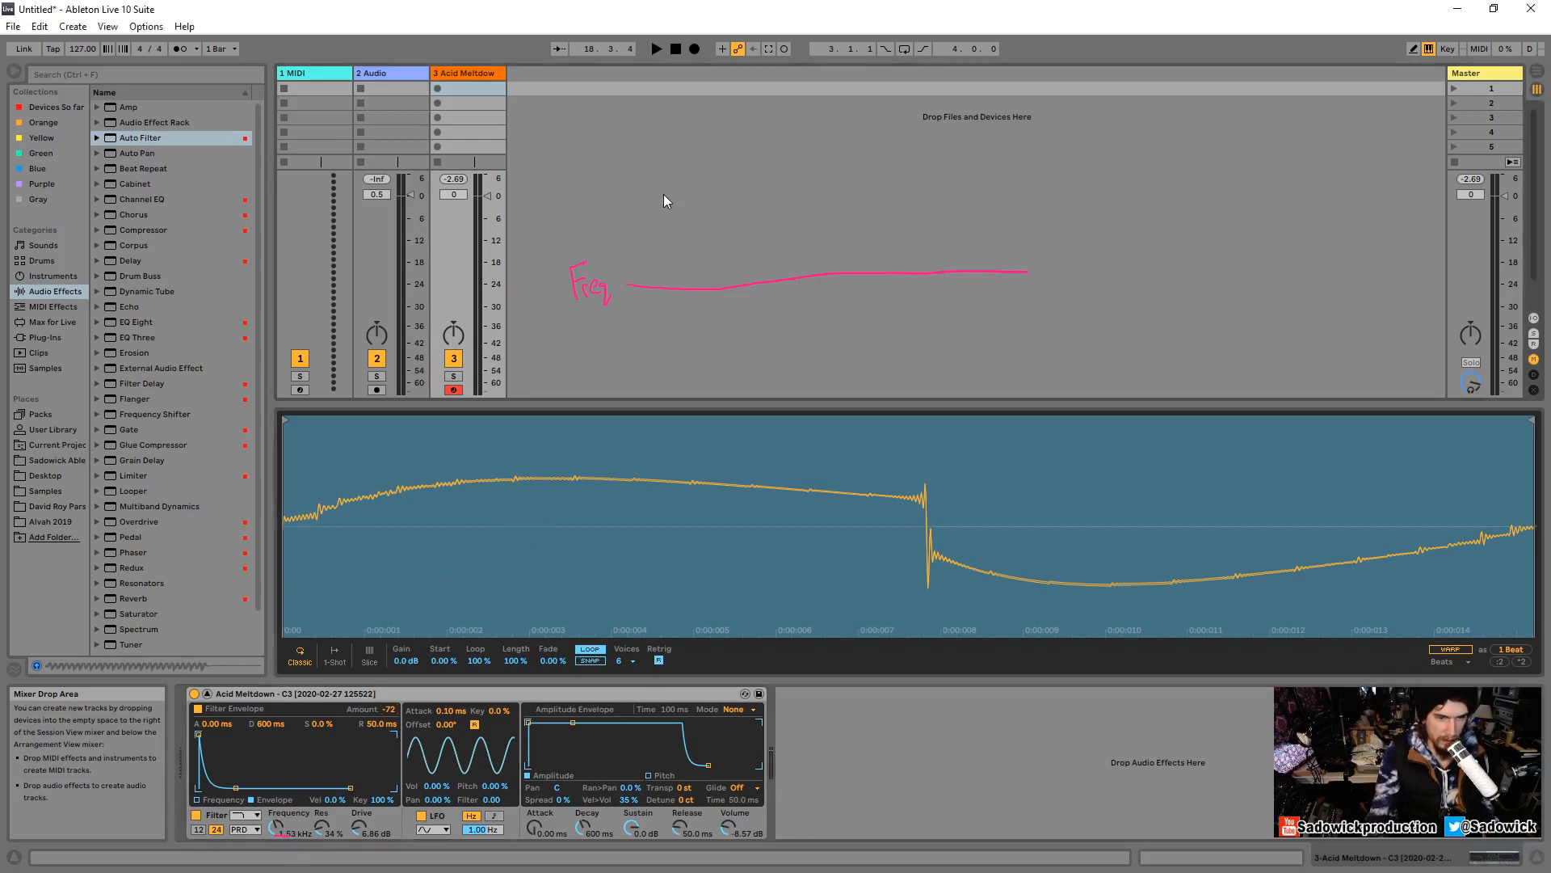
Reset the filter envelope Amount to 0, sketch a spiked envelope curve labelled 0, 10, 0 above the Freq line, and underline the decay value.
{"action": "double_click", "coordinate": [390, 710]}
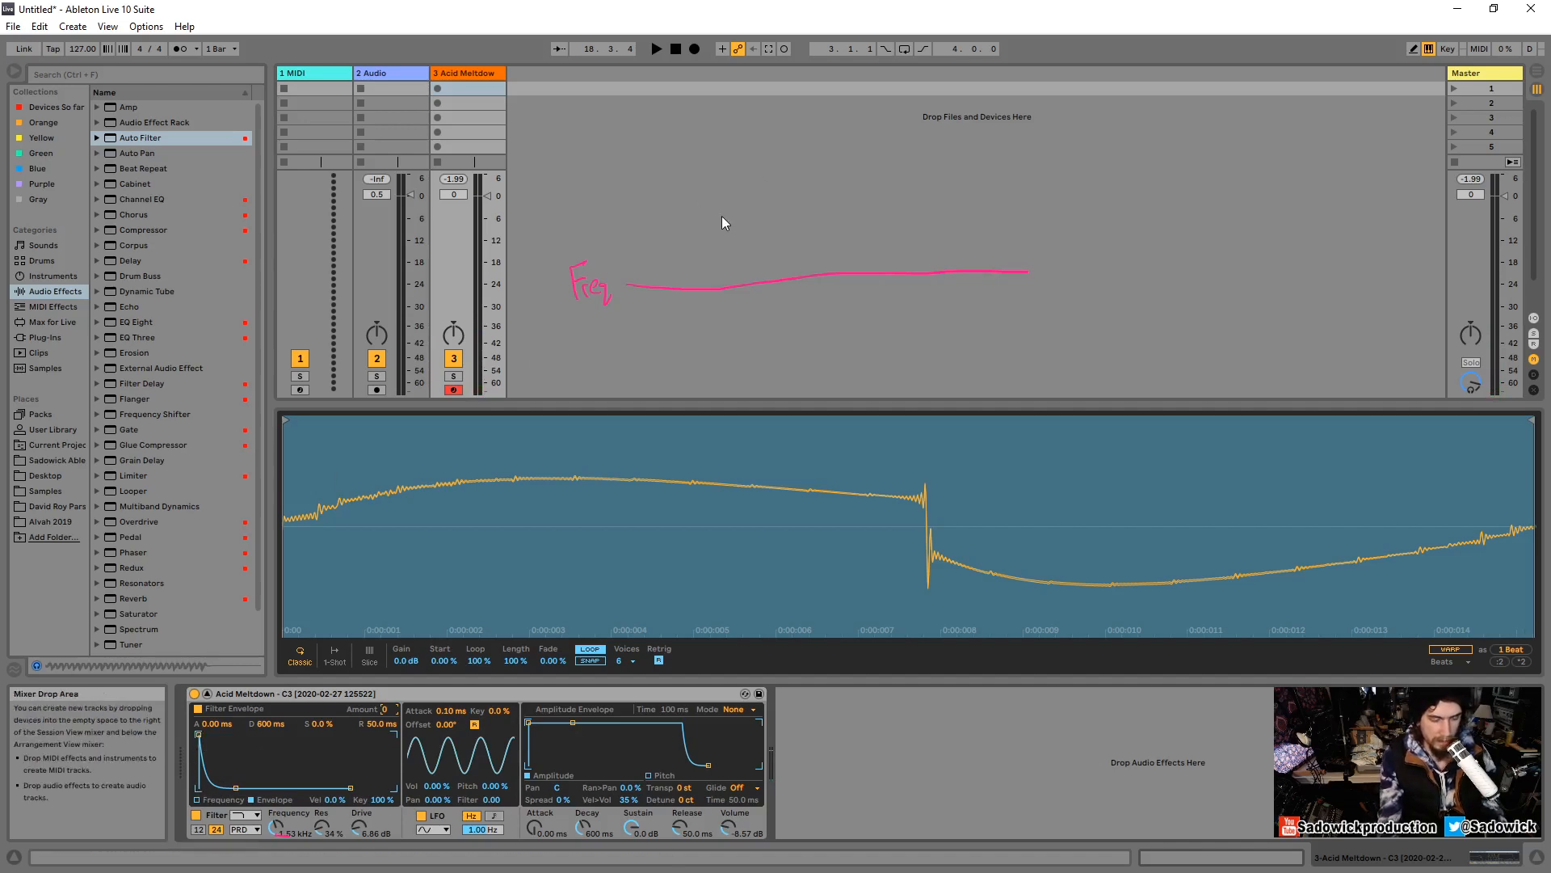
{"action": "mouse_move", "coordinate": [701, 202]}
{"action": "left_mouse_down"}
{"action": "mouse_move", "coordinate": [707, 145]}
{"action": "mouse_move", "coordinate": [727, 184]}
{"action": "mouse_move", "coordinate": [788, 202]}
{"action": "left_mouse_up"}
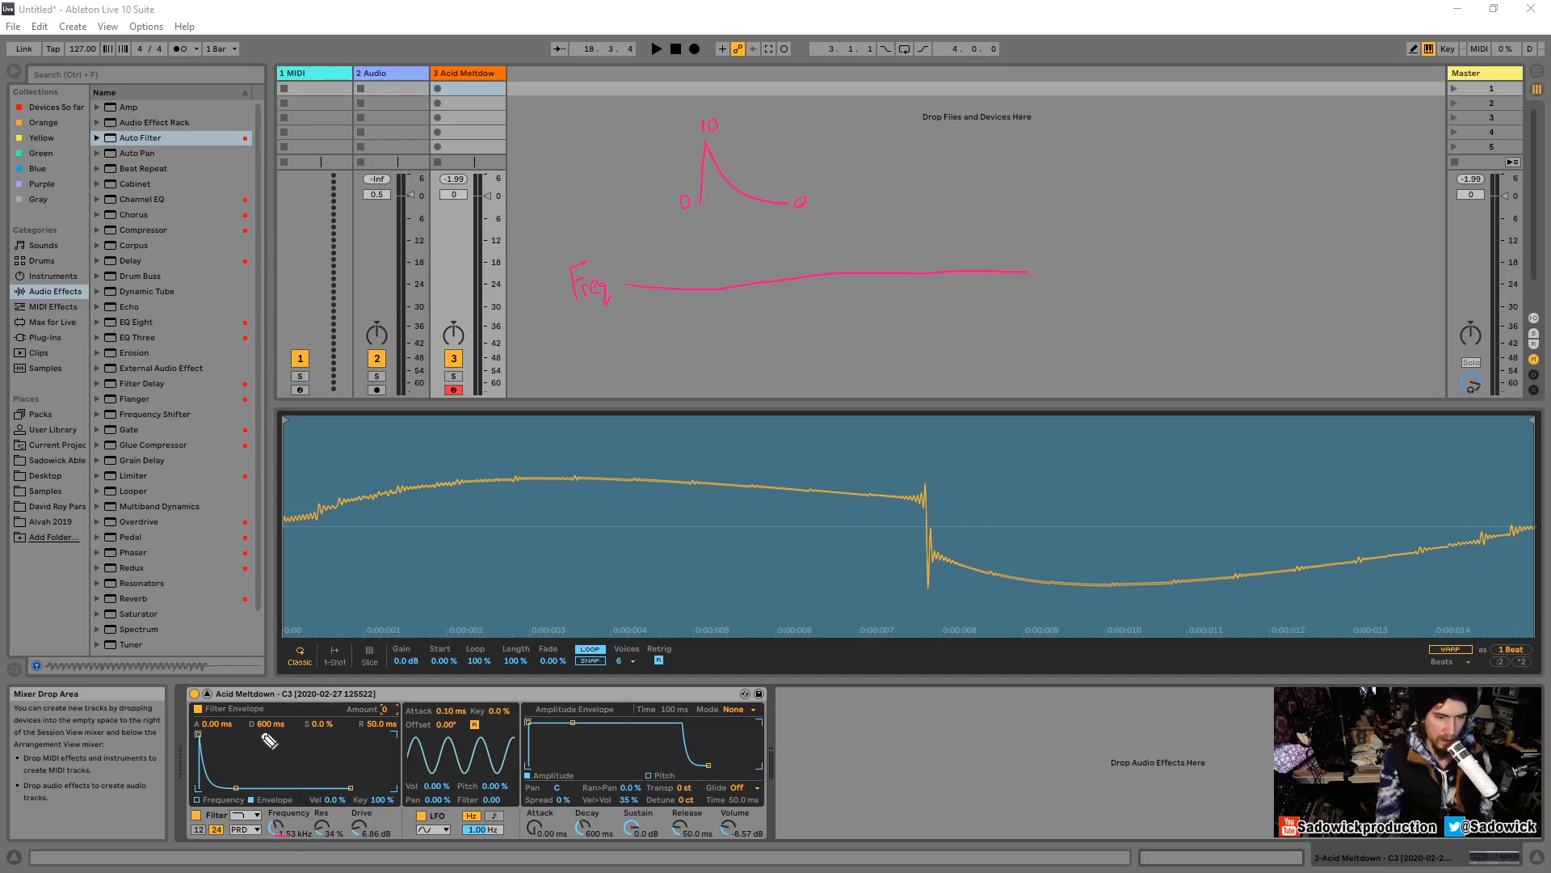
{"action": "left_click_drag", "start_coordinate": [260, 728], "coordinate": [284, 727]}
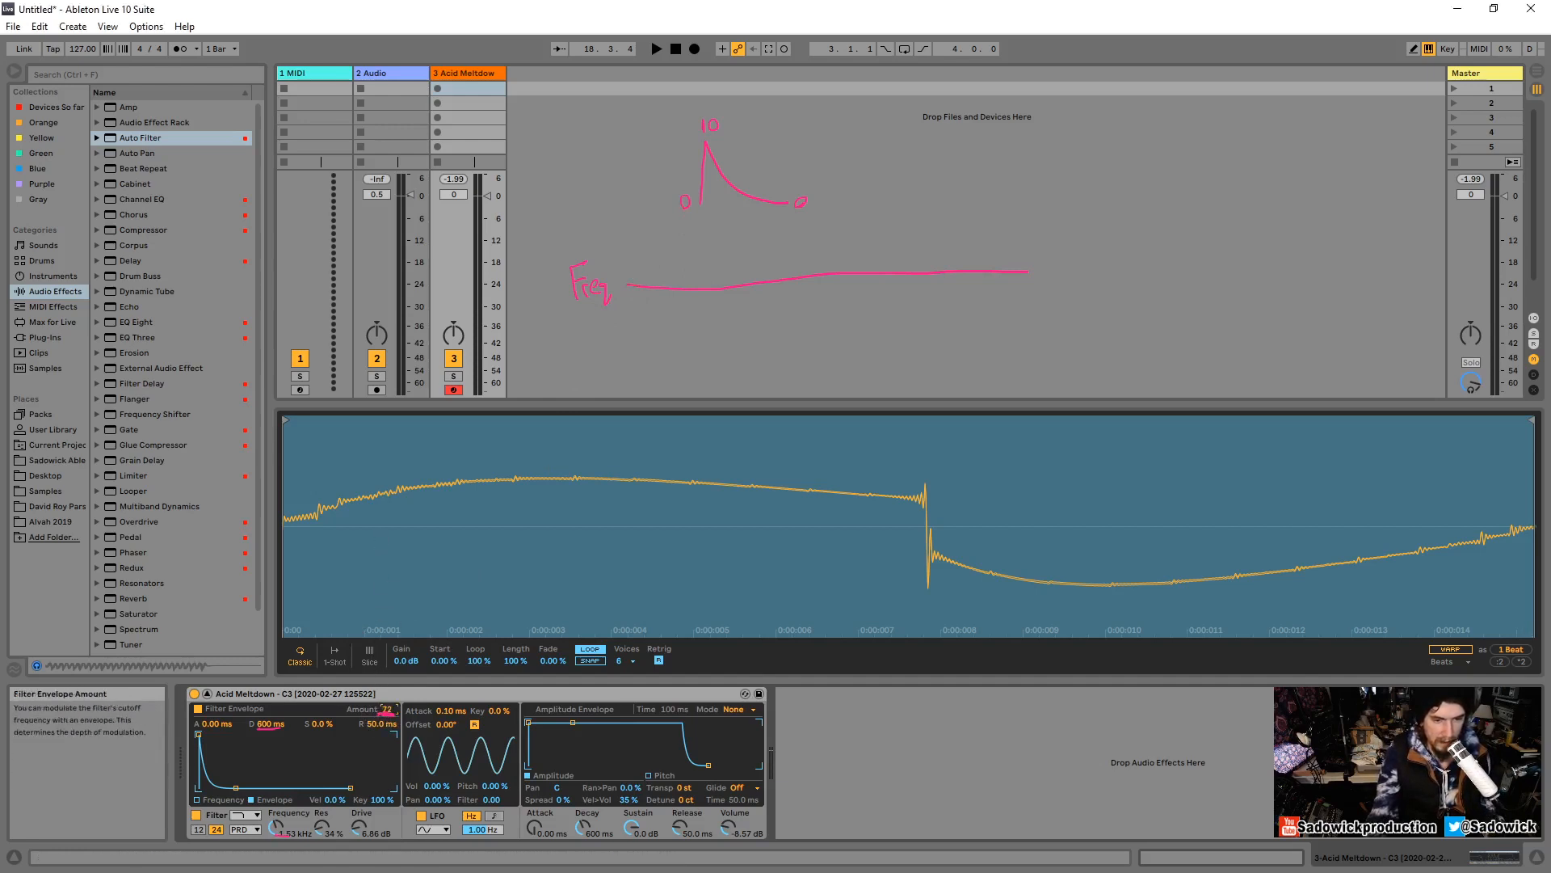
Play notes while setting the filter cutoff to 1.17 kHz and the filter envelope to Amount -72 with 559 ms decay, and clear the hand-drawn annotations.
{"action": "key", "text": "a"}
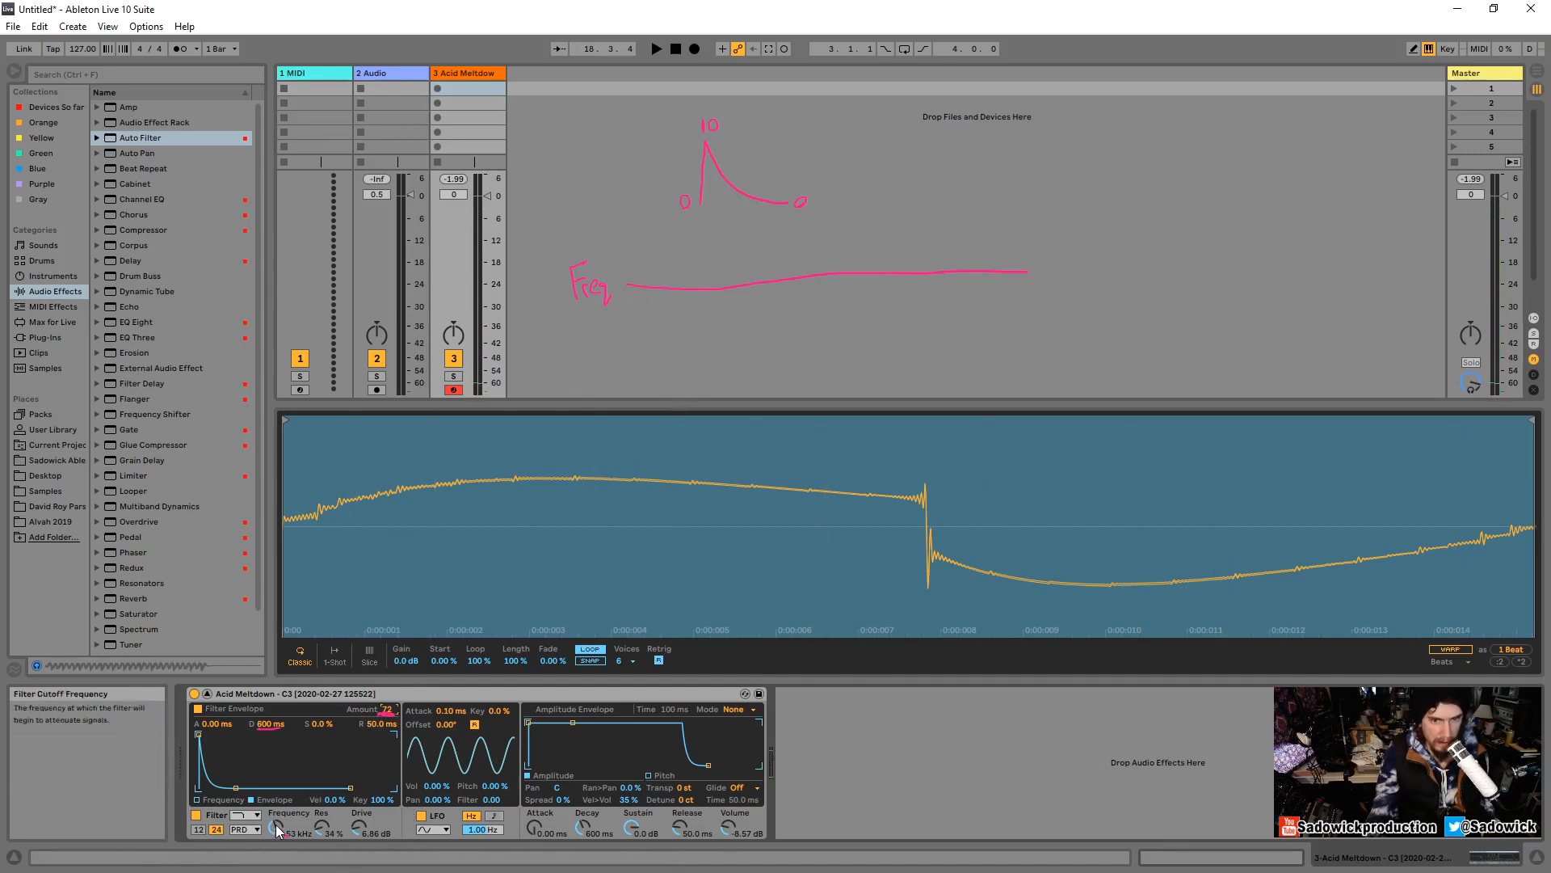
{"action": "key", "text": "a"}
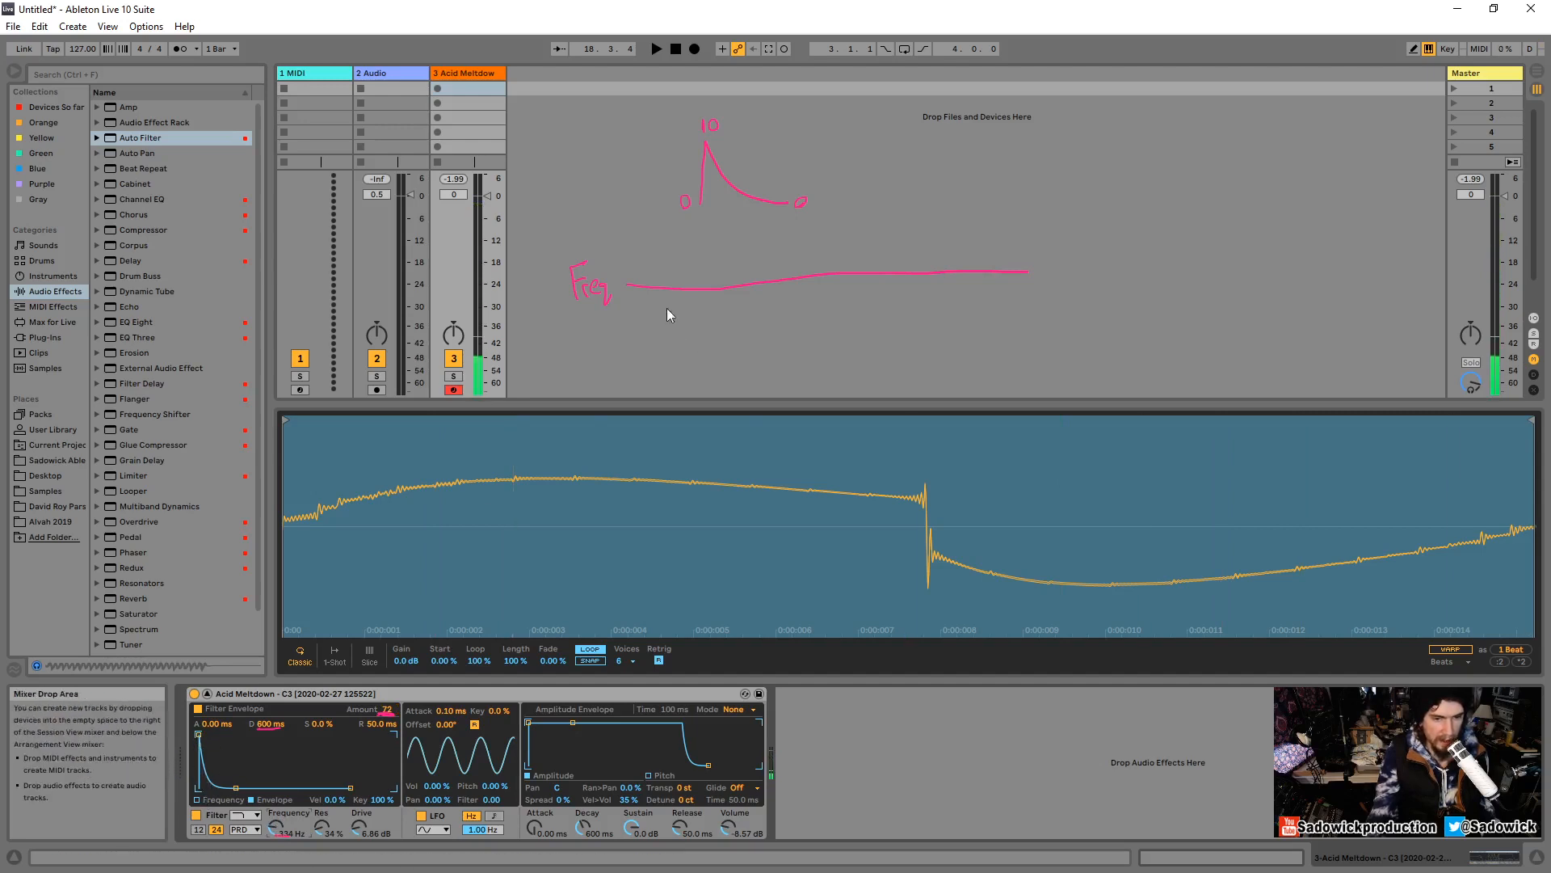
{"action": "key", "text": "a"}
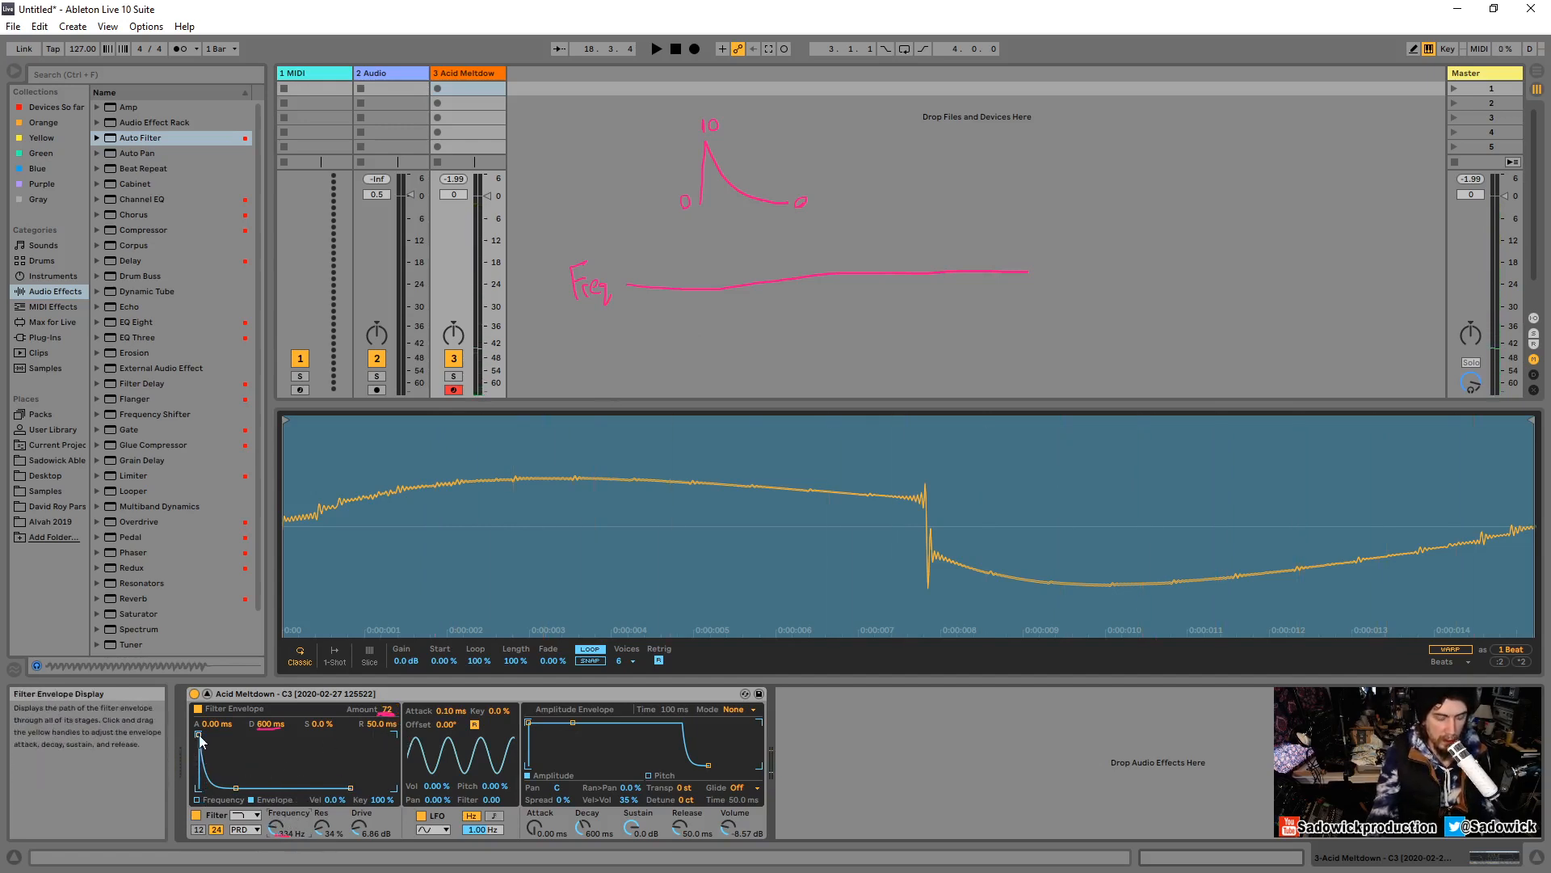
{"action": "left_click_drag", "start_coordinate": [205, 735], "coordinate": [198, 735]}
{"action": "mouse_move", "coordinate": [235, 788]}
{"action": "left_mouse_down"}
{"action": "mouse_move", "coordinate": [237, 735]}
{"action": "mouse_move", "coordinate": [230, 788]}
{"action": "left_mouse_up"}
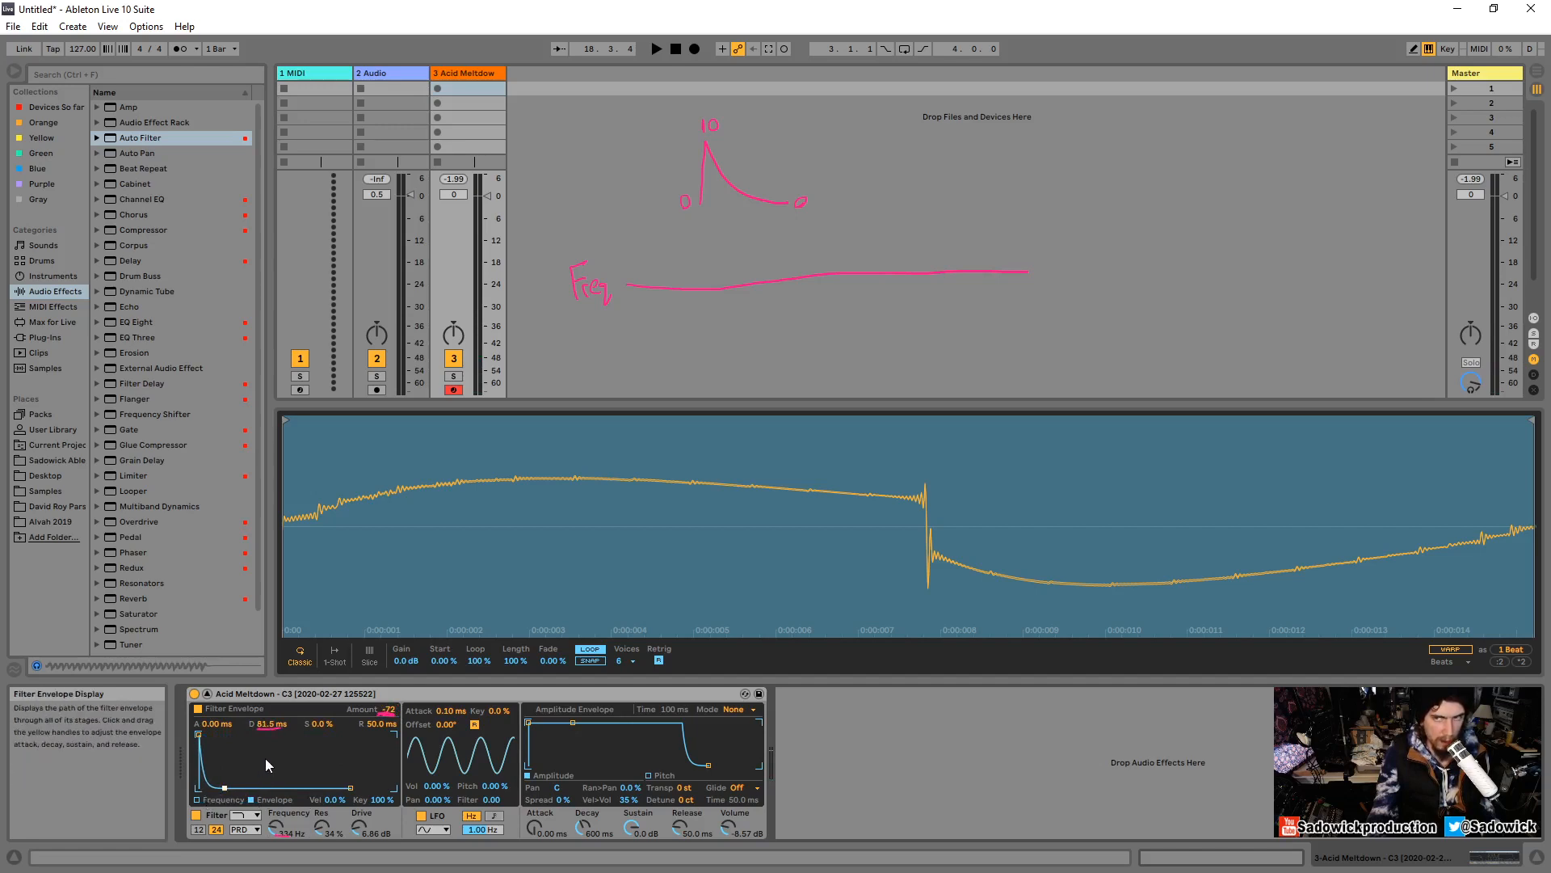
{"action": "left_click_drag", "start_coordinate": [278, 826], "coordinate": [235, 787]}
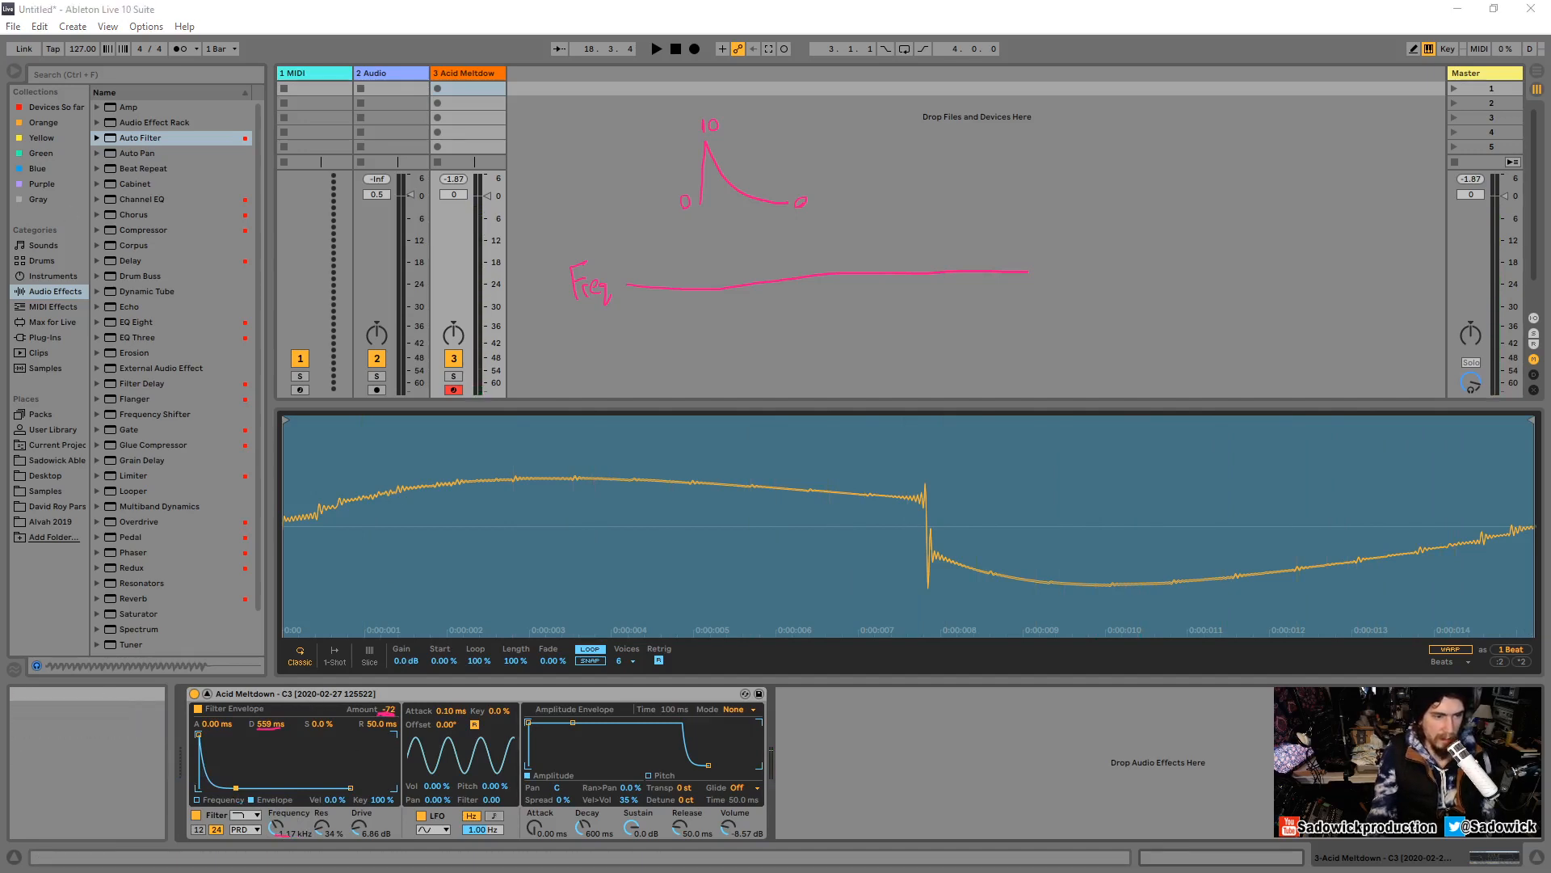
{"action": "key", "text": "ctrl+shift+7"}
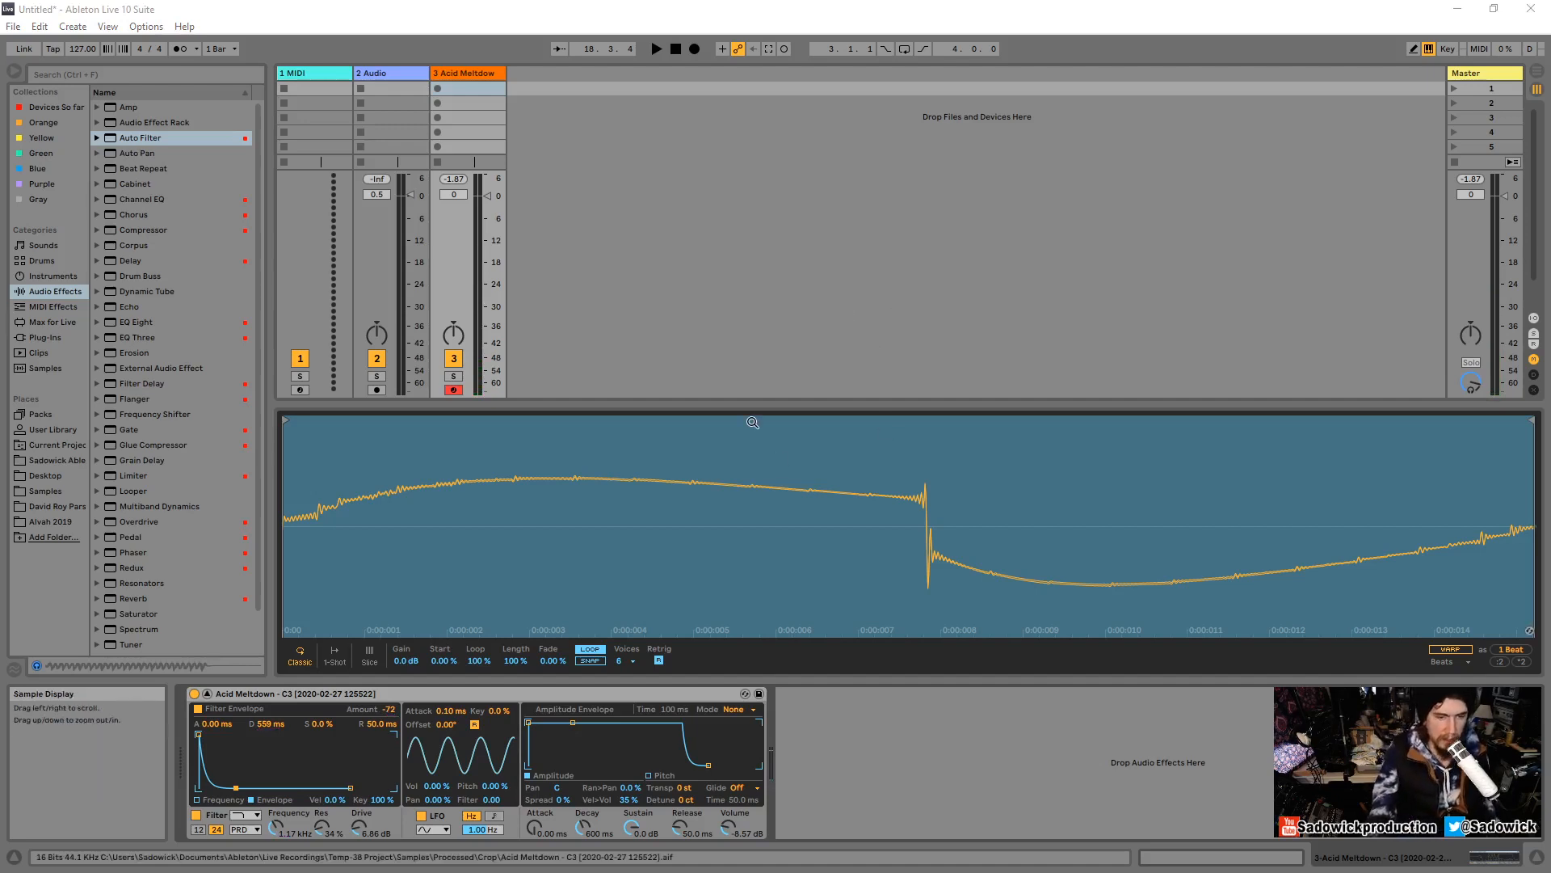
Set Simpler's filter to 812 Hz with envelope Amount 67 and a 70.7 ms attack, and lower the Acid Meltdown track volume to -1.5 dB.
{"action": "double_click", "coordinate": [388, 710]}
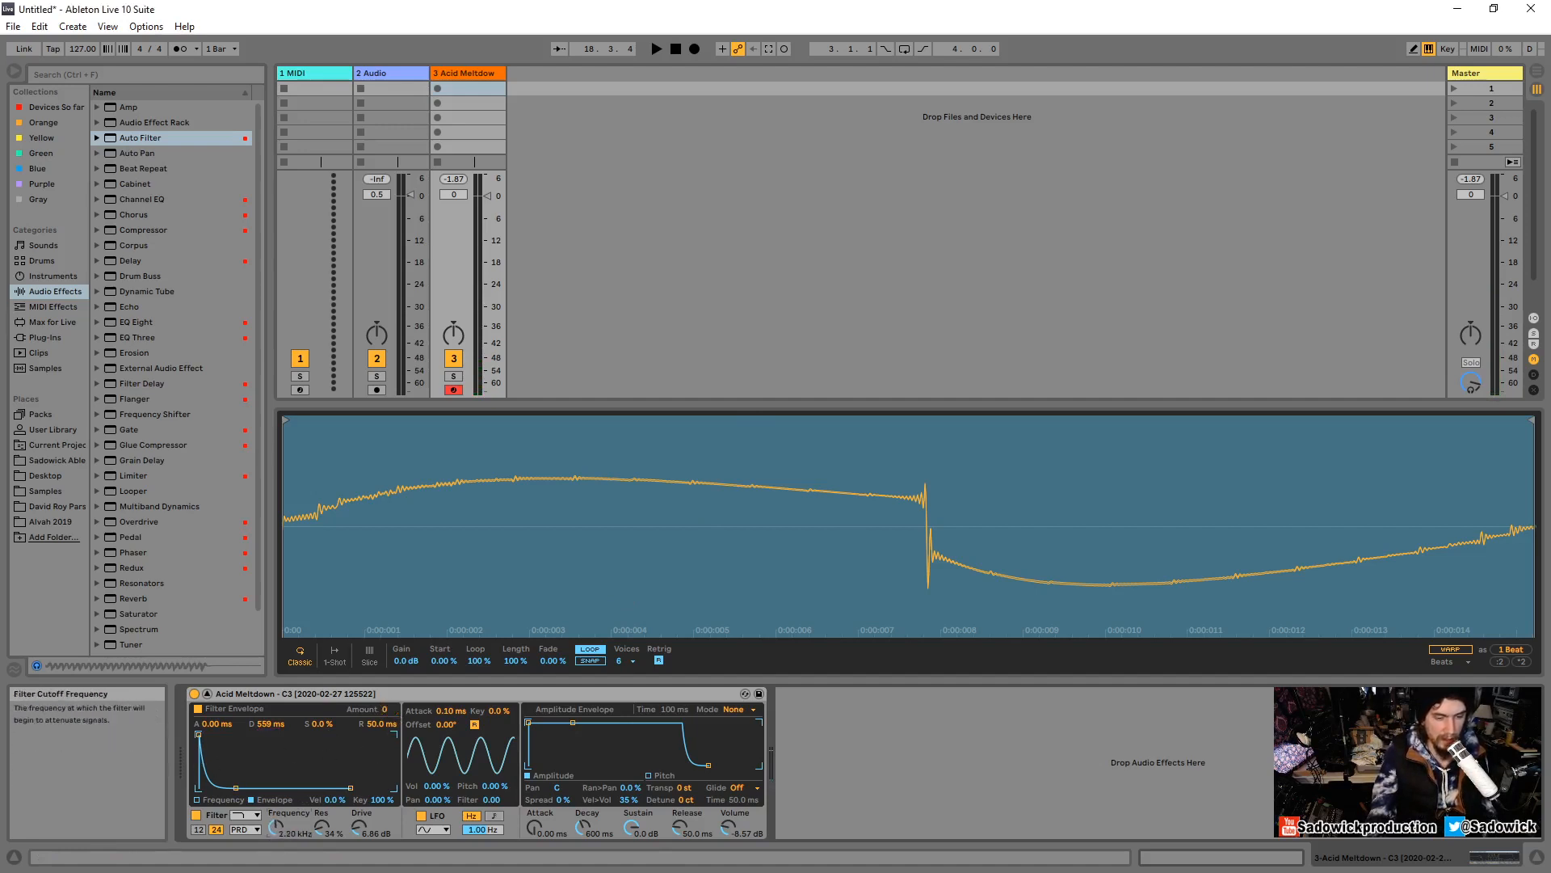
{"action": "left_click_drag", "start_coordinate": [274, 828], "coordinate": [275, 856]}
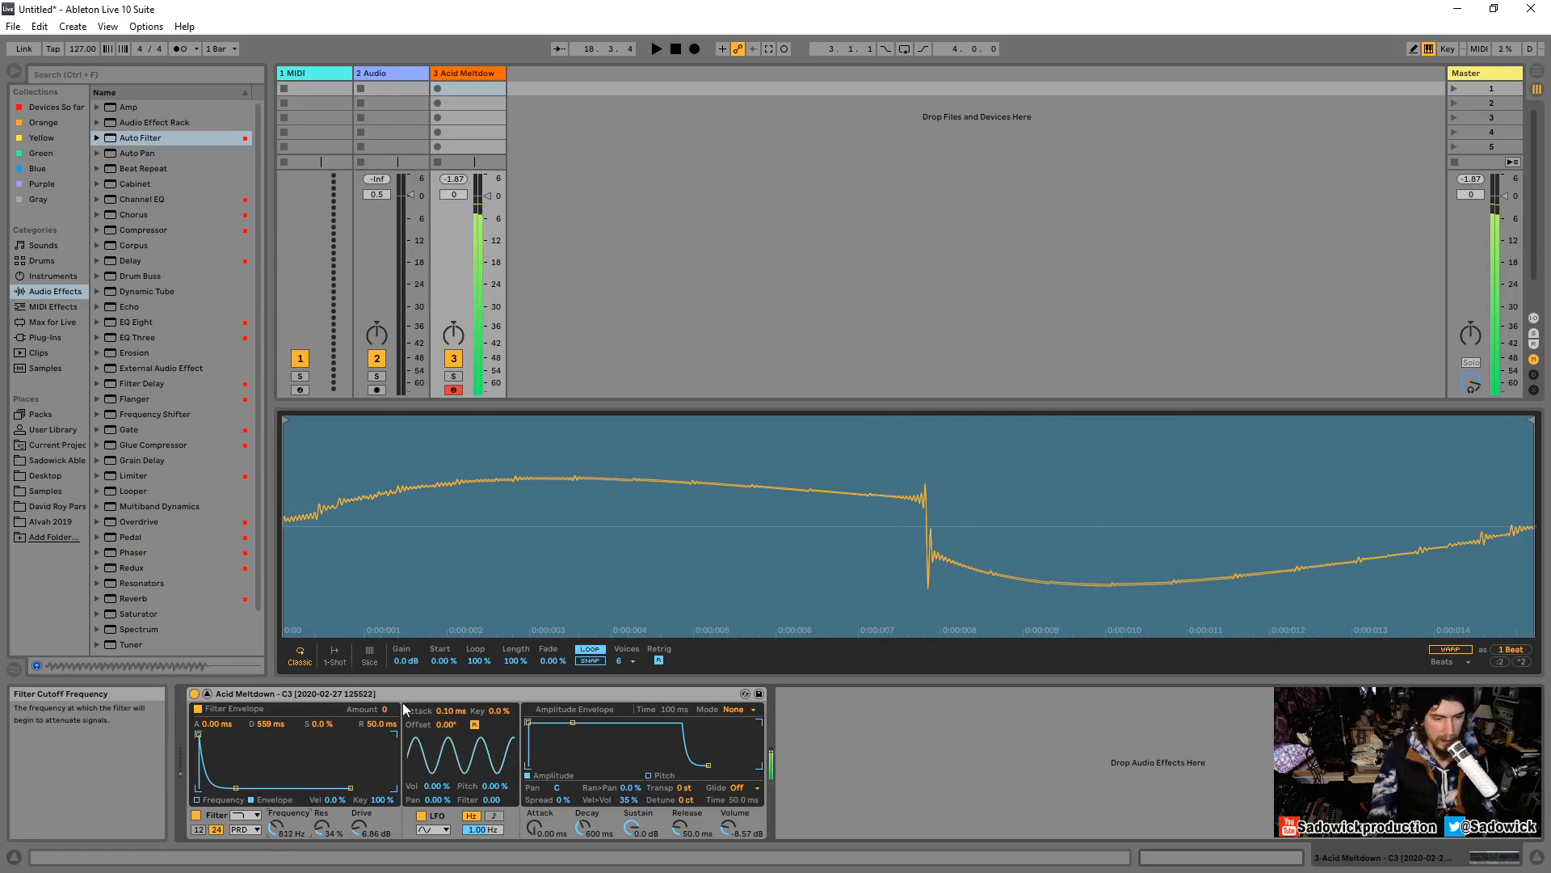
{"action": "left_click_drag", "start_coordinate": [387, 709], "coordinate": [387, 678]}
{"action": "left_click_drag", "start_coordinate": [198, 733], "coordinate": [234, 734]}
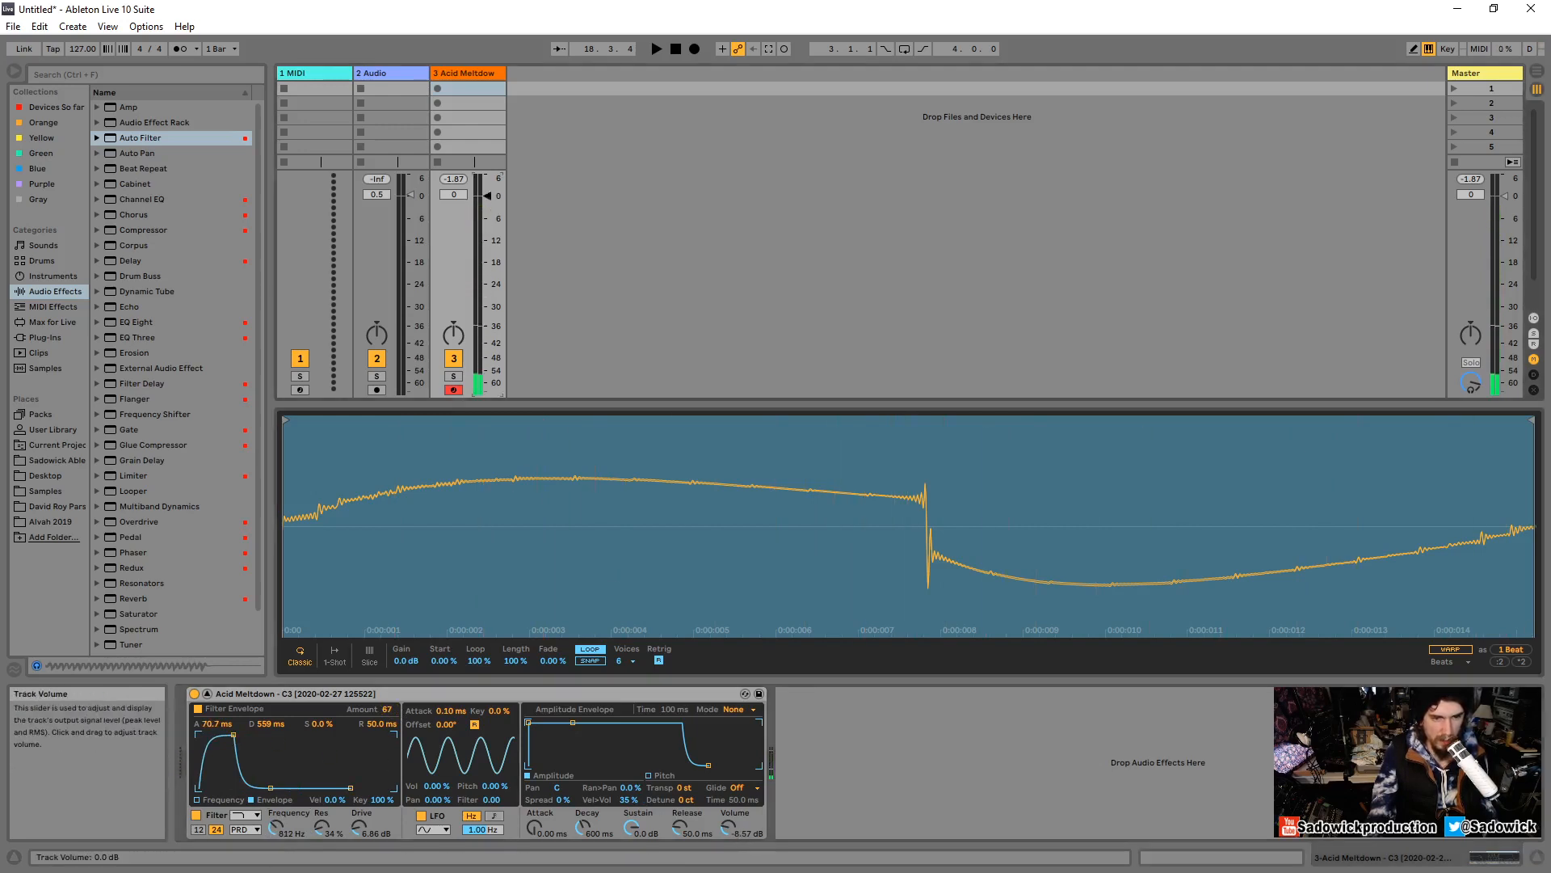
{"action": "left_click_drag", "start_coordinate": [488, 196], "coordinate": [485, 201]}
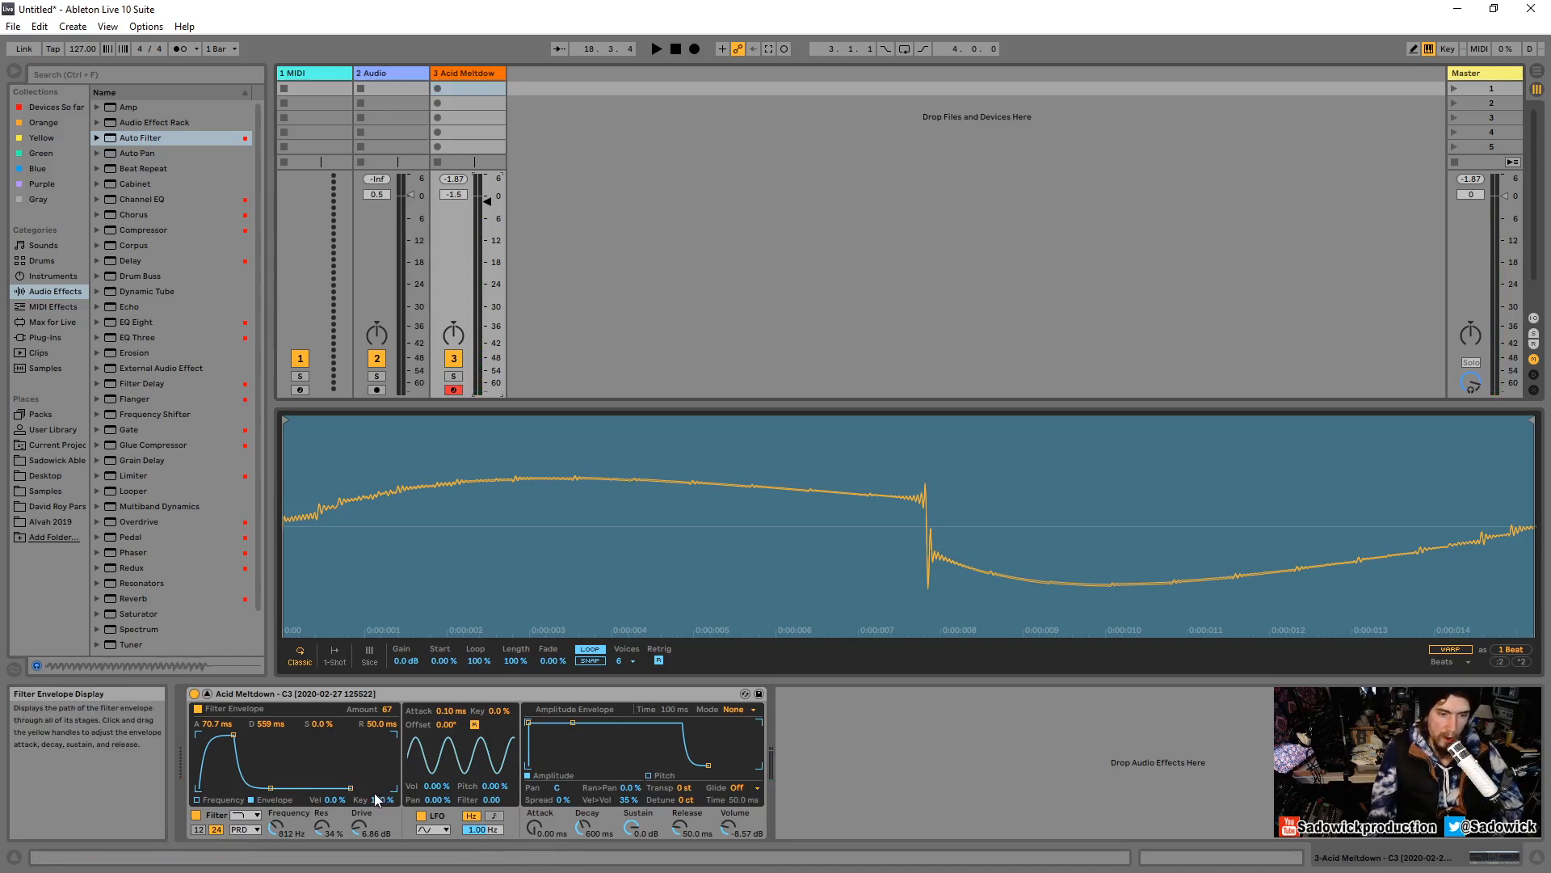
Try a 14% velocity influence on the filter cutoff and return it to 0%.
{"action": "left_click_drag", "start_coordinate": [336, 800], "coordinate": [336, 784]}
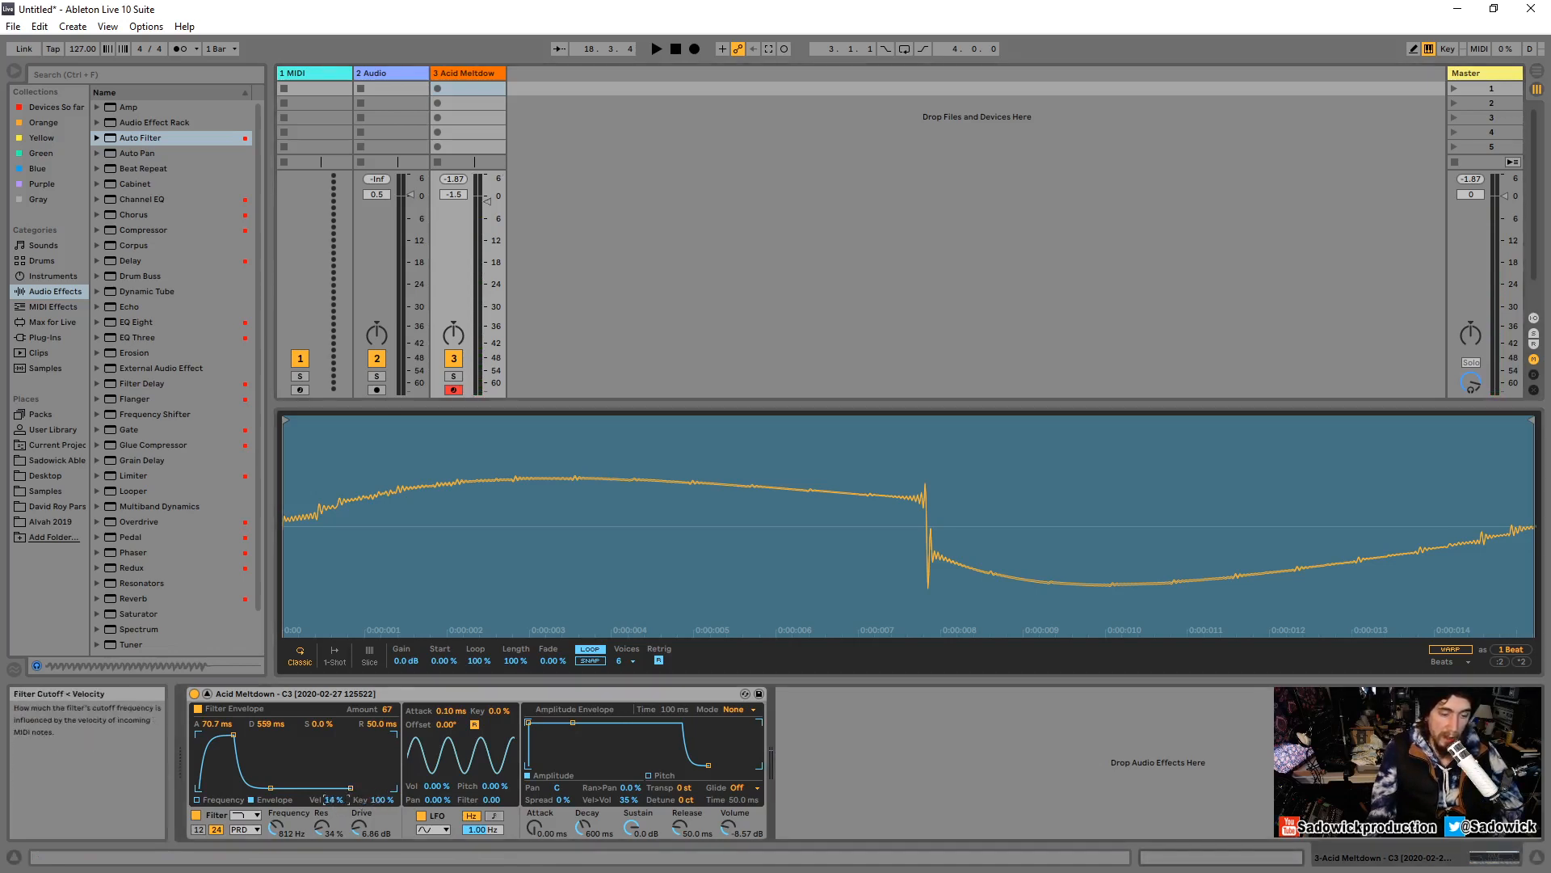
{"action": "left_click", "coordinate": [382, 799]}
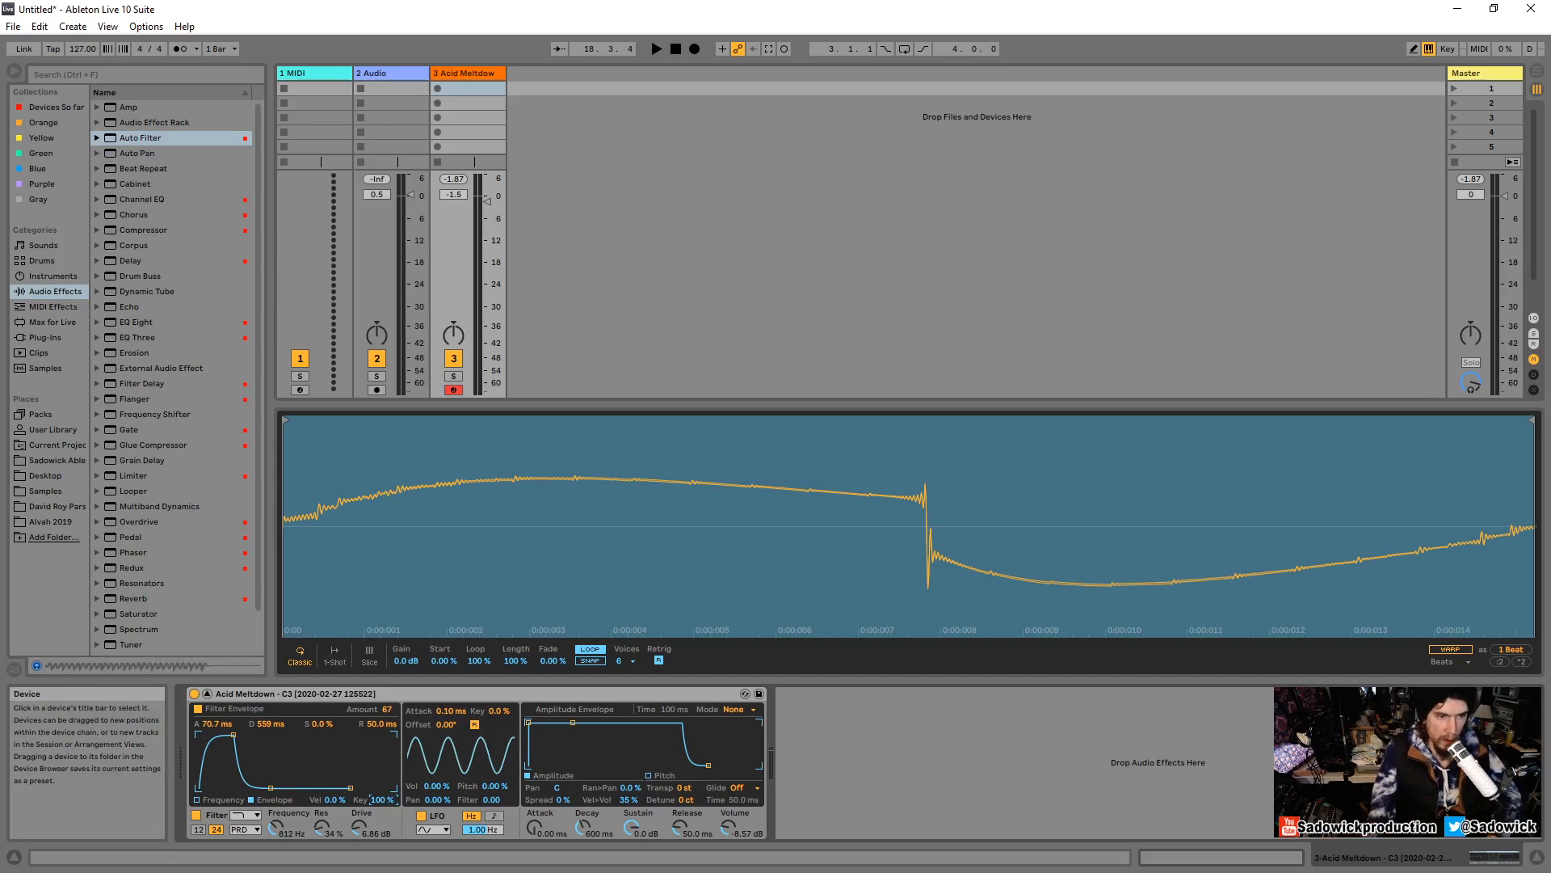
Add an EQ Eight after the Simpler with bands 1 to 4 switched off, and open Simpler's filter cutoff to 22.0 kHz.
{"action": "left_click", "coordinate": [42, 279]}
{"action": "left_click", "coordinate": [48, 288]}
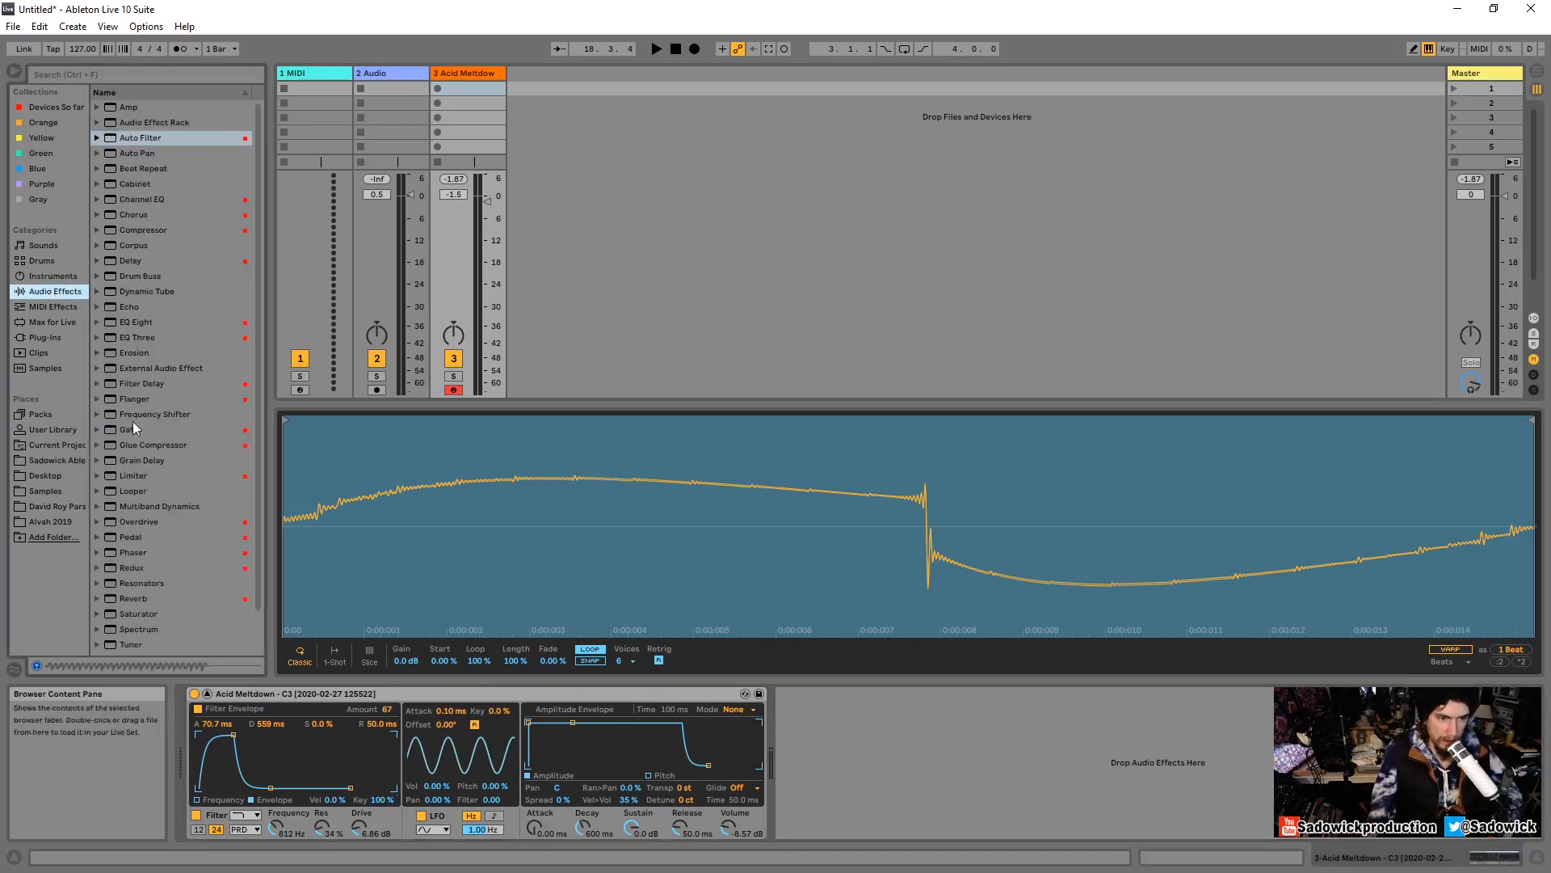
{"action": "left_click_drag", "start_coordinate": [131, 321], "coordinate": [812, 744]}
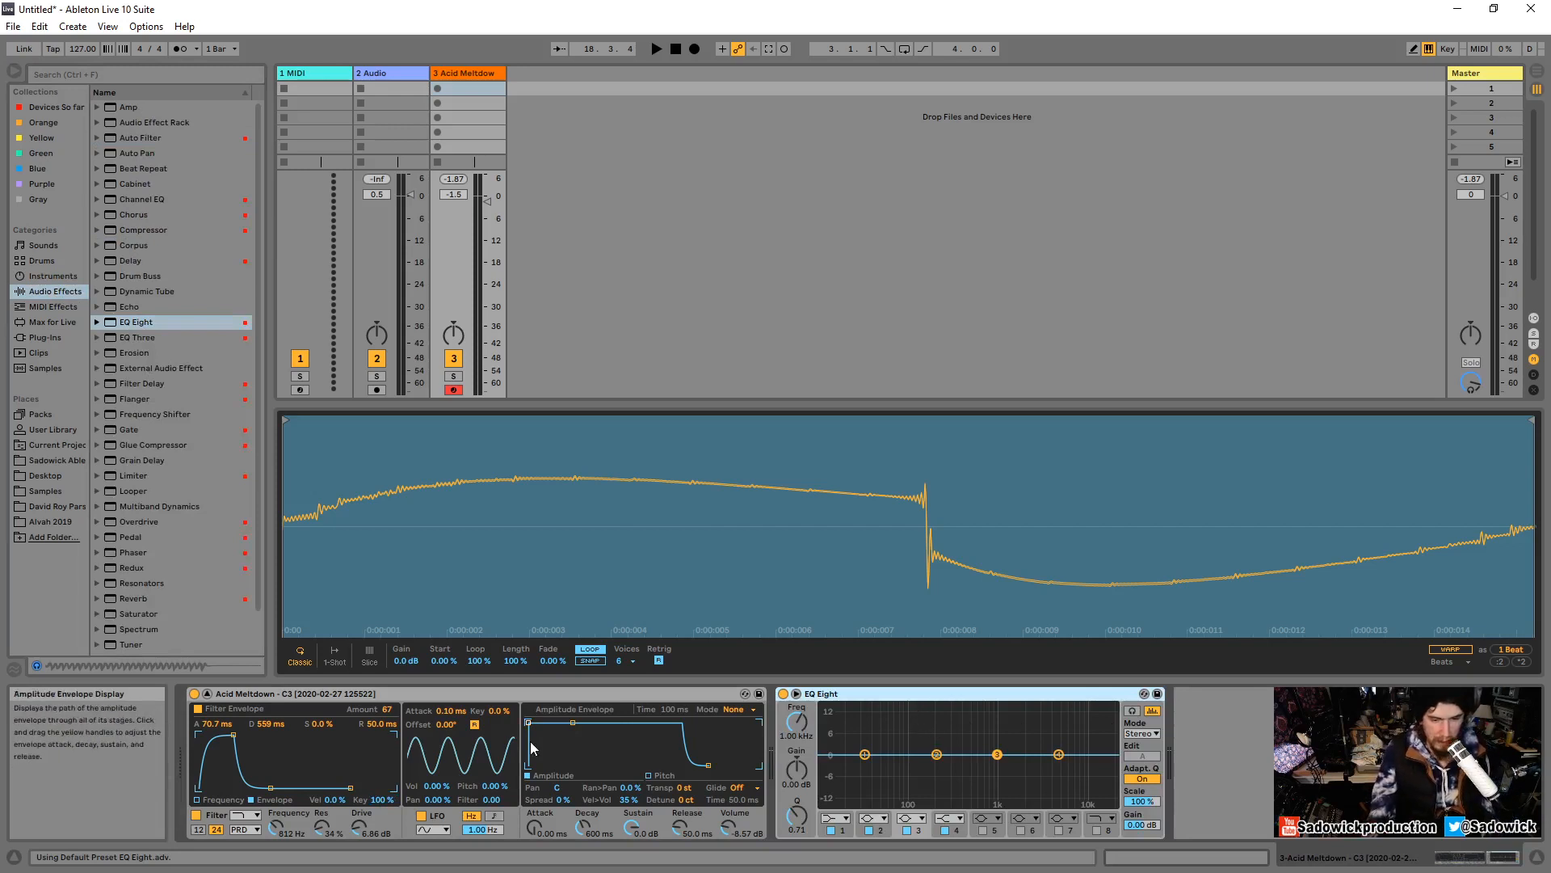
{"action": "left_click_drag", "start_coordinate": [276, 827], "coordinate": [276, 767]}
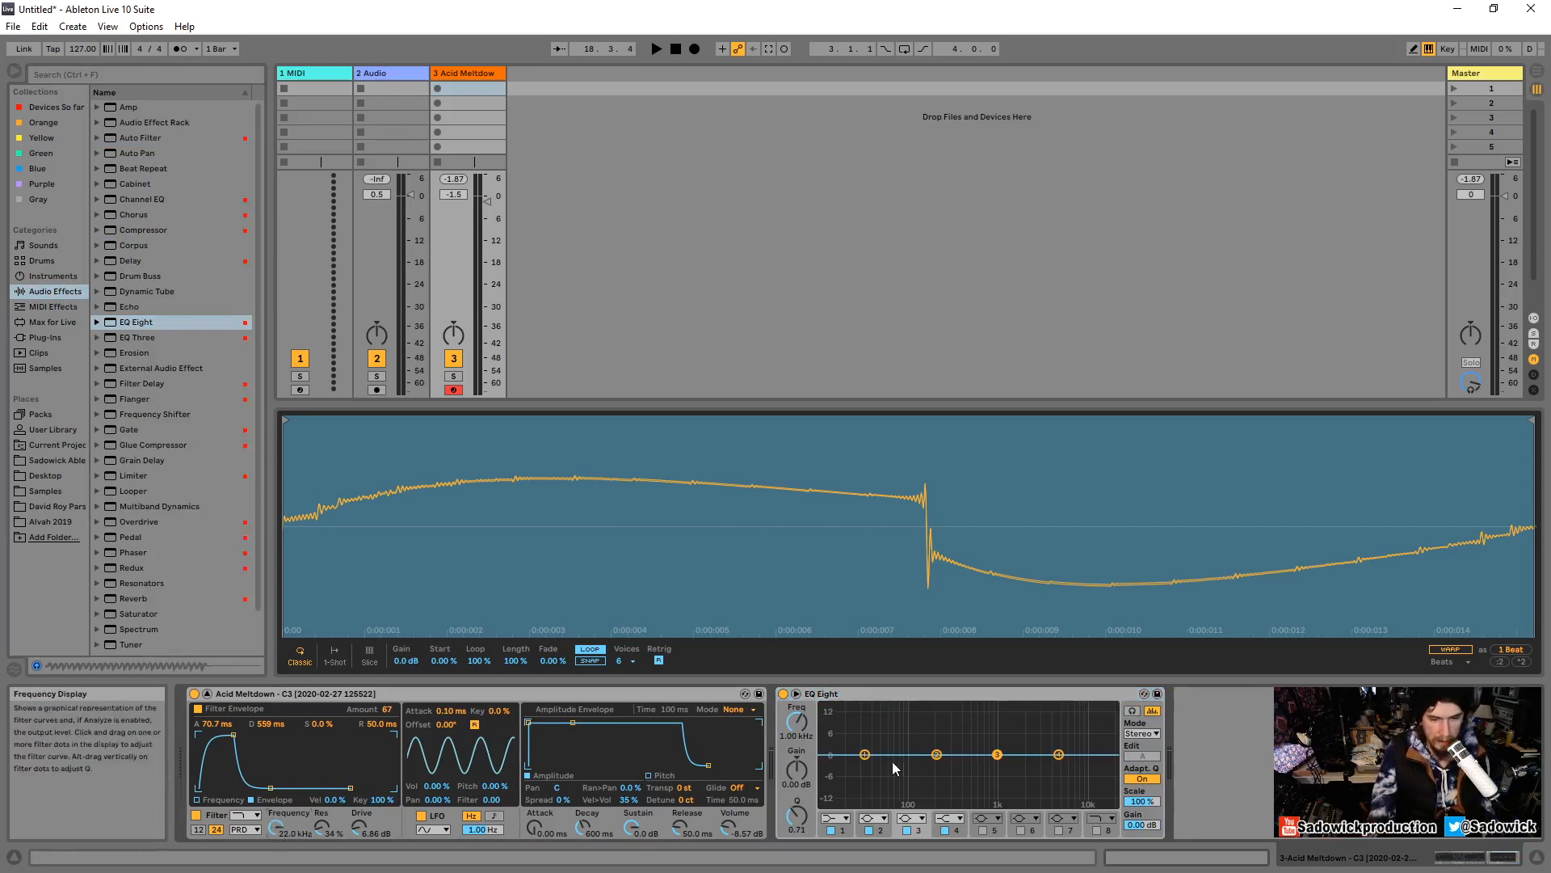
{"action": "left_click", "coordinate": [832, 830]}
{"action": "left_click", "coordinate": [869, 830]}
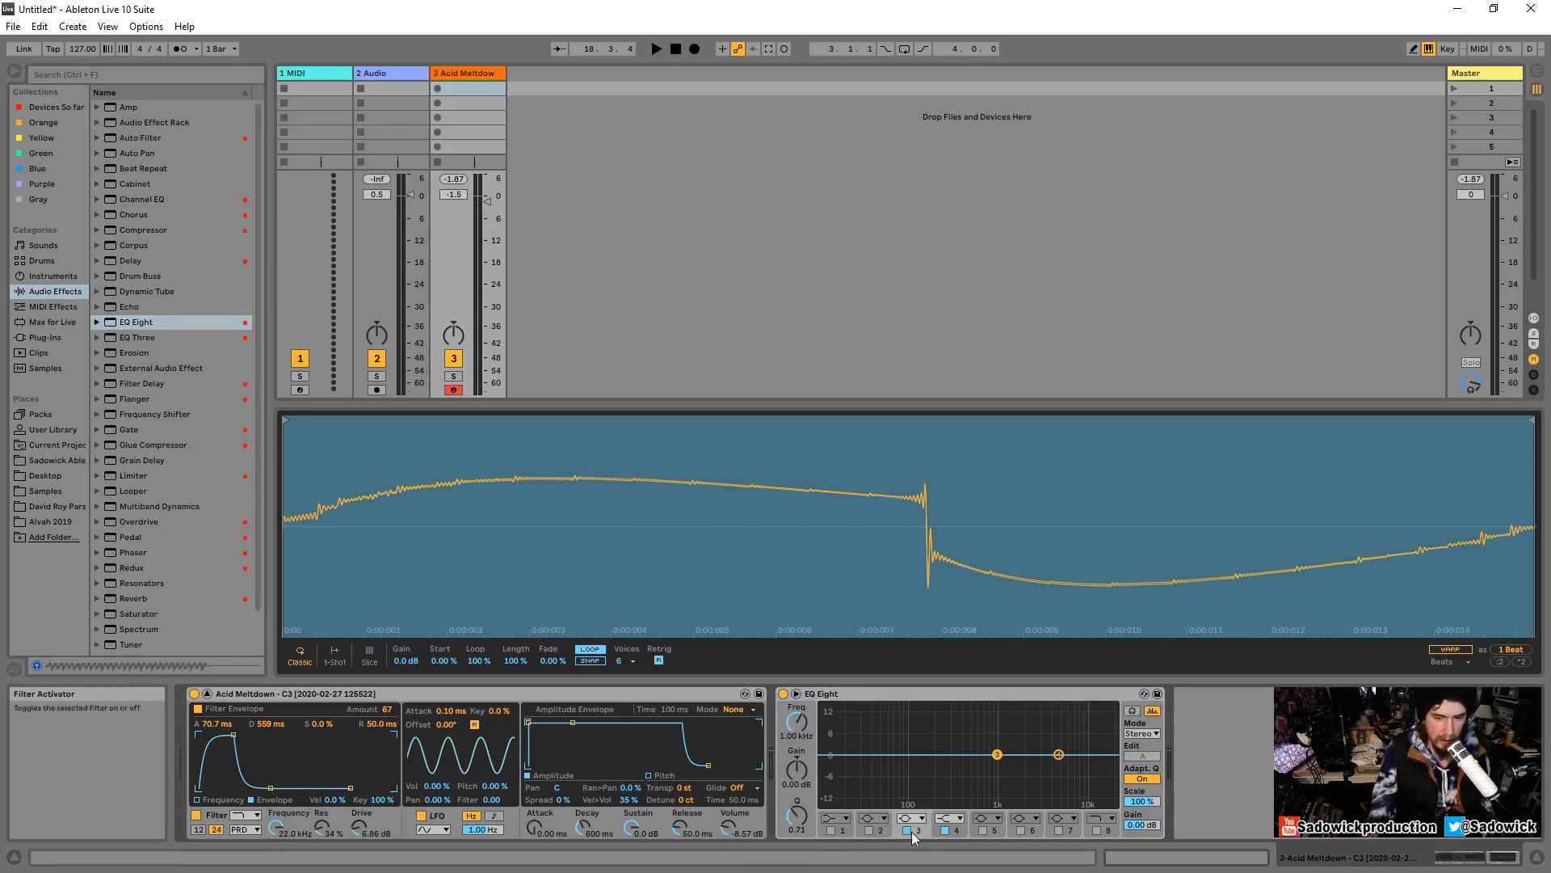
{"action": "left_click", "coordinate": [908, 831]}
{"action": "left_click", "coordinate": [944, 830]}
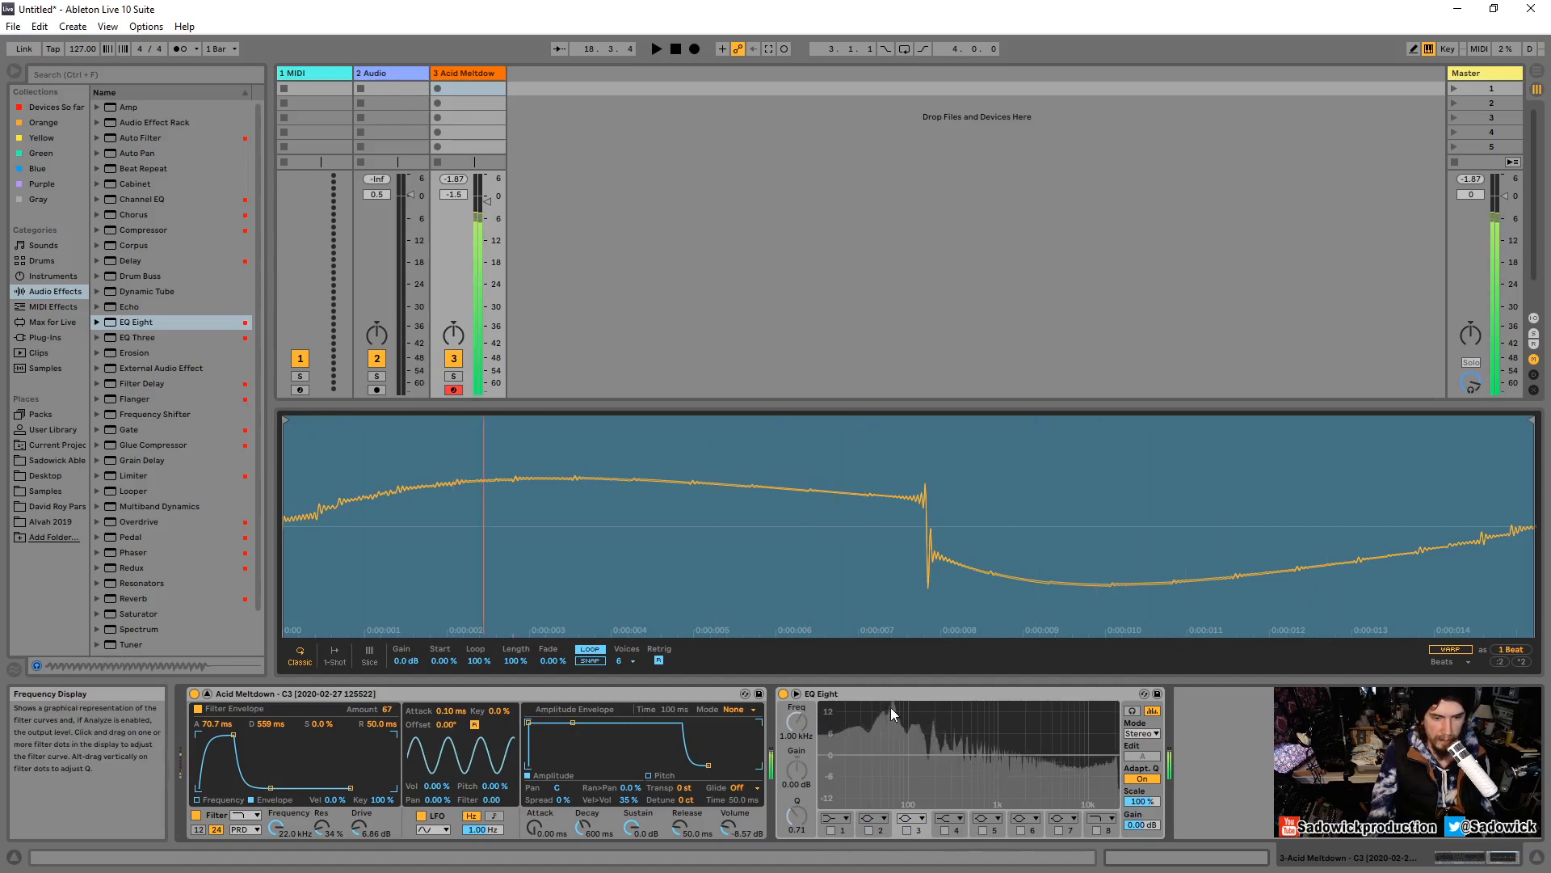
Play notes across higher and lower octaves to examine their spectrum in EQ Eight, and lower the track volume to -13.0 dB.
{"action": "key", "text": "x"}
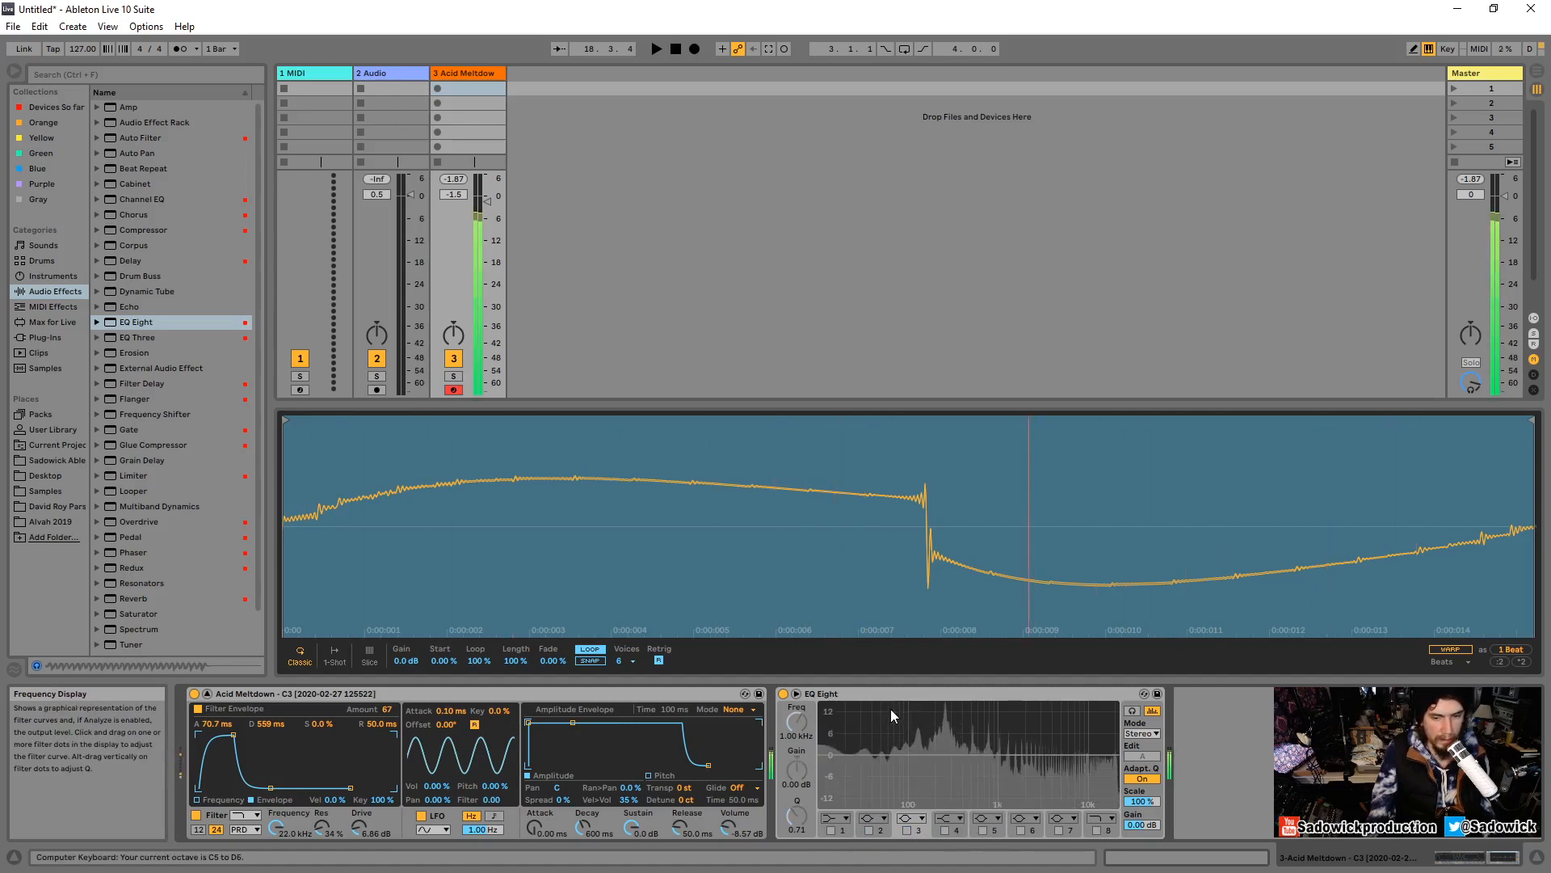
{"action": "key", "text": "x"}
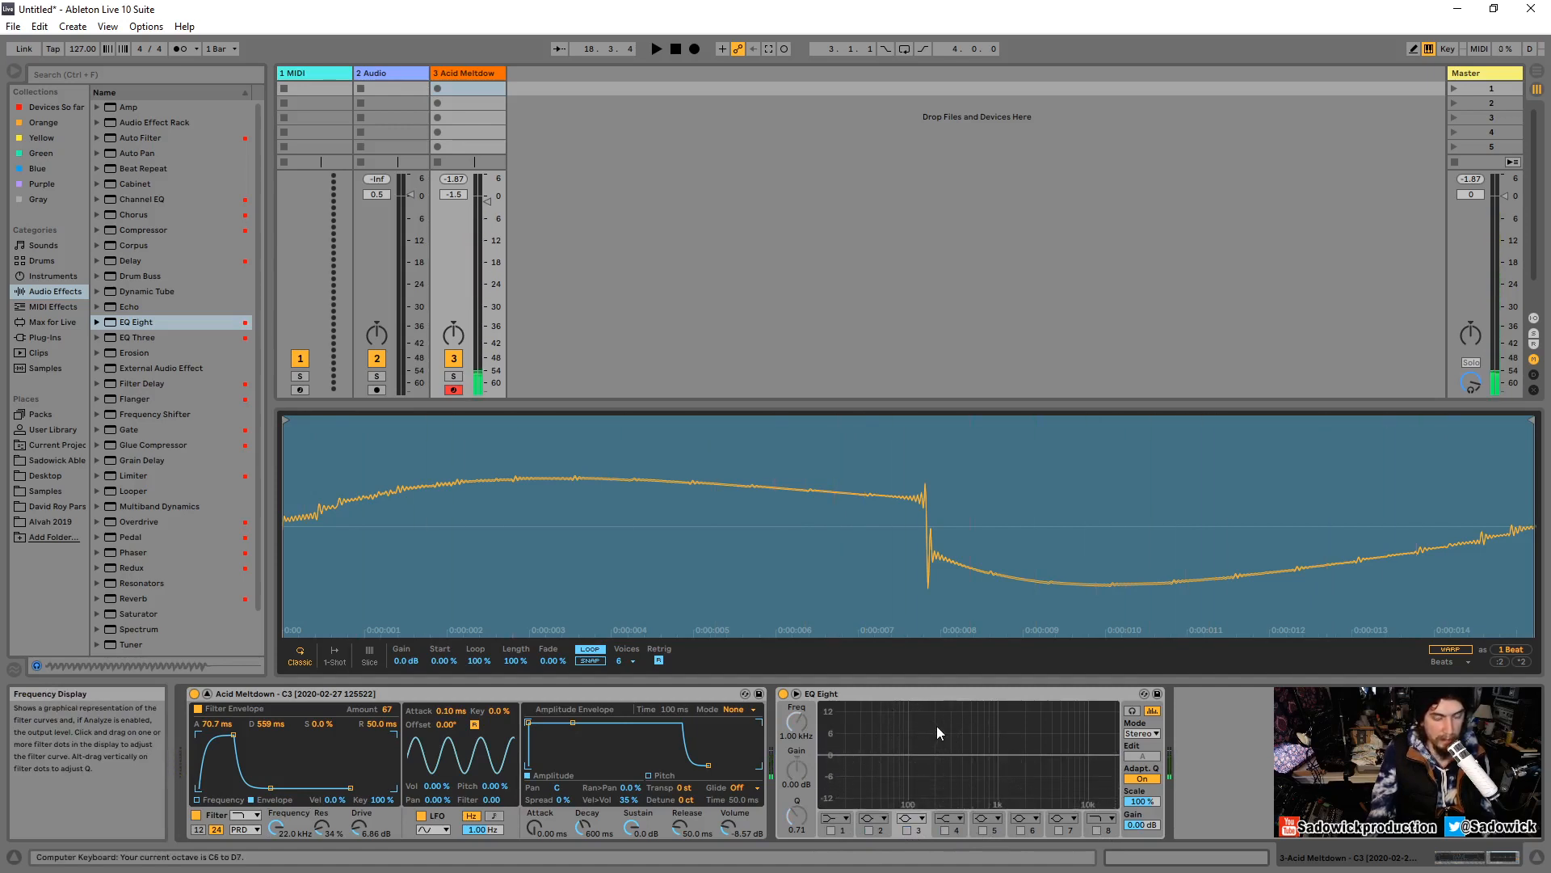
{"action": "key", "text": "x"}
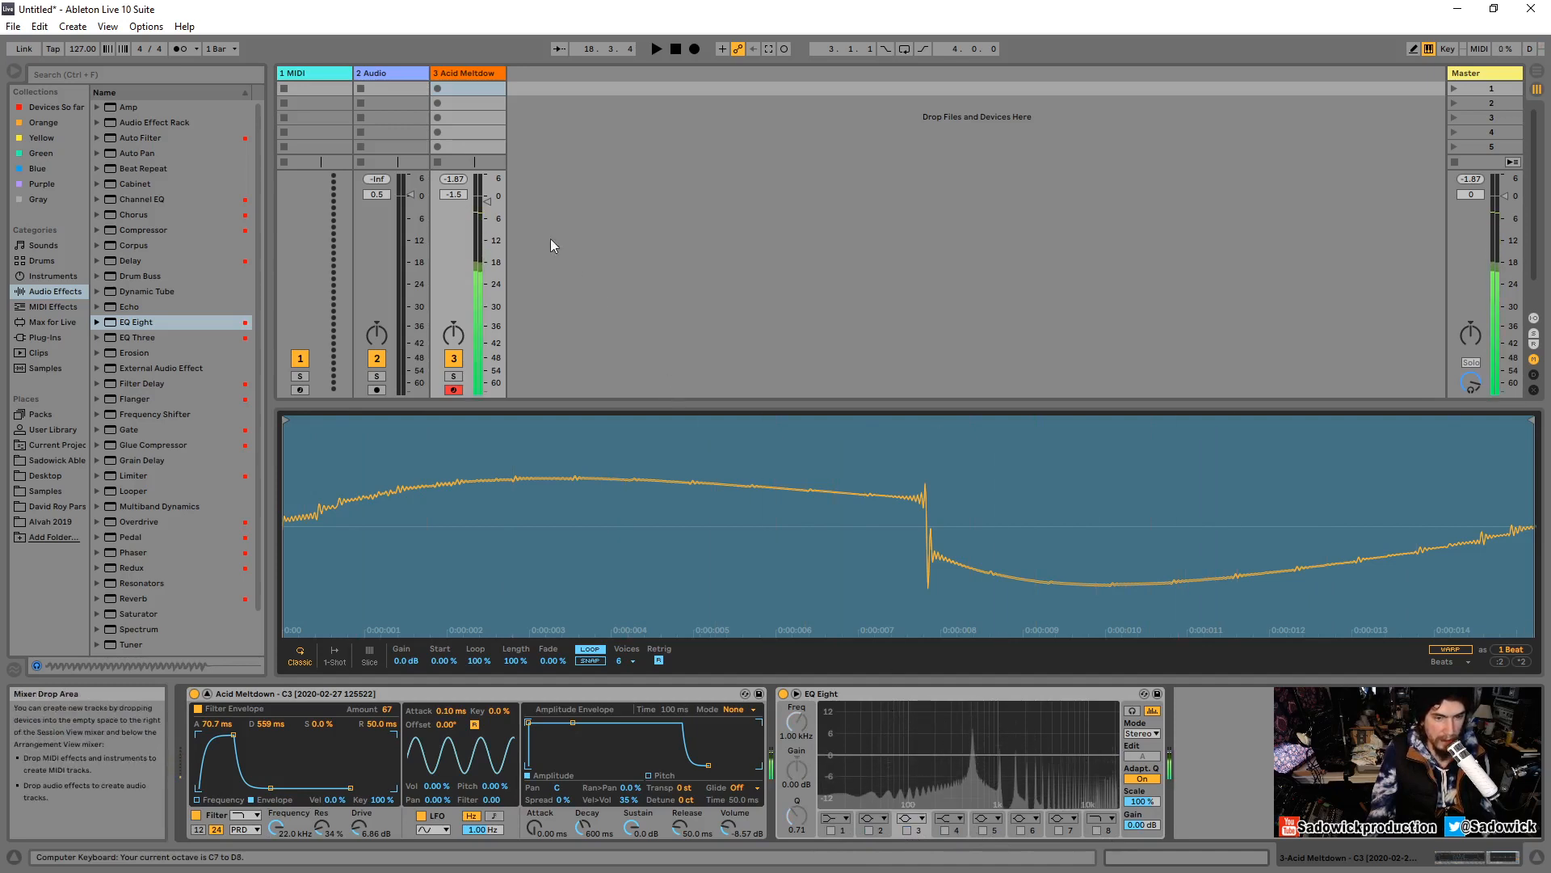
{"action": "left_click_drag", "start_coordinate": [496, 206], "coordinate": [495, 252]}
{"action": "left_click", "coordinate": [939, 701]}
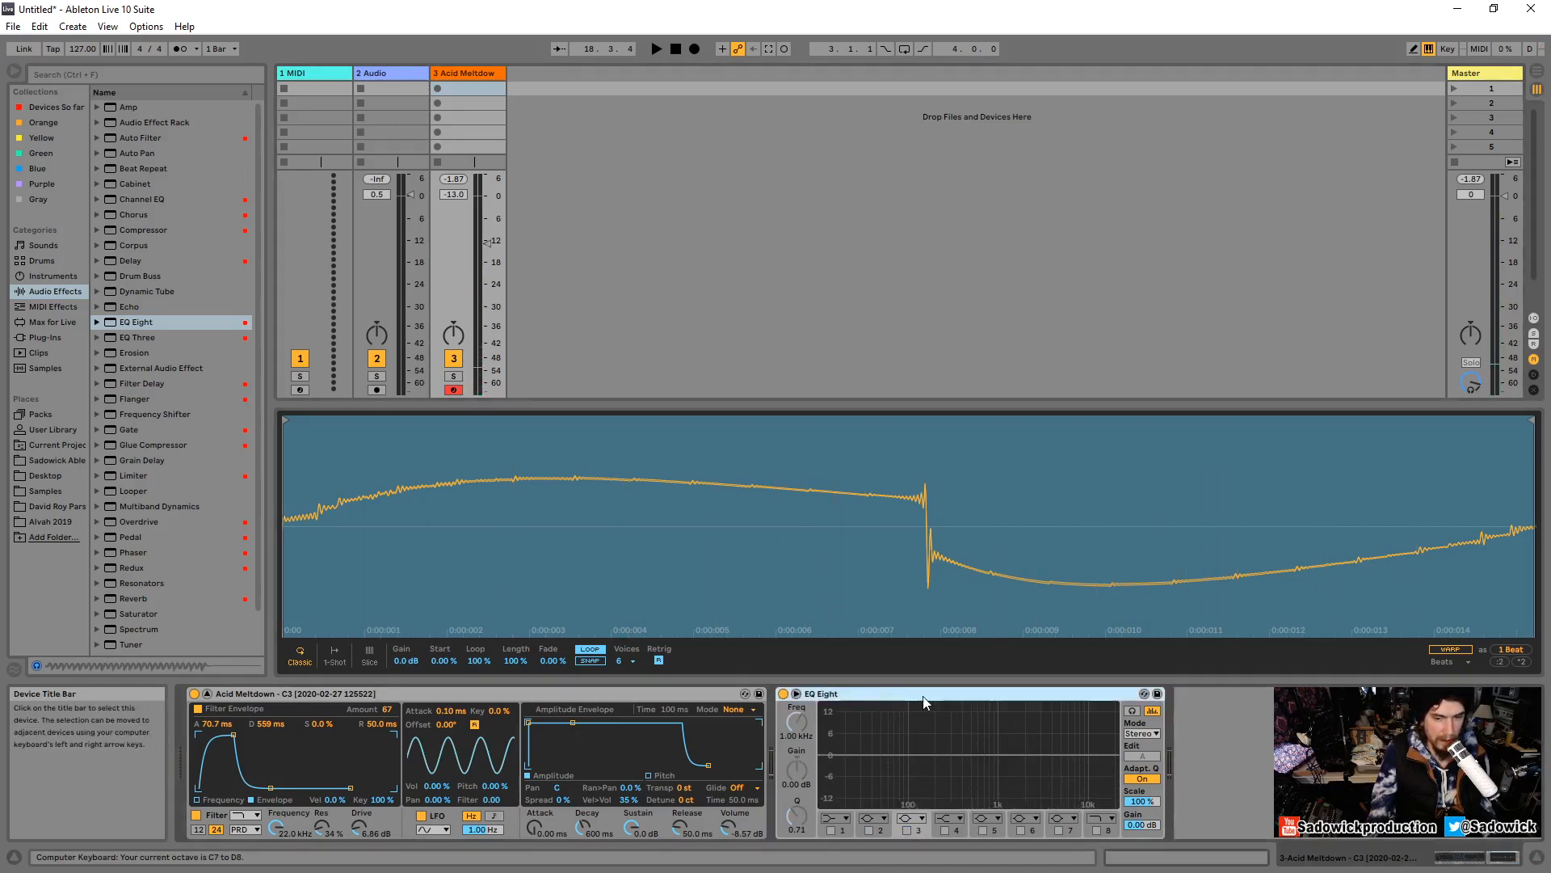
{"action": "key", "text": "z"}
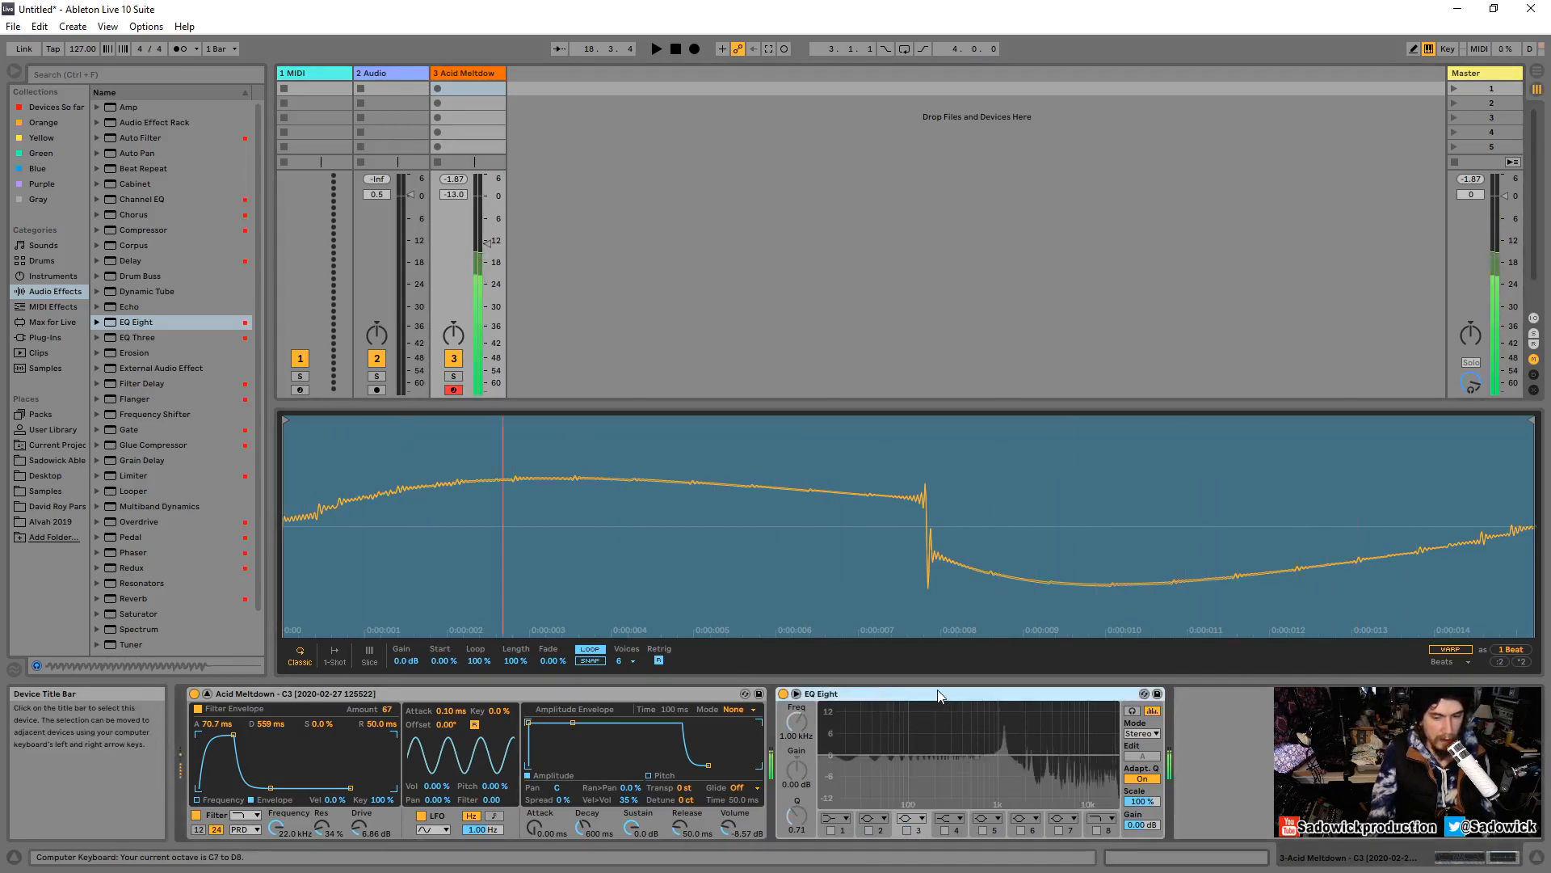
{"action": "key", "text": "z"}
{"action": "key", "text": "z"}
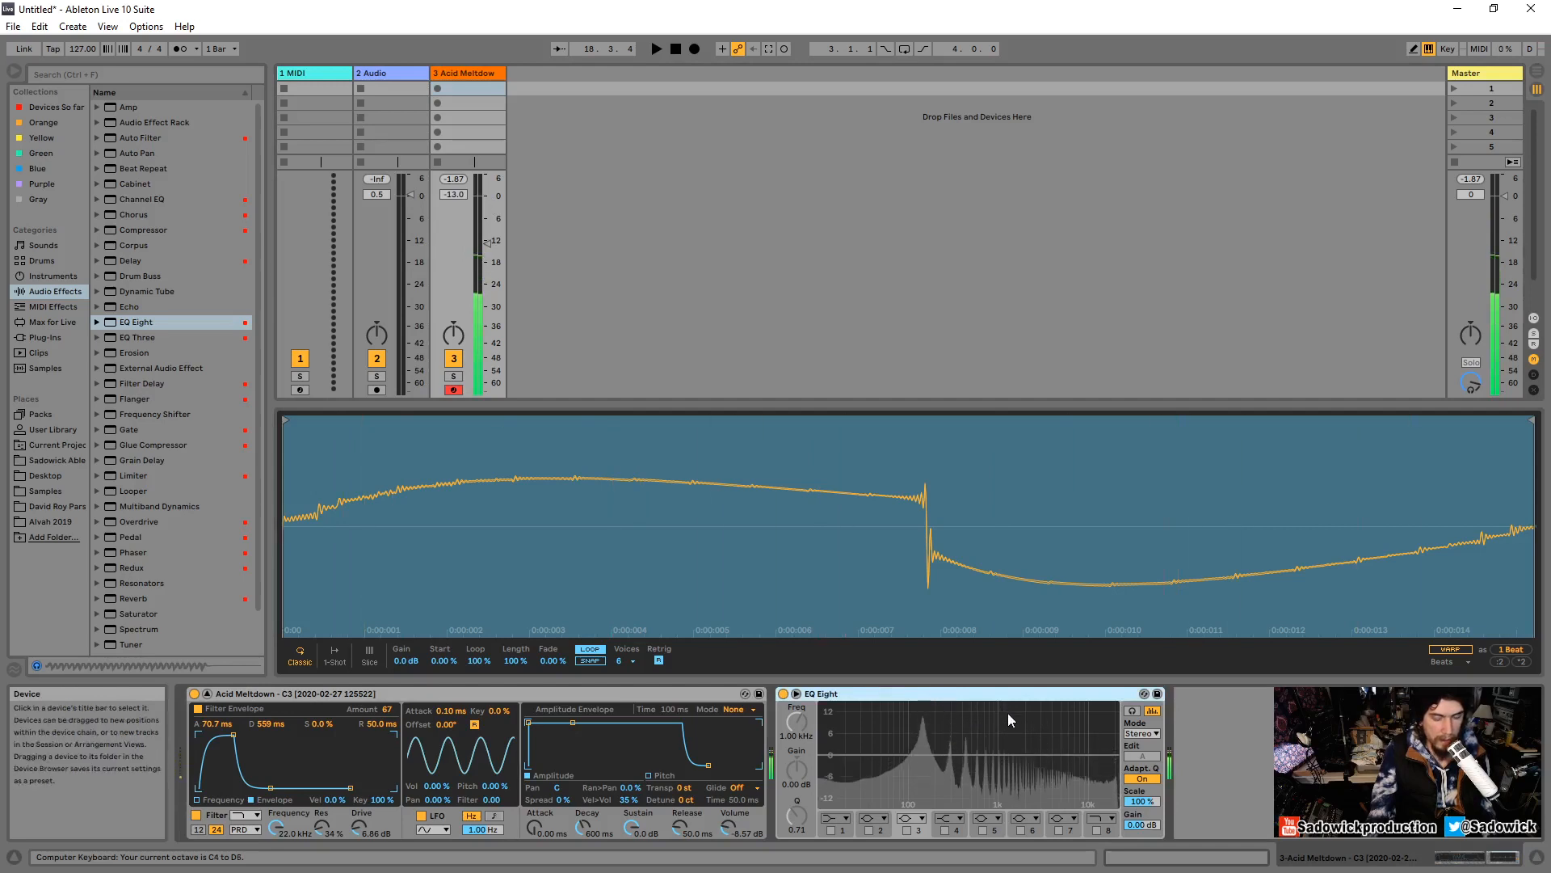
Set Simpler's filter to 694 Hz with 70% resonance and 0% Key, and reset the filter envelope's attack and Amount to 0.
{"action": "left_click_drag", "start_coordinate": [276, 828], "coordinate": [276, 856]}
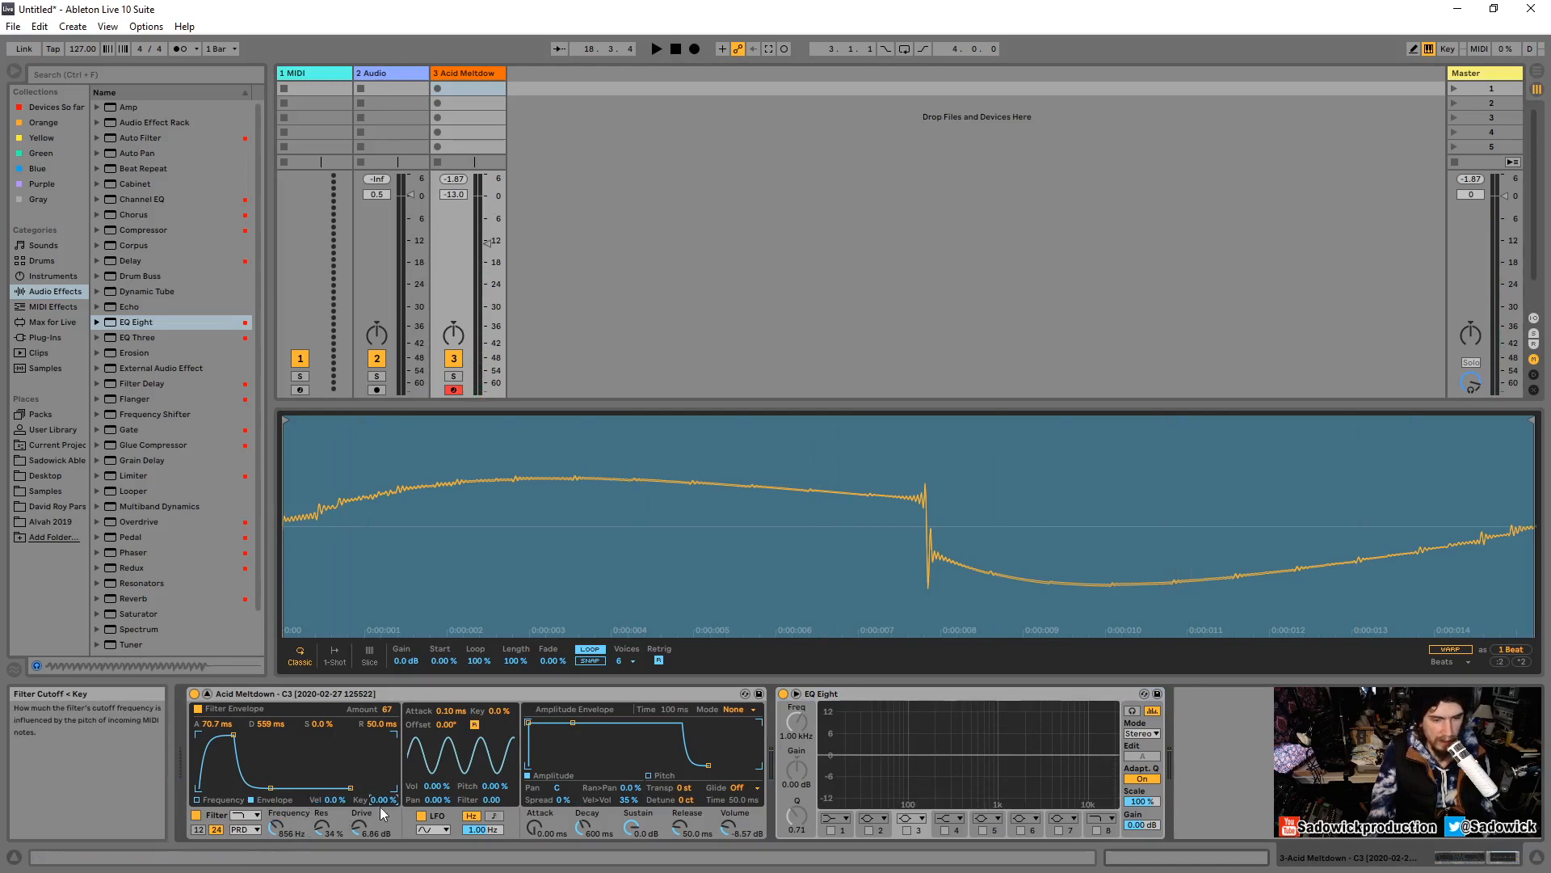
{"action": "key", "text": "d"}
{"action": "left_click_drag", "start_coordinate": [234, 735], "coordinate": [199, 734]}
{"action": "left_click_drag", "start_coordinate": [322, 827], "coordinate": [275, 834]}
{"action": "key", "text": "d"}
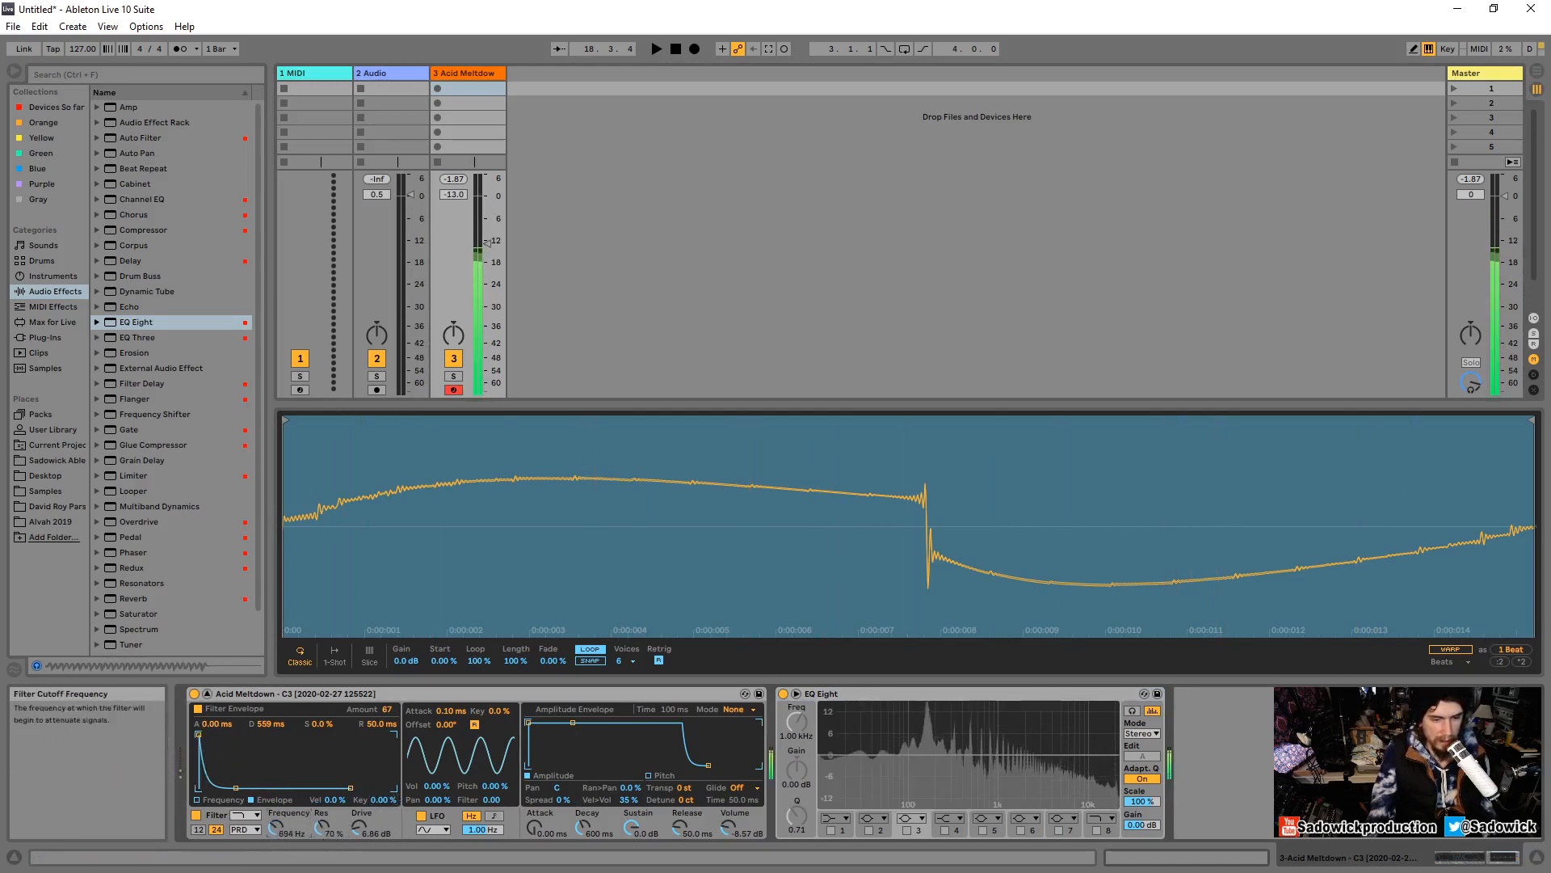
{"action": "left_click_drag", "start_coordinate": [387, 710], "coordinate": [386, 764]}
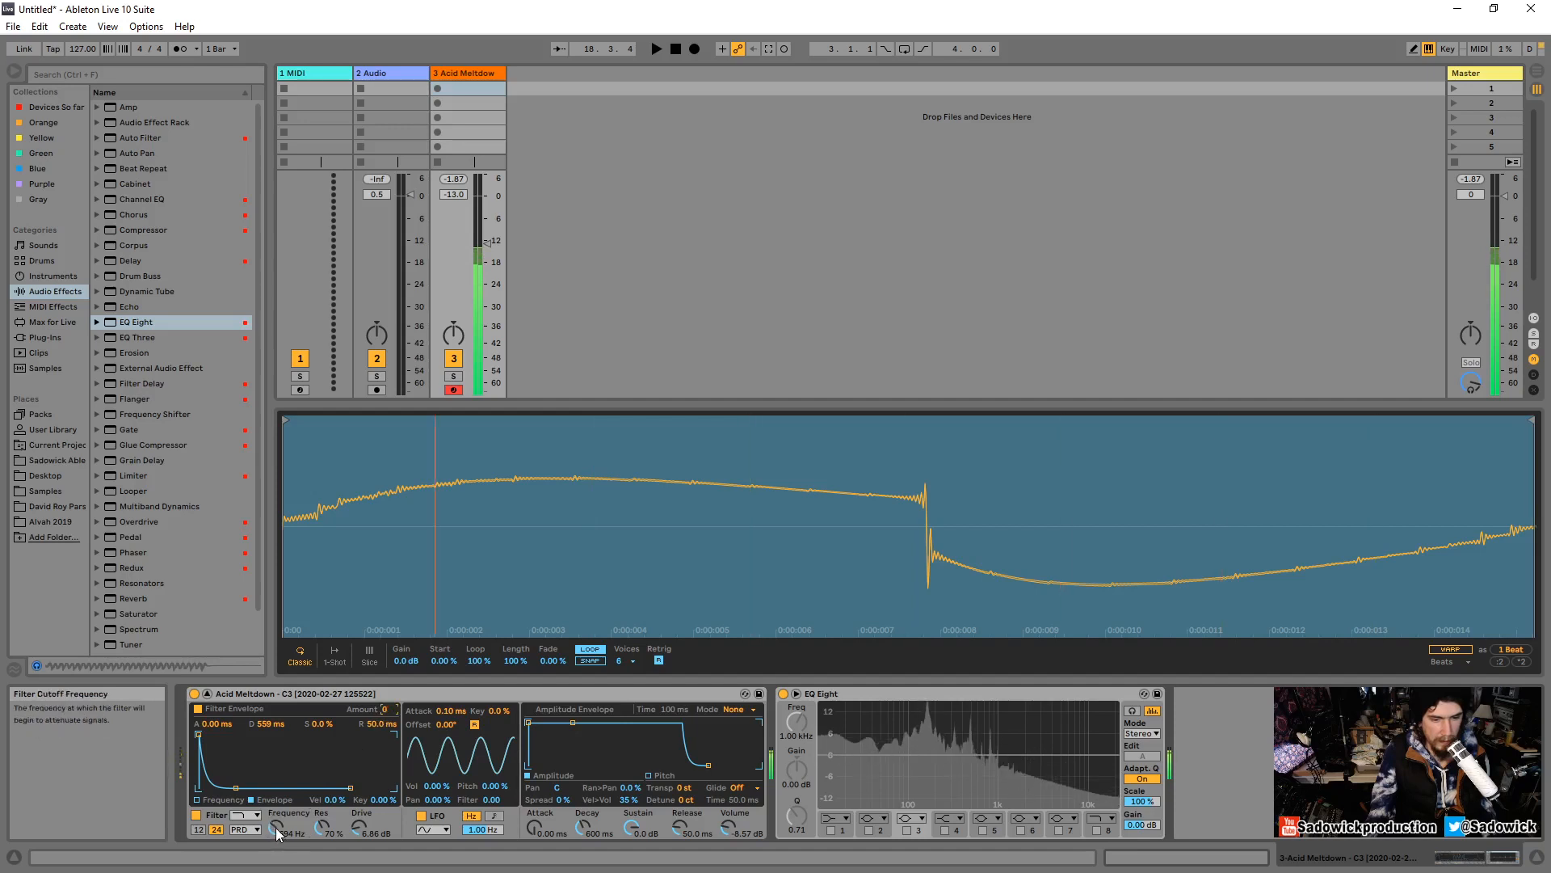
Play notes in different octaves to examine the resonant peak in EQ Eight's spectrum without key tracking.
{"action": "key", "text": "x"}
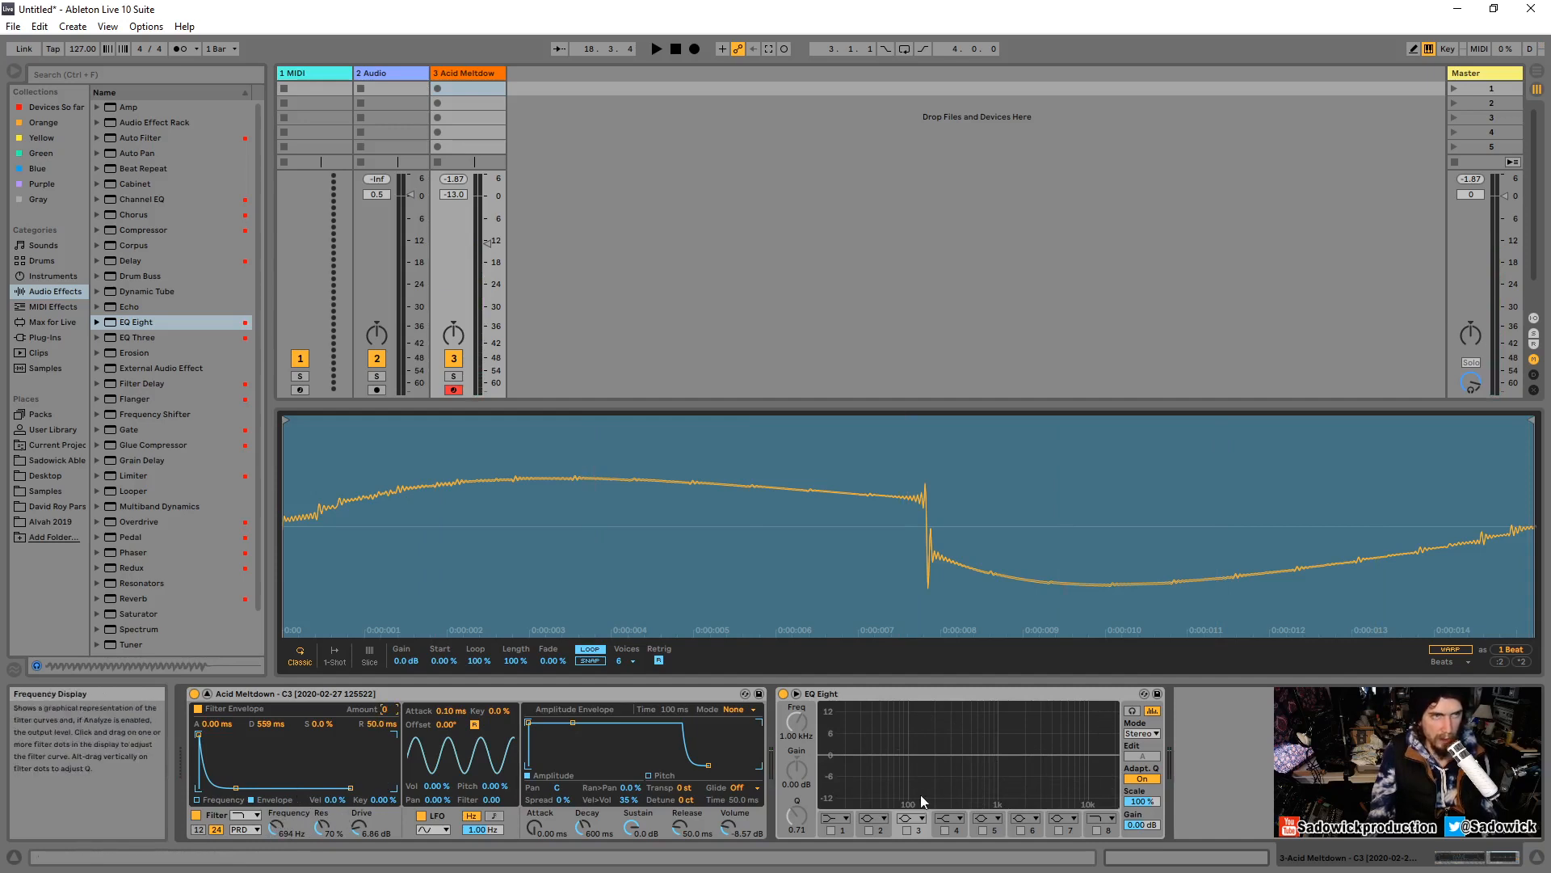
{"action": "key", "text": "a"}
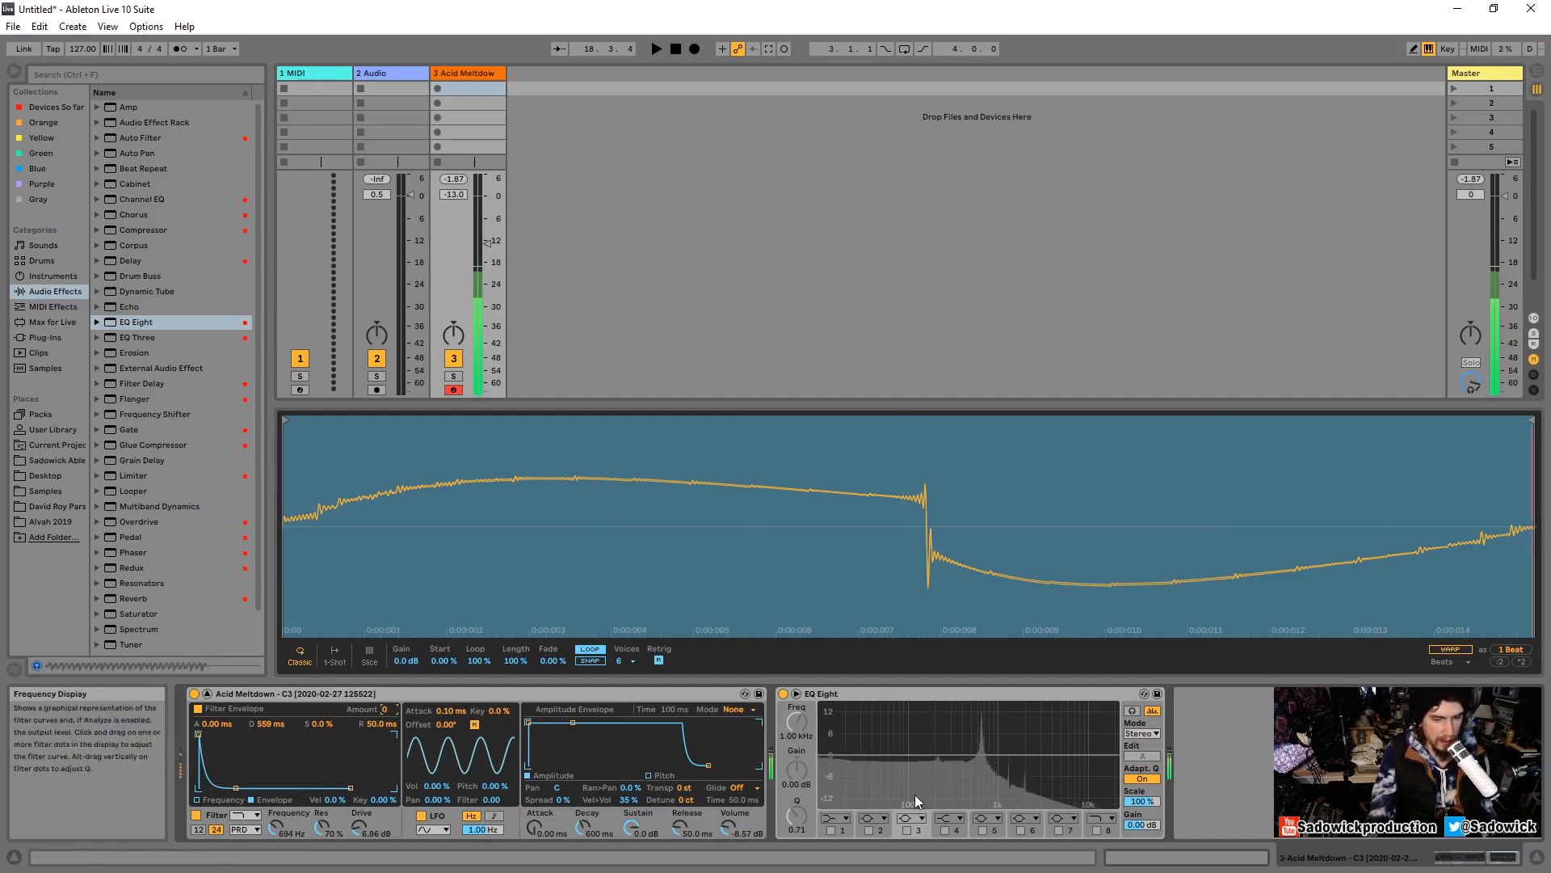
{"action": "key", "text": "x"}
{"action": "key", "text": "x"}
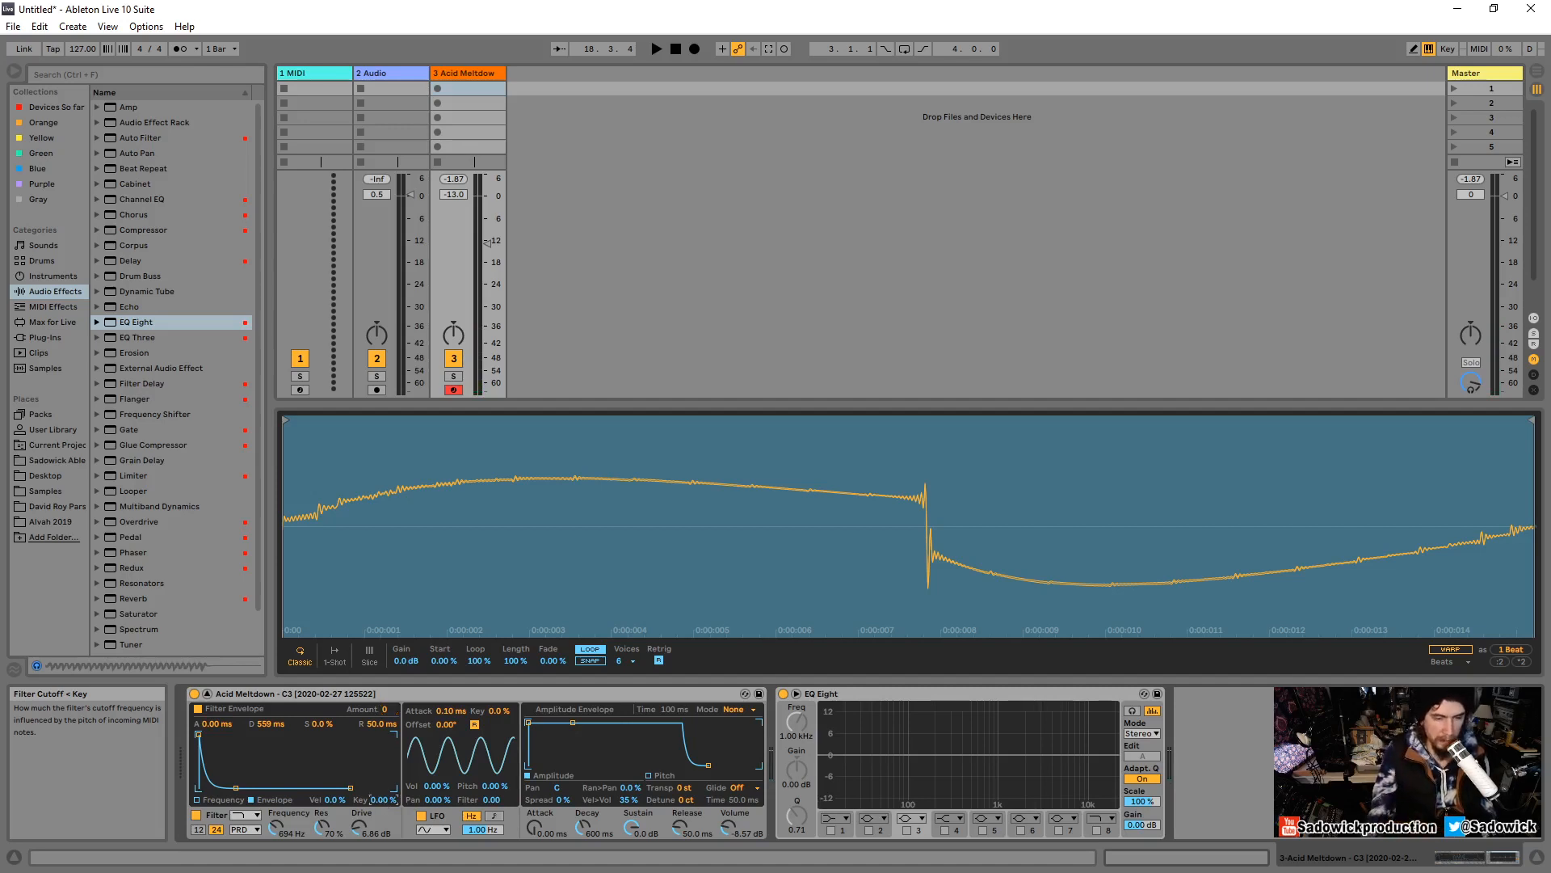
Set the filter's Key tracking to 100%, and play notes across octaves to compare how the cutoff follows the pitch.
{"action": "left_click_drag", "start_coordinate": [380, 798], "coordinate": [380, 727]}
{"action": "key", "text": "d"}
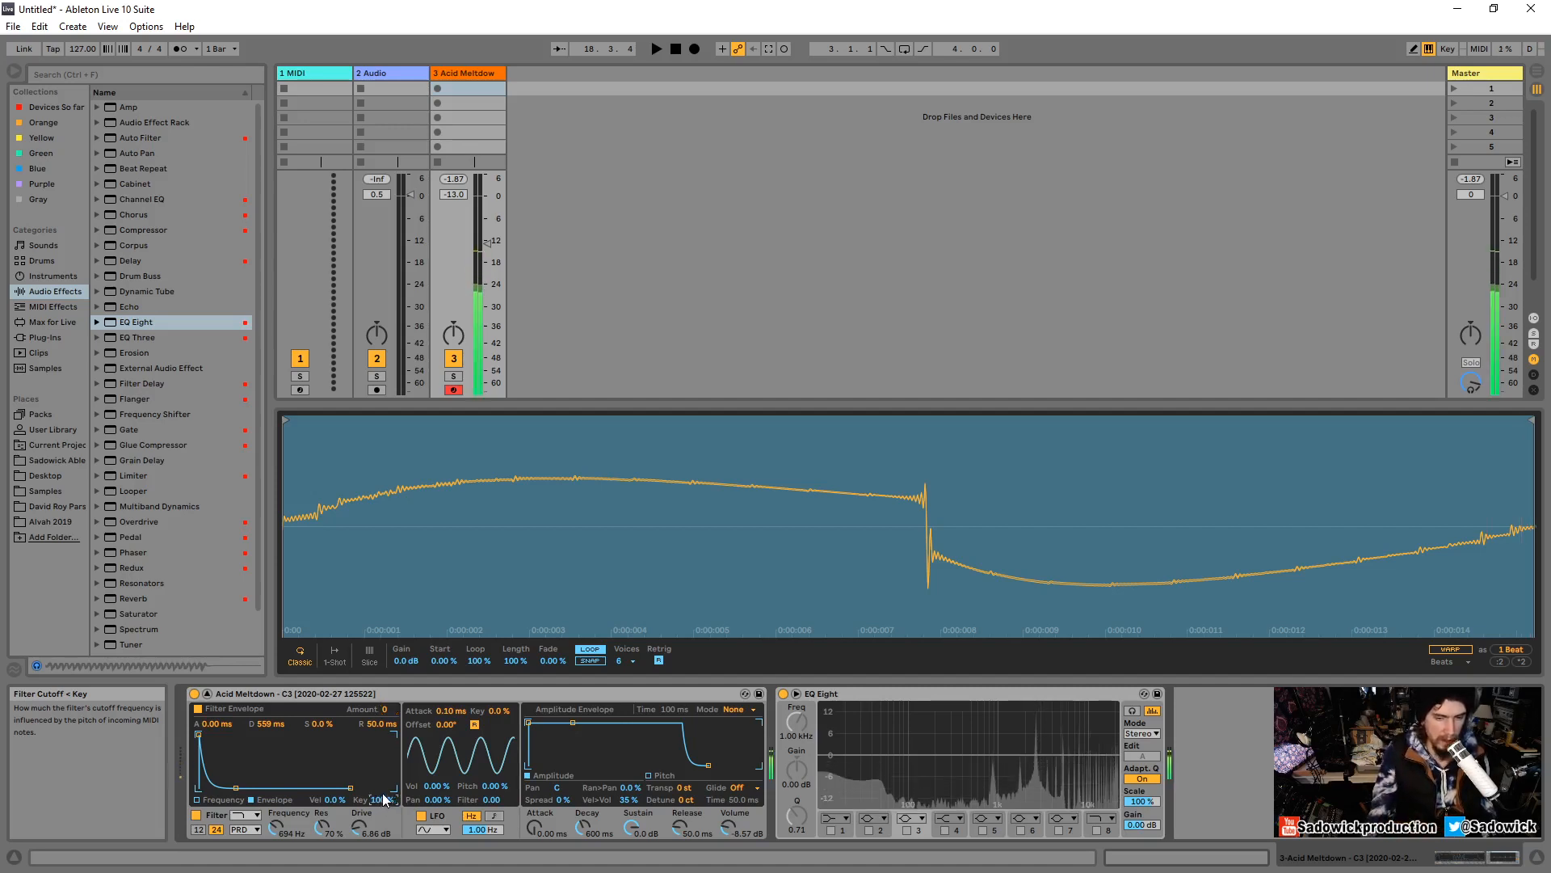
{"action": "key", "text": "z"}
{"action": "key", "text": "d"}
{"action": "key", "text": "z"}
{"action": "key", "text": "d"}
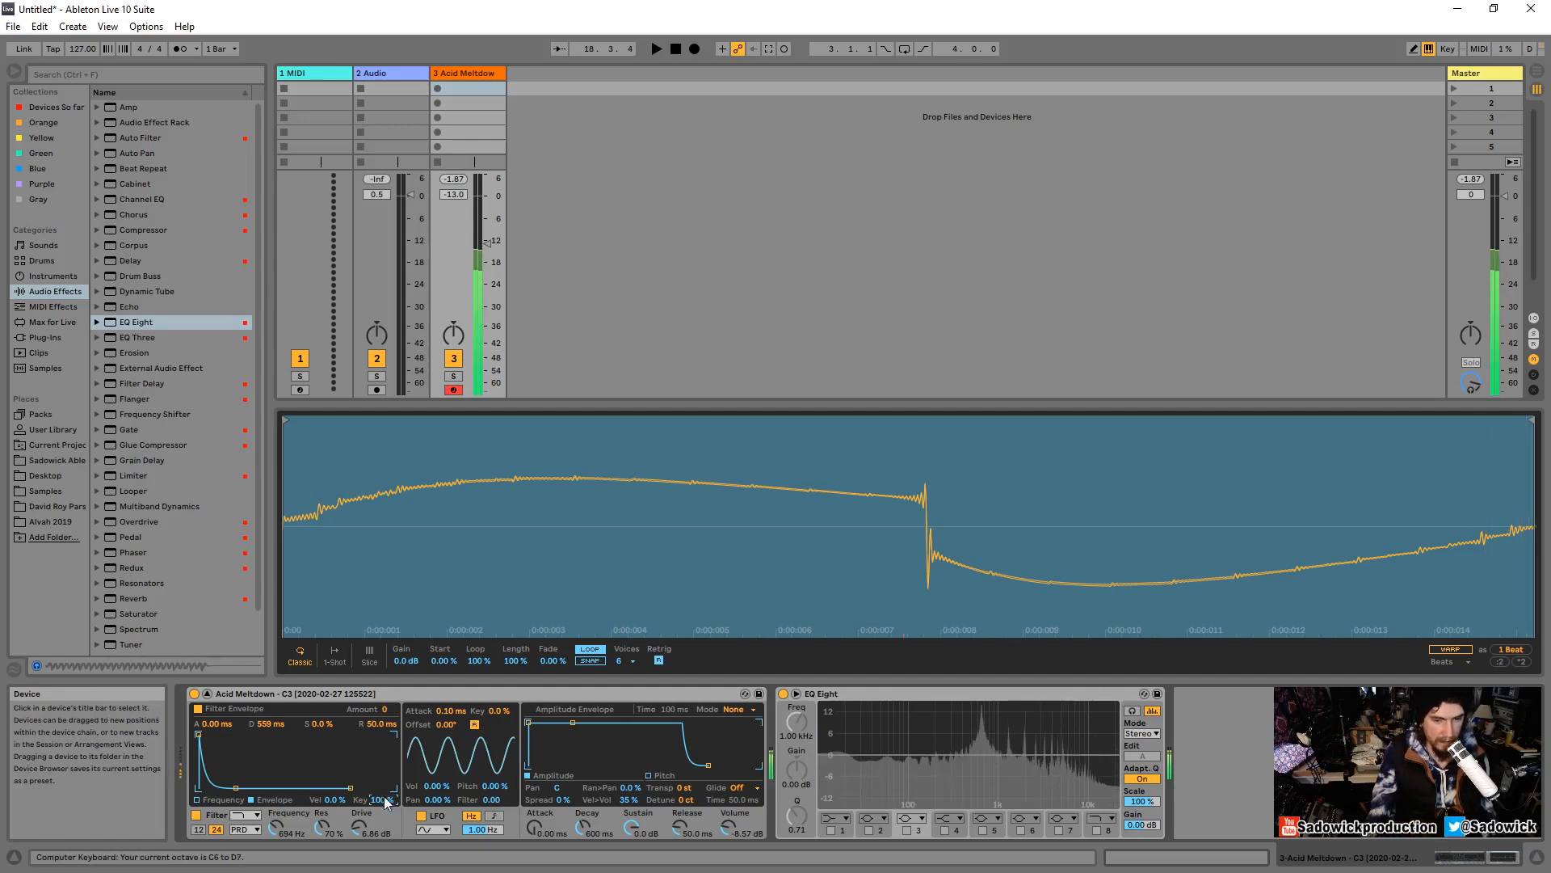
{"action": "left_click_drag", "start_coordinate": [383, 799], "coordinate": [385, 727]}
{"action": "key", "text": "z"}
{"action": "key", "text": "z"}
{"action": "key", "text": "z"}
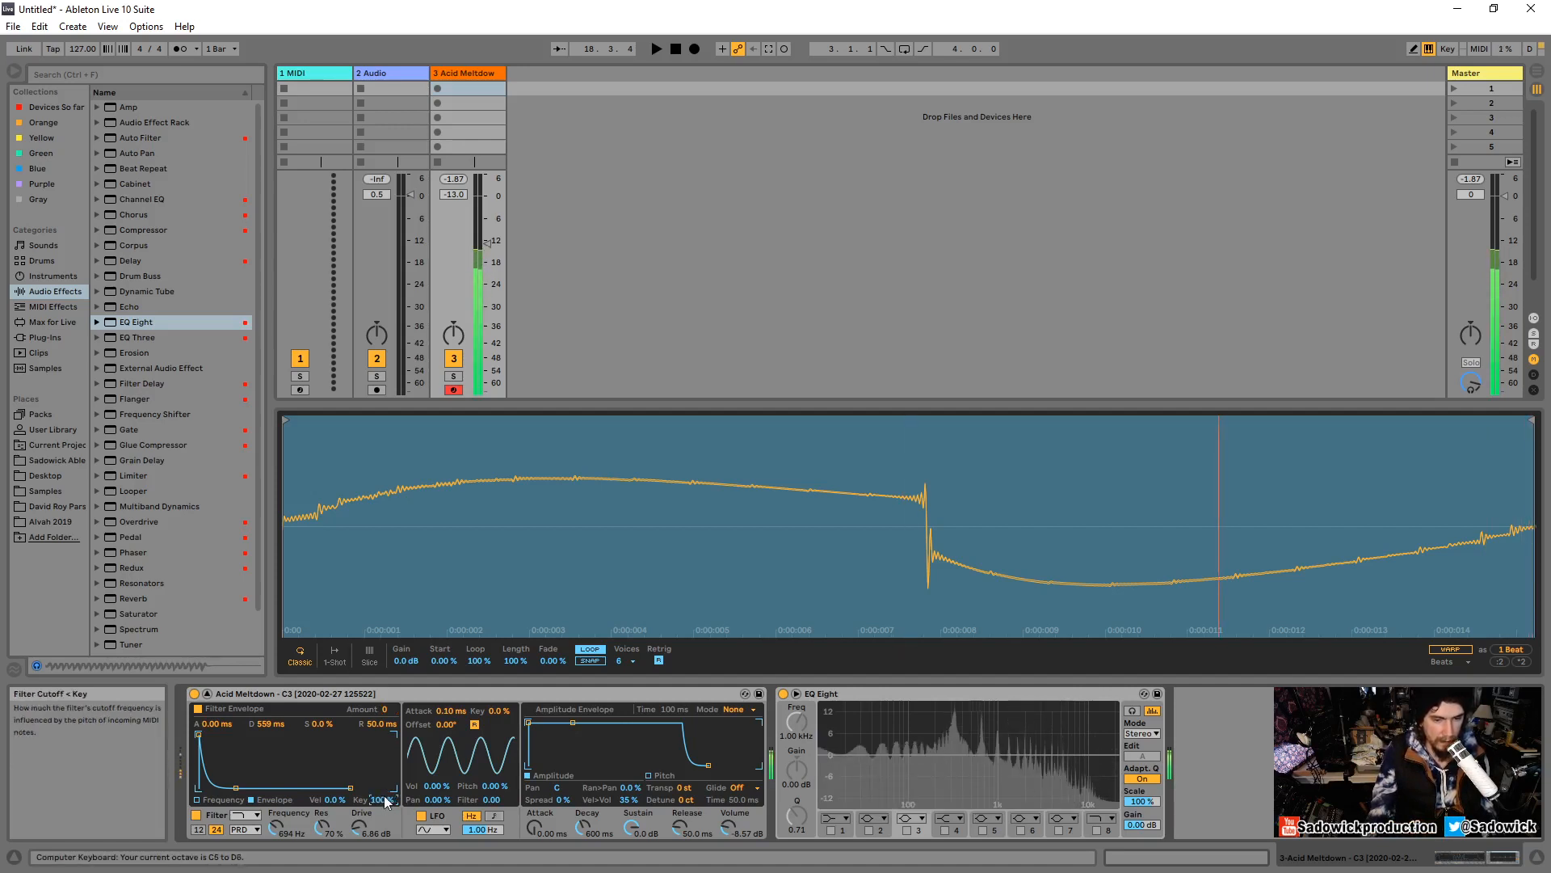
Play a note, set the filter's velocity modulation to 32%, and raise the filter frequency to 1.37 kHz.
{"action": "key", "text": "d"}
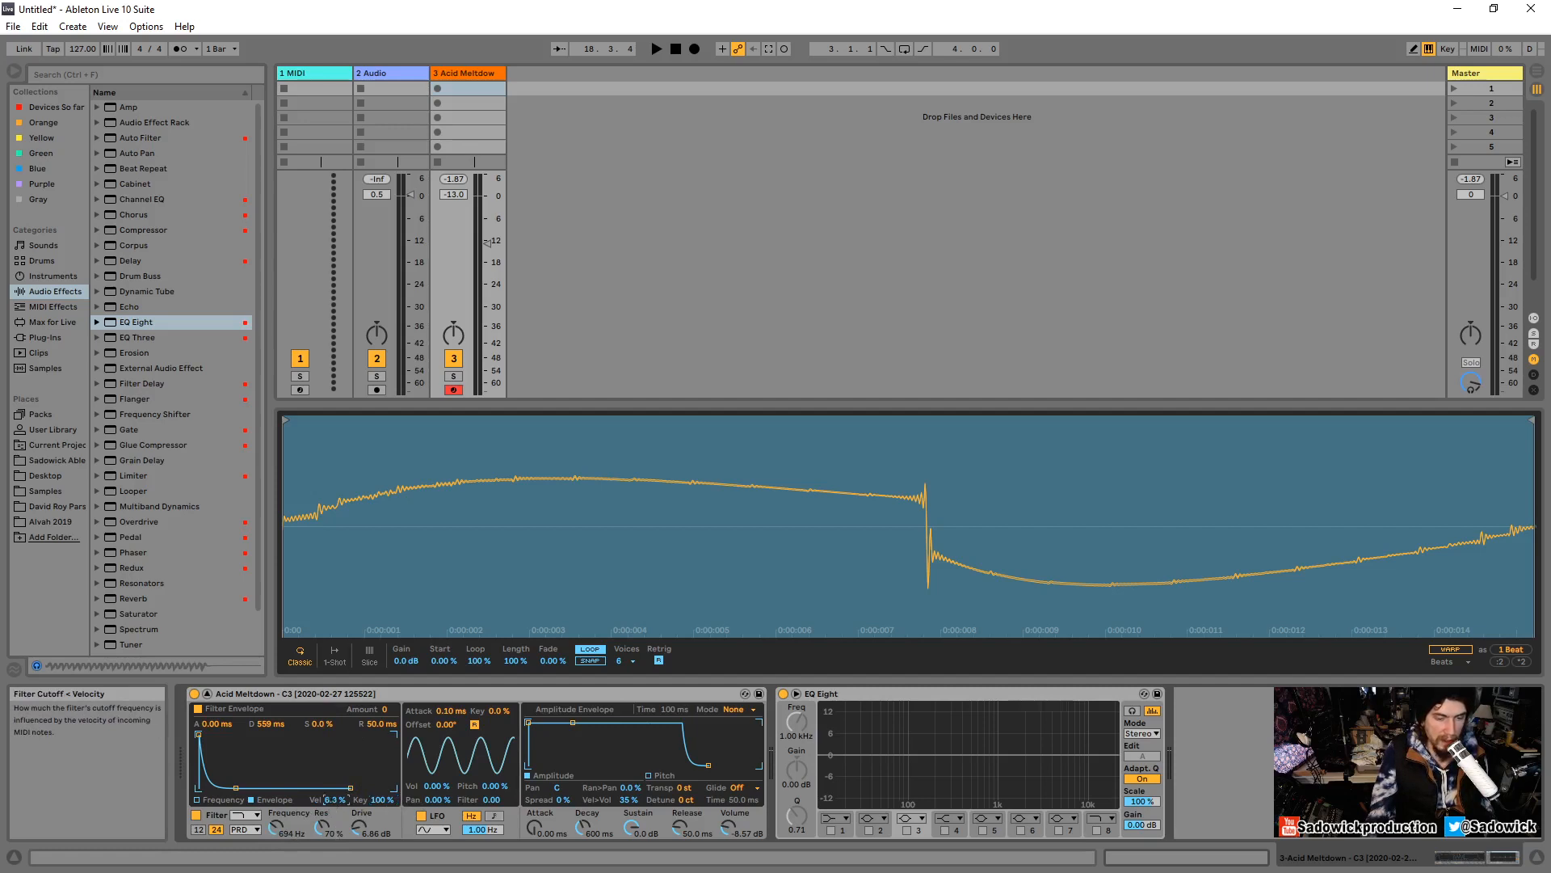
{"action": "left_click_drag", "start_coordinate": [331, 801], "coordinate": [332, 768]}
Create a MIDI clip in the Acid Meltdown track's first slot, fill its bar with sixteenth-note C3 notes, and launch it.
{"action": "double_click", "coordinate": [472, 87]}
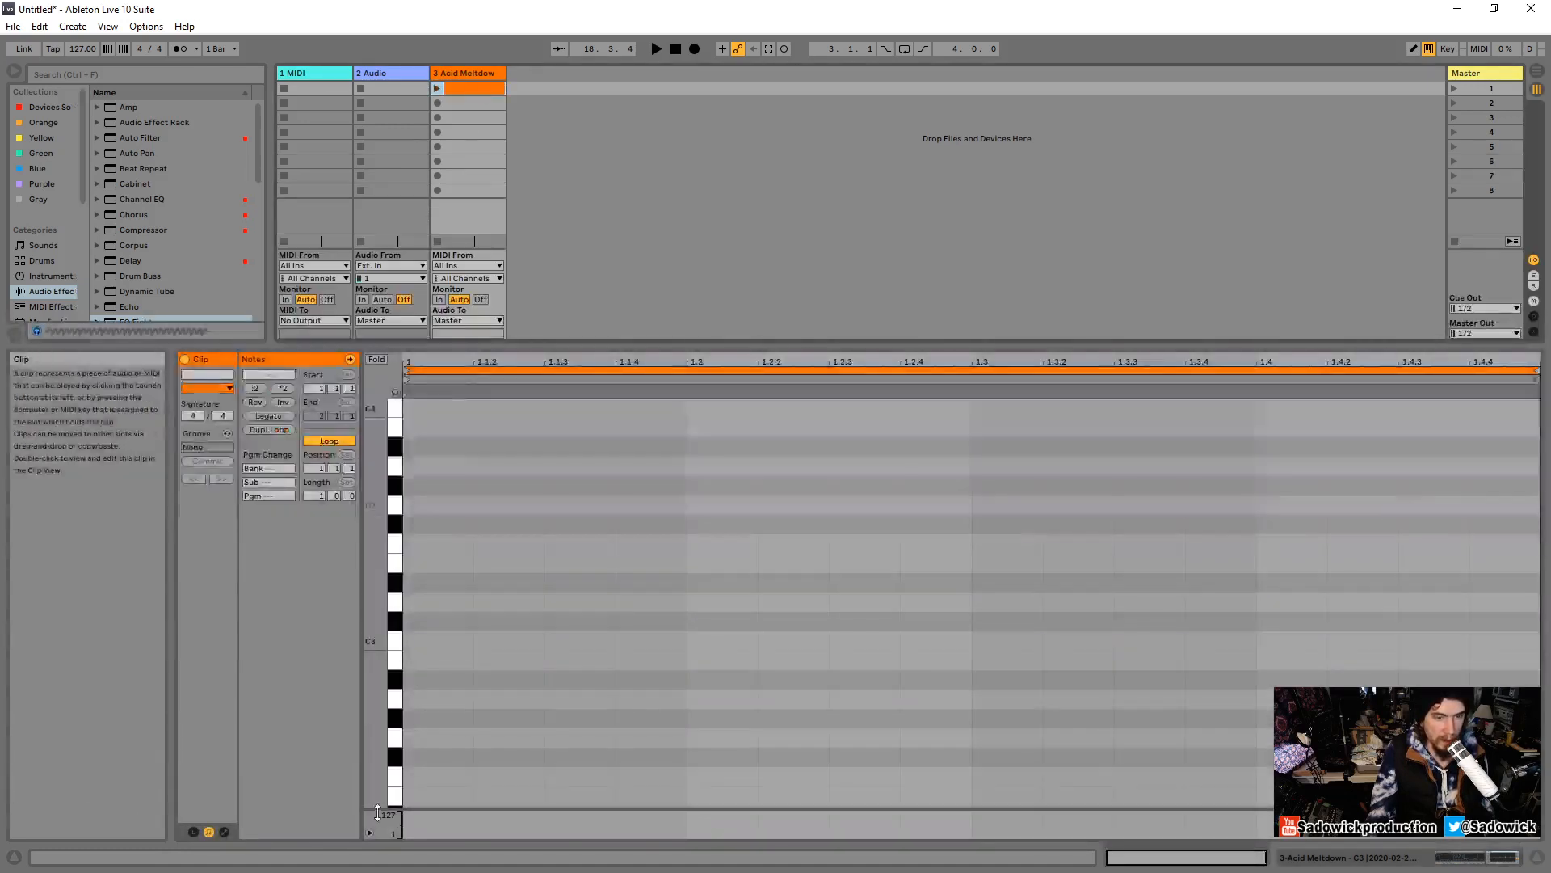
{"action": "double_click", "coordinate": [419, 638]}
{"action": "key", "text": "ctrl+d"}
{"action": "key", "text": "ctrl+d"}
{"action": "key", "text": "ctrl+d"}
{"action": "key", "text": "ctrl+d"}
{"action": "key", "text": "ctrl+d"}
{"action": "key", "text": "ctrl+d"}
{"action": "key", "text": "ctrl+d"}
{"action": "key", "text": "ctrl+d"}
{"action": "key", "text": "ctrl+d"}
{"action": "key", "text": "ctrl+d"}
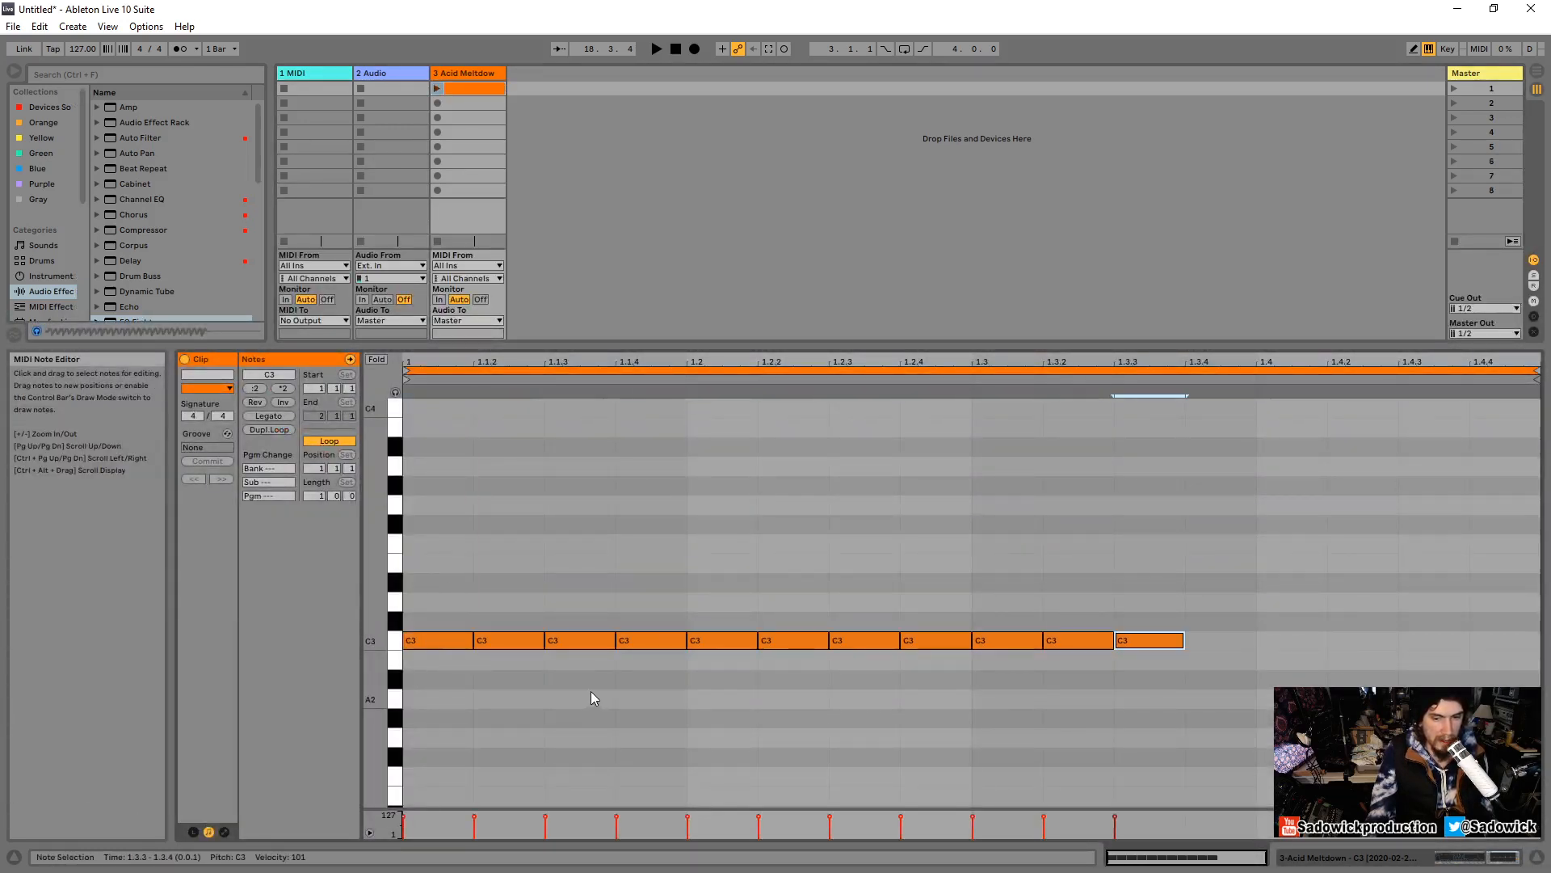
{"action": "key", "text": "ctrl+d"}
{"action": "key", "text": "ctrl+d"}
{"action": "key", "text": "ctrl+d"}
{"action": "key", "text": "ctrl+d"}
{"action": "key", "text": "ctrl+d"}
{"action": "key", "text": "Return"}
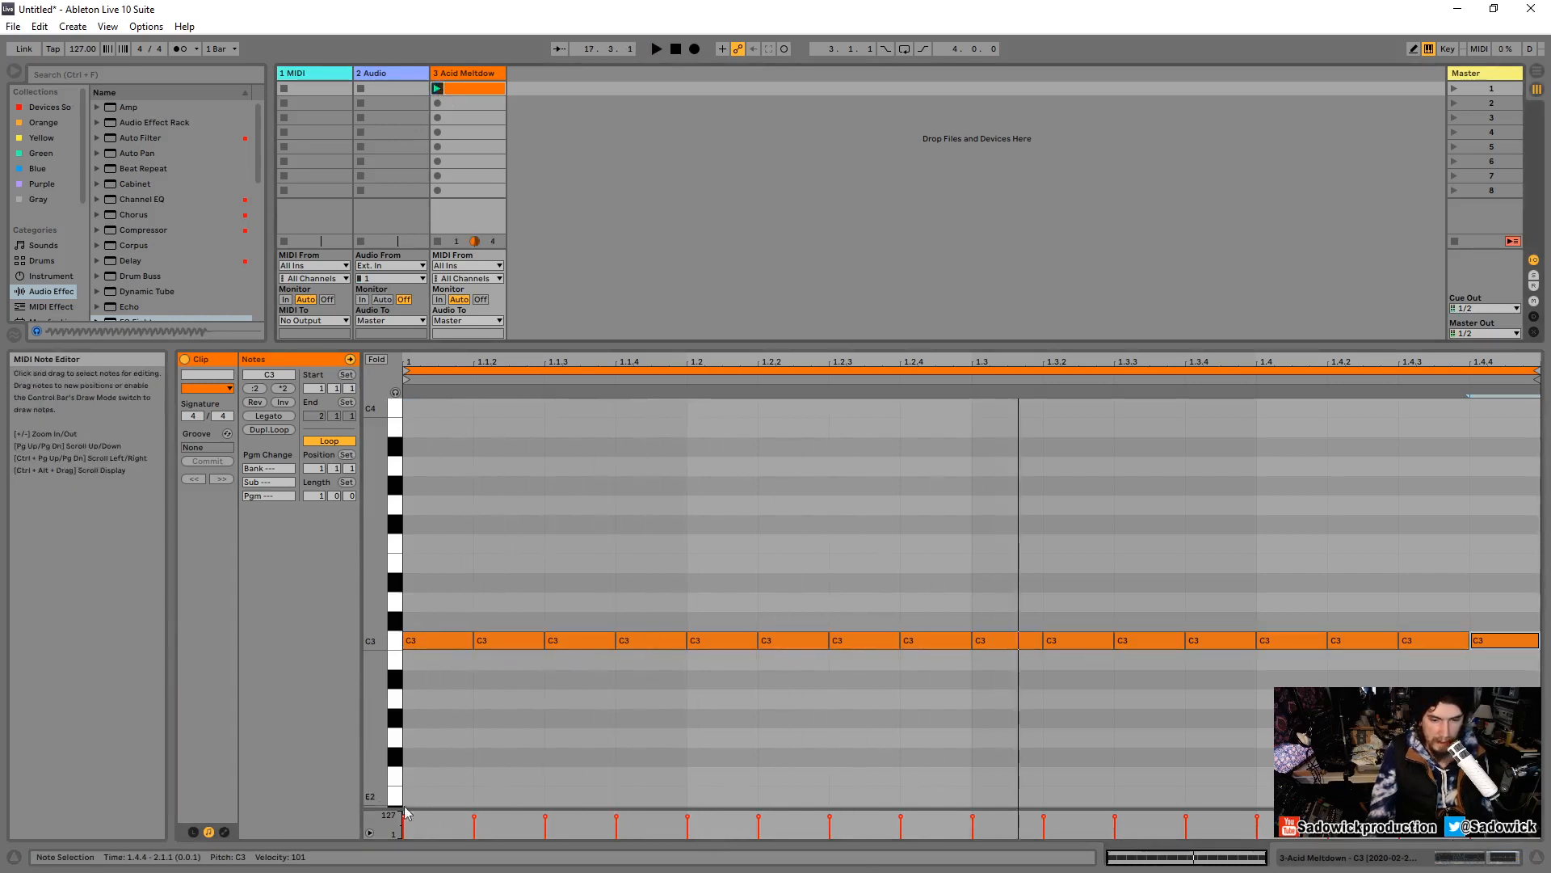
Enlarge the clip's velocity editor, and lower the second C3 note's velocity to 51 and the fourth's to about 70.
{"action": "left_click_drag", "start_coordinate": [394, 811], "coordinate": [394, 659]}
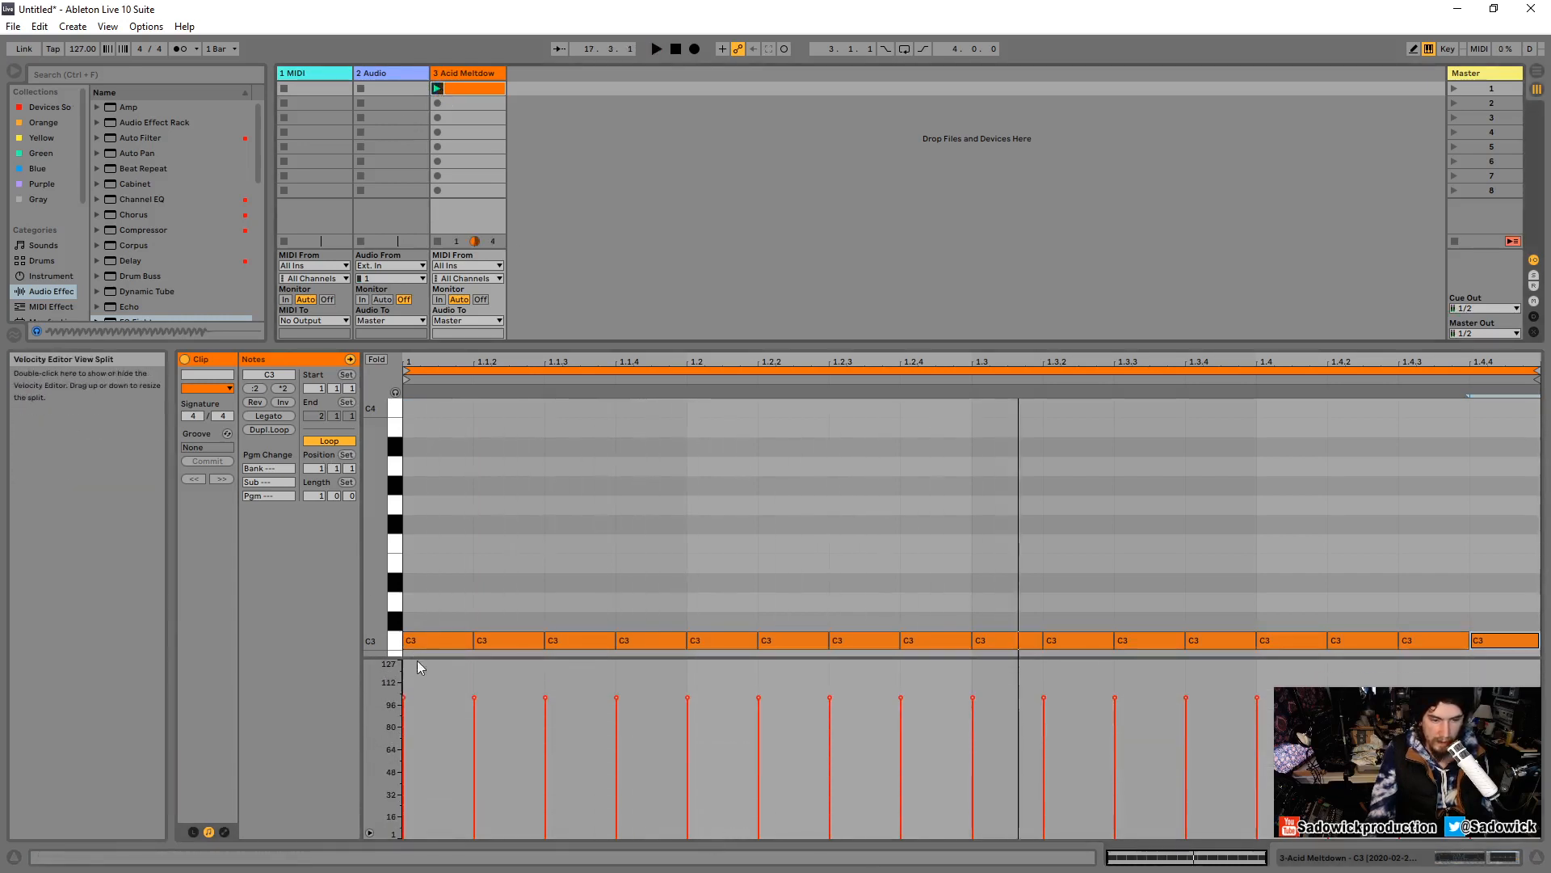
{"action": "left_click", "coordinate": [404, 704]}
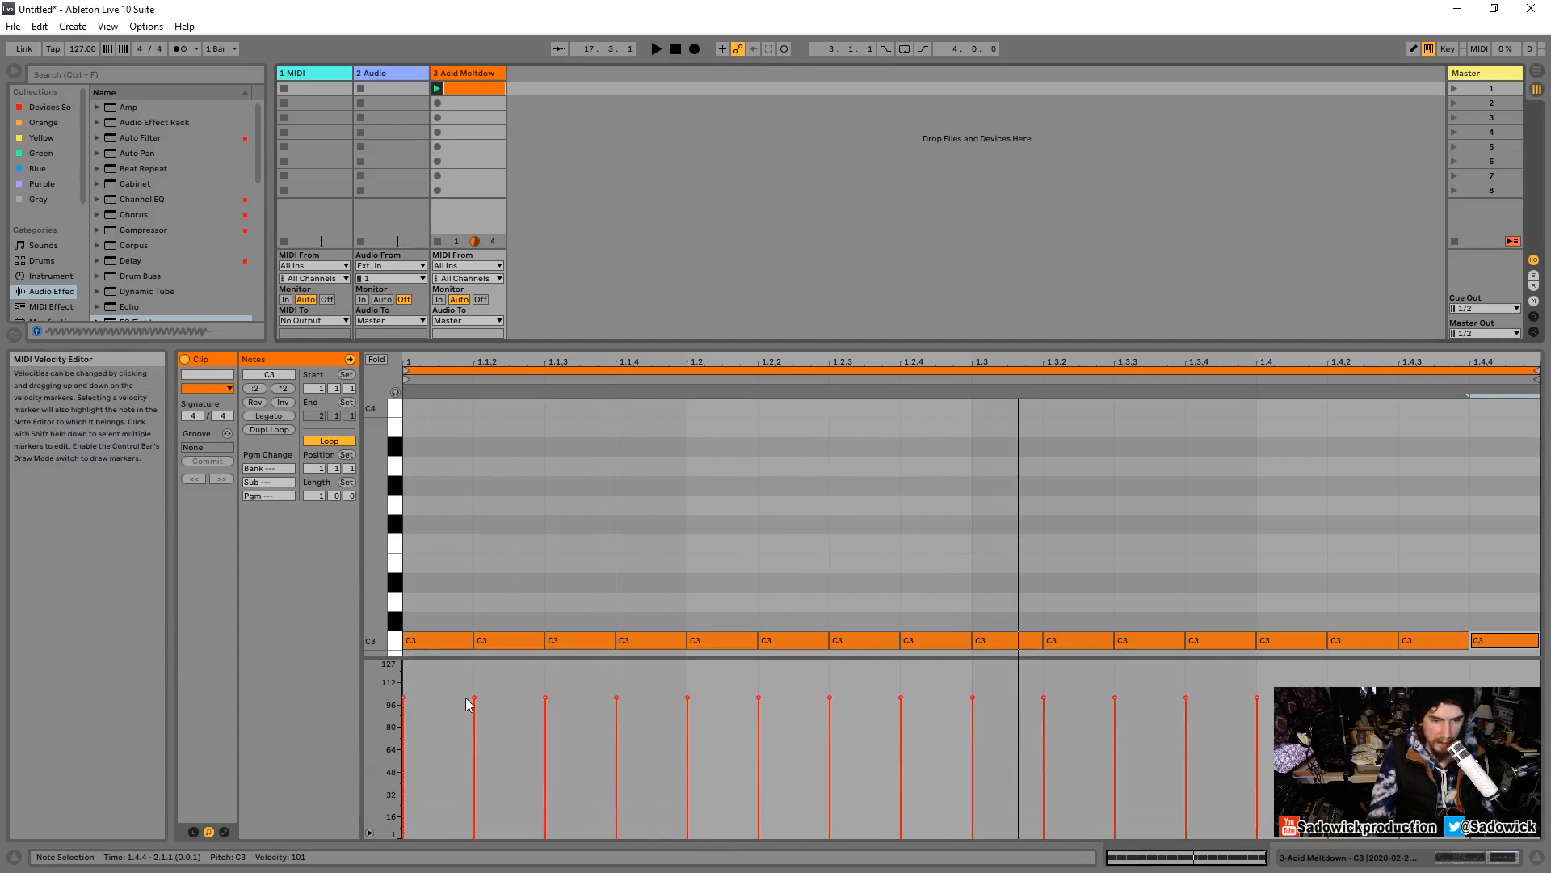
{"action": "left_click_drag", "start_coordinate": [476, 703], "coordinate": [475, 766]}
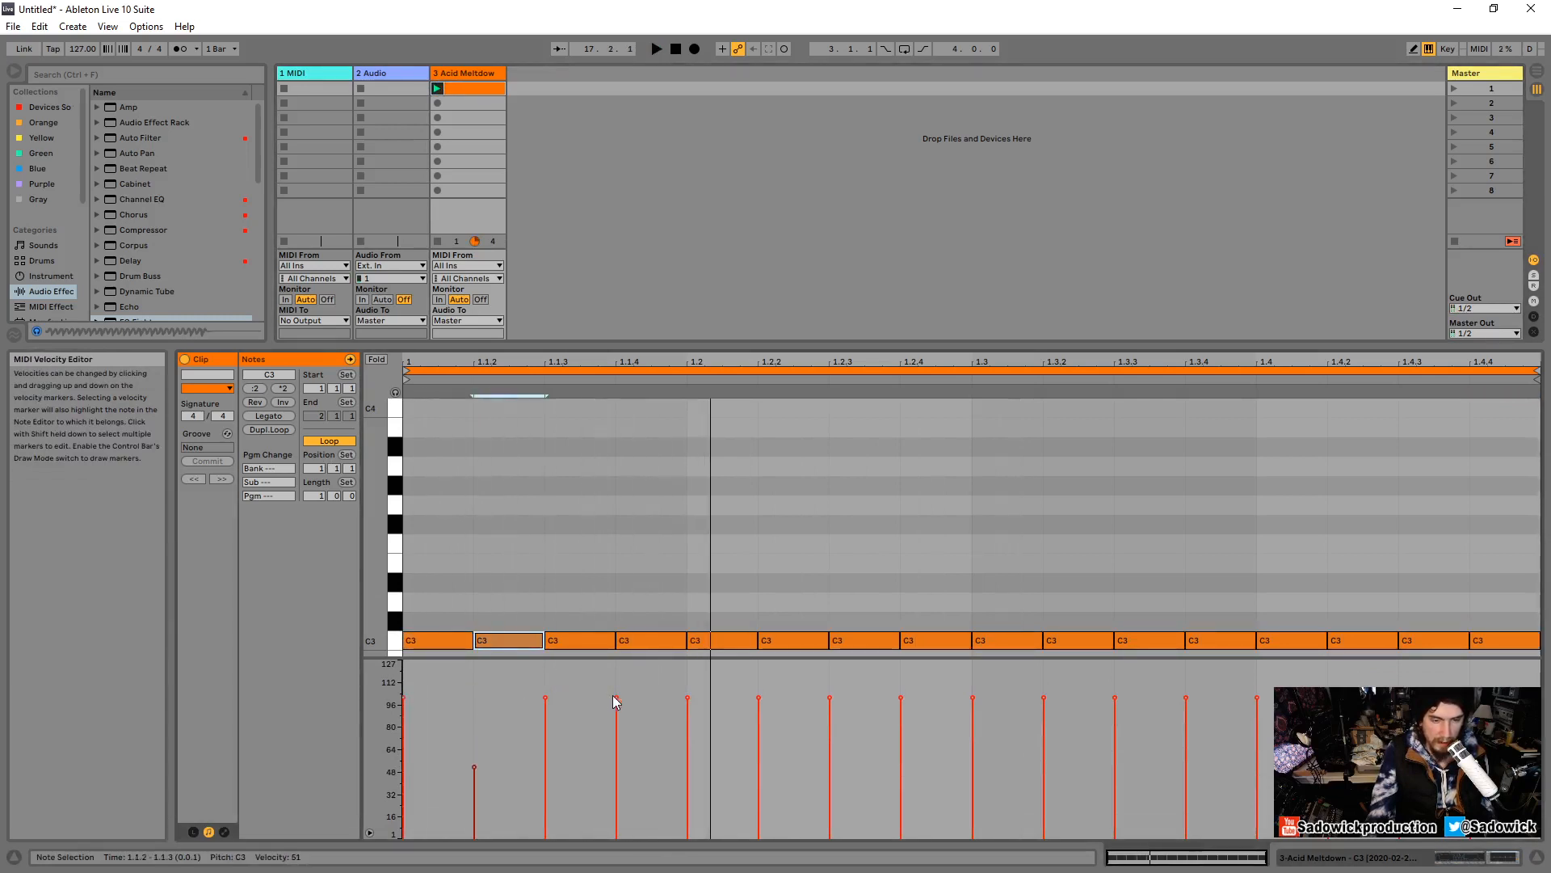
{"action": "left_click_drag", "start_coordinate": [616, 700], "coordinate": [616, 740]}
{"action": "left_click_drag", "start_coordinate": [759, 700], "coordinate": [760, 744]}
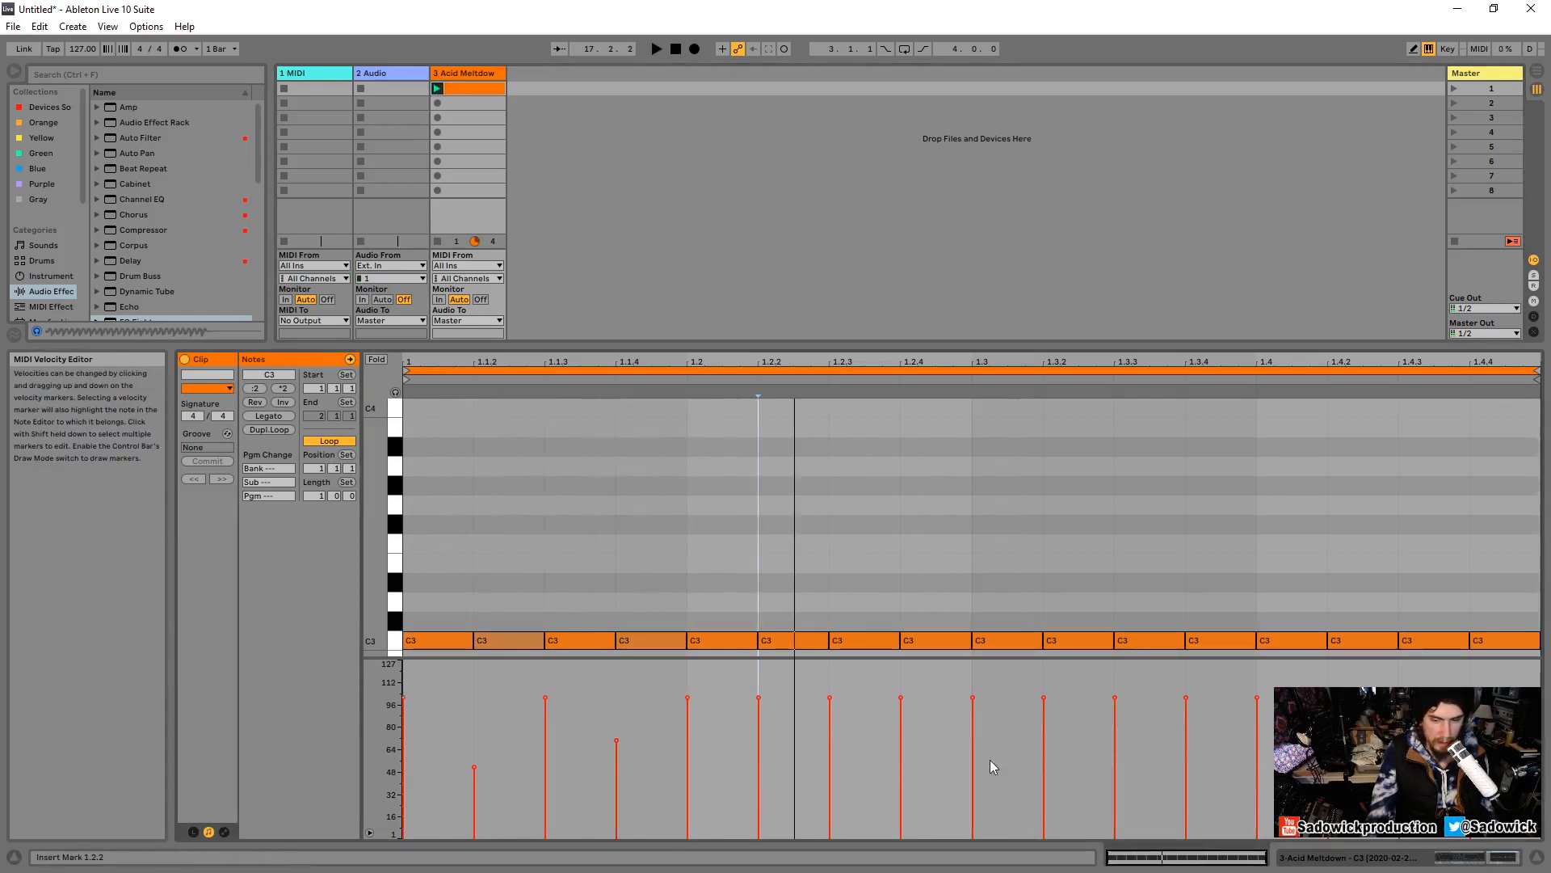
Collapse Simpler's enlarged view, raise the track volume to -3.7 dB, and play the clip to compare the different note velocities.
{"action": "key", "text": "shift+Tab"}
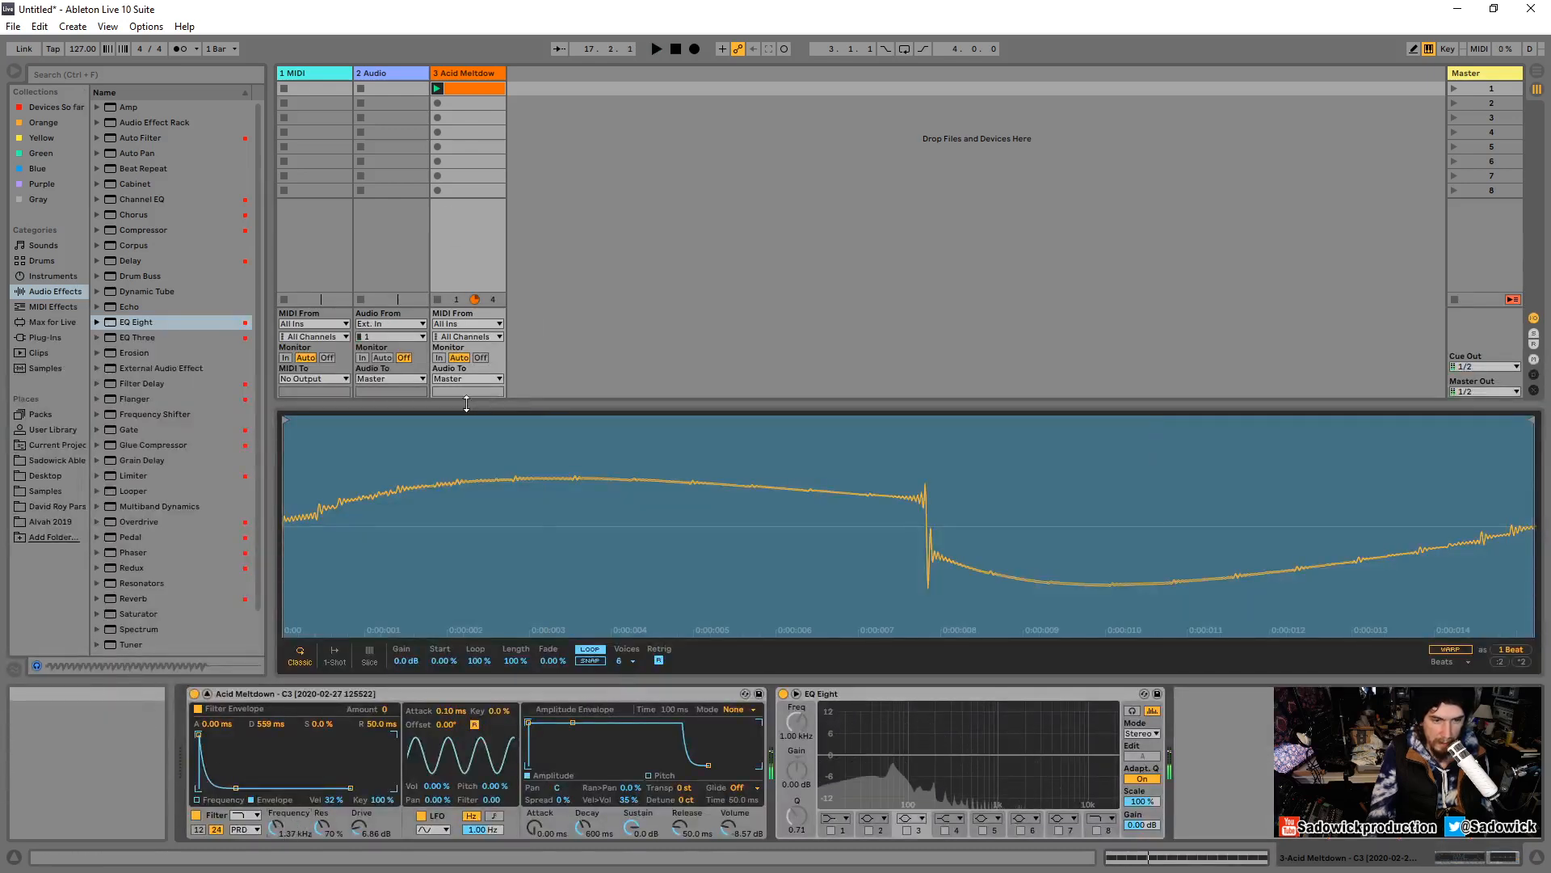
{"action": "left_click", "coordinate": [212, 696]}
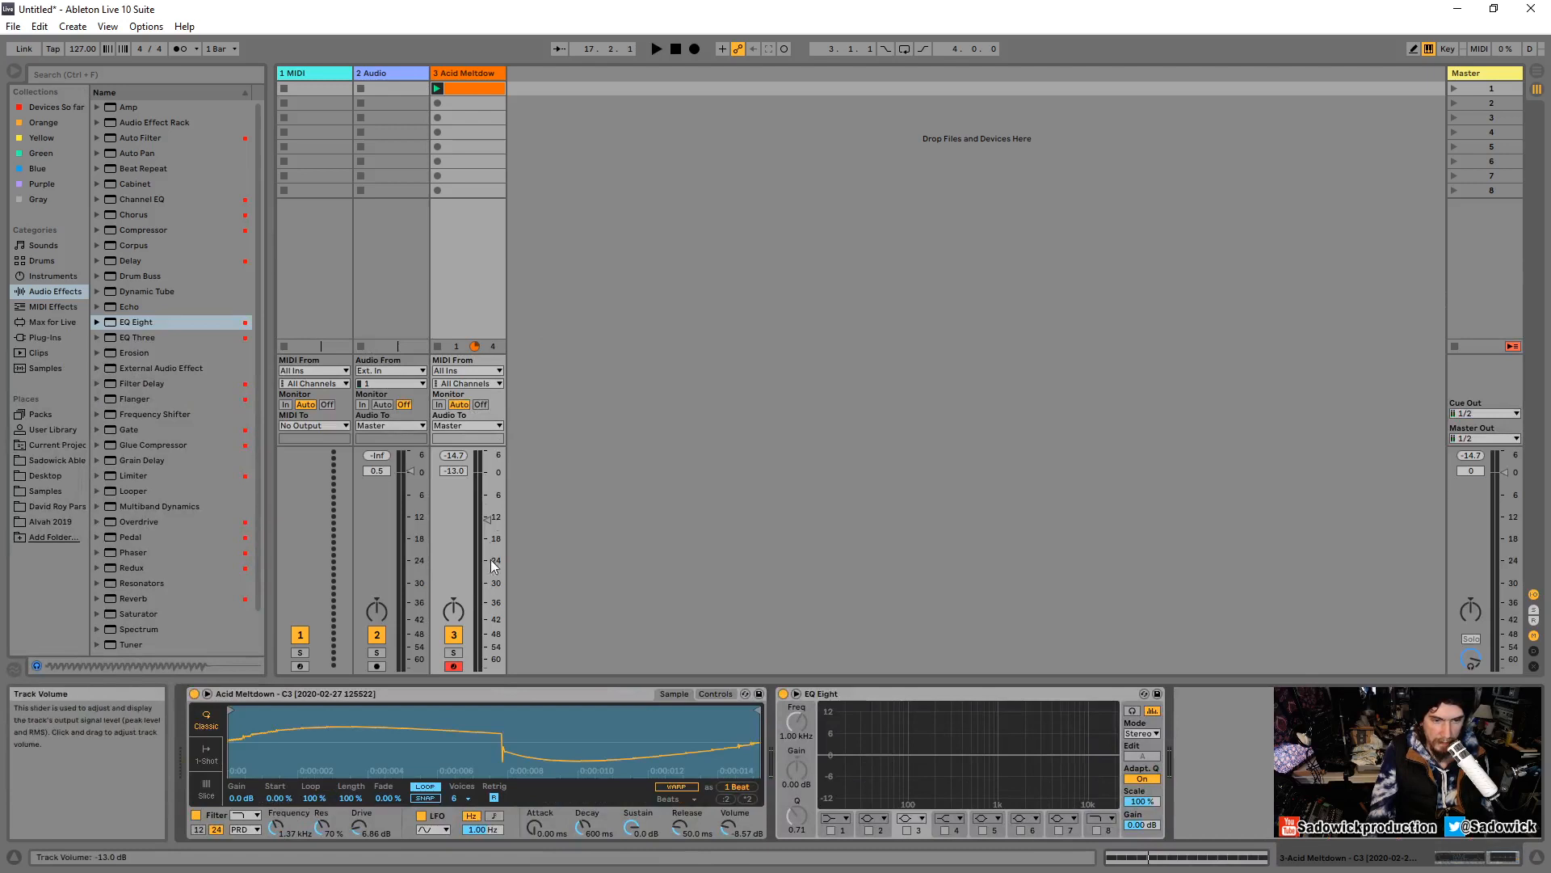
{"action": "left_click_drag", "start_coordinate": [454, 471], "coordinate": [454, 452]}
{"action": "key", "text": "space"}
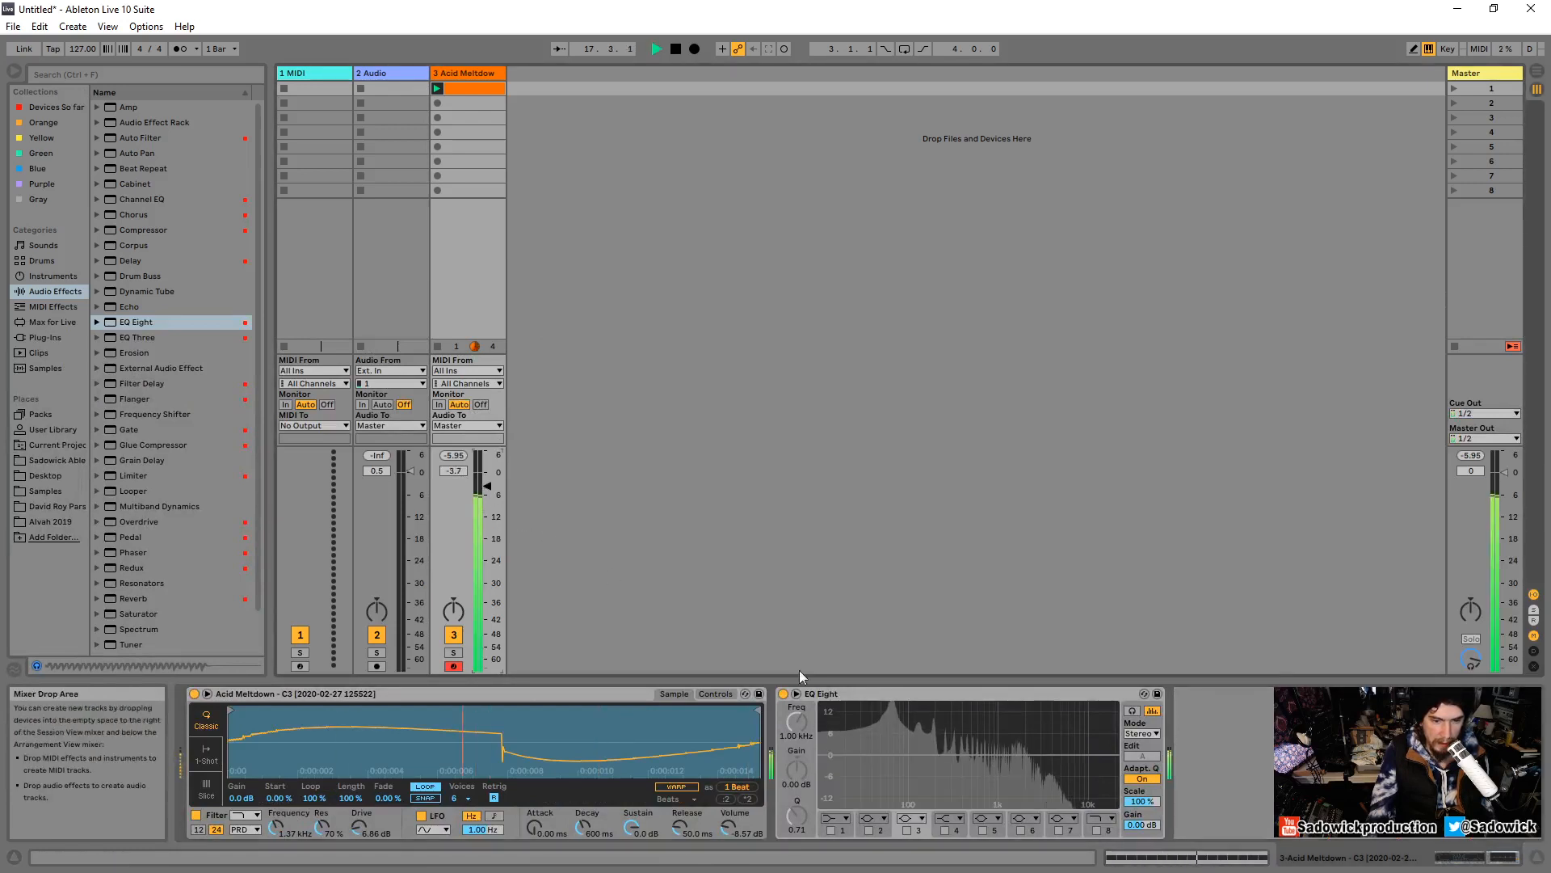
{"action": "double_click", "coordinate": [460, 86]}
{"action": "left_click", "coordinate": [758, 488]}
{"action": "key", "text": "space"}
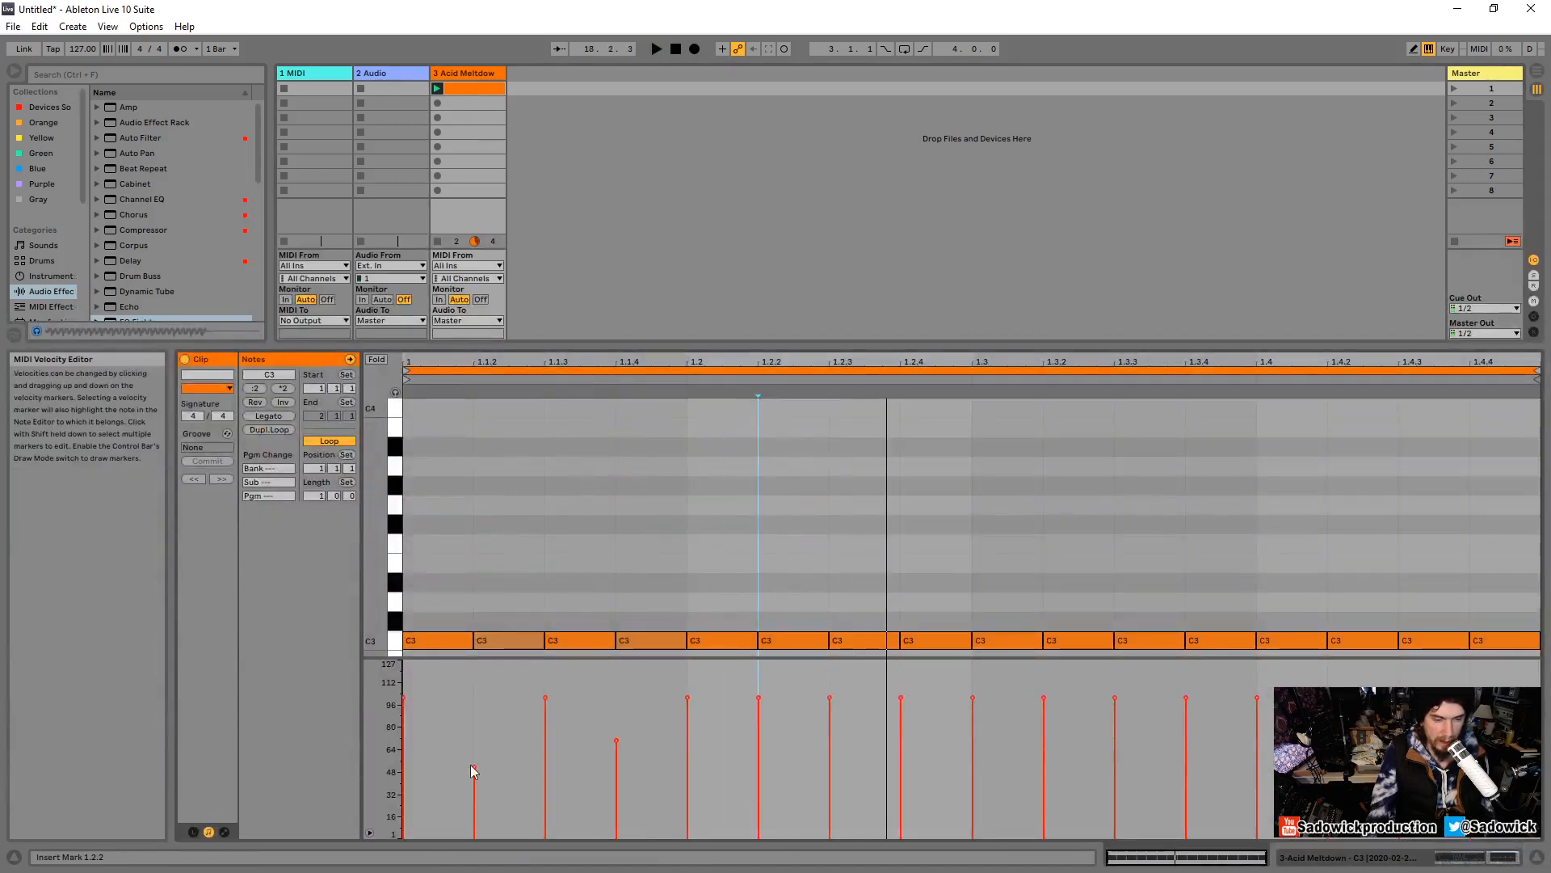
Set Simpler's filter velocity modulation to 89%, and play the clip to hear its effect on the cutoff.
{"action": "key", "text": "shift+Tab"}
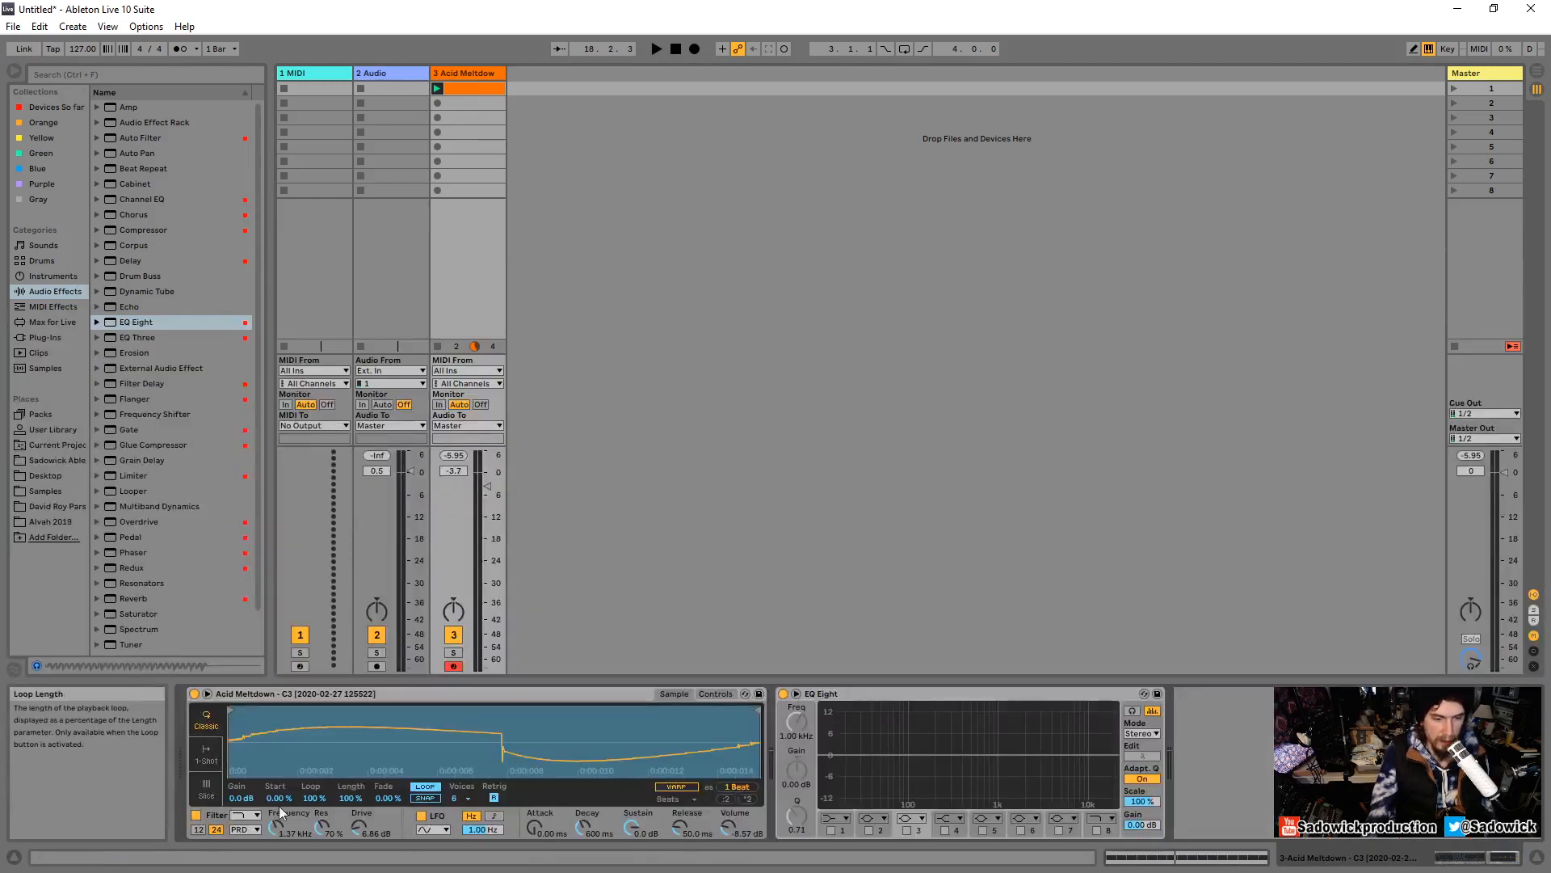
{"action": "left_click", "coordinate": [715, 693]}
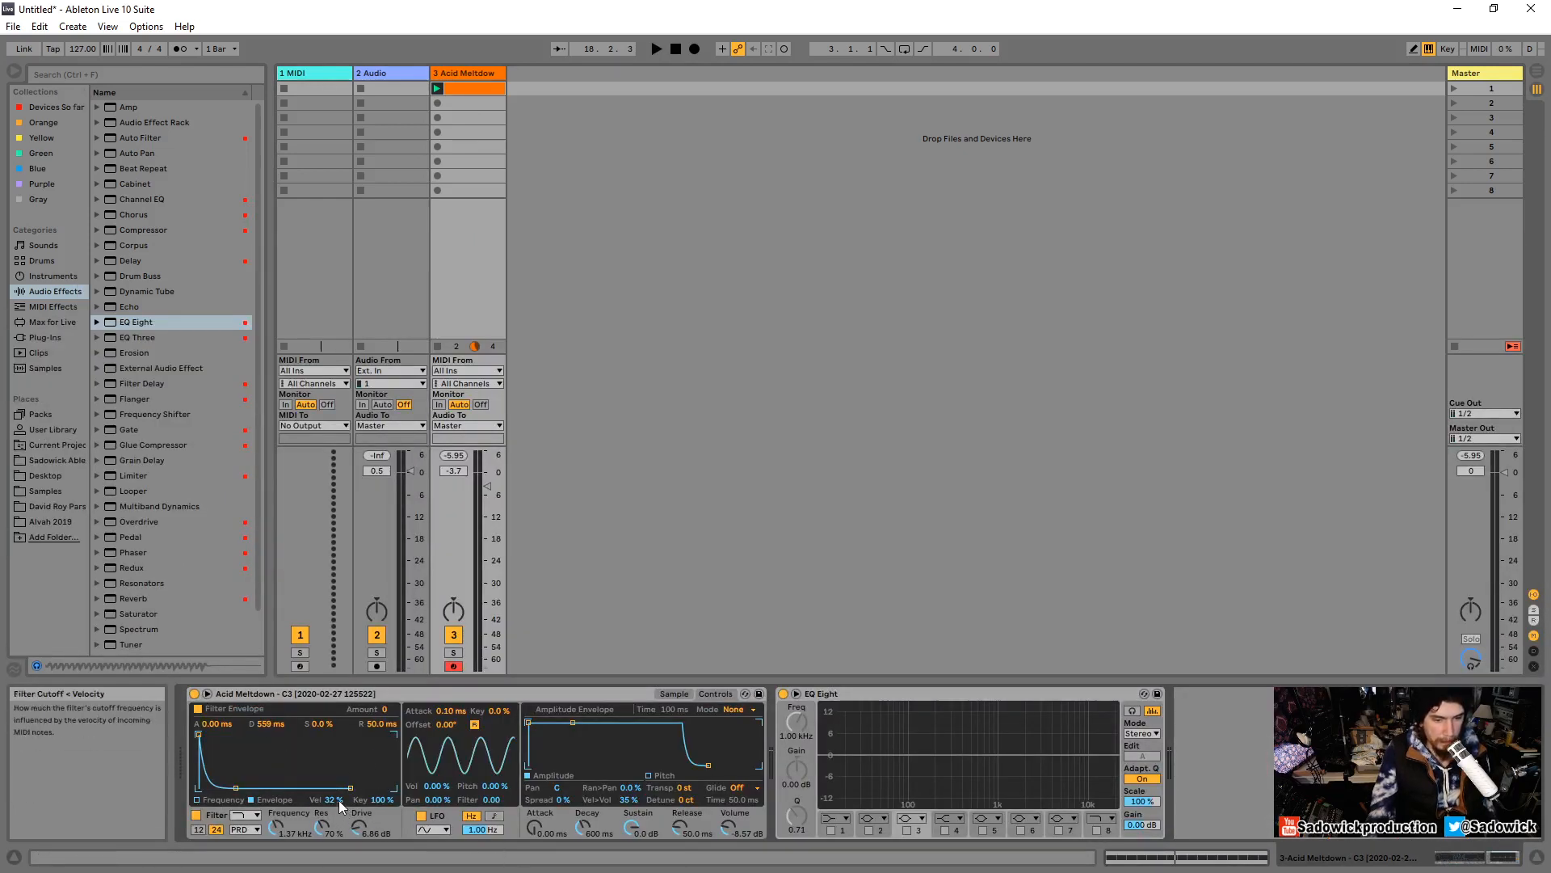
{"action": "left_click_drag", "start_coordinate": [332, 800], "coordinate": [332, 766]}
{"action": "key", "text": "space"}
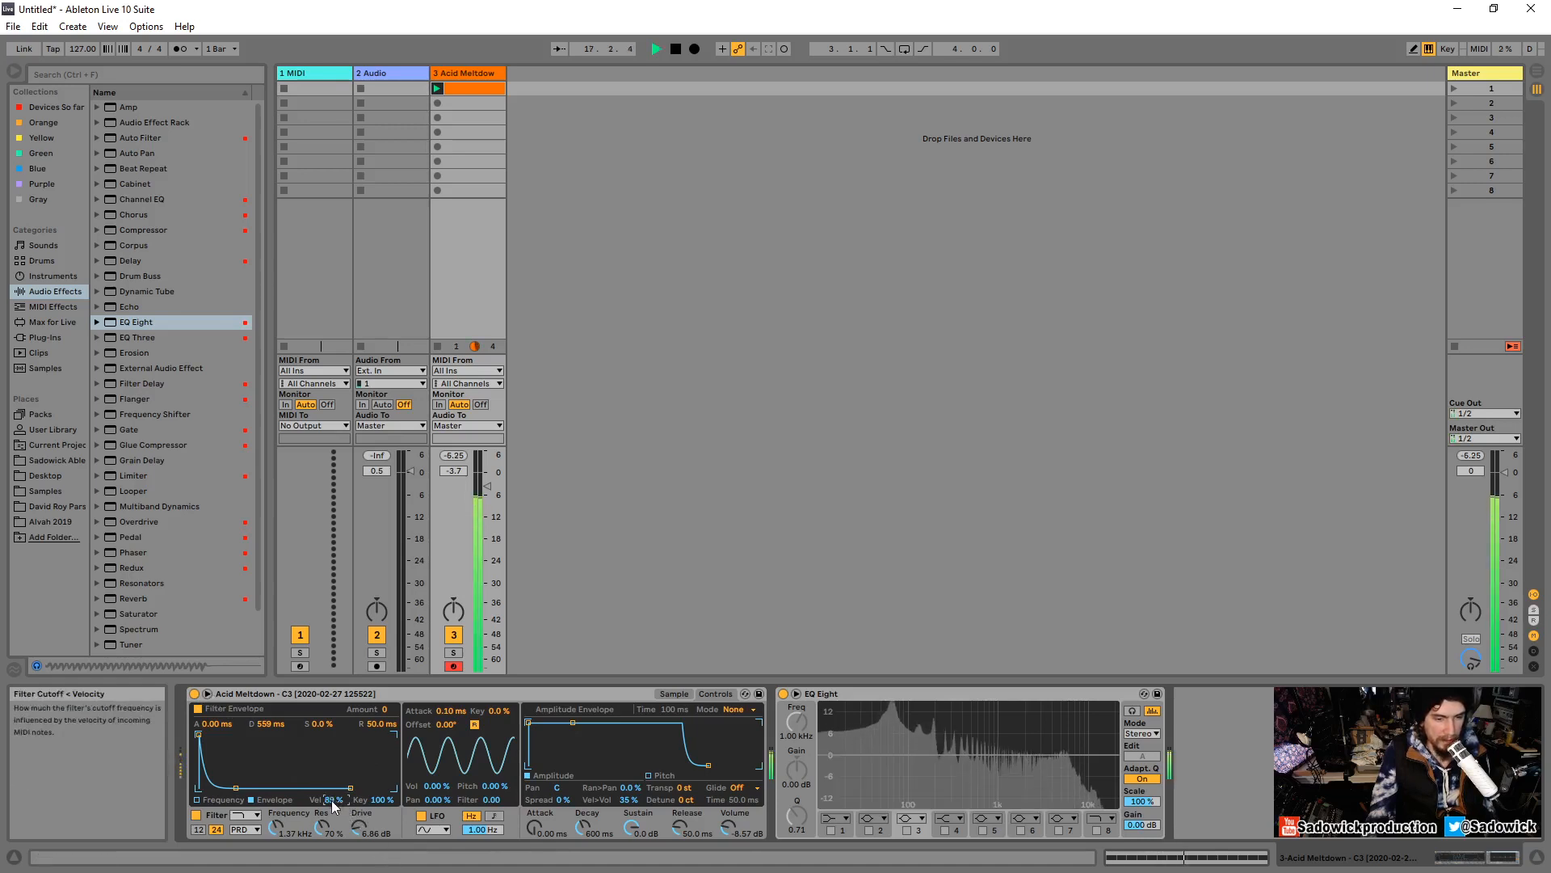
{"action": "key", "text": "space"}
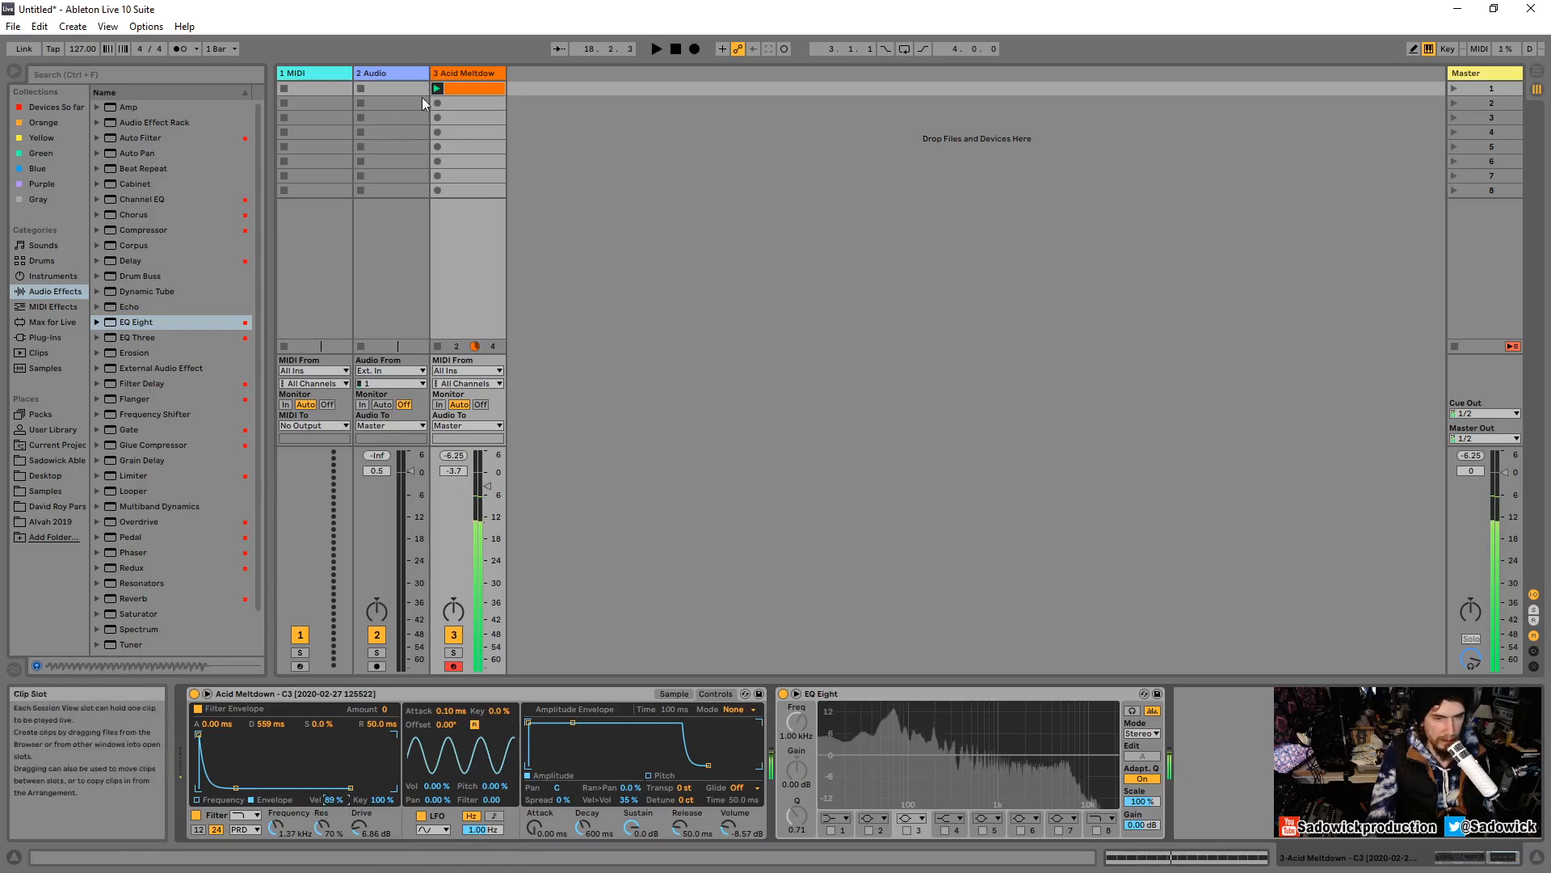
Delete the MIDI clip from the Acid Meltdown track, restart playback, and collapse the EQ Eight device.
{"action": "double_click", "coordinate": [467, 88]}
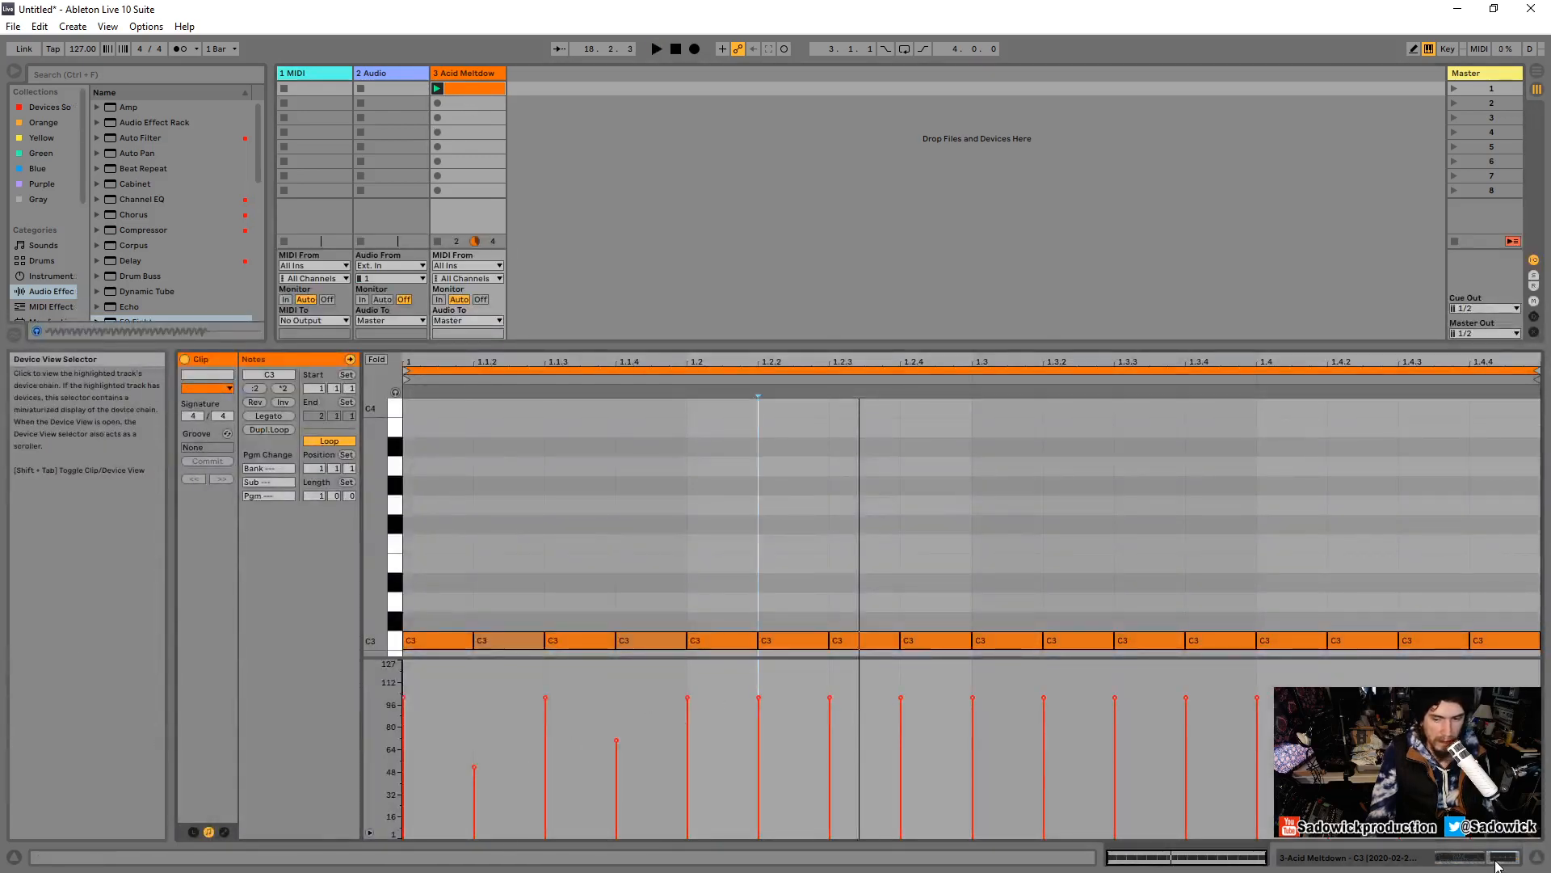
{"action": "left_click", "coordinate": [487, 75]}
{"action": "key", "text": "Delete"}
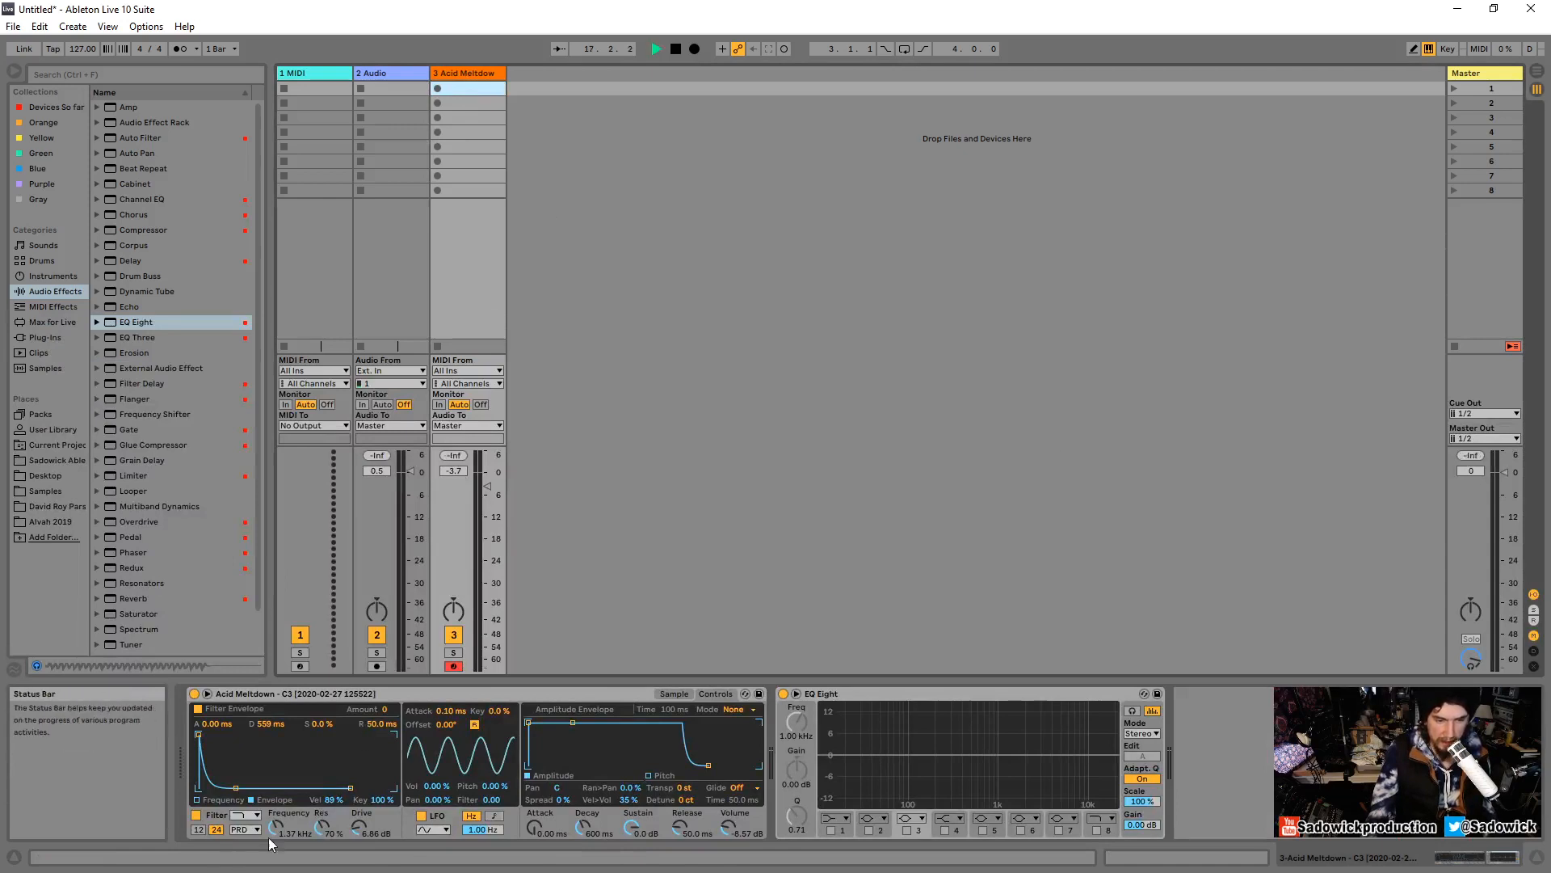
{"action": "key", "text": "space"}
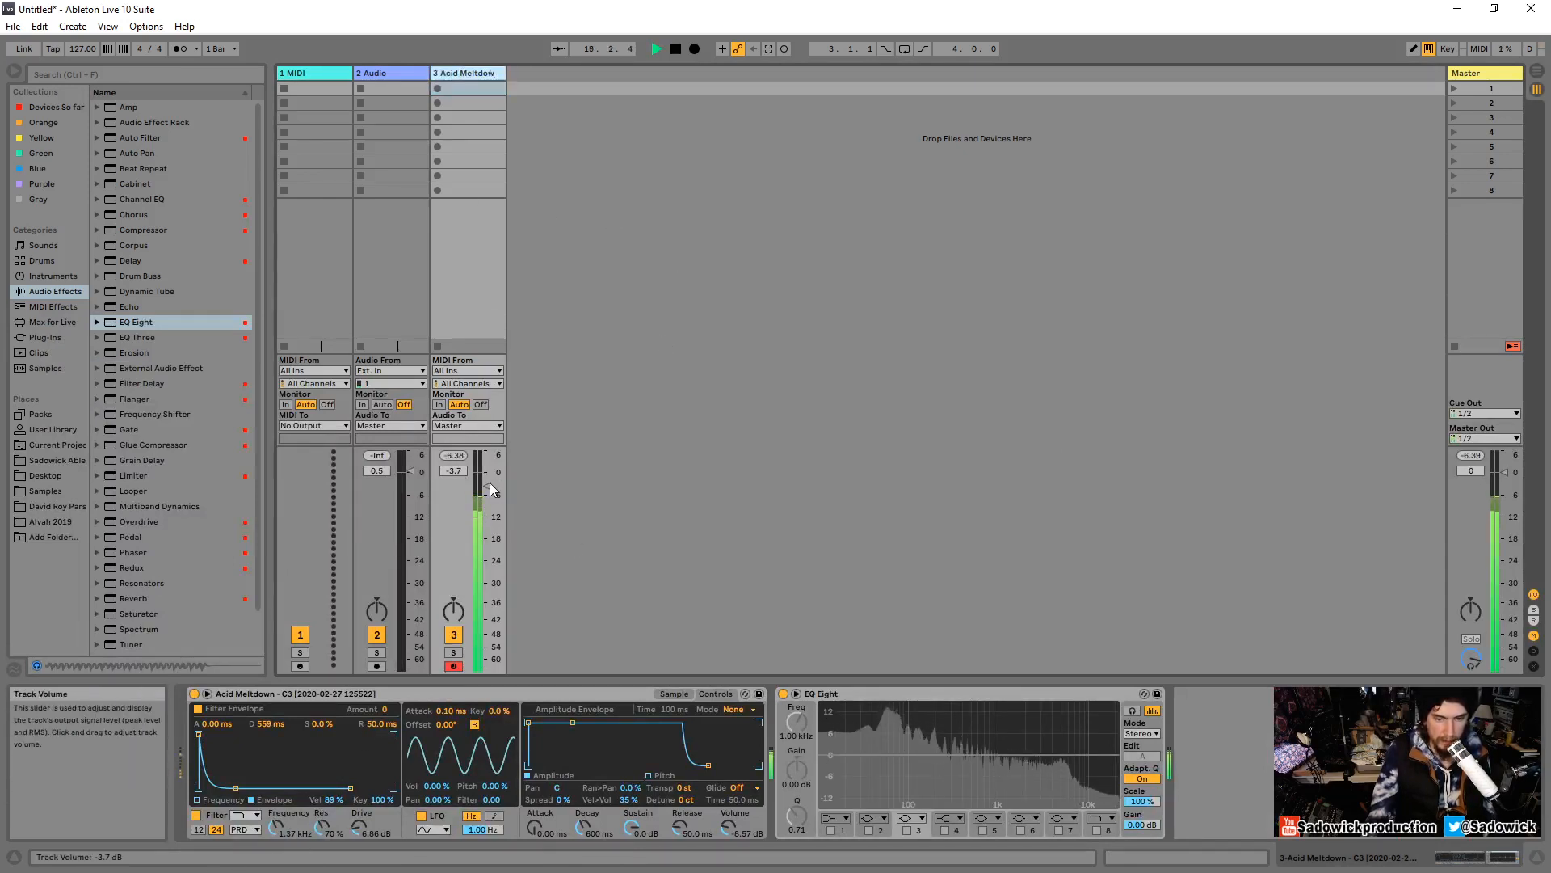
{"action": "double_click", "coordinate": [842, 693]}
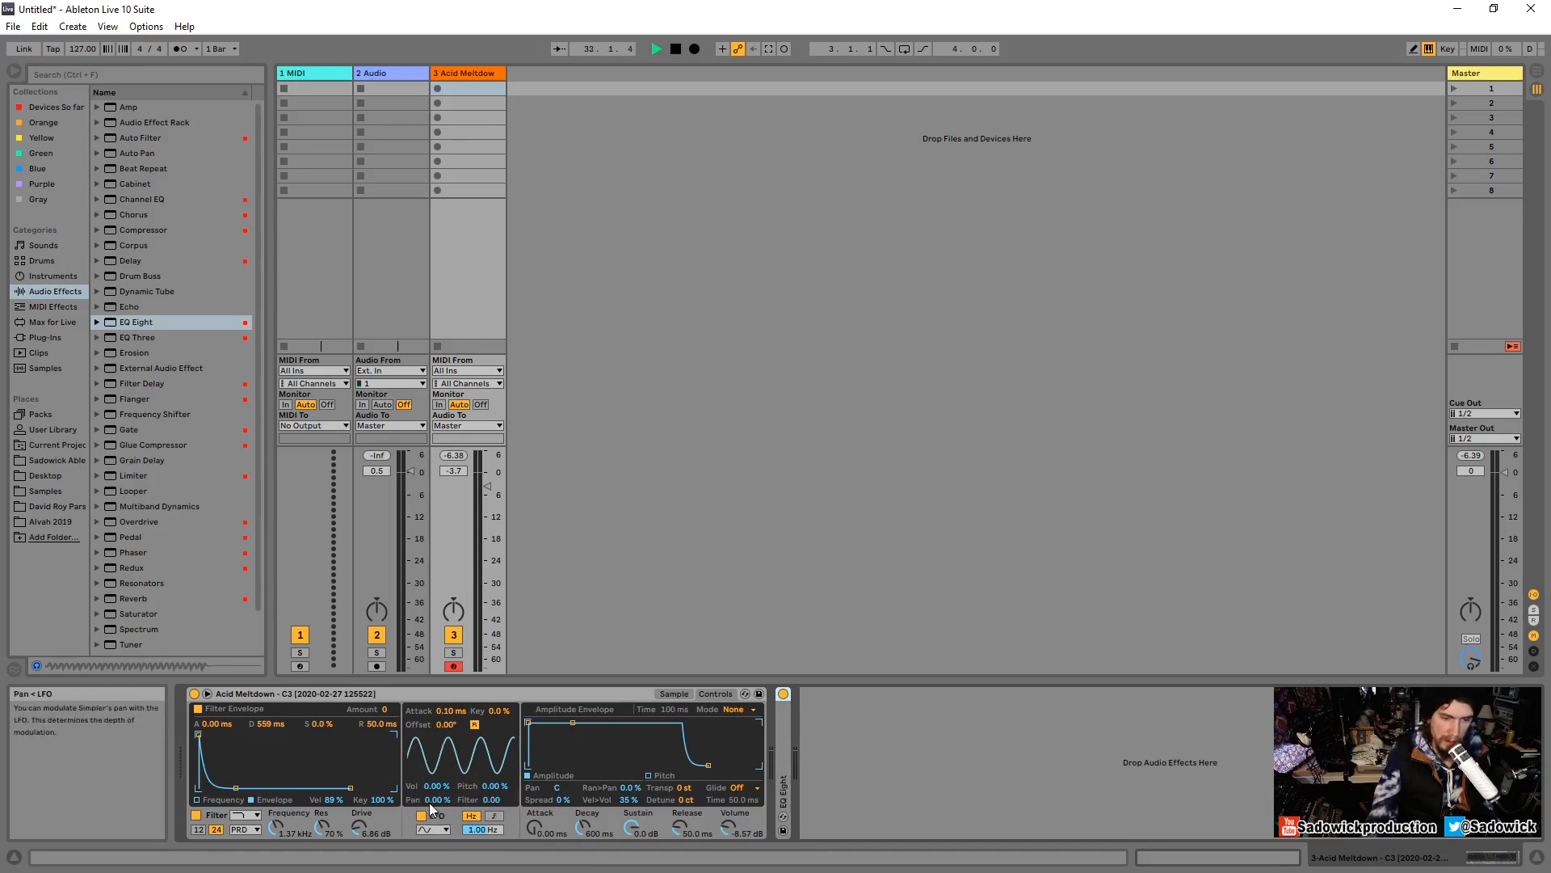
Set the LFO's Filter modulation to 13.1 and its rate to 3.61 Hz, keeping the sine waveform.
{"action": "left_click", "coordinate": [488, 800]}
{"action": "left_click_drag", "start_coordinate": [489, 799], "coordinate": [488, 800]}
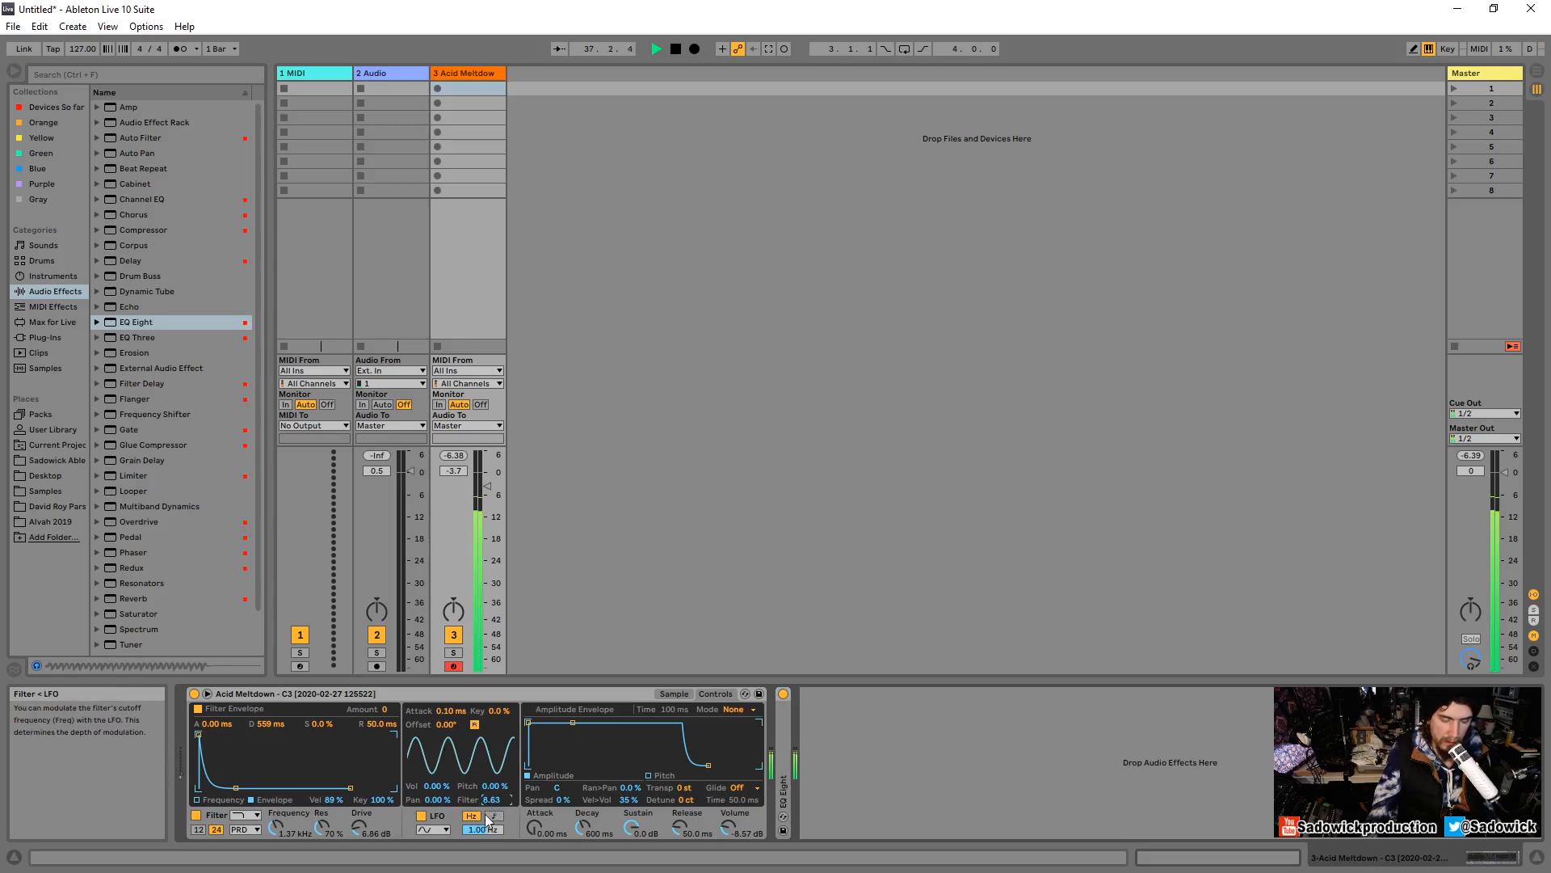
{"action": "left_click_drag", "start_coordinate": [488, 800], "coordinate": [487, 768]}
{"action": "left_click_drag", "start_coordinate": [486, 836], "coordinate": [487, 857]}
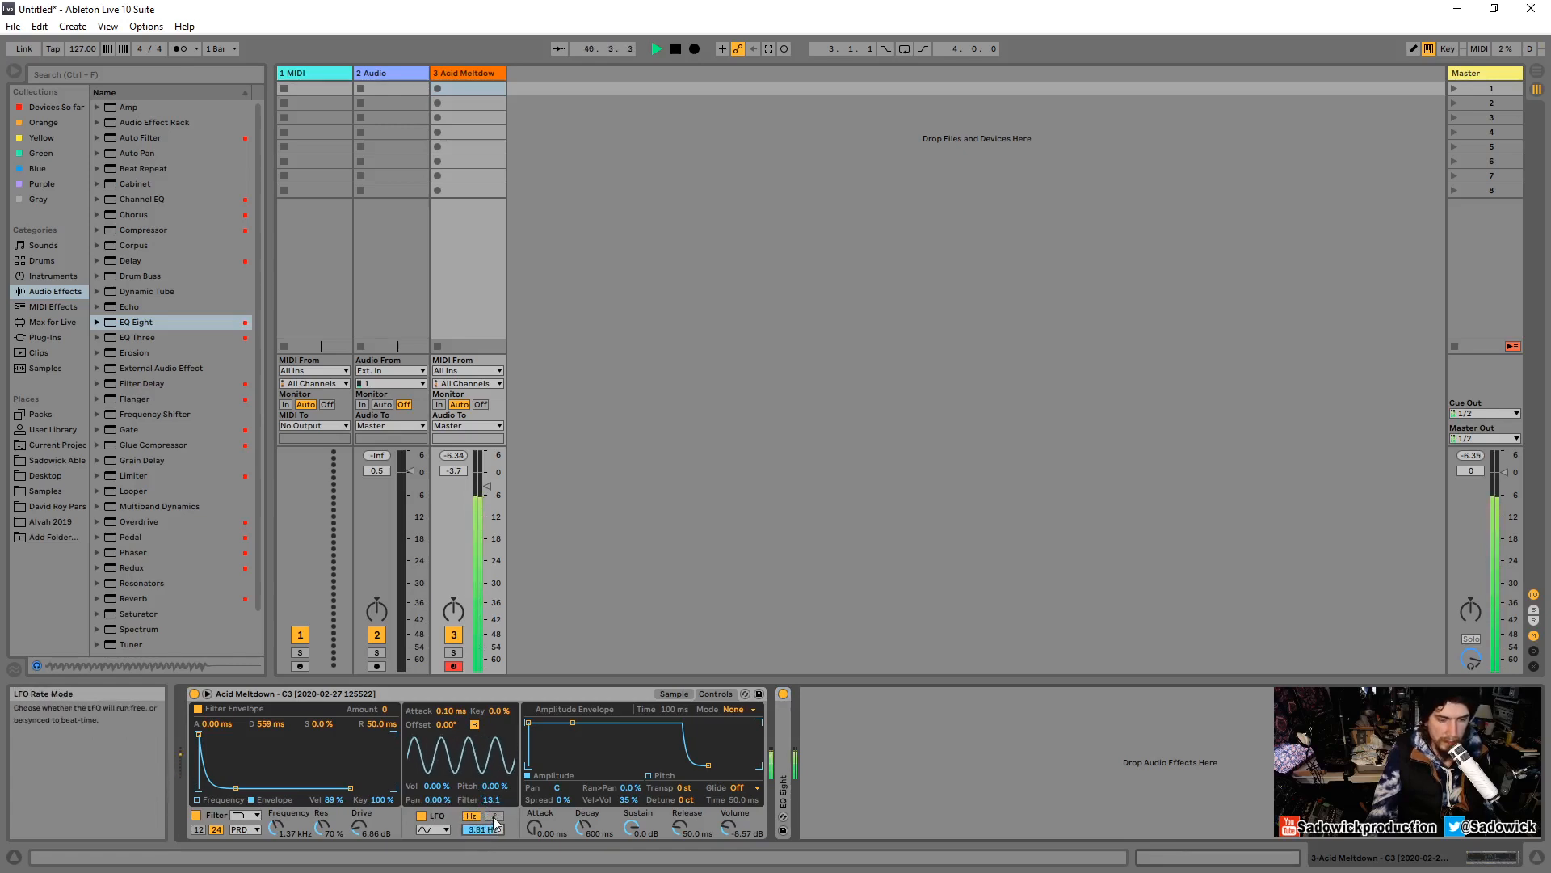
{"action": "left_click", "coordinate": [425, 830]}
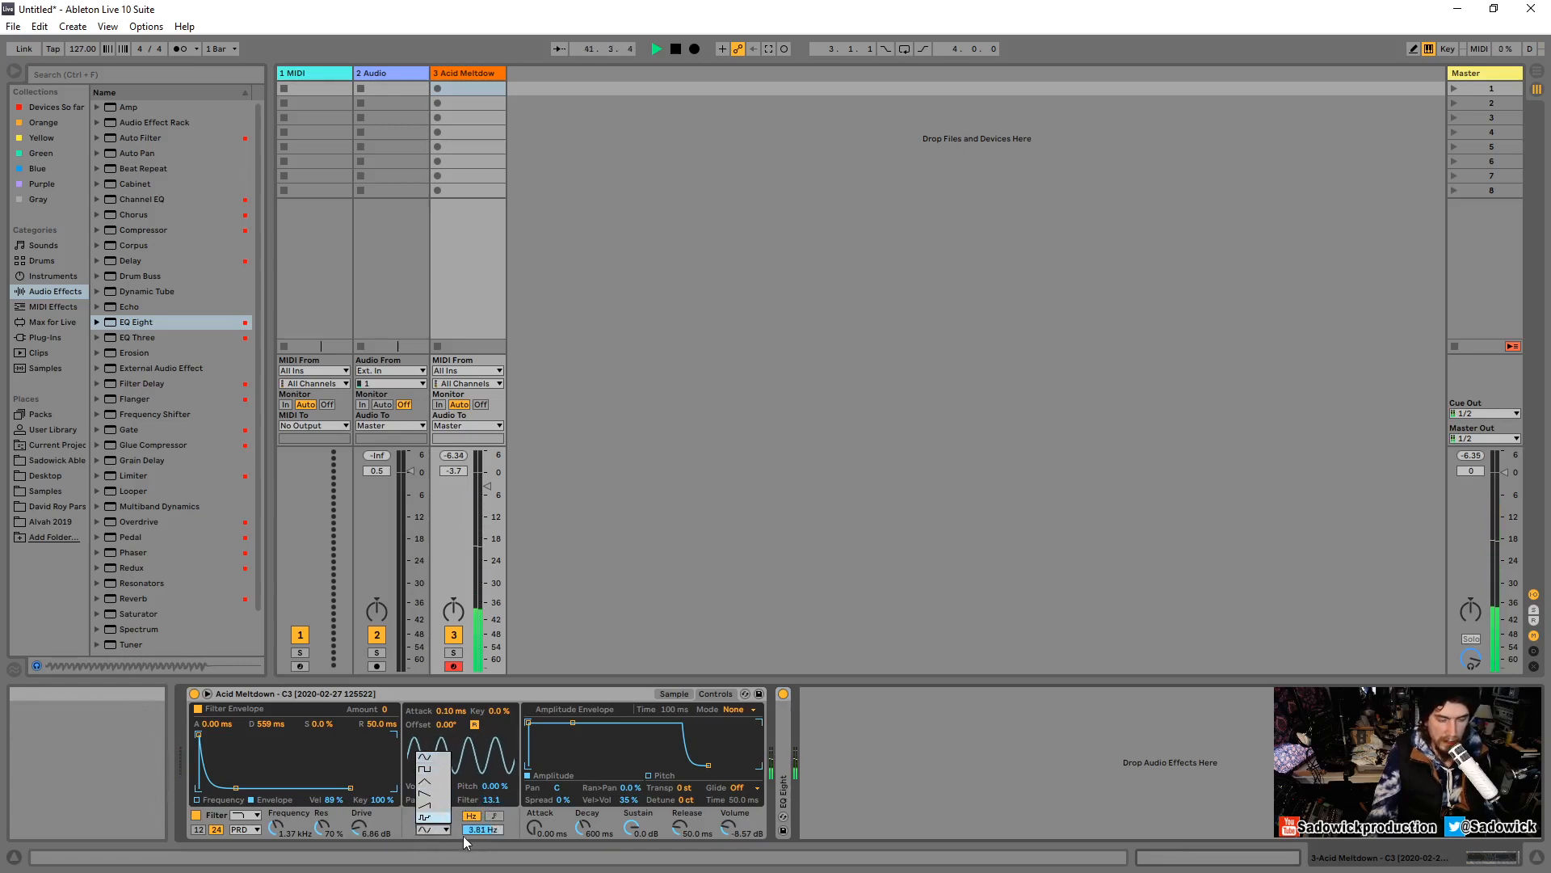
{"action": "left_click", "coordinate": [454, 836]}
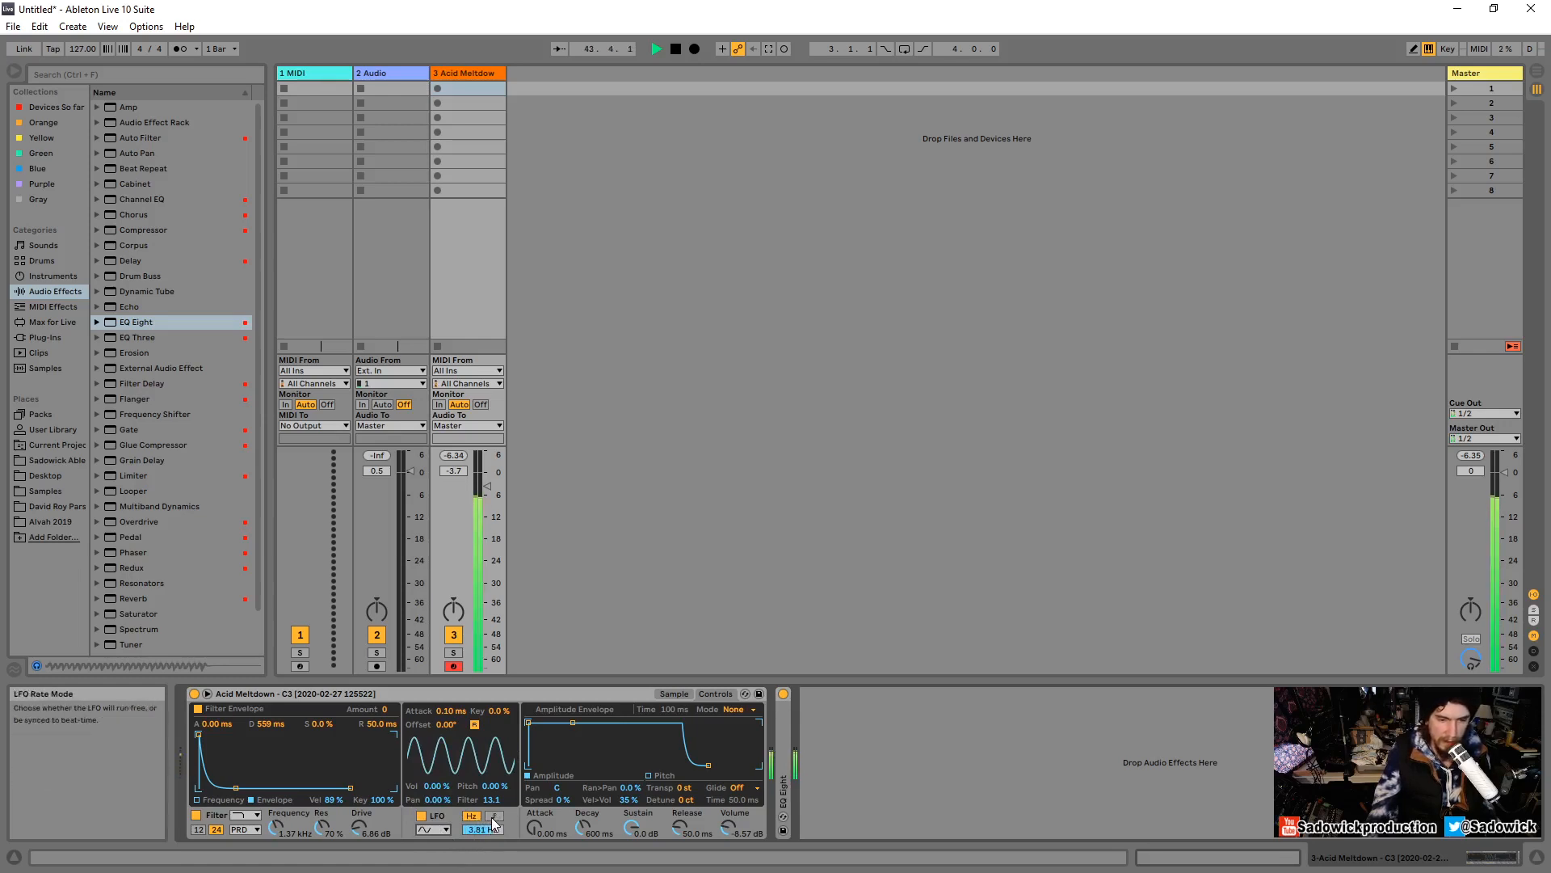
Try a tempo-synced rate for the LFO, and switch its rate back to Hz.
{"action": "left_click", "coordinate": [474, 817]}
{"action": "left_click_drag", "start_coordinate": [483, 829], "coordinate": [493, 825]}
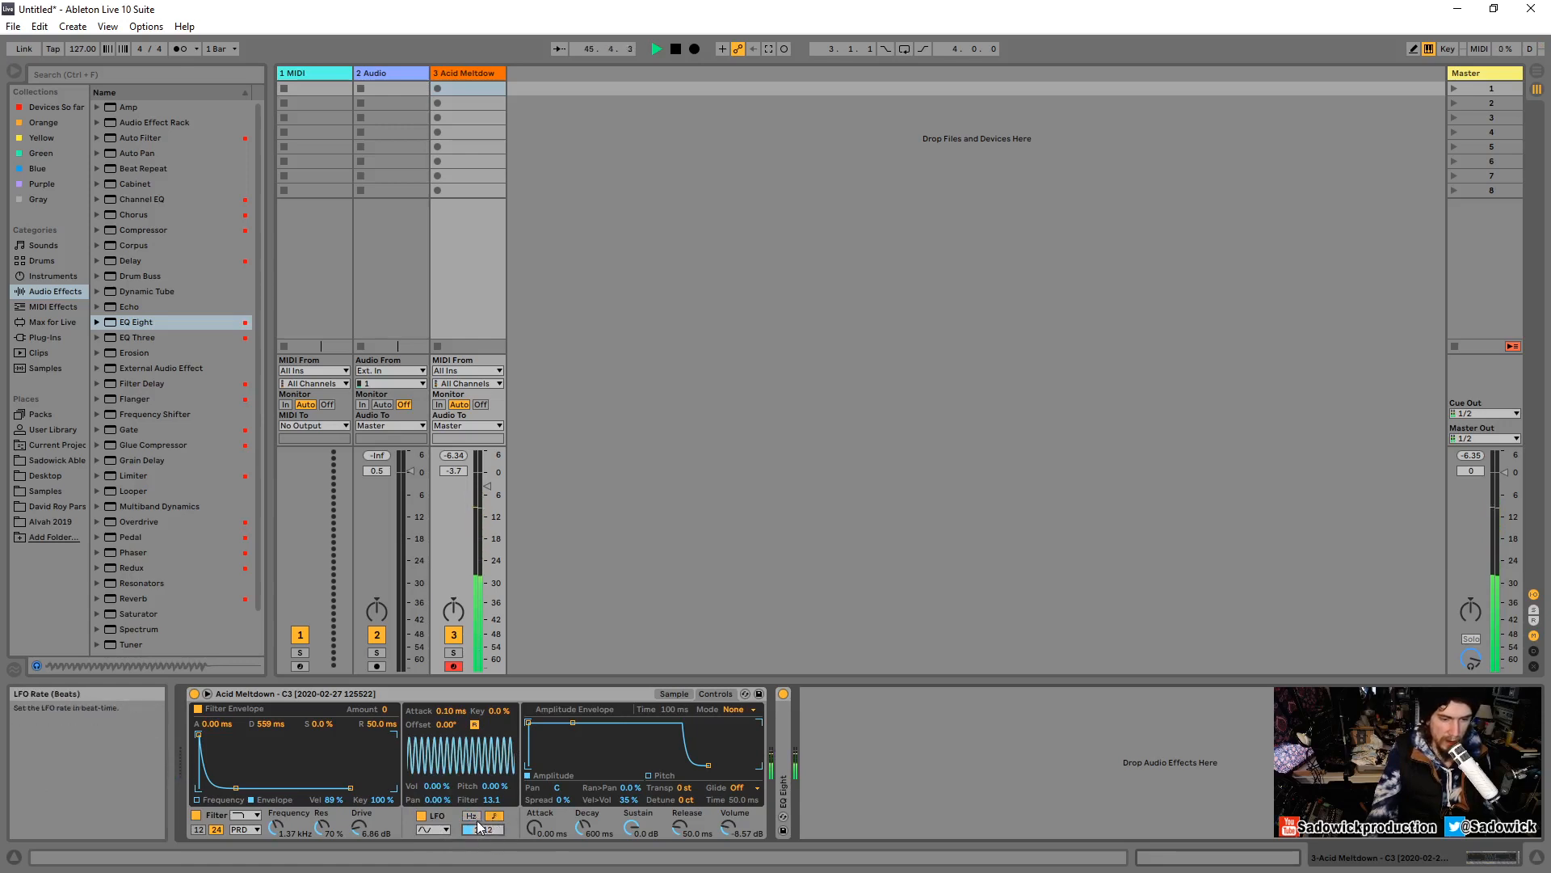
{"action": "left_click", "coordinate": [474, 816]}
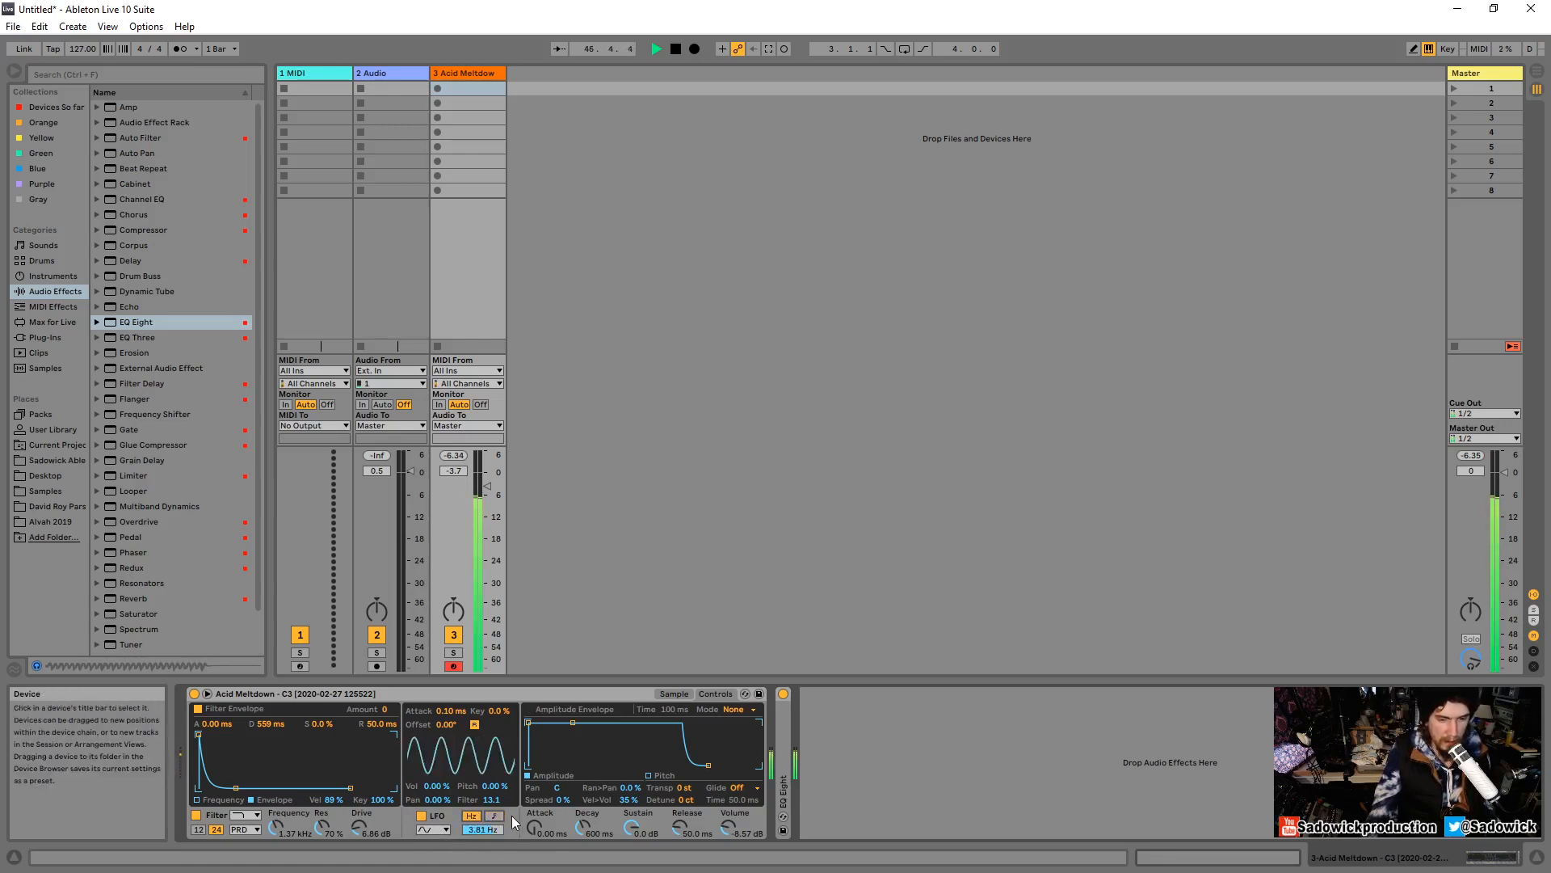
Shift the computer keyboard an octave down, lower the filter frequency to 351 Hz, and set the LFO's Filter modulation to 16.5 at 0.45 Hz.
{"action": "key", "text": "z"}
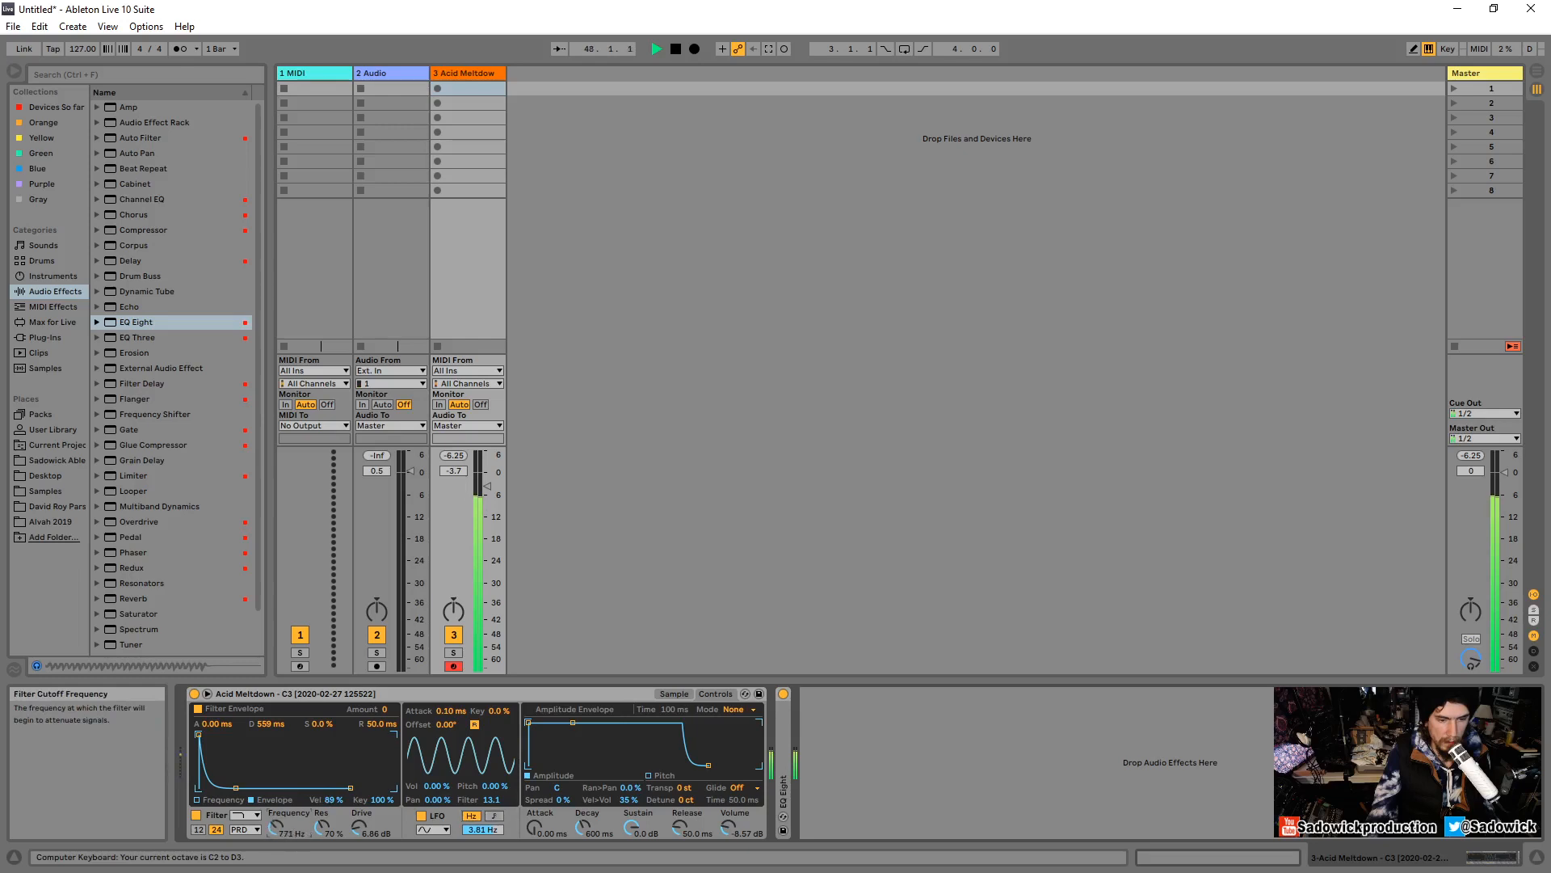
{"action": "left_click_drag", "start_coordinate": [491, 799], "coordinate": [492, 863]}
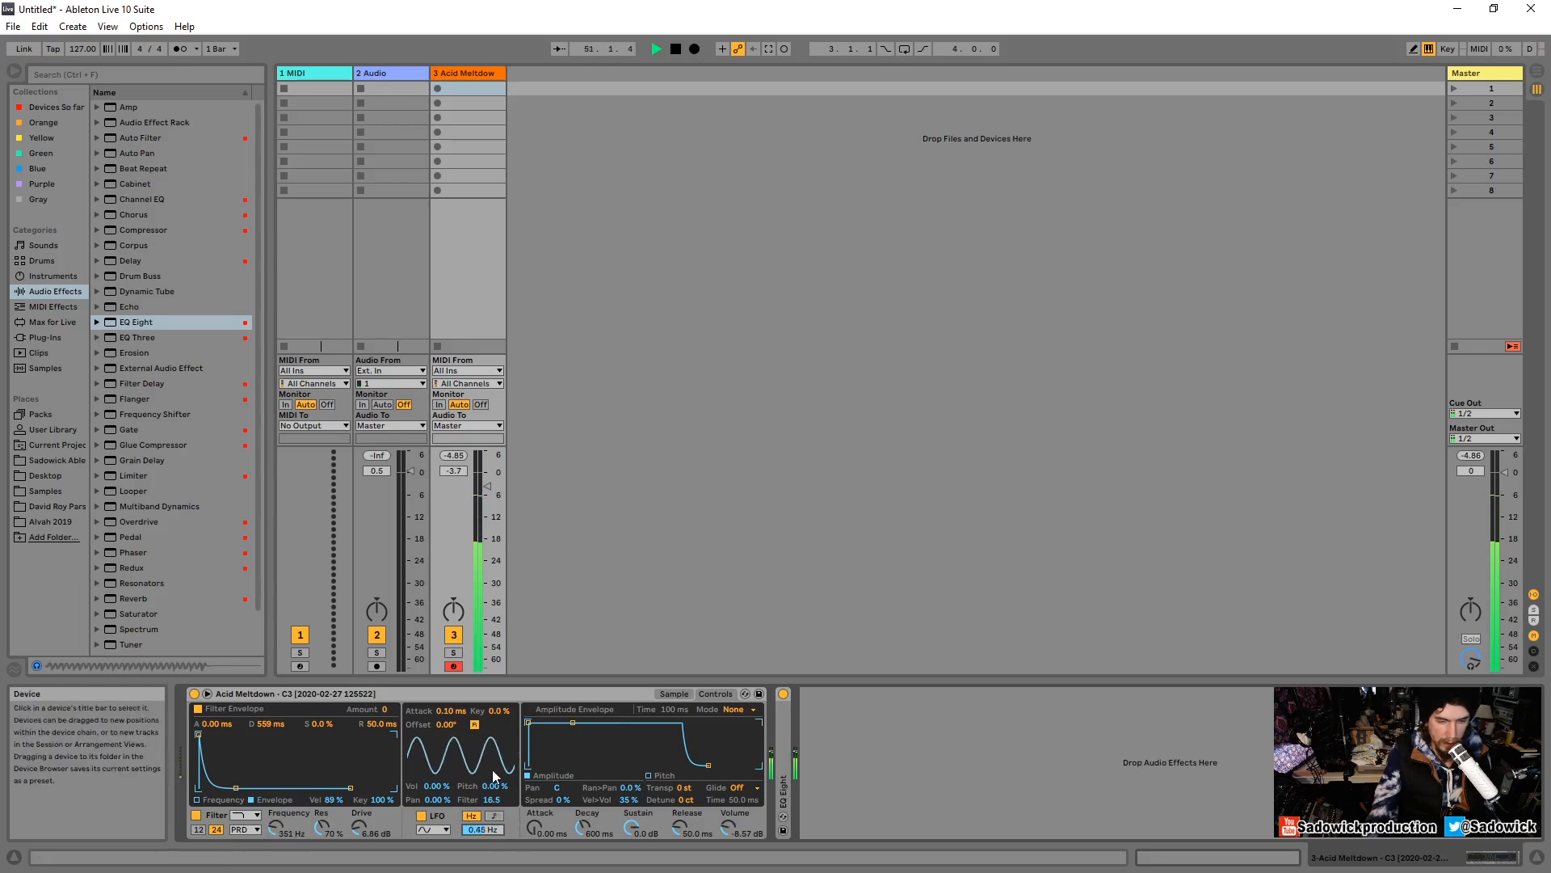
Set the LFO's Offset to 98.4°, and play notes to hear the changed starting point of the modulation.
{"action": "mouse_move", "coordinate": [456, 720]}
{"action": "left_mouse_down"}
{"action": "mouse_move", "coordinate": [456, 691]}
{"action": "mouse_move", "coordinate": [456, 724]}
{"action": "left_mouse_up"}
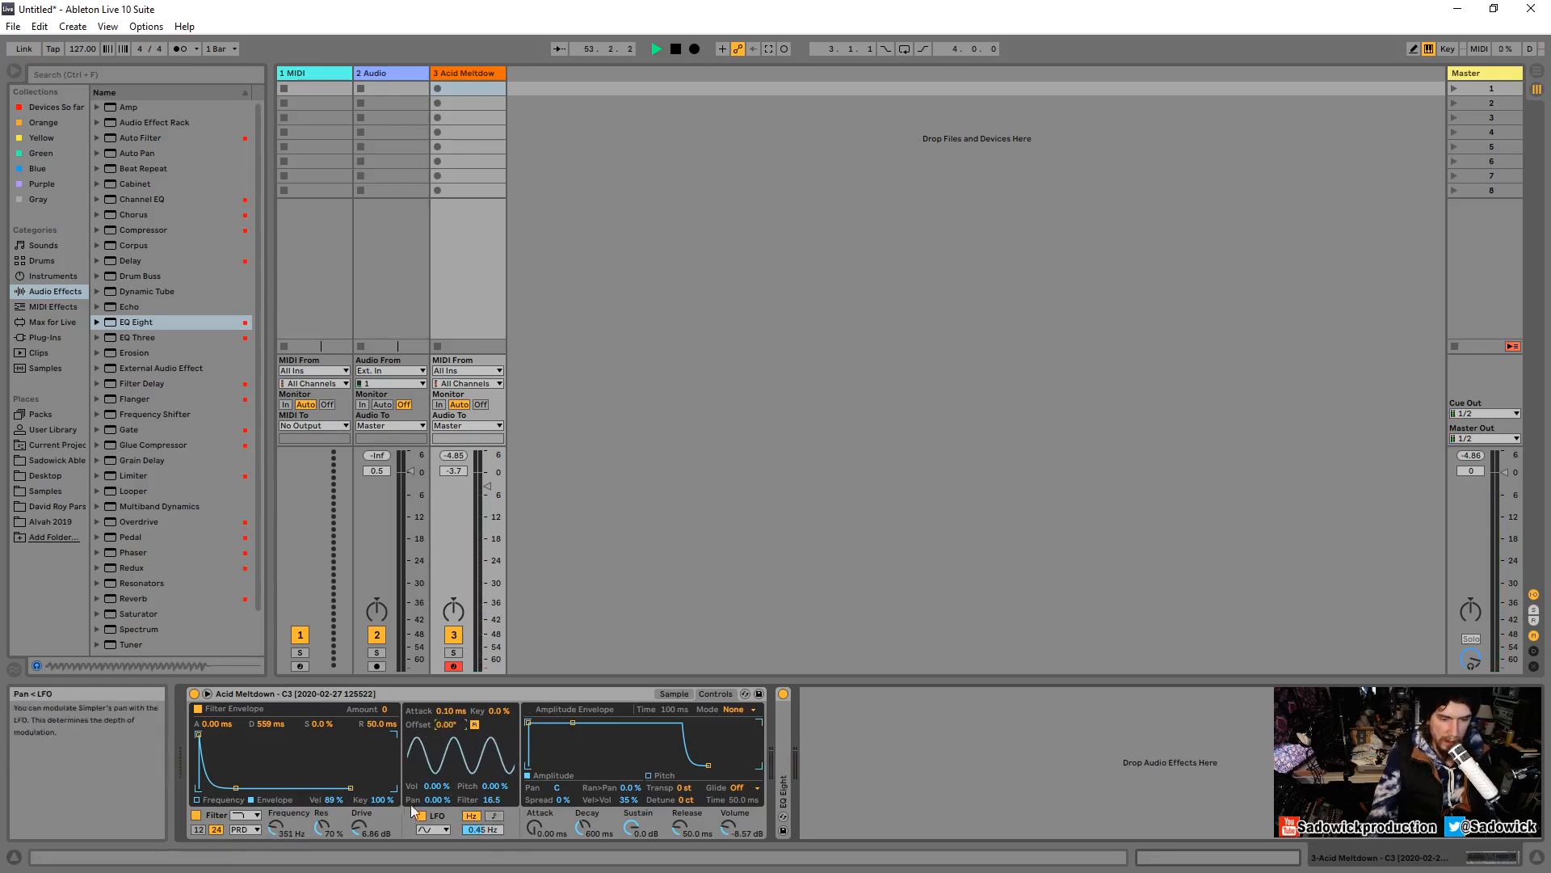
{"action": "left_click_drag", "start_coordinate": [444, 724], "coordinate": [447, 760]}
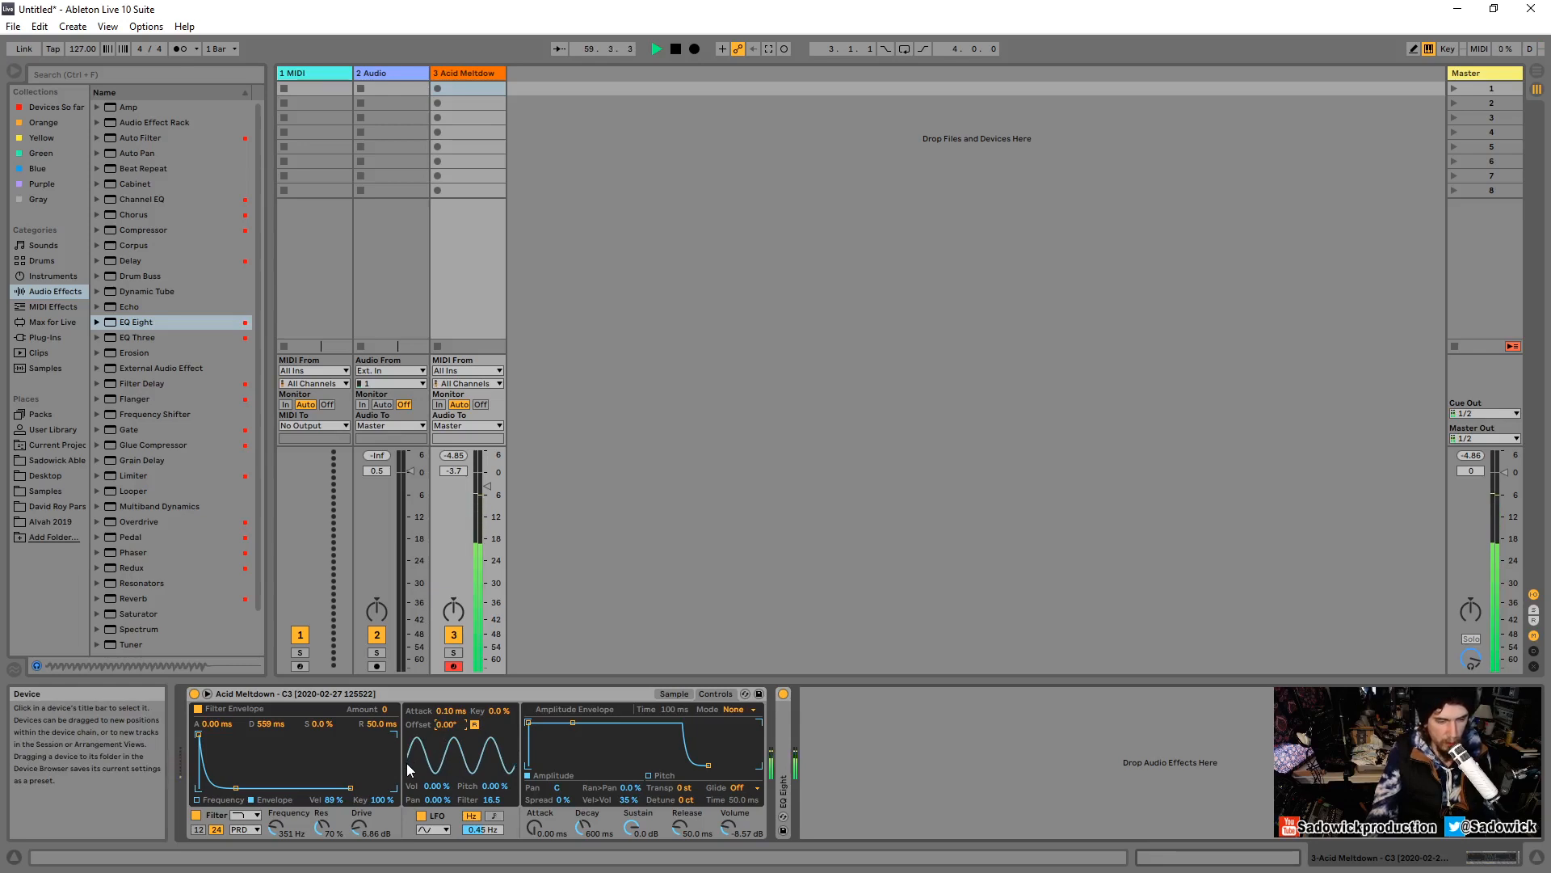
{"action": "left_click_drag", "start_coordinate": [445, 725], "coordinate": [445, 667]}
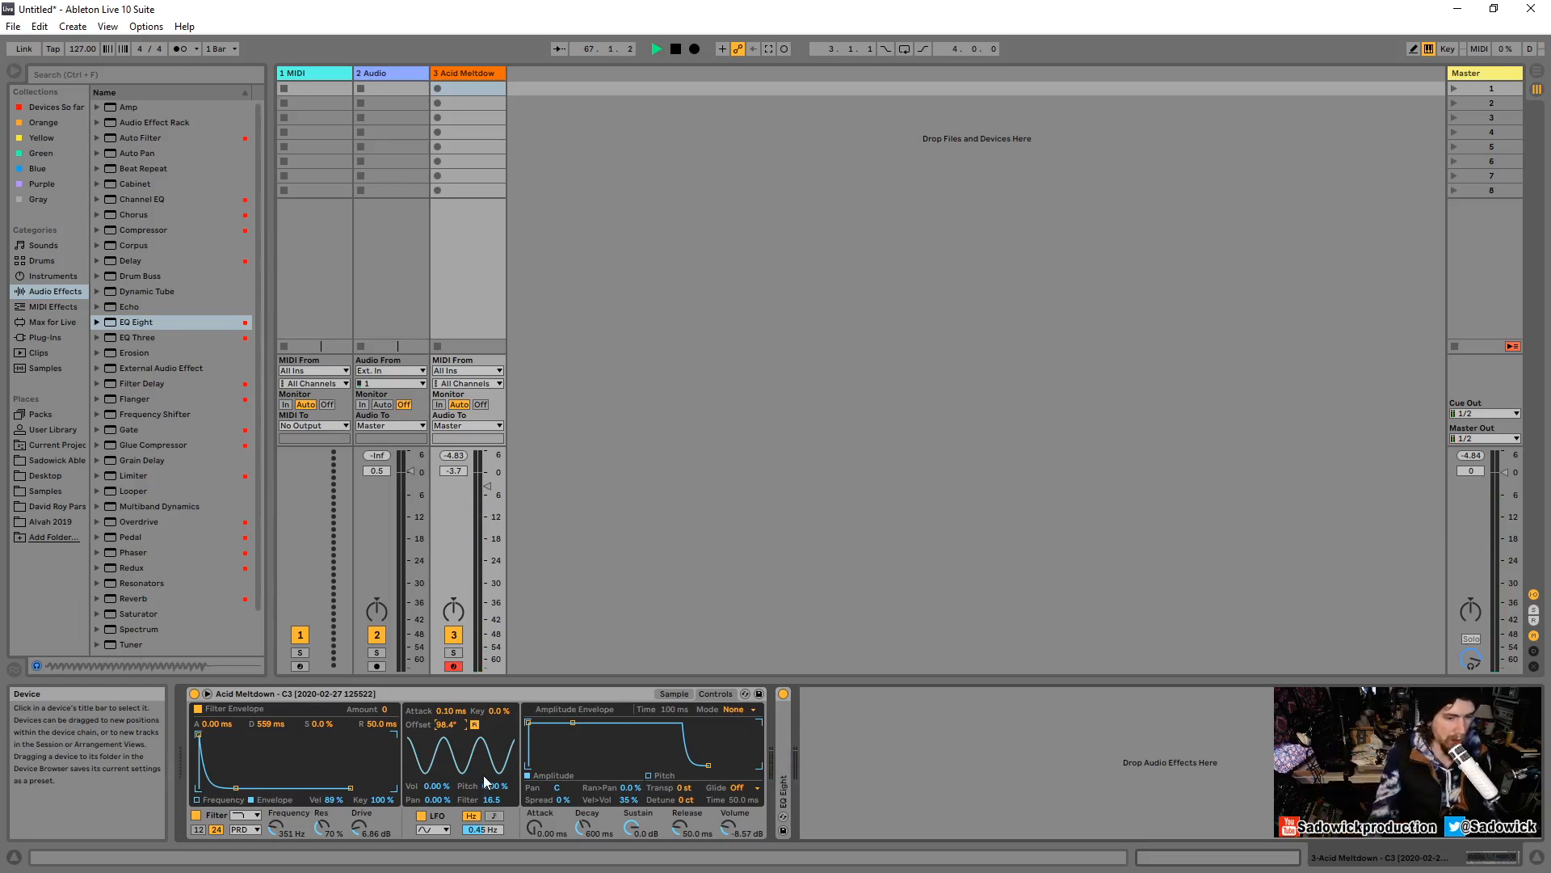
Change the LFO waveform to Sawtooth Down, and set its Offset to 19.7°.
{"action": "left_click", "coordinate": [432, 830]}
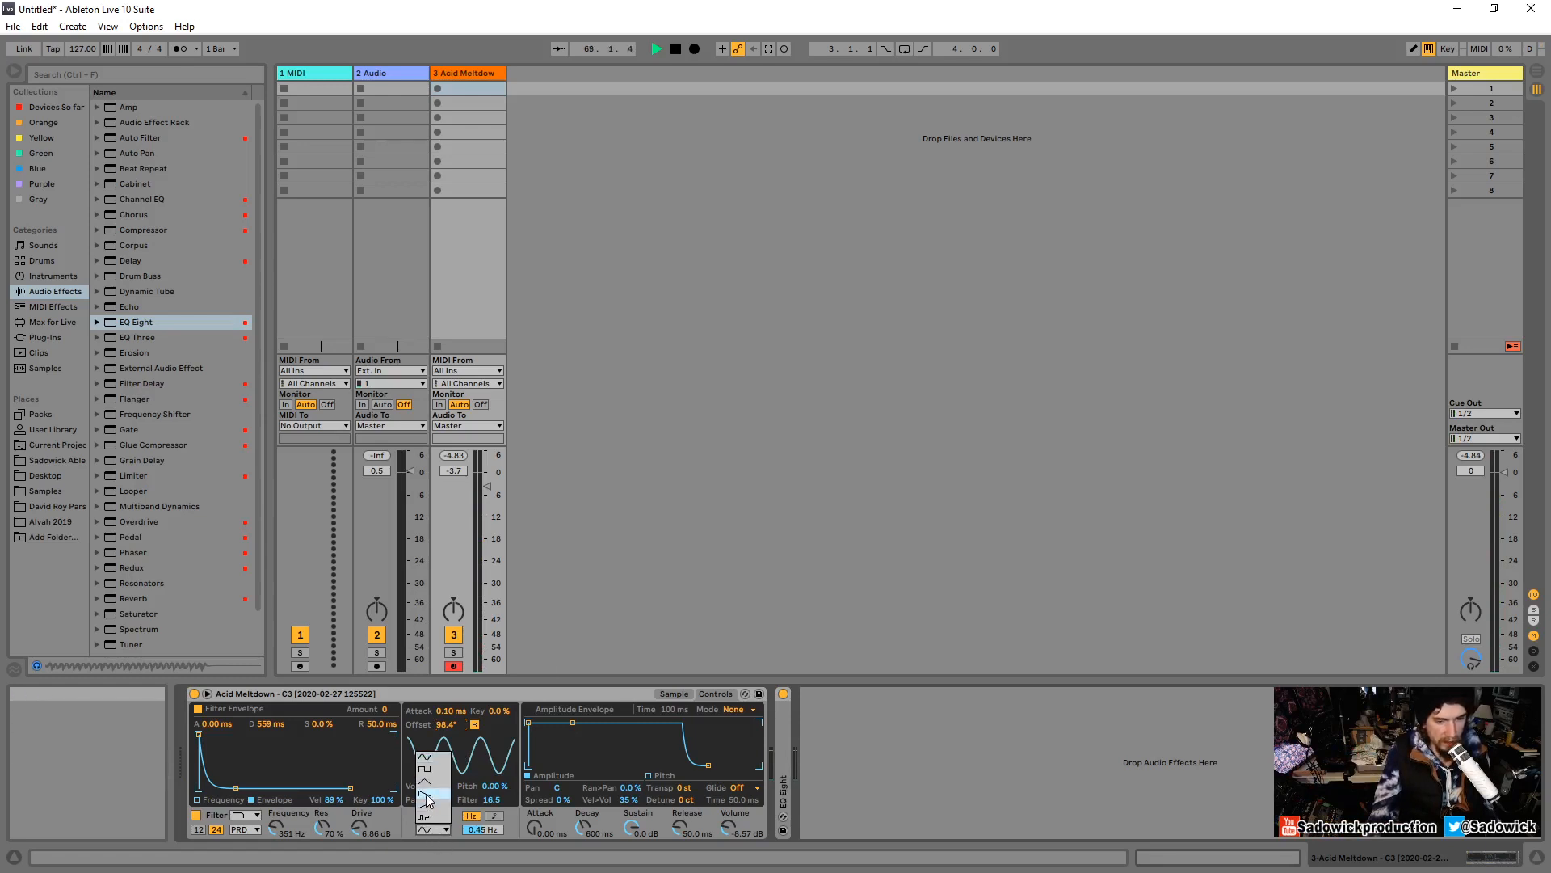
{"action": "left_click", "coordinate": [426, 796]}
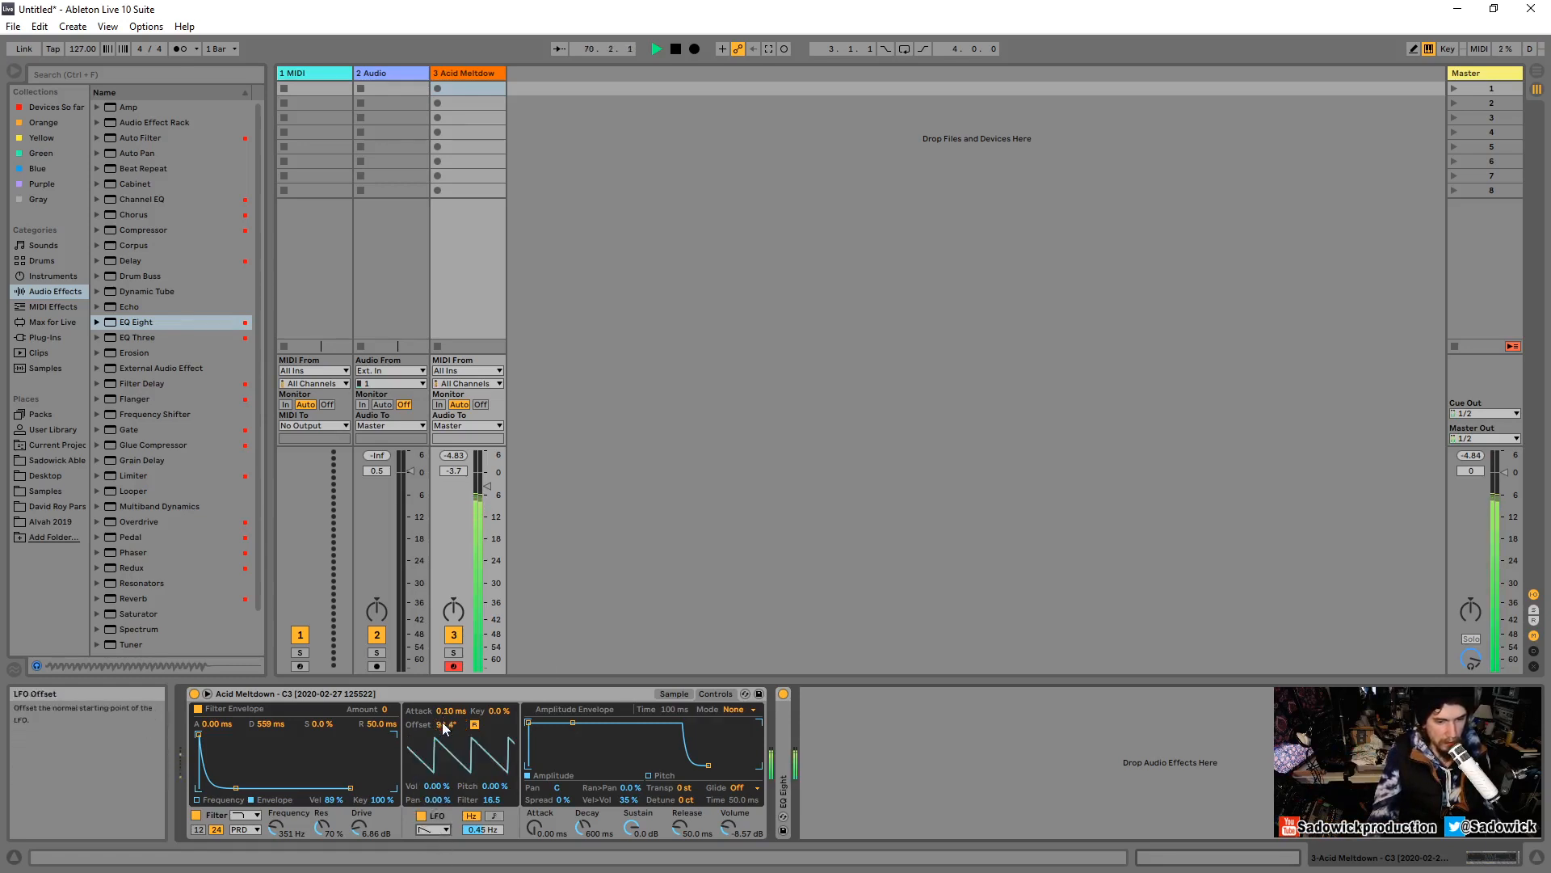
{"action": "left_click_drag", "start_coordinate": [443, 728], "coordinate": [443, 780]}
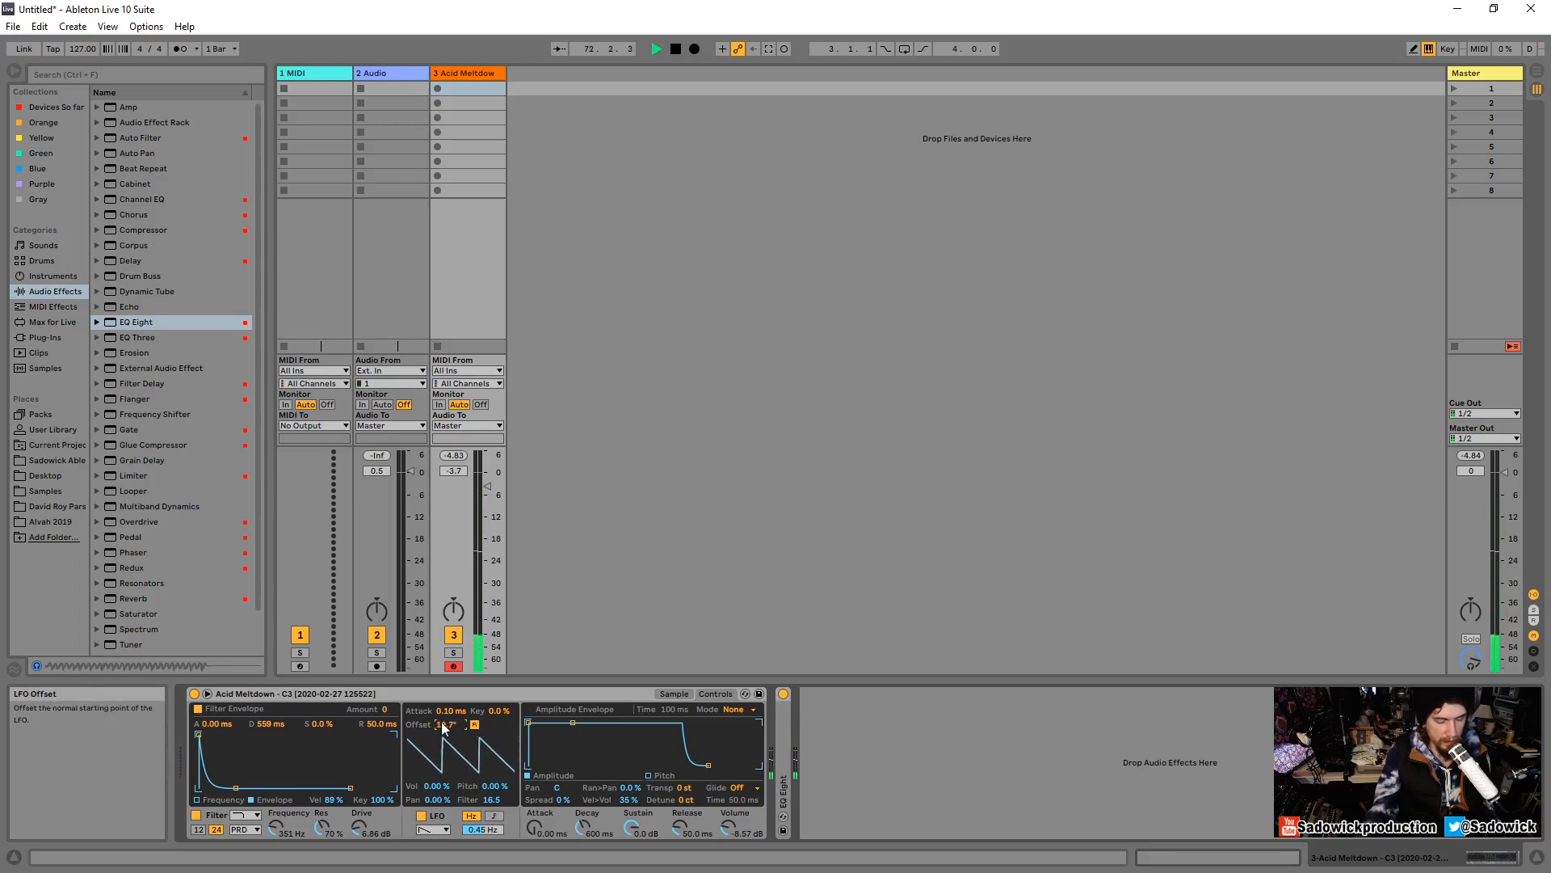
Change the LFO waveform to Sine, and set its Offset to 0.00°.
{"action": "left_click", "coordinate": [430, 830]}
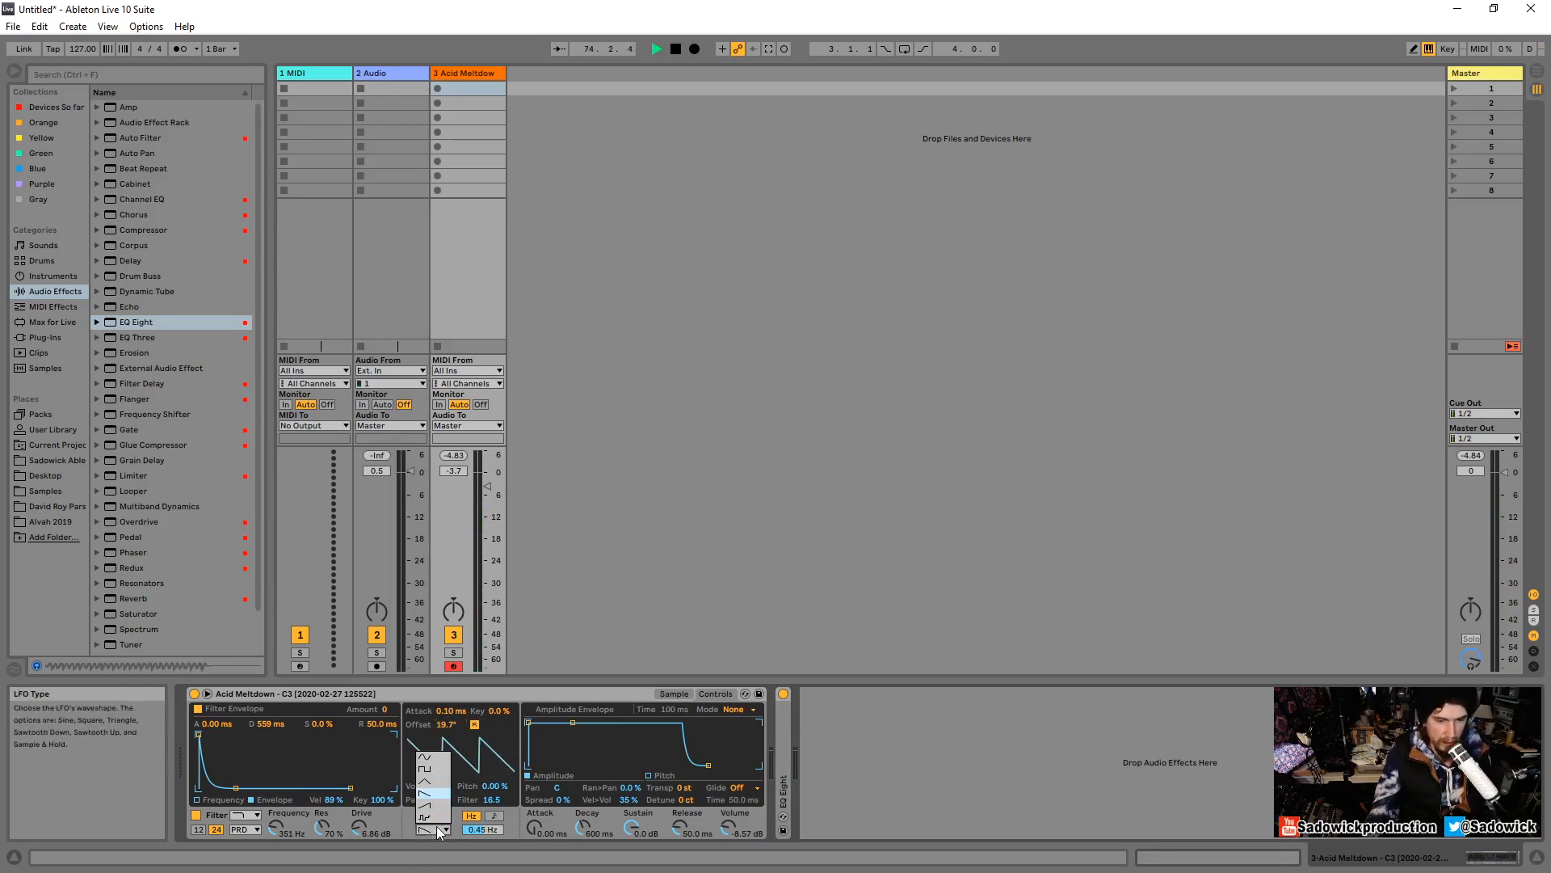
{"action": "left_click", "coordinate": [430, 760]}
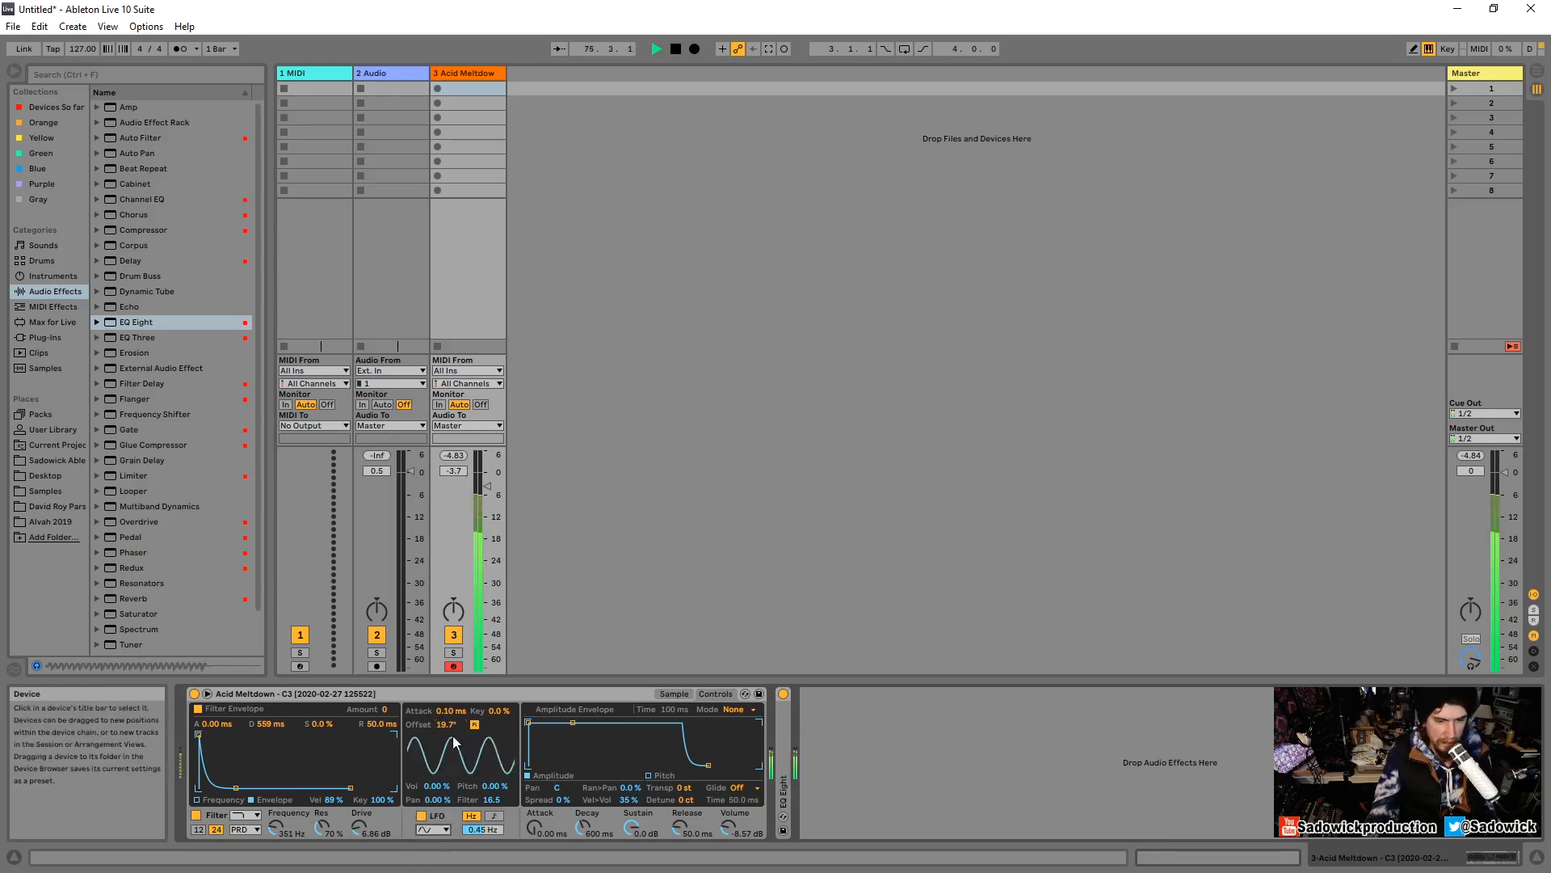
{"action": "left_click_drag", "start_coordinate": [454, 729], "coordinate": [454, 753]}
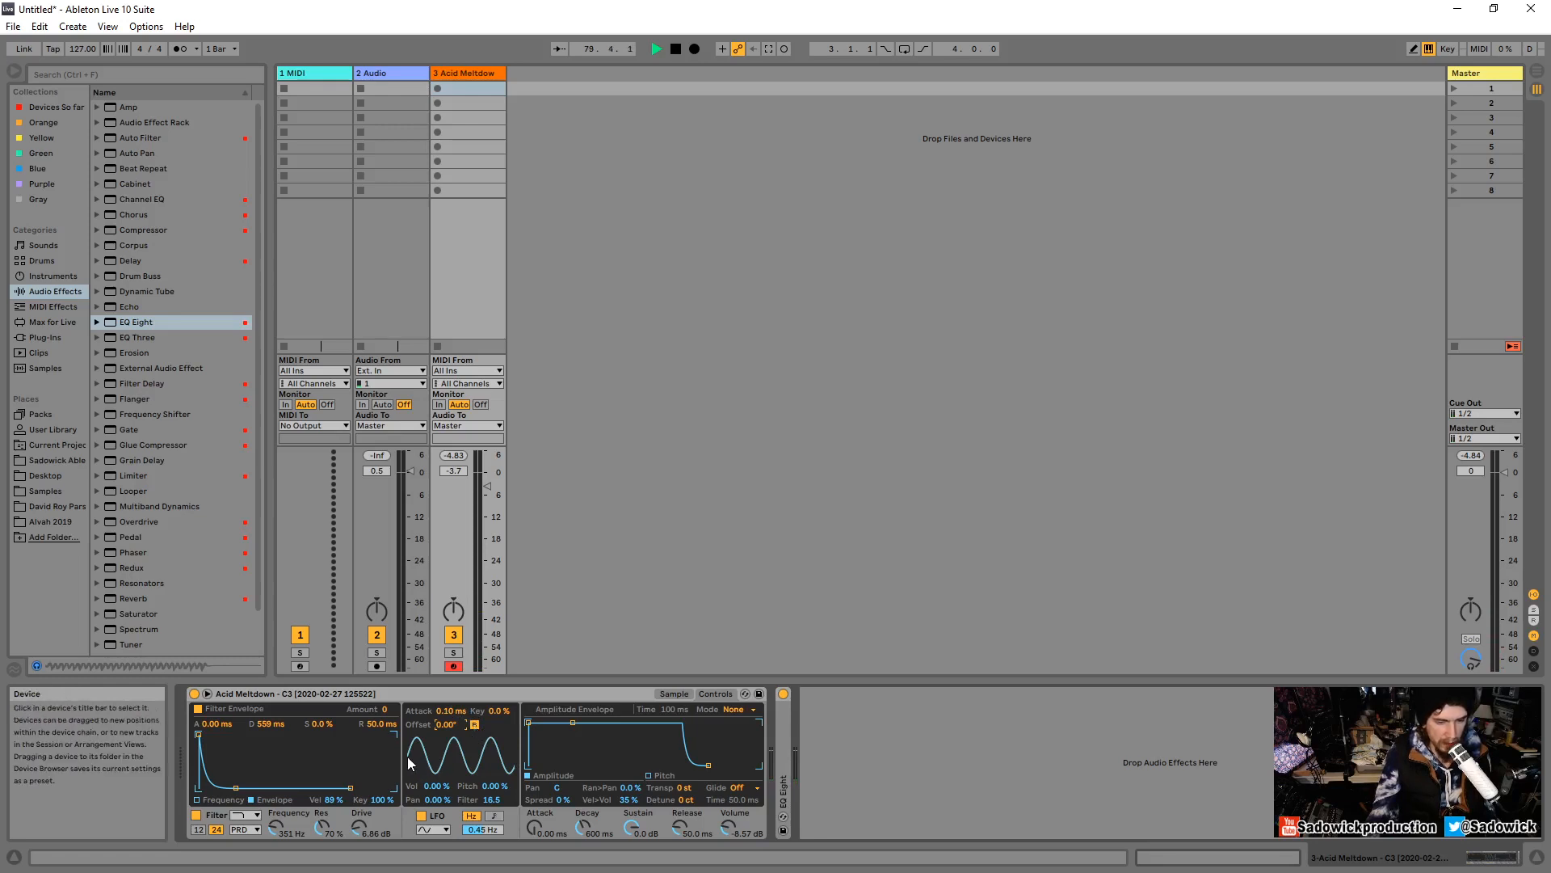
Toggle the LFO's Retrigger while playing notes to compare, leave it off, and raise the LFO rate to 1.59 Hz.
{"action": "left_click", "coordinate": [473, 725]}
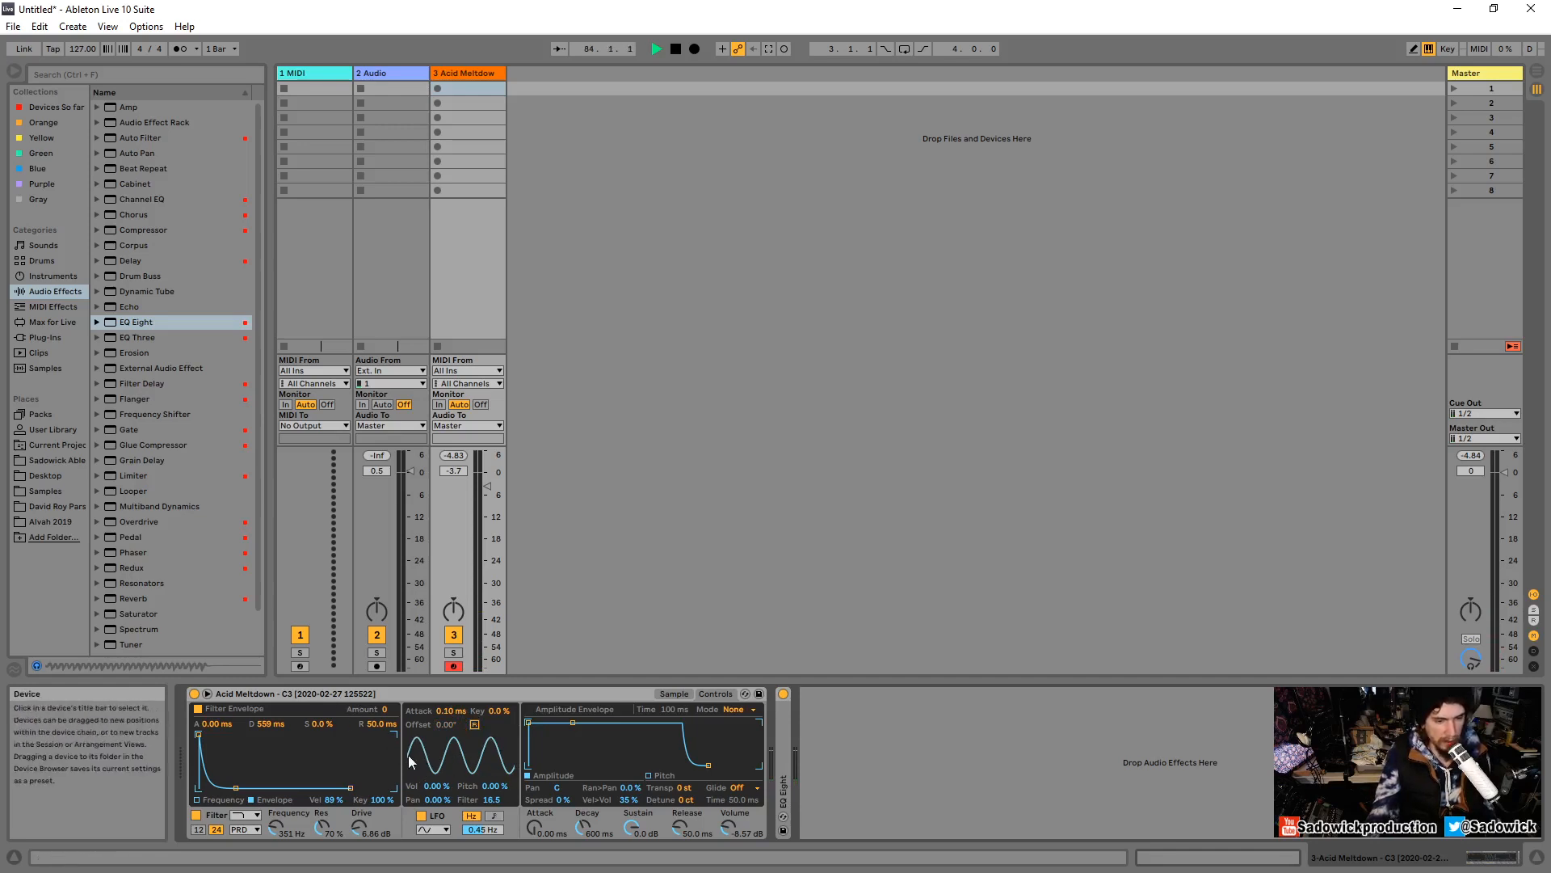
{"action": "left_click", "coordinate": [476, 725]}
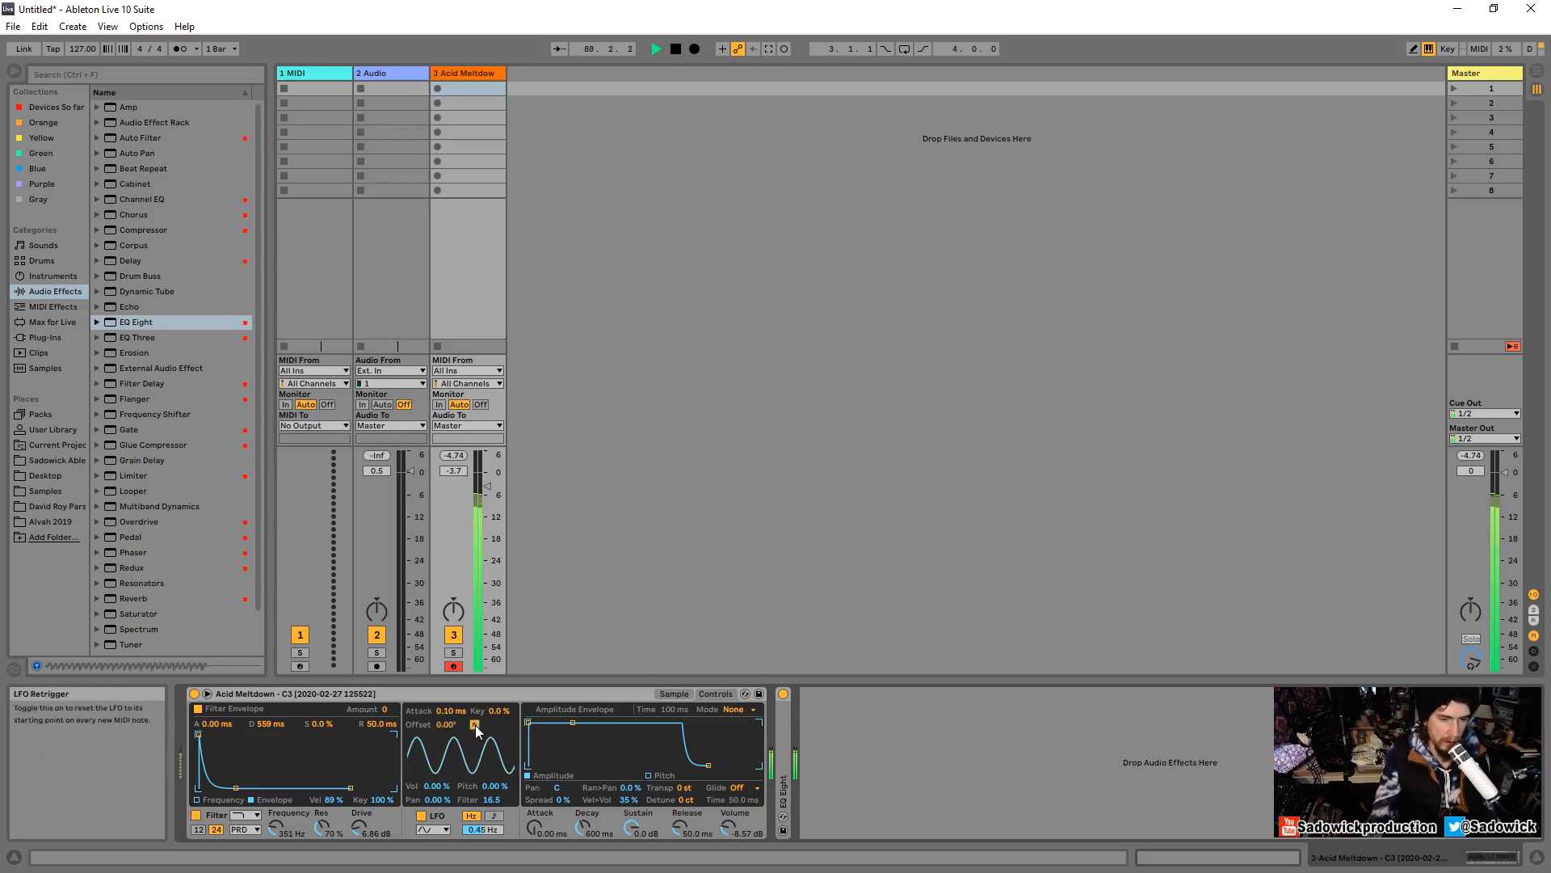
{"action": "left_click", "coordinate": [477, 724]}
{"action": "left_click_drag", "start_coordinate": [482, 829], "coordinate": [495, 749]}
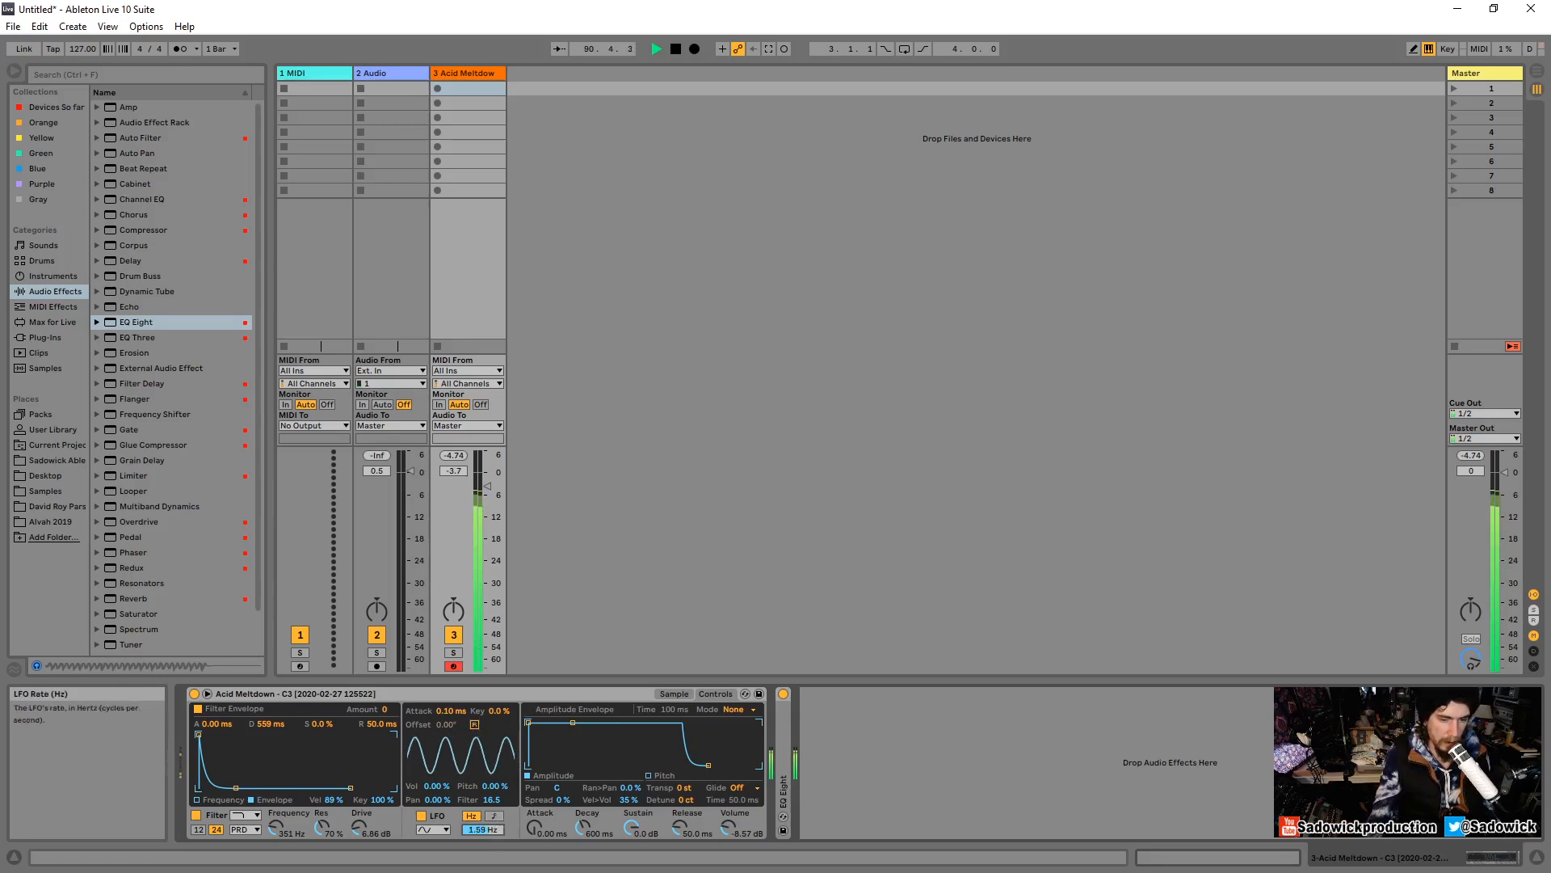
{"action": "left_click", "coordinate": [476, 724]}
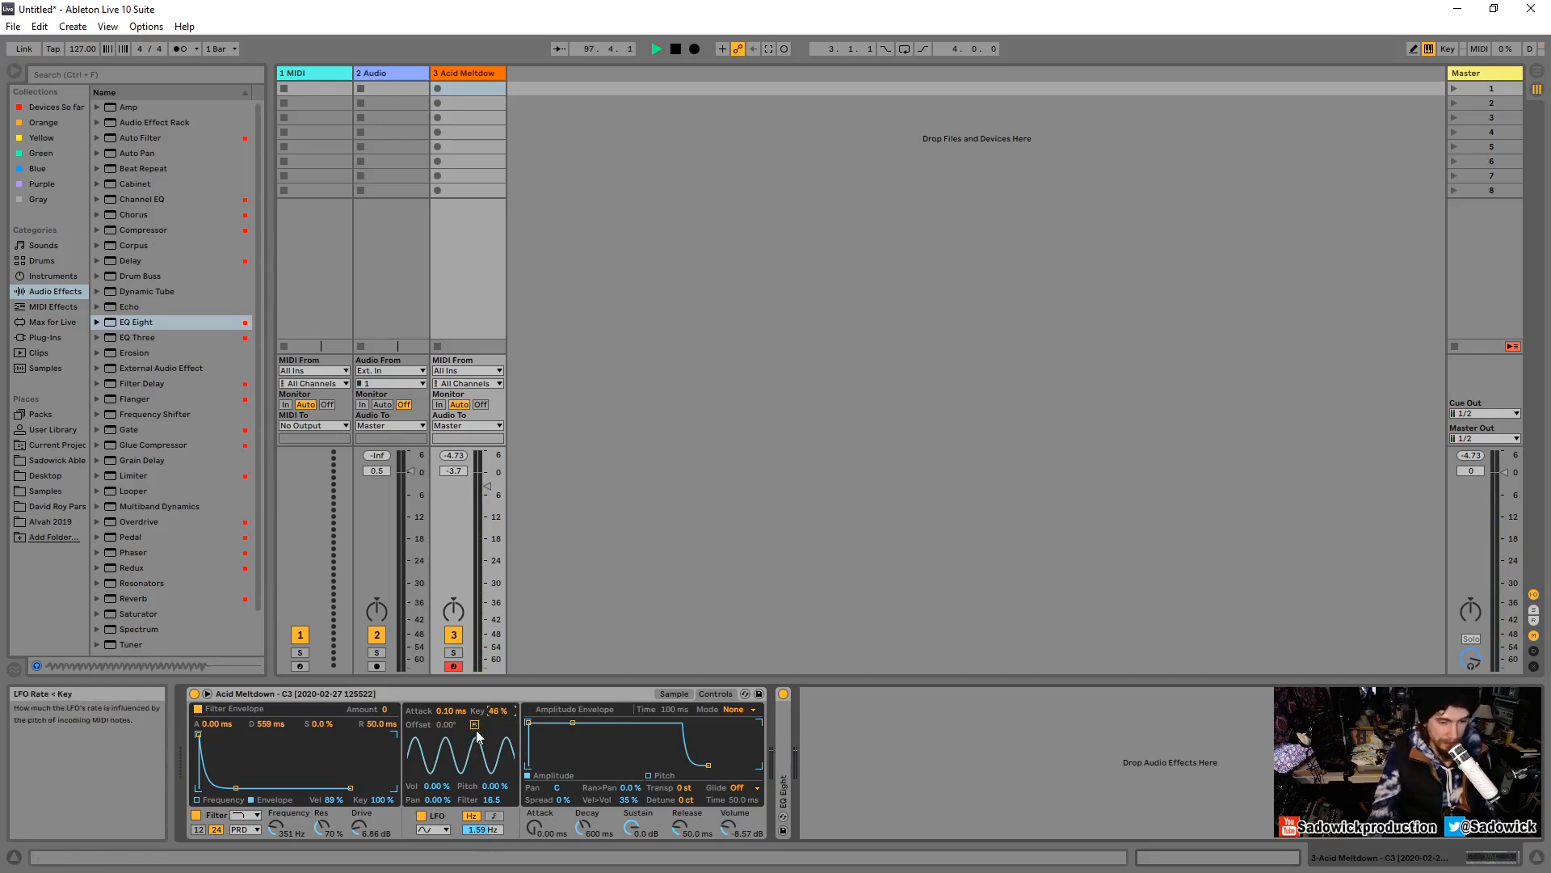
Raise the LFO's Key tracking to about 52%, and play notes in different octaves to compare the modulation speed.
{"action": "left_click_drag", "start_coordinate": [497, 715], "coordinate": [497, 711]}
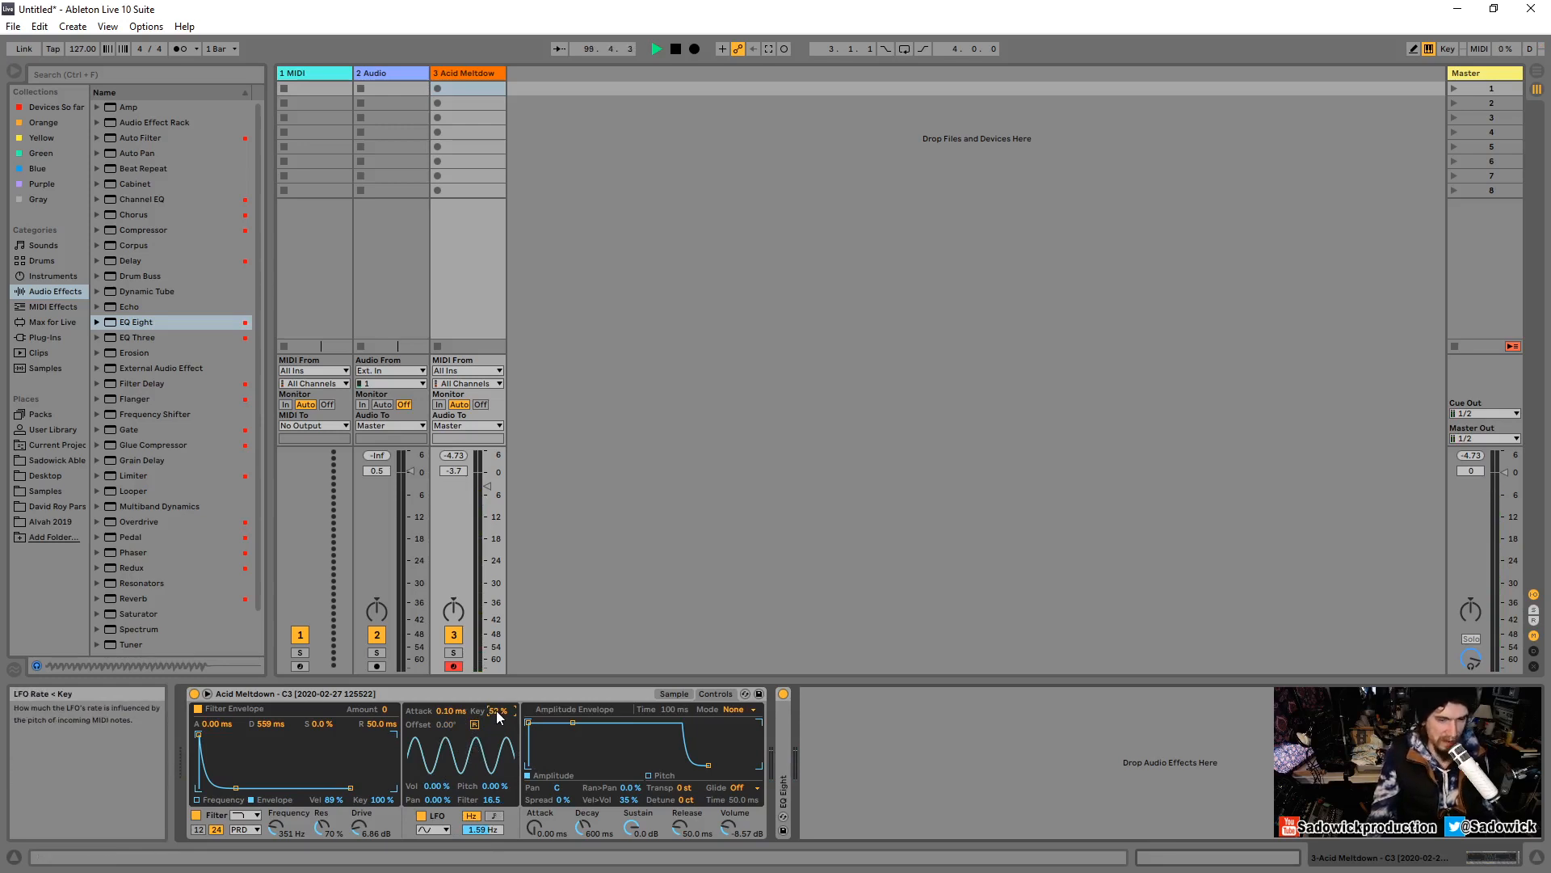
{"action": "key", "text": "x"}
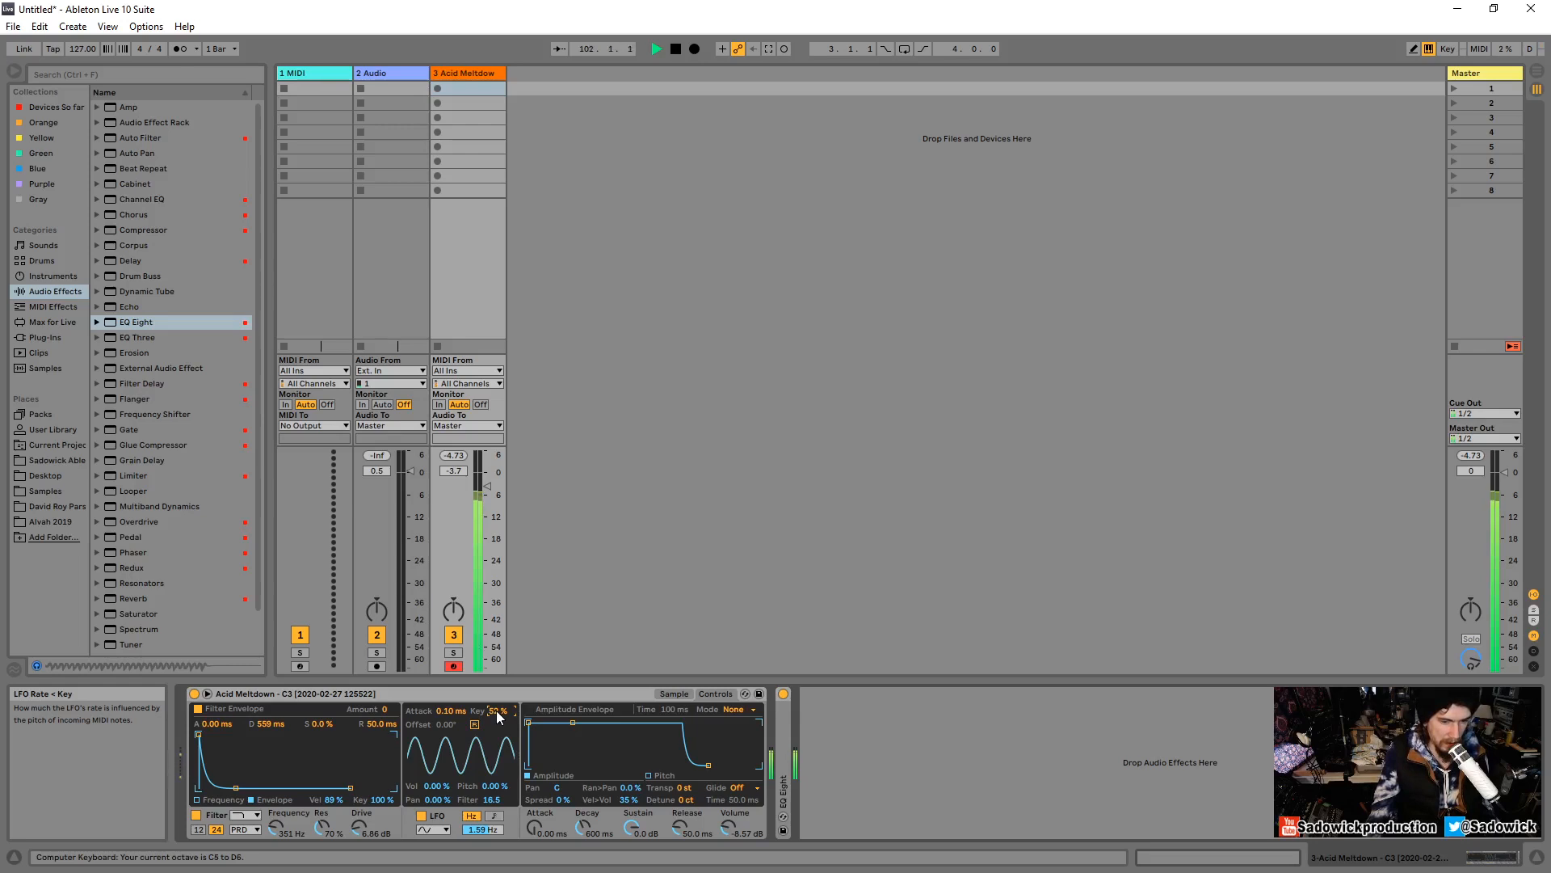
{"action": "key", "text": "z"}
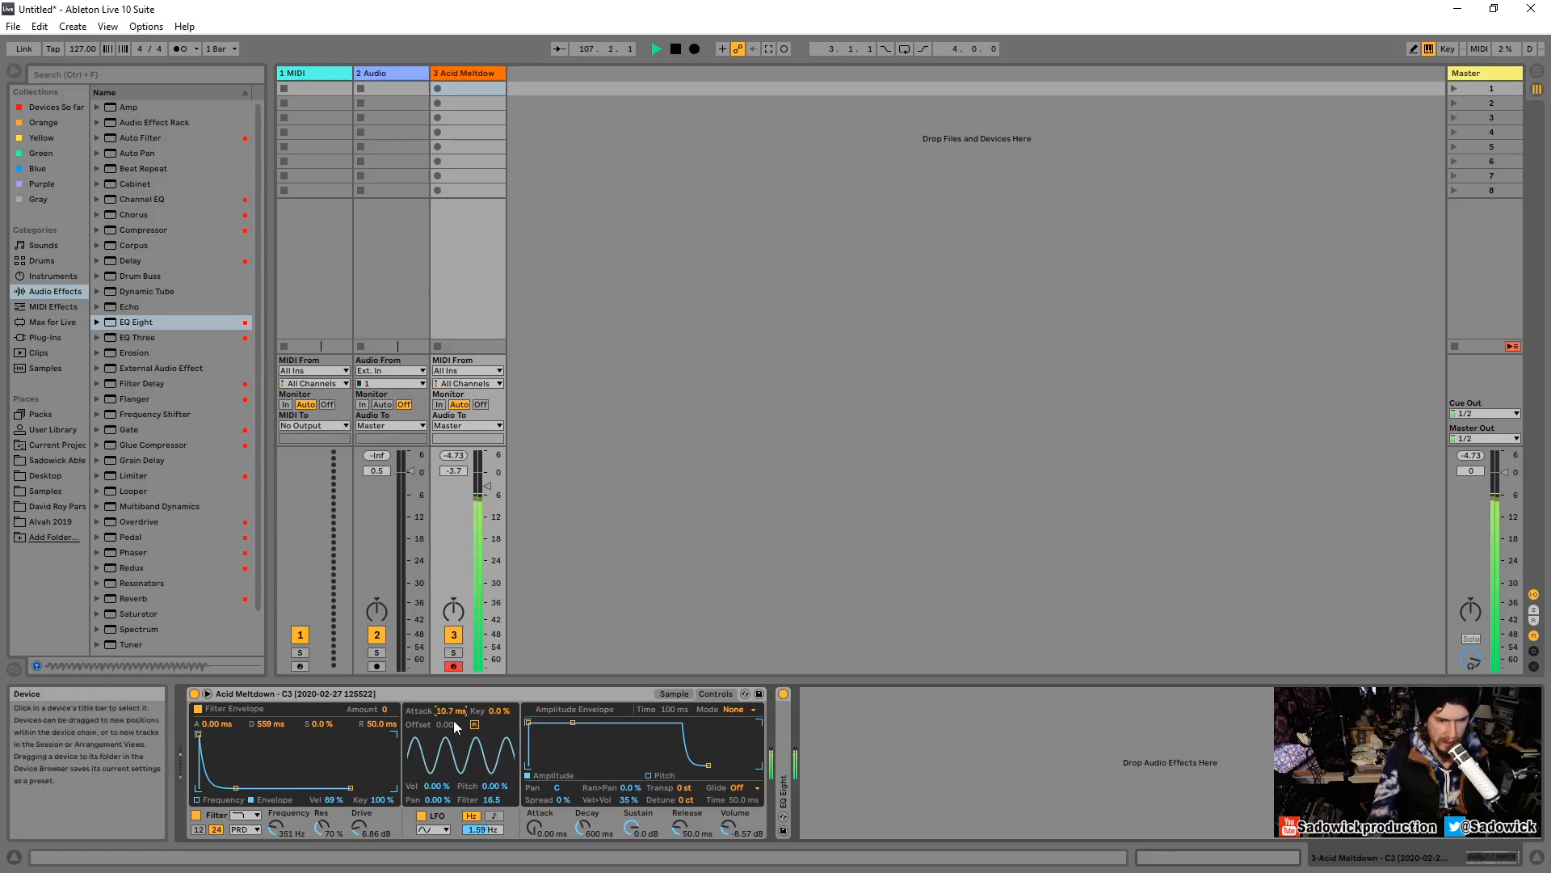
Set the LFO's Attack to 860 ms, its Filter modulation to 0.00, and its Pitch modulation to 22.0% at 9.73 Hz.
{"action": "mouse_move", "coordinate": [446, 711]}
{"action": "left_mouse_down"}
{"action": "mouse_move", "coordinate": [446, 694]}
{"action": "mouse_move", "coordinate": [446, 723]}
{"action": "left_mouse_up"}
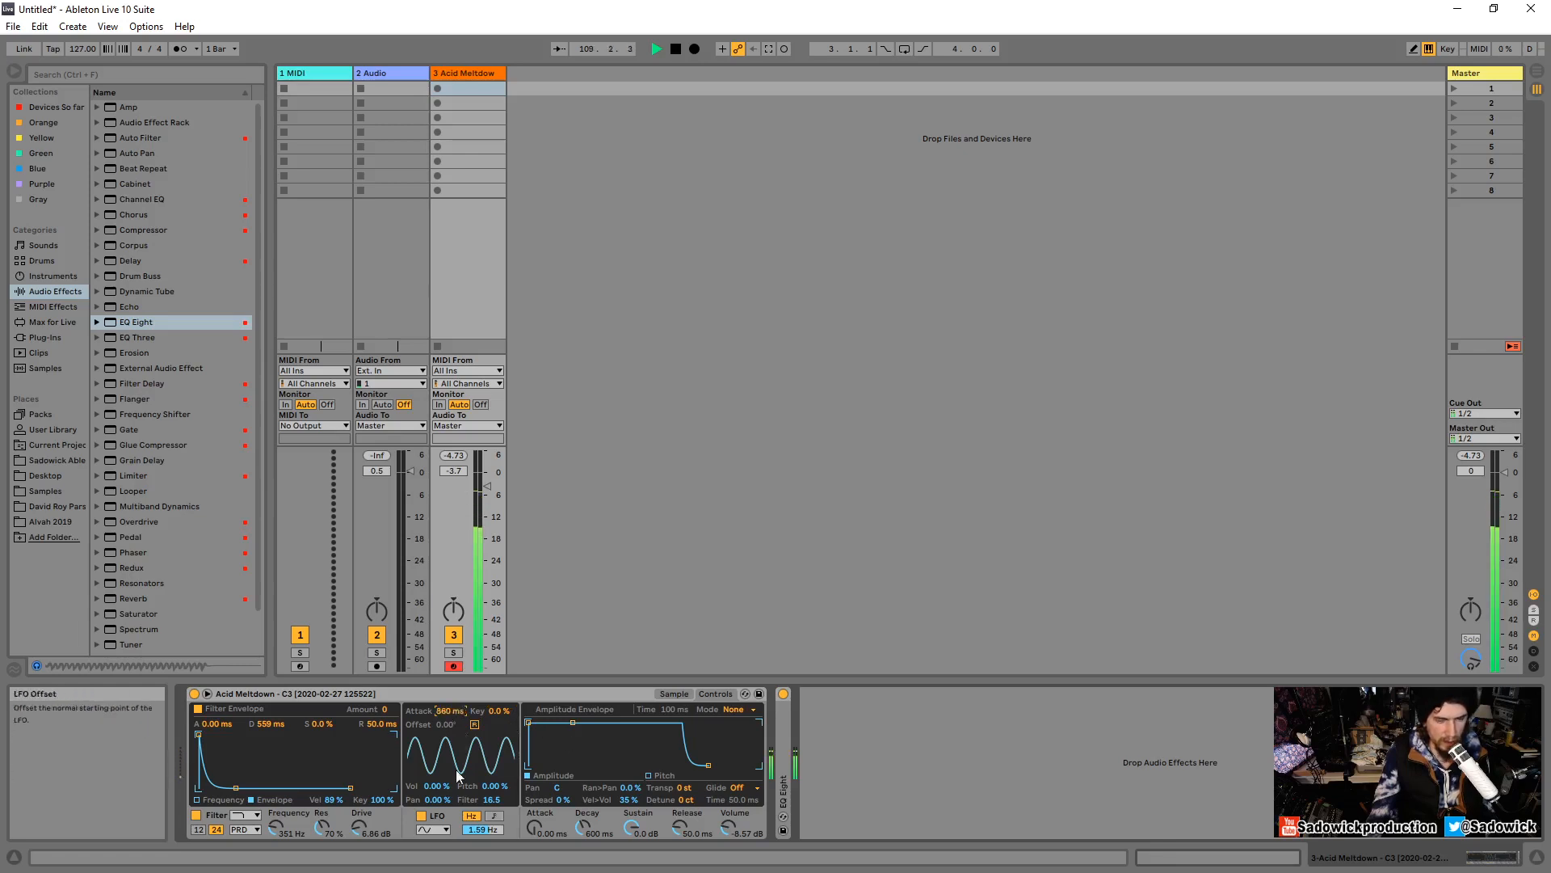
{"action": "left_click_drag", "start_coordinate": [494, 800], "coordinate": [495, 812]}
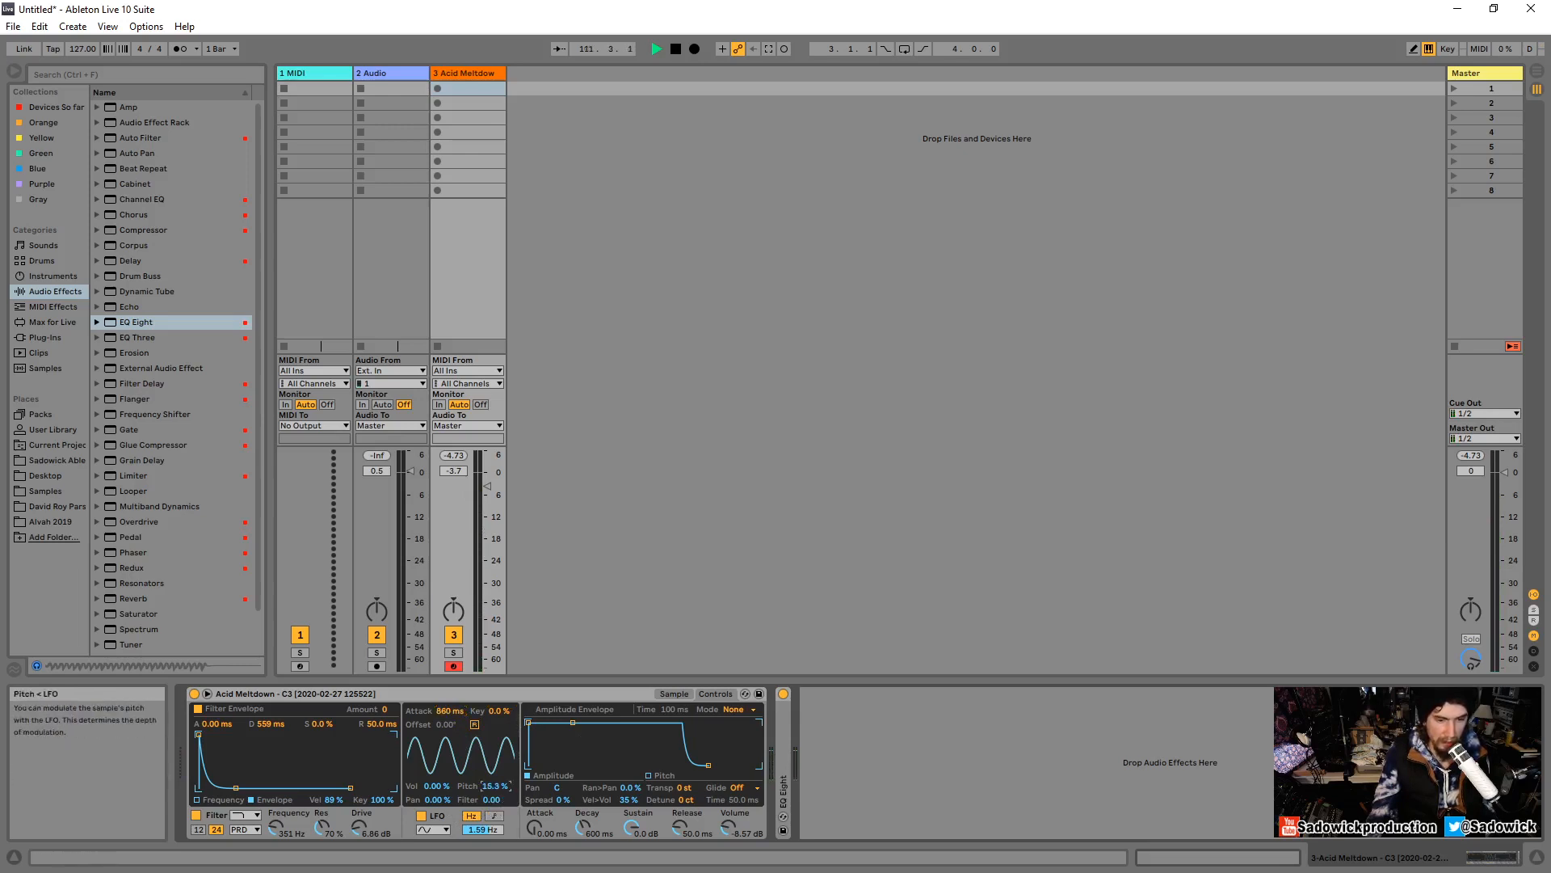
{"action": "left_click_drag", "start_coordinate": [482, 829], "coordinate": [483, 828]}
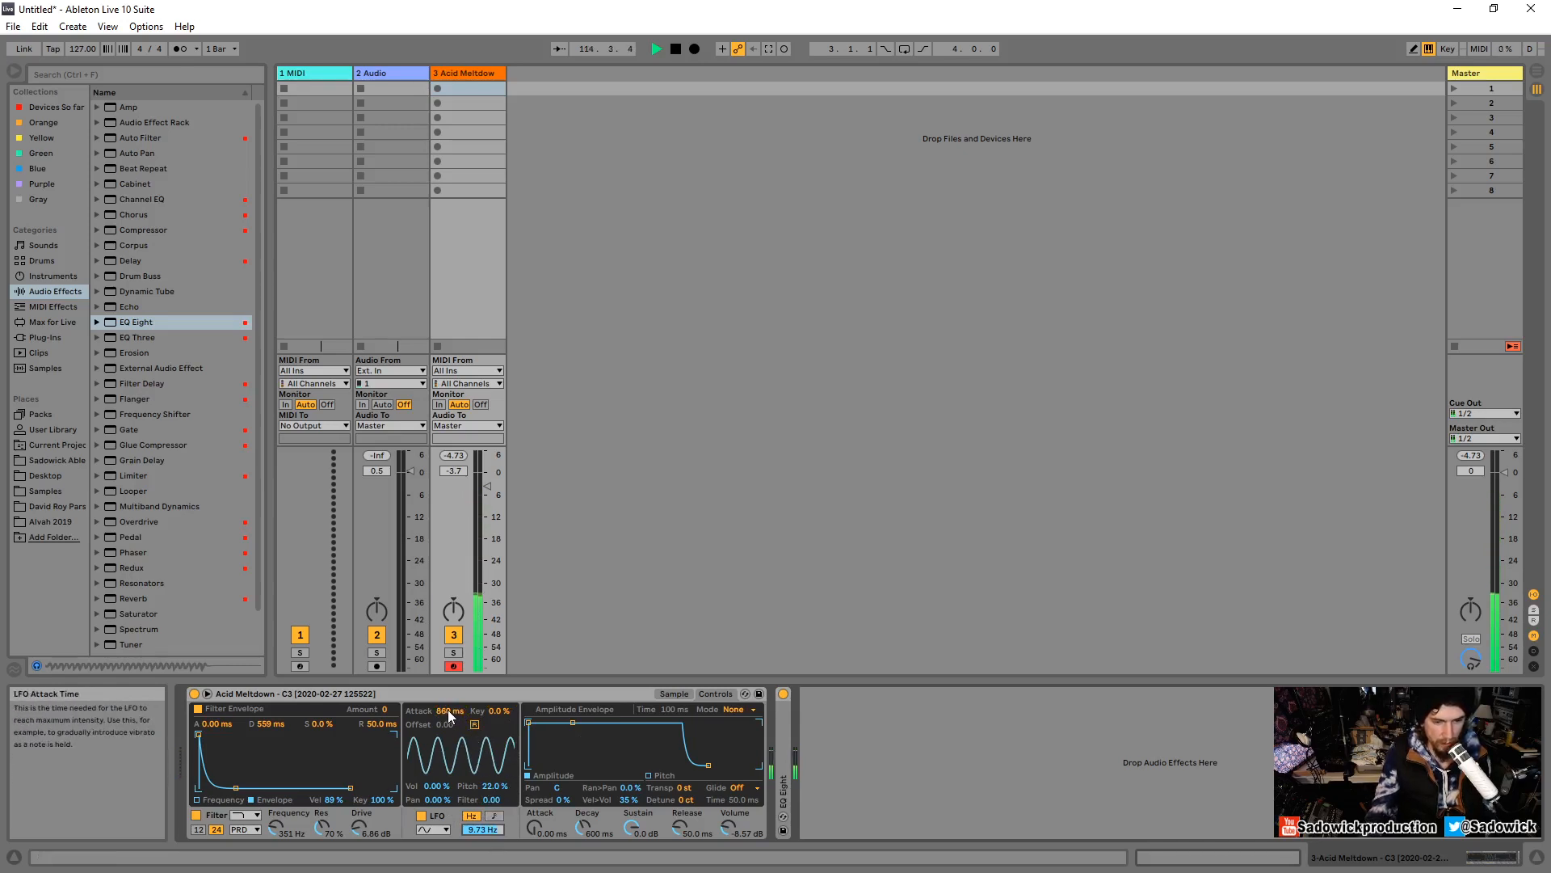
{"action": "mouse_move", "coordinate": [481, 827]}
{"action": "left_mouse_down"}
{"action": "mouse_move", "coordinate": [481, 812]}
{"action": "mouse_move", "coordinate": [482, 841]}
{"action": "left_mouse_up"}
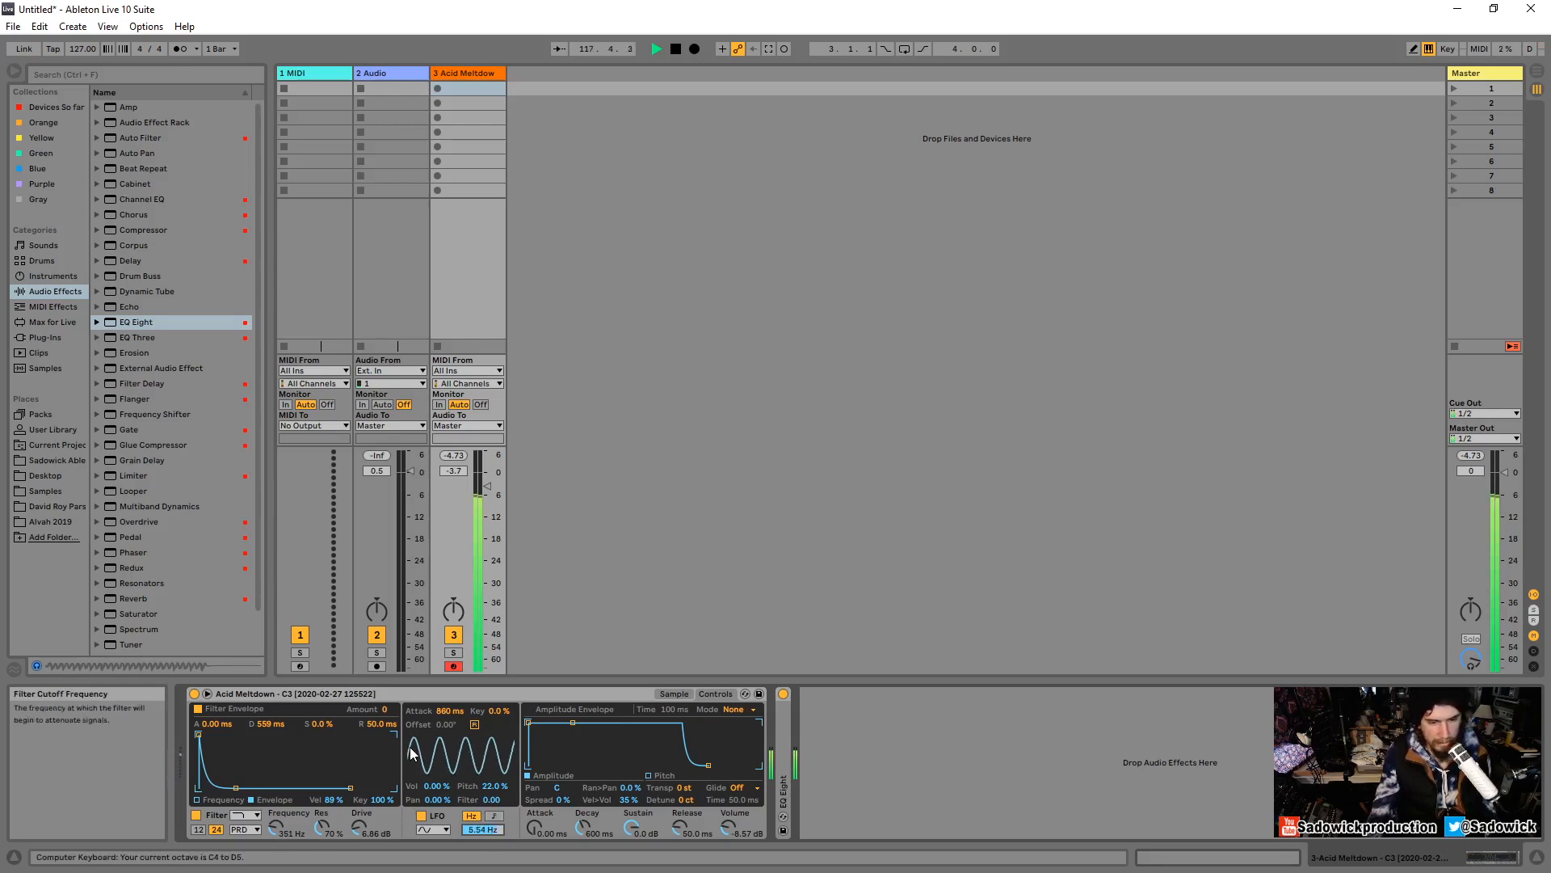
{"action": "left_click_drag", "start_coordinate": [482, 826], "coordinate": [481, 818]}
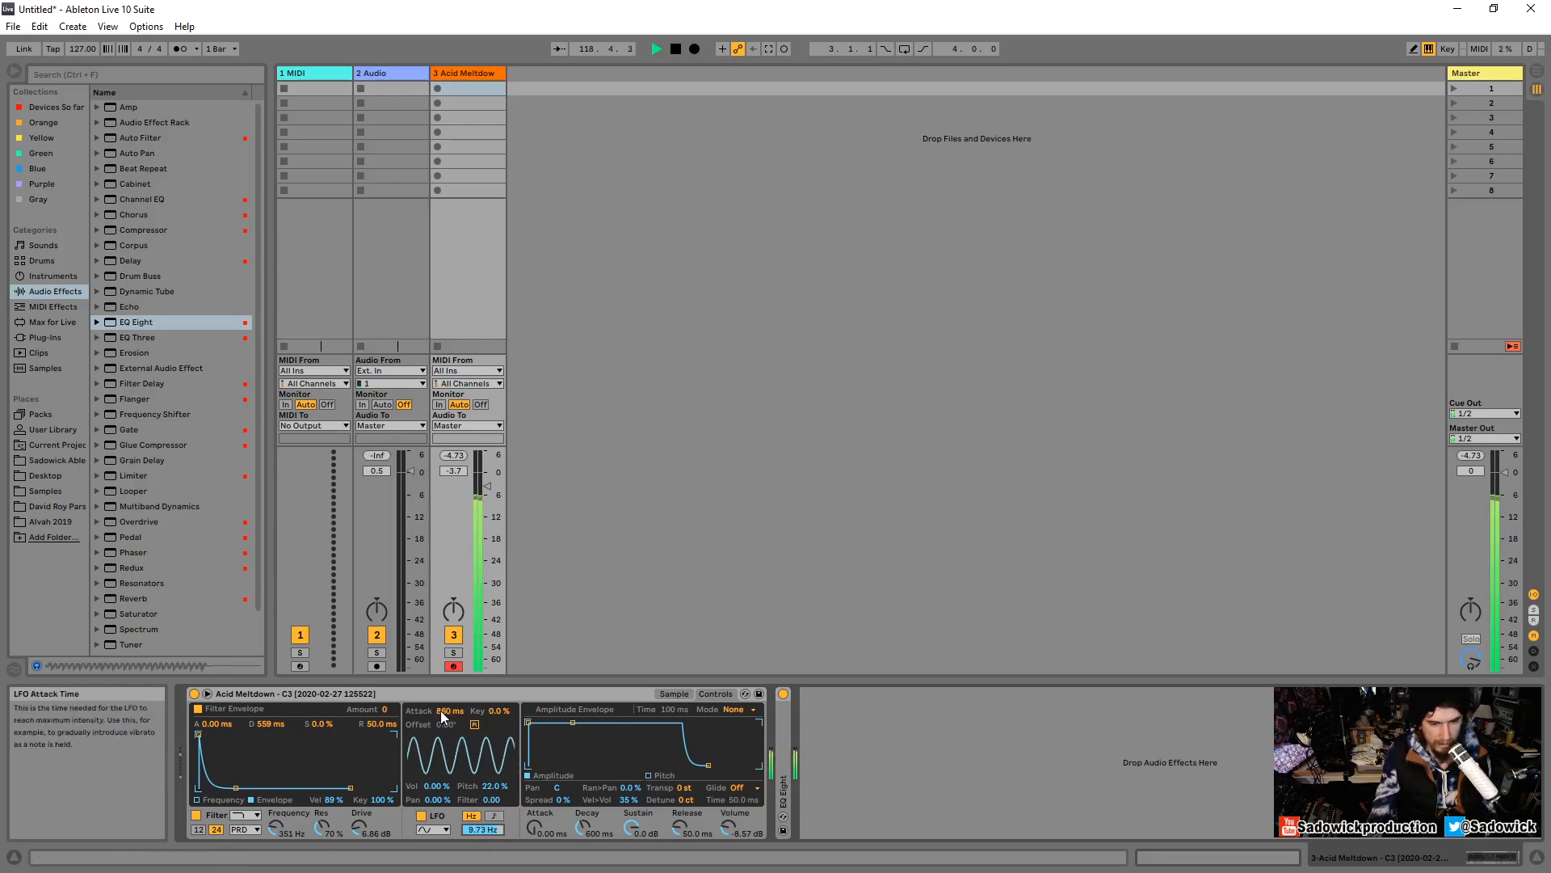
Try a 2.23 s LFO Attack for a gradually rising vibrato, and bring the Attack back to 0.10 ms.
{"action": "mouse_move", "coordinate": [449, 711]}
{"action": "left_mouse_down"}
{"action": "mouse_move", "coordinate": [449, 683]}
{"action": "mouse_move", "coordinate": [445, 717]}
{"action": "left_mouse_up"}
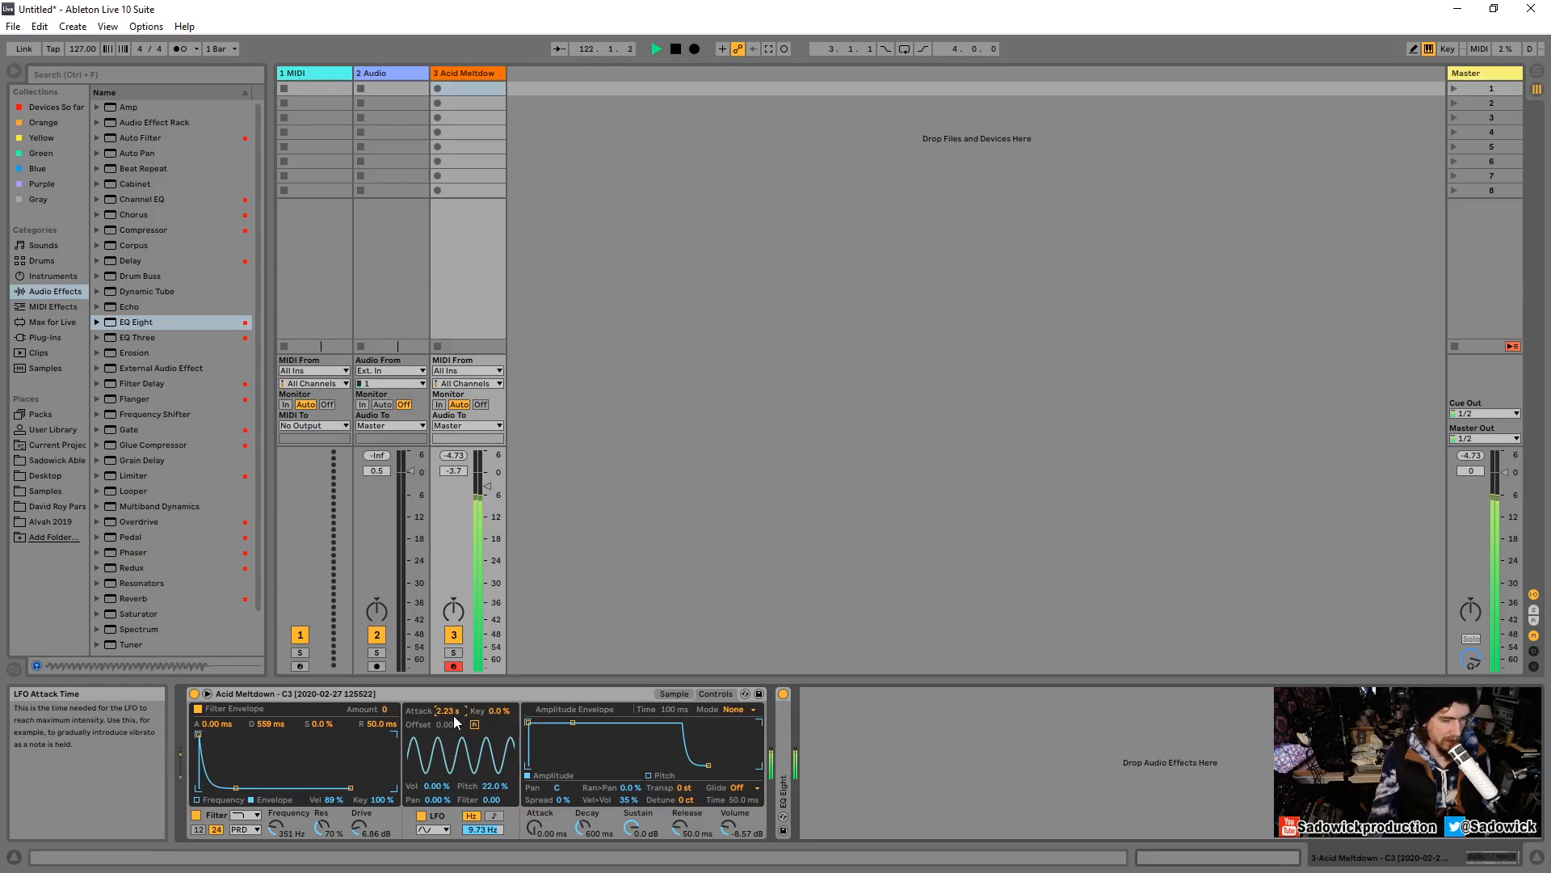
{"action": "left_click_drag", "start_coordinate": [449, 714], "coordinate": [449, 775]}
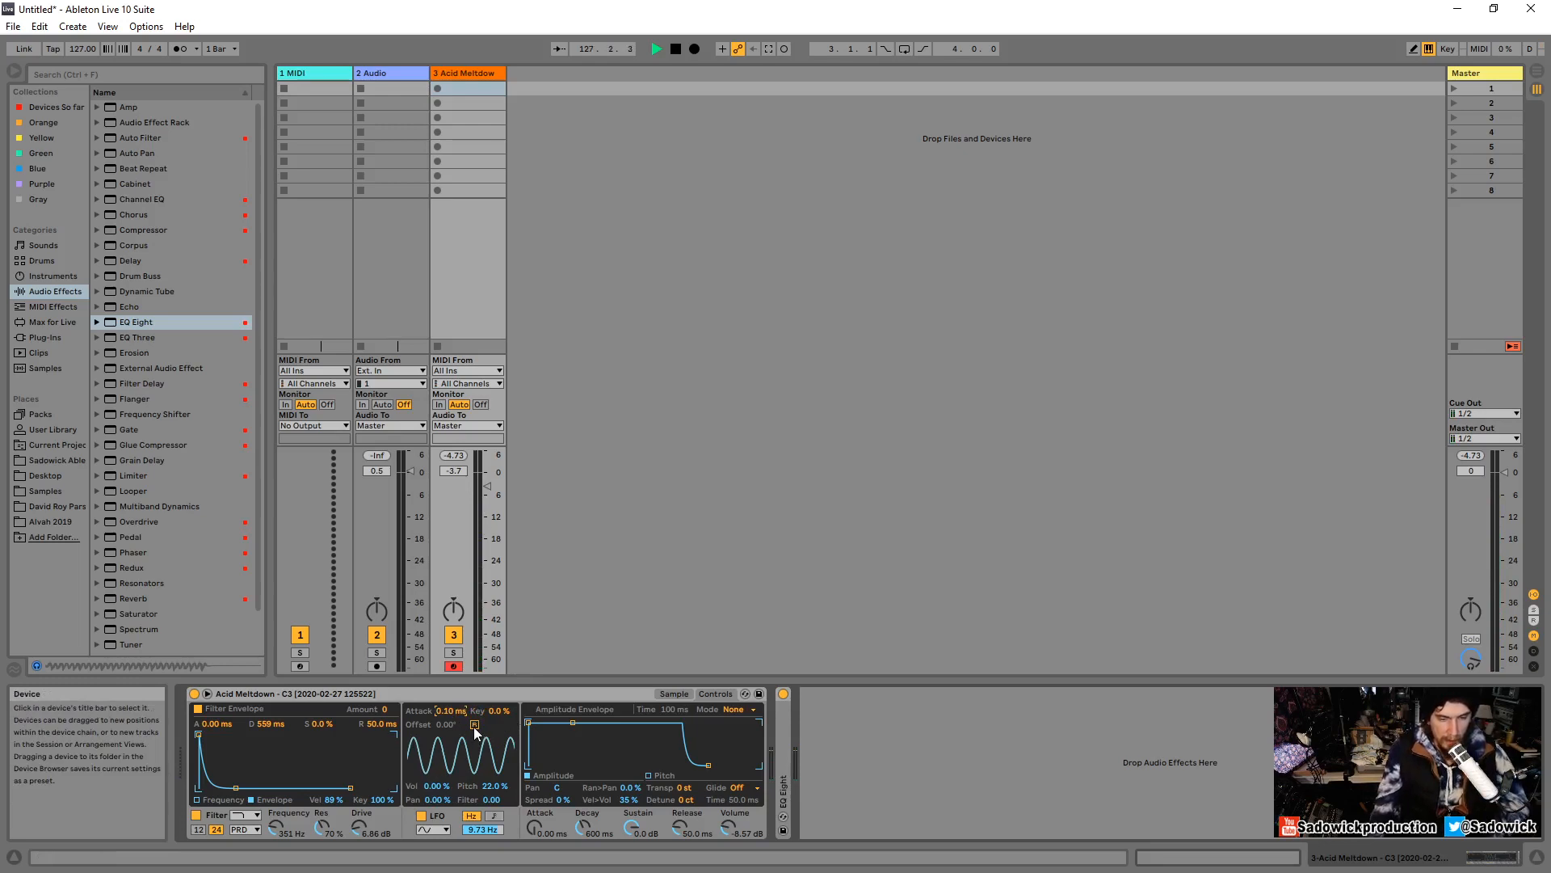
Reset the LFO's Pitch modulation to 0.00%, and try Pan modulation before resetting it as well.
{"action": "left_click", "coordinate": [494, 786]}
{"action": "key", "text": "Delete"}
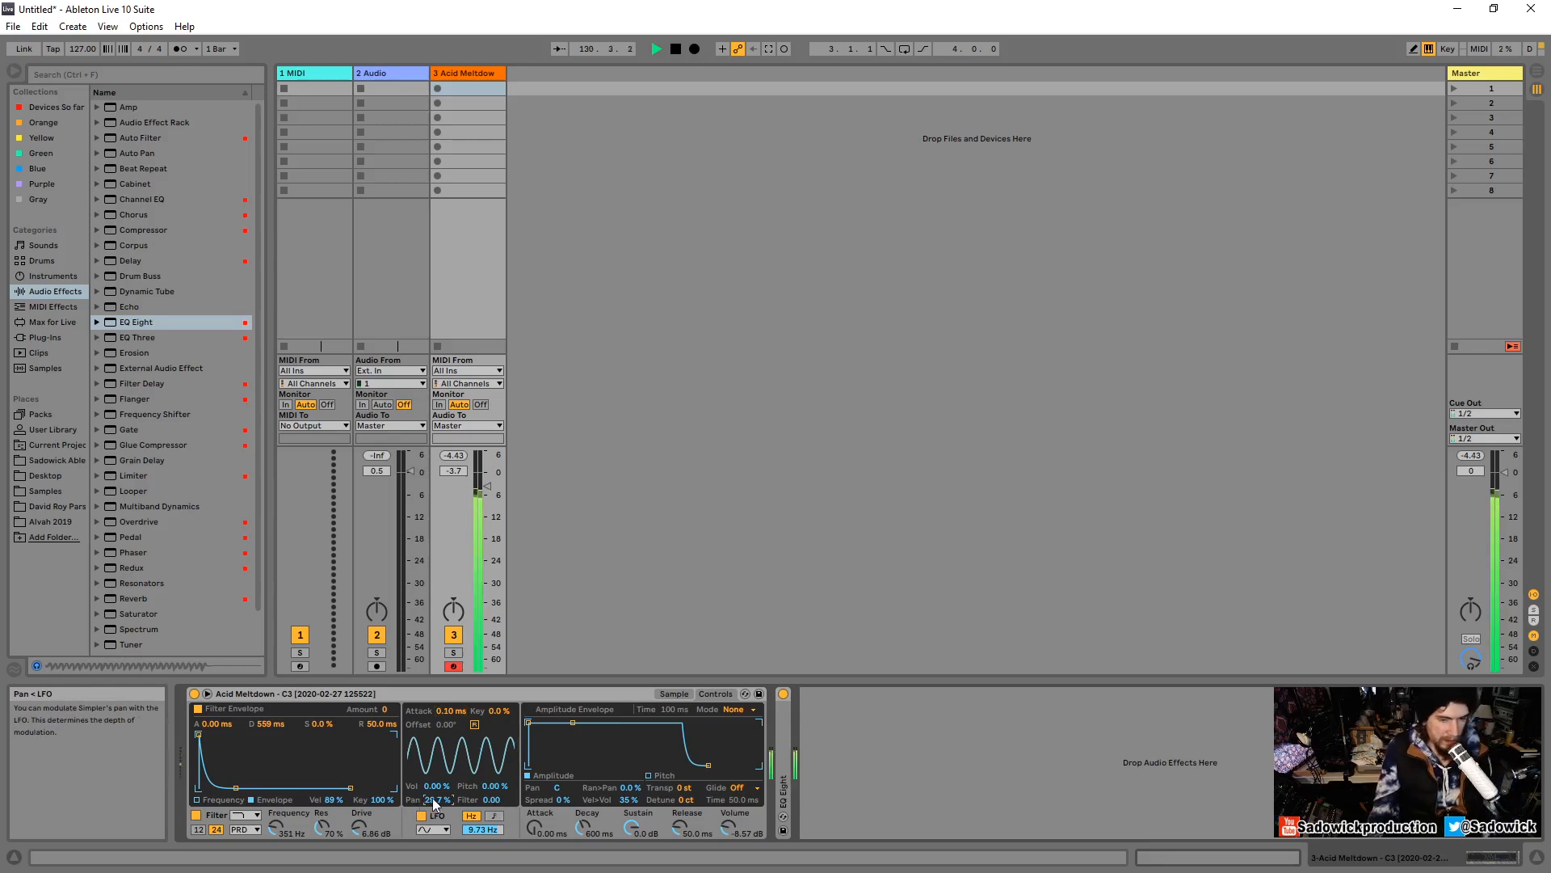
{"action": "key", "text": "Delete"}
Set the LFO's Volume modulation to 100% with a Square waveform at 30.0 Hz, and play notes an octave higher.
{"action": "left_click_drag", "start_coordinate": [436, 785], "coordinate": [437, 760]}
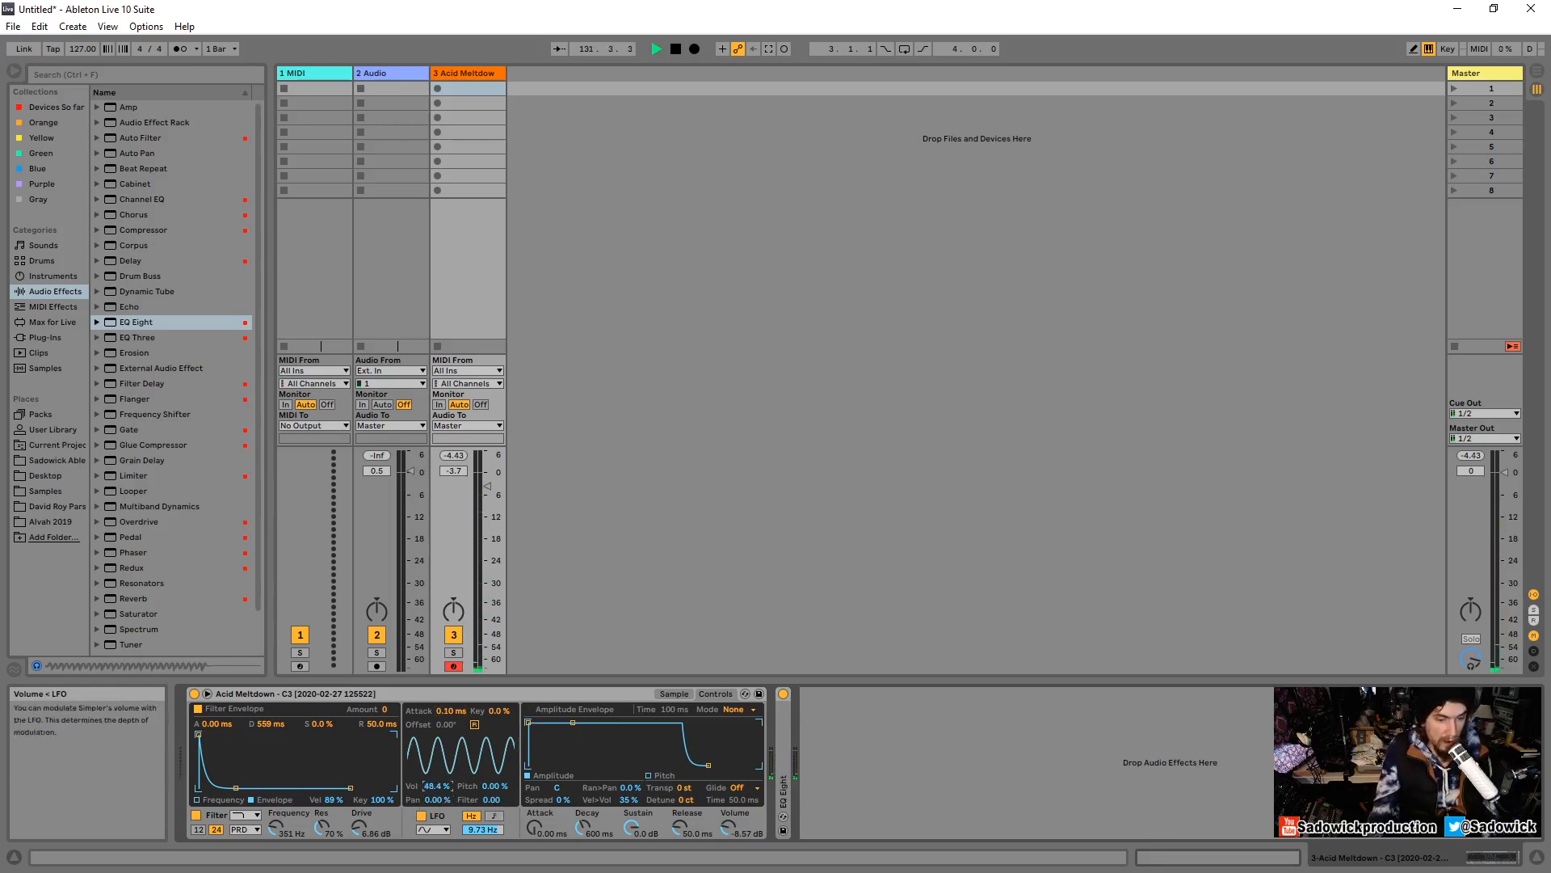
{"action": "left_click", "coordinate": [439, 830]}
{"action": "left_click", "coordinate": [439, 772]}
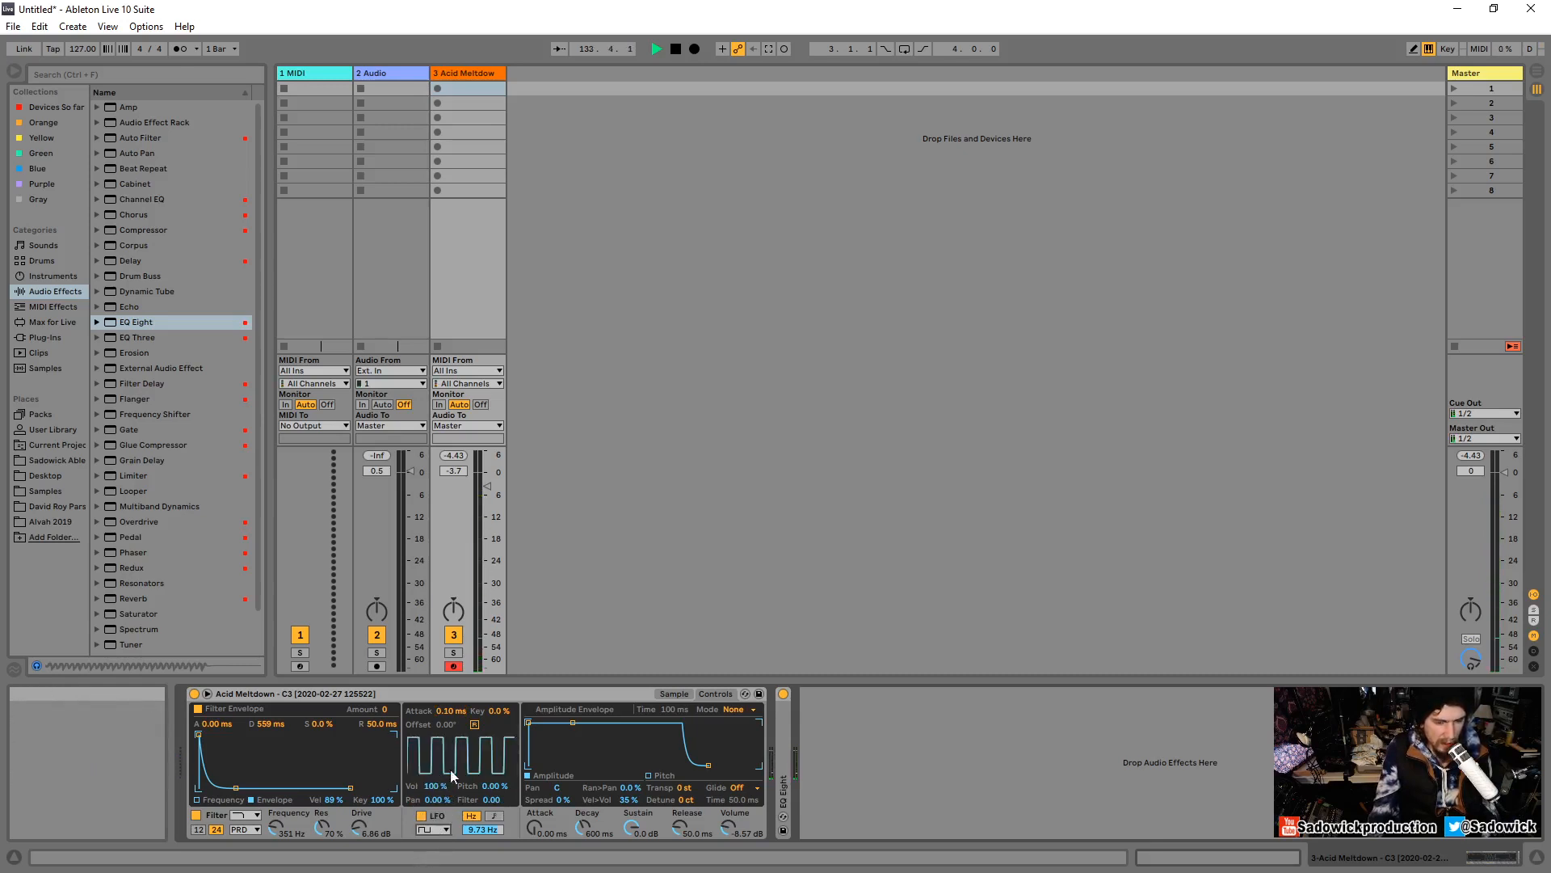
{"action": "left_click_drag", "start_coordinate": [493, 831], "coordinate": [493, 792]}
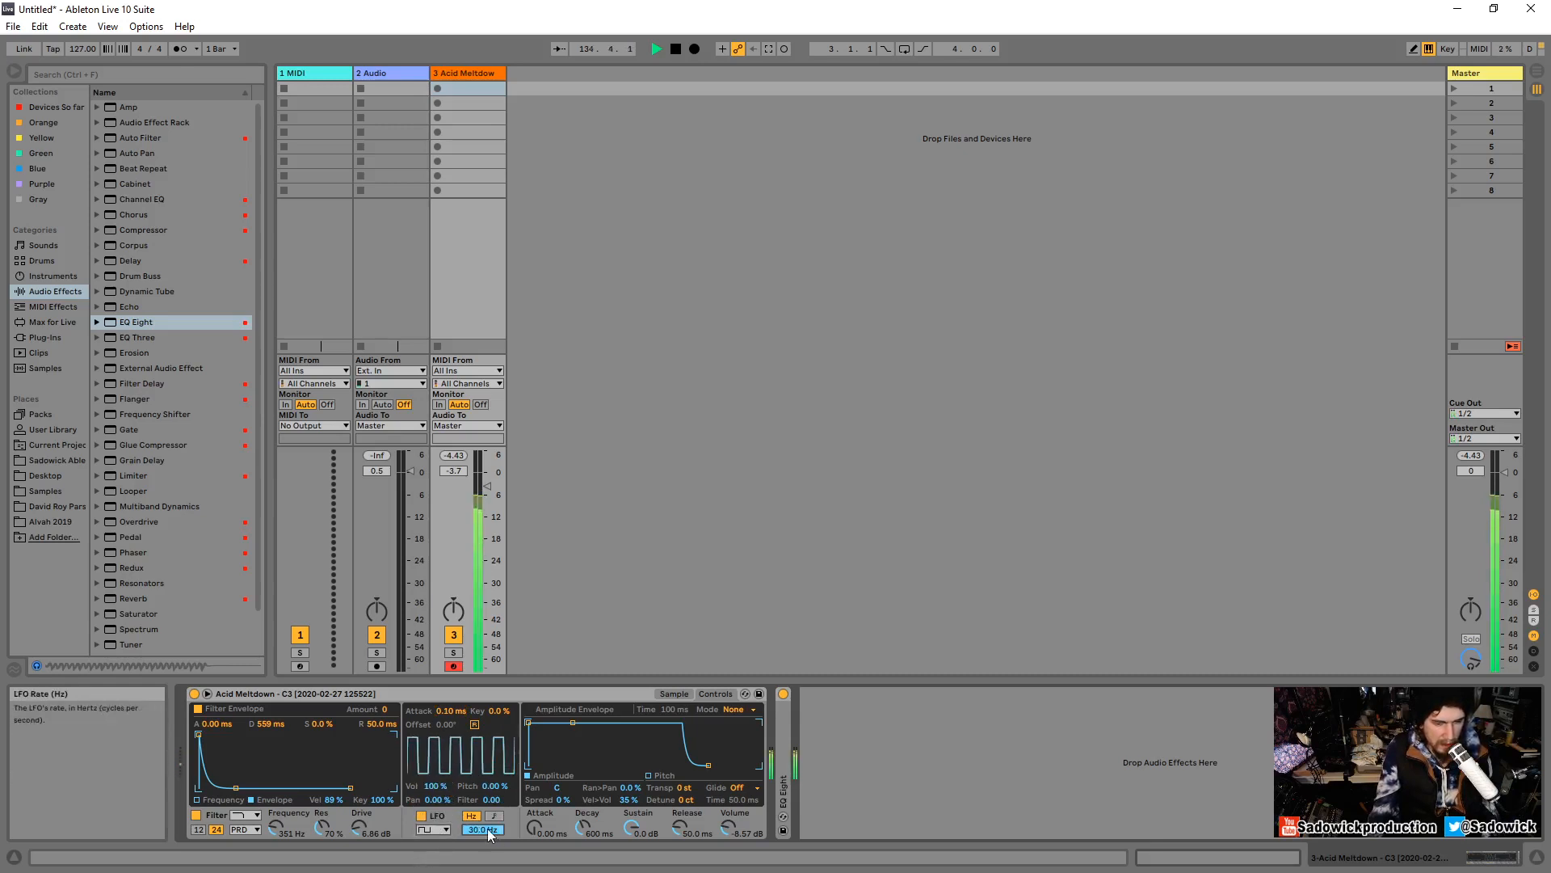
{"action": "key", "text": "x"}
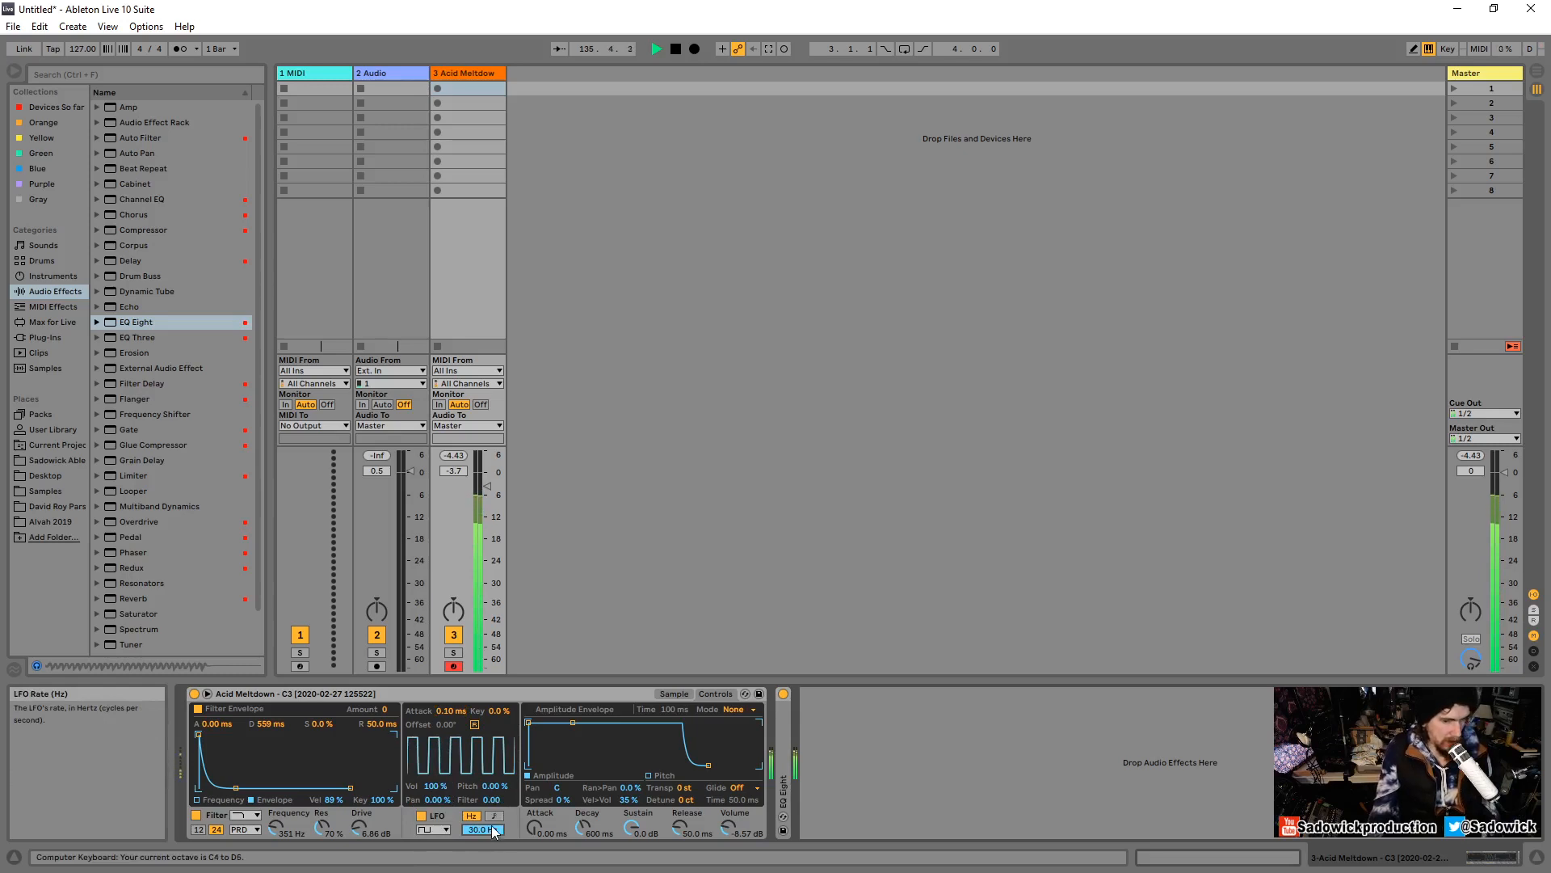
Switch the LFO waveform back to Sine, play notes in different octaves, and reset the Volume modulation to 0.00%.
{"action": "left_click", "coordinate": [433, 829]}
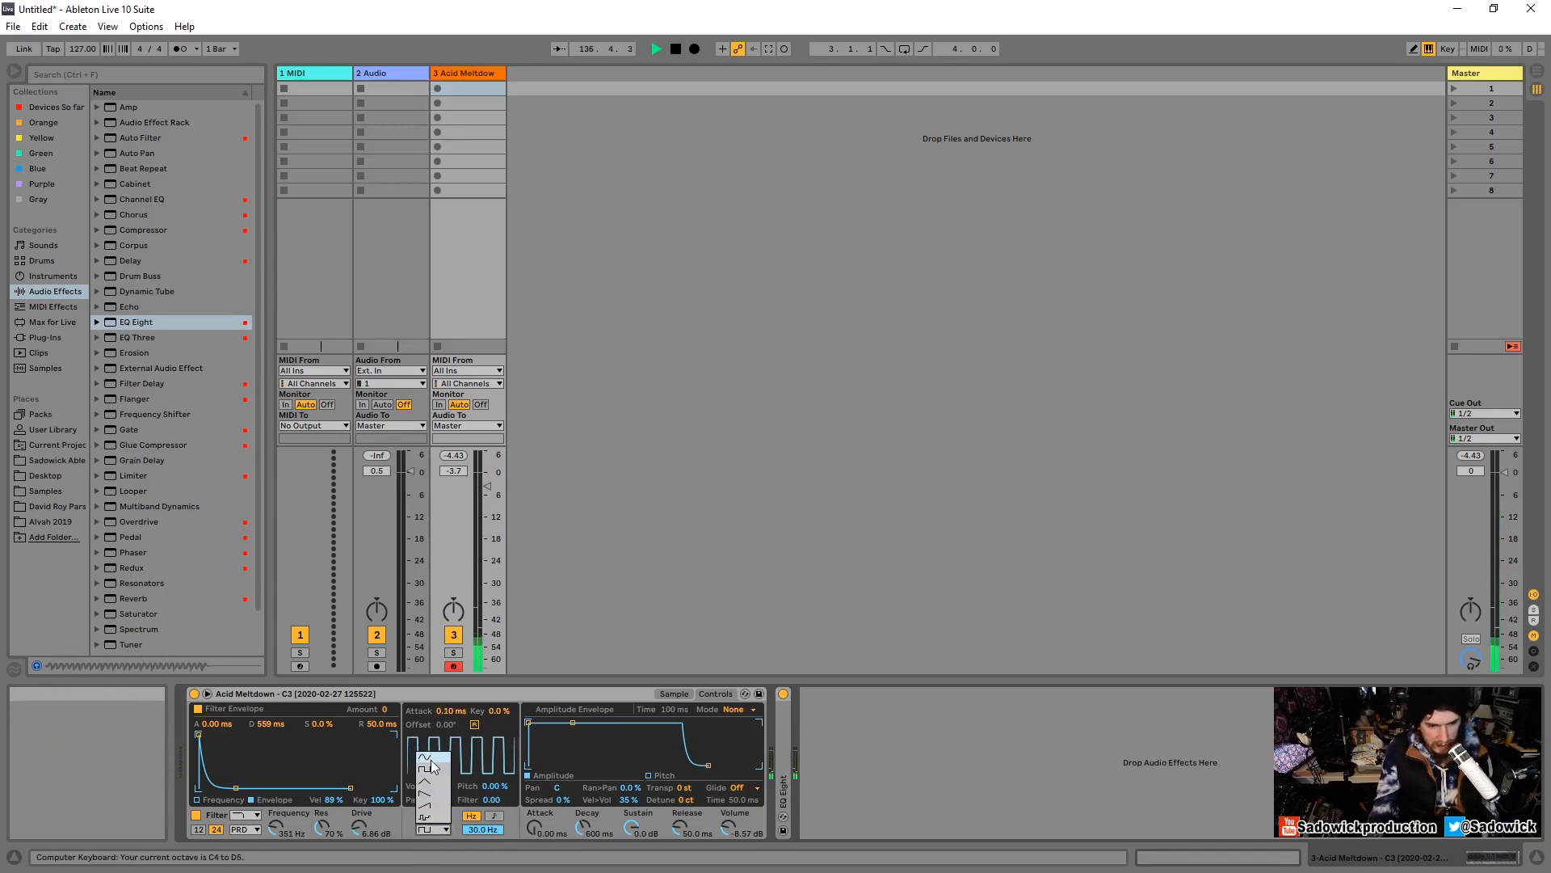
{"action": "left_click", "coordinate": [434, 767]}
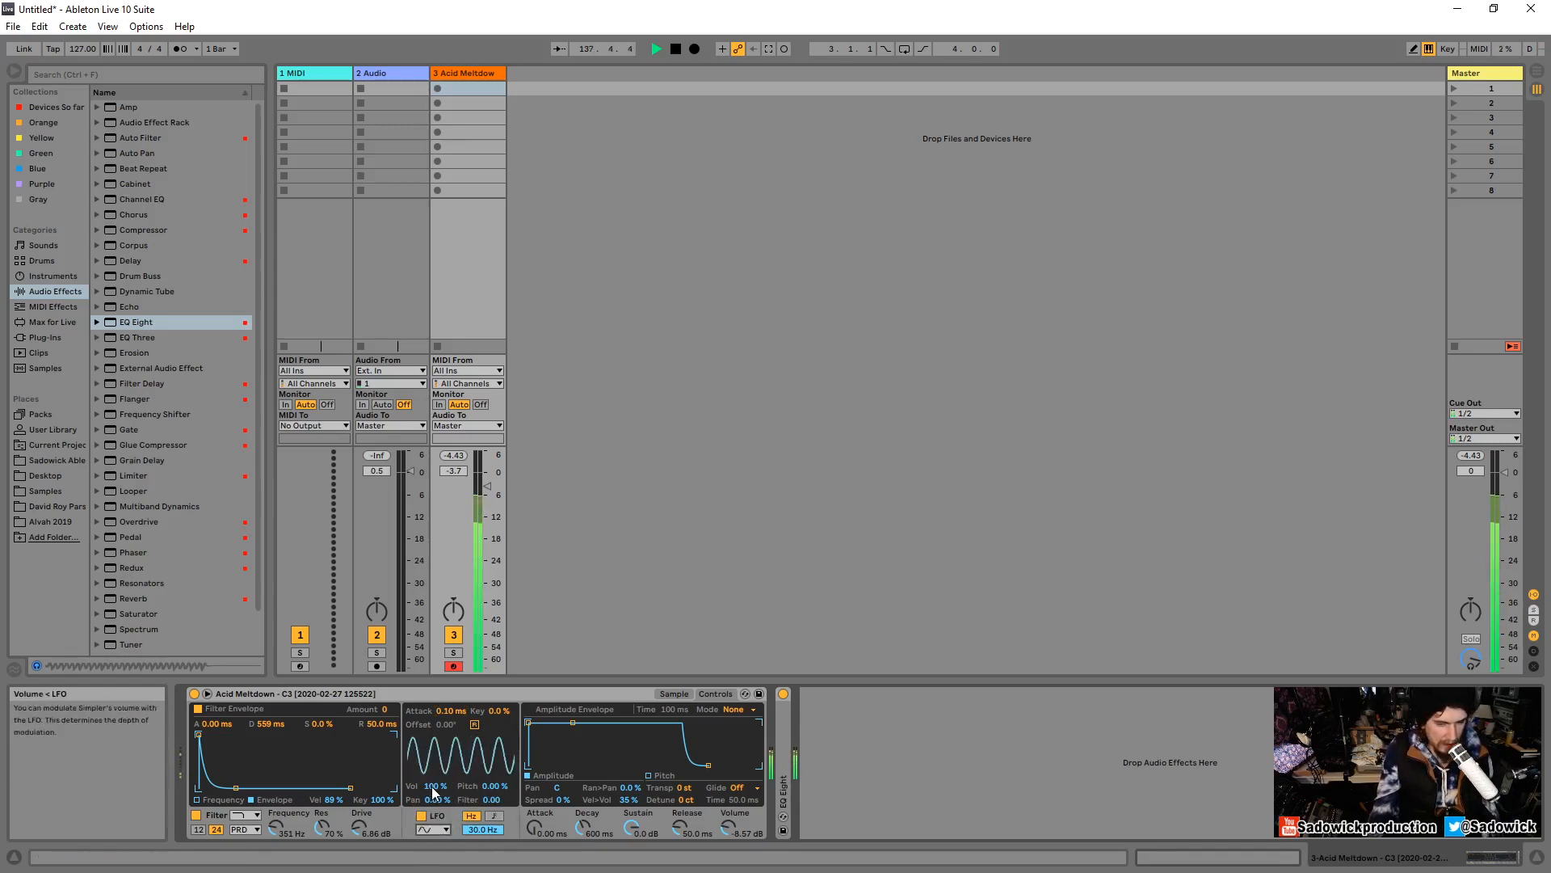
{"action": "key", "text": "z"}
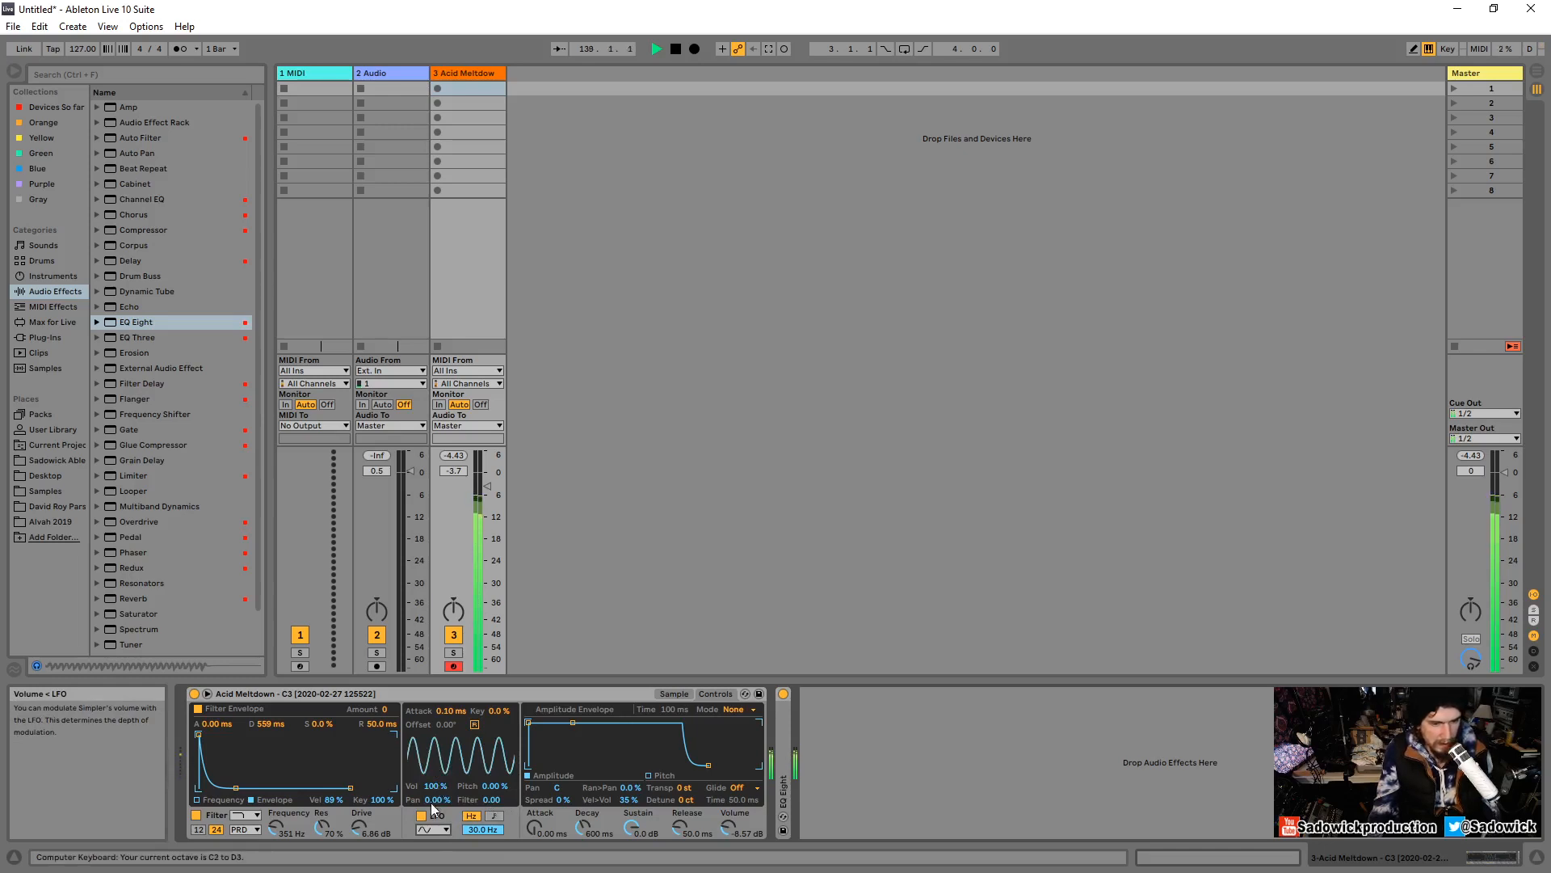
{"action": "key", "text": "x"}
{"action": "left_click_drag", "start_coordinate": [435, 785], "coordinate": [477, 807]}
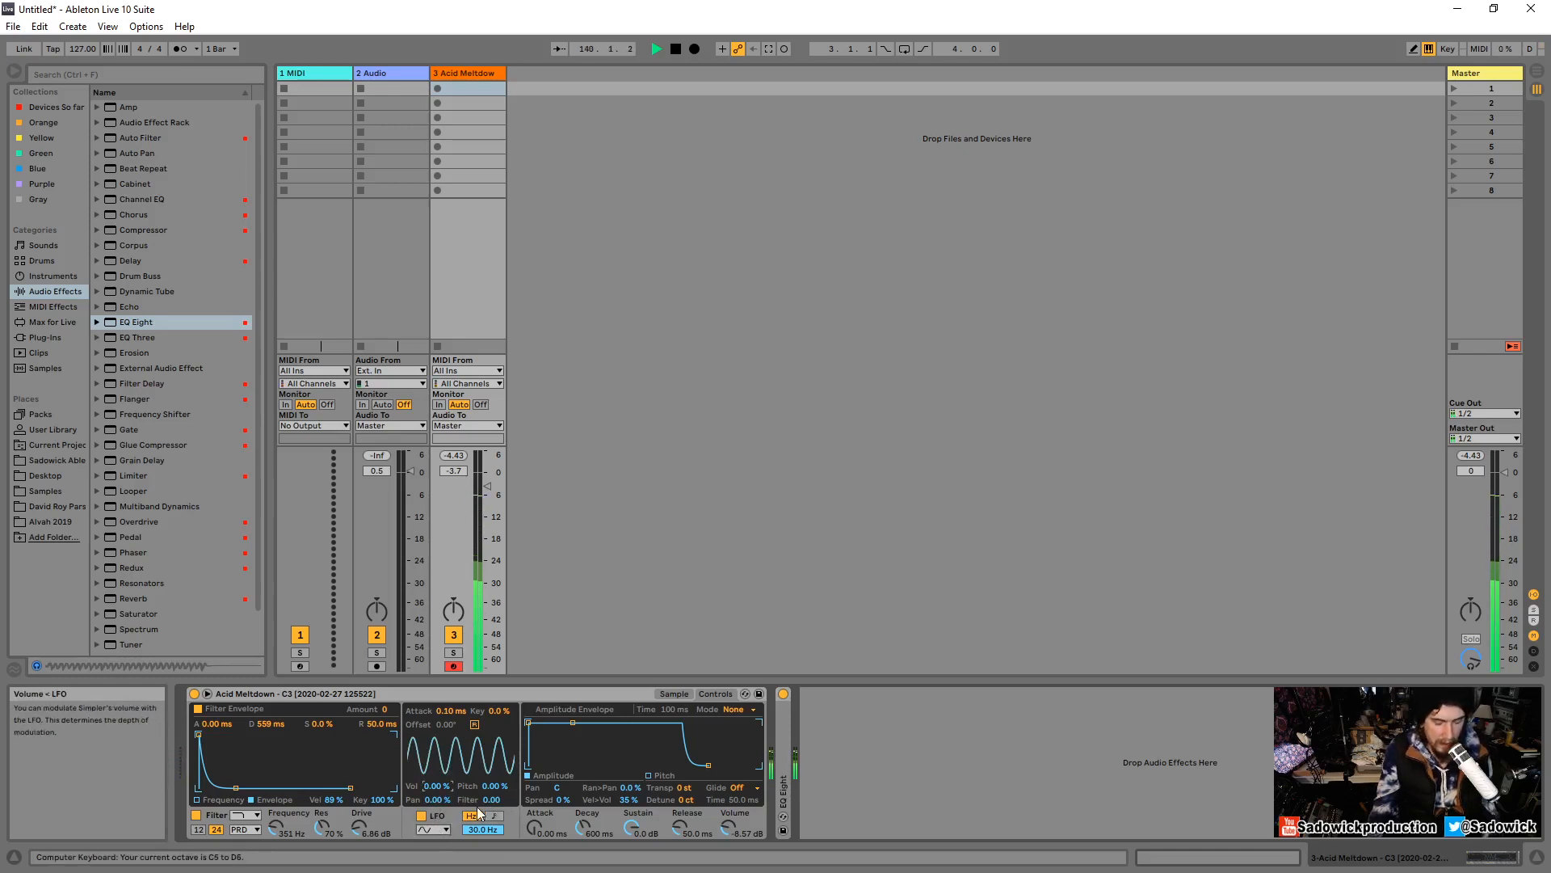
Try different Decay times with Sustain at -24 dB on the amplitude envelope, and set Decay to 631 ms and Sustain to 0.0 dB.
{"action": "left_click", "coordinate": [693, 689]}
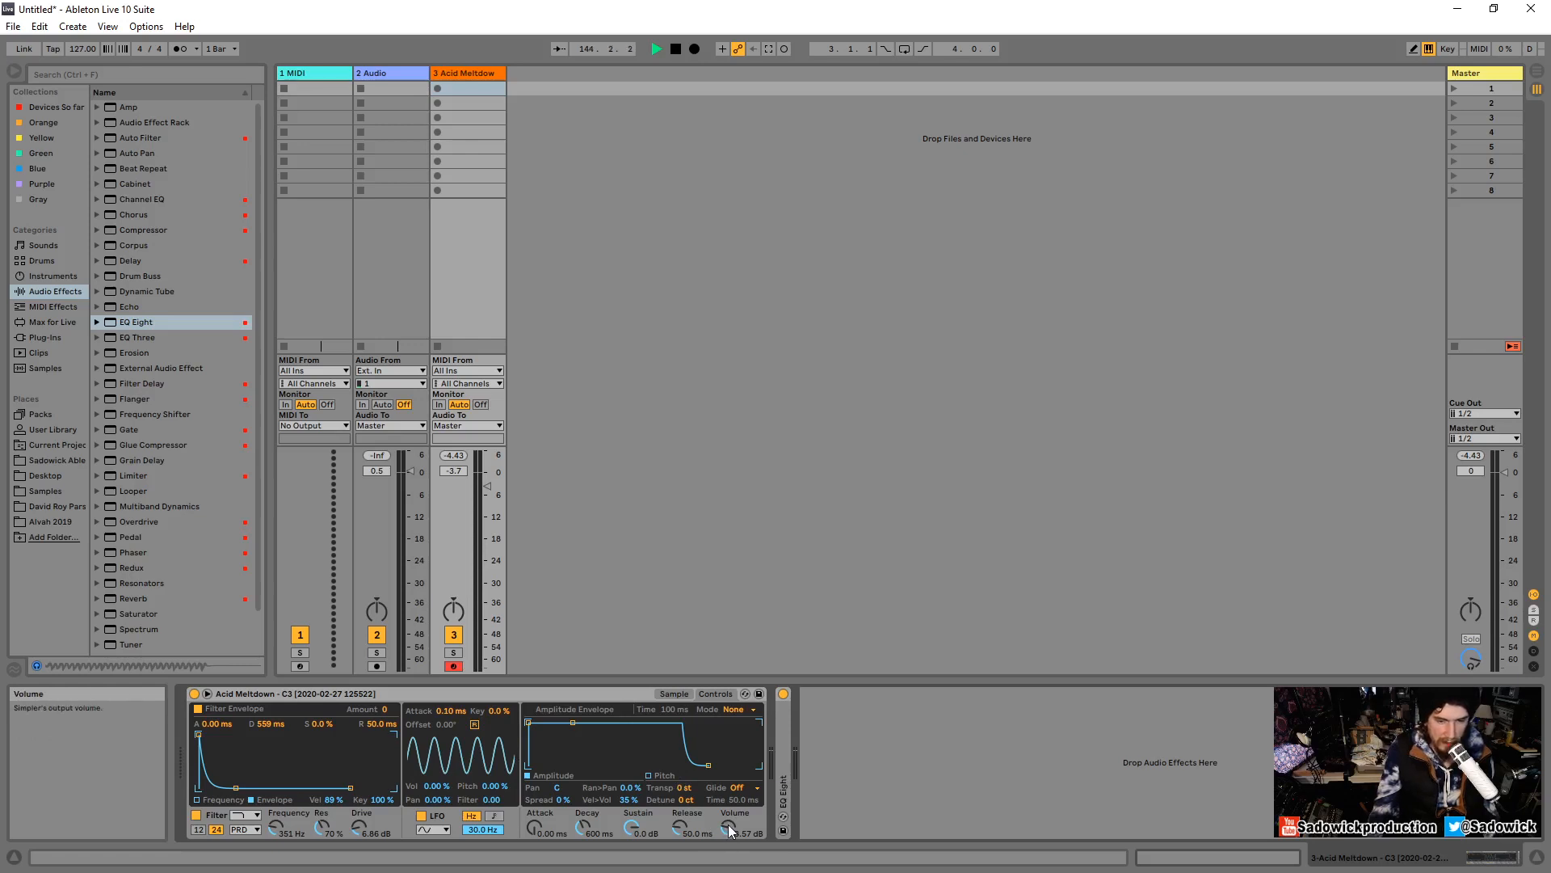
{"action": "left_click_drag", "start_coordinate": [554, 831], "coordinate": [632, 827]}
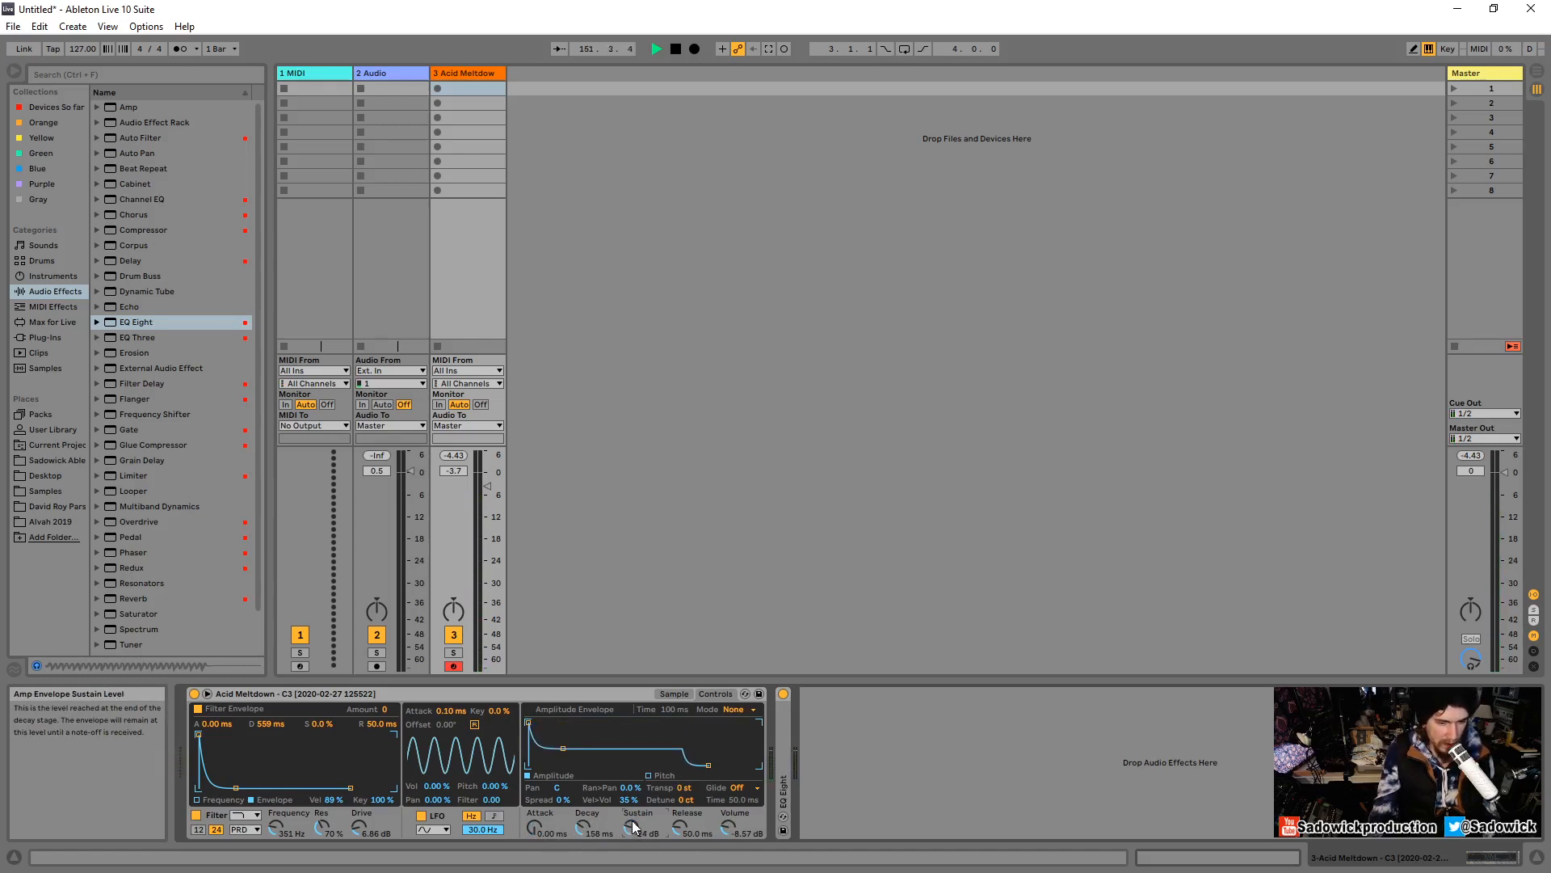
{"action": "left_click_drag", "start_coordinate": [595, 836], "coordinate": [585, 828]}
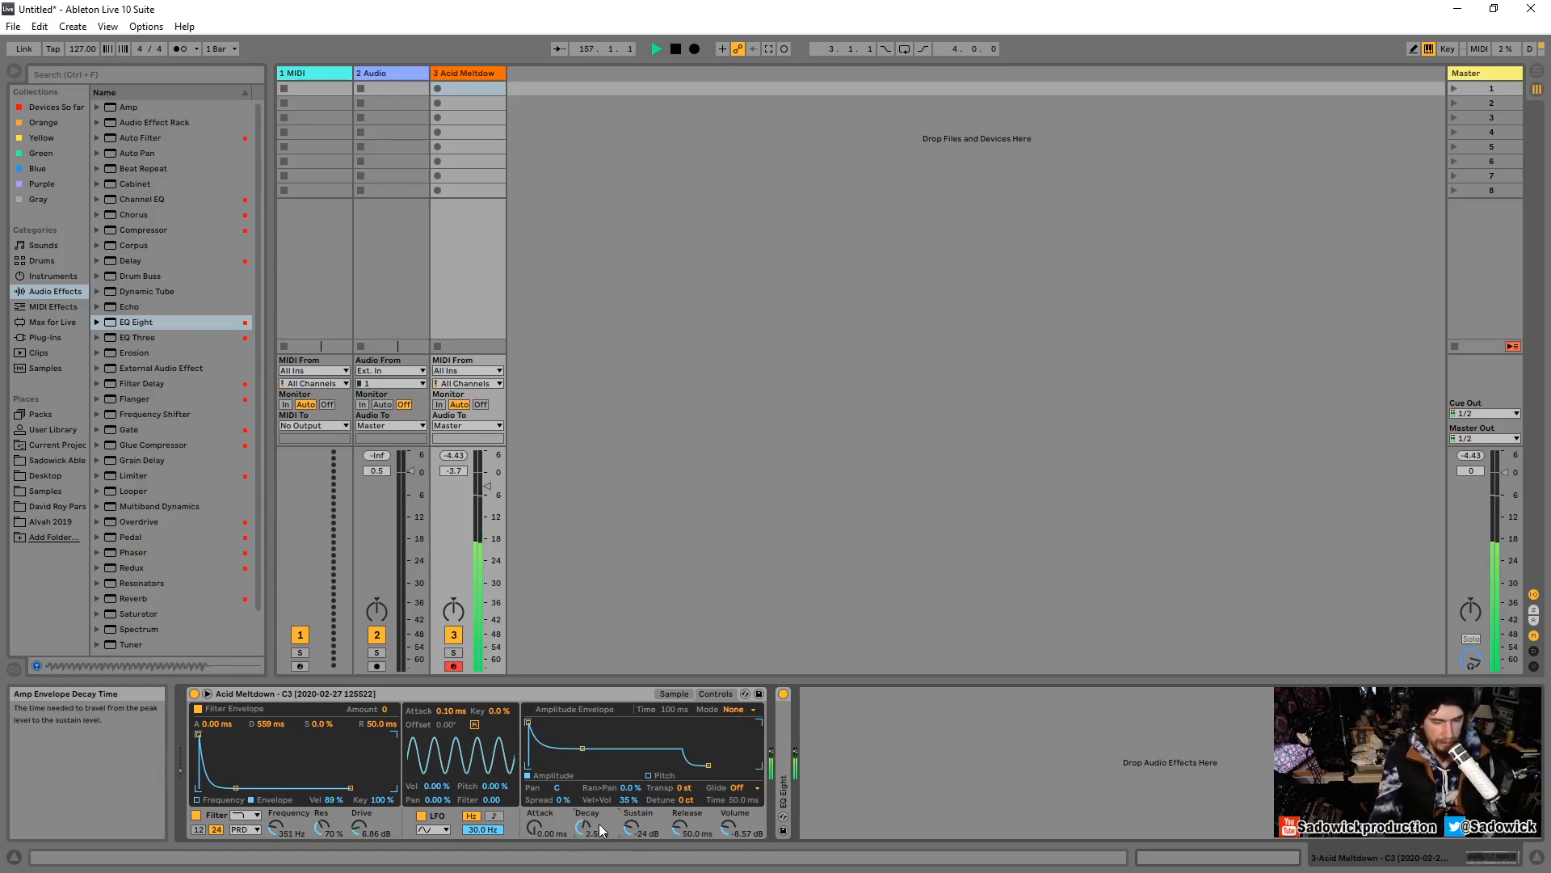
{"action": "left_click_drag", "start_coordinate": [589, 830], "coordinate": [681, 820]}
Try longer Release times on the amplitude envelope while playing higher notes, and reset the Release to 50.0 ms.
{"action": "key", "text": "x"}
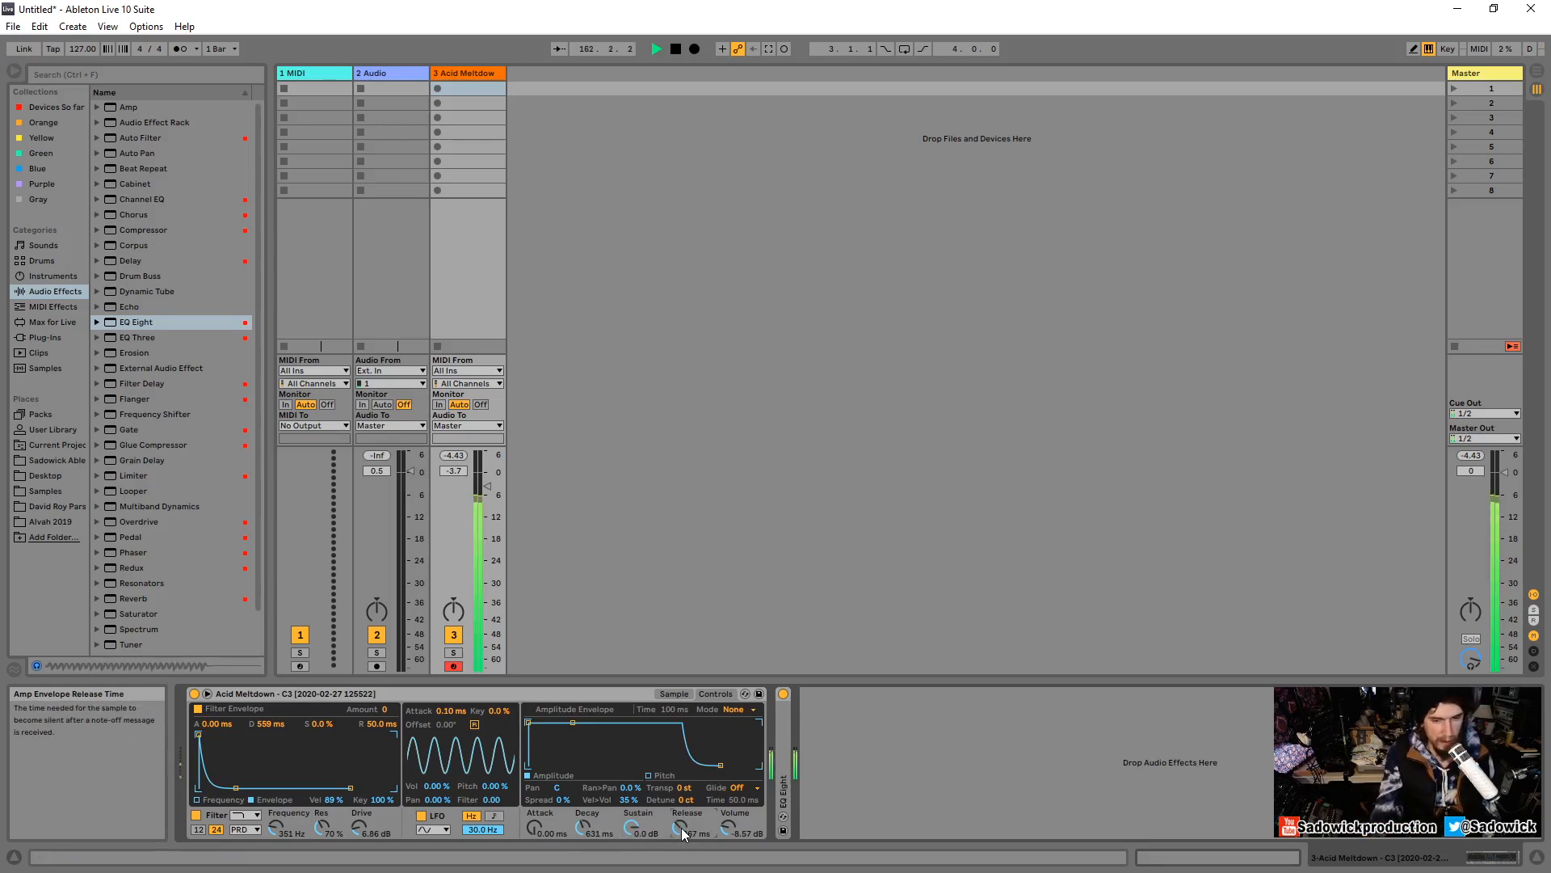
{"action": "mouse_move", "coordinate": [682, 827]}
{"action": "left_mouse_down"}
{"action": "mouse_move", "coordinate": [681, 812]}
{"action": "mouse_move", "coordinate": [681, 827]}
{"action": "left_mouse_up"}
{"action": "key", "text": "x"}
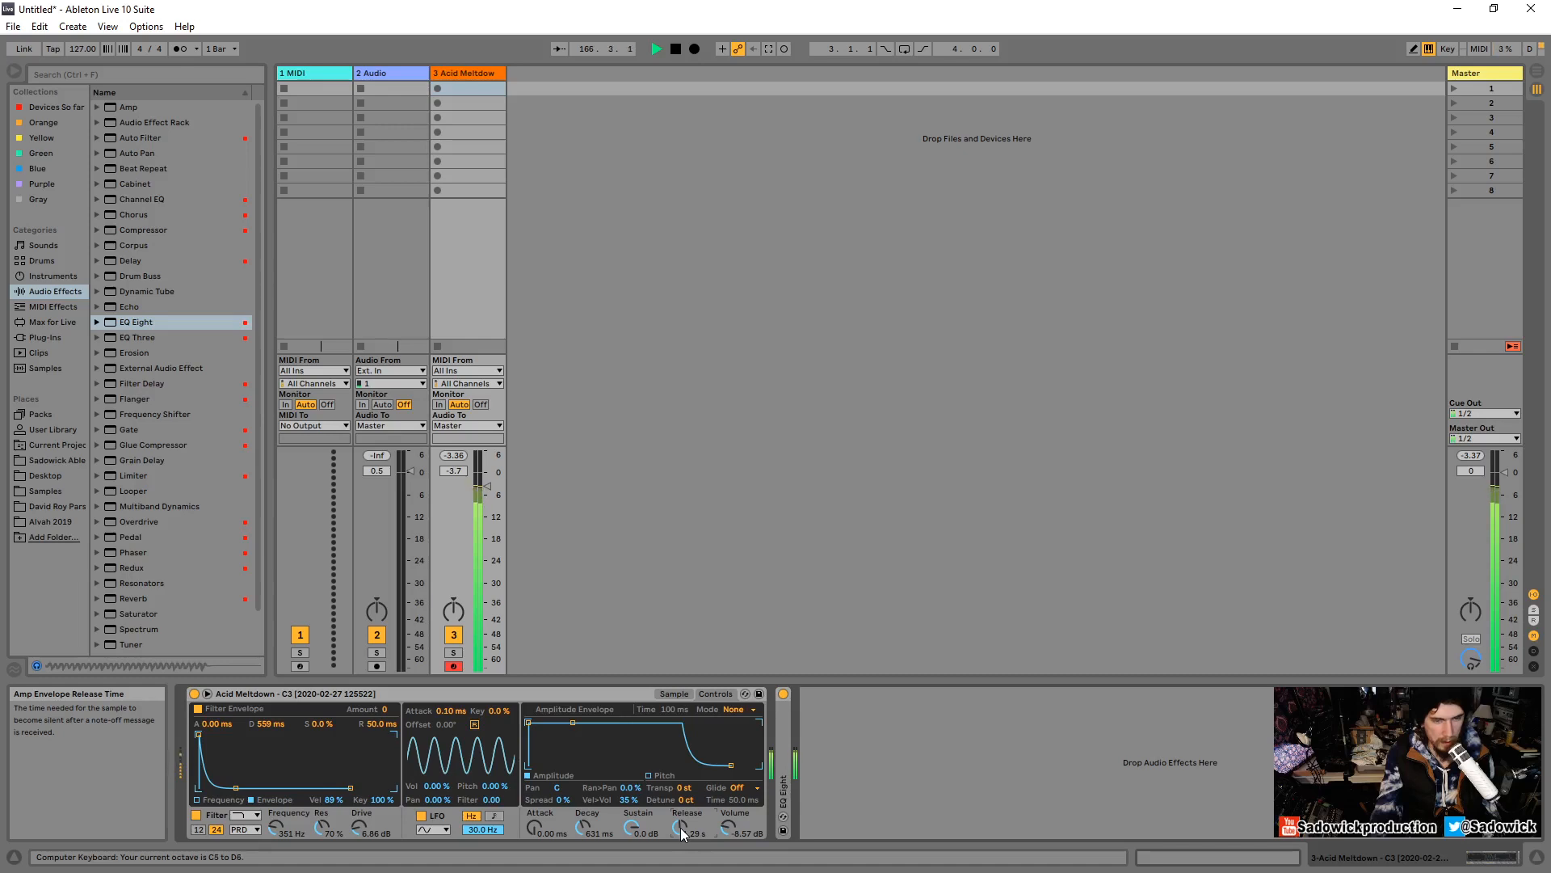
{"action": "double_click", "coordinate": [681, 826]}
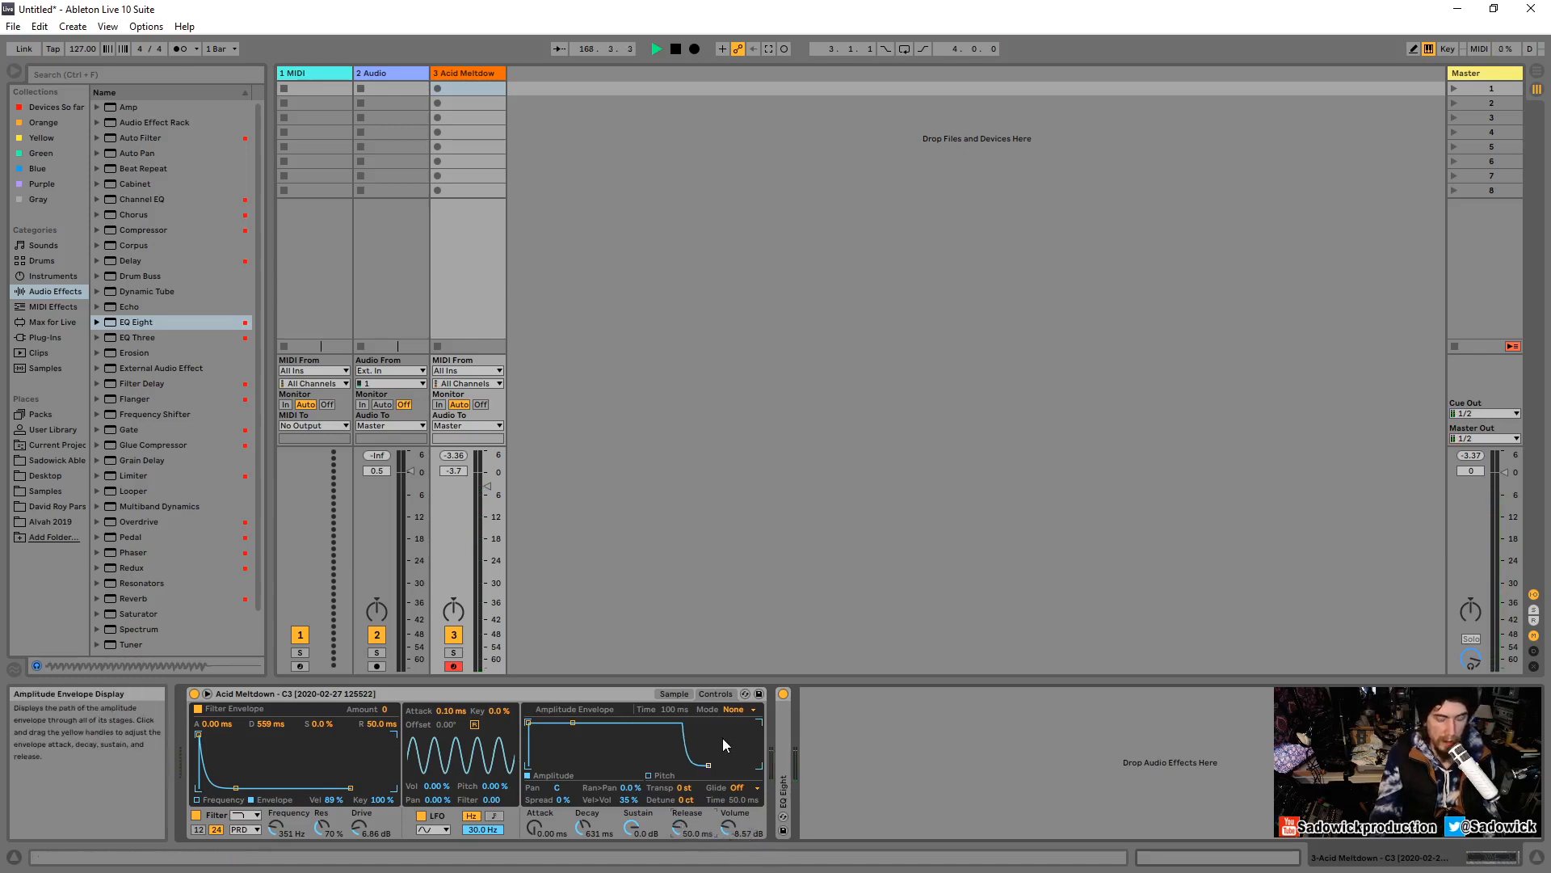
Set the amplitude envelope's Mode to Loop.
{"action": "left_click", "coordinate": [743, 710]}
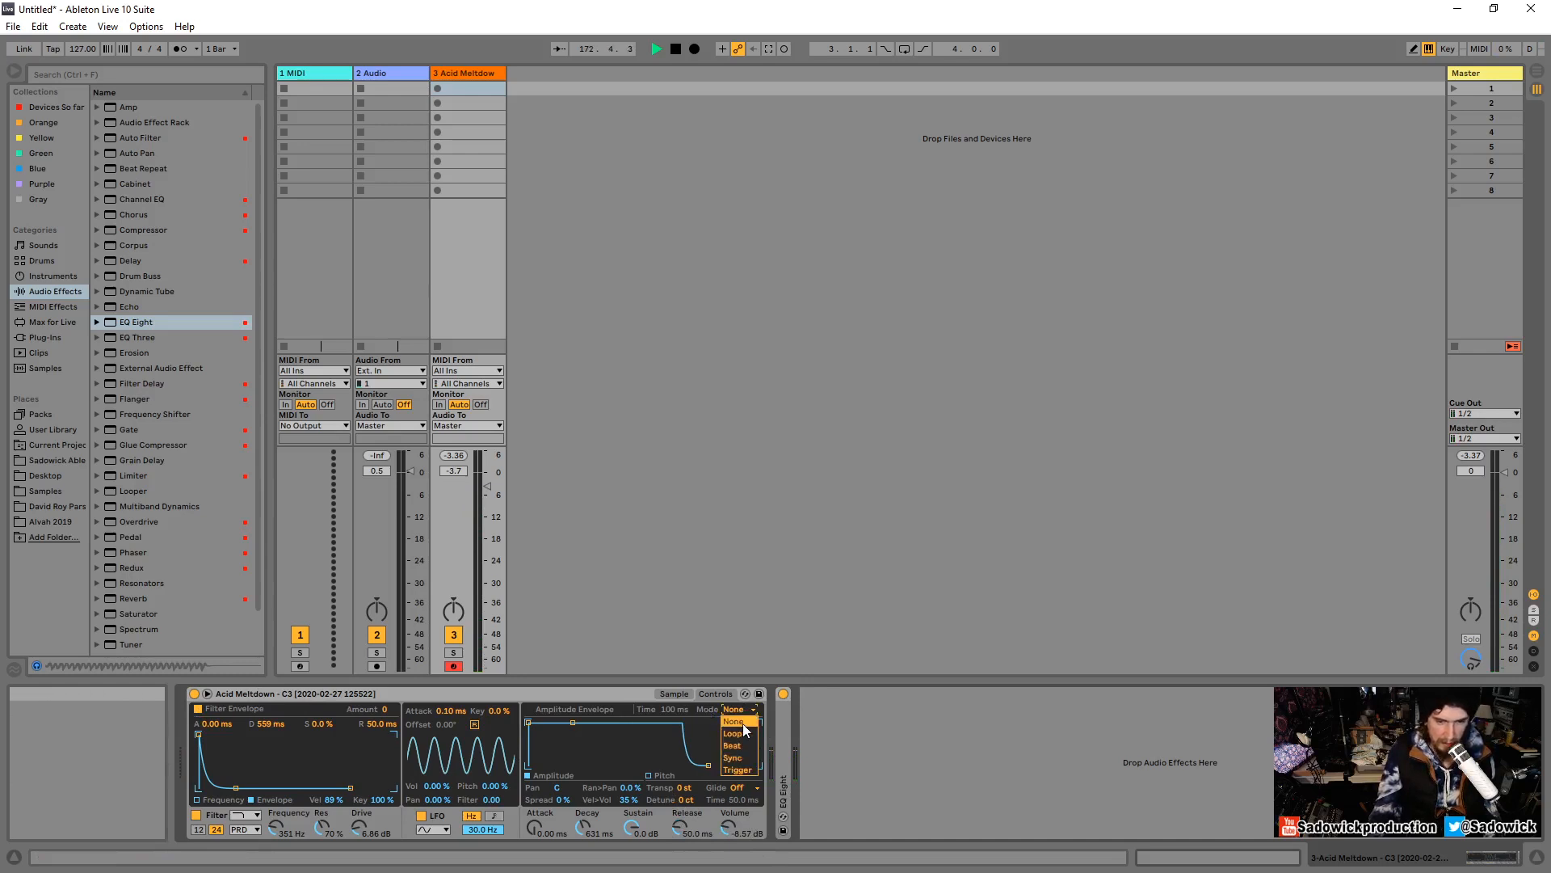
{"action": "left_click", "coordinate": [743, 723]}
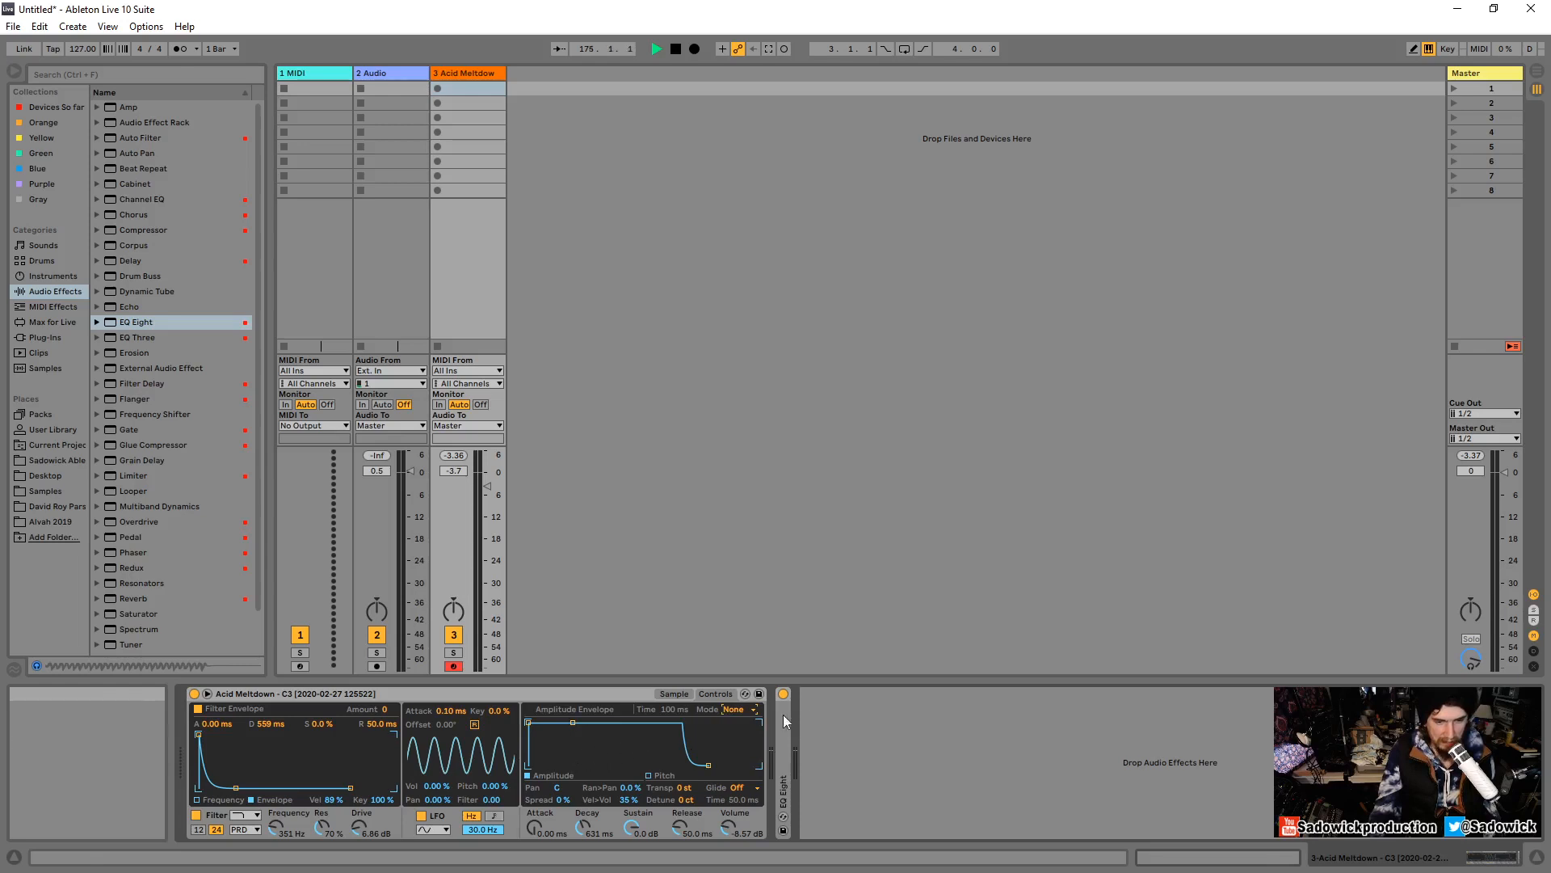
{"action": "left_click", "coordinate": [741, 711]}
{"action": "left_click", "coordinate": [745, 735]}
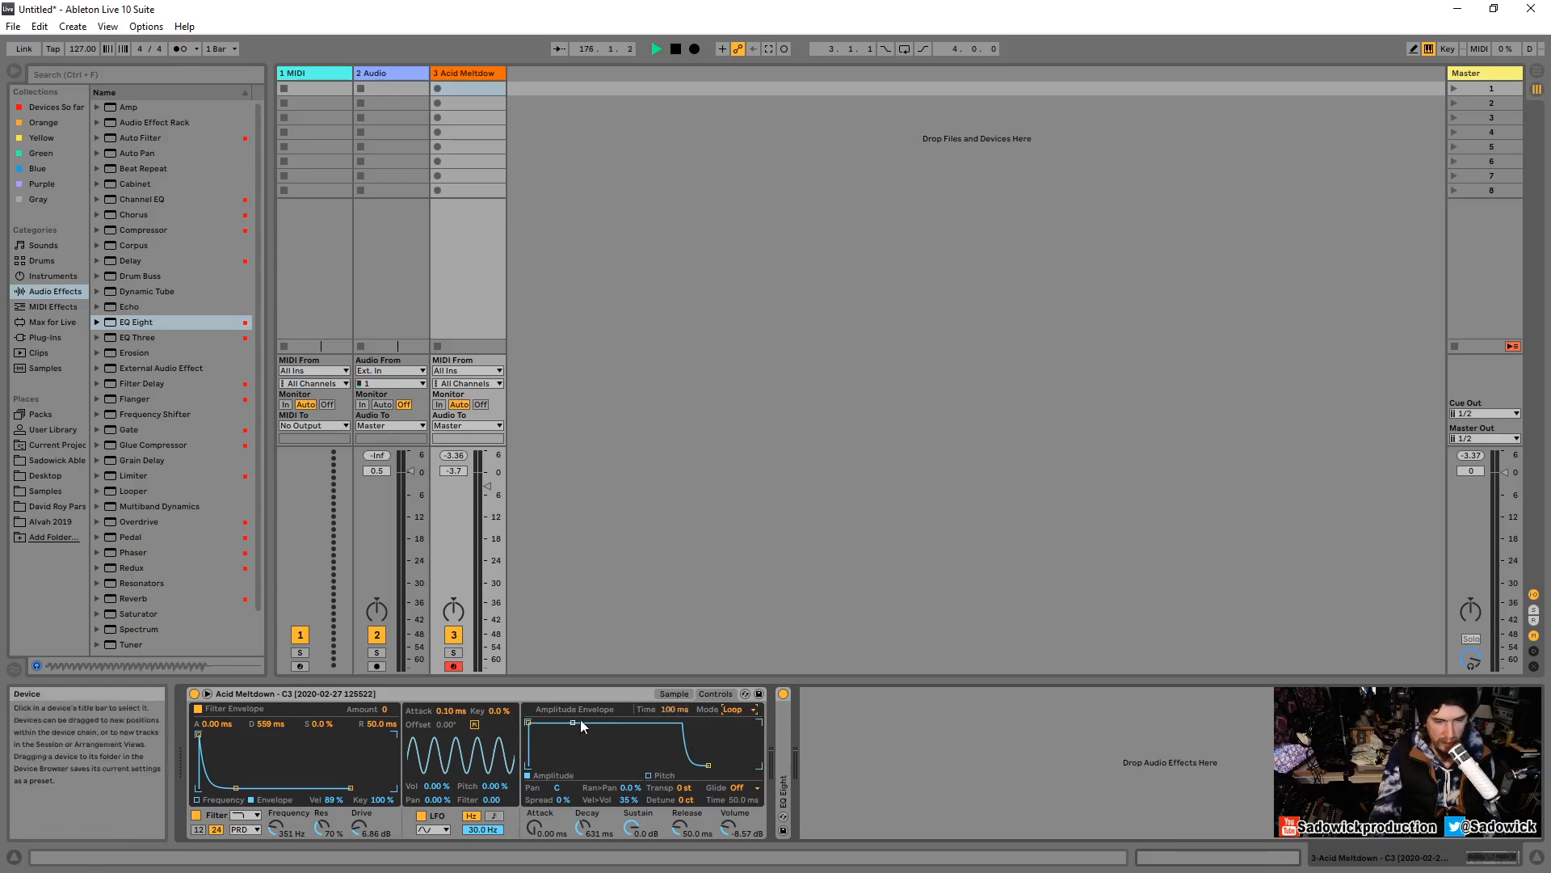
Try the Loop mode with Decay at 4.18 s, Sustain at -inf dB and Release at 17.8 ms while playing notes an octave higher.
{"action": "left_click_drag", "start_coordinate": [574, 720], "coordinate": [576, 764]}
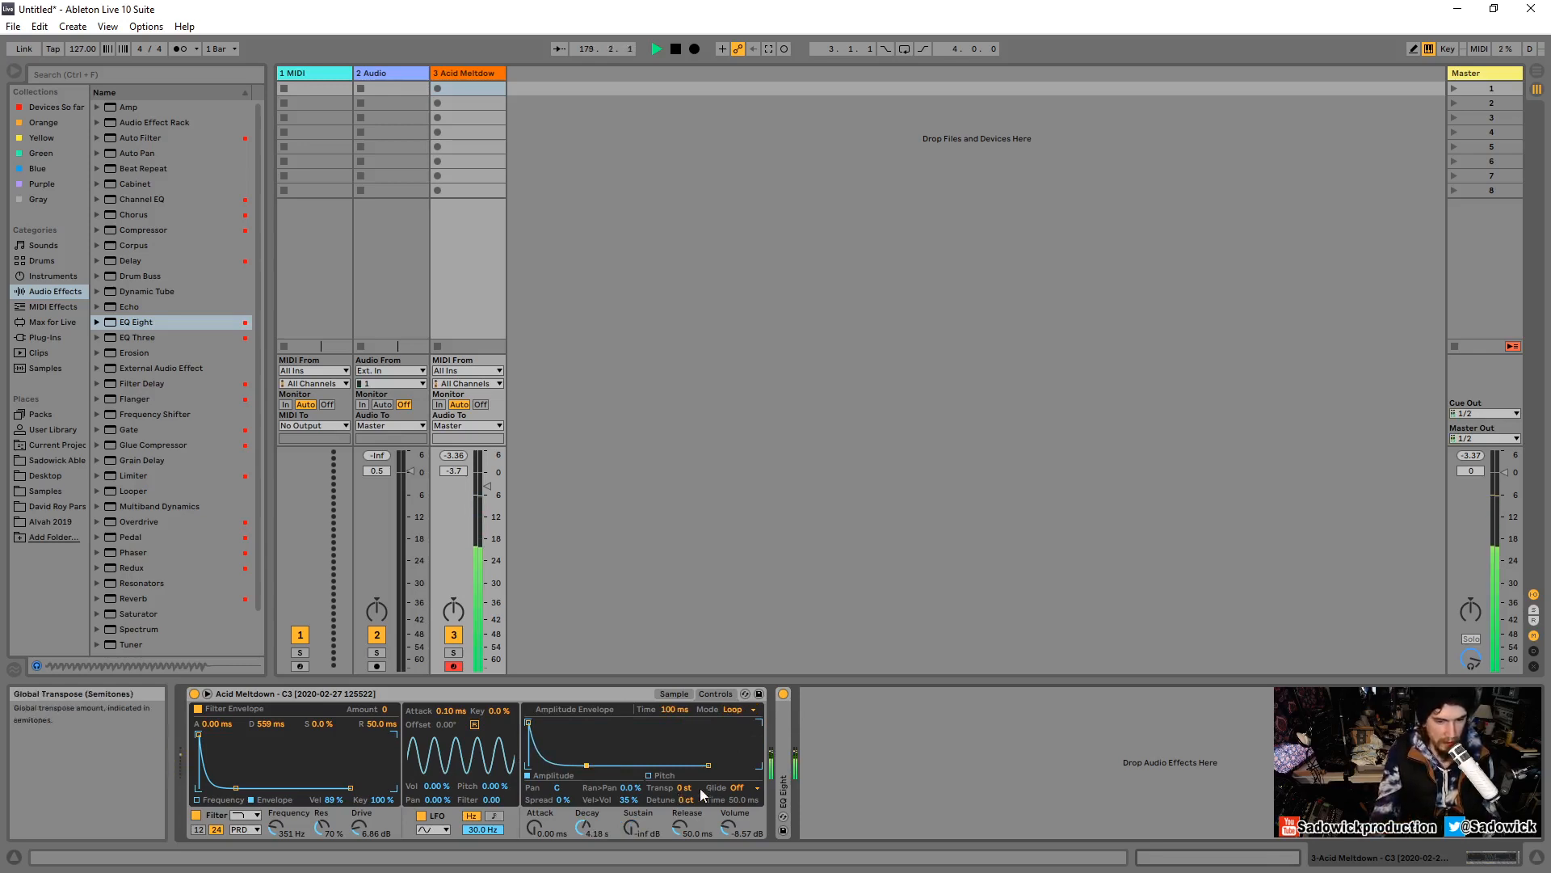
{"action": "left_click_drag", "start_coordinate": [681, 826], "coordinate": [681, 829]}
{"action": "key", "text": "x"}
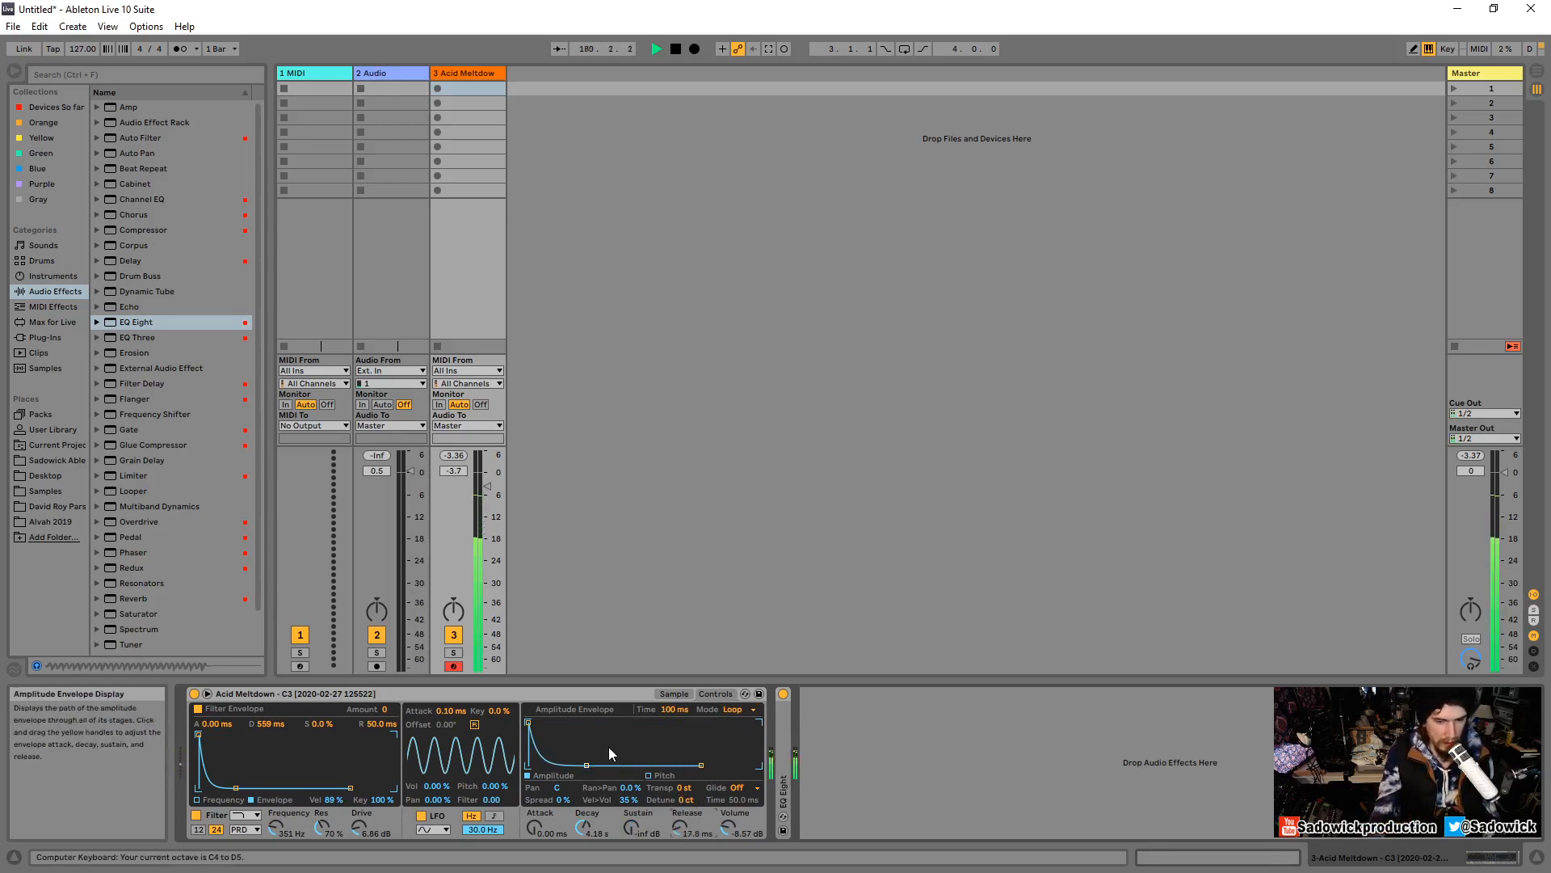
Try much shorter Decay times with partial Sustain levels on the looped amplitude envelope, and set Decay to 22.8 ms and Sustain to 0.0 dB.
{"action": "left_click_drag", "start_coordinate": [587, 764], "coordinate": [556, 734]}
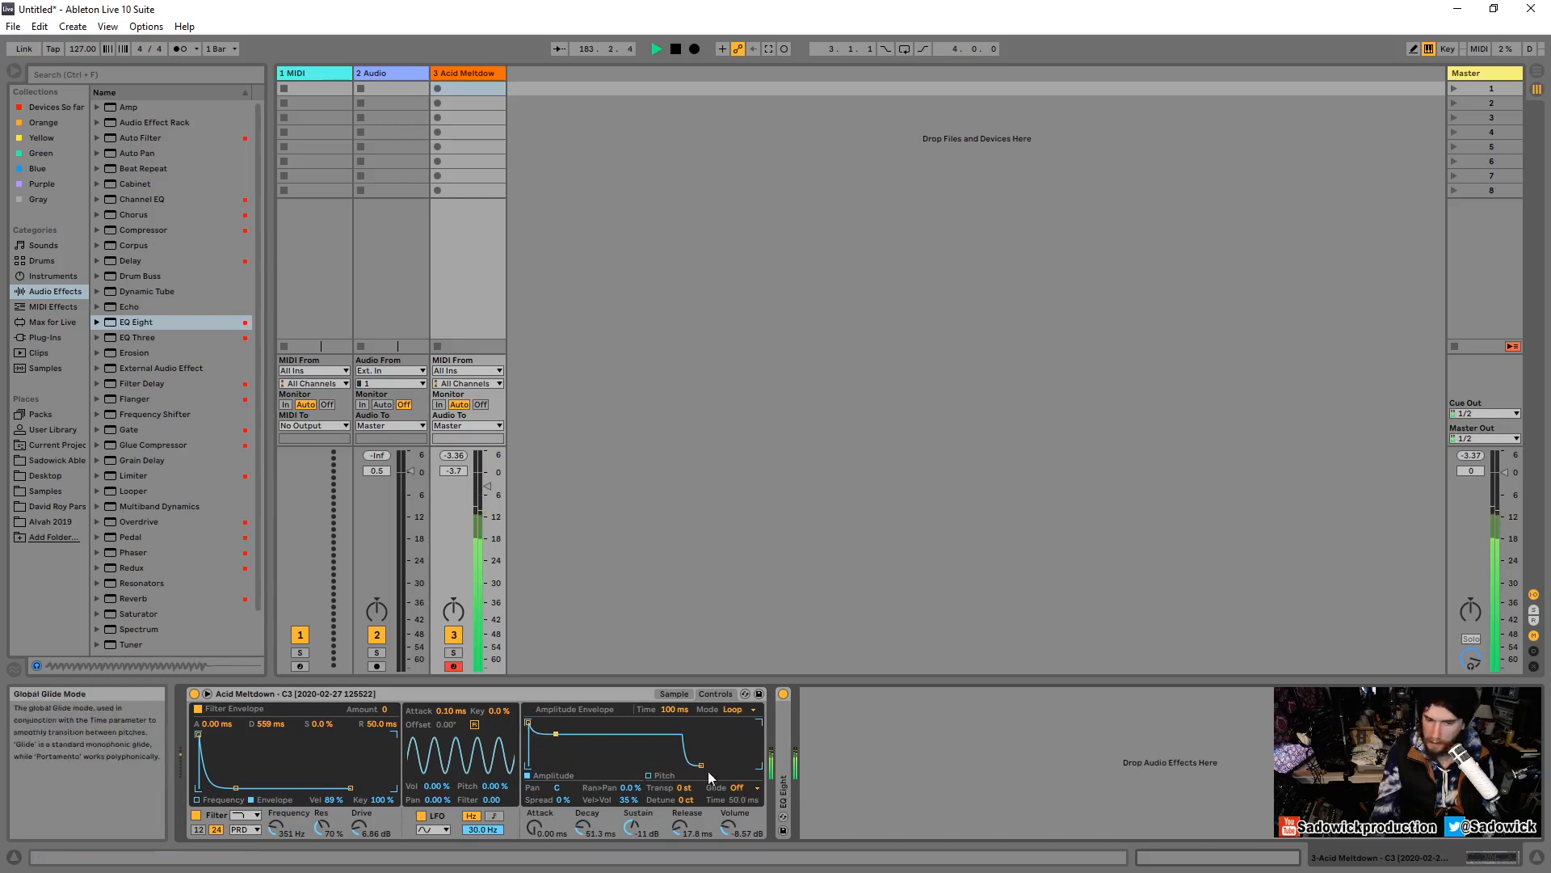
{"action": "left_click_drag", "start_coordinate": [633, 831], "coordinate": [586, 845]}
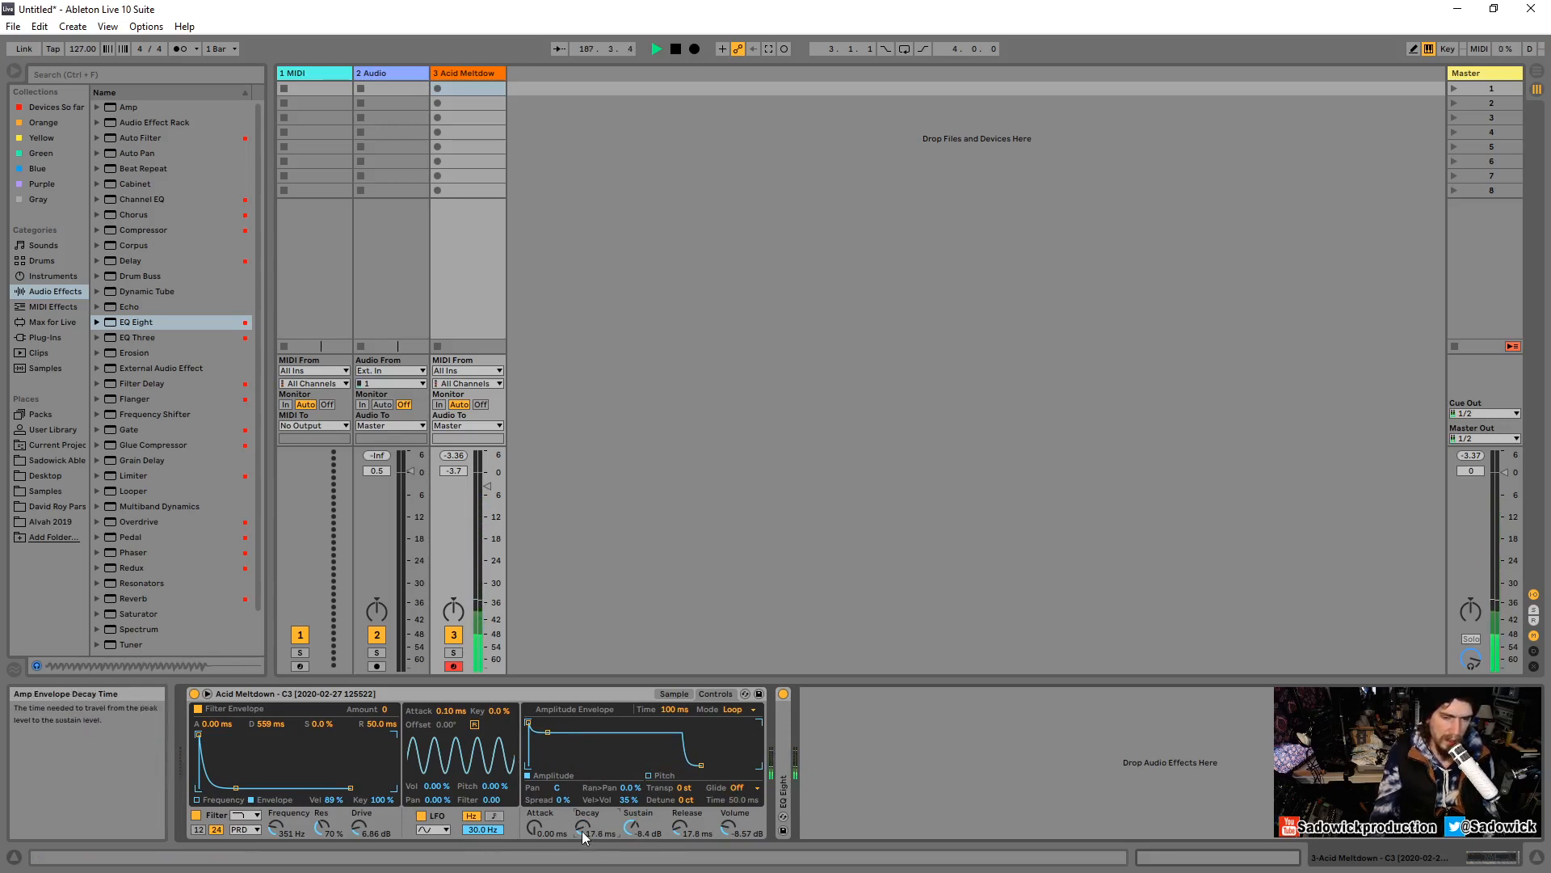
{"action": "left_click_drag", "start_coordinate": [583, 826], "coordinate": [583, 816]}
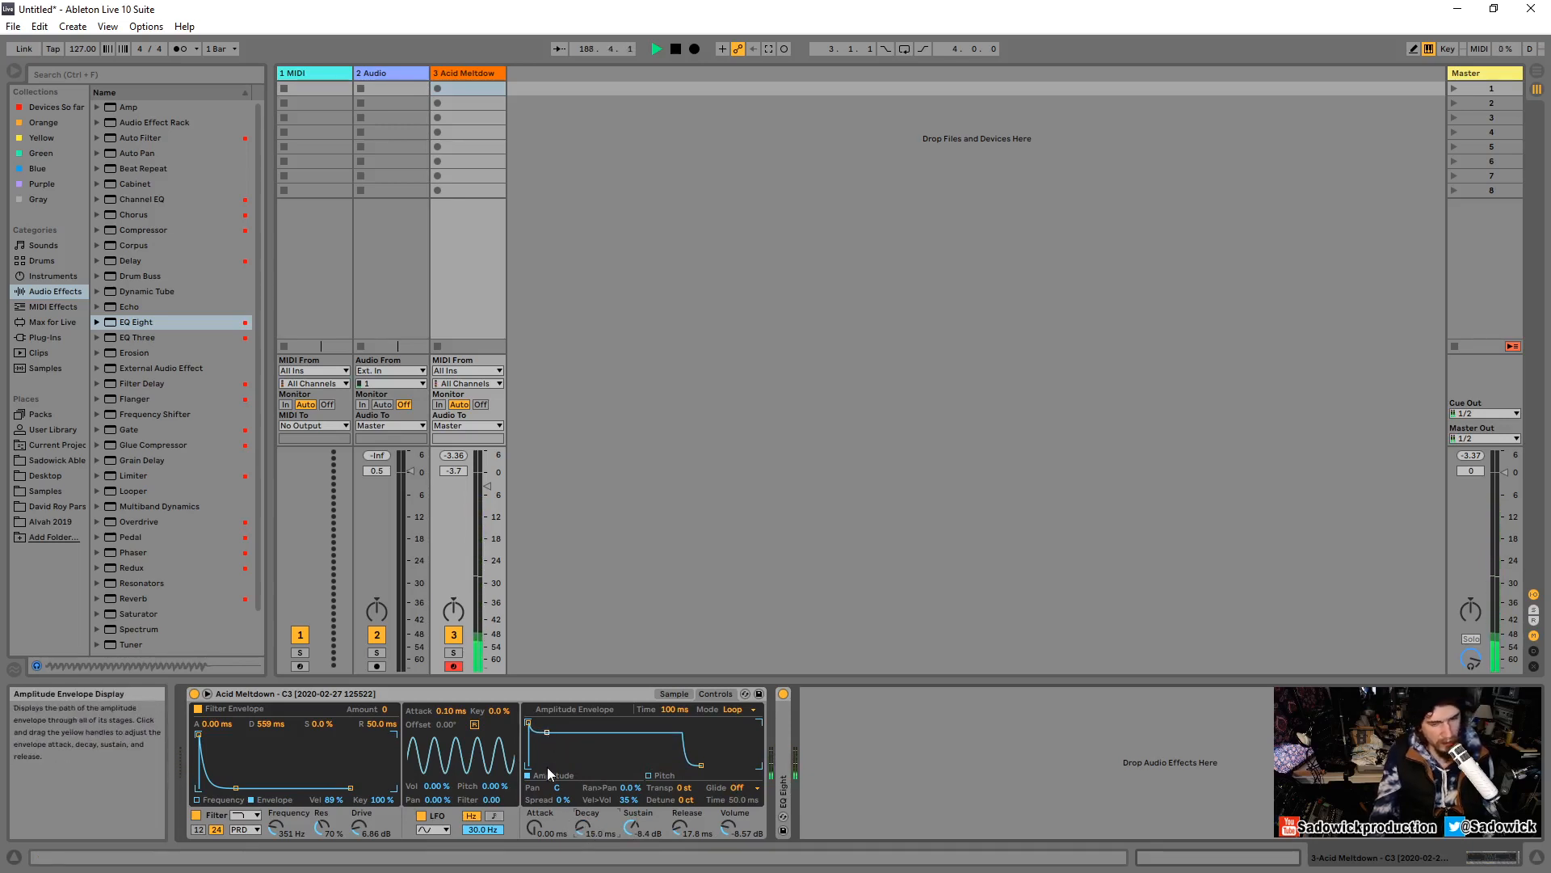
{"action": "left_click_drag", "start_coordinate": [547, 732], "coordinate": [550, 721]}
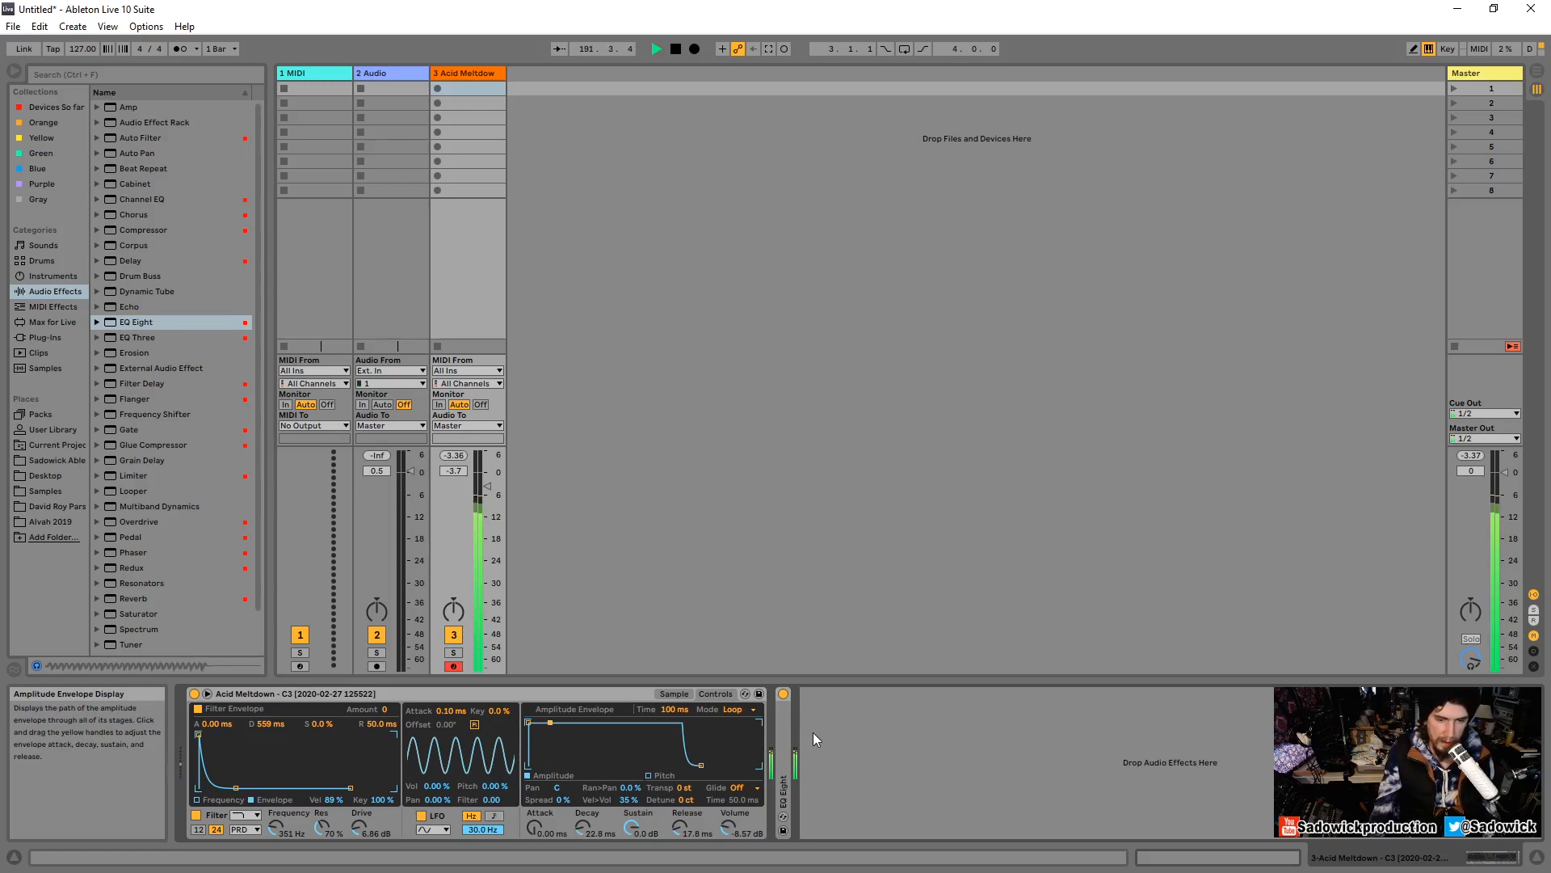
Switch the amplitude envelope's Mode to Beat, with Decay at 115 ms and Sustain at -9.8 dB.
{"action": "left_click", "coordinate": [735, 708]}
{"action": "left_click", "coordinate": [738, 744]}
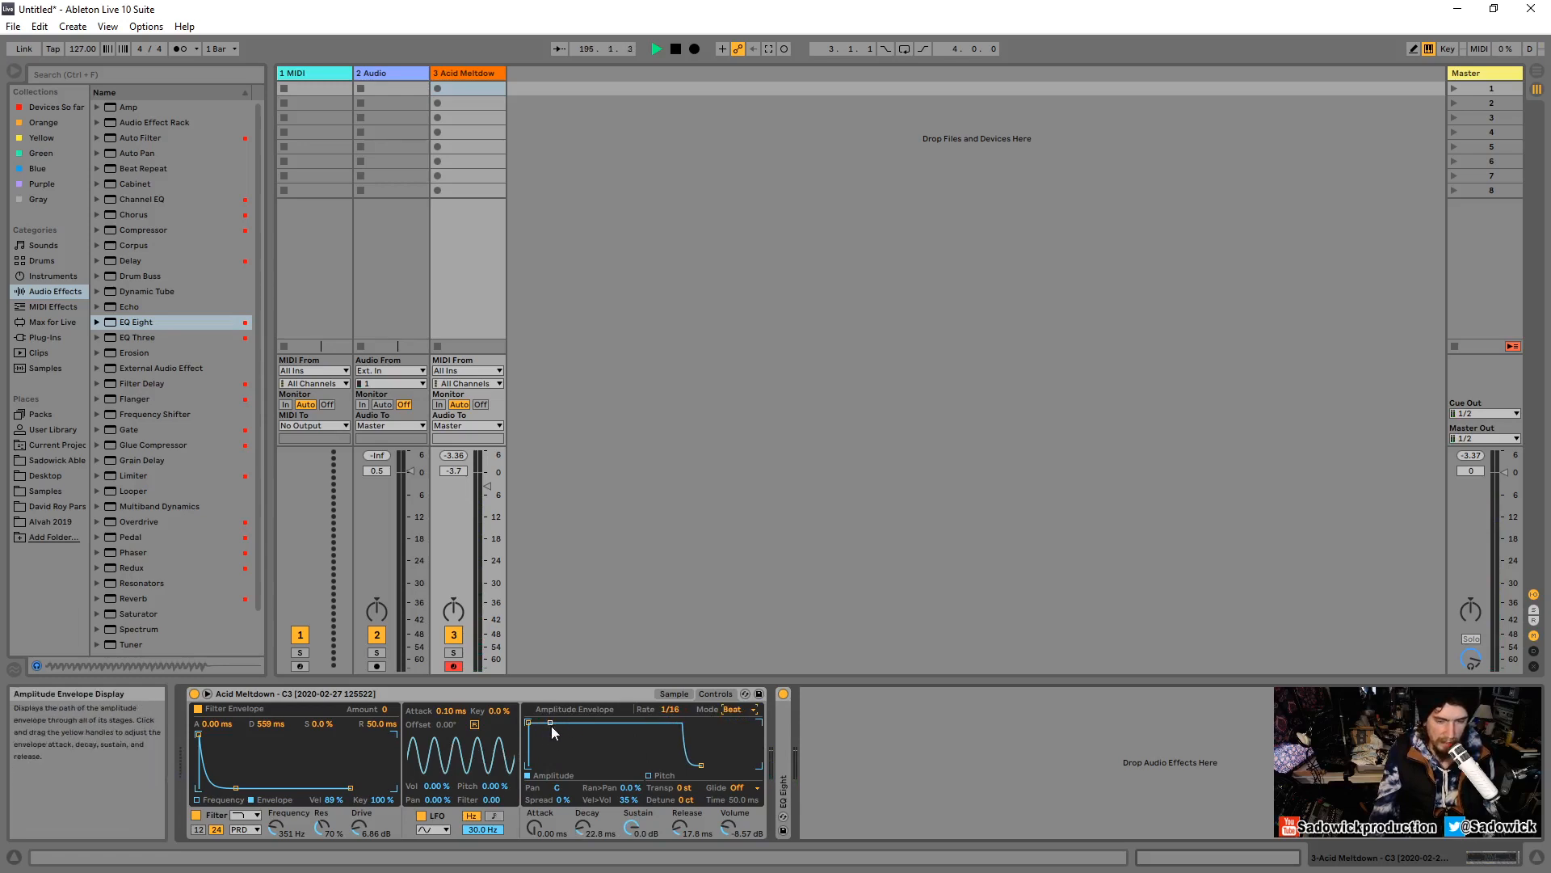
{"action": "left_click", "coordinate": [745, 711]}
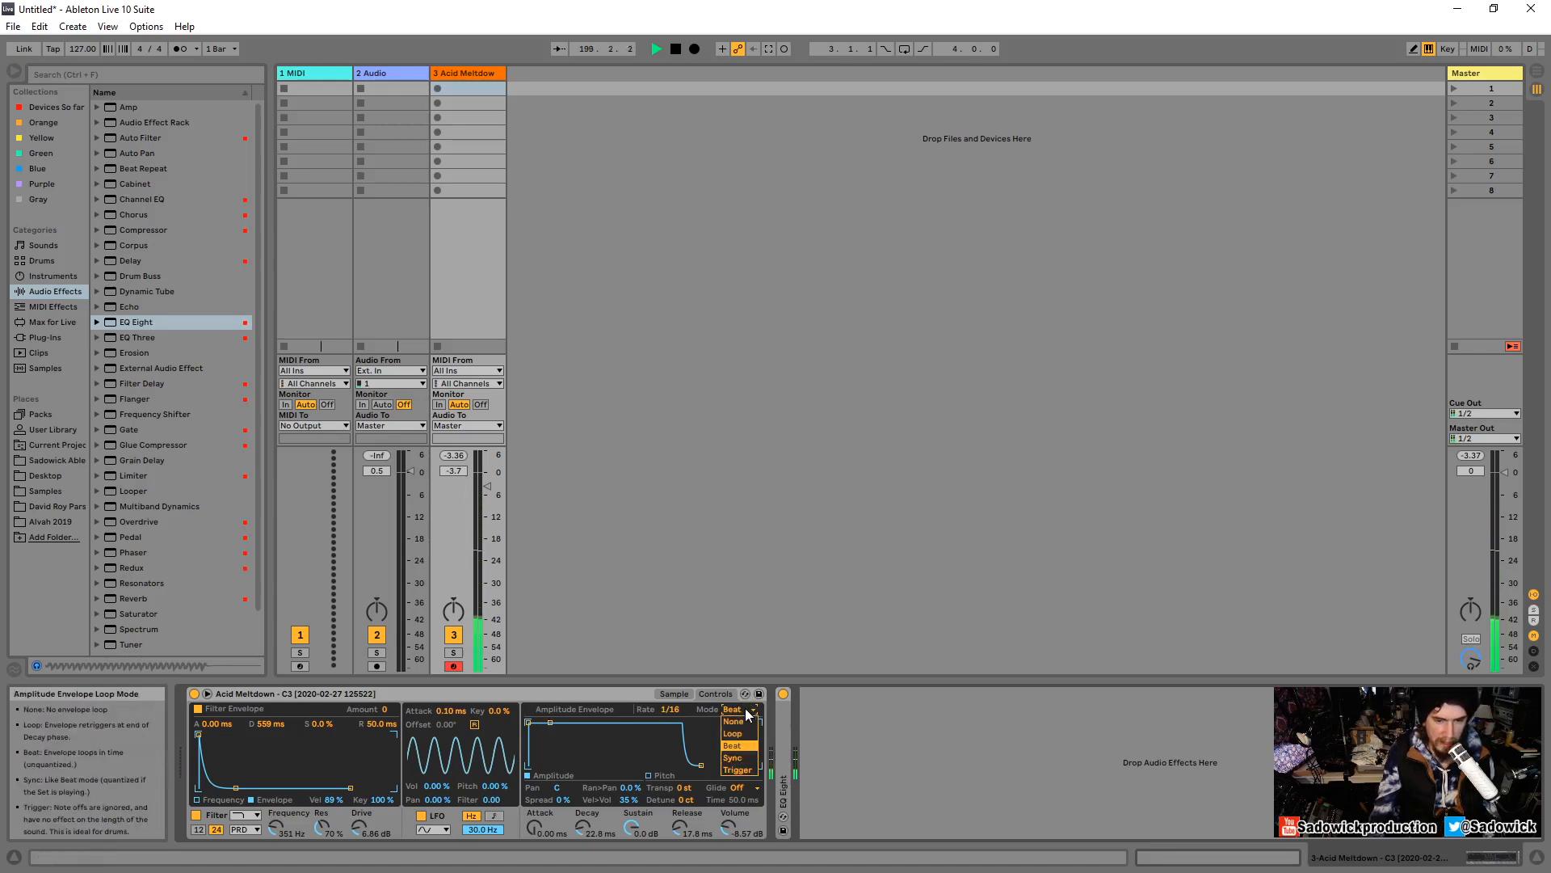
{"action": "left_click", "coordinate": [748, 713]}
{"action": "left_click_drag", "start_coordinate": [551, 720], "coordinate": [562, 732]}
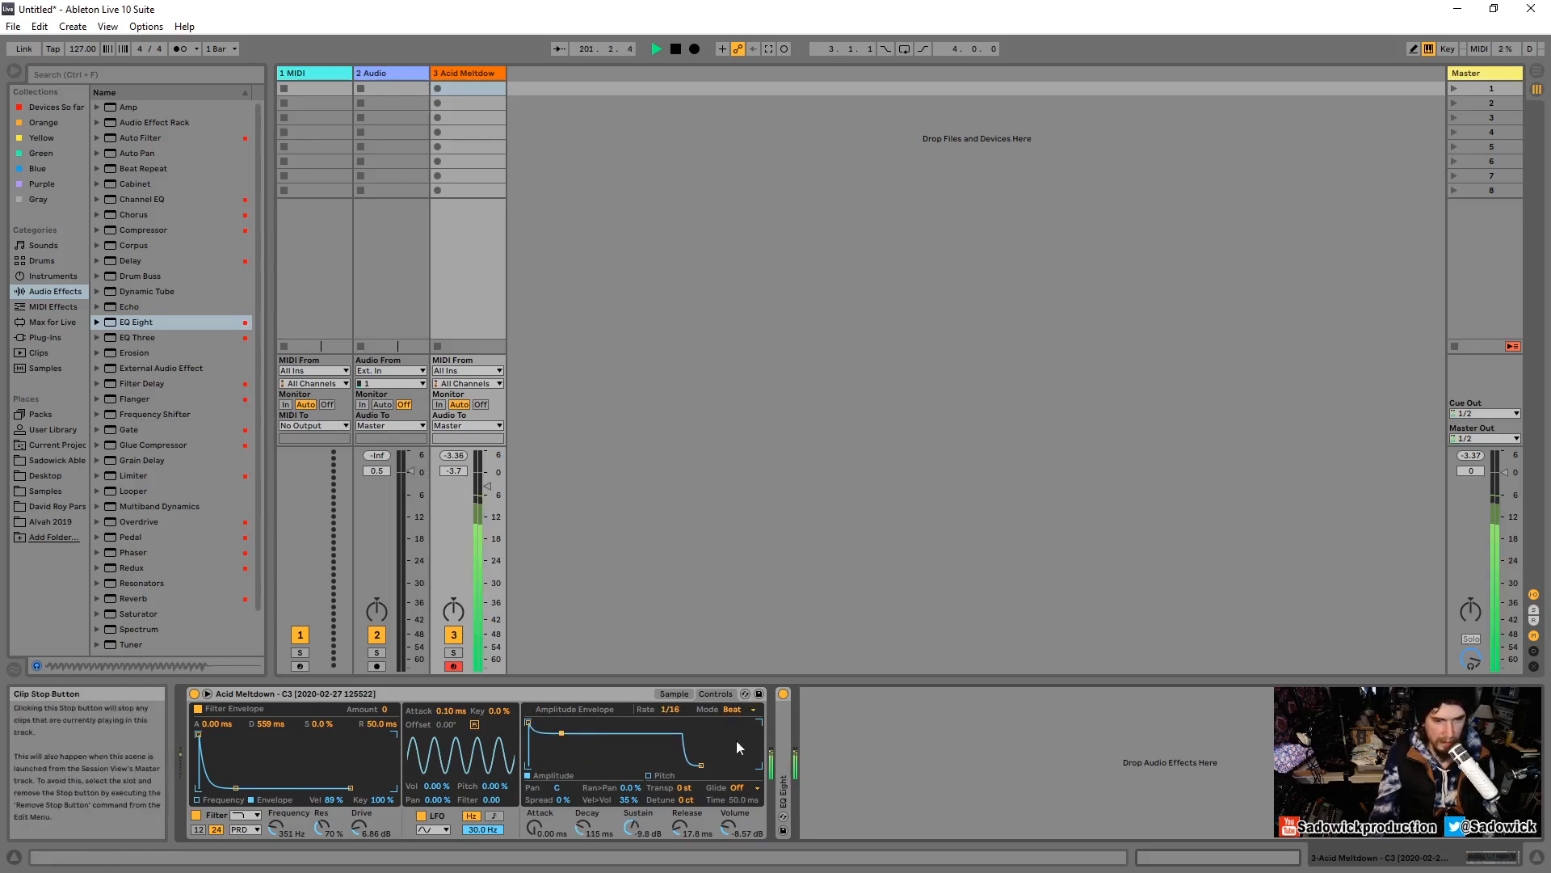
Set the envelope's Beat Rate to 1/4 and shape it with Attack 0.00 ms, Decay 183 ms, Sustain -17 dB and Release 1.00 ms.
{"action": "mouse_move", "coordinate": [670, 709]}
{"action": "left_mouse_down"}
{"action": "mouse_move", "coordinate": [670, 731]}
{"action": "mouse_move", "coordinate": [670, 703]}
{"action": "left_mouse_up"}
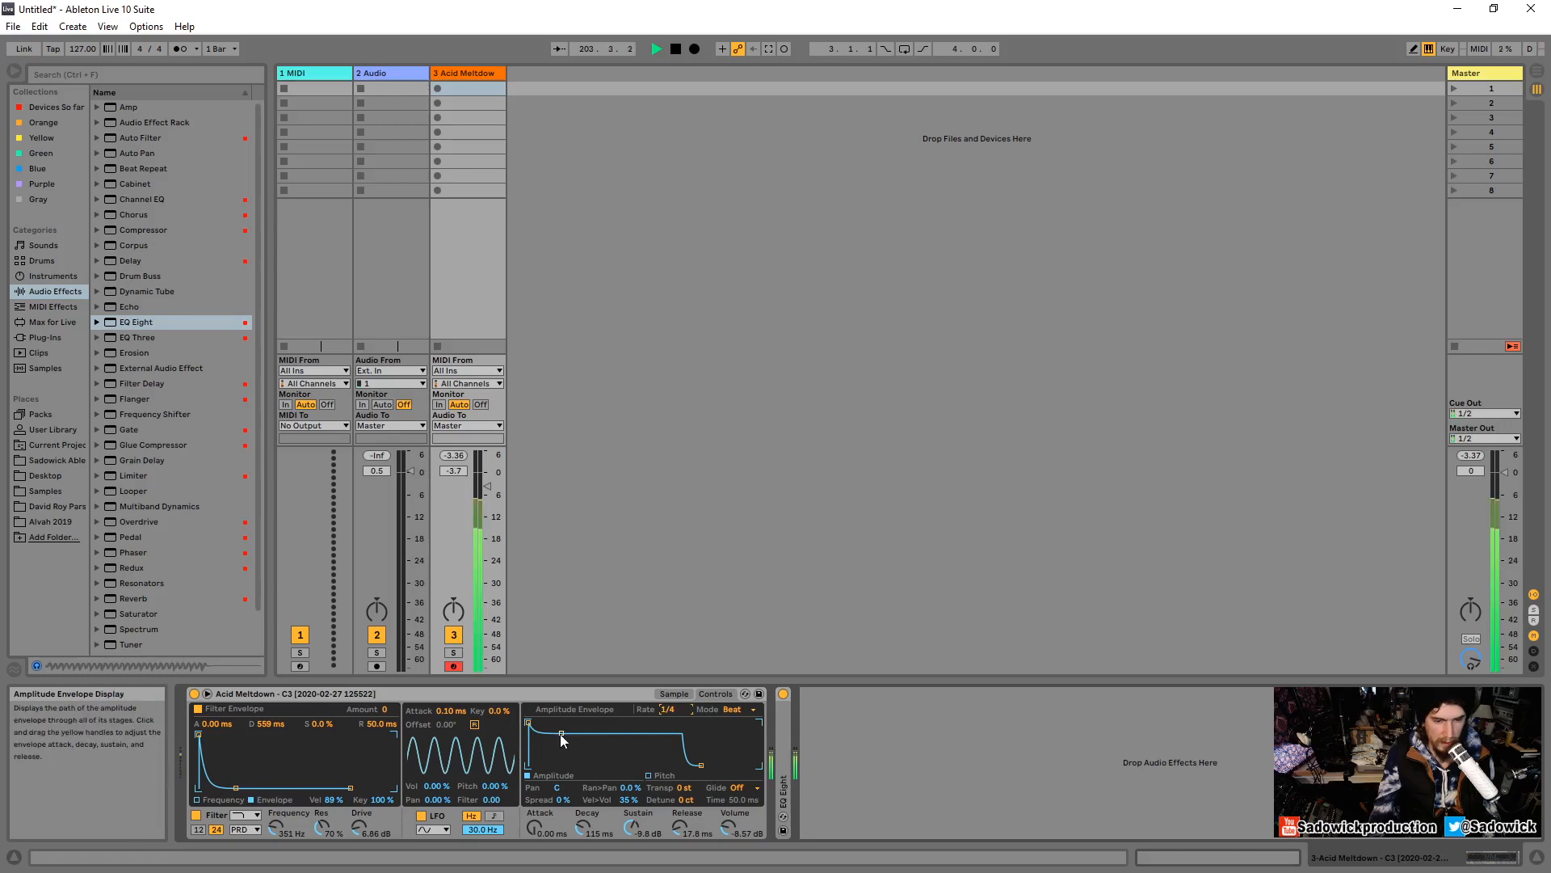
{"action": "left_click_drag", "start_coordinate": [562, 732], "coordinate": [564, 740]}
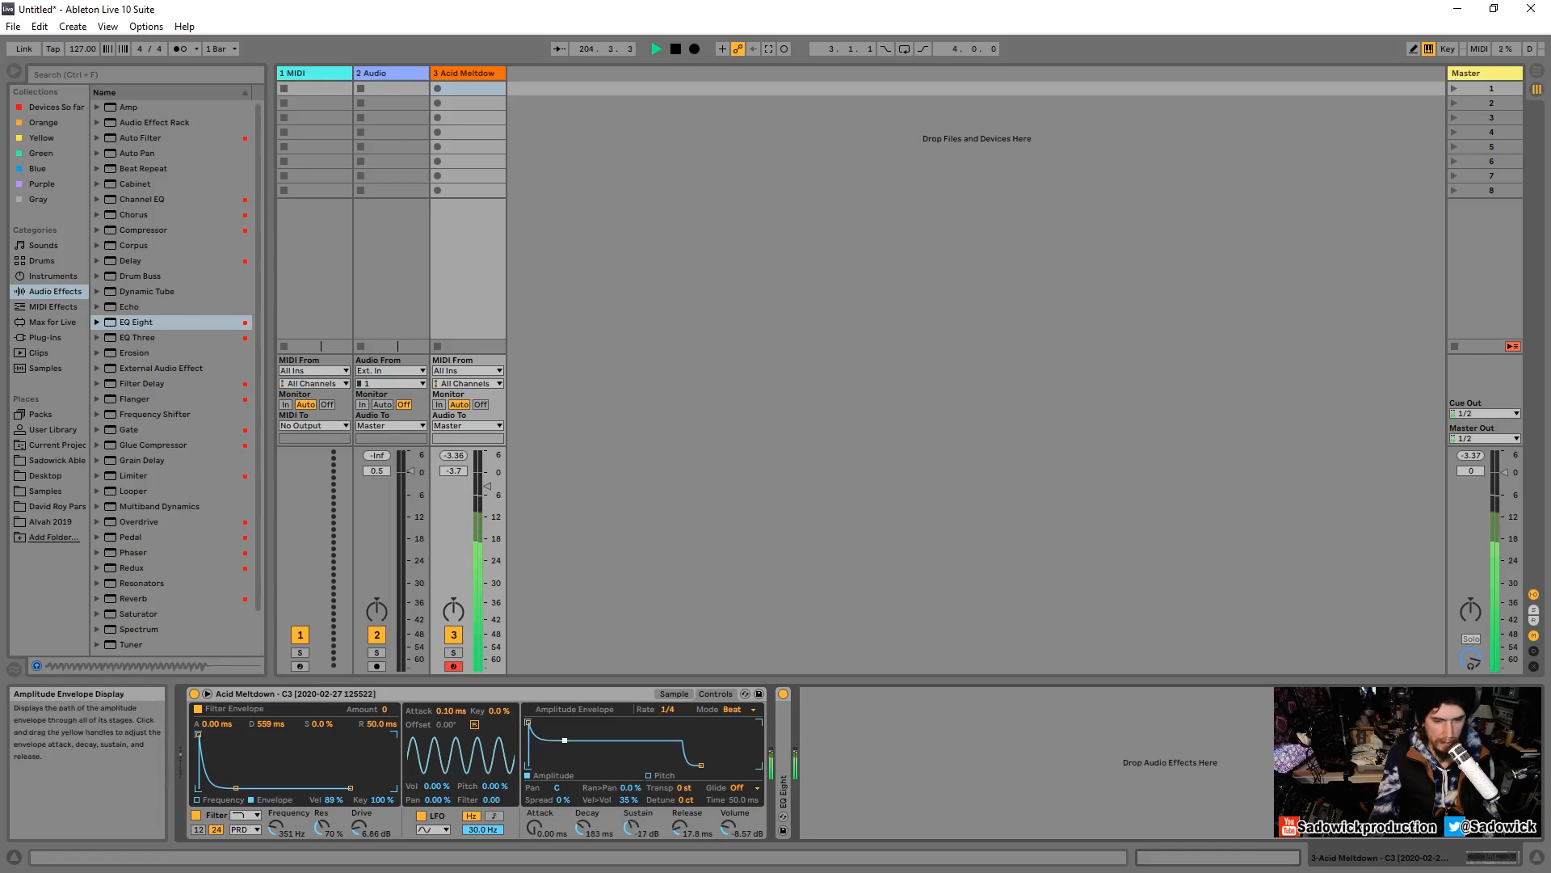
{"action": "left_click_drag", "start_coordinate": [679, 826], "coordinate": [679, 840]}
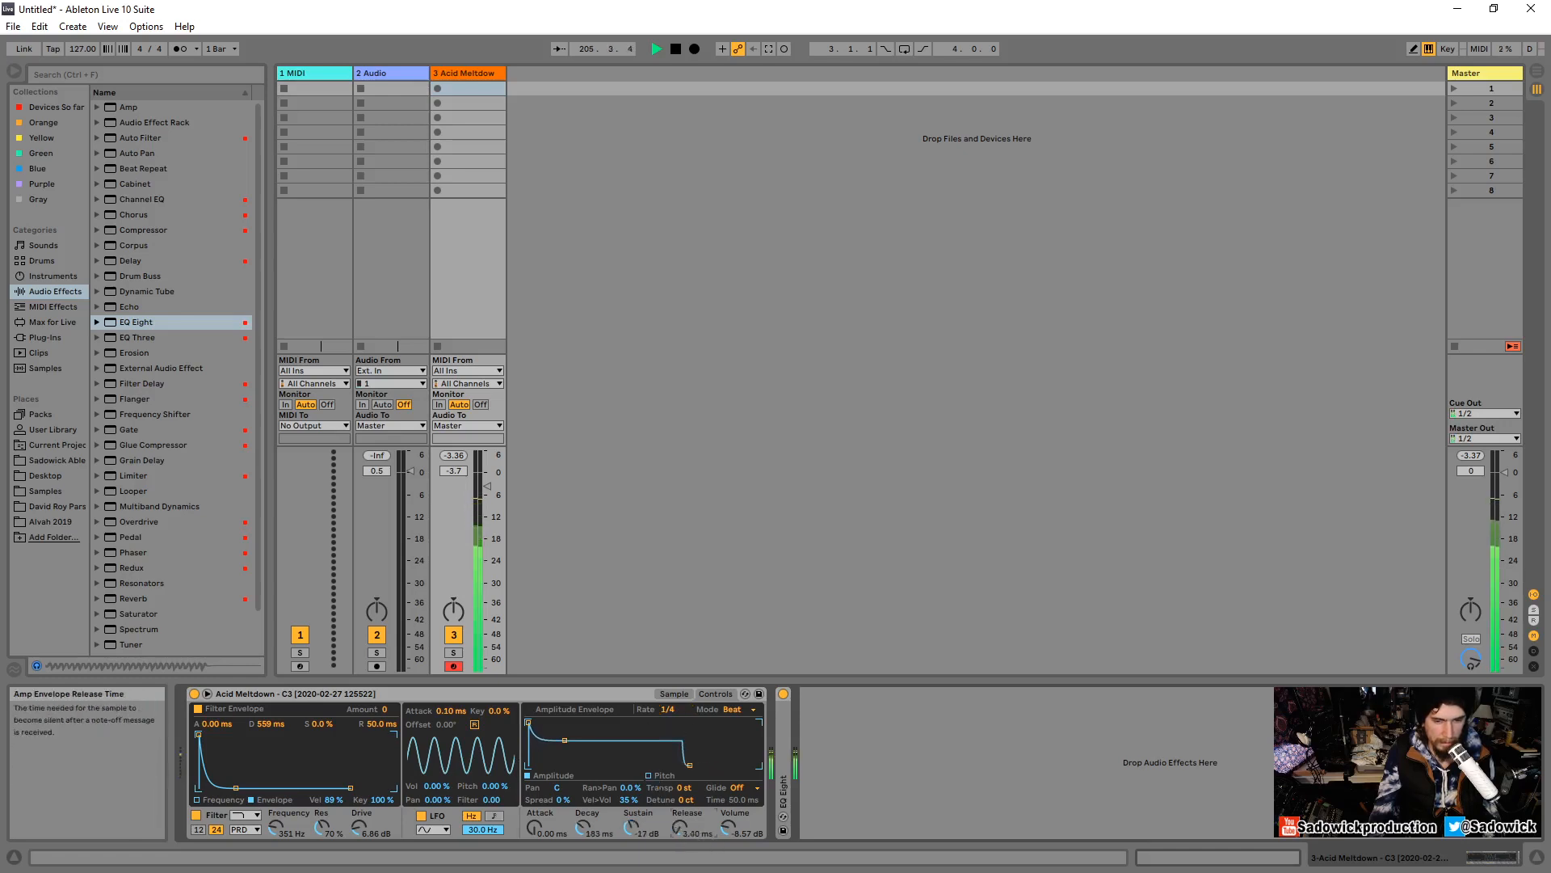
{"action": "left_click_drag", "start_coordinate": [534, 827], "coordinate": [534, 832]}
Set the amplitude envelope's Mode to Sync, with Decay at 72.6 ms and Sustain at -20 dB.
{"action": "left_click", "coordinate": [734, 709]}
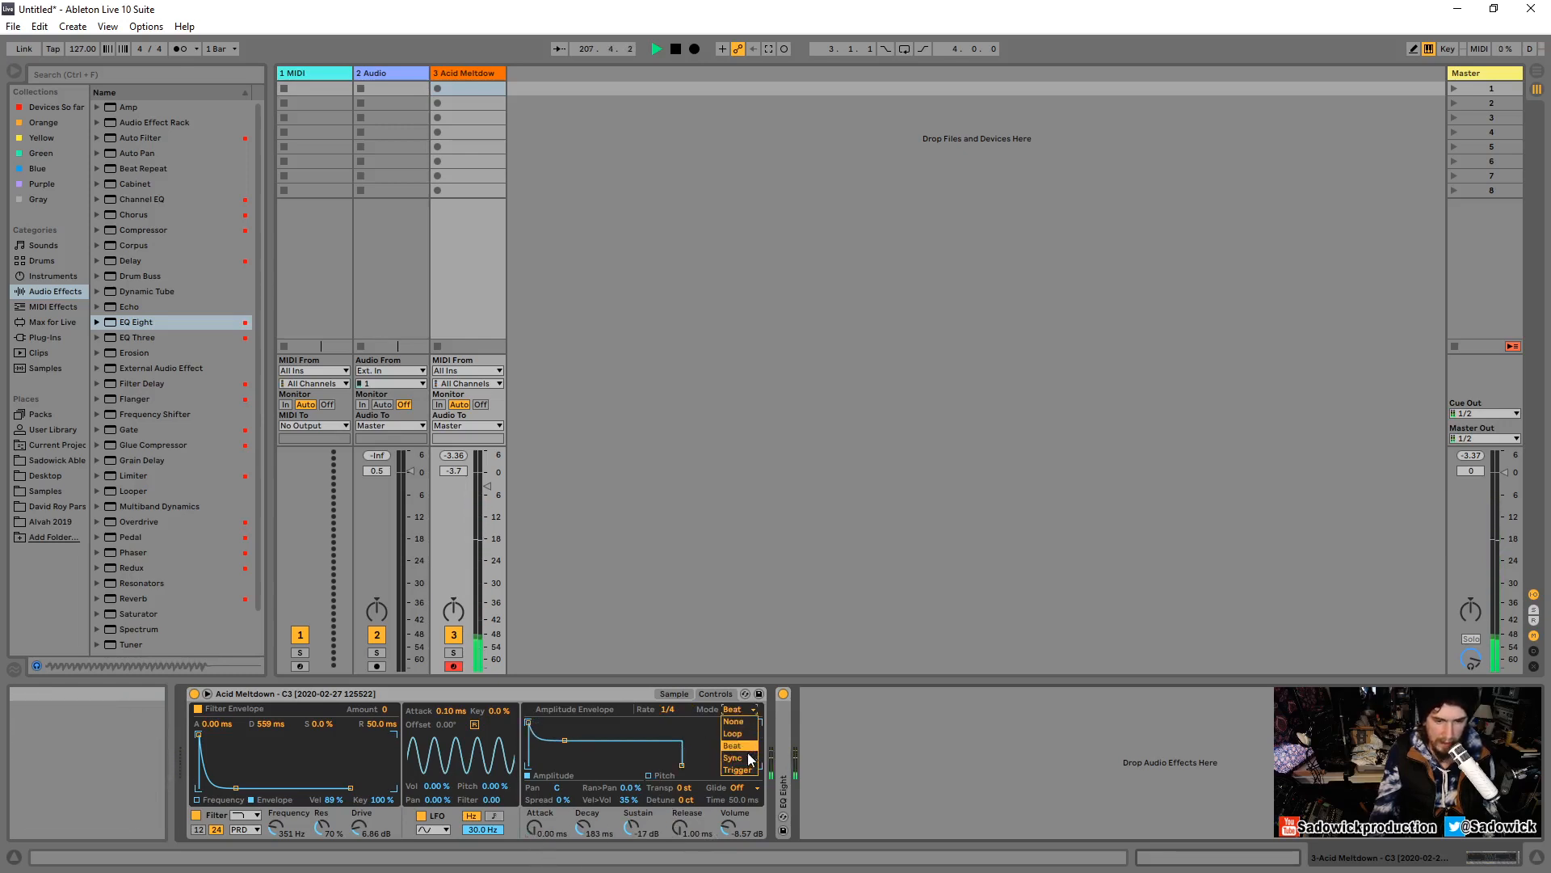
{"action": "left_click", "coordinate": [747, 765]}
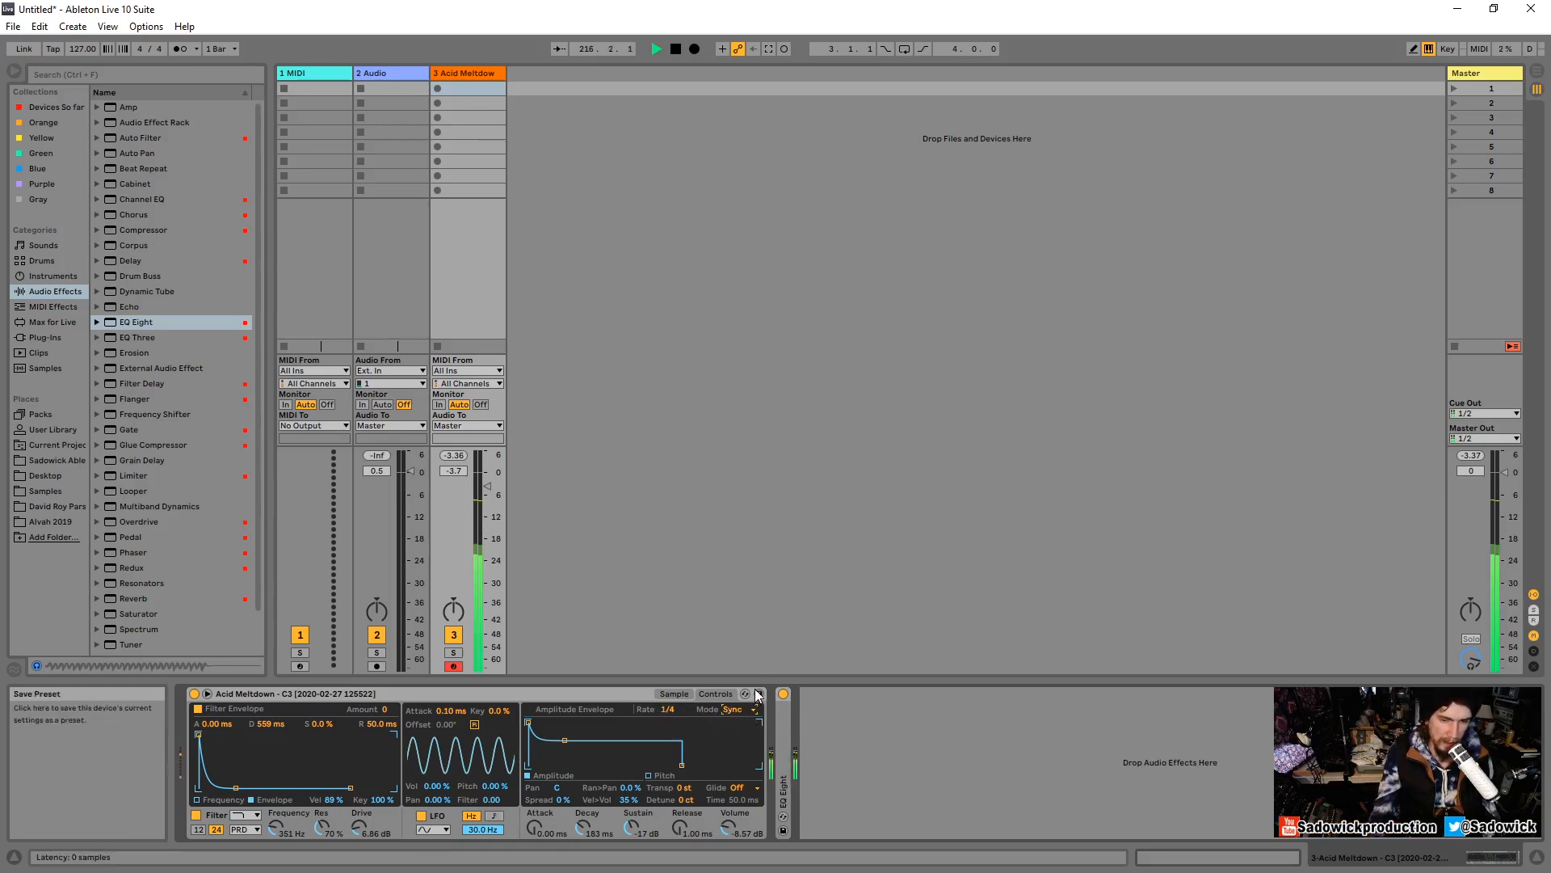
{"action": "left_click_drag", "start_coordinate": [564, 740], "coordinate": [558, 743]}
Compare the envelope's Beat and Sync modes, ending on Sync, and stop the transport.
{"action": "left_click", "coordinate": [732, 709]}
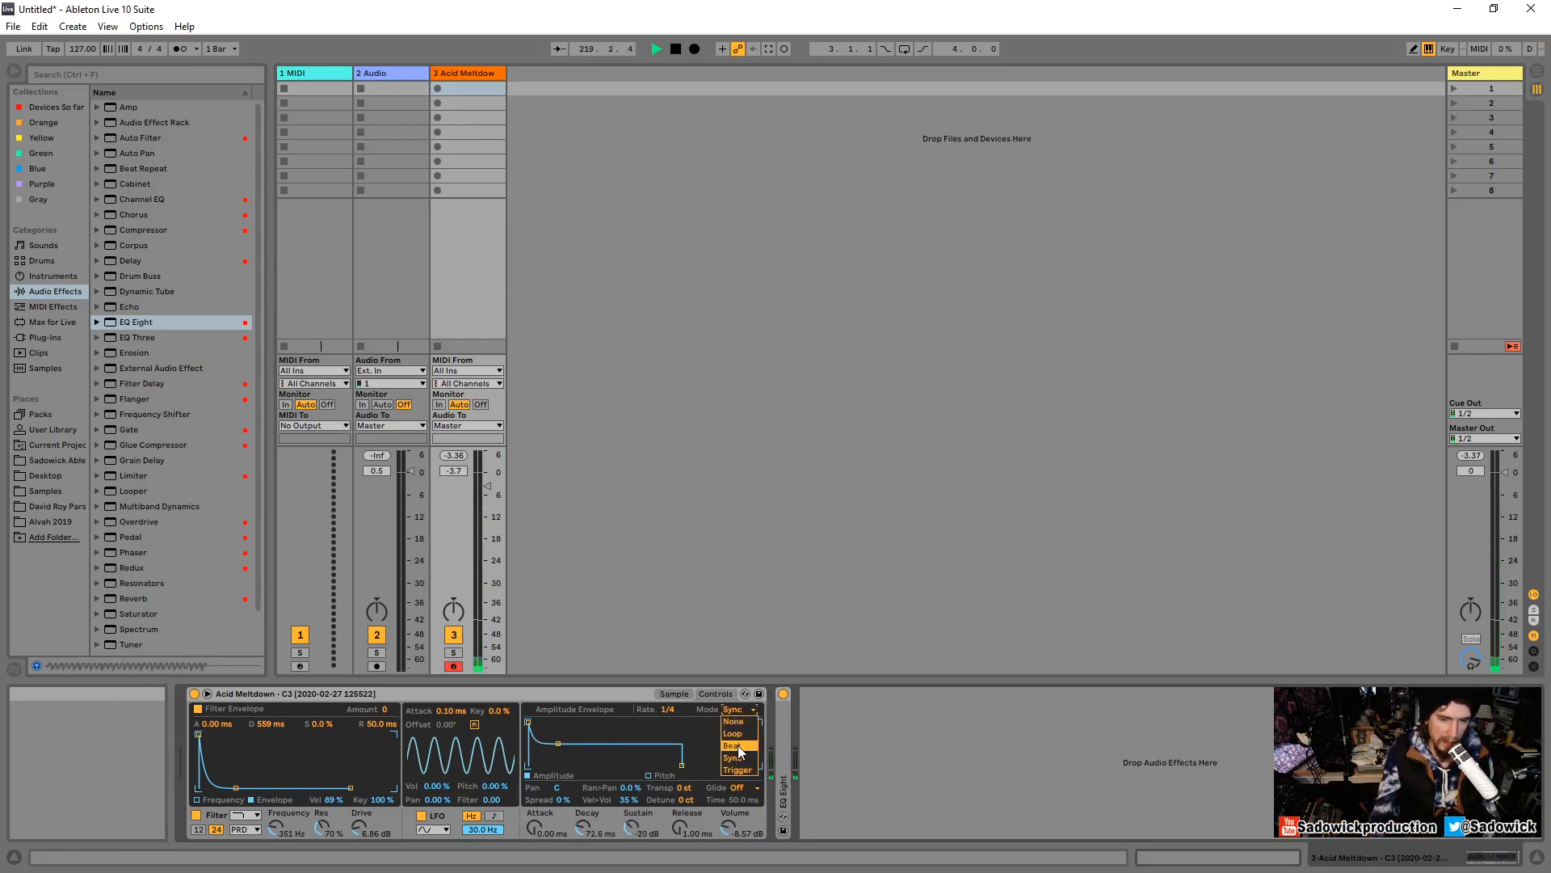
{"action": "left_click", "coordinate": [739, 745]}
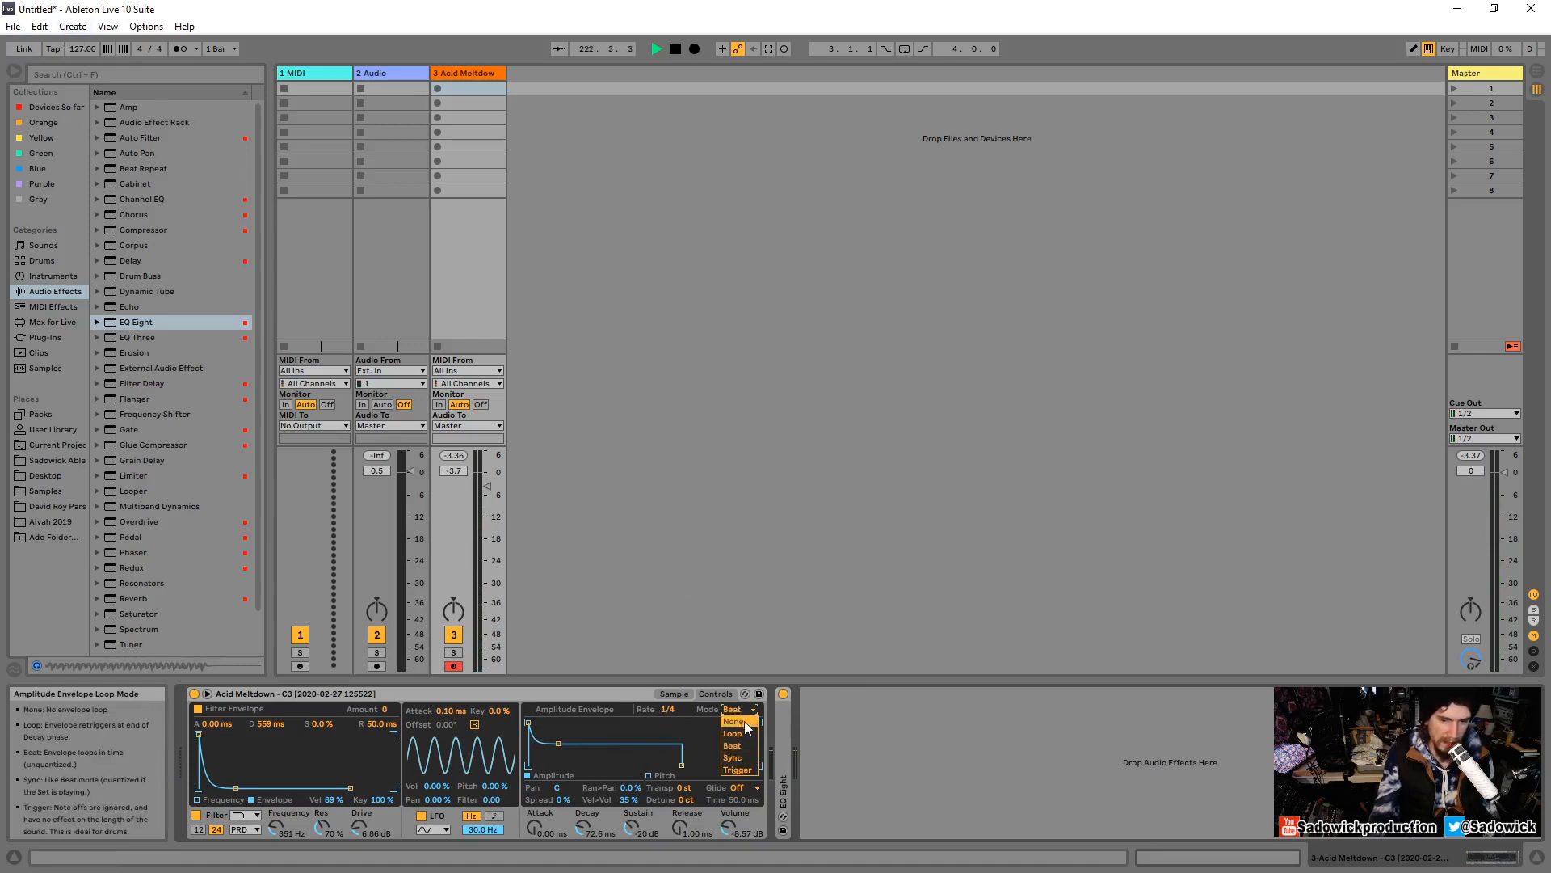
{"action": "left_click", "coordinate": [737, 716]}
{"action": "left_click", "coordinate": [737, 732]}
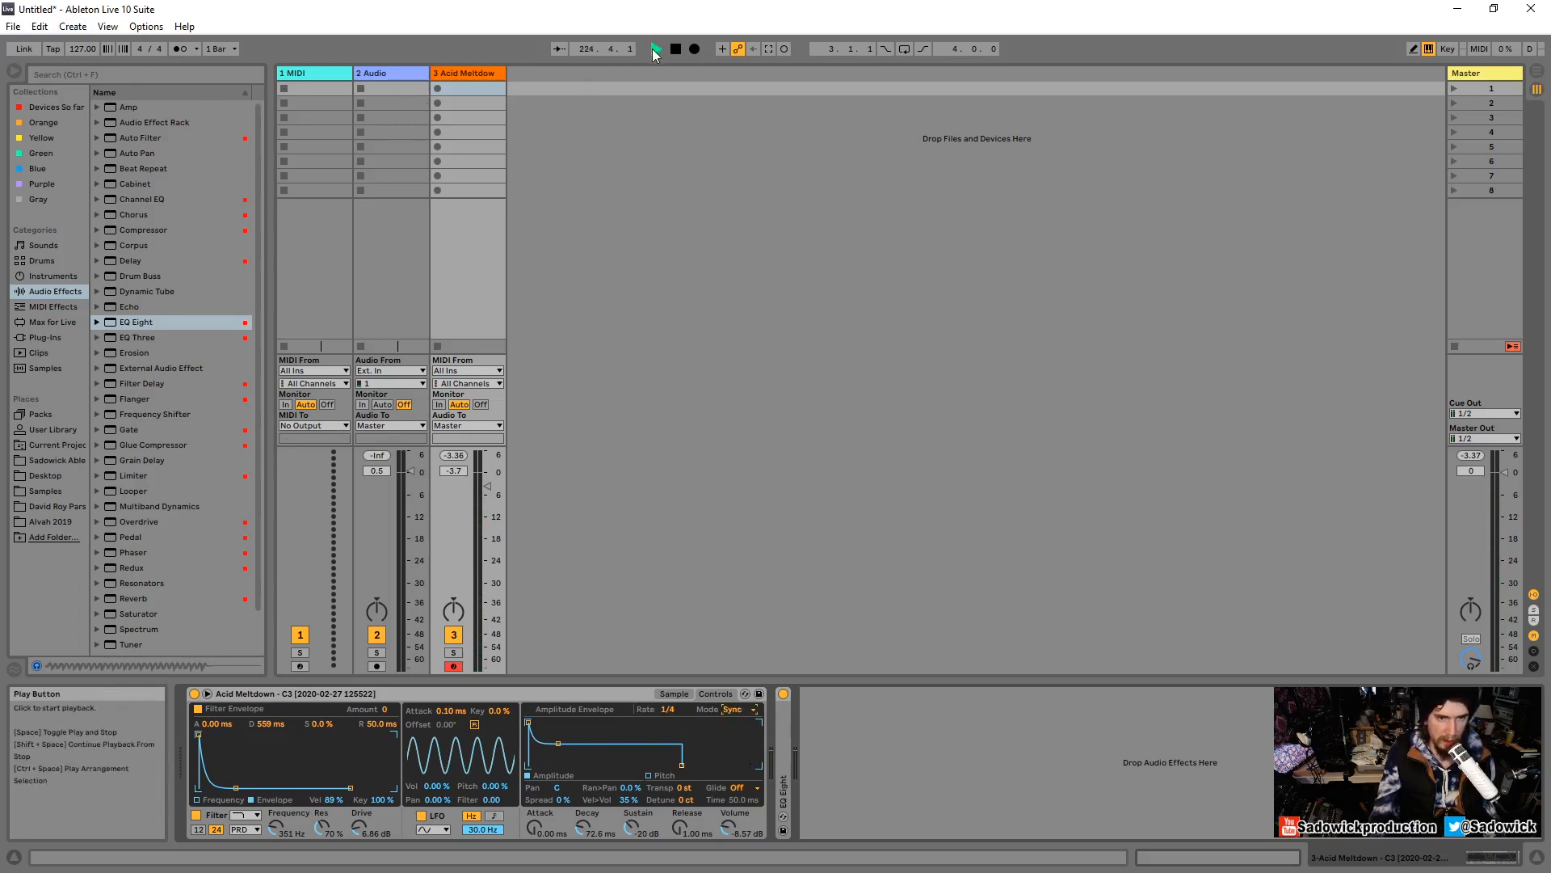
{"action": "left_click", "coordinate": [676, 48]}
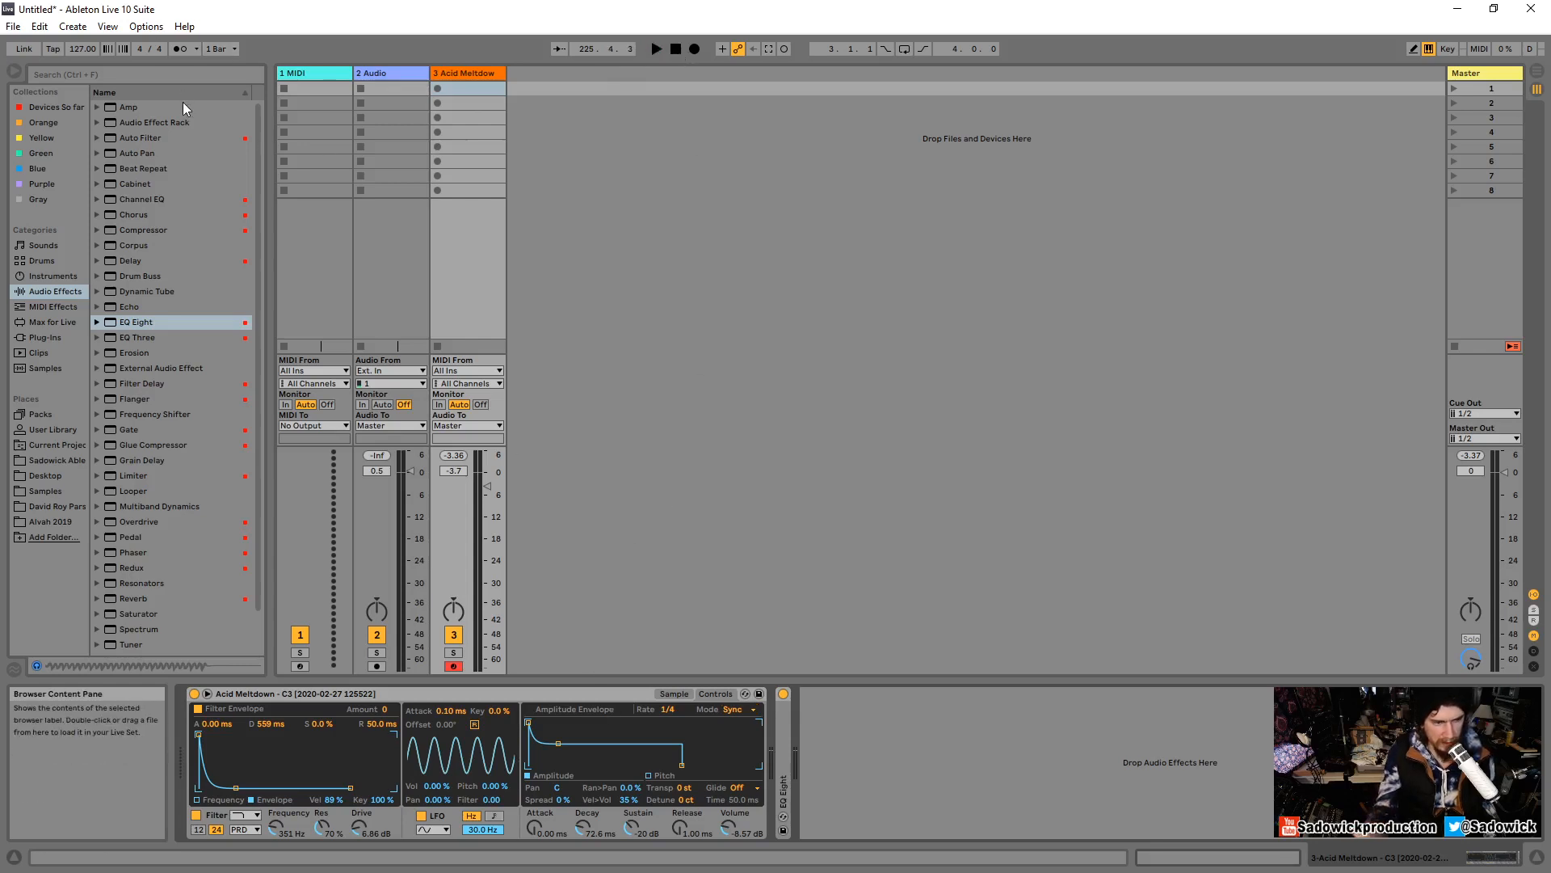
Try the envelope's Trigger mode, set Decay to 260 ms, Sustain to -3.0 dB and Release to 5.73 ms, and return Mode to None.
{"action": "left_click", "coordinate": [740, 717]}
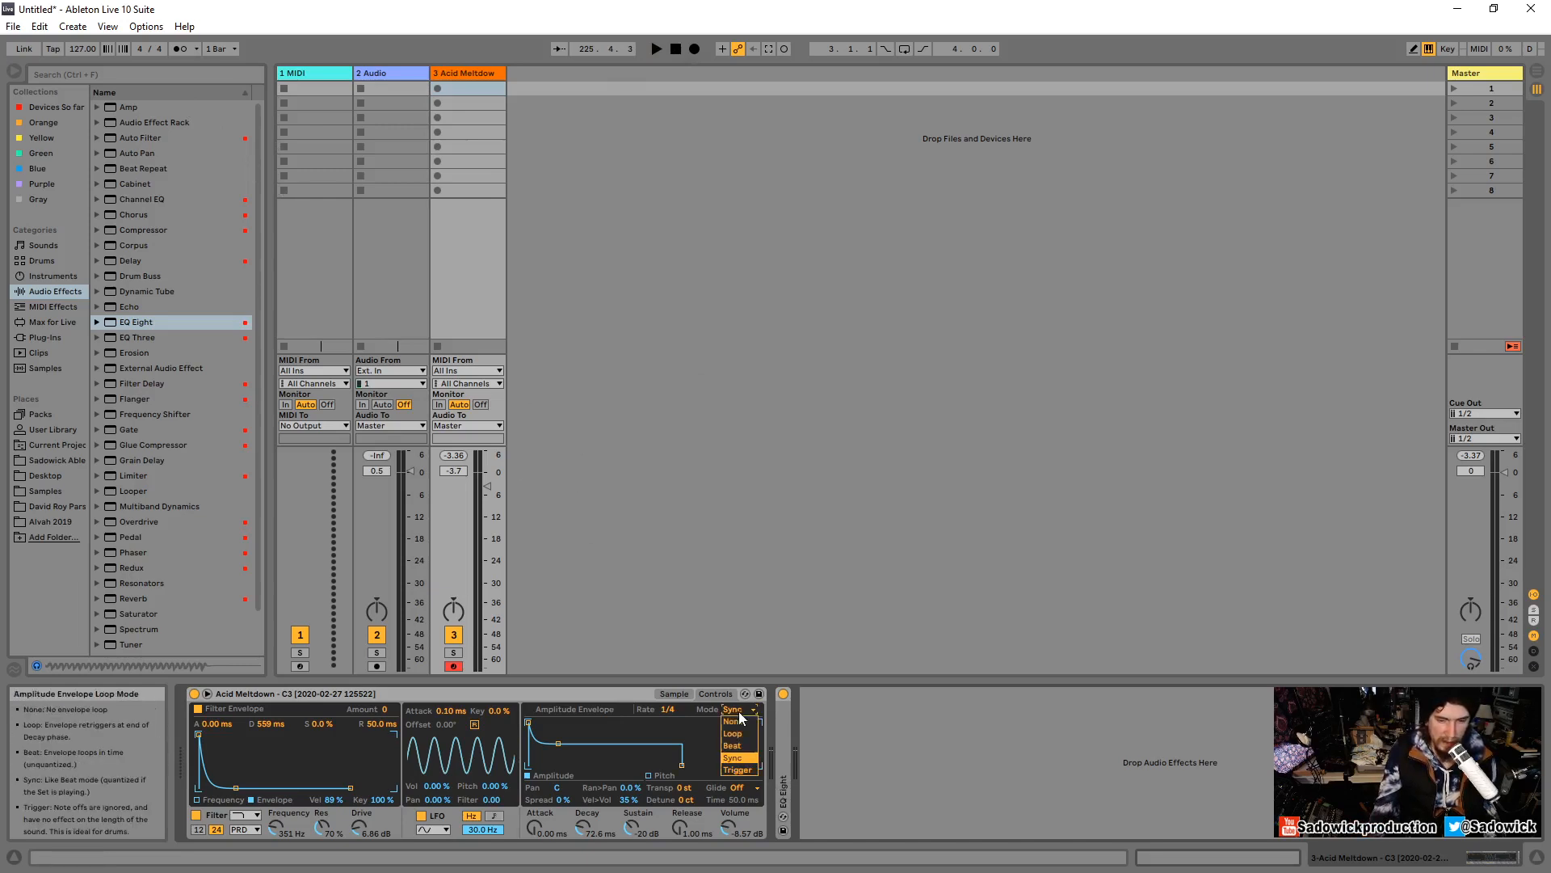
{"action": "left_click", "coordinate": [738, 770]}
{"action": "left_click_drag", "start_coordinate": [559, 743], "coordinate": [558, 722]}
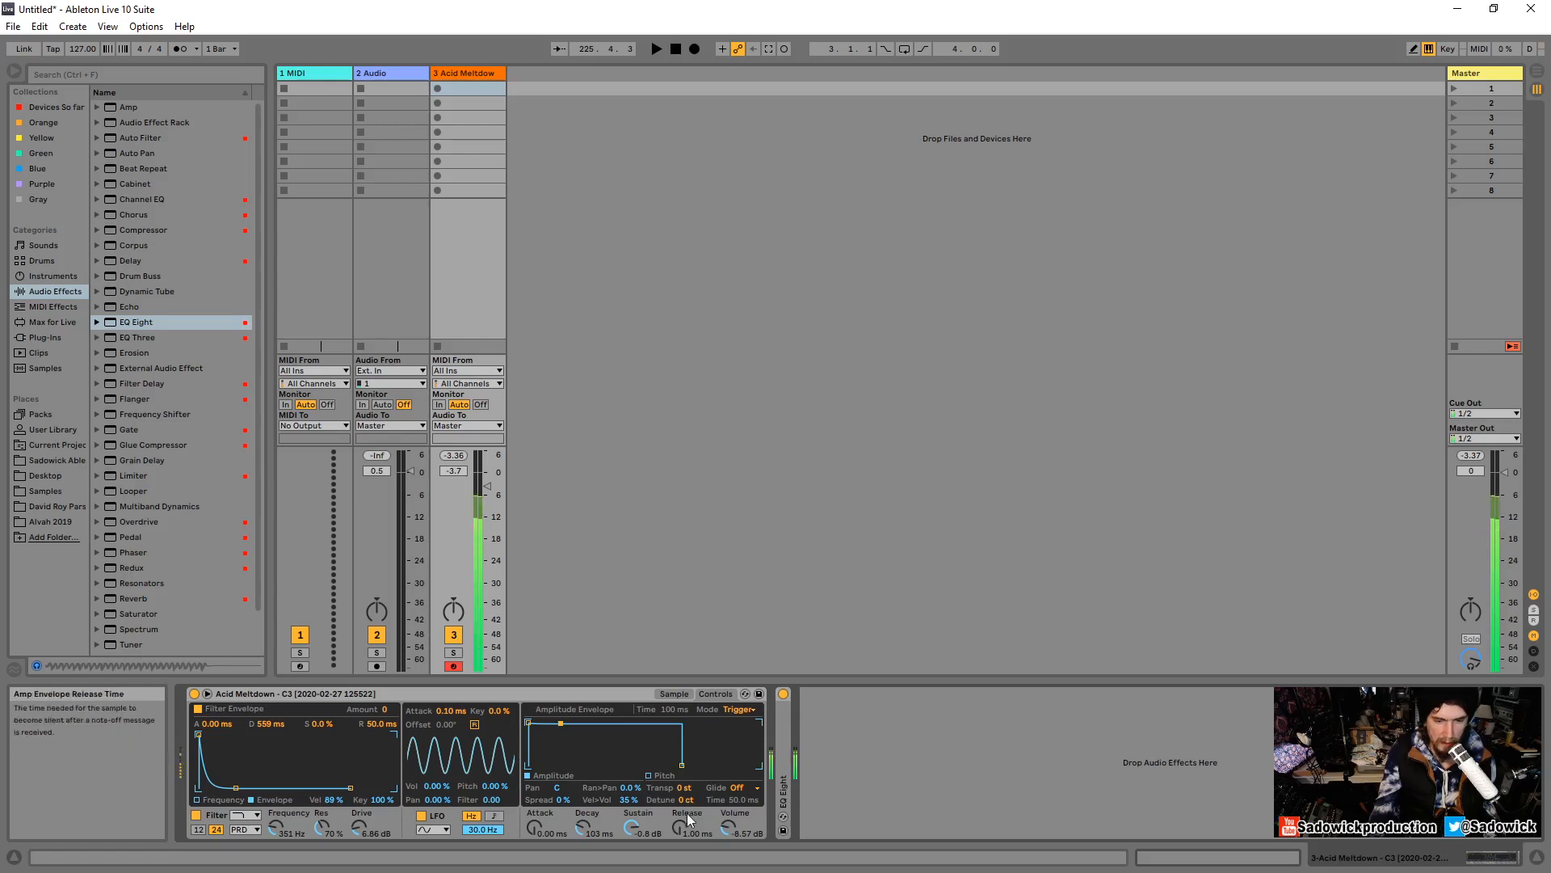
{"action": "left_click_drag", "start_coordinate": [686, 812], "coordinate": [687, 800]}
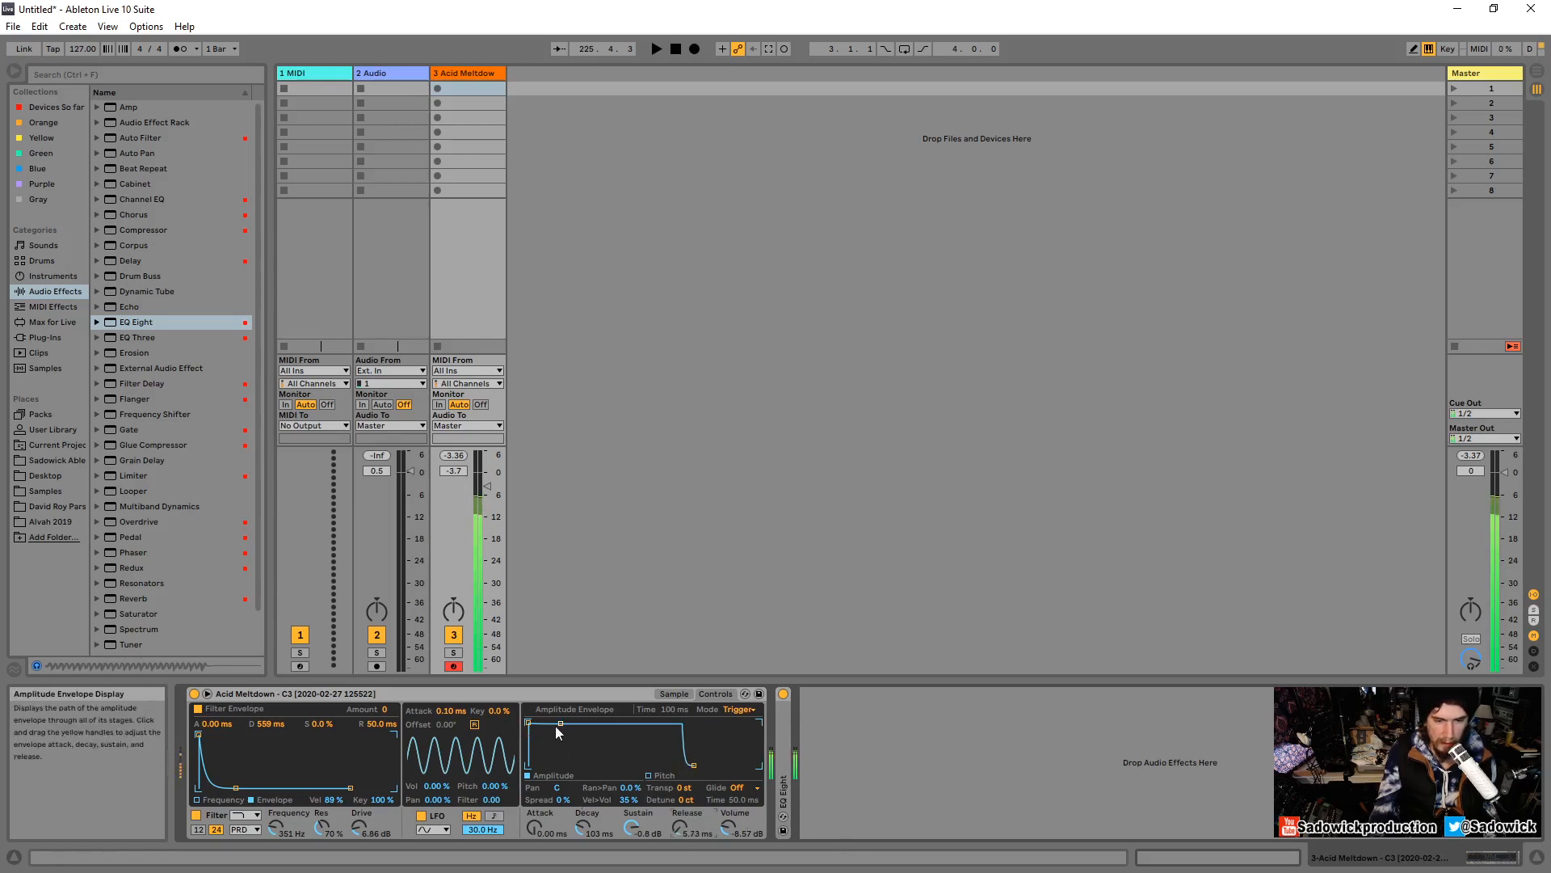
{"action": "left_click_drag", "start_coordinate": [556, 727], "coordinate": [566, 725]}
{"action": "left_click", "coordinate": [748, 720]}
{"action": "left_click", "coordinate": [738, 724]}
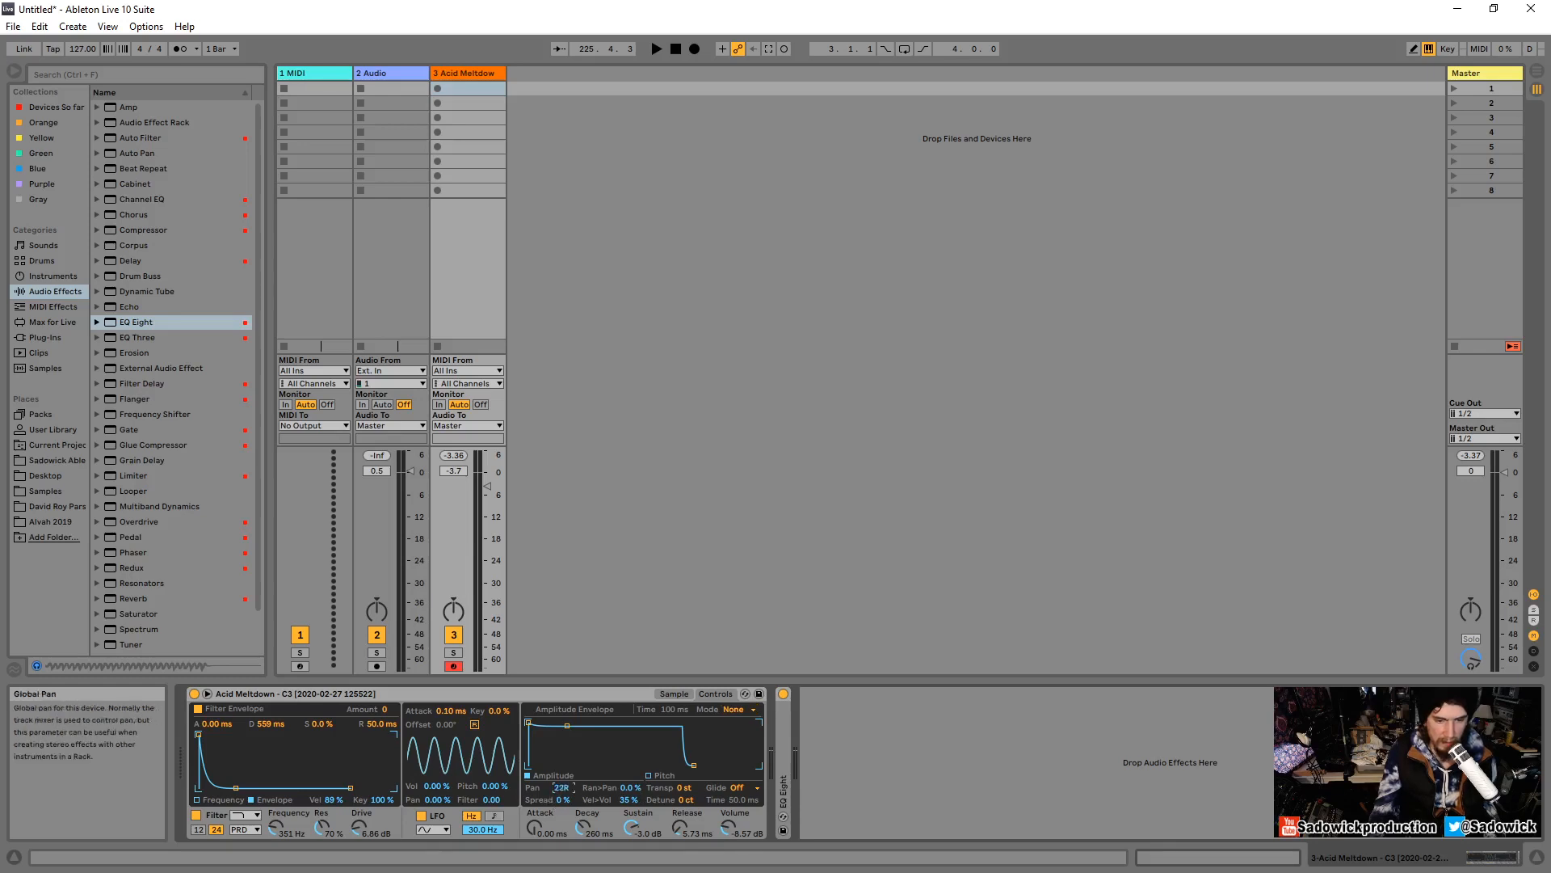
Try panning the sound to both sides and a random pan amount of 31%, and reset Pan to C and Ran<Pan to 0.0%.
{"action": "left_click_drag", "start_coordinate": [559, 788], "coordinate": [559, 808]}
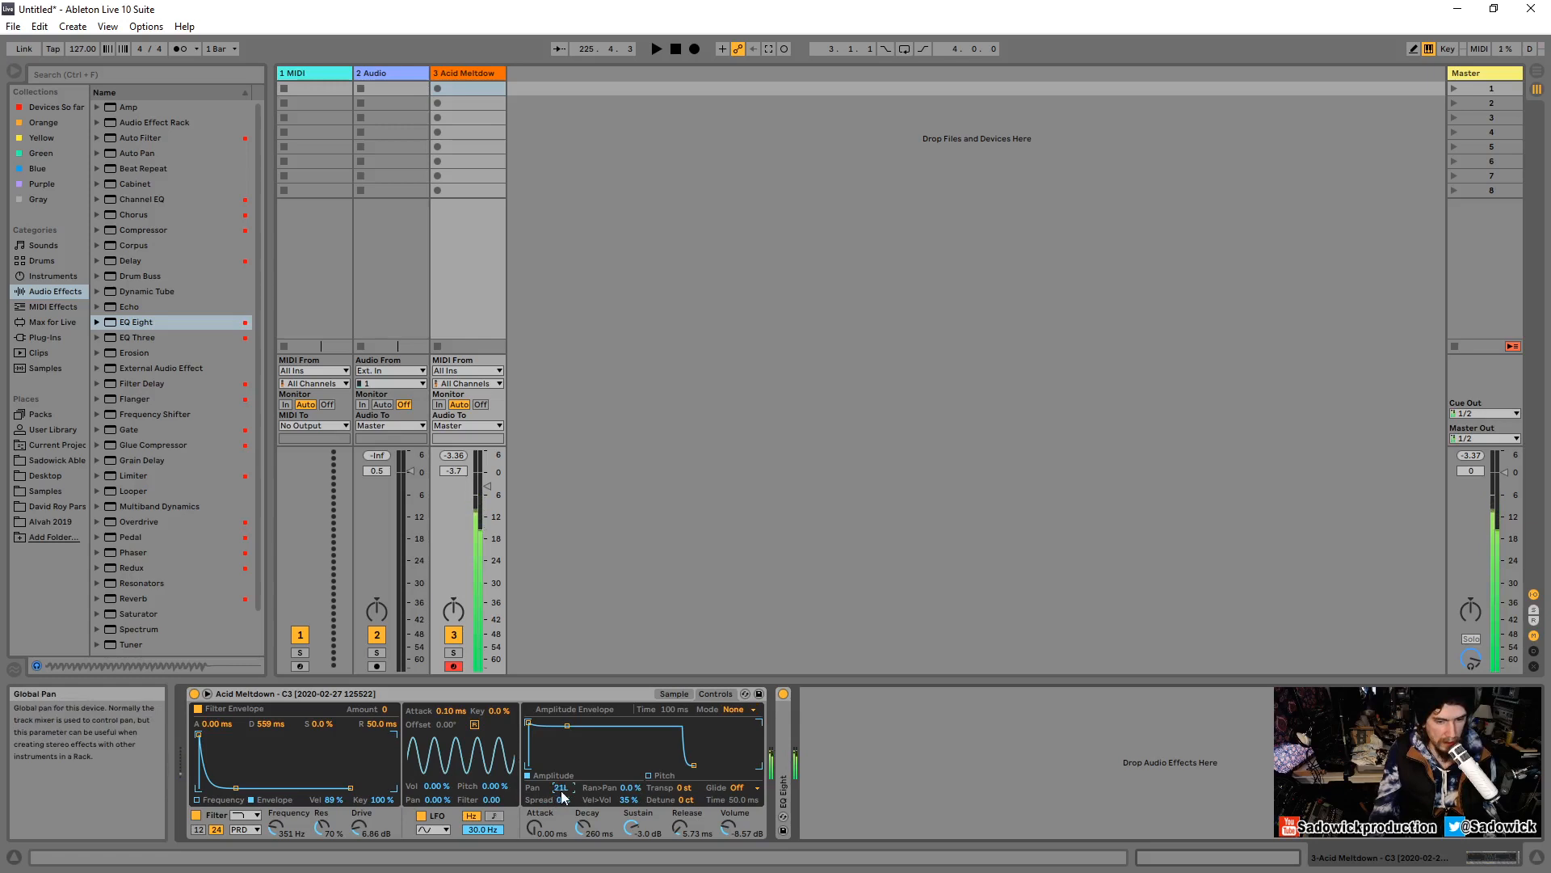
{"action": "left_click_drag", "start_coordinate": [629, 787], "coordinate": [633, 786]}
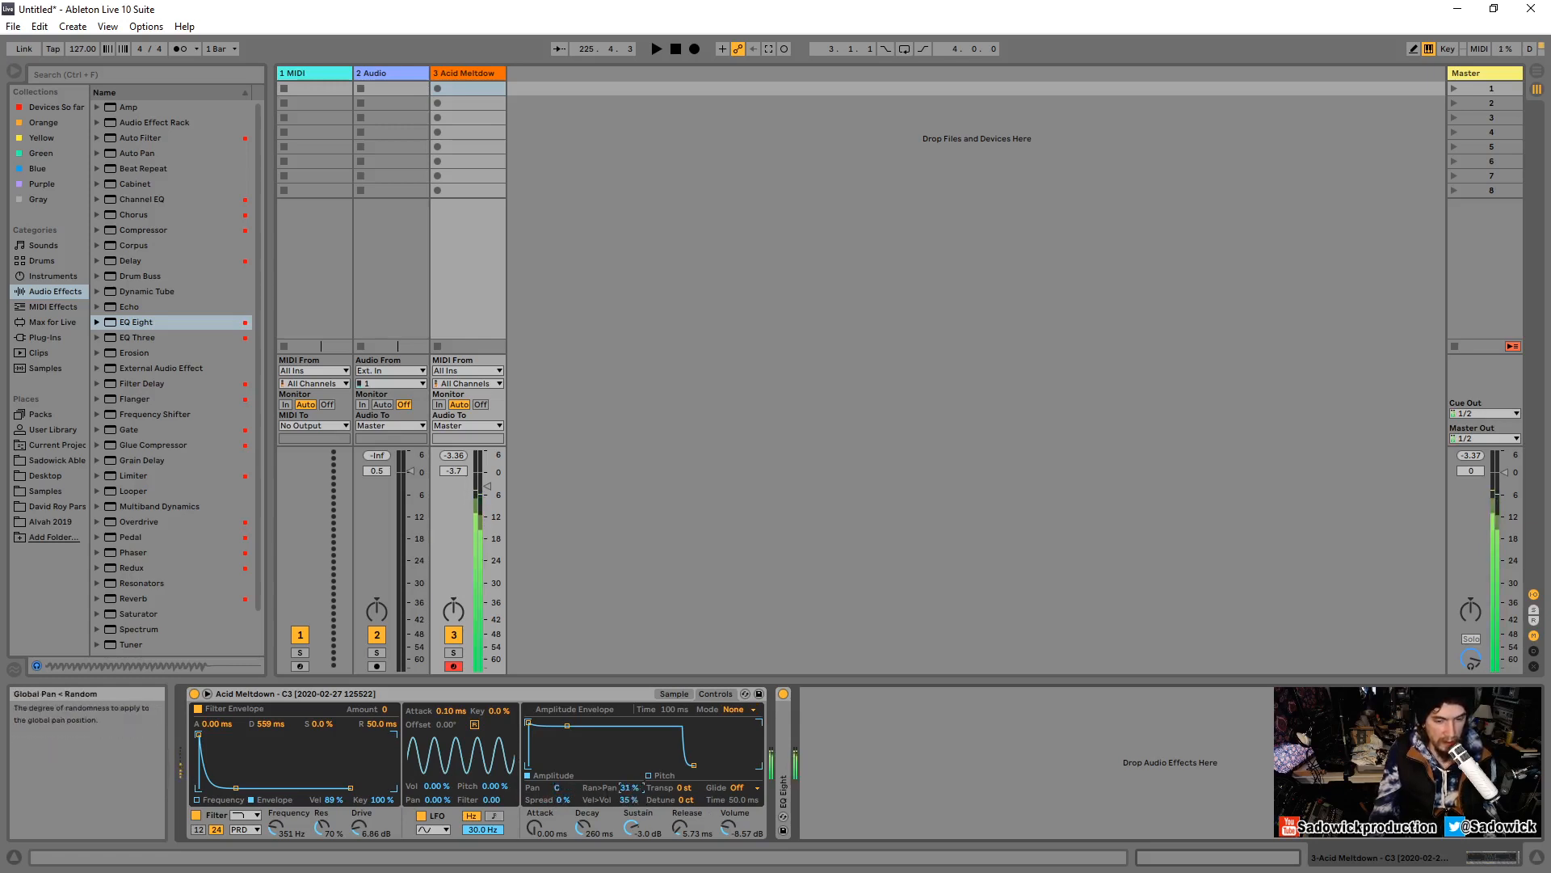
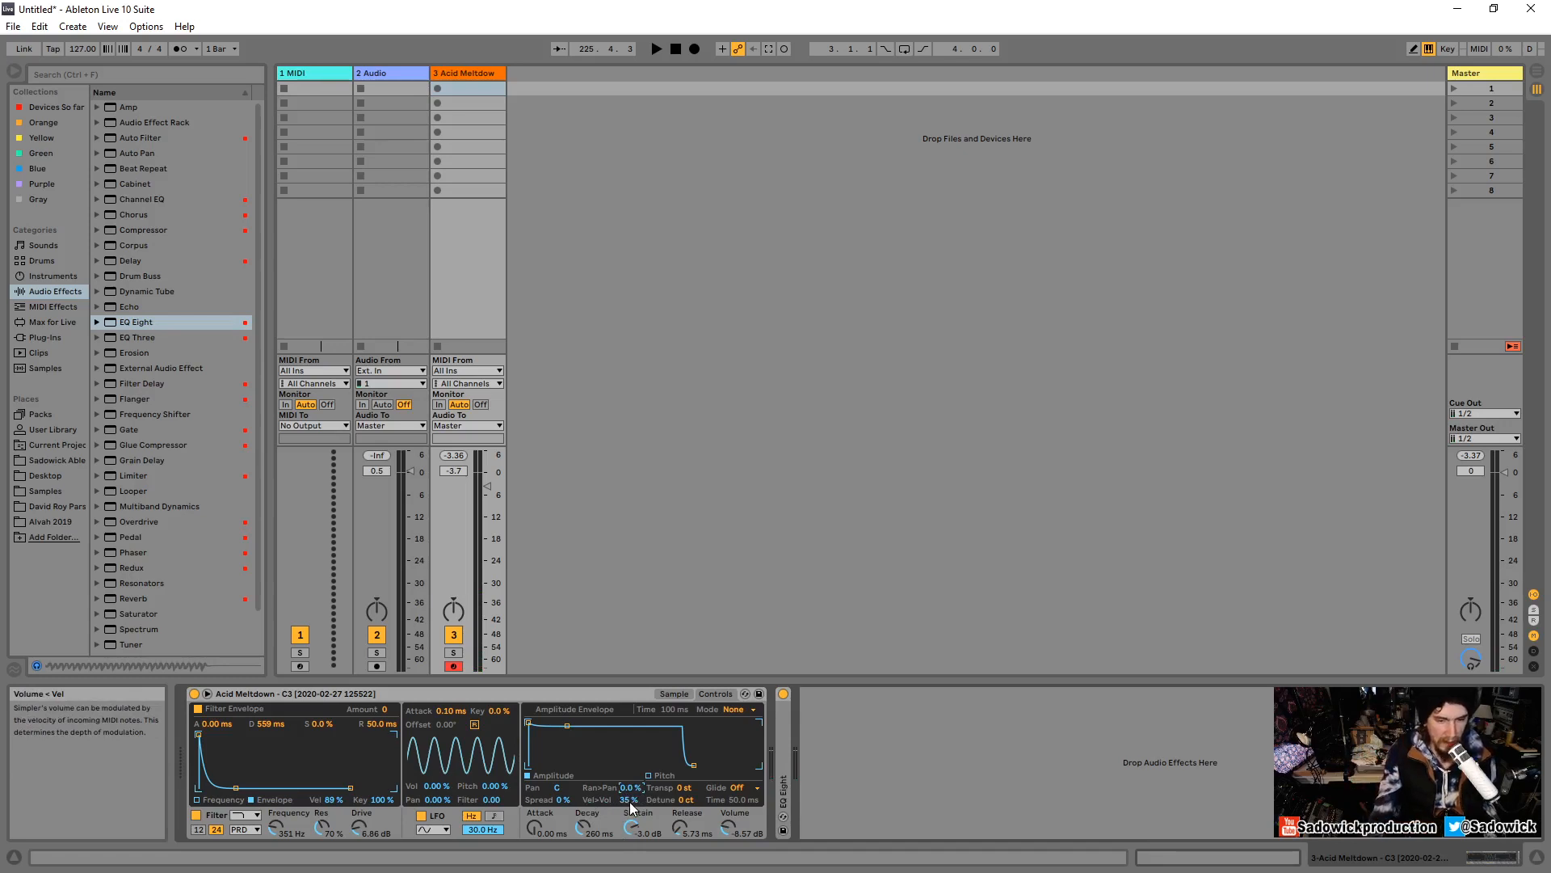
Try a Spread of 34% while playing notes, combine Spread with a random pan of 27%, and reset both to zero.
{"action": "left_click_drag", "start_coordinate": [560, 799], "coordinate": [559, 792]}
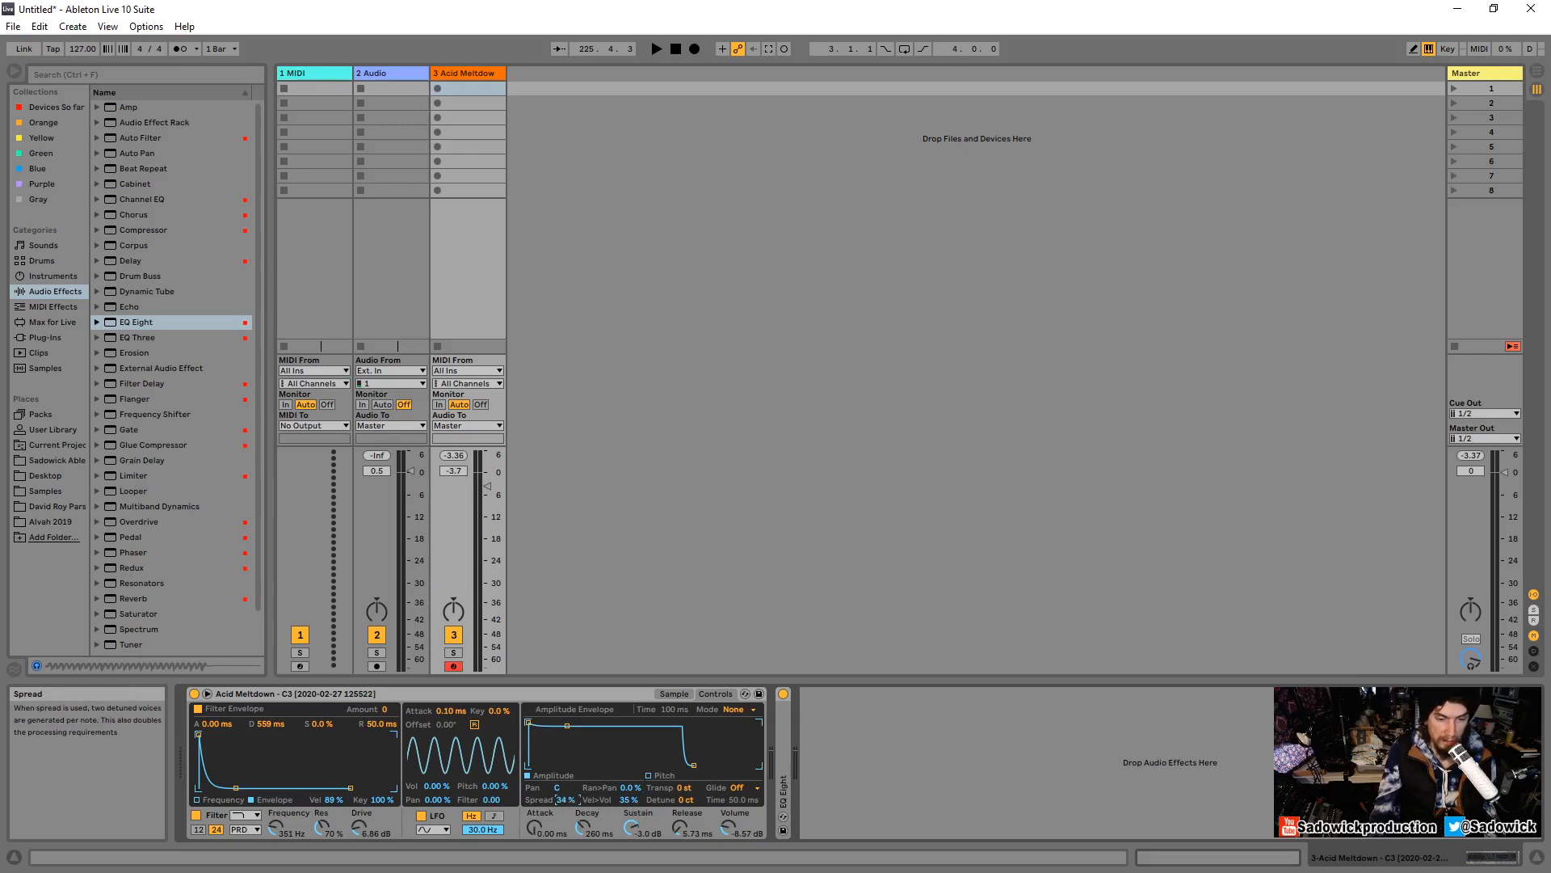
{"action": "left_click_drag", "start_coordinate": [564, 801], "coordinate": [568, 797]}
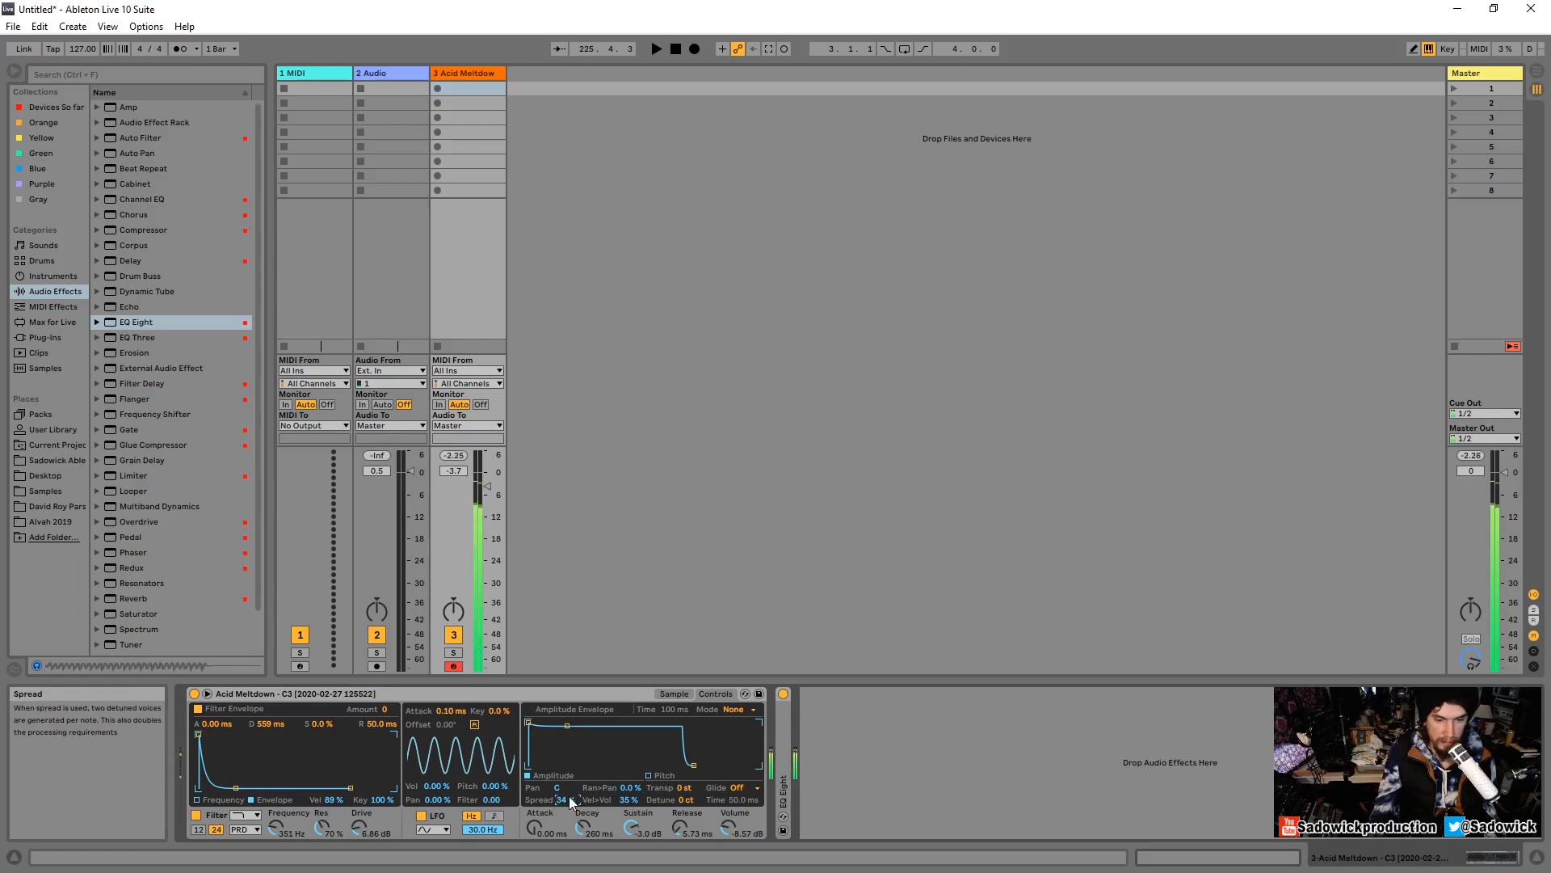
{"action": "key", "text": "x"}
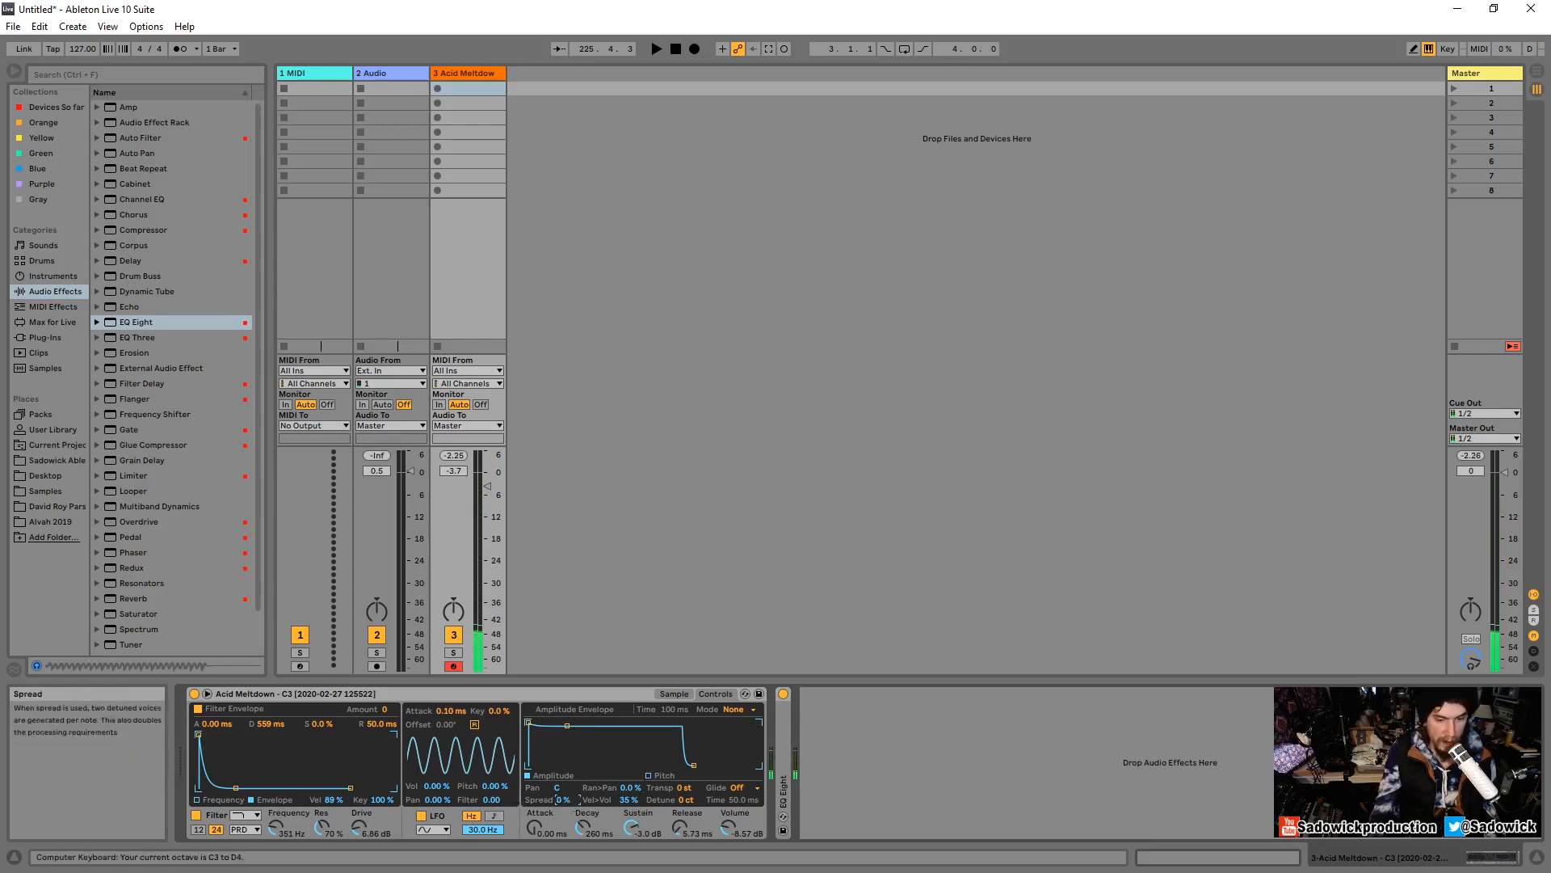
{"action": "left_click_drag", "start_coordinate": [552, 802], "coordinate": [552, 811]}
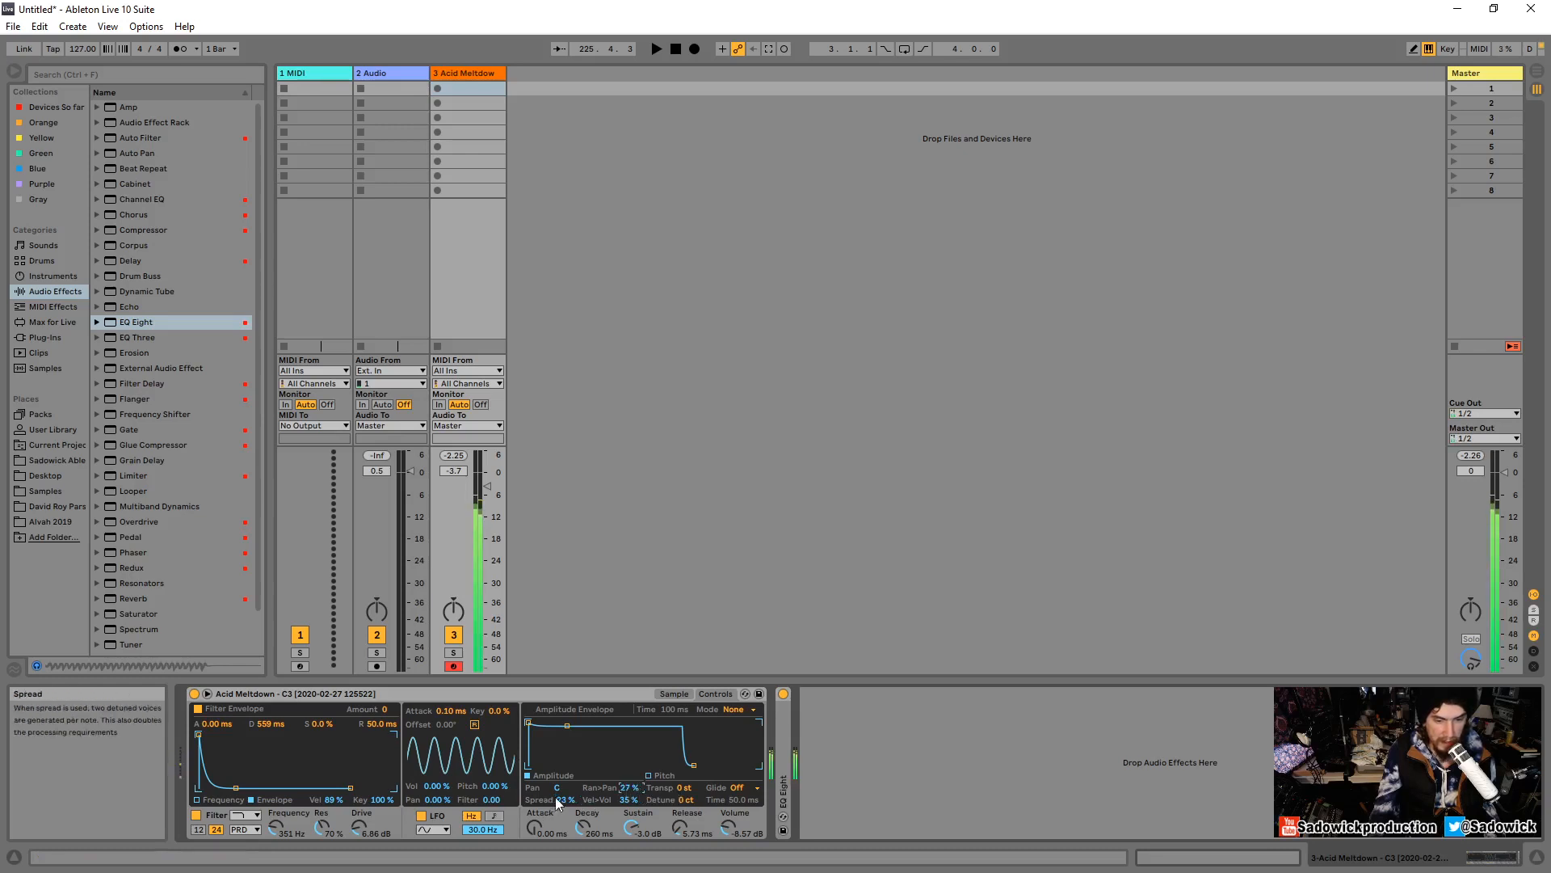
{"action": "left_click_drag", "start_coordinate": [555, 797], "coordinate": [556, 784]}
{"action": "left_click_drag", "start_coordinate": [634, 788], "coordinate": [563, 836]}
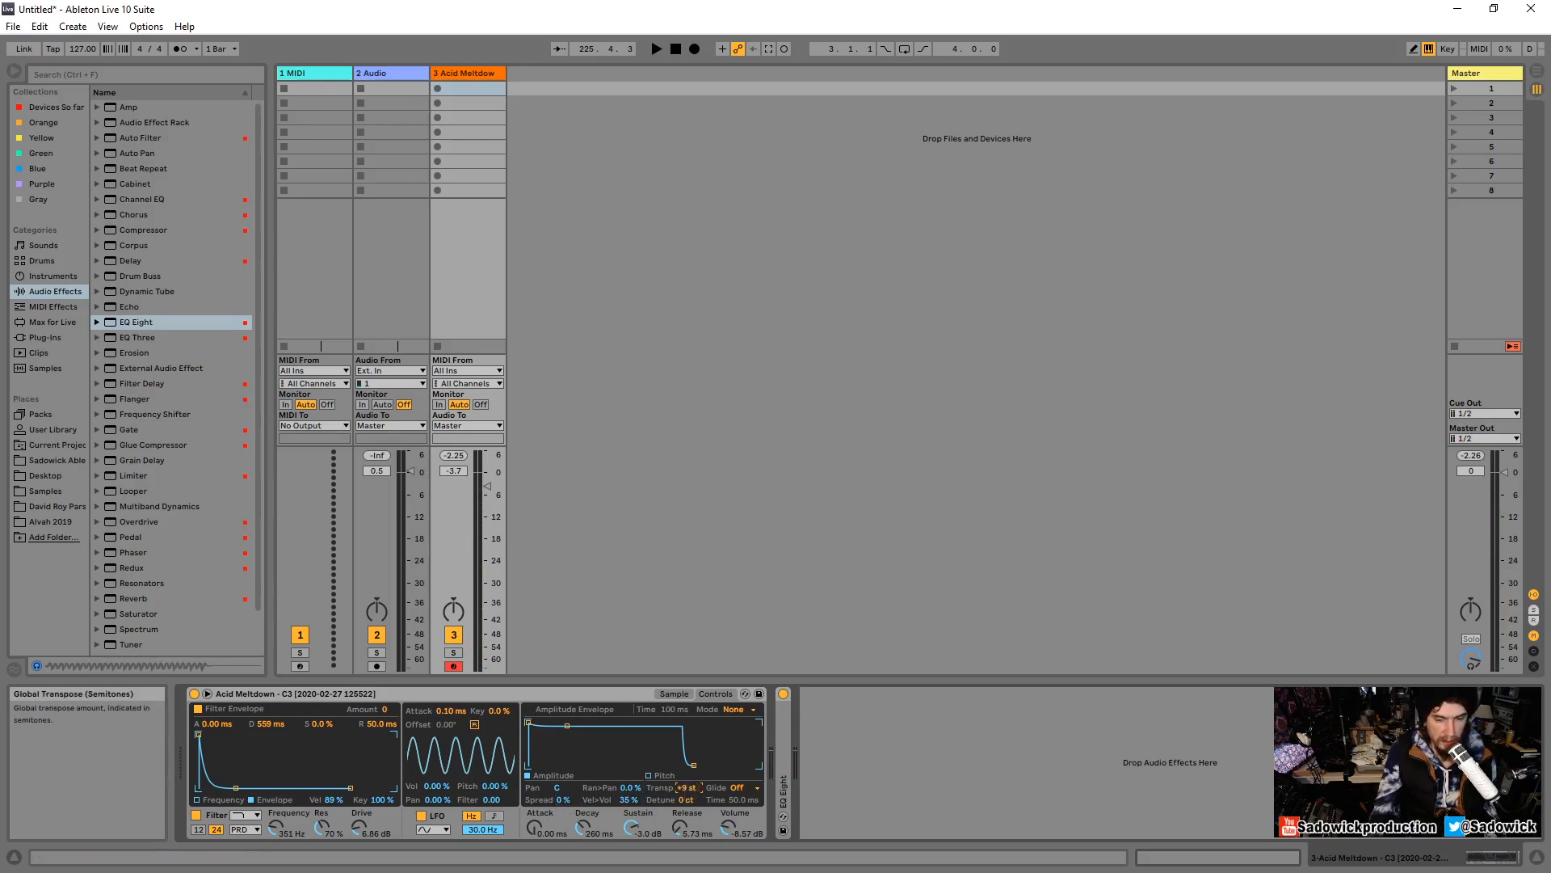
Try transposing by +9 st and detuning by +2 ct, and reset Transp to 0 st and Detune to 0 ct.
{"action": "left_click_drag", "start_coordinate": [687, 787], "coordinate": [688, 775]}
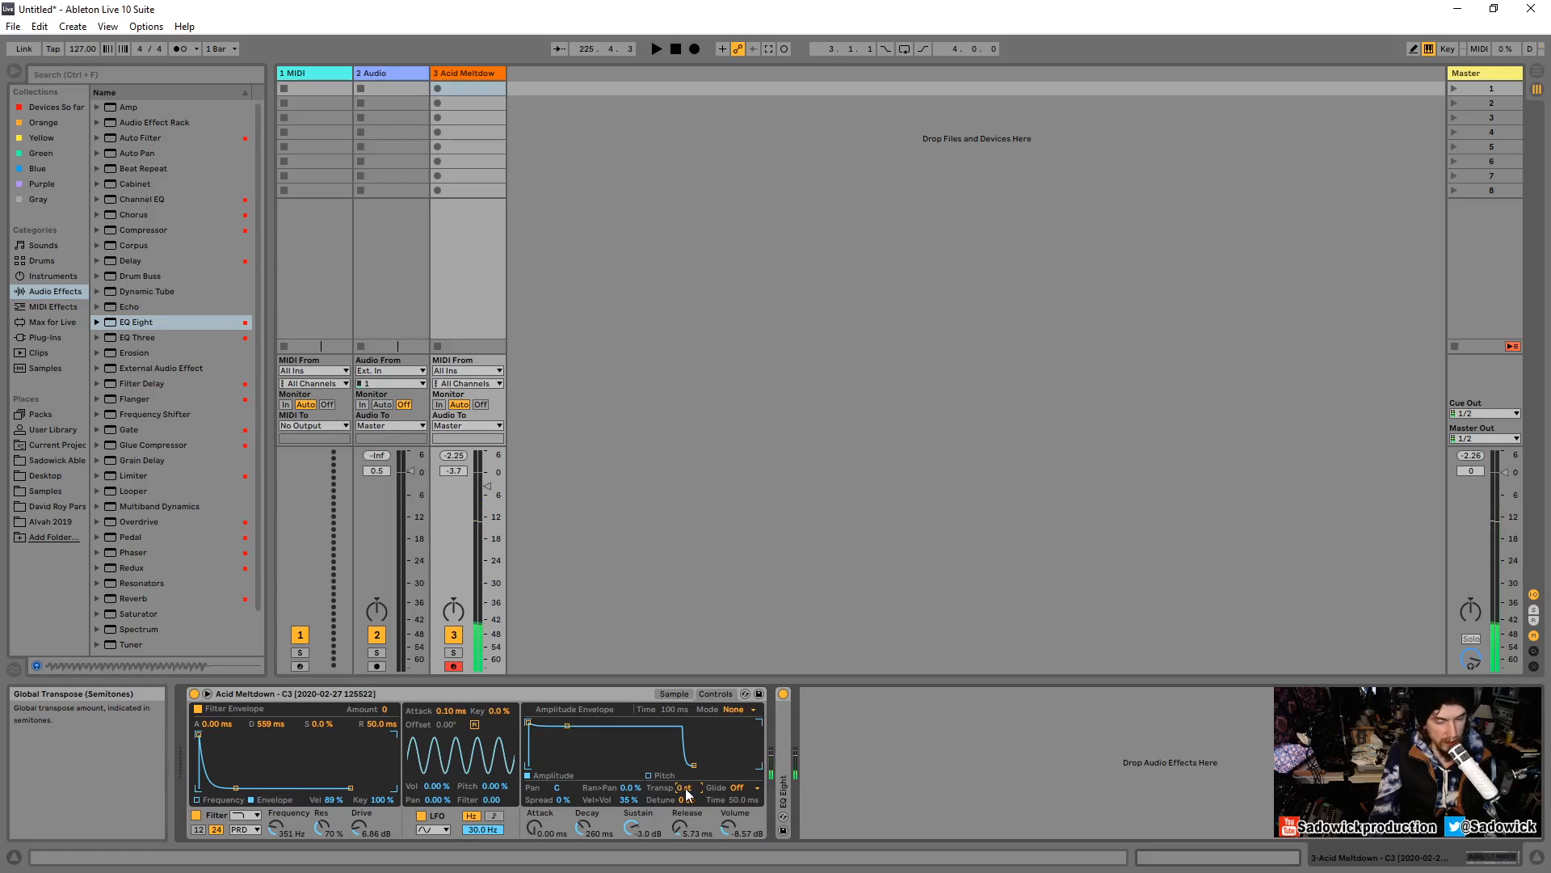
{"action": "left_click_drag", "start_coordinate": [688, 787], "coordinate": [688, 776]}
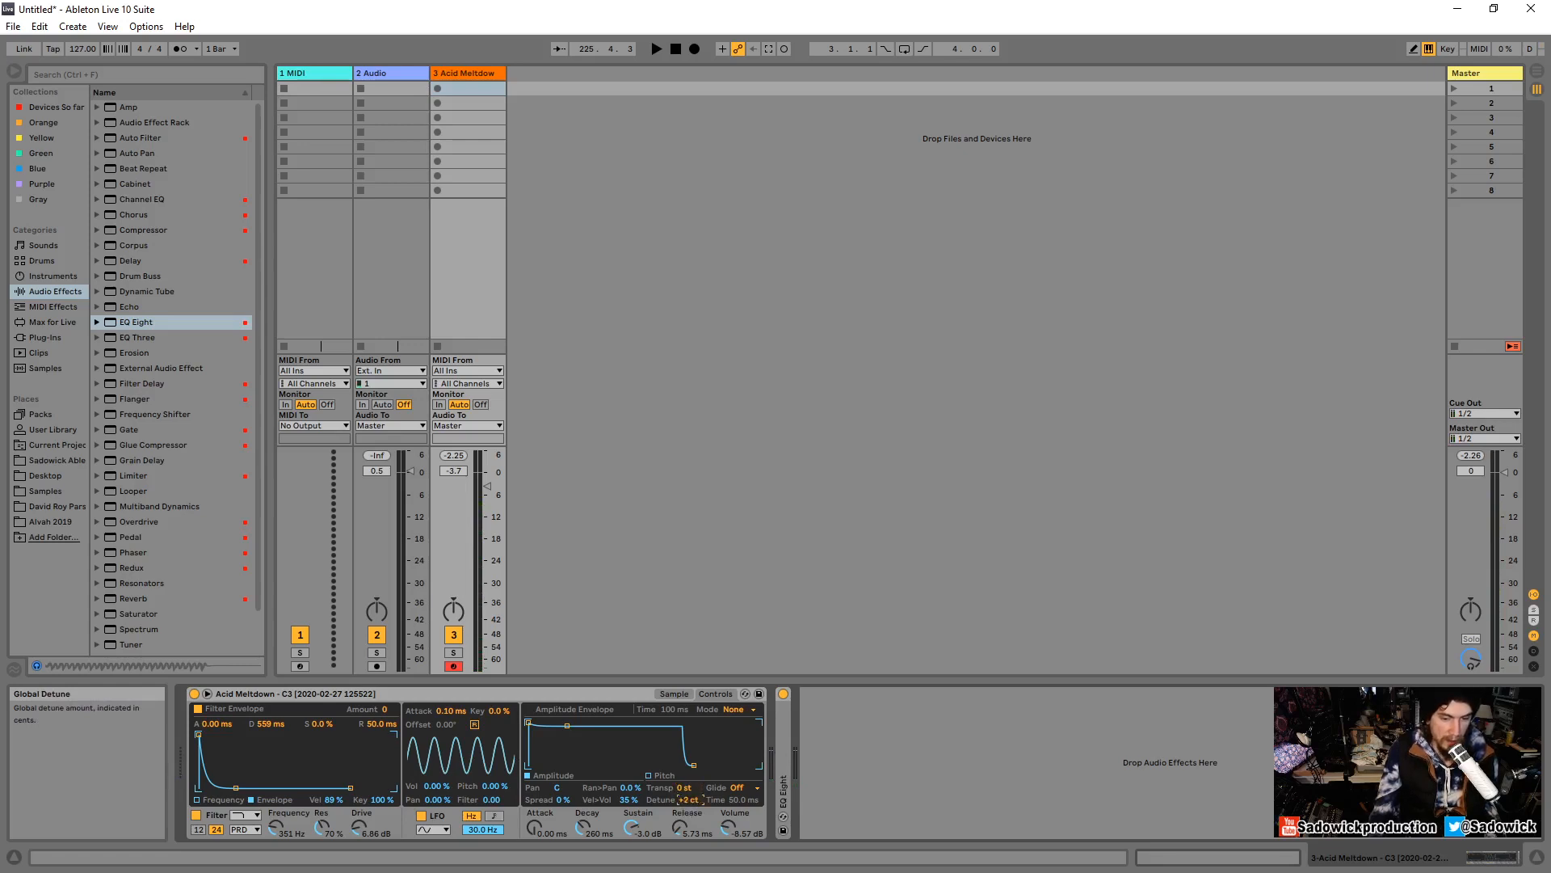
{"action": "left_click_drag", "start_coordinate": [702, 799], "coordinate": [702, 788]}
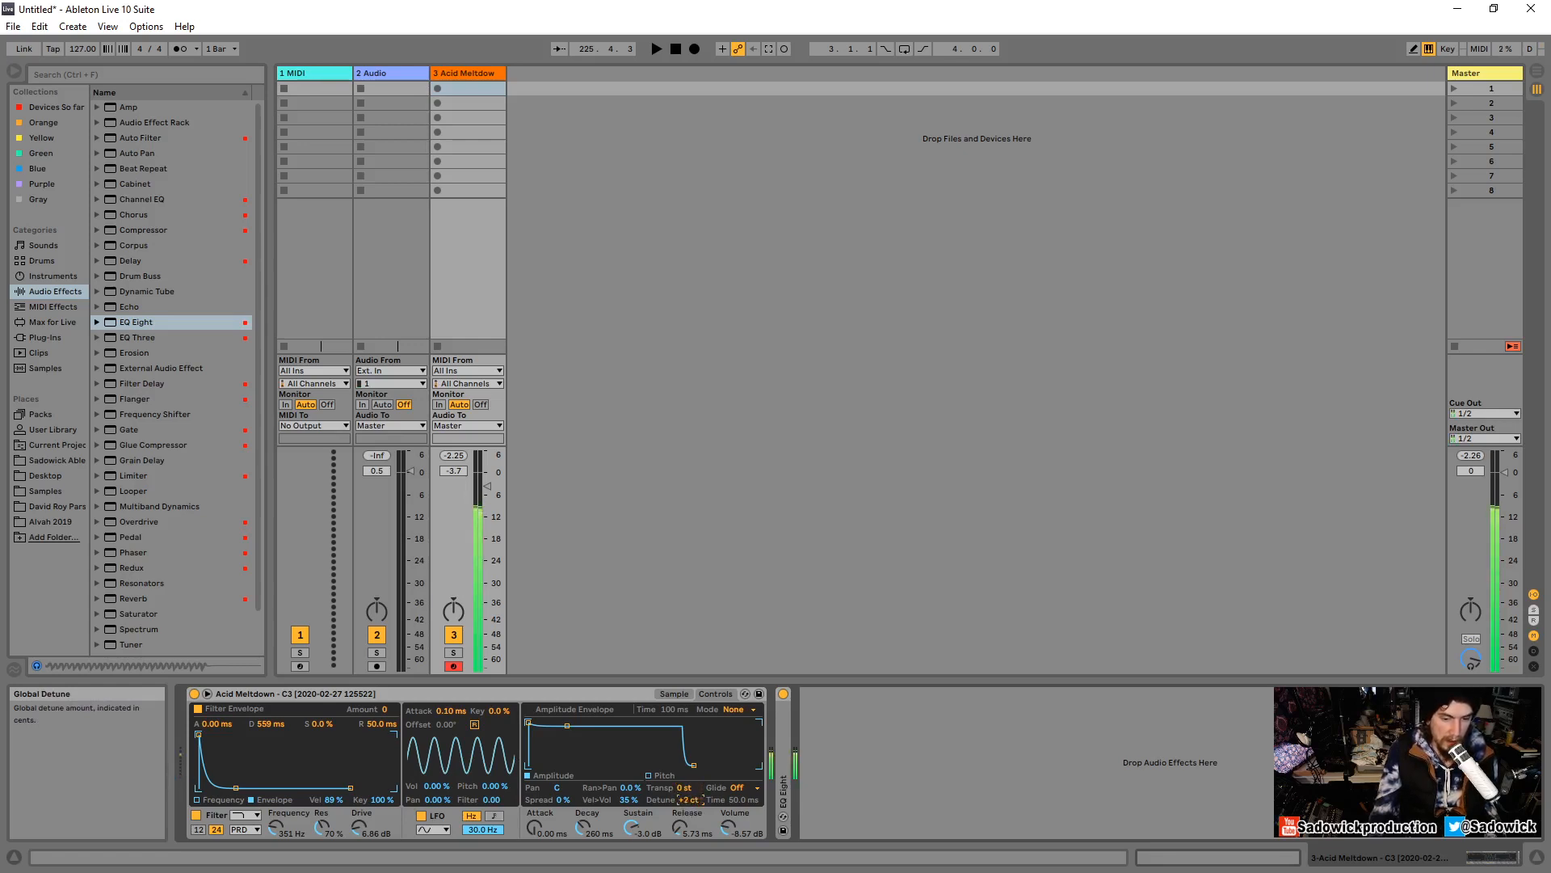
{"action": "key", "text": "Delete"}
Set Simpler's Glide mode to Portamento.
{"action": "left_click", "coordinate": [742, 787]}
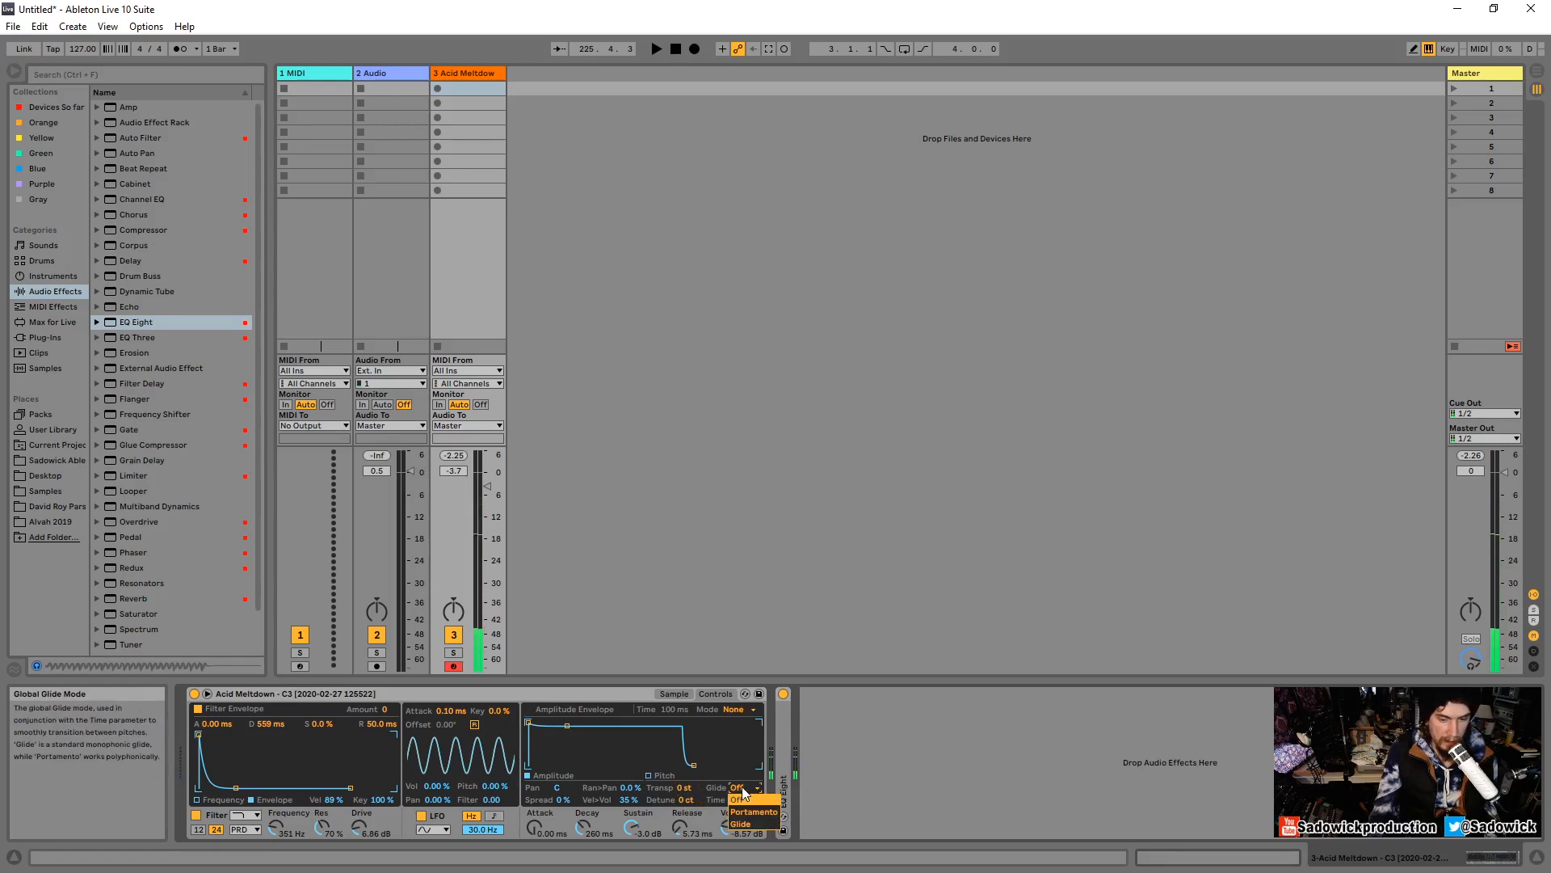
{"action": "left_click", "coordinate": [755, 811]}
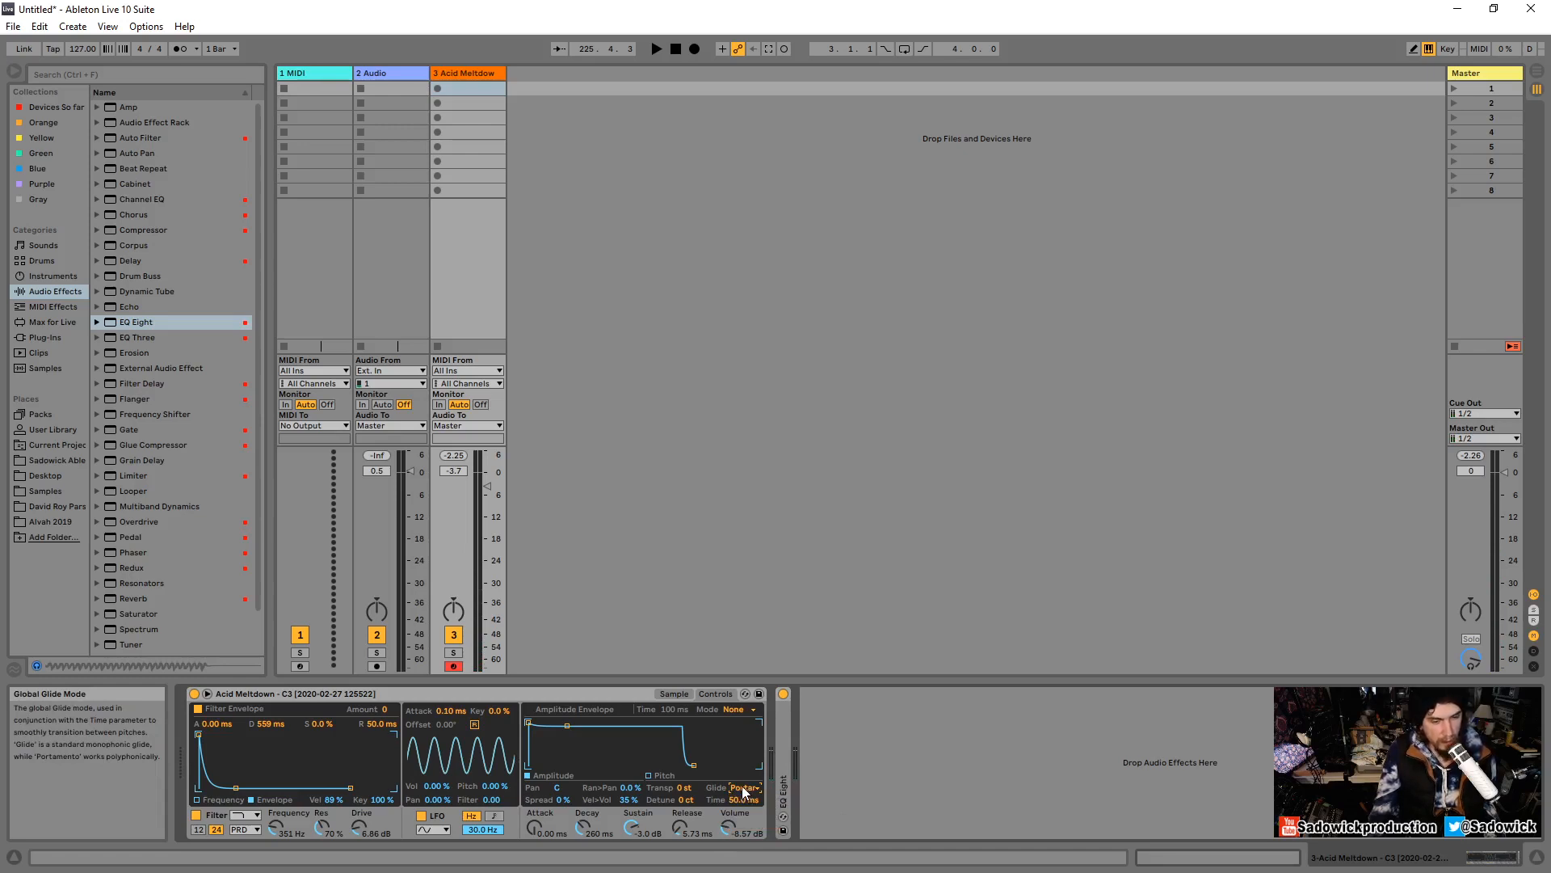
Try Simpler's Glide mode set to Glide with a time of 175 ms while playing notes, and set it back to Off.
{"action": "left_click", "coordinate": [744, 789]}
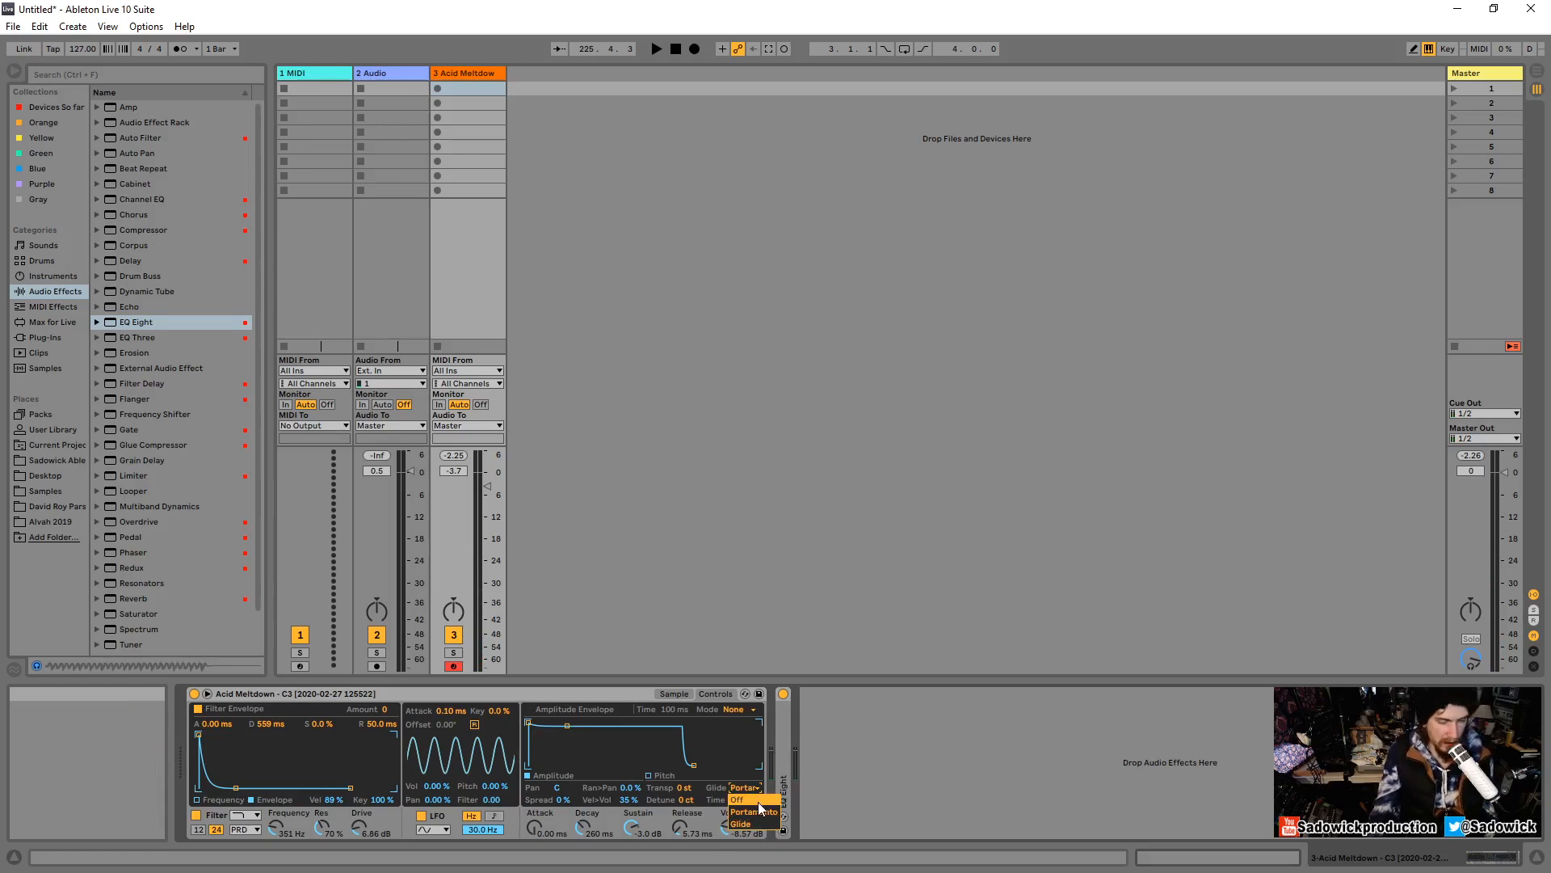
{"action": "left_click", "coordinate": [758, 800]}
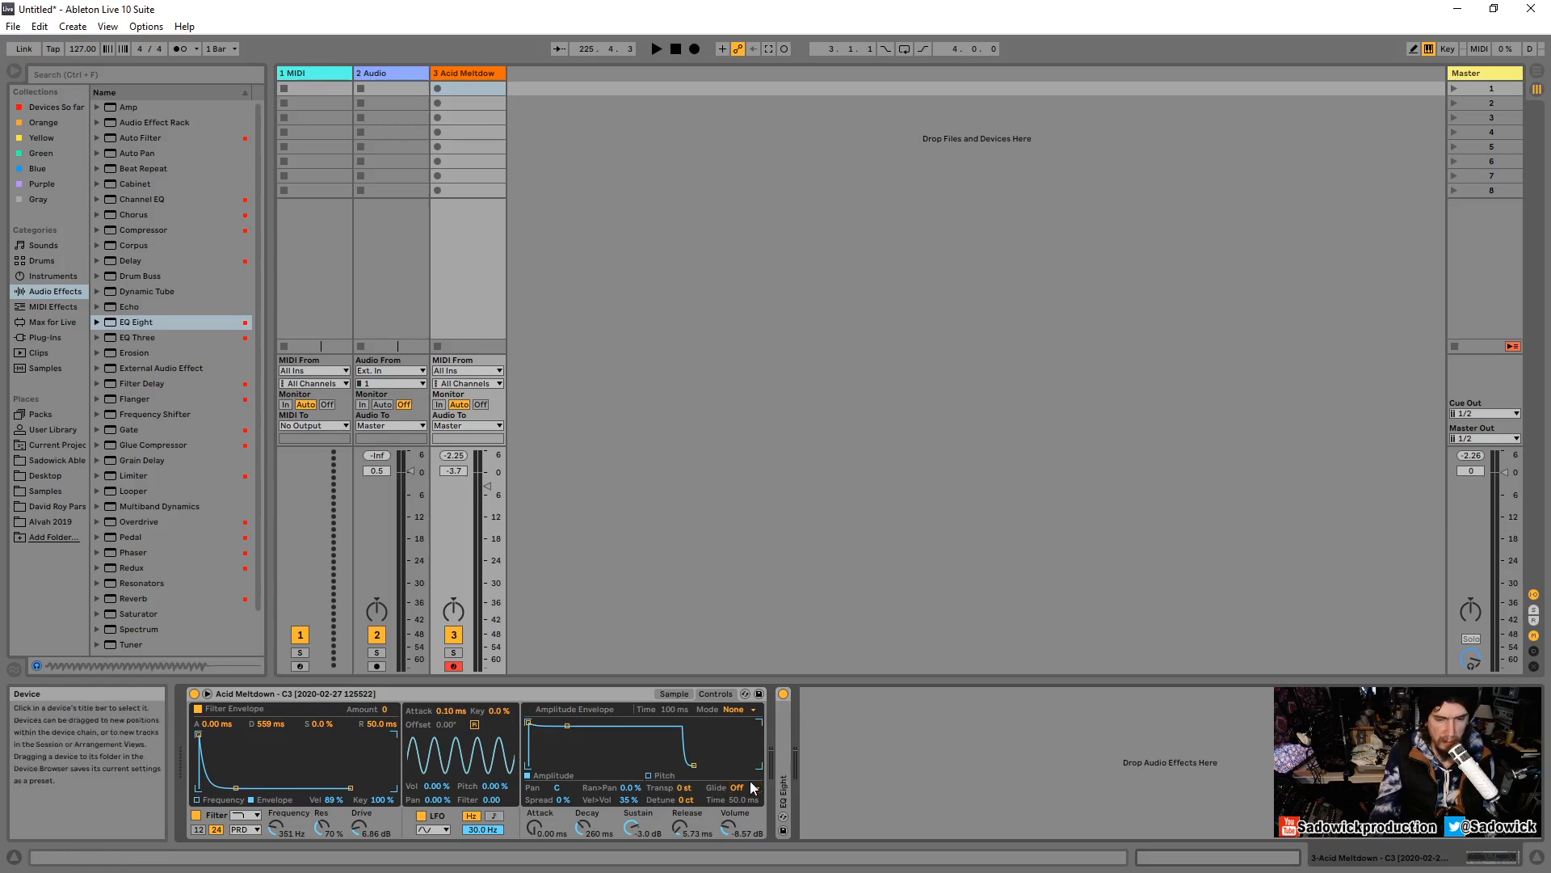
{"action": "left_click", "coordinate": [756, 787]}
{"action": "left_click", "coordinate": [753, 825]}
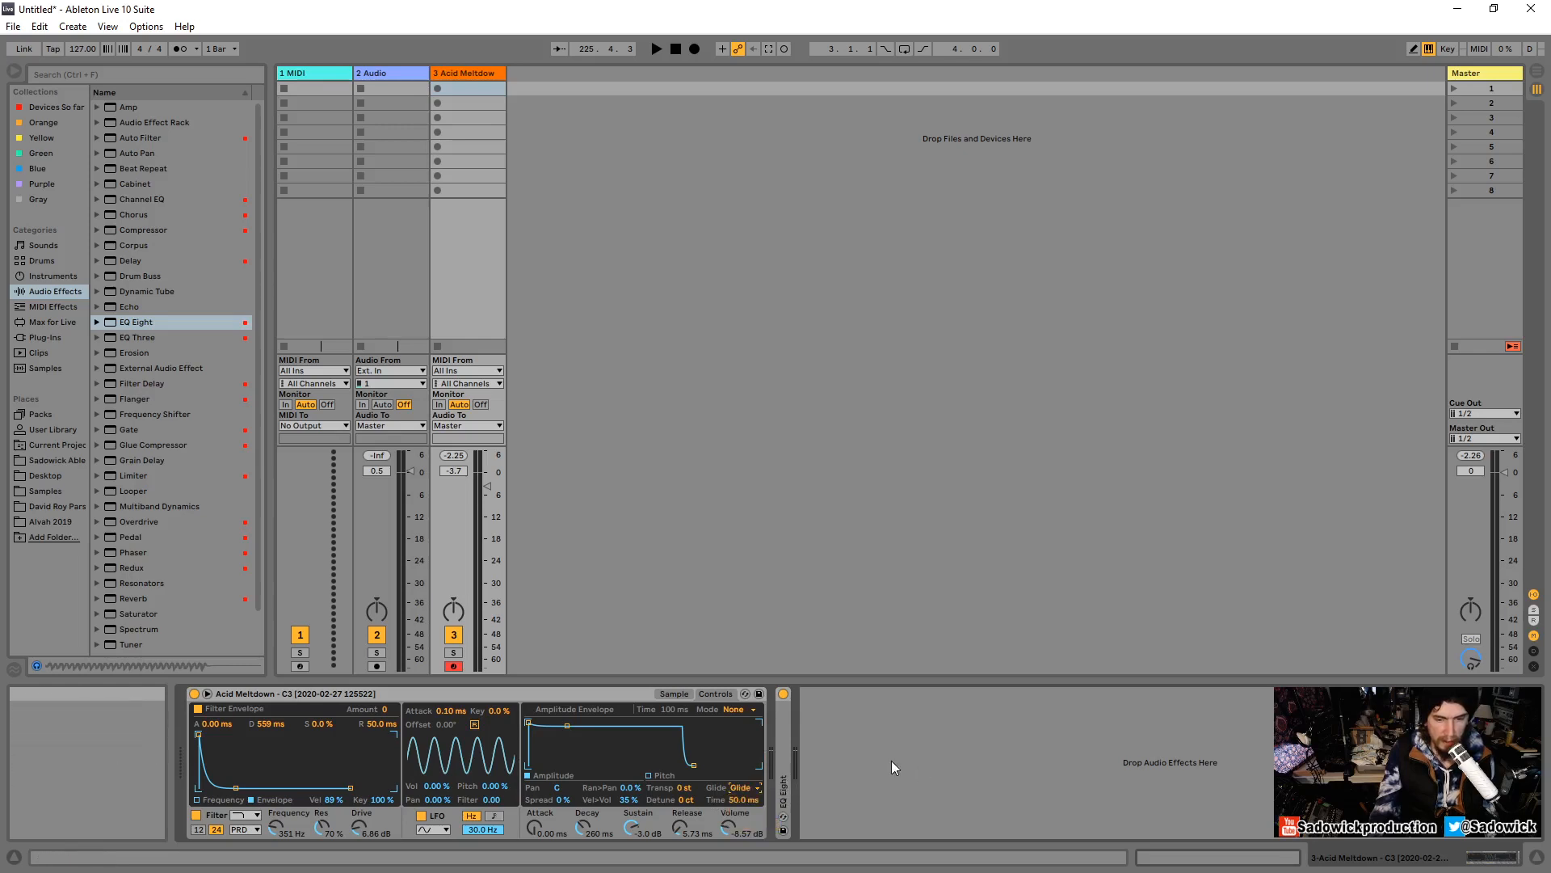
{"action": "left_click_drag", "start_coordinate": [745, 800], "coordinate": [745, 772]}
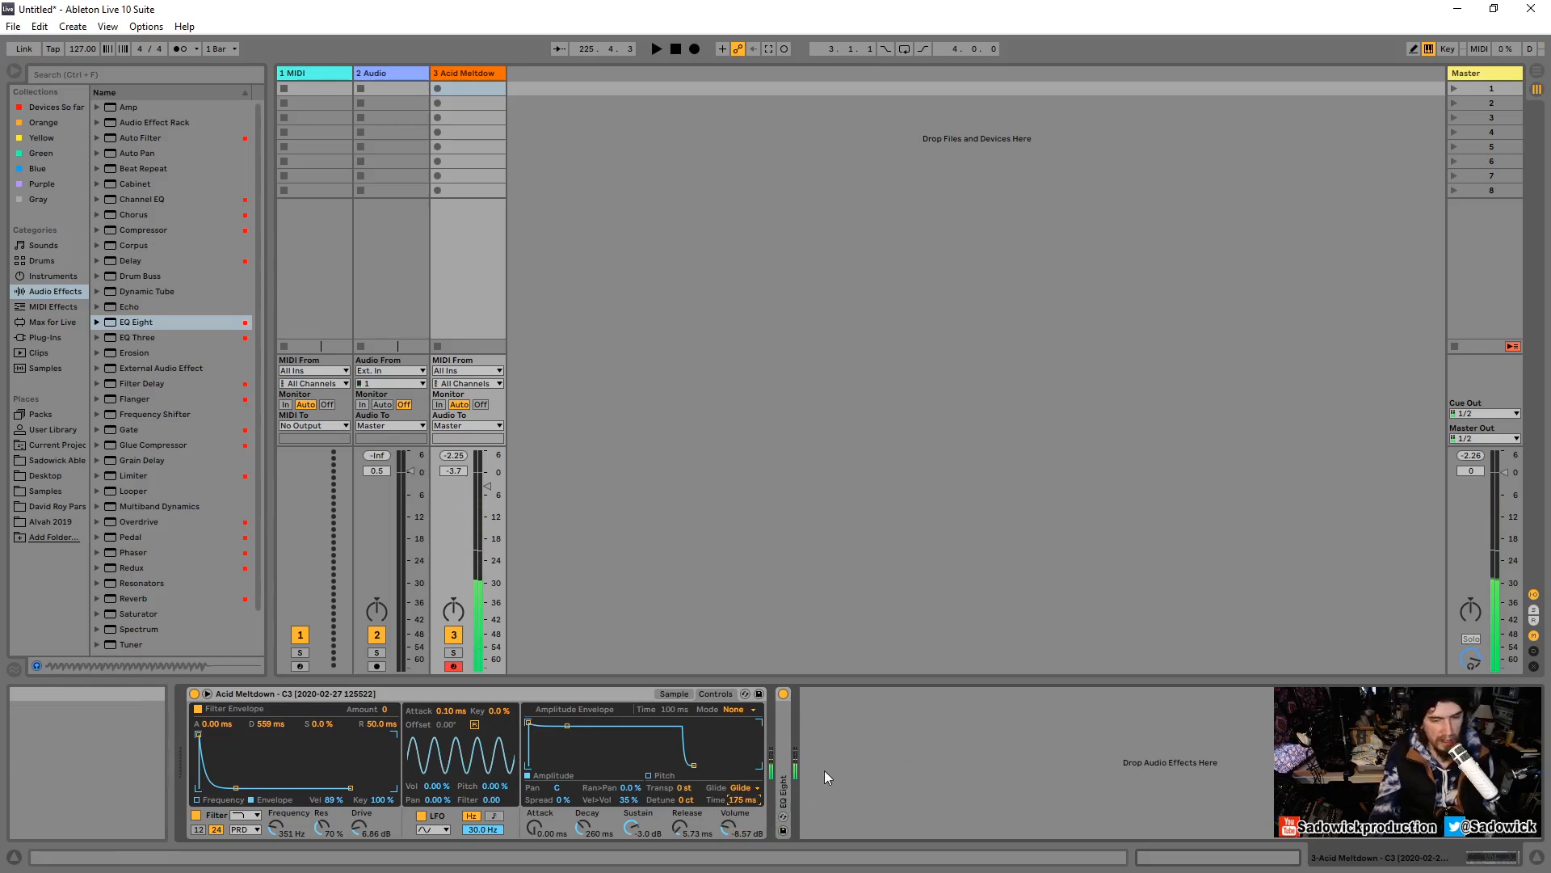
{"action": "left_click", "coordinate": [741, 787]}
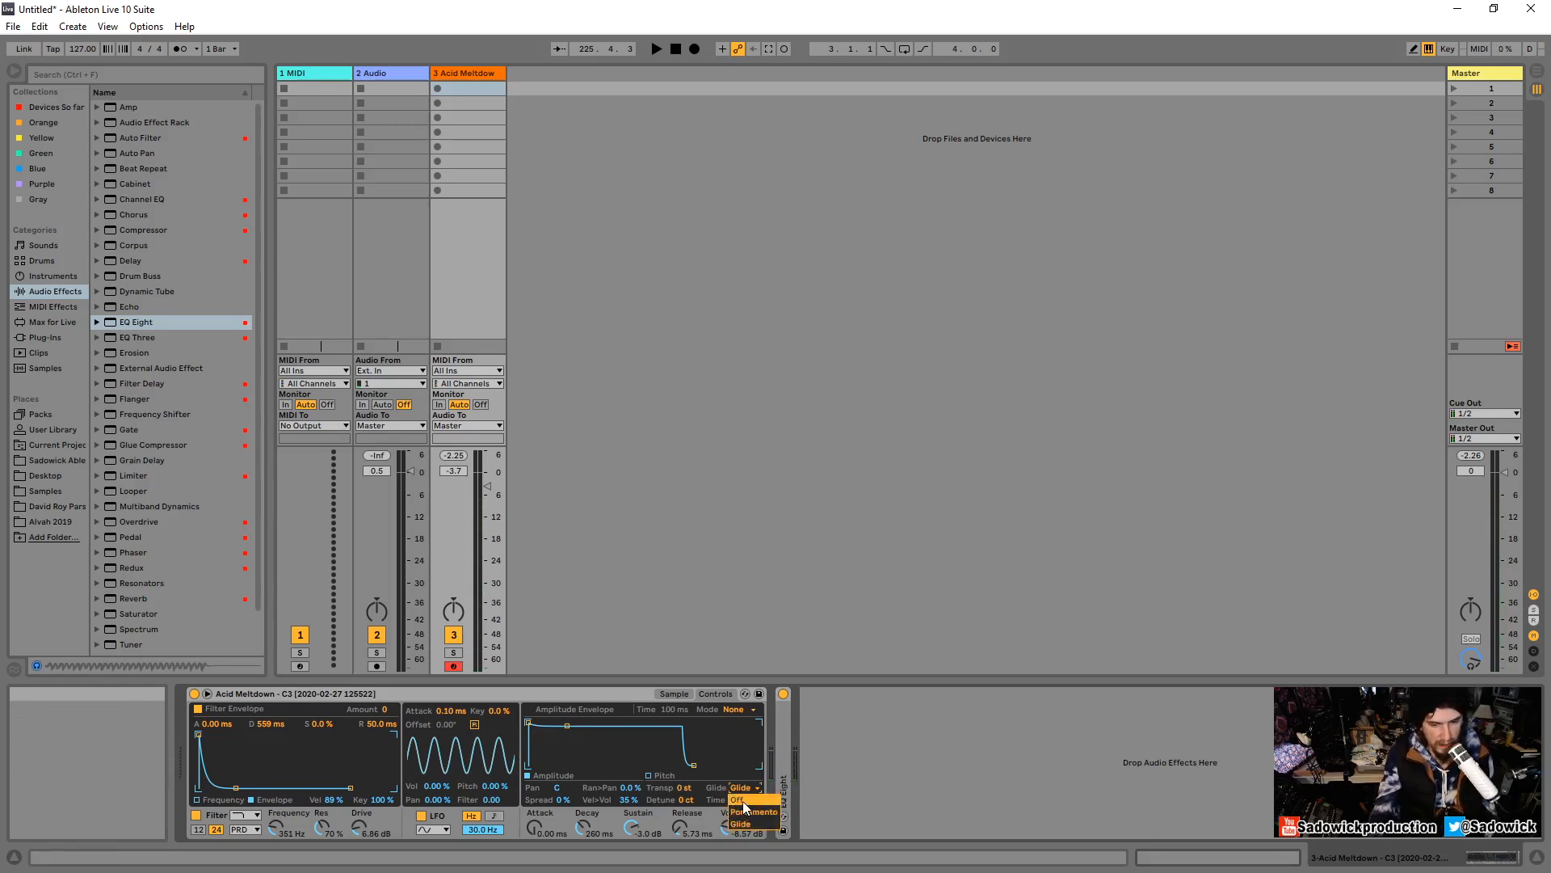
{"action": "left_click", "coordinate": [744, 802]}
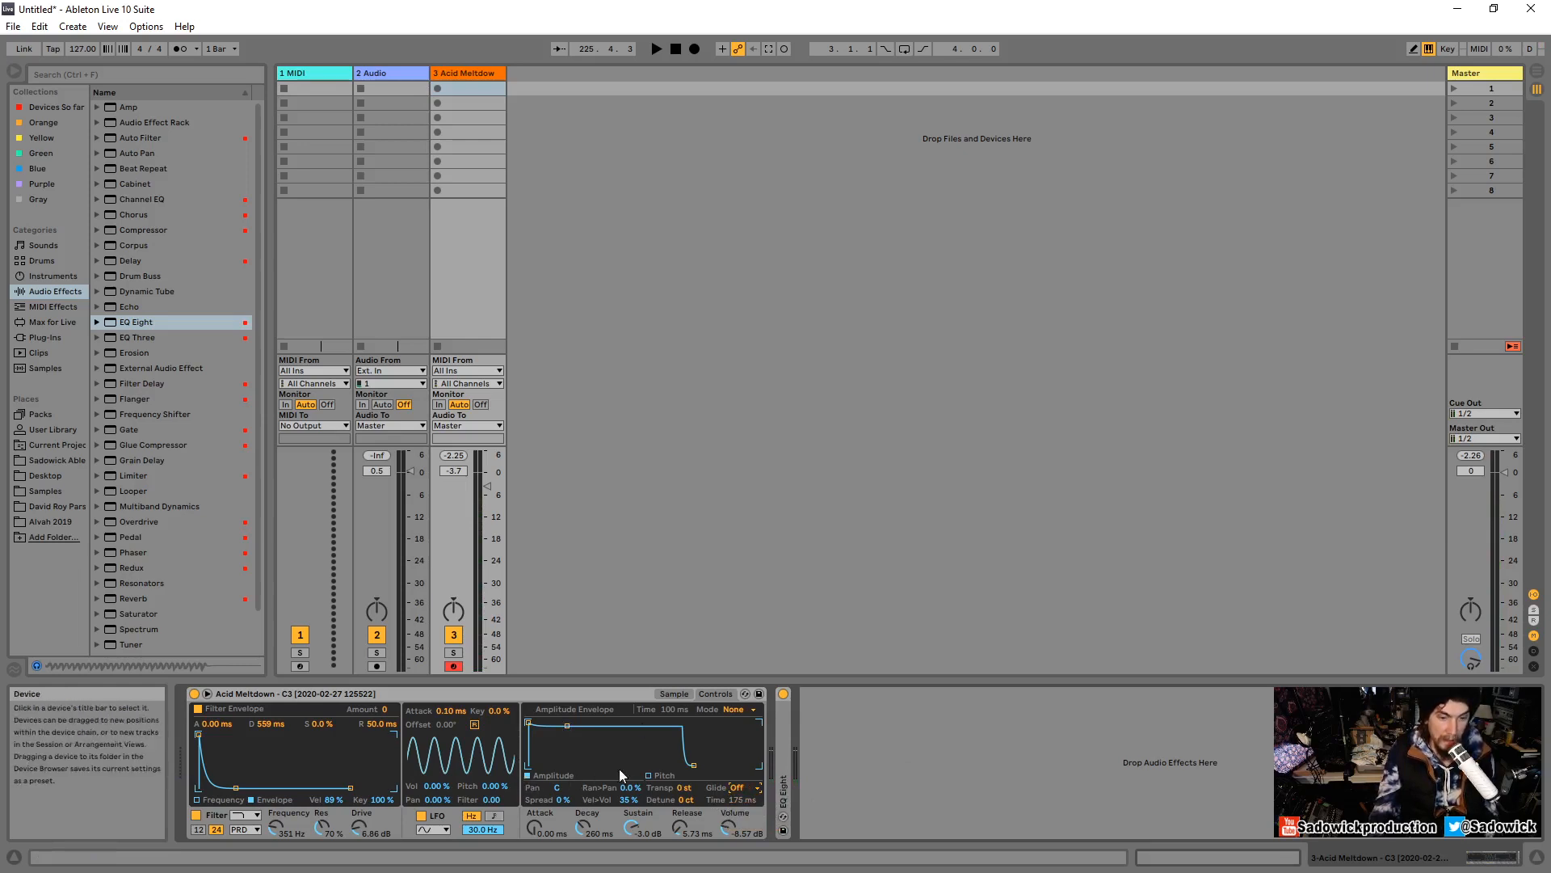
Try a pitch envelope with an amount of +25 st and a decay of 20.3 ms on the Acid Meltdown sound, playing notes to hear it.
{"action": "left_click", "coordinate": [648, 774]}
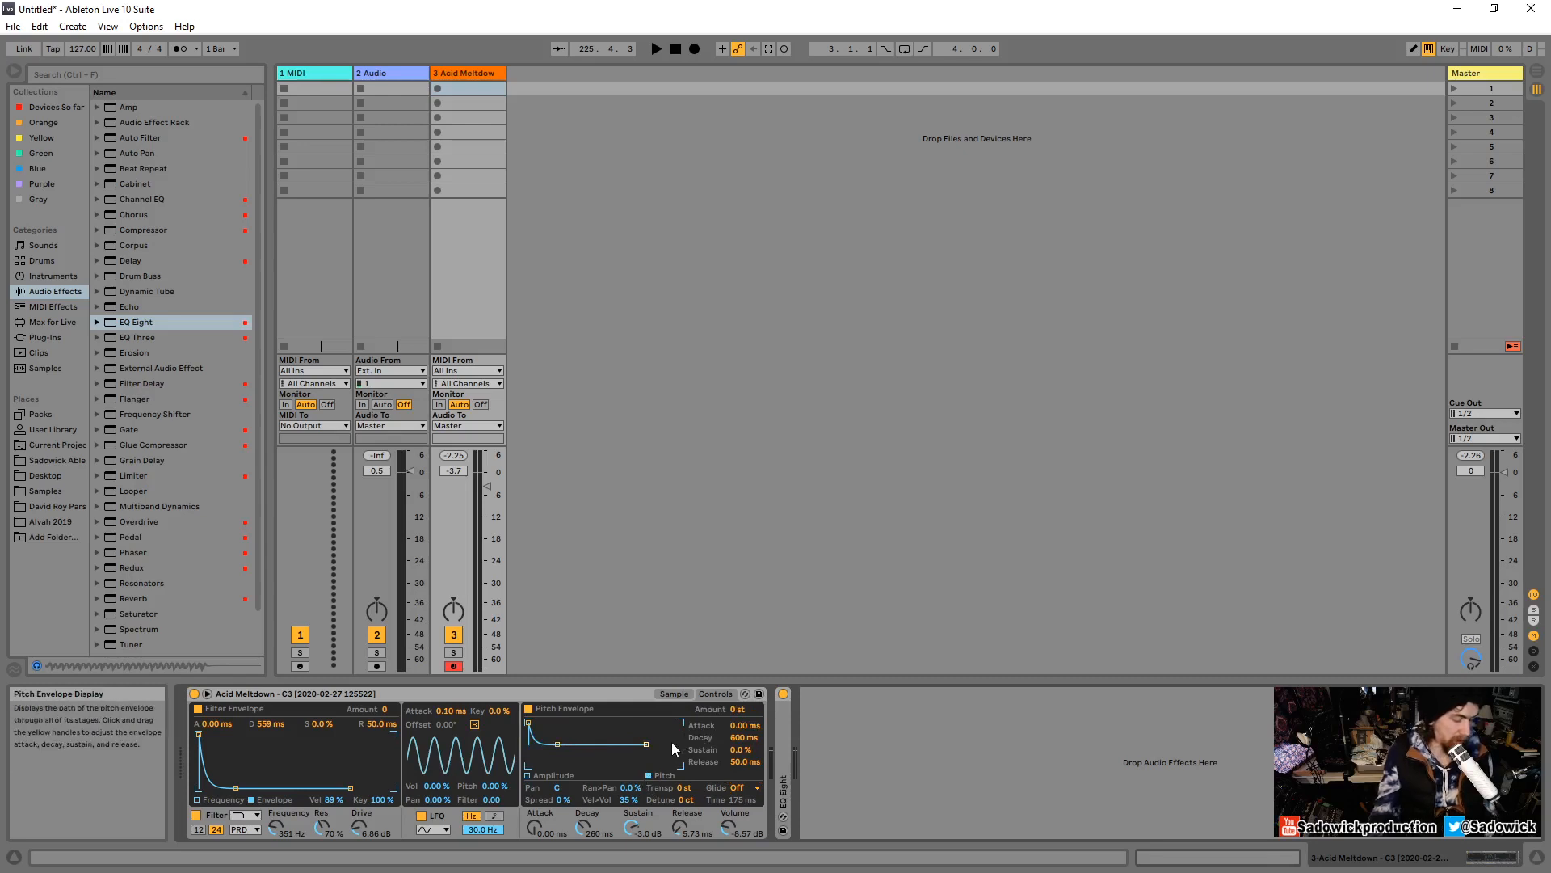
{"action": "key", "text": "x"}
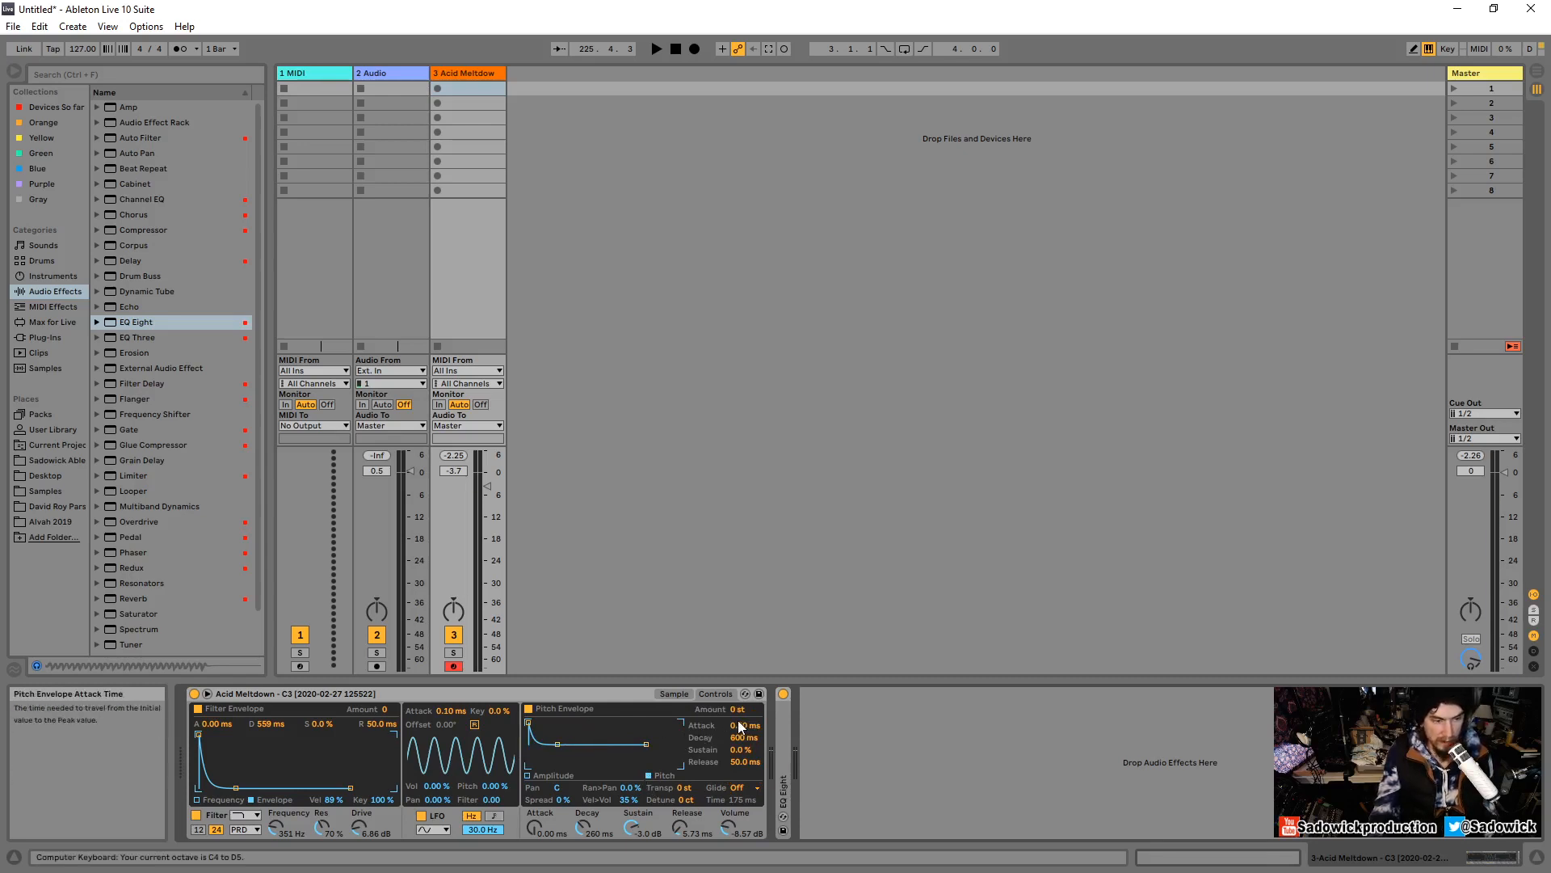
{"action": "key", "text": "a"}
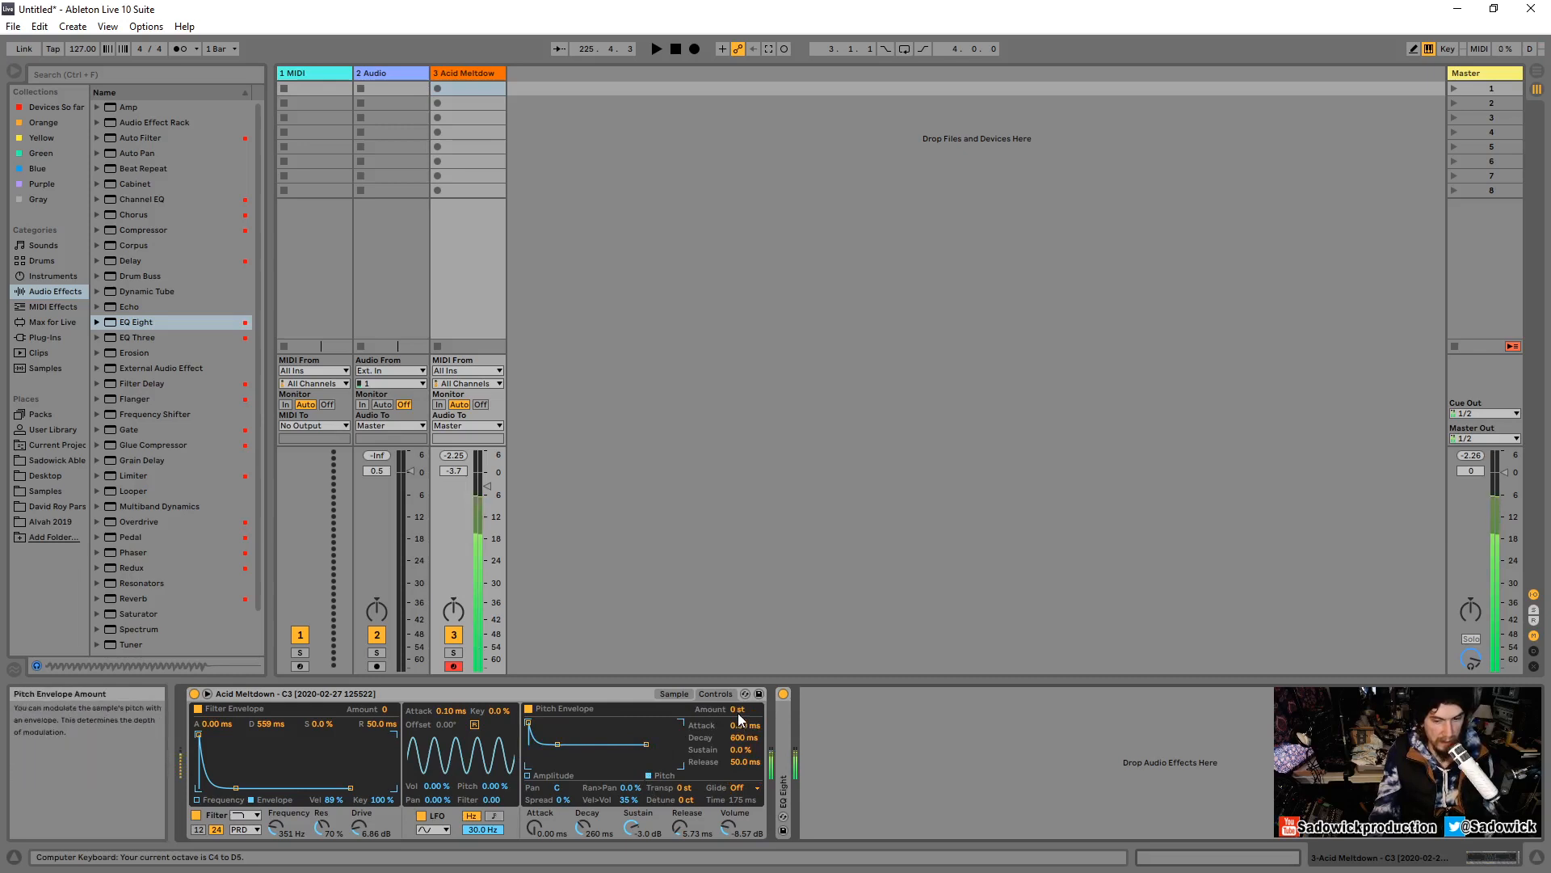
{"action": "key", "text": "x"}
{"action": "left_click_drag", "start_coordinate": [738, 710], "coordinate": [738, 696]}
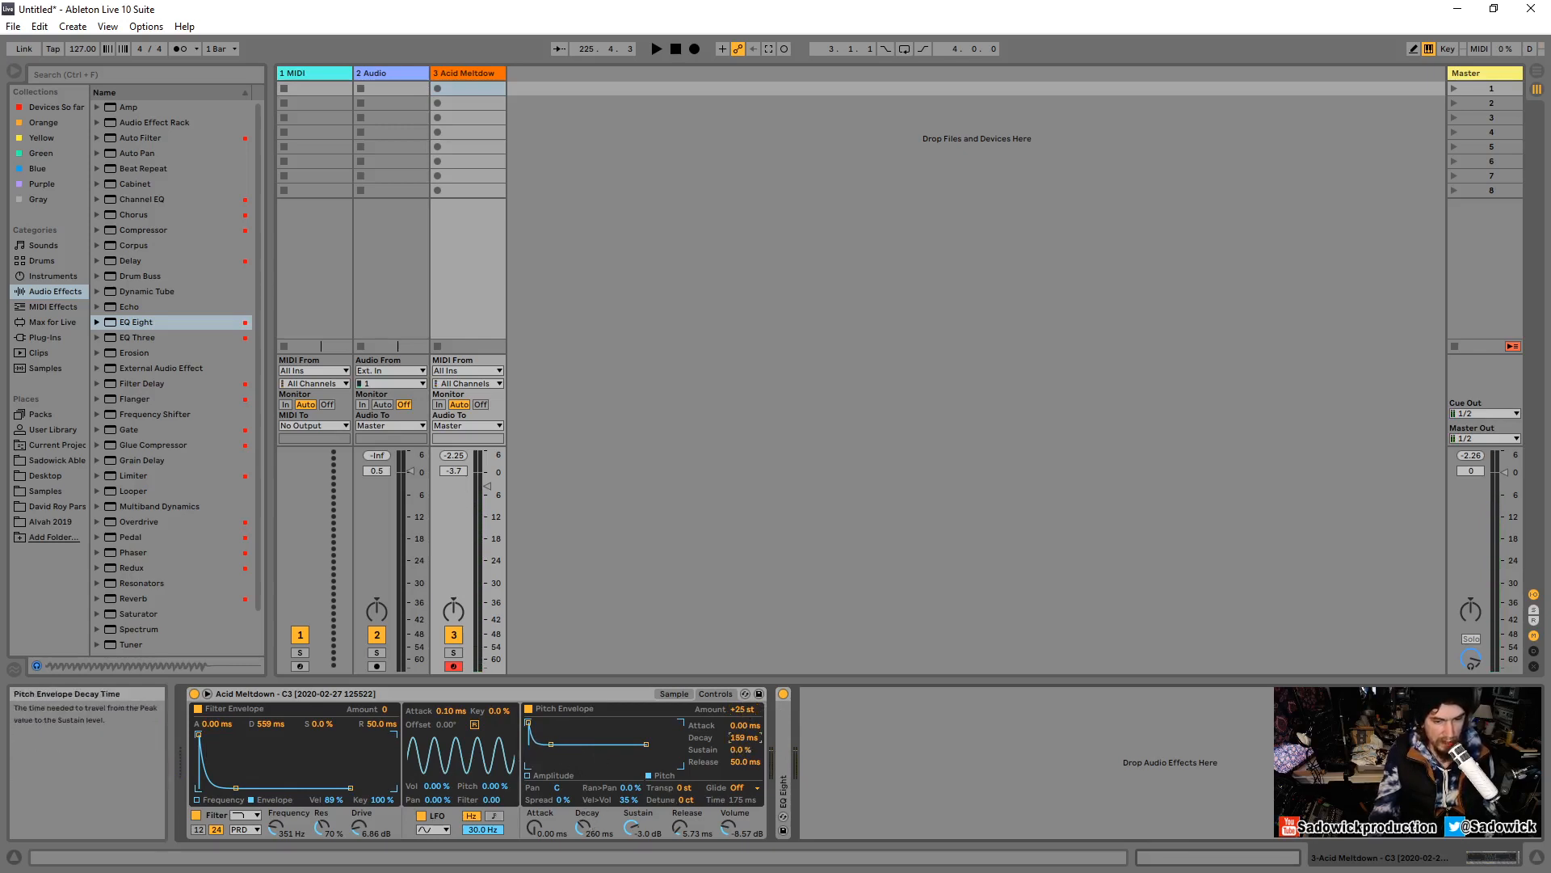
{"action": "left_click_drag", "start_coordinate": [749, 738], "coordinate": [748, 800]}
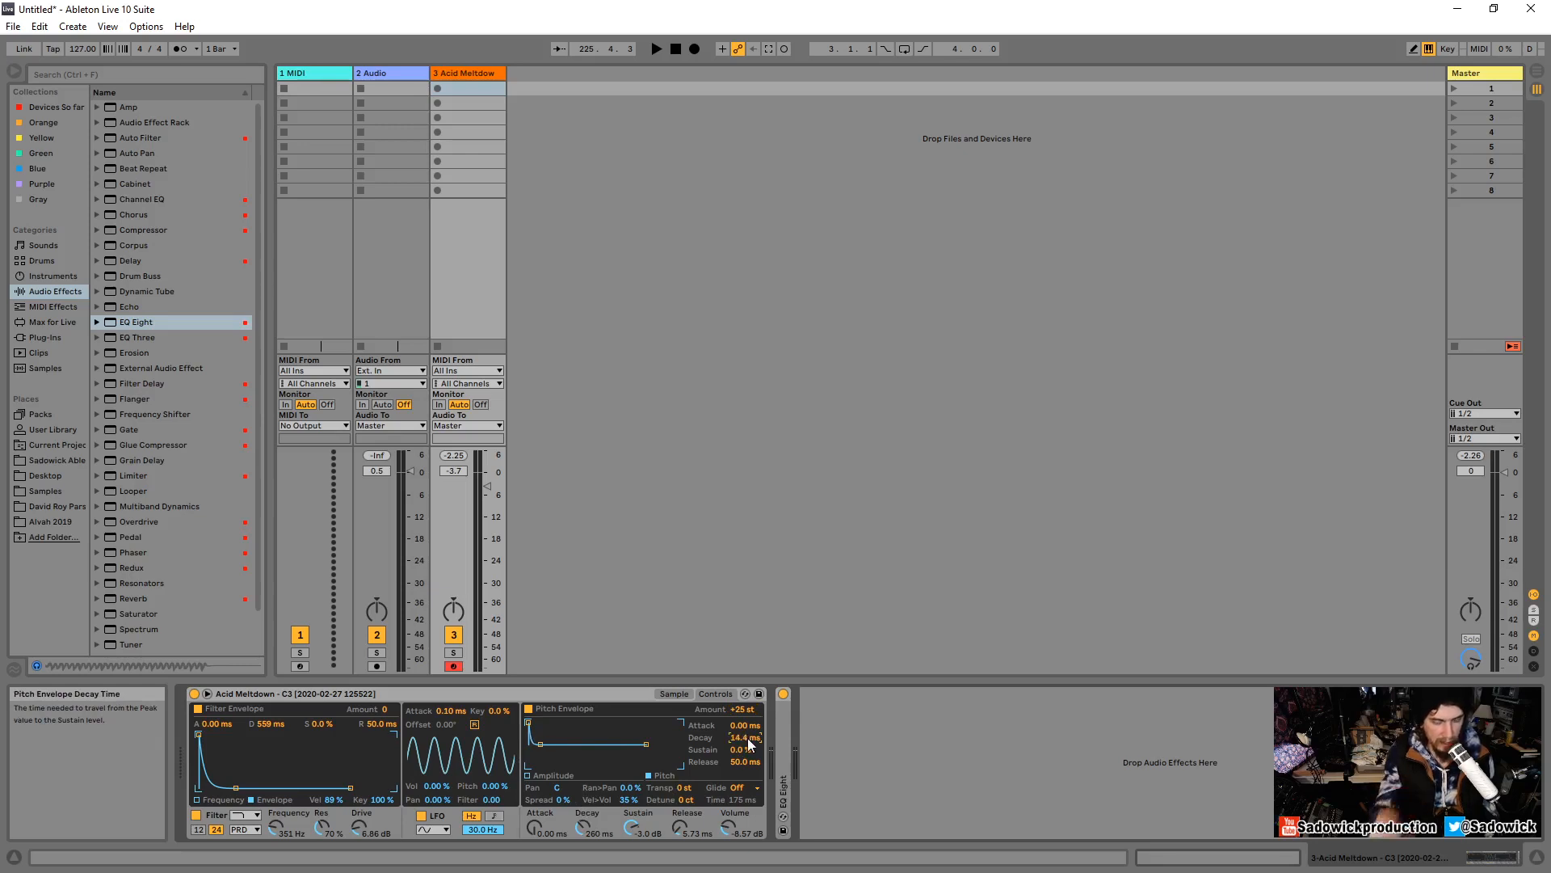
{"action": "left_click_drag", "start_coordinate": [745, 739], "coordinate": [745, 760]}
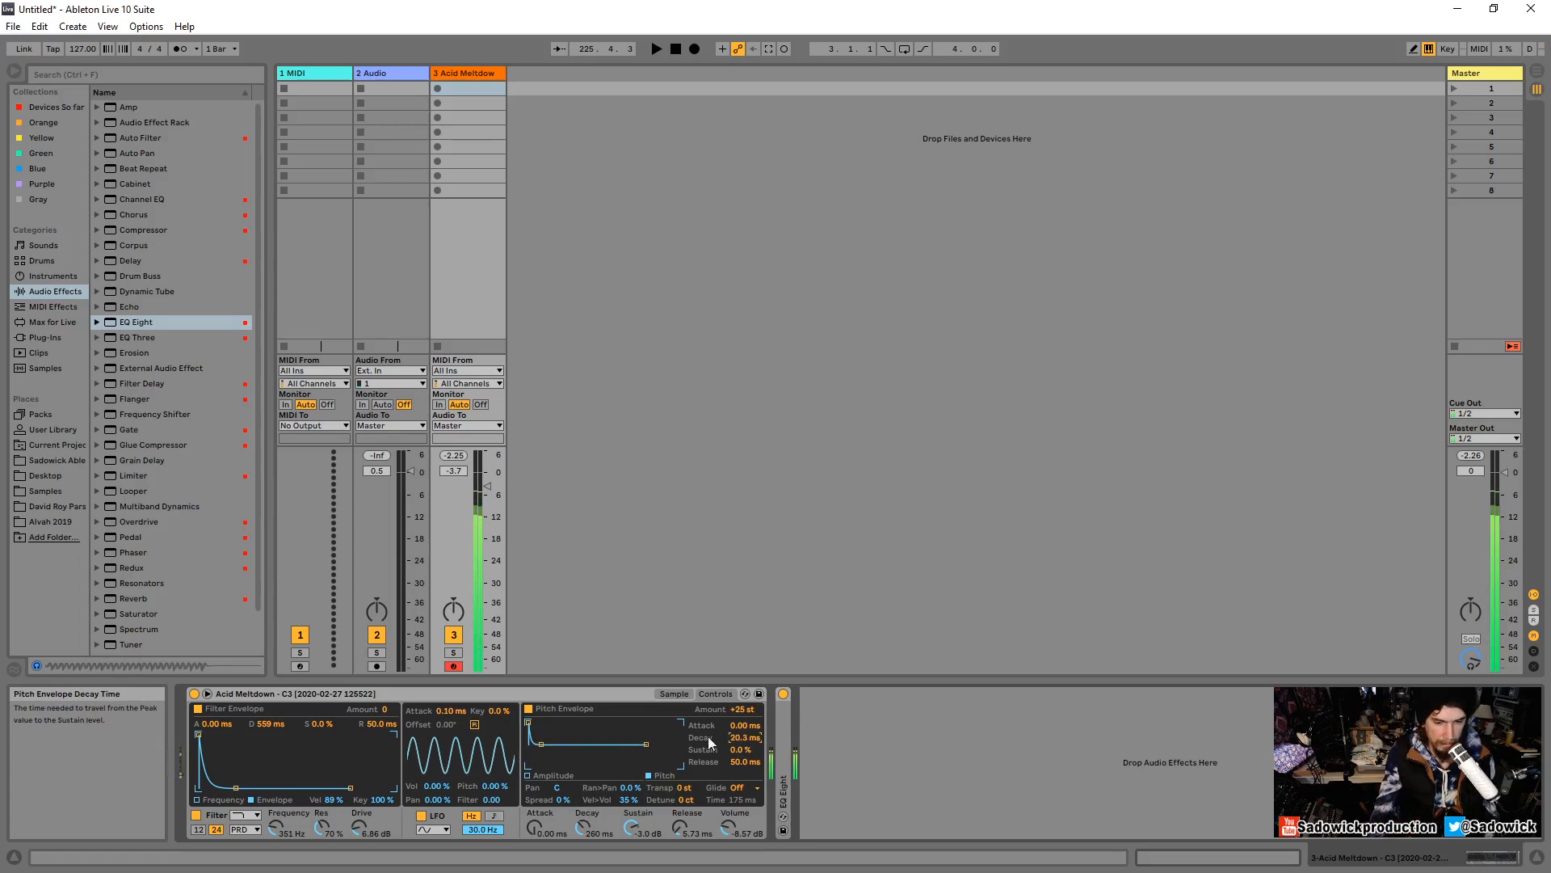
{"action": "left_click", "coordinate": [528, 709]}
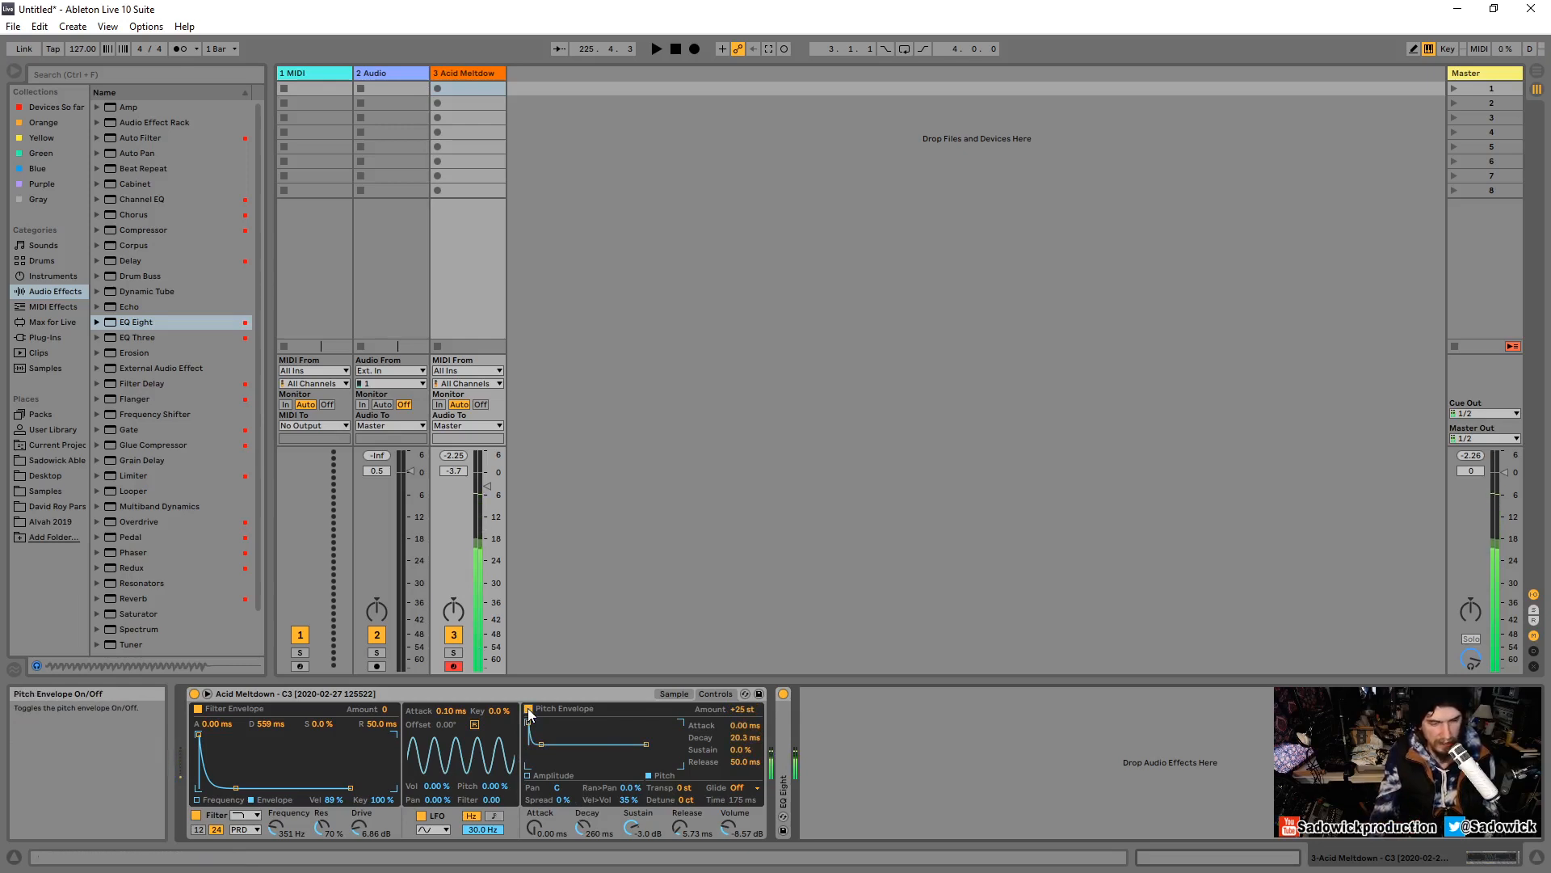
Delete the Acid Meltdown Simpler and the EQ Eight from track 3, leaving the MIDI track empty and selected.
{"action": "left_click", "coordinate": [577, 697]}
{"action": "left_click", "coordinate": [242, 733]}
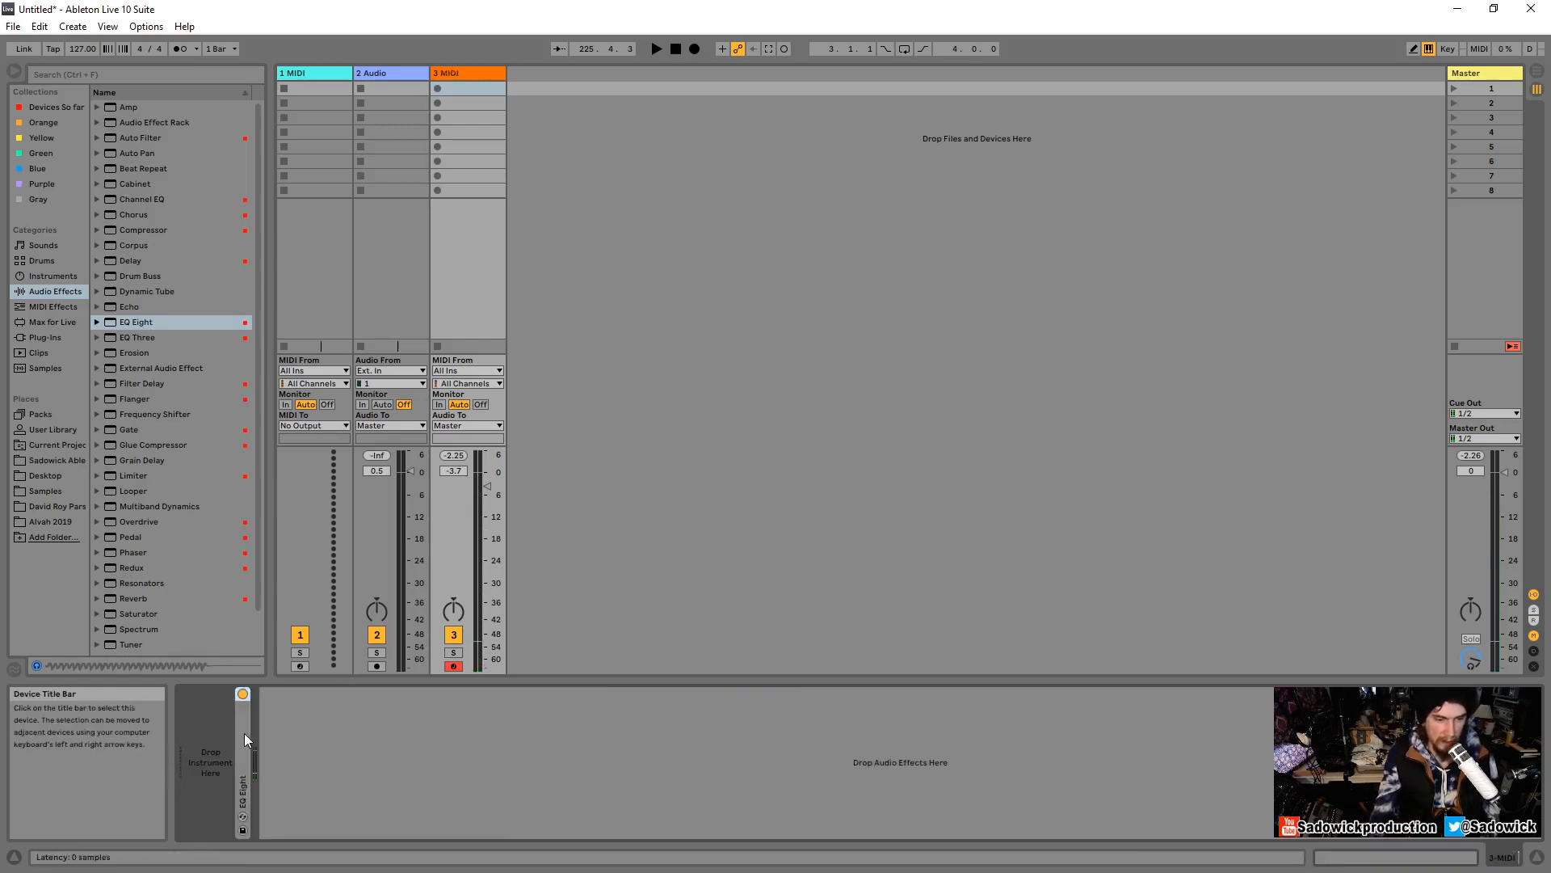
{"action": "key", "text": "Delete"}
{"action": "left_click", "coordinate": [461, 71]}
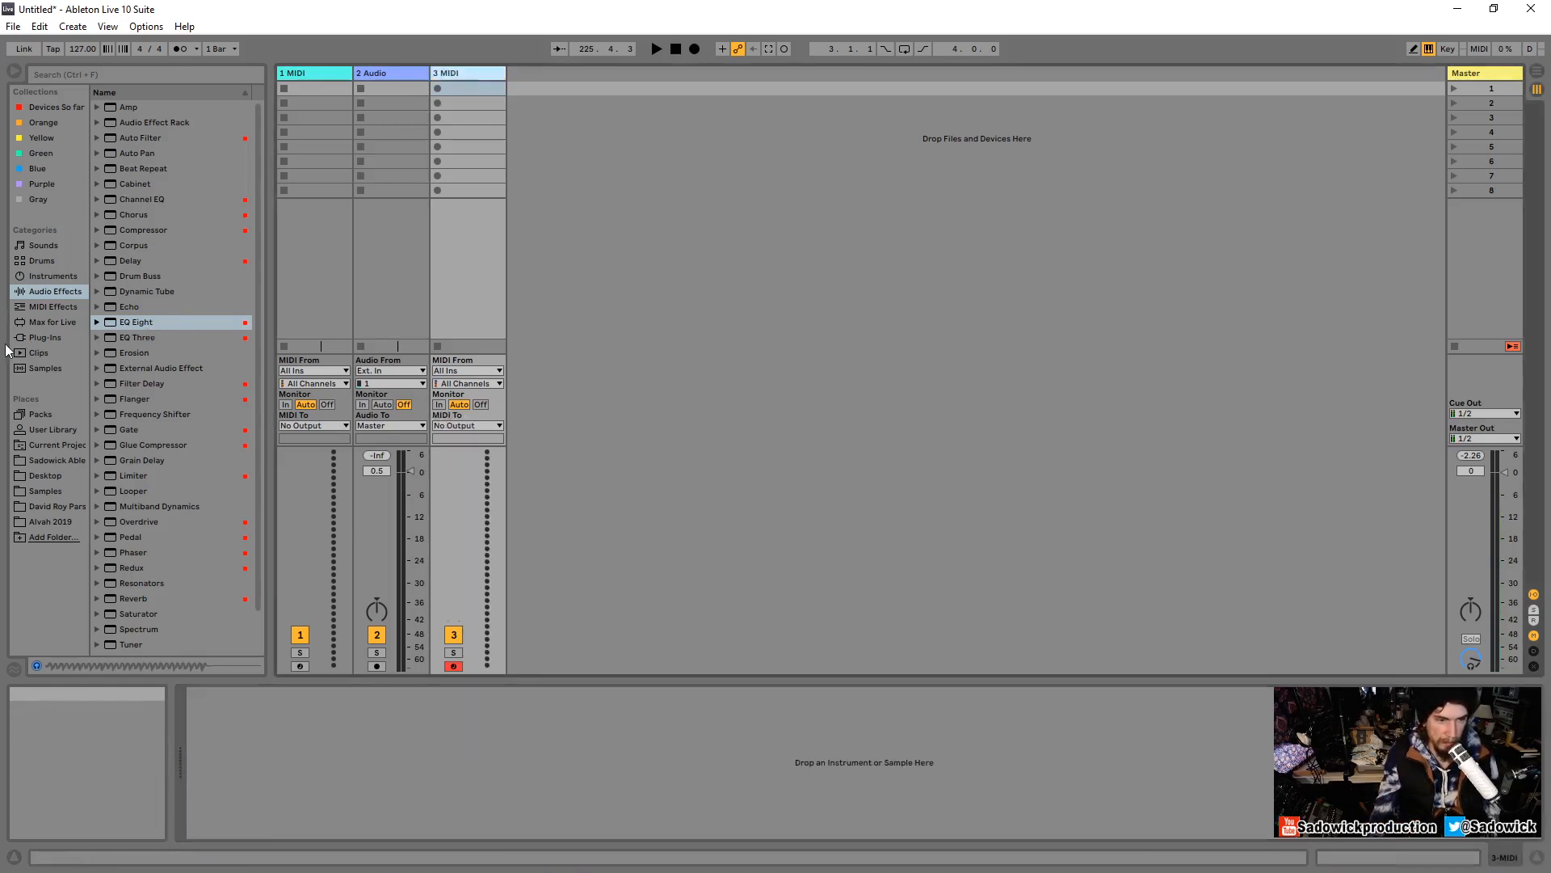
Audition the files in the browser's Samples category, working upward from the Acid Meltdown samples through the numbered WAV files.
{"action": "left_click", "coordinate": [32, 366]}
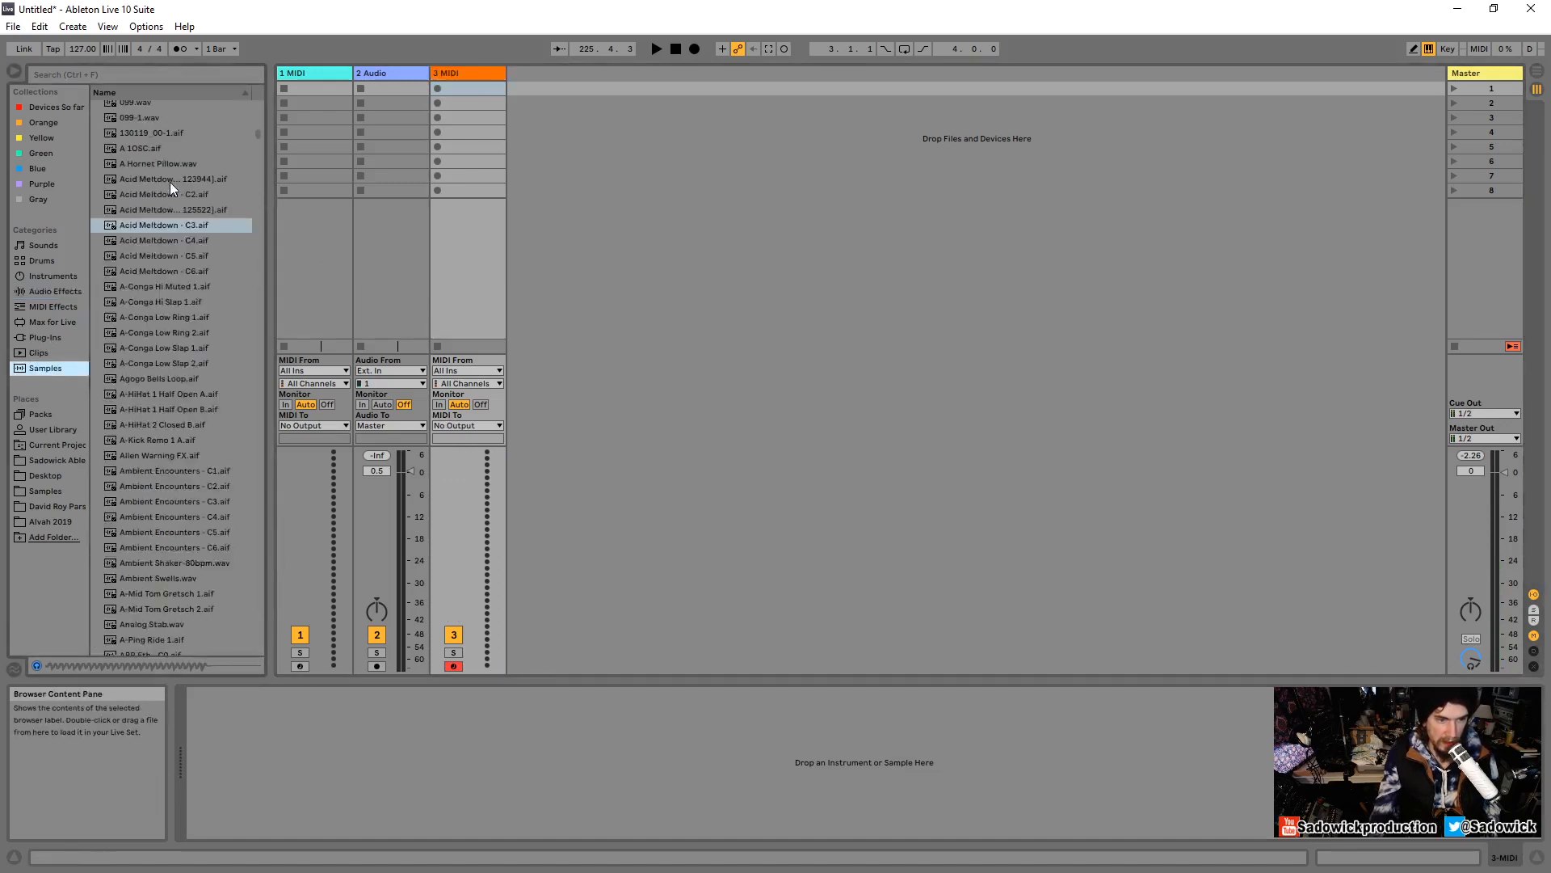
{"action": "scroll", "coordinate": [159, 220], "scroll_direction": "up", "scroll_amount": 2}
{"action": "left_click", "coordinate": [168, 165]}
{"action": "key", "text": "Up"}
{"action": "key", "text": "Up"}
{"action": "key", "text": "Up"}
{"action": "key", "text": "Up"}
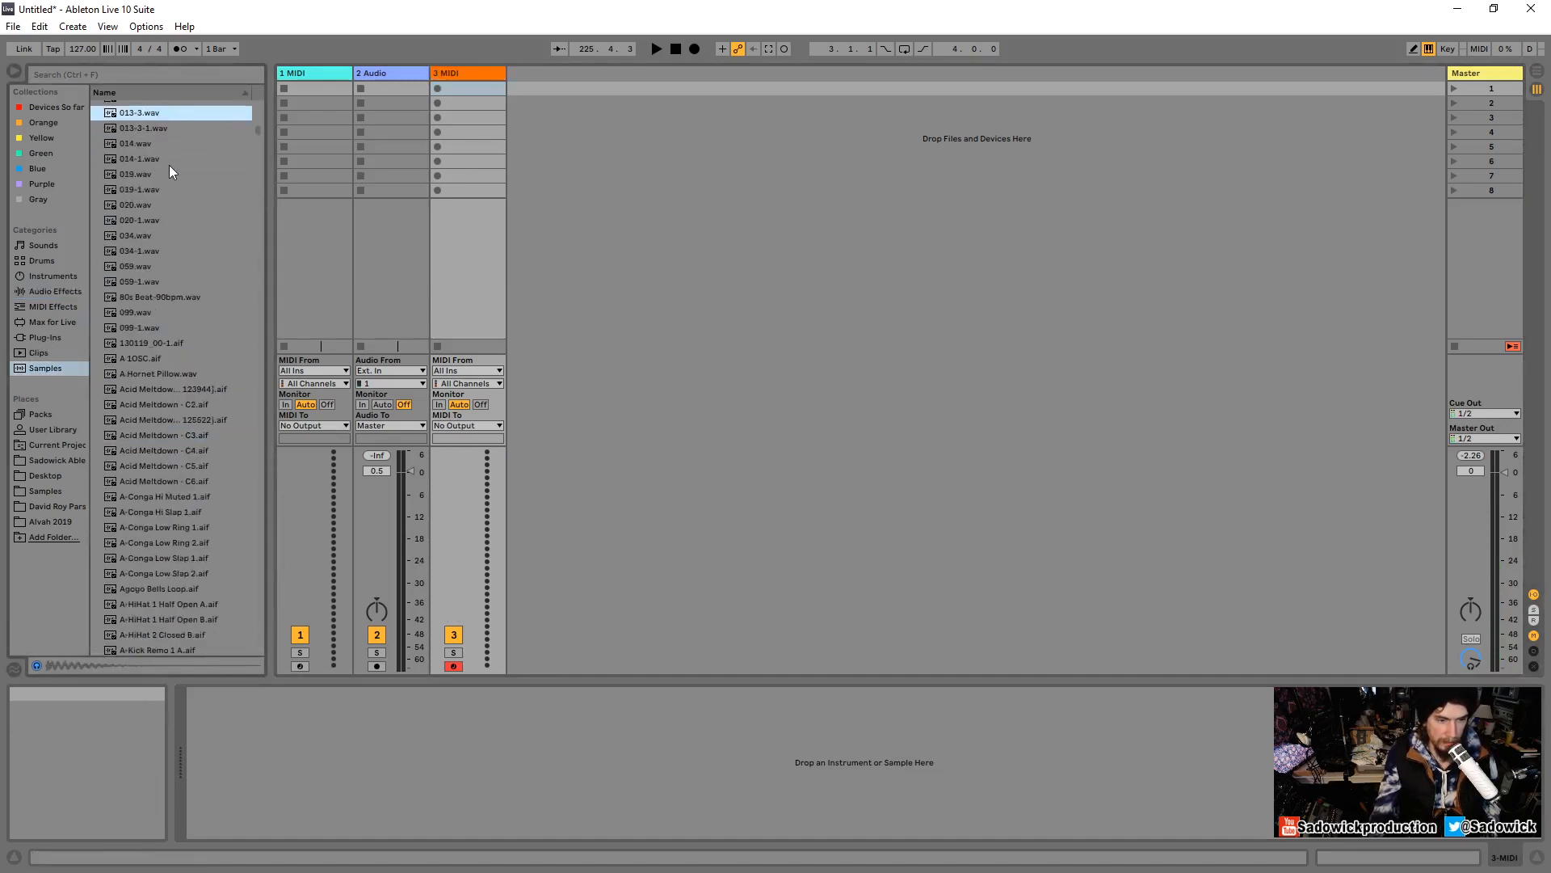
{"action": "key", "text": "Up"}
{"action": "key", "text": "Up"}
{"action": "key", "text": "Up"}
{"action": "key", "text": "Up"}
{"action": "key", "text": "Up"}
{"action": "key", "text": "Up"}
{"action": "key", "text": "Up"}
{"action": "key", "text": "Up"}
{"action": "key", "text": "Up"}
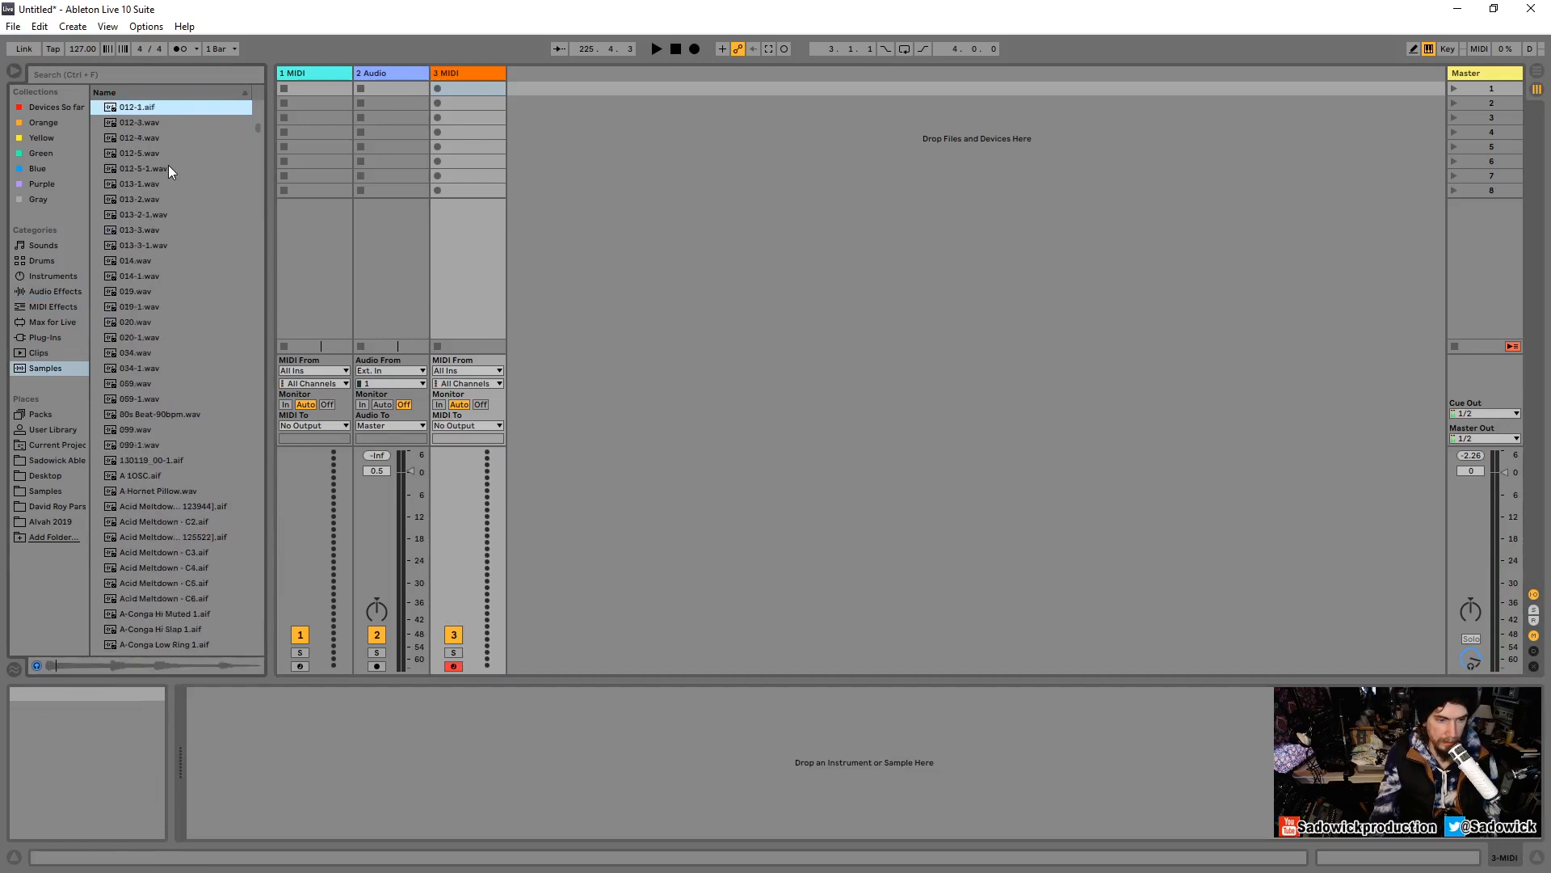
{"action": "scroll", "coordinate": [167, 167], "scroll_direction": "up", "scroll_amount": 1}
{"action": "key", "text": "Up"}
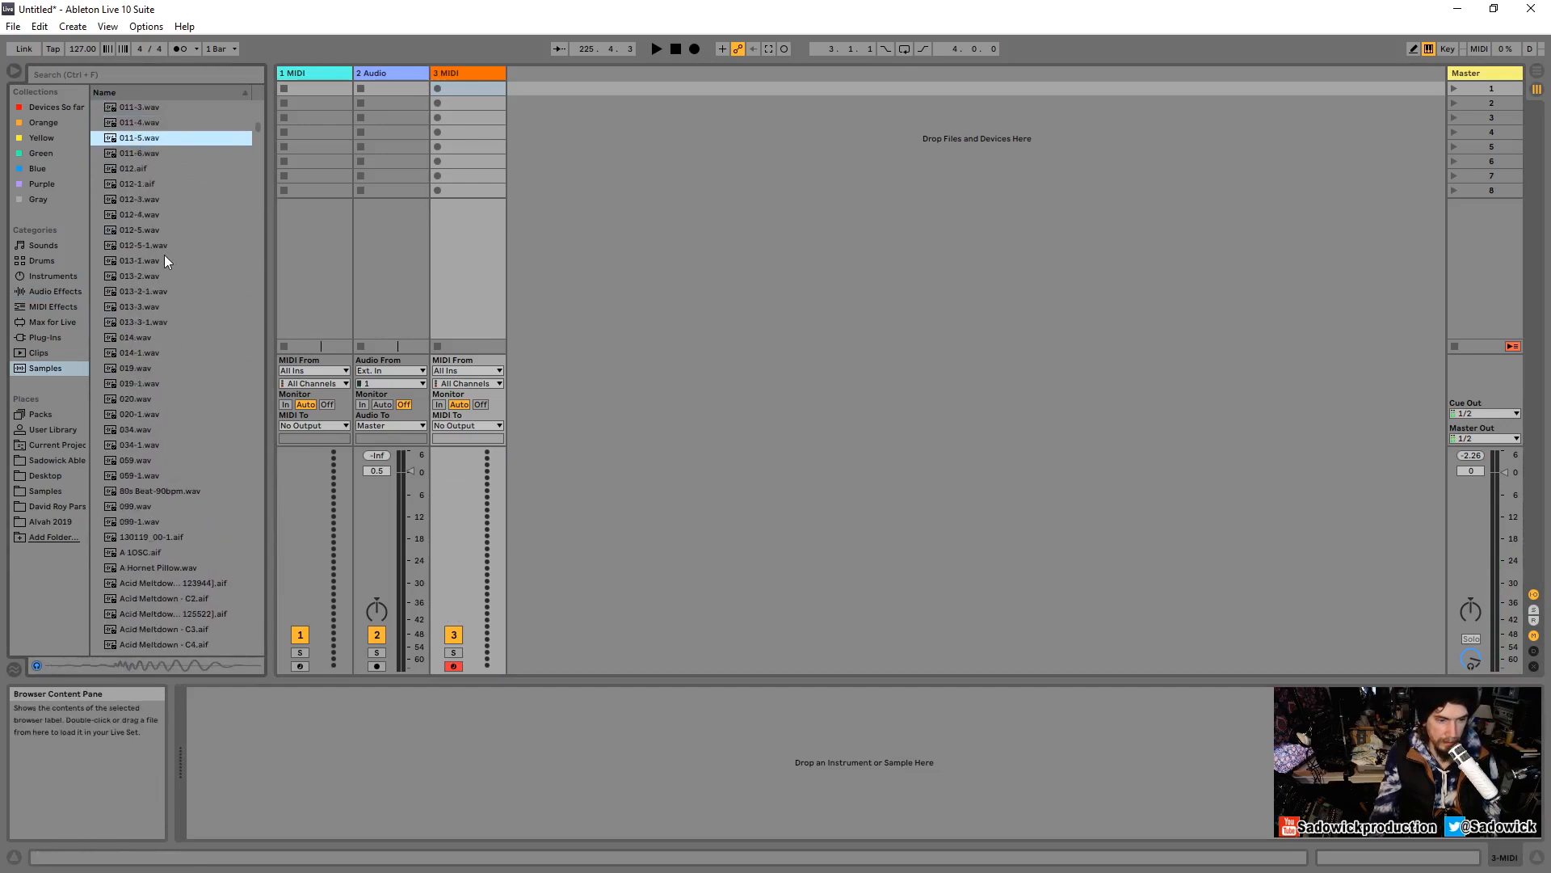
{"action": "key", "text": "Up"}
{"action": "key", "text": "Up"}
{"action": "key", "text": "Up"}
{"action": "key", "text": "Up"}
{"action": "key", "text": "Up"}
{"action": "key", "text": "Up"}
{"action": "key", "text": "Up"}
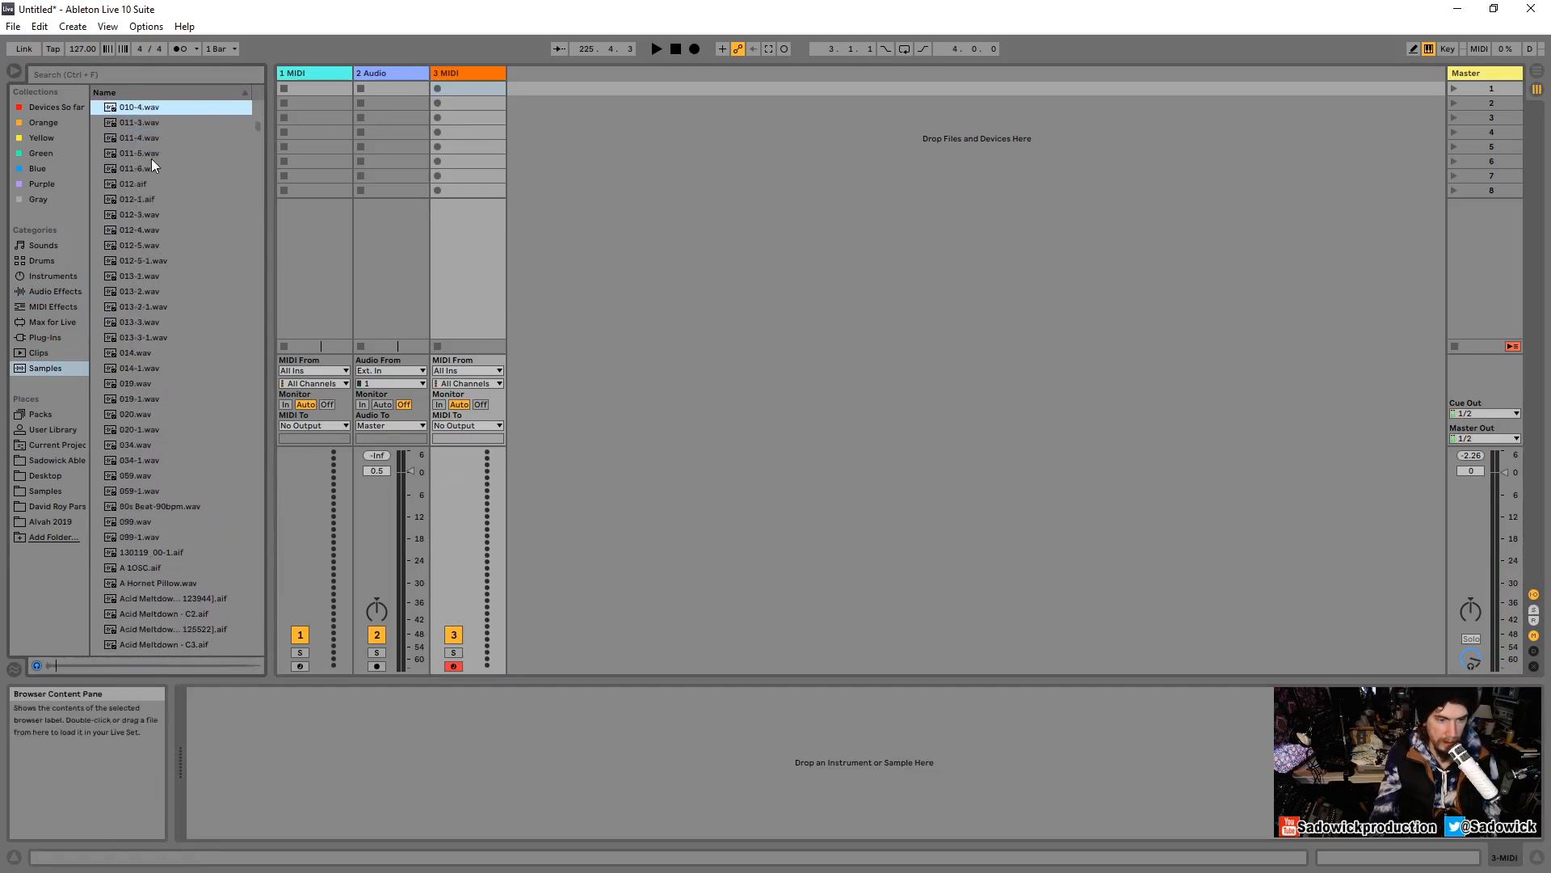
Open the VEC1 Sub folder inside VEC1 Bassdrums of the club sounds 1 pack in the Samples place.
{"action": "left_click", "coordinate": [42, 495]}
{"action": "scroll", "coordinate": [160, 289], "scroll_direction": "up", "scroll_amount": 2}
{"action": "left_click", "coordinate": [106, 241]}
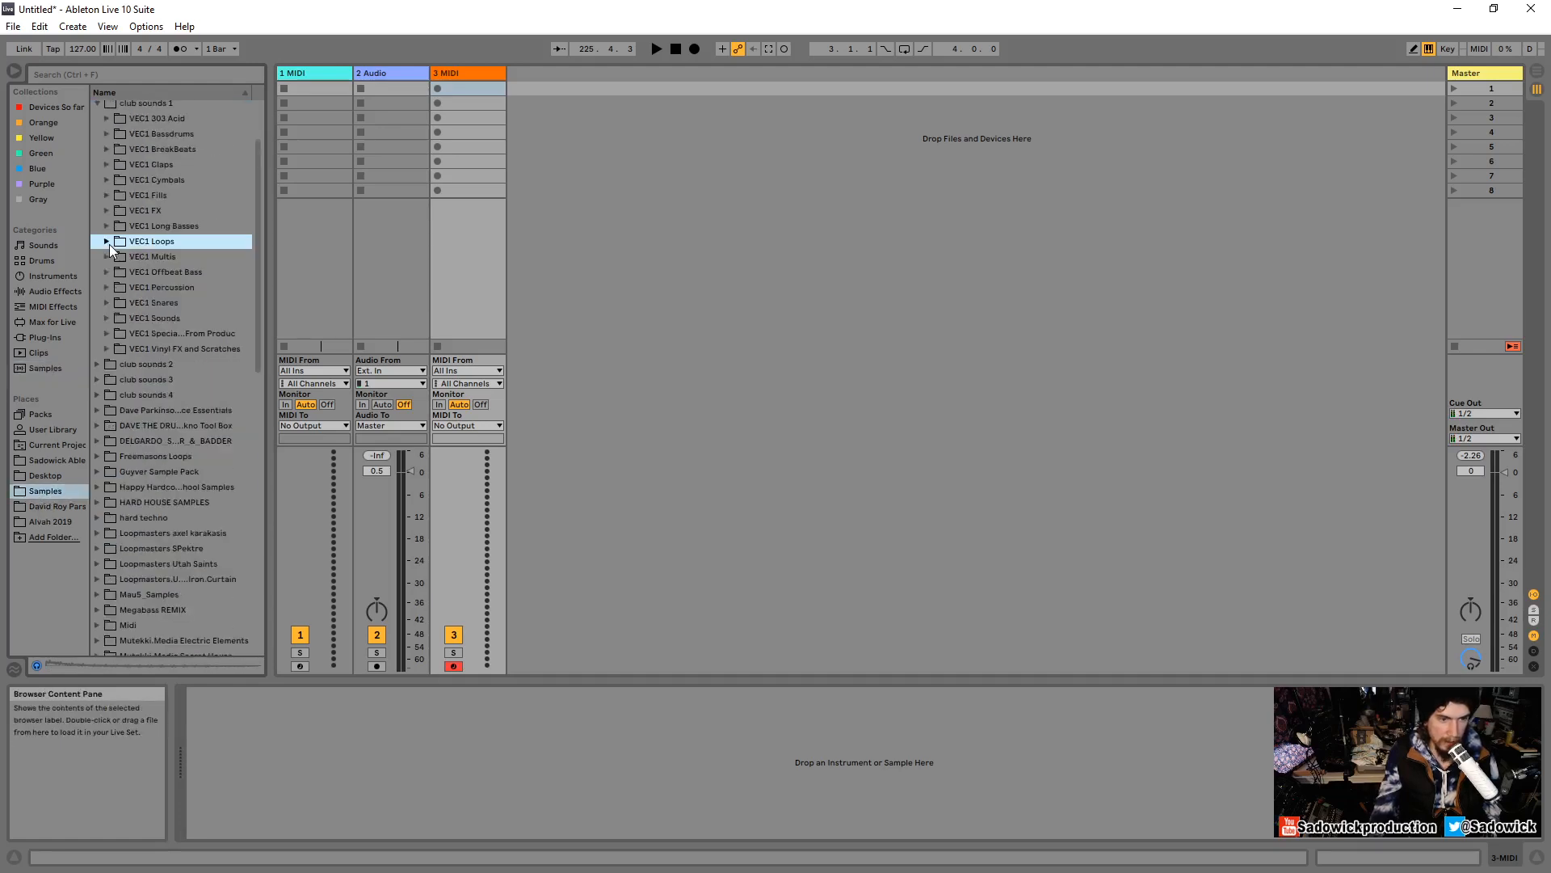
{"action": "scroll", "coordinate": [108, 240], "scroll_direction": "up", "scroll_amount": 2}
{"action": "left_click", "coordinate": [106, 215]}
{"action": "scroll", "coordinate": [122, 198], "scroll_direction": "down", "scroll_amount": 2}
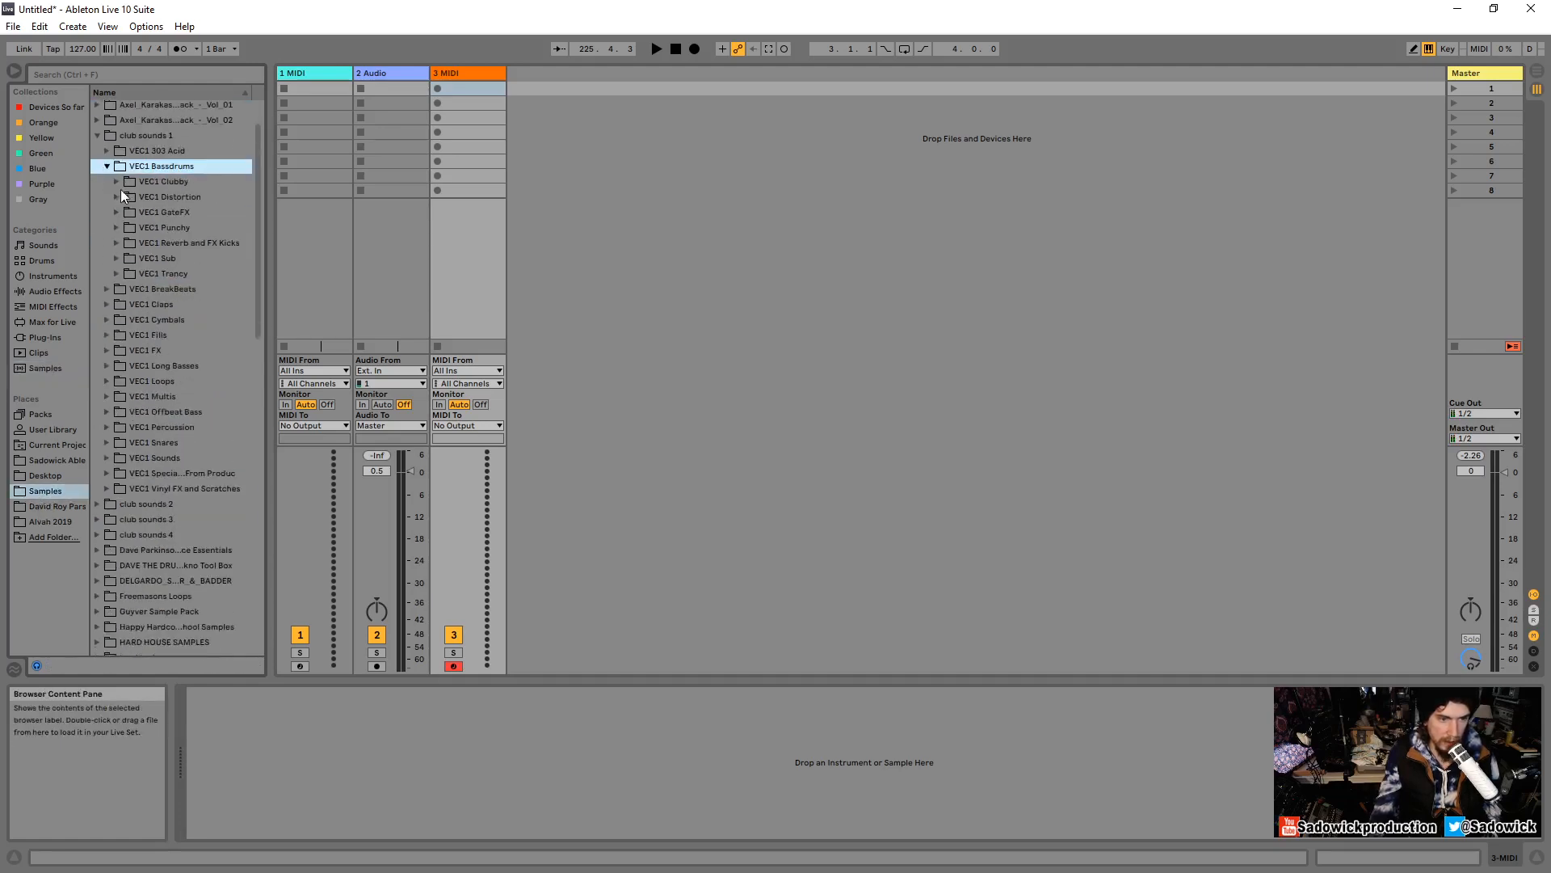
{"action": "left_click", "coordinate": [117, 260]}
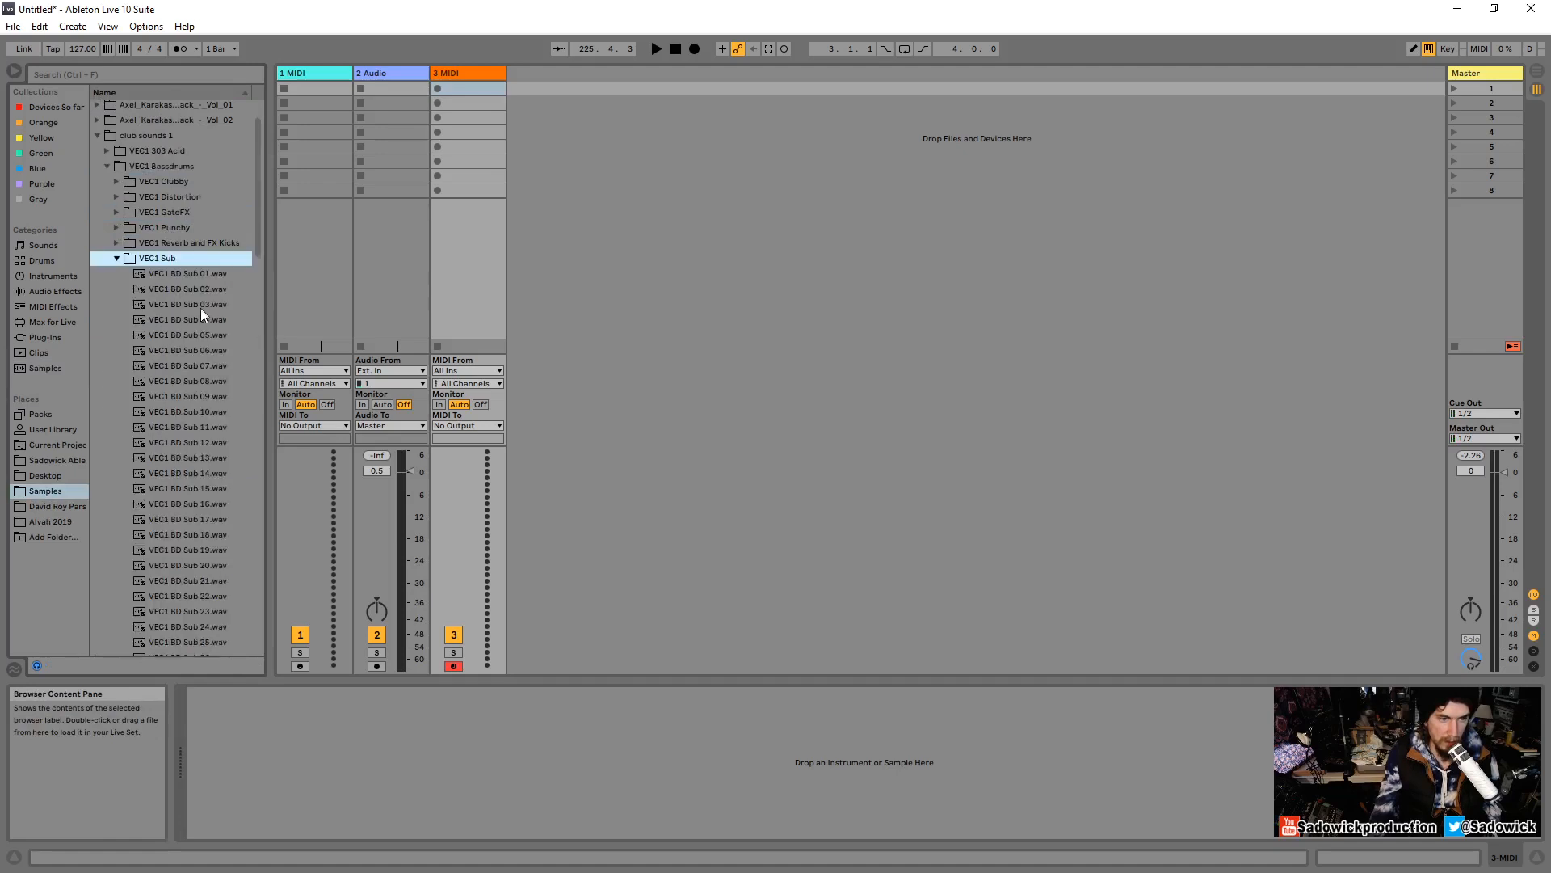
Preview the sub kicks 04 and 05 and load VEC1 BD Sub 05.wav into a new Simpler on track 3.
{"action": "left_click", "coordinate": [199, 316]}
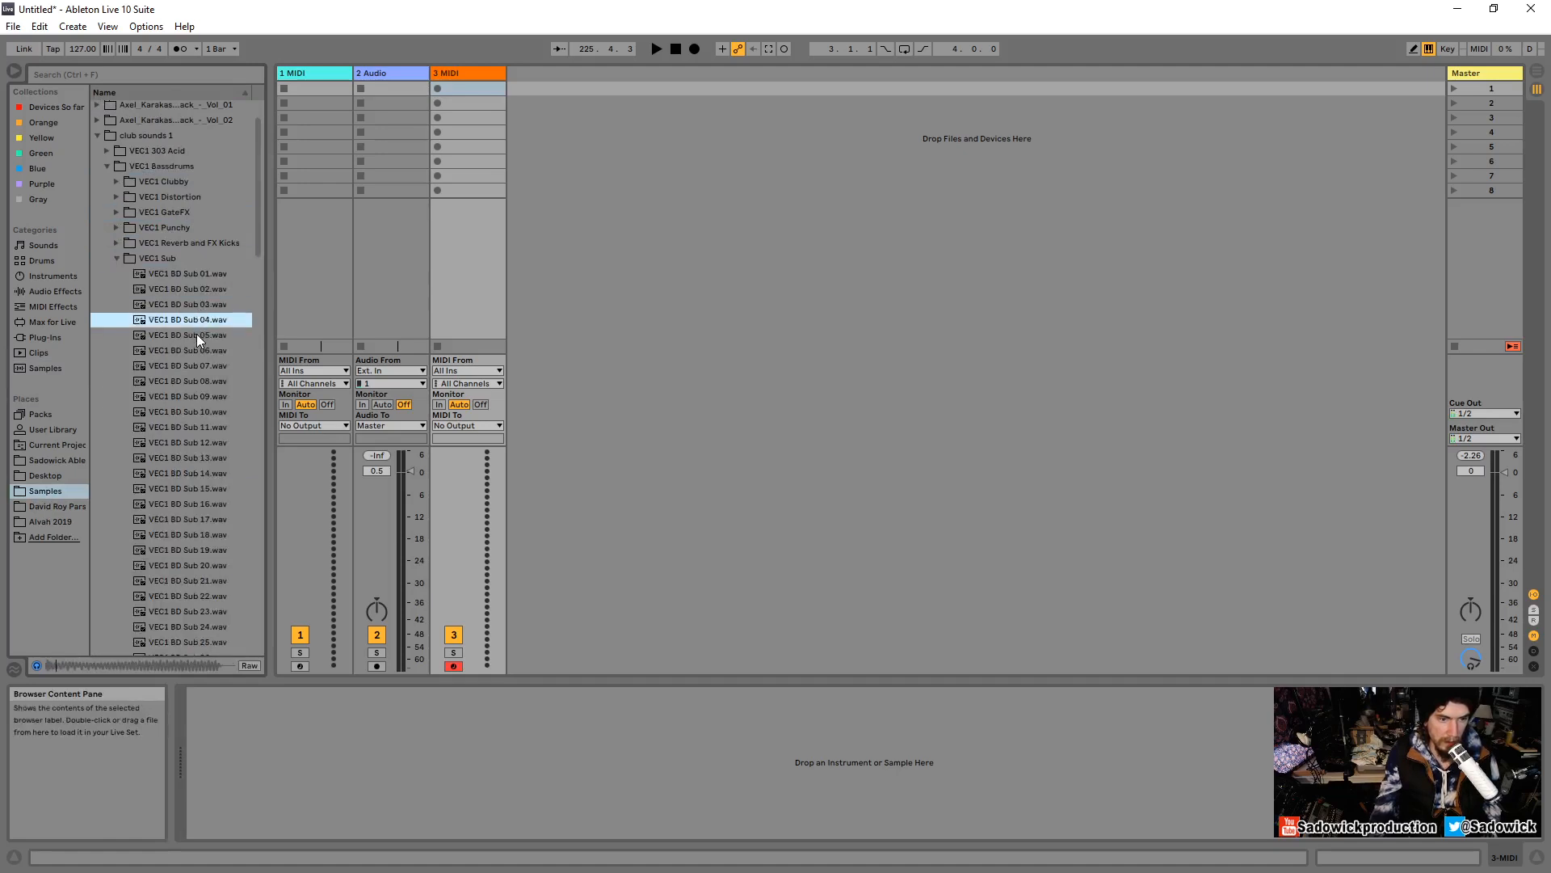
{"action": "left_click", "coordinate": [199, 336]}
{"action": "left_click_drag", "start_coordinate": [186, 343], "coordinate": [492, 756]}
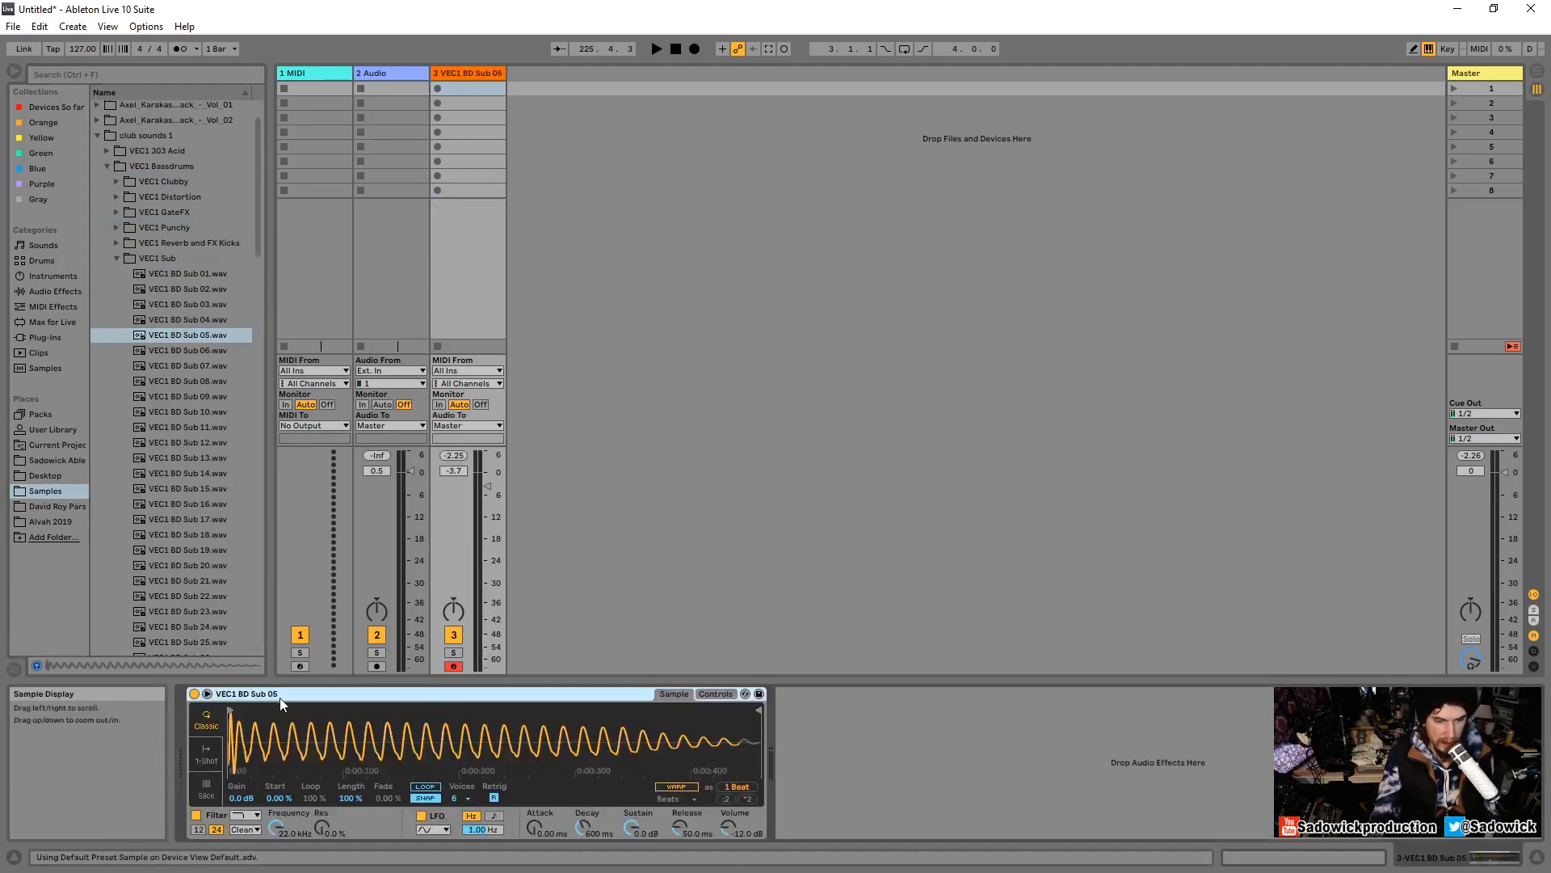
Raise Simpler's Volume to -3.43 dB and lower the computer keyboard's octave range to C3–D4 while playing the kick.
{"action": "key", "text": "a"}
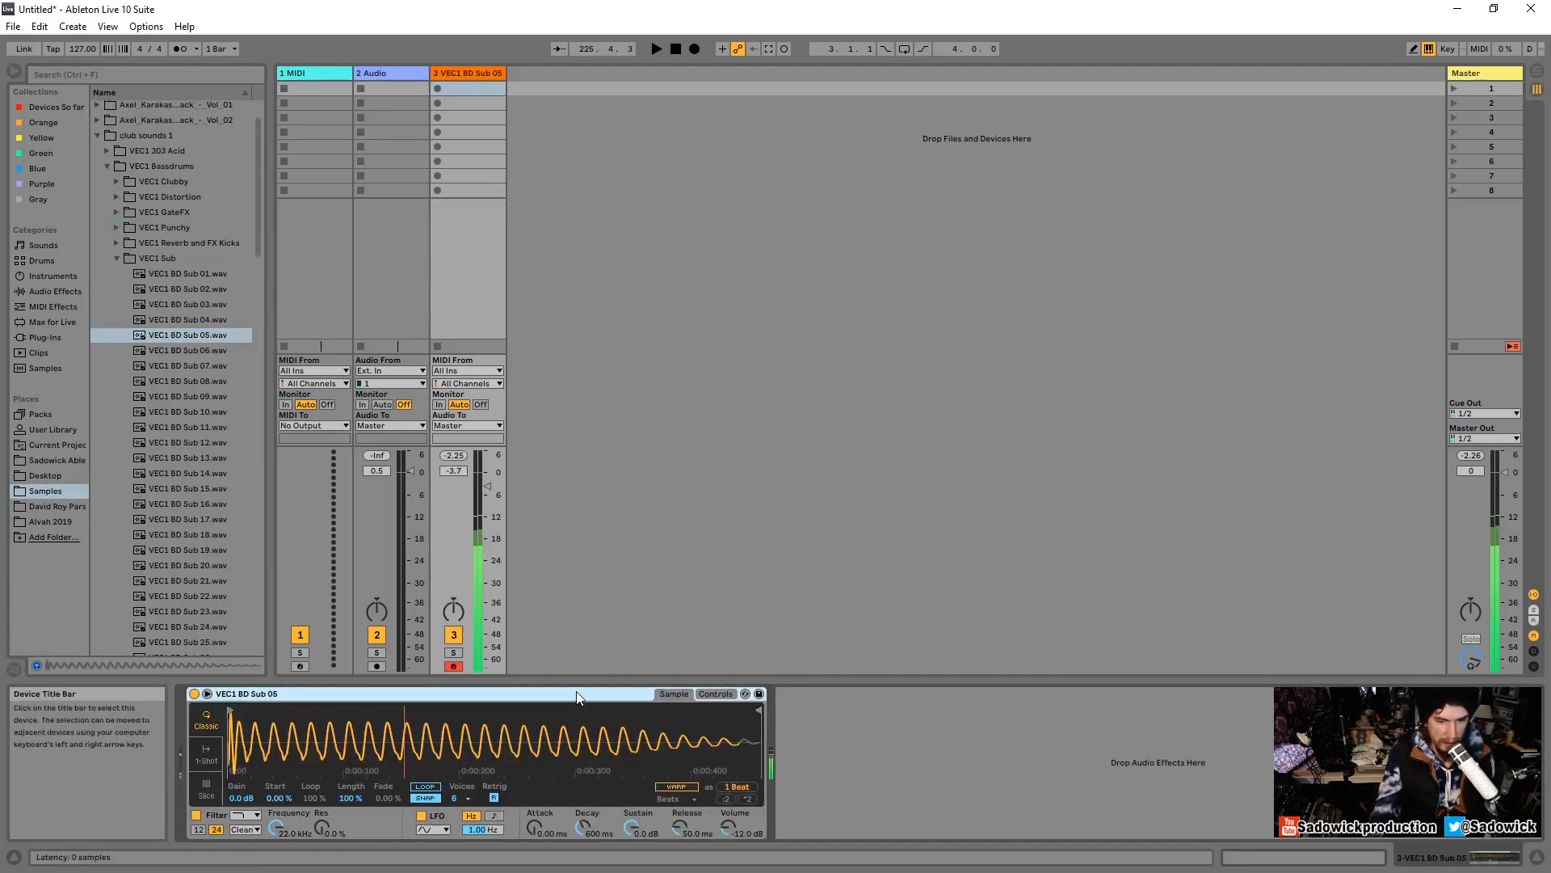
{"action": "left_click_drag", "start_coordinate": [728, 826], "coordinate": [728, 804]}
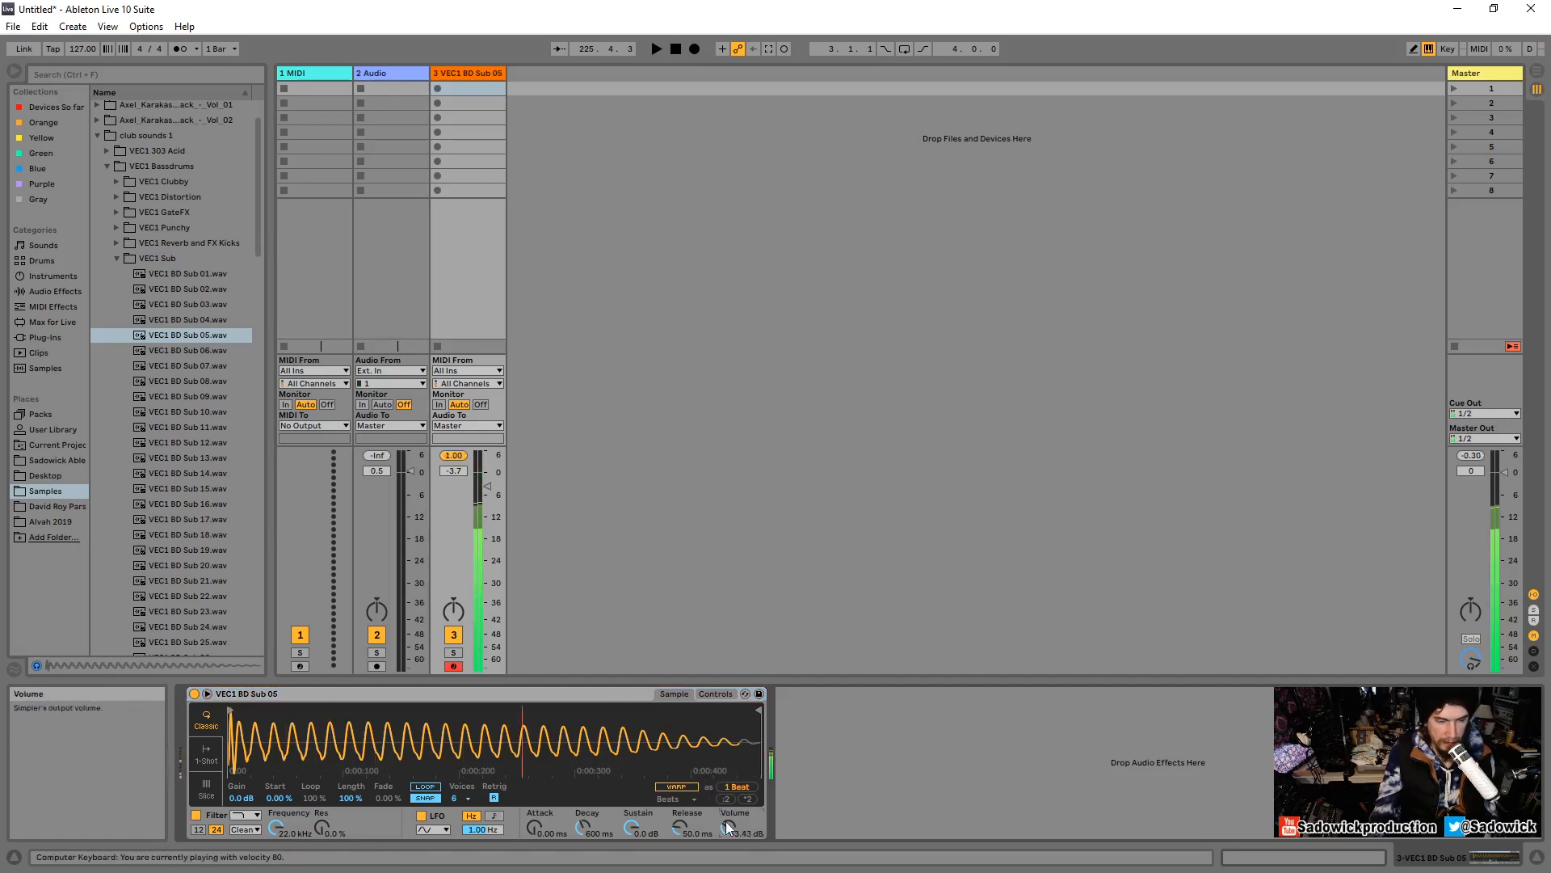
{"action": "key", "text": "z"}
{"action": "key", "text": "a"}
{"action": "key", "text": "a"}
{"action": "key", "text": "a"}
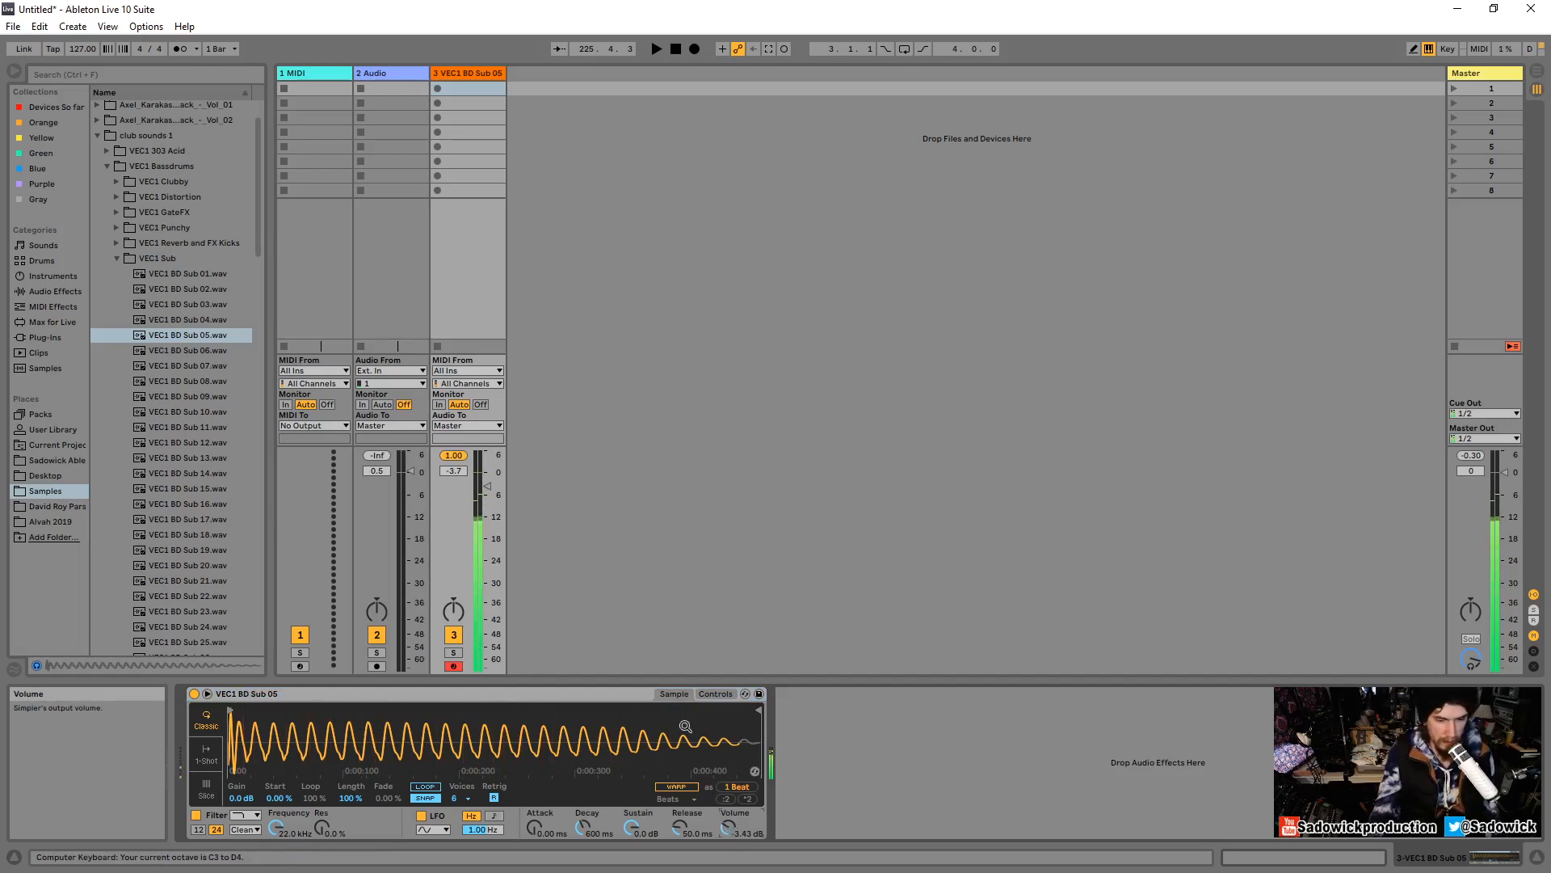
Move the kick sample's start point past its first two waveform cycles to remove the transient, and play the result.
{"action": "mouse_move", "coordinate": [228, 715]}
{"action": "left_mouse_down"}
{"action": "mouse_move", "coordinate": [228, 732]}
{"action": "mouse_move", "coordinate": [270, 711]}
{"action": "mouse_move", "coordinate": [325, 715]}
{"action": "left_mouse_up"}
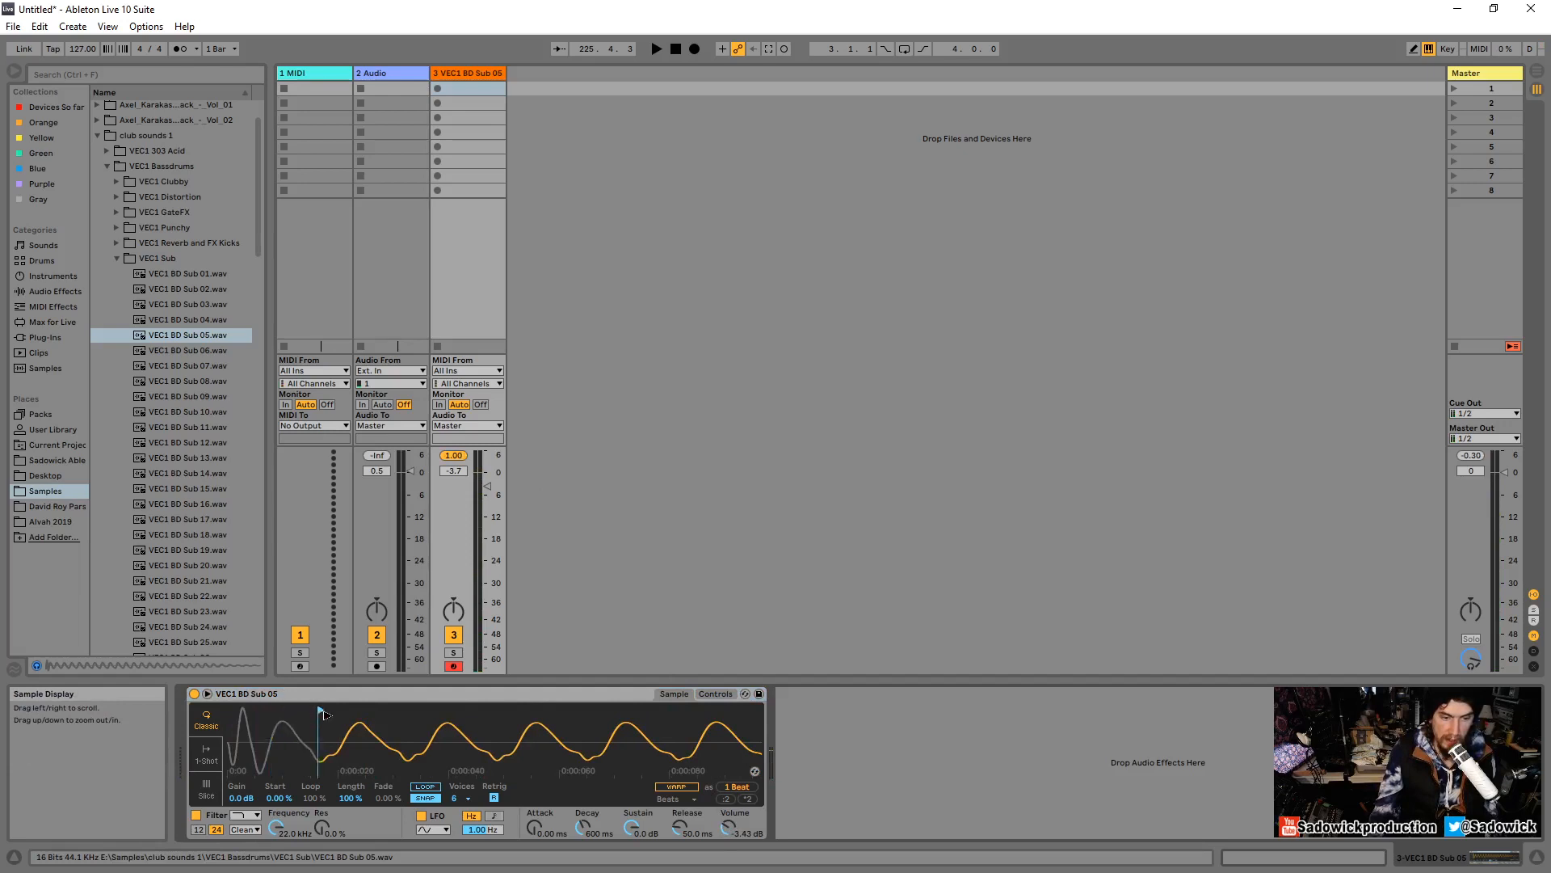
{"action": "key", "text": "a"}
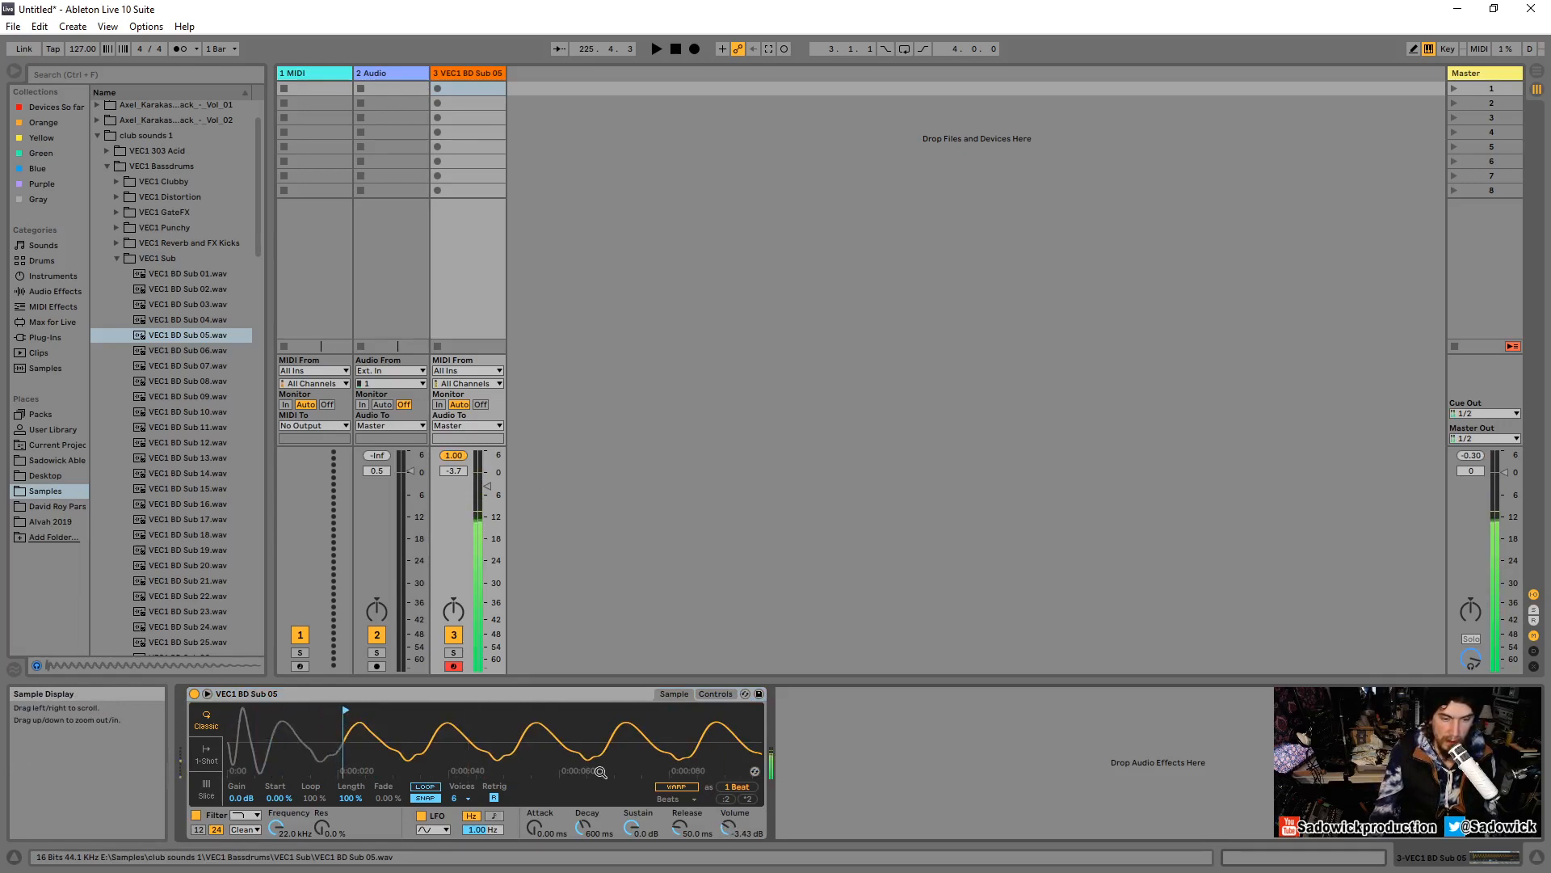
{"action": "left_click_drag", "start_coordinate": [454, 730], "coordinate": [565, 705]}
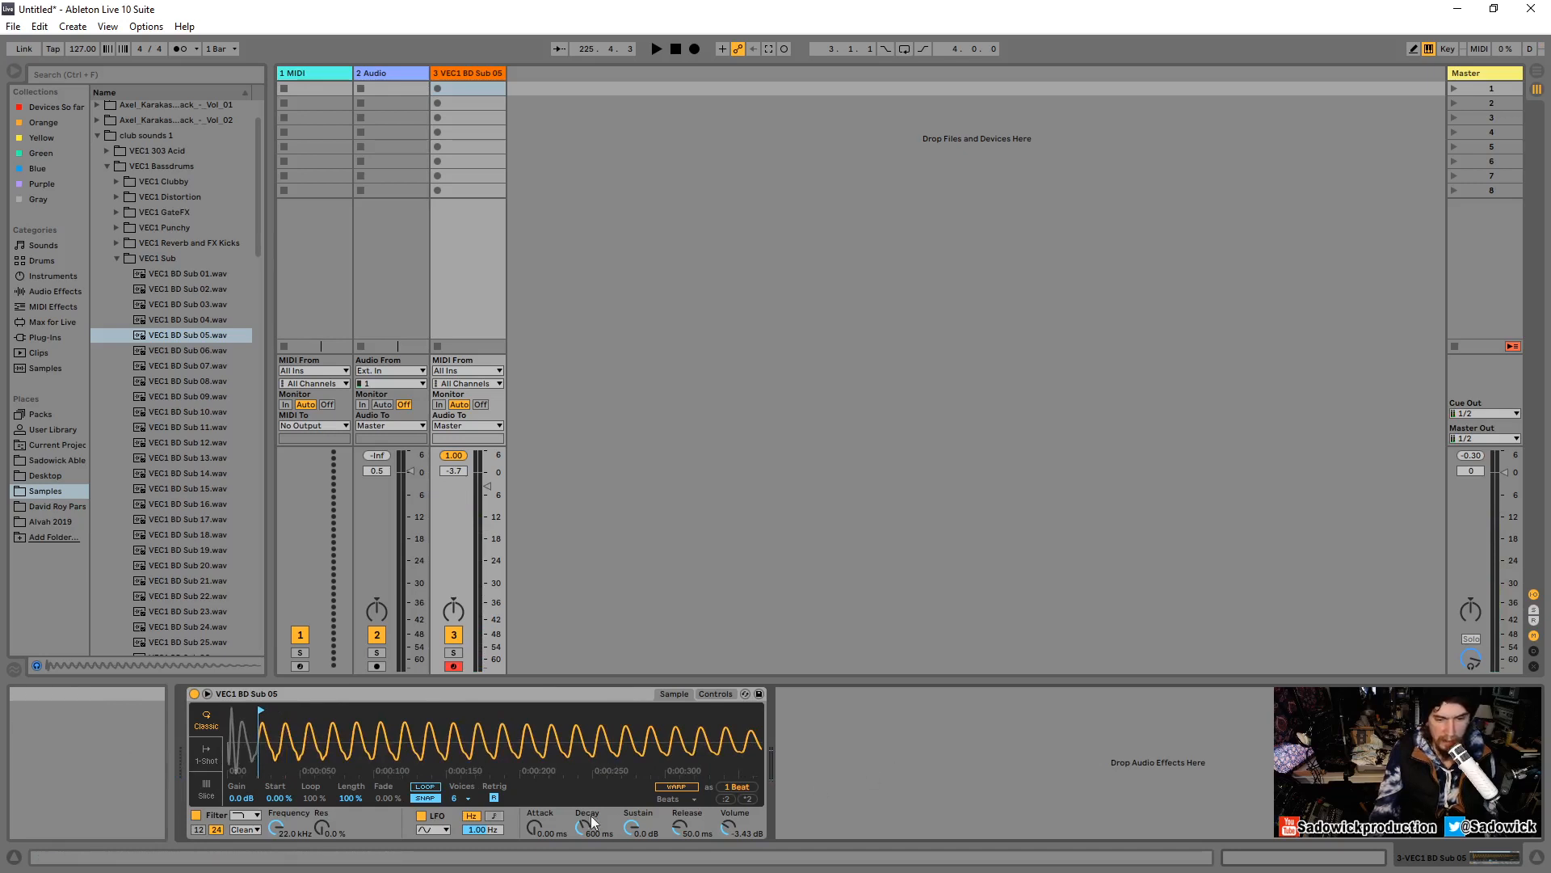
Give the trimmed kick a pitch envelope with an amount of +48 st and a short decay of about 15.7 ms.
{"action": "left_click", "coordinate": [716, 693]}
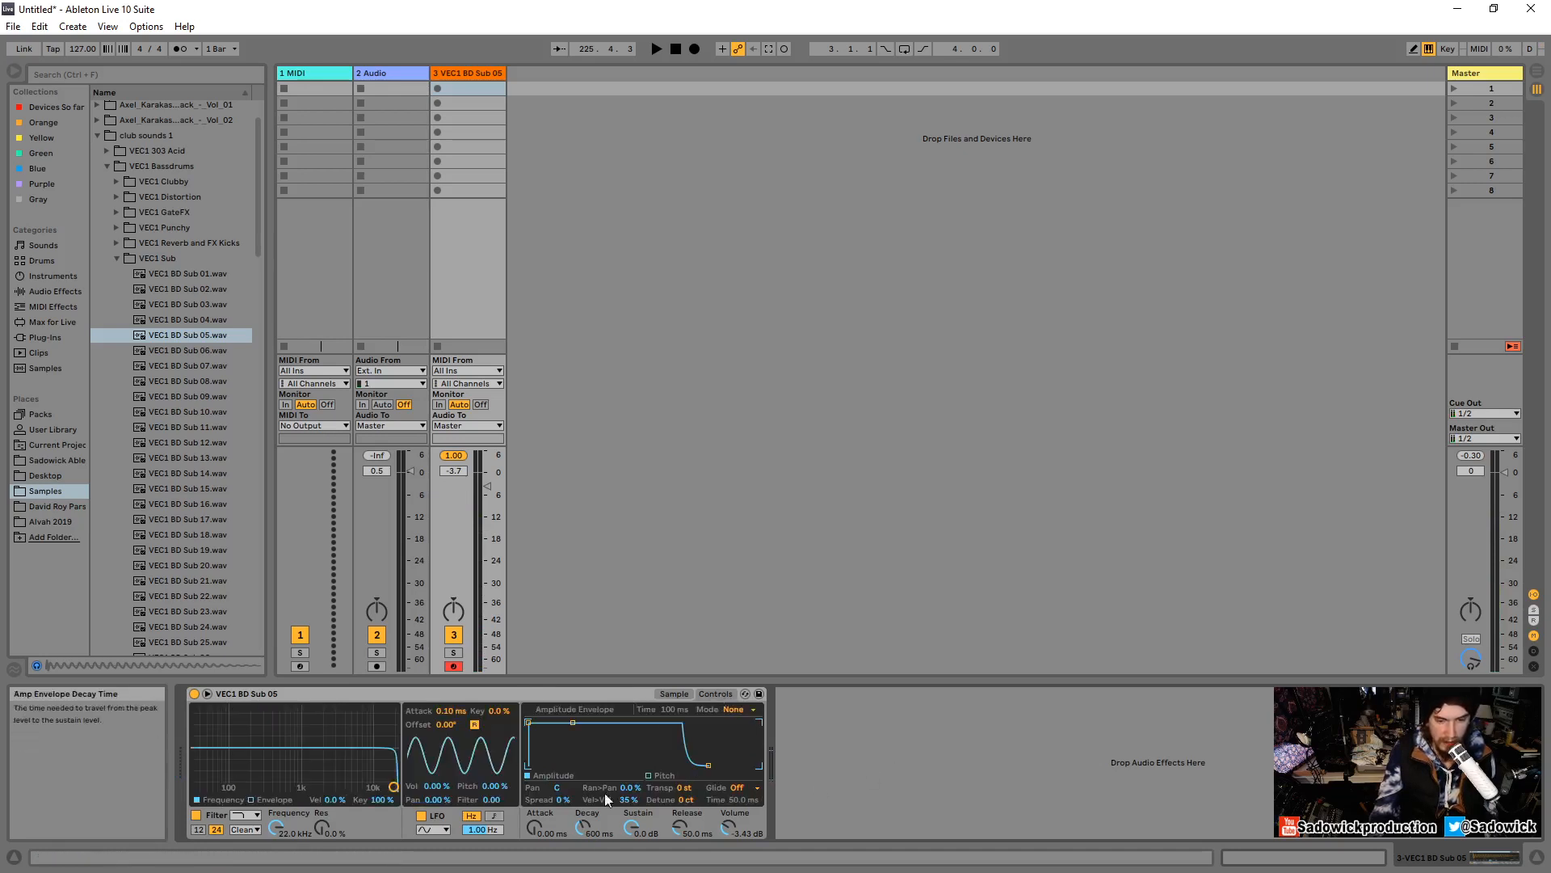
{"action": "left_click", "coordinate": [648, 773]}
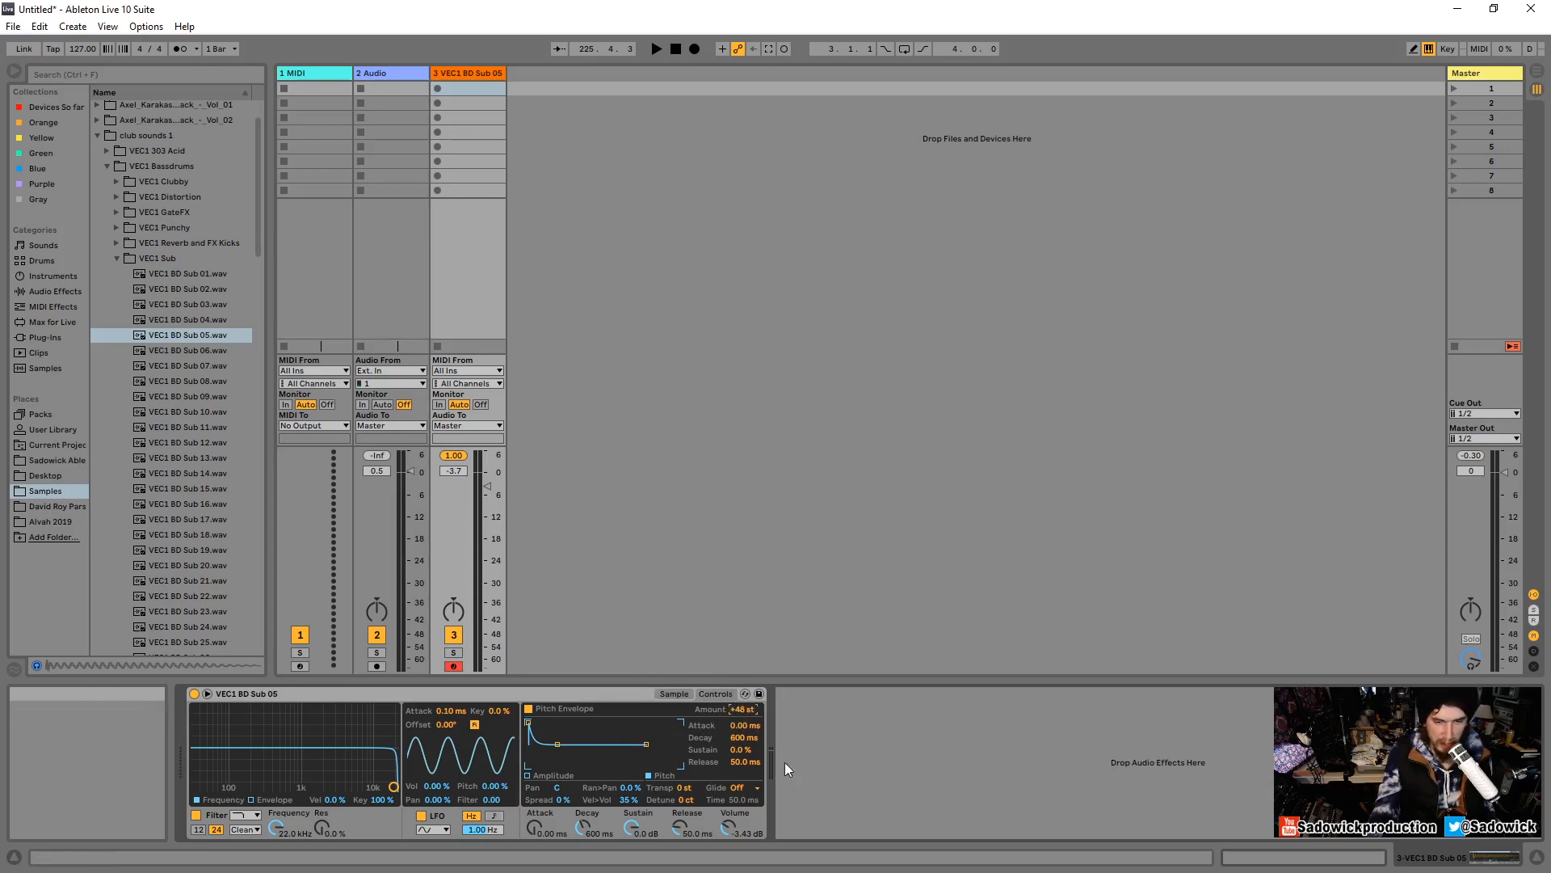
{"action": "left_click", "coordinate": [744, 738]}
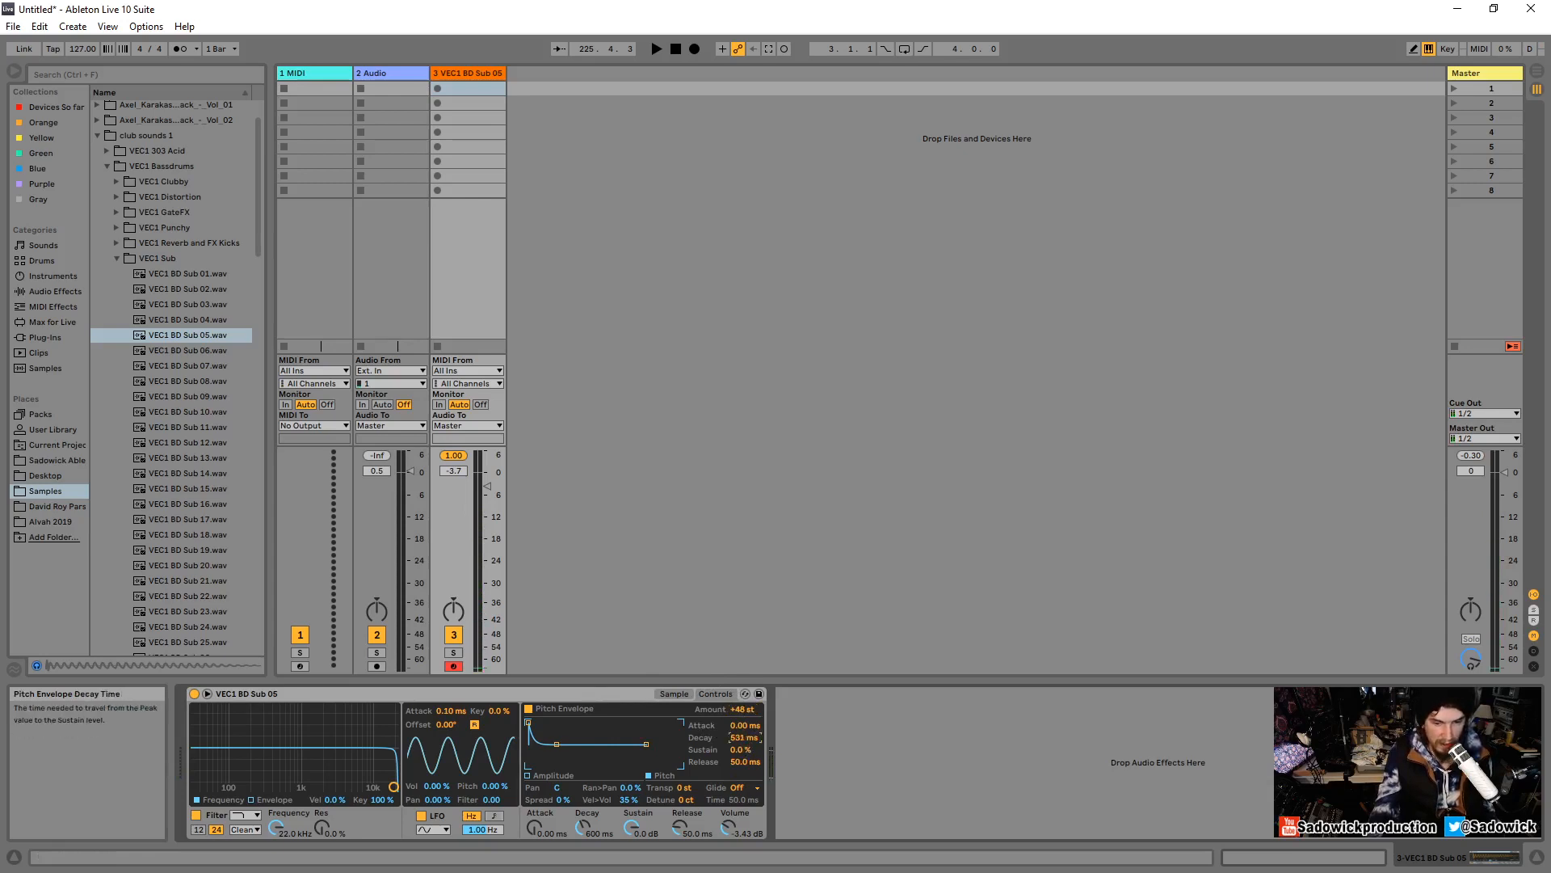
{"action": "left_click_drag", "start_coordinate": [744, 738], "coordinate": [744, 728]}
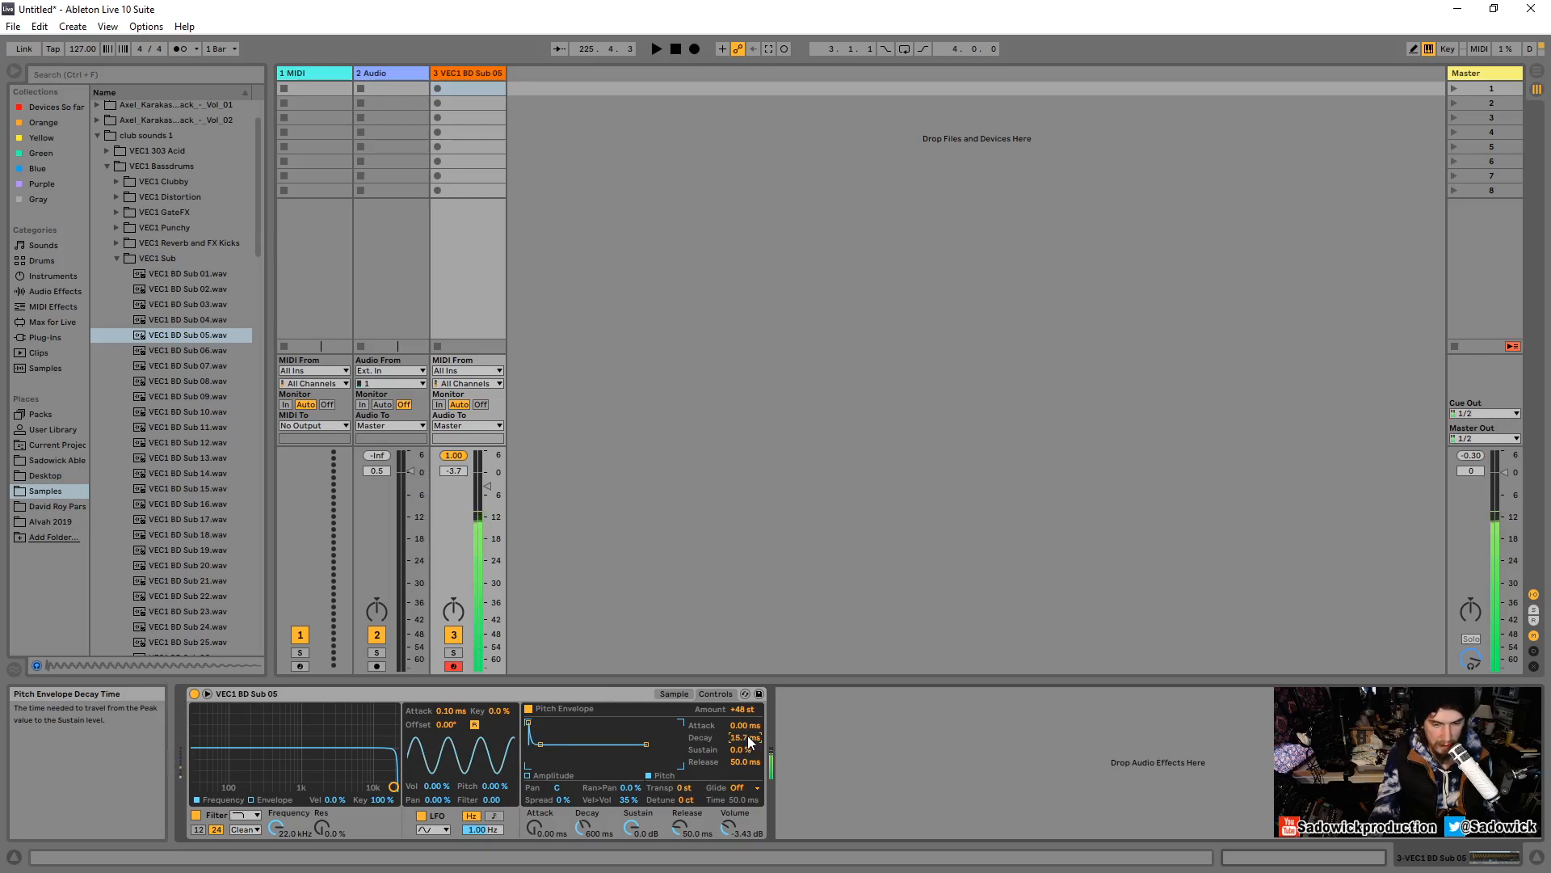
Raise track 3's volume to -3.0 dB and, with Simpler's sample display expanded, compare the kick with the pitch envelope off and on.
{"action": "left_click", "coordinate": [529, 709]}
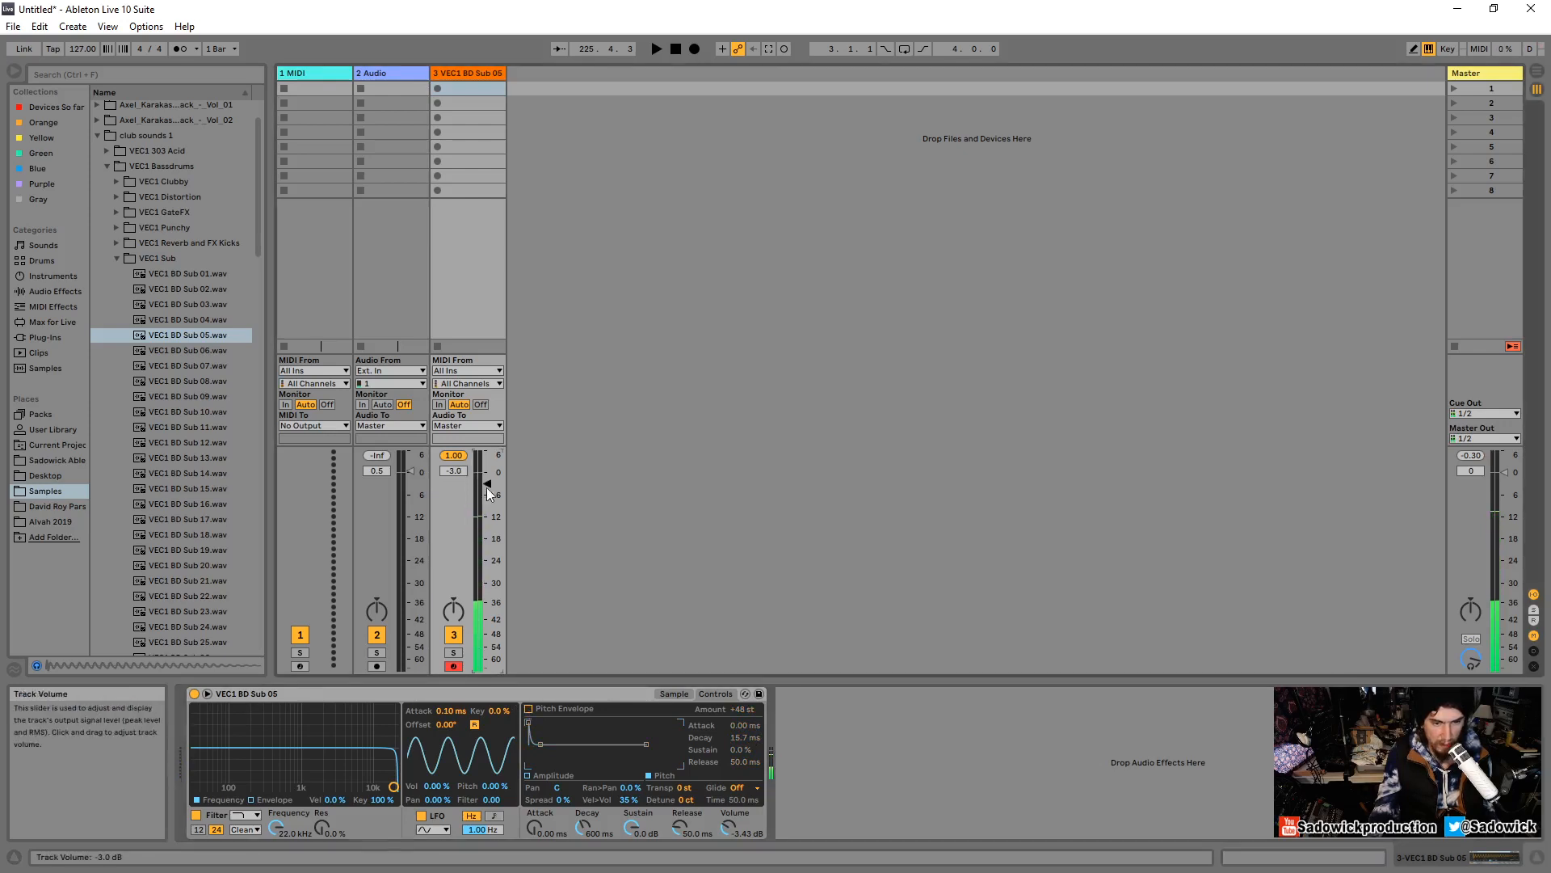
{"action": "left_click", "coordinate": [206, 693]}
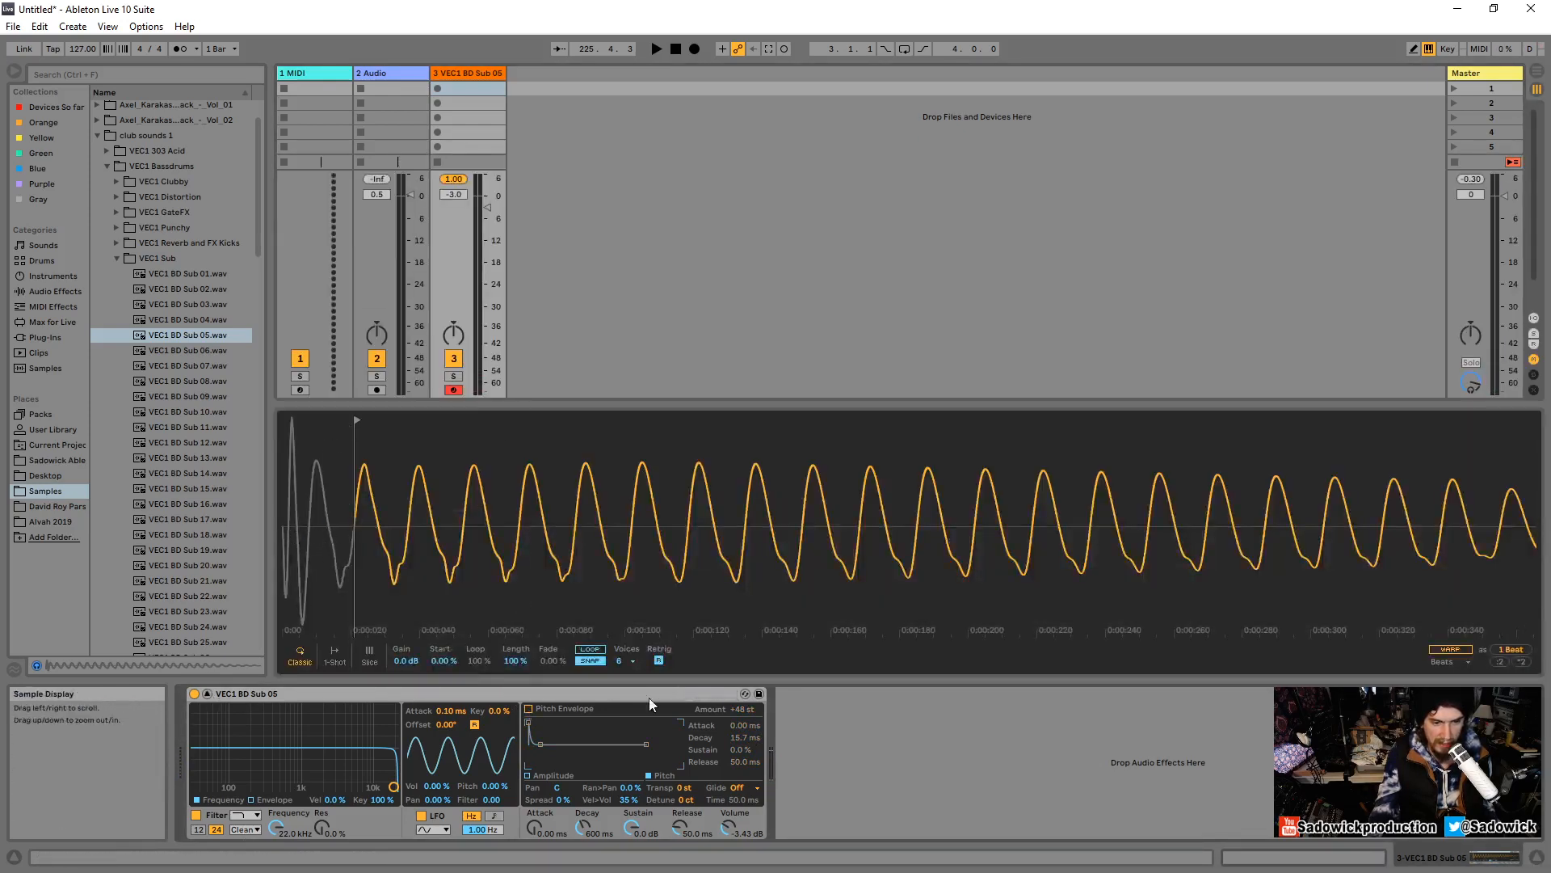
{"action": "key", "text": "a"}
{"action": "key", "text": "a"}
{"action": "left_click", "coordinate": [529, 709]}
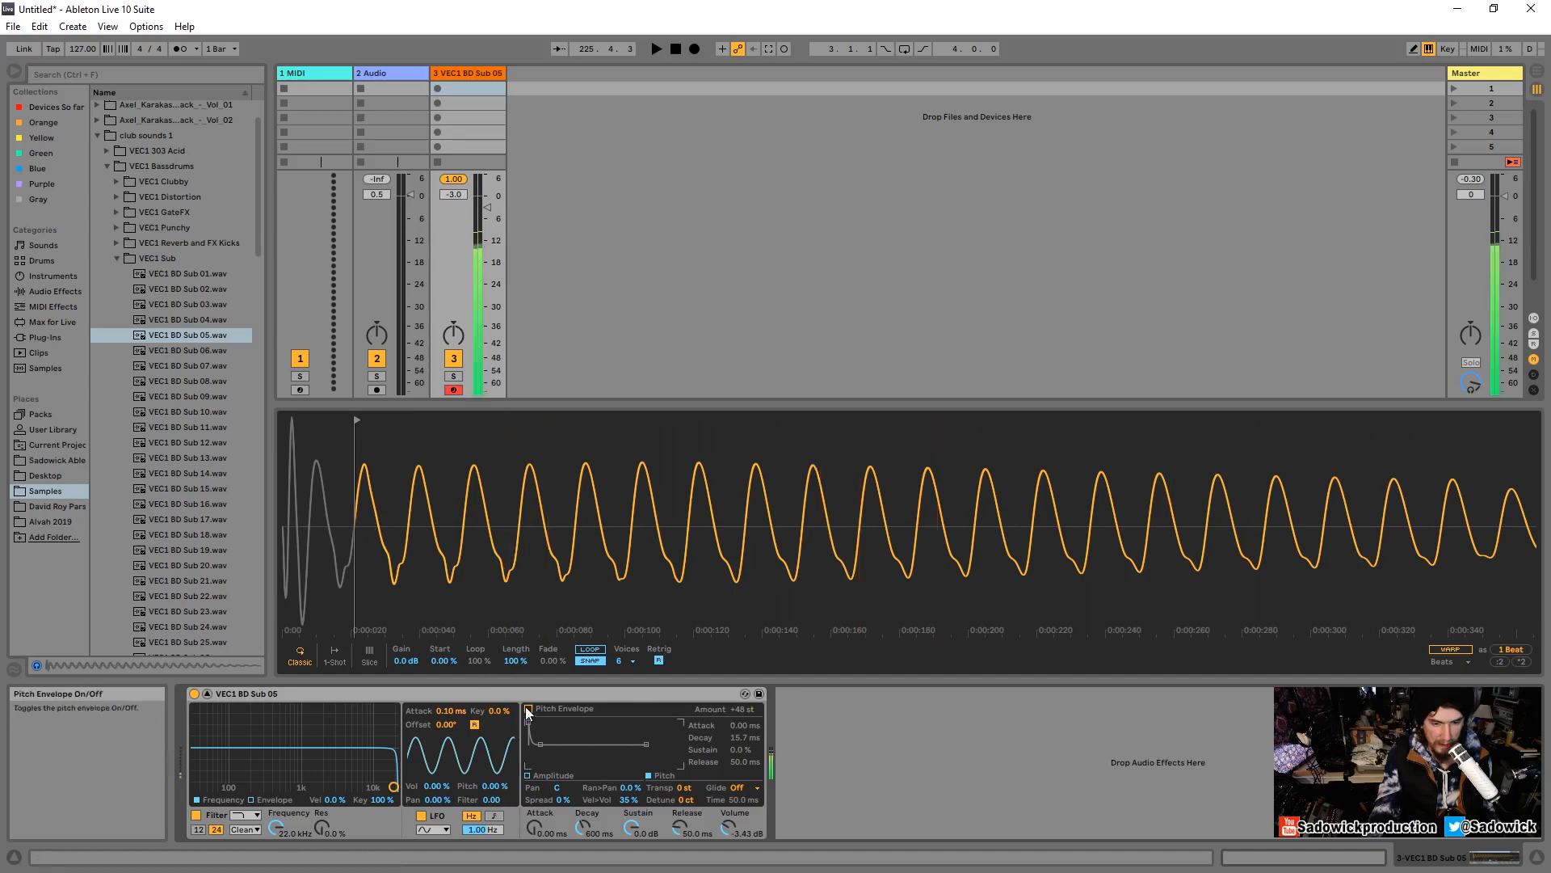
{"action": "key", "text": "a"}
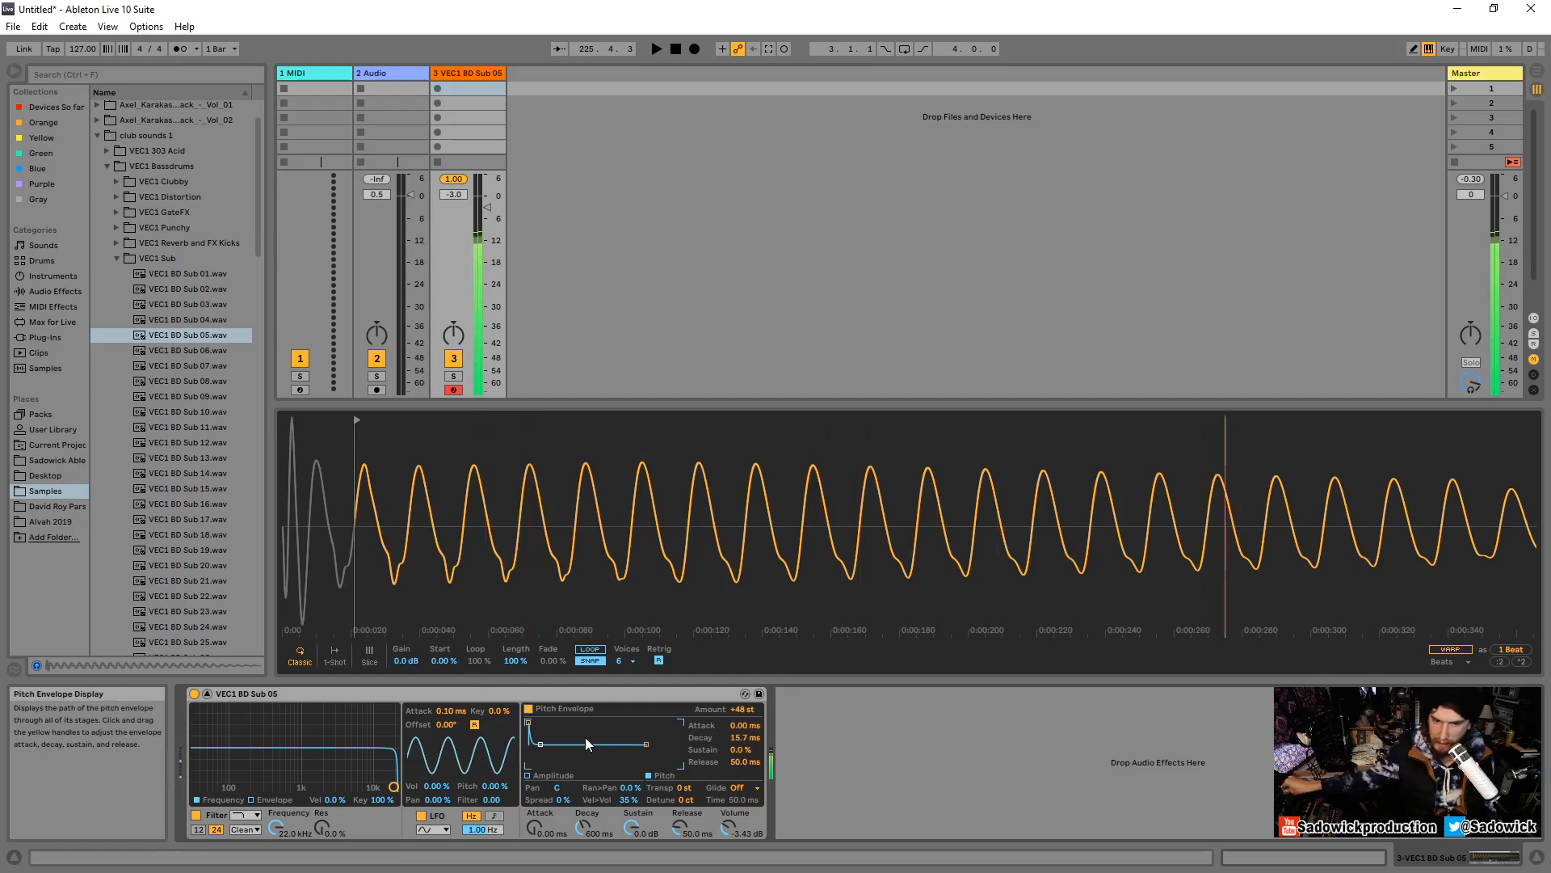
Try a pitch envelope amount of -48 st on the kick, then restore it to +48 st and play the sound.
{"action": "key", "text": "a"}
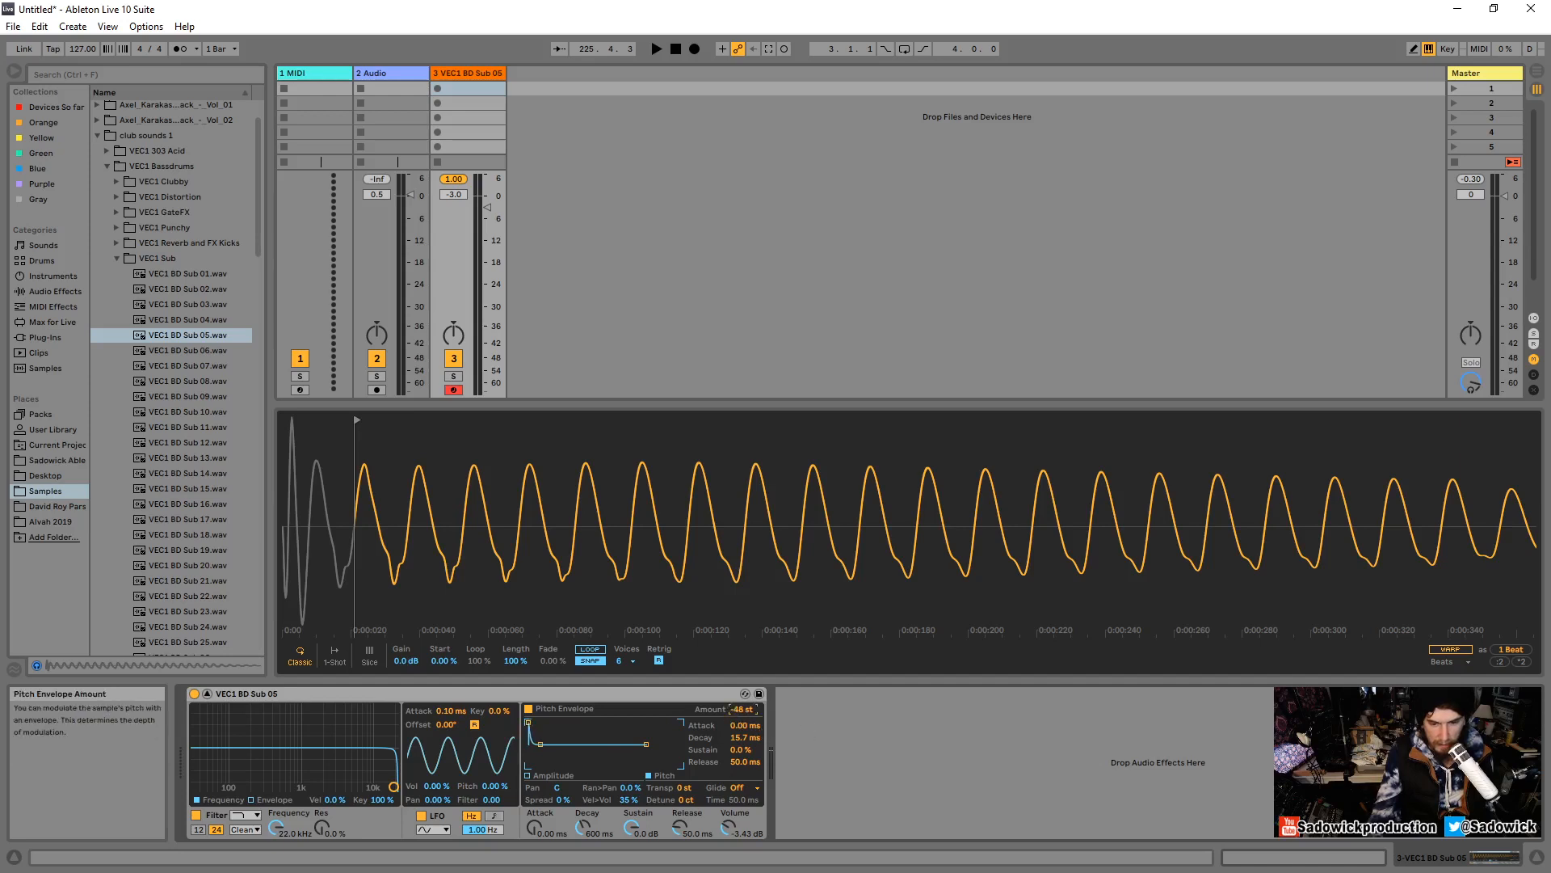
{"action": "key", "text": "a"}
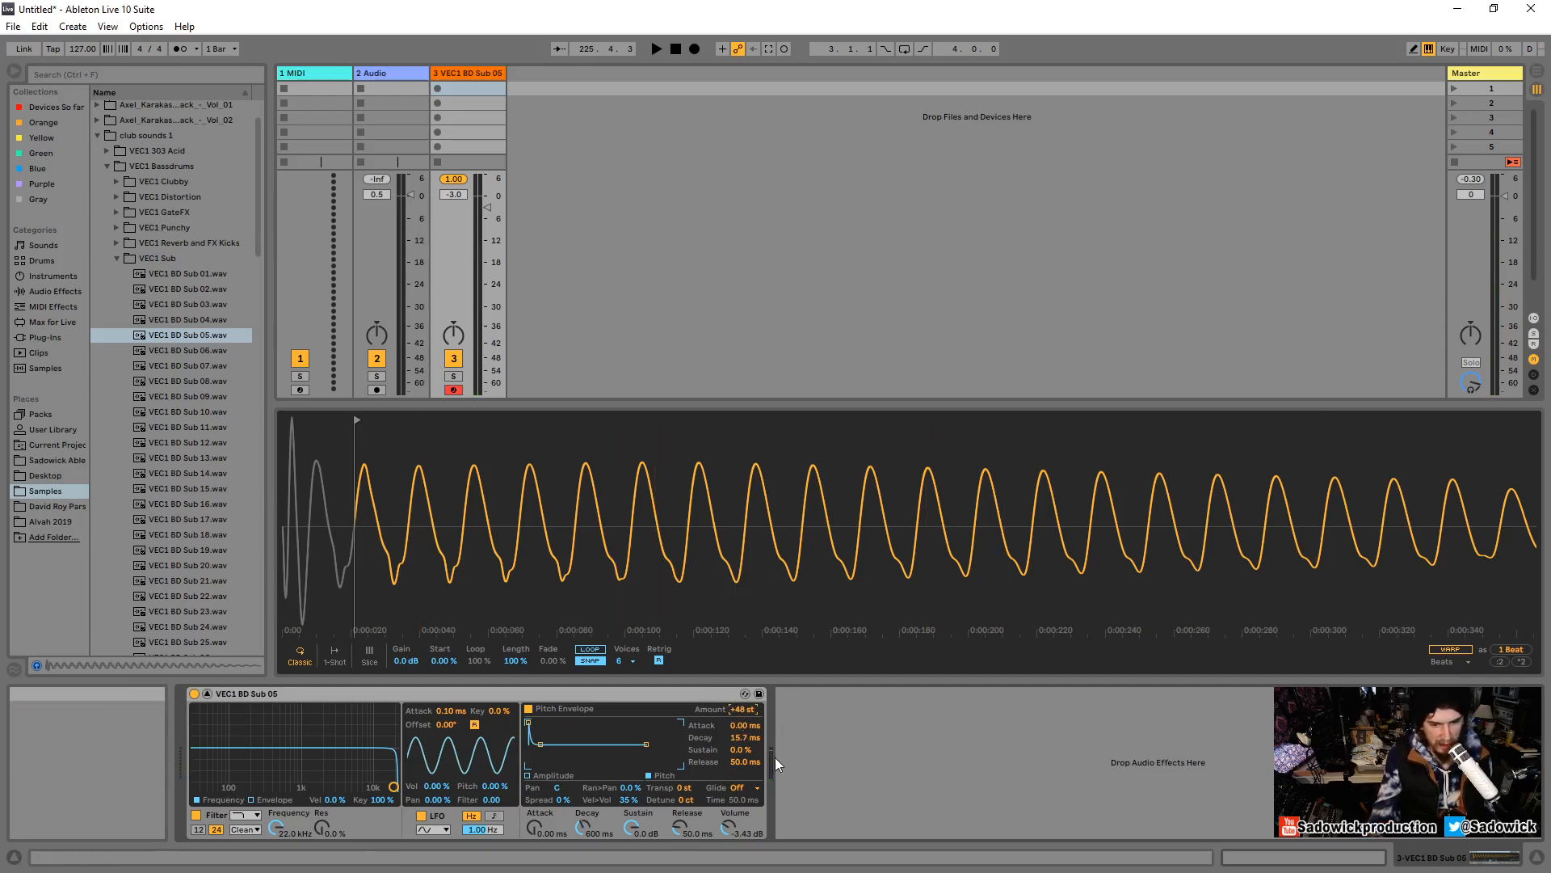
{"action": "key", "text": "a"}
{"action": "key", "text": "a"}
Set the pitch envelope's sustain to -100% and decay to about 59.2 ms, and play the kick with the computer keyboard raised to C5–D6.
{"action": "left_click_drag", "start_coordinate": [540, 743], "coordinate": [547, 765]}
{"action": "key", "text": "a"}
{"action": "key", "text": "a"}
{"action": "key", "text": "a"}
{"action": "key", "text": "a"}
{"action": "key", "text": "x"}
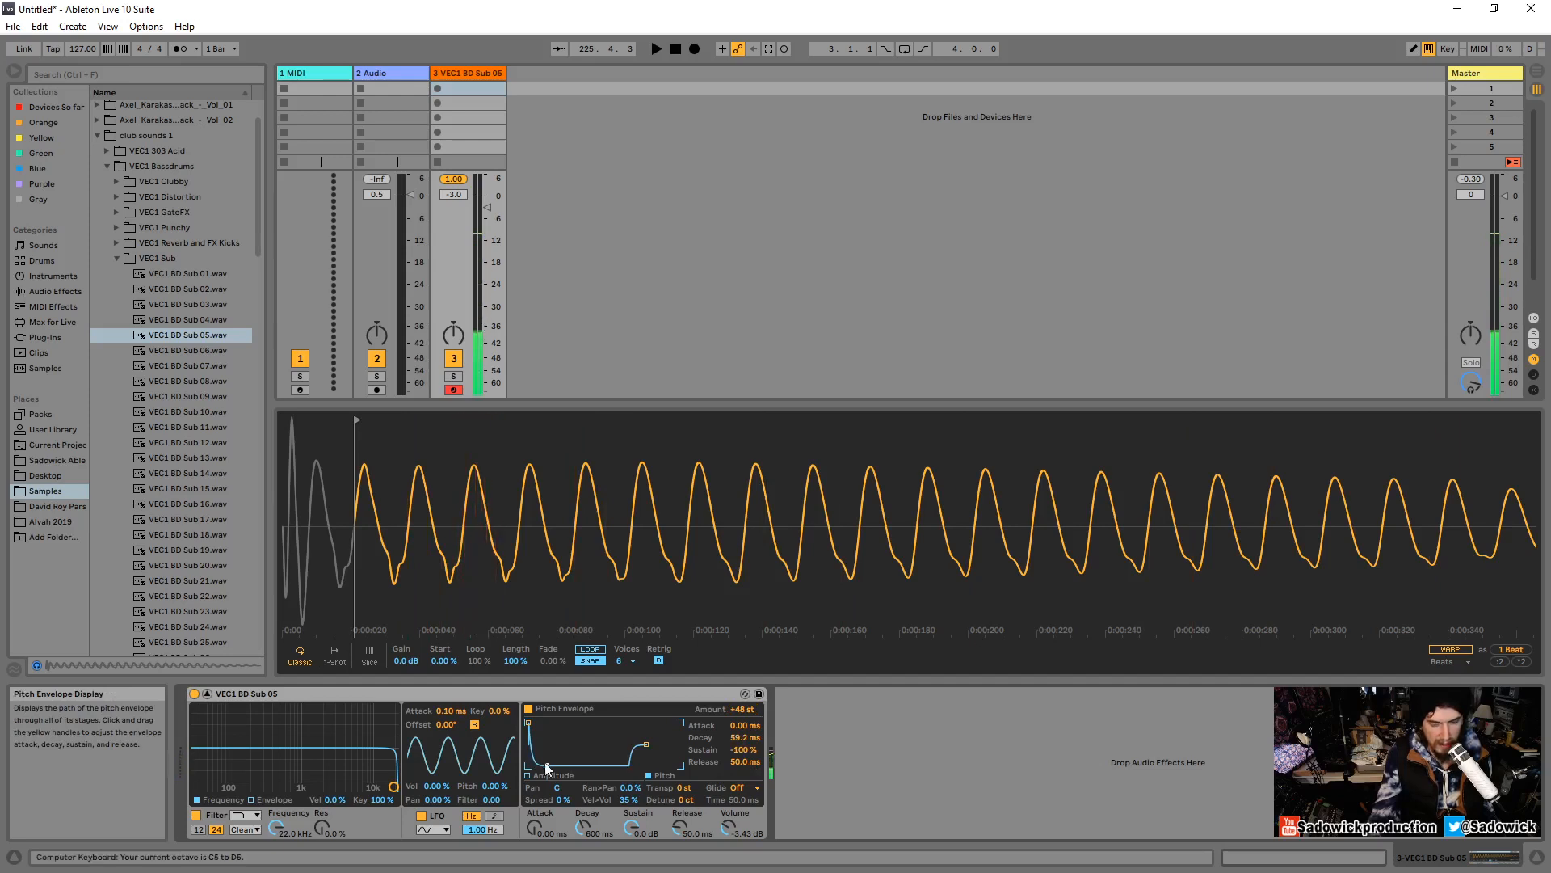
{"action": "key", "text": "a"}
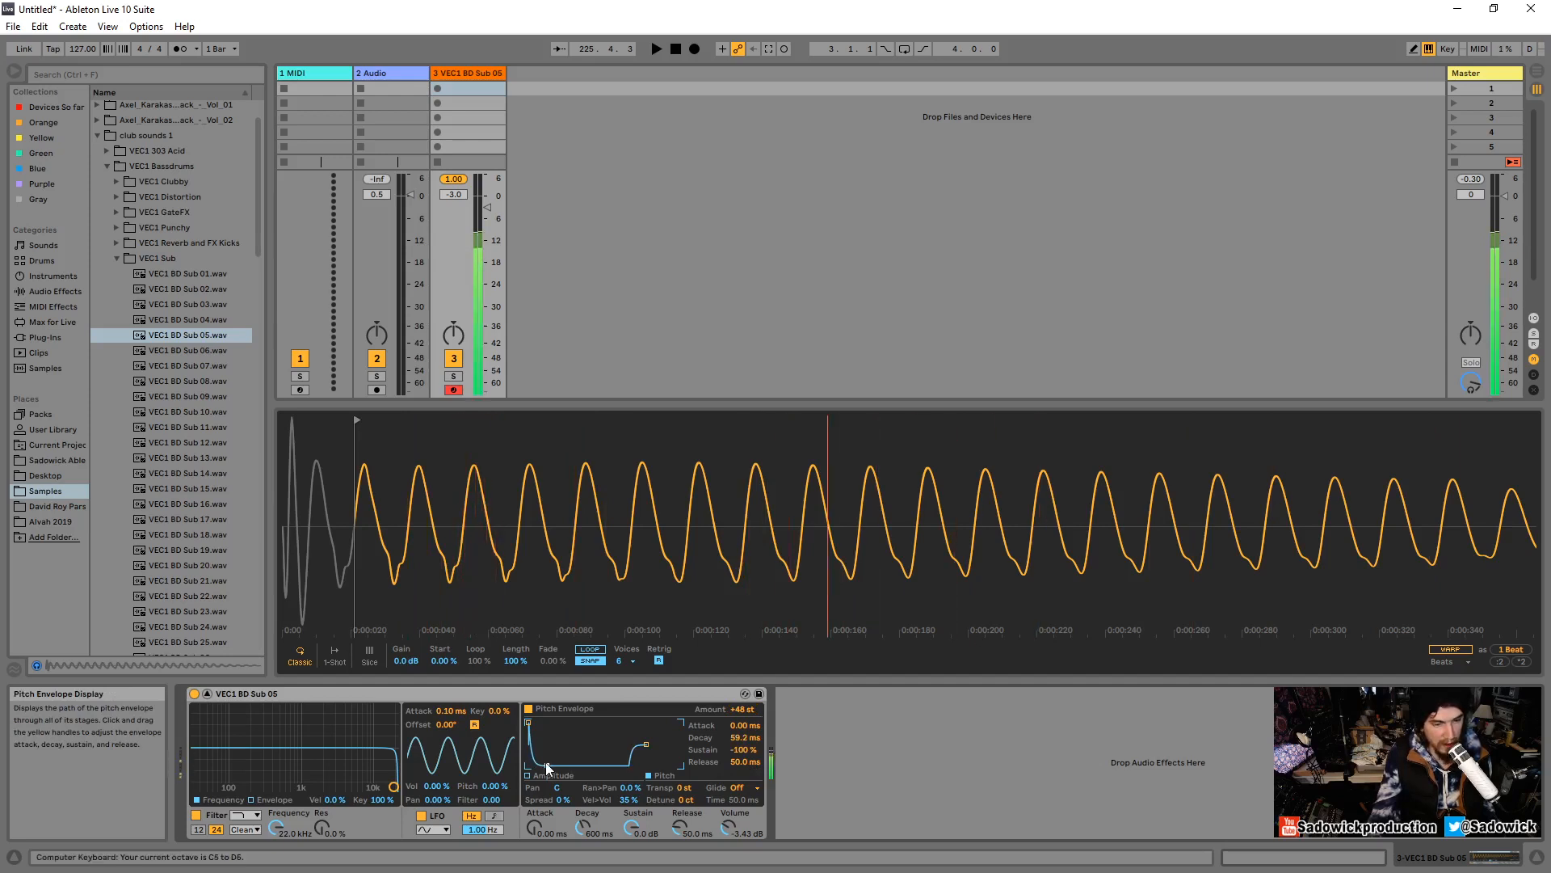
Refine the pitch envelope to a sustain of about -36% and a decay of about 41.5 ms, keeping the amount at +48 st.
{"action": "left_click_drag", "start_coordinate": [547, 766], "coordinate": [547, 754]}
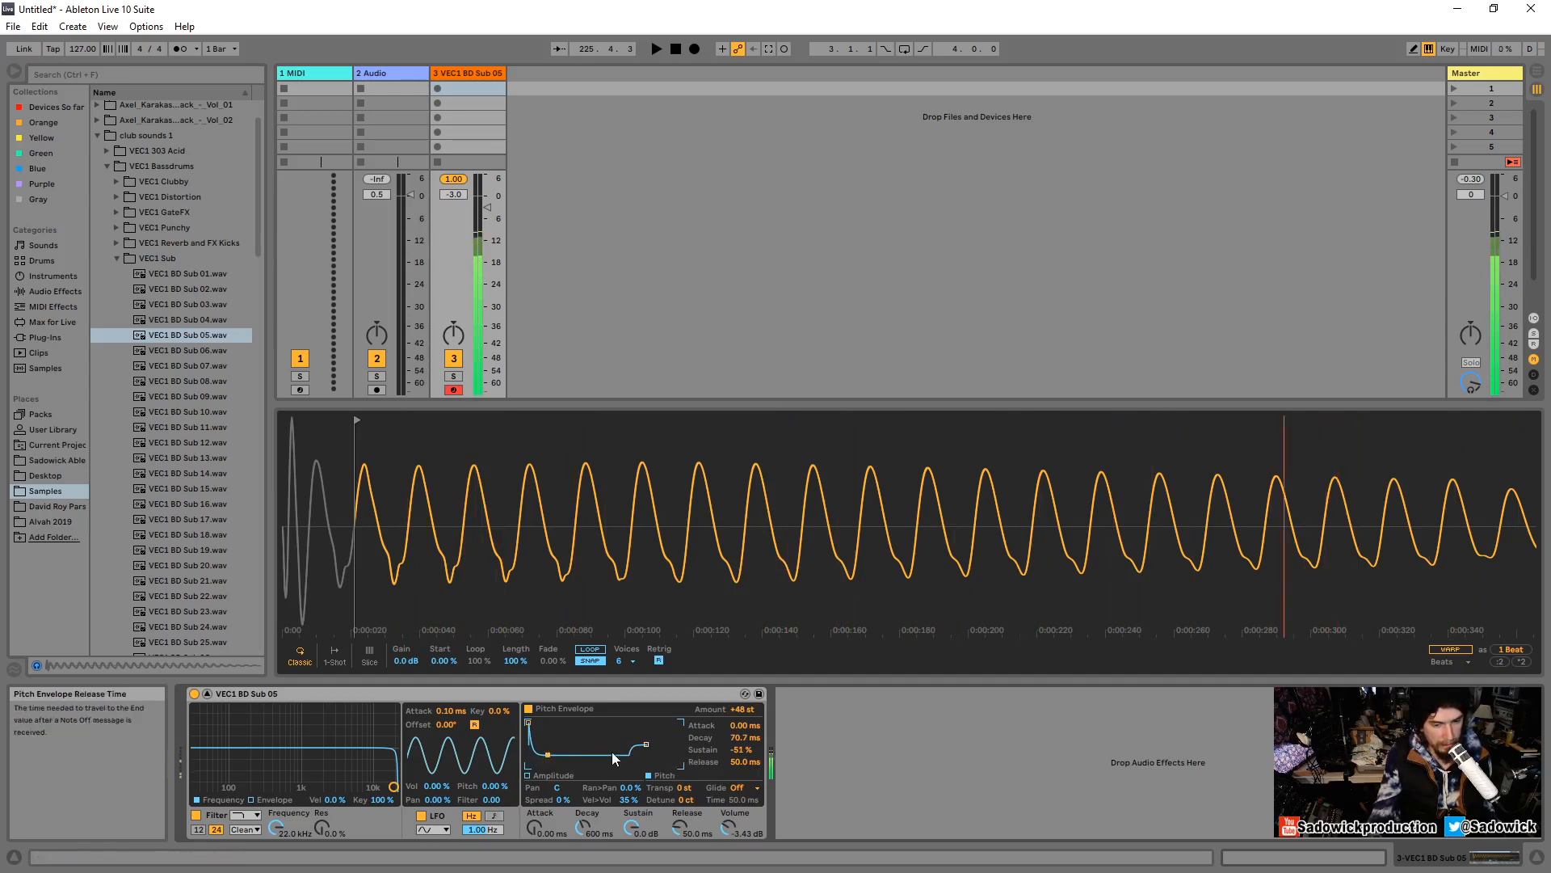
{"action": "left_click_drag", "start_coordinate": [739, 709], "coordinate": [740, 709]}
{"action": "left_click_drag", "start_coordinate": [529, 723], "coordinate": [530, 722]}
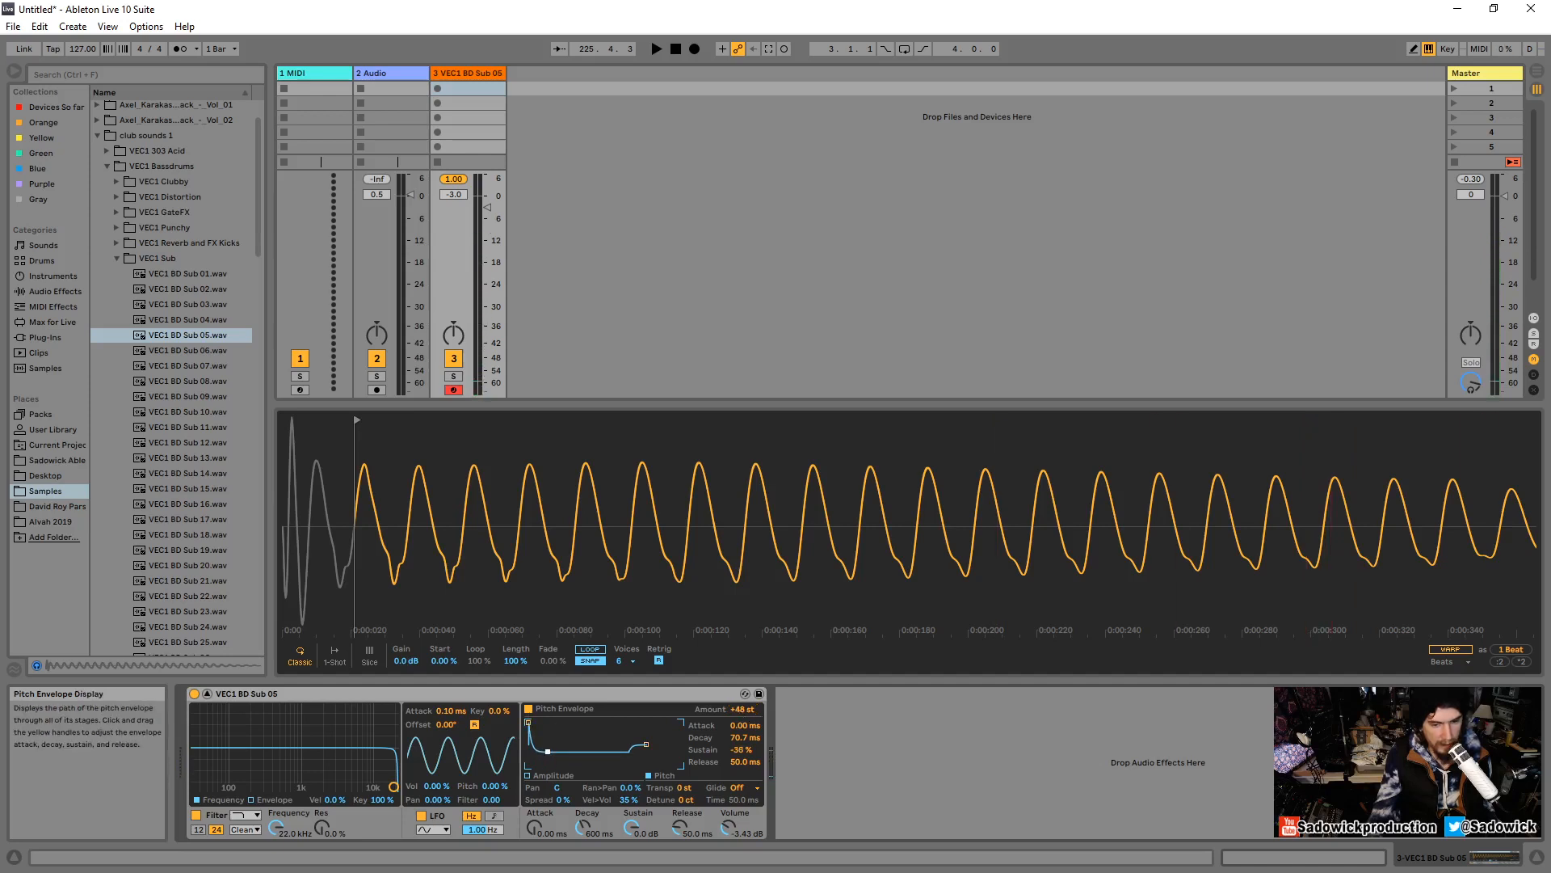
{"action": "left_click_drag", "start_coordinate": [547, 751], "coordinate": [545, 751]}
{"action": "key", "text": "x"}
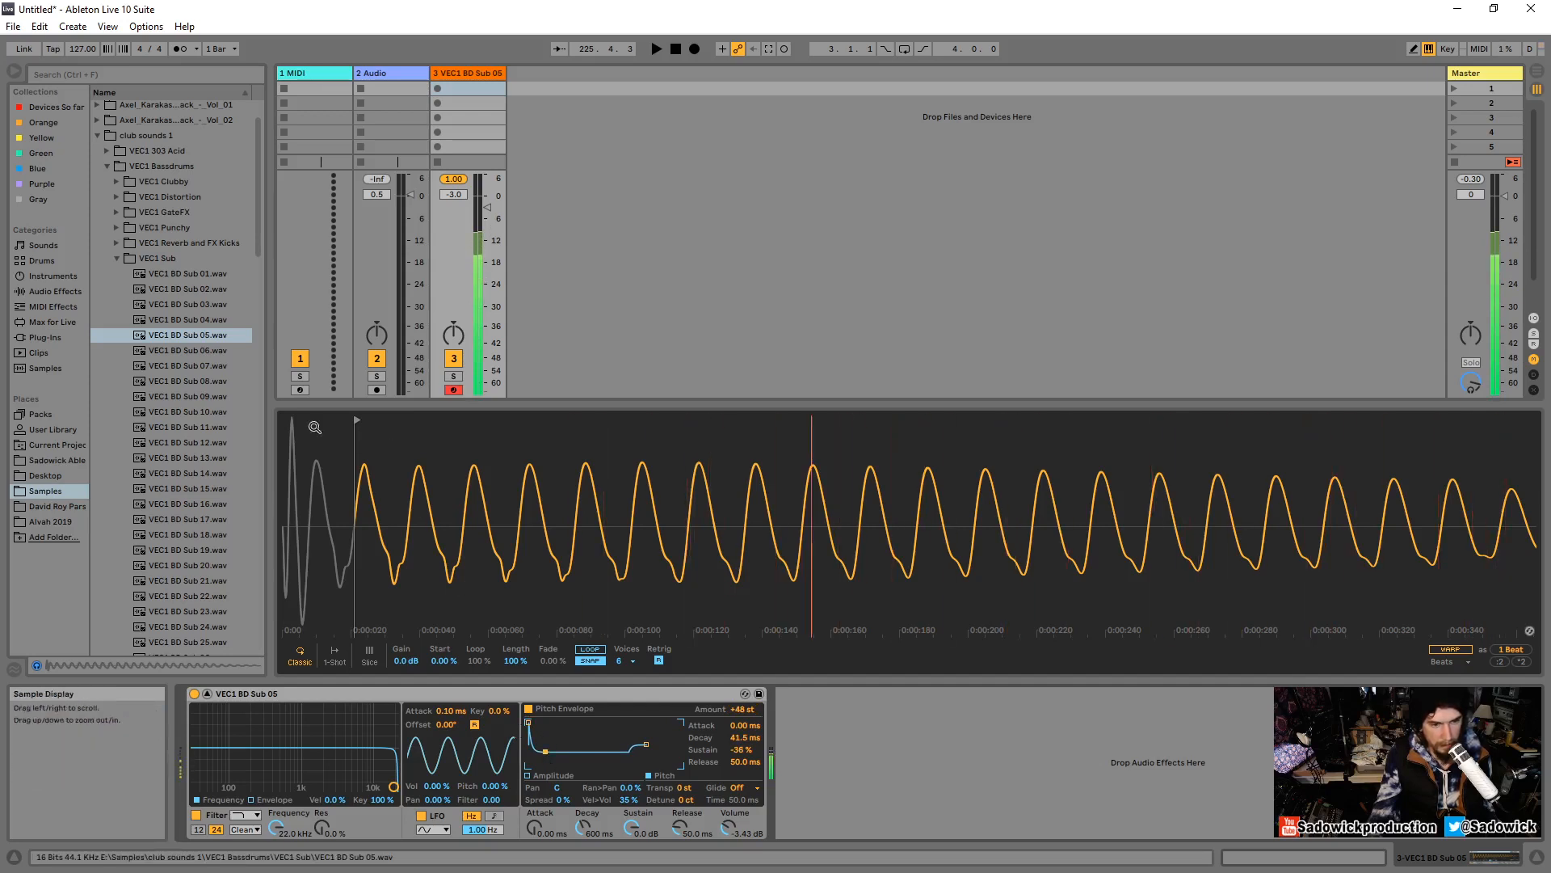
Preview the original VEC1 BD Sub 05.wav and compare it with the reshaped kick in Simpler.
{"action": "left_click", "coordinate": [188, 336]}
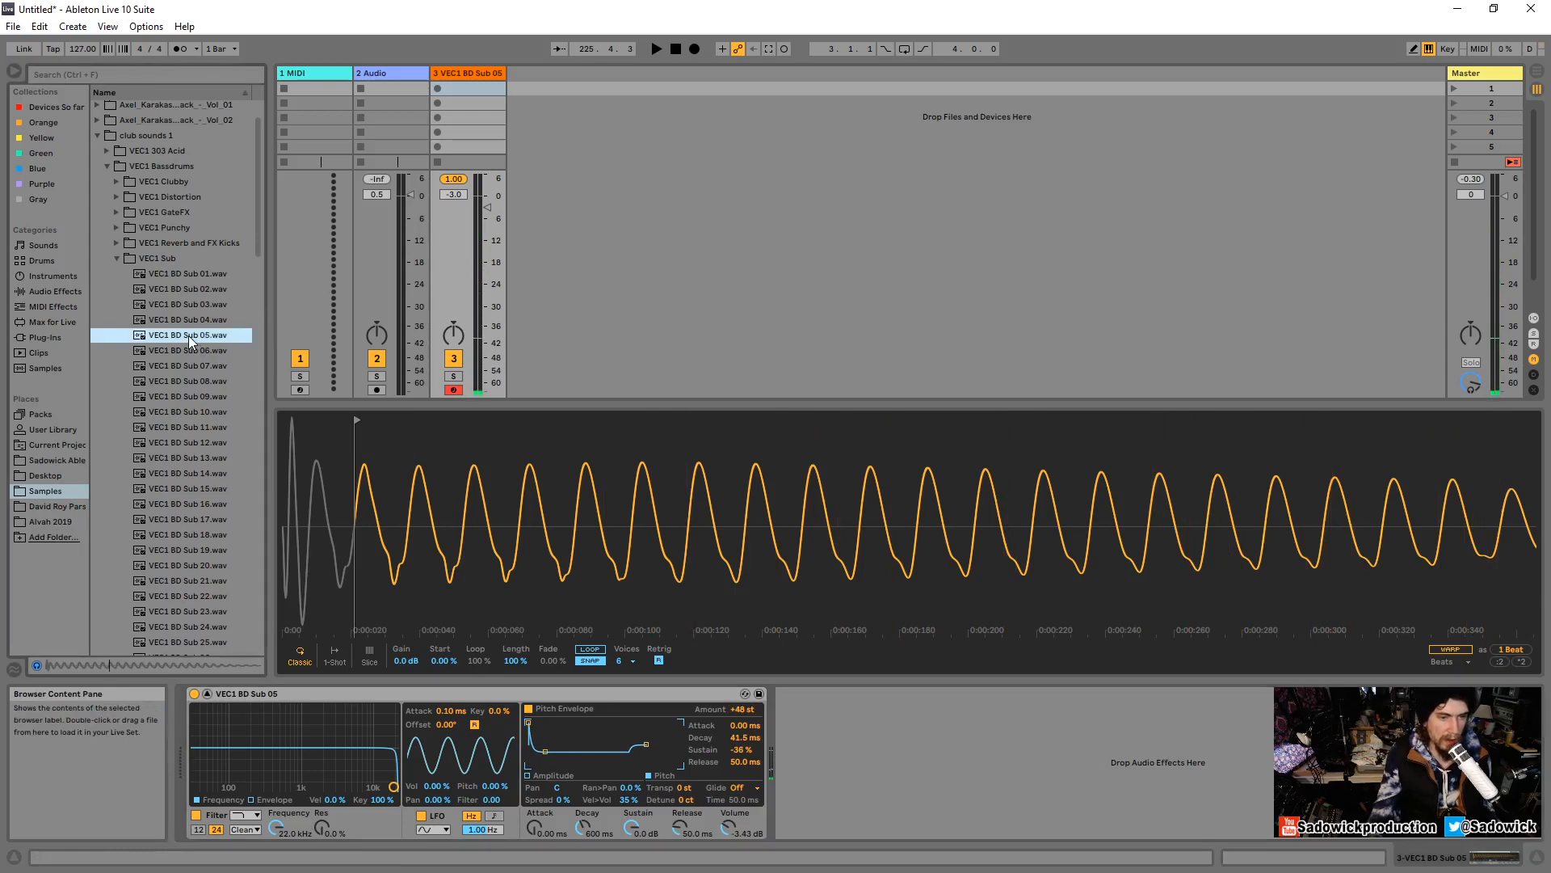
{"action": "key", "text": "a"}
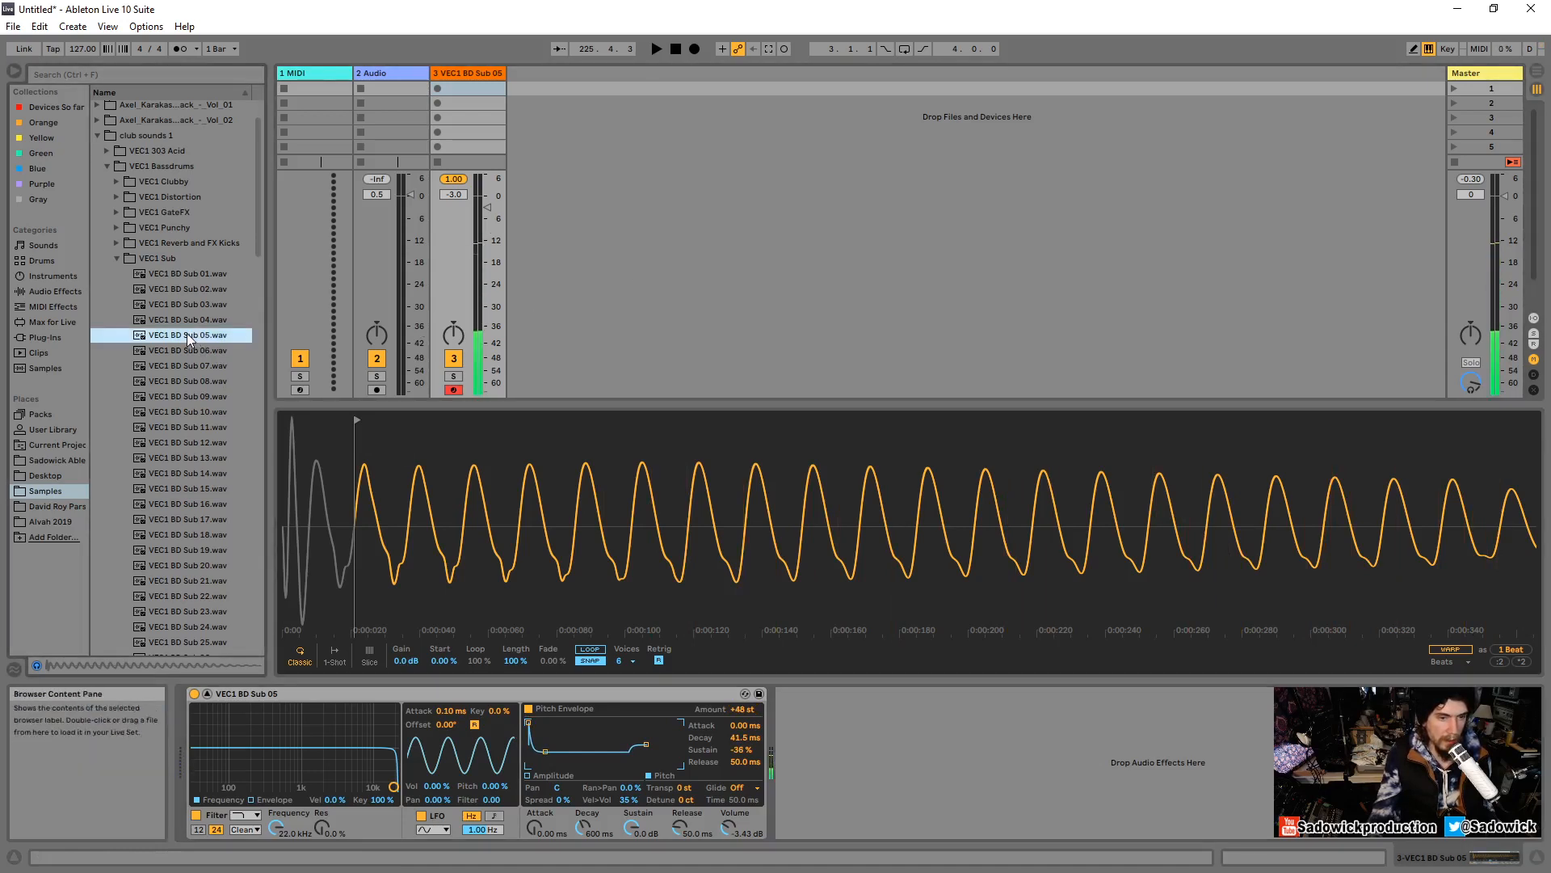
{"action": "left_click", "coordinate": [614, 208]}
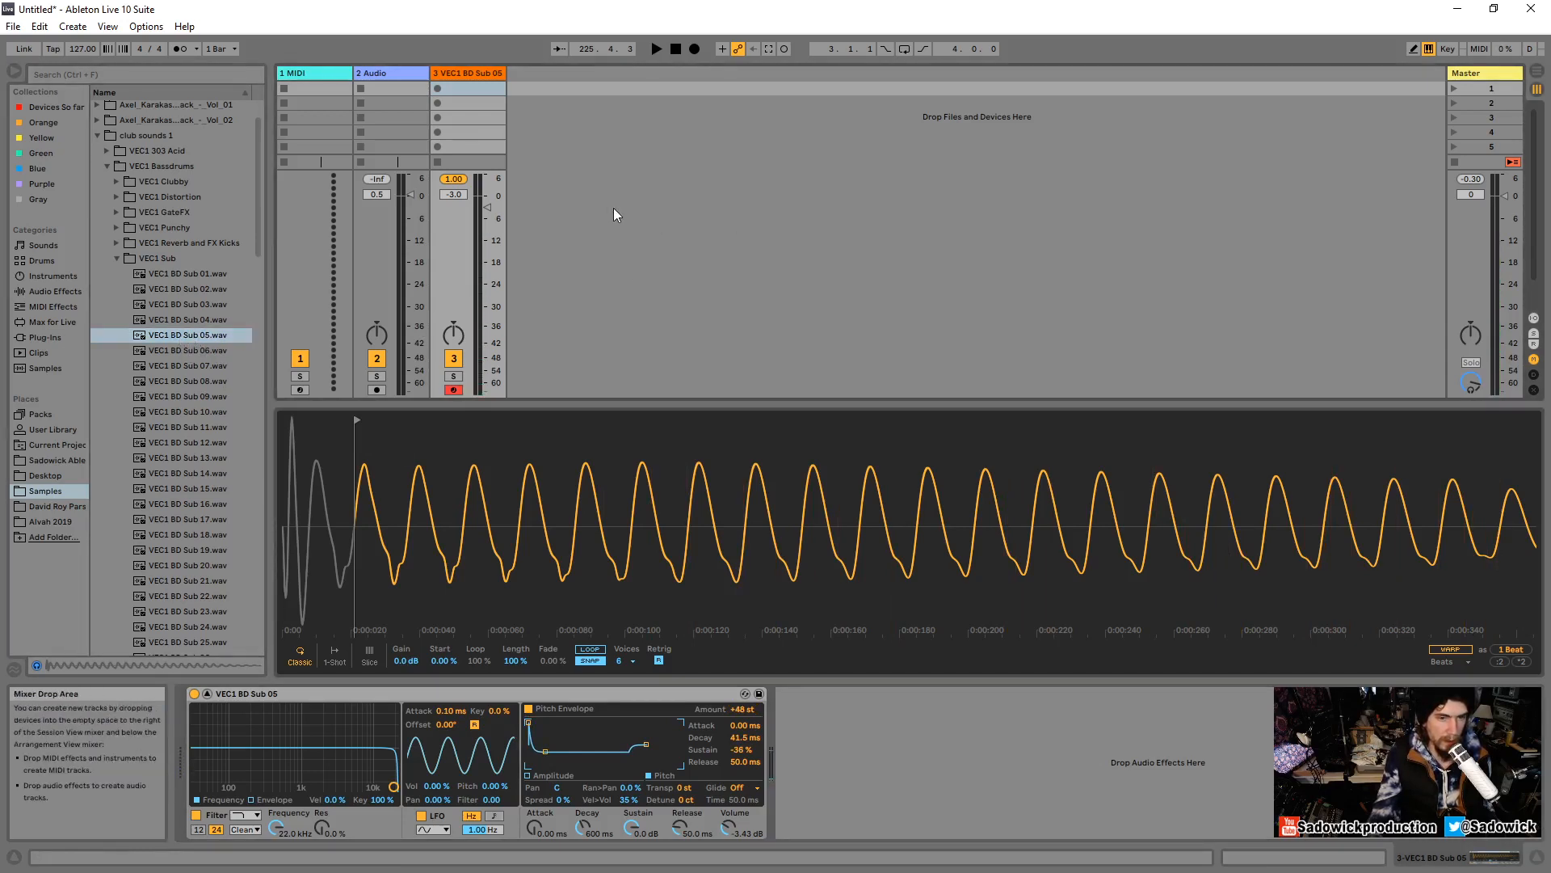
{"action": "key", "text": "a"}
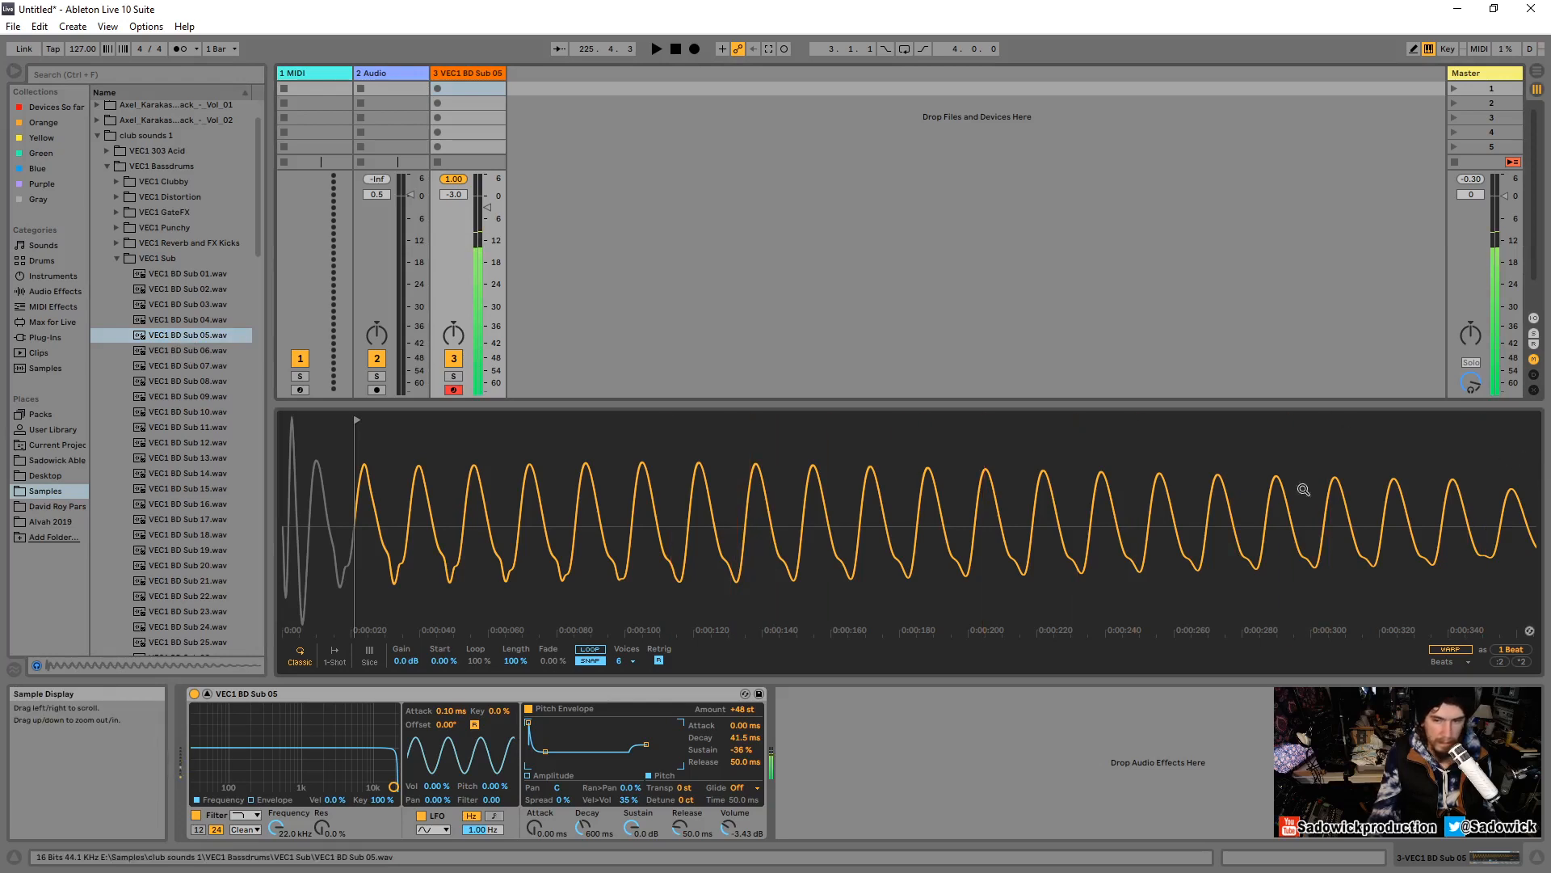
{"action": "left_click_drag", "start_coordinate": [1303, 488], "coordinate": [1304, 436]}
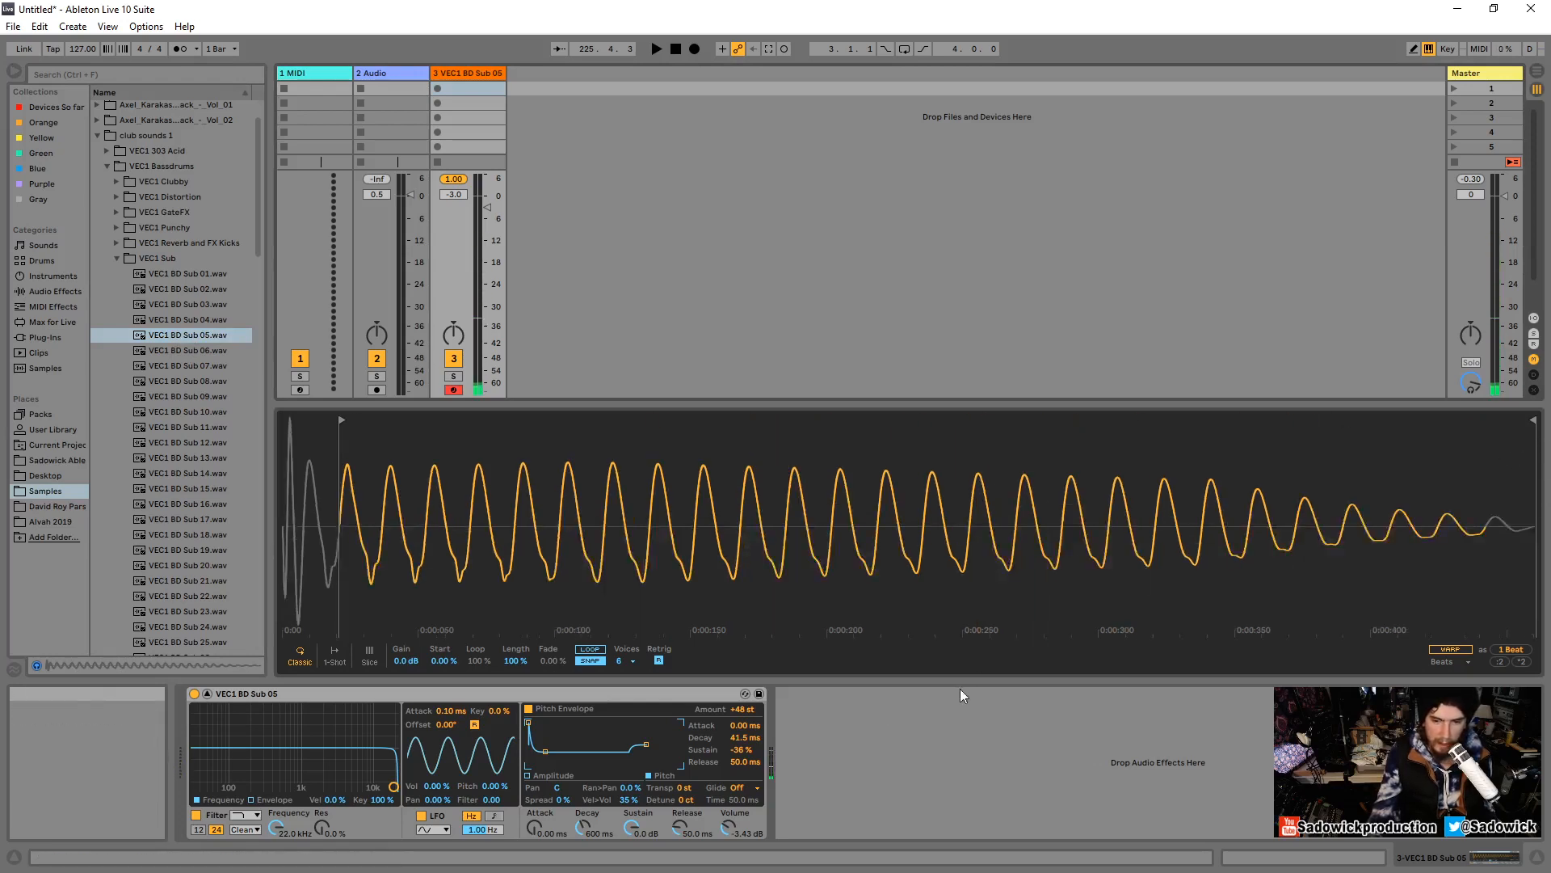